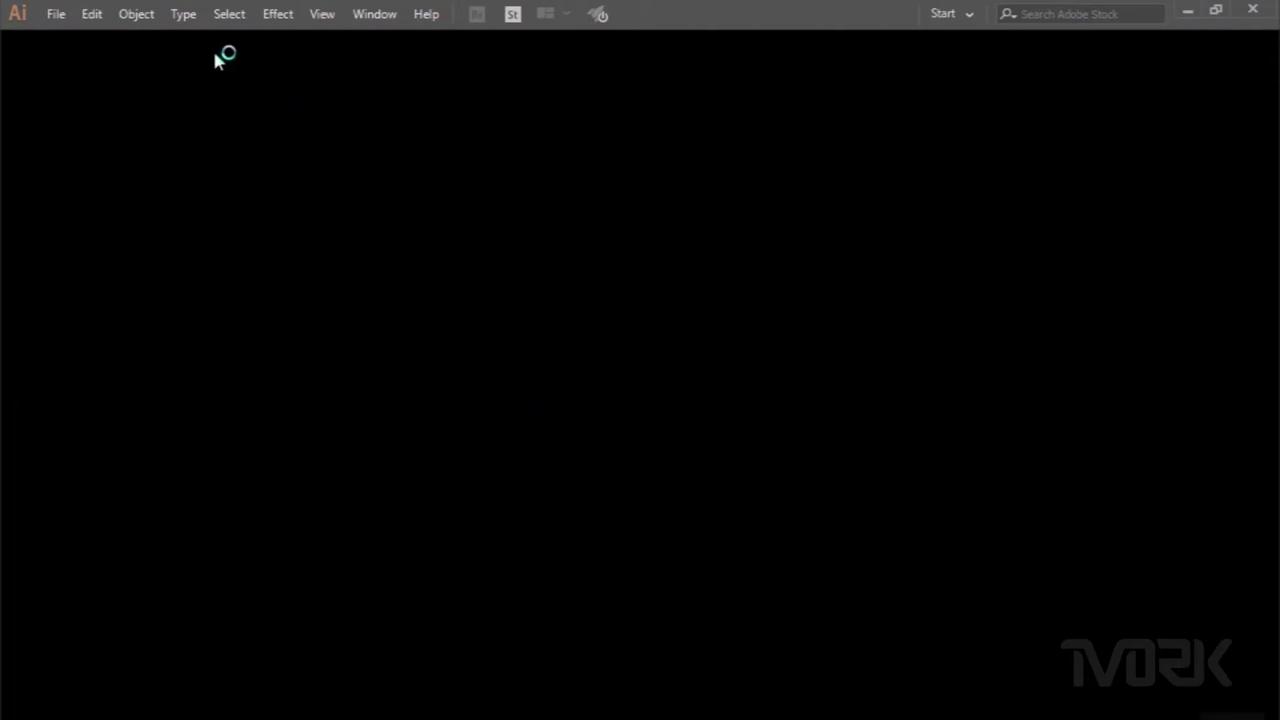
Create the 2000 × 2000 px RGB document 'Lettering t-shirt design' and close the floating Layers panel.
click(60, 13)
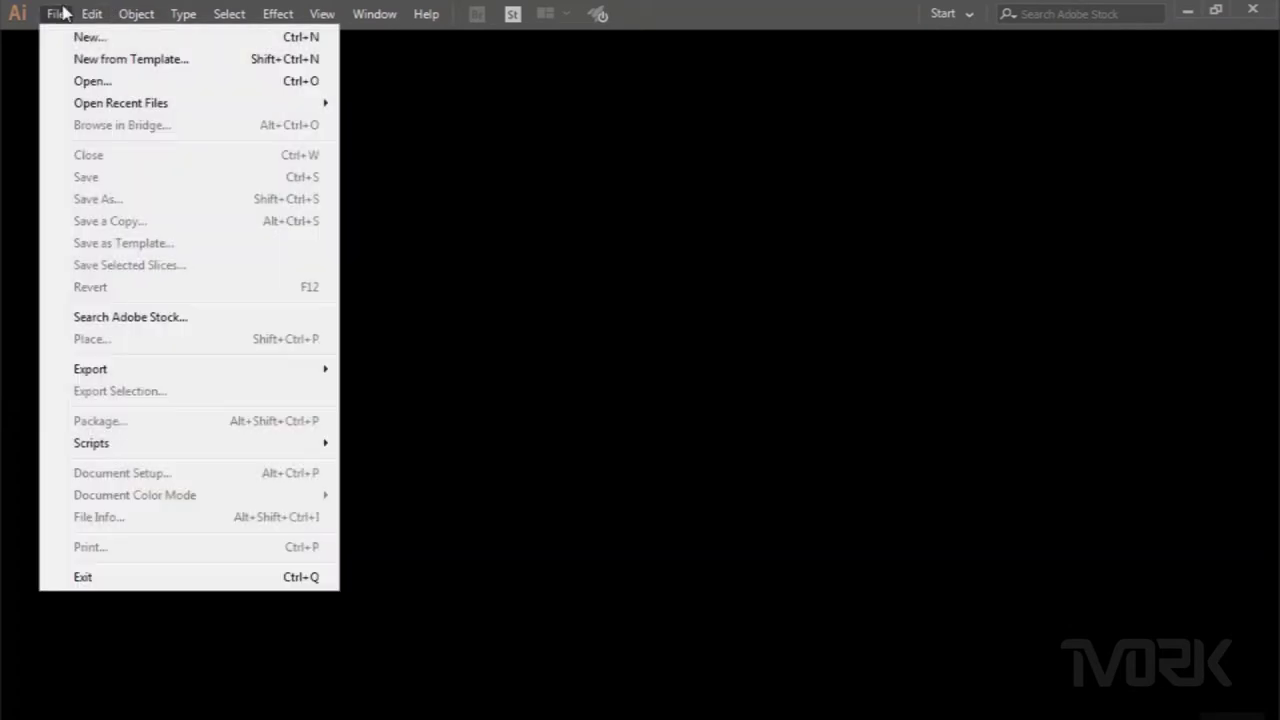
click(110, 37)
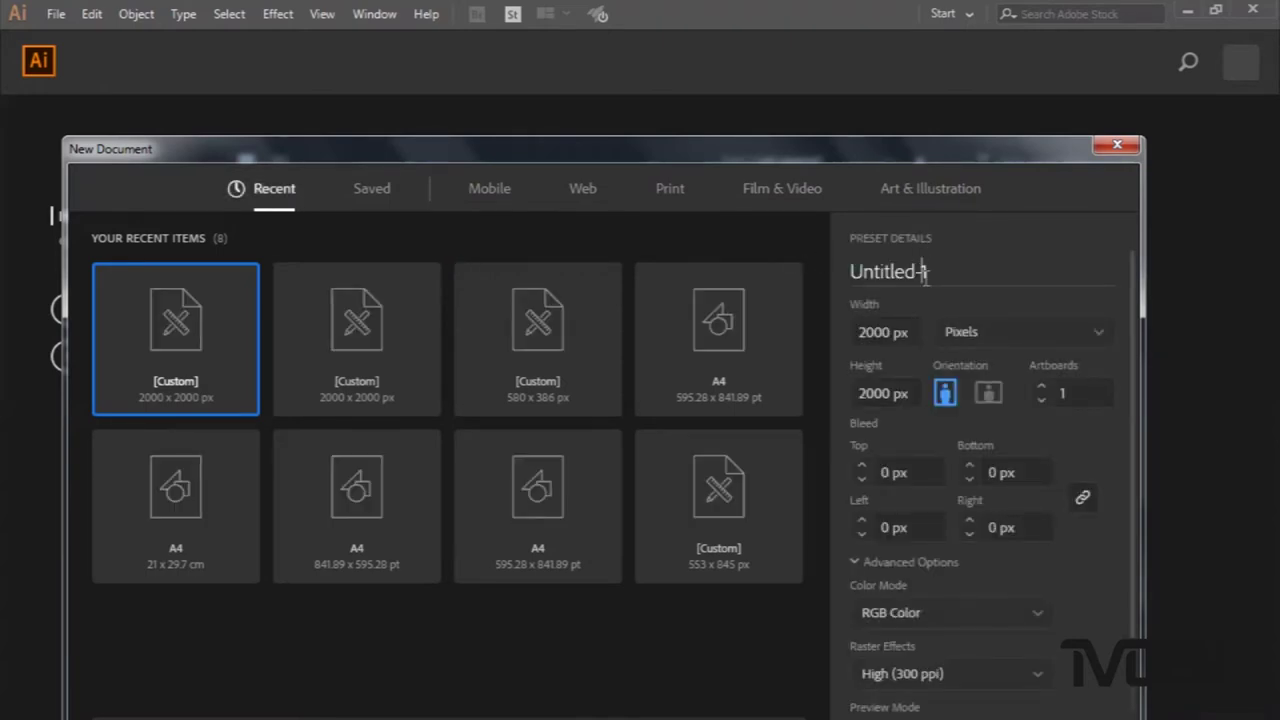
double_click(925, 273)
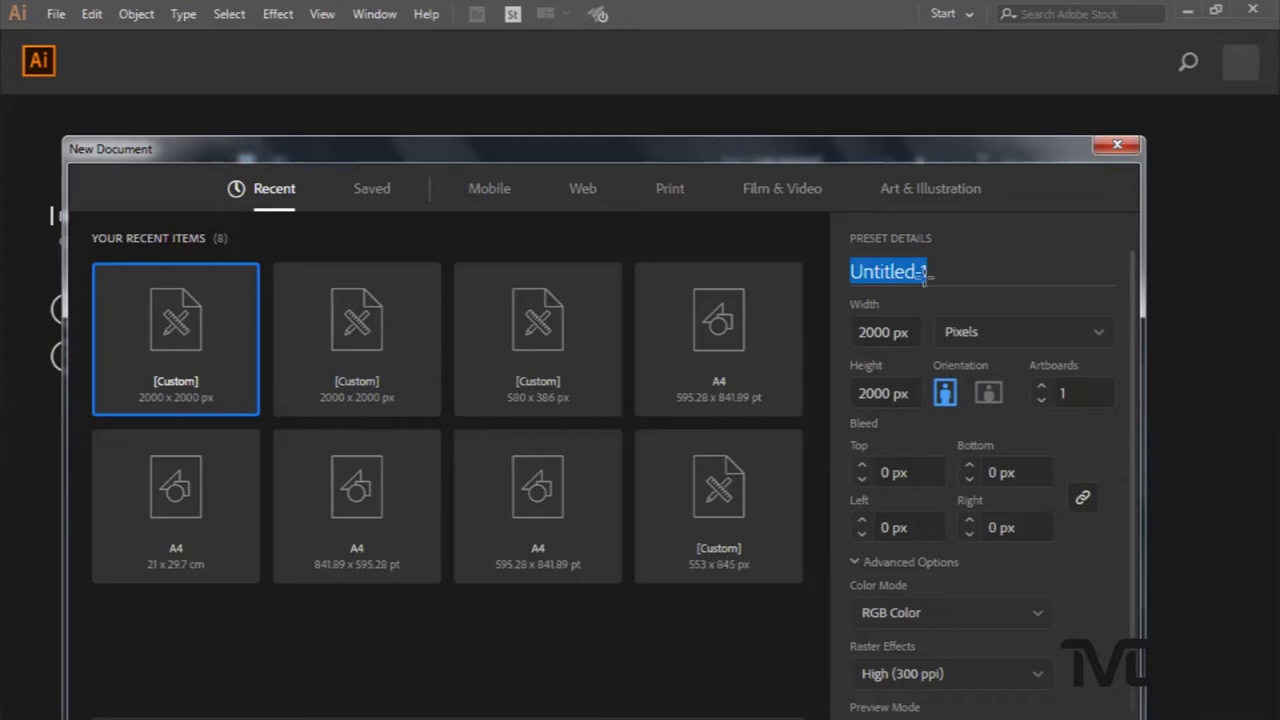
click(955, 275)
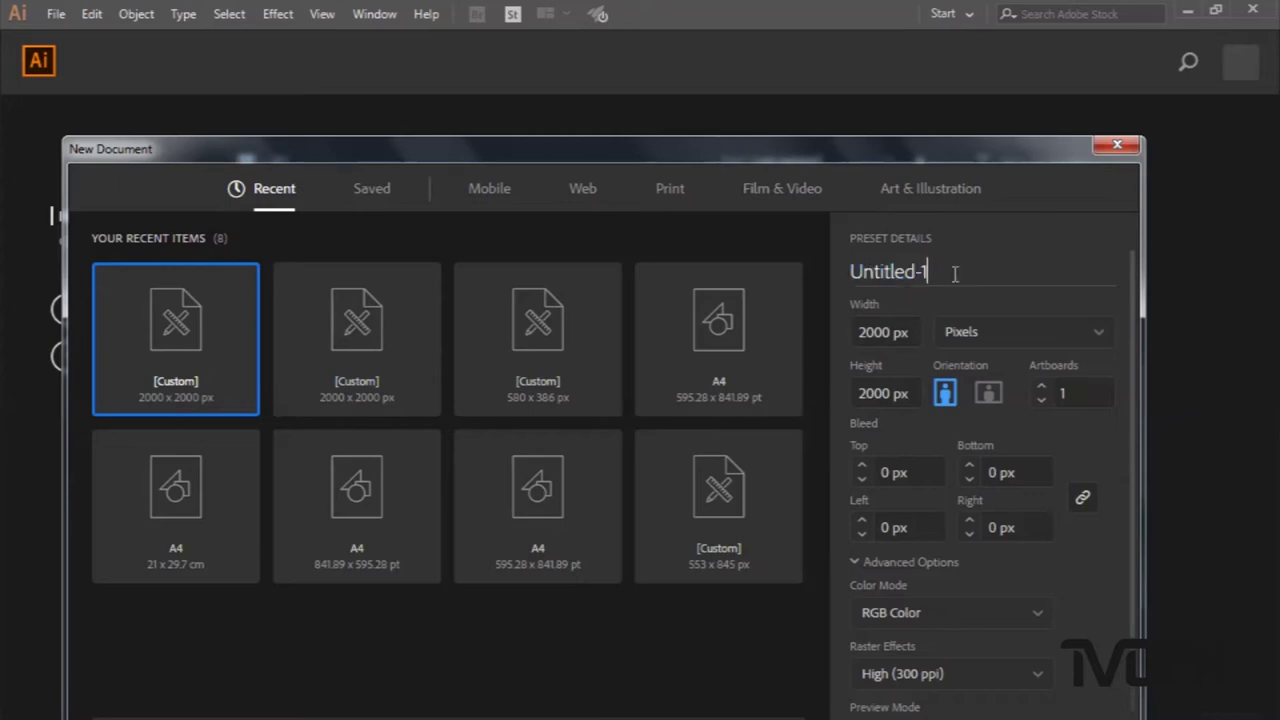
double_click(955, 275)
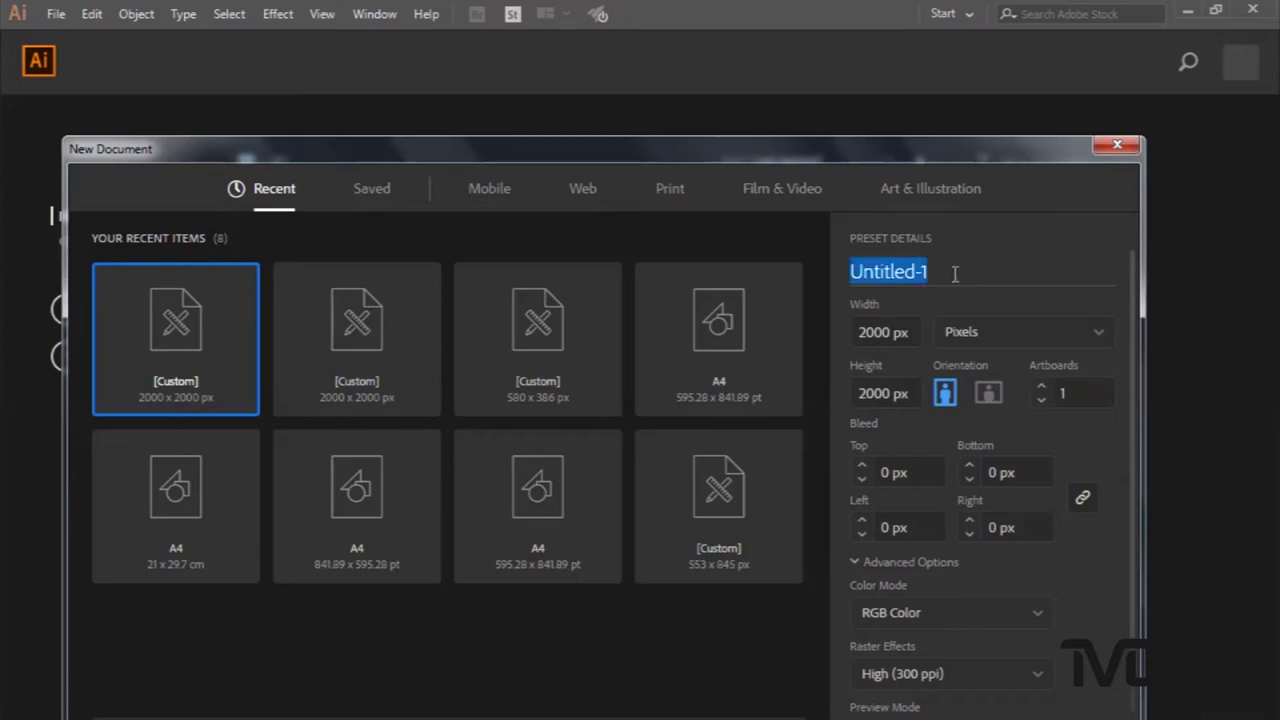
text(Lettering t-shirt design)
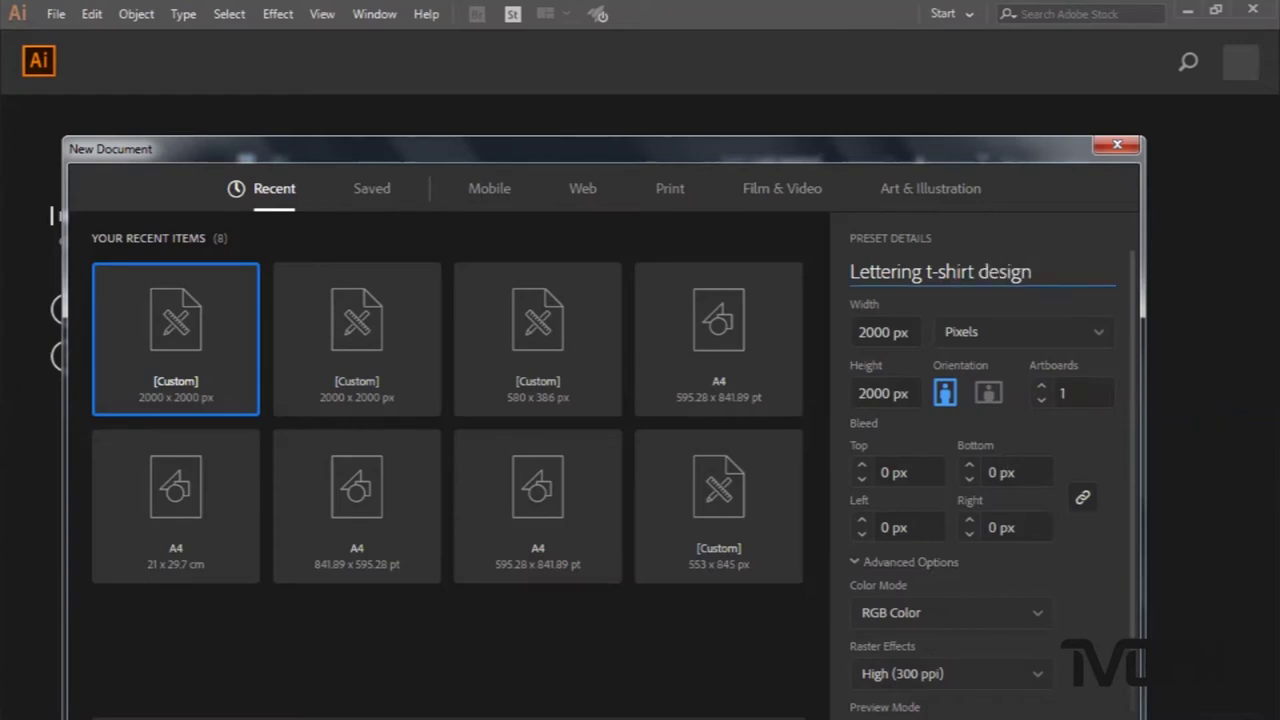
key(Return)
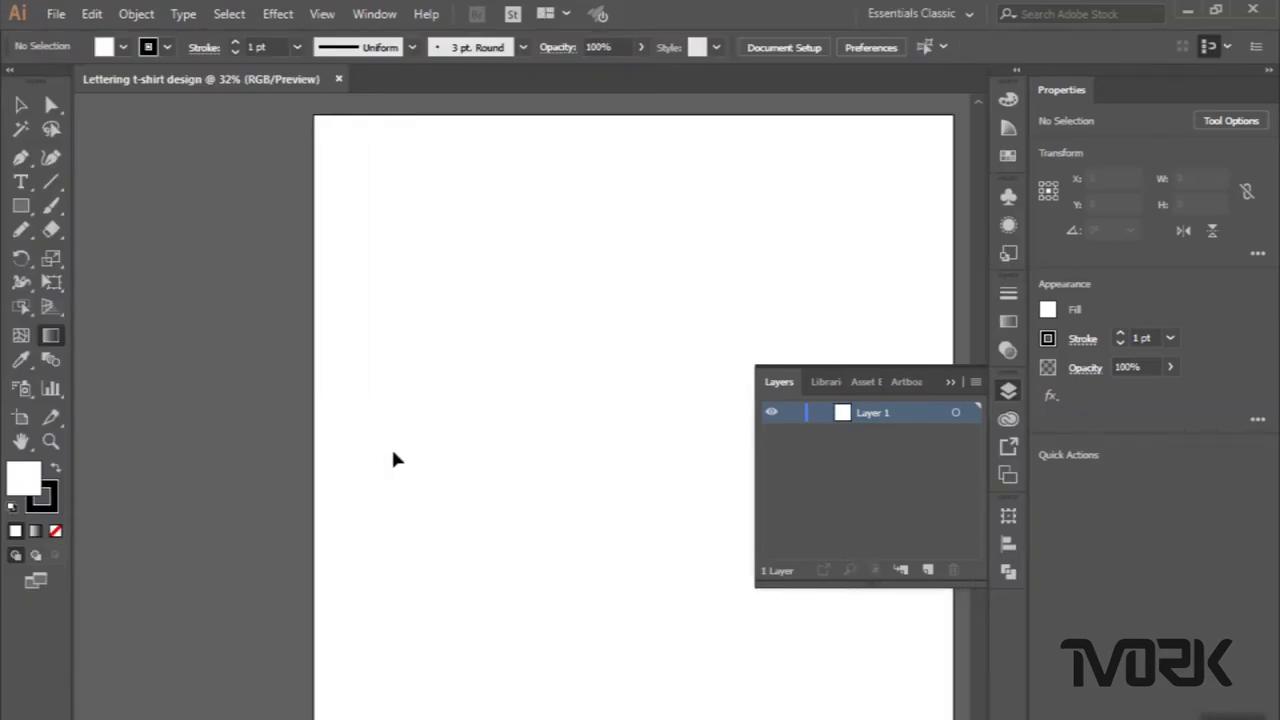
click(950, 376)
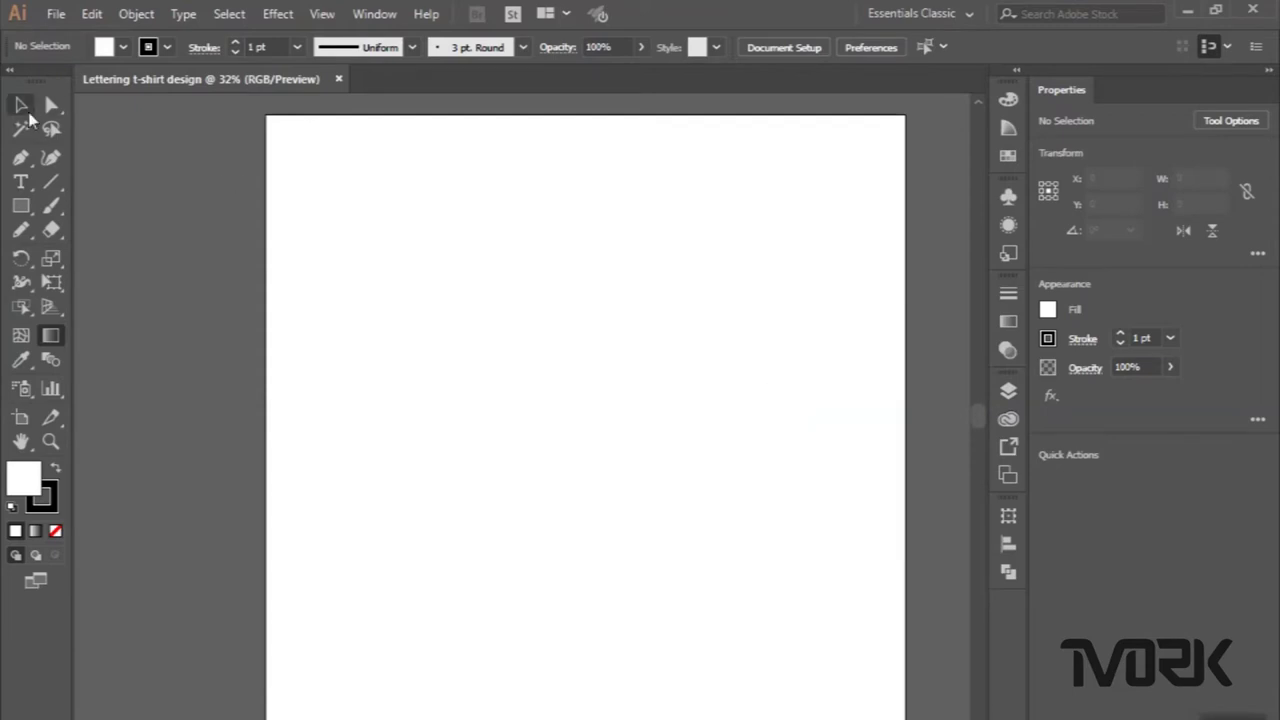
Type the word 'Tetap' on the artboard and set it to 60 pt.
click(26, 110)
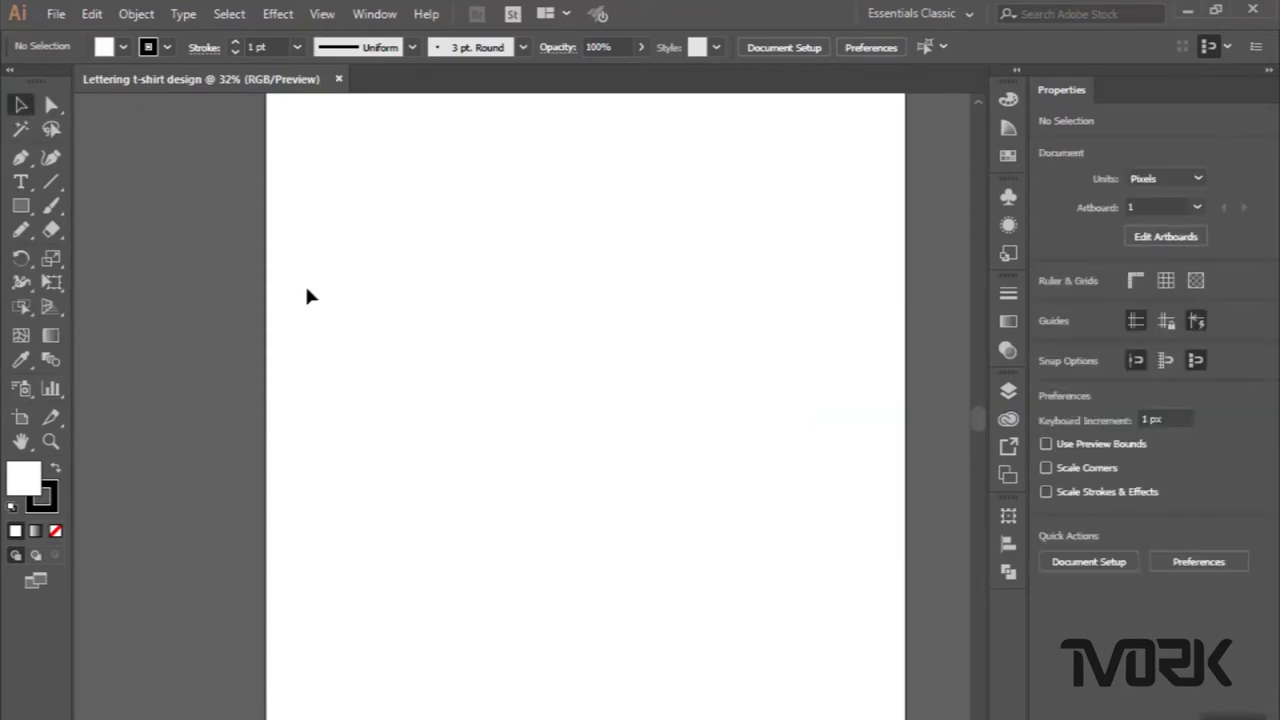
scroll(307, 296, down, 1)
scroll(566, 330, right, 1)
click(20, 181)
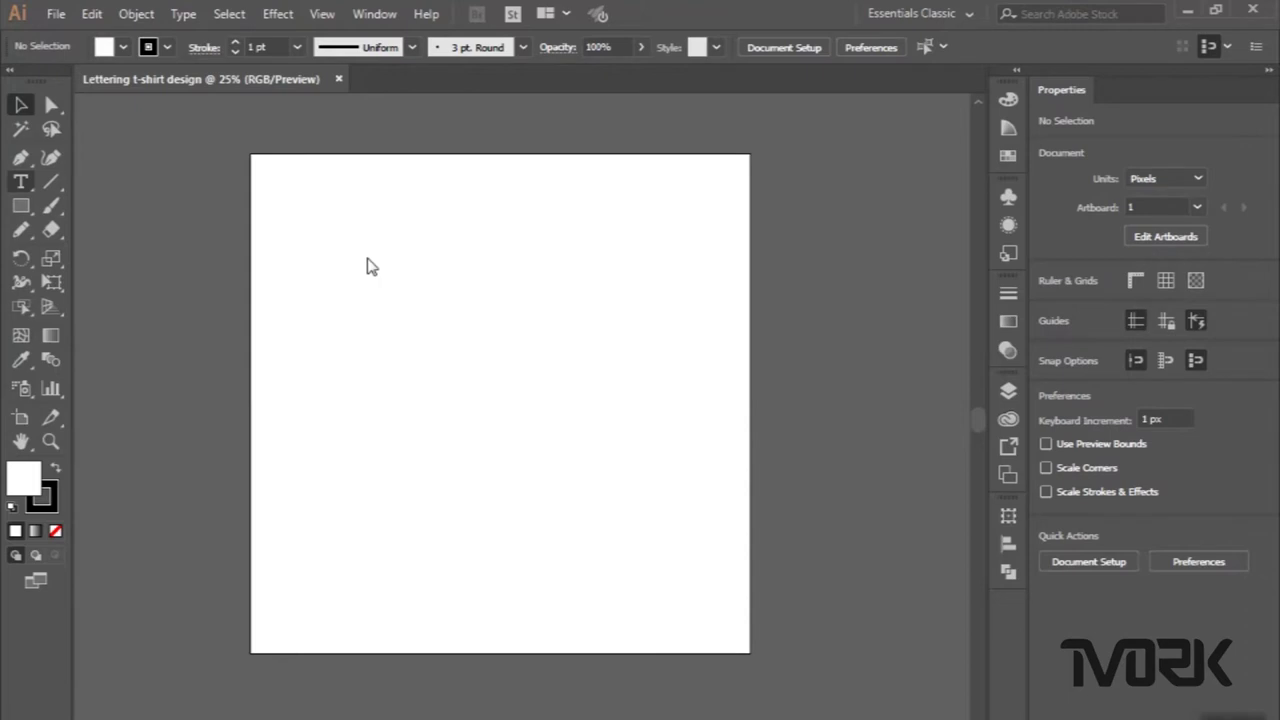
click(369, 257)
key(BackSpace)
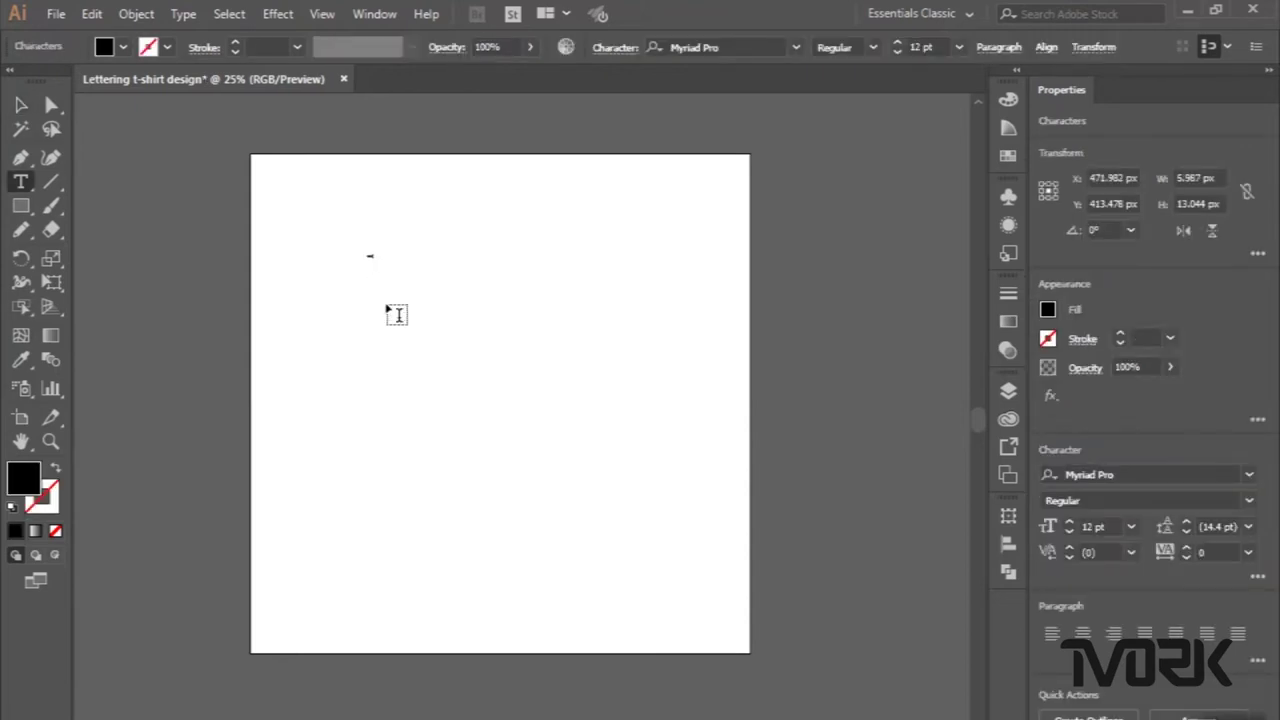
click(20, 104)
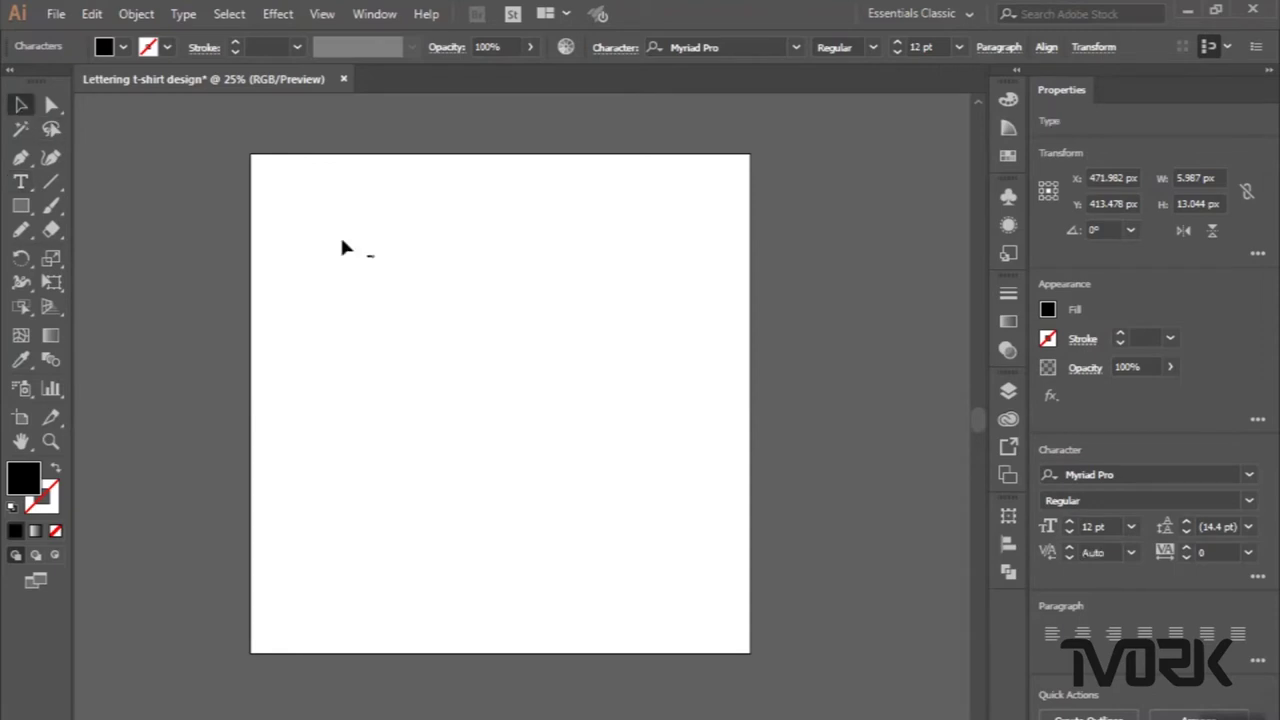
click(958, 47)
text(Tetap)
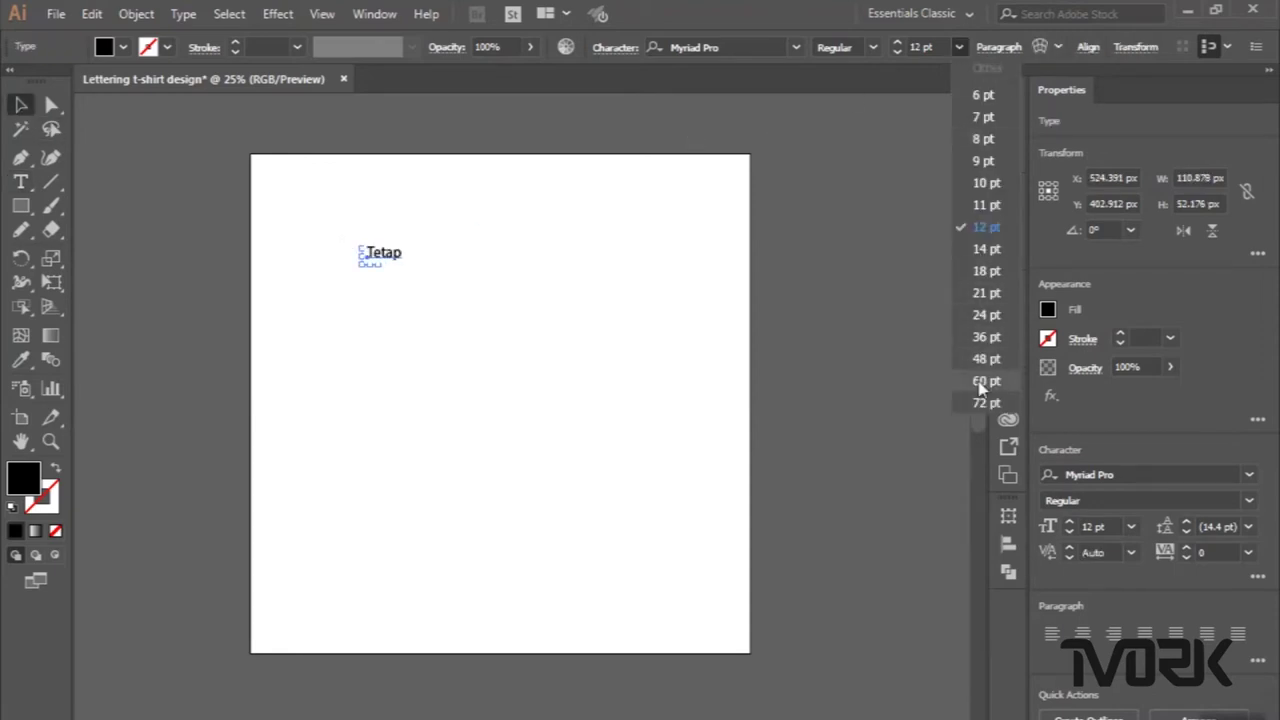
click(982, 381)
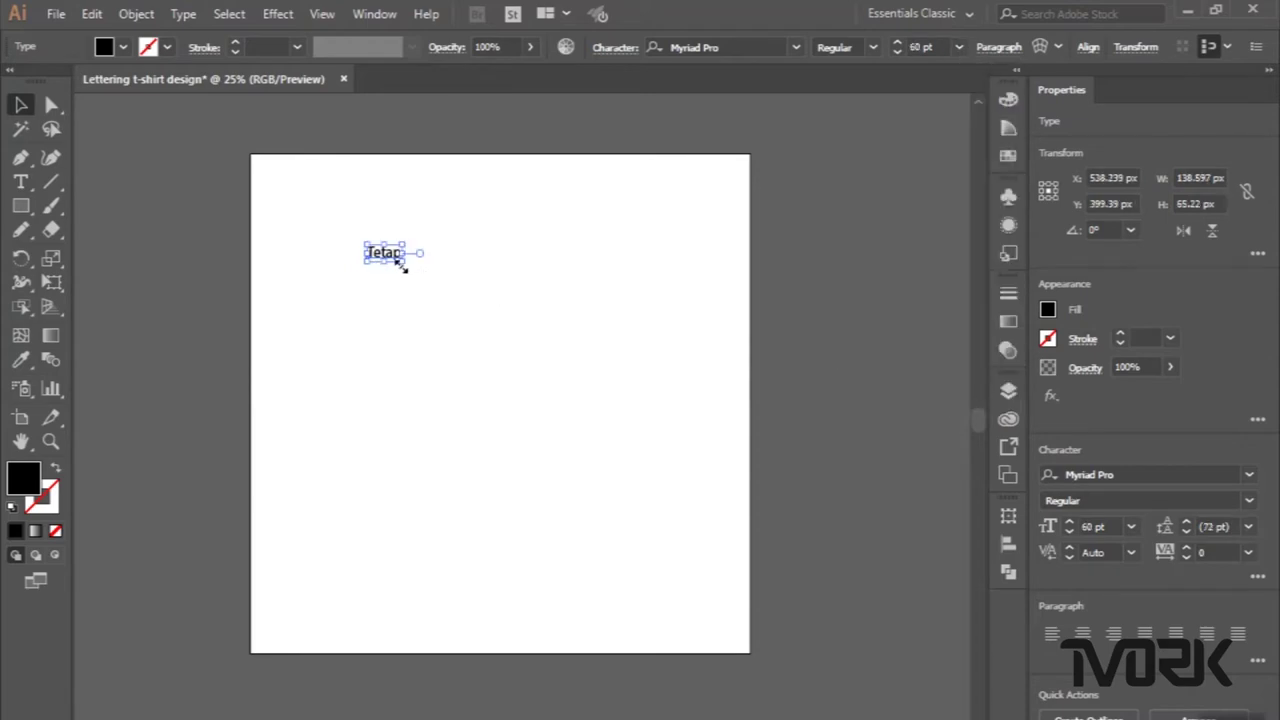
Duplicate the word downward twice, retyping the copies as 'Produktif' and 'Meski'.
drag(389, 278, 389, 313)
double_click(387, 308)
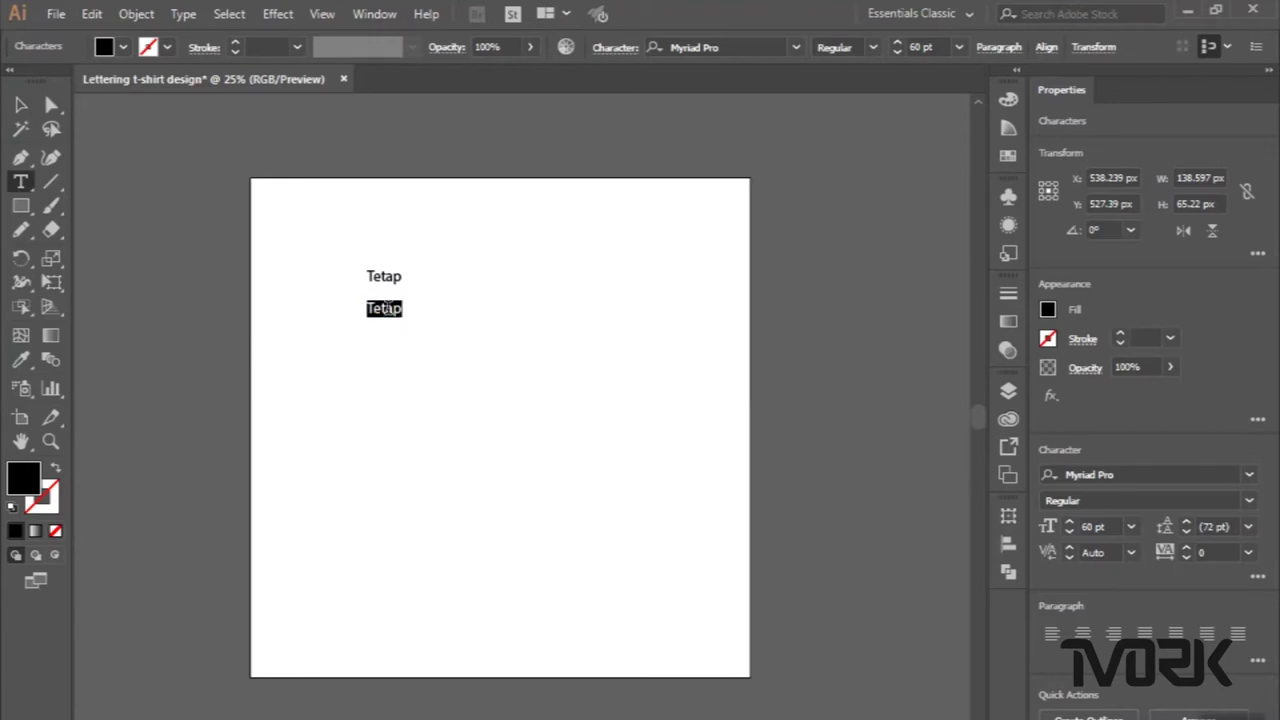
text(Produktif)
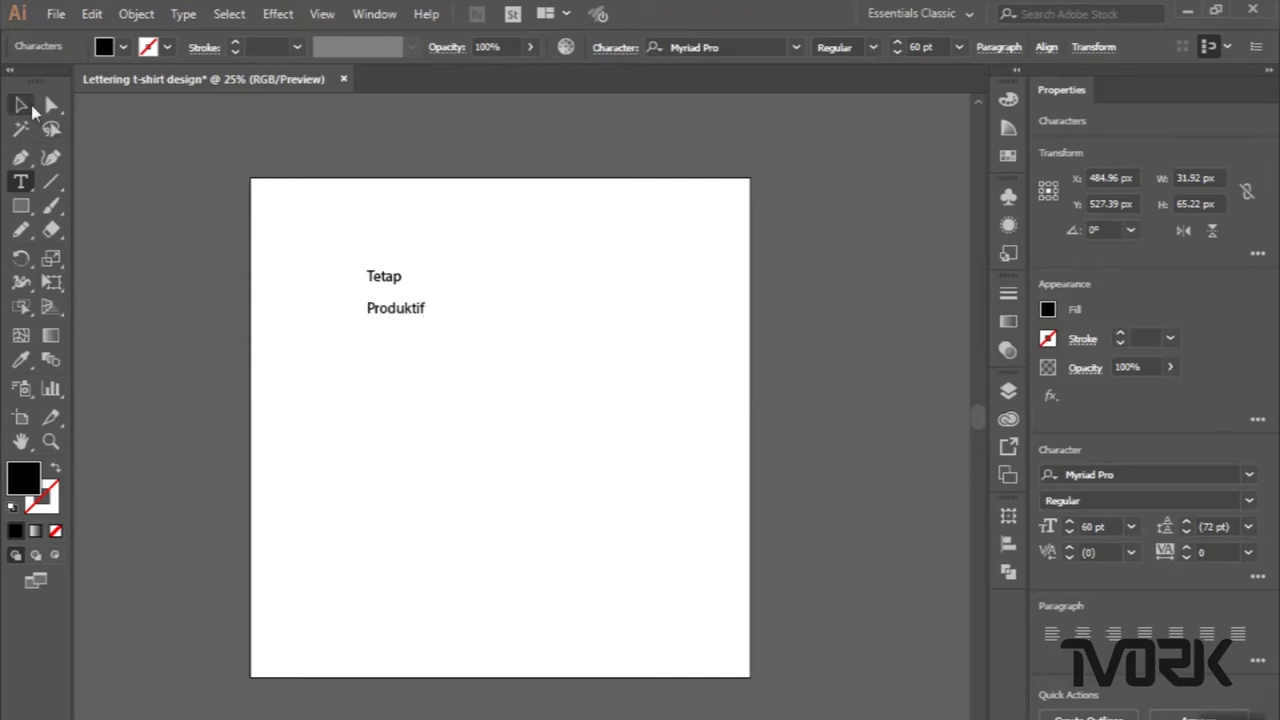
key(Escape)
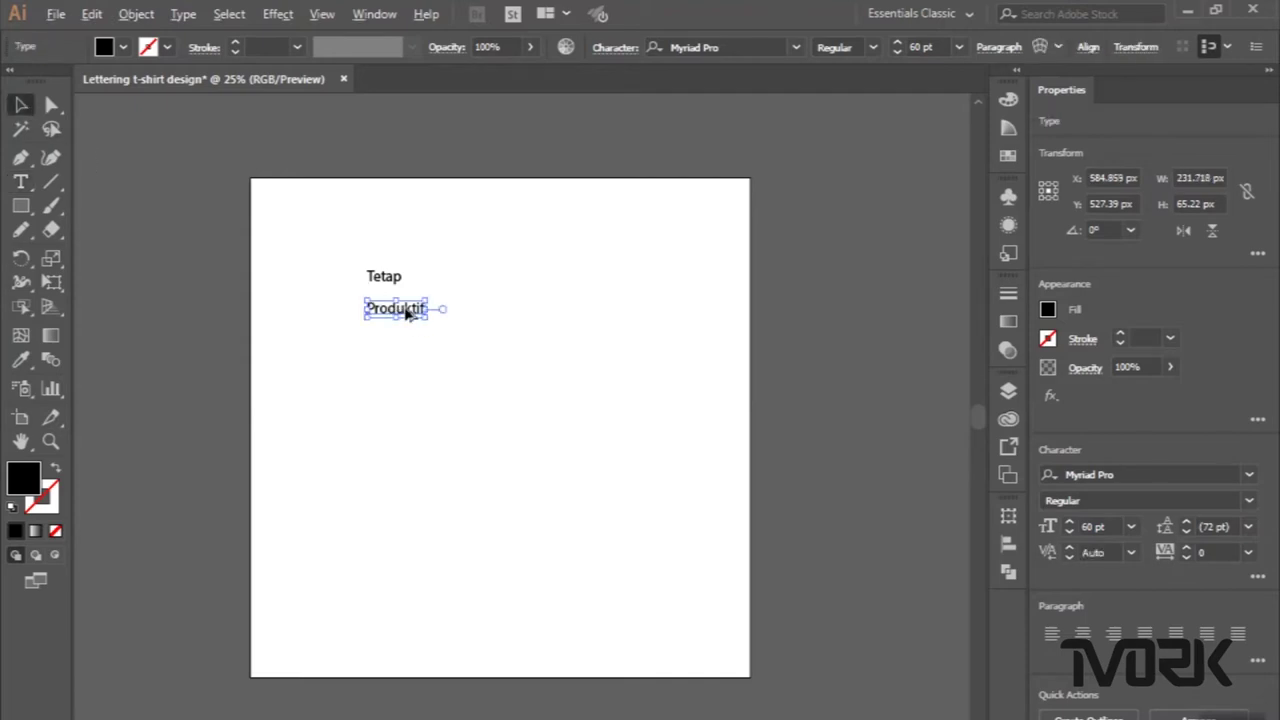
drag(405, 311, 405, 350)
double_click(405, 350)
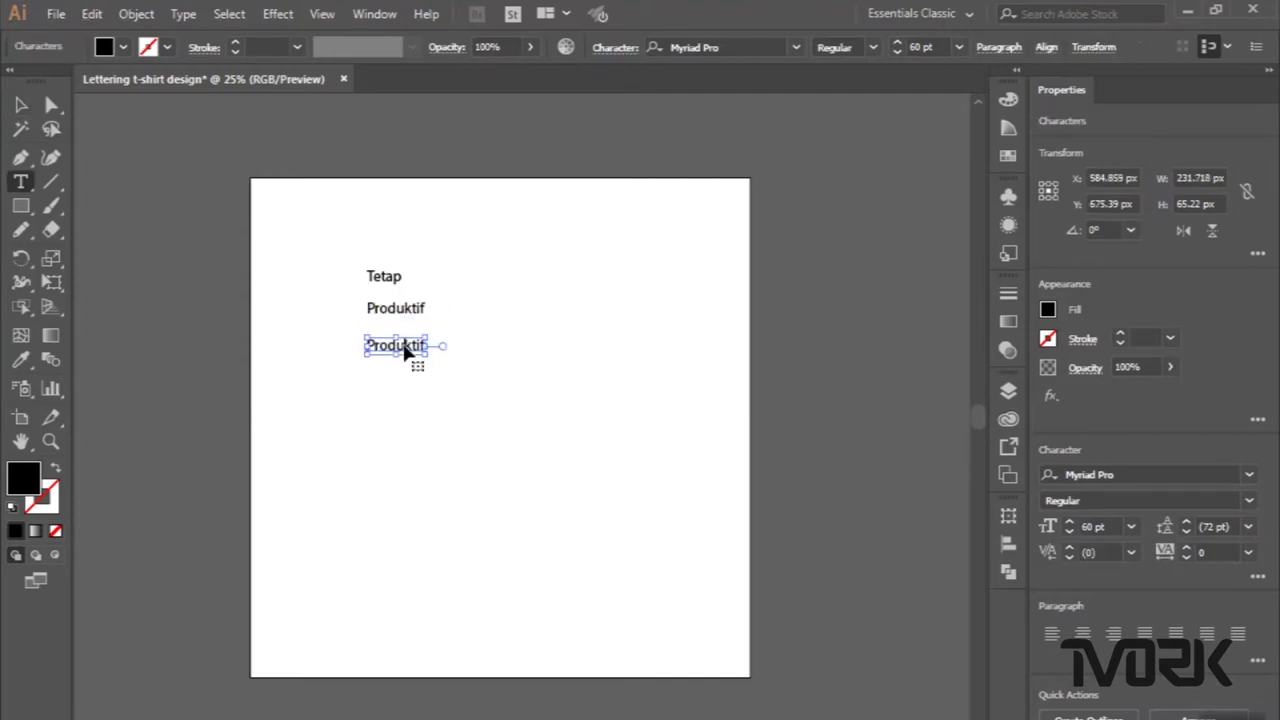
double_click(403, 345)
text(meski)
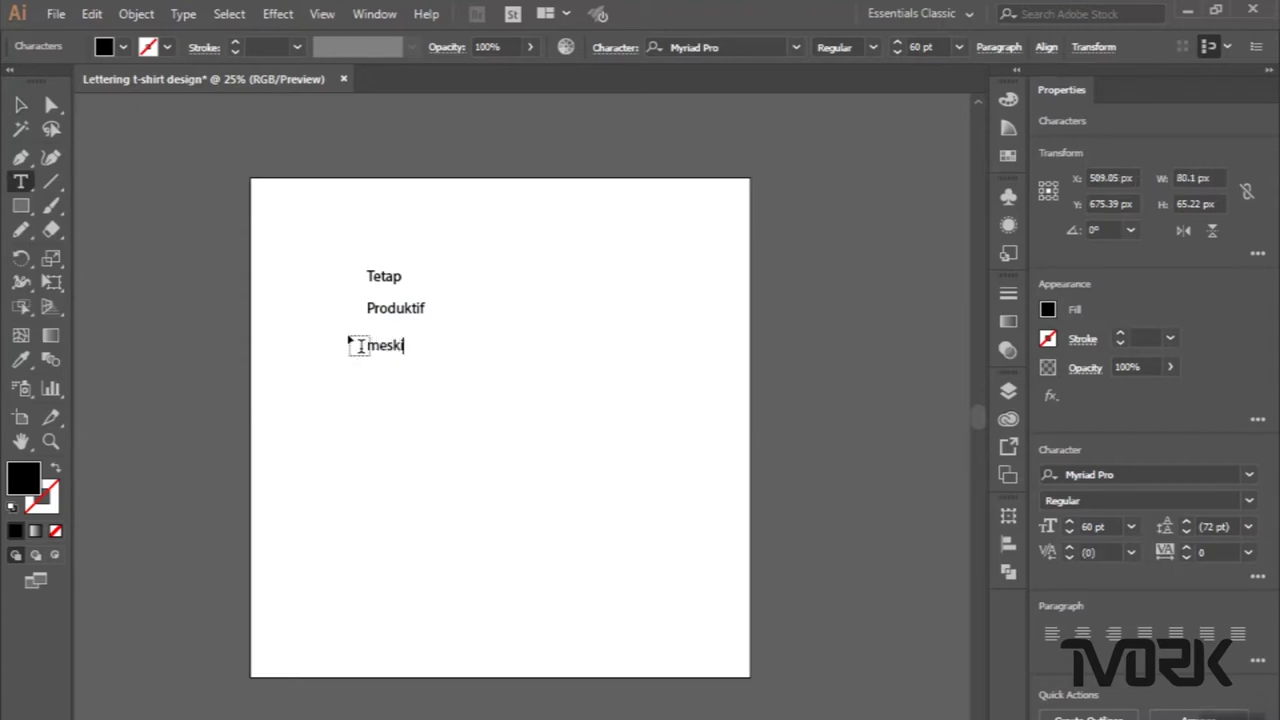
drag(375, 345, 365, 348)
text(M)
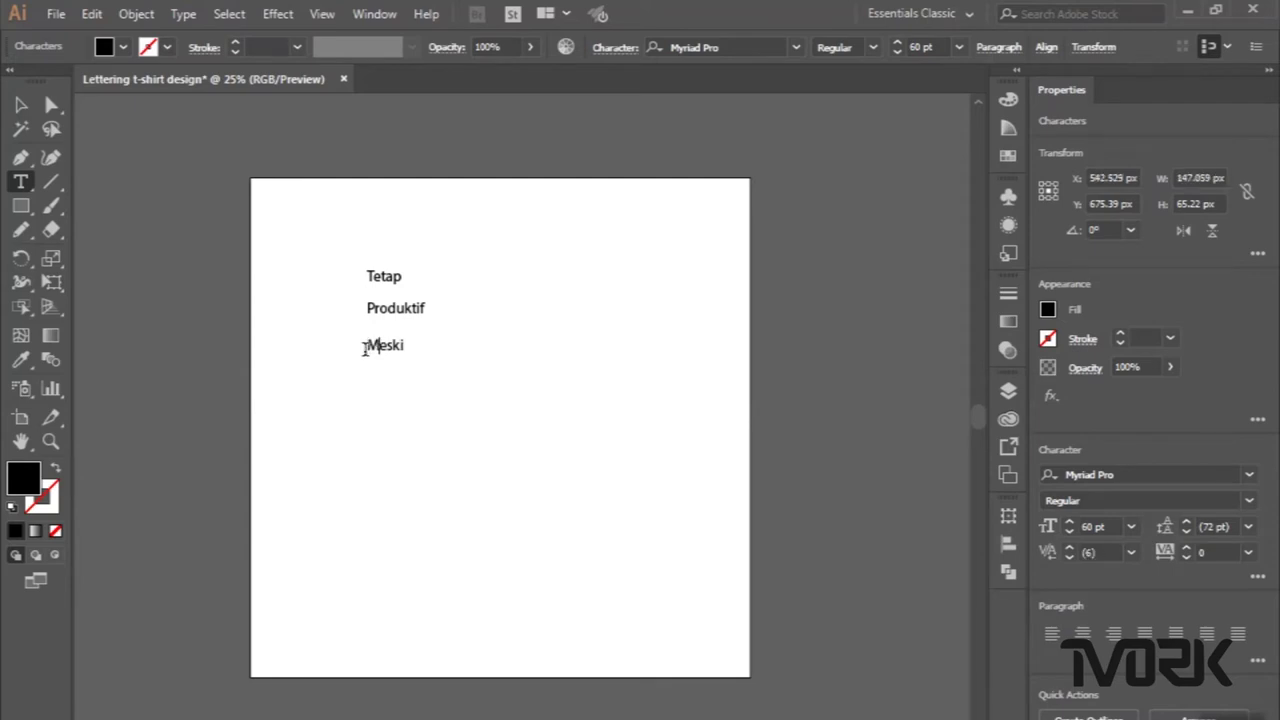
click(22, 106)
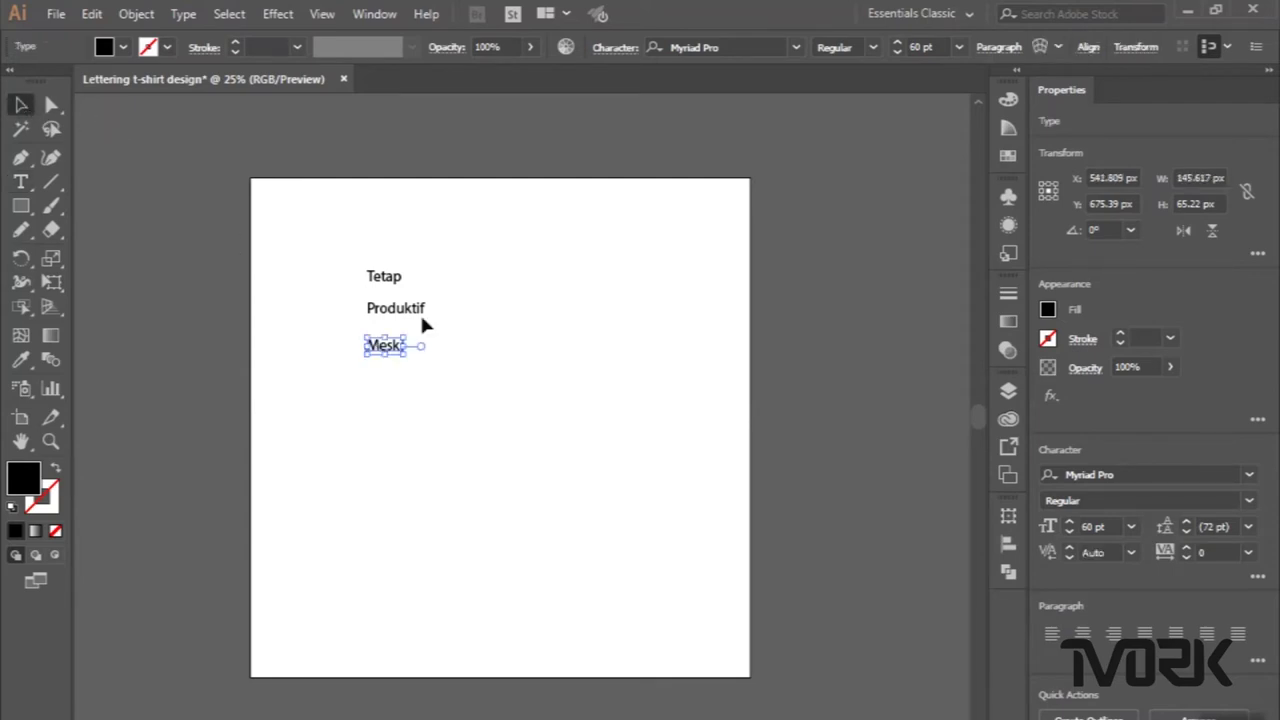
Add 'Belum' and 'Kondusif' copies below, then select Kondusif and Produktif together.
drag(391, 346, 395, 372)
key(t)
double_click(386, 372)
text(Belum)
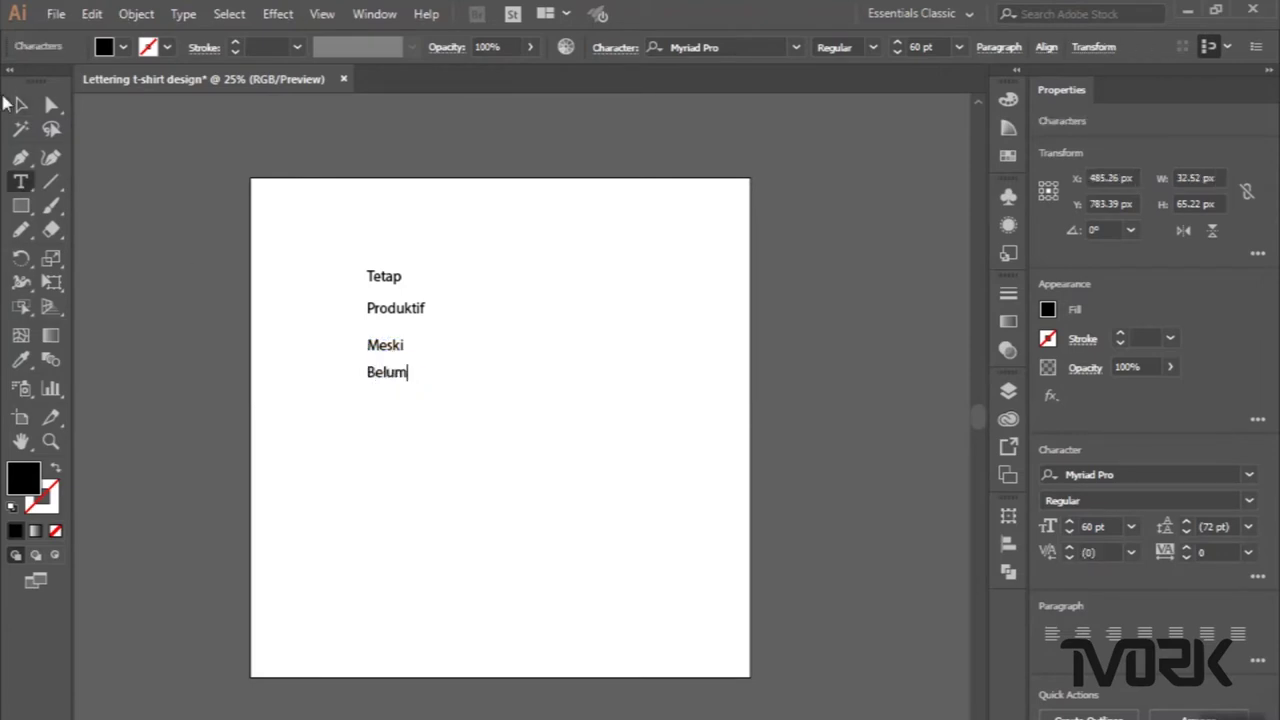
key(Escape)
drag(395, 378, 395, 404)
double_click(393, 403)
double_click(393, 403)
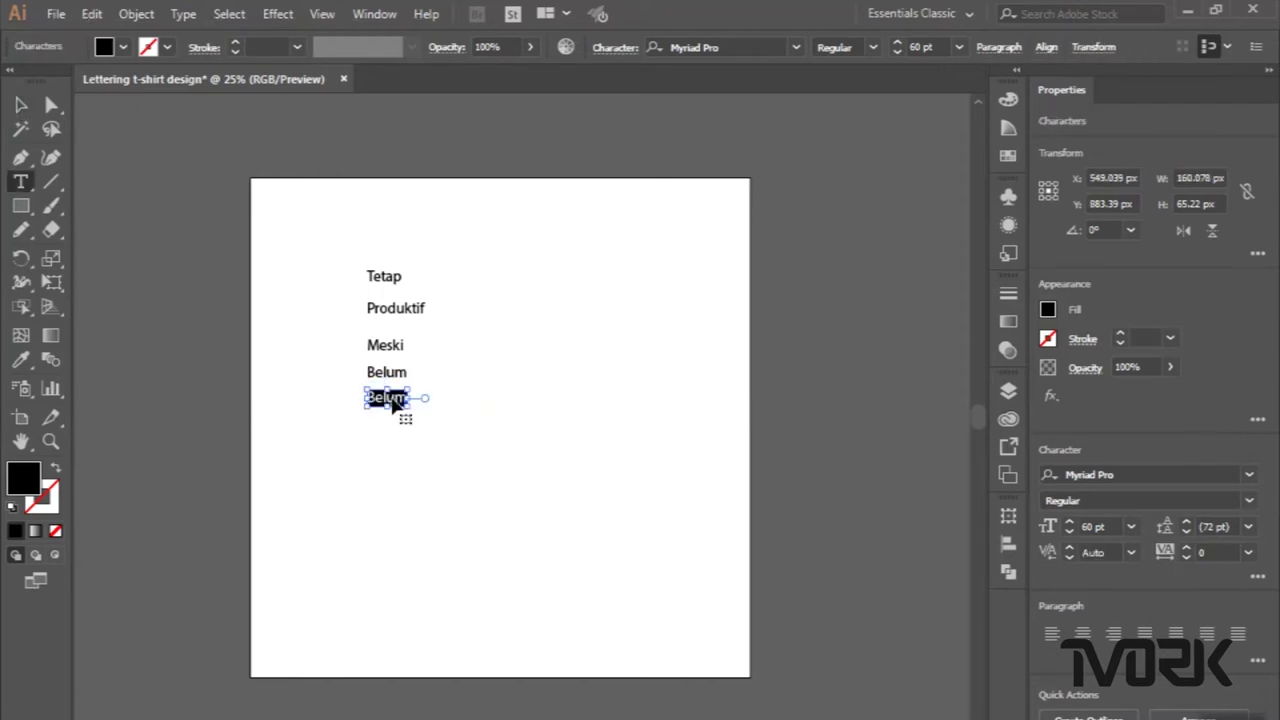
text(Kon)
key(BackSpace)
text(ndusi)
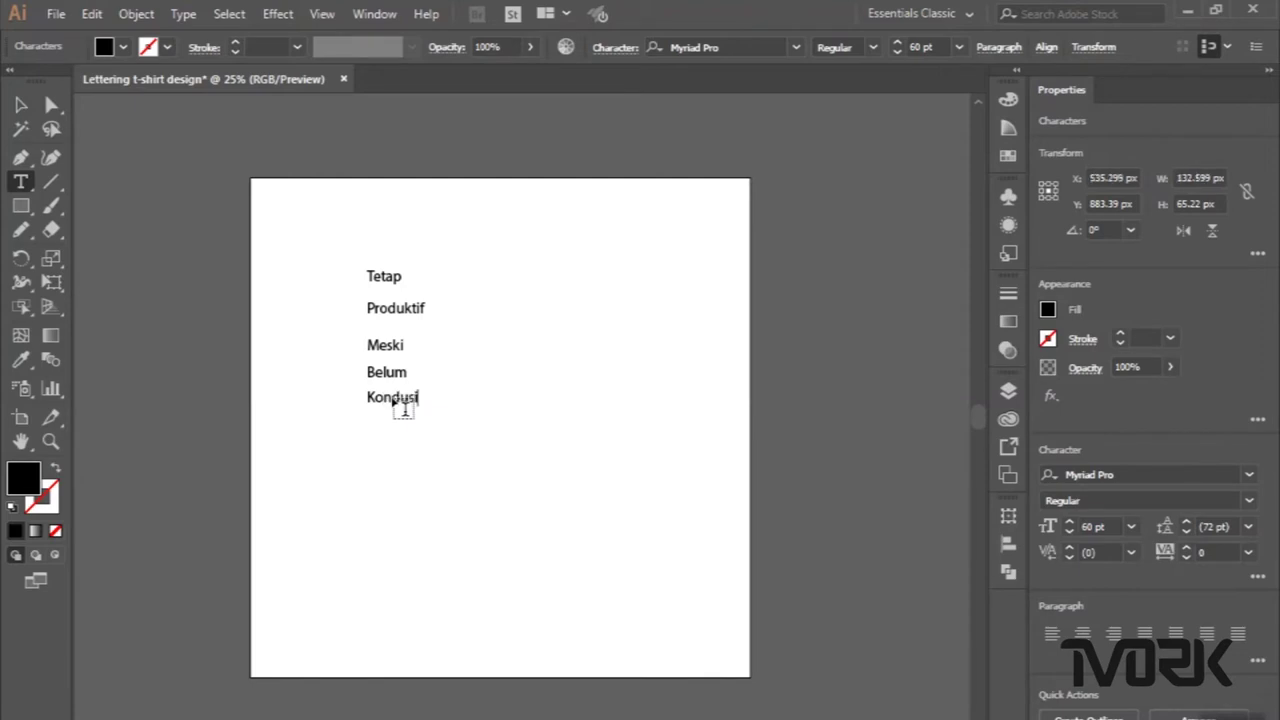
text(f)
click(20, 128)
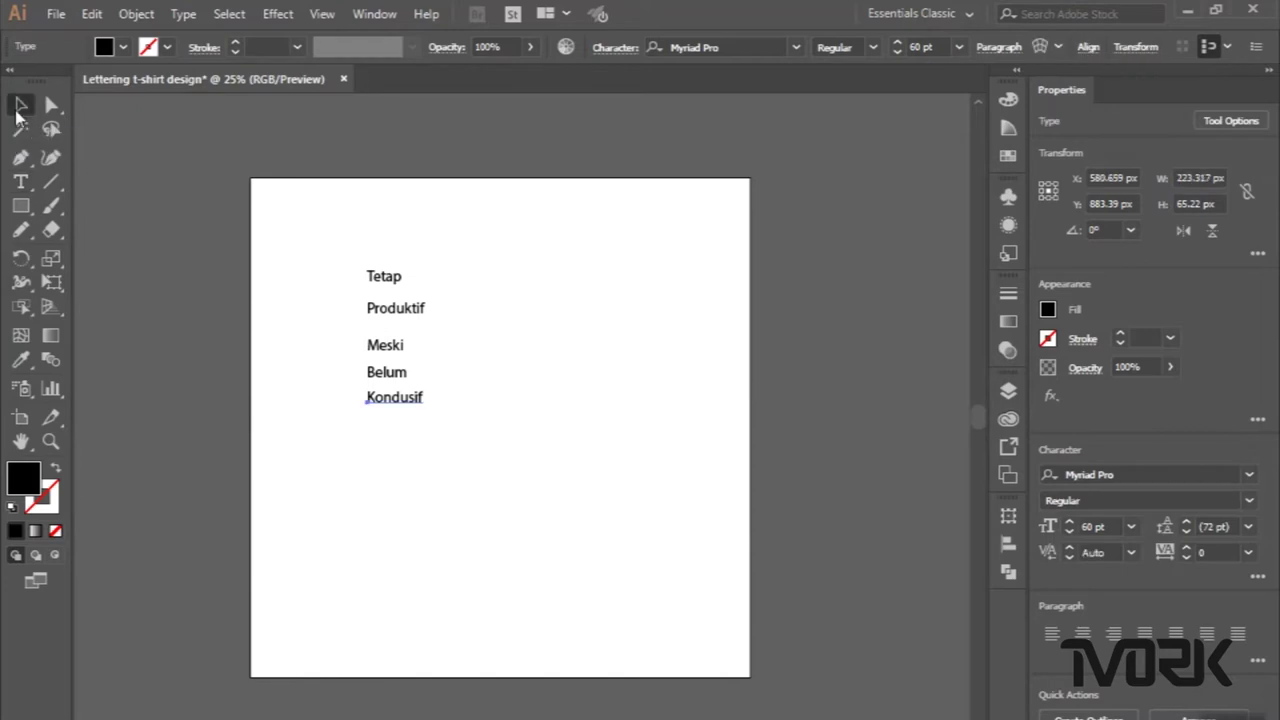
click(20, 105)
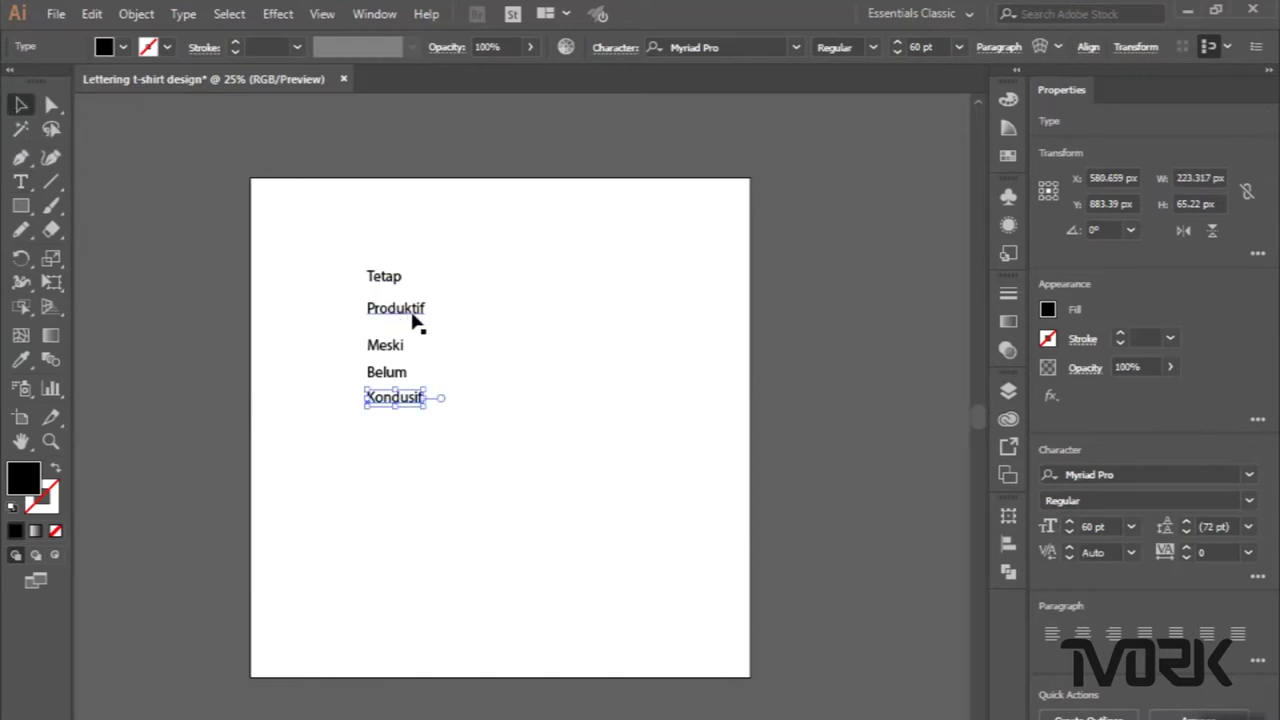
shift+click(410, 314)
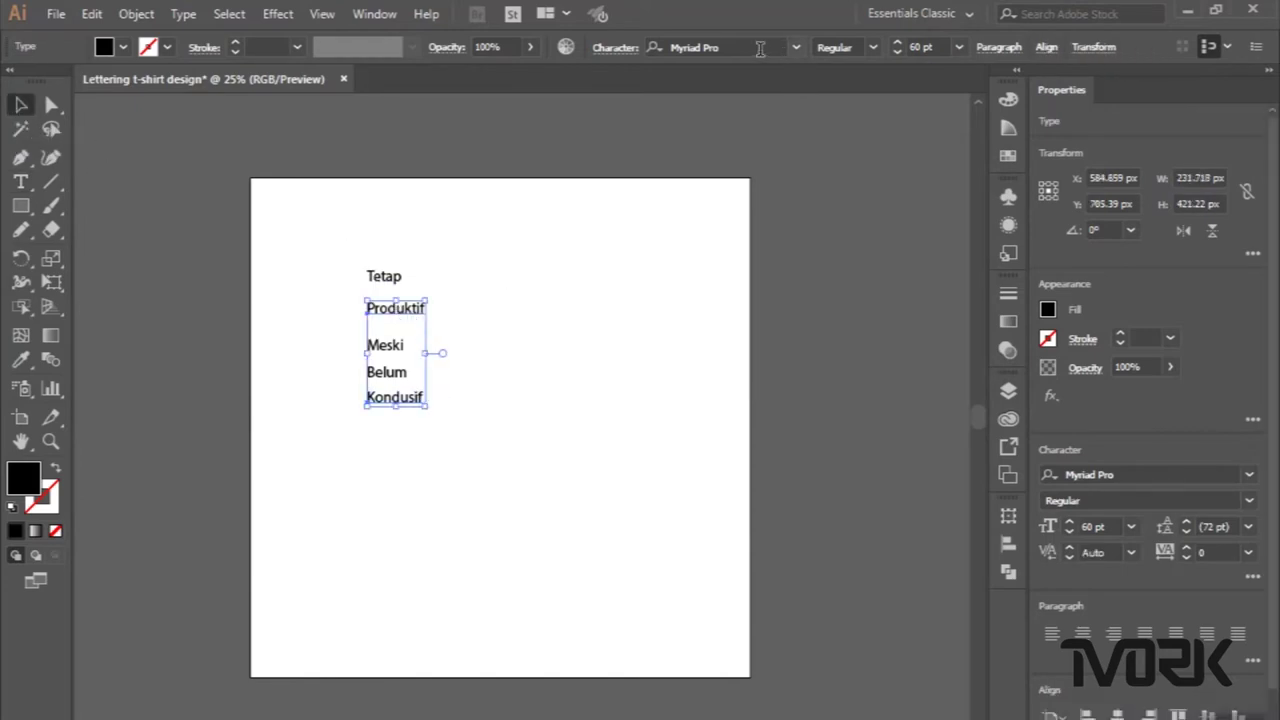
Set Produktif and Kondusif in the Adalgisa Personal Use Regular script font.
click(760, 47)
text(a)
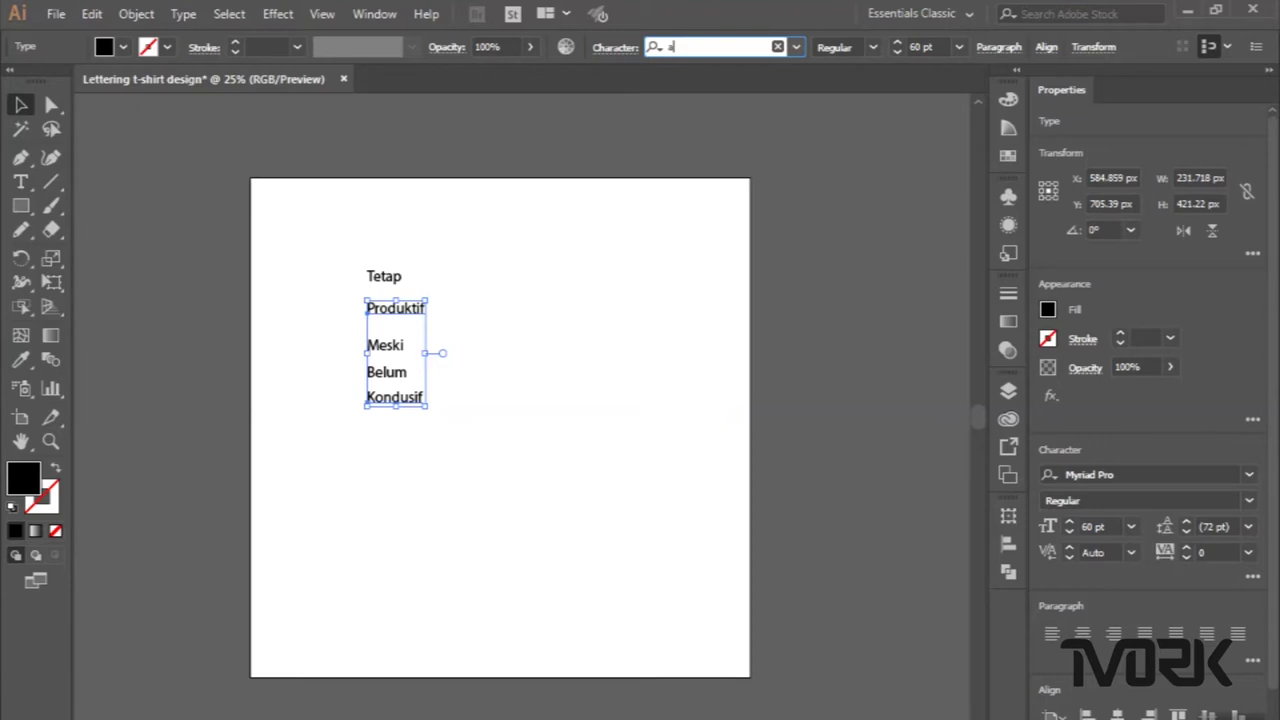
text(ld)
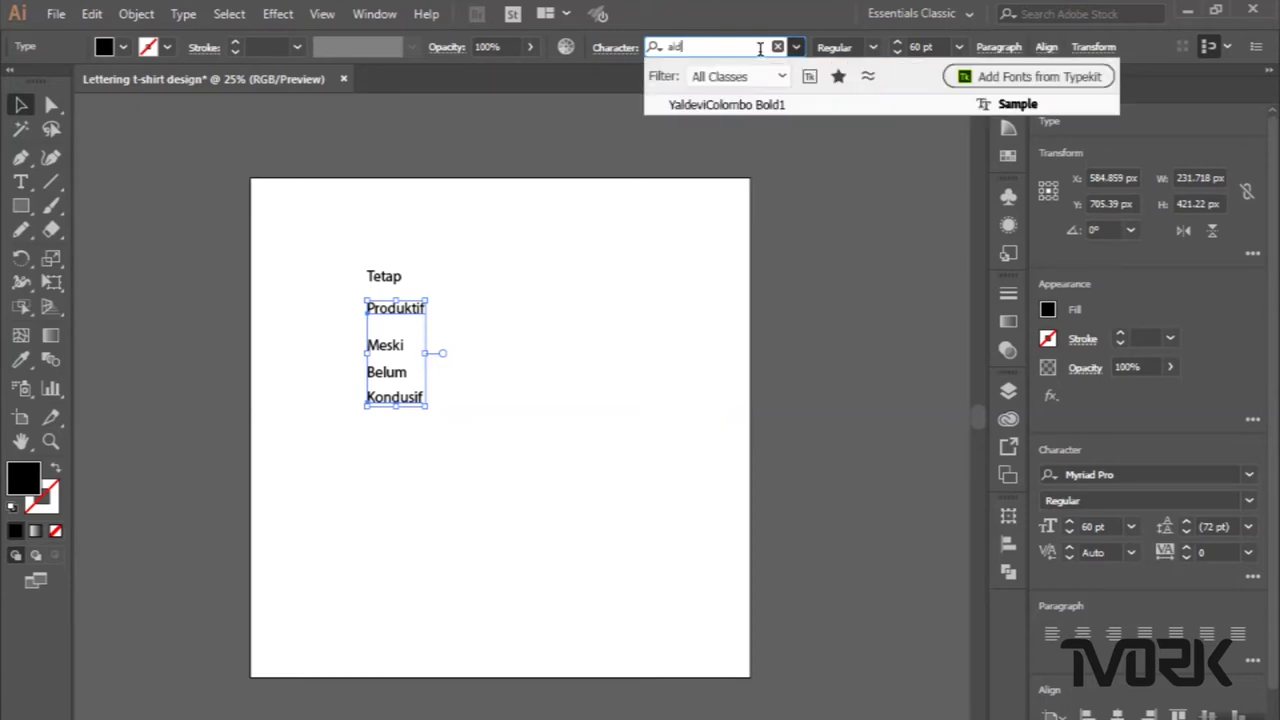
key(BackSpace)
key(BackSpace)
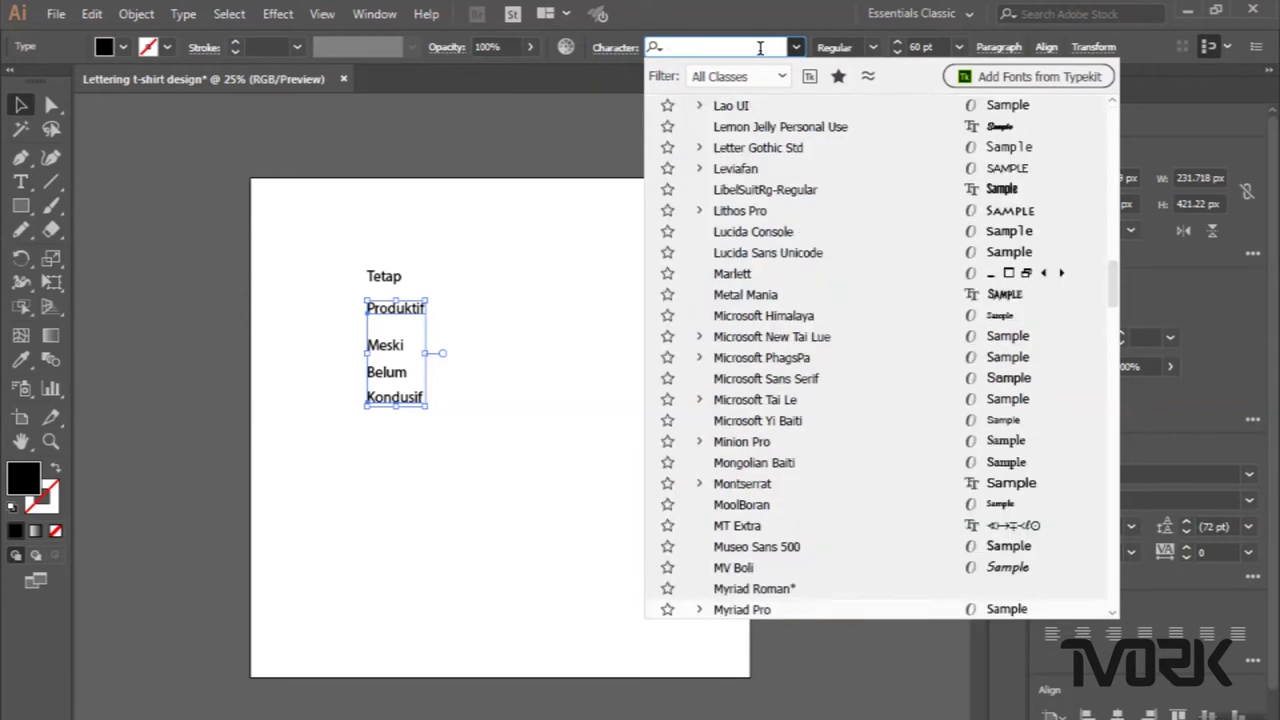
drag(1117, 289, 1107, 117)
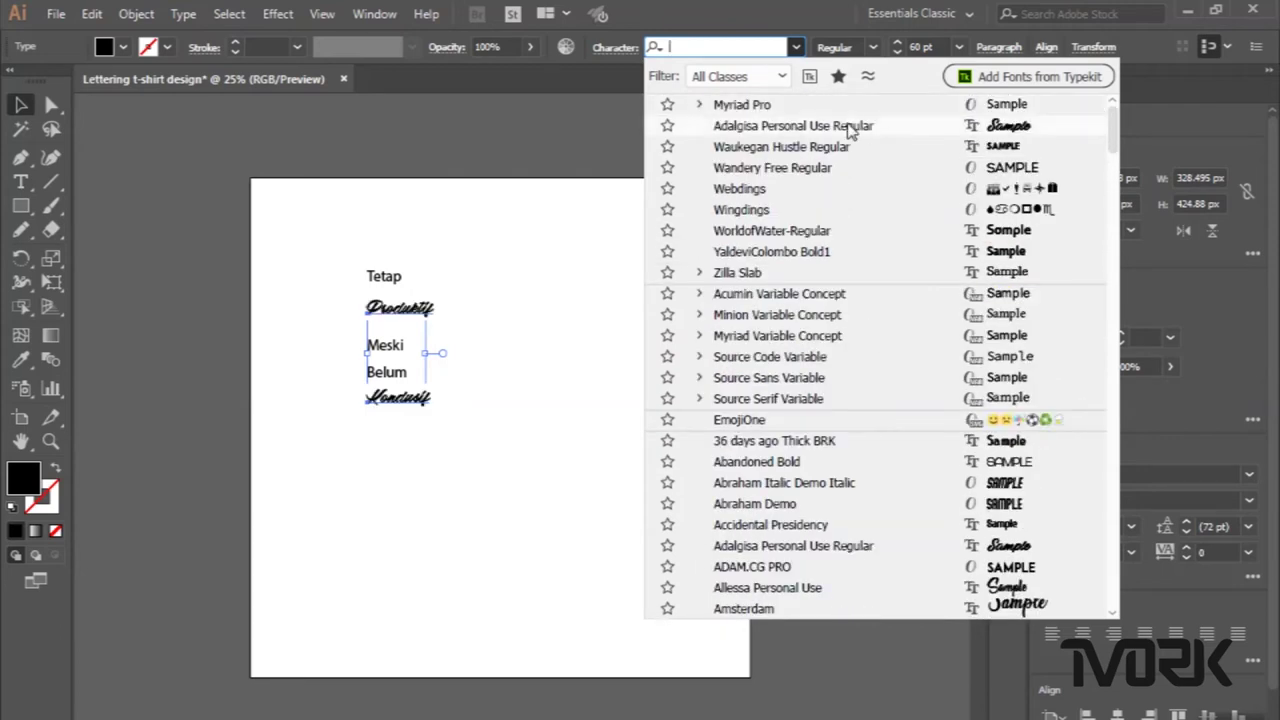
click(847, 128)
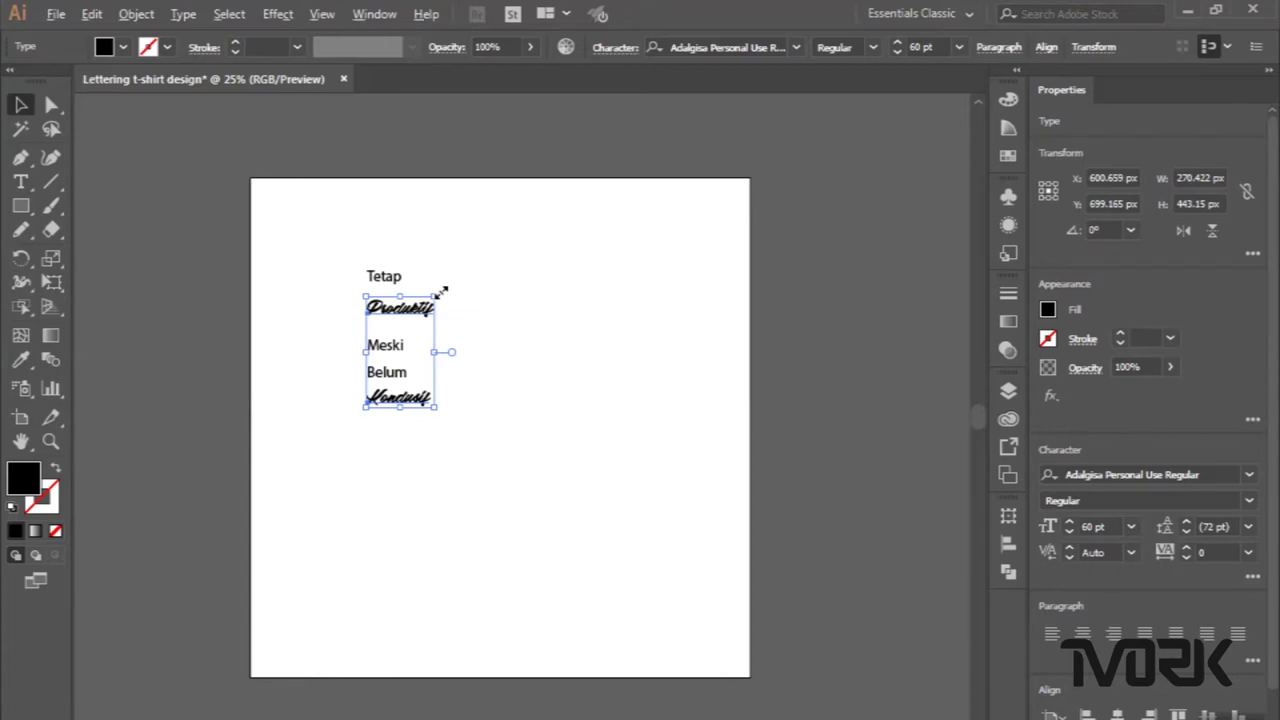
Enlarge the script words, stack Produktif above Kondusif, and centre the pair.
drag(441, 291, 623, 123)
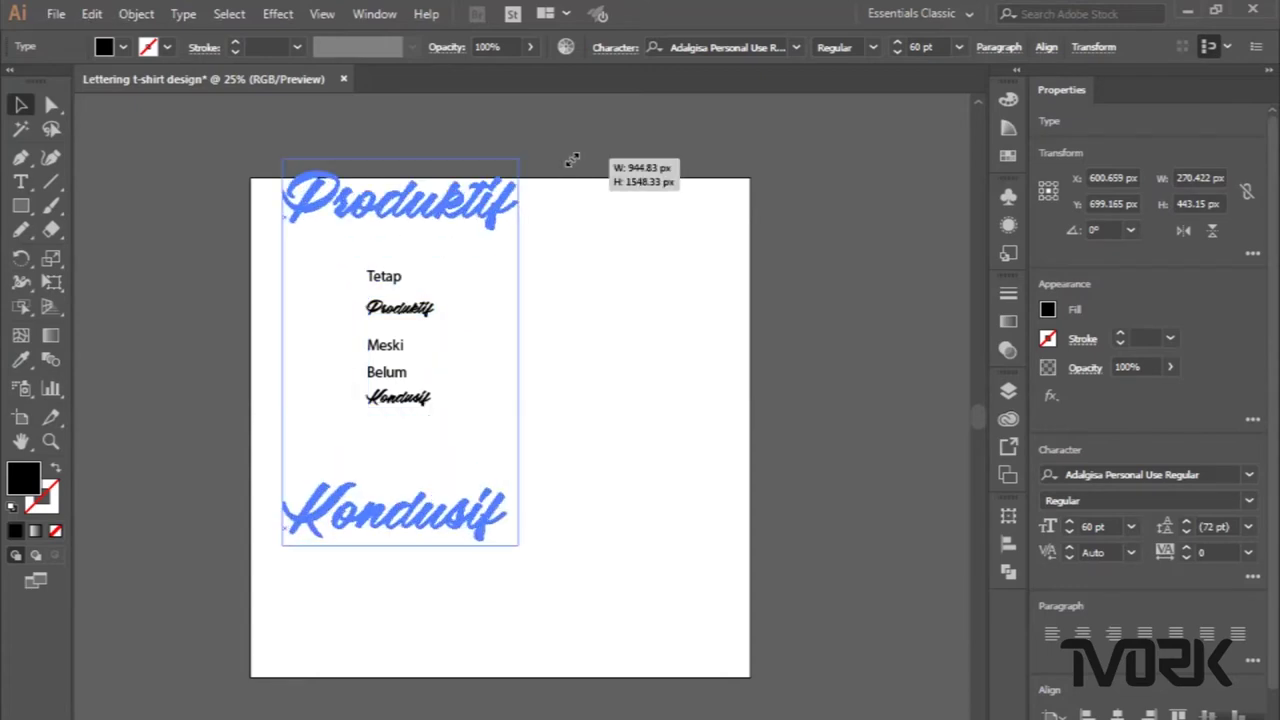
click(605, 222)
drag(507, 169, 505, 471)
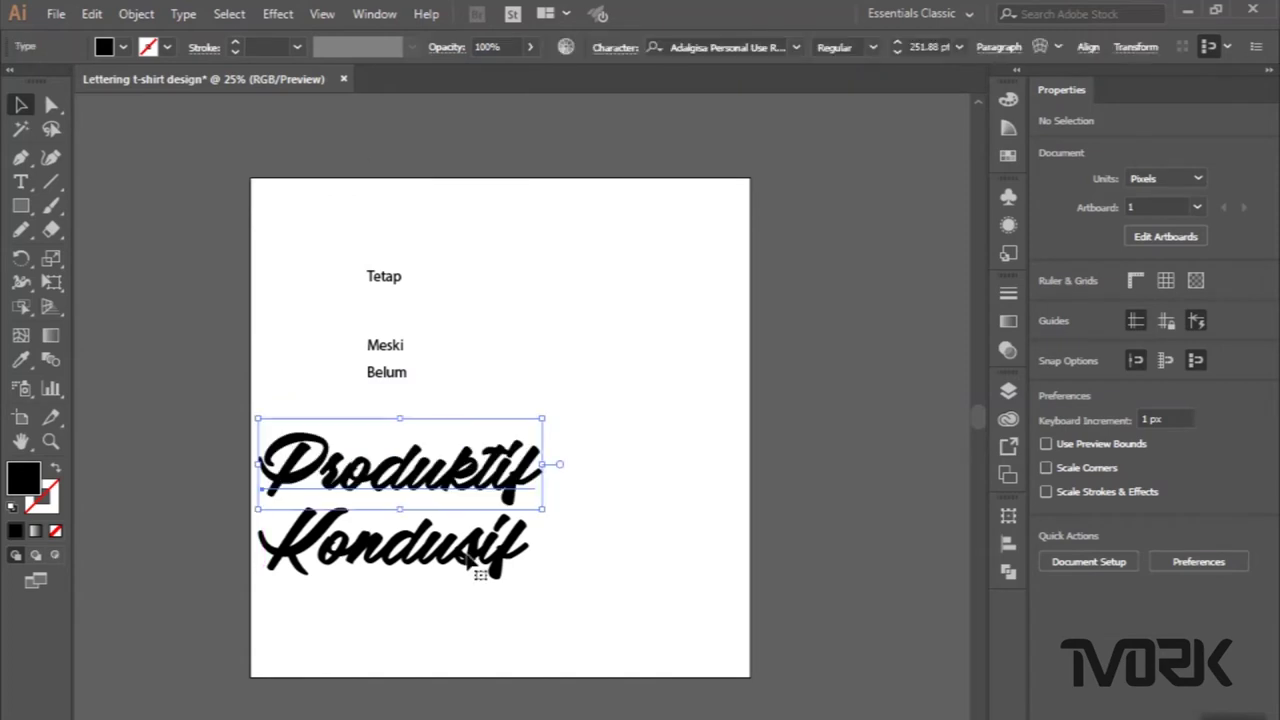
shift+click(472, 563)
drag(470, 563, 583, 544)
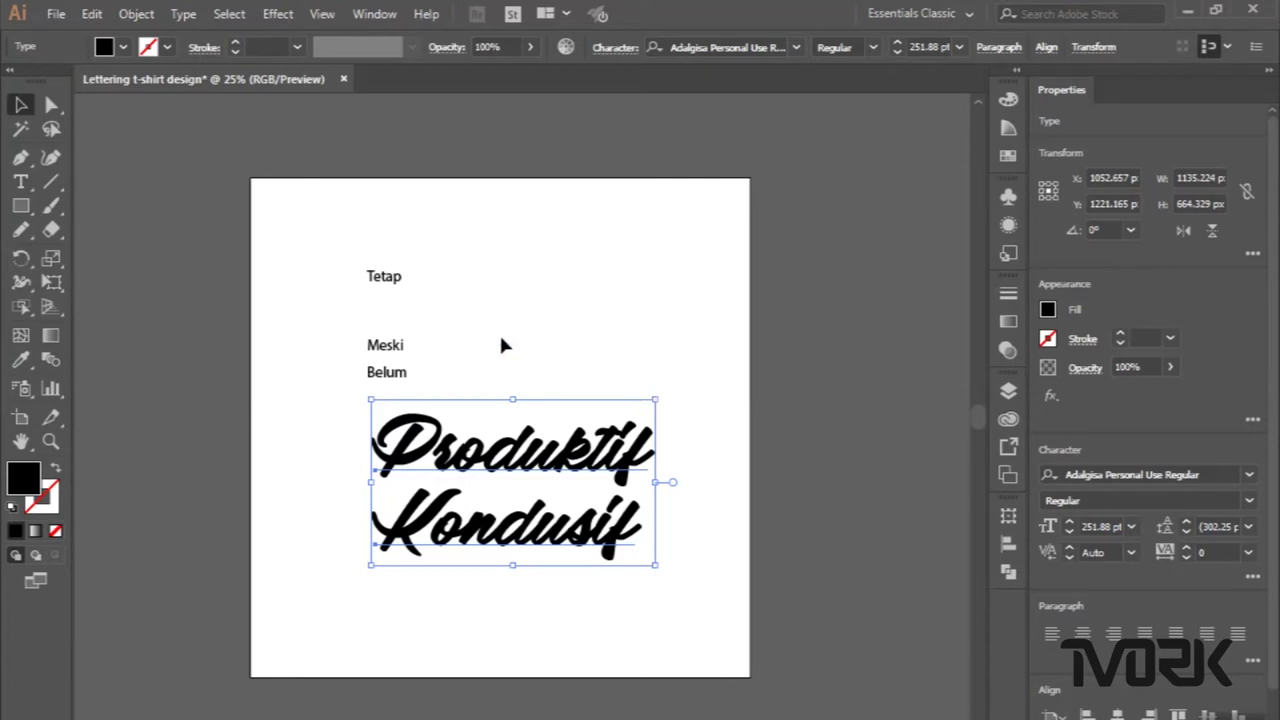
drag(368, 398, 347, 386)
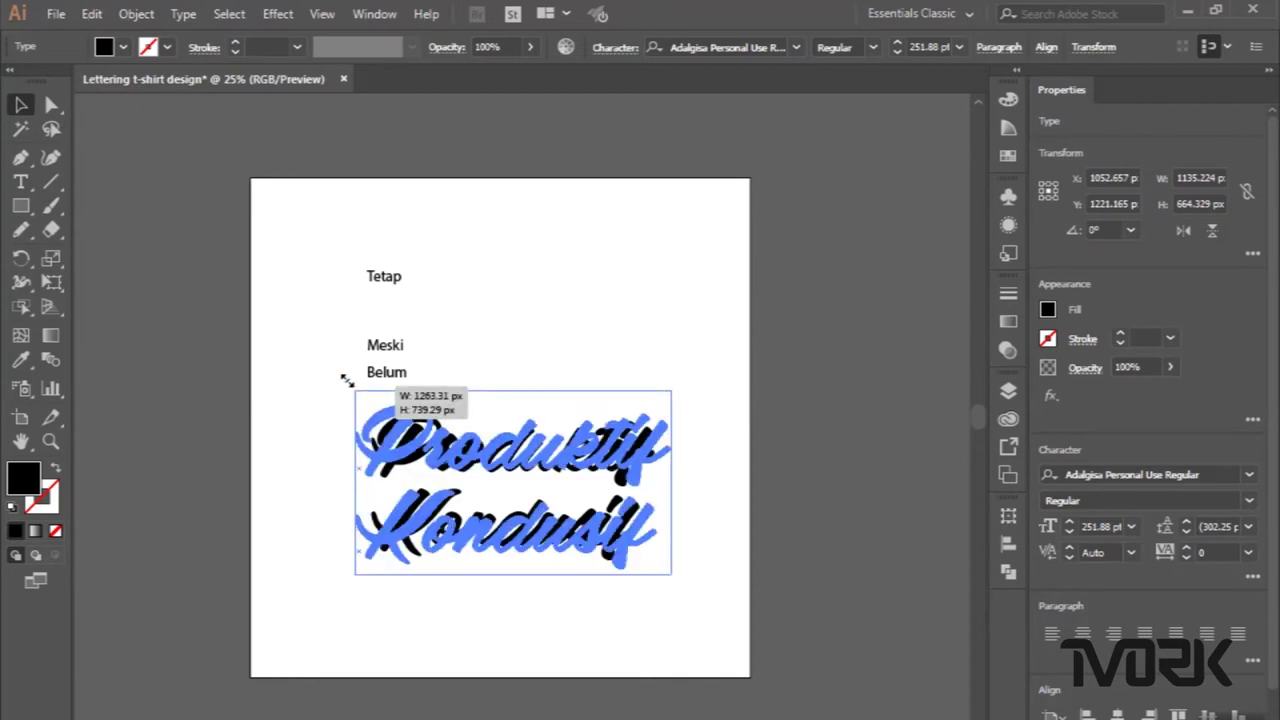
Select the small words Tetap, Meski and Belum together.
click(386, 283)
drag(435, 256, 379, 390)
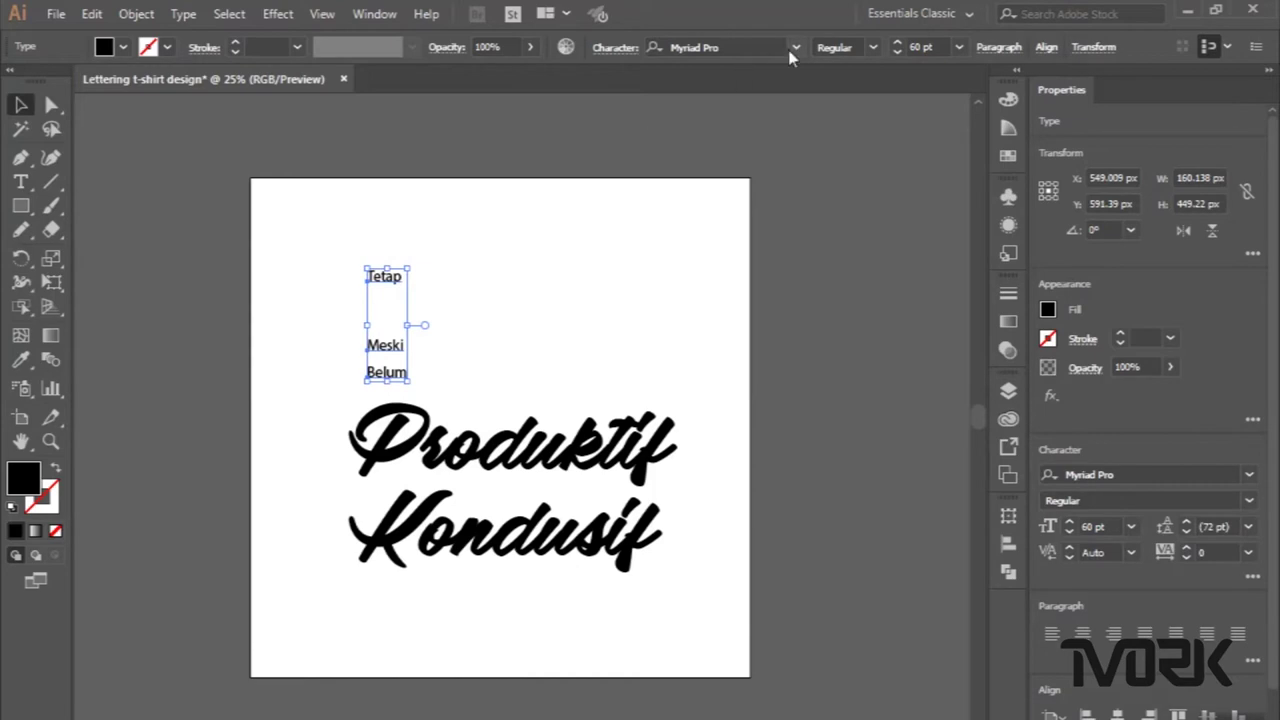
click(778, 47)
Apply the Waukegan Hustle Regular font to TETAP, MESKI and BELUM.
text(mau)
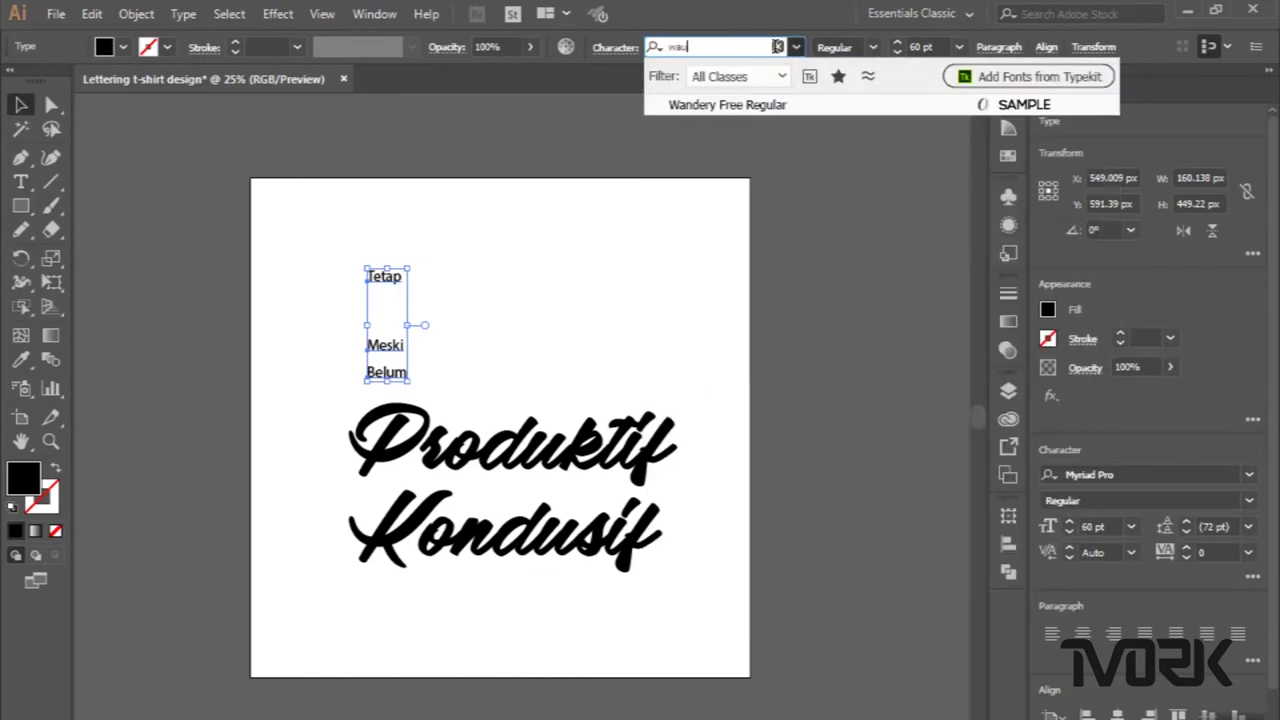
key(Return)
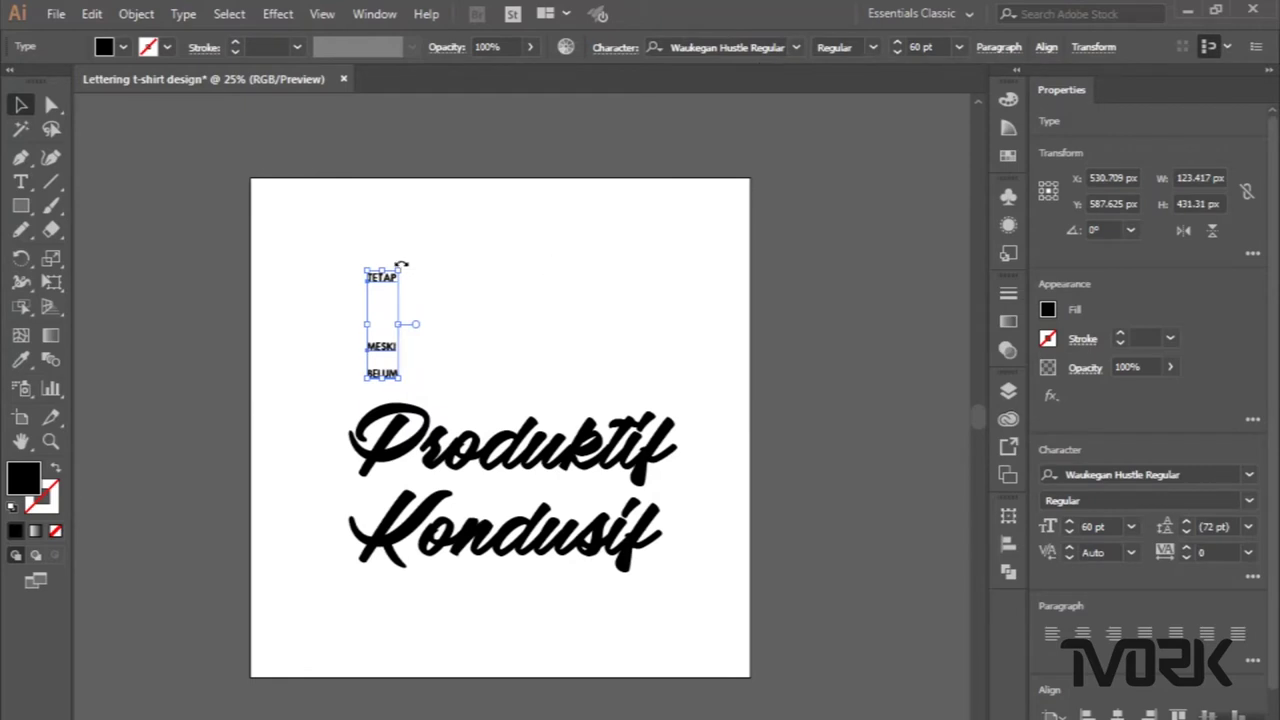
click(457, 297)
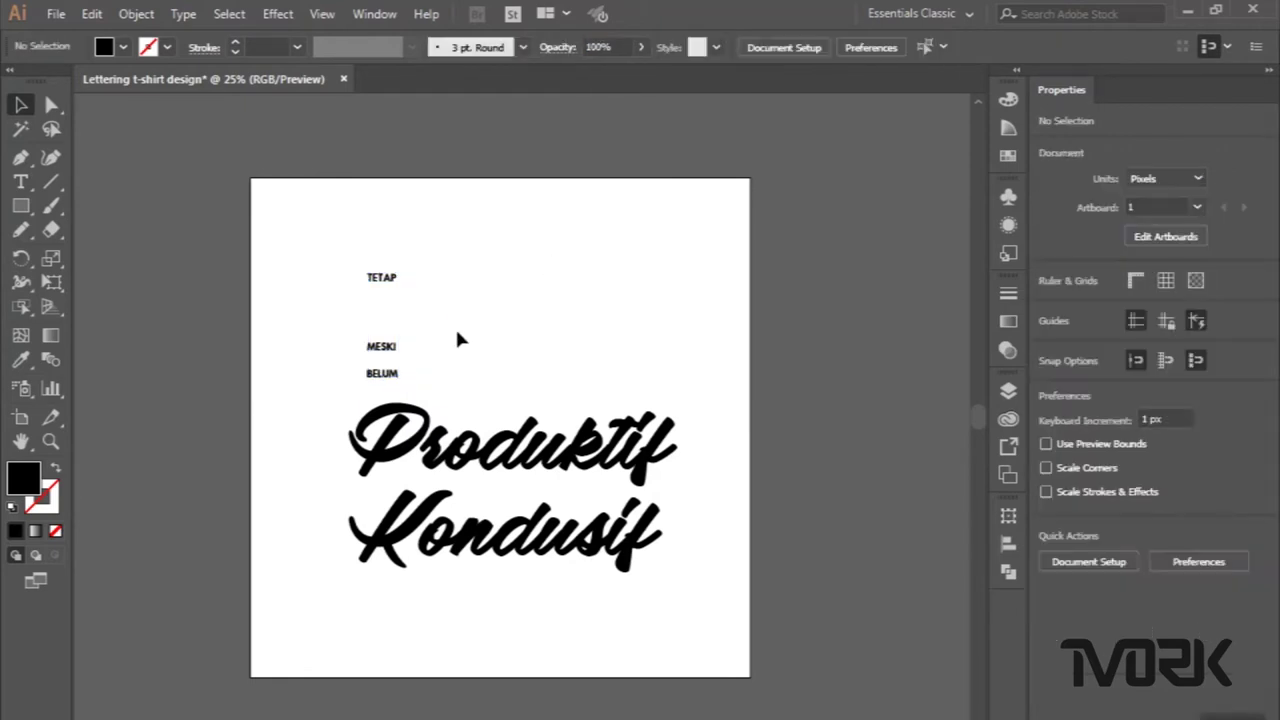
Select all five words and convert them to outlines.
click(464, 472)
shift+click(460, 560)
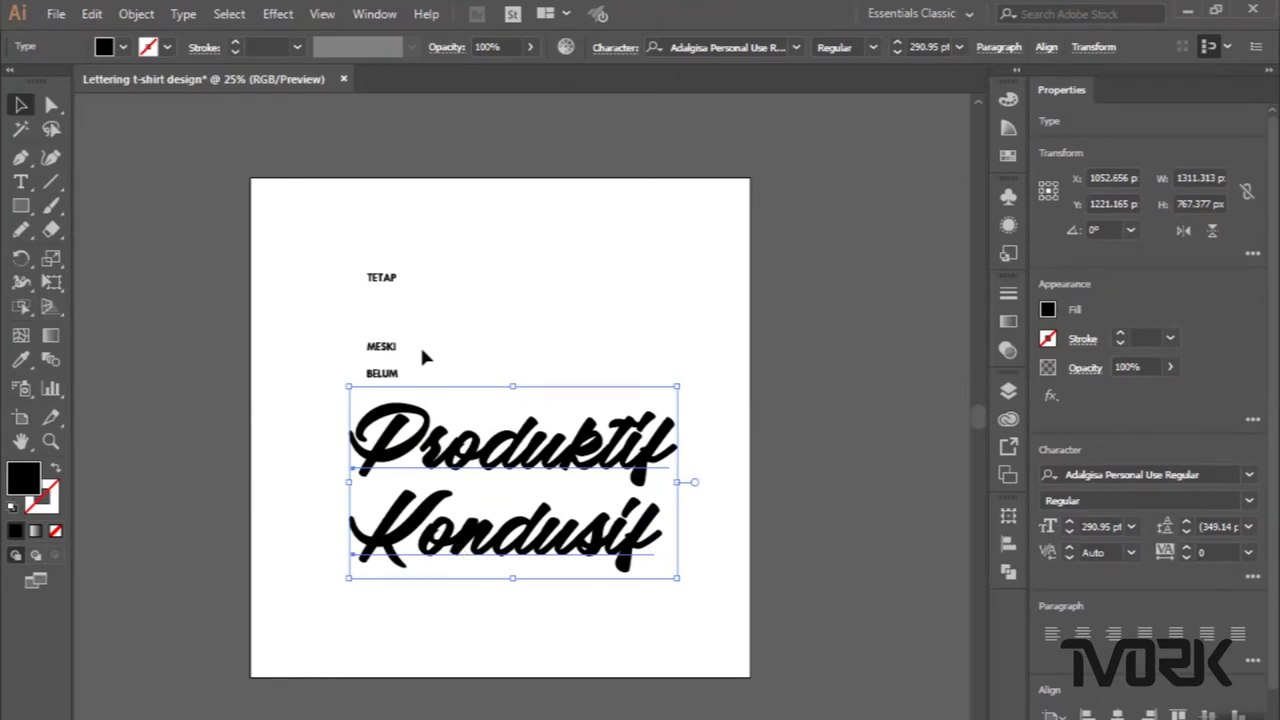
drag(310, 252, 714, 676)
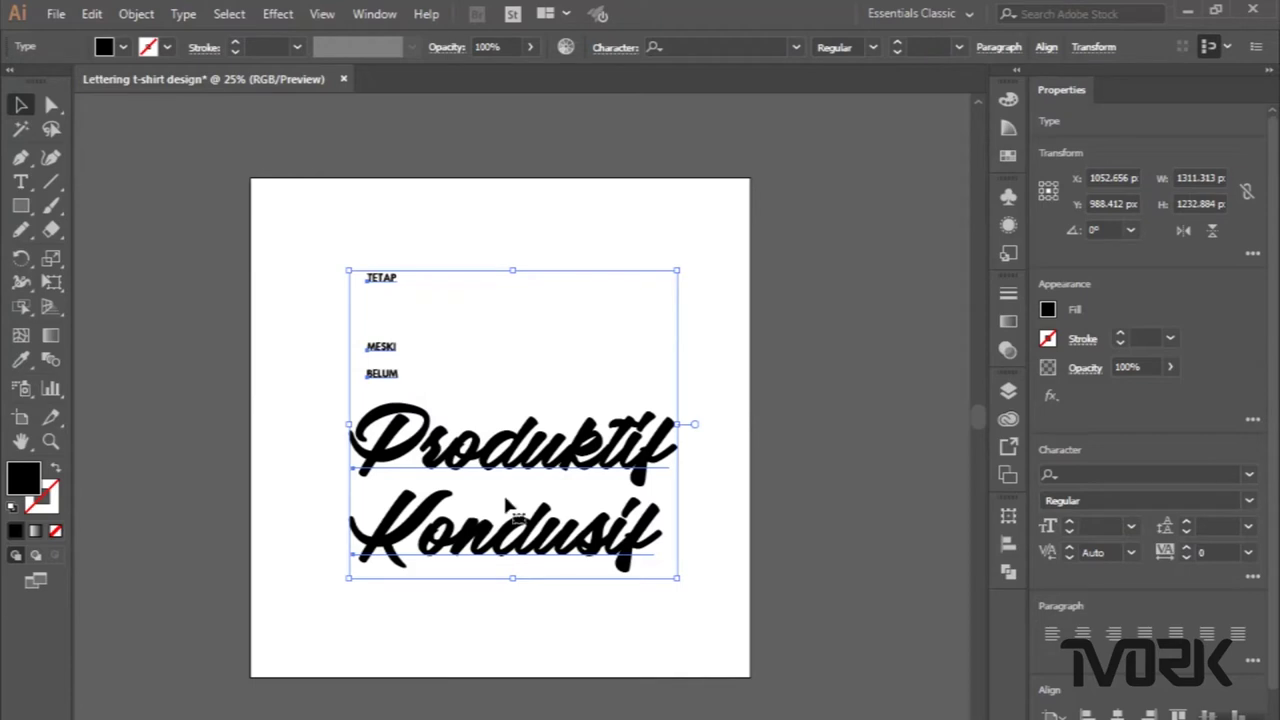
right_click(466, 468)
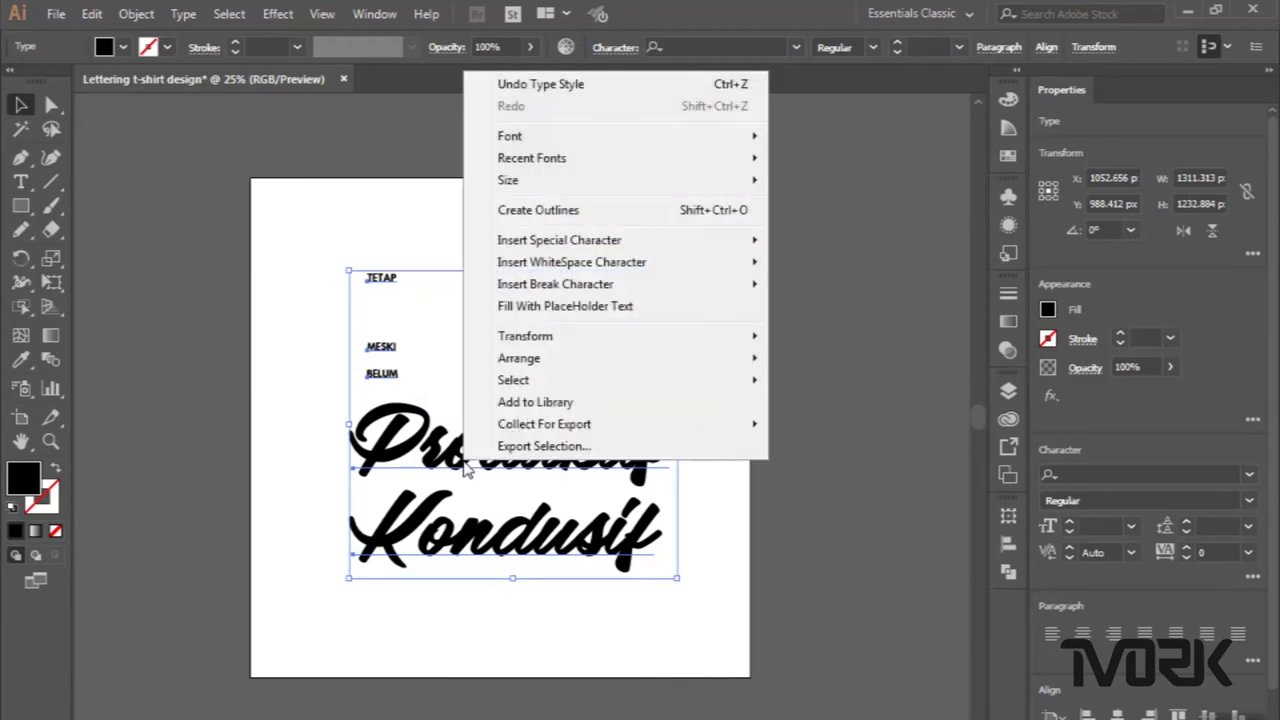
click(528, 216)
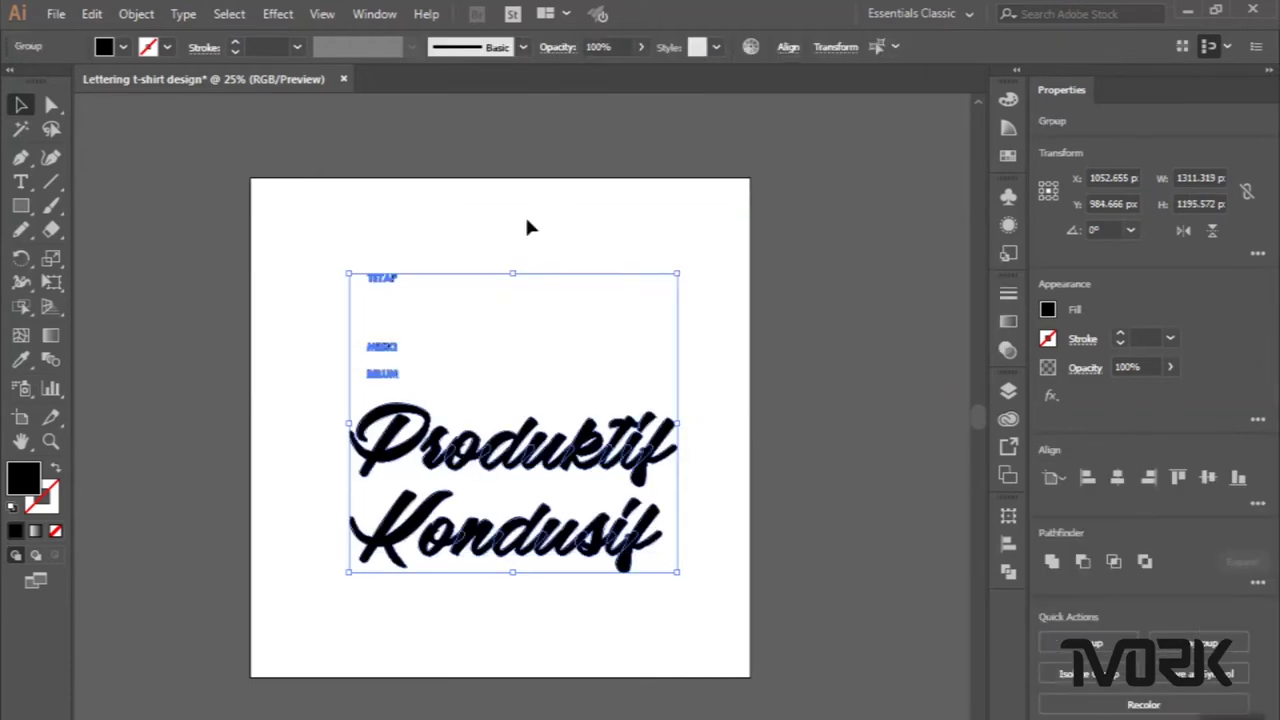
click(527, 221)
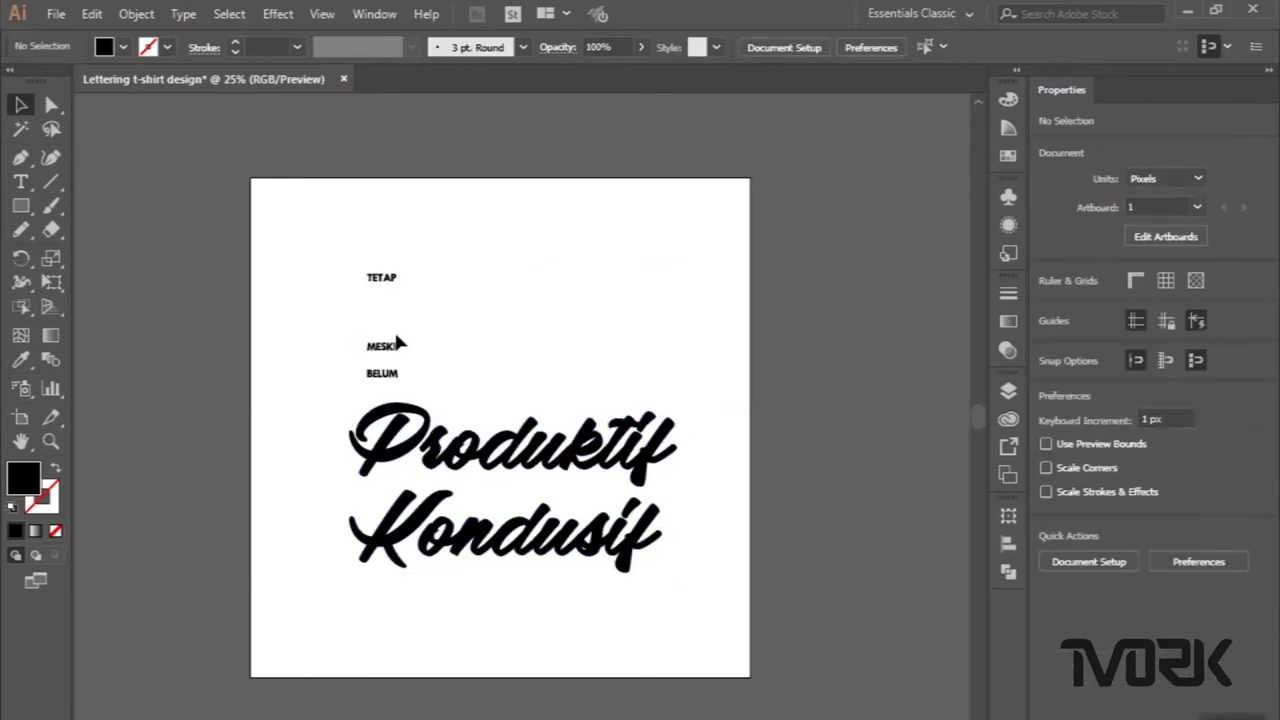
Place MESKI and BELUM side by side above Kondusif and TETAP above Produktif.
drag(391, 346, 497, 497)
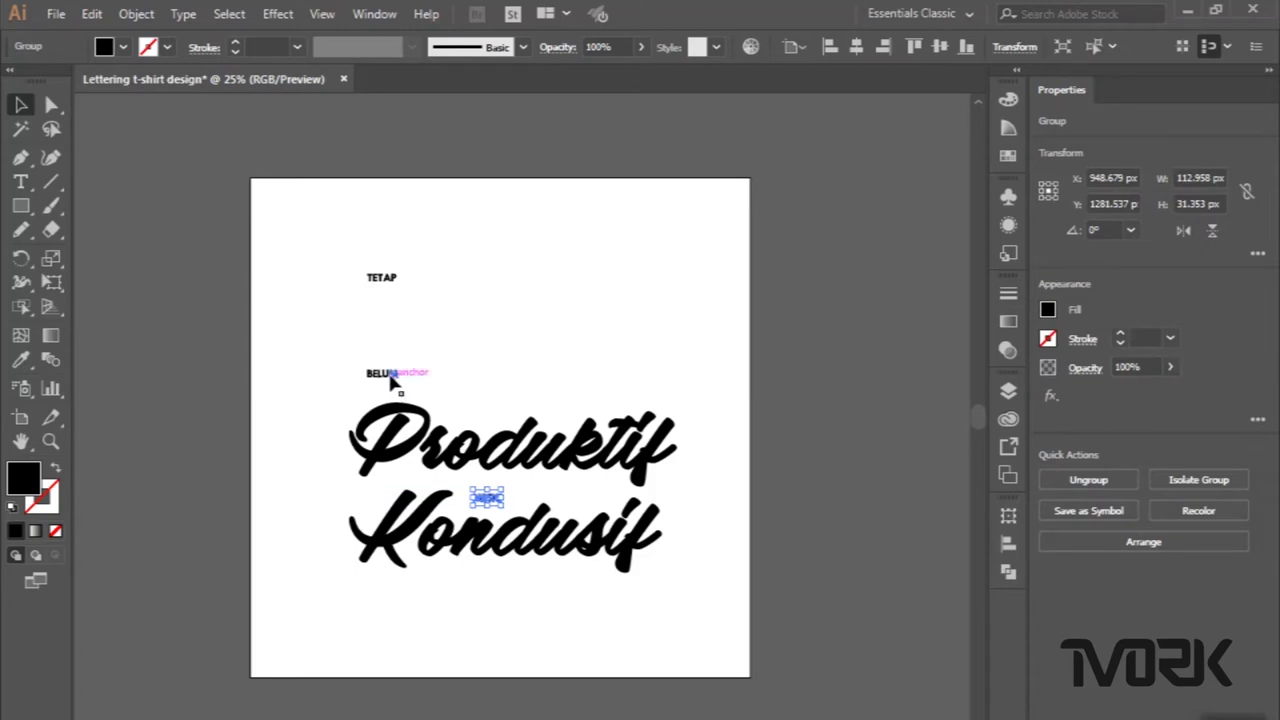
drag(510, 437, 598, 503)
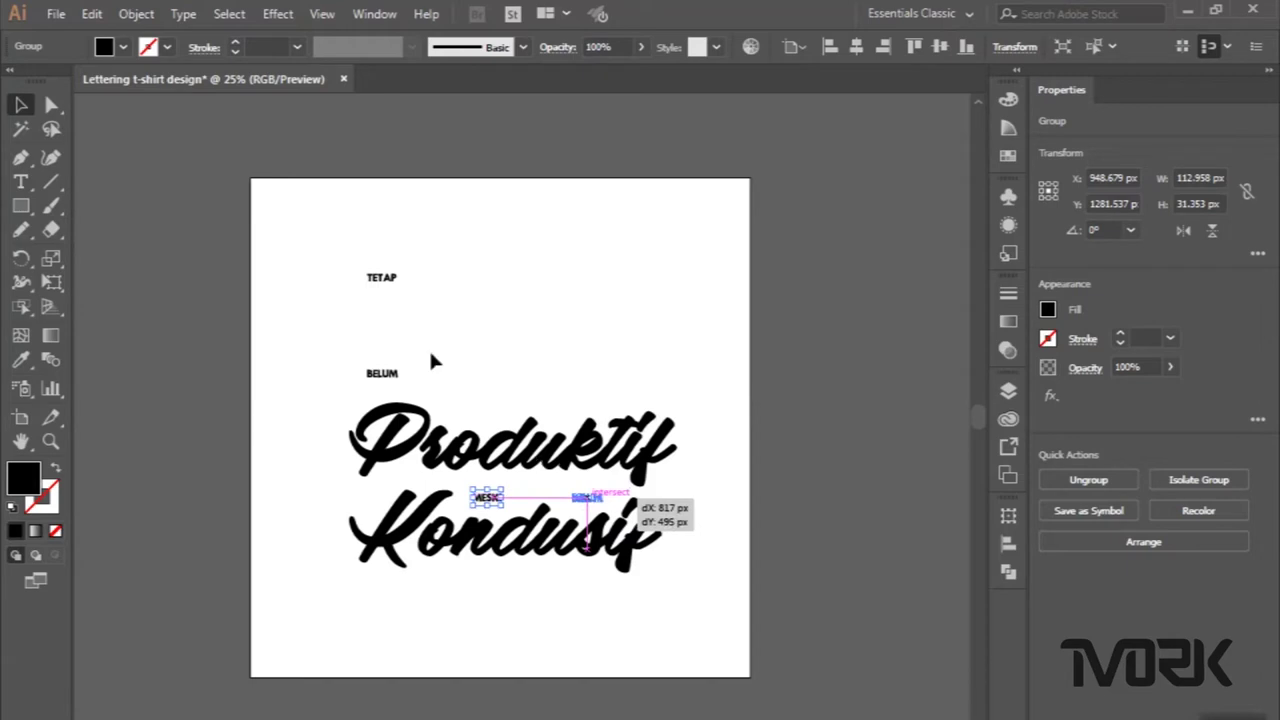
drag(432, 360, 432, 360)
mouse_move(380, 278)
mouse_down()
mouse_move(417, 378)
mouse_move(403, 388)
mouse_up()
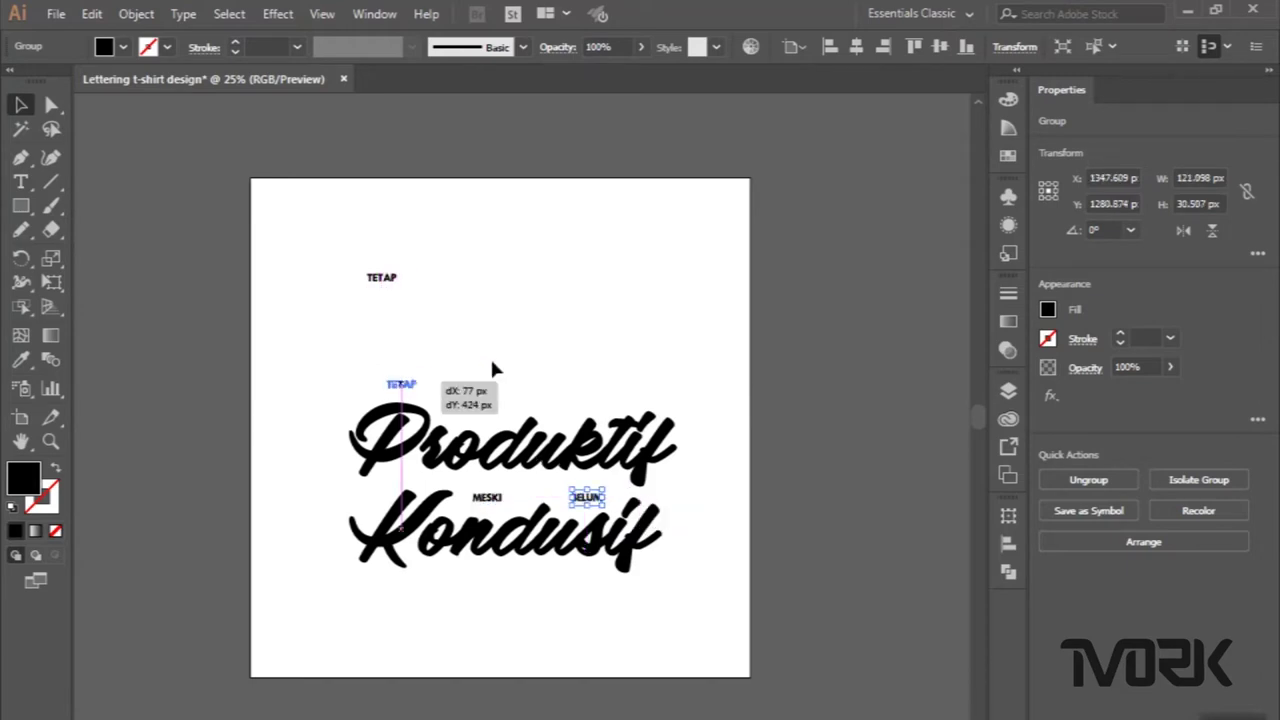
click(490, 356)
Group the lettering, centre it horizontally and vertically on the artboard, then ungroup it.
scroll(484, 352, down, 2)
drag(288, 272, 732, 600)
right_click(732, 597)
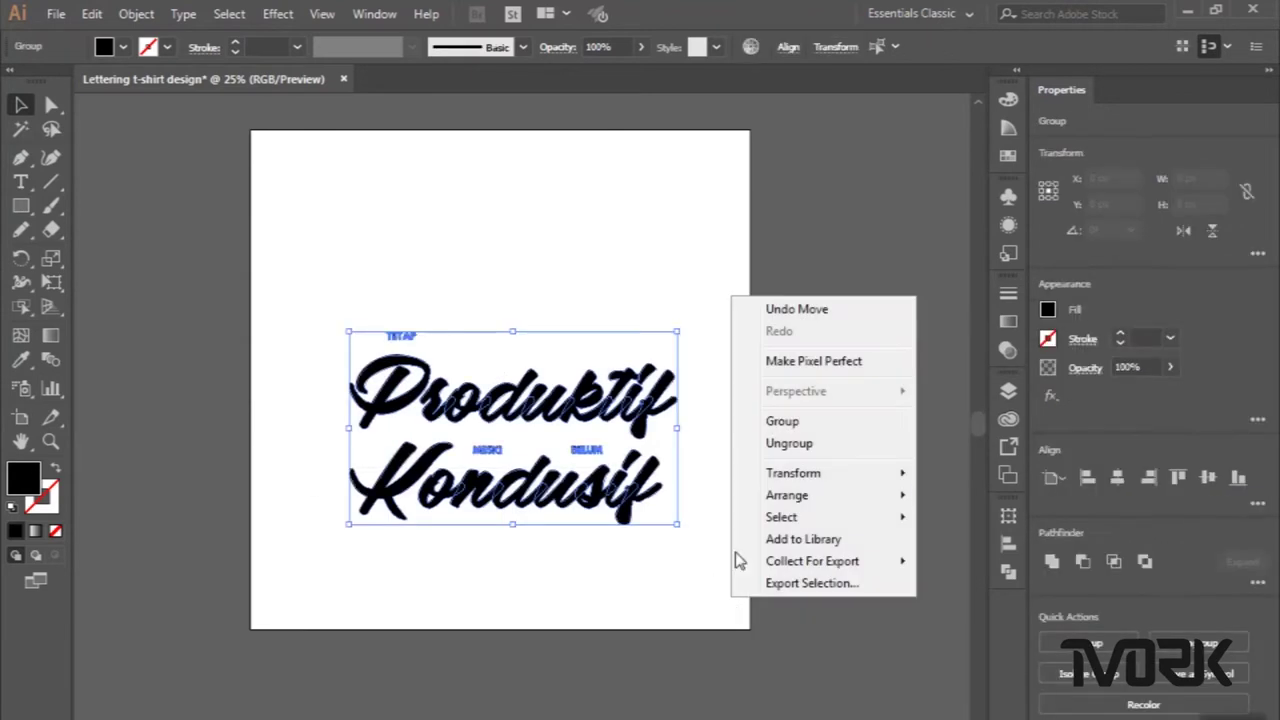
click(768, 421)
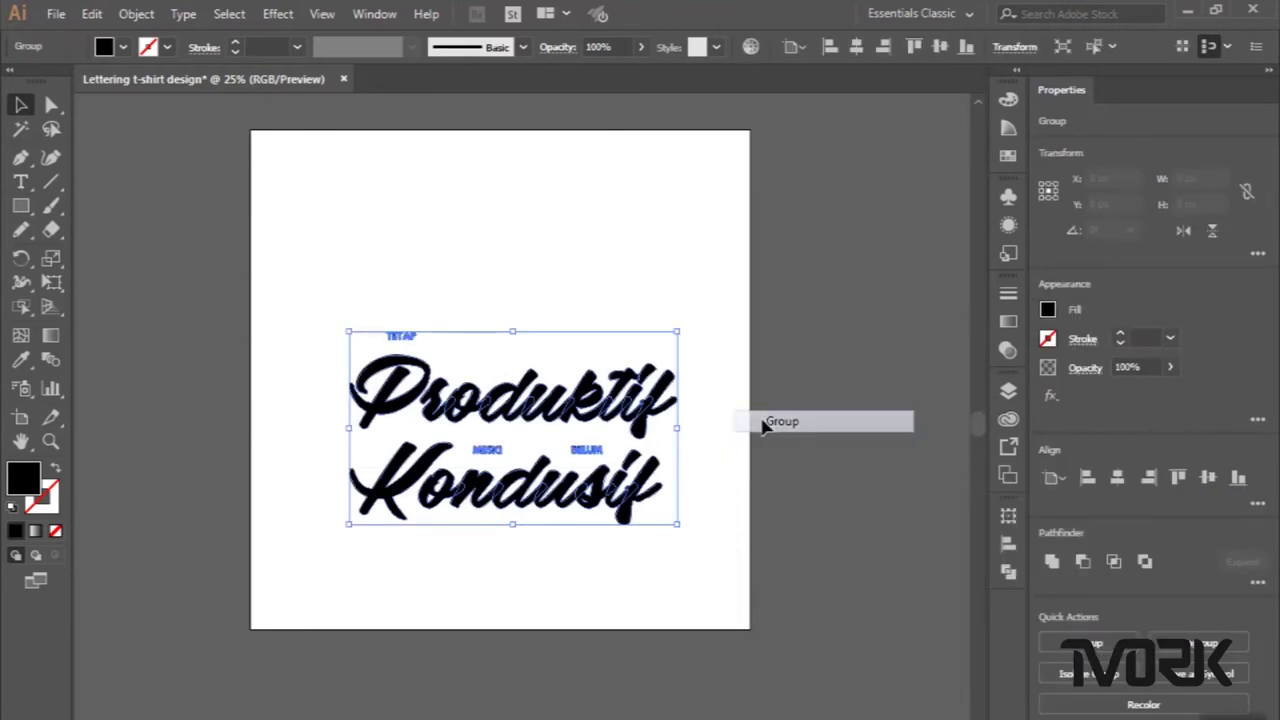
click(857, 48)
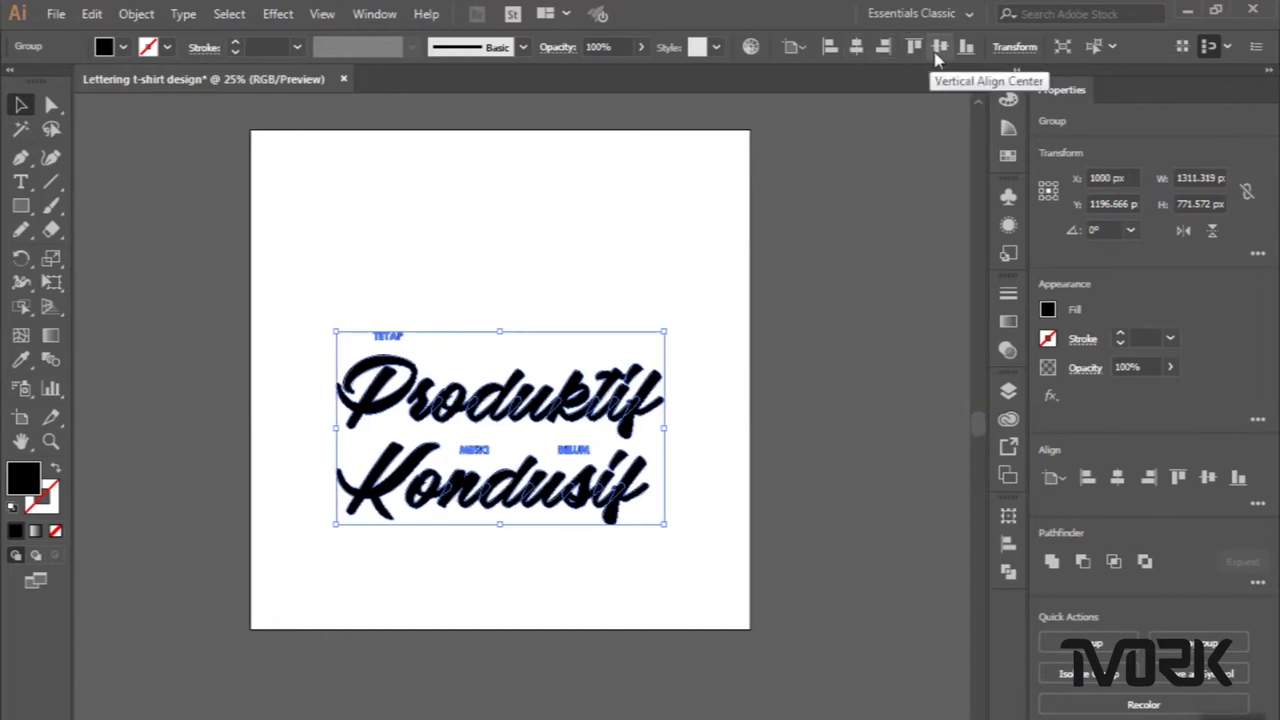
click(939, 49)
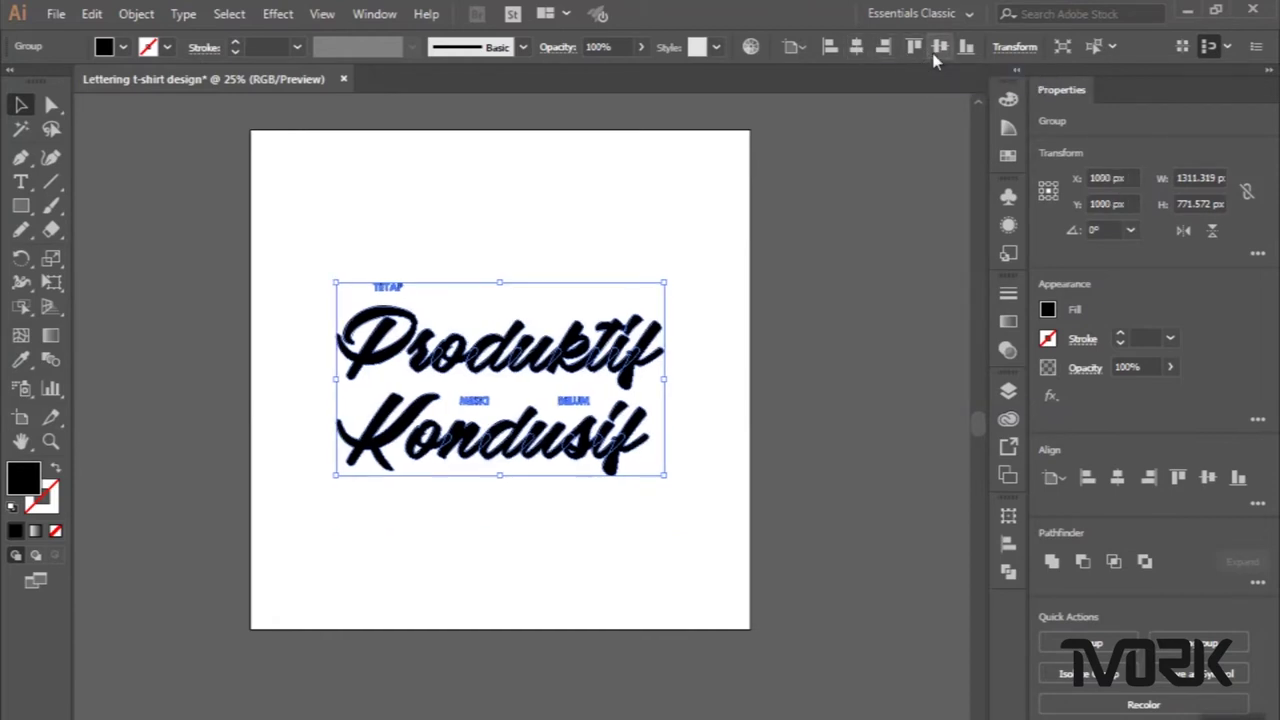
right_click(571, 276)
click(625, 443)
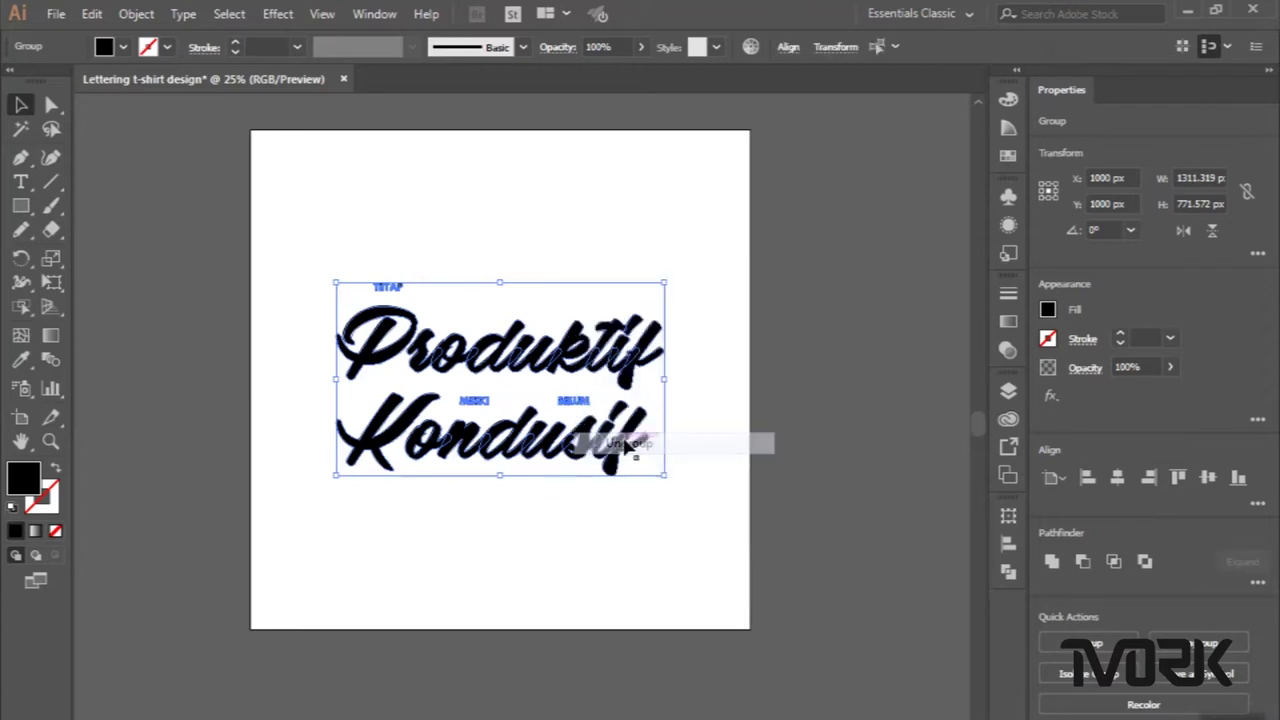
click(470, 190)
scroll(386, 300, up, 3)
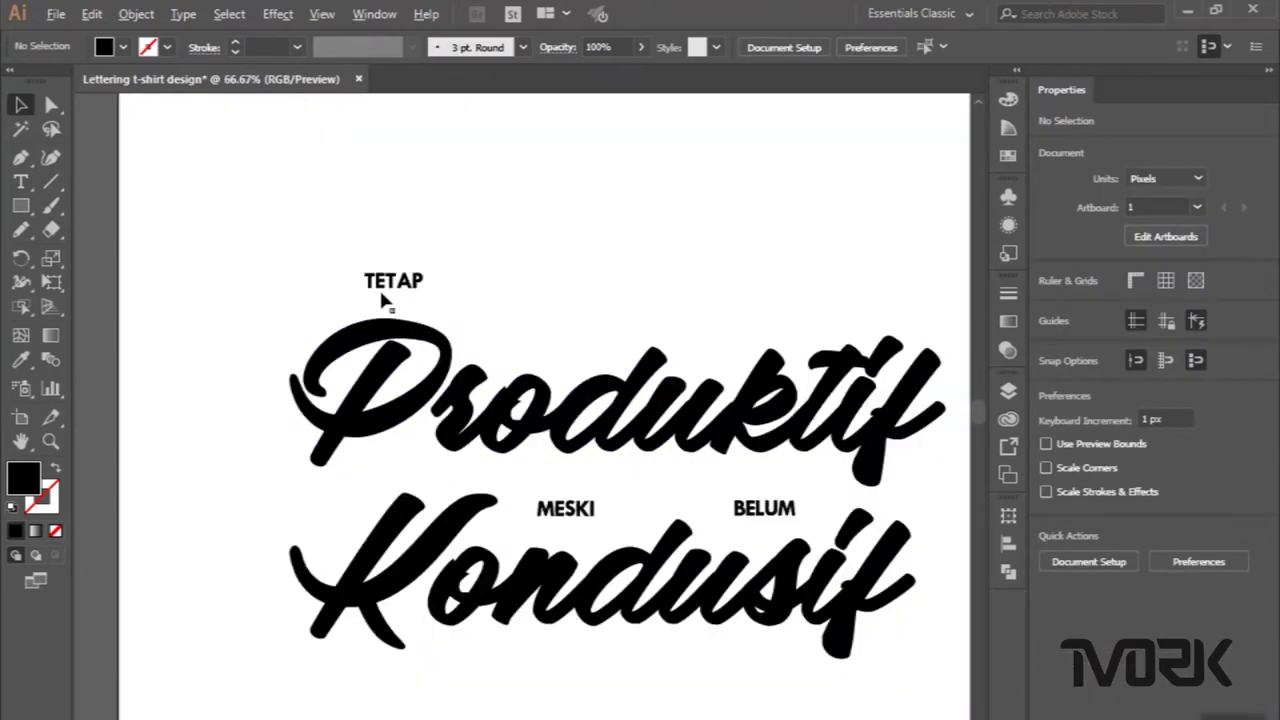
scroll(386, 303, up, 2)
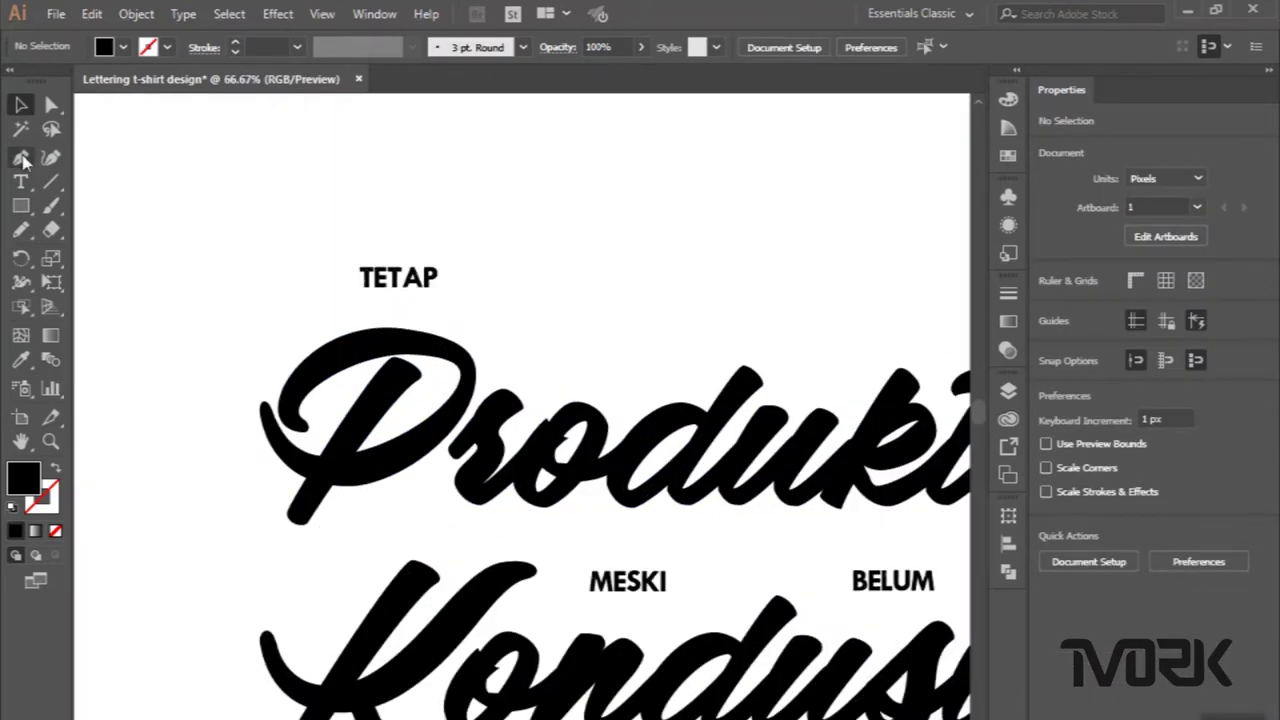
Draw a short straight line above TETAP with a black stroke and no fill.
scroll(270, 370, down, 3)
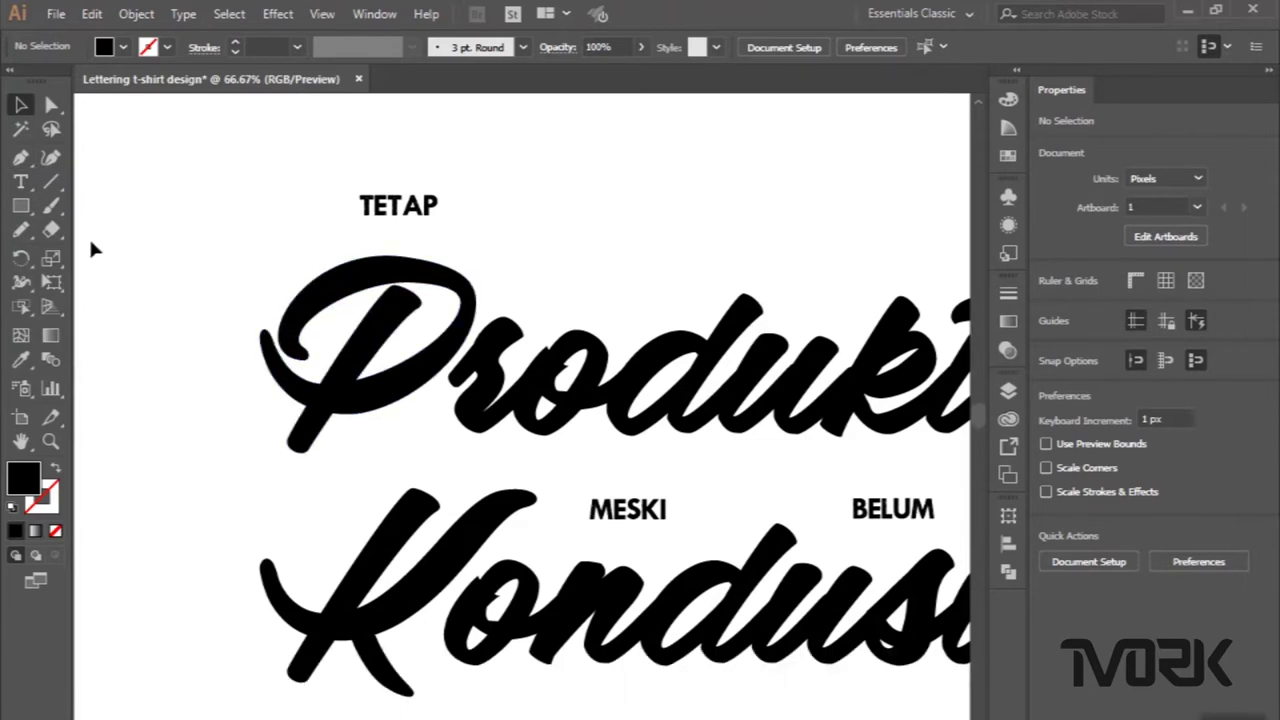
click(20, 158)
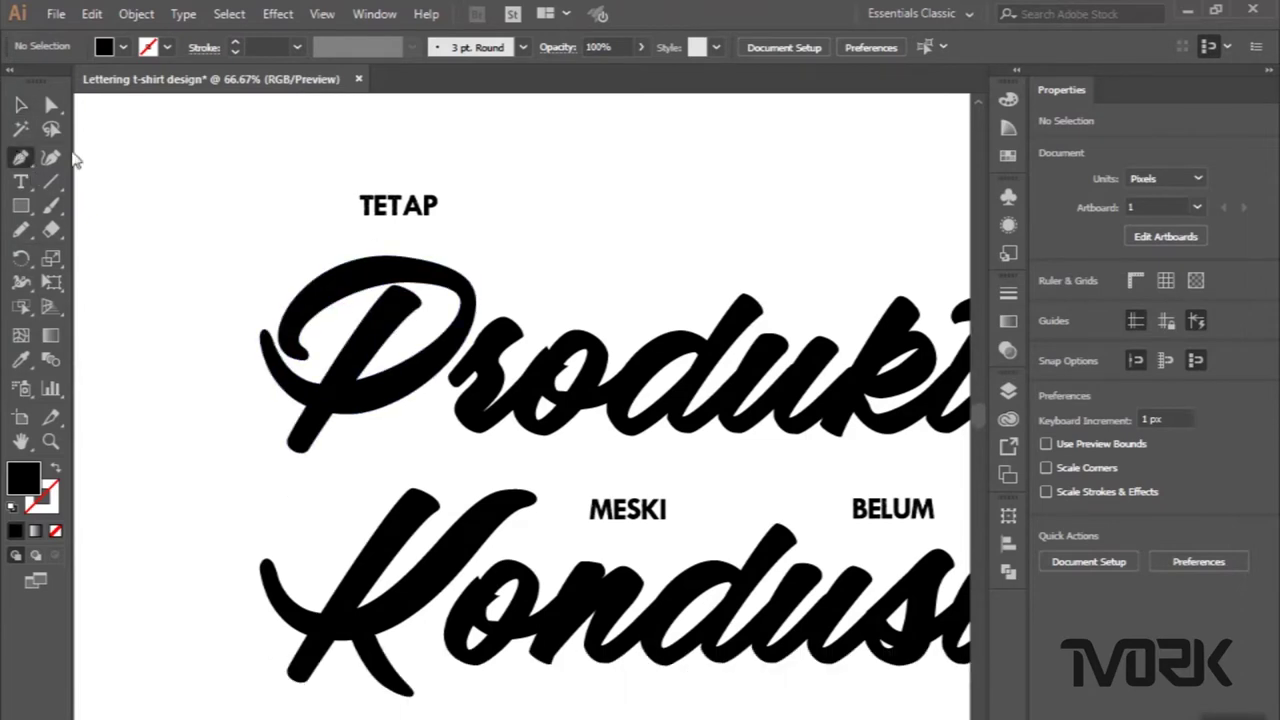
click(346, 164)
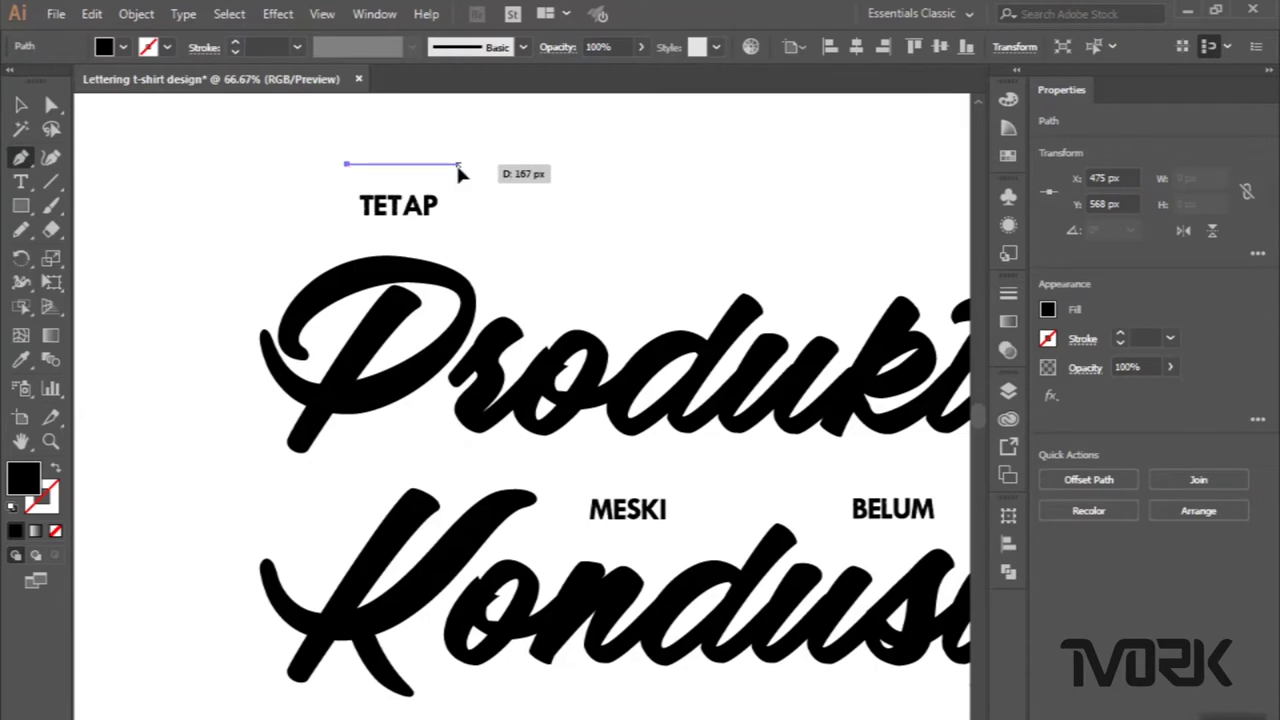
click(458, 164)
click(28, 118)
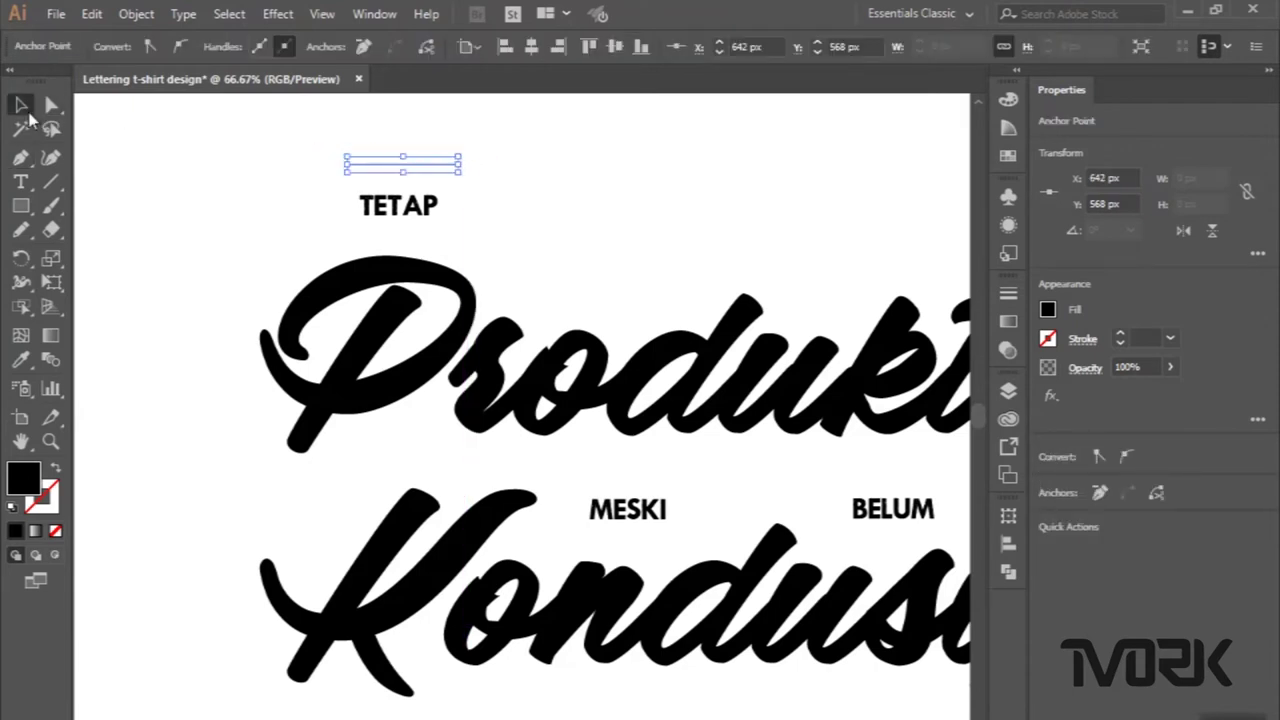
click(57, 472)
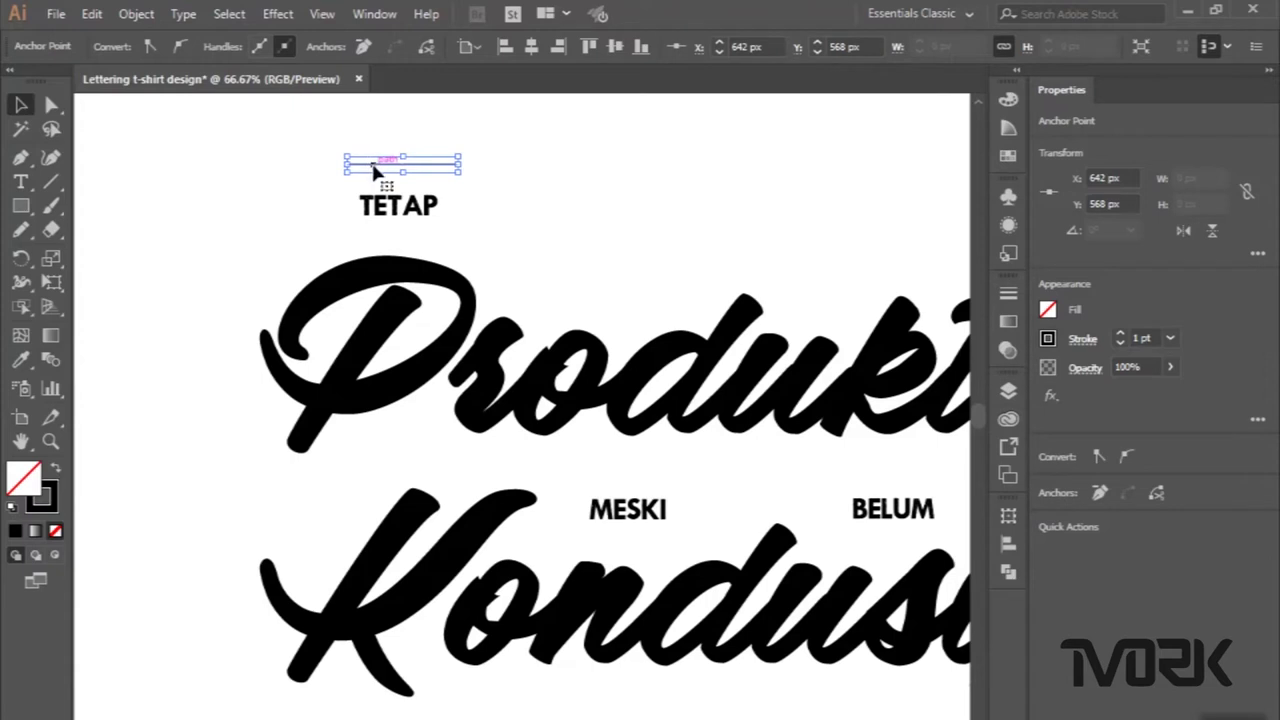
Apply the Chalk - Blunt brush from Artistic_ChalkCharcoalPencil to the line.
click(374, 166)
click(484, 50)
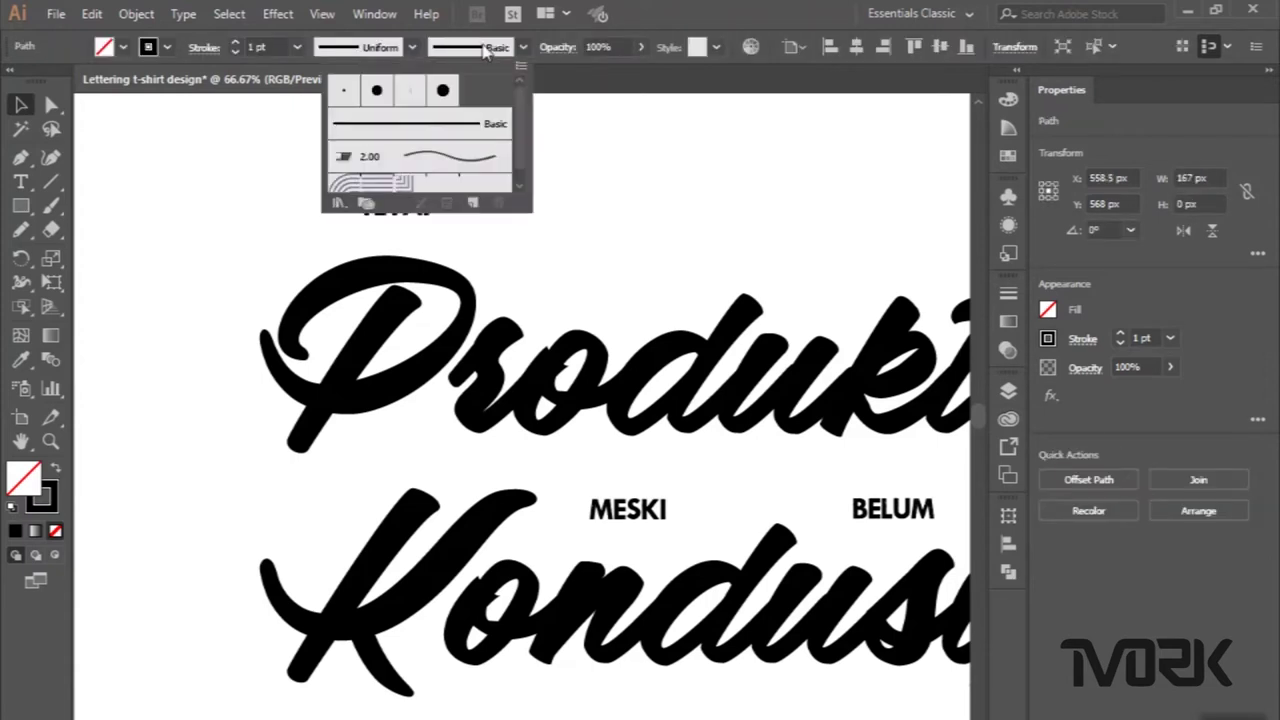
click(338, 205)
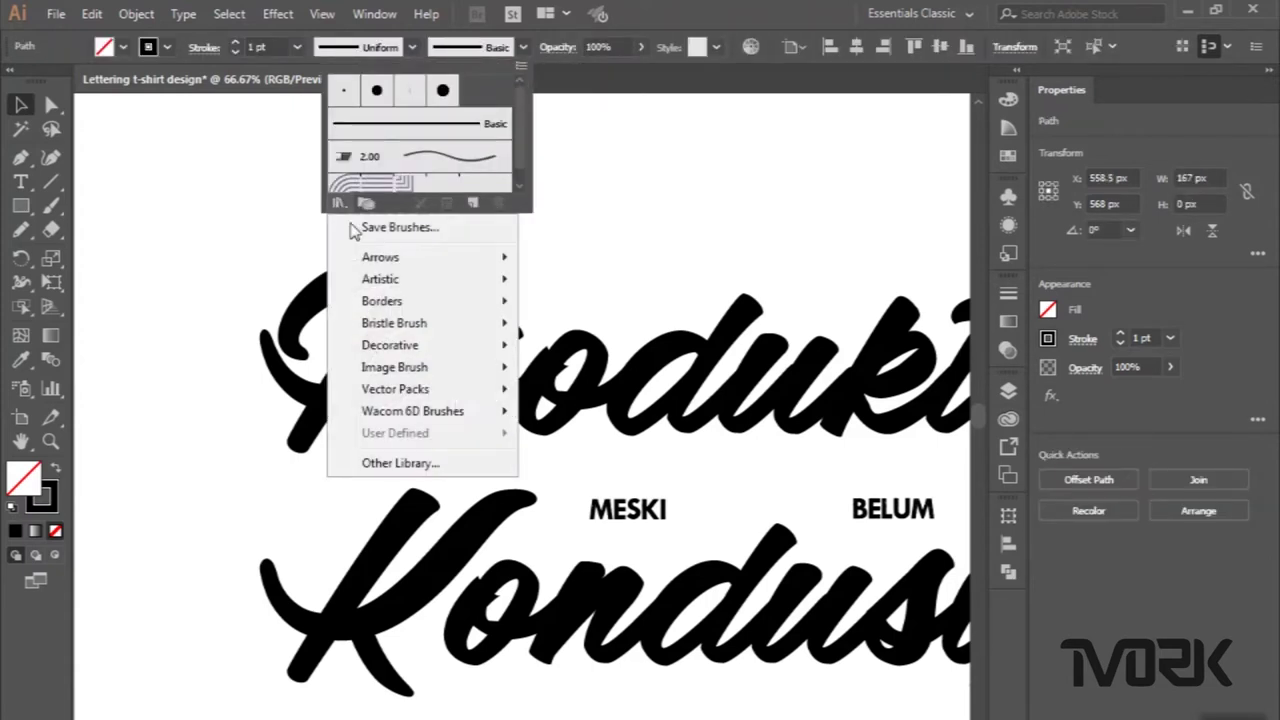
mouse_move(380, 279)
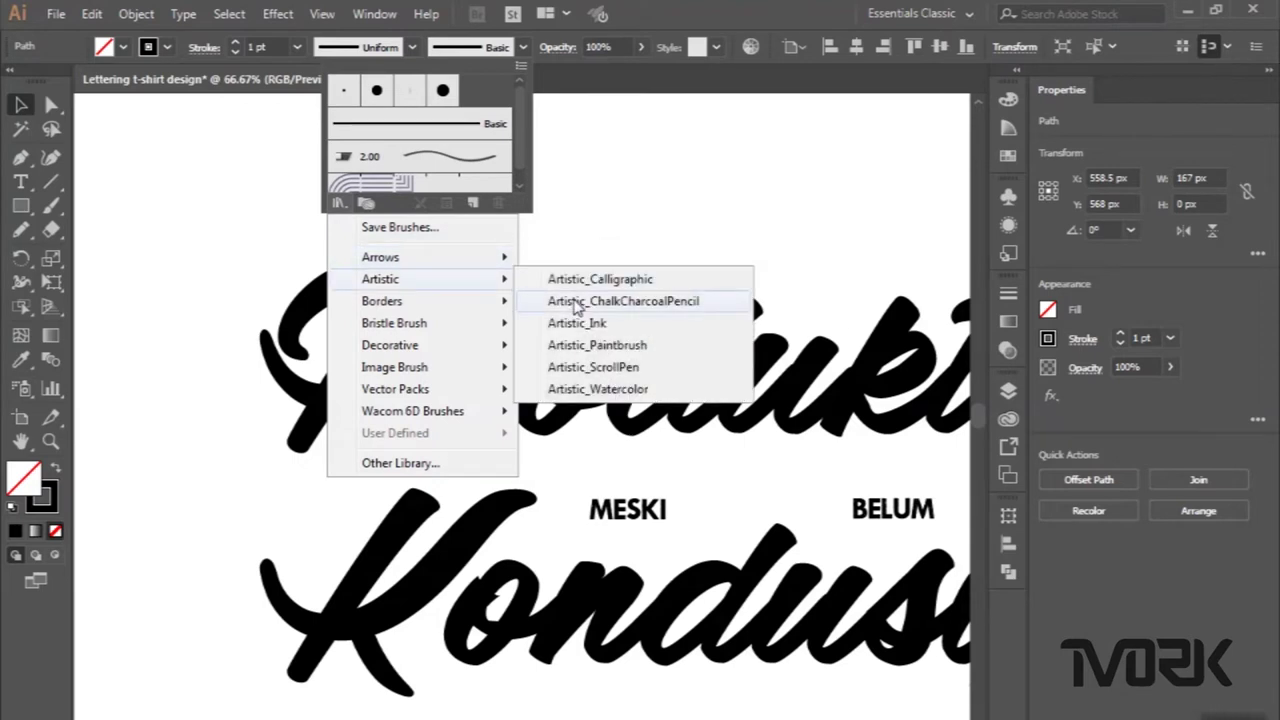
click(574, 301)
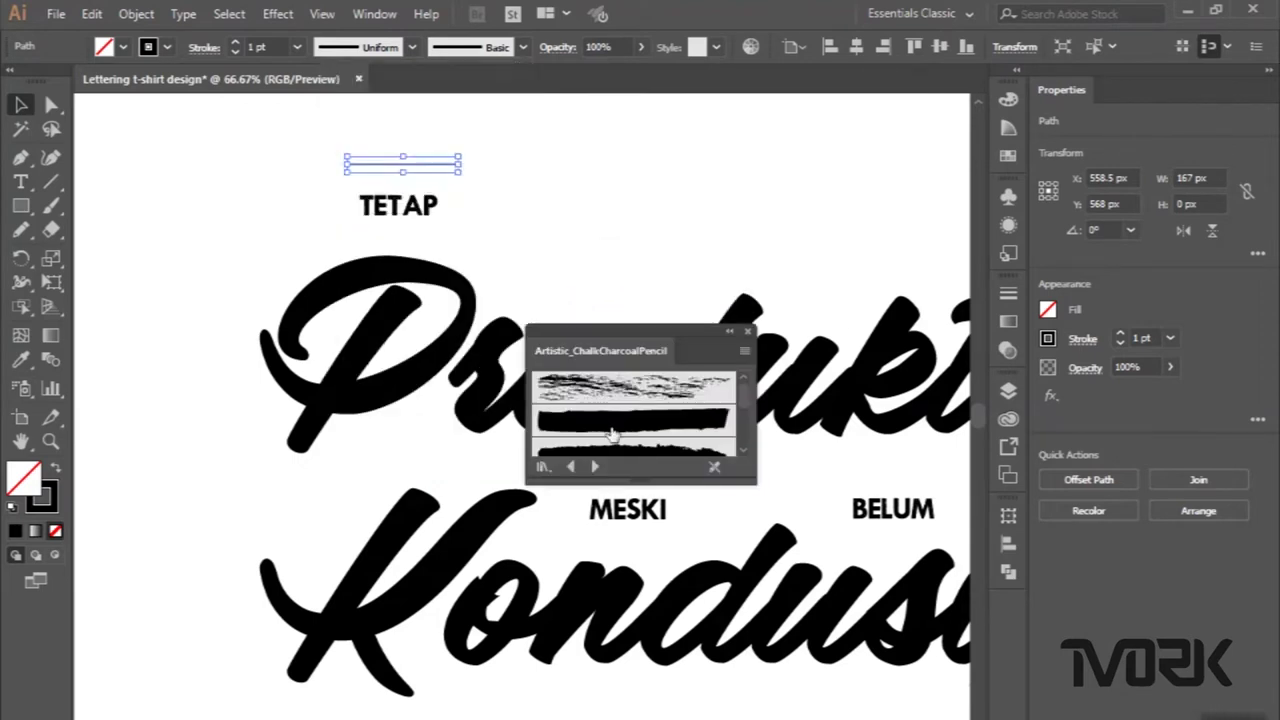
click(612, 432)
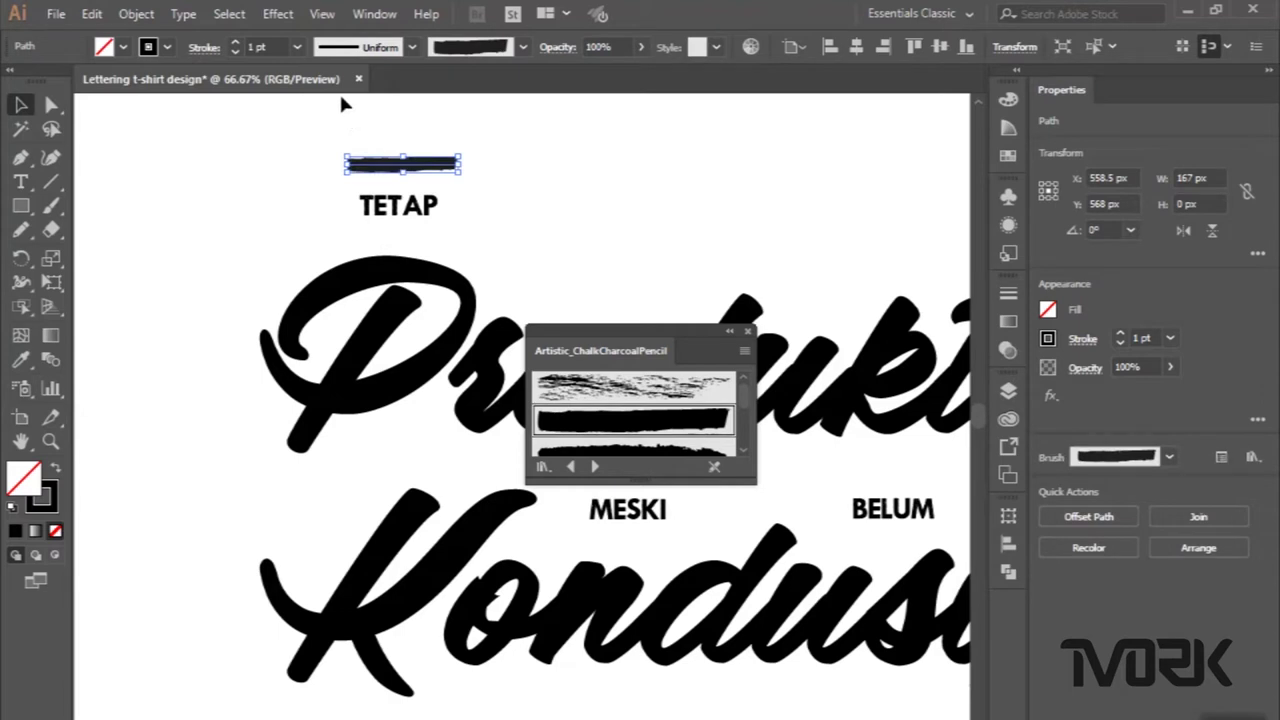
Resize the chalk stroke to 208 px wide, move it over TETAP, and expand its appearance.
scroll(260, 44, up, 1)
scroll(260, 44, up, 1)
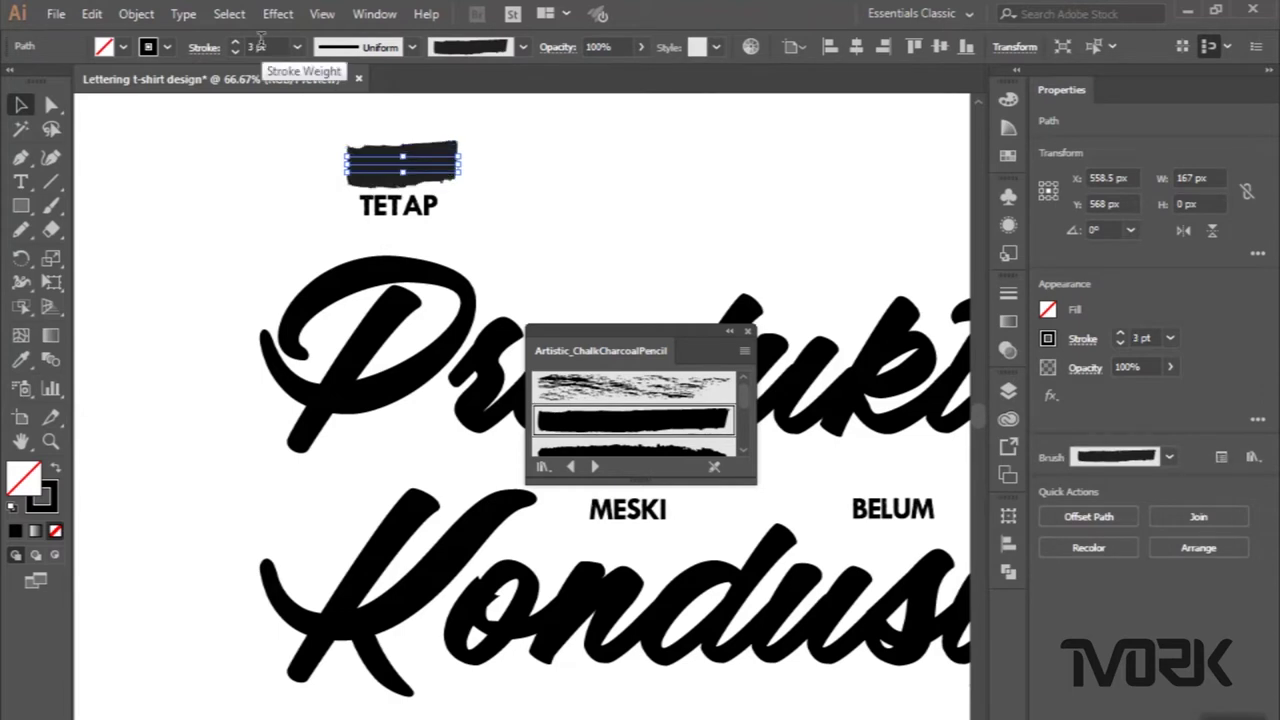
drag(463, 158, 497, 165)
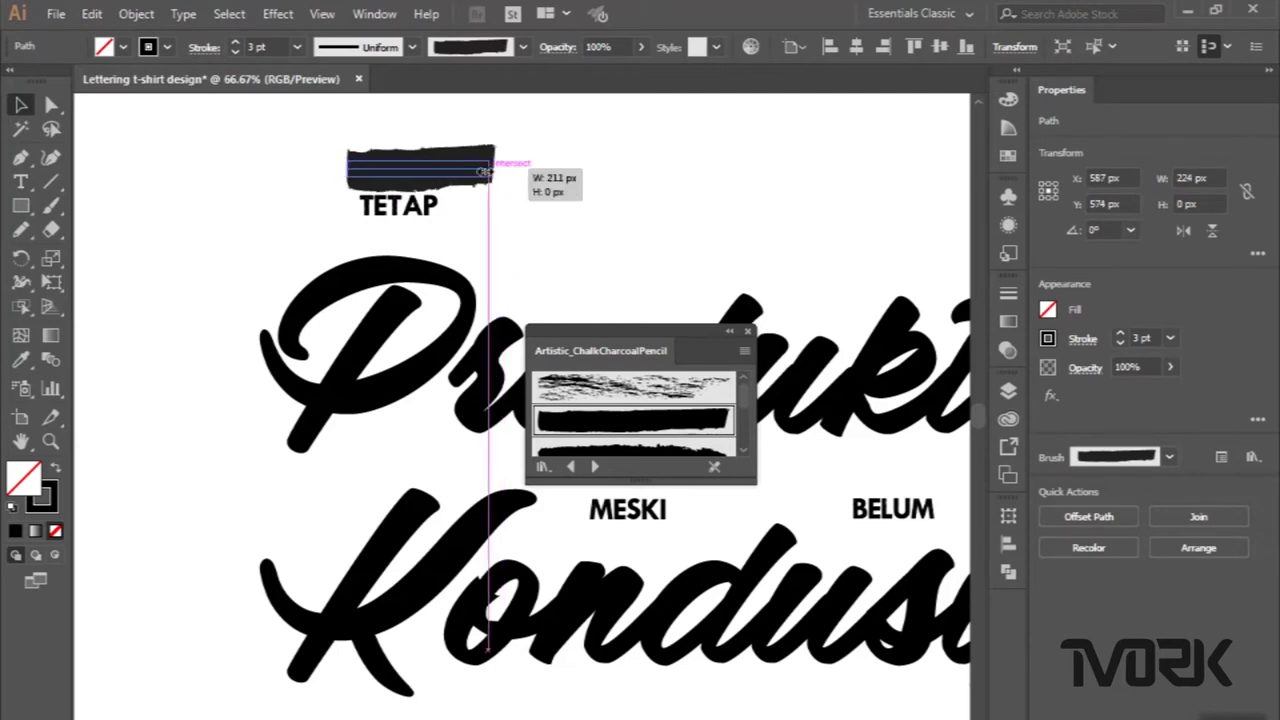
drag(497, 172, 486, 172)
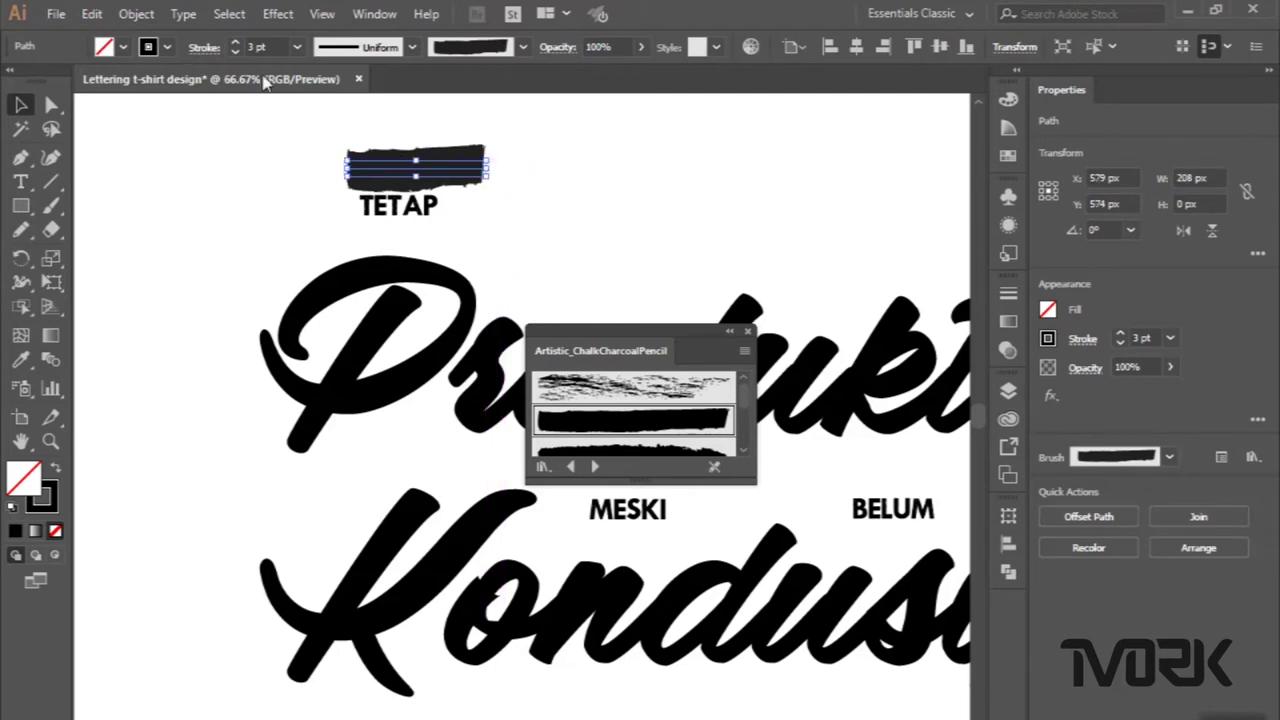
scroll(271, 47, up, 1)
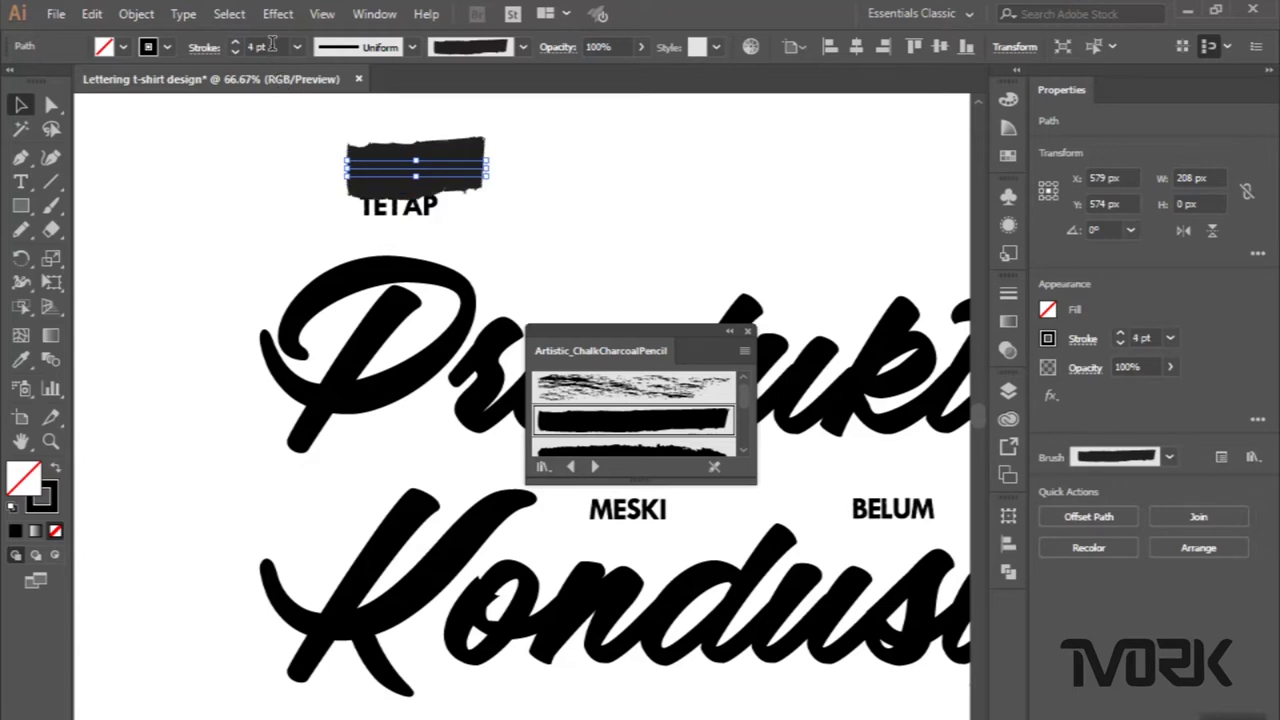
click(133, 163)
drag(410, 188, 396, 219)
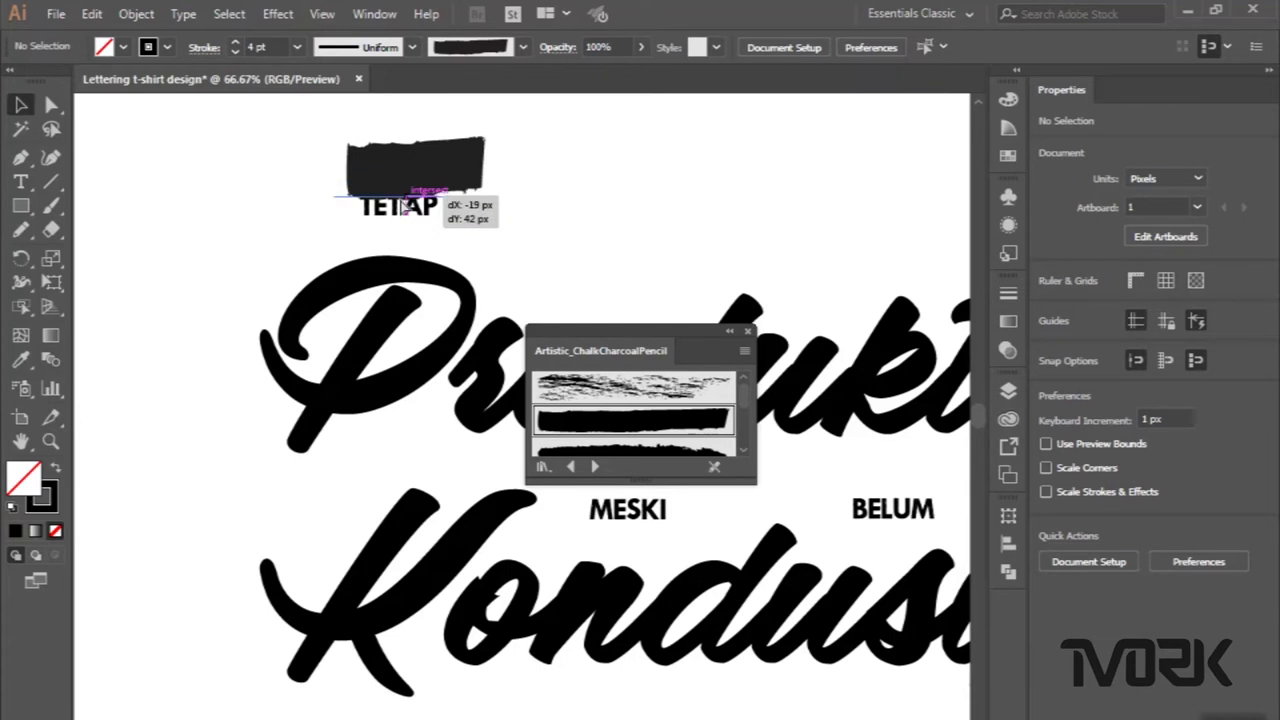
click(136, 14)
click(247, 230)
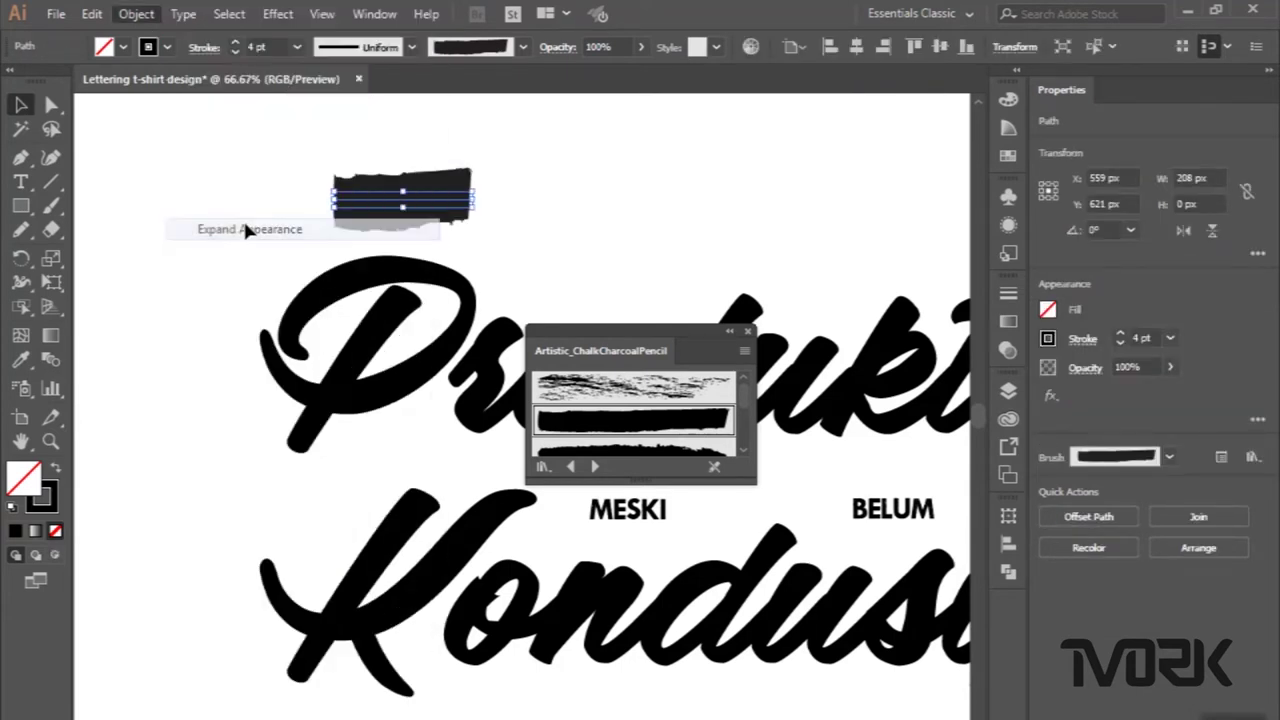
Send the black chalk banner backward behind TETAP.
right_click(418, 214)
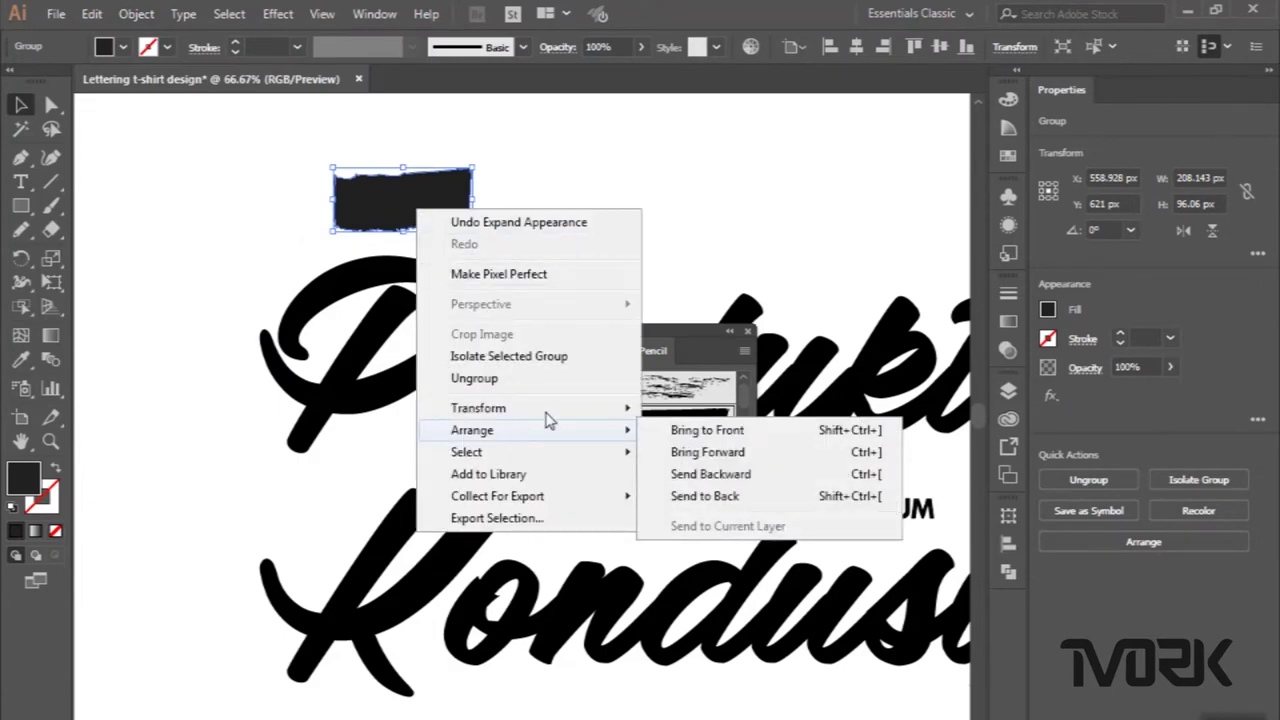
mouse_move(472, 430)
click(699, 497)
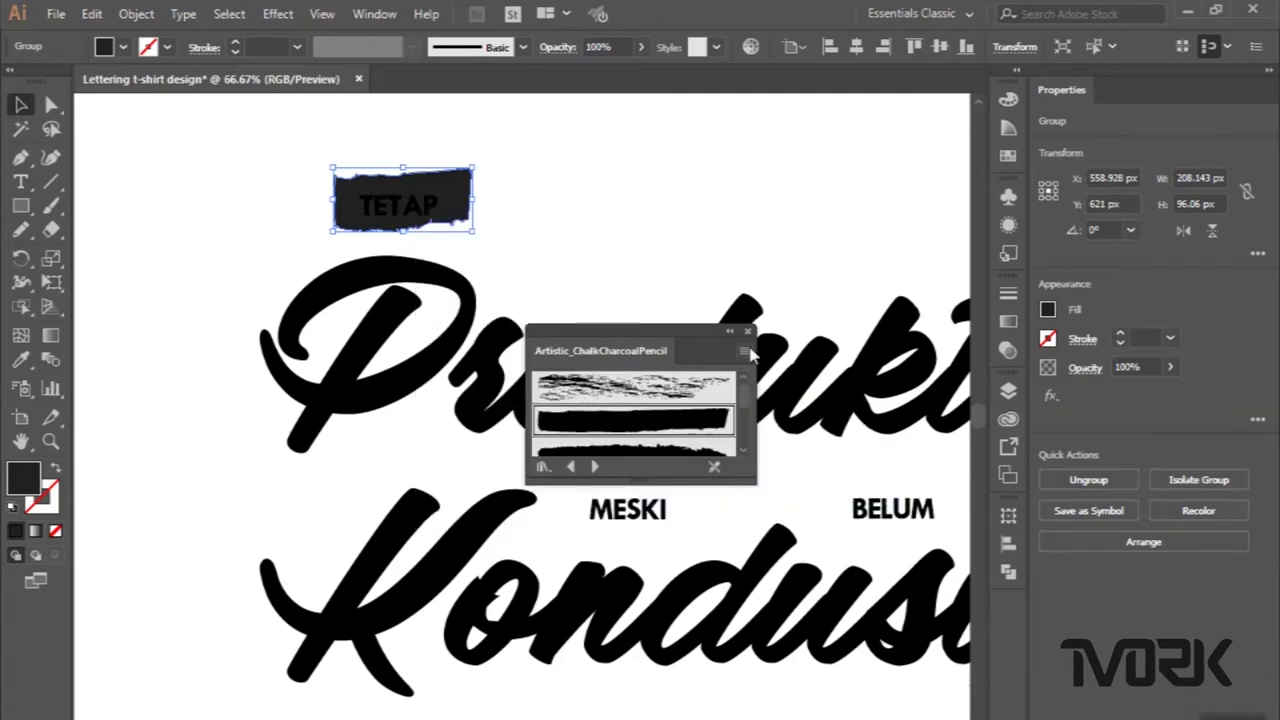
click(748, 331)
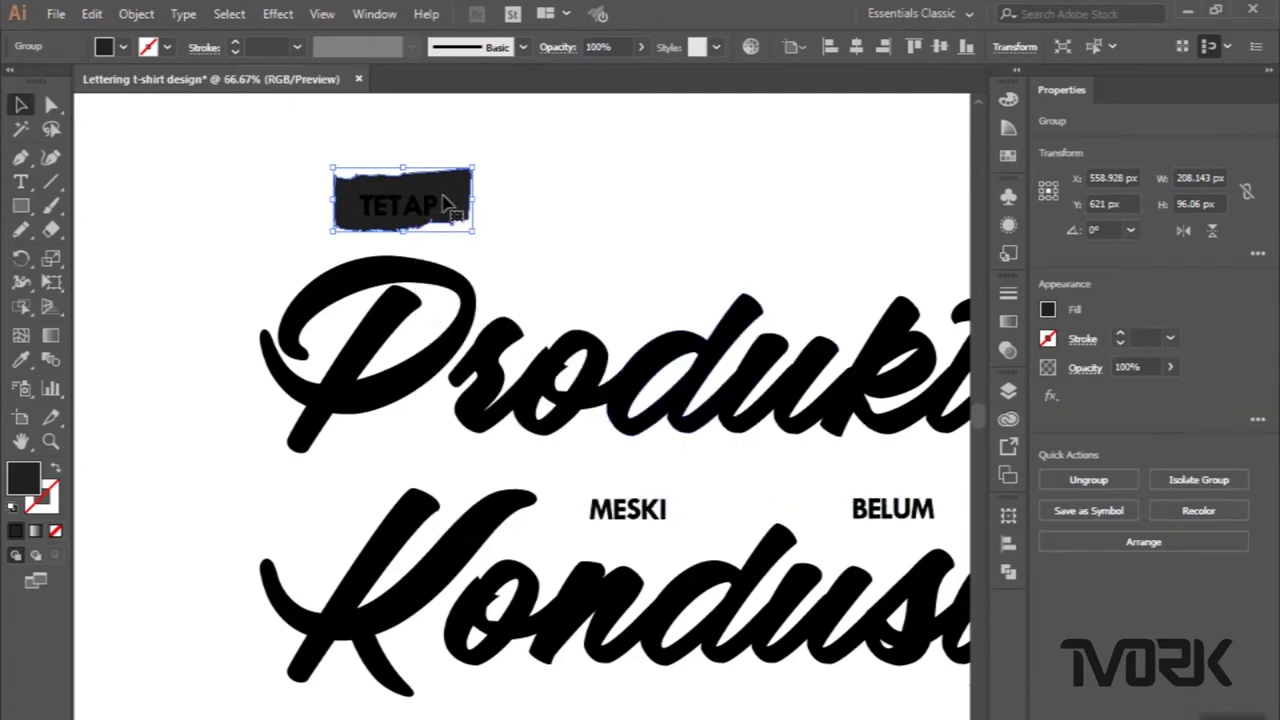
Colour the TETAP lettering white with the Eyedropper, then select the TETAP banner group.
drag(414, 212, 406, 210)
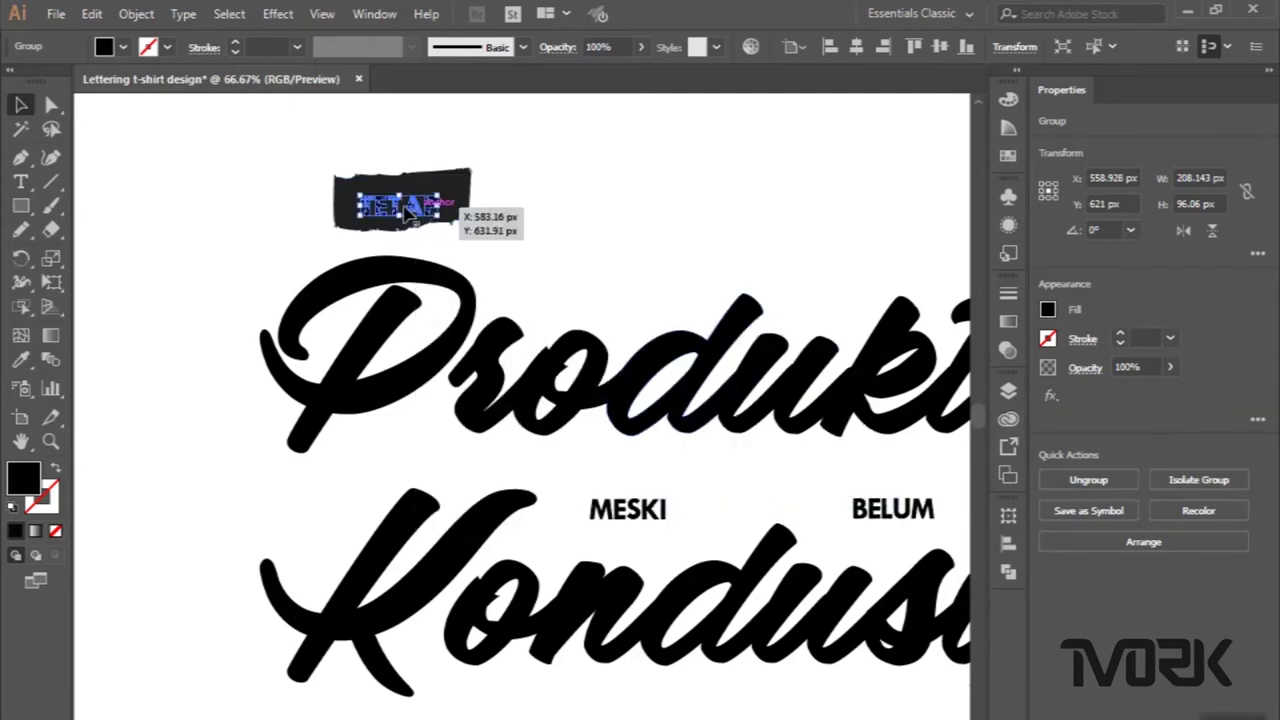
click(20, 360)
click(170, 251)
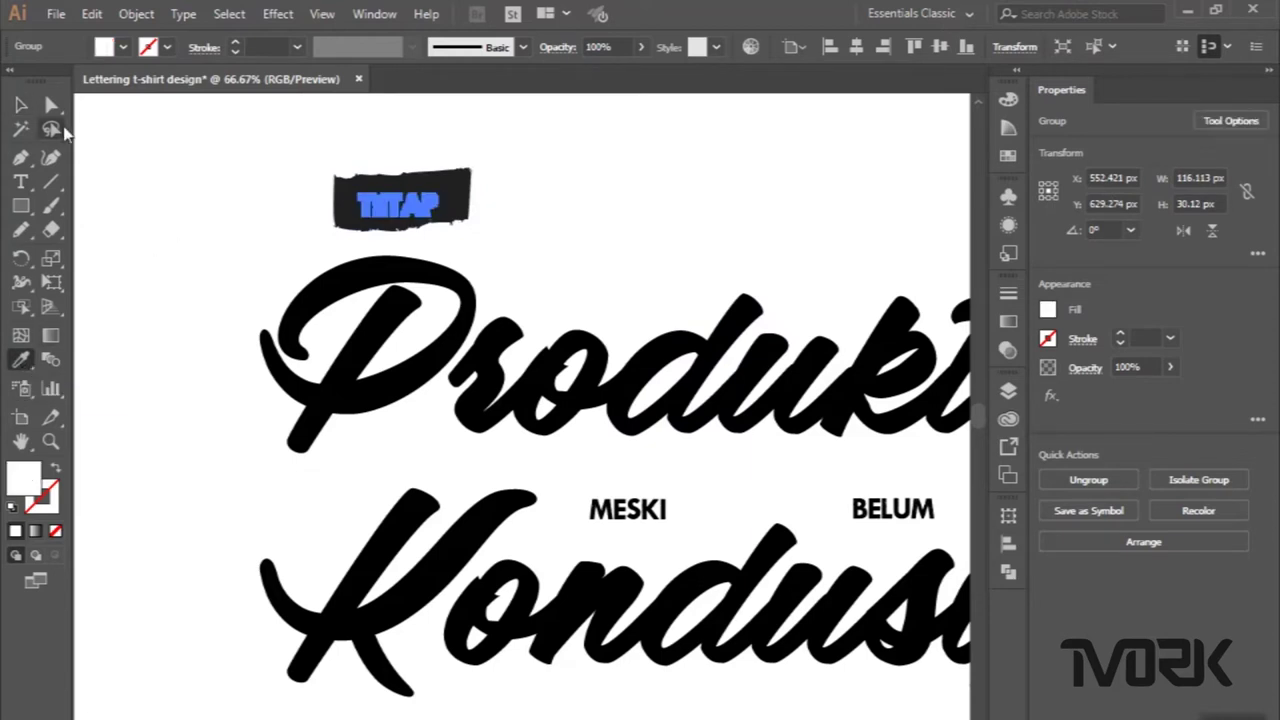
click(21, 105)
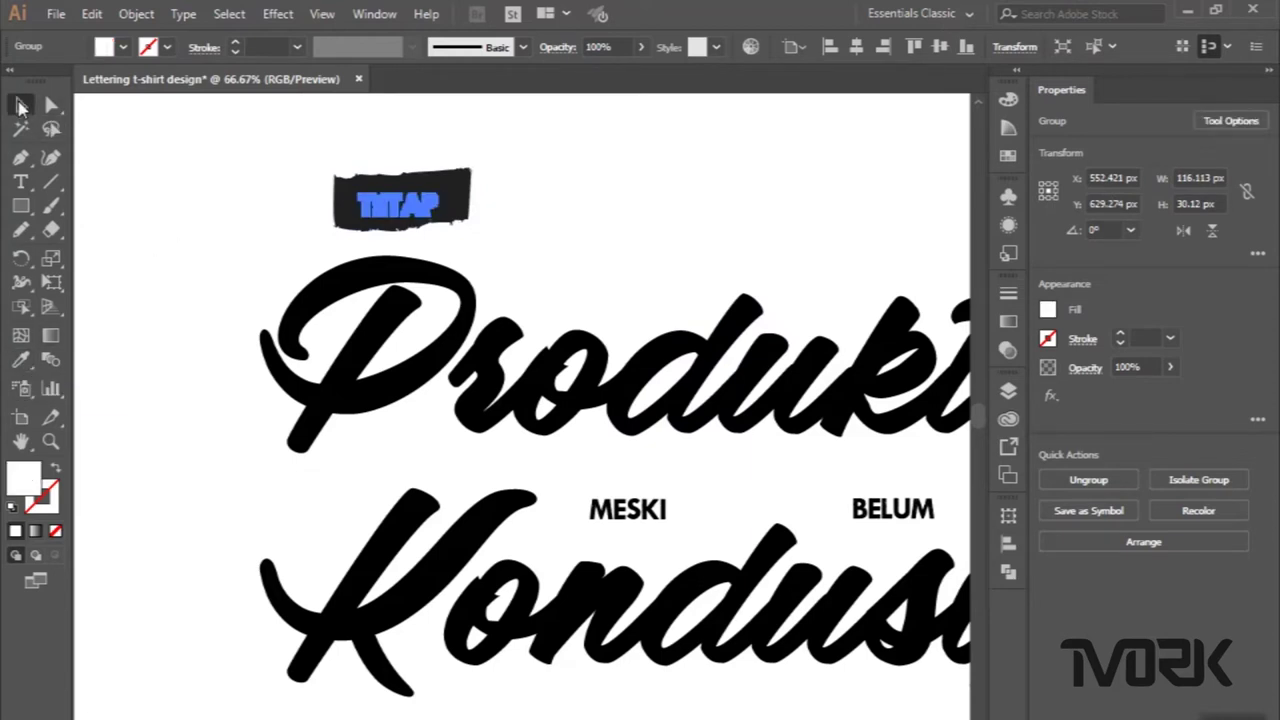
click(172, 190)
scroll(230, 217, down, 1)
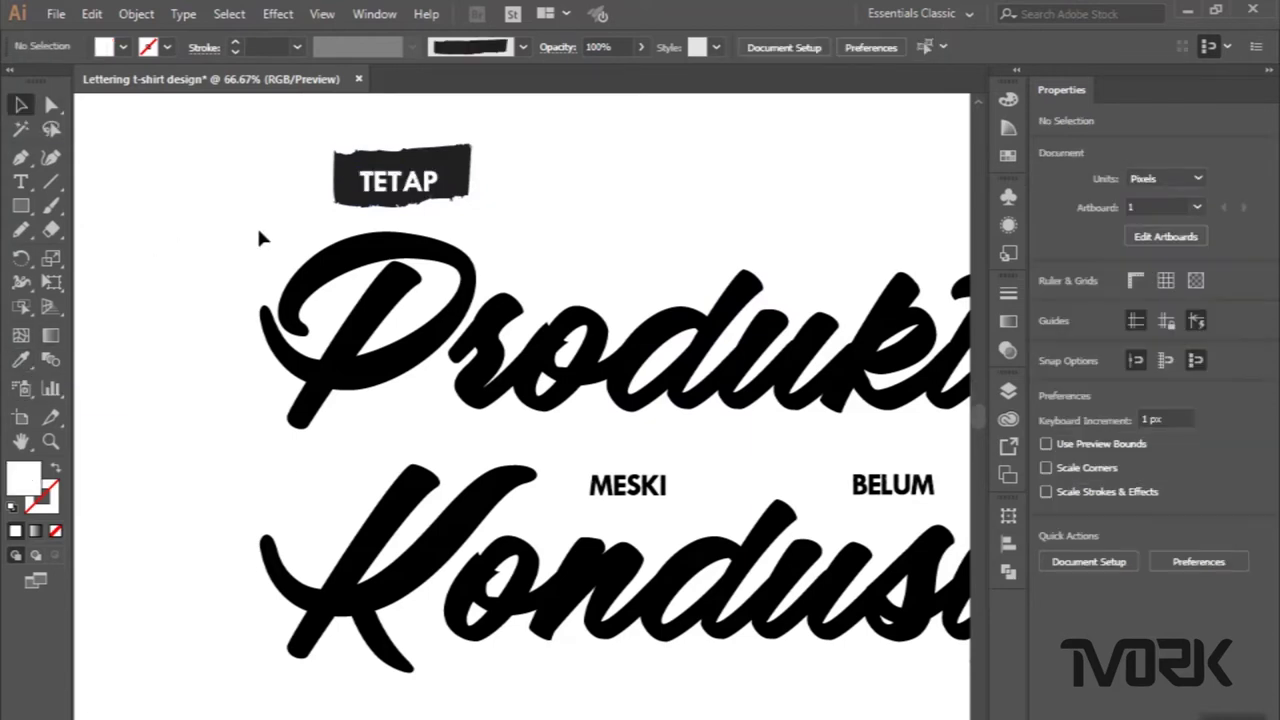
click(464, 192)
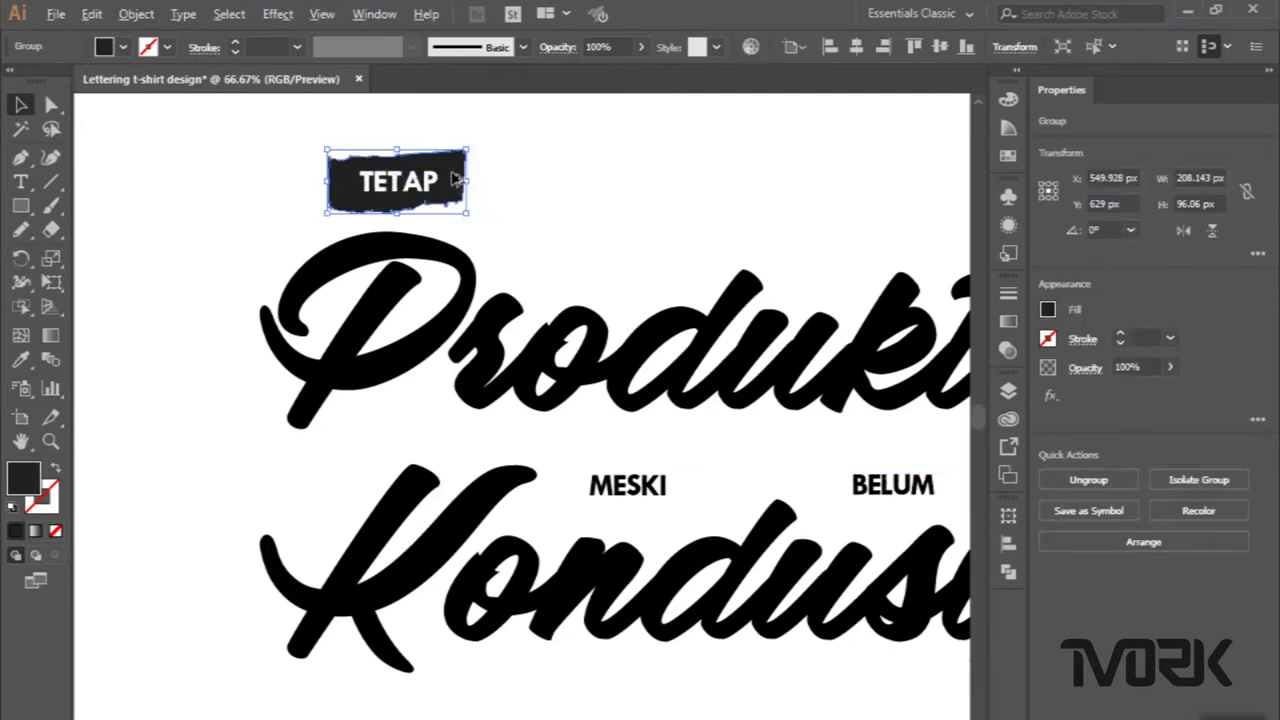
Place copies of the TETAP banner onto MESKI and BELUM.
drag(460, 206, 463, 216)
drag(684, 568, 686, 489)
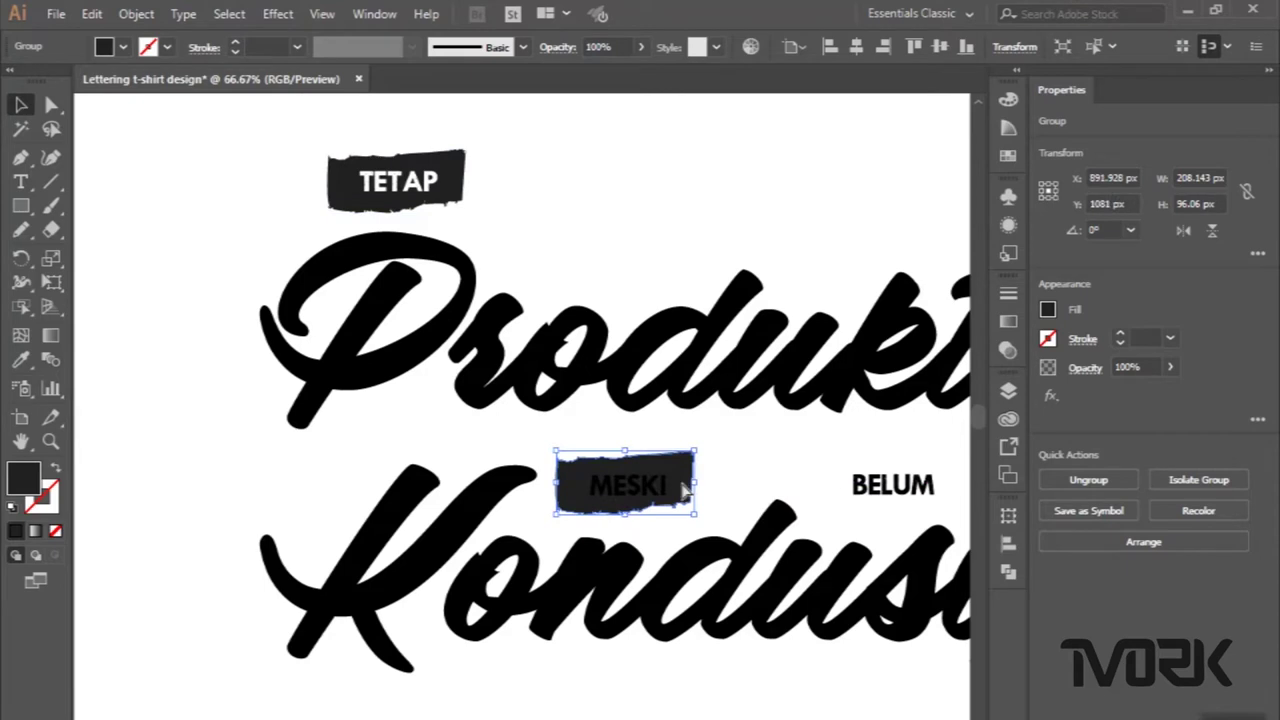
scroll(683, 488, right, 5)
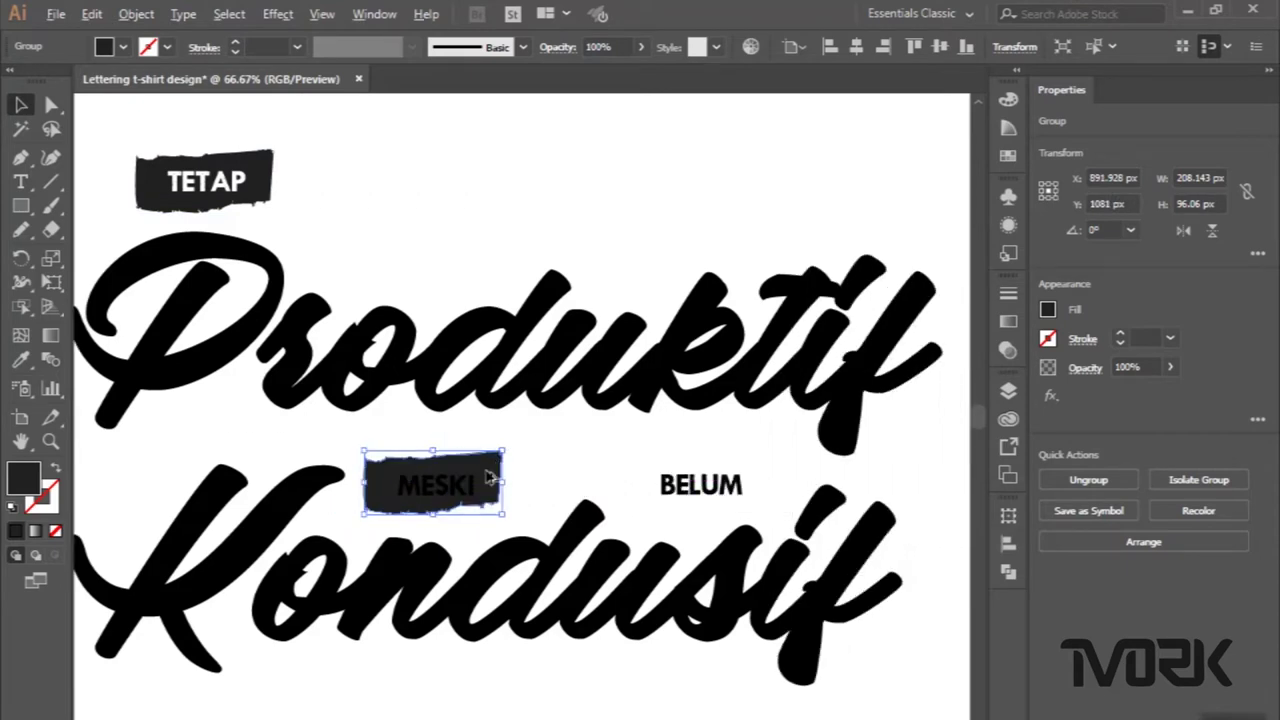
drag(490, 480, 761, 476)
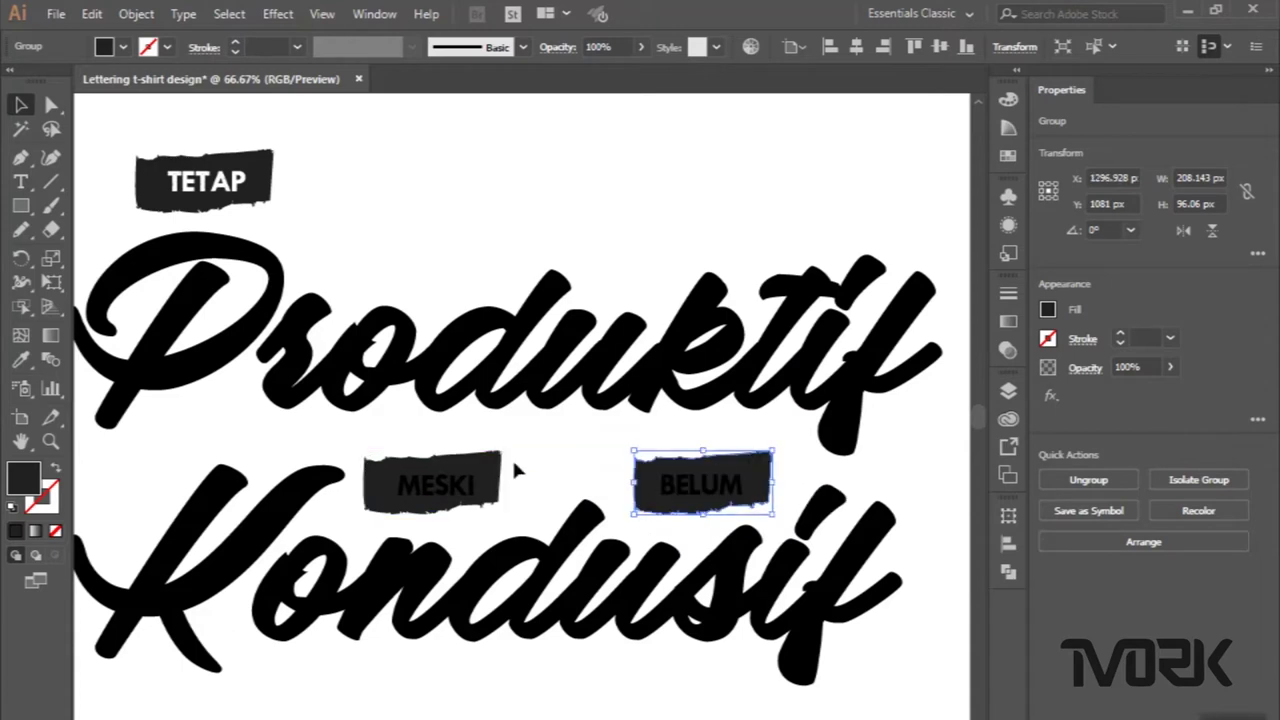
Make the MESKI and BELUM lettering white with the Eyedropper.
drag(470, 484, 680, 490)
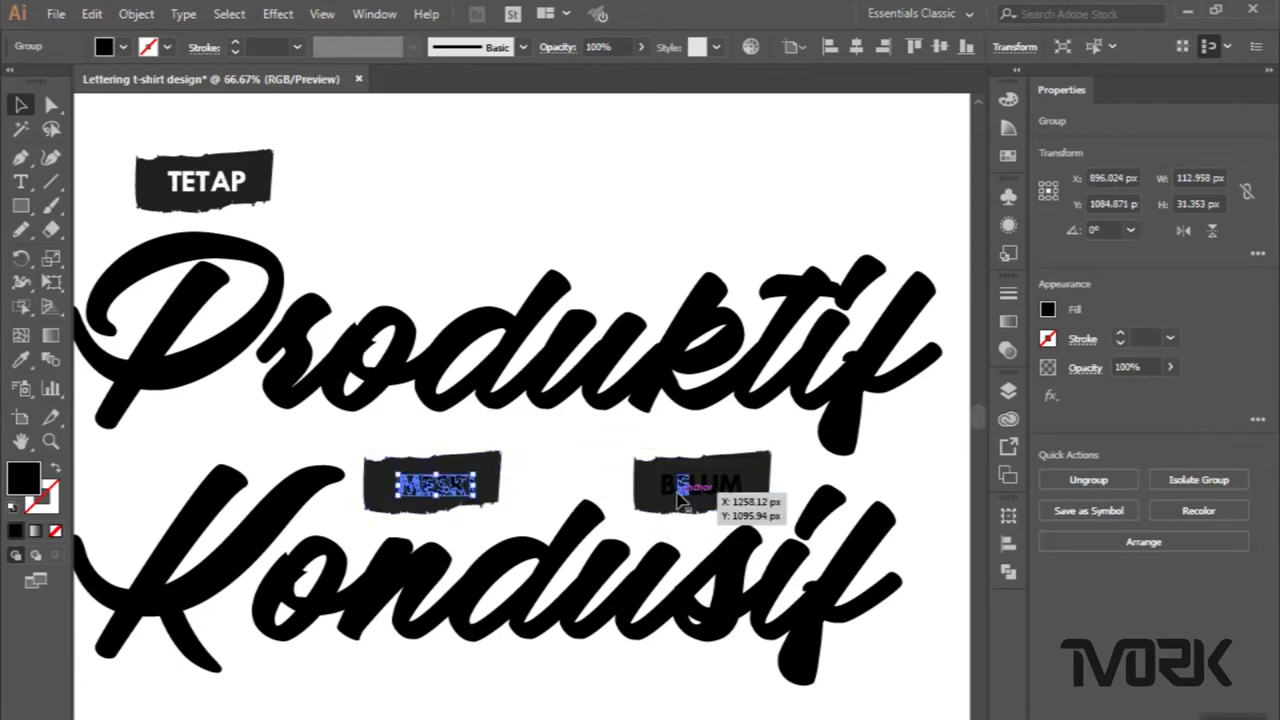
shift+click(680, 490)
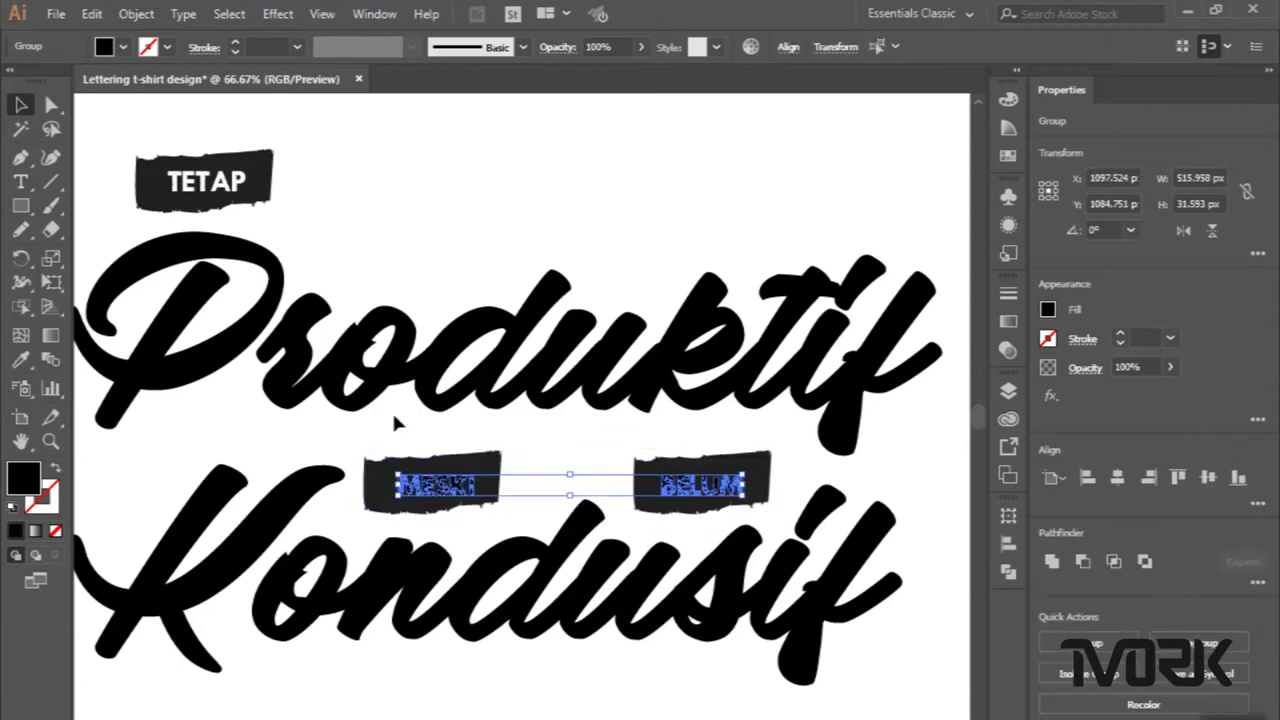
click(20, 362)
click(160, 444)
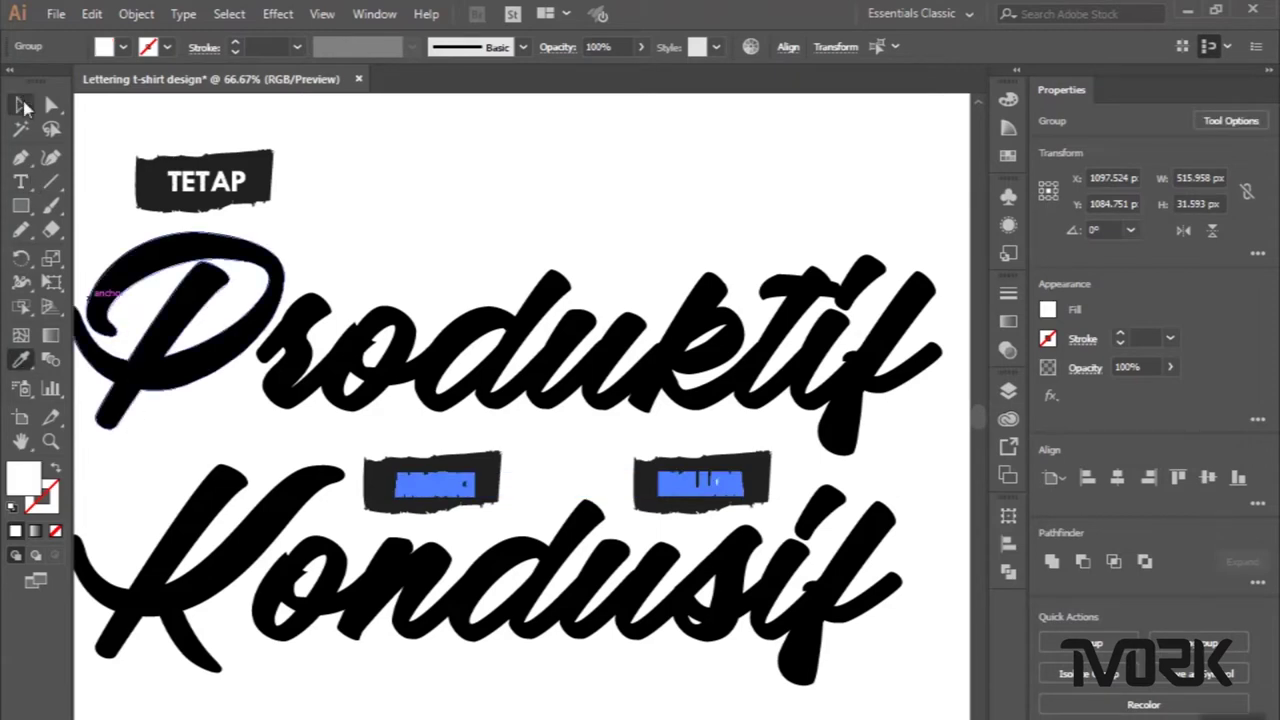
click(22, 104)
click(408, 171)
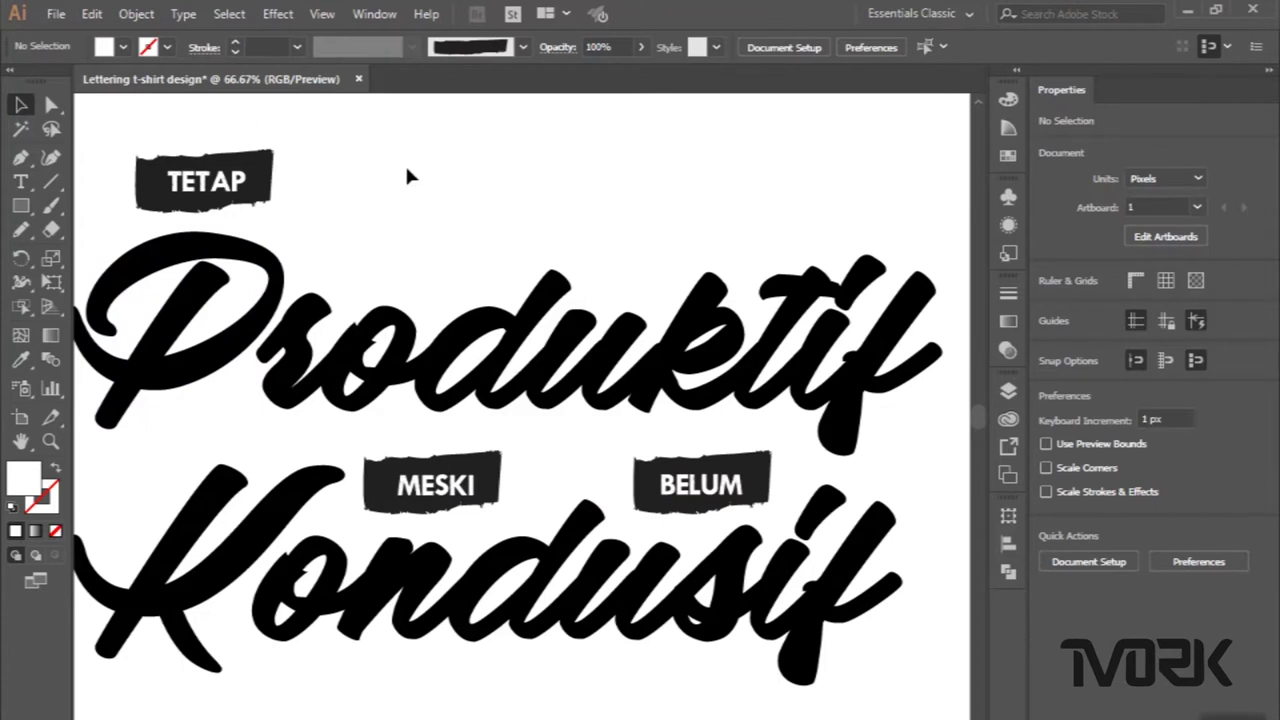
Select all three banners and eyedrop solid black onto them.
click(272, 197)
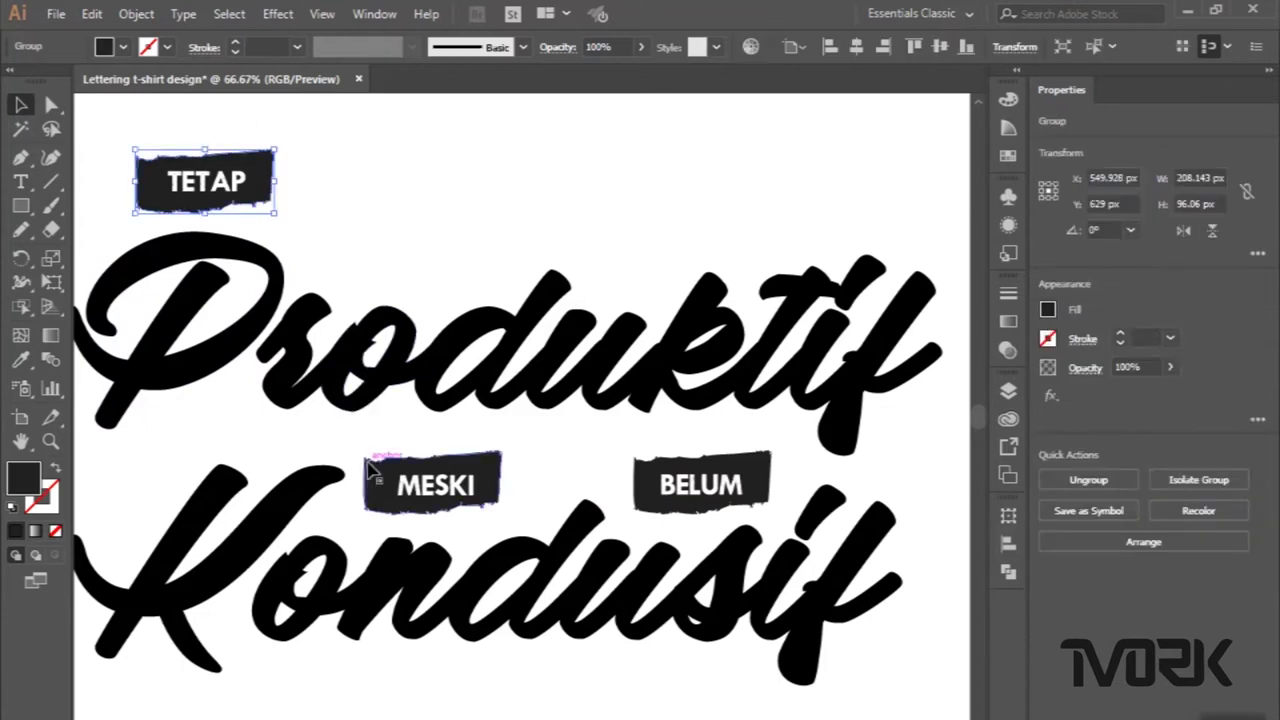
shift+click(372, 468)
shift+click(652, 487)
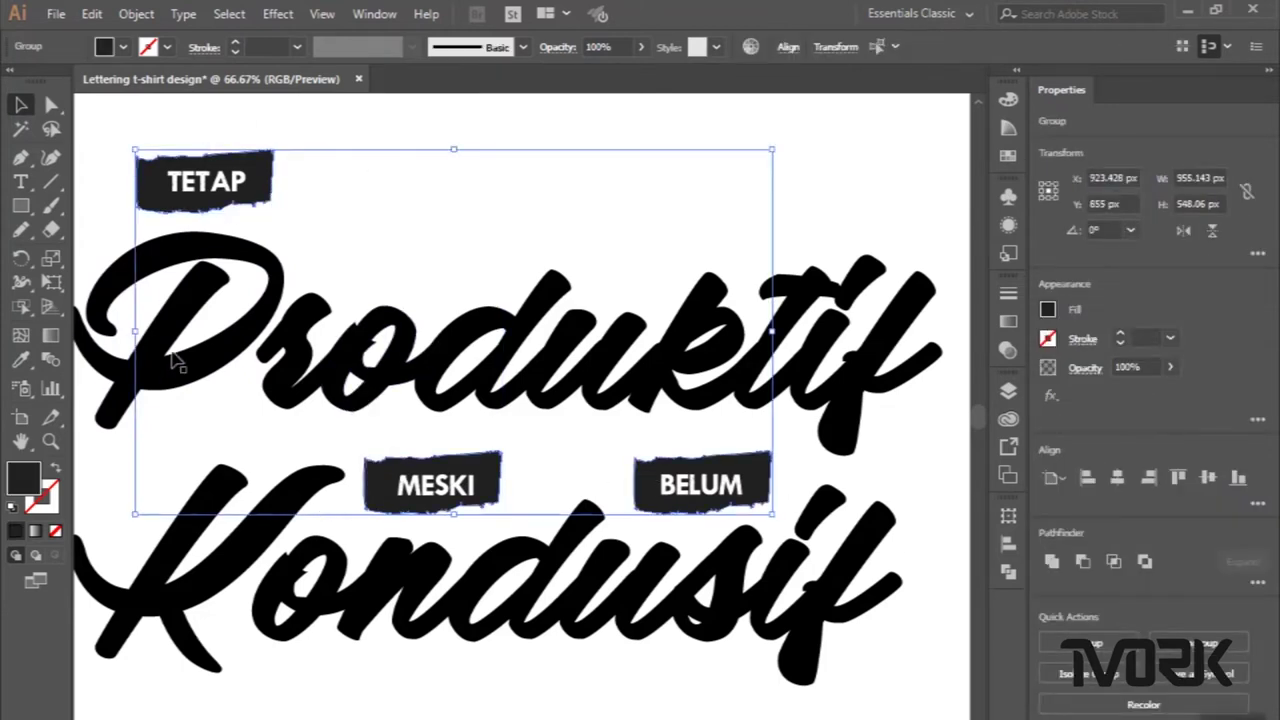
click(20, 360)
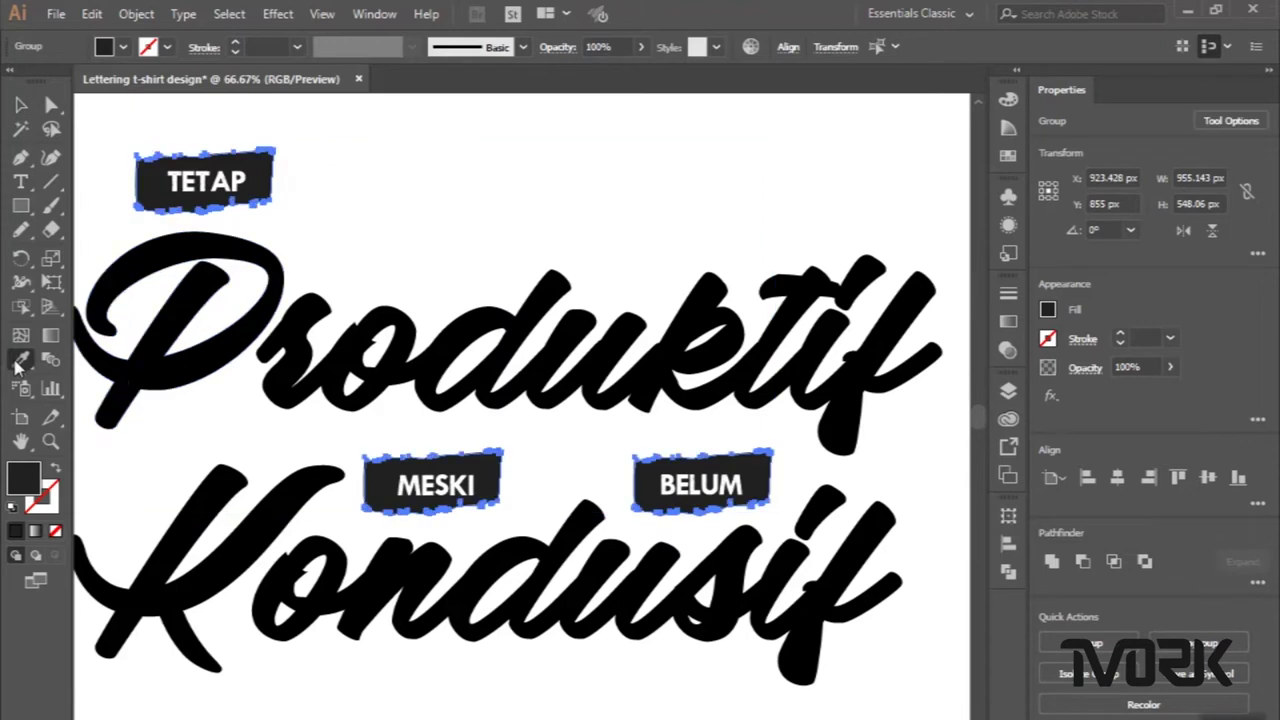
click(140, 366)
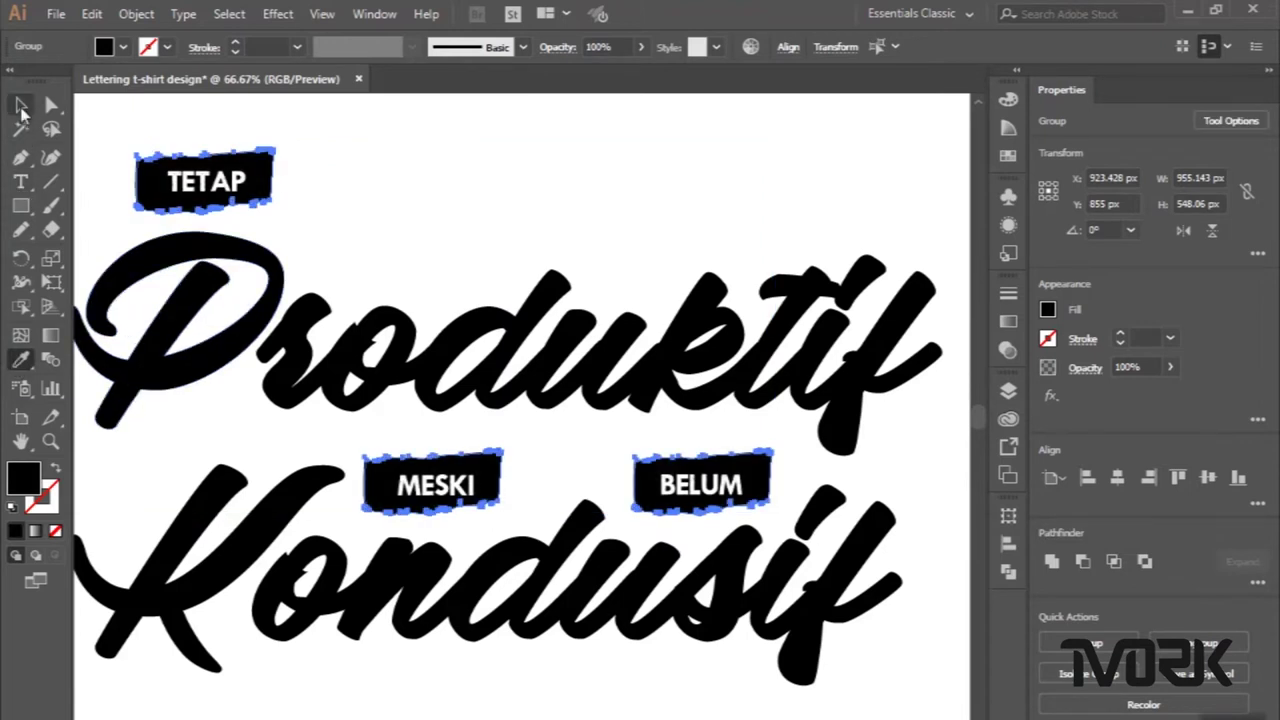
click(21, 106)
click(422, 203)
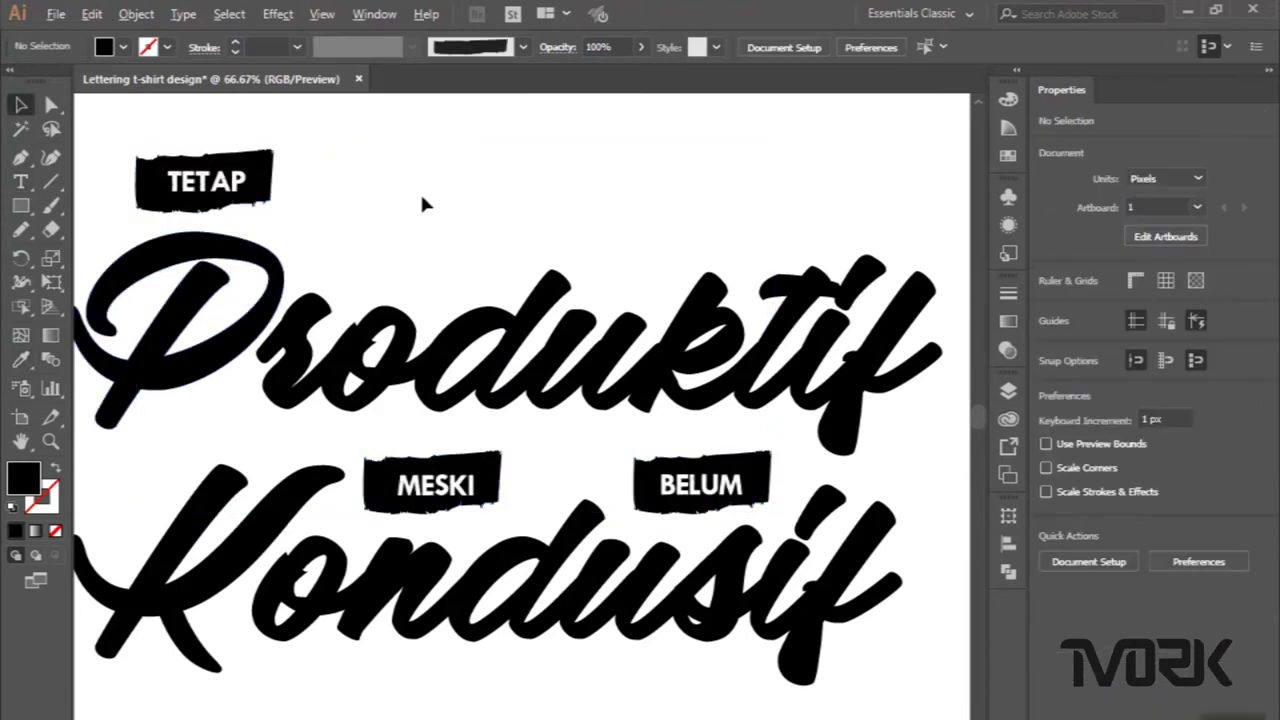
Draw a thin sliver where the P's bowl crosses its stem and fill it white.
key(ctrl+minus)
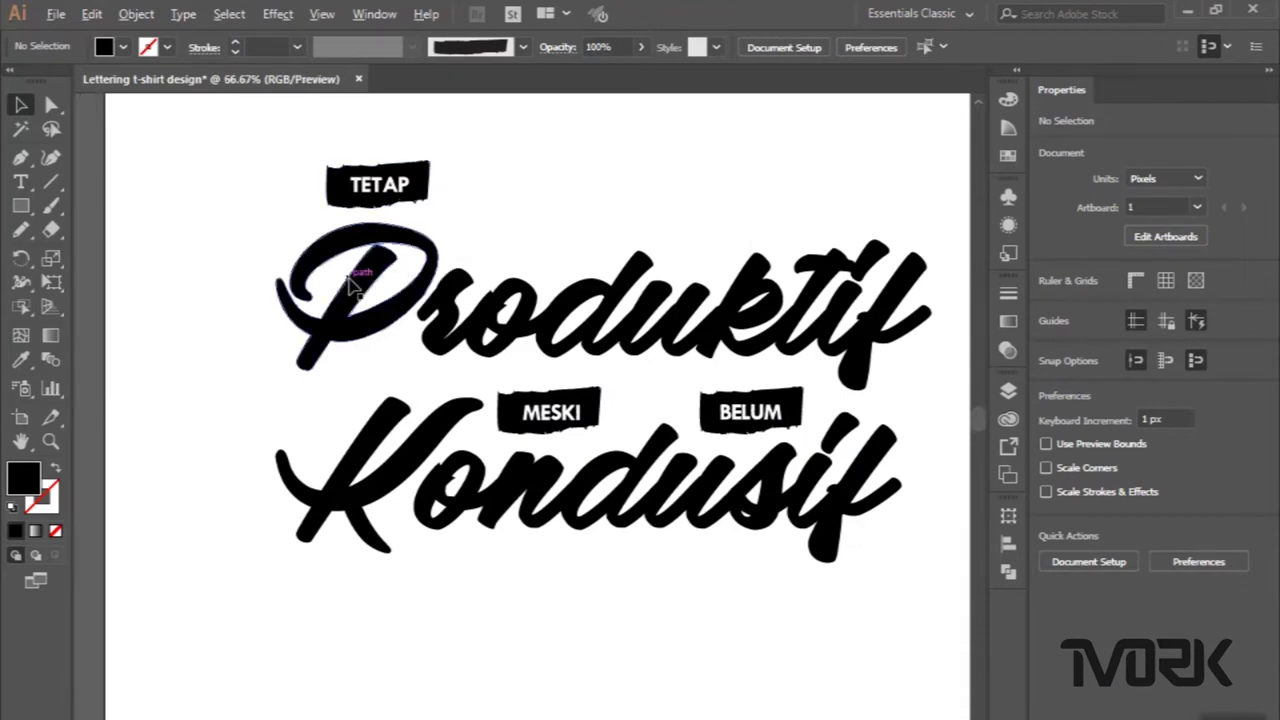
scroll(240, 265, up, 2)
click(20, 157)
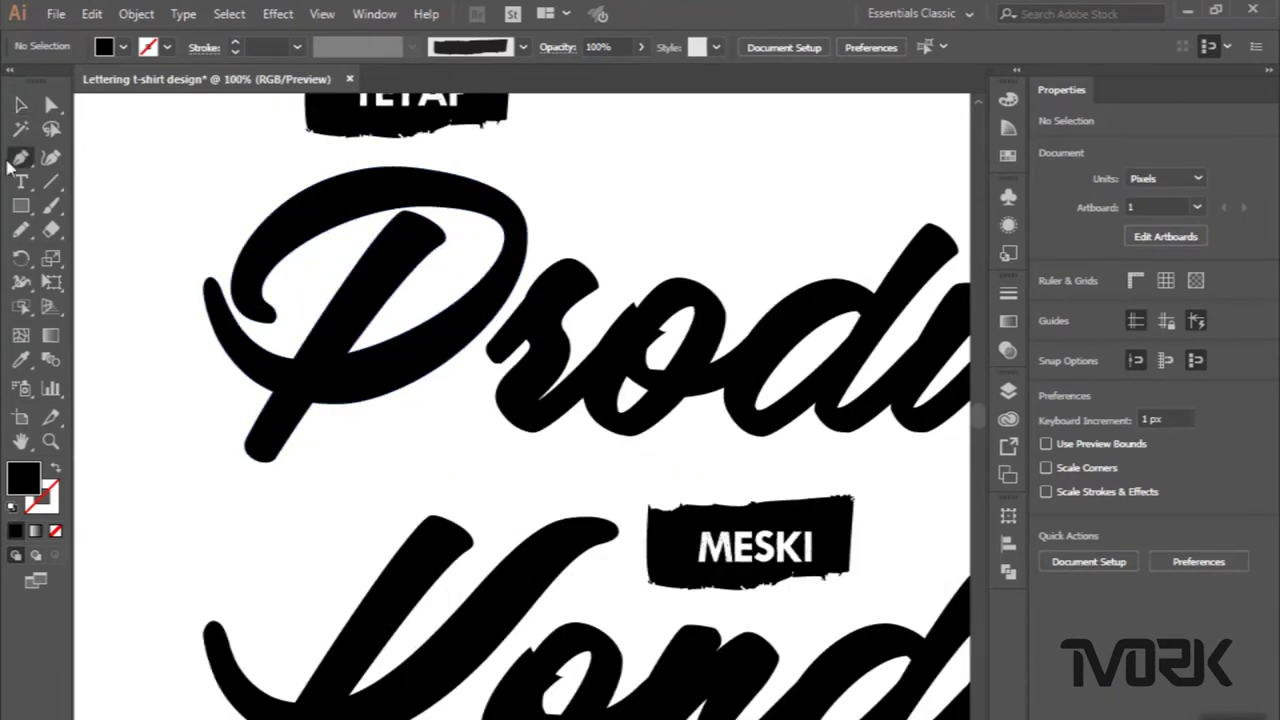
scroll(344, 382, up, 2)
scroll(330, 368, up, 2)
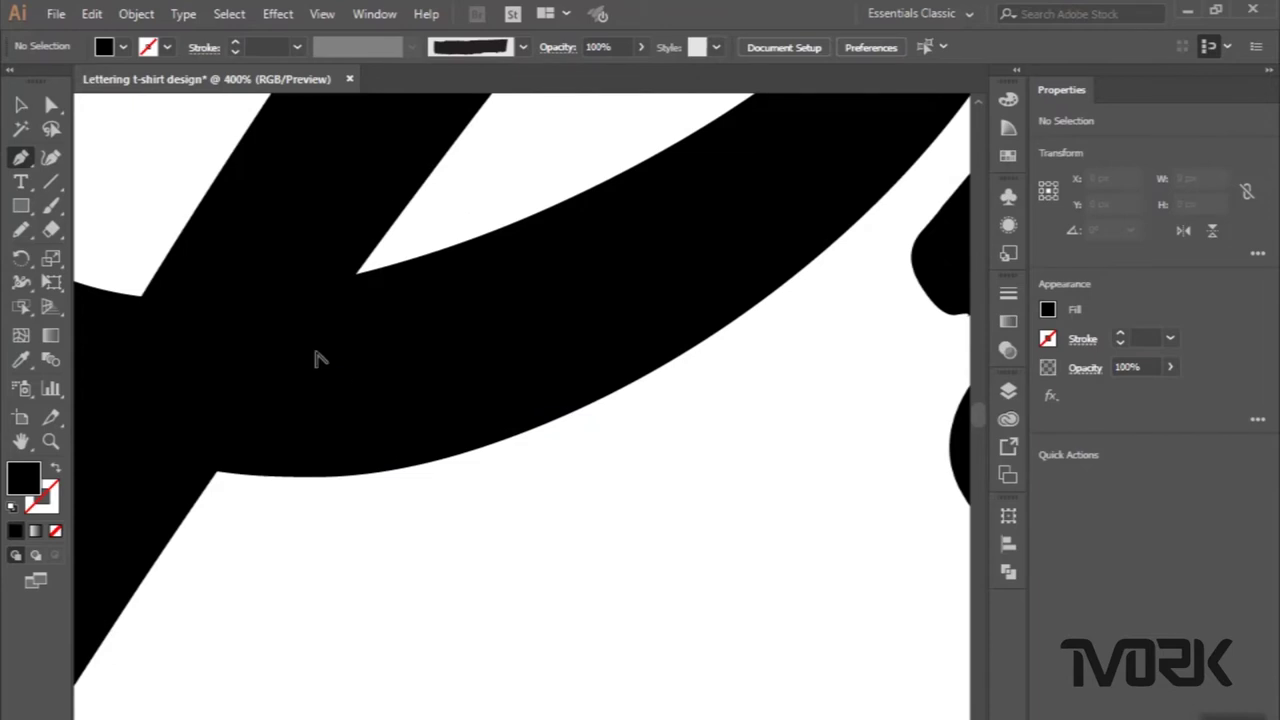
scroll(319, 359, up, 1)
drag(393, 232, 510, 189)
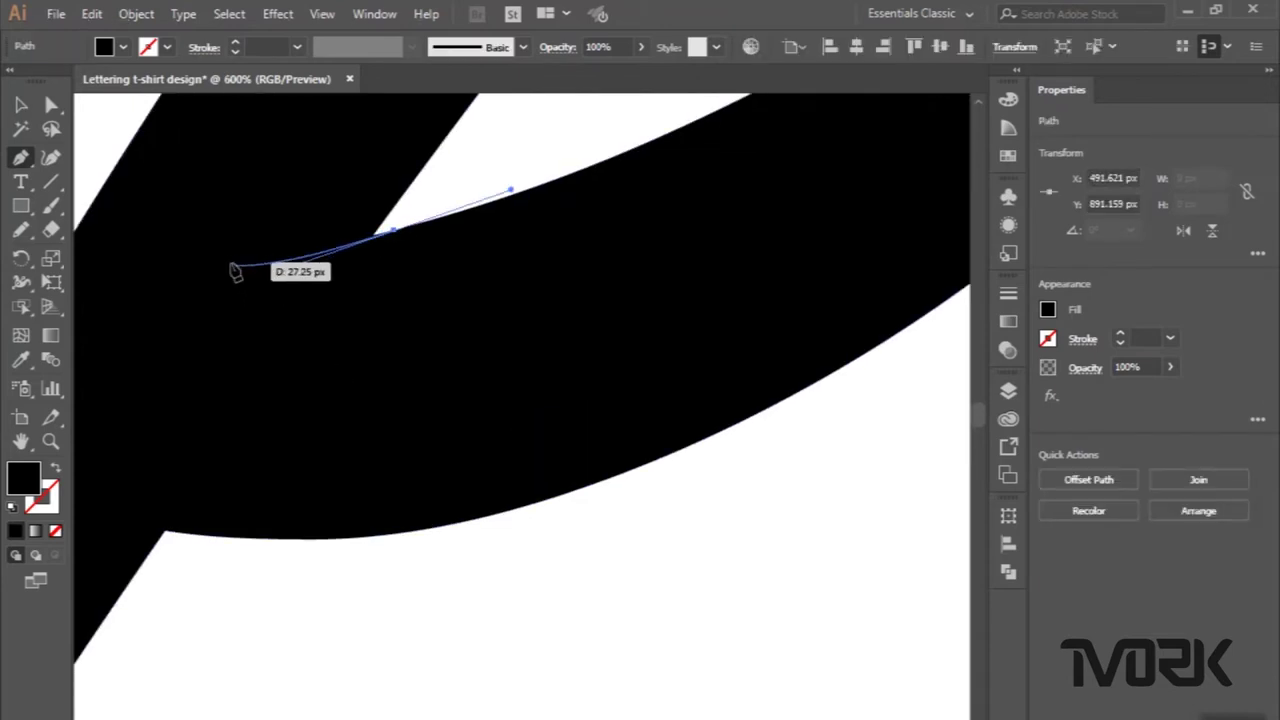
click(229, 266)
click(419, 195)
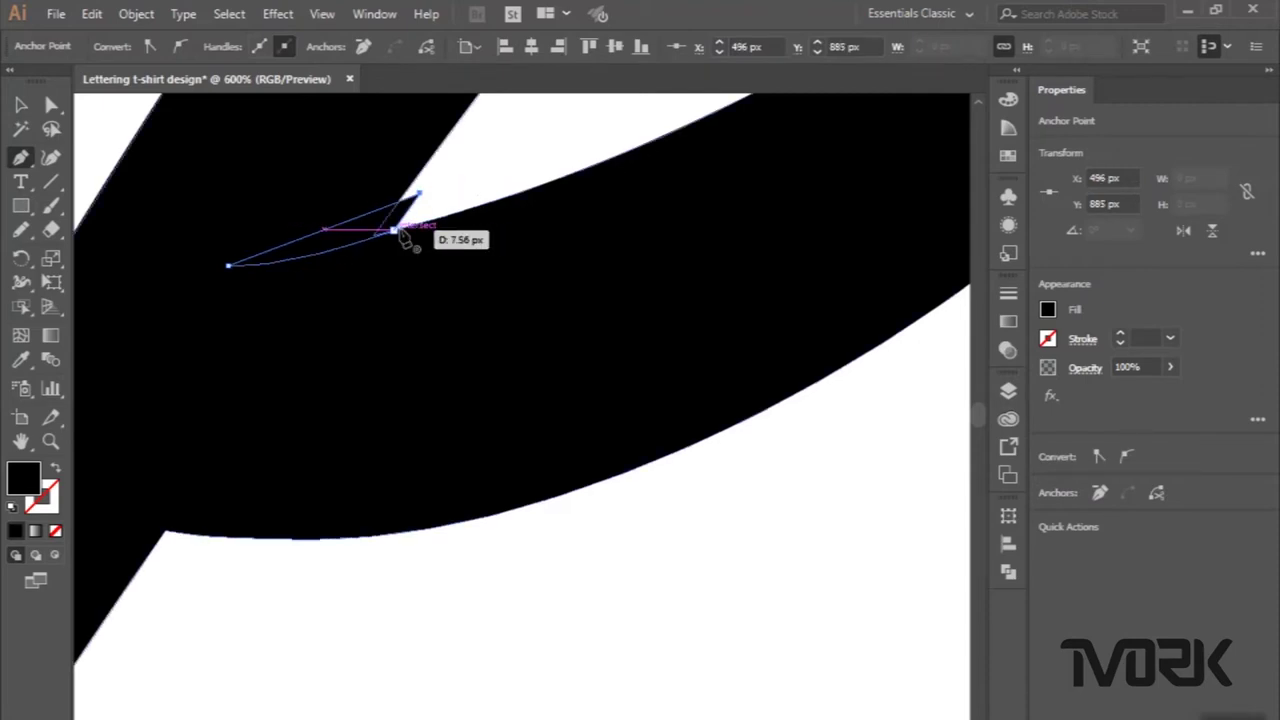
click(393, 231)
click(20, 360)
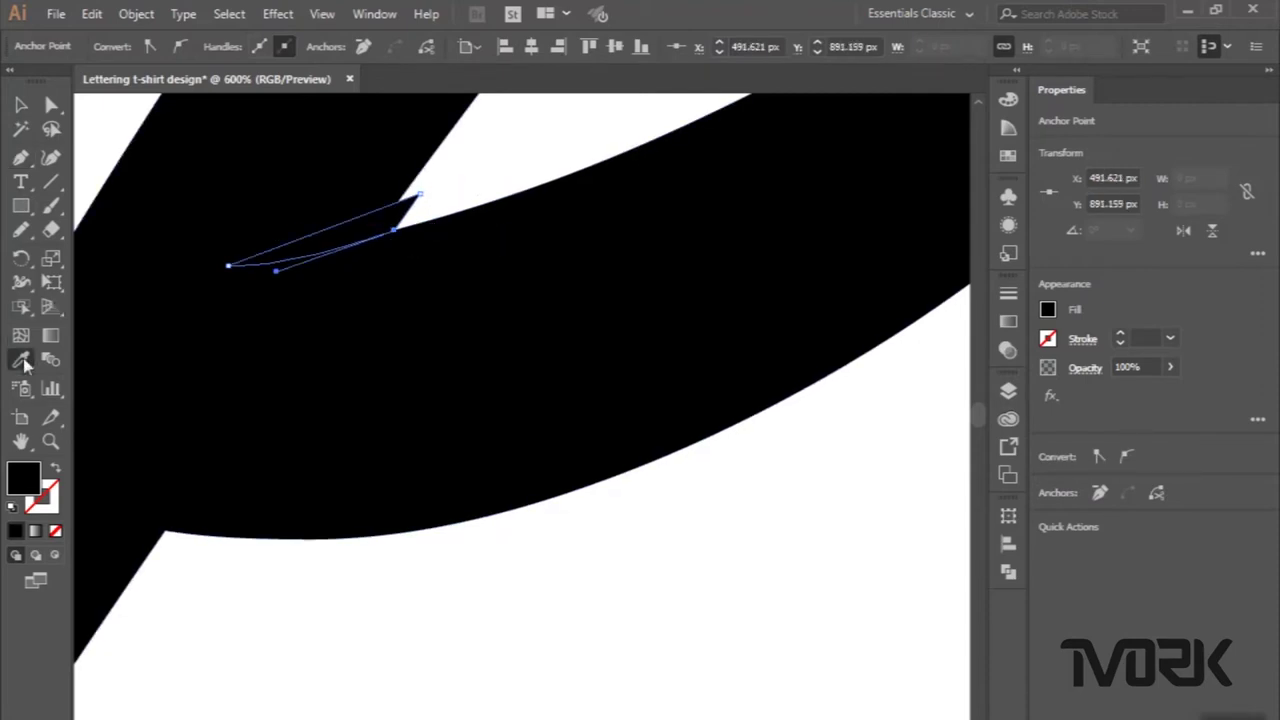
click(229, 550)
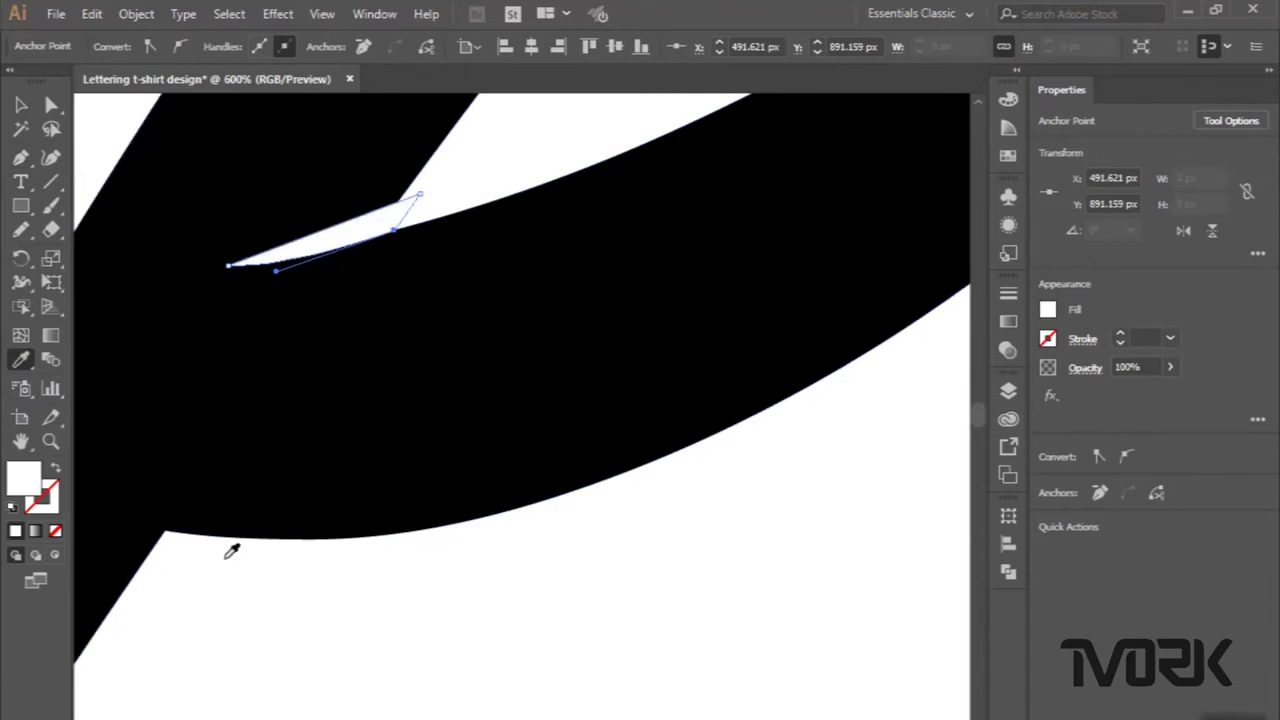
Start a second sliver lower down, where the P's stem meets the bowl.
click(21, 105)
click(21, 158)
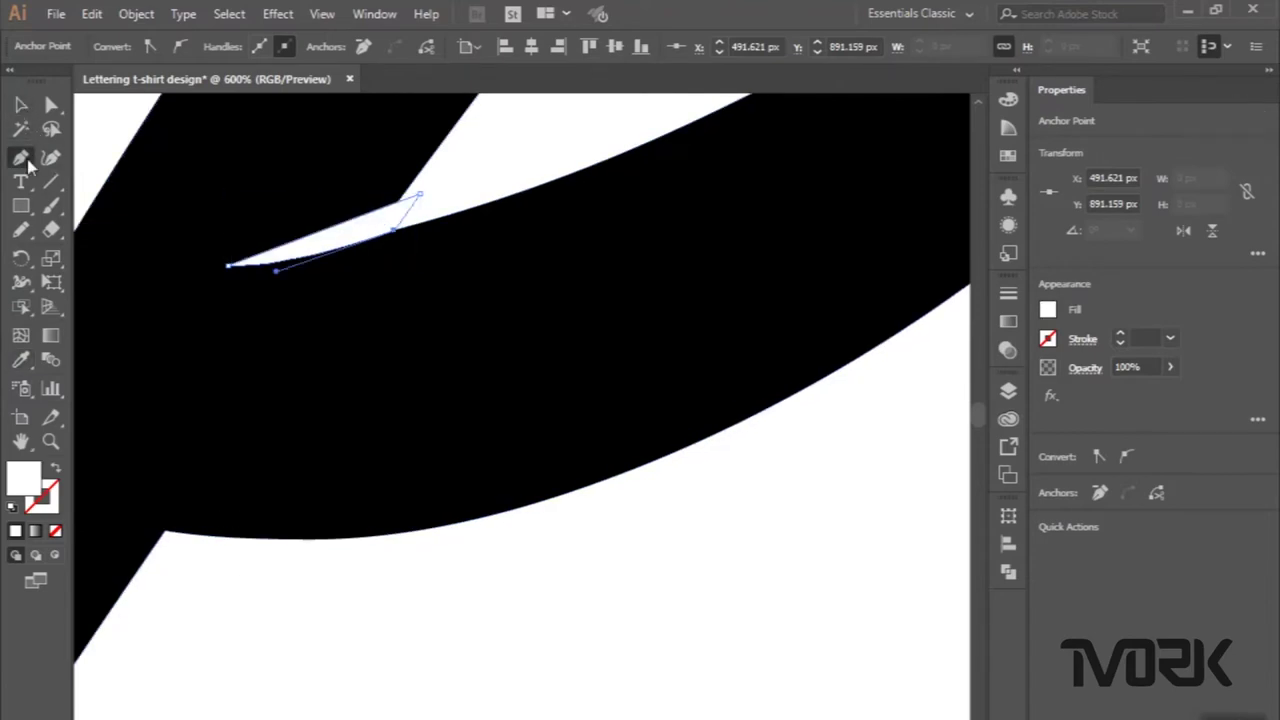
scroll(345, 383, down, 4)
scroll(345, 383, up, 3)
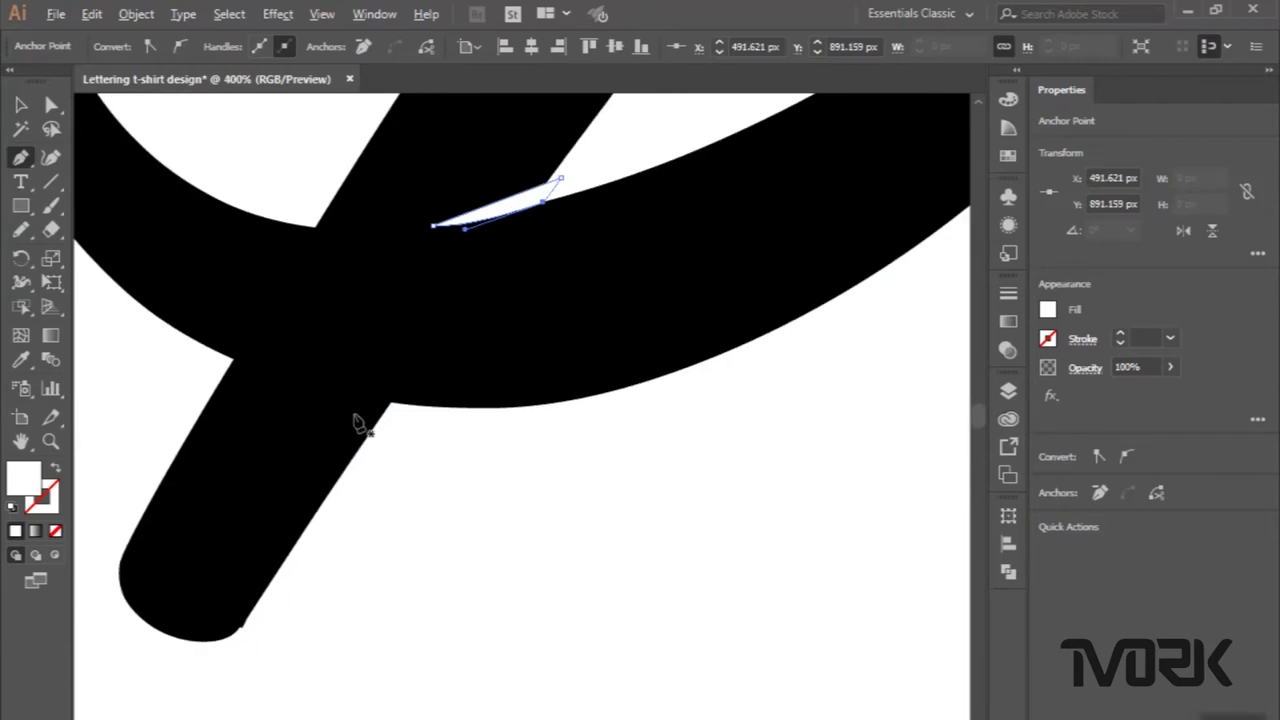
mouse_move(400, 405)
mouse_down()
mouse_move(302, 386)
mouse_move(412, 440)
mouse_move(404, 412)
mouse_up()
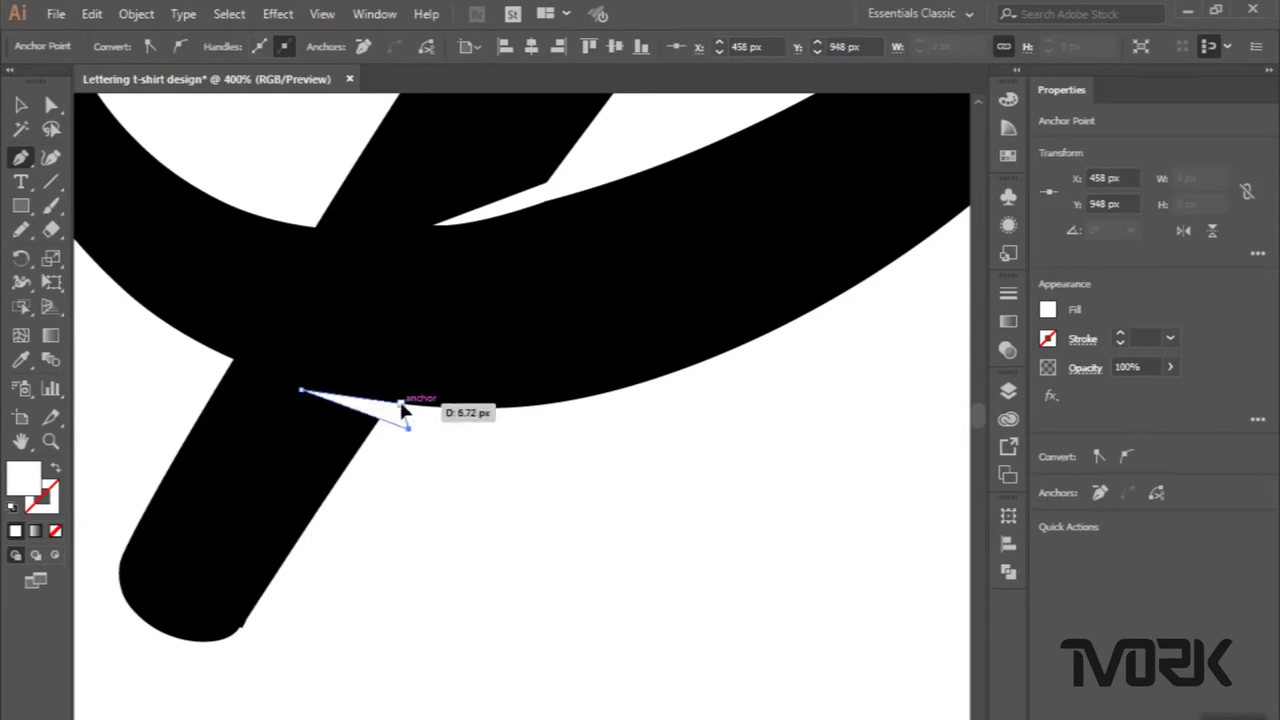
scroll(425, 481, down, 2)
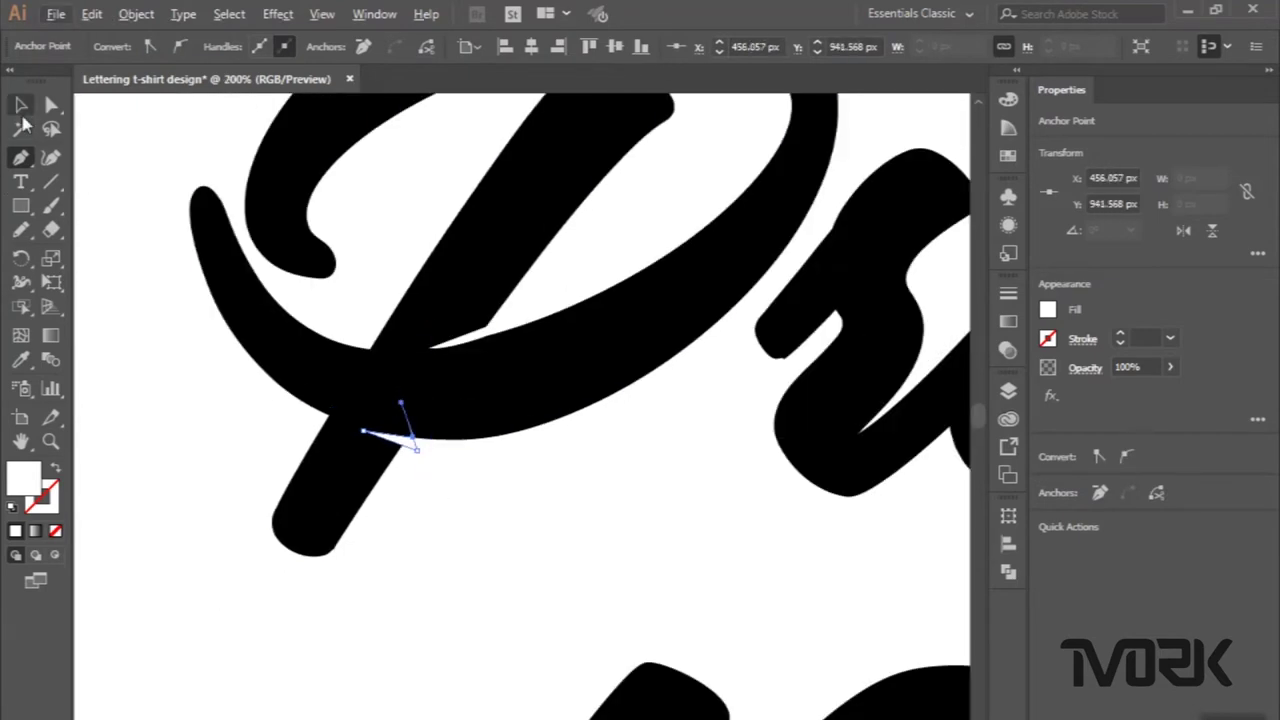
Zoom in on the P's loop and begin a sliver on its inner edge.
scroll(391, 265, right, 5)
scroll(391, 265, up, 5)
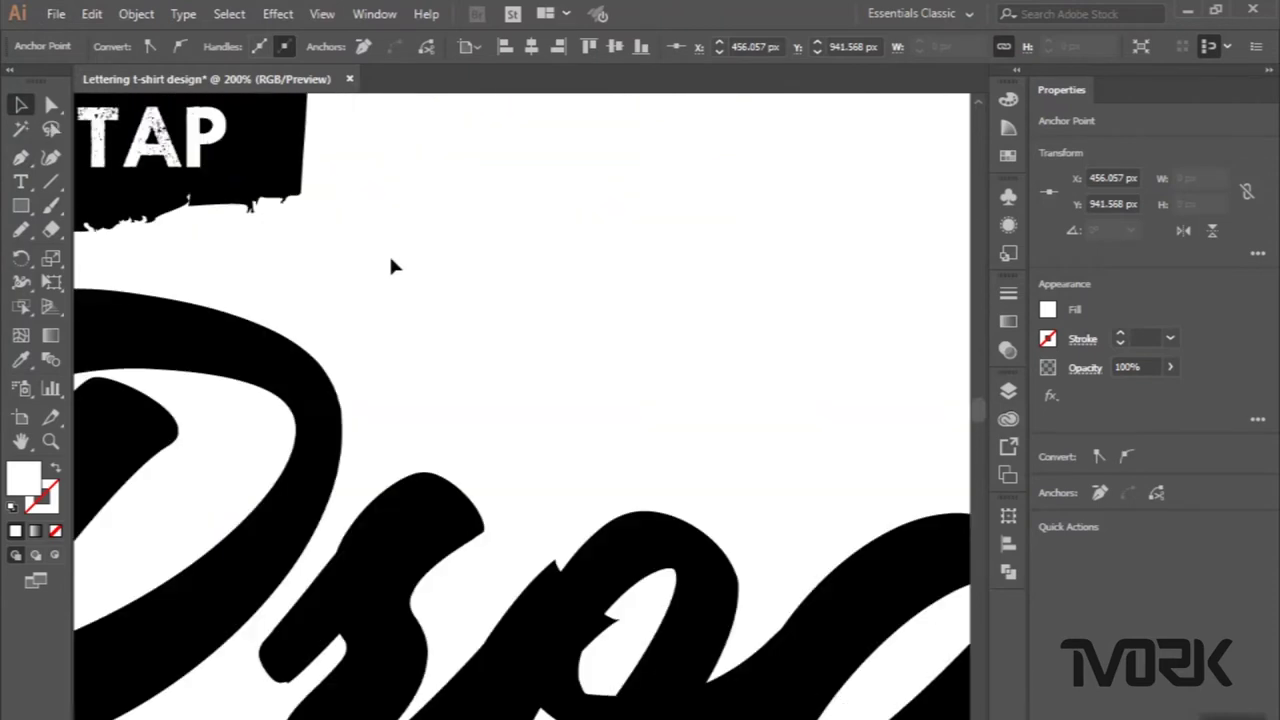
scroll(391, 265, left, 1)
scroll(391, 265, left, 1)
click(18, 164)
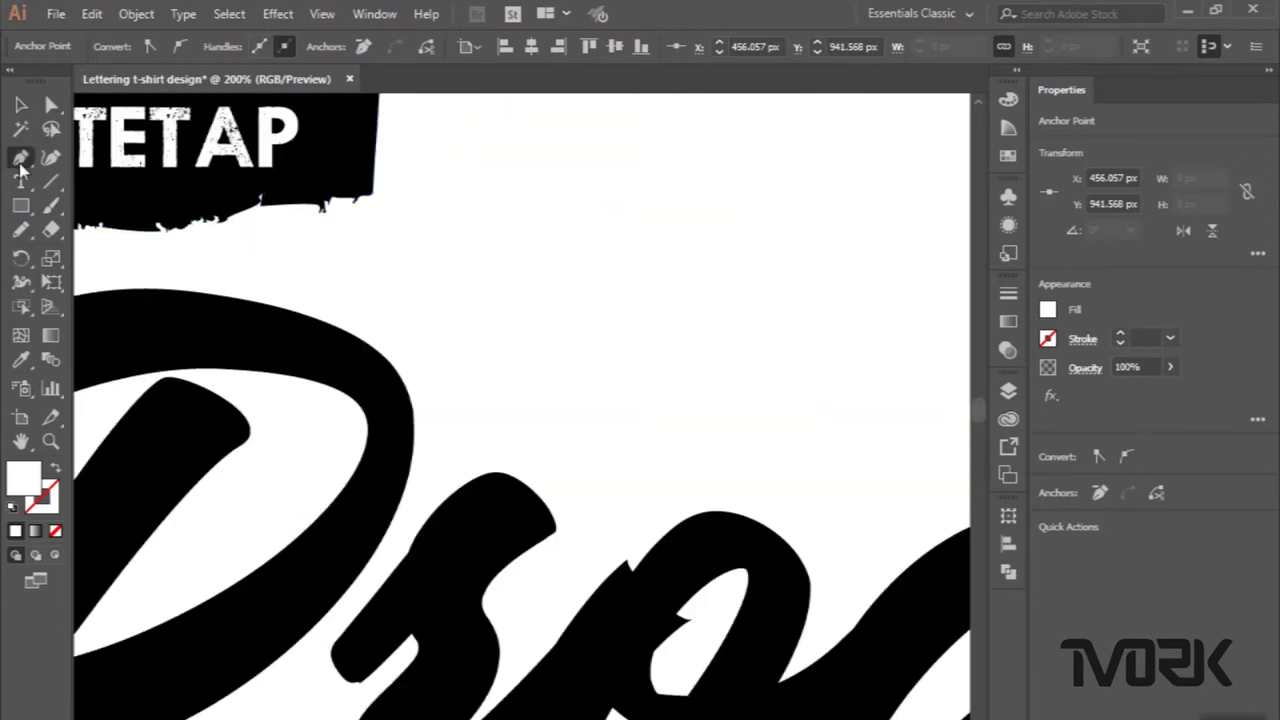
scroll(386, 437, up, 1)
scroll(391, 414, up, 1)
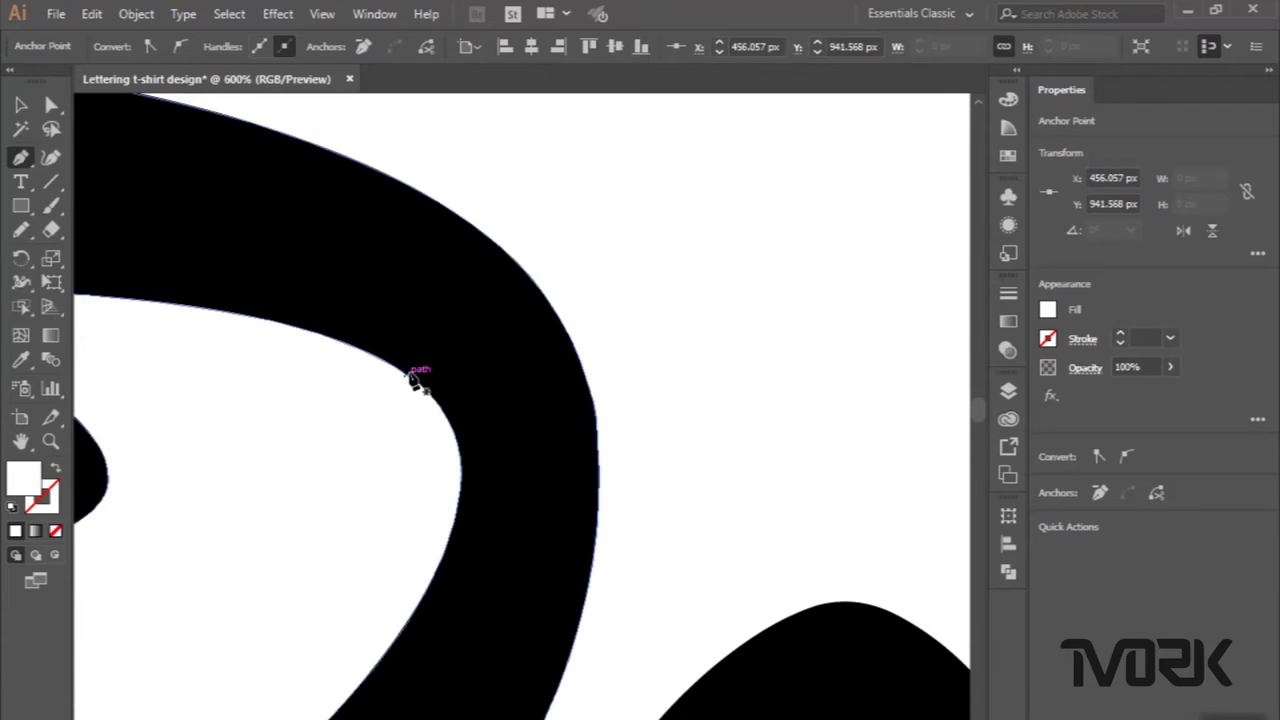
click(410, 383)
scroll(410, 380, down, 1)
scroll(410, 380, down, 2)
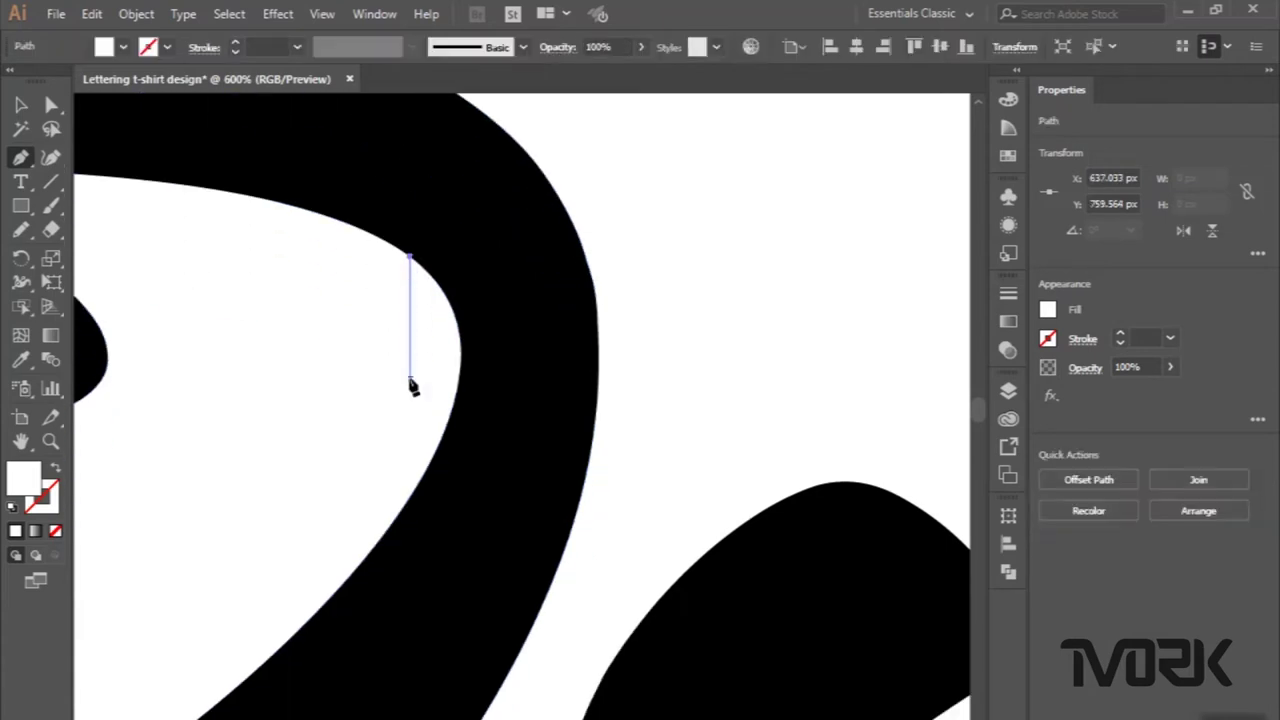
Curve the sliver down the loop's inner edge, add a sharp corner, and close it.
drag(574, 520, 605, 693)
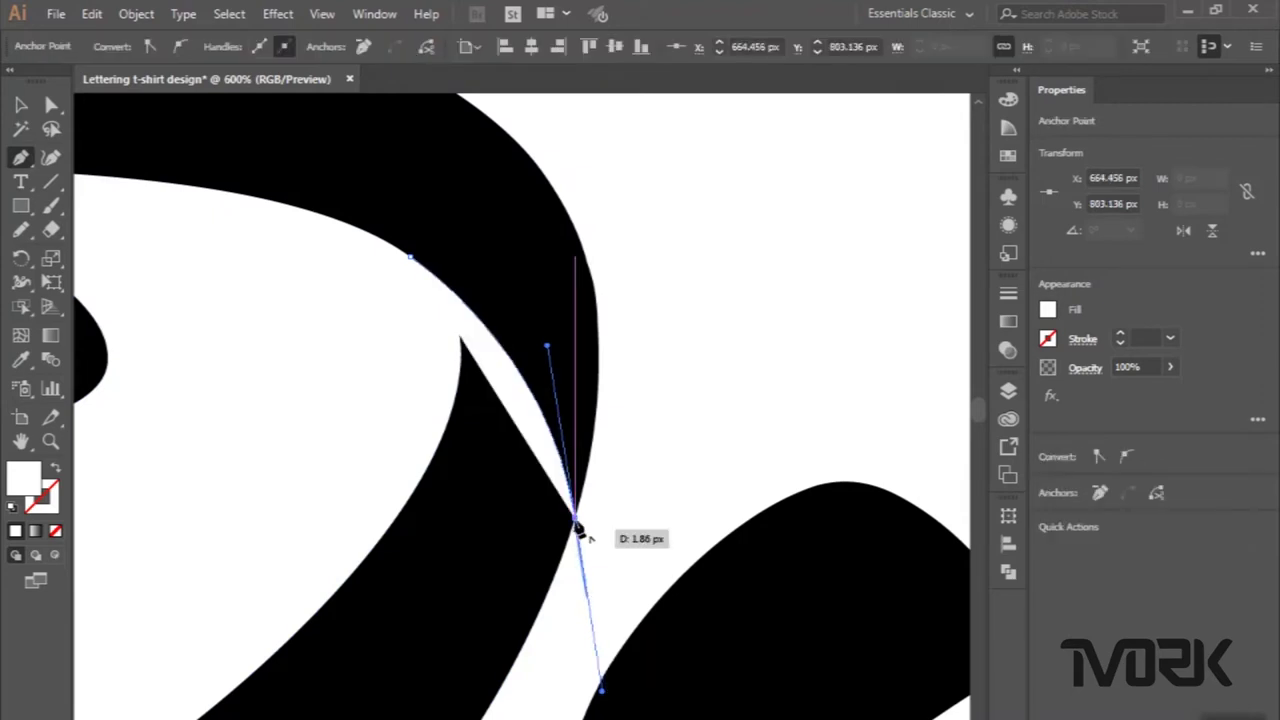
drag(576, 522, 577, 523)
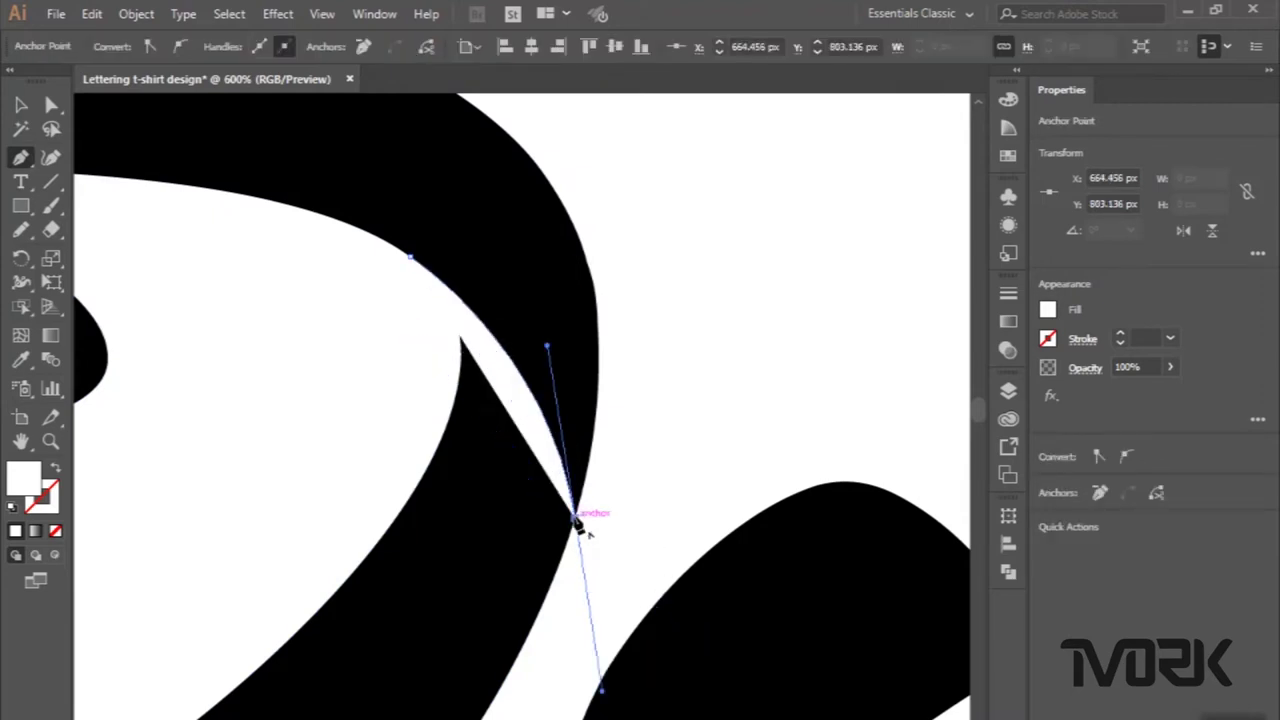
mouse_move(576, 520)
mouse_down()
mouse_move(421, 319)
mouse_move(334, 243)
mouse_up()
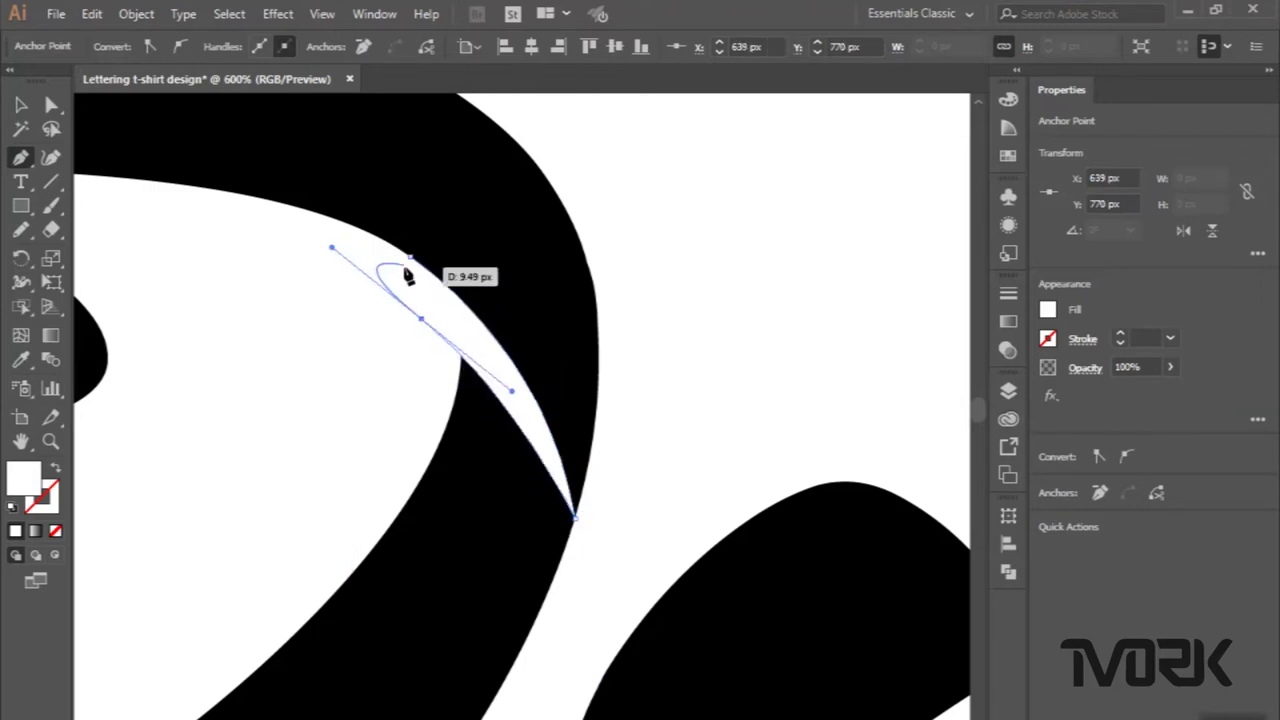
drag(407, 277, 423, 251)
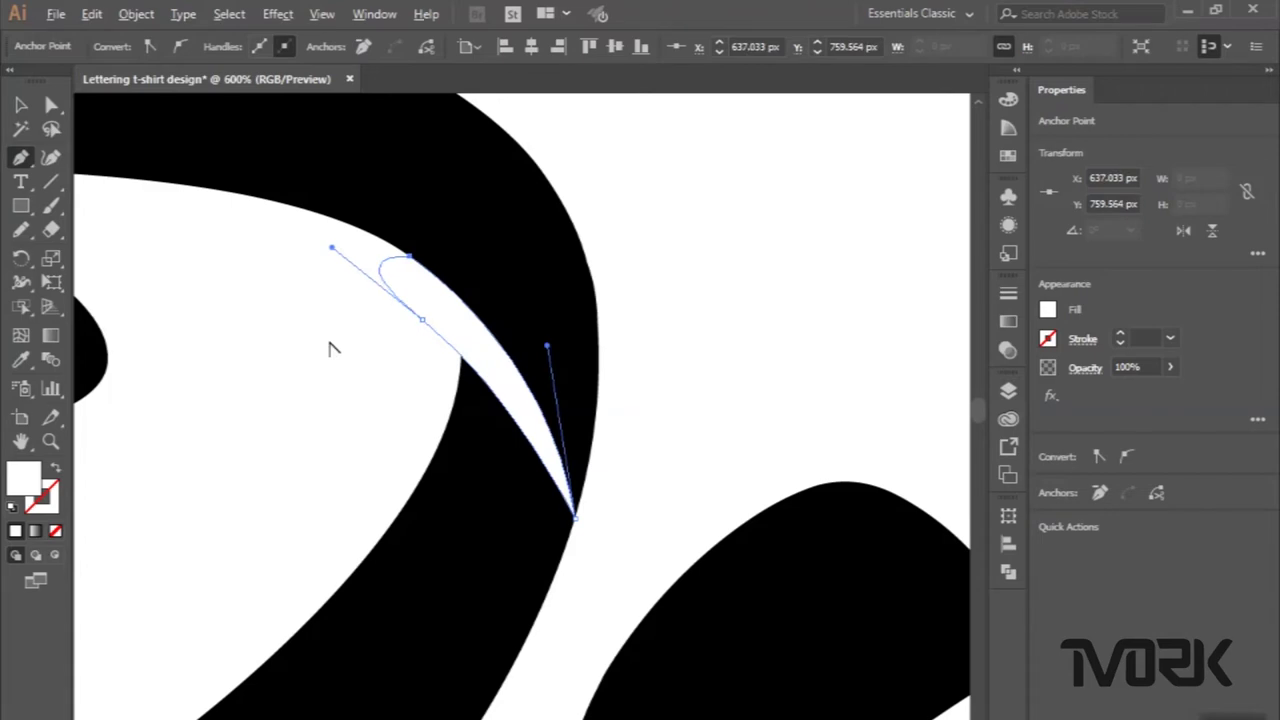
scroll(334, 343, down, 4)
scroll(334, 348, down, 1)
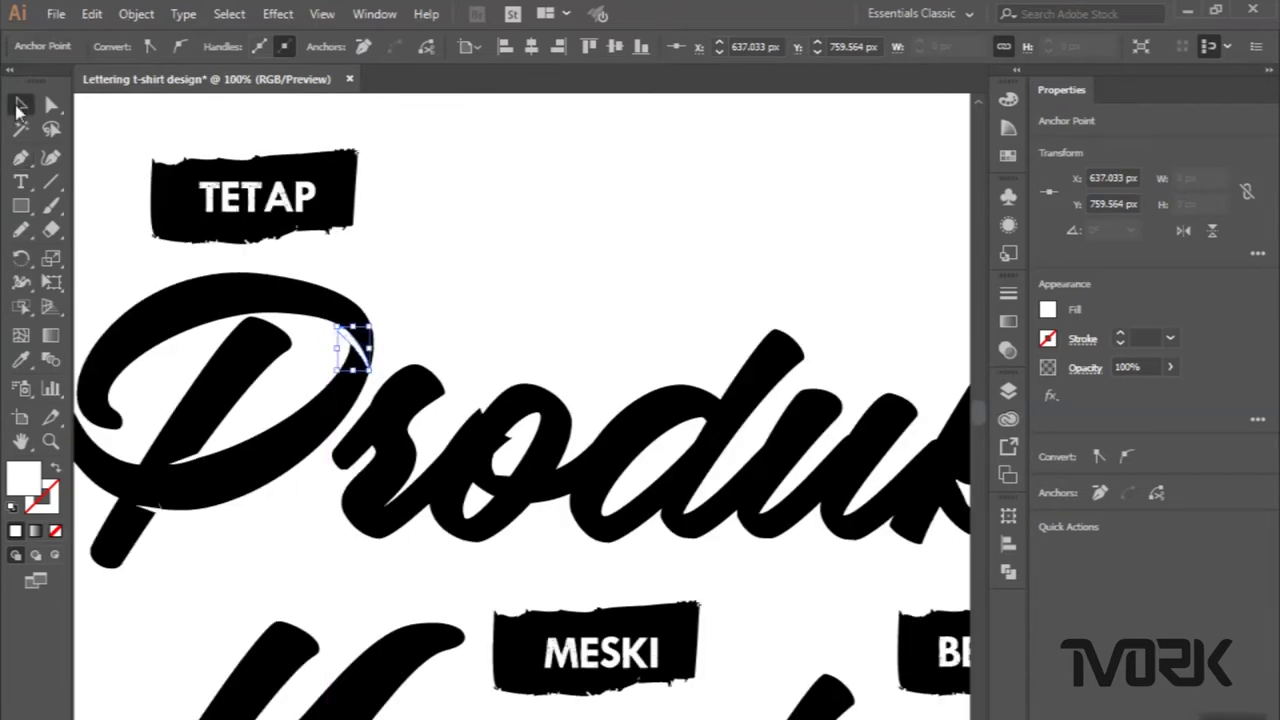
Draw a small pointed sliver at the tip of the r's hook.
scroll(327, 383, up, 2)
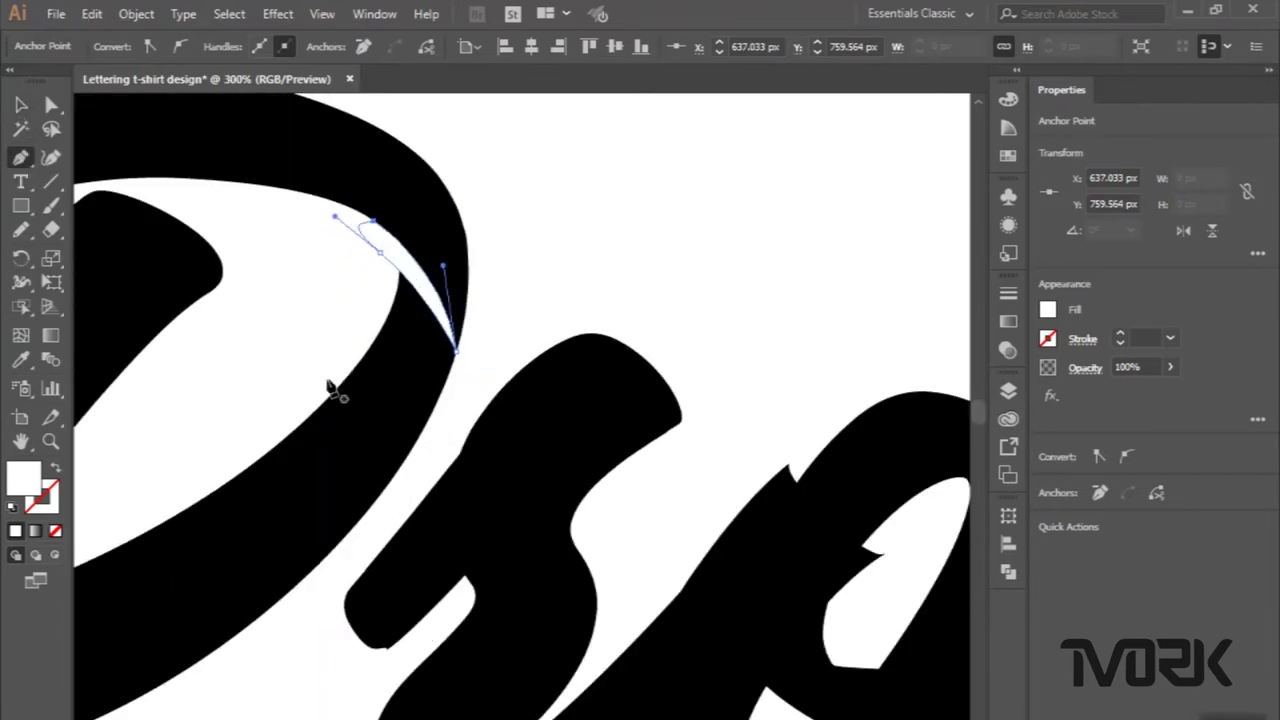
scroll(457, 478, down, 1)
scroll(457, 476, down, 1)
scroll(455, 474, down, 1)
scroll(455, 474, up, 1)
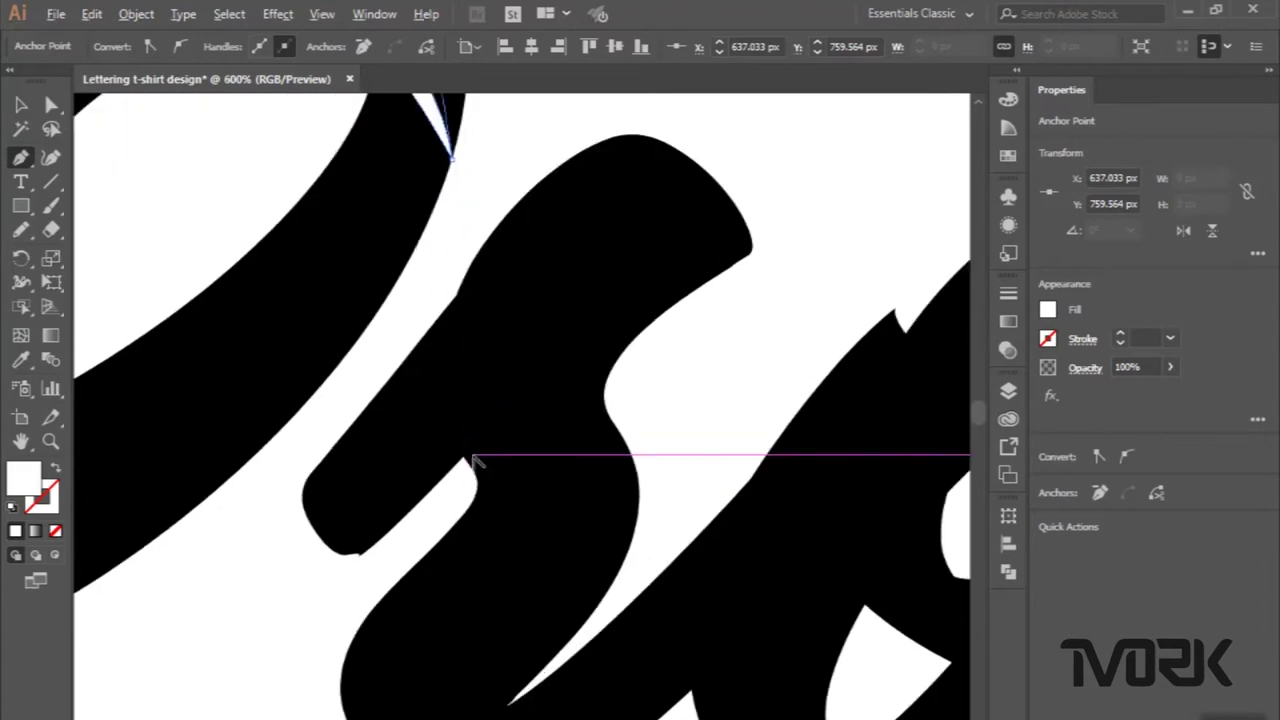
scroll(465, 462, up, 2)
click(436, 476)
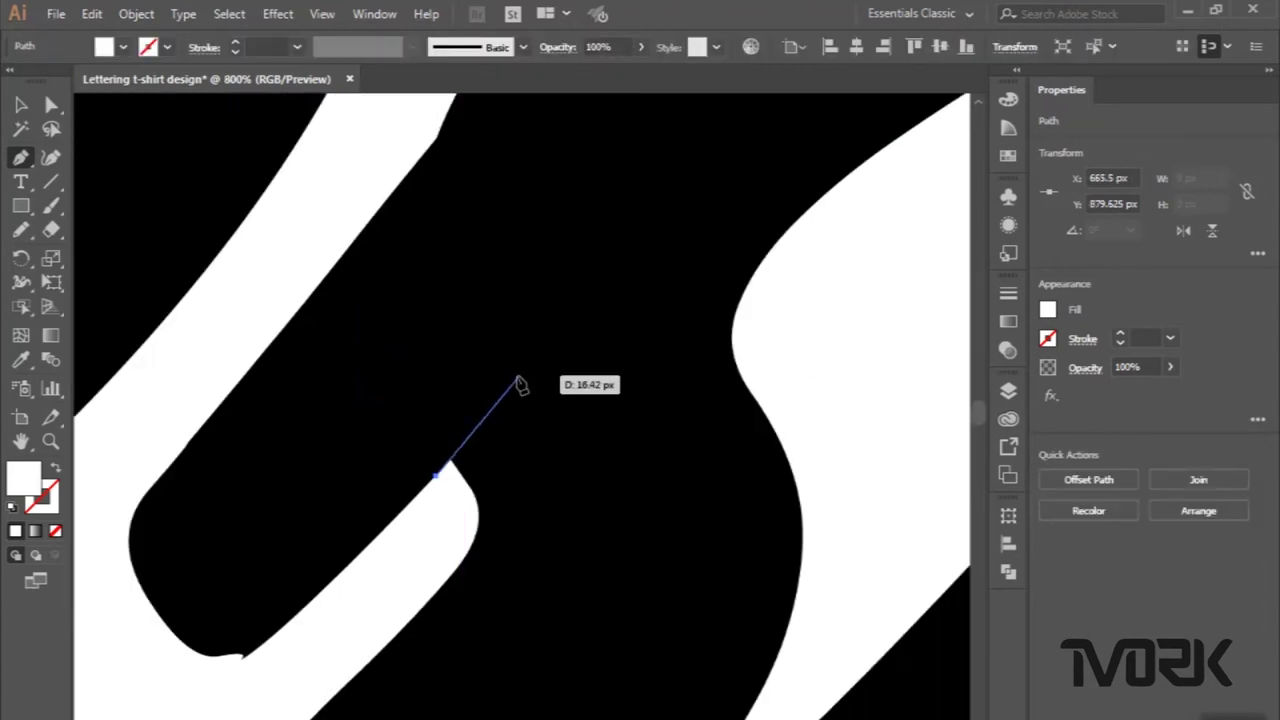
click(520, 380)
drag(436, 476, 441, 485)
scroll(436, 480, down, 4)
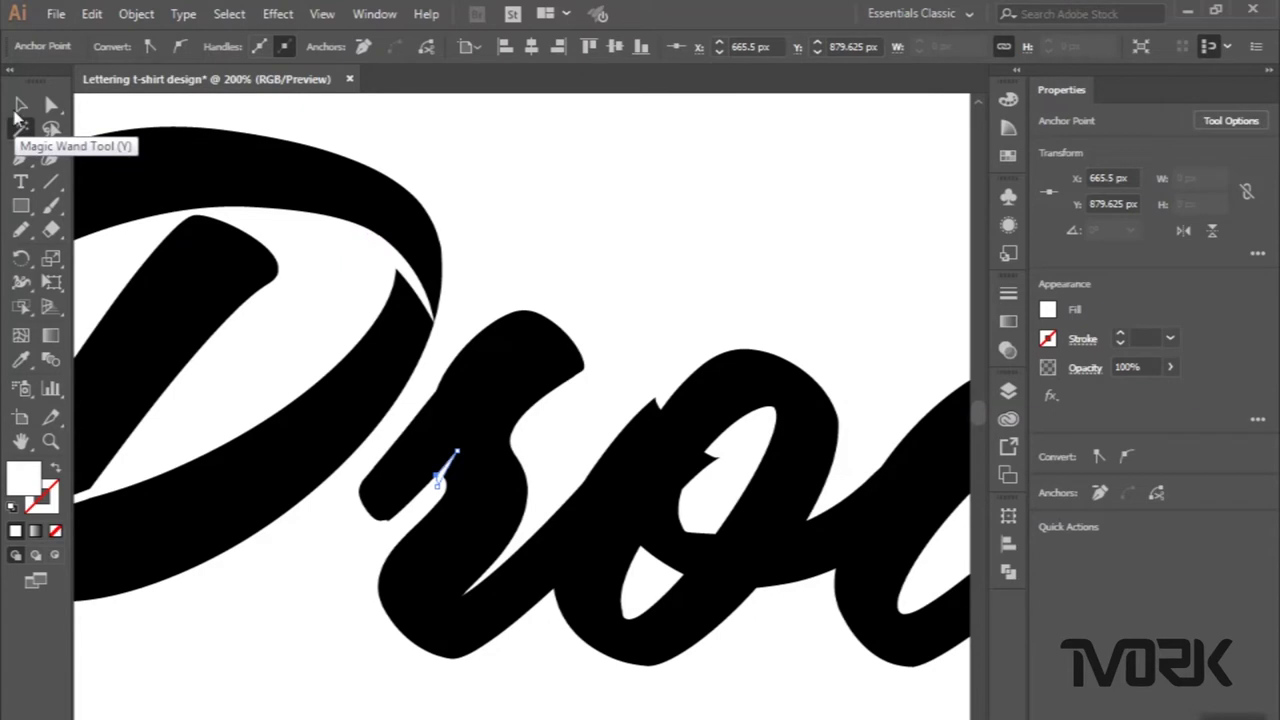
Draw a curved white hooked sliver at the top tip of the o's counter.
click(22, 157)
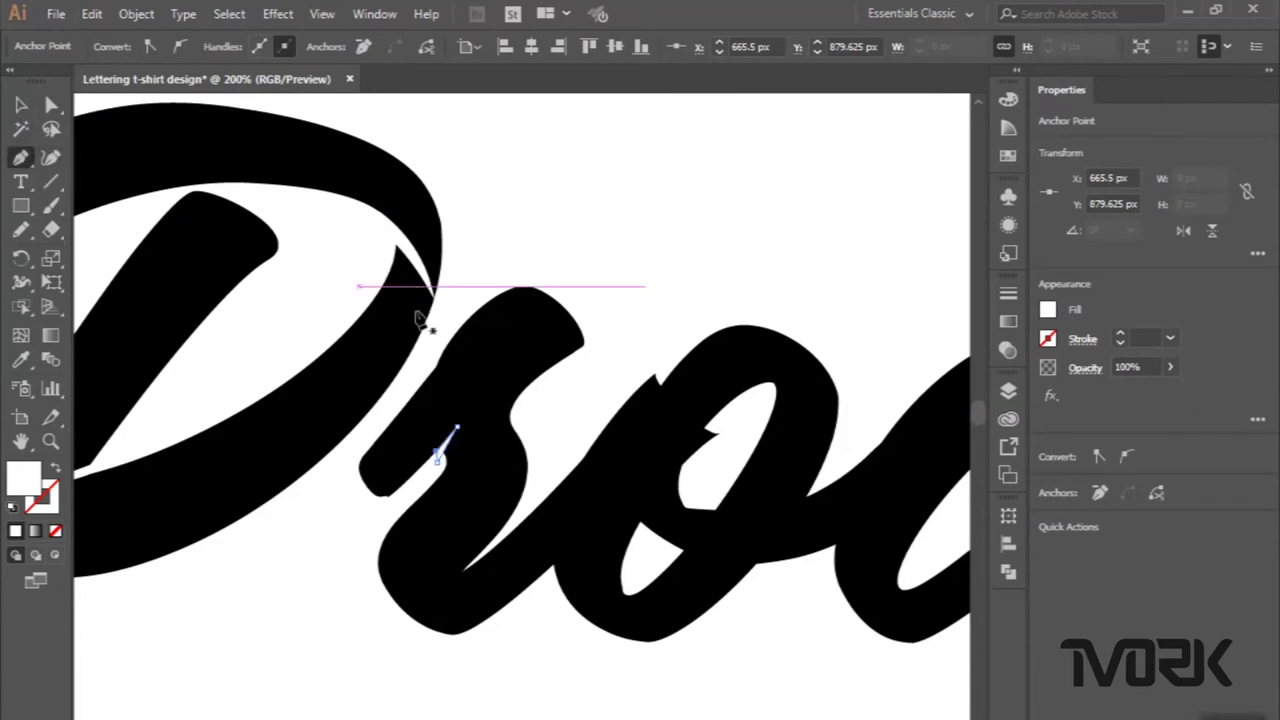
scroll(415, 320, down, 3)
scroll(420, 315, right, 3)
scroll(518, 378, up, 2)
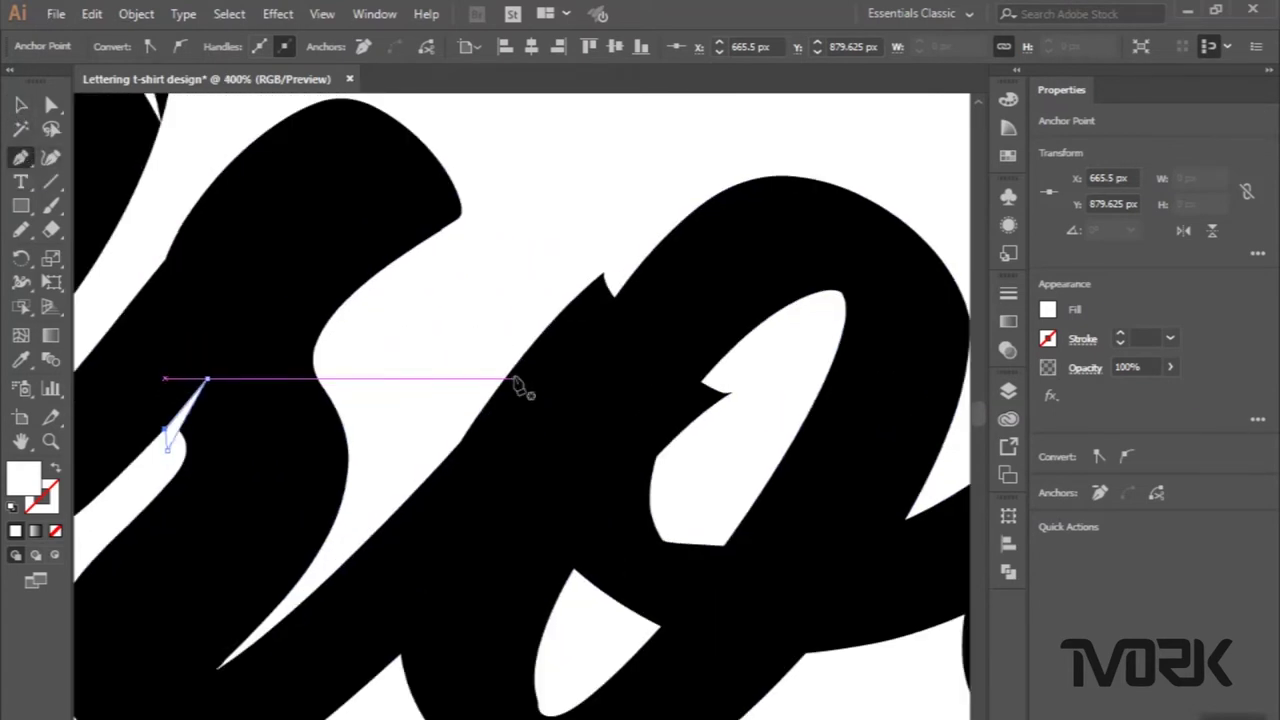
scroll(571, 290, up, 2)
scroll(495, 333, up, 1)
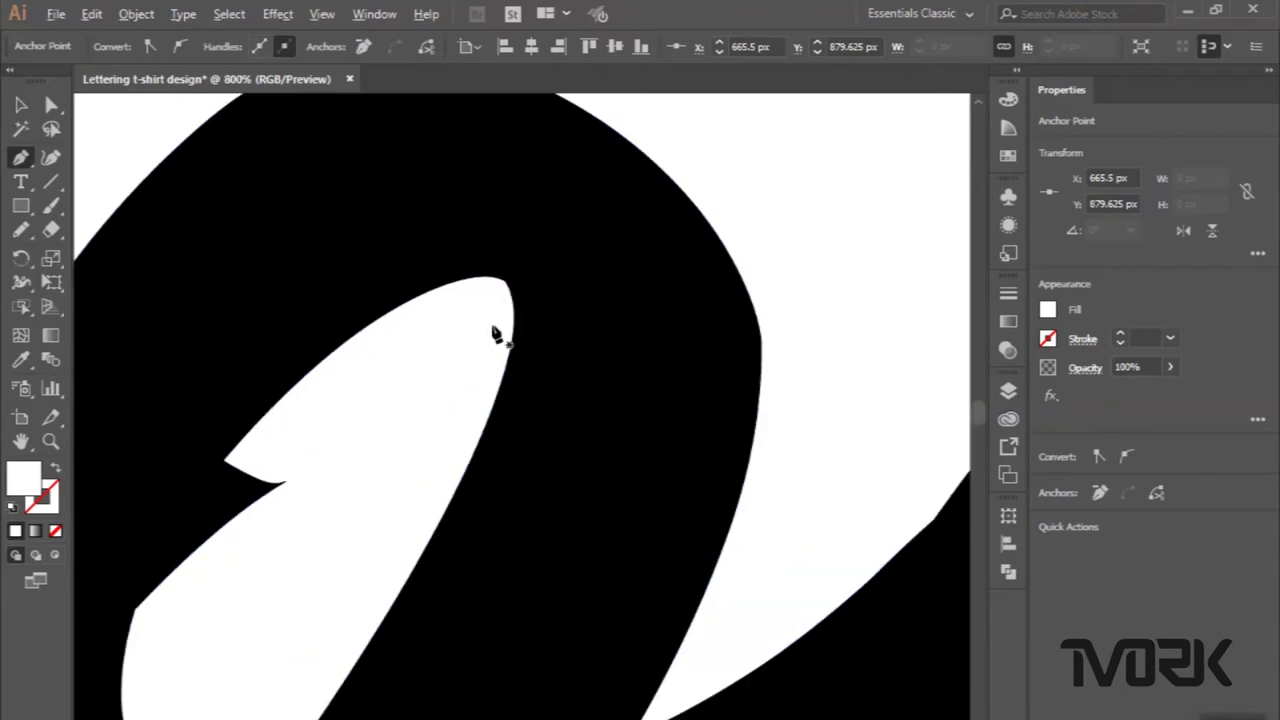
click(492, 277)
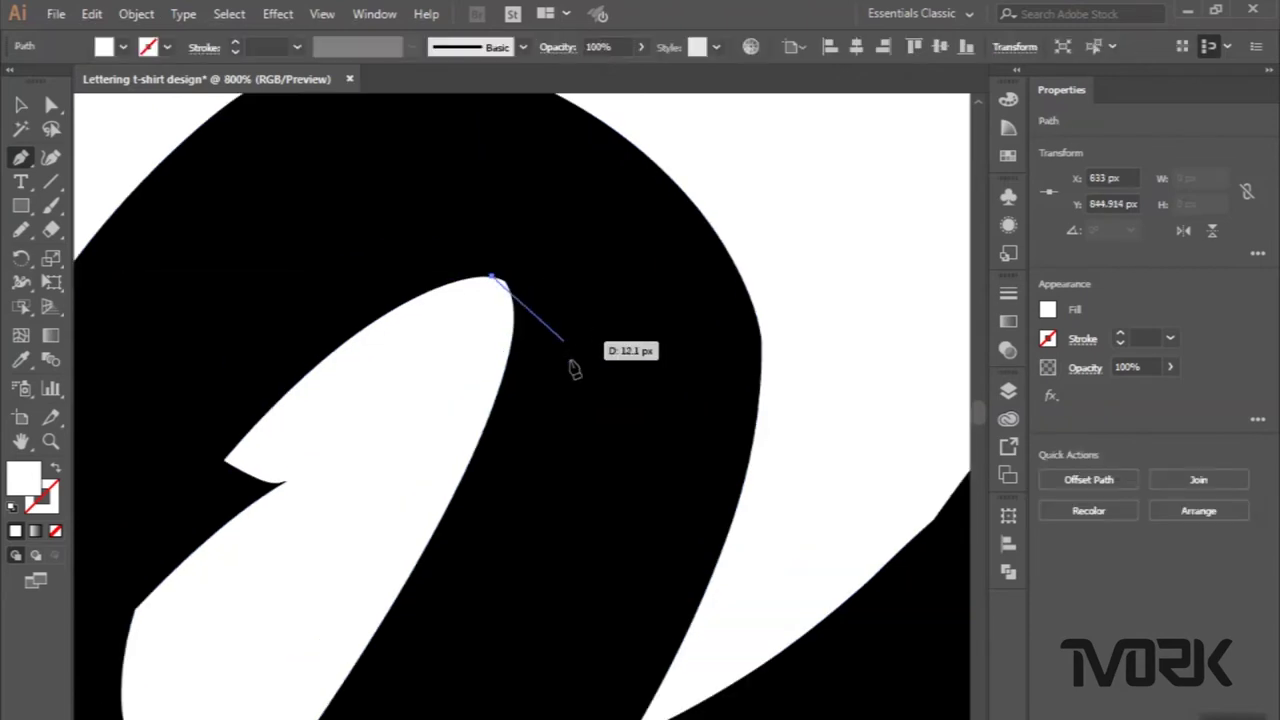
drag(579, 381, 595, 466)
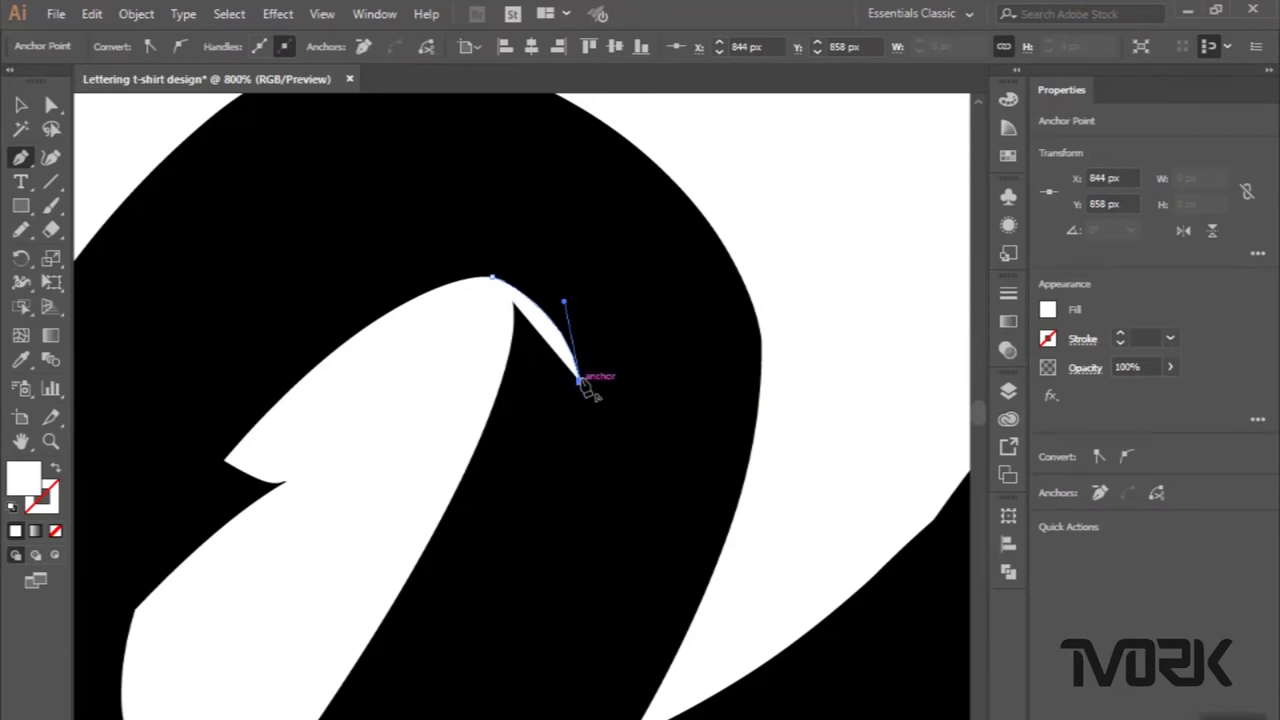
drag(492, 317, 450, 328)
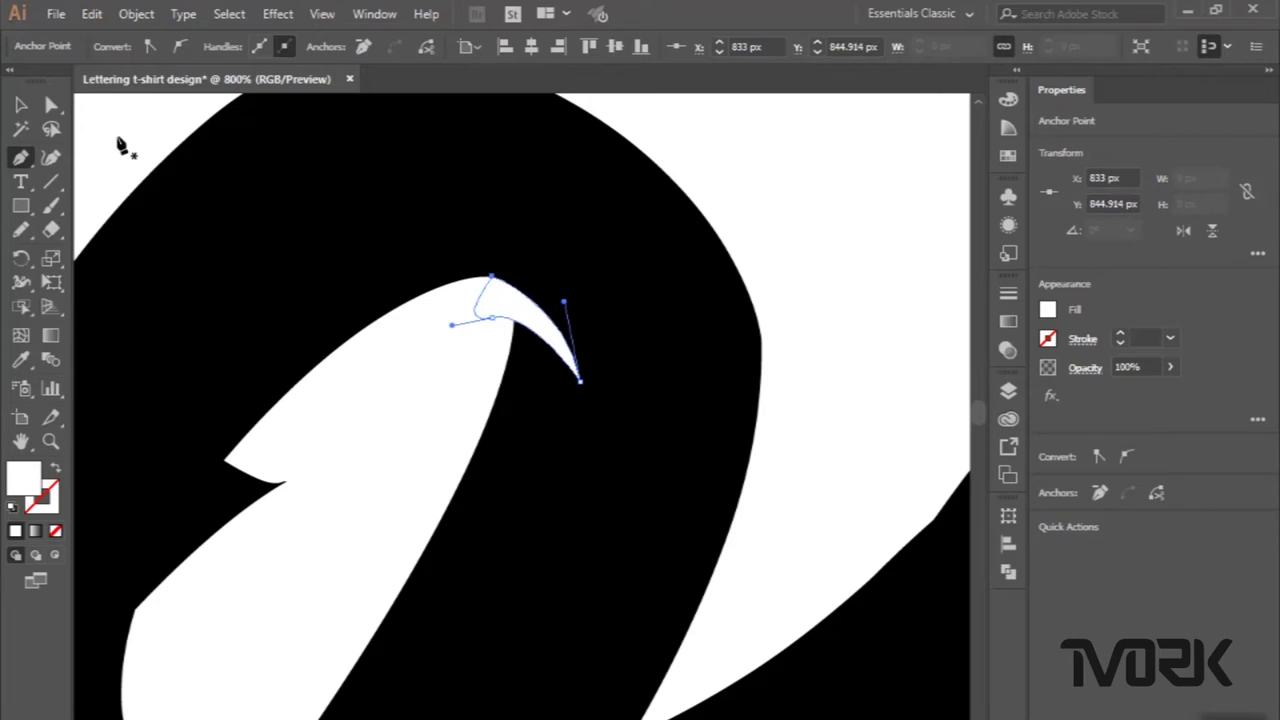
click(23, 108)
click(21, 158)
Zoom in on the o counter's bottom tip and draw a curved sliver closed there.
scroll(127, 235, down, 3)
scroll(127, 235, down, 2)
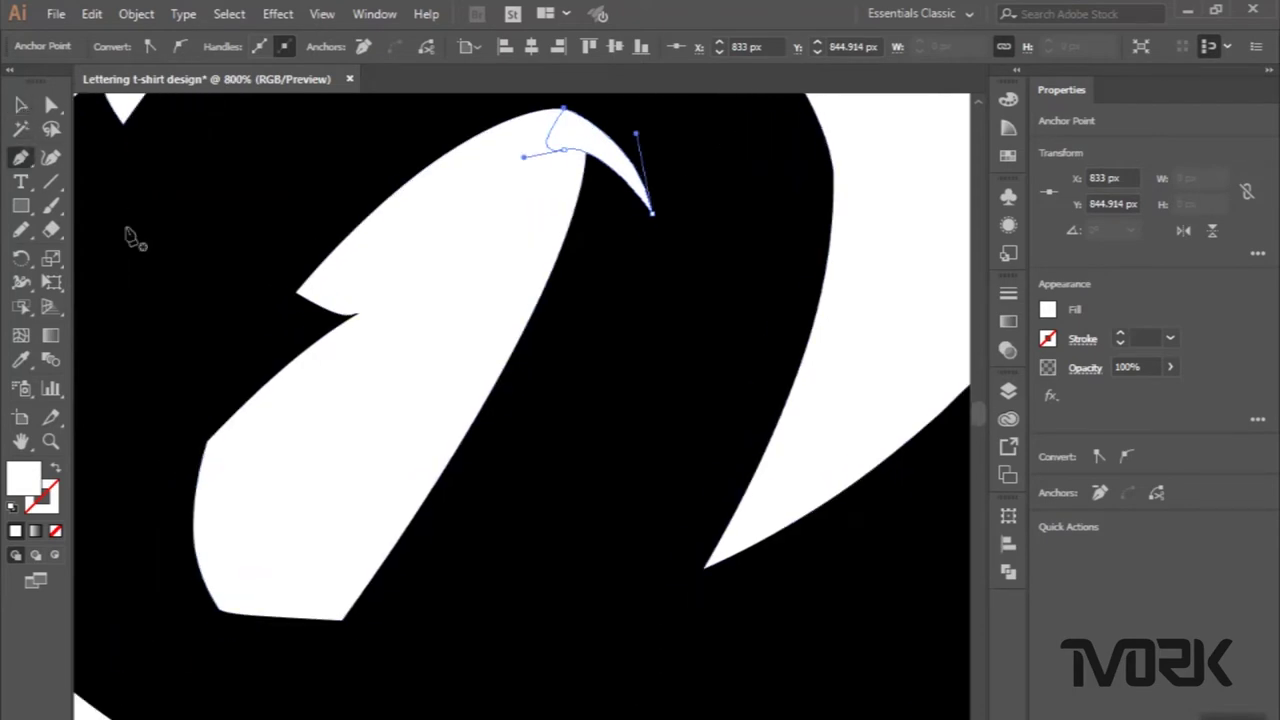
scroll(127, 235, down, 2)
scroll(127, 235, down, 3)
key(ctrl+minus)
key(ctrl+minus)
key(ctrl+minus)
scroll(127, 235, left, 3)
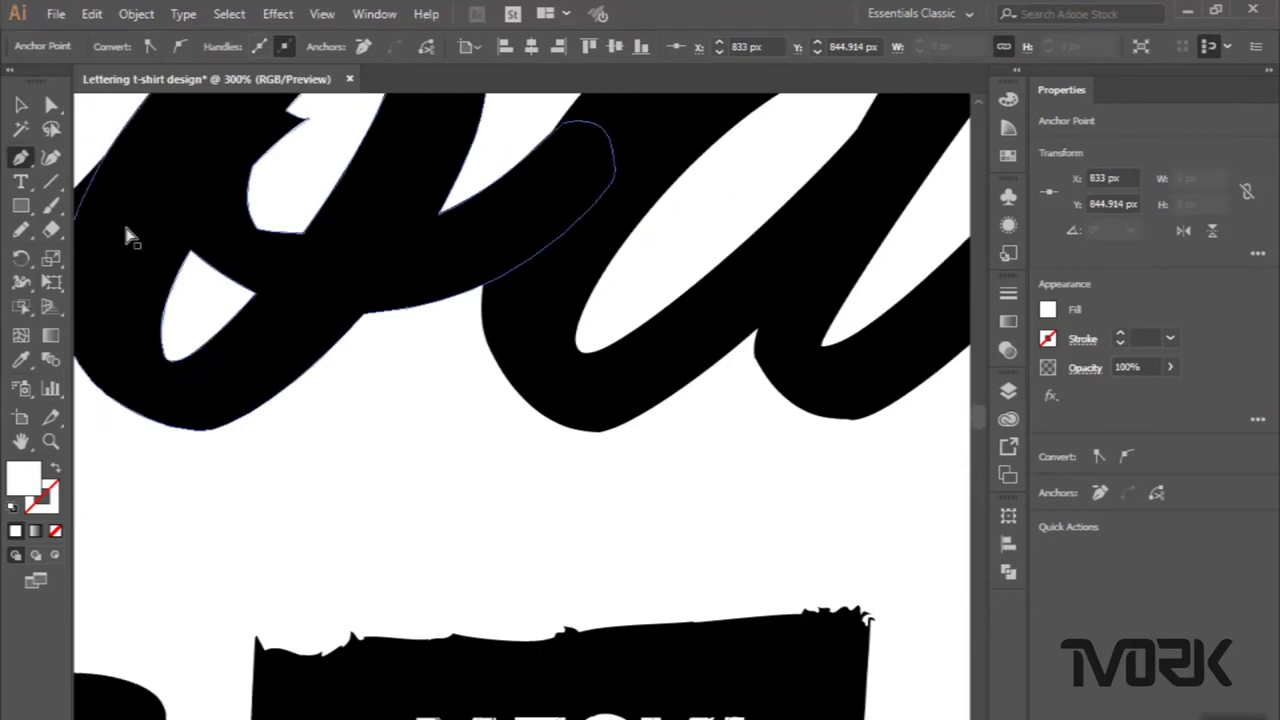
key(ctrl+plus)
key(ctrl+plus)
key(ctrl+plus)
key(ctrl+plus)
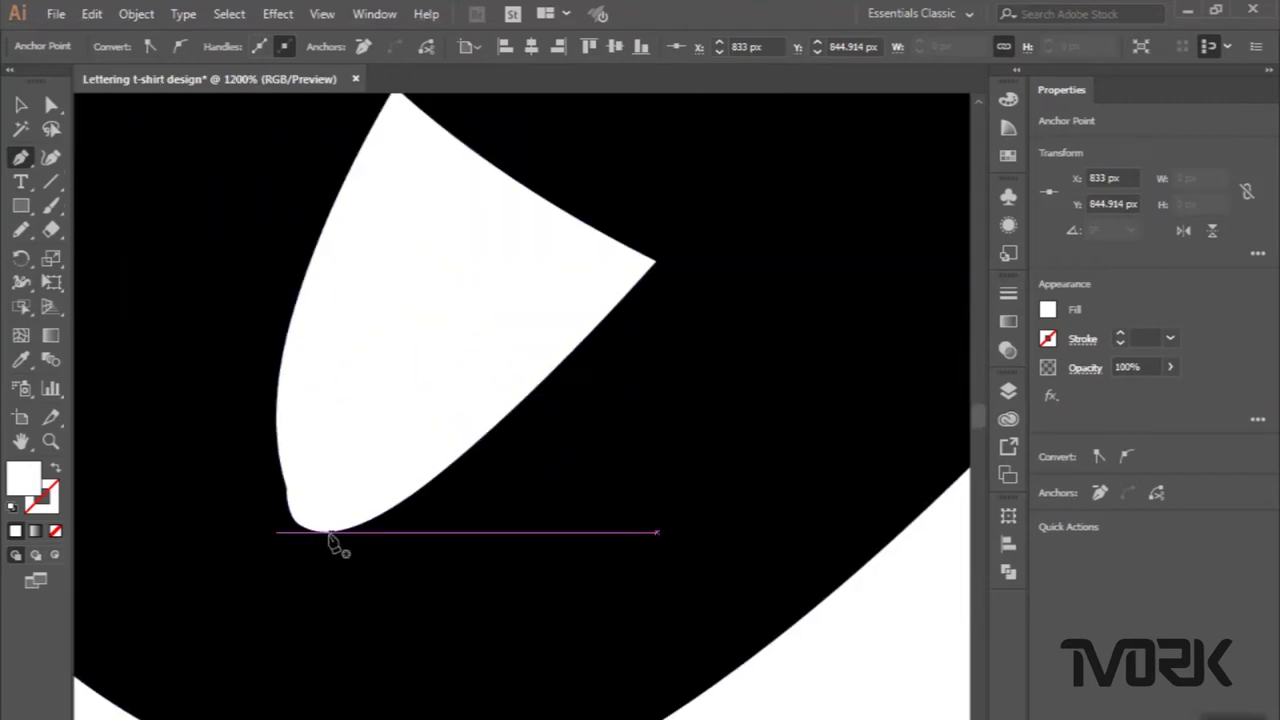
drag(300, 518, 178, 406)
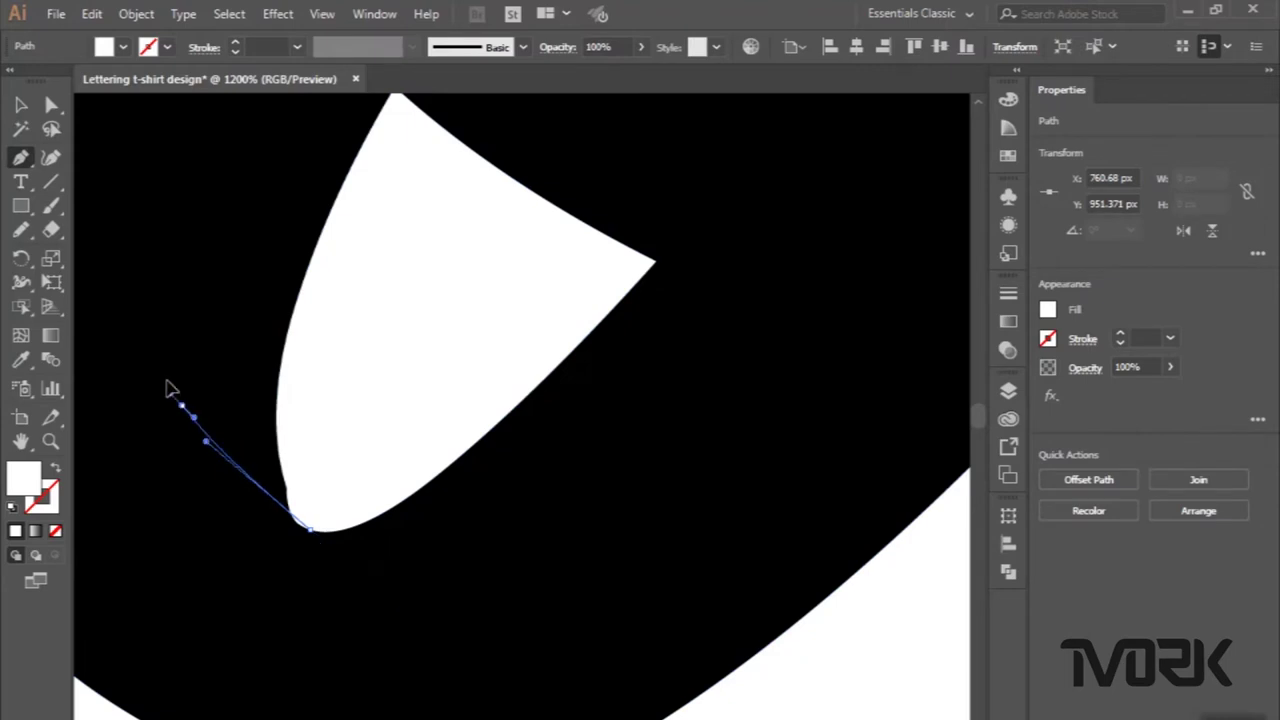
drag(163, 360, 206, 386)
click(298, 520)
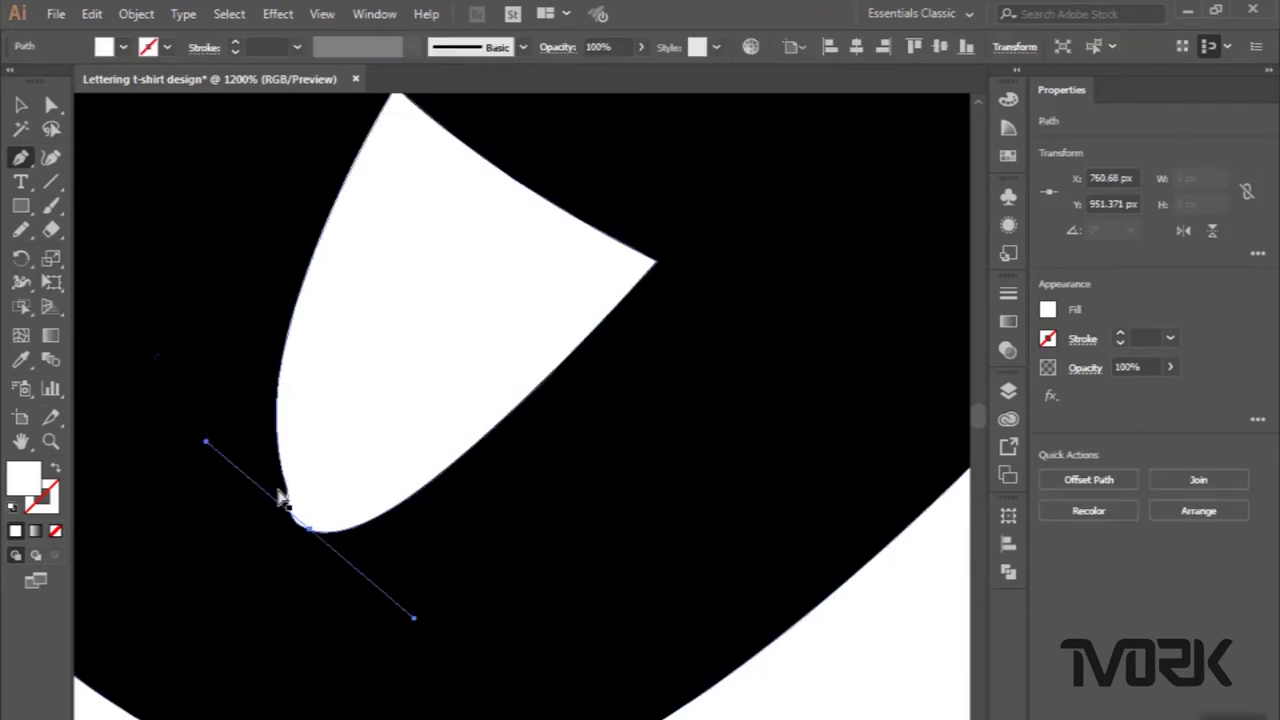
Reshape the o sliver's bottom point, outer curve and inner edge.
drag(303, 524, 182, 420)
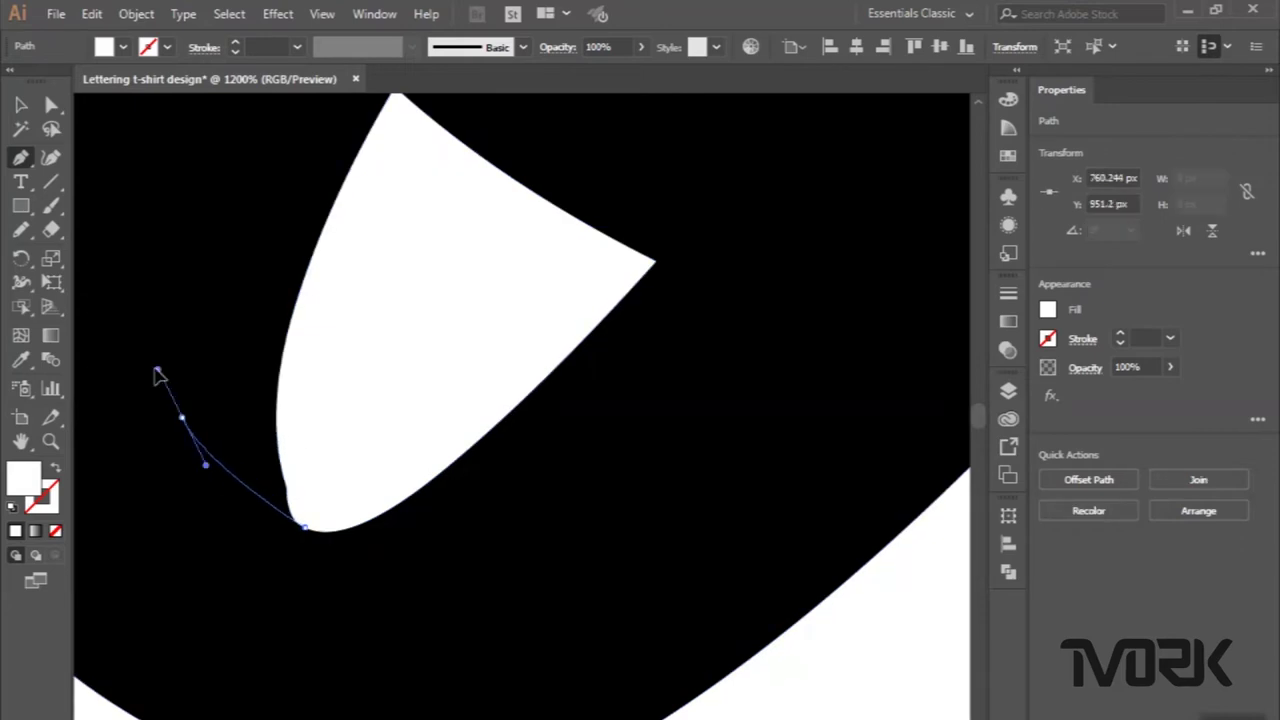
drag(157, 371, 158, 370)
drag(313, 489, 313, 522)
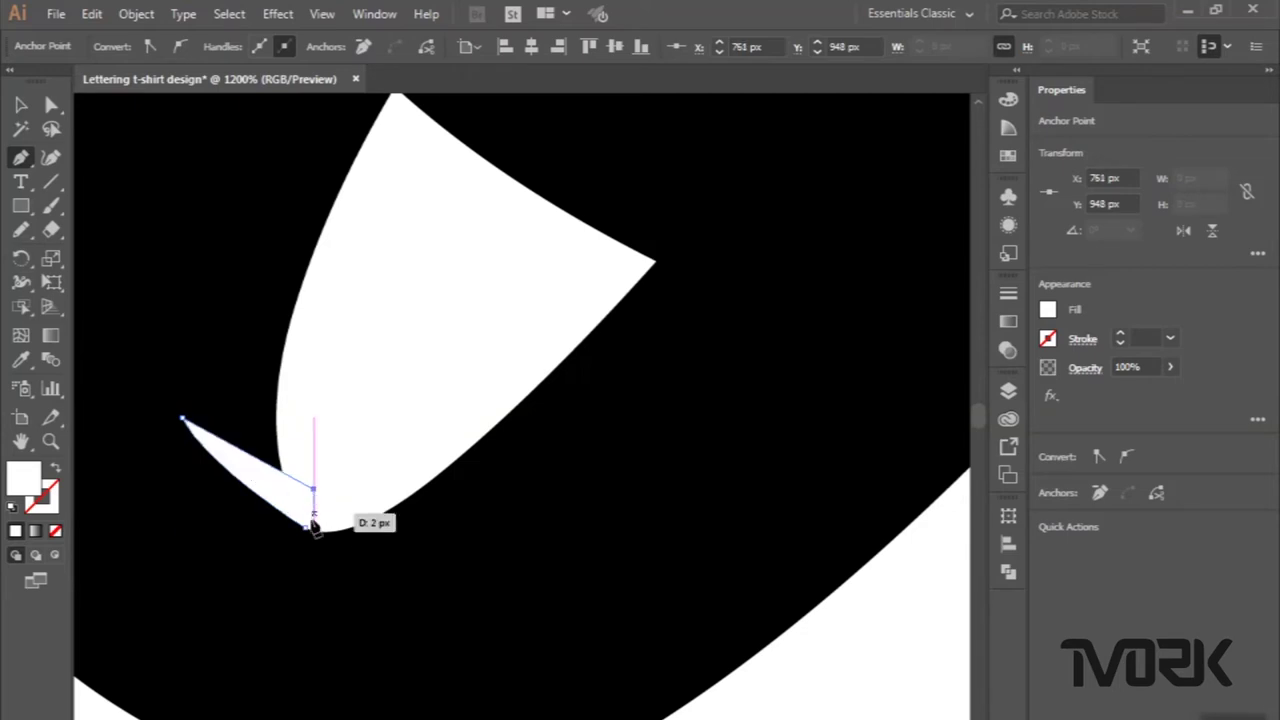
drag(313, 524, 310, 528)
scroll(310, 528, down, 5)
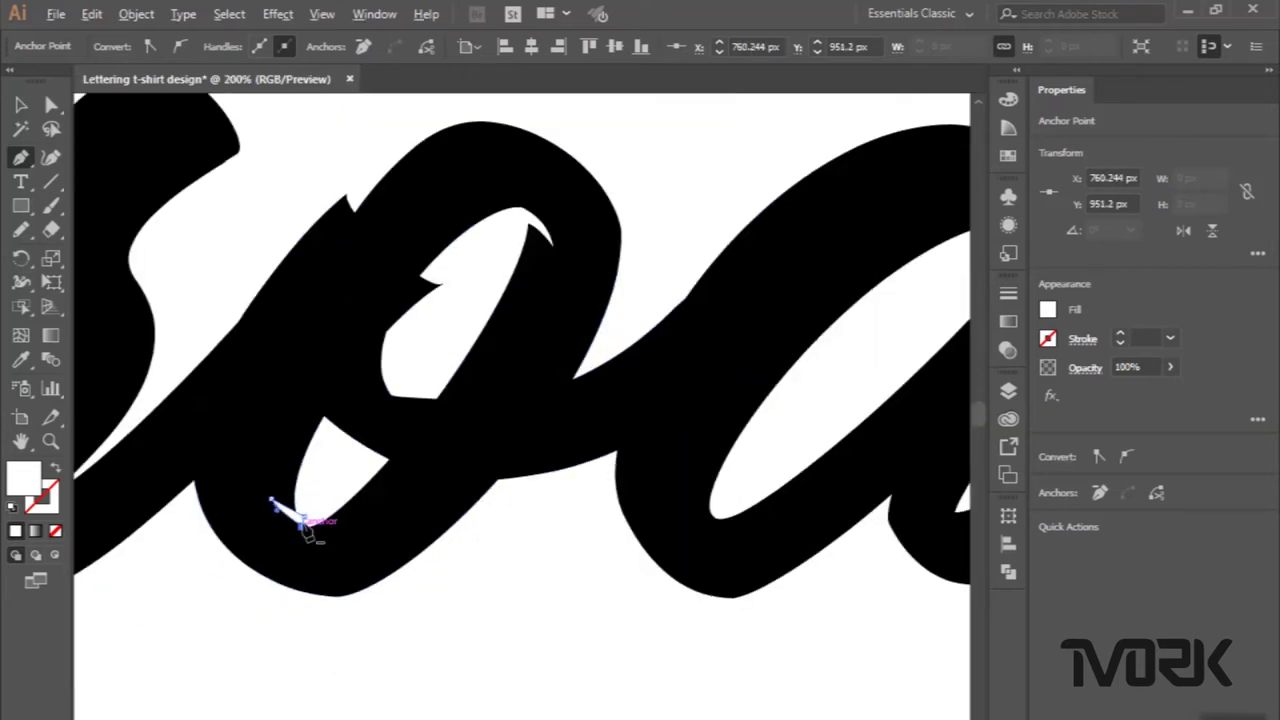
scroll(310, 528, down, 1)
click(22, 106)
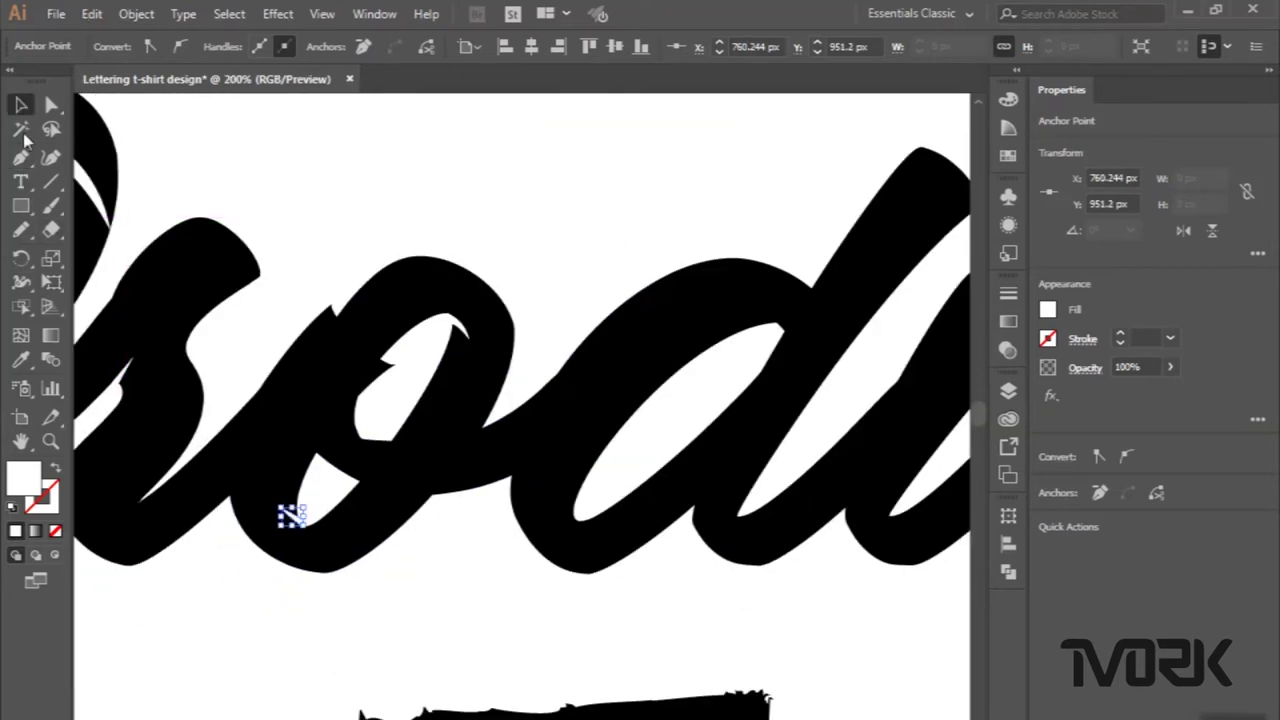
Pan over to the d and start a curved sliver at its counter's tip.
scroll(320, 206, down, 2)
scroll(331, 214, down, 2)
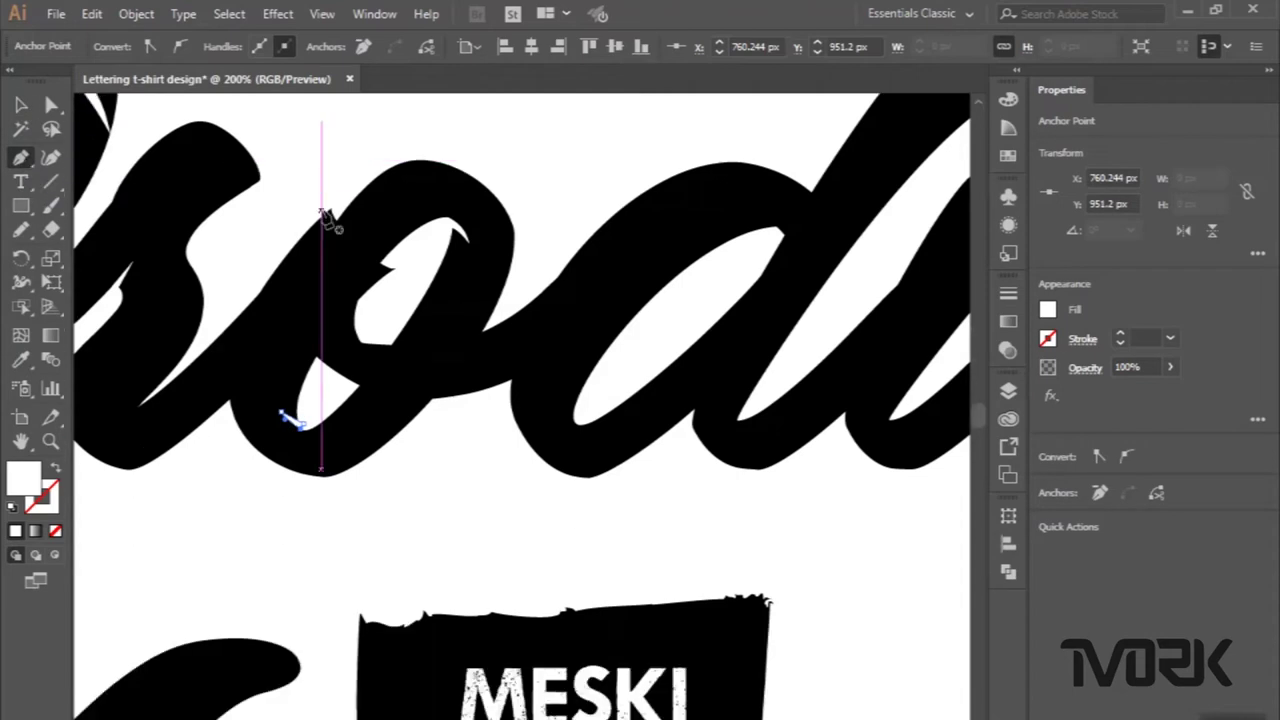
scroll(558, 264, up, 2)
scroll(558, 264, down, 1)
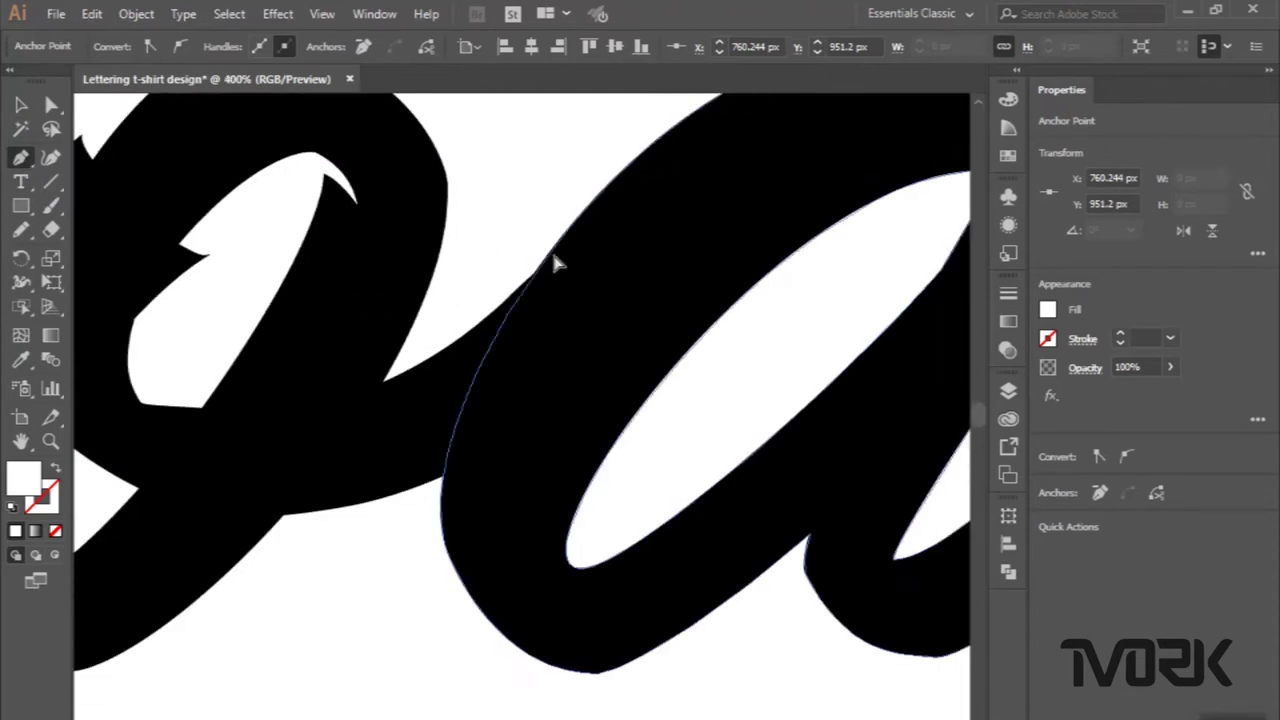
scroll(558, 264, right, 1)
scroll(558, 264, right, 2)
scroll(558, 264, right, 2)
scroll(557, 260, right, 1)
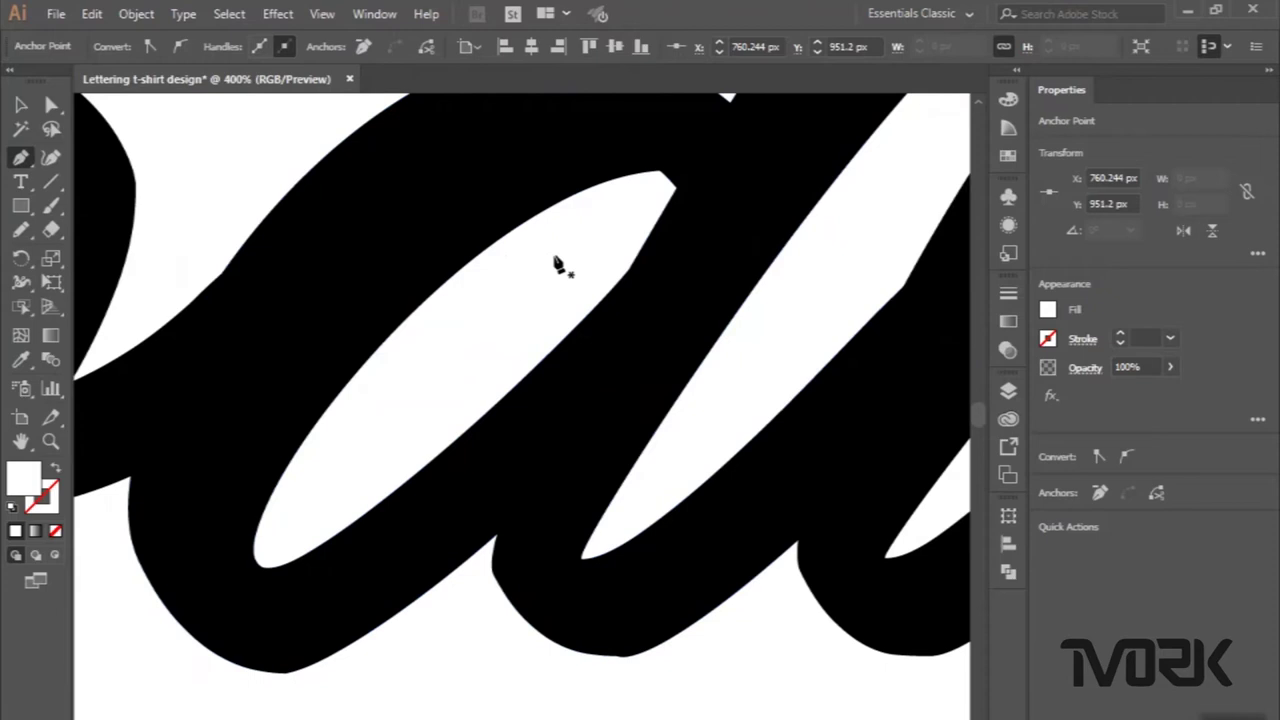
scroll(557, 266, right, 1)
scroll(557, 266, up, 1)
scroll(760, 268, down, 1)
scroll(760, 268, up, 1)
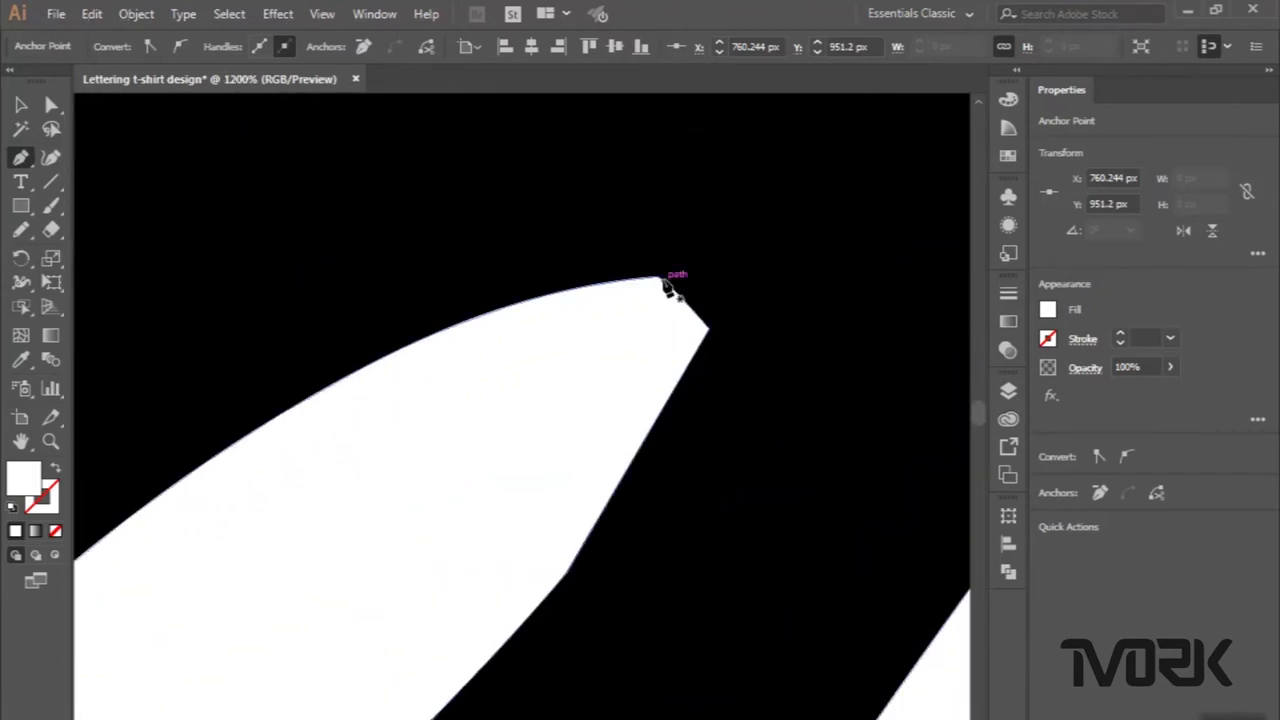
click(660, 280)
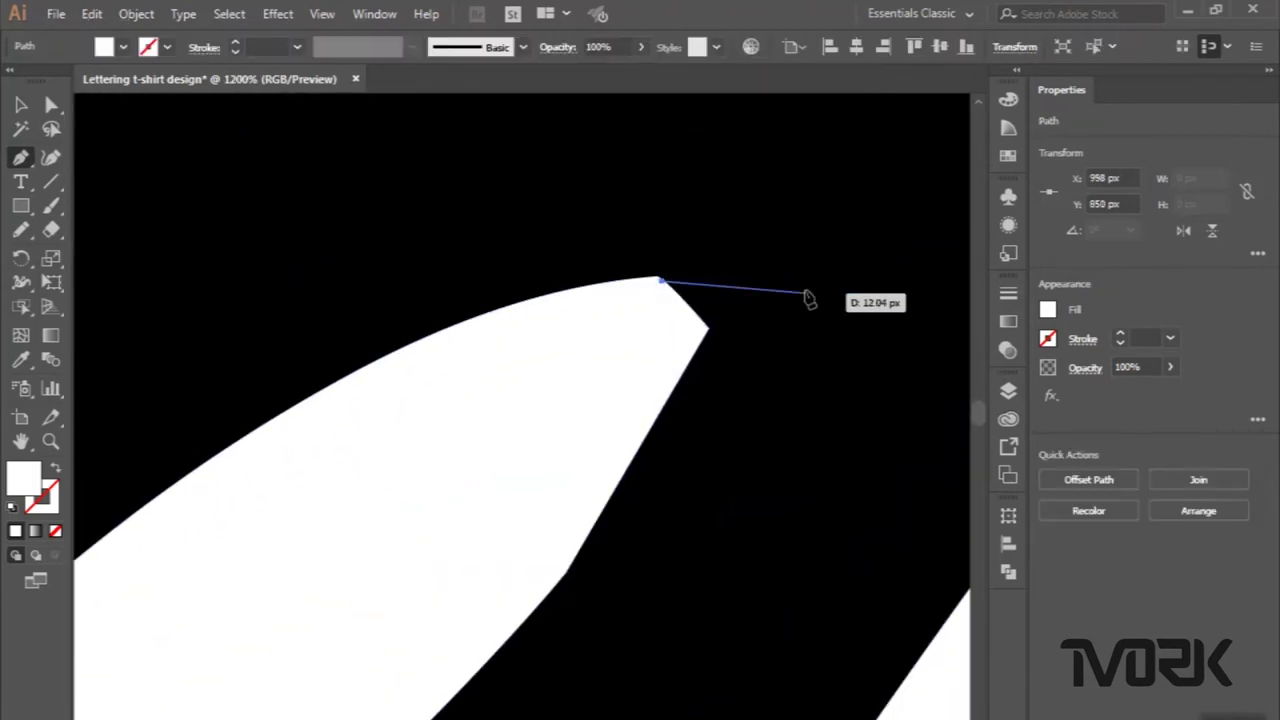
drag(871, 354, 901, 367)
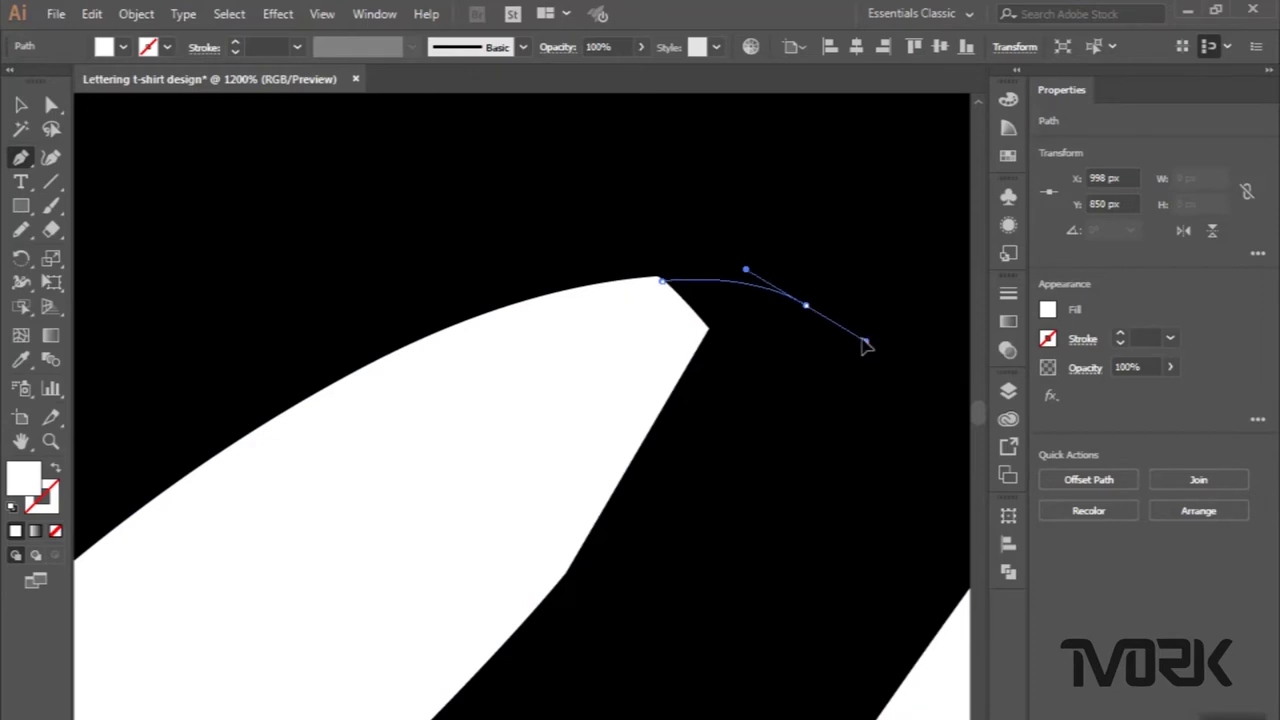
Redraw the misplaced outer curve, close the d's sliver and deselect it.
key(ctrl+z)
drag(842, 342, 900, 405)
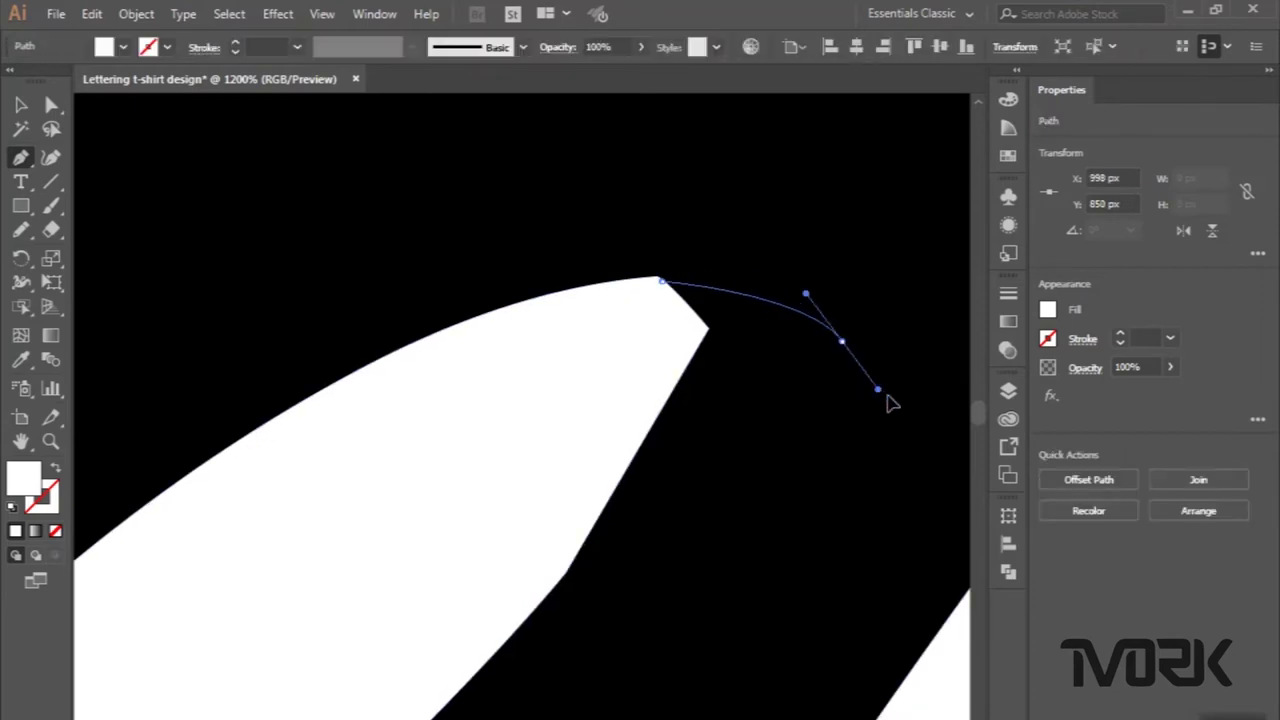
drag(842, 342, 843, 345)
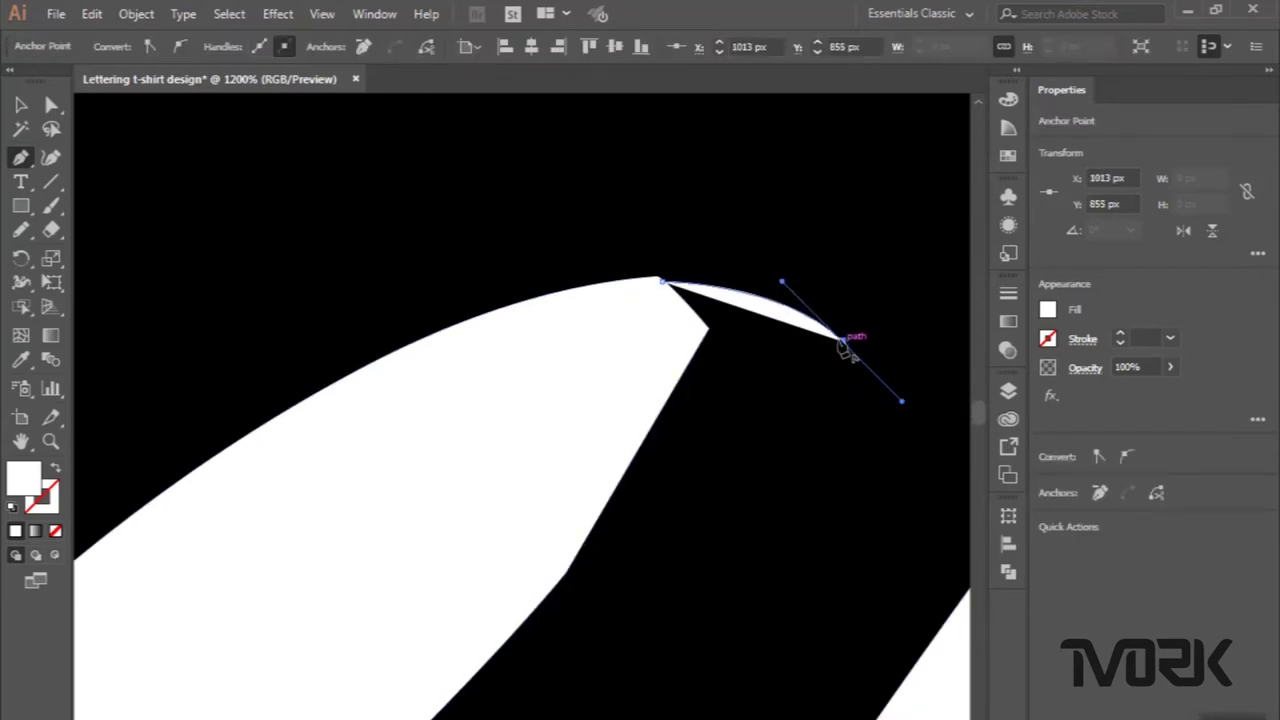
mouse_move(842, 345)
mouse_down()
mouse_move(650, 318)
mouse_move(662, 286)
mouse_up()
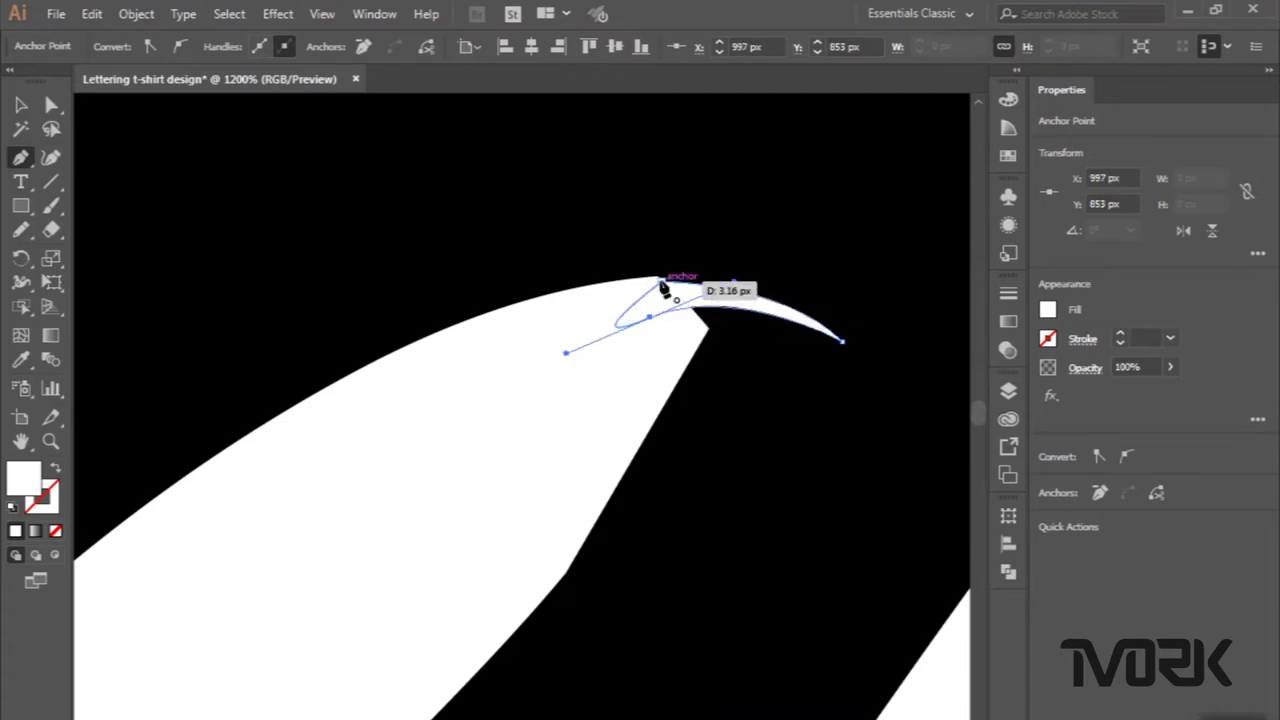
click(18, 107)
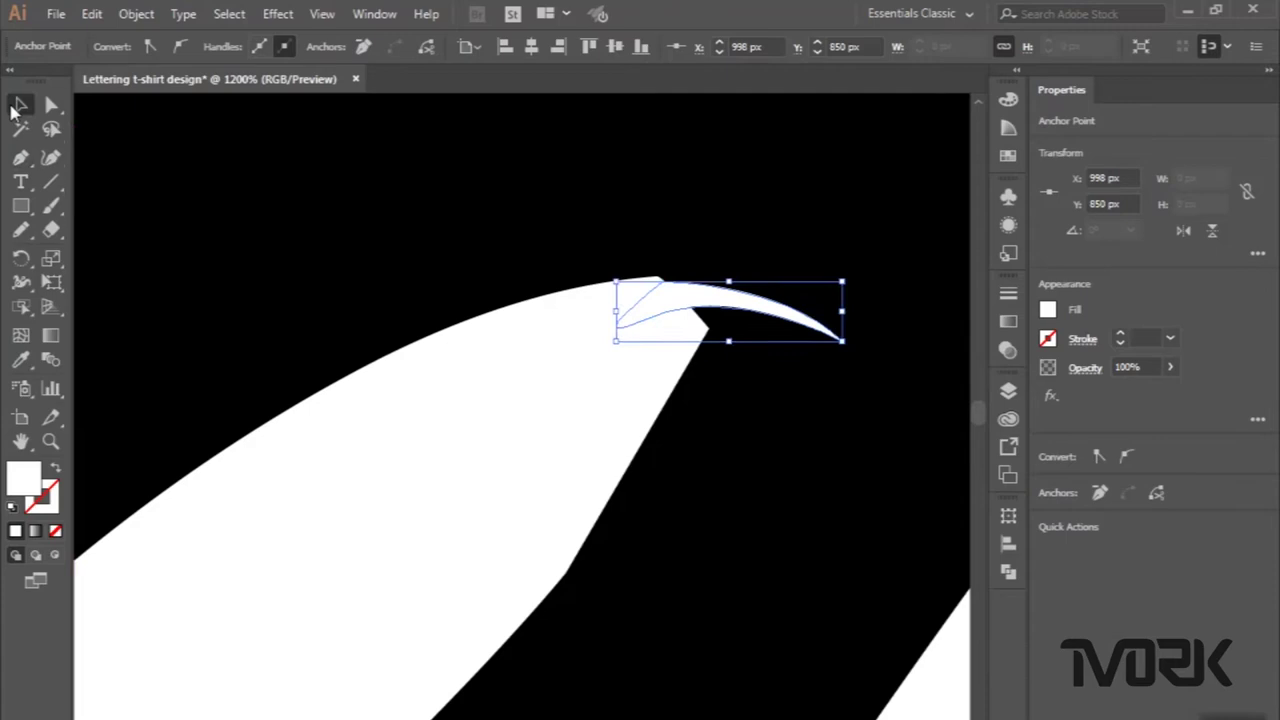
scroll(513, 403, down, 1)
scroll(513, 403, down, 3)
click(458, 212)
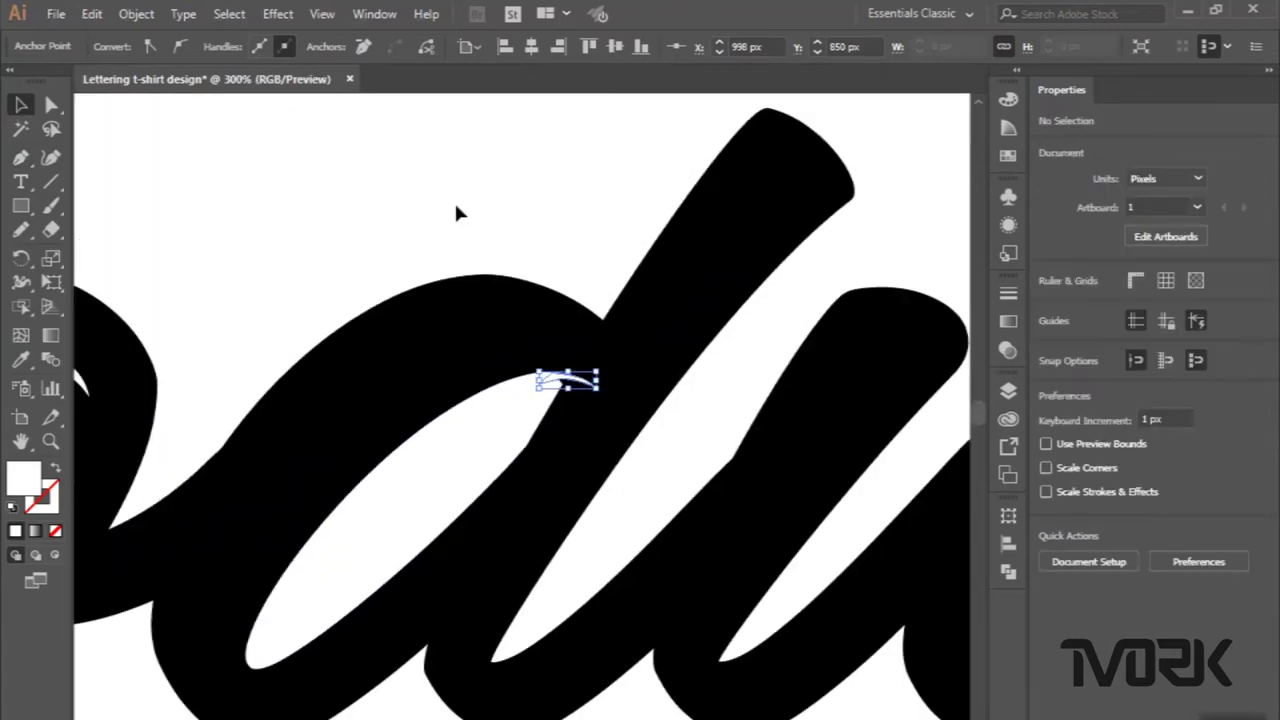
scroll(458, 212, down, 2)
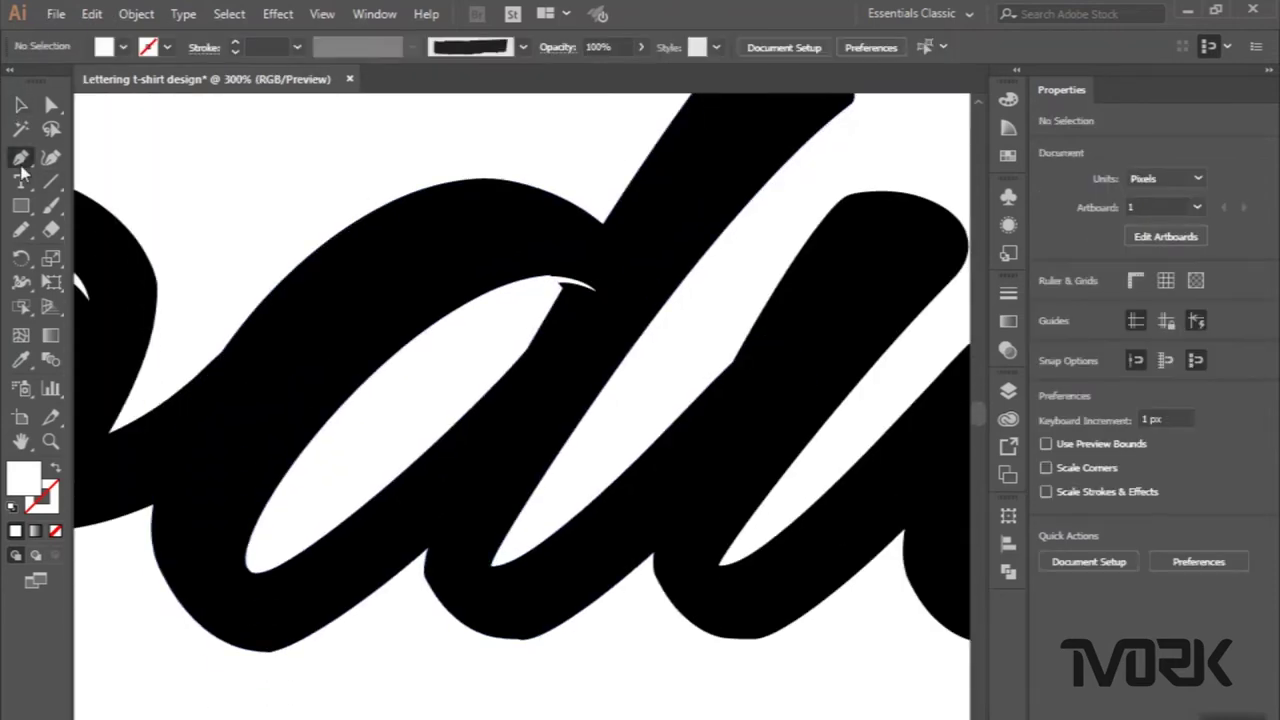
Zoom to the d counter's lower tip and start a sliver curving to a sharp bottom point.
click(20, 160)
scroll(288, 357, down, 1)
scroll(288, 357, down, 1)
scroll(280, 365, down, 1)
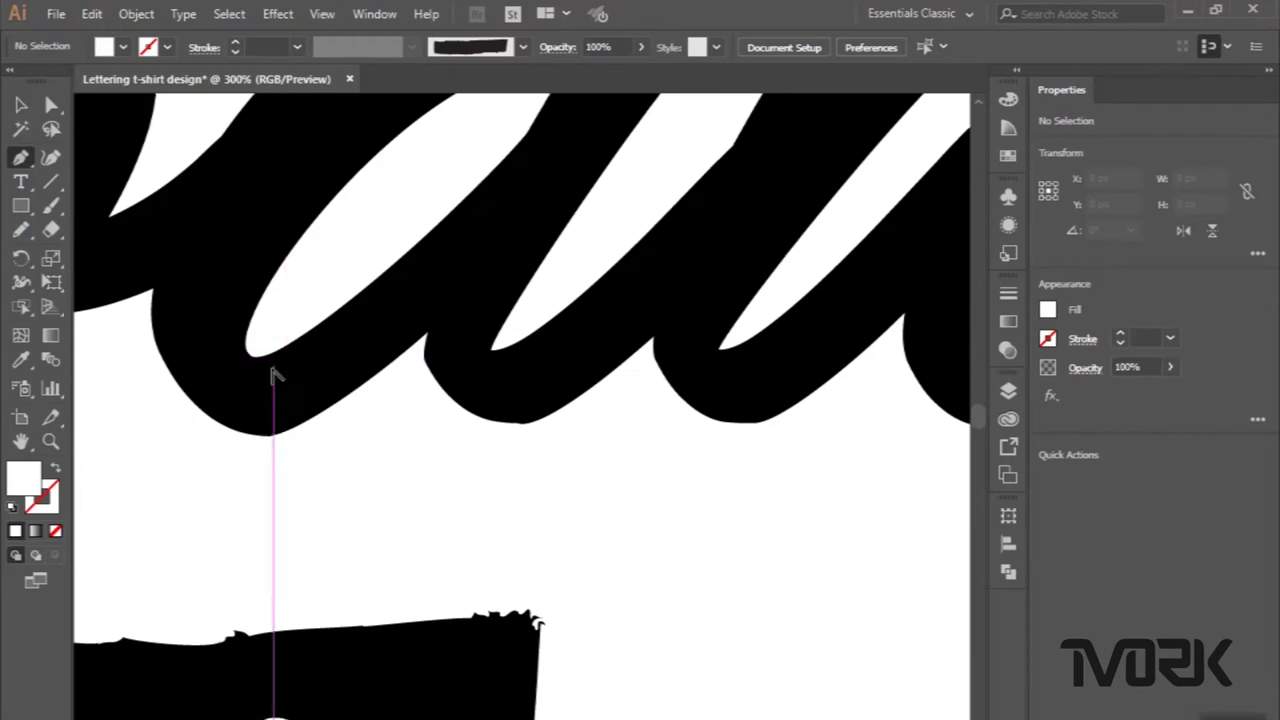
scroll(274, 376, up, 1)
scroll(274, 376, up, 1)
scroll(275, 378, up, 1)
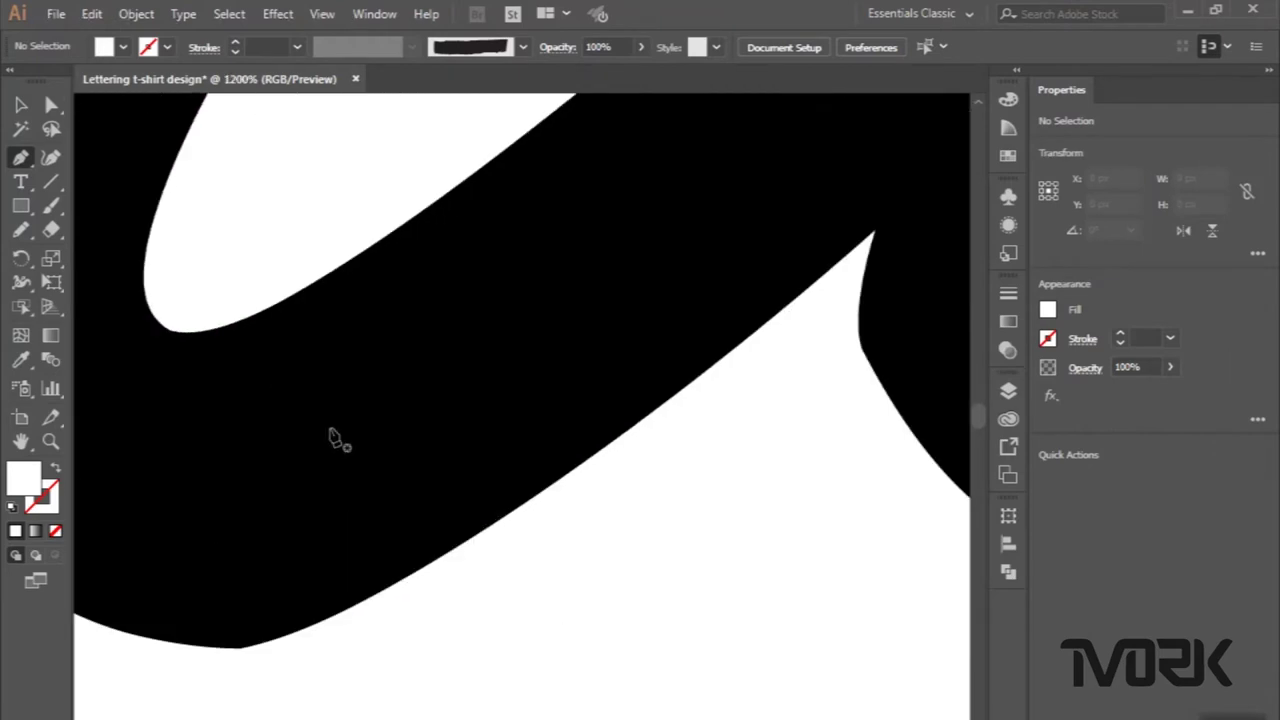
scroll(333, 437, left, 2)
scroll(333, 437, left, 2)
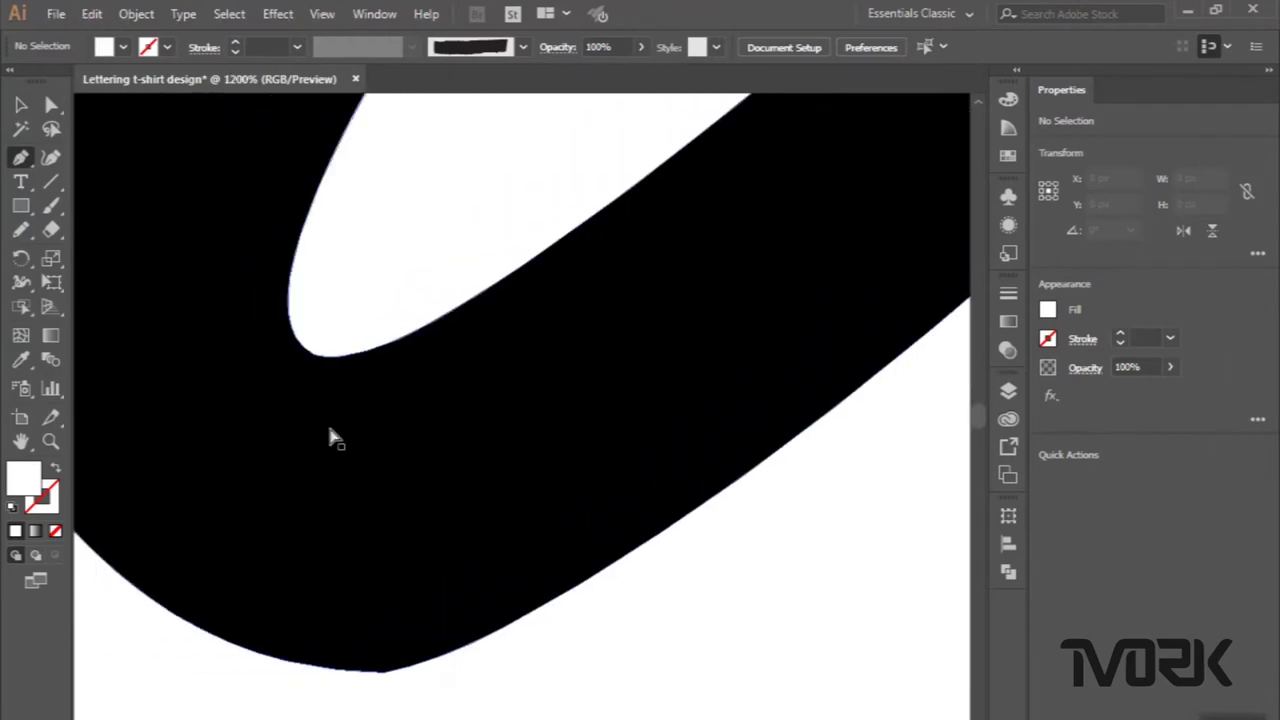
click(287, 287)
drag(333, 477, 394, 549)
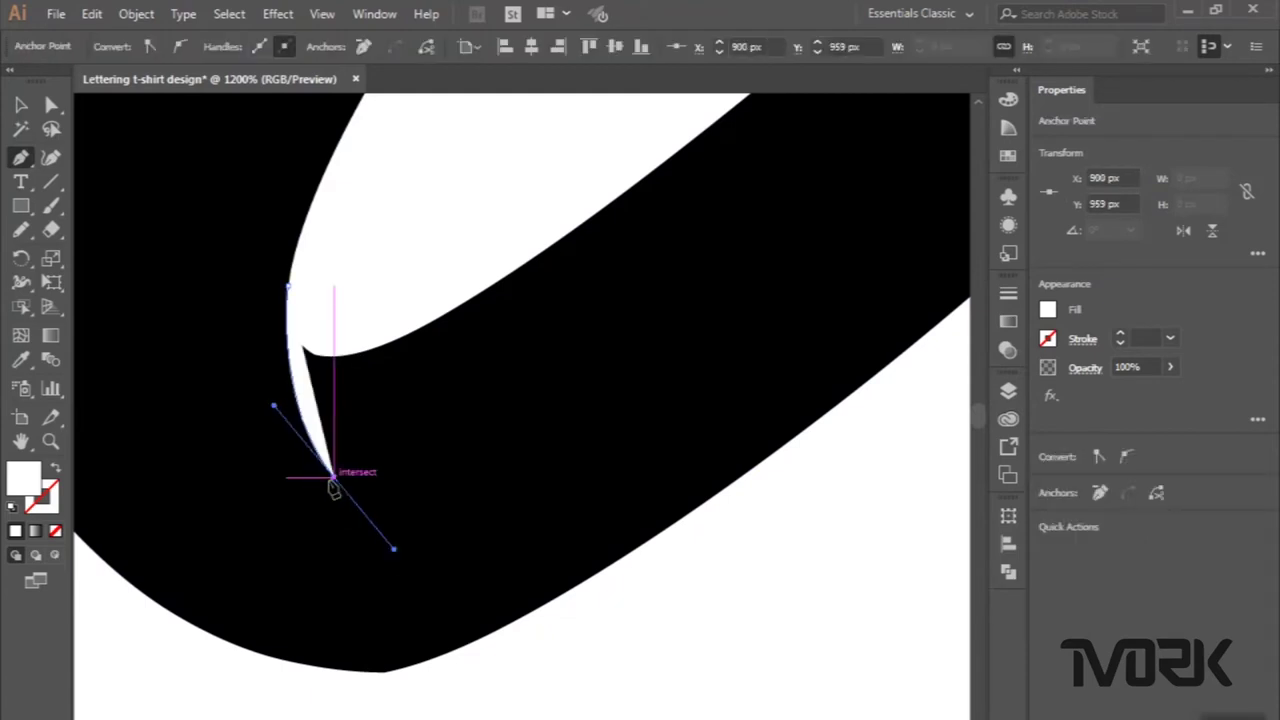
click(333, 477)
Shape the sliver's inner and top curves and close it at the bottom point.
drag(310, 321, 335, 283)
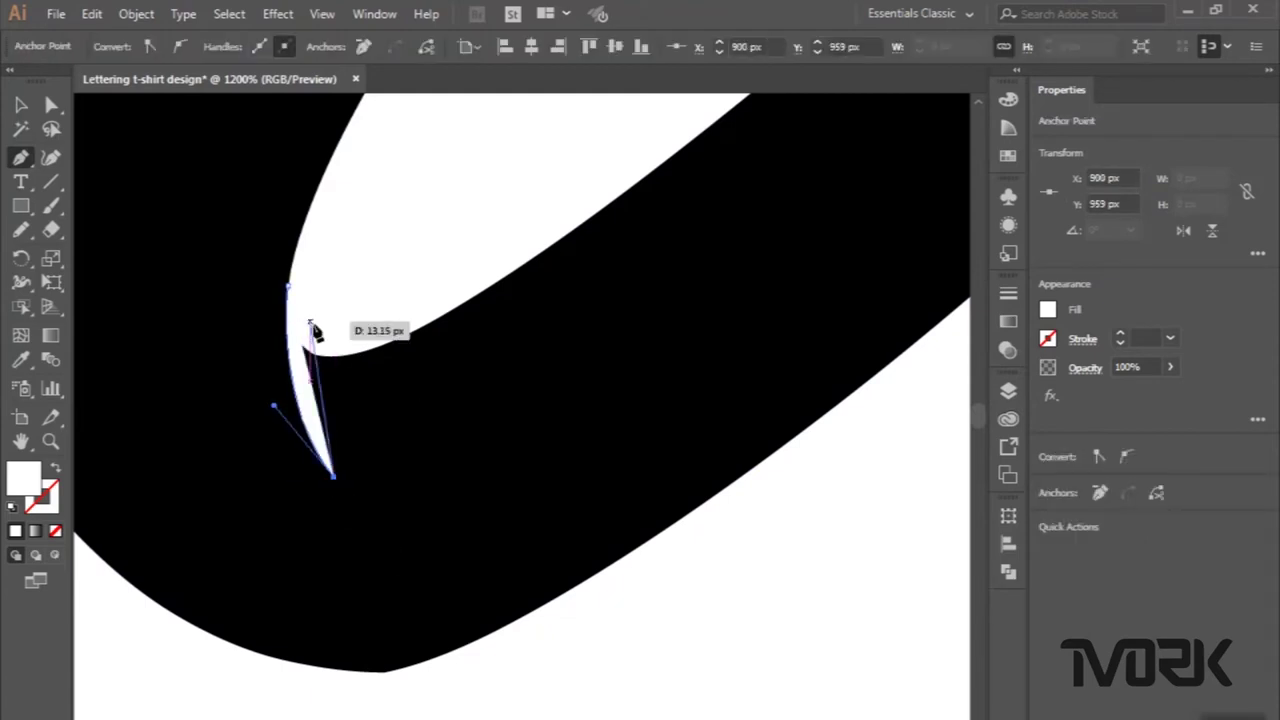
drag(333, 477, 333, 332)
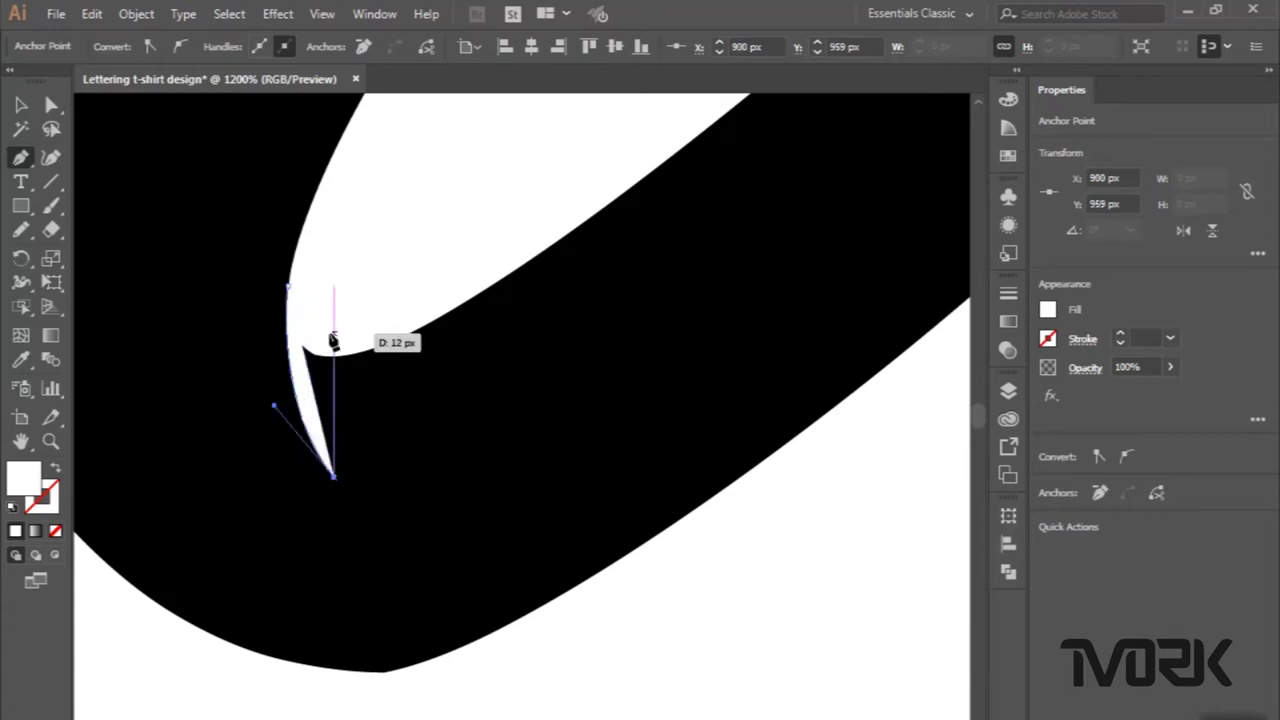
drag(360, 288, 298, 297)
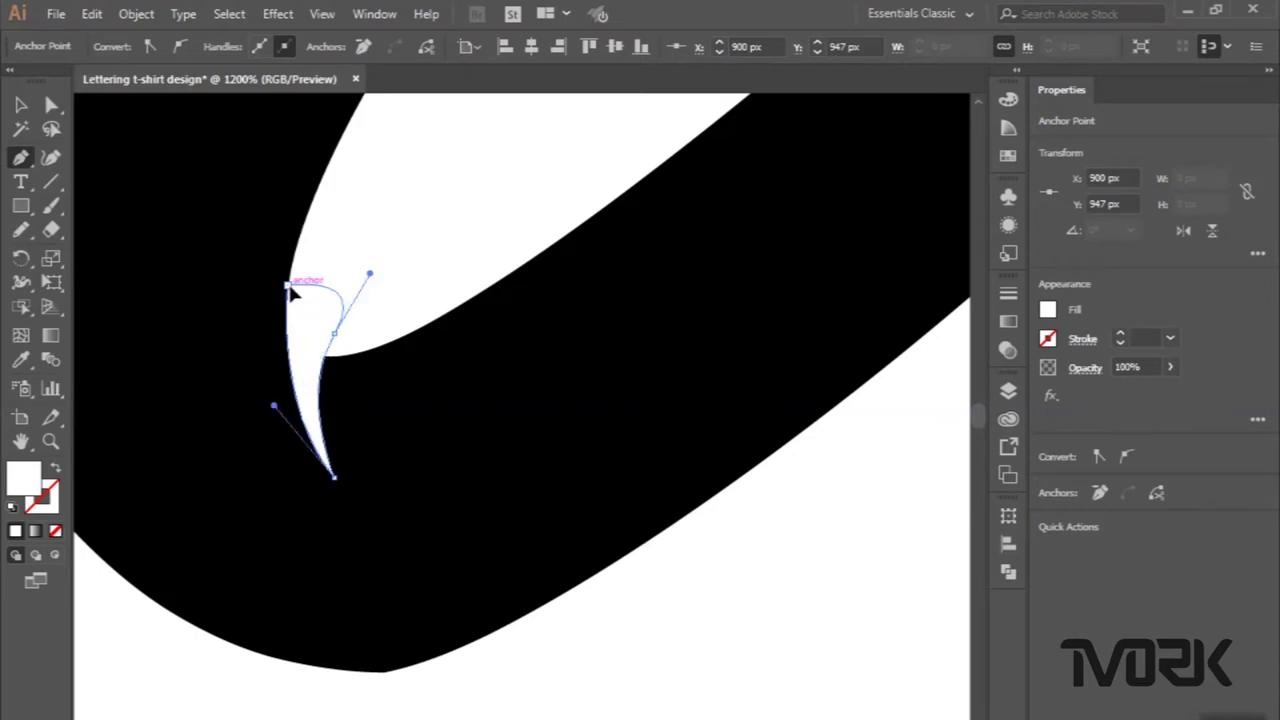
scroll(300, 286, down, 2)
scroll(300, 286, down, 2)
click(22, 105)
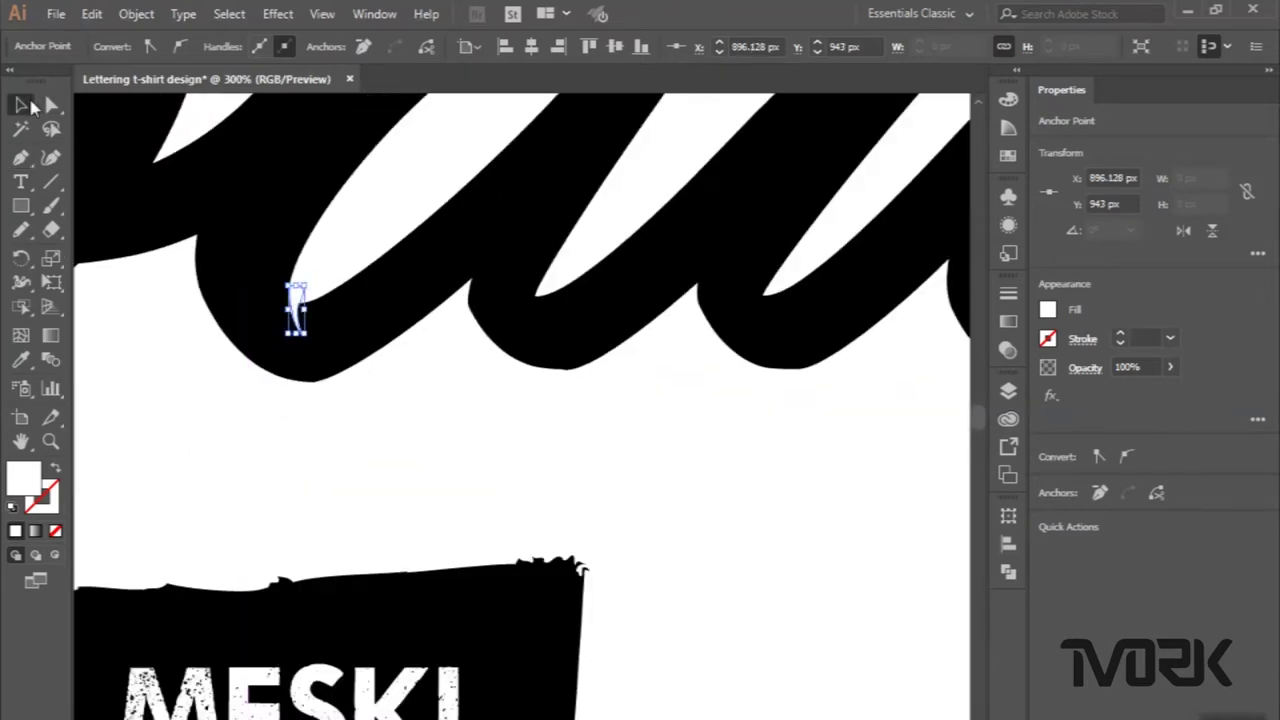
scroll(310, 386, down, 2)
scroll(500, 390, up, 1)
scroll(505, 400, right, 1)
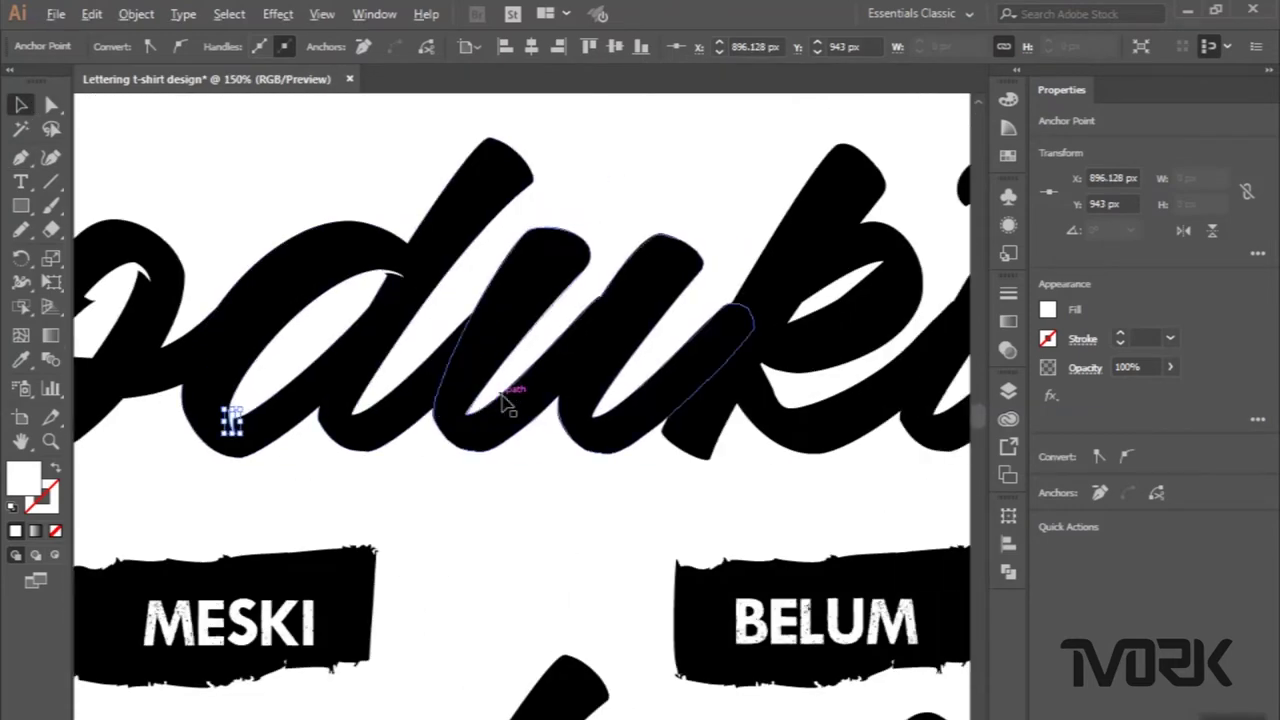
Undo the last sliver change on the u and zoom to its stroke junction.
scroll(507, 403, up, 2)
key(ctrl+z)
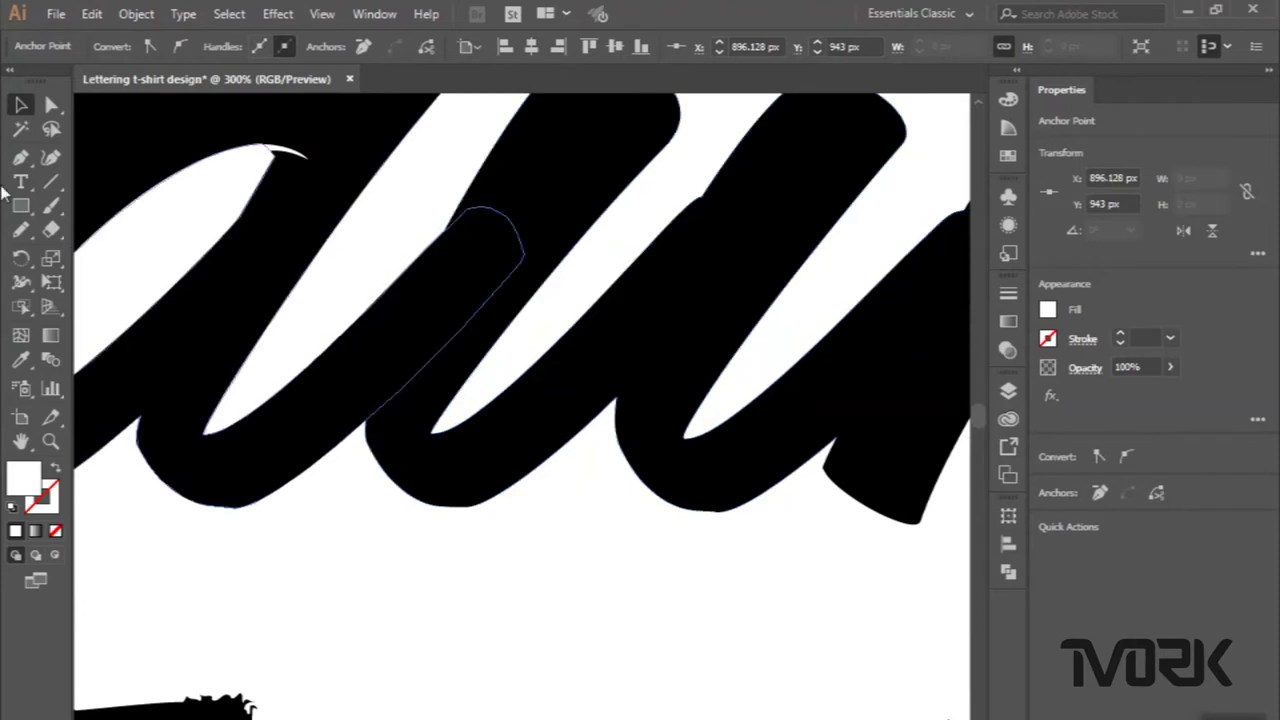
click(20, 160)
scroll(291, 271, right, 2)
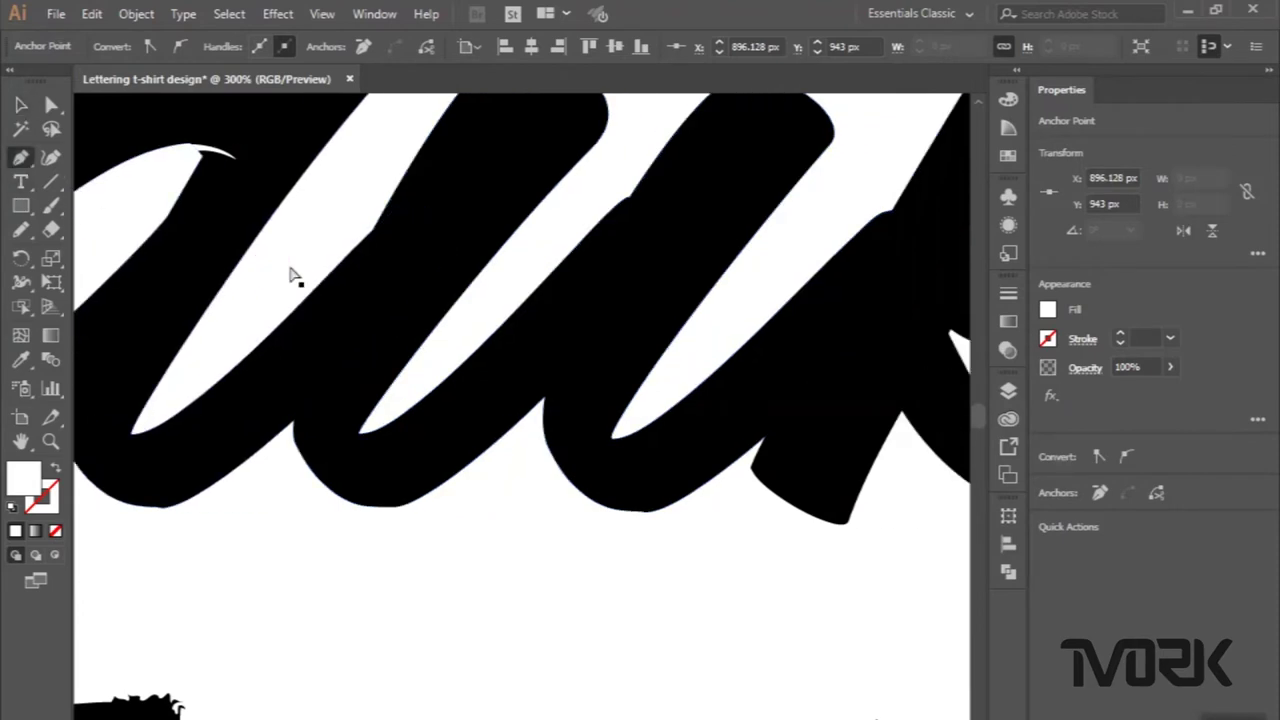
scroll(291, 271, right, 2)
scroll(620, 176, up, 1)
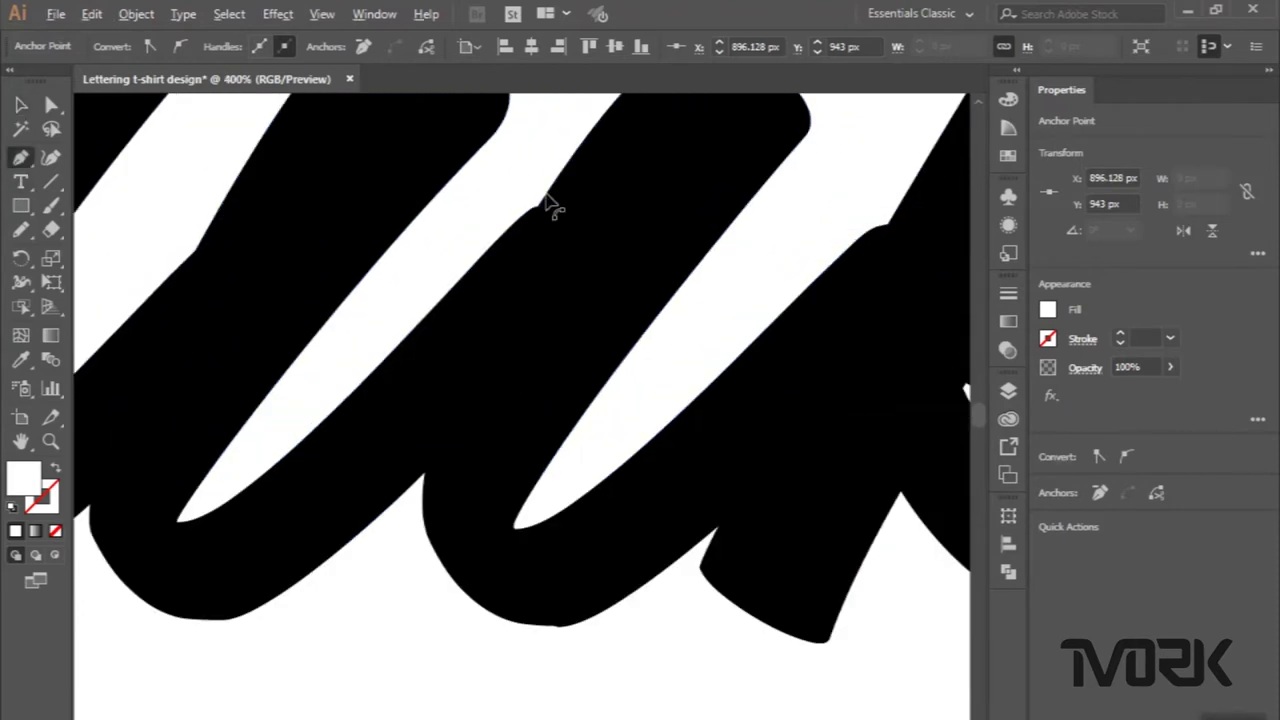
scroll(547, 200, up, 1)
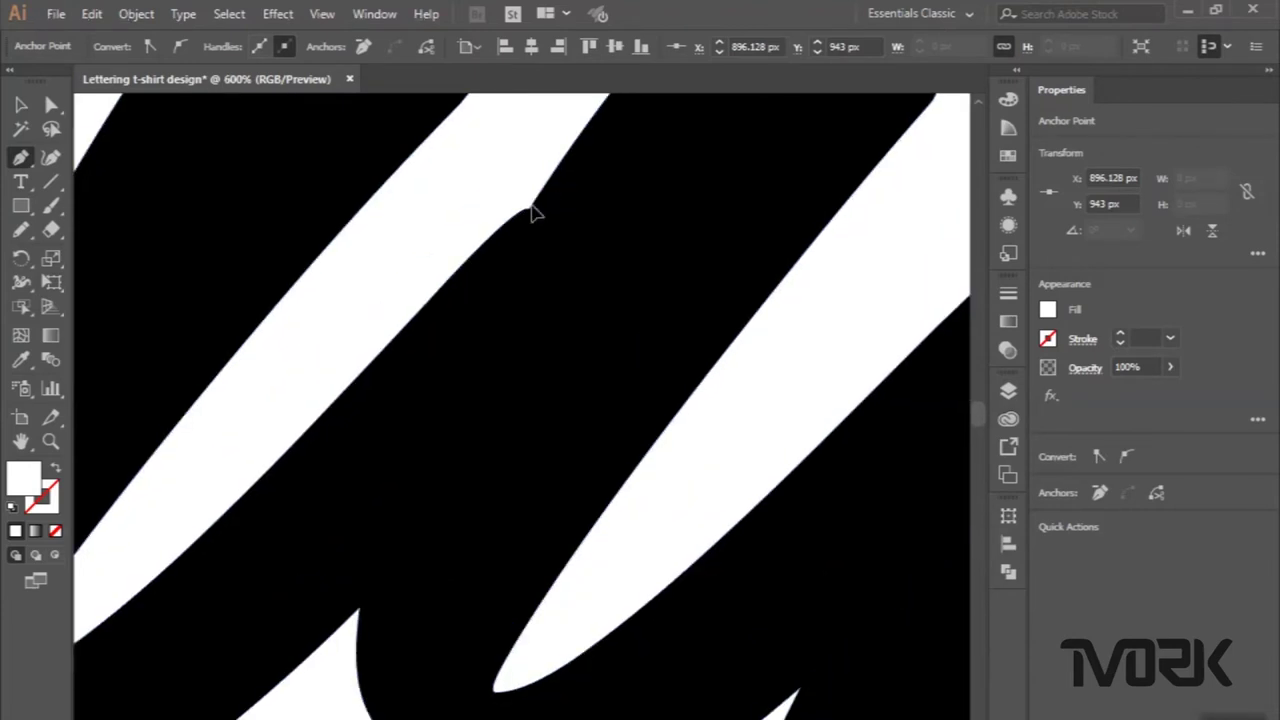
Start a new sliver at the u's stroke junction with a curved second point.
click(529, 211)
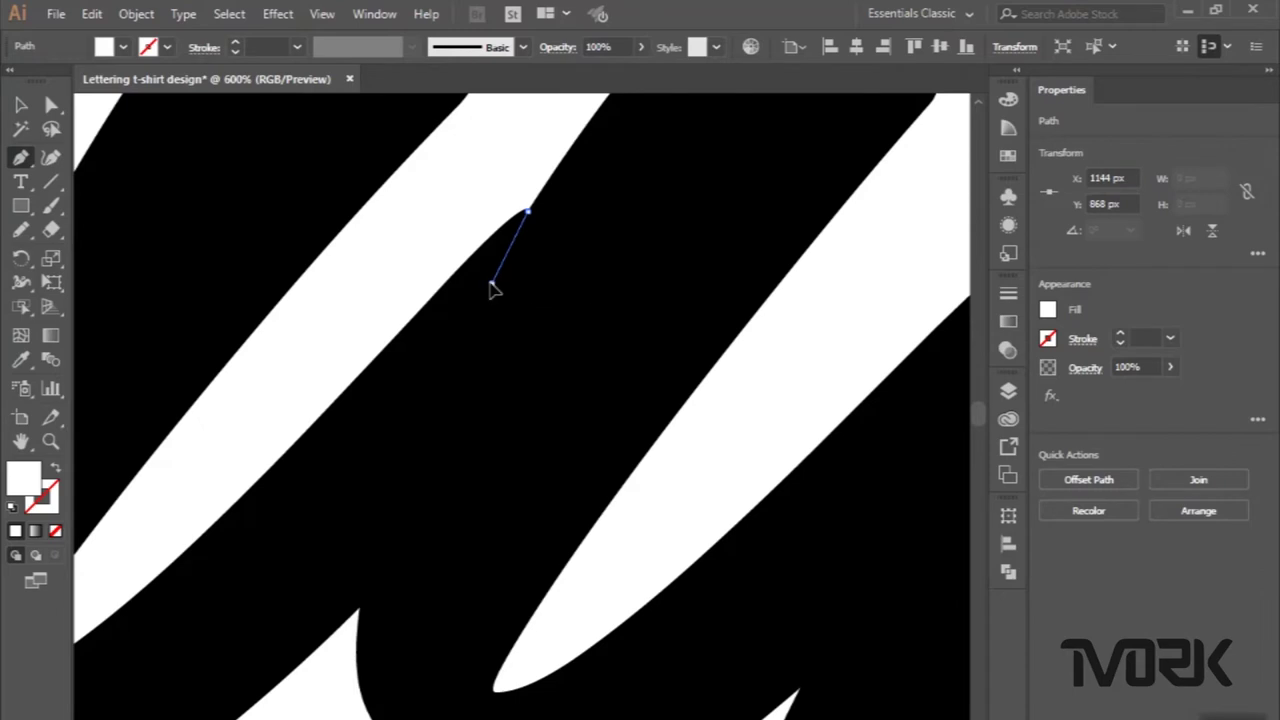
drag(491, 283, 522, 172)
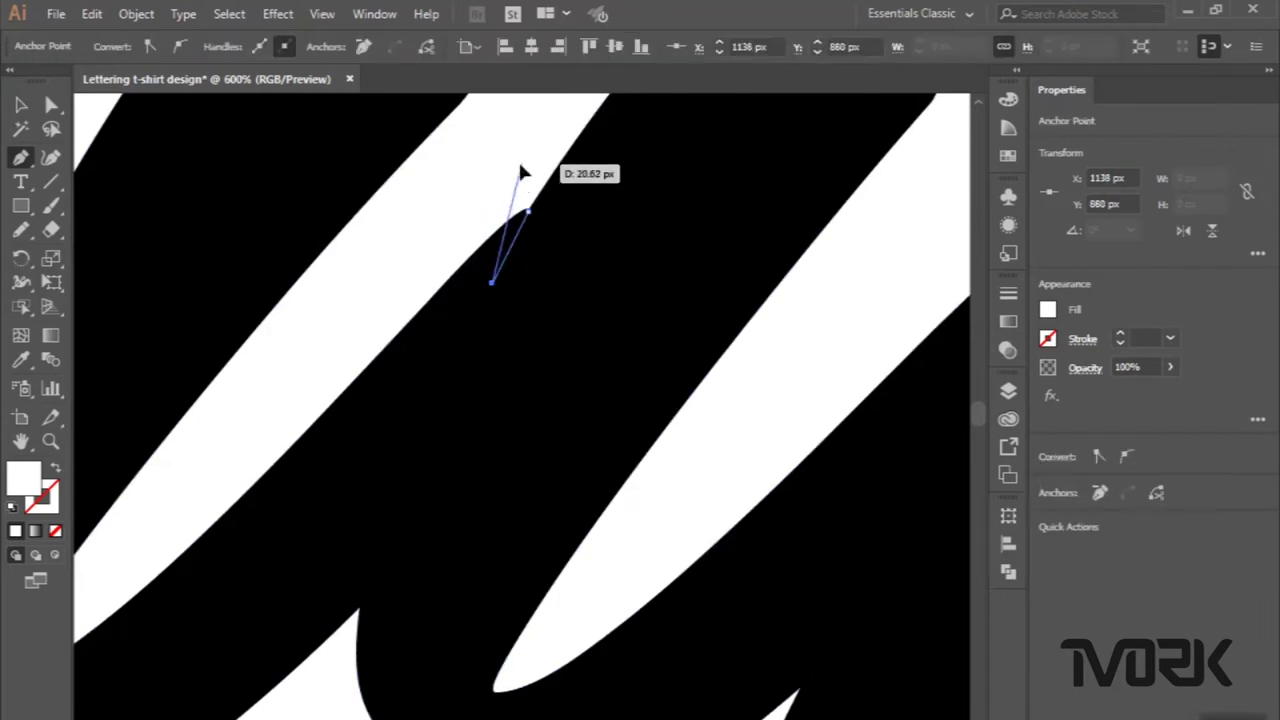
drag(521, 172, 521, 165)
scroll(520, 205, down, 1)
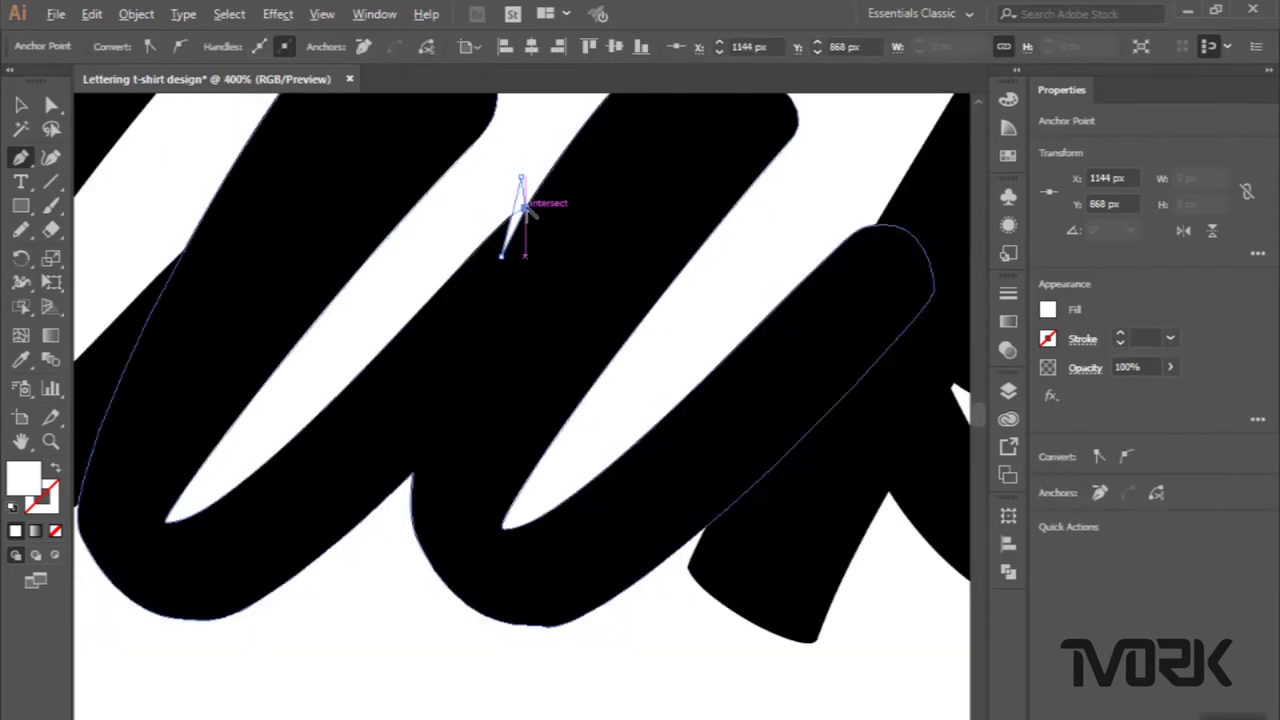
scroll(522, 205, down, 4)
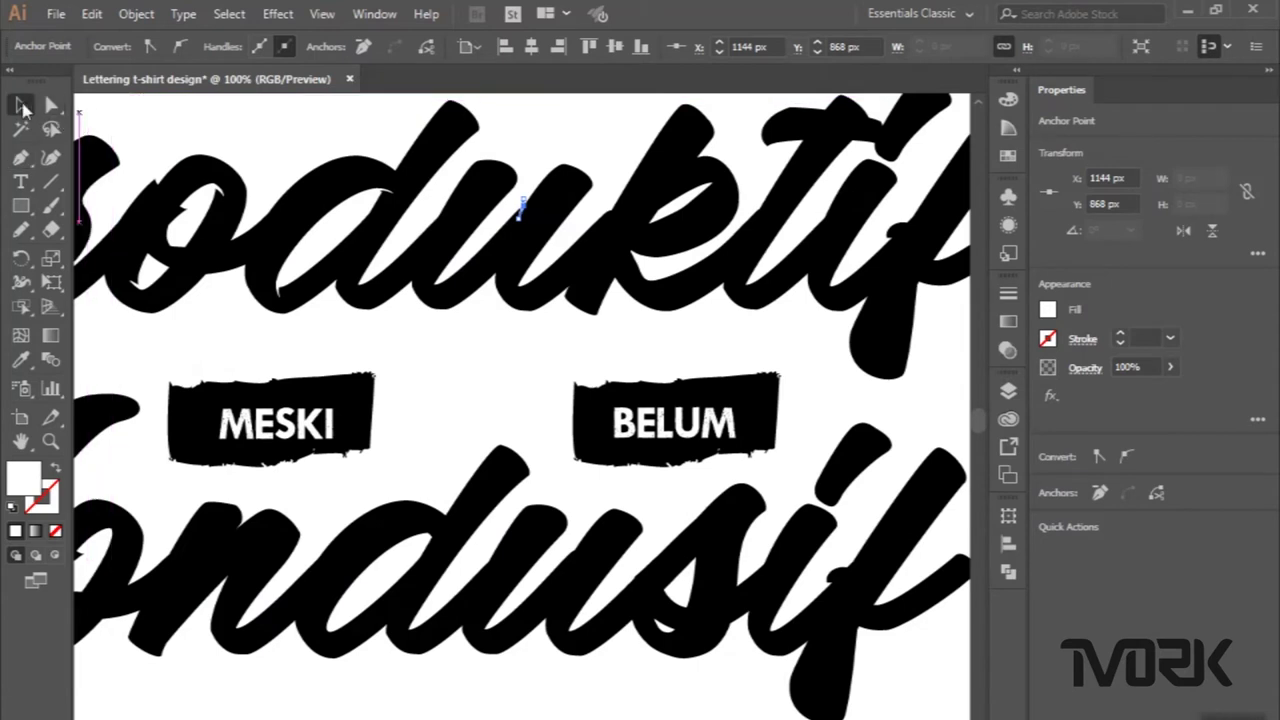
click(22, 159)
Draw a closed three-point white triangle at the top of the k's loop in Produktif.
scroll(285, 180, right, 1)
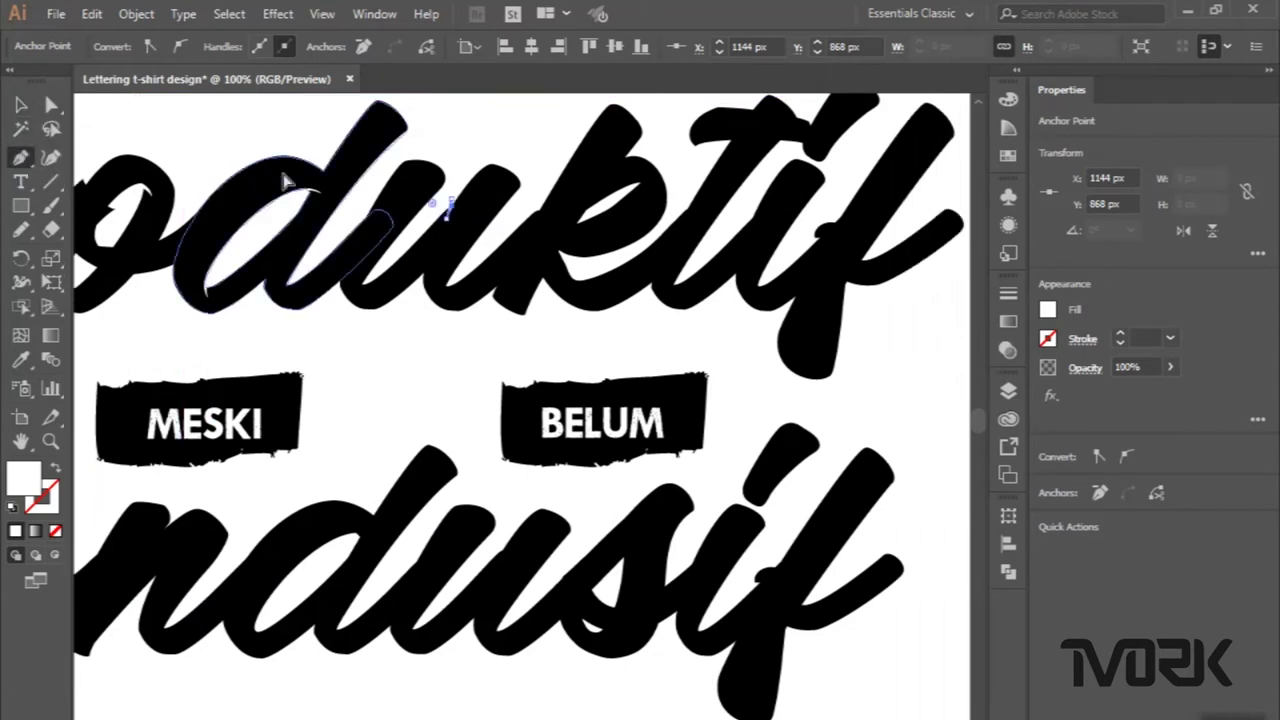
scroll(285, 180, right, 1)
scroll(285, 180, right, 1)
scroll(285, 180, right, 1)
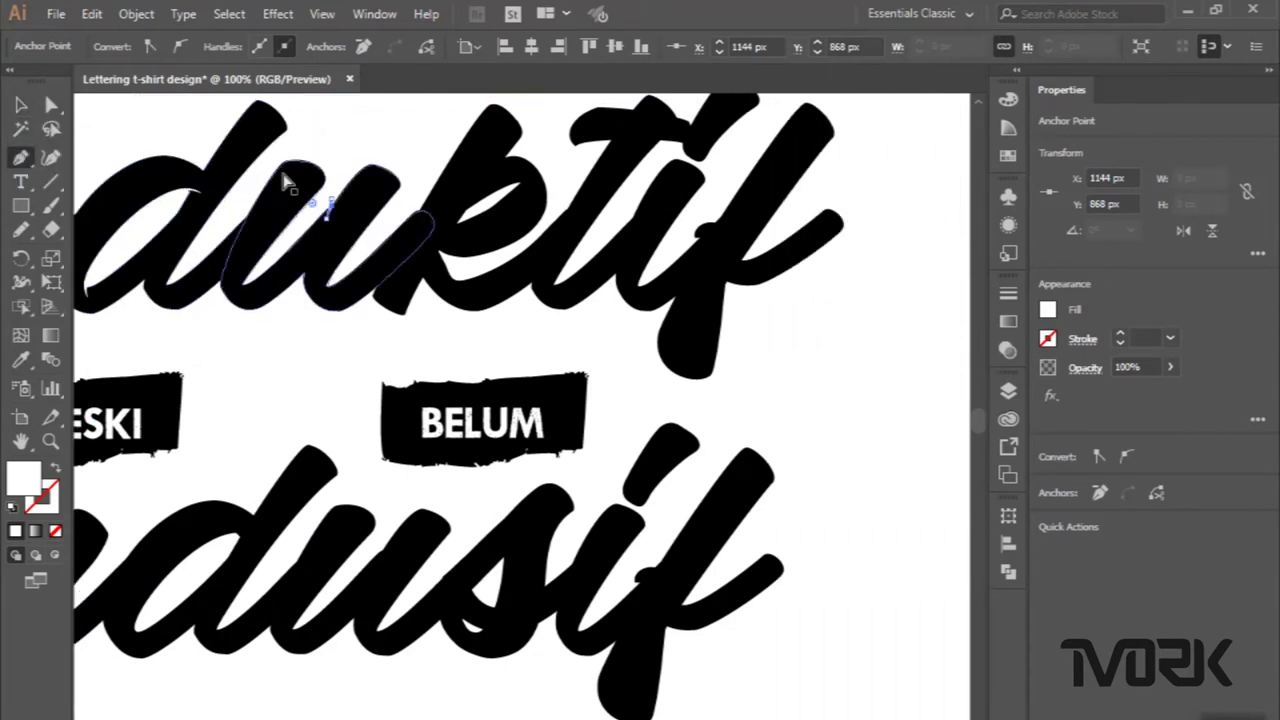
scroll(285, 180, right, 1)
scroll(285, 180, right, 1)
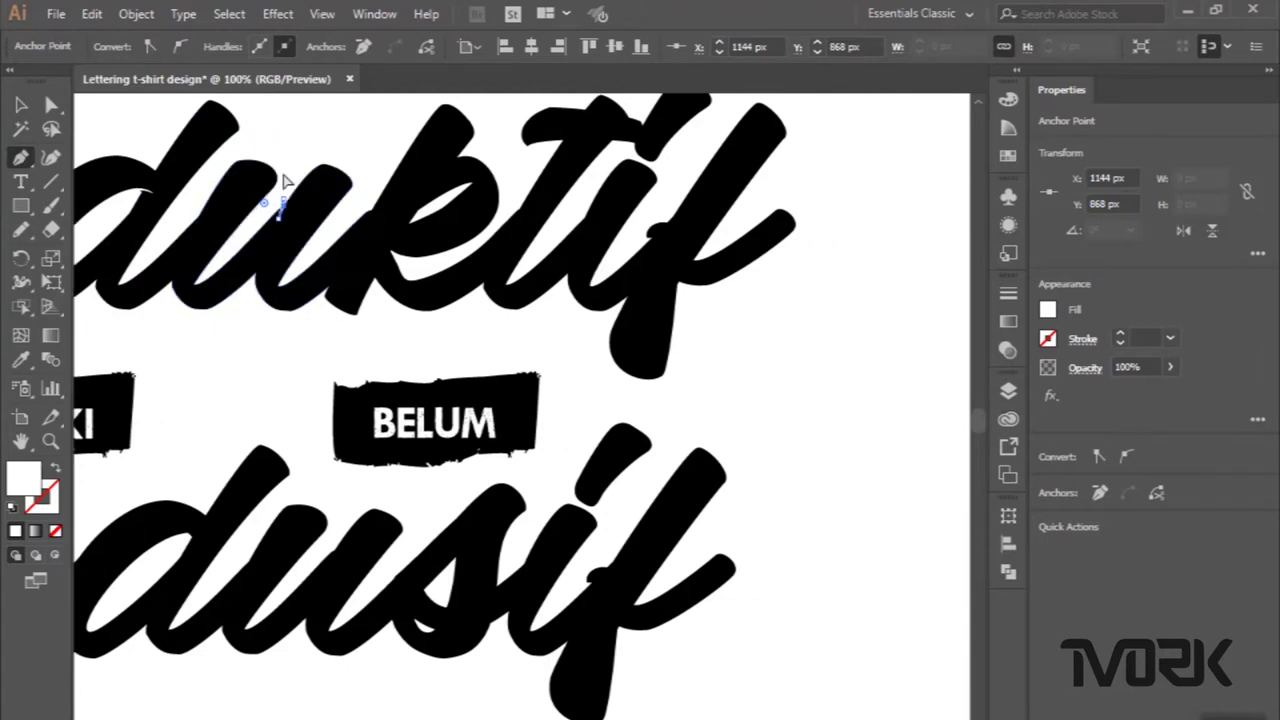
scroll(285, 180, right, 1)
scroll(285, 180, right, 1)
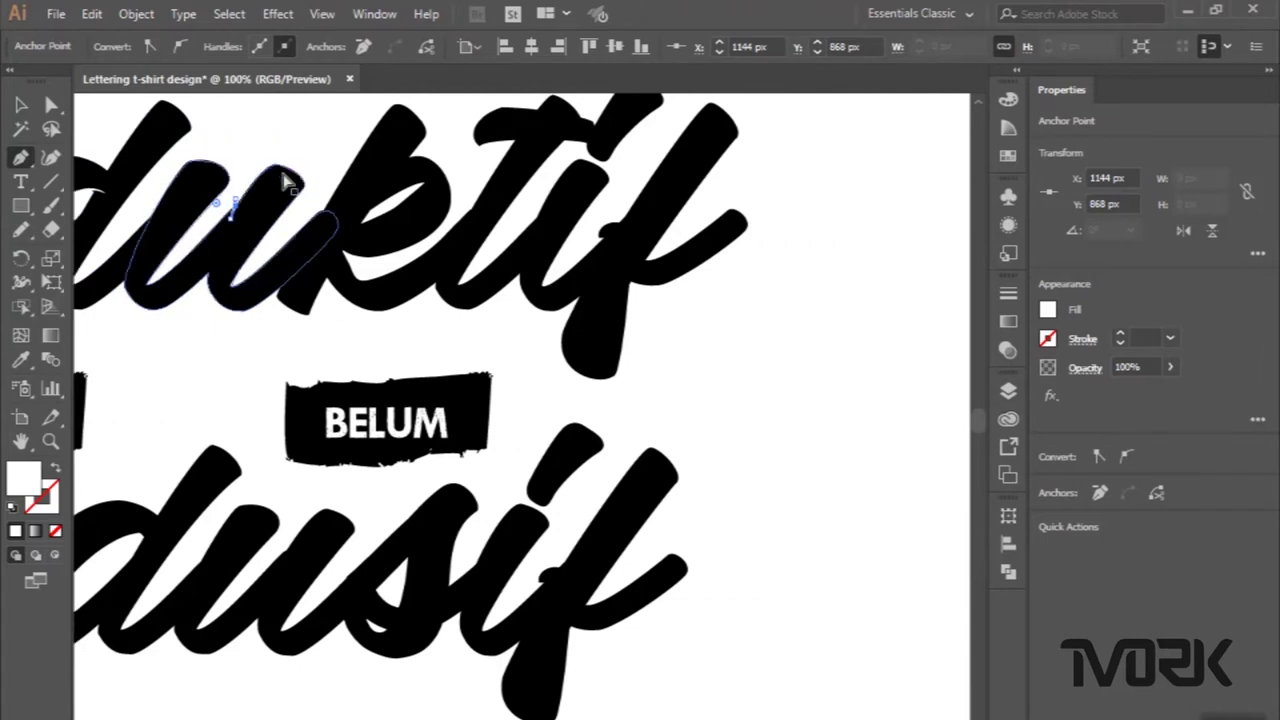
scroll(300, 205, up, 2)
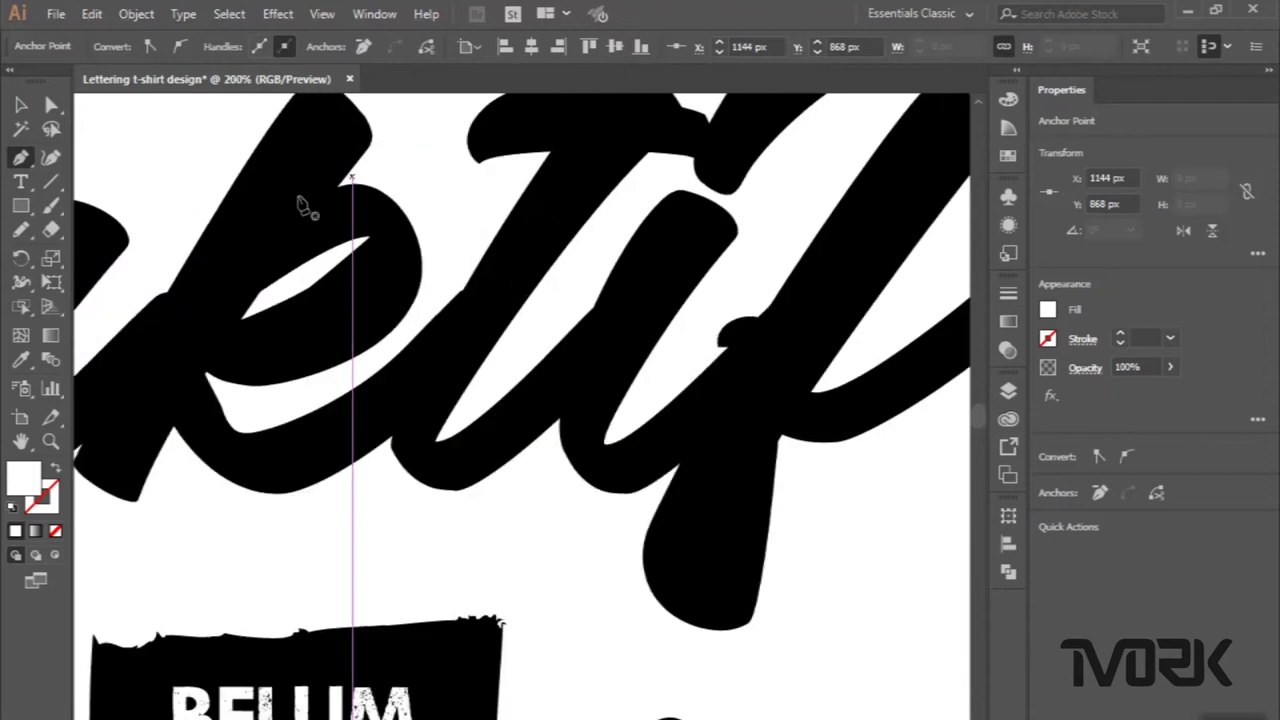
scroll(300, 205, up, 2)
scroll(378, 172, up, 1)
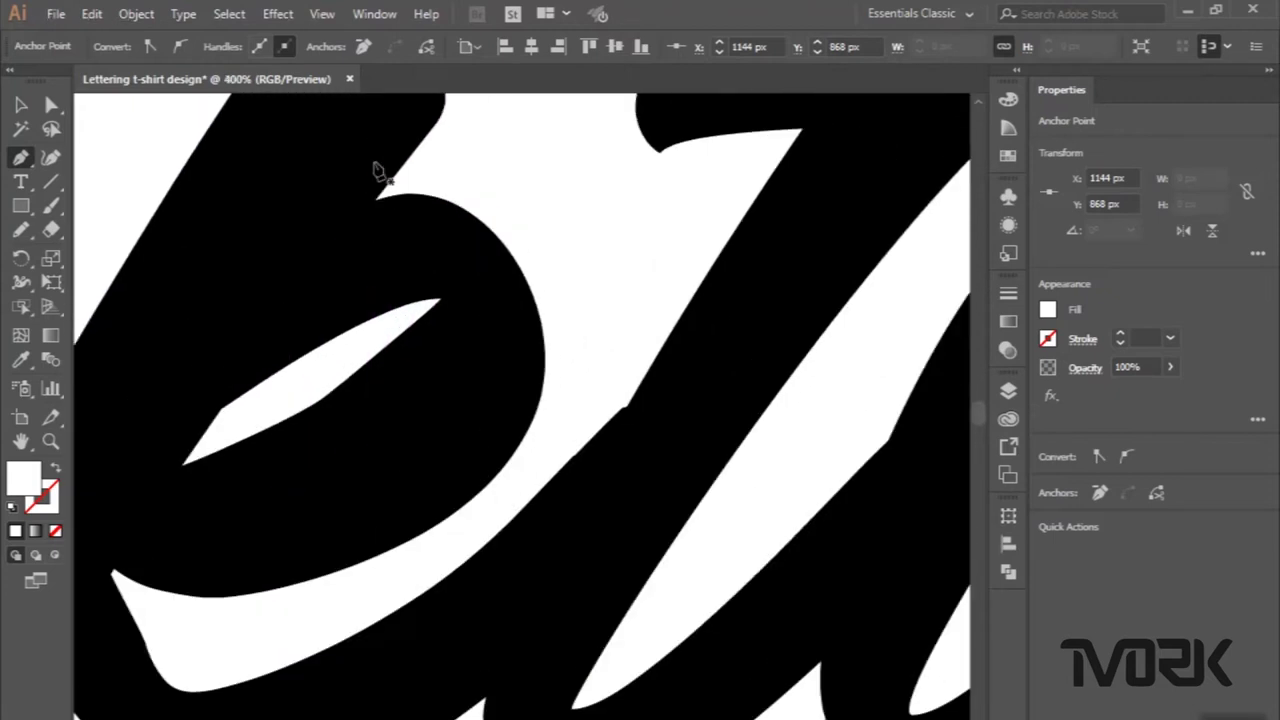
scroll(386, 195, up, 1)
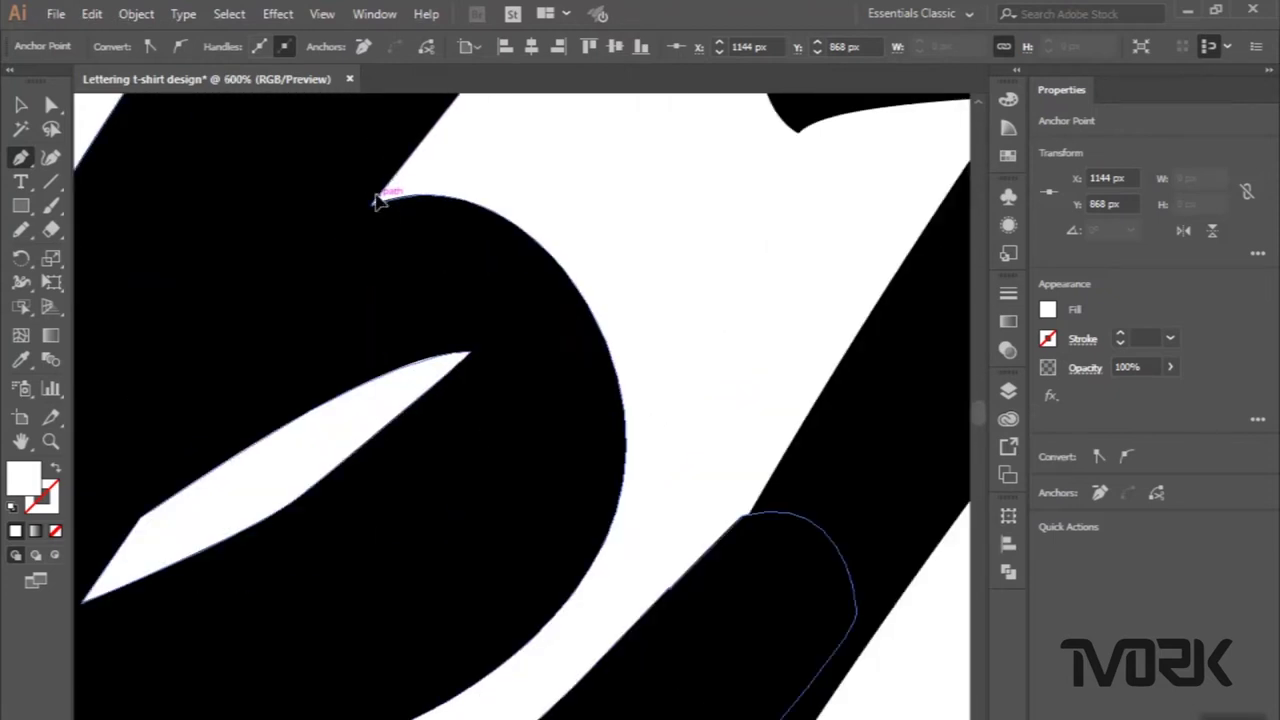
click(377, 197)
click(321, 261)
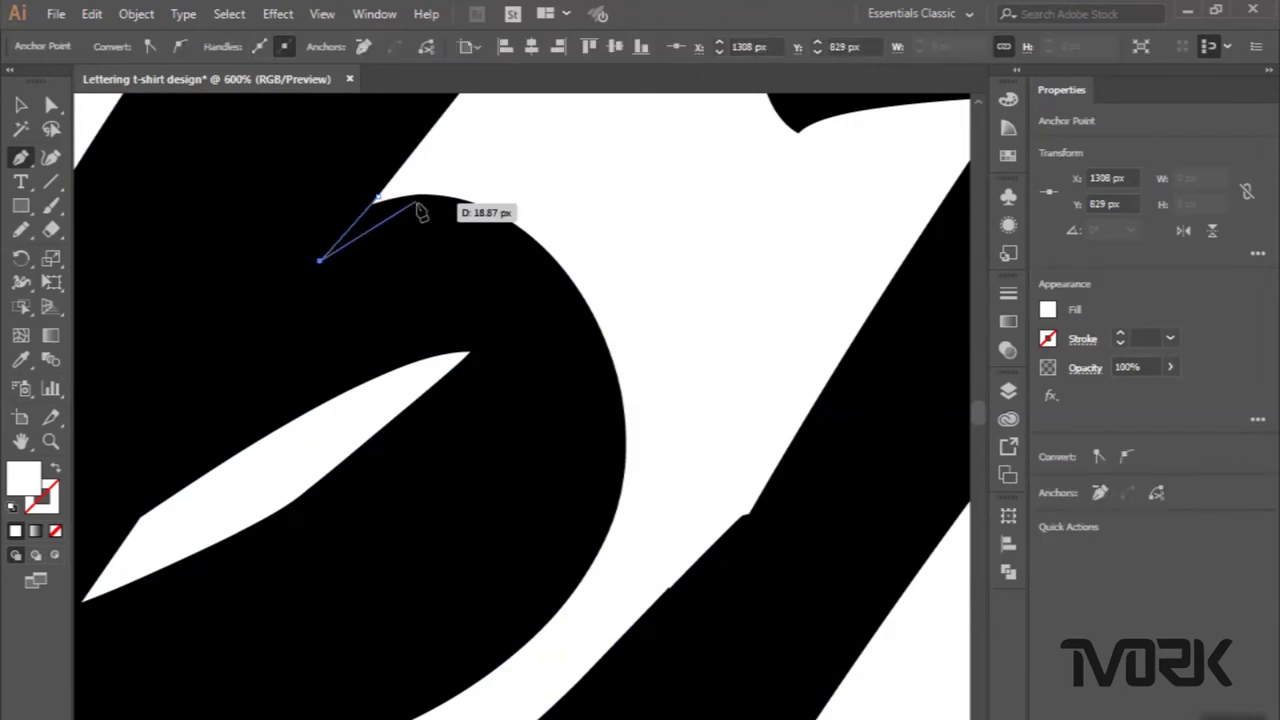
click(433, 185)
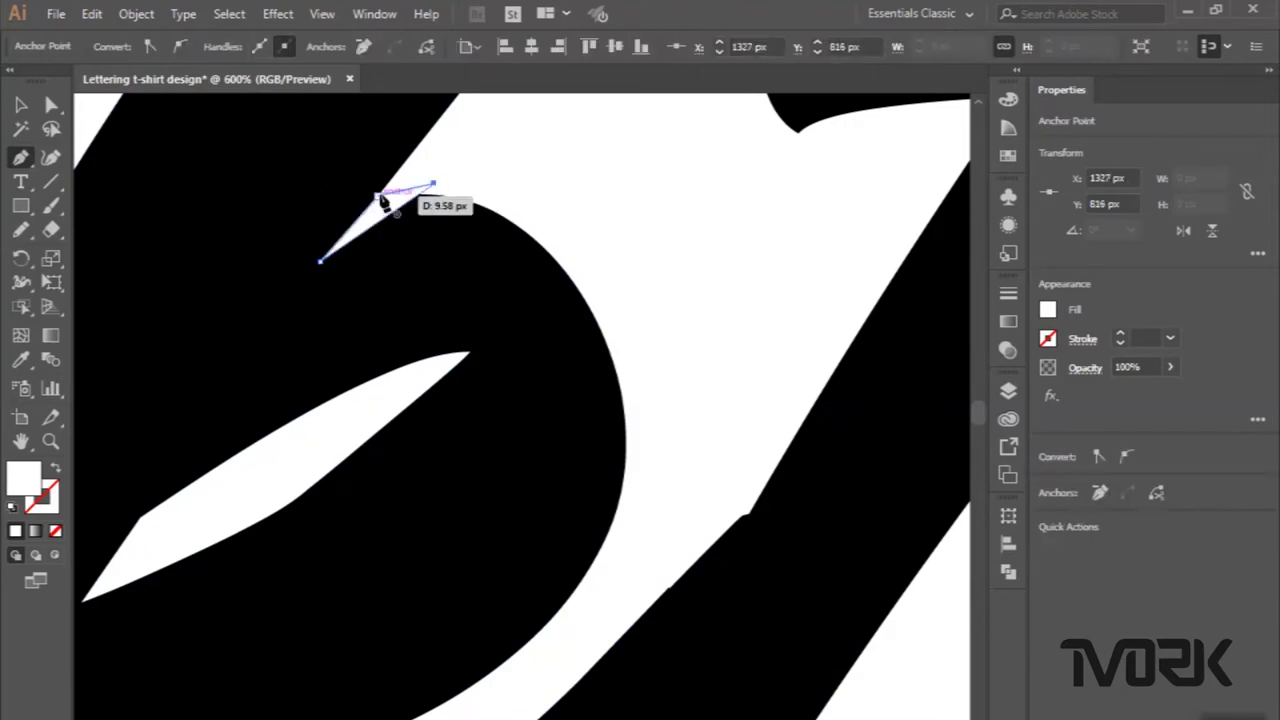
click(377, 197)
scroll(377, 199, down, 2)
scroll(377, 199, down, 2)
click(22, 106)
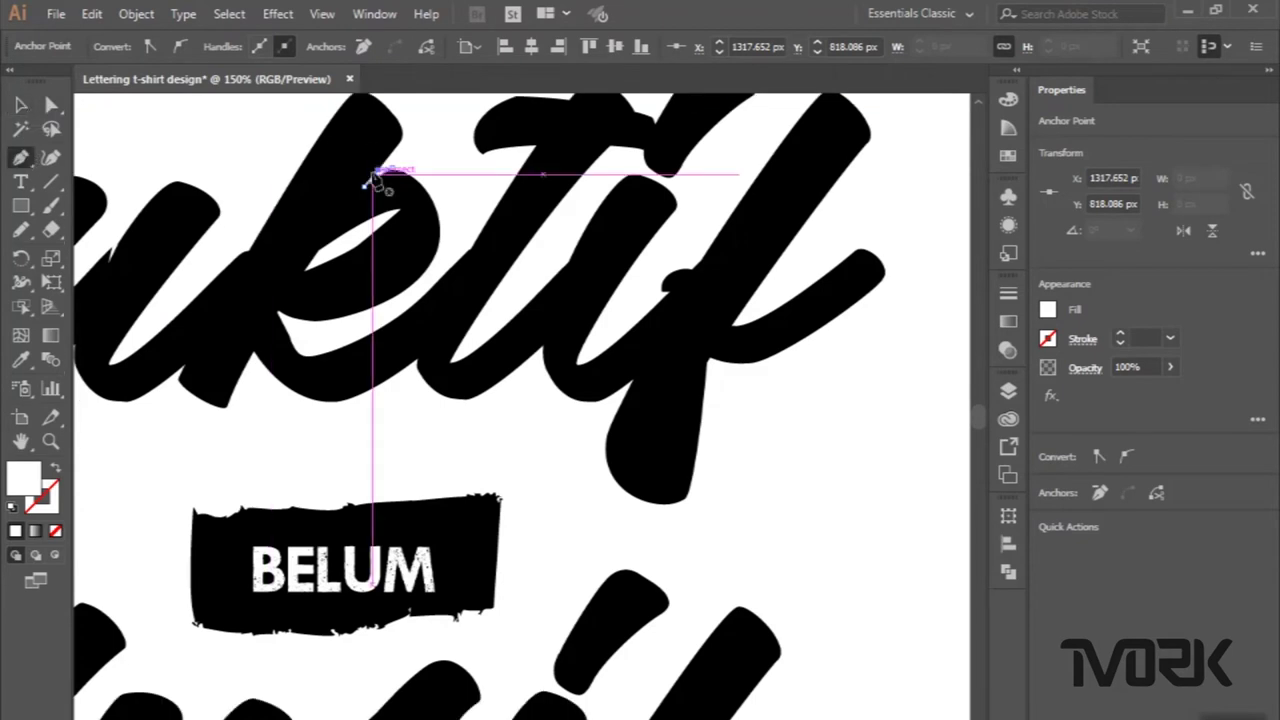
Draw a closed curved white sliver under the t crossbar, reaching into its stem.
scroll(623, 150, up, 1)
scroll(560, 203, up, 1)
scroll(560, 203, up, 1)
scroll(560, 203, up, 1)
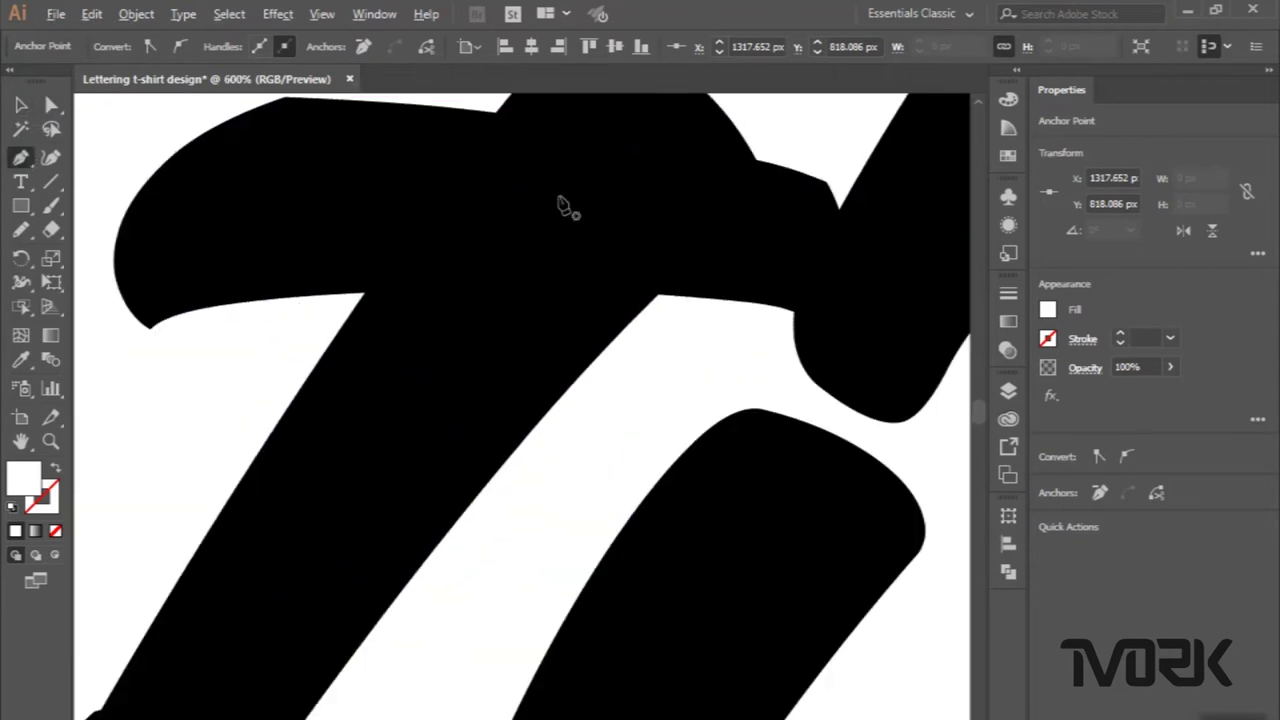
scroll(564, 205, up, 1)
scroll(564, 205, up, 2)
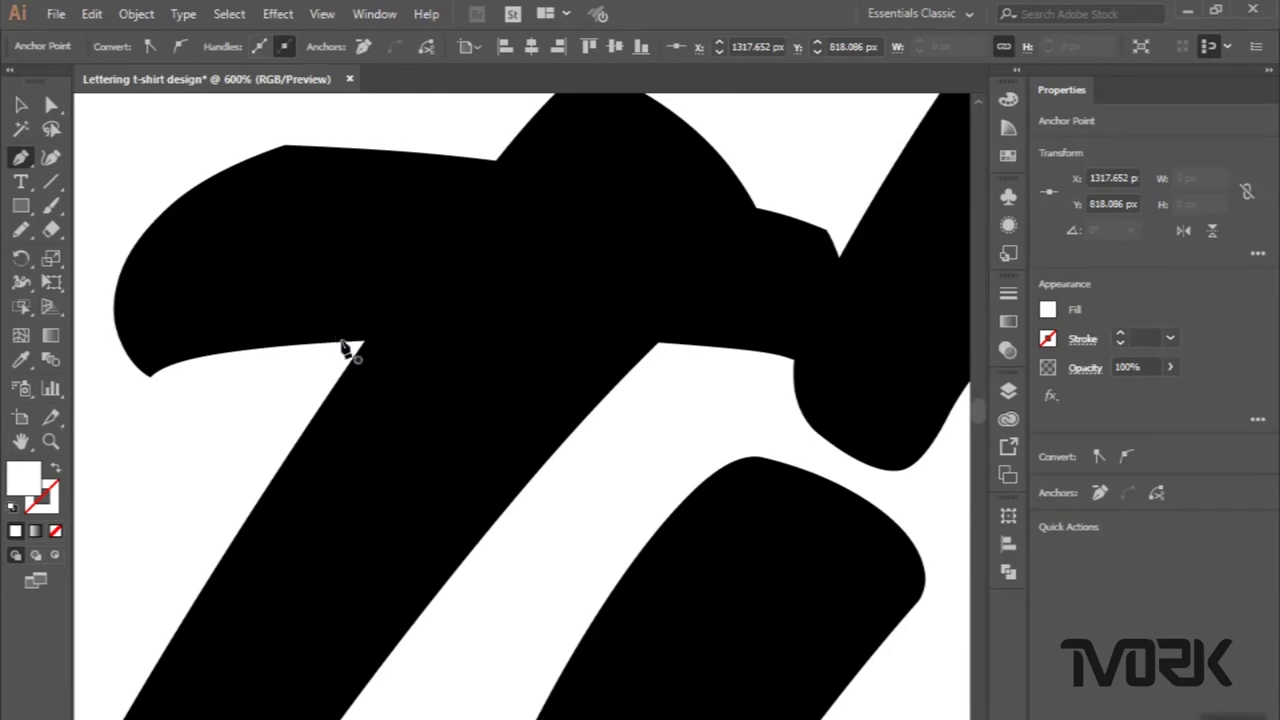
click(341, 342)
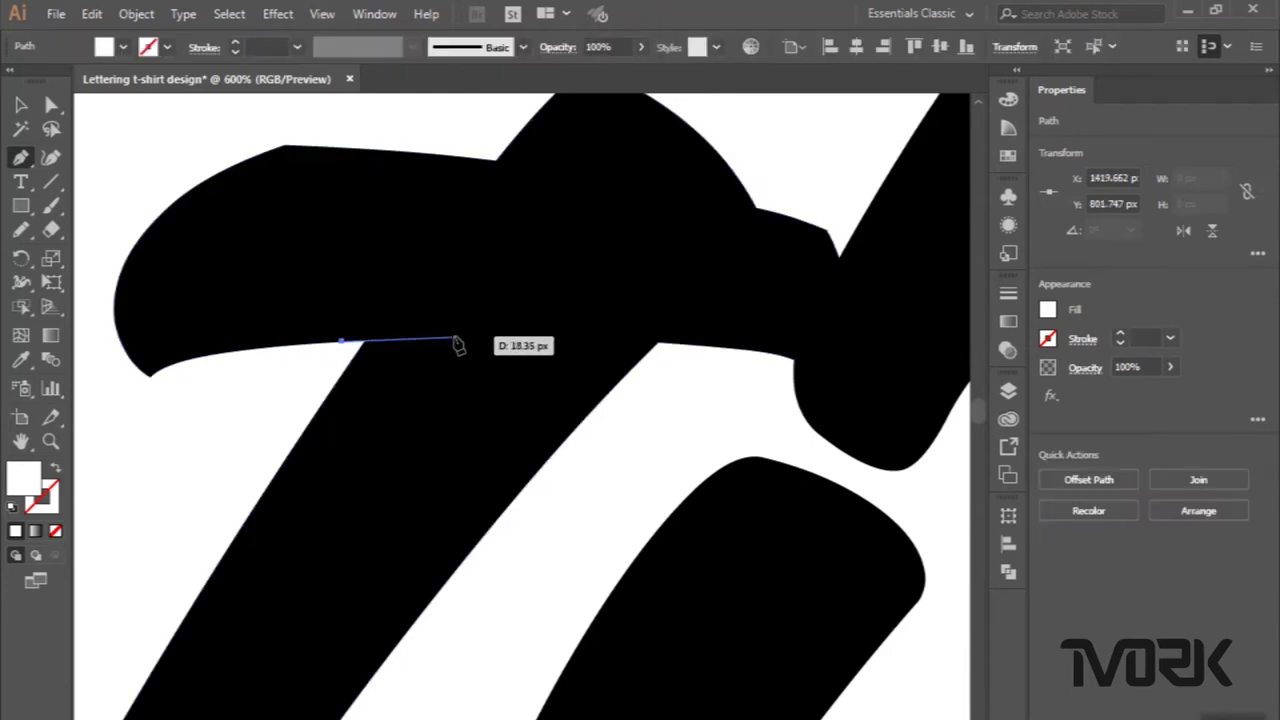
drag(453, 340, 312, 390)
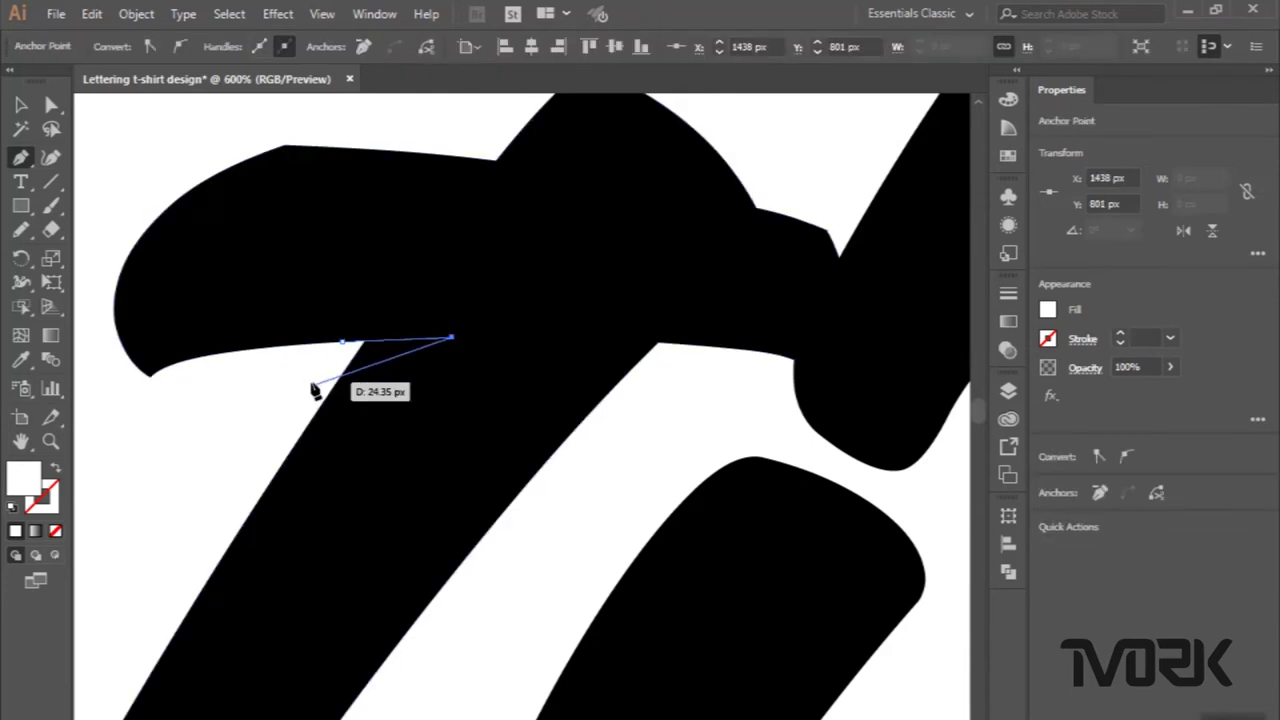
click(341, 342)
Draw another curved white sliver at the t's top join.
click(24, 116)
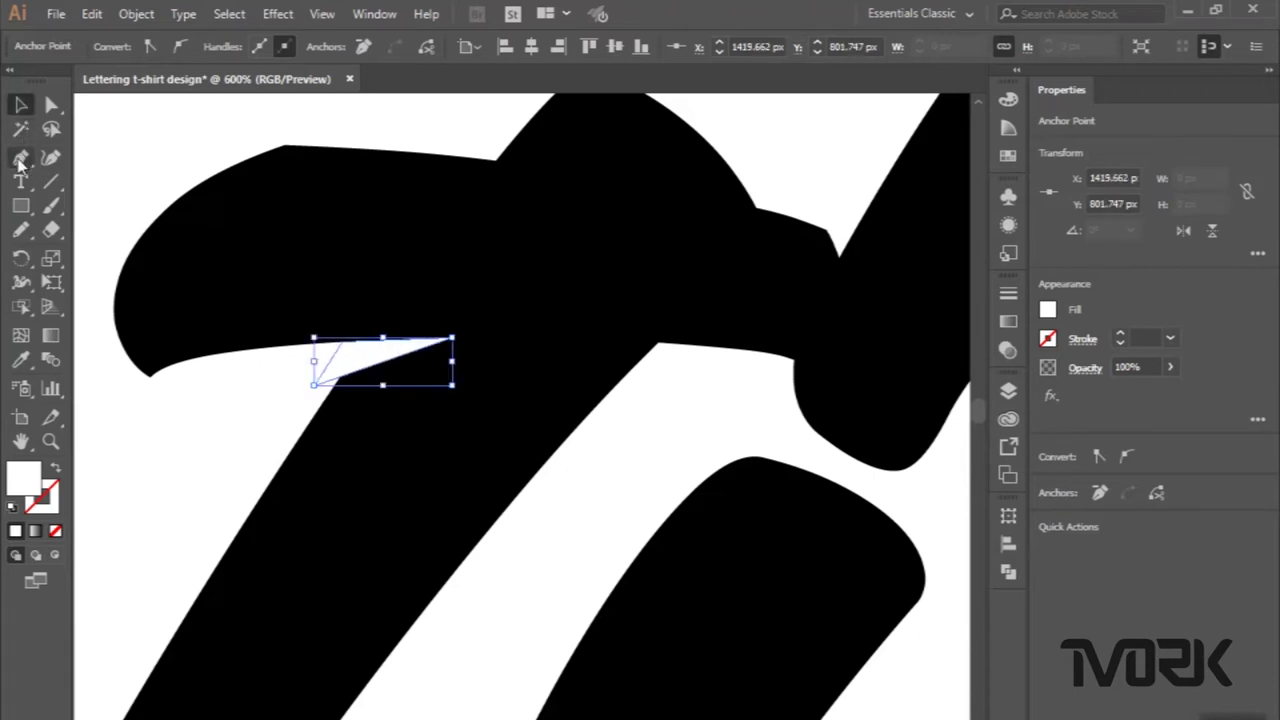
click(20, 161)
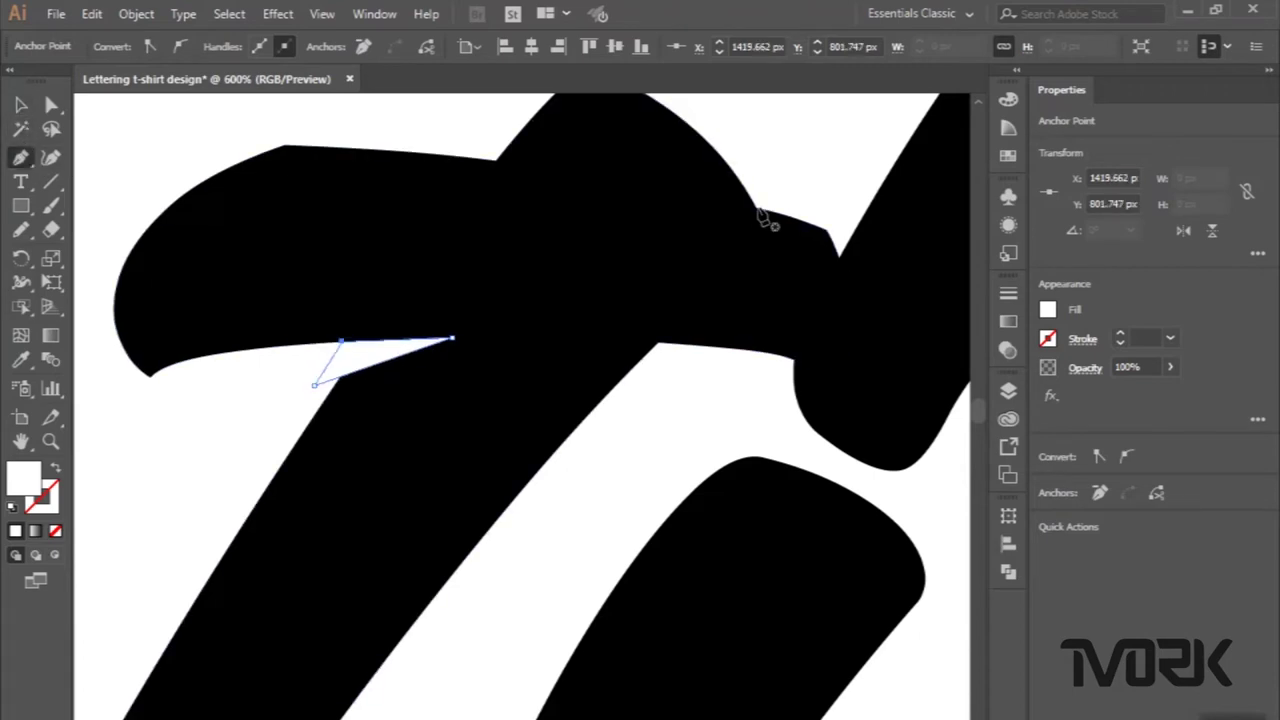
drag(756, 207, 720, 274)
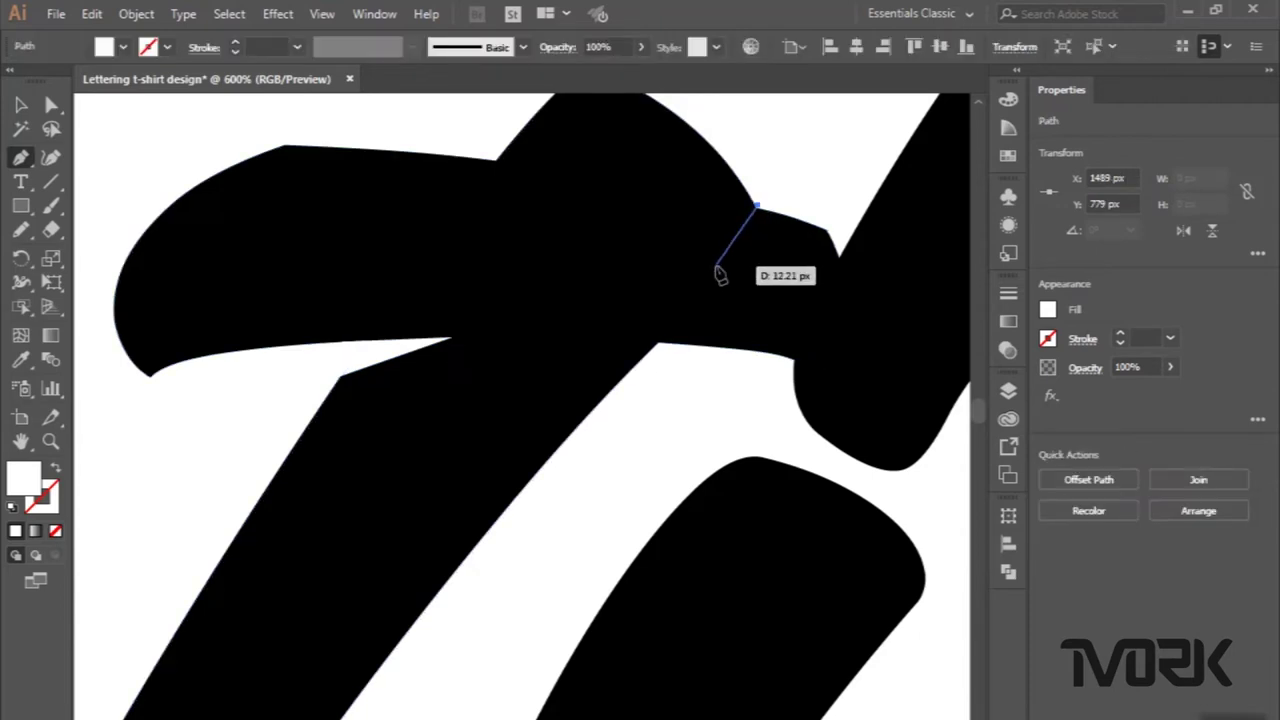
click(716, 265)
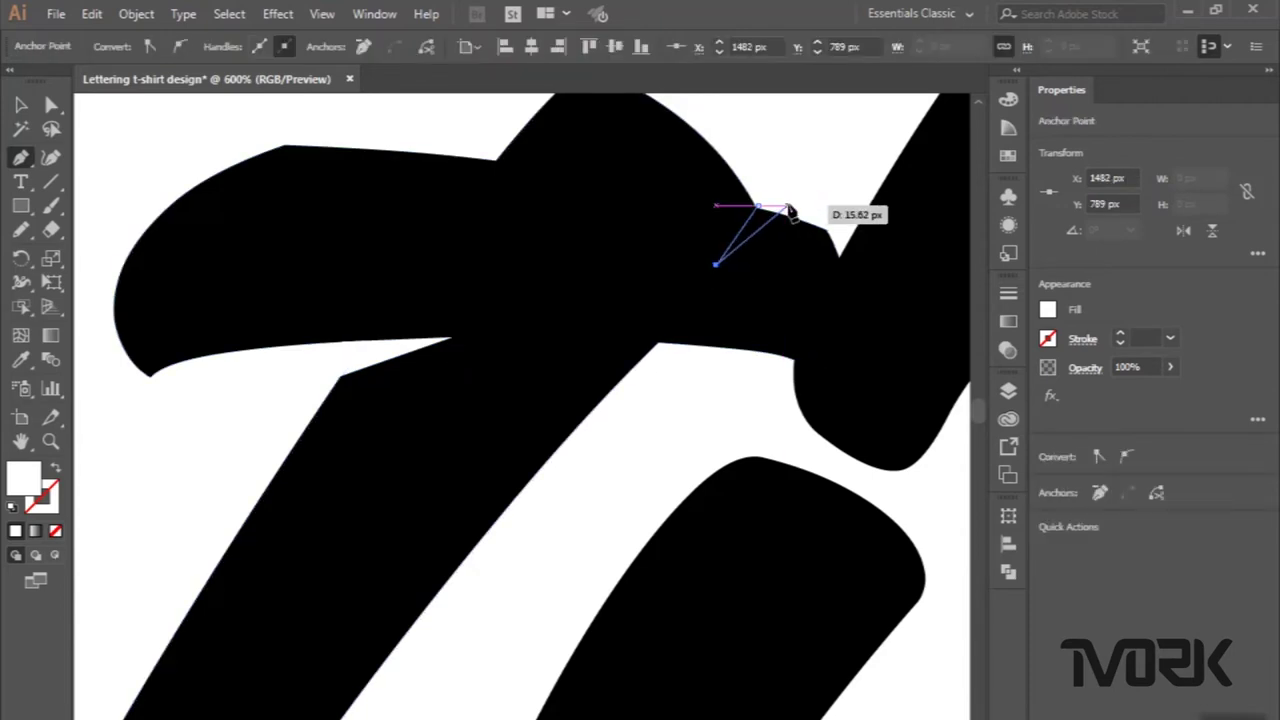
drag(790, 210, 763, 210)
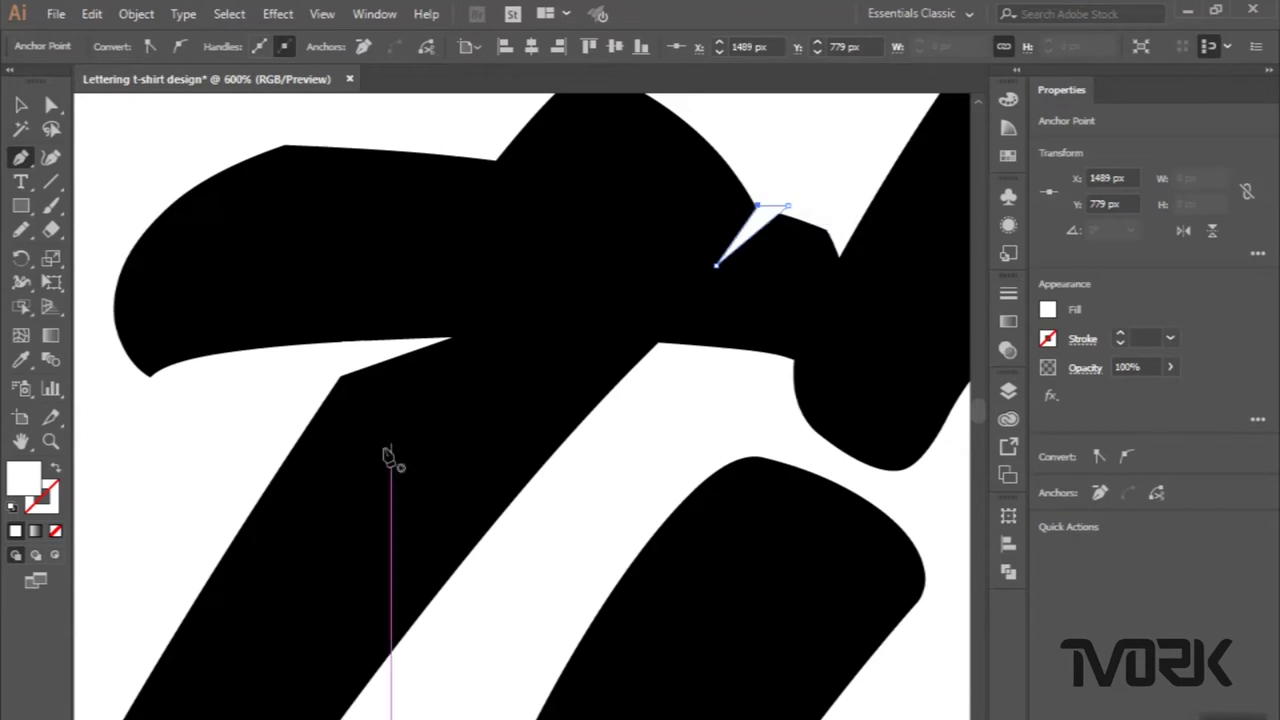
Draw a thin curved white sliver at the f crossbar junction, then deselect.
alt+scroll(386, 451, down, 2)
alt+scroll(388, 456, down, 2)
scroll(388, 456, down, 1)
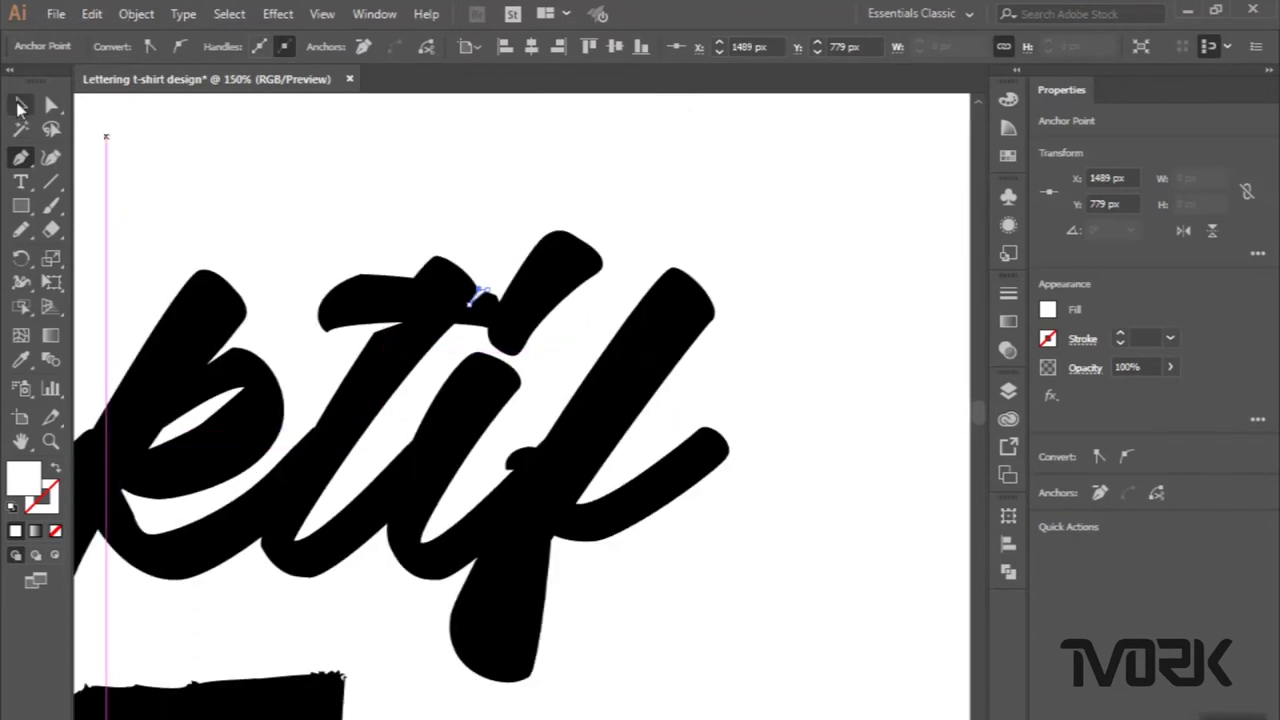
scroll(338, 344, down, 1)
scroll(470, 360, right, 2)
scroll(505, 435, up, 3)
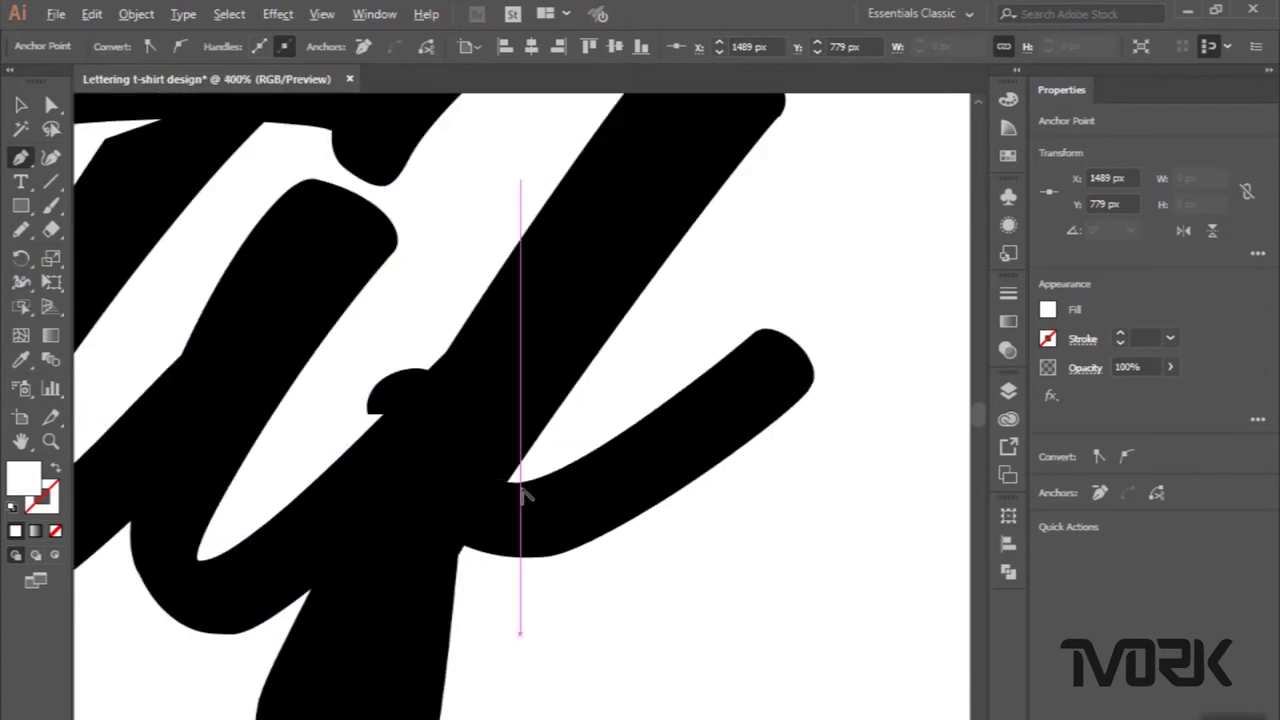
scroll(515, 488, up, 2)
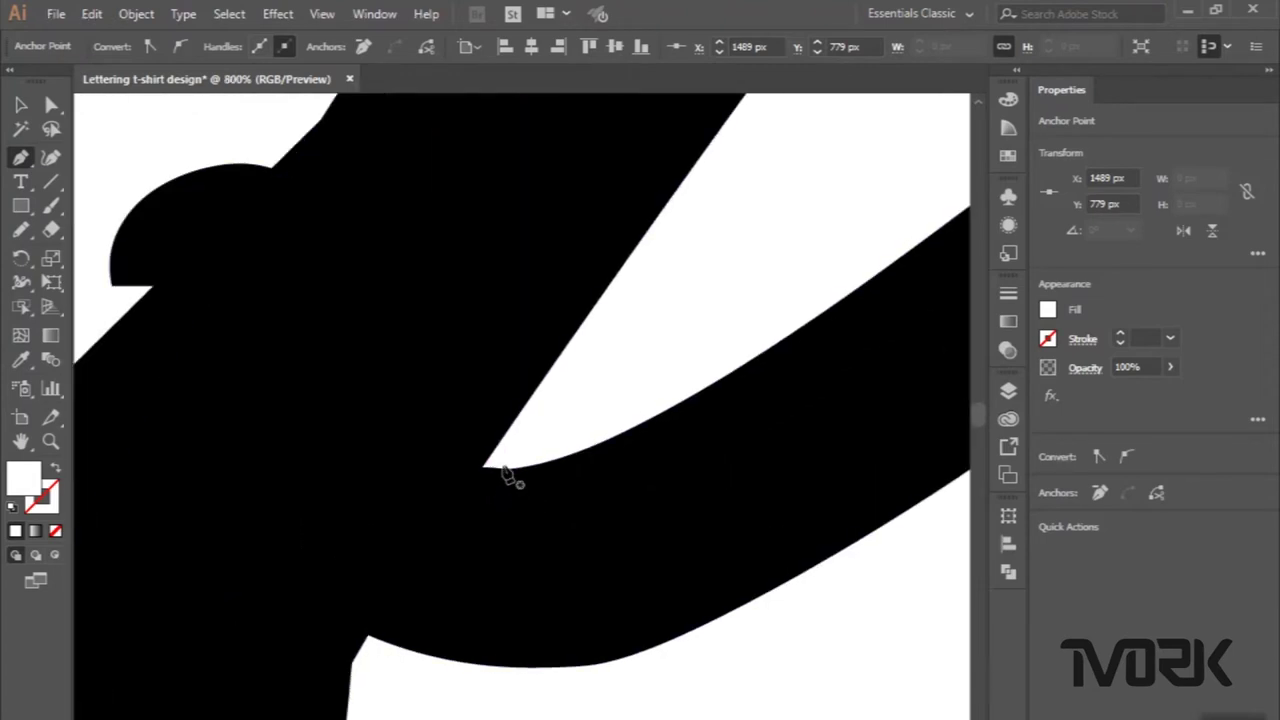
click(495, 467)
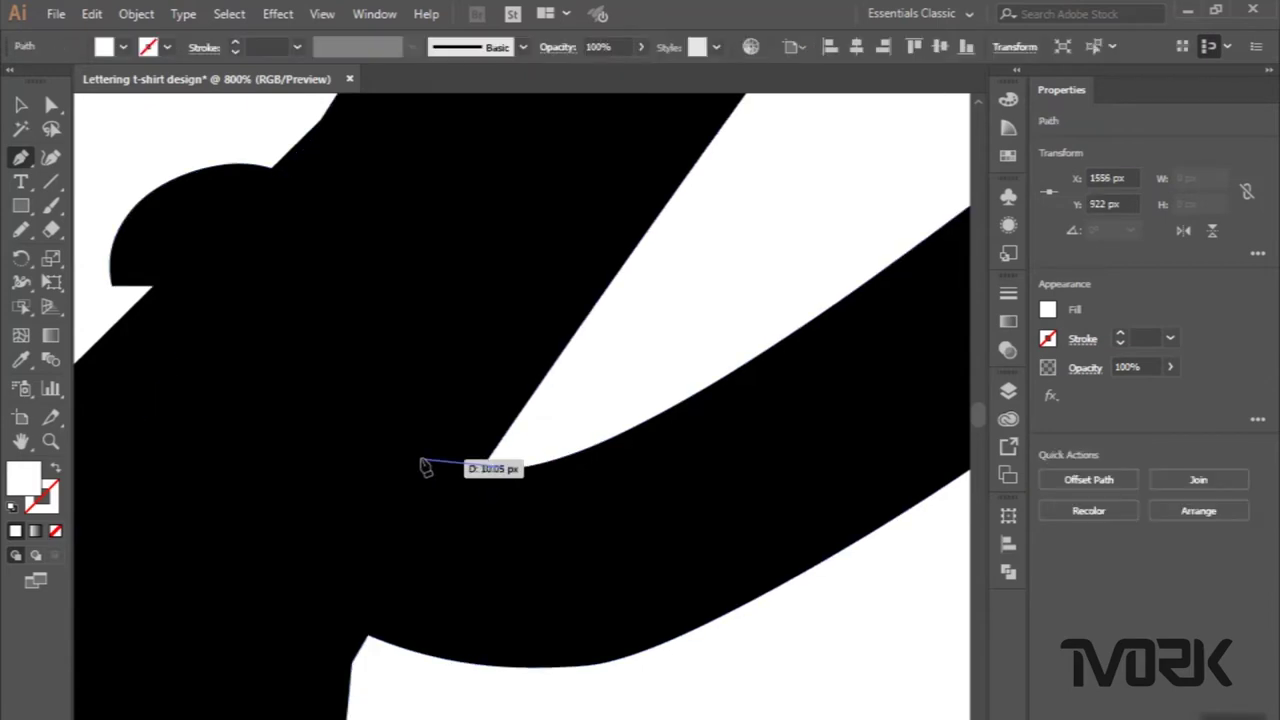
drag(424, 463, 393, 453)
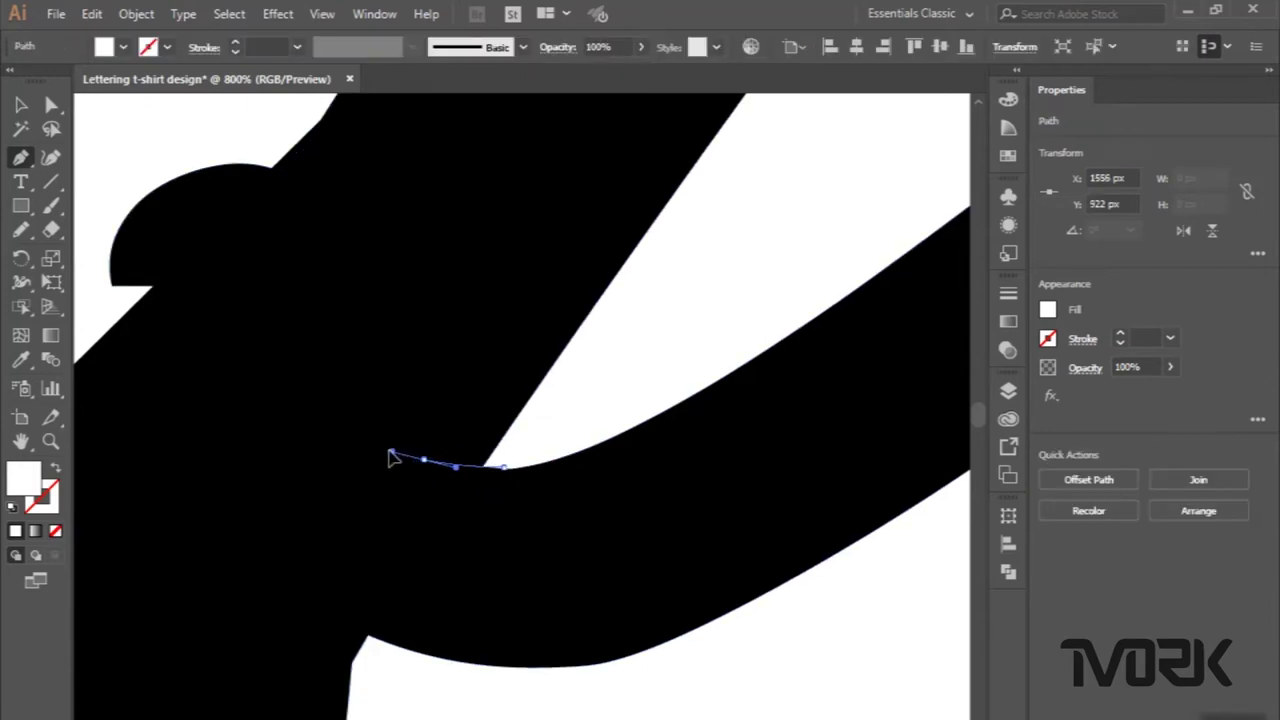
mouse_move(424, 461)
mouse_down()
mouse_move(528, 437)
mouse_move(508, 465)
mouse_up()
scroll(508, 463, down, 3)
scroll(508, 463, down, 4)
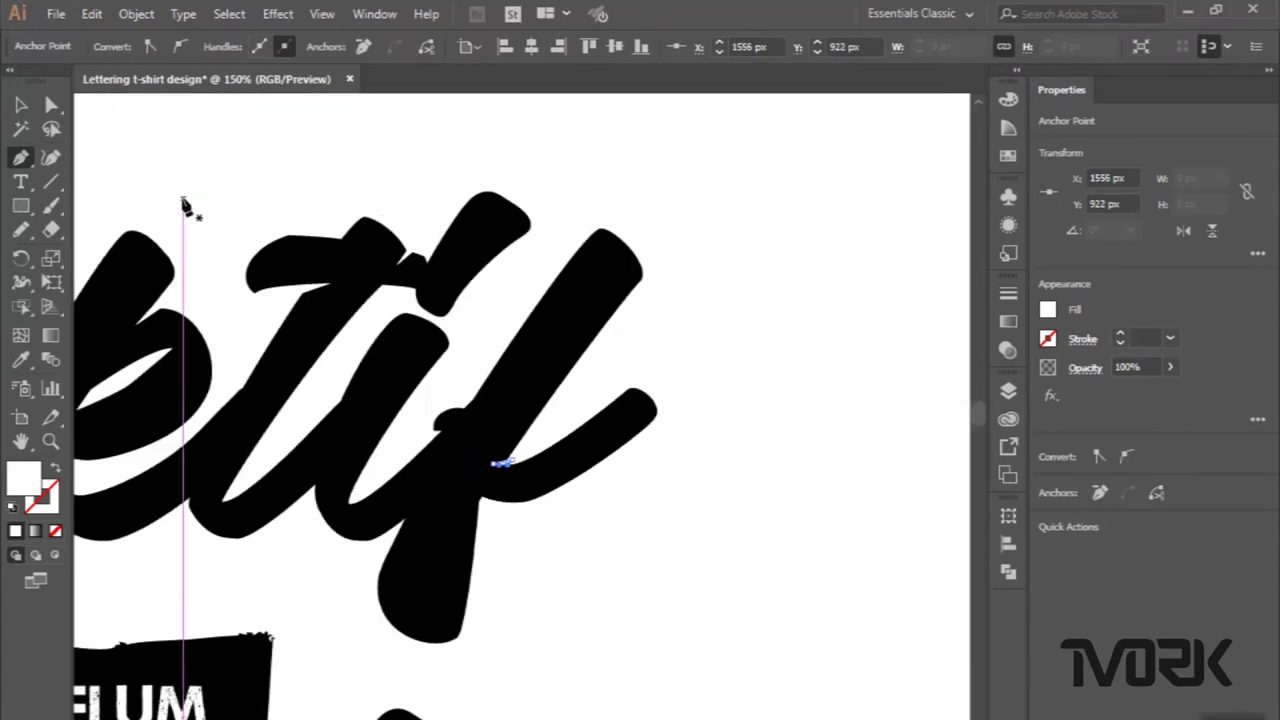
click(39, 114)
click(22, 108)
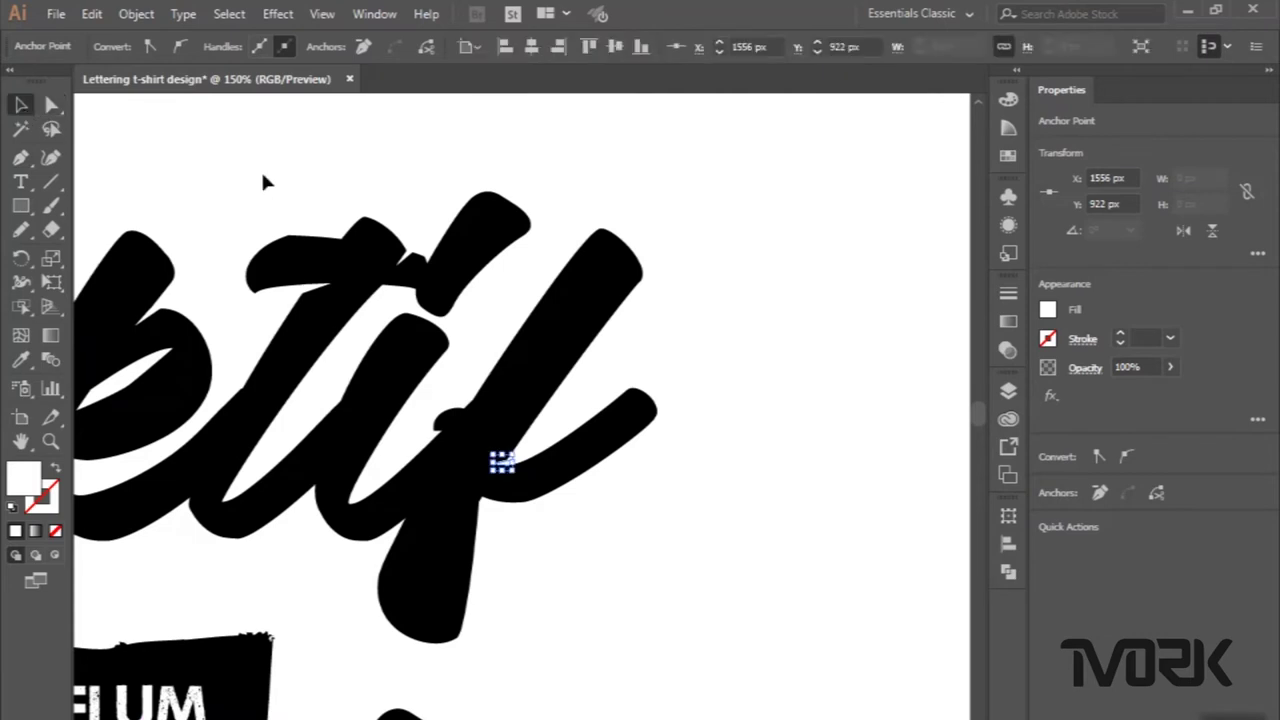
click(261, 169)
Draw a closed white sliver along the f crossbar in Kondusif.
scroll(261, 169, down, 3)
scroll(264, 180, down, 1)
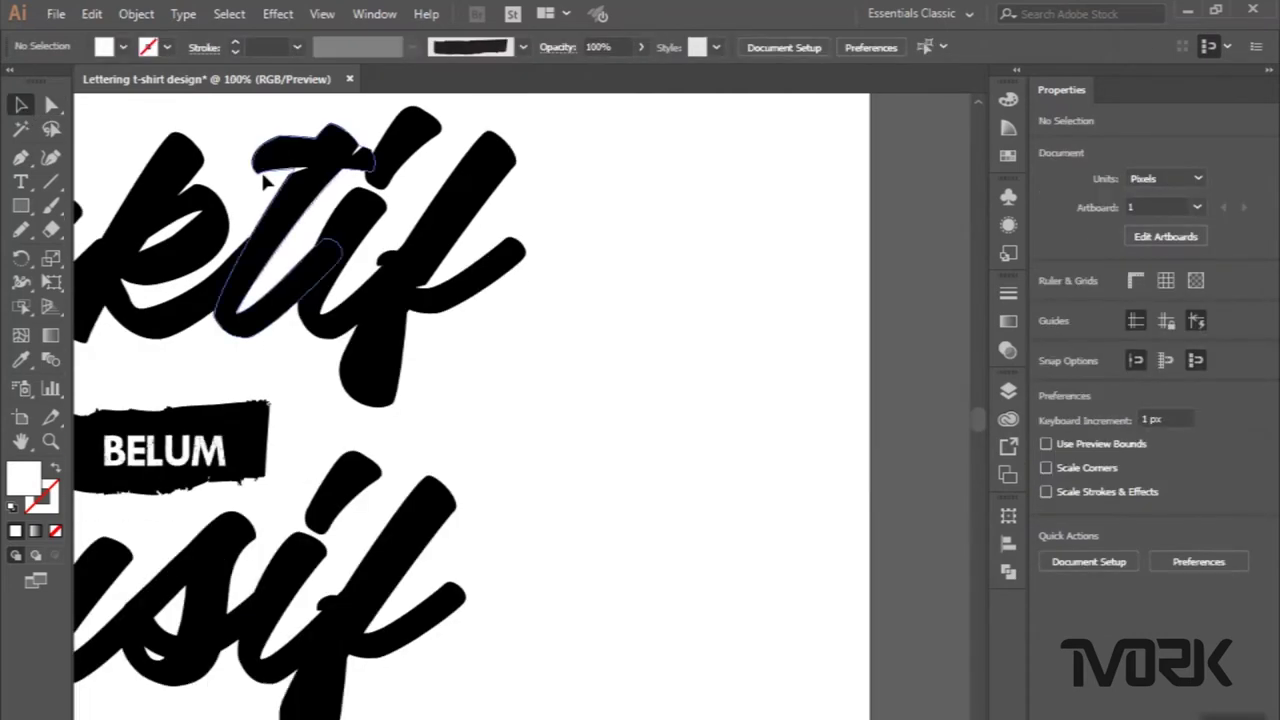
scroll(264, 180, down, 1)
click(20, 158)
scroll(294, 437, down, 2)
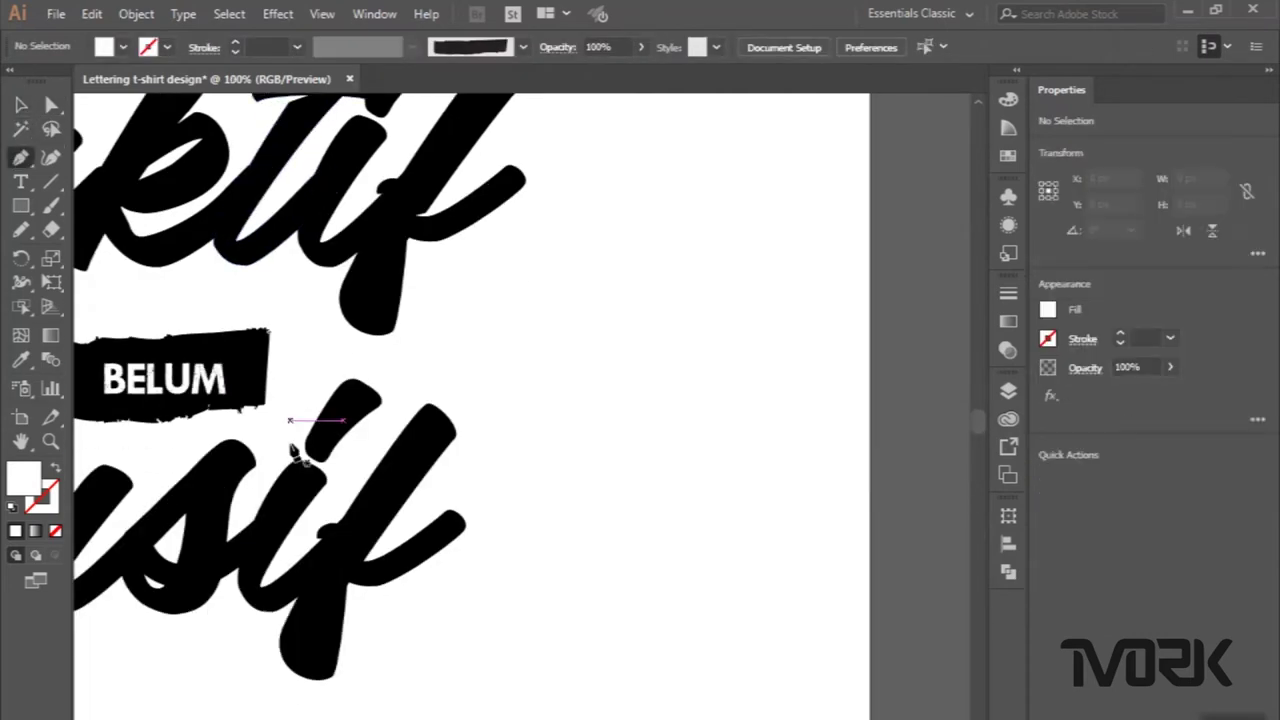
scroll(323, 486, down, 1)
alt+scroll(383, 560, up, 4)
alt+scroll(366, 430, up, 1)
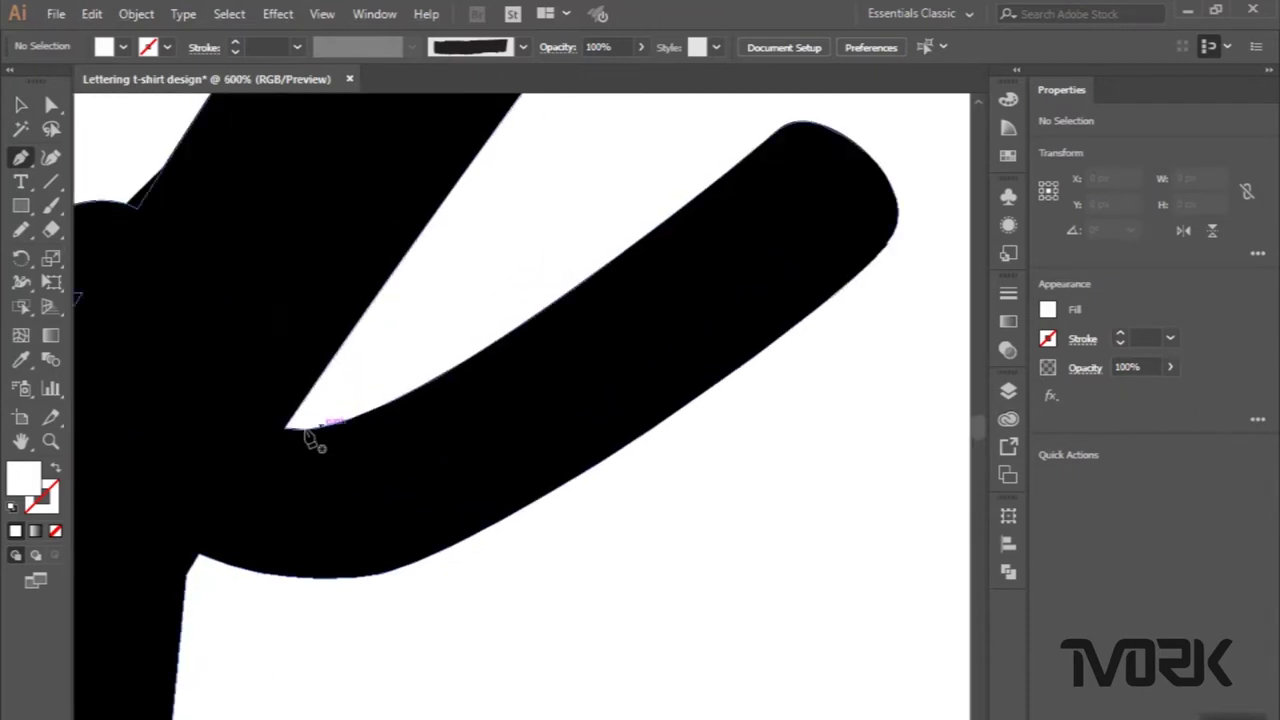
click(291, 428)
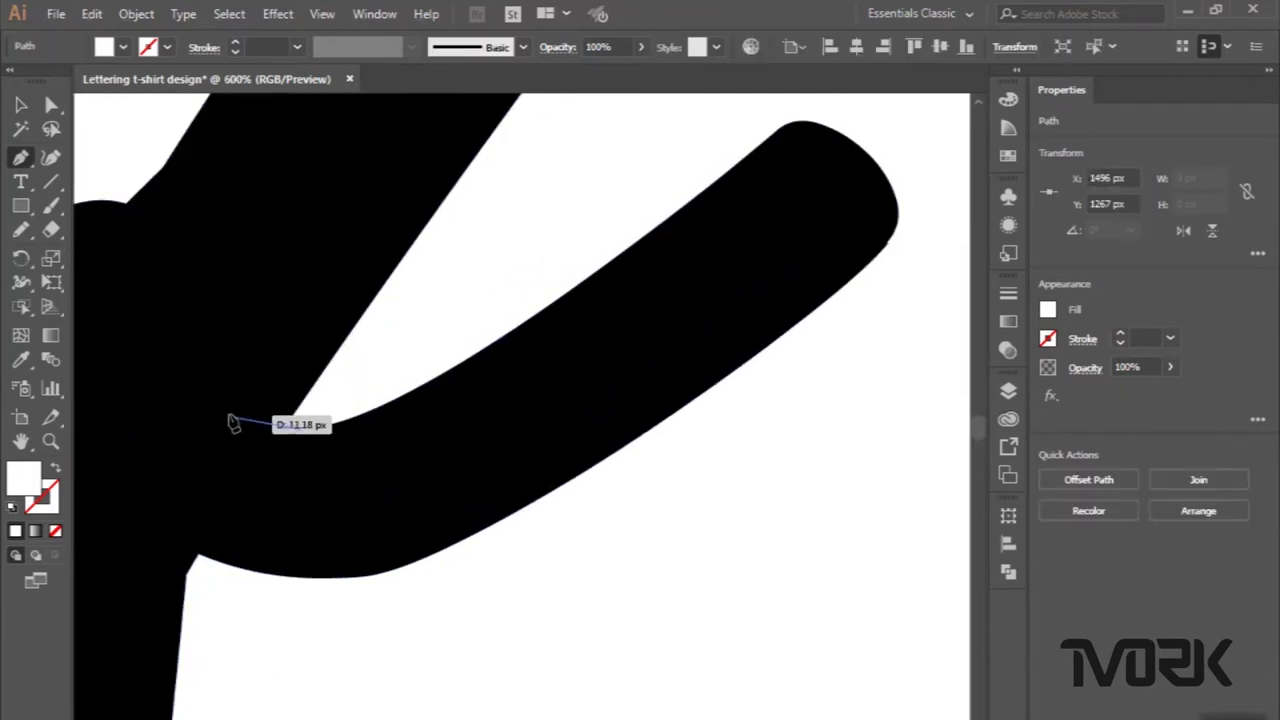
click(223, 424)
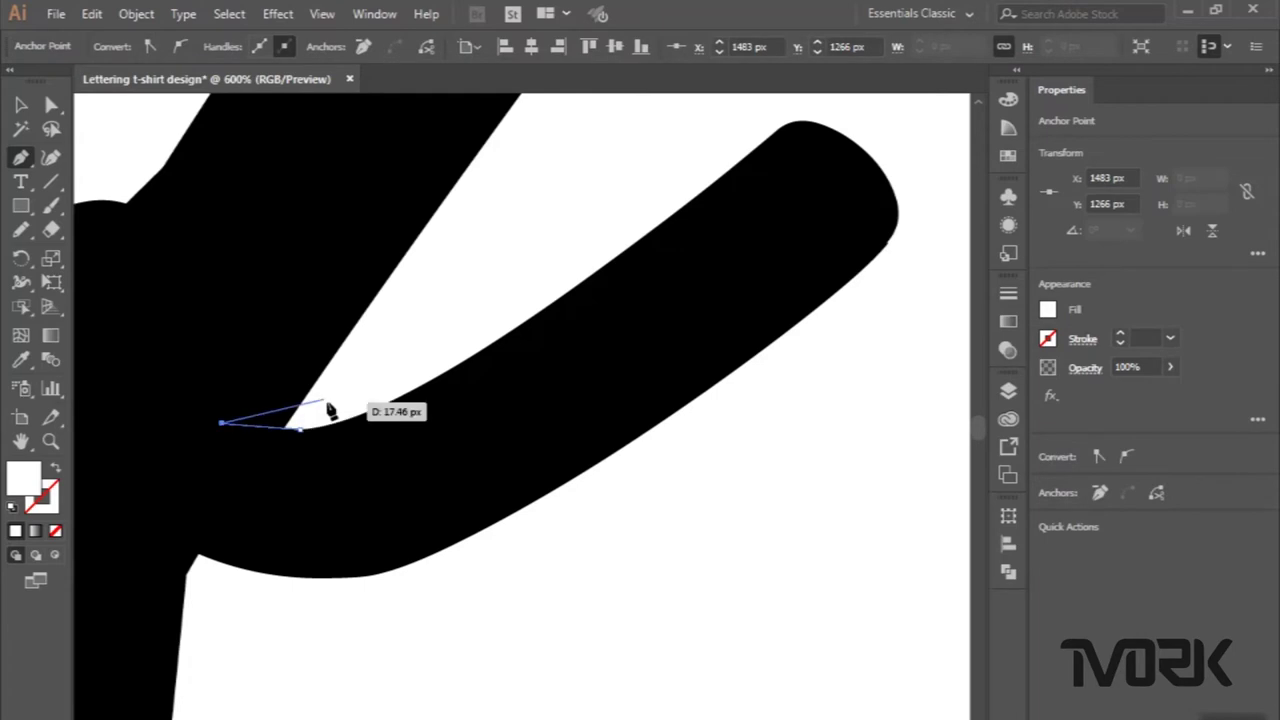
click(330, 400)
click(305, 430)
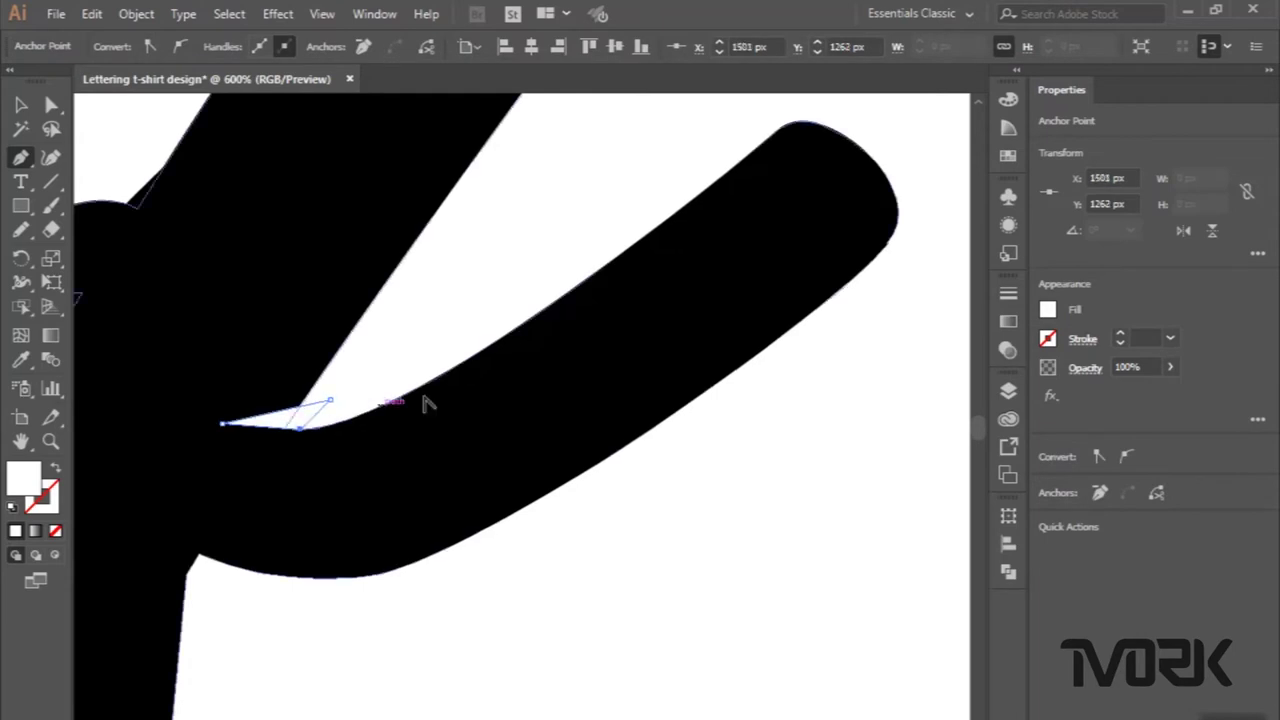
Draw a small curved white sliver inside the u stroke.
alt+scroll(423, 400, down, 4)
alt+scroll(423, 400, down, 2)
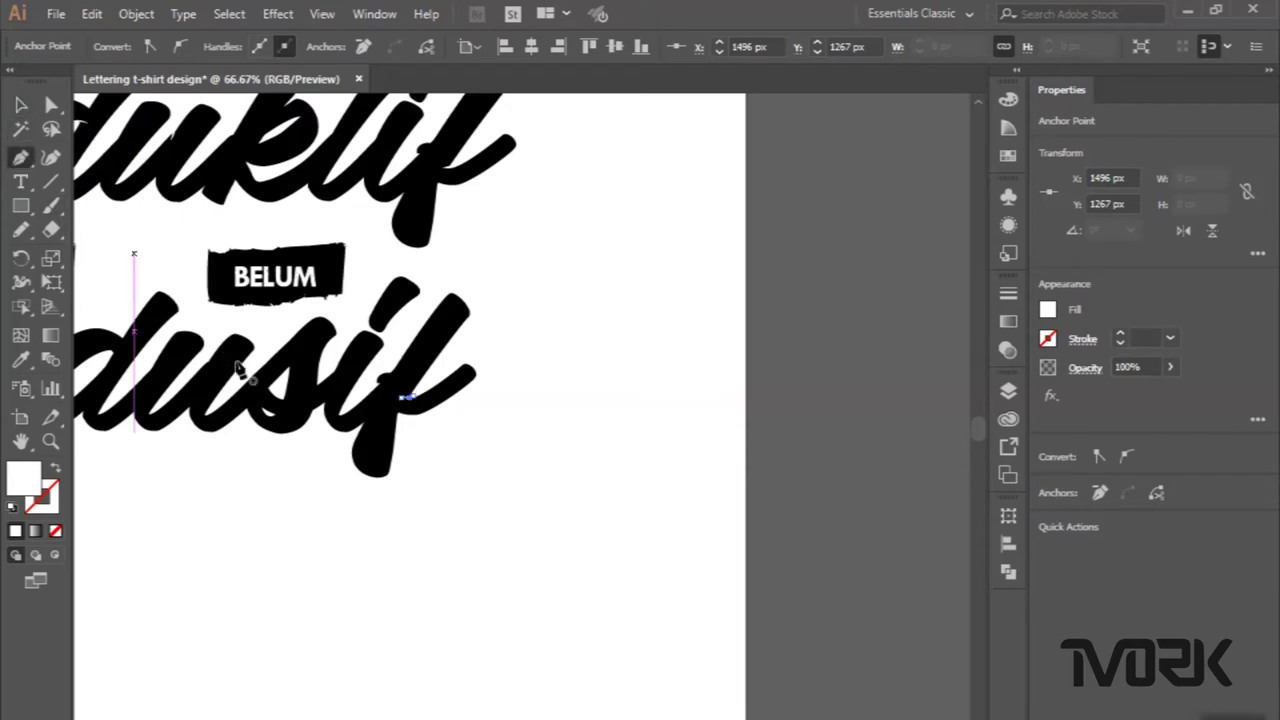
alt+scroll(237, 368, up, 1)
alt+scroll(242, 366, up, 1)
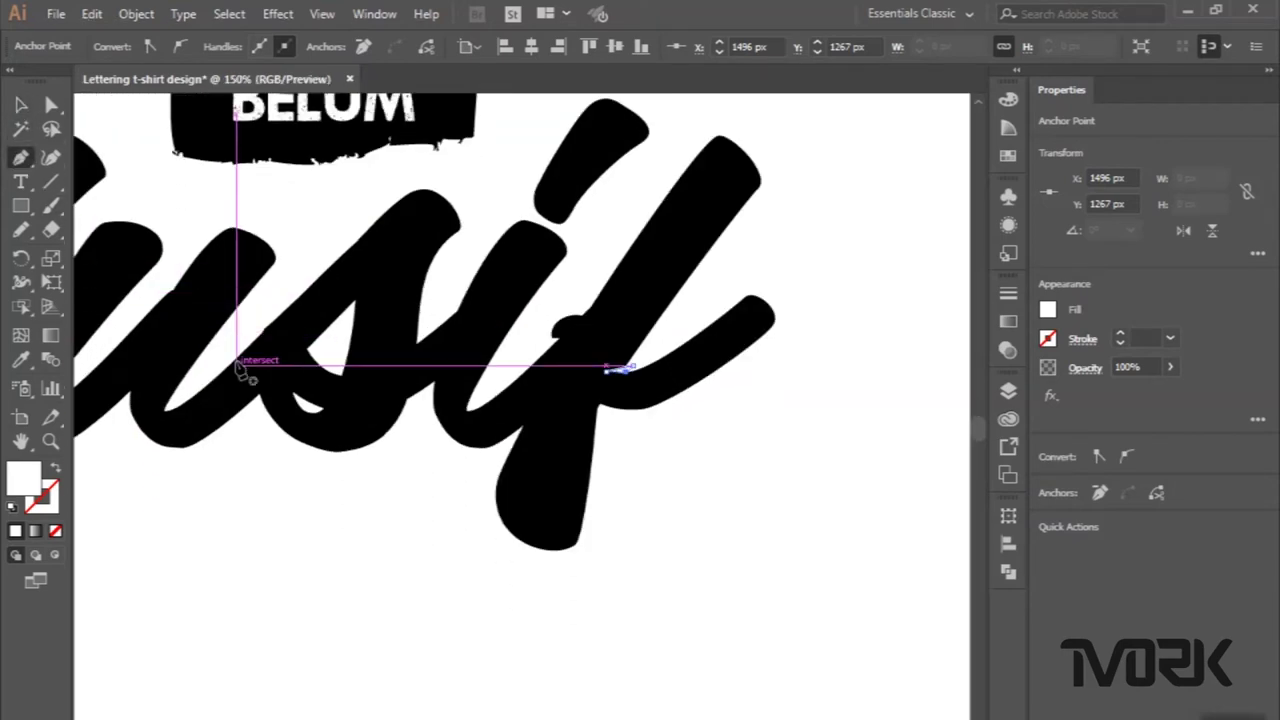
alt+scroll(380, 295, up, 2)
alt+scroll(315, 318, up, 1)
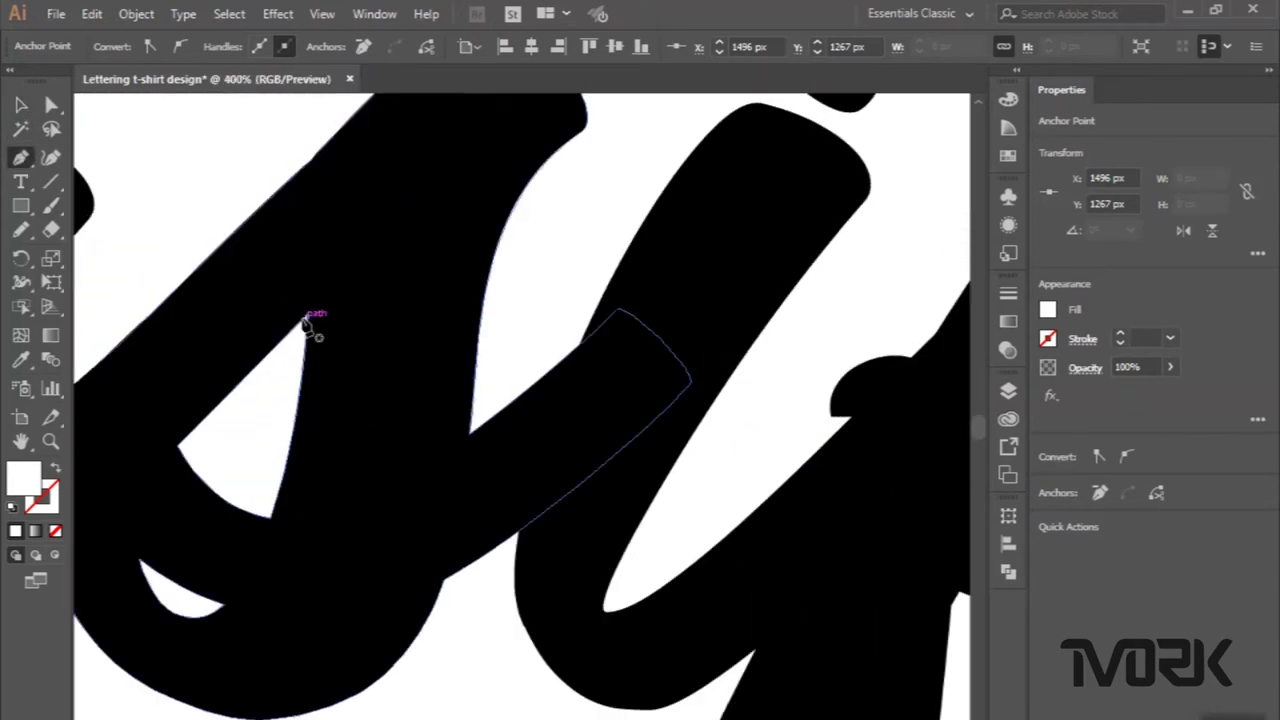
click(303, 318)
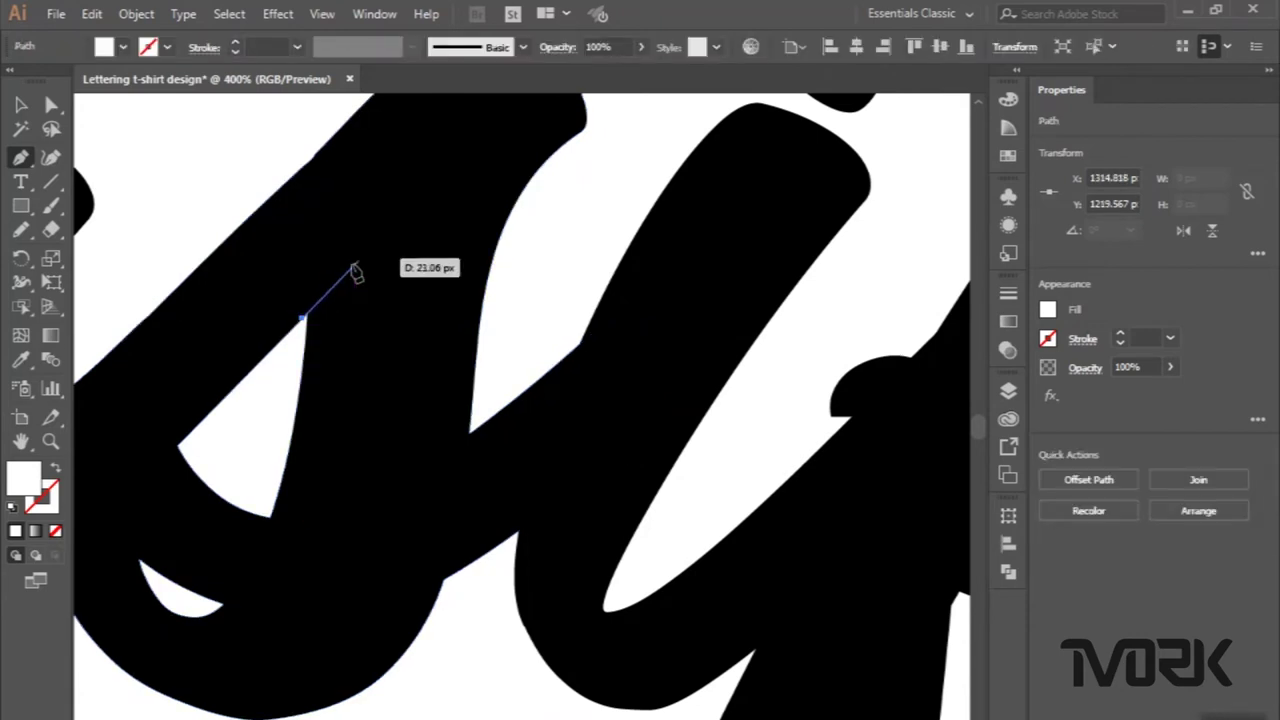
mouse_move(343, 272)
mouse_down()
mouse_move(302, 357)
mouse_move(303, 318)
mouse_up()
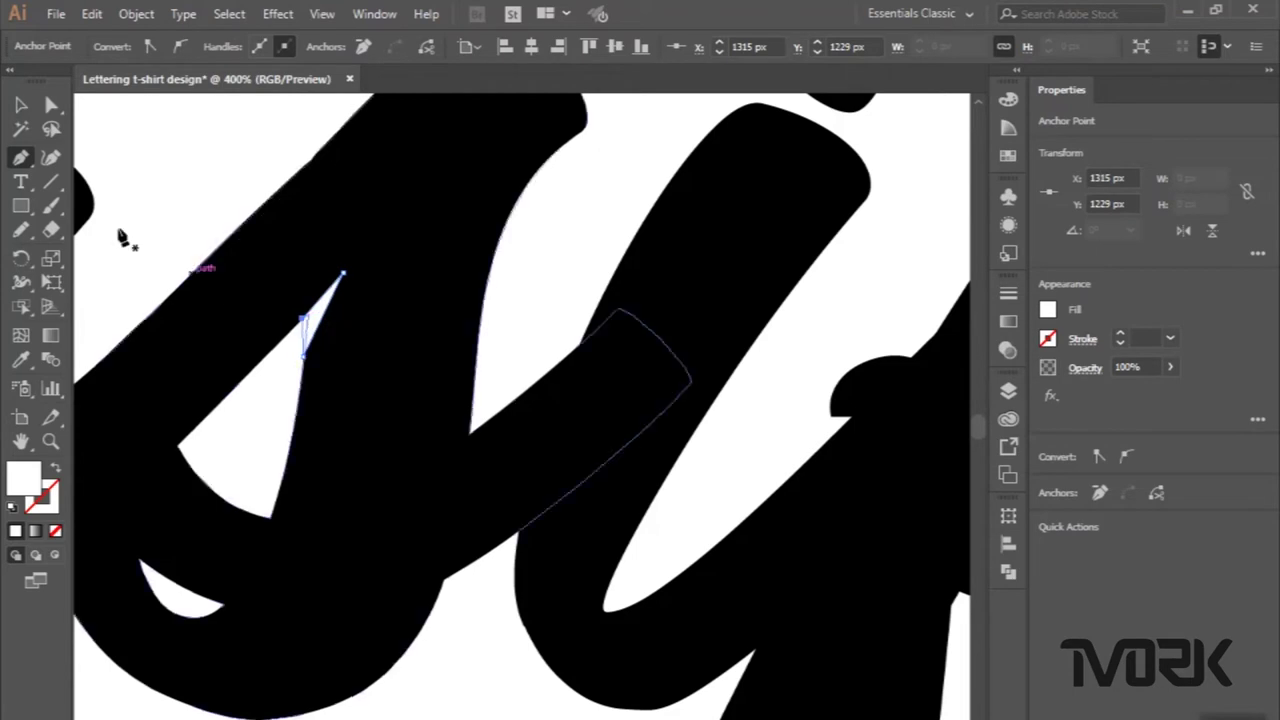
click(20, 104)
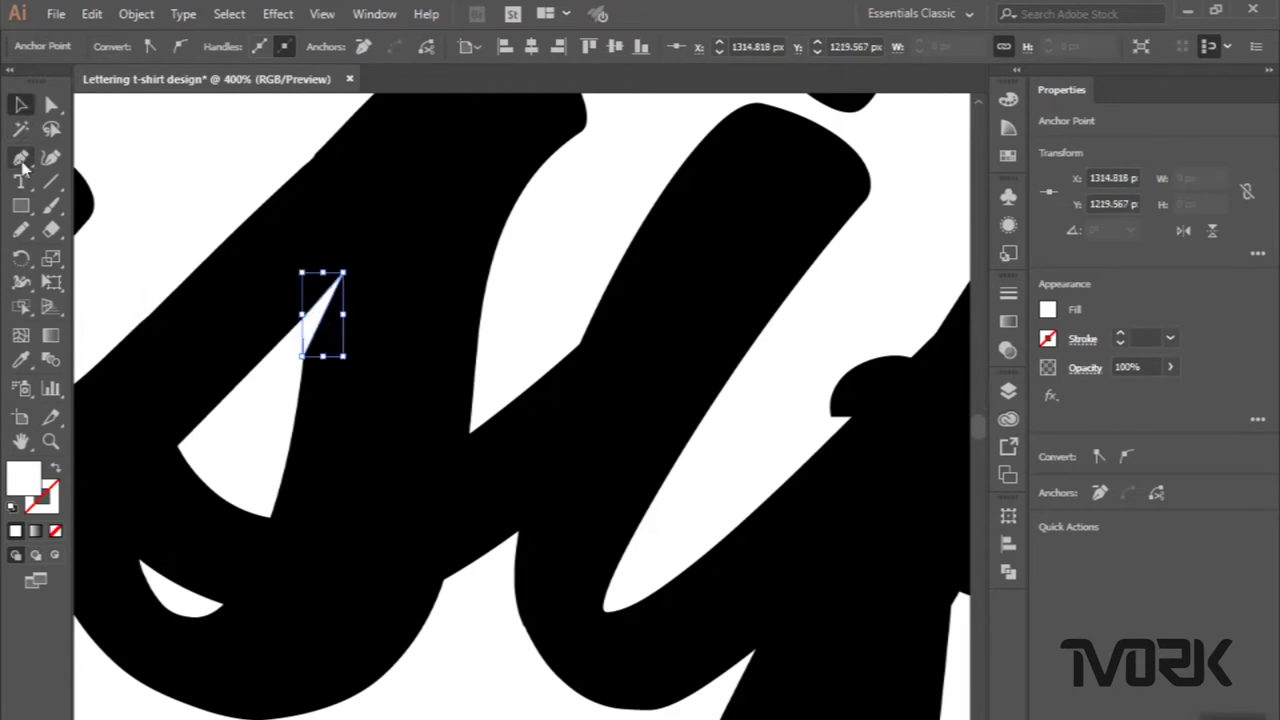
Draw another closed triangular white sliver at a letter's stroke edge, then deselect.
click(20, 157)
scroll(190, 238, down, 1)
scroll(190, 238, down, 1)
alt+scroll(190, 238, down, 2)
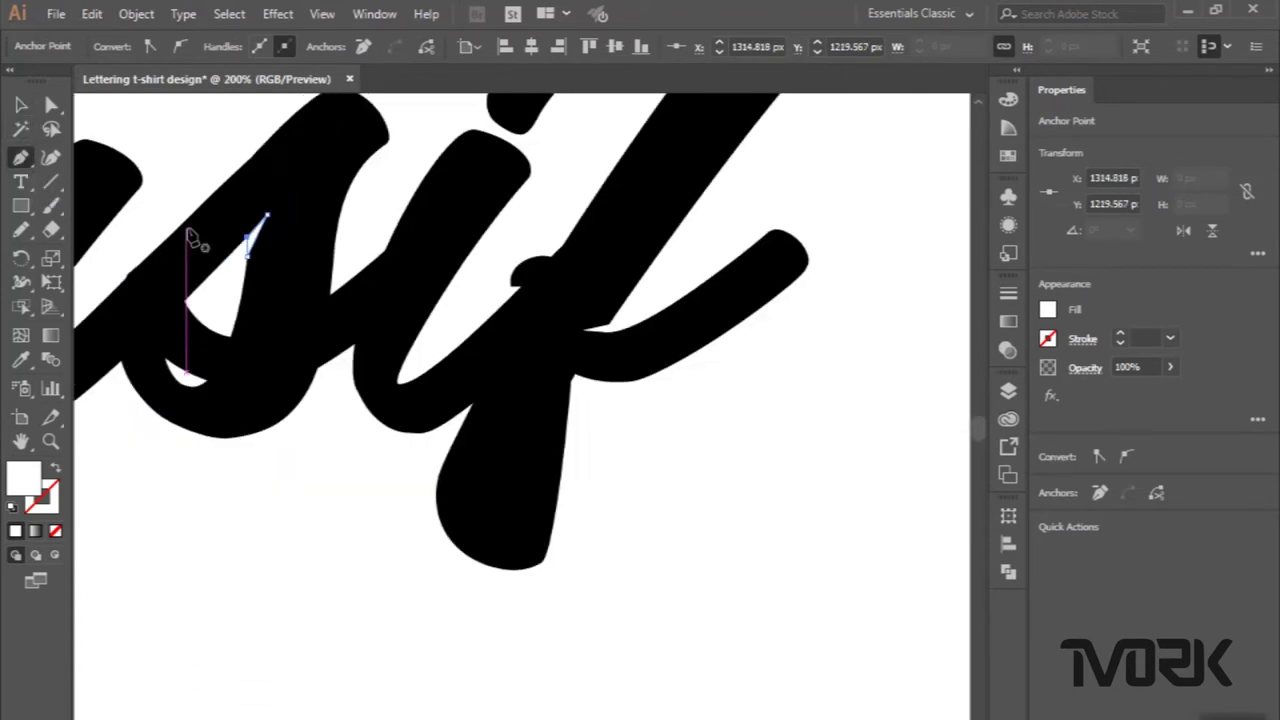
scroll(190, 238, left, 1)
scroll(192, 238, left, 1)
scroll(190, 238, left, 1)
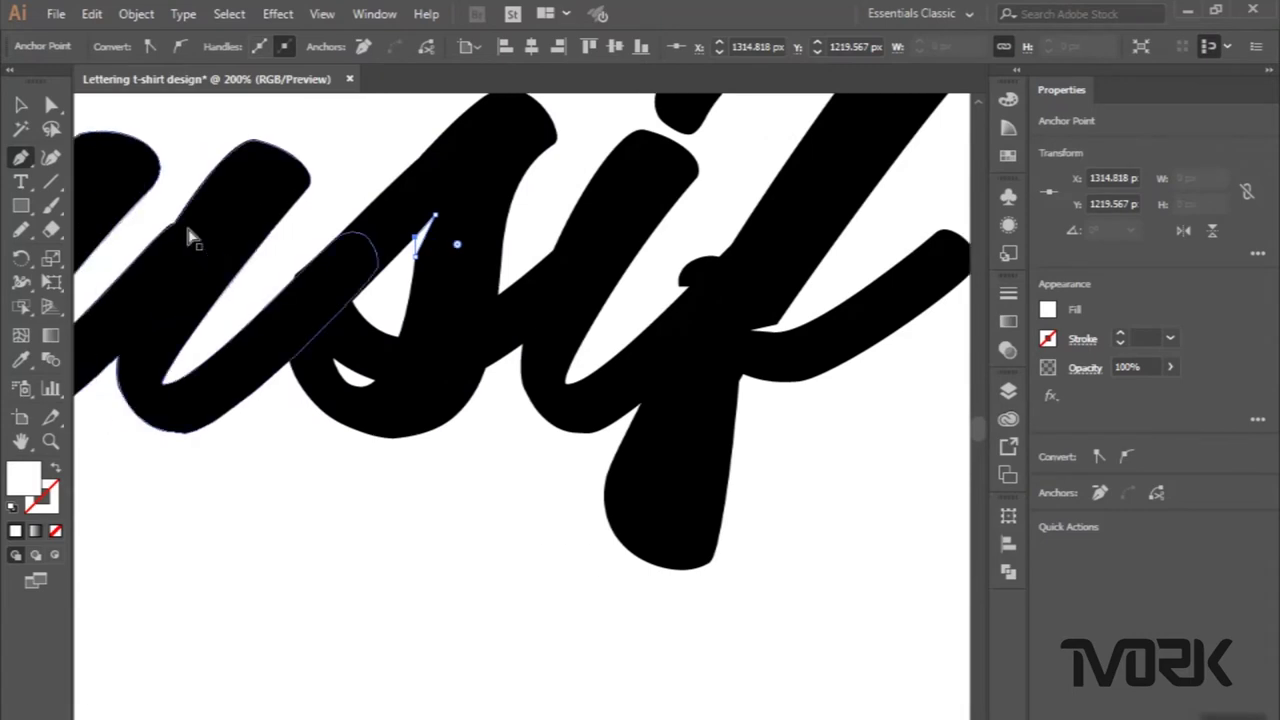
scroll(189, 234, left, 1)
alt+scroll(189, 237, up, 1)
alt+scroll(240, 223, up, 1)
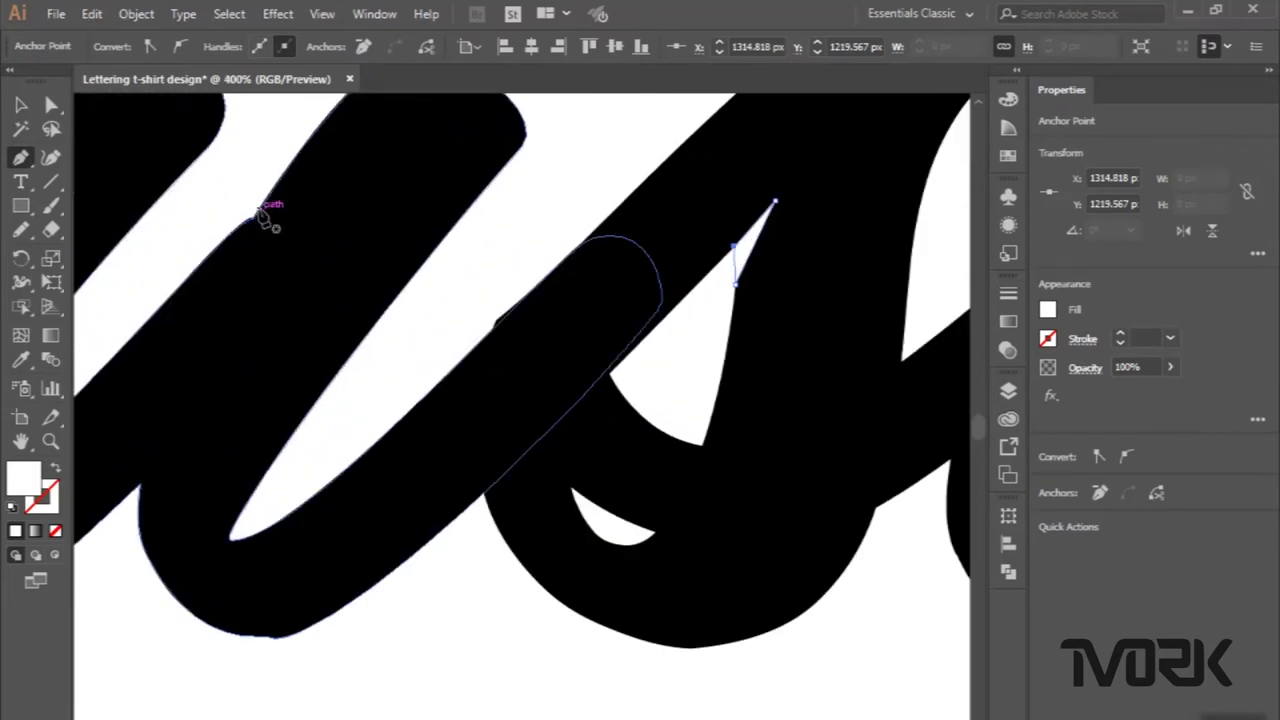
click(258, 210)
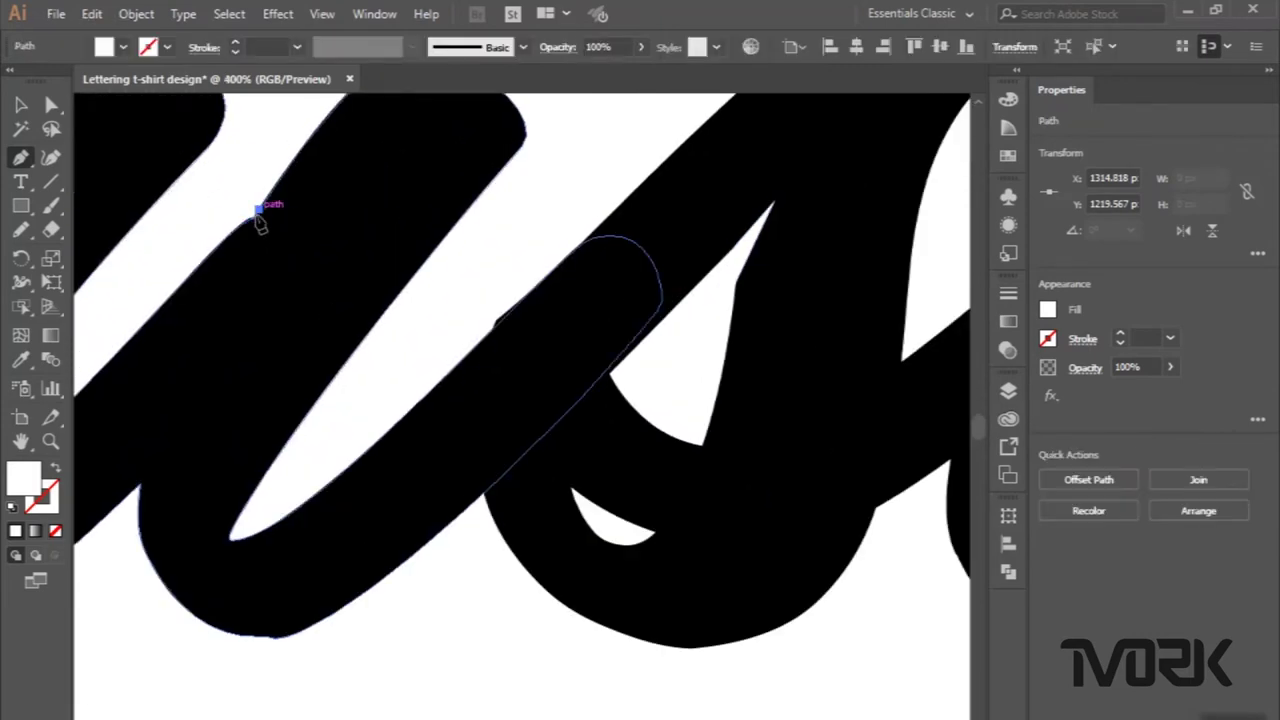
click(218, 283)
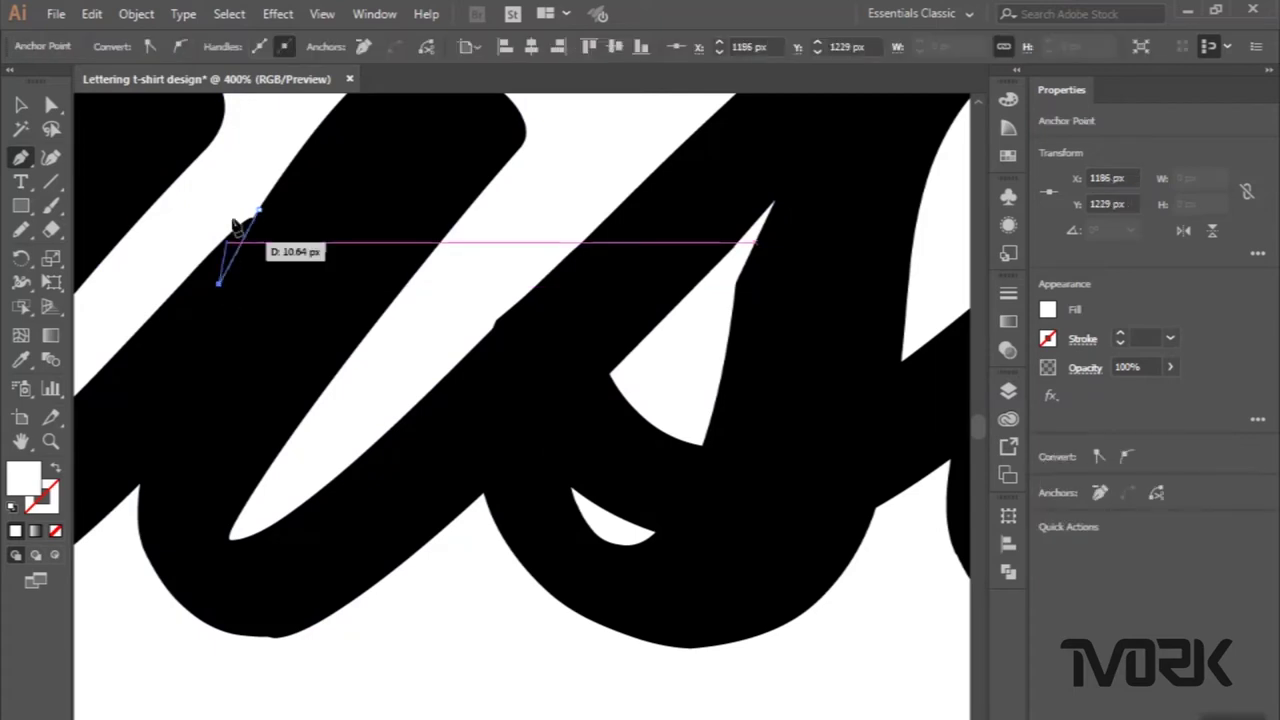
click(234, 213)
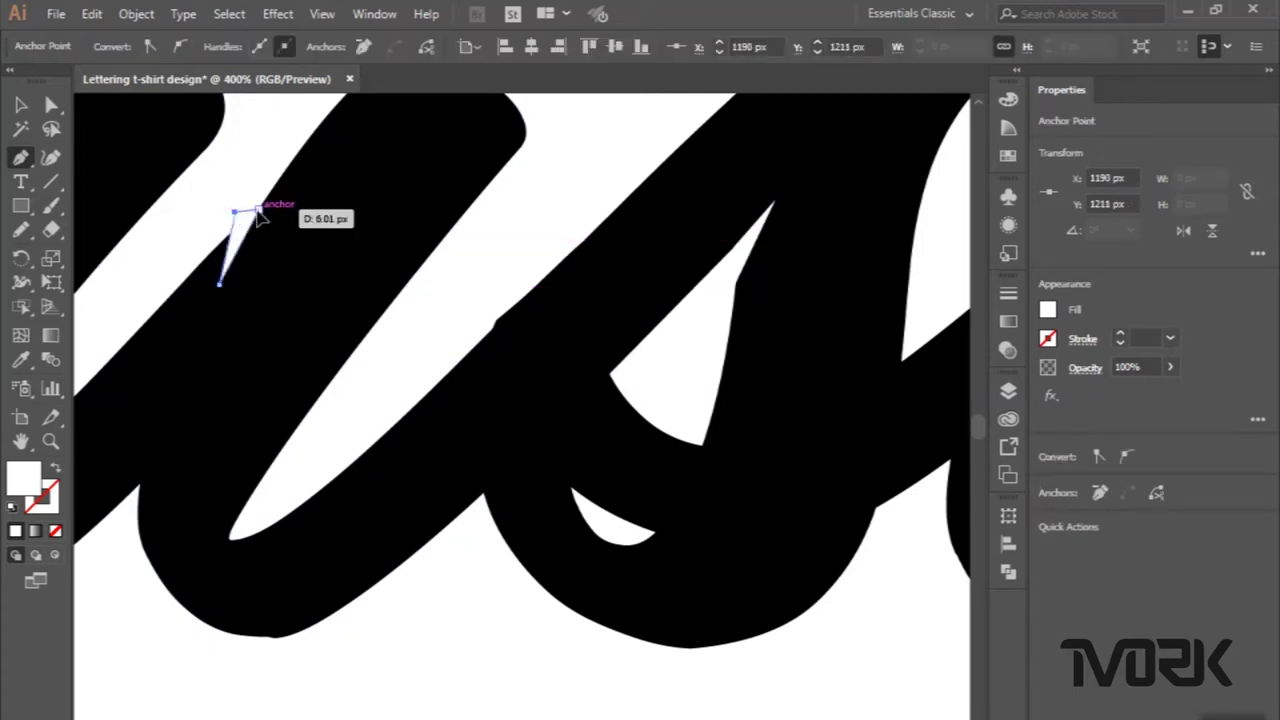
click(258, 213)
scroll(258, 213, down, 2)
scroll(250, 210, down, 2)
click(24, 106)
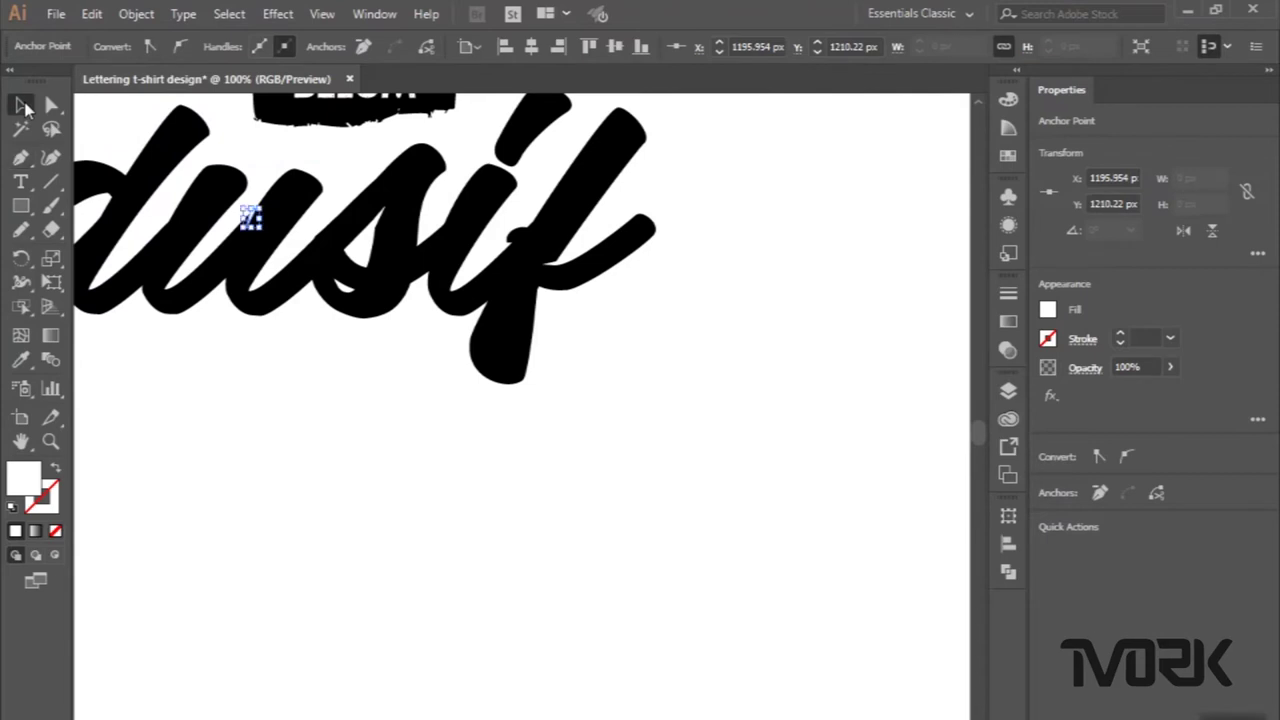
Draw a curved white sliver along the d's top tip in Kondusif.
click(20, 157)
scroll(215, 275, left, 1)
scroll(215, 275, left, 2)
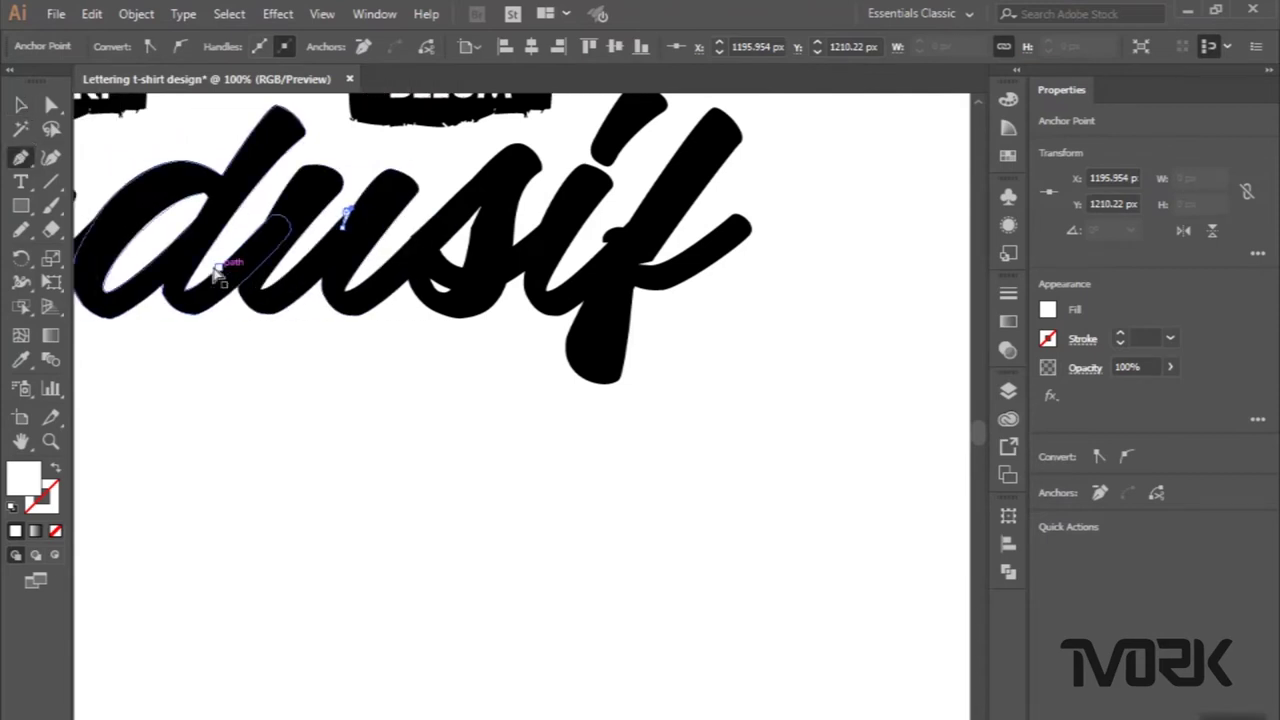
scroll(215, 275, left, 2)
scroll(234, 191, left, 1)
scroll(234, 191, up, 2)
scroll(234, 191, up, 2)
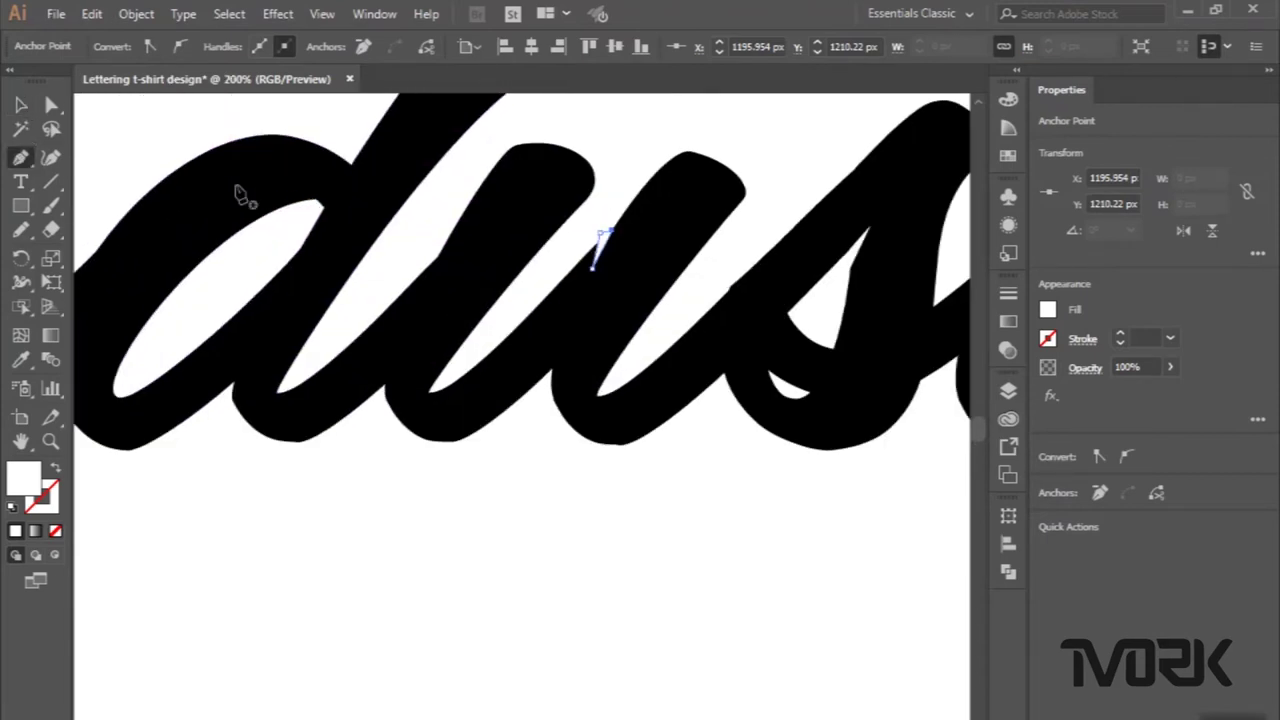
scroll(243, 197, up, 1)
scroll(243, 197, up, 2)
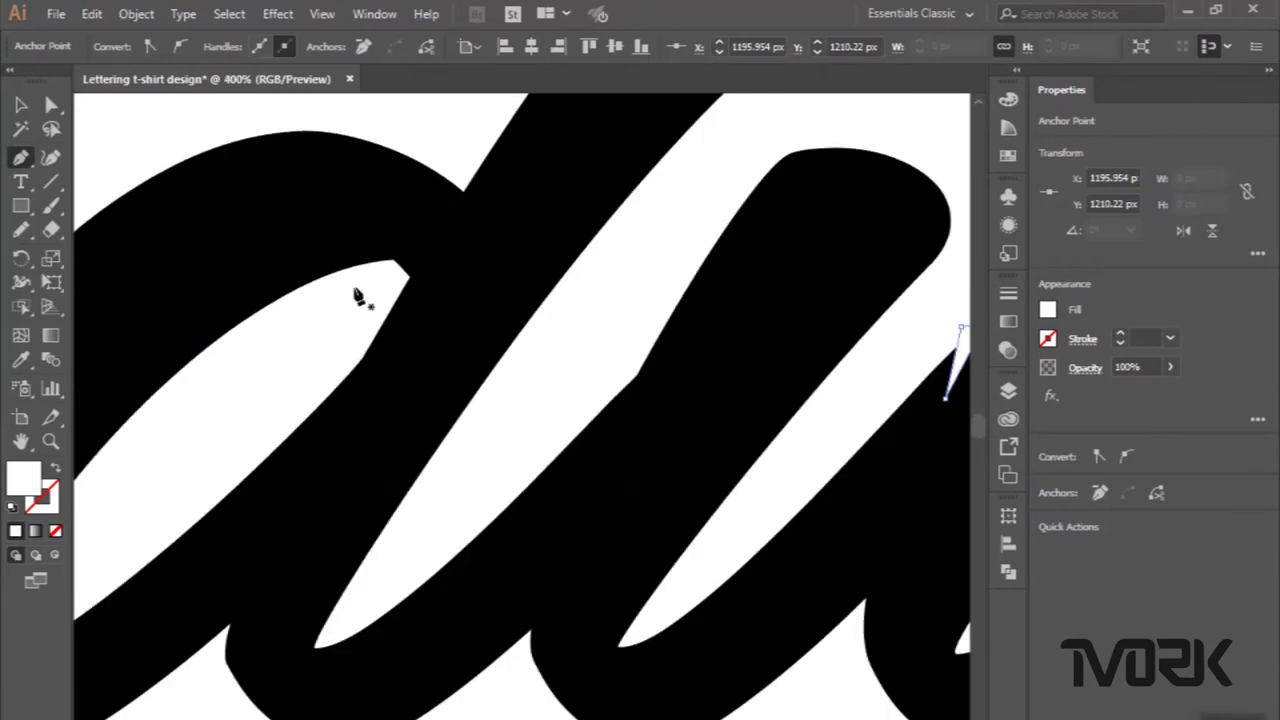
scroll(395, 266, up, 1)
scroll(400, 270, up, 1)
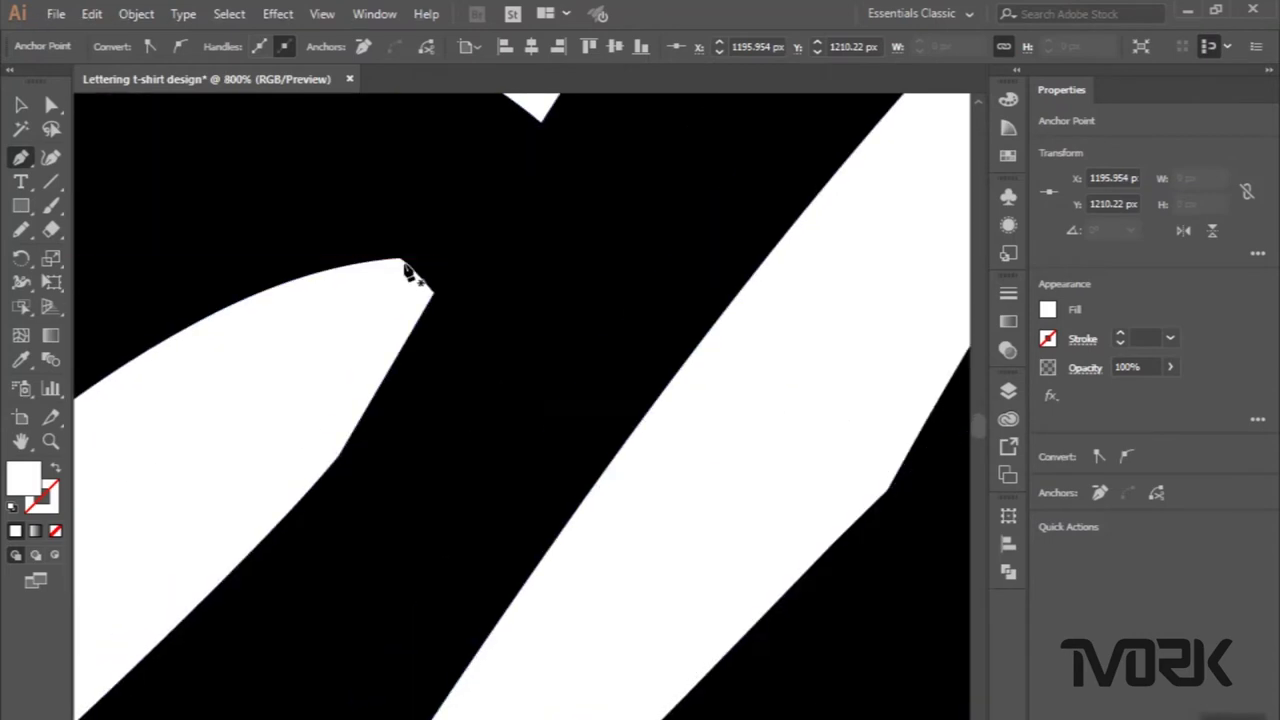
click(403, 263)
drag(280, 207, 207, 200)
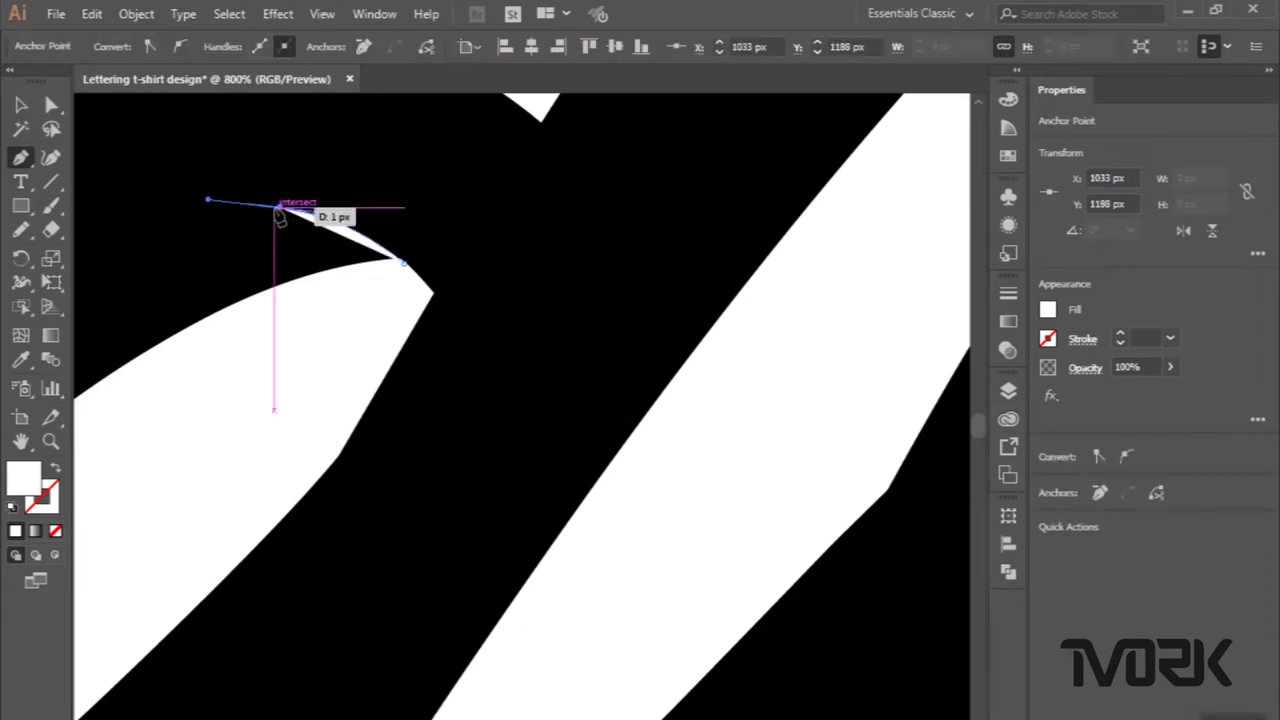
drag(375, 278, 384, 294)
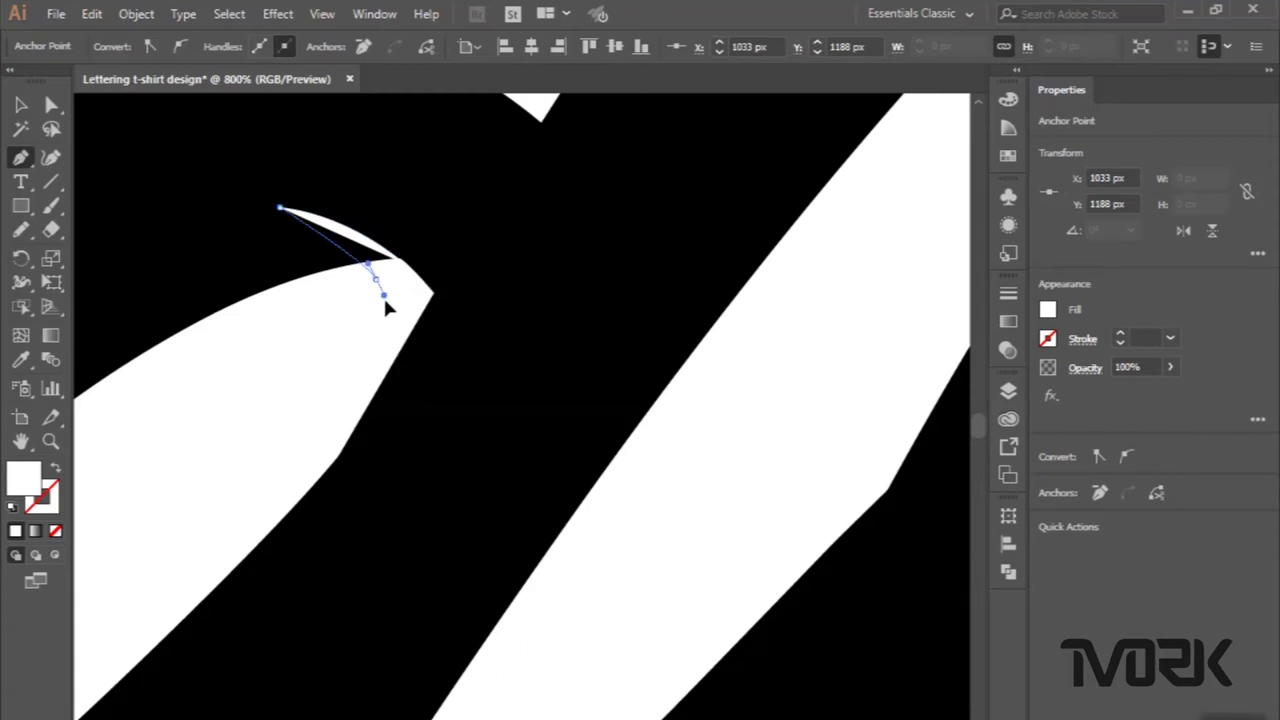
drag(405, 269, 405, 266)
click(20, 107)
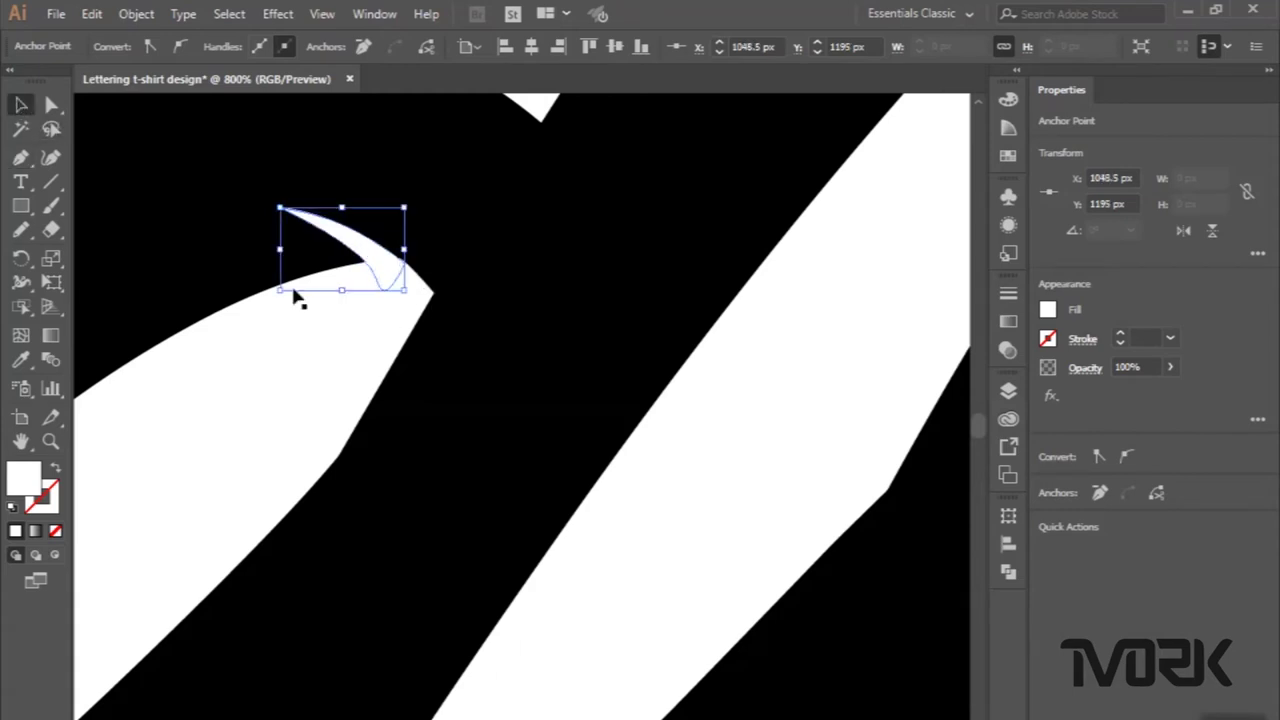
Draw a tiny curved white sliver at the lower tip of the d's counter.
scroll(323, 294, down, 3)
scroll(323, 317, down, 3)
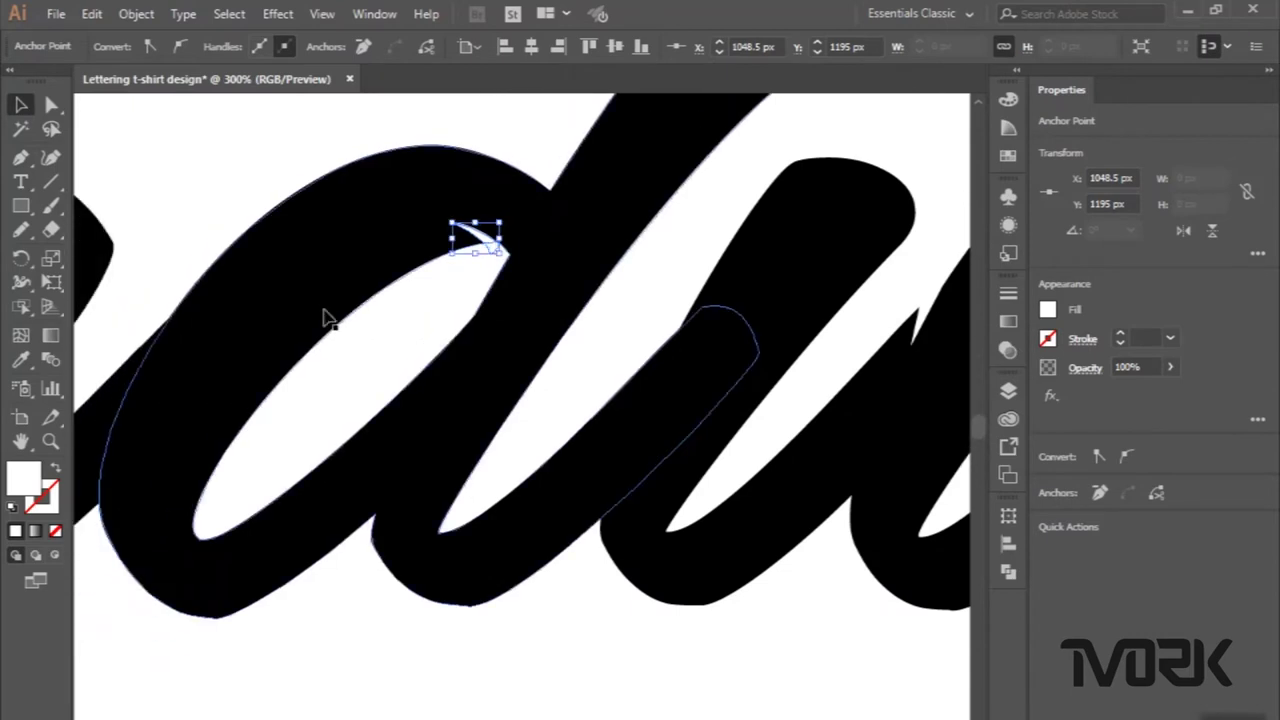
click(20, 157)
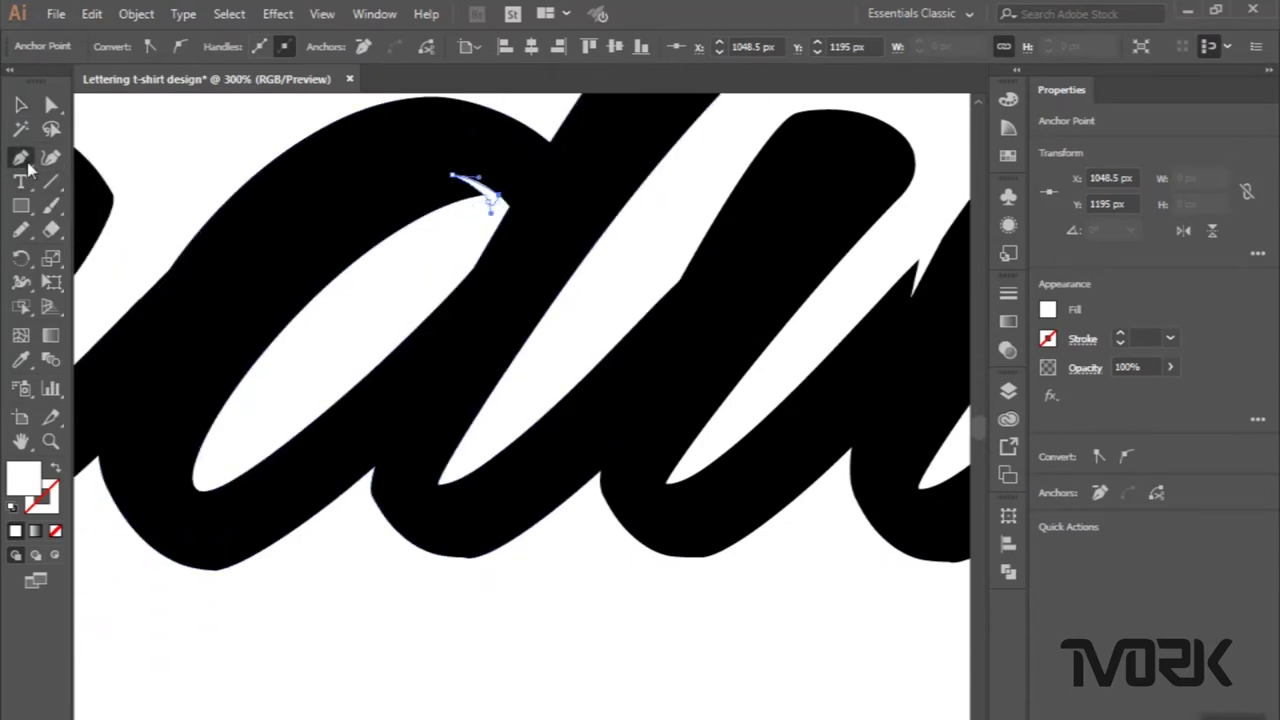
scroll(205, 527, up, 1)
scroll(210, 530, up, 1)
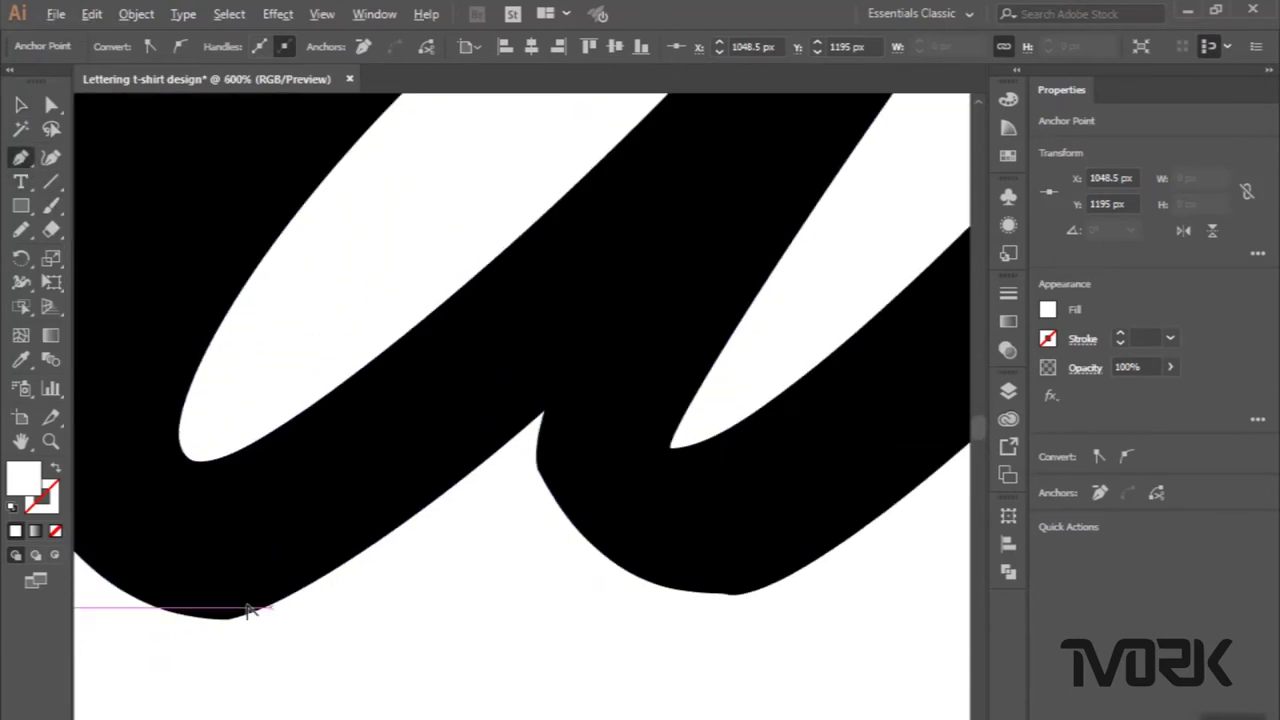
scroll(251, 609, up, 1)
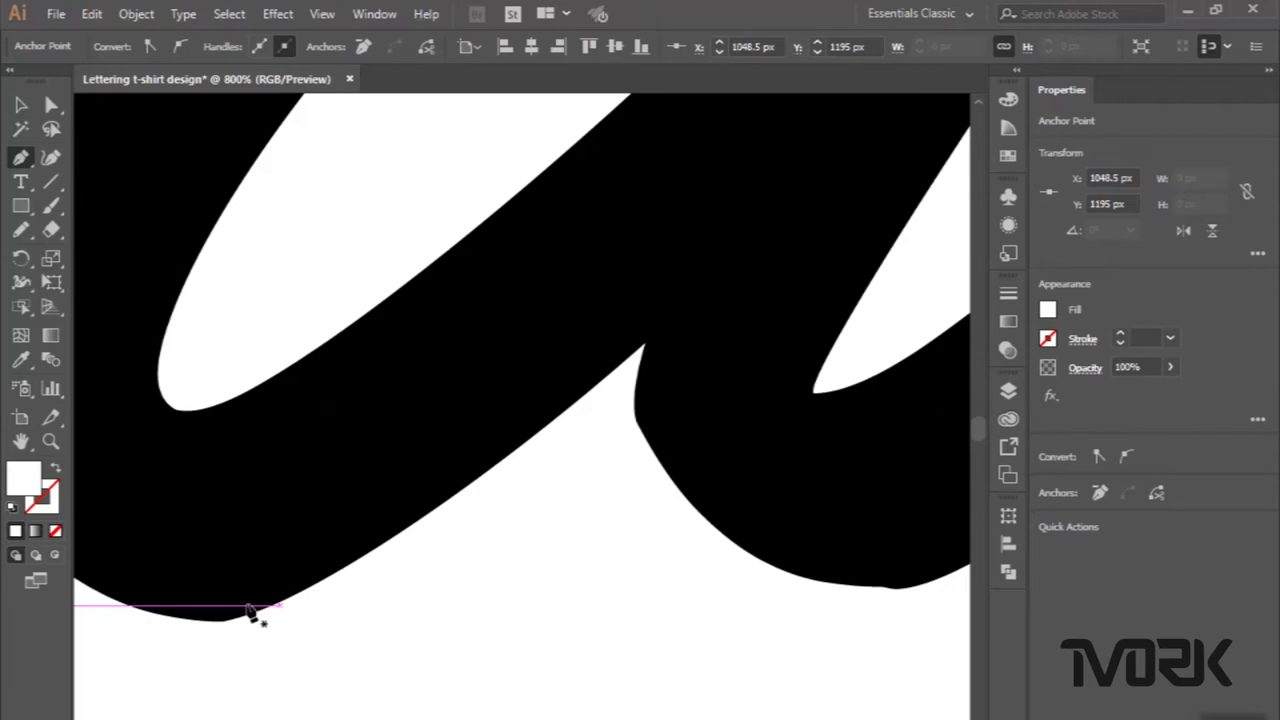
click(158, 388)
mouse_move(218, 455)
mouse_down()
mouse_move(226, 462)
mouse_move(190, 388)
mouse_move(194, 357)
mouse_move(158, 392)
mouse_up()
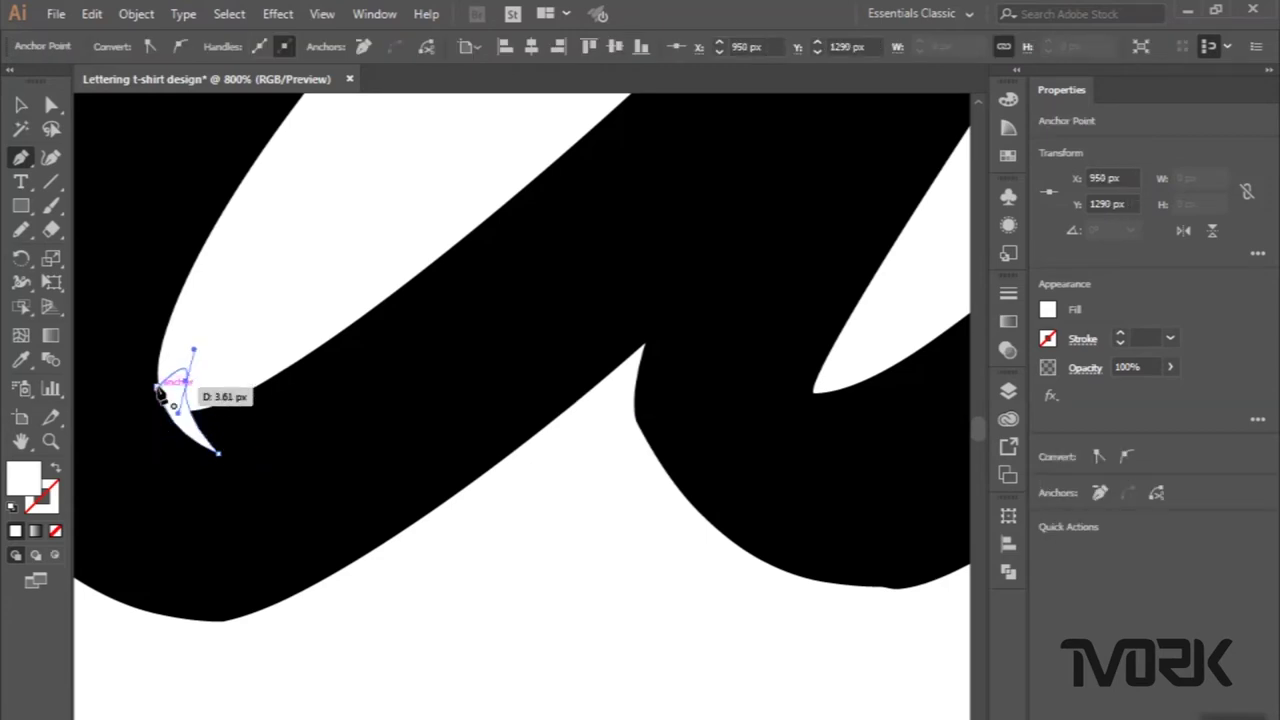
scroll(158, 392, down, 2)
scroll(158, 392, down, 2)
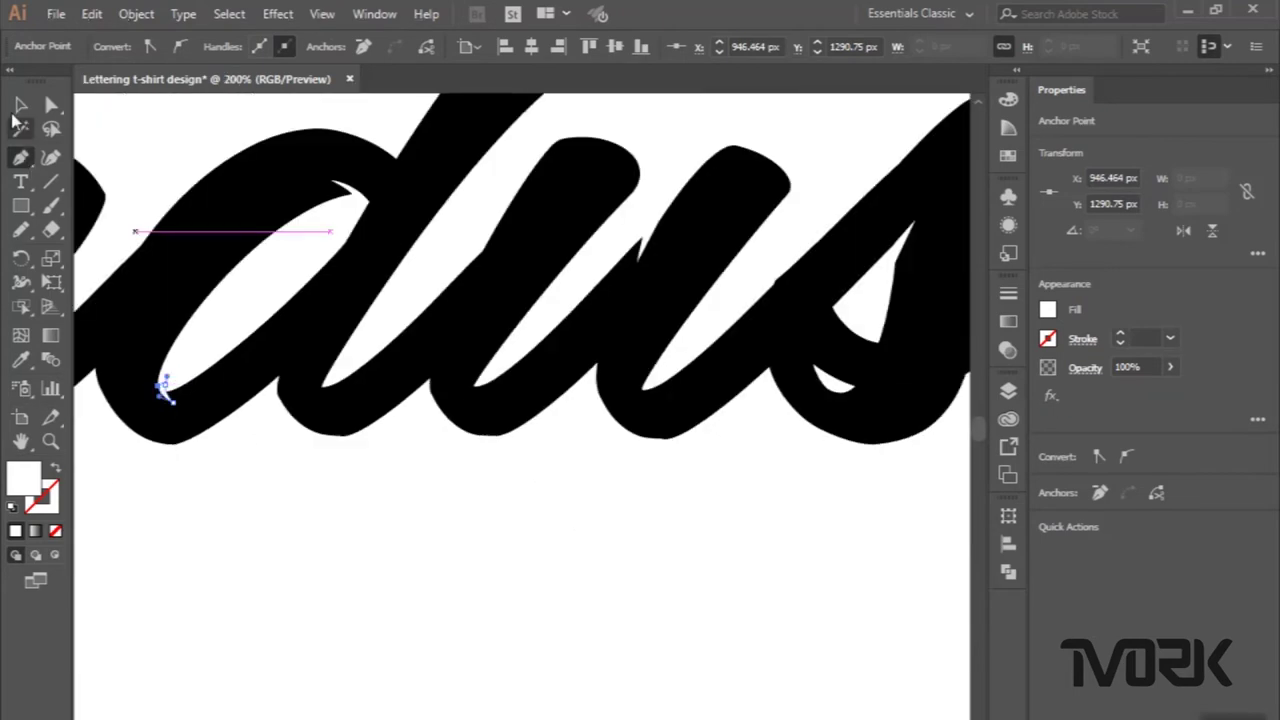
click(18, 106)
Draw a curved white sliver cutting into the n's lower notch tip.
click(18, 160)
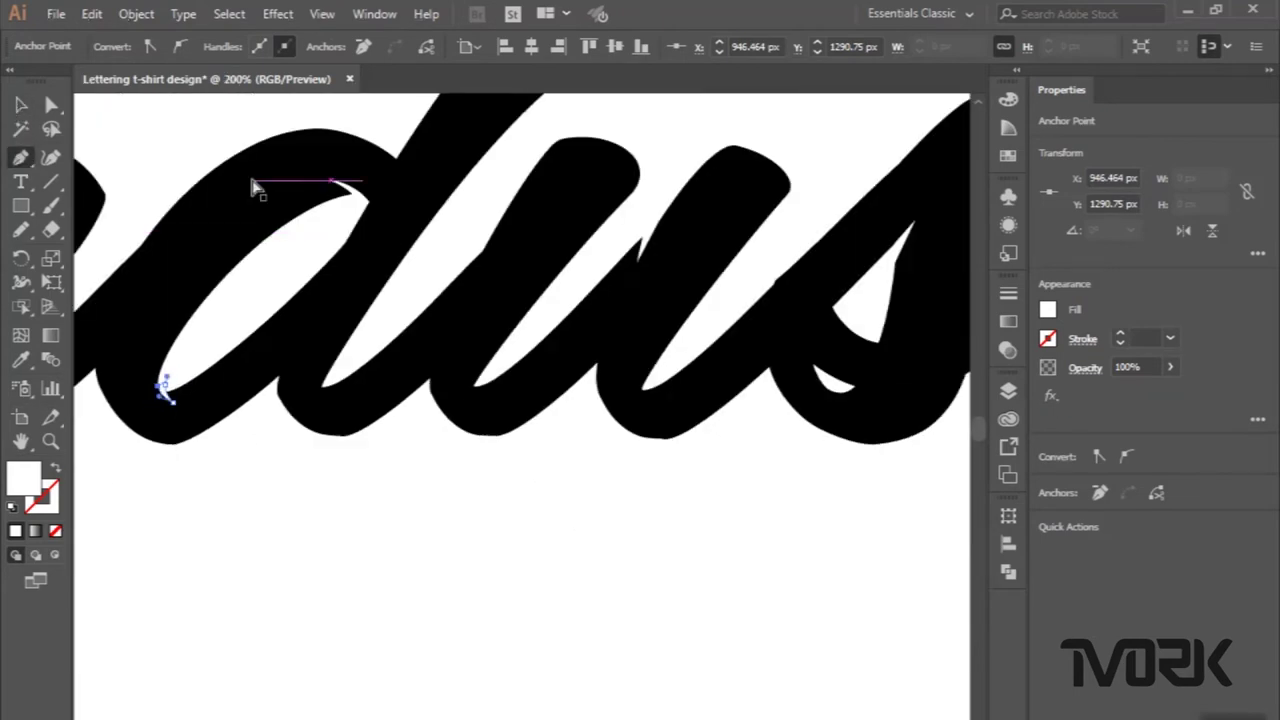
scroll(250, 178, left, 2)
scroll(250, 178, left, 2)
scroll(250, 178, left, 2)
scroll(252, 183, left, 1)
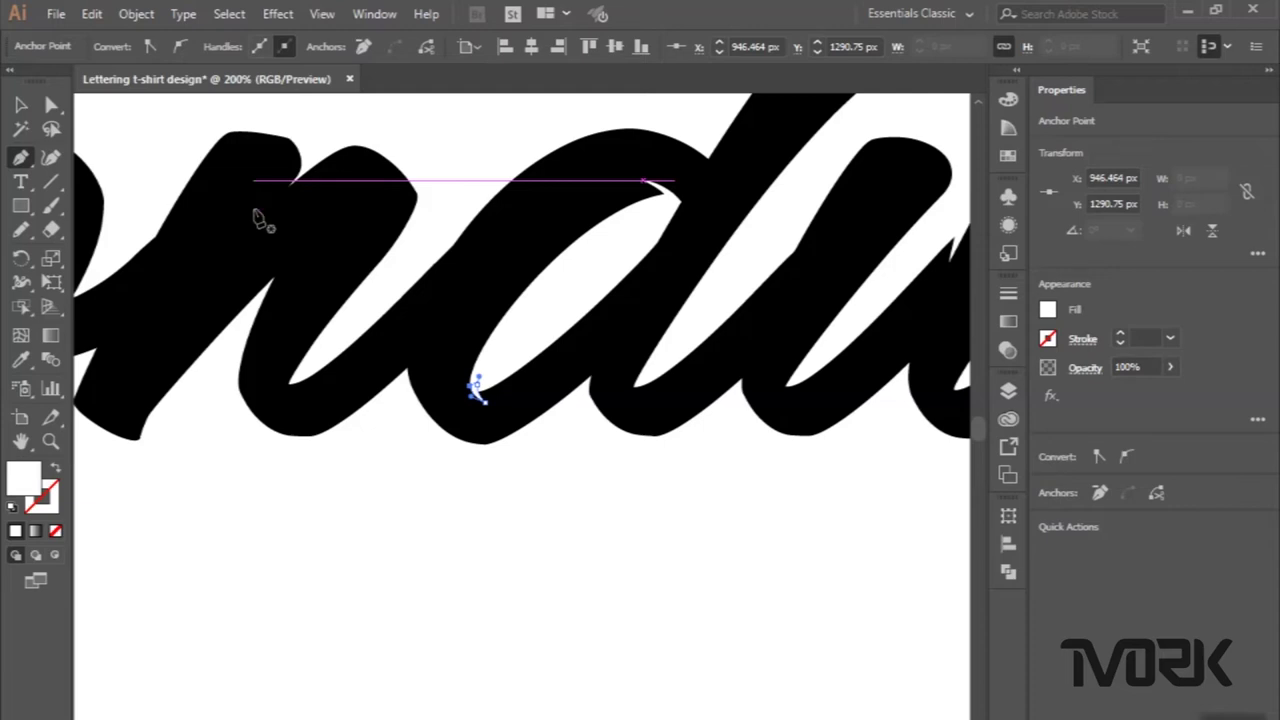
scroll(286, 371, up, 1)
scroll(290, 380, up, 2)
scroll(298, 375, up, 1)
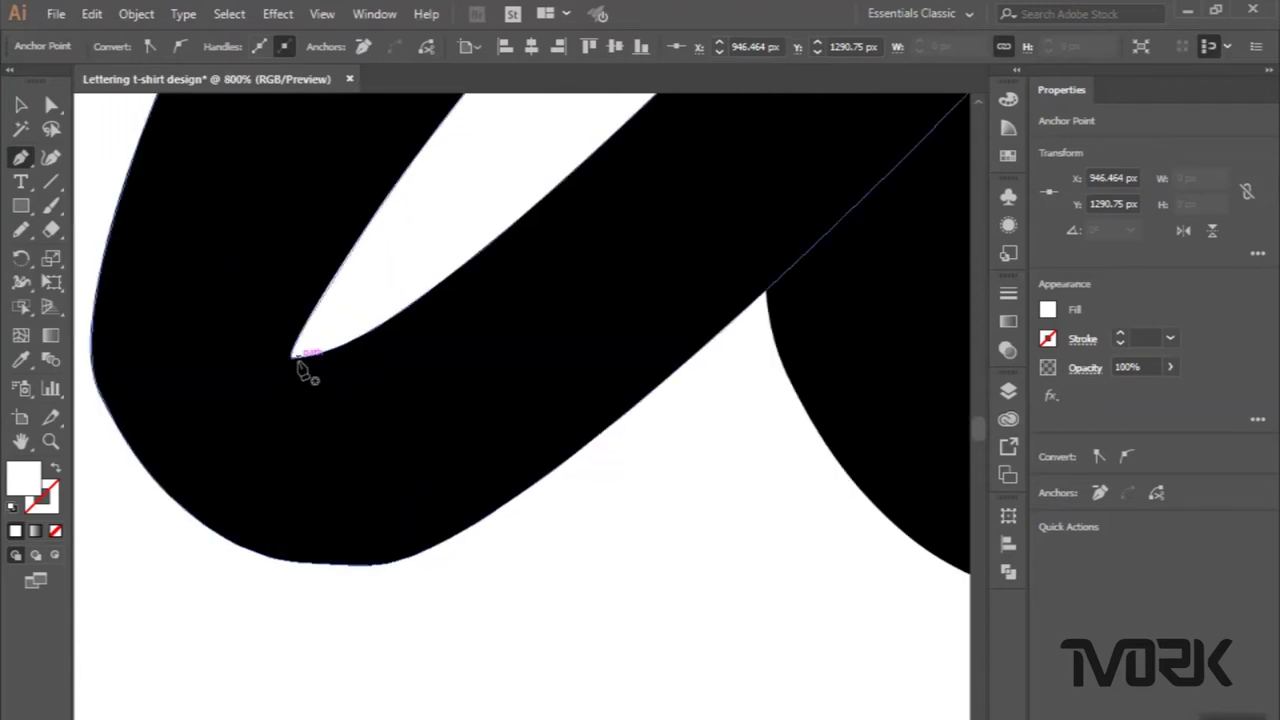
drag(295, 355, 248, 314)
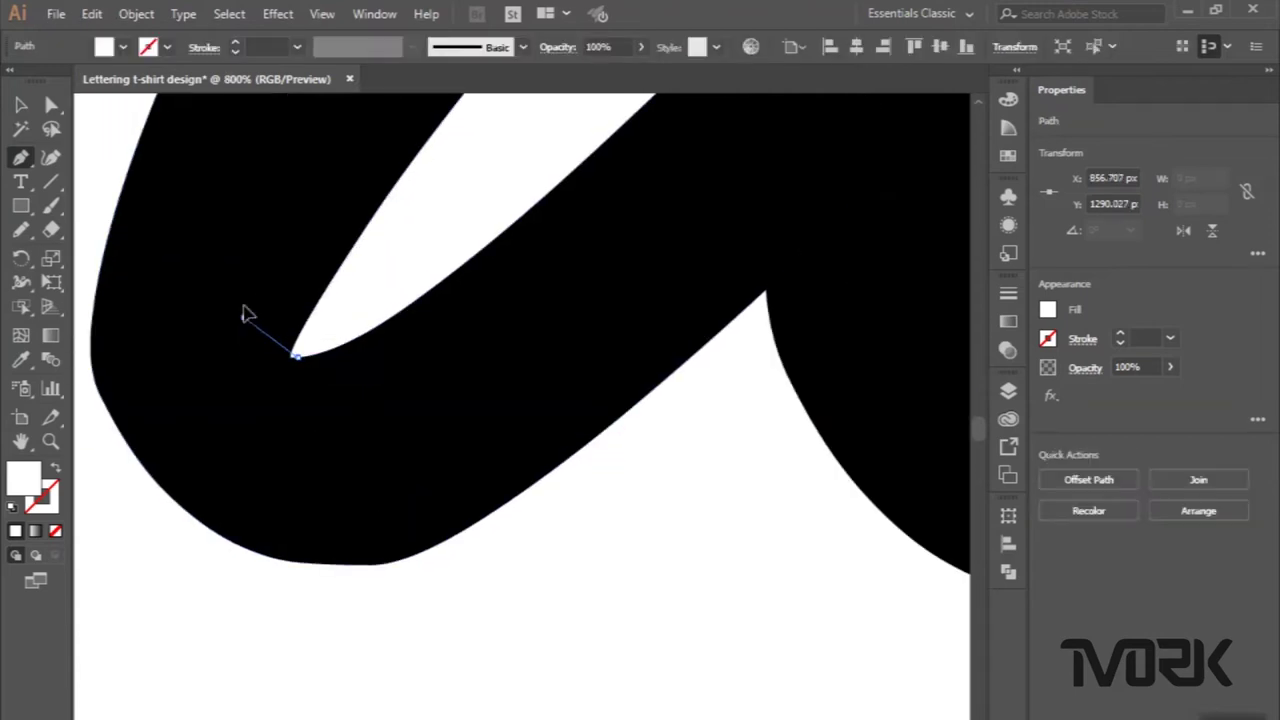
drag(238, 282, 237, 279)
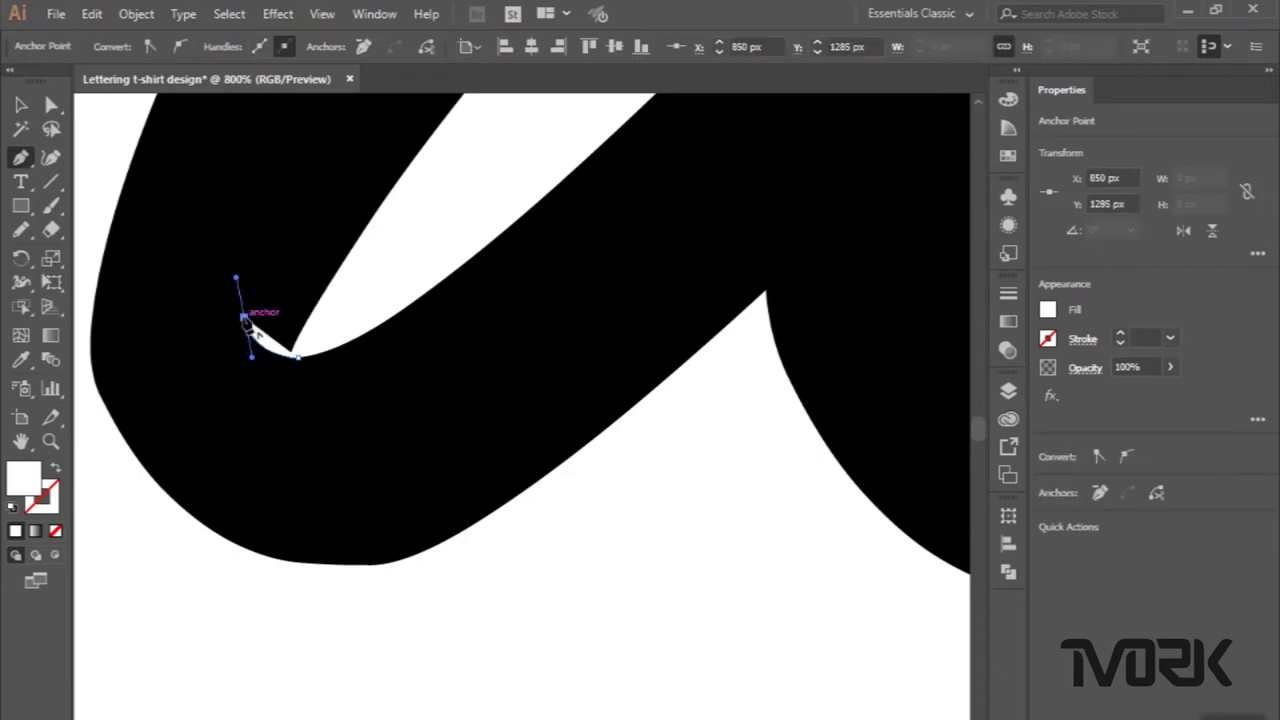
mouse_move(272, 336)
mouse_down()
mouse_move(309, 348)
mouse_move(306, 360)
mouse_up()
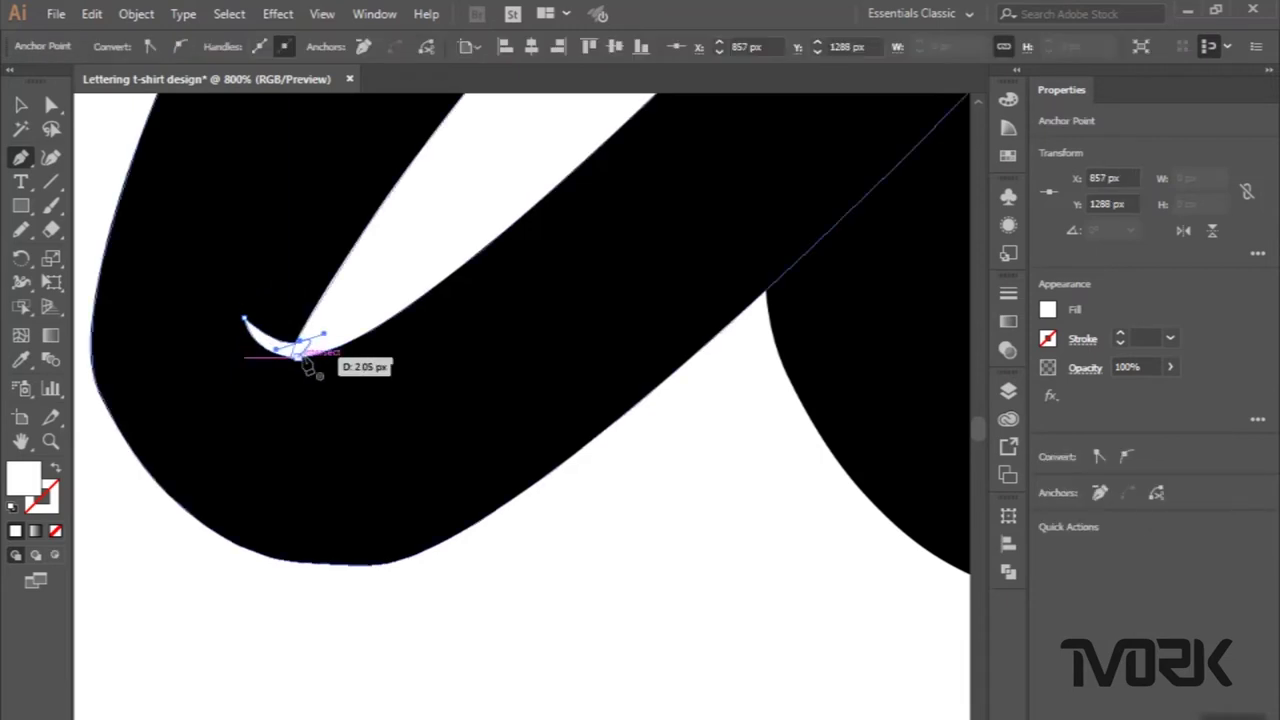
scroll(308, 366, down, 2)
scroll(308, 366, down, 2)
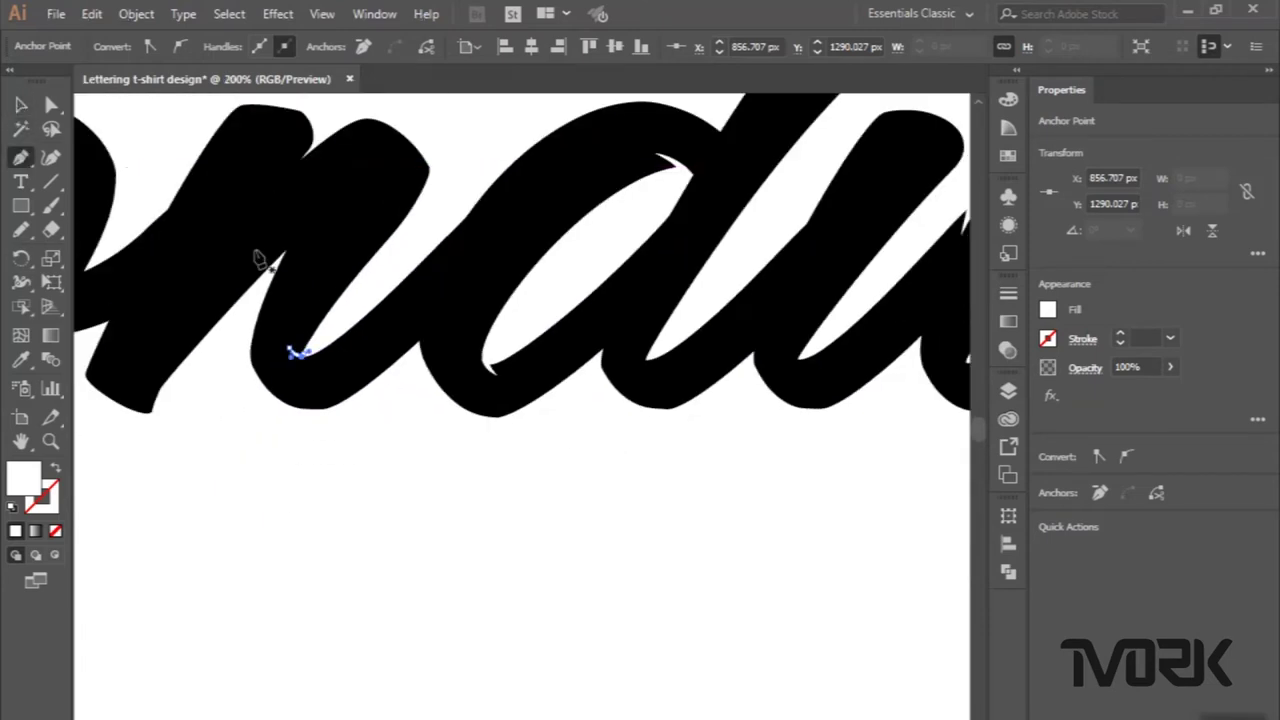
Draw a curved white sliver into the top tip of the o's counter.
scroll(258, 258, left, 1)
scroll(258, 258, left, 2)
scroll(258, 258, left, 1)
scroll(258, 258, left, 1)
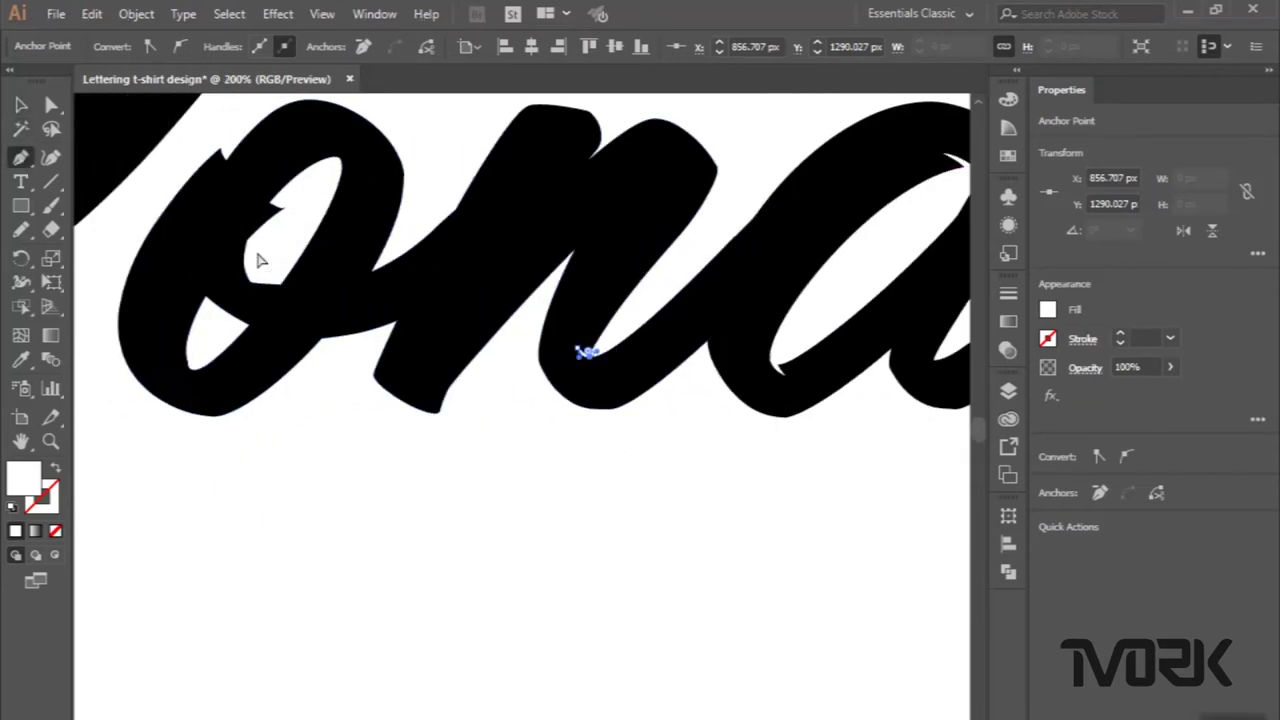
scroll(258, 260, up, 1)
scroll(260, 258, up, 1)
scroll(260, 258, up, 1)
scroll(300, 262, up, 1)
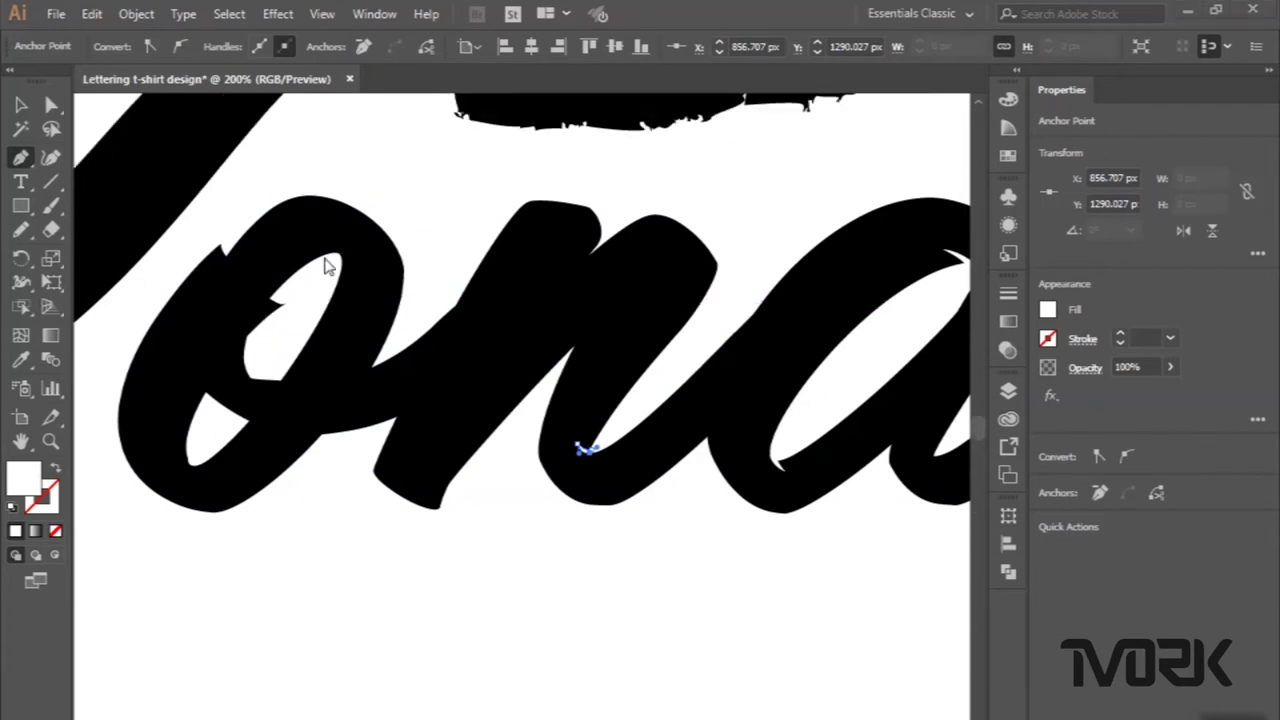
key(super)
key(super)
scroll(330, 300, up, 1)
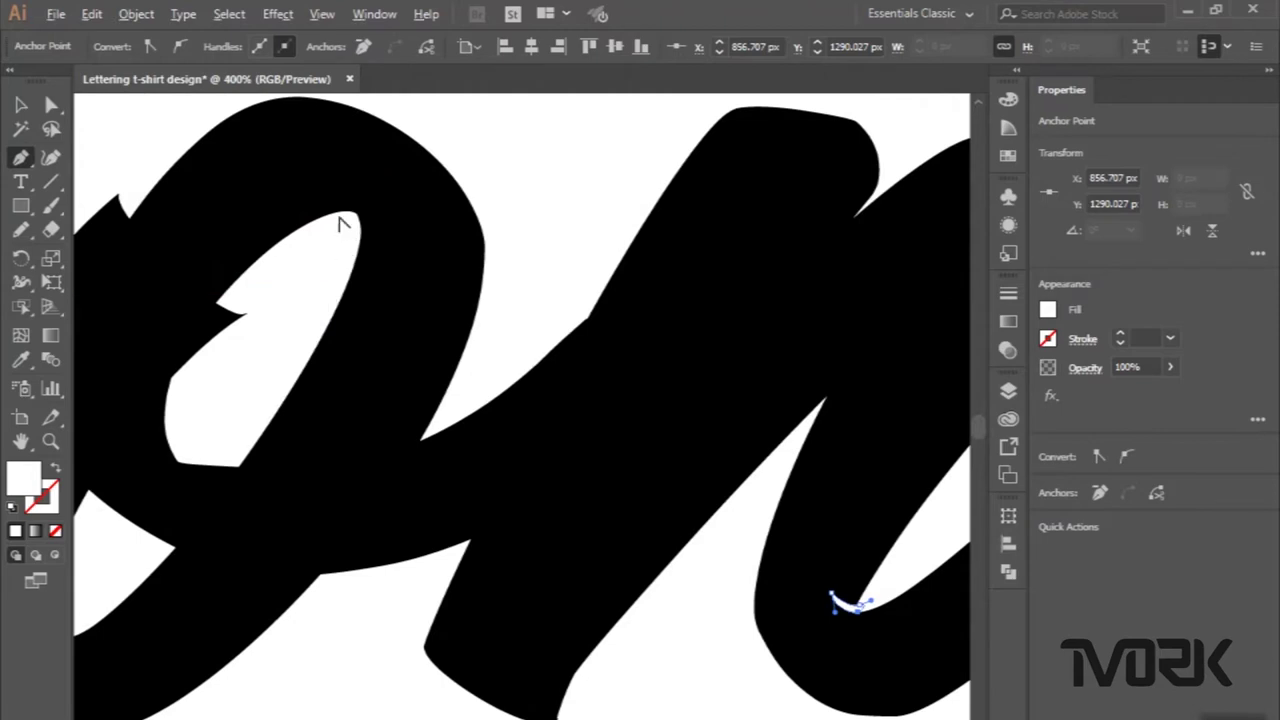
scroll(343, 218, up, 1)
mouse_move(357, 206)
mouse_down()
mouse_move(431, 258)
mouse_move(452, 300)
mouse_up()
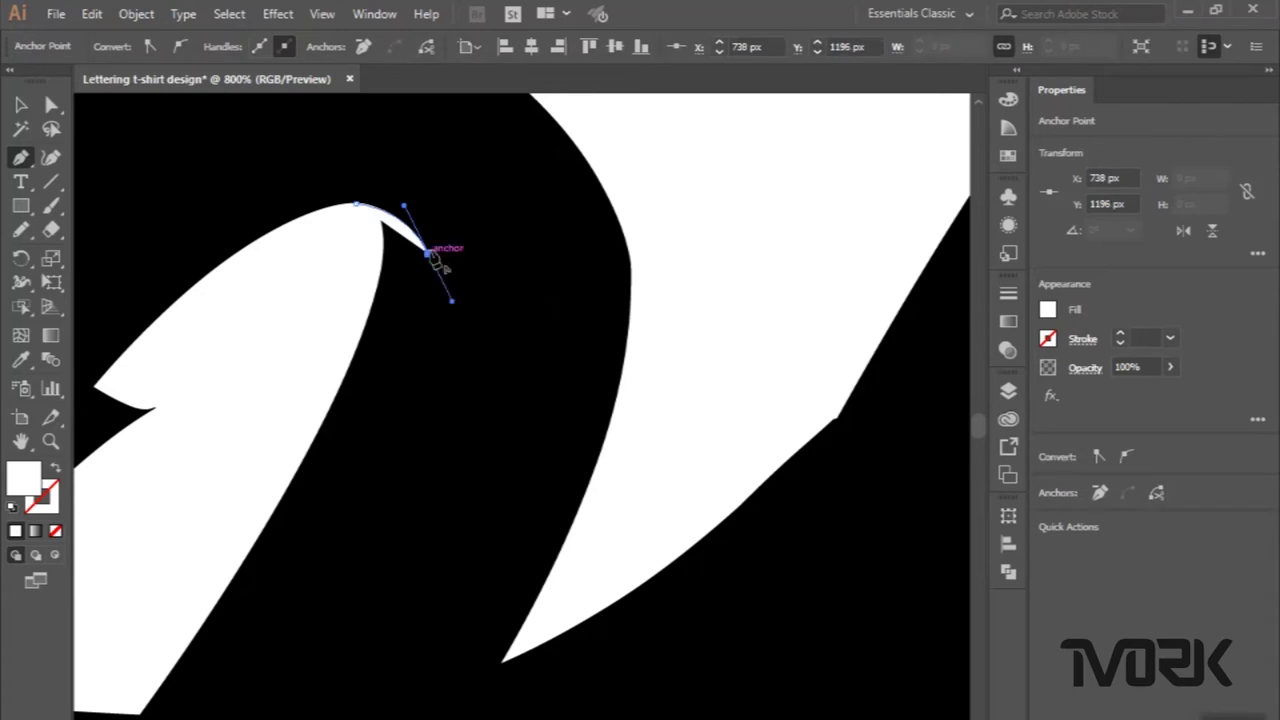
mouse_move(429, 253)
mouse_down()
mouse_move(325, 230)
mouse_move(355, 205)
mouse_up()
scroll(345, 245, down, 2)
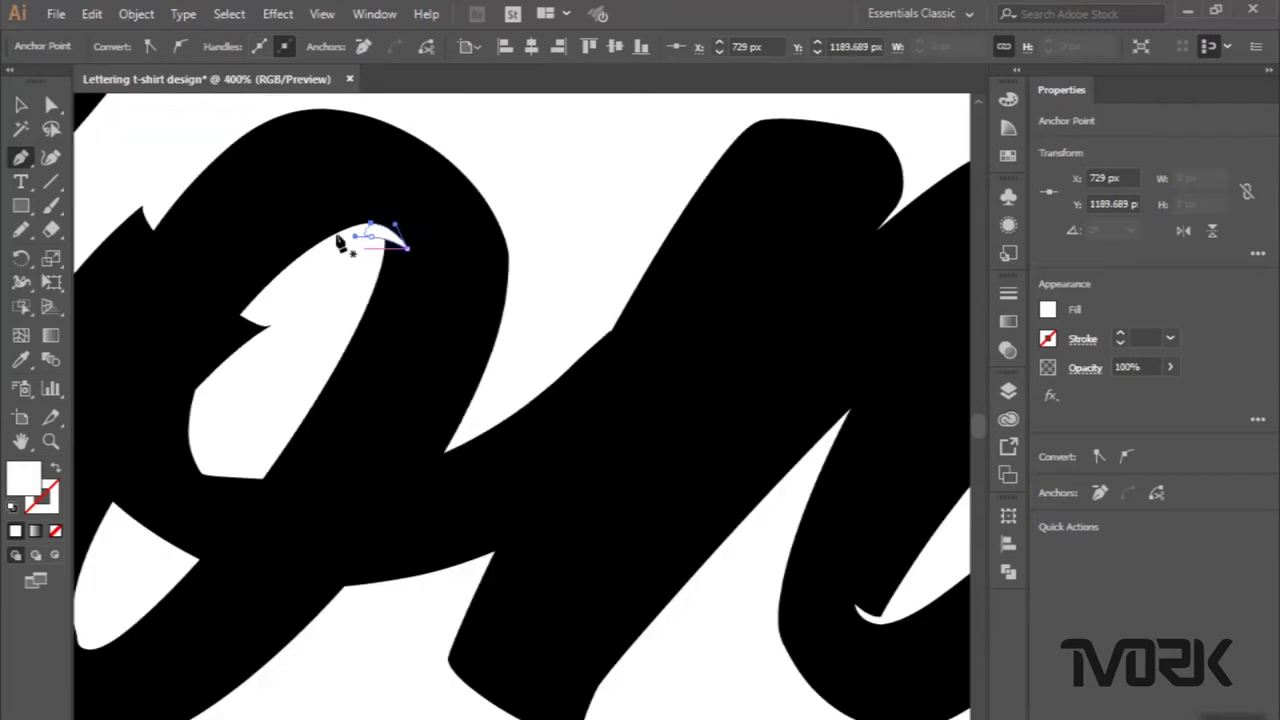
click(20, 105)
scroll(274, 405, left, 1)
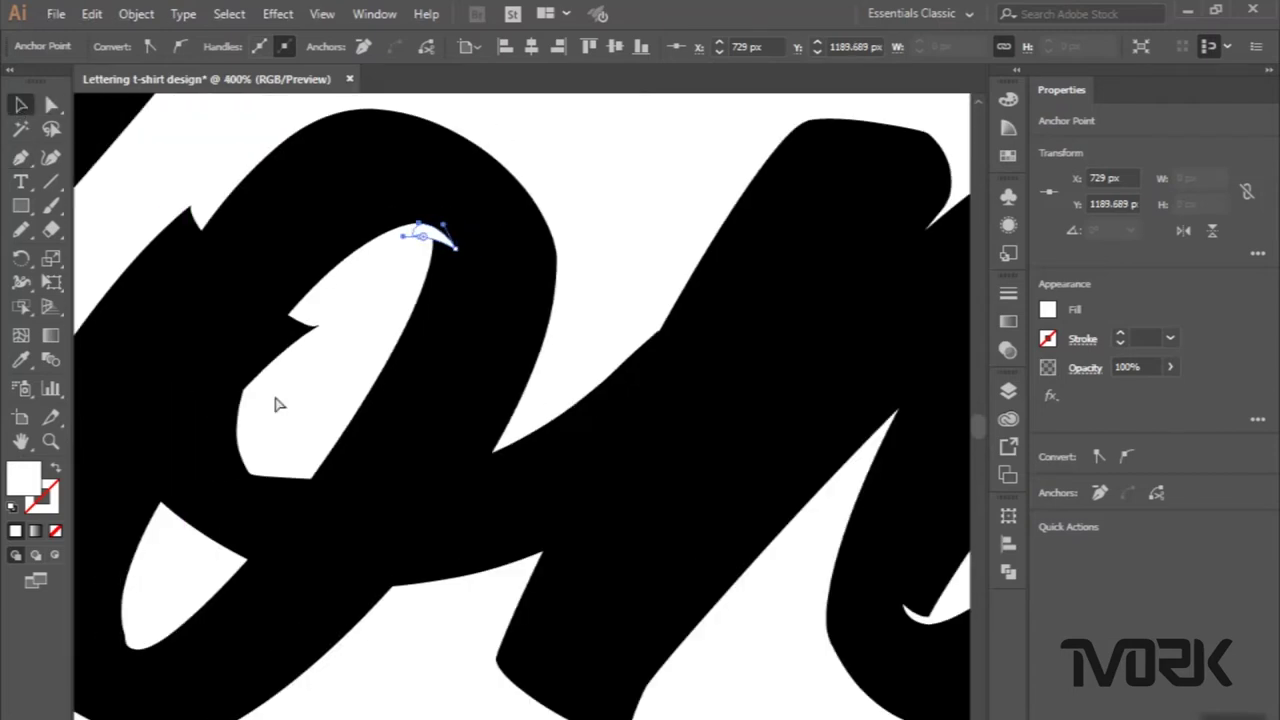
scroll(274, 405, left, 2)
scroll(278, 405, down, 2)
scroll(278, 405, down, 2)
scroll(278, 405, down, 1)
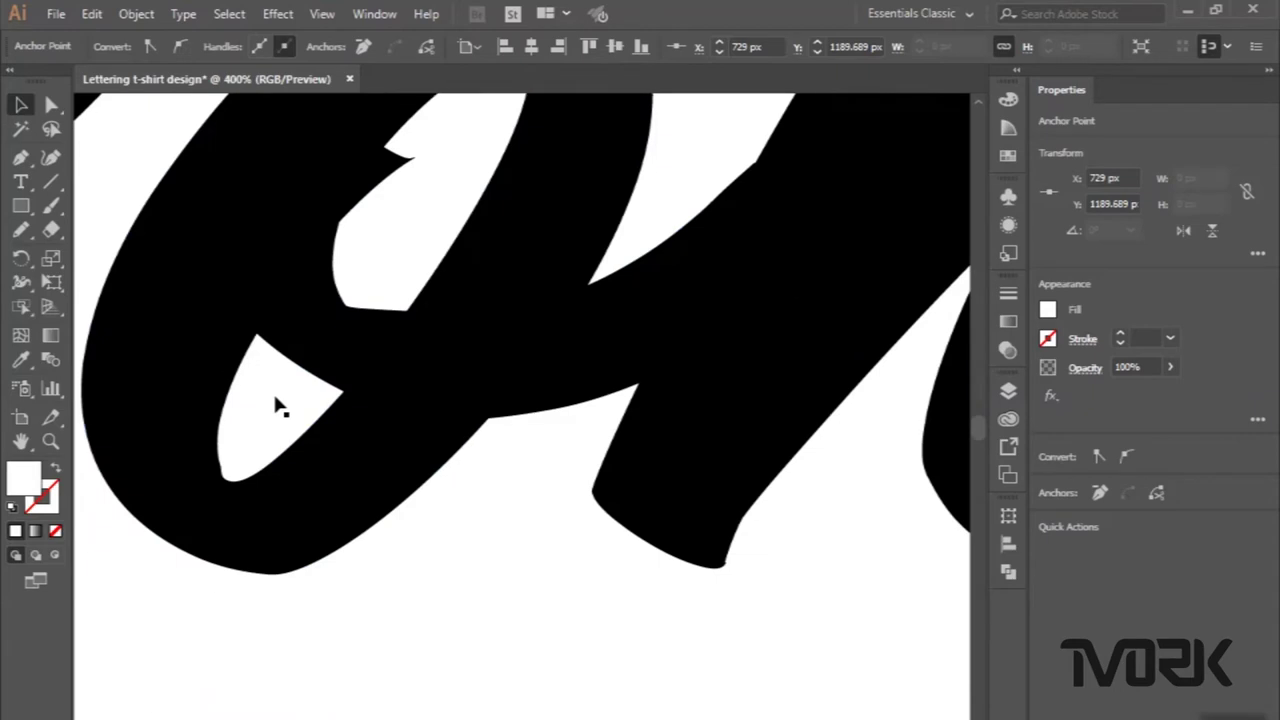
Draw a curved white sliver into the bottom tip of the o's counter.
click(20, 158)
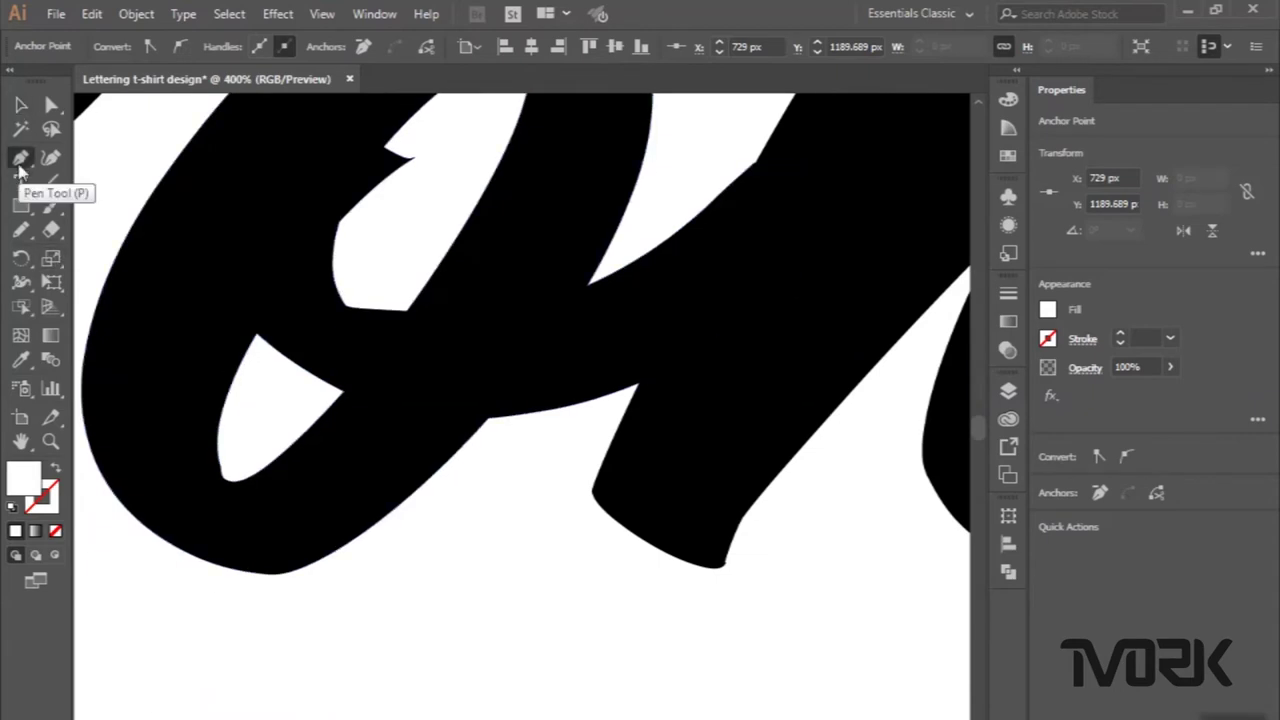
scroll(138, 518, up, 2)
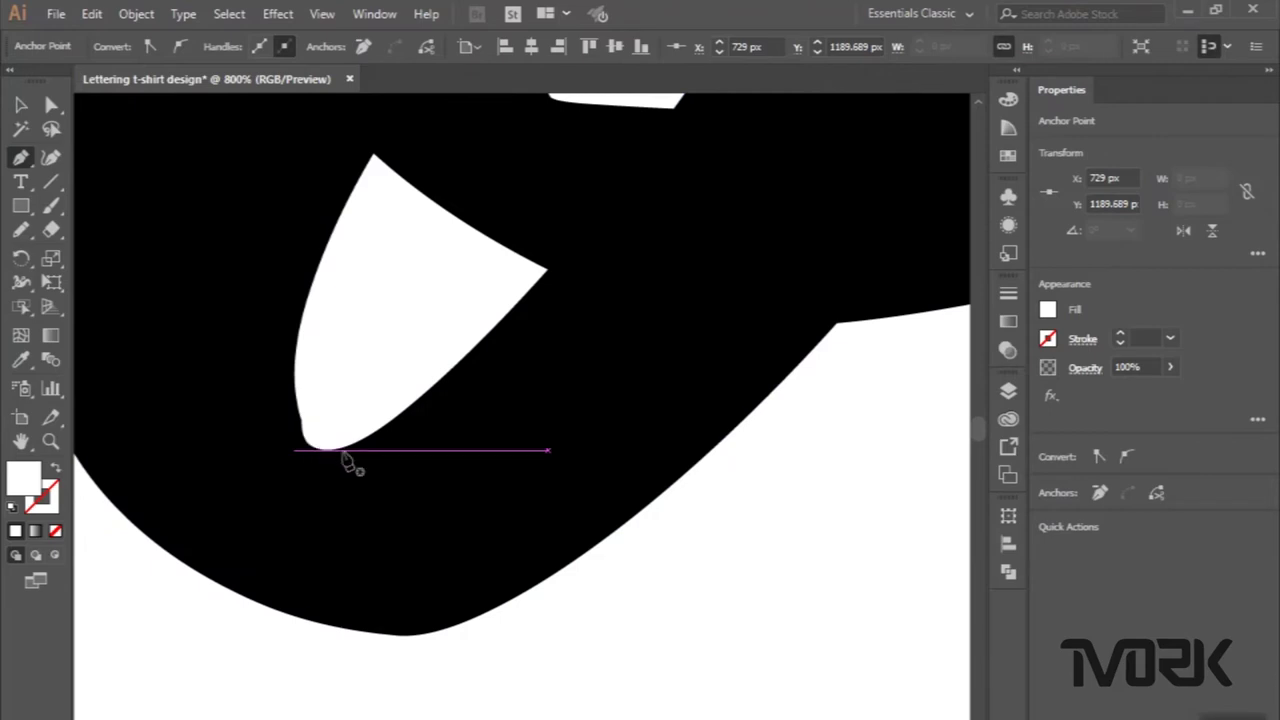
click(347, 446)
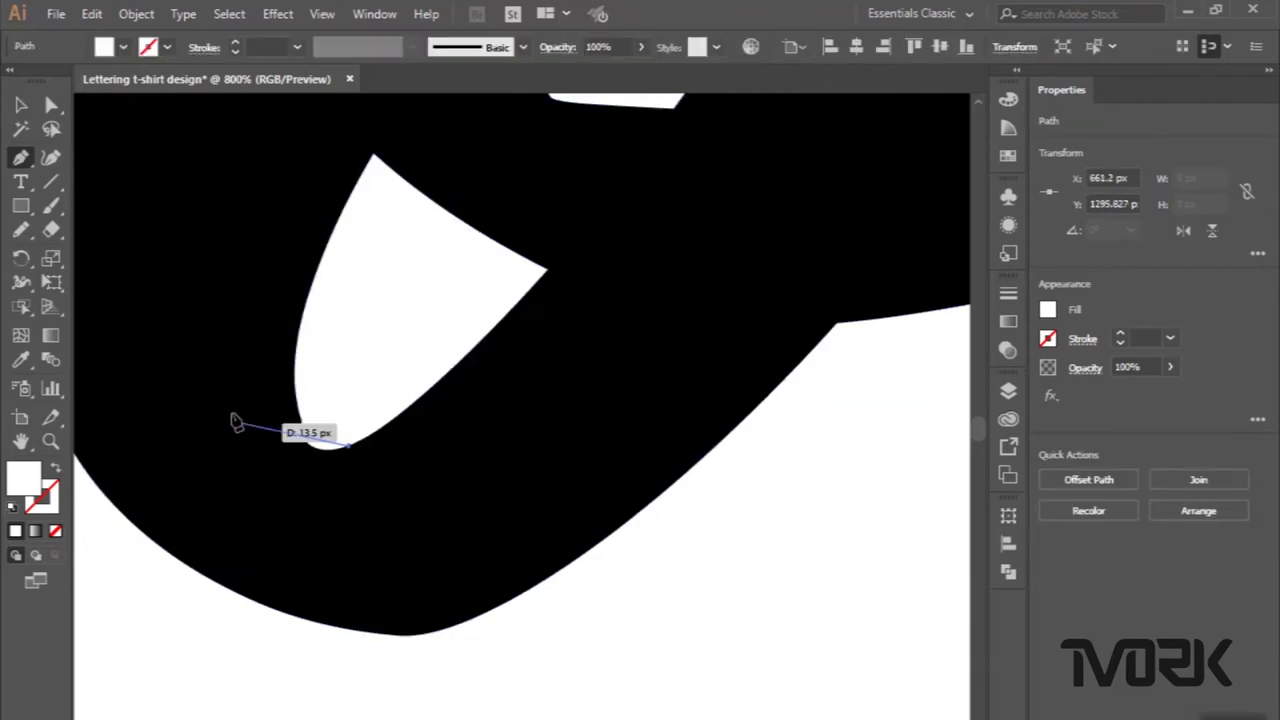
drag(233, 415, 170, 366)
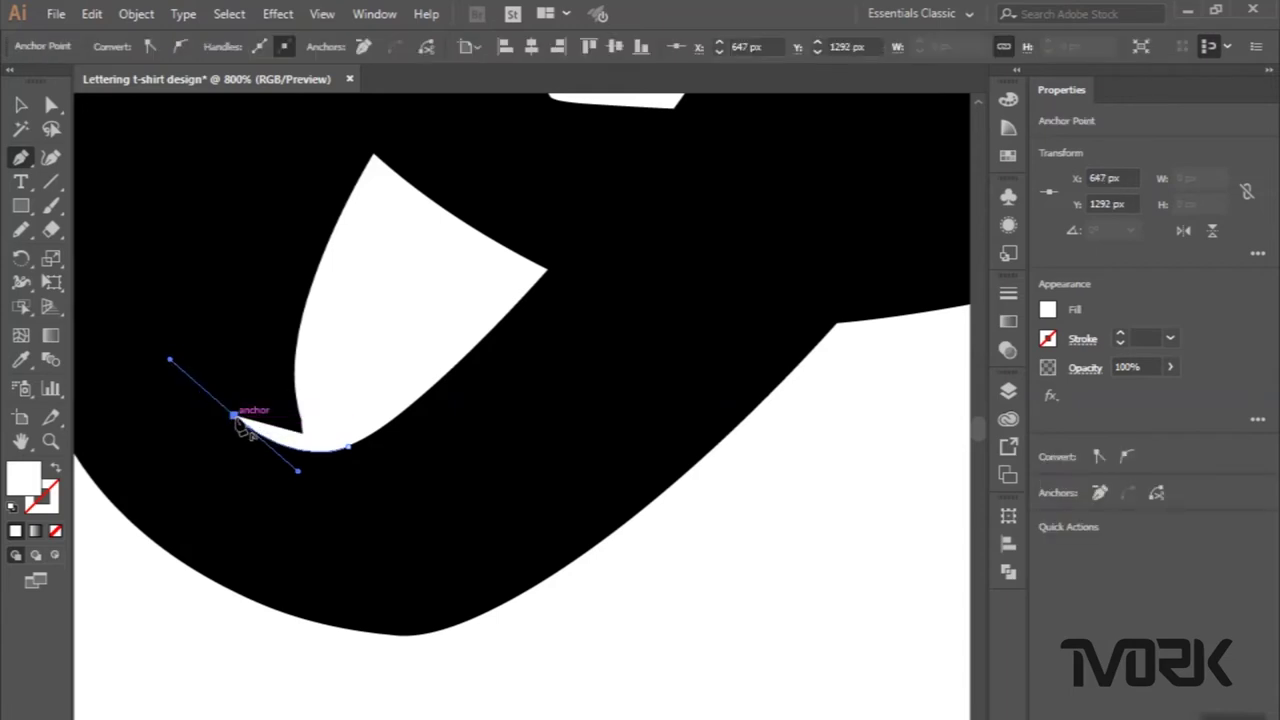
click(237, 418)
mouse_move(337, 423)
mouse_down()
mouse_move(363, 417)
mouse_move(350, 452)
mouse_up()
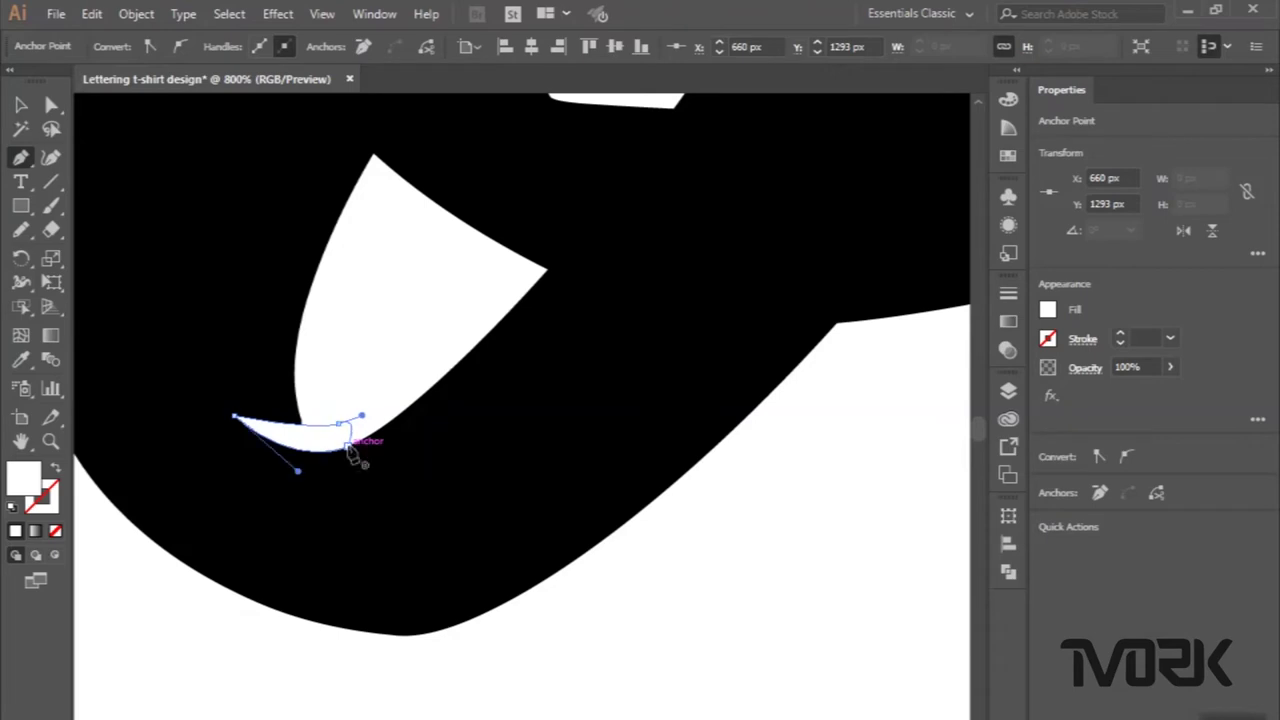
scroll(348, 450, down, 1)
scroll(345, 445, down, 2)
scroll(340, 440, down, 1)
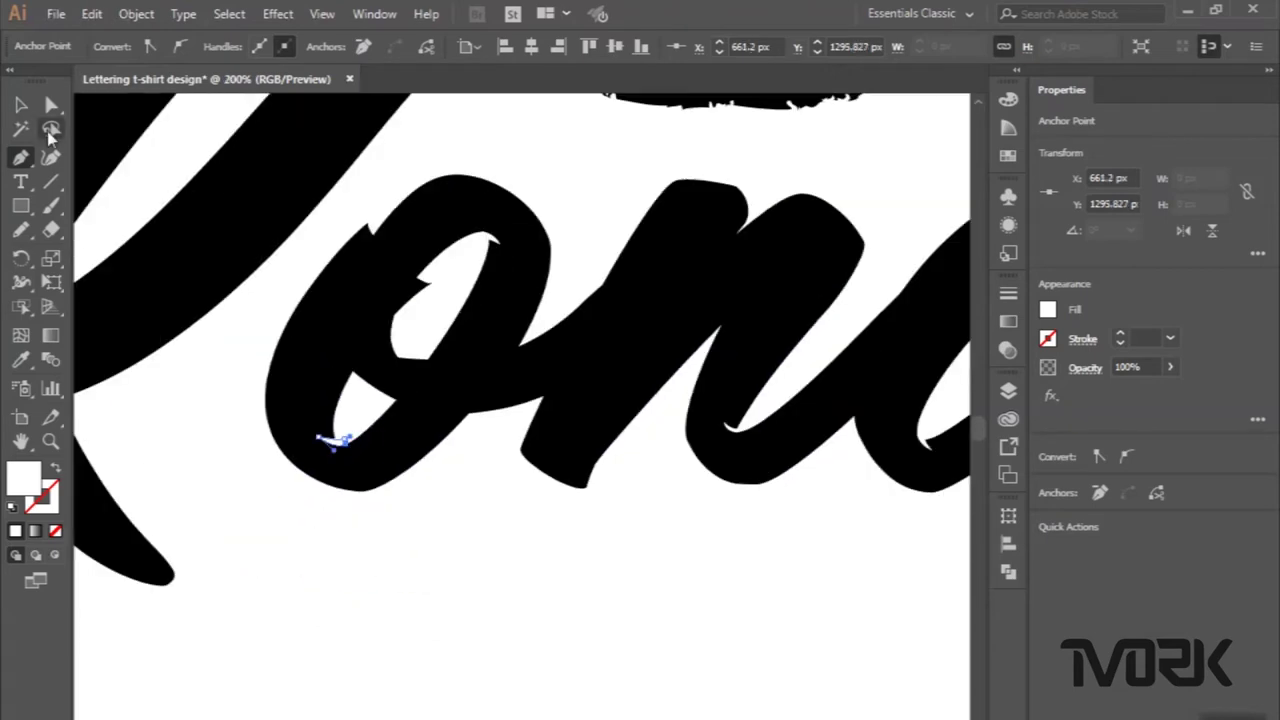
click(20, 105)
scroll(206, 229, up, 2)
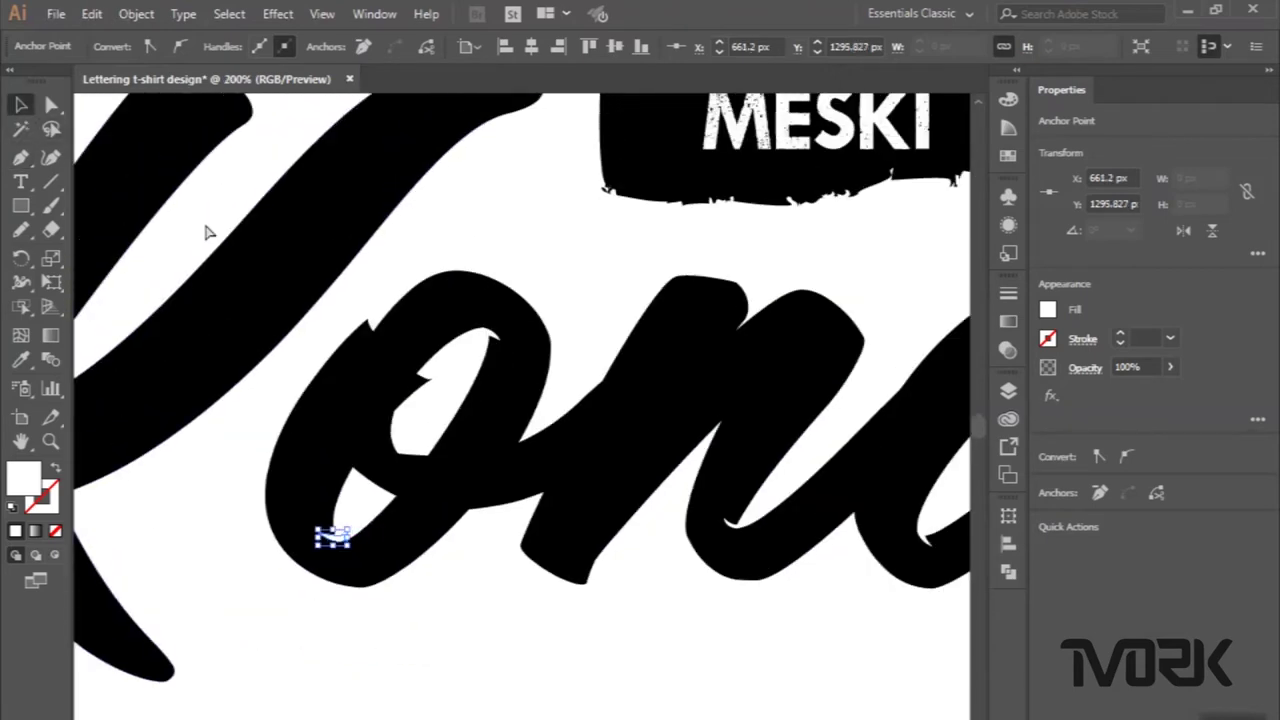
scroll(206, 229, left, 2)
scroll(206, 229, left, 1)
scroll(206, 229, left, 1)
scroll(206, 229, up, 1)
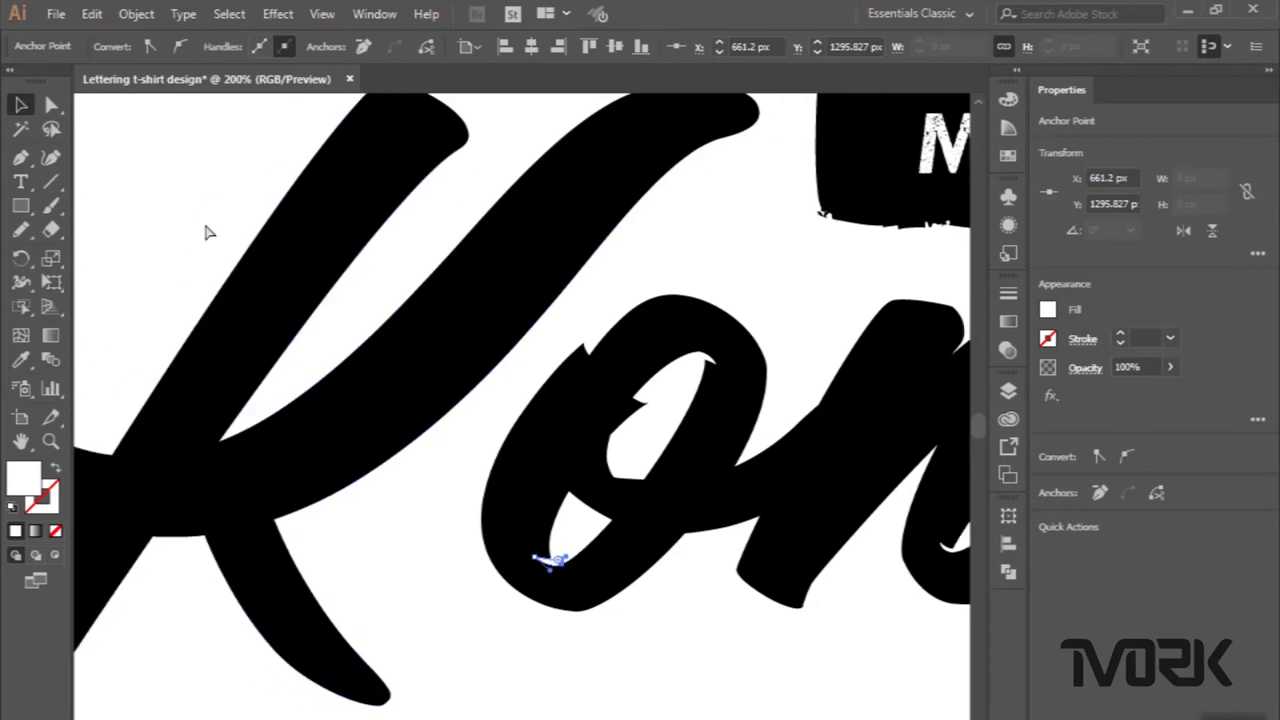
scroll(206, 229, left, 1)
scroll(206, 229, down, 1)
scroll(203, 219, down, 1)
click(20, 160)
scroll(290, 380, left, 1)
scroll(290, 383, left, 2)
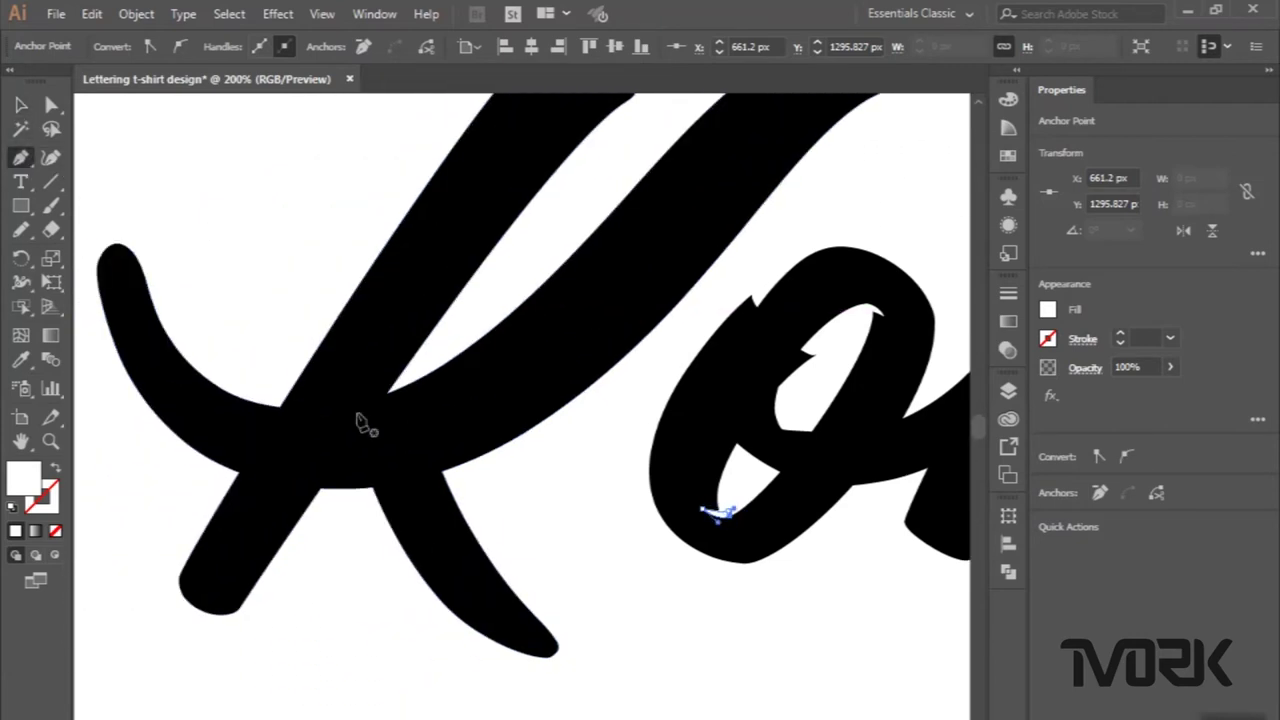
Draw the first white sliver into the notch of the K.
scroll(365, 425, up, 2)
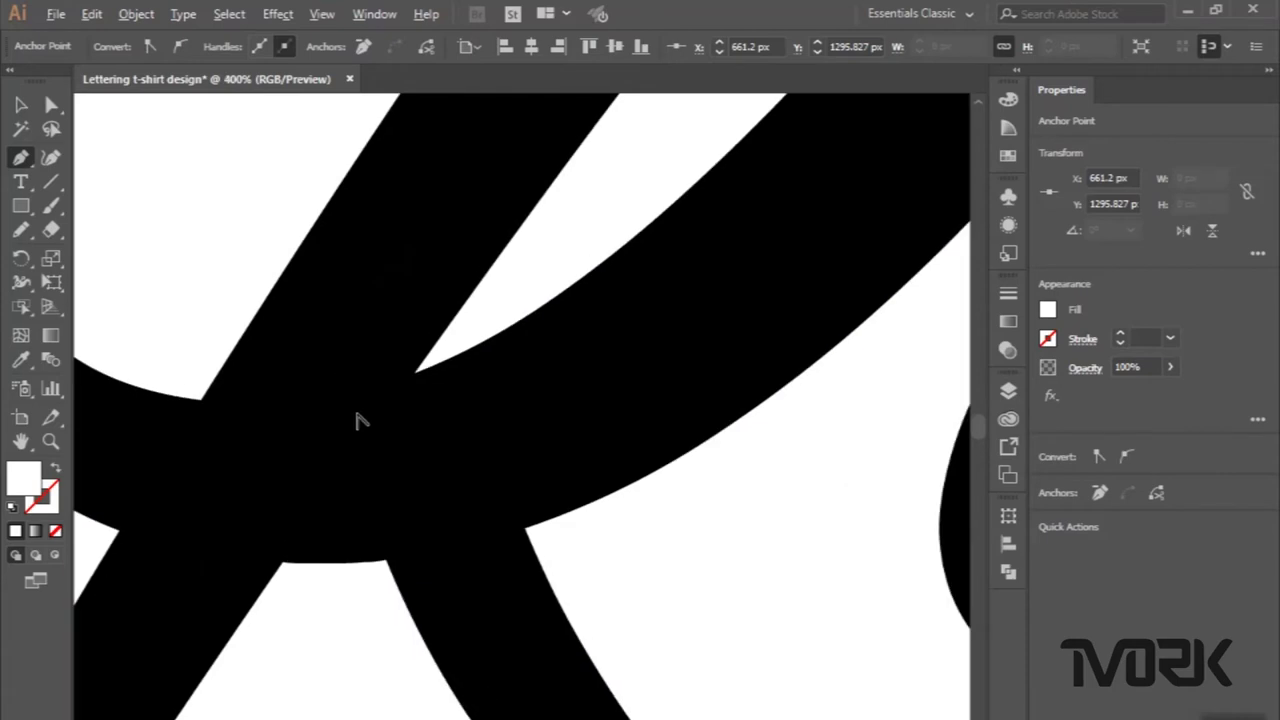
click(420, 369)
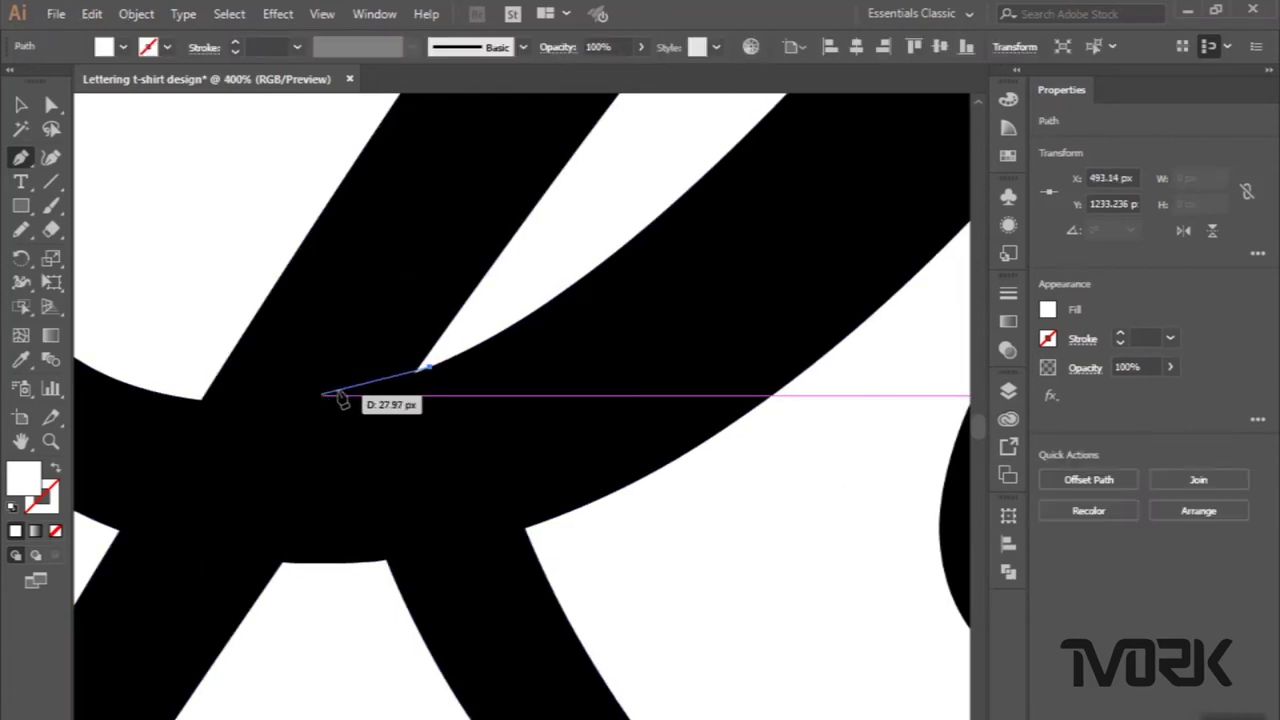
mouse_move(348, 397)
mouse_down()
mouse_move(340, 408)
mouse_move(449, 341)
mouse_move(435, 375)
mouse_up()
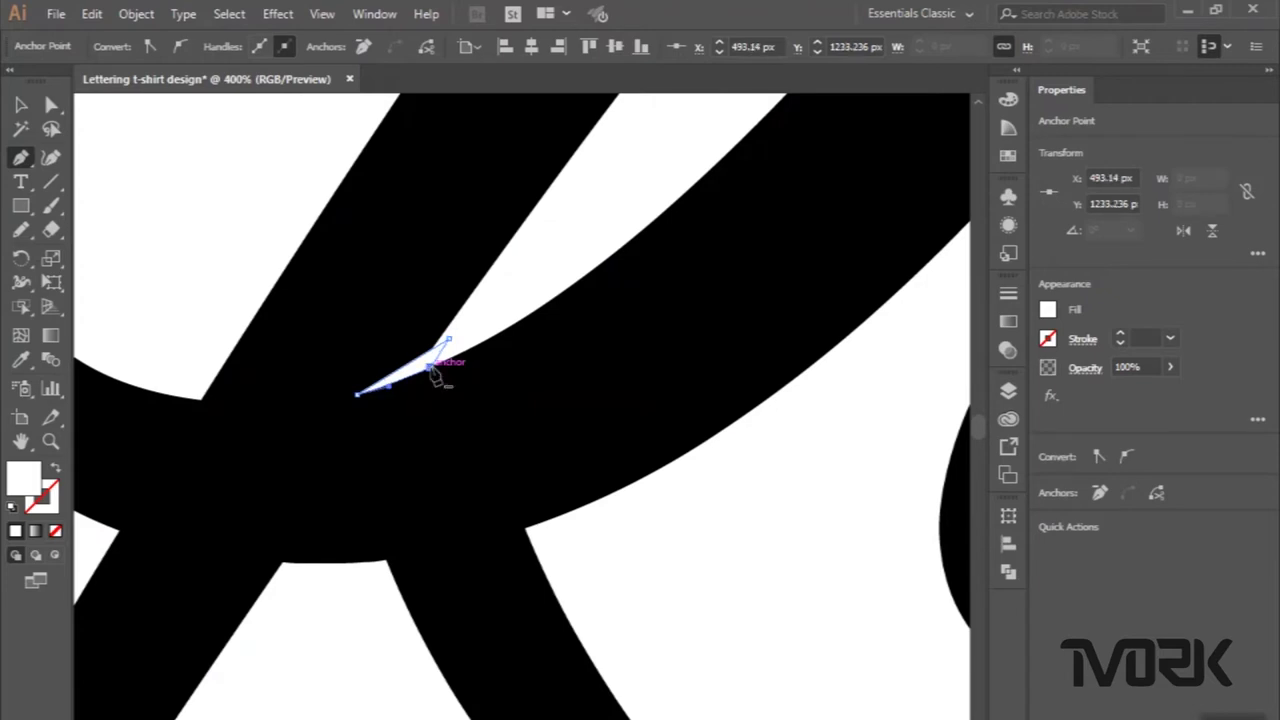
click(18, 106)
click(22, 160)
scroll(268, 388, down, 2)
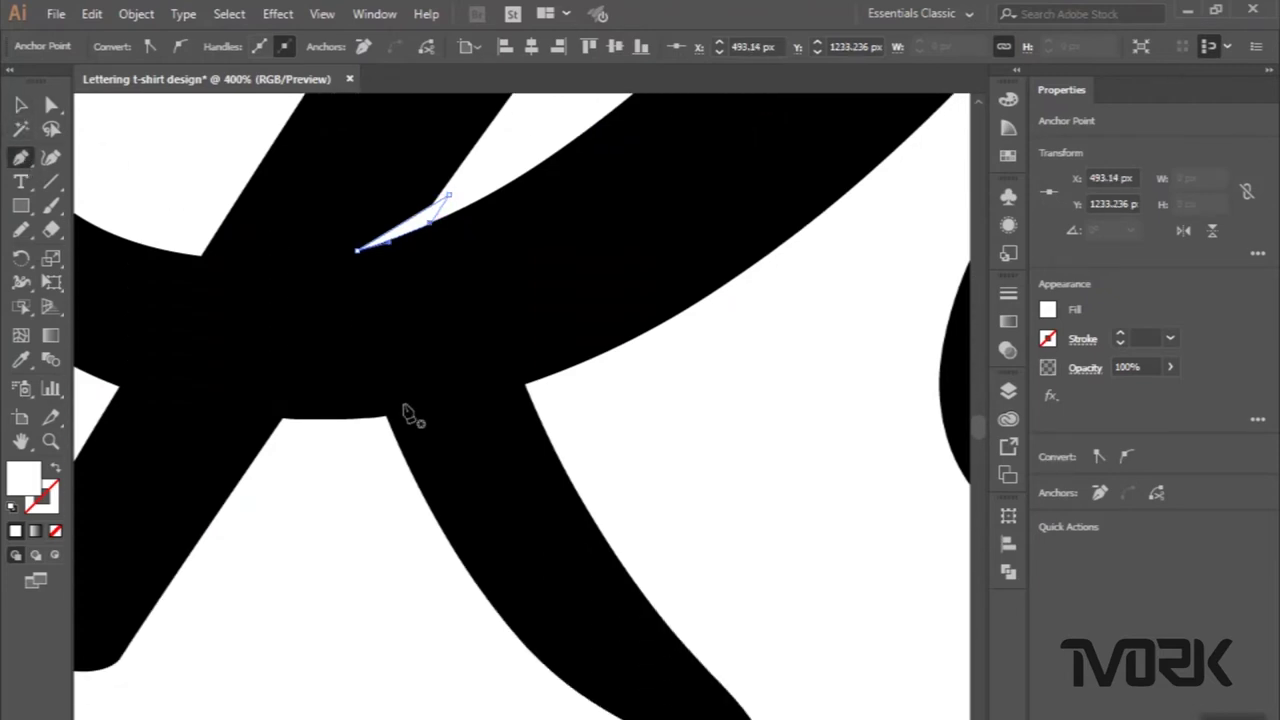
scroll(543, 396, up, 1)
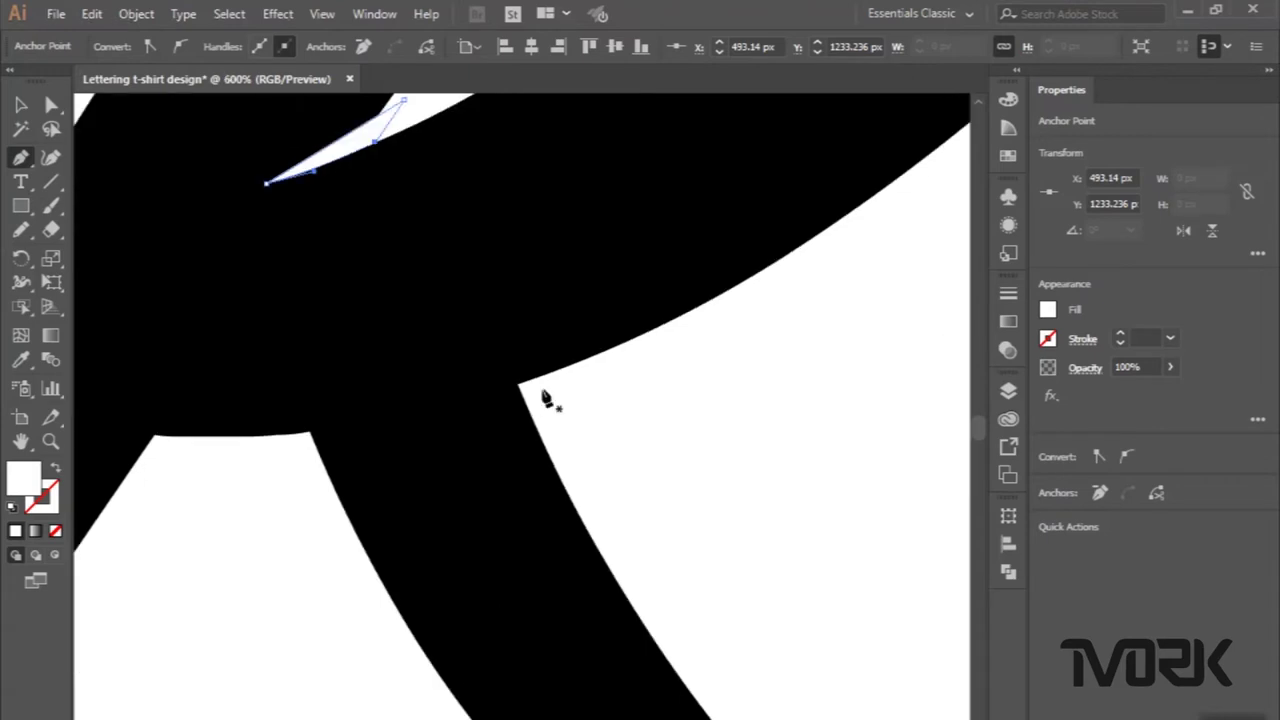
scroll(543, 396, up, 1)
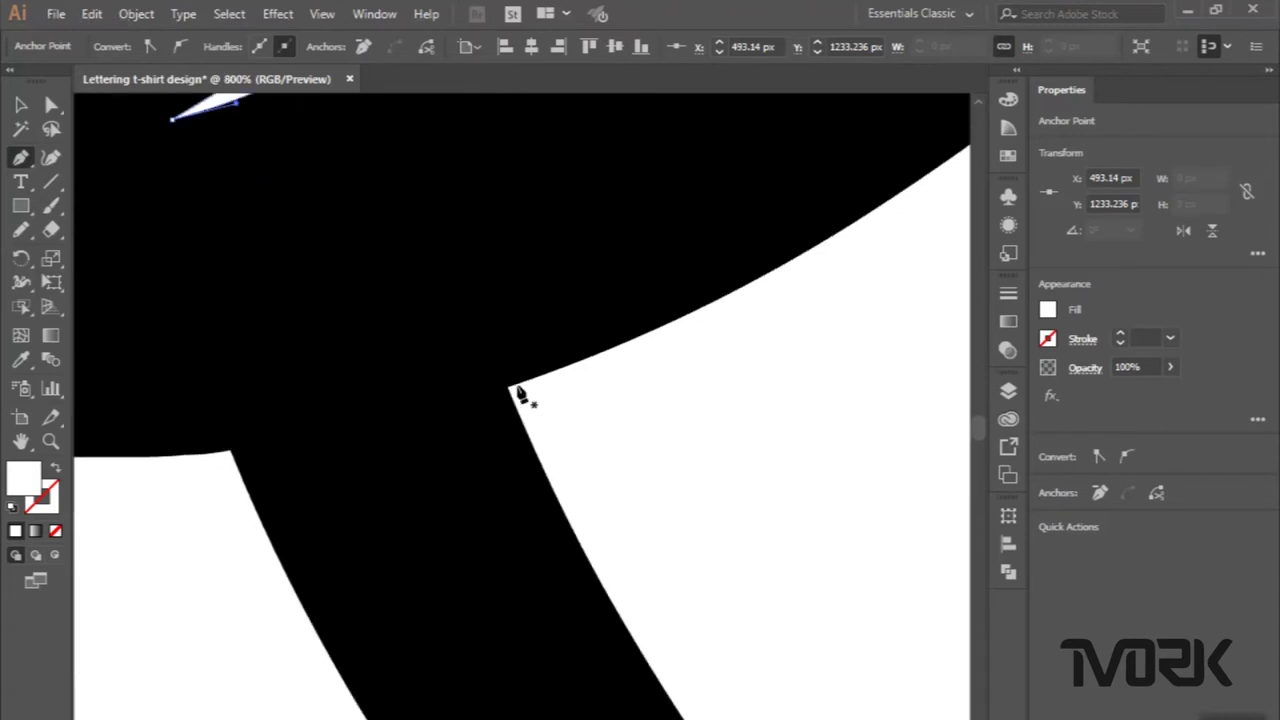
Draw a second white triangular sliver where the K's leg meets the curve.
mouse_move(508, 393)
mouse_down()
mouse_move(522, 365)
mouse_move(474, 337)
mouse_up()
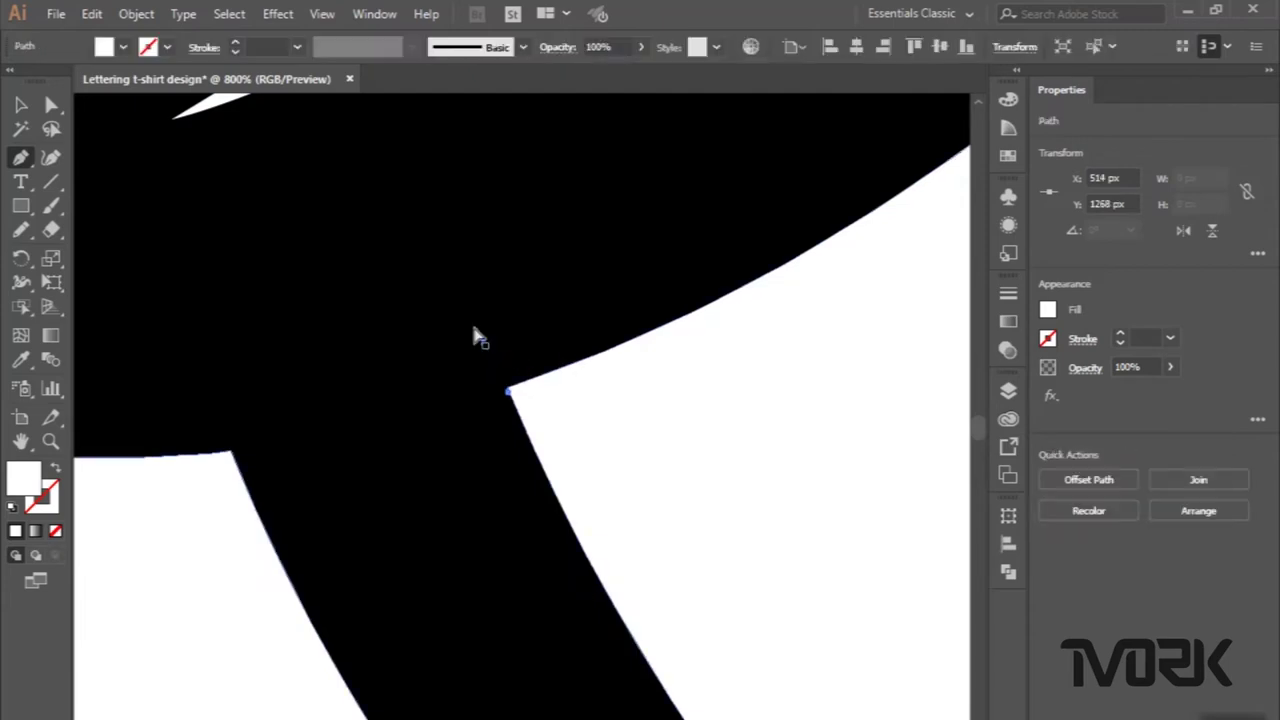
click(470, 320)
click(469, 314)
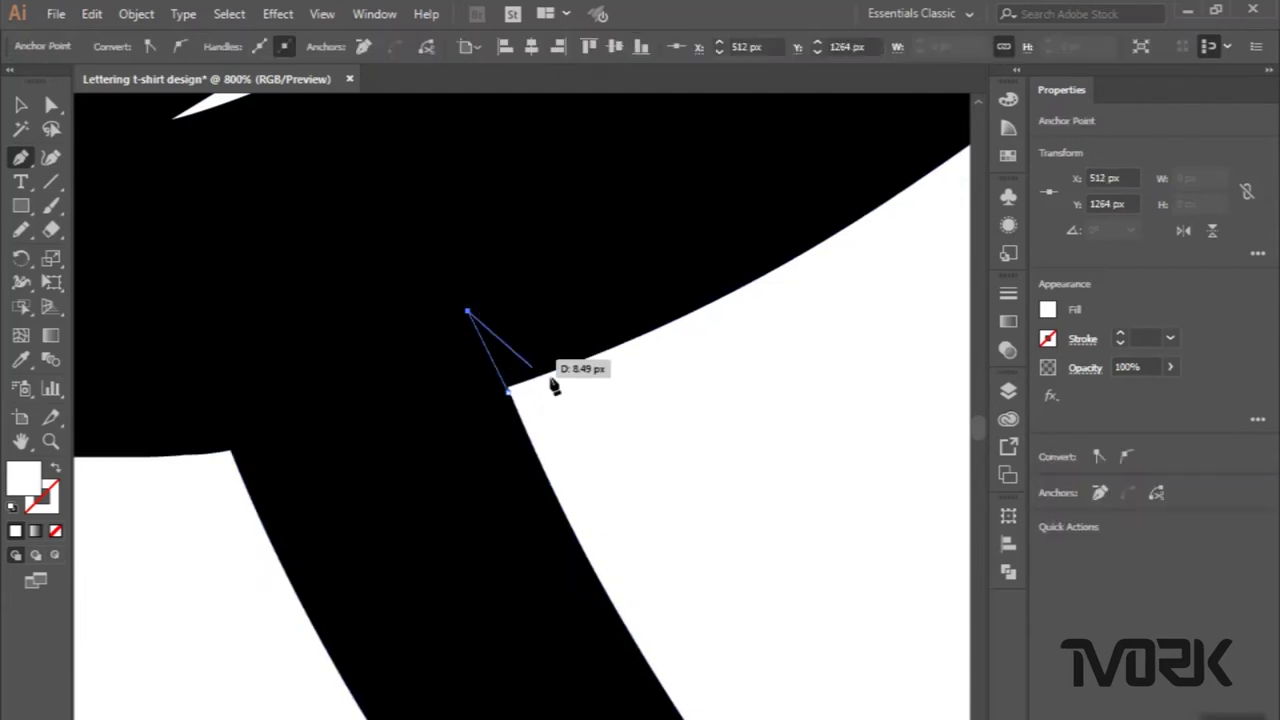
click(557, 384)
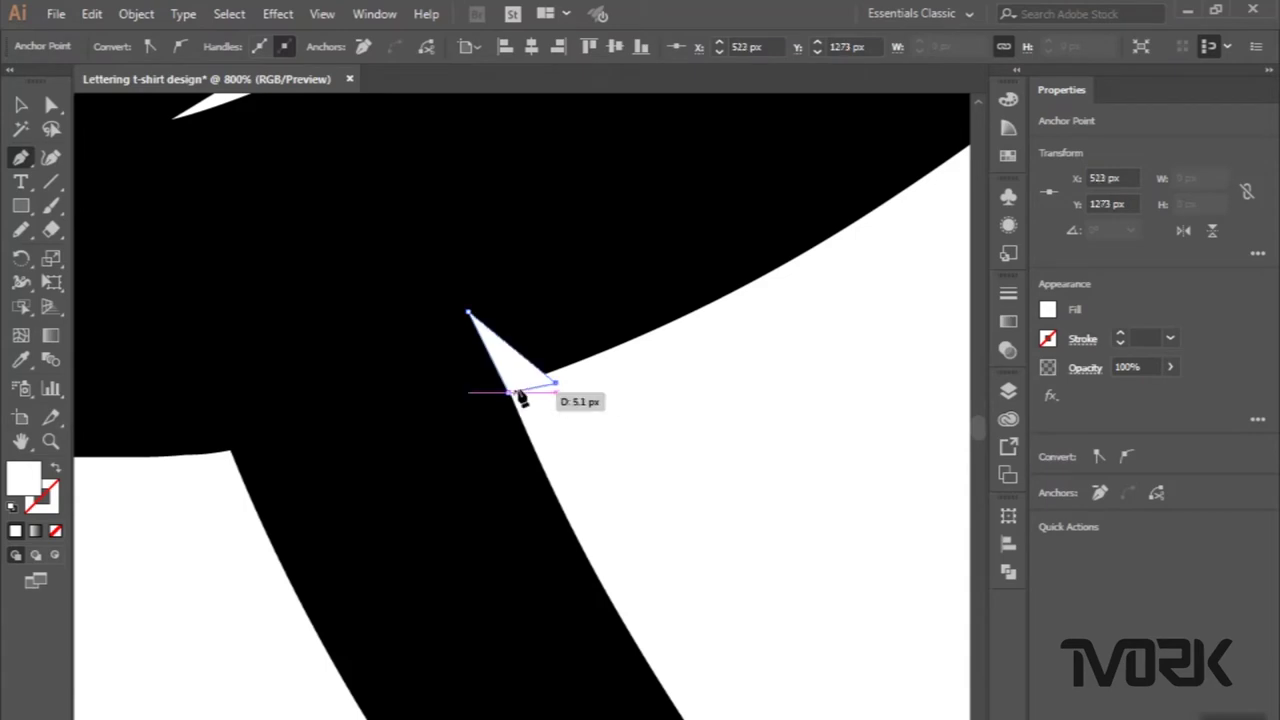
scroll(586, 418, down, 3)
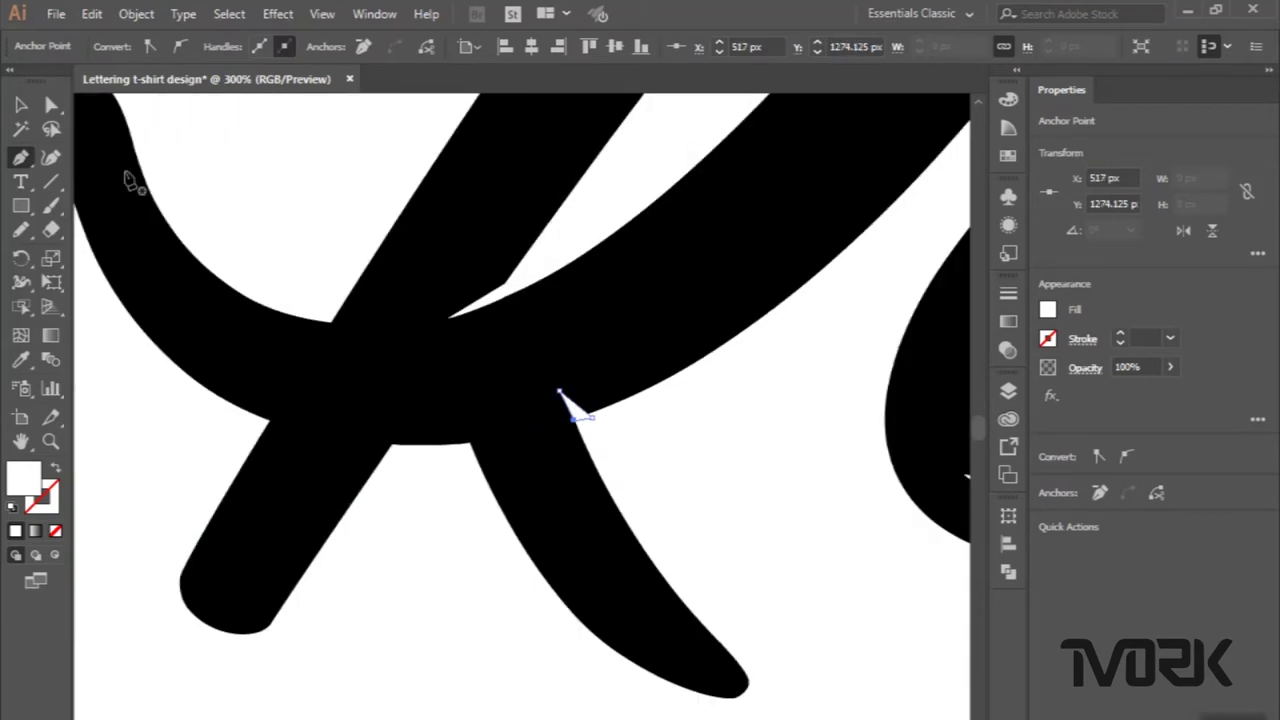
click(18, 106)
click(20, 157)
scroll(180, 358, up, 2)
scroll(180, 358, up, 1)
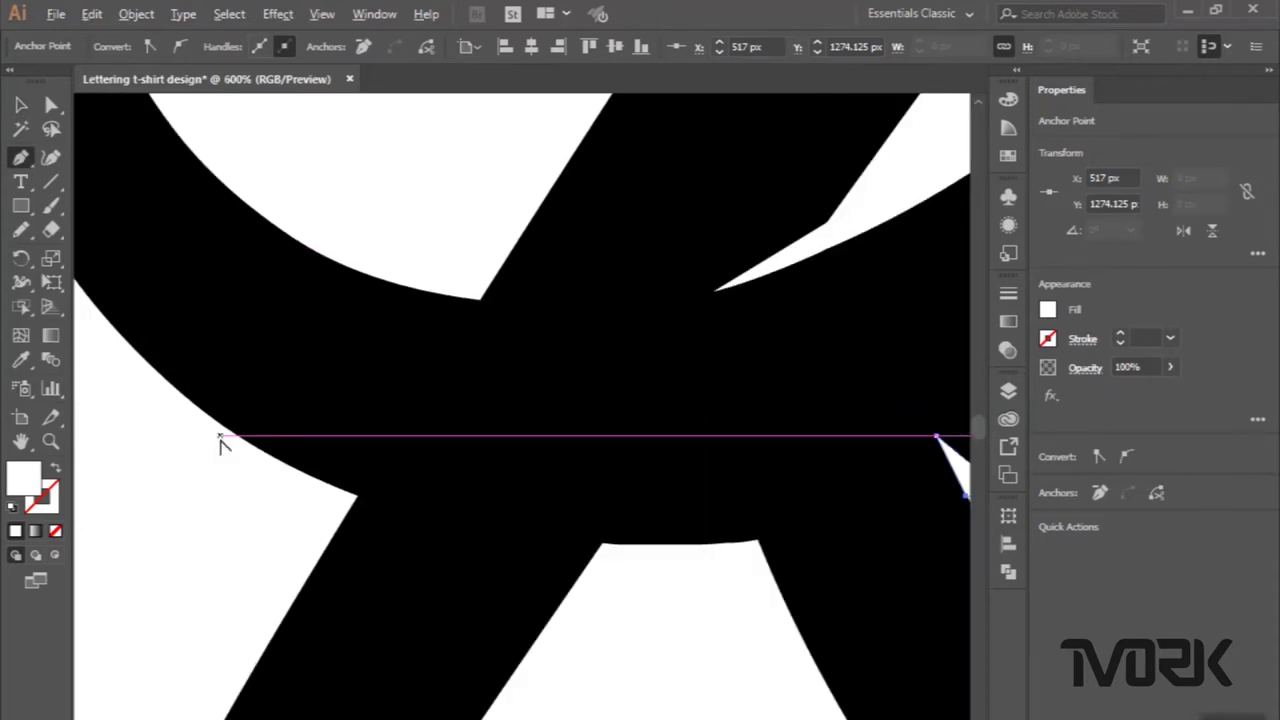
scroll(220, 440, up, 1)
scroll(545, 580, down, 1)
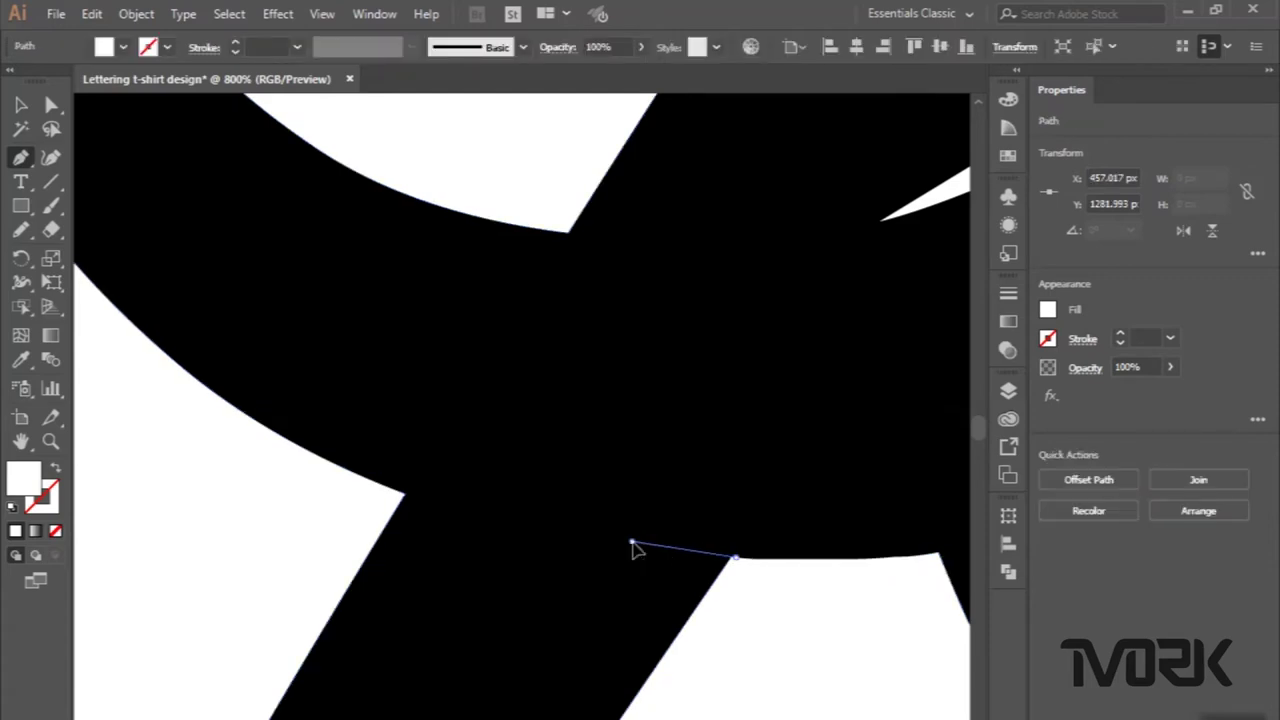
Draw a third curved white sliver below the K's crossing, then deselect everything.
drag(734, 558, 632, 541)
click(735, 596)
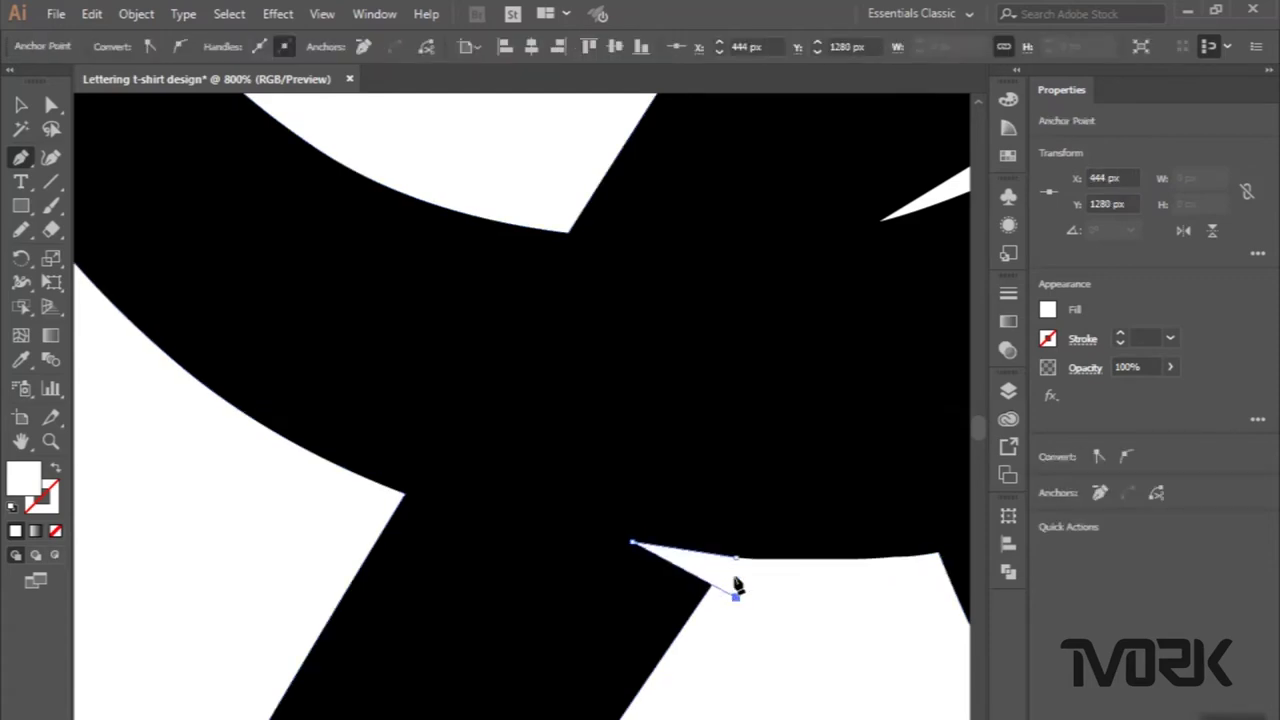
drag(737, 560, 736, 617)
scroll(736, 600, down, 3)
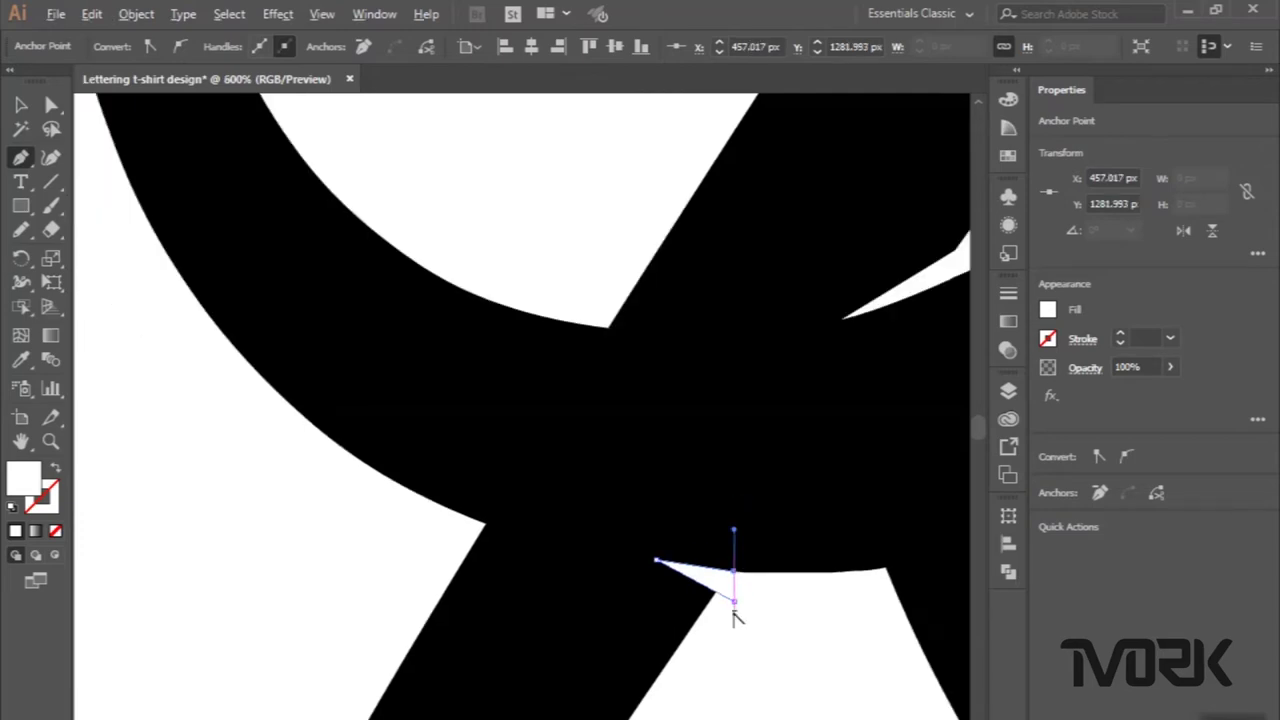
scroll(736, 617, down, 1)
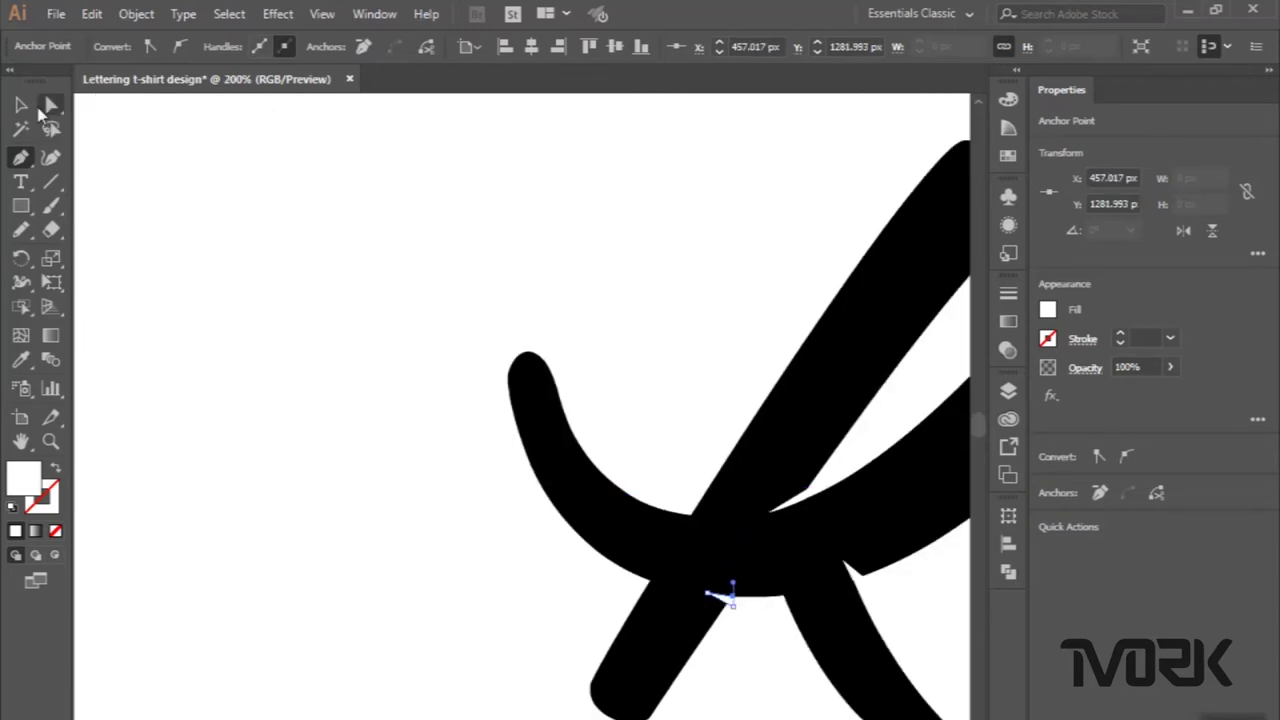
click(33, 110)
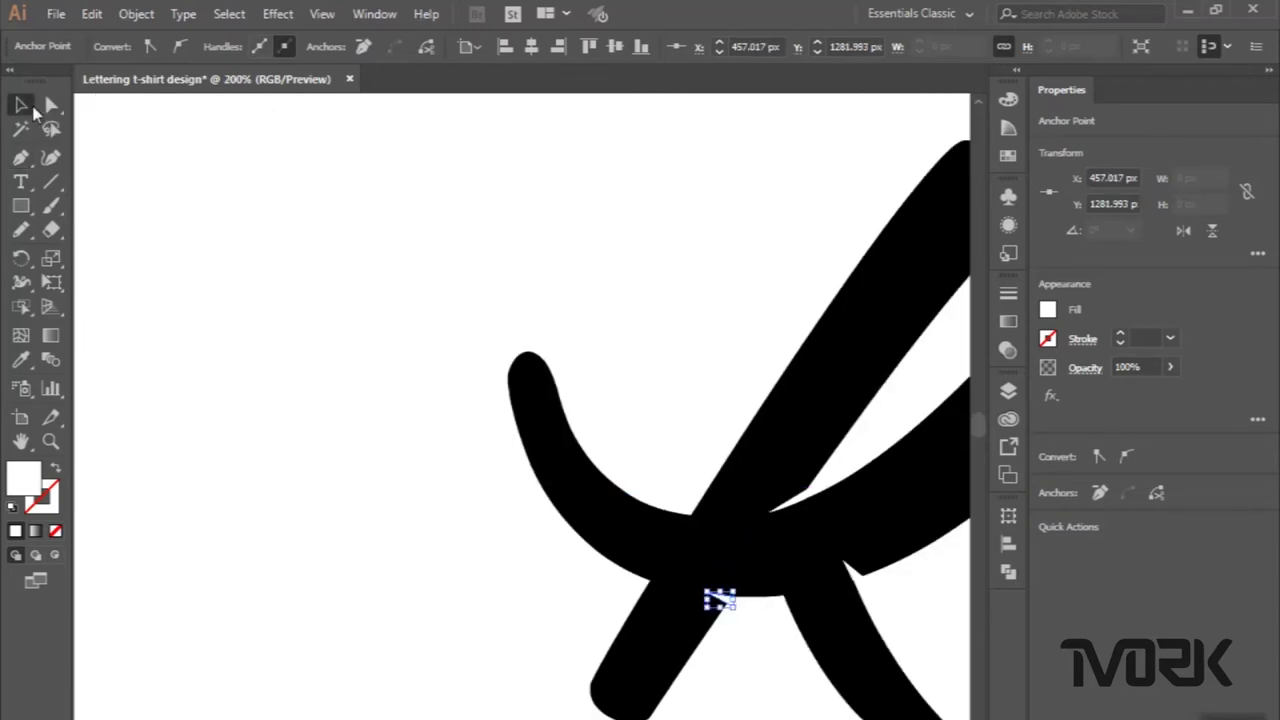
click(228, 272)
scroll(228, 272, down, 4)
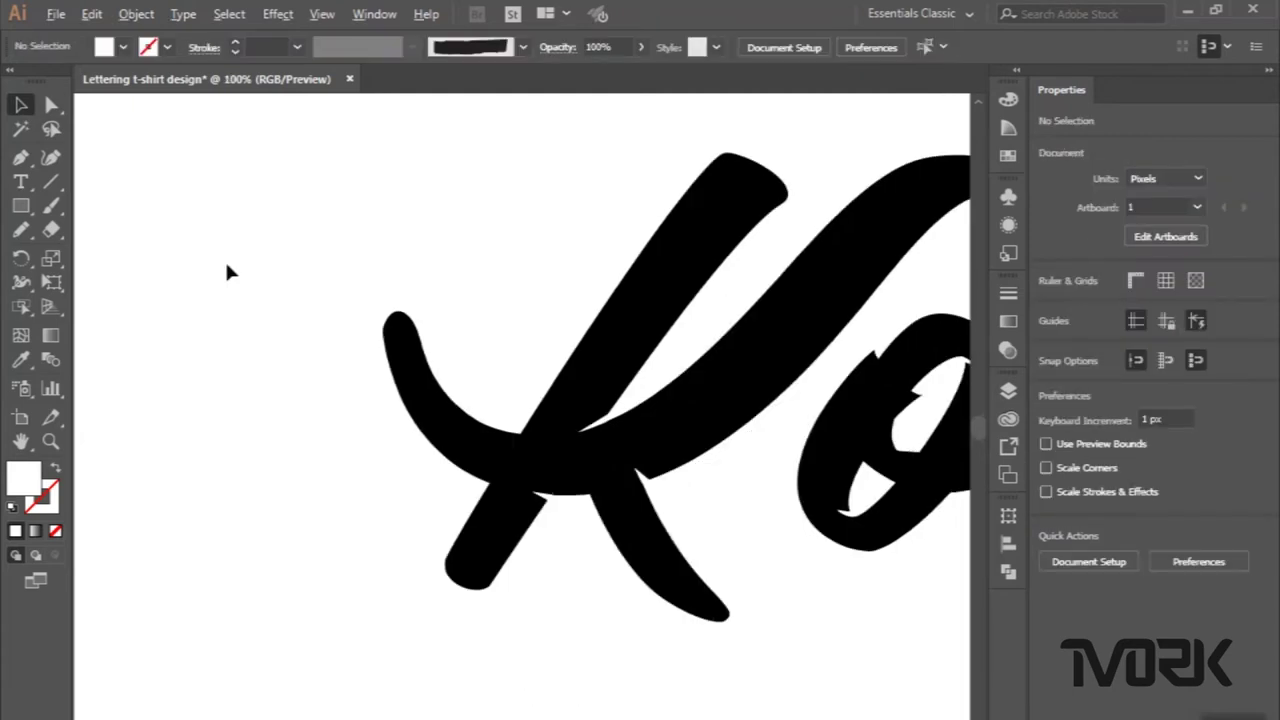
Unite the Kondusif lettering into one shape with Pathfinder.
drag(256, 263, 462, 280)
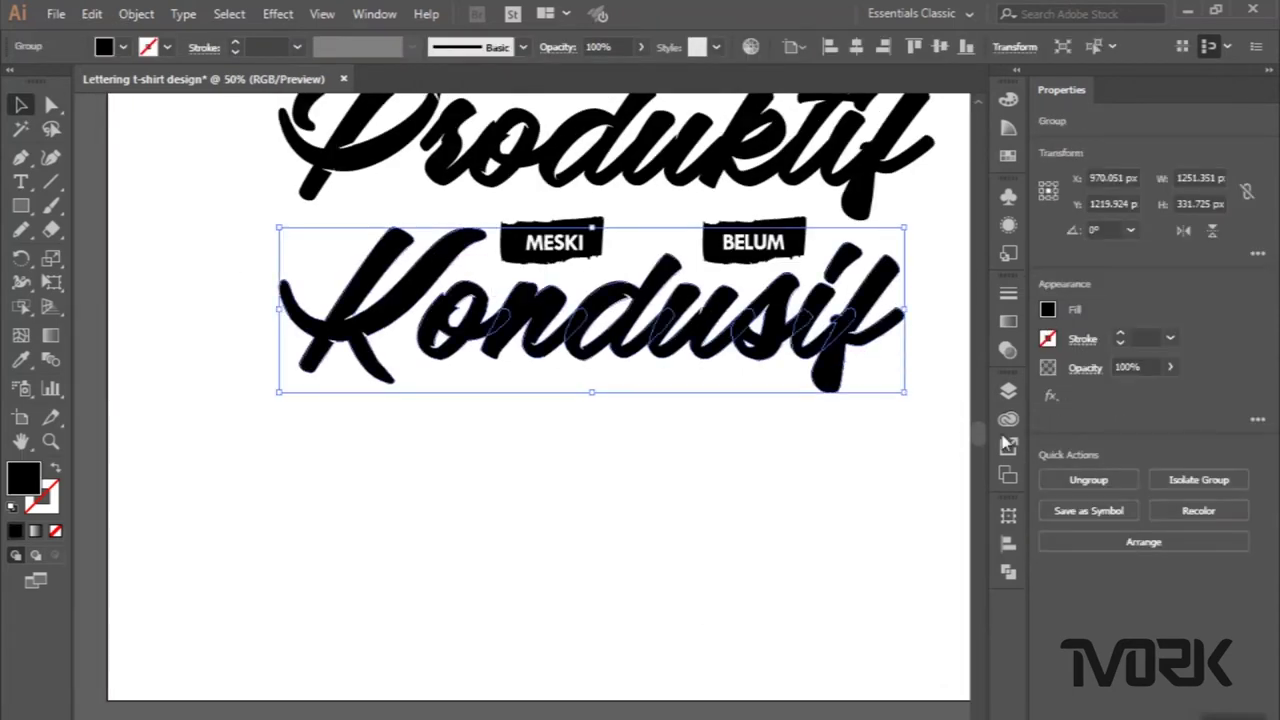
click(1007, 573)
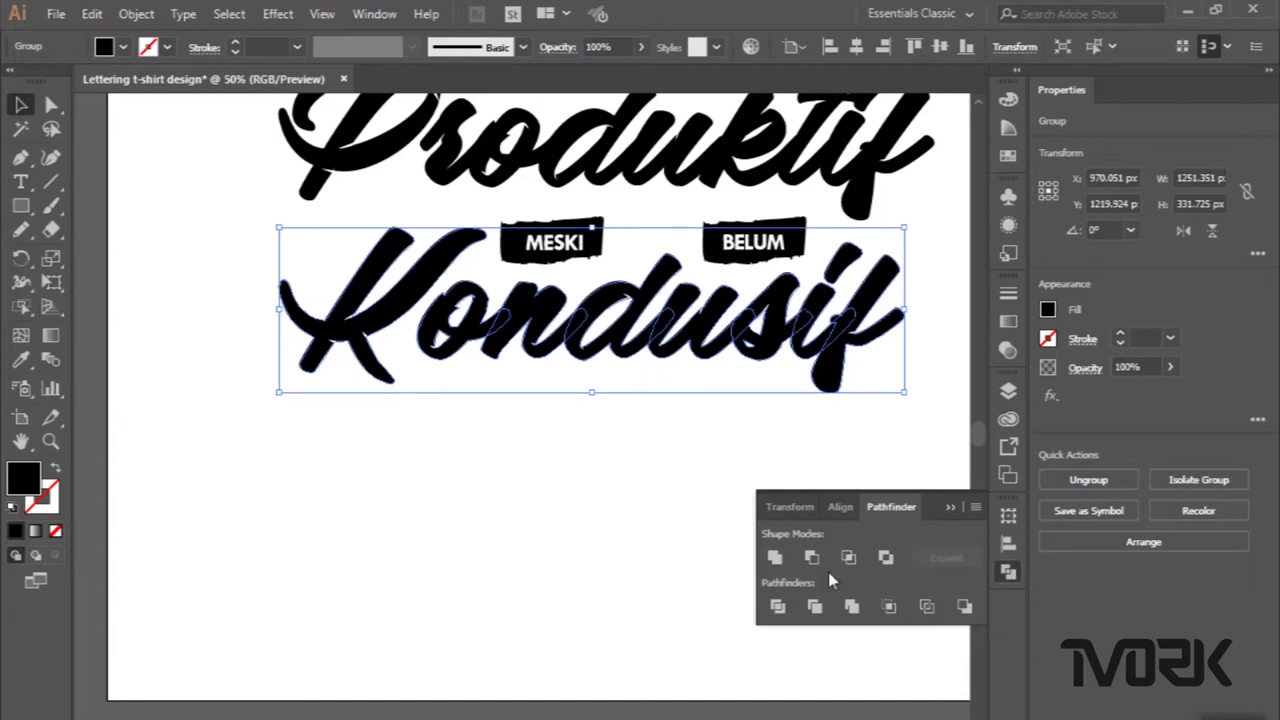
click(774, 558)
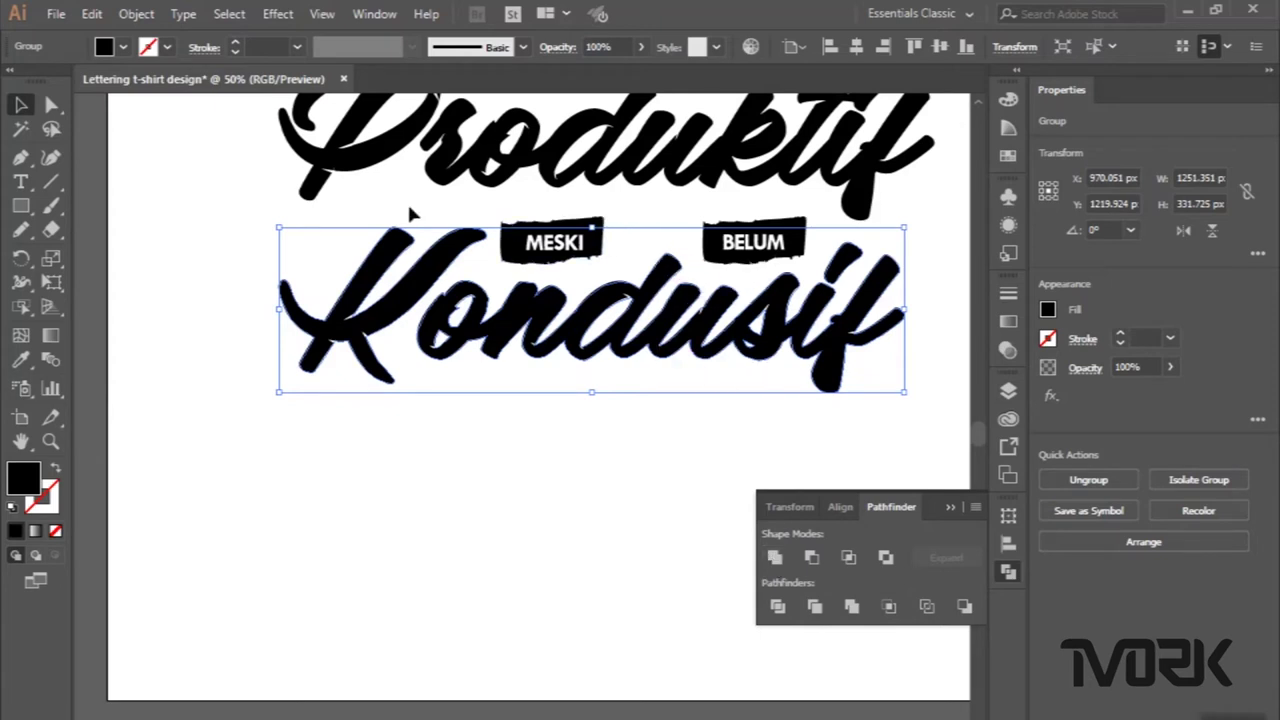
Select the merged Kondusif lettering together with the MESKI and BELUM banners.
drag(259, 244, 819, 445)
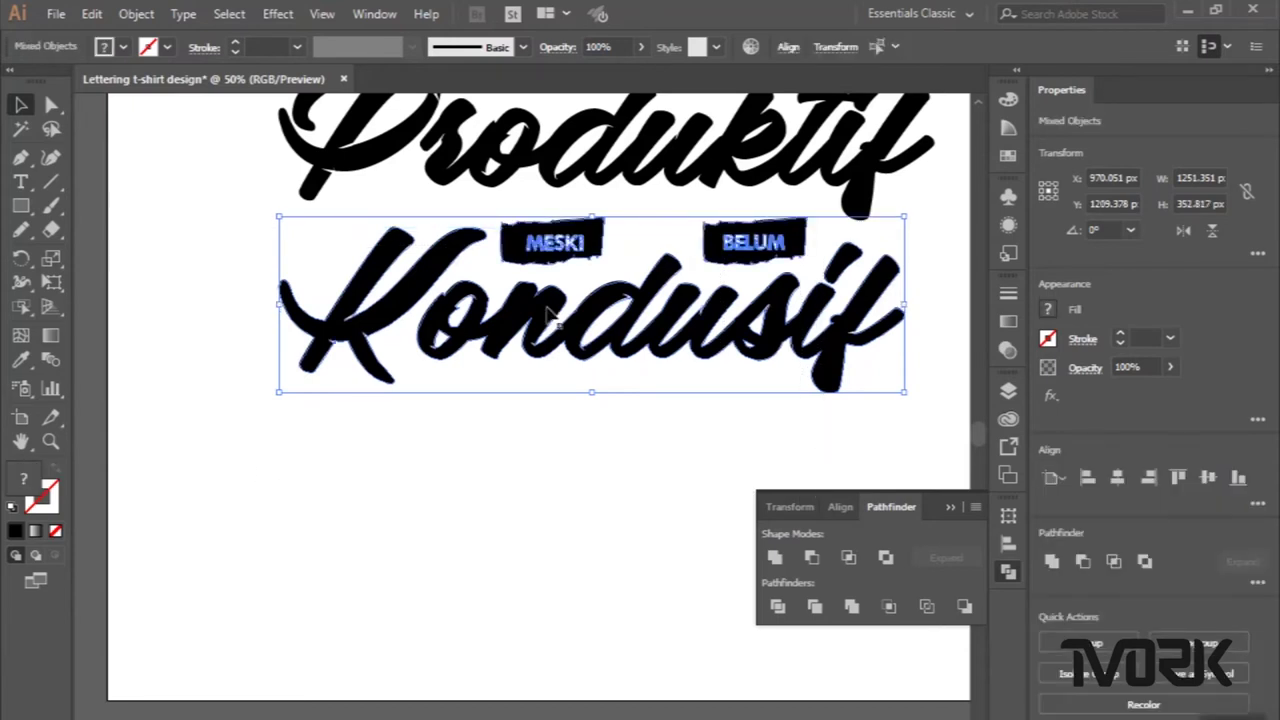
scroll(215, 226, right, 3)
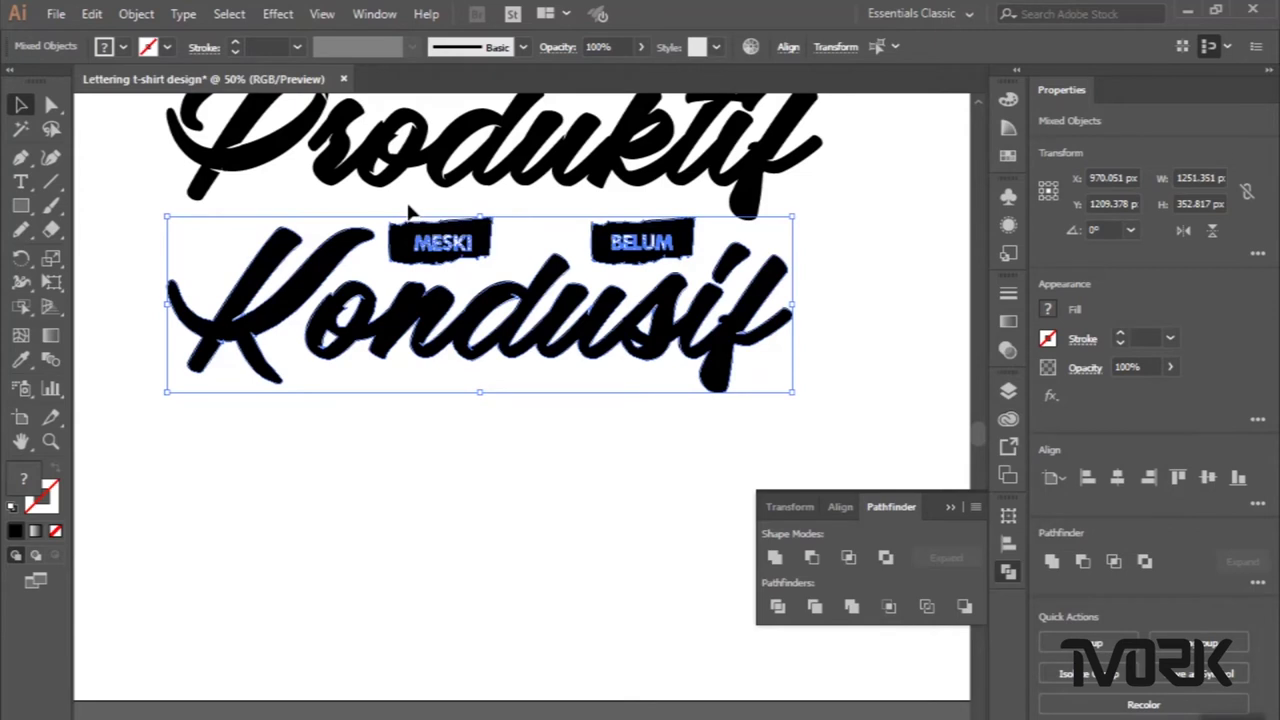
shift+click(440, 236)
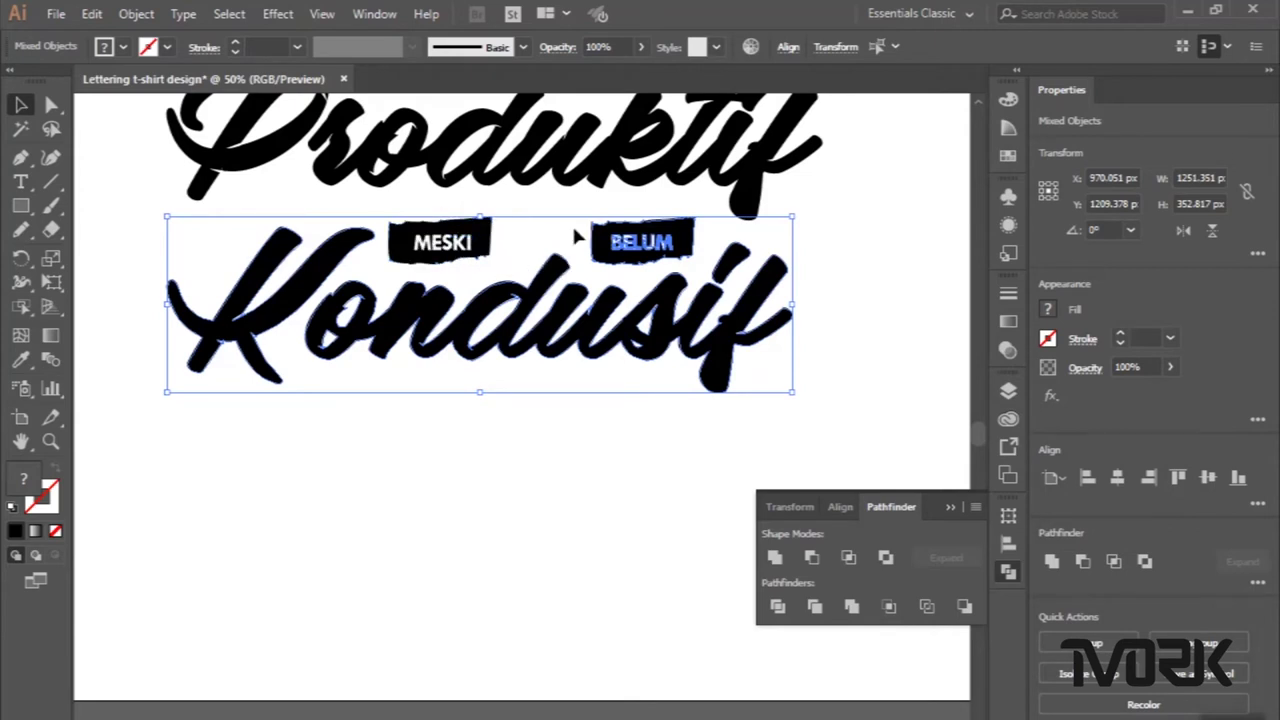
shift+click(440, 240)
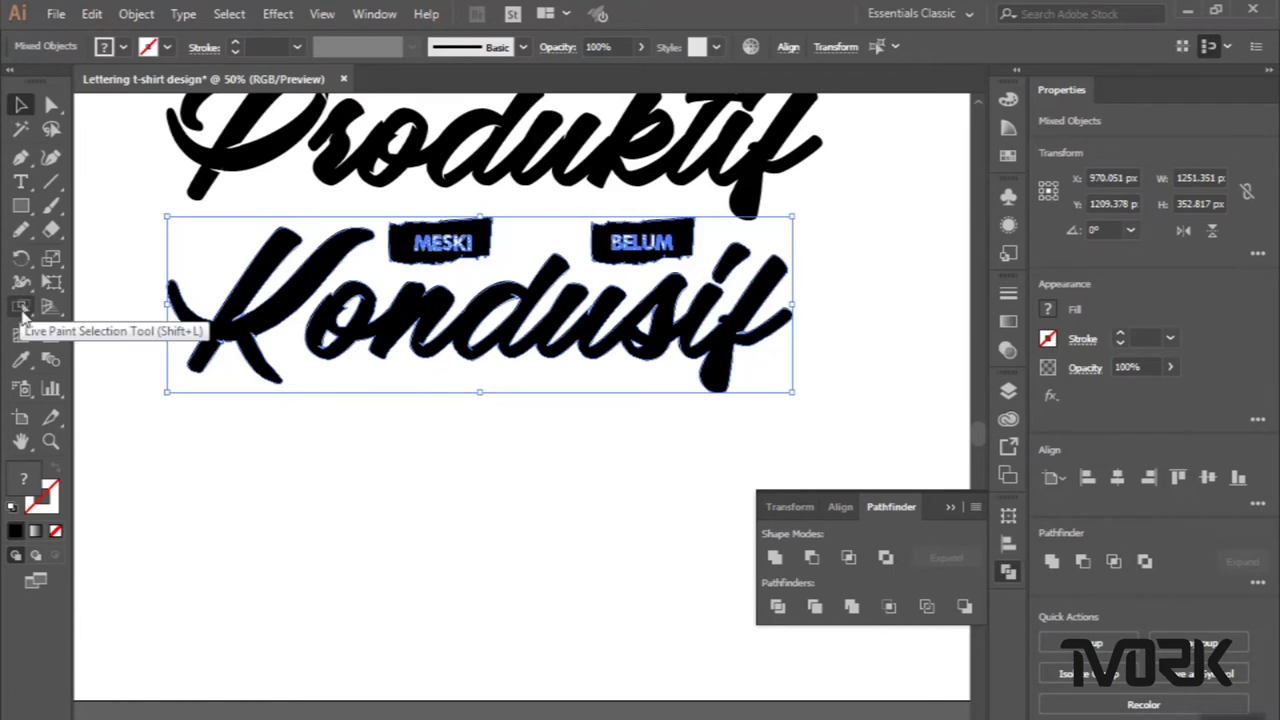
click(22, 310)
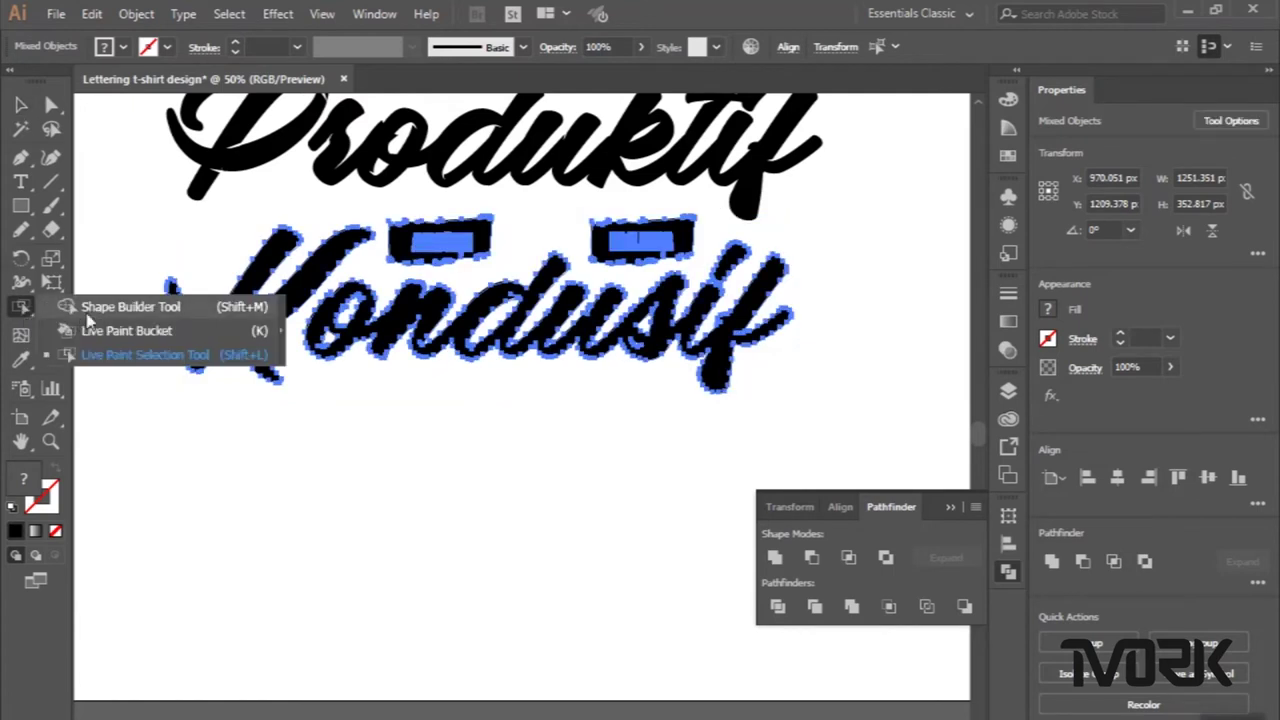
Erase the white sliver region from the Kondusif lettering with the Shape Builder Tool.
click(110, 308)
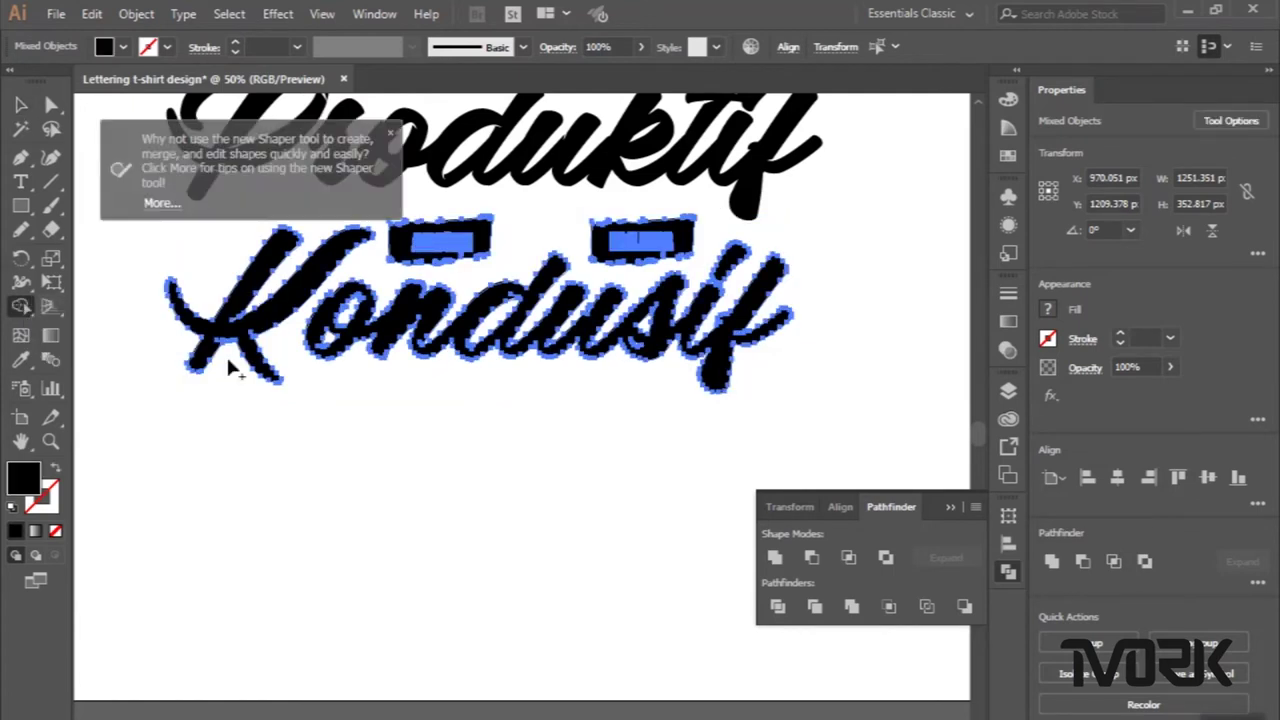
scroll(229, 363, up, 2)
scroll(215, 330, up, 1)
scroll(208, 312, up, 2)
scroll(209, 310, up, 2)
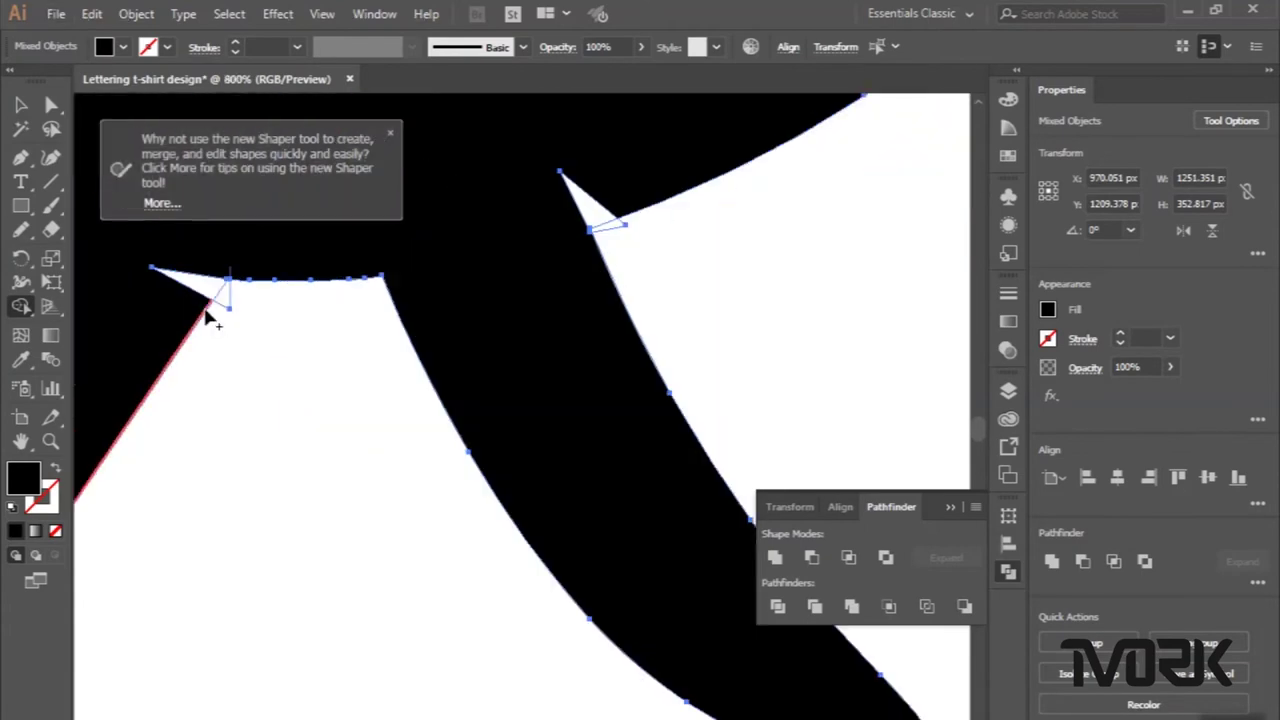
scroll(222, 295, up, 1)
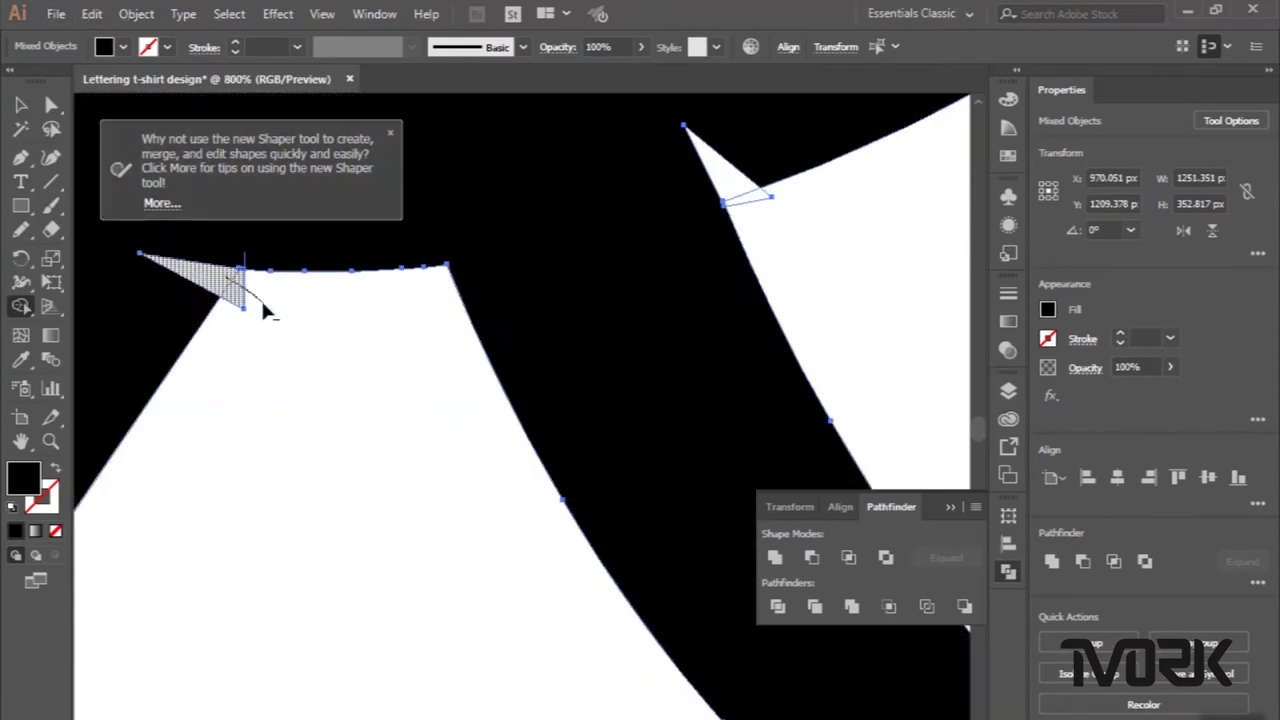
alt+click(300, 306)
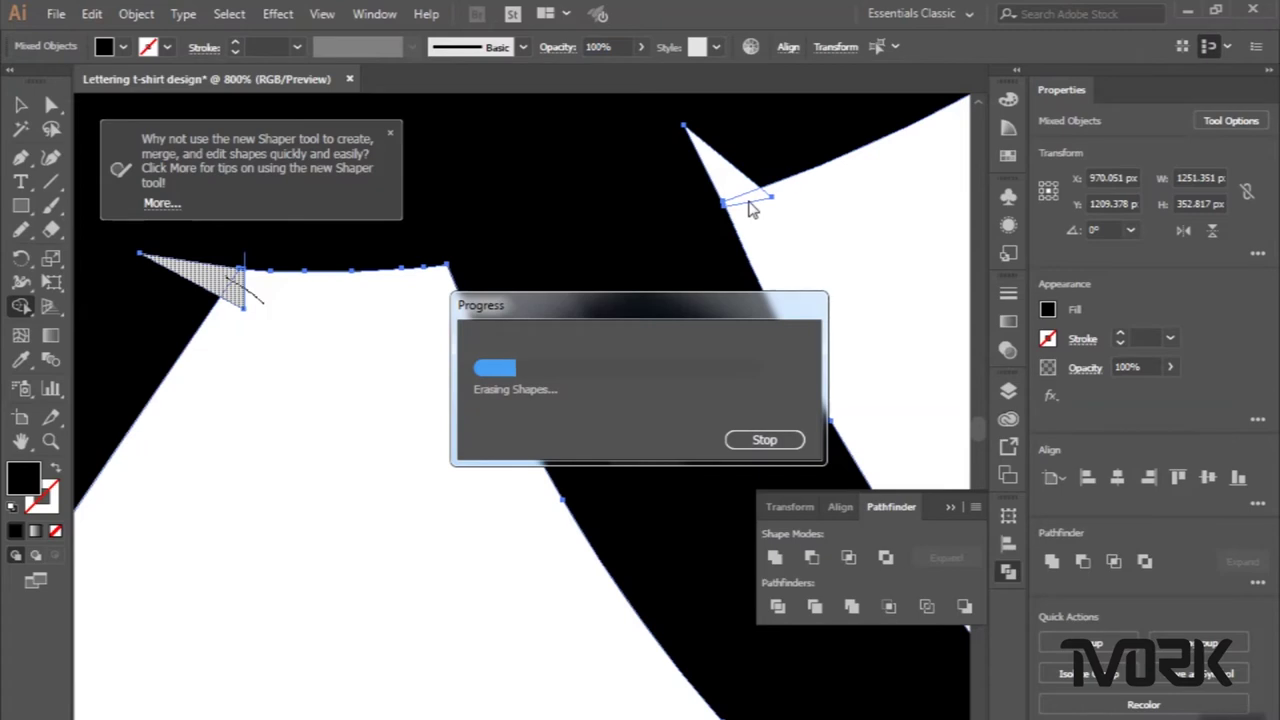
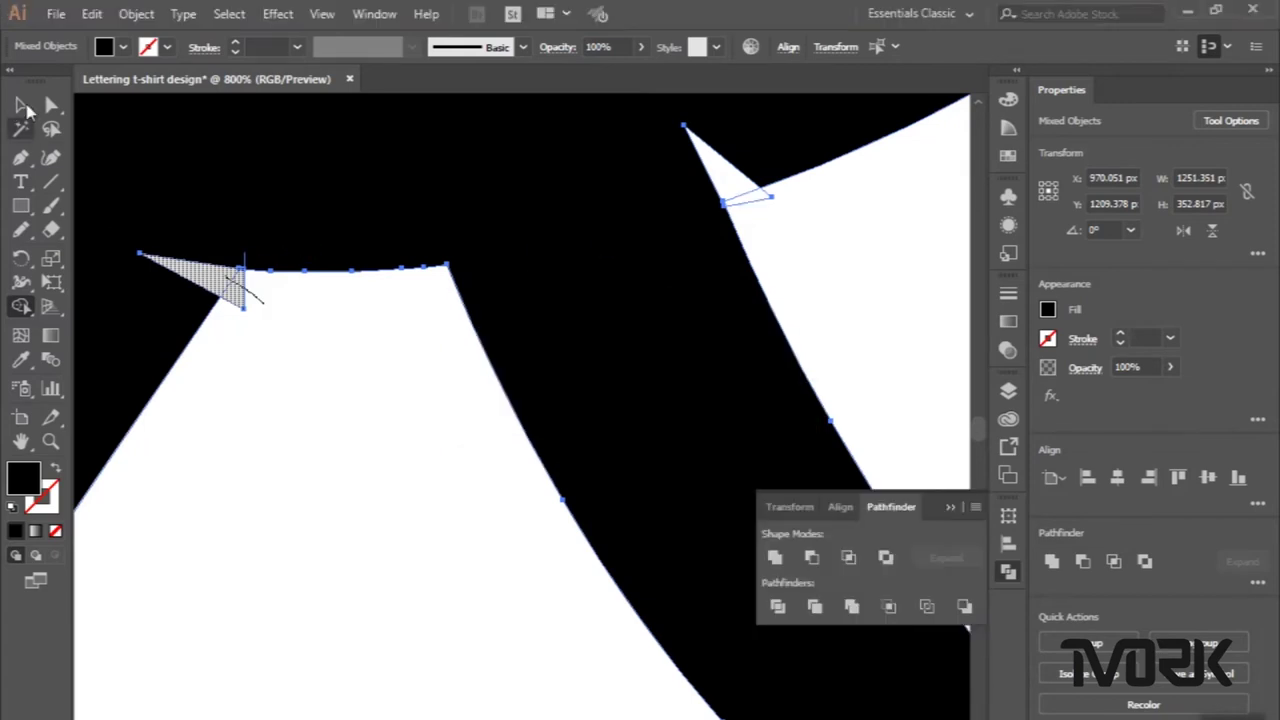
Select the Kondusif lettering, excluding the MESKI and BELUM banners, for Shape Builder cleanup.
click(22, 105)
scroll(243, 351, down, 2)
scroll(243, 351, down, 5)
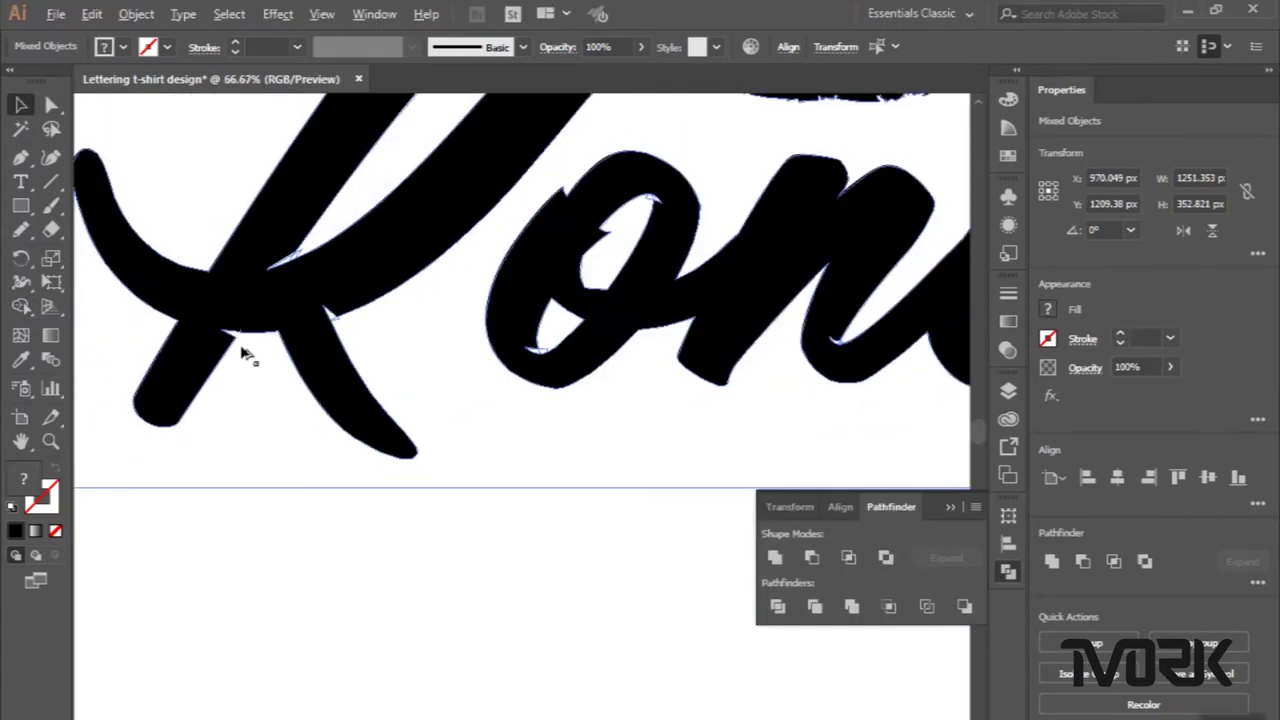
scroll(243, 353, down, 1)
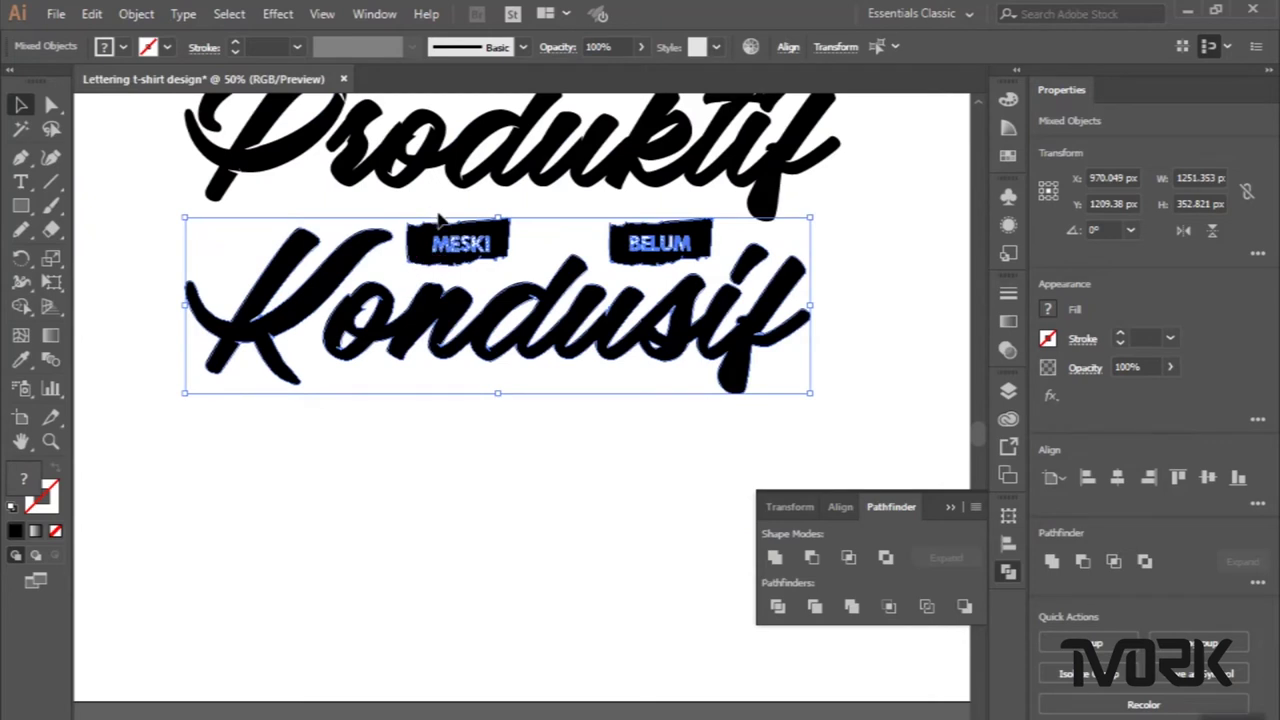
shift+click(672, 245)
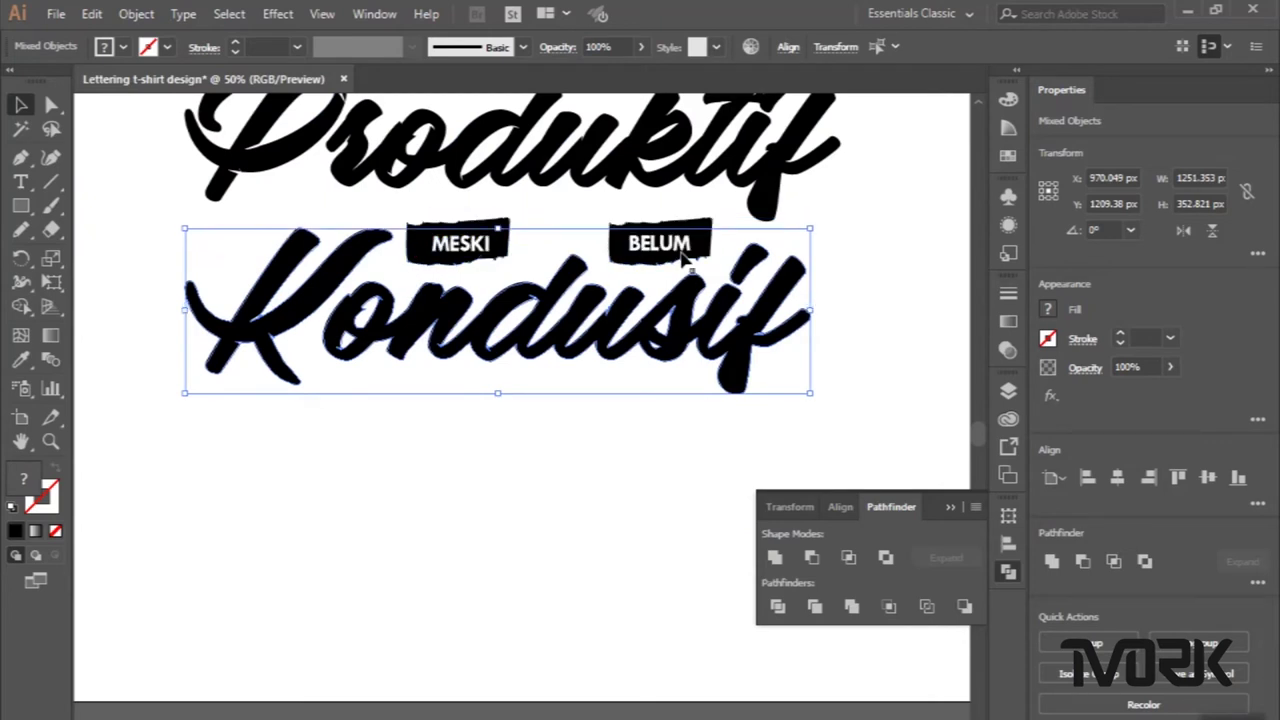
click(20, 307)
Merge the stray triangle at the K's stroke and join the split white counter pieces.
scroll(325, 293, up, 3)
scroll(209, 363, up, 2)
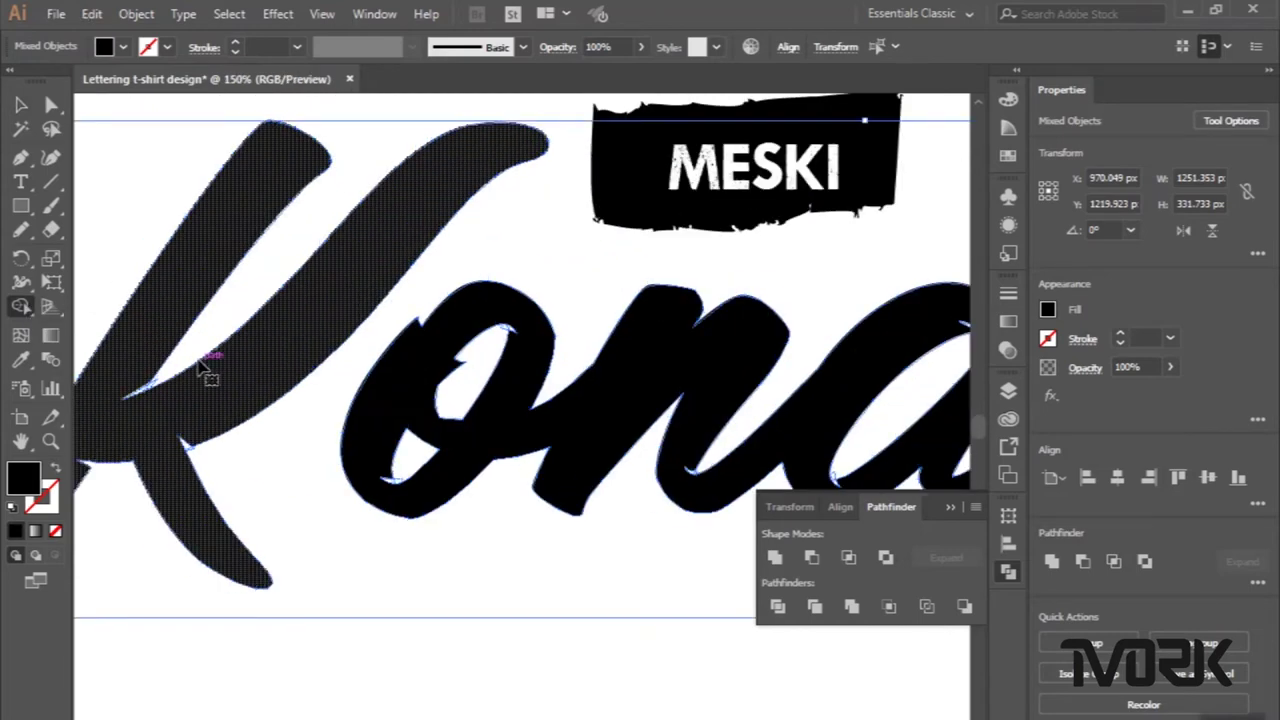
scroll(210, 393, up, 5)
scroll(212, 396, up, 1)
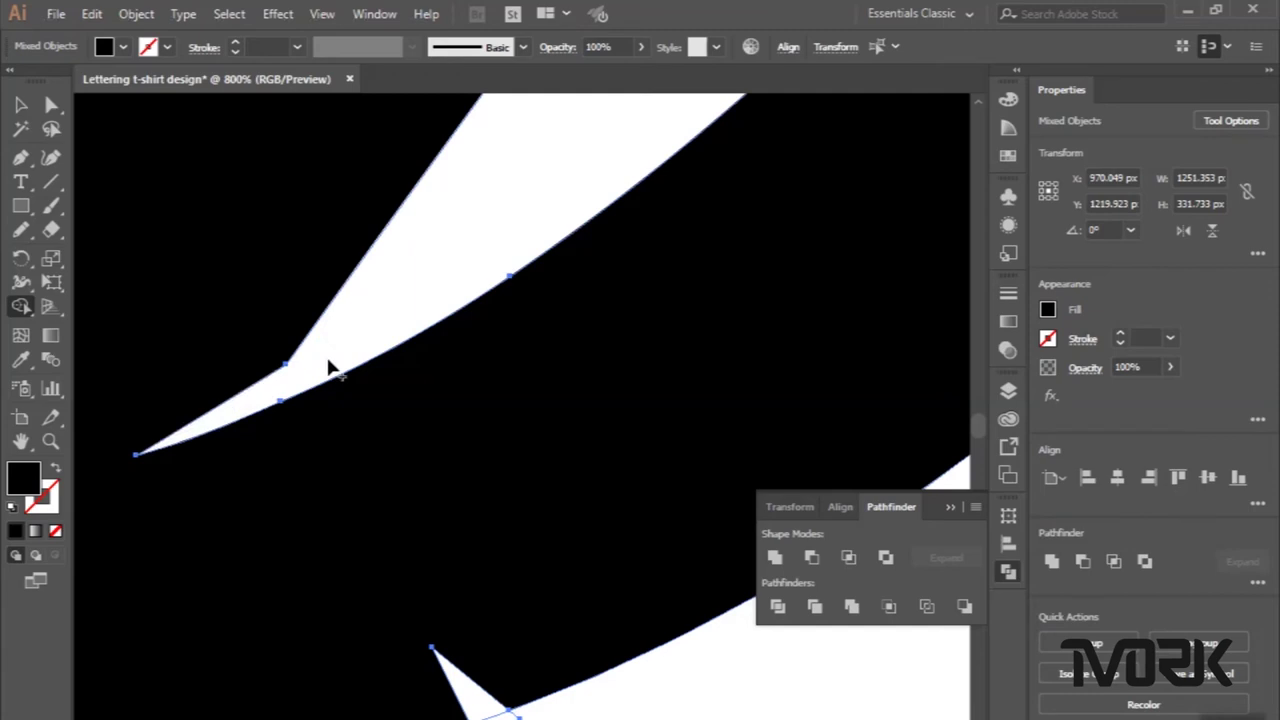
scroll(474, 617, down, 1)
scroll(477, 612, down, 2)
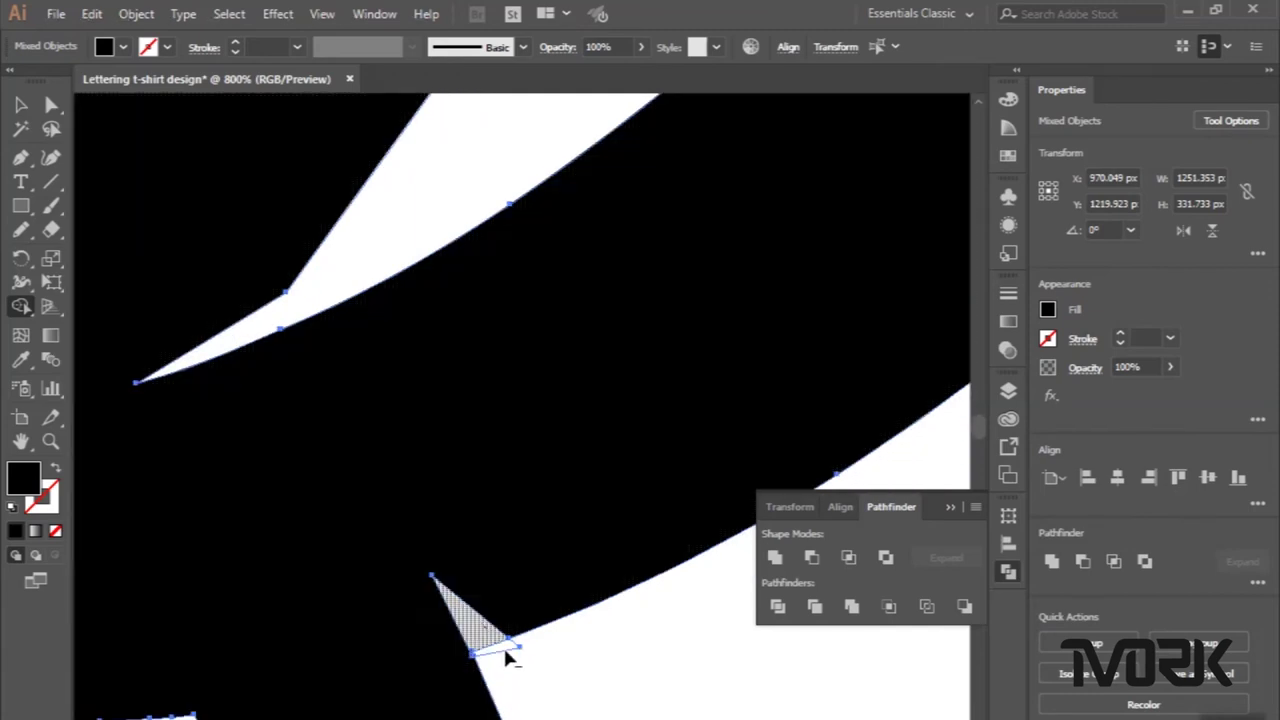
click(510, 656)
scroll(510, 656, down, 2)
scroll(510, 656, down, 2)
scroll(515, 670, down, 1)
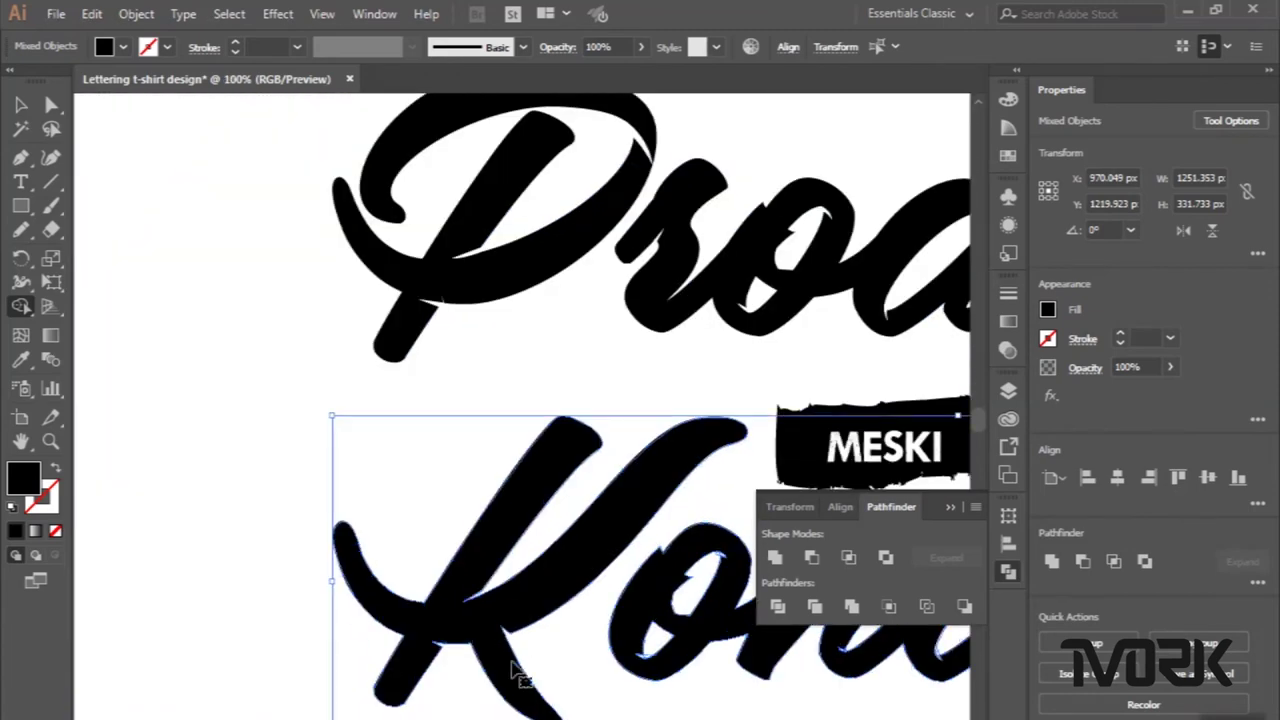
scroll(515, 675, up, 1)
scroll(515, 675, up, 1)
scroll(514, 672, up, 1)
scroll(512, 668, up, 1)
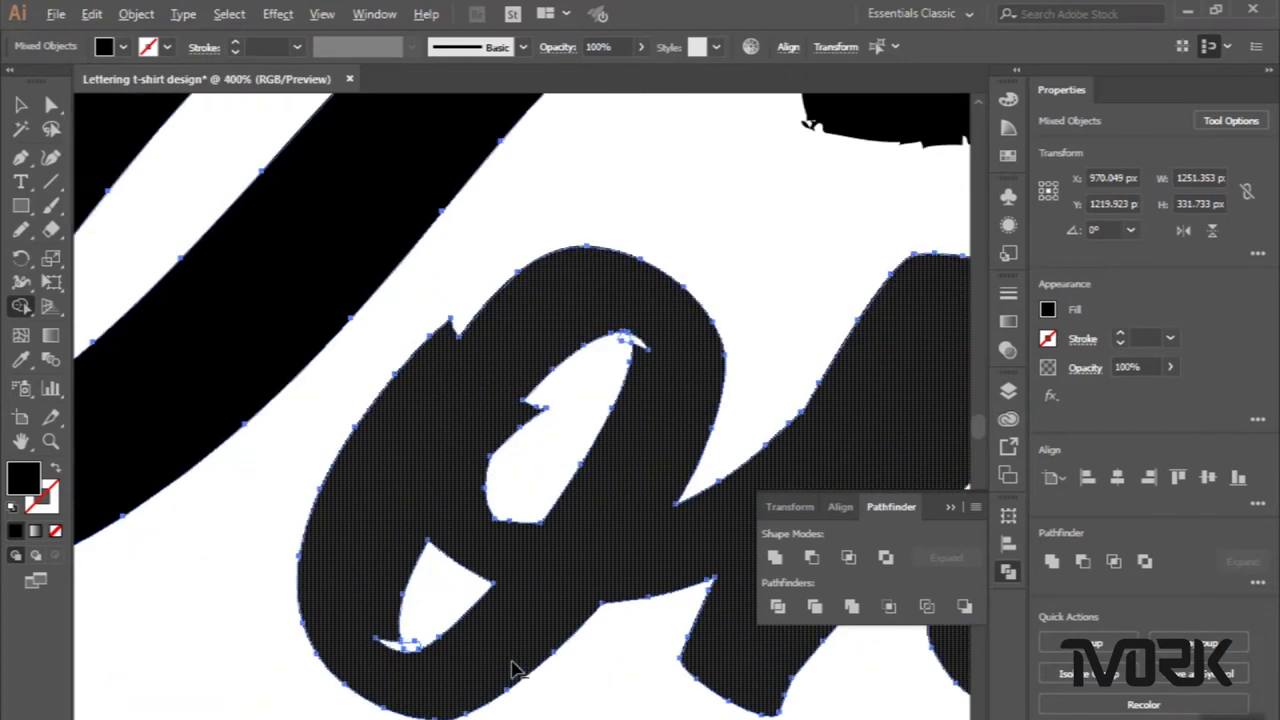
scroll(510, 670, up, 4)
scroll(329, 668, left, 3)
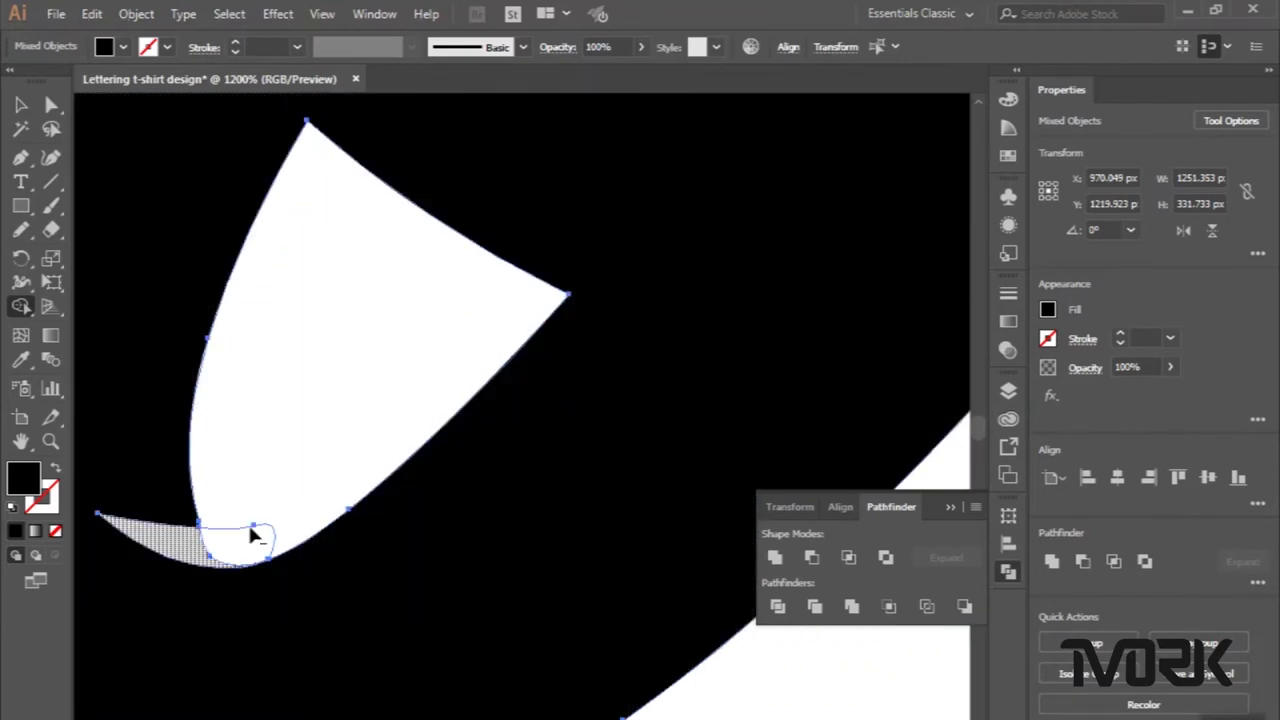
drag(190, 538, 265, 520)
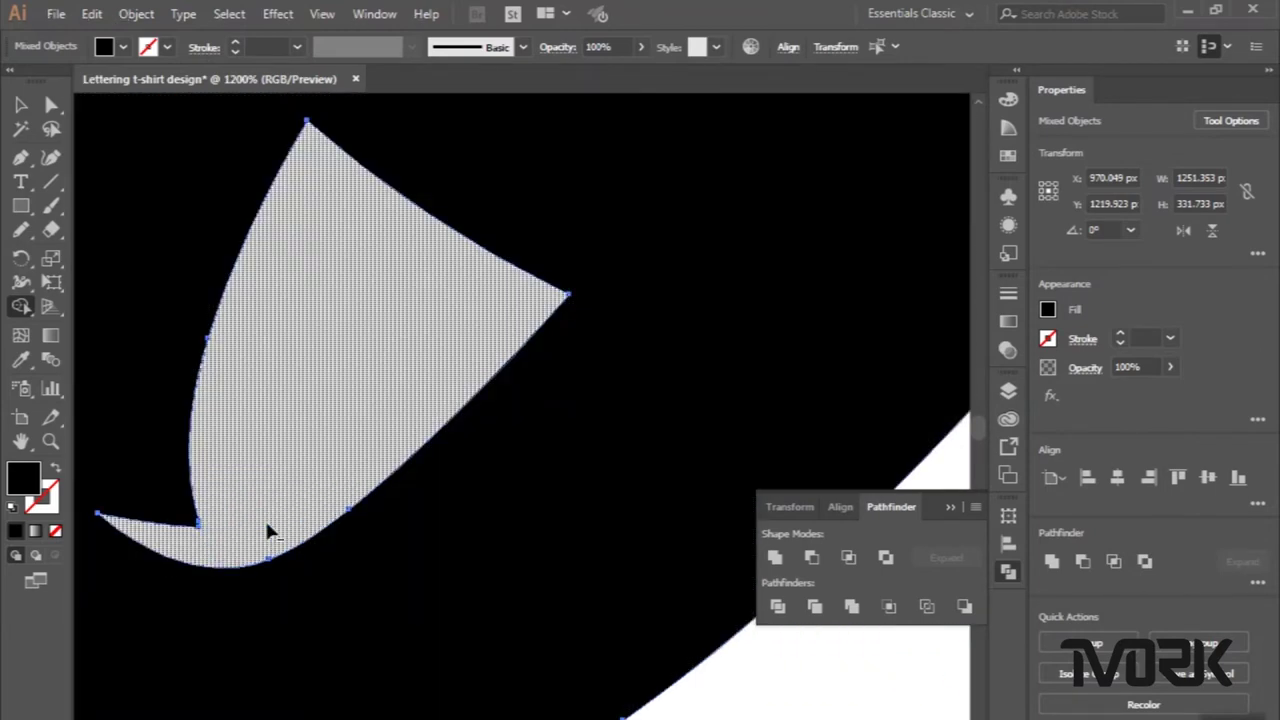
Merge the tiny sliver at the o's tip and a small notch into the letter.
scroll(266, 525, down, 3)
scroll(500, 266, up, 2)
scroll(500, 266, up, 2)
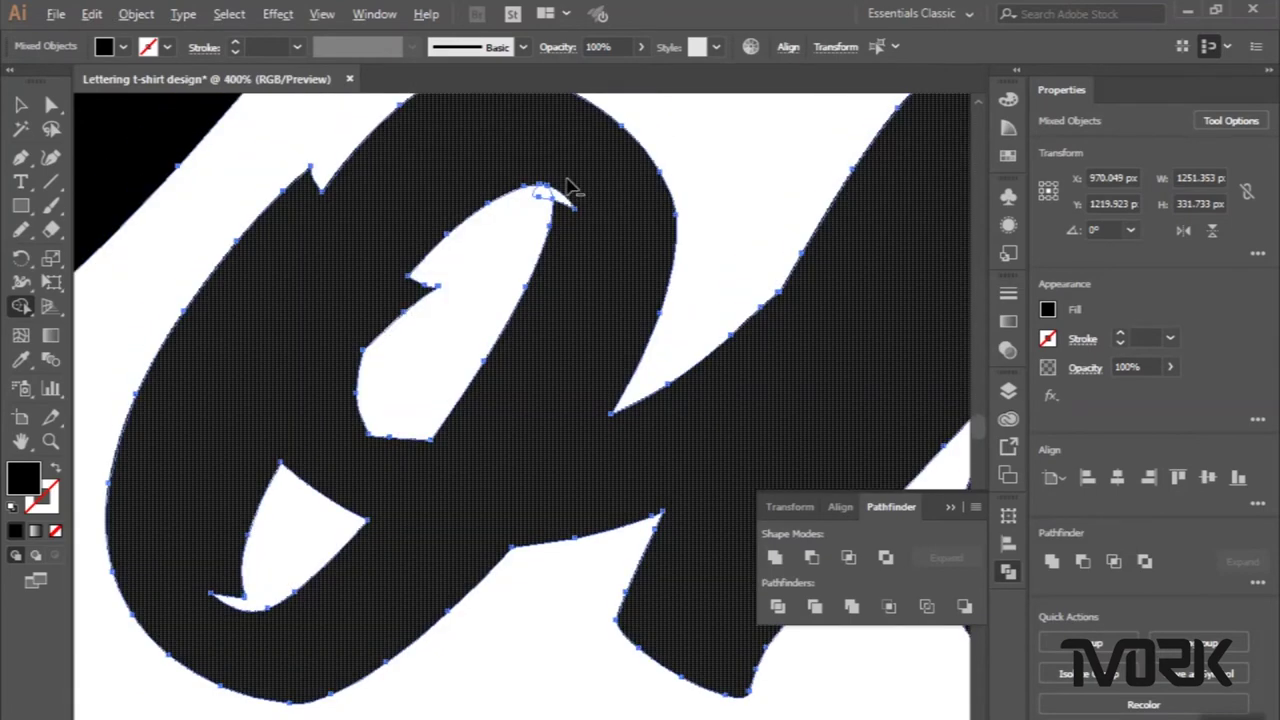
scroll(571, 191, up, 2)
scroll(569, 187, up, 1)
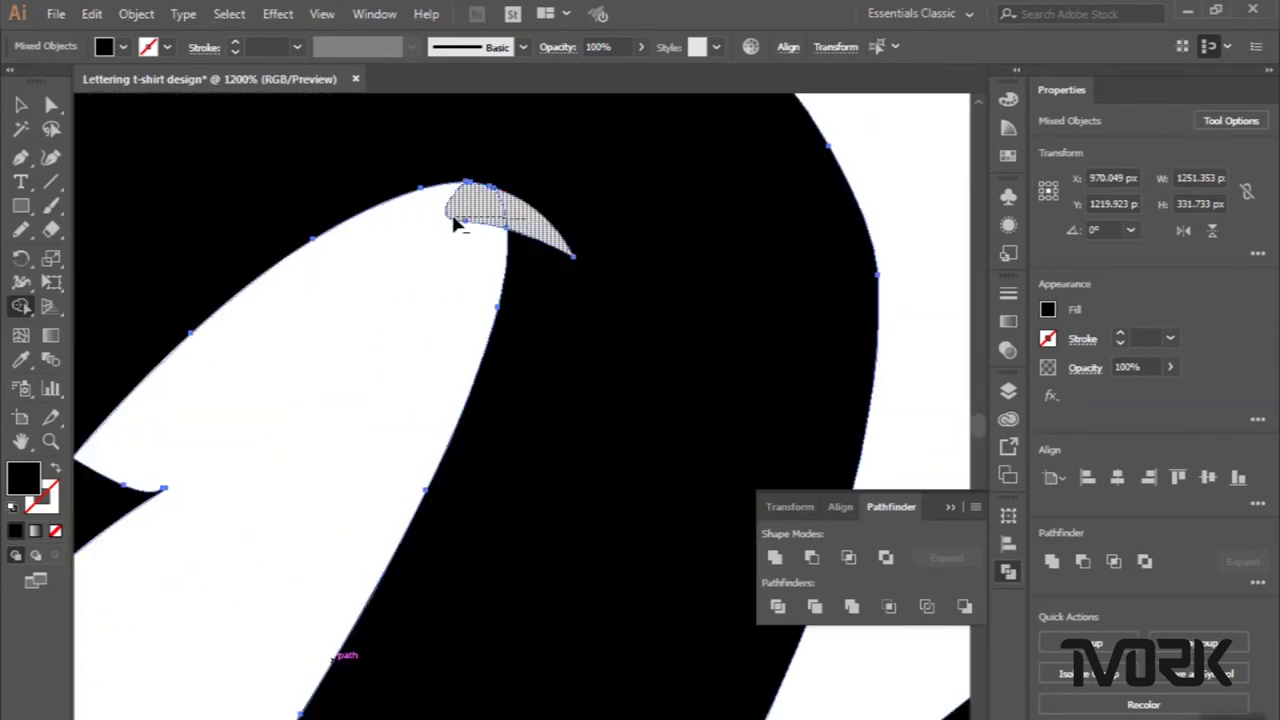
drag(458, 222, 430, 336)
scroll(430, 336, down, 4)
scroll(430, 336, down, 2)
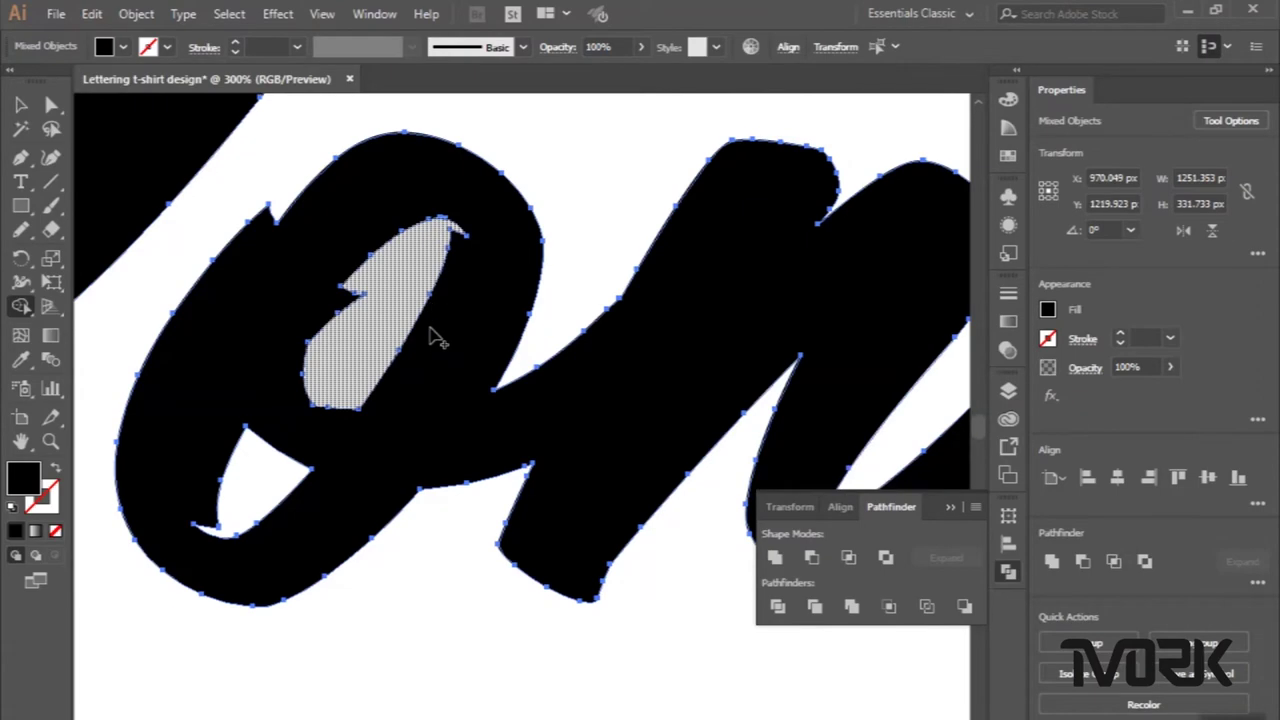
scroll(430, 336, right, 3)
scroll(430, 336, right, 1)
scroll(586, 514, up, 2)
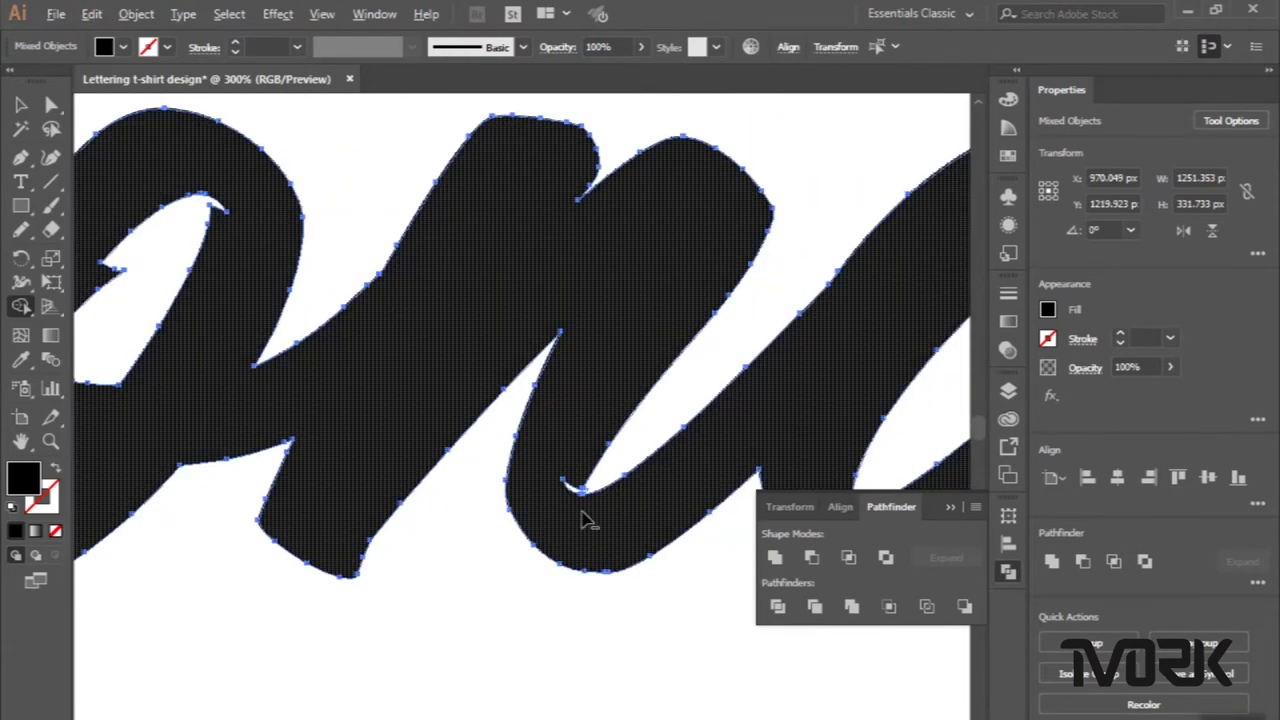
scroll(586, 514, up, 2)
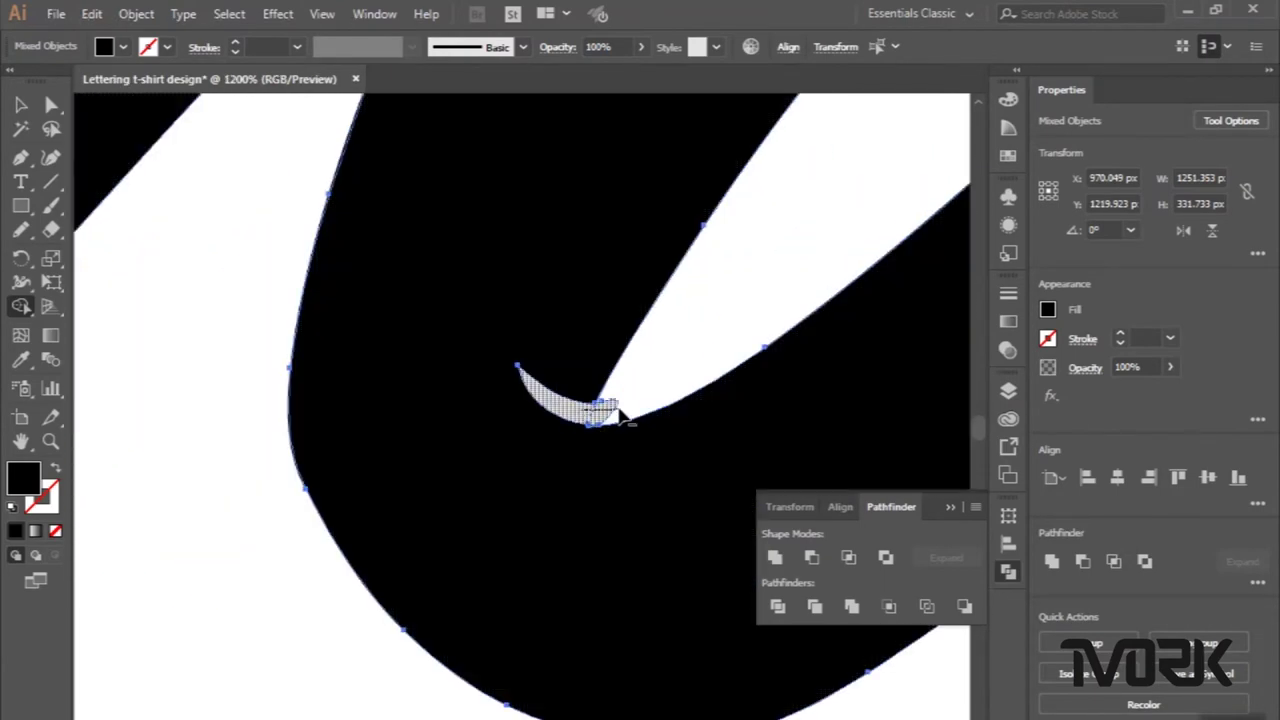
scroll(620, 415, down, 1)
scroll(620, 415, down, 2)
scroll(623, 409, down, 3)
scroll(629, 420, right, 2)
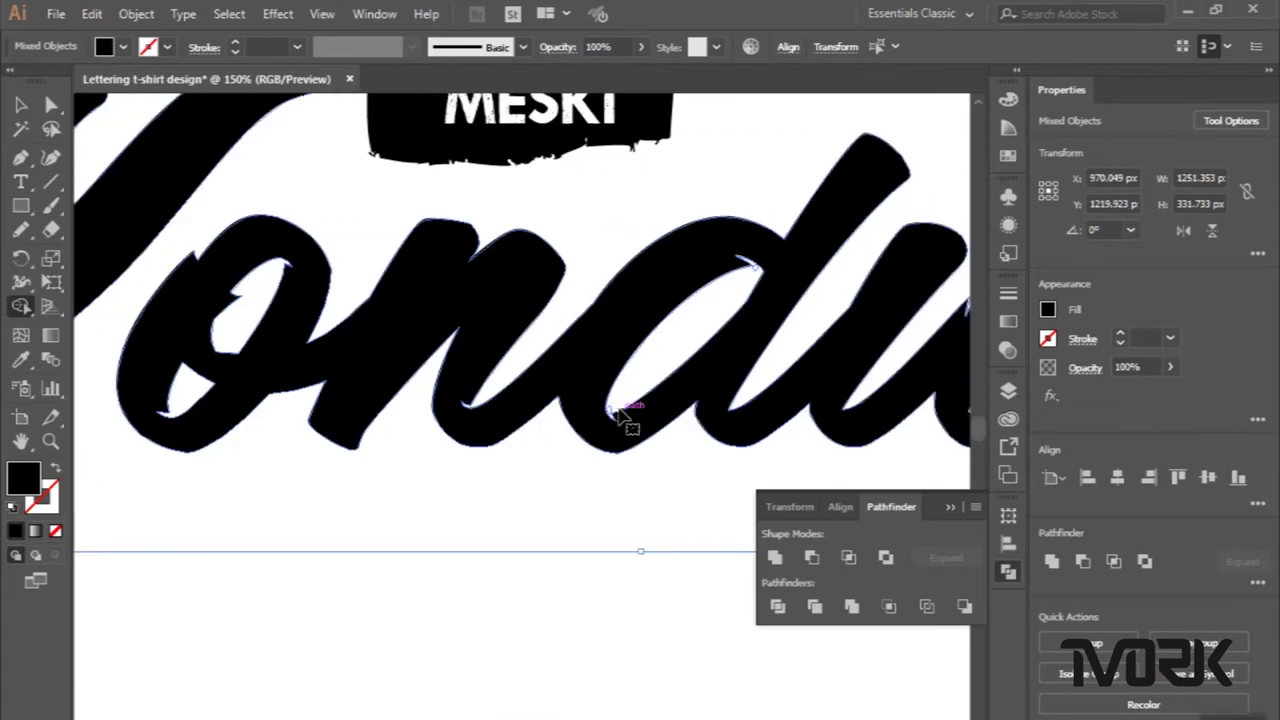
scroll(620, 418, up, 2)
scroll(620, 417, up, 2)
scroll(620, 417, up, 2)
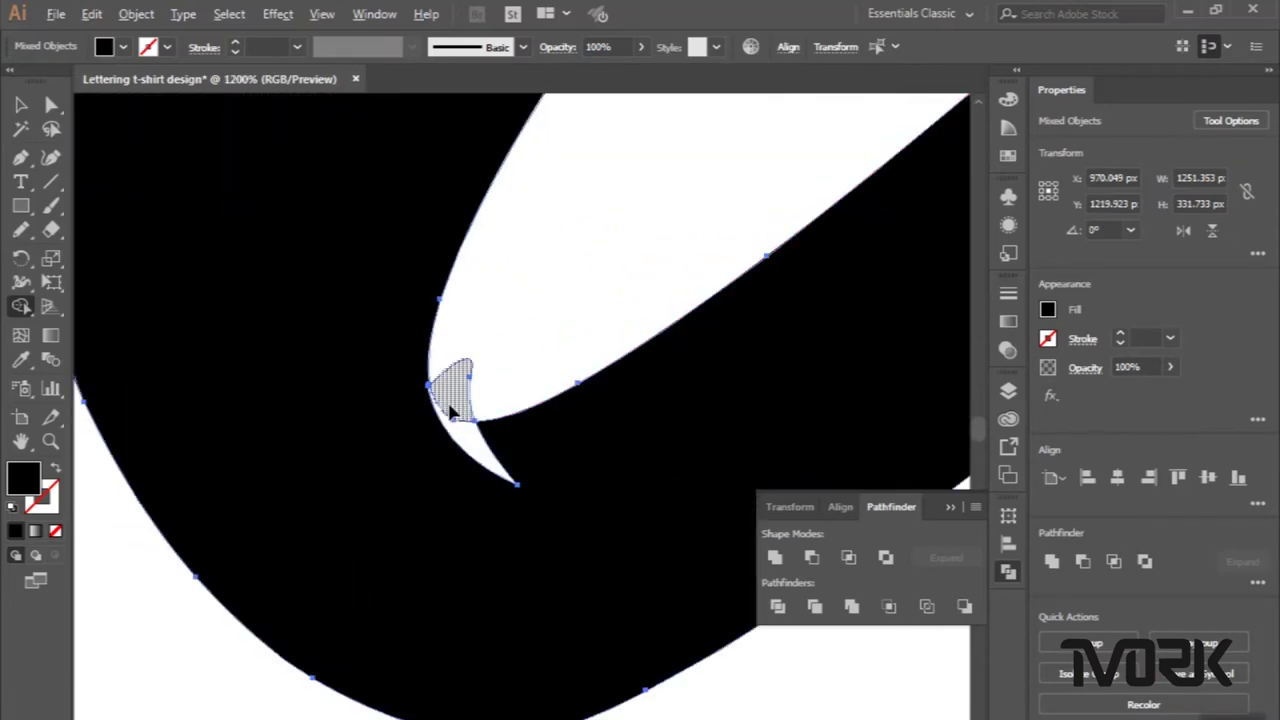
click(458, 428)
Merge a tiny tip sliver into the counter and the sliver at a notch tip.
scroll(684, 177, down, 2)
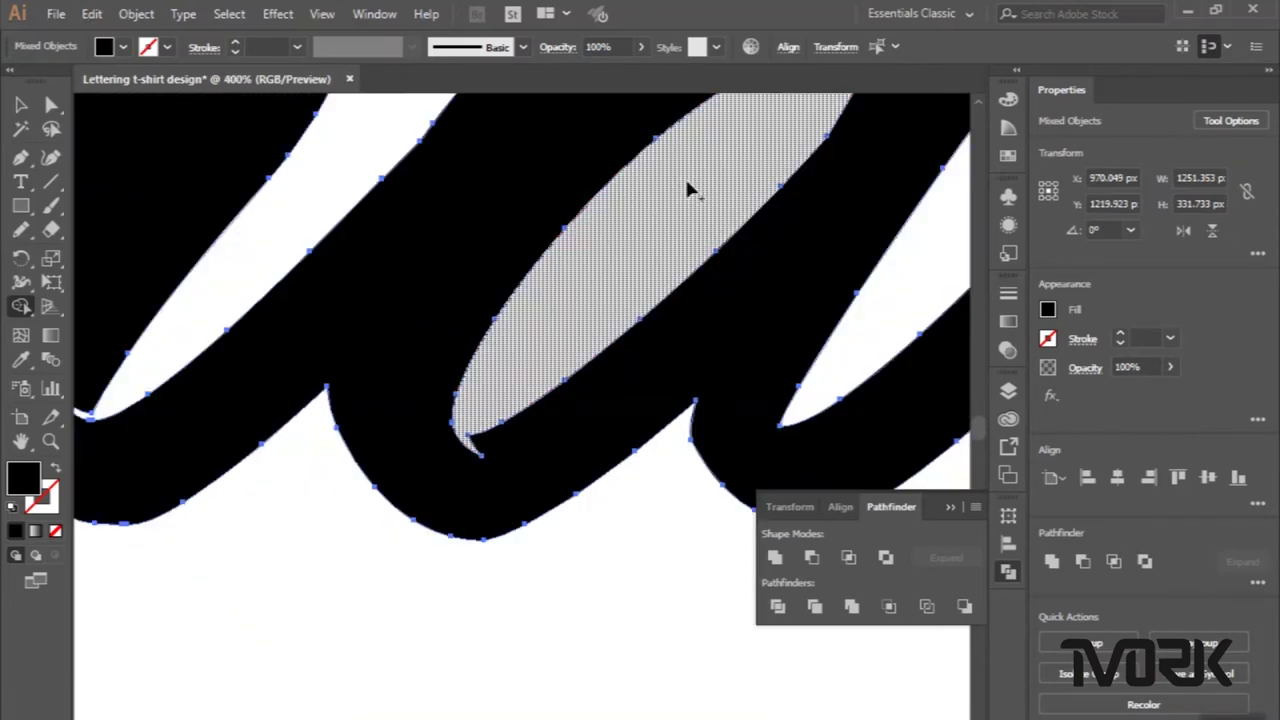
scroll(686, 185, down, 1)
scroll(757, 139, up, 1)
scroll(770, 133, up, 2)
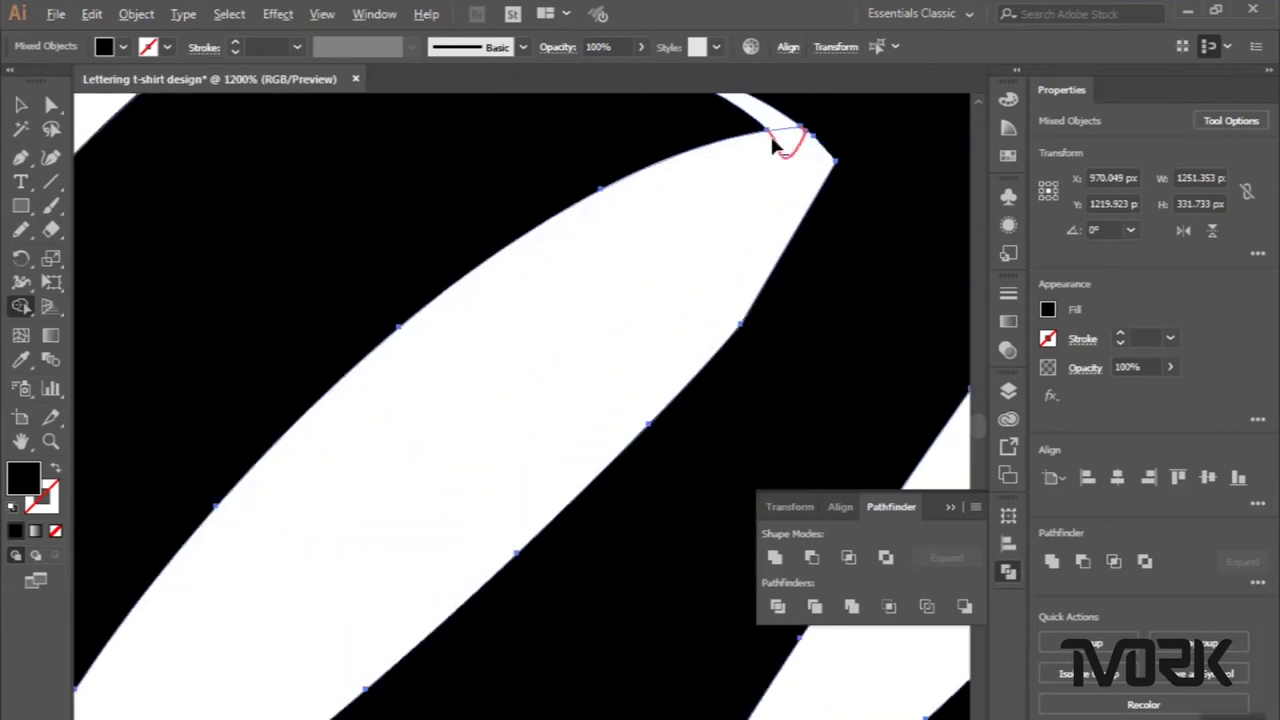
click(782, 127)
scroll(603, 417, down, 2)
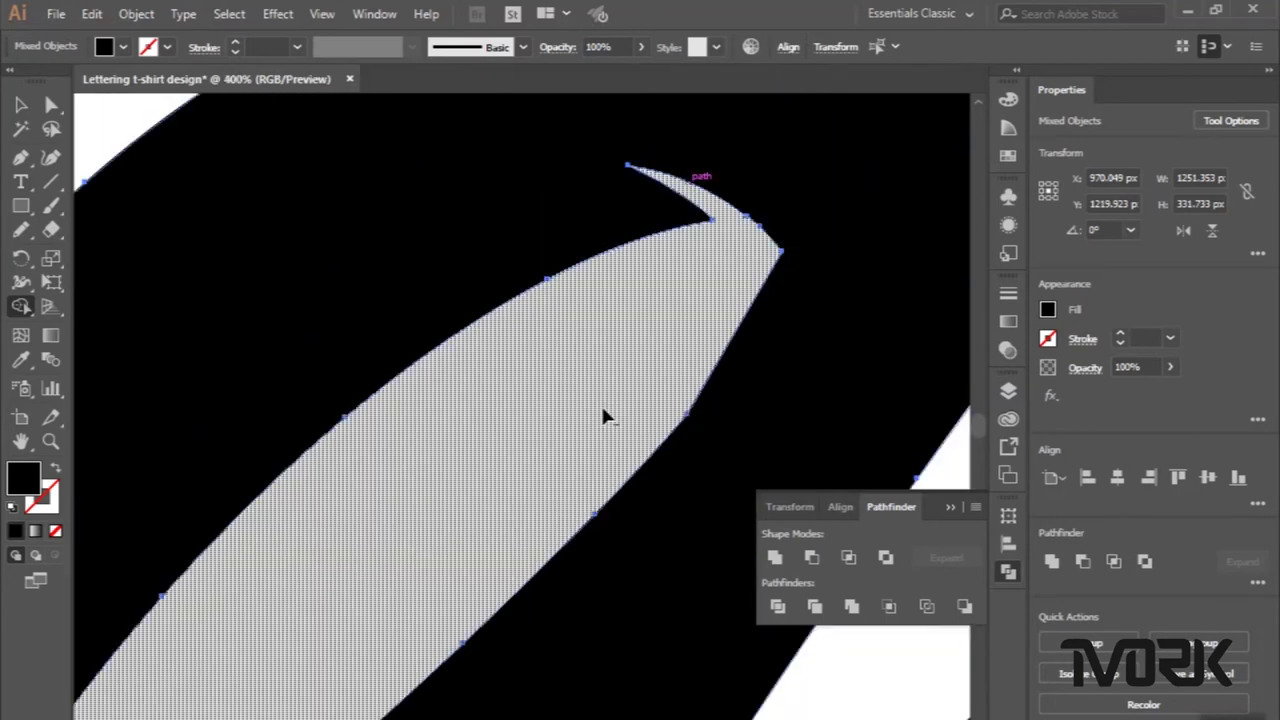
scroll(603, 417, down, 2)
scroll(695, 410, up, 1)
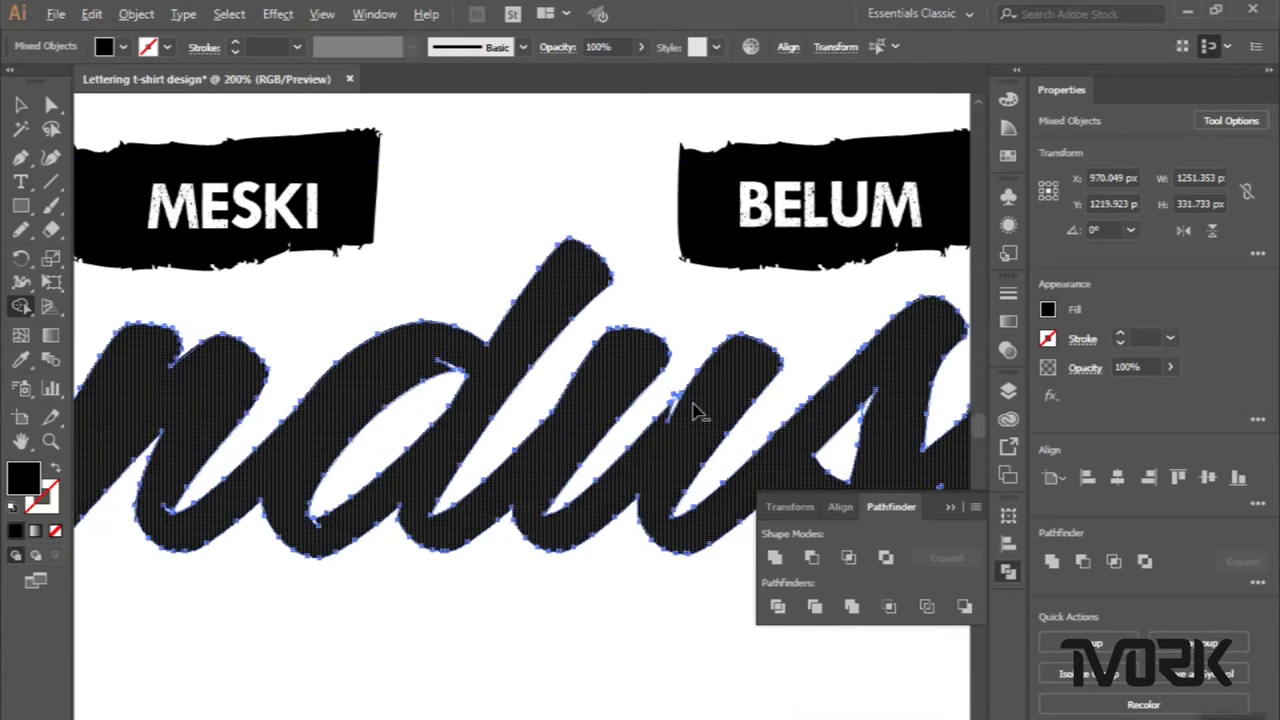
scroll(692, 410, up, 3)
scroll(690, 410, up, 2)
scroll(688, 409, up, 2)
click(543, 338)
Fill the triangular gap into the black letter and merge the sliver at the f join.
scroll(520, 409, down, 4)
scroll(515, 410, down, 1)
scroll(526, 417, down, 1)
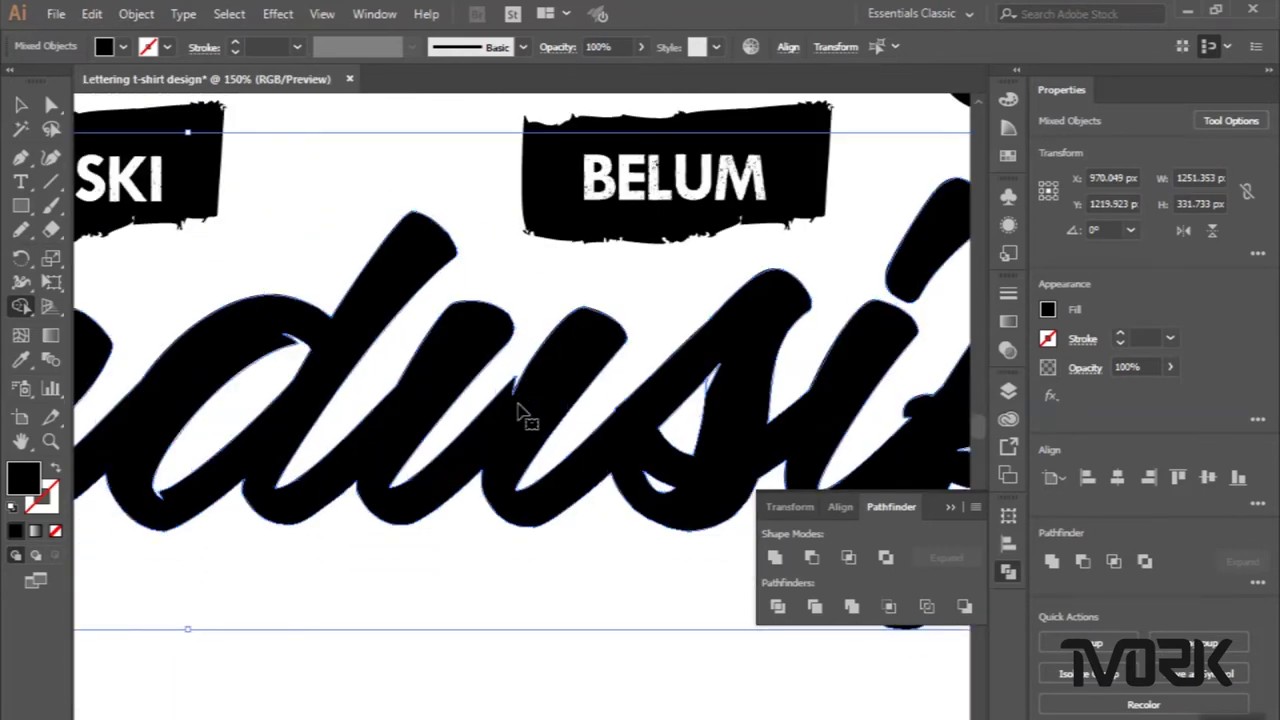
scroll(520, 414, right, 2)
scroll(628, 372, up, 2)
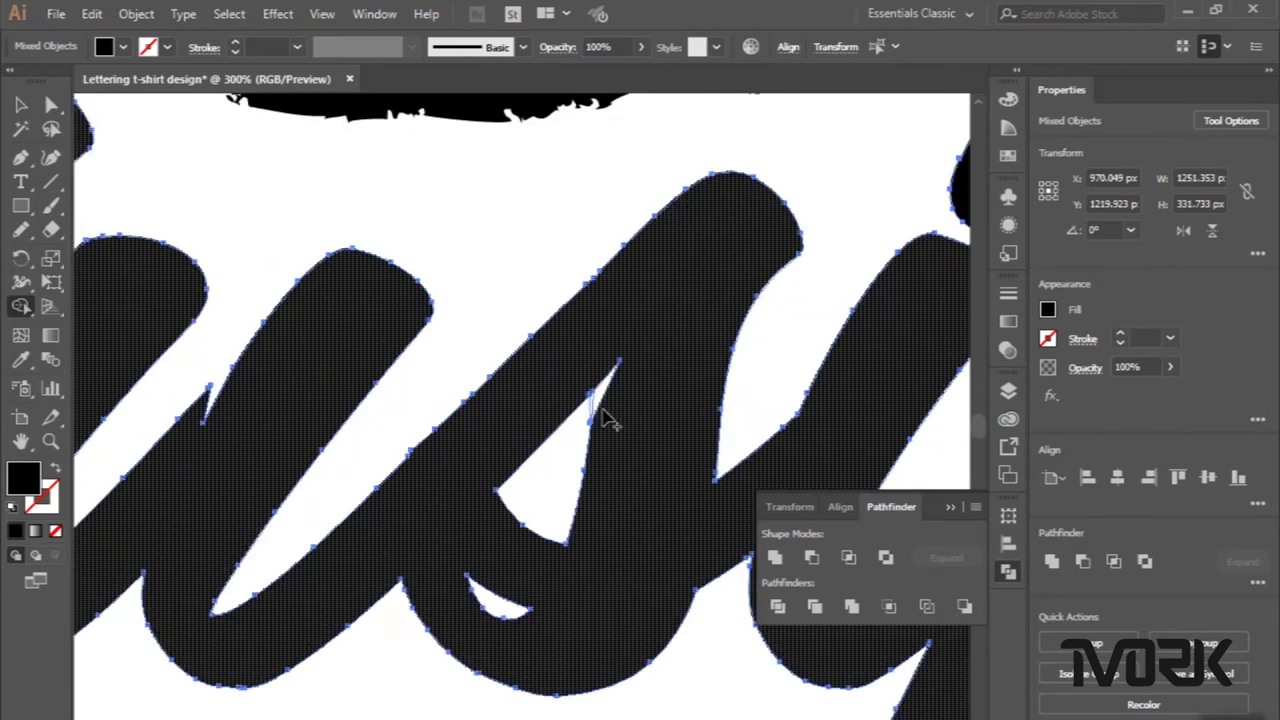
scroll(604, 418, down, 1)
scroll(600, 410, up, 2)
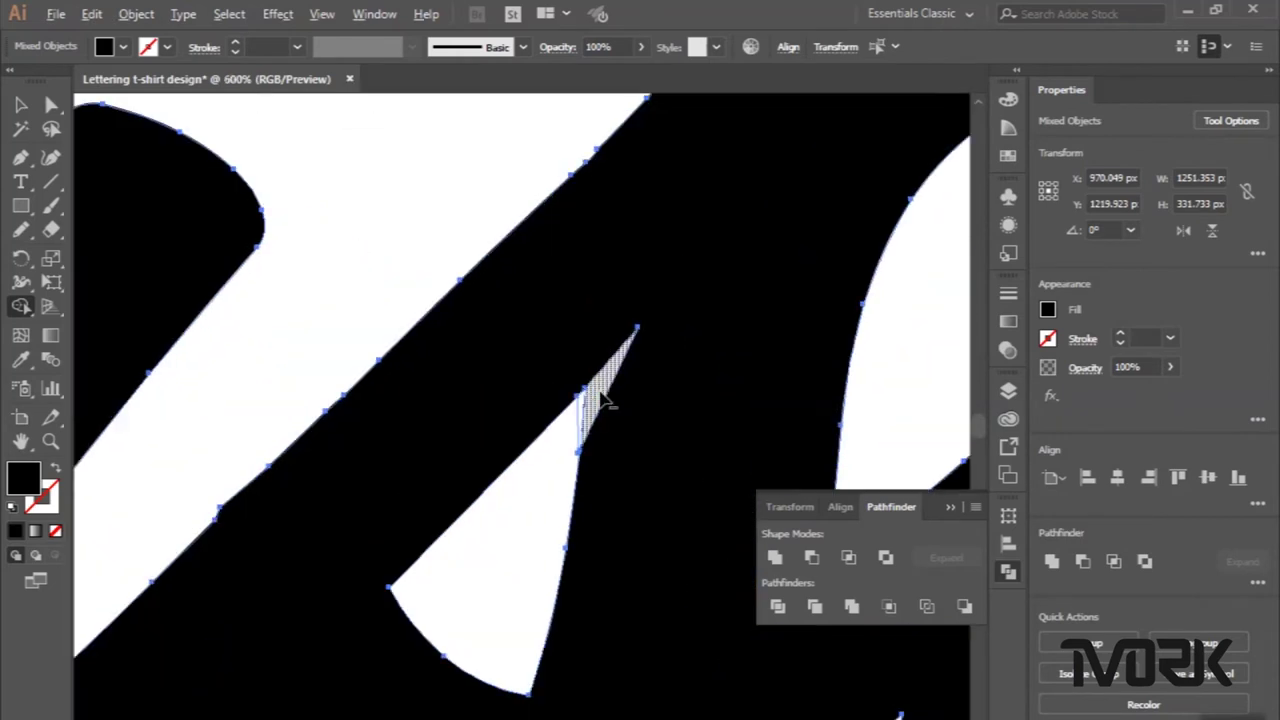
click(575, 440)
scroll(575, 440, down, 3)
scroll(575, 440, right, 2)
scroll(575, 440, right, 2)
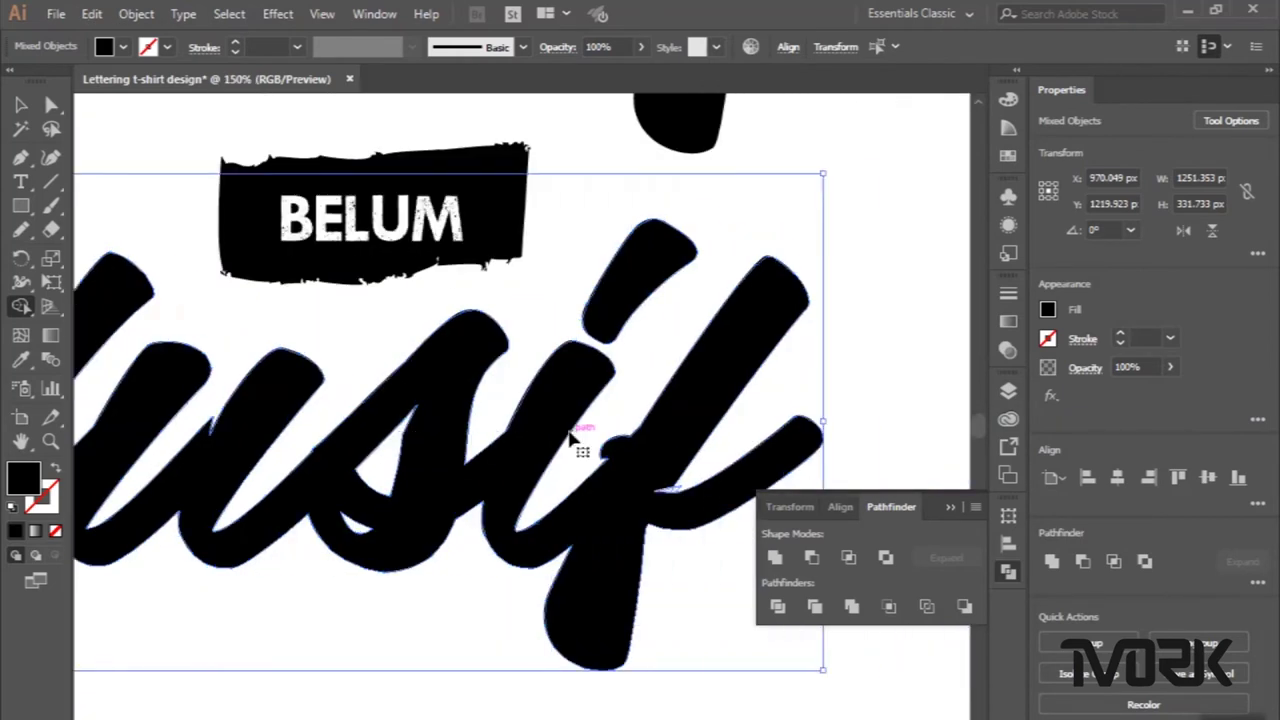
scroll(575, 440, right, 2)
scroll(575, 440, up, 2)
scroll(595, 425, up, 2)
scroll(610, 405, up, 1)
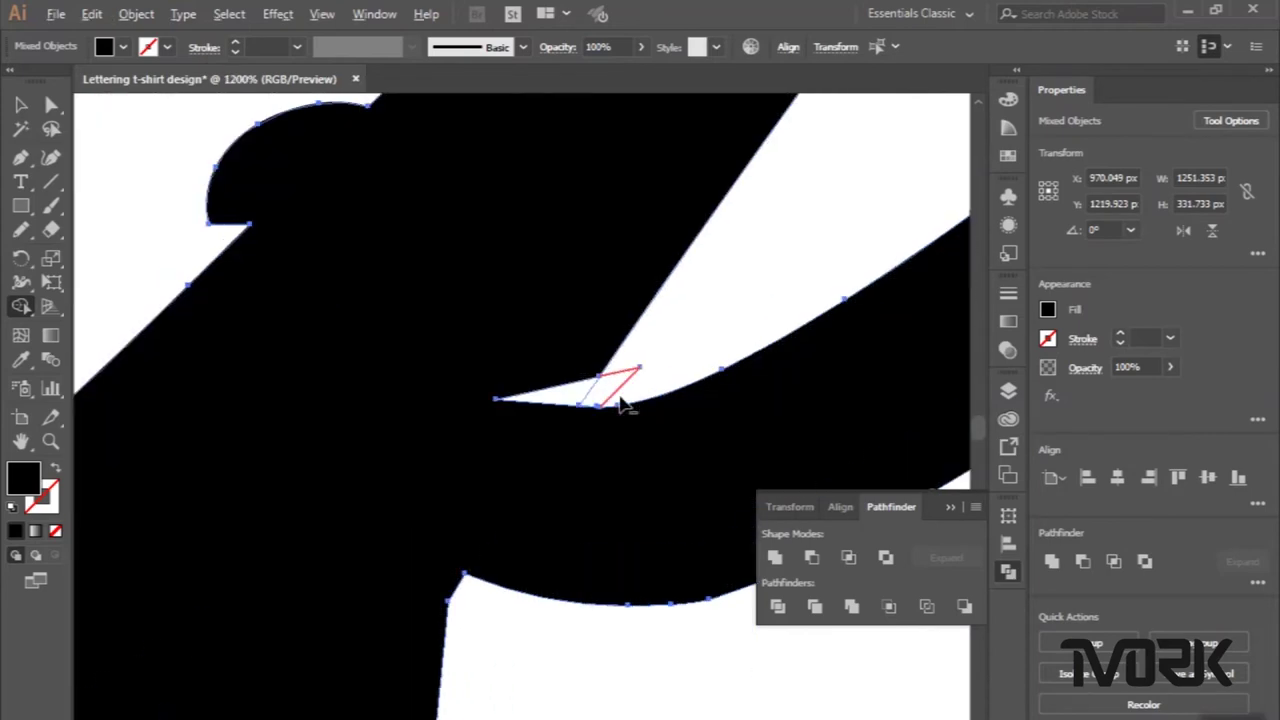
scroll(617, 392, up, 1)
click(565, 390)
scroll(563, 388, down, 2)
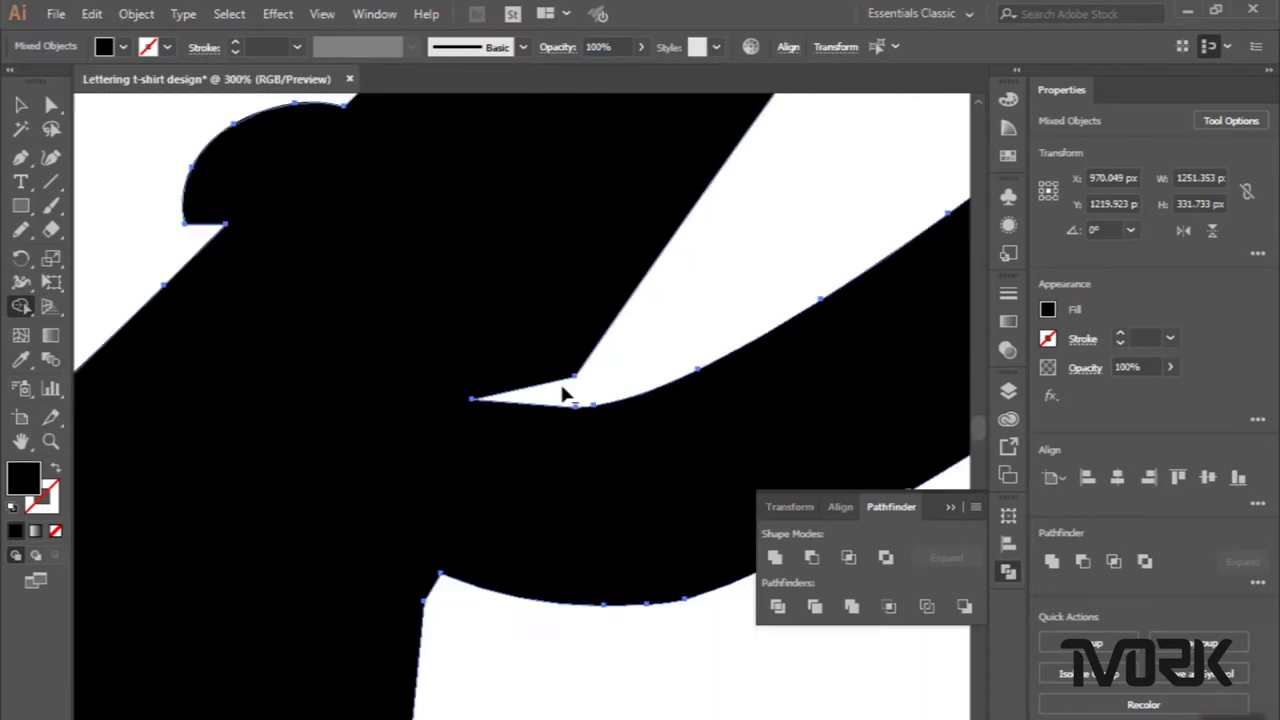
scroll(565, 393, down, 3)
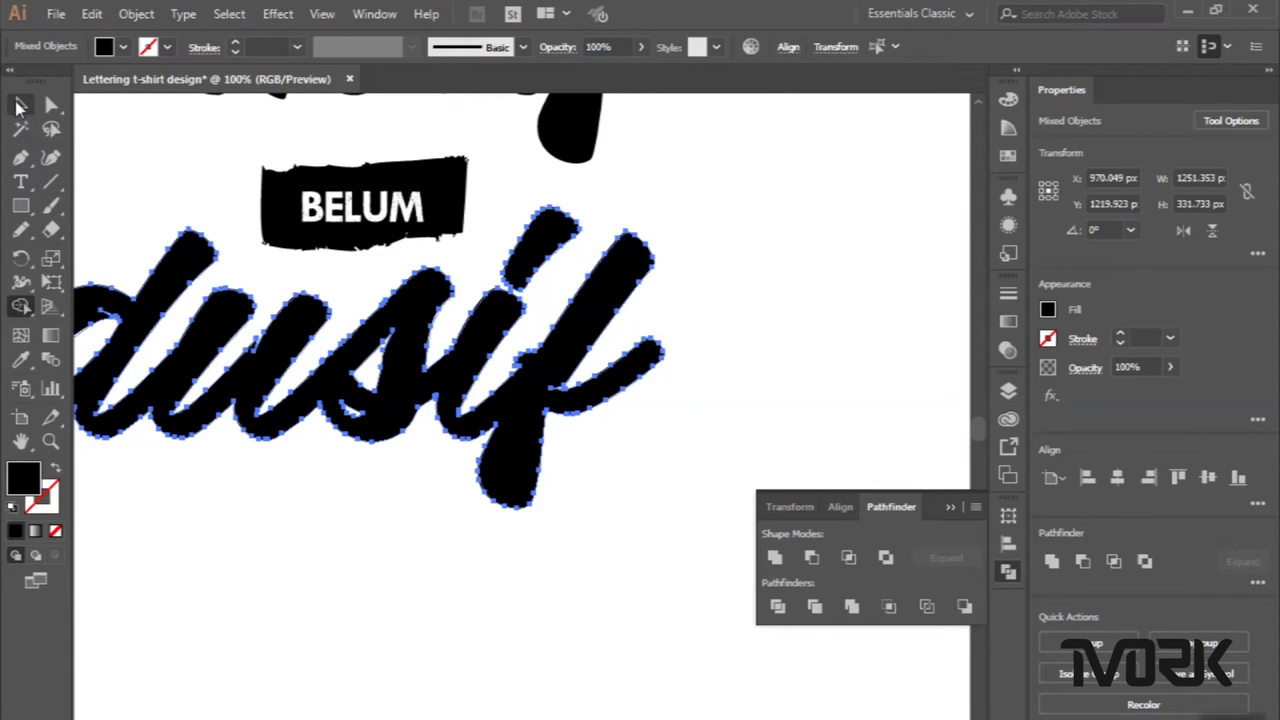
Select the Produktif lettering group, Unite it in Pathfinder, and marquee-select all its pieces.
click(21, 104)
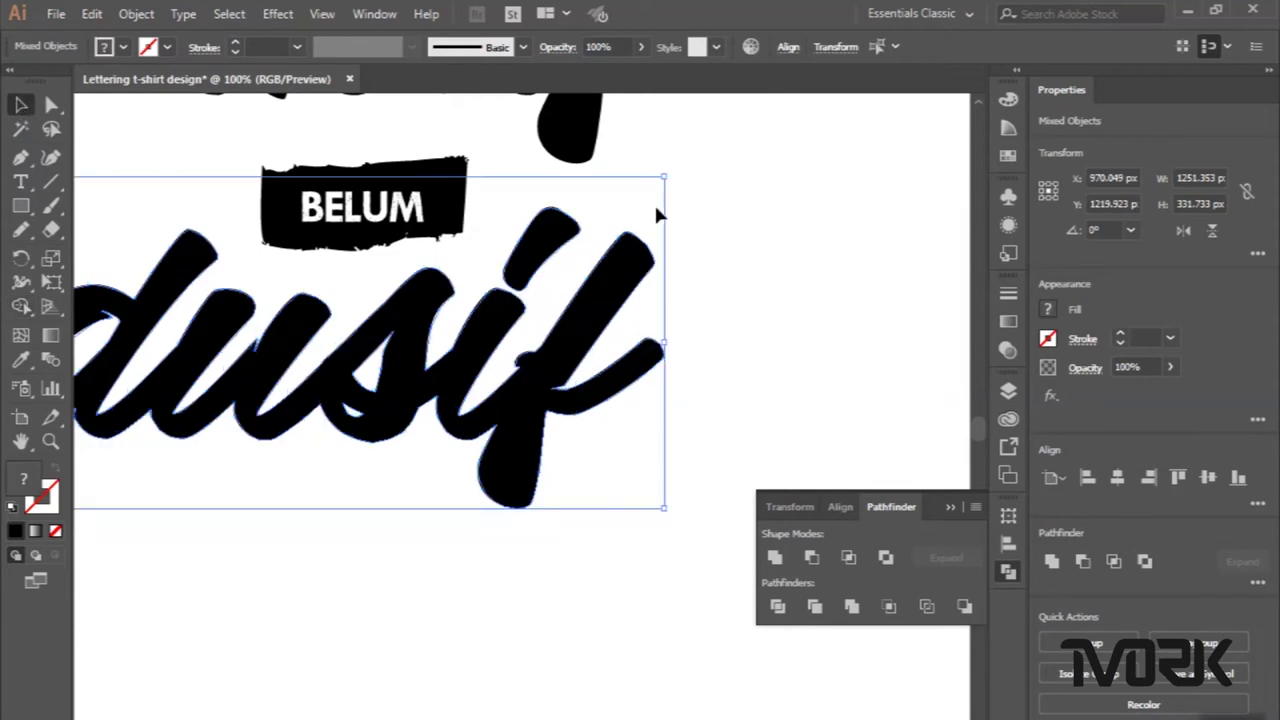
click(654, 202)
scroll(654, 202, down, 3)
scroll(652, 220, up, 1)
scroll(652, 225, up, 1)
click(656, 230)
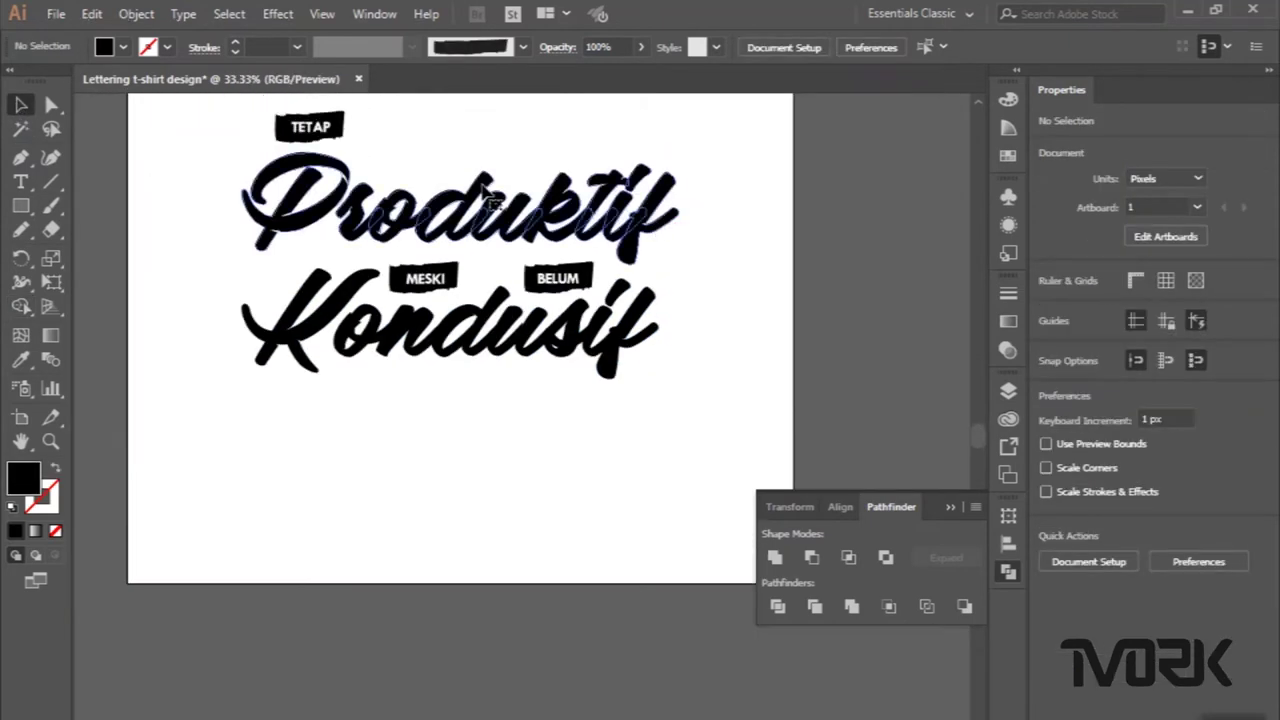
mouse_move(200, 148)
mouse_down()
mouse_move(71, 178)
mouse_move(322, 206)
mouse_up()
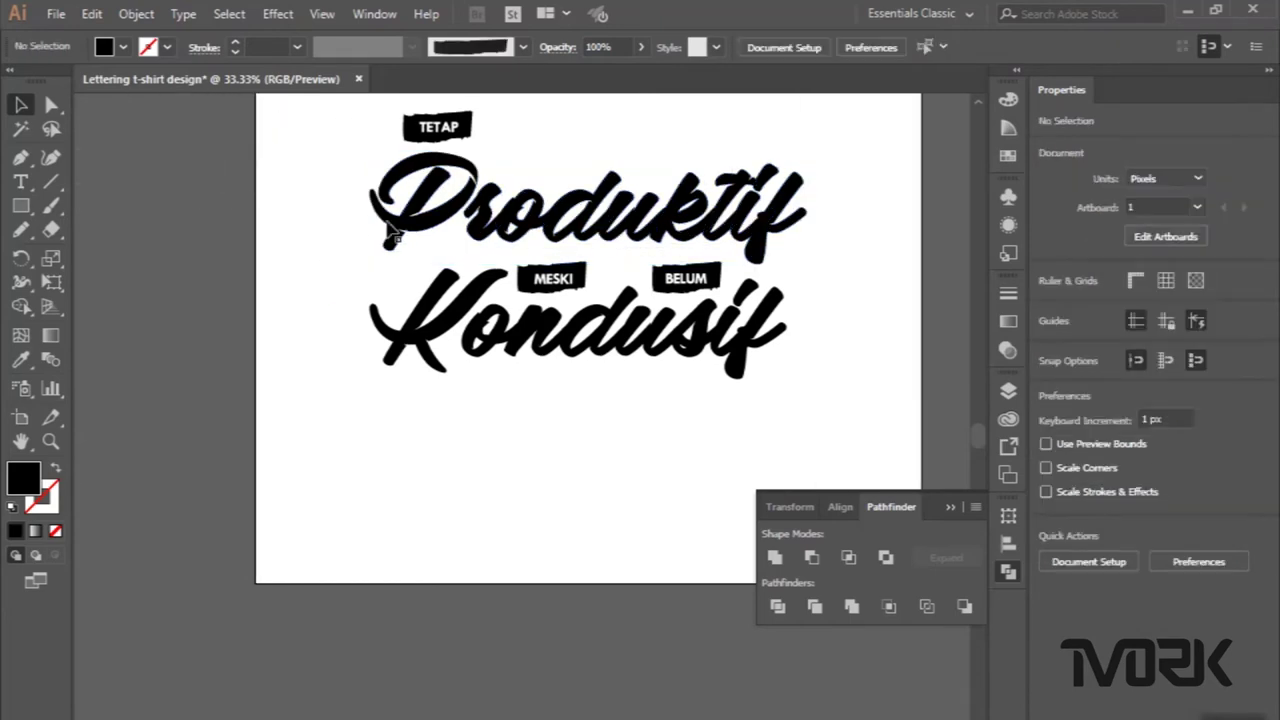
click(440, 228)
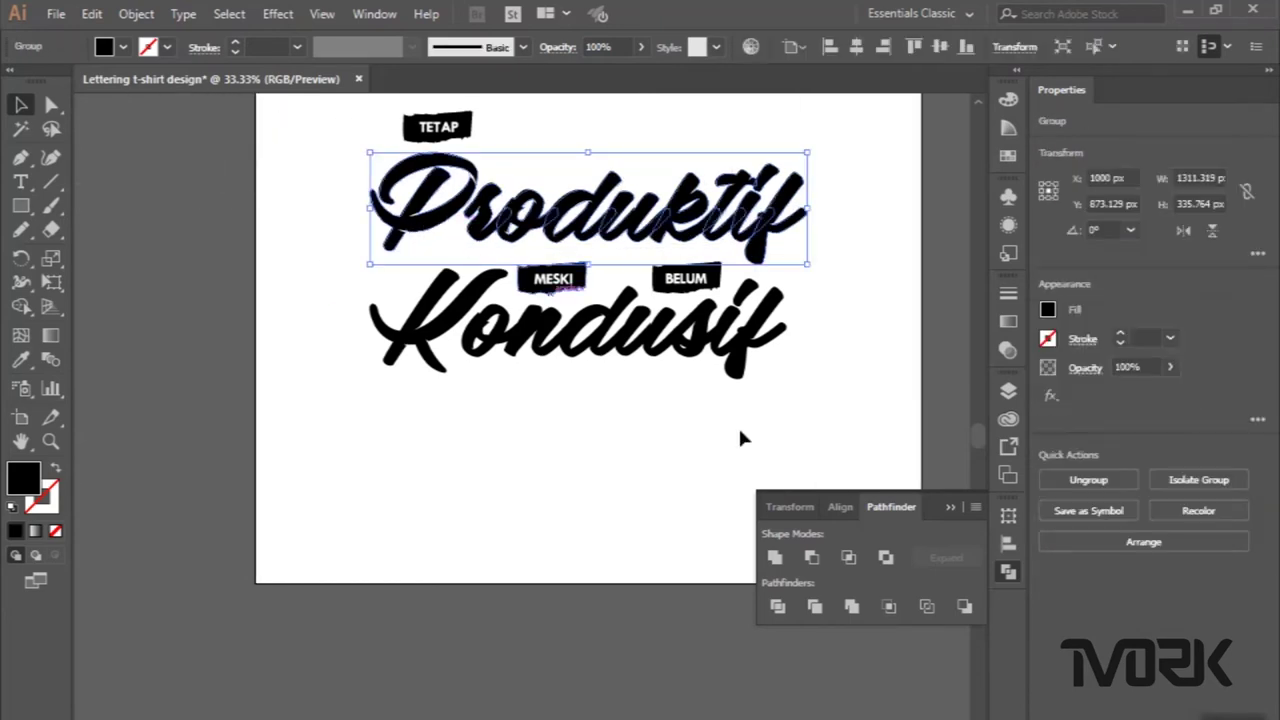
click(776, 558)
drag(340, 157, 814, 248)
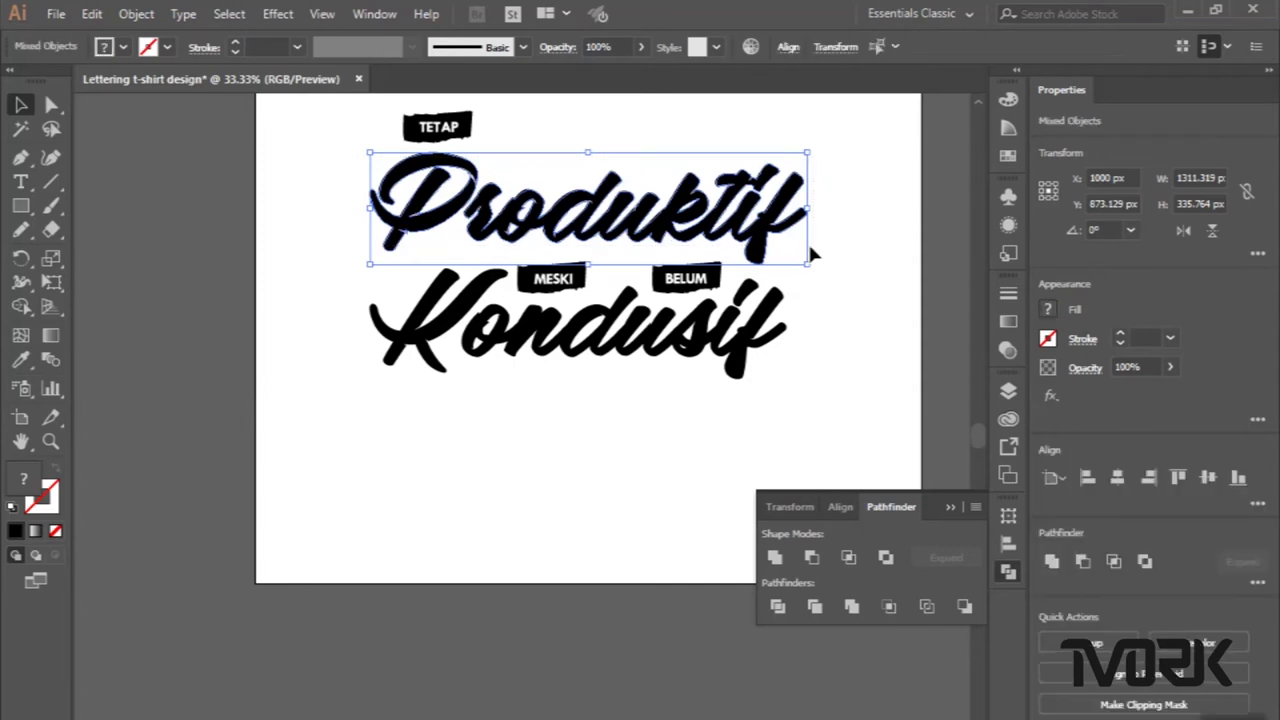
With the Shape Builder tool, merge away the small sliver at the P's junction.
click(24, 309)
scroll(461, 196, up, 1)
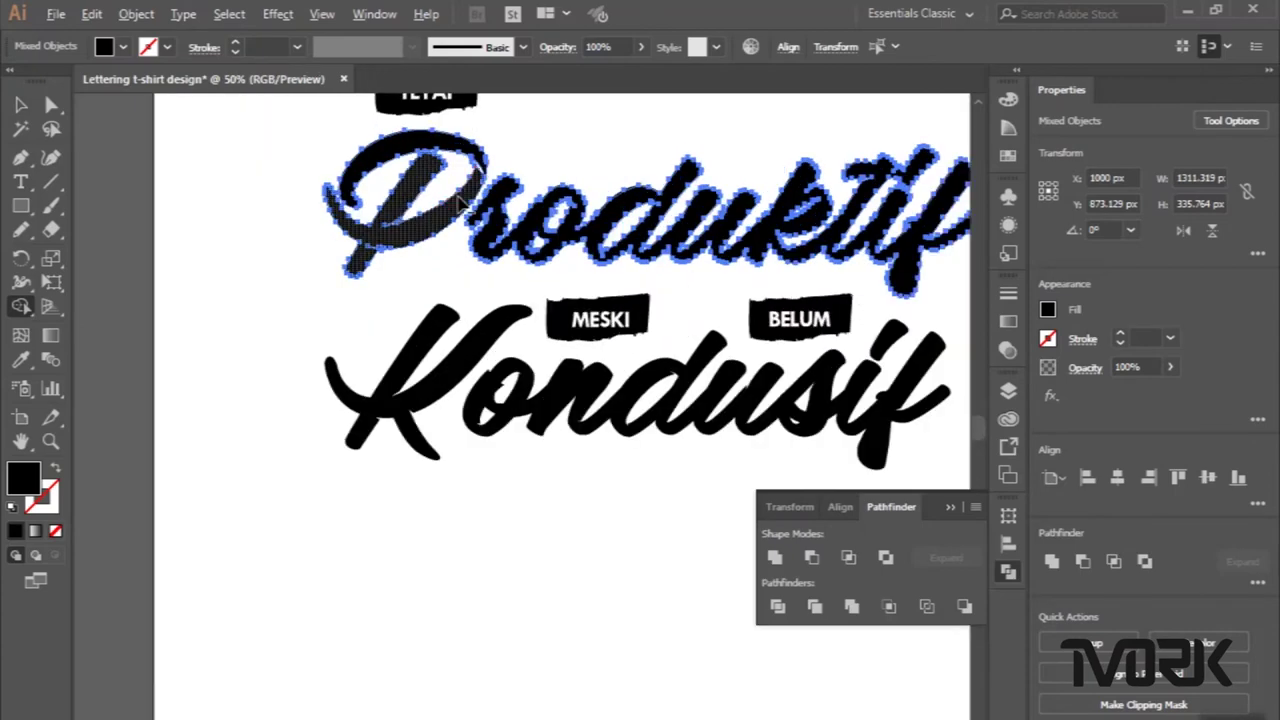
scroll(458, 200, up, 2)
scroll(458, 200, up, 1)
scroll(186, 373, up, 2)
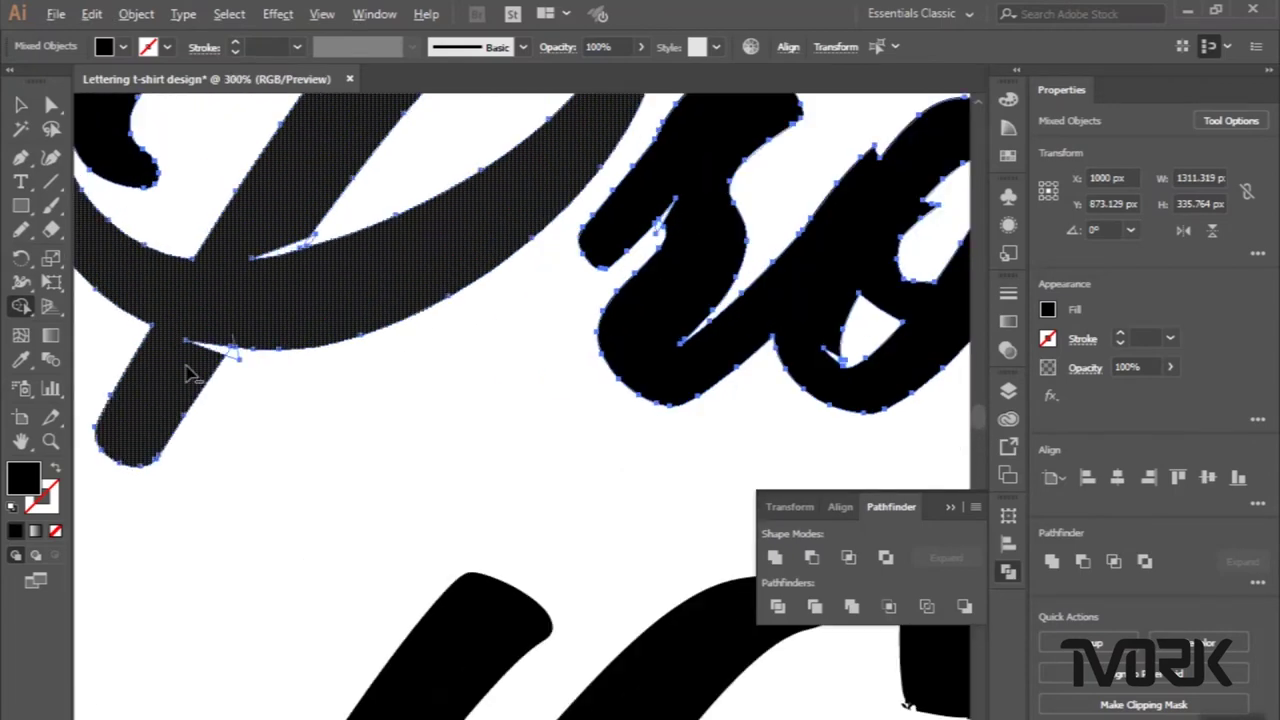
scroll(186, 372, up, 2)
drag(286, 320, 370, 345)
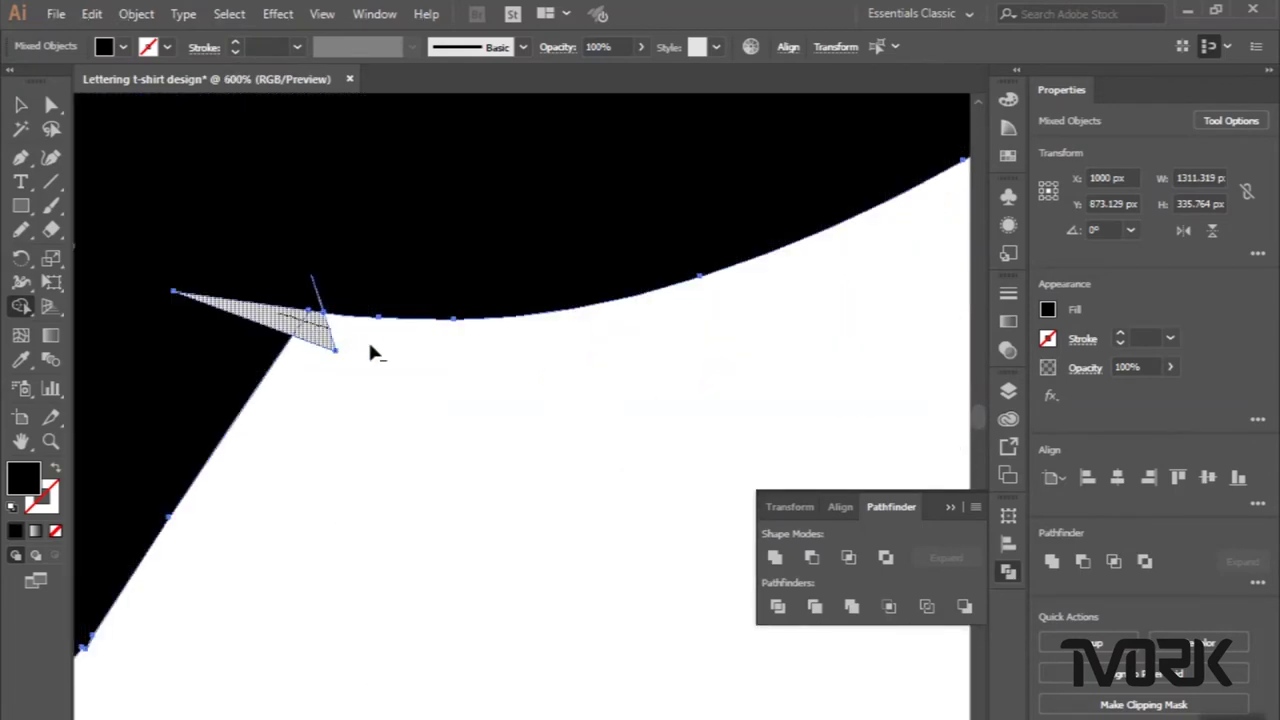
scroll(370, 428, down, 1)
scroll(370, 428, down, 1)
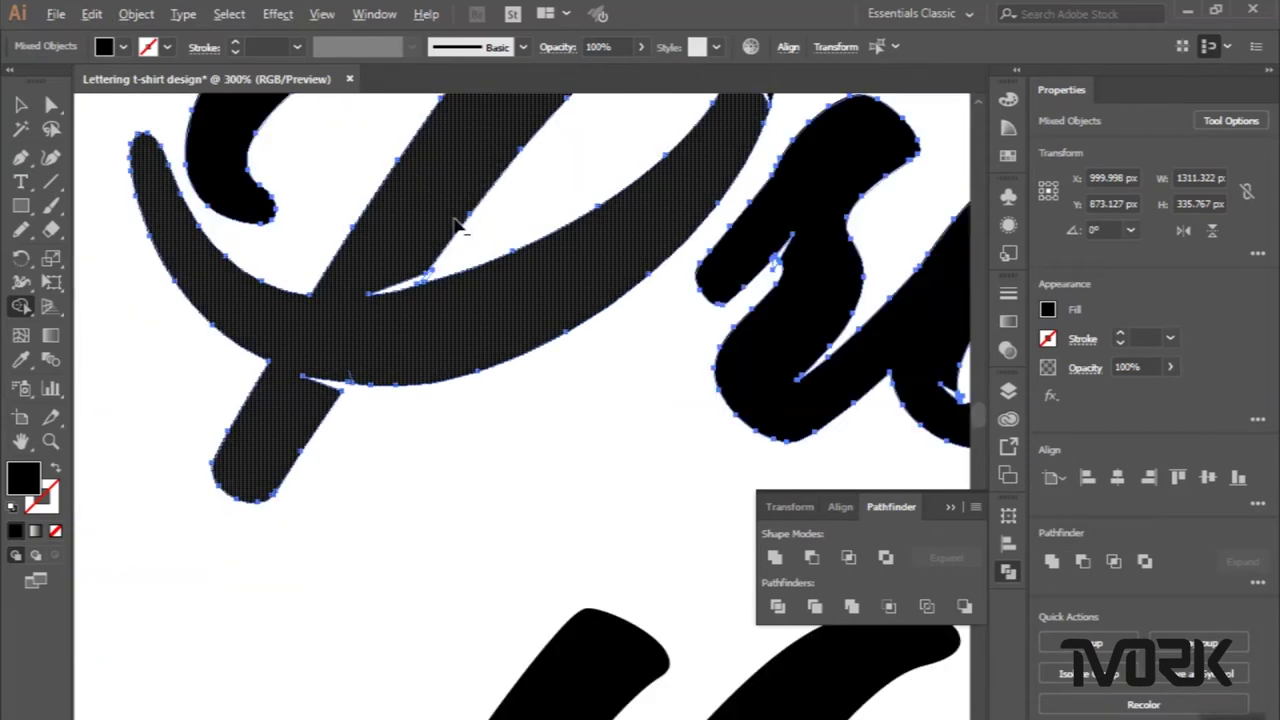
scroll(457, 223, up, 2)
scroll(409, 357, up, 1)
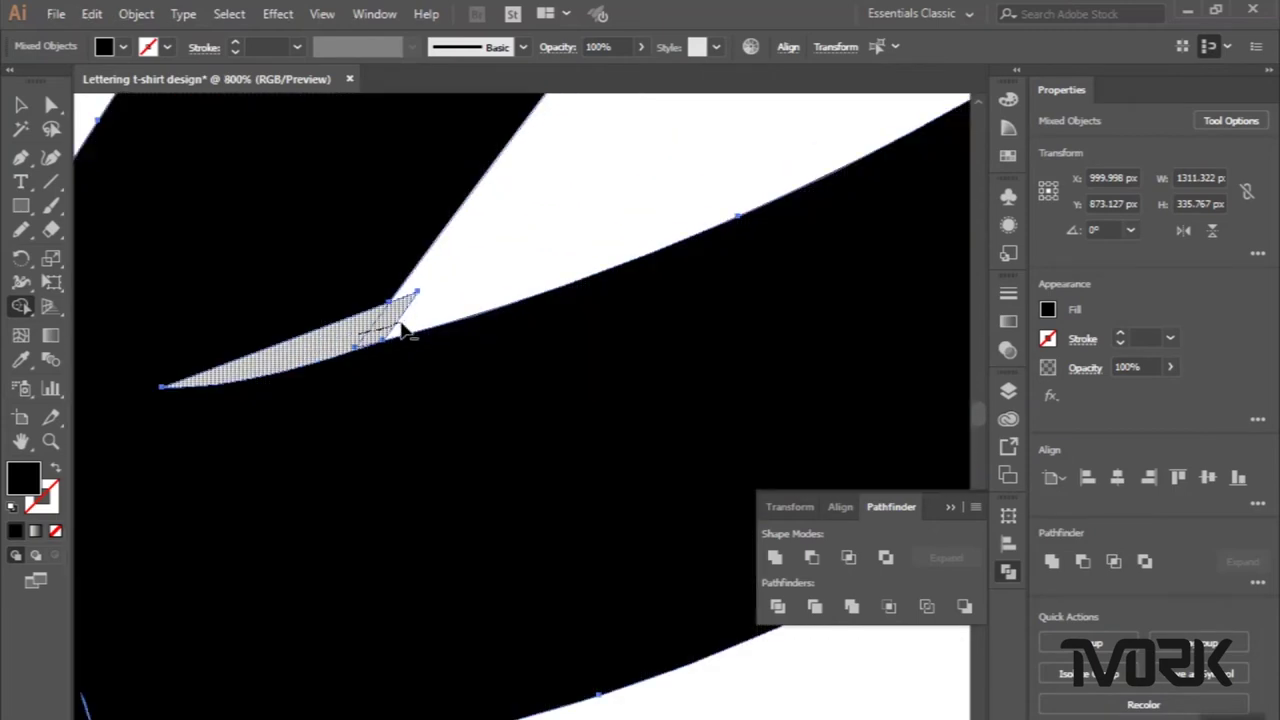
scroll(403, 331, up, 1)
scroll(403, 331, down, 2)
scroll(625, 210, up, 1)
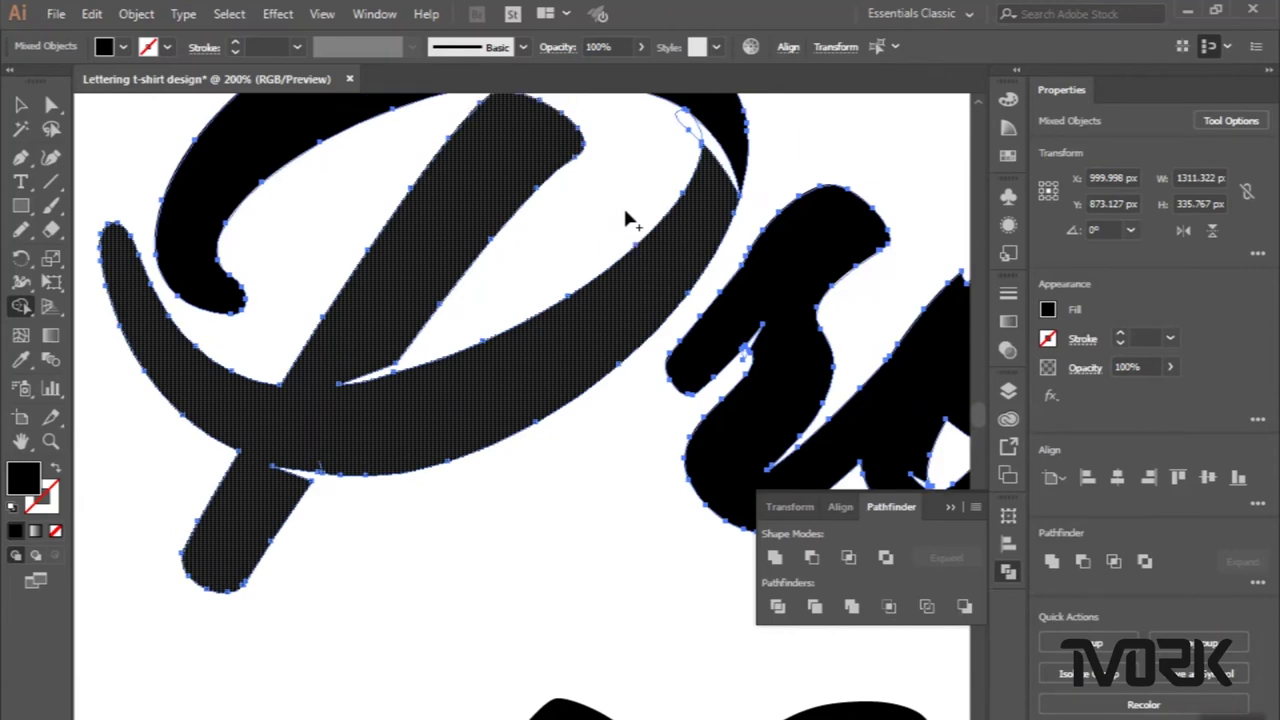
scroll(628, 205, up, 1)
scroll(634, 201, up, 1)
Merge the thin sliver inside the P loop and remove the sliver and spike near the r.
drag(631, 189, 698, 255)
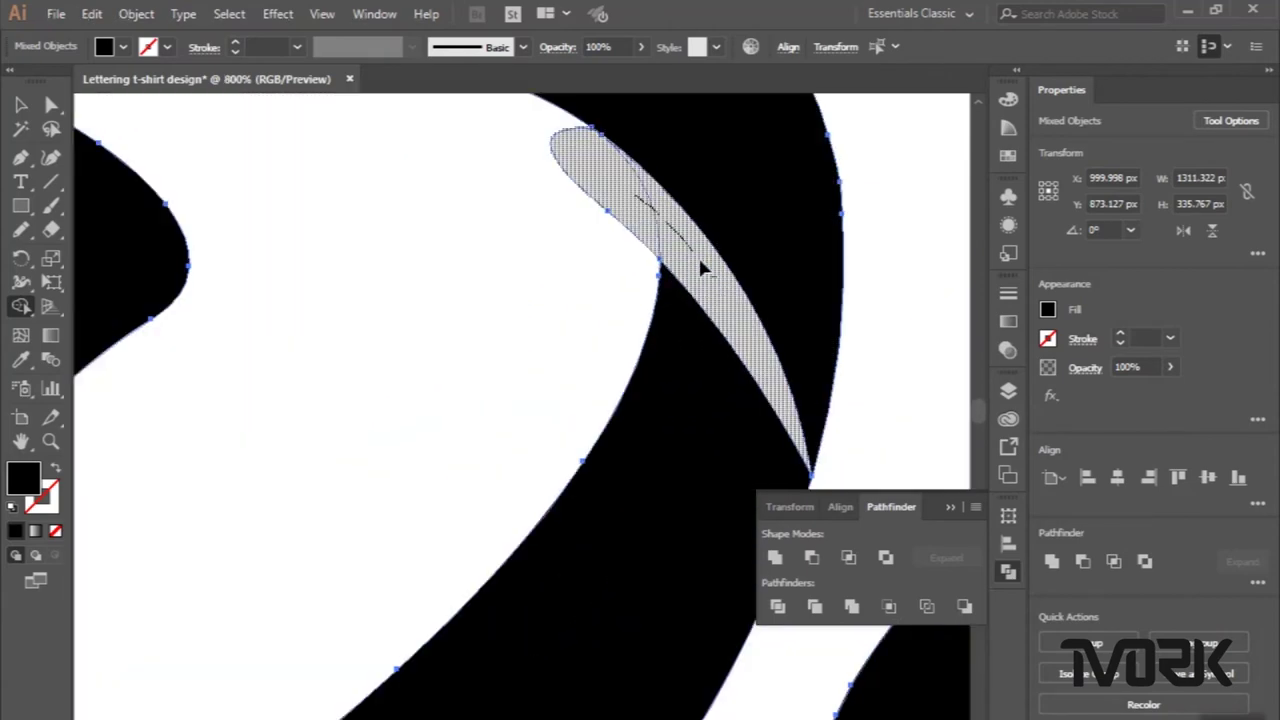
scroll(493, 248, down, 3)
scroll(493, 248, down, 3)
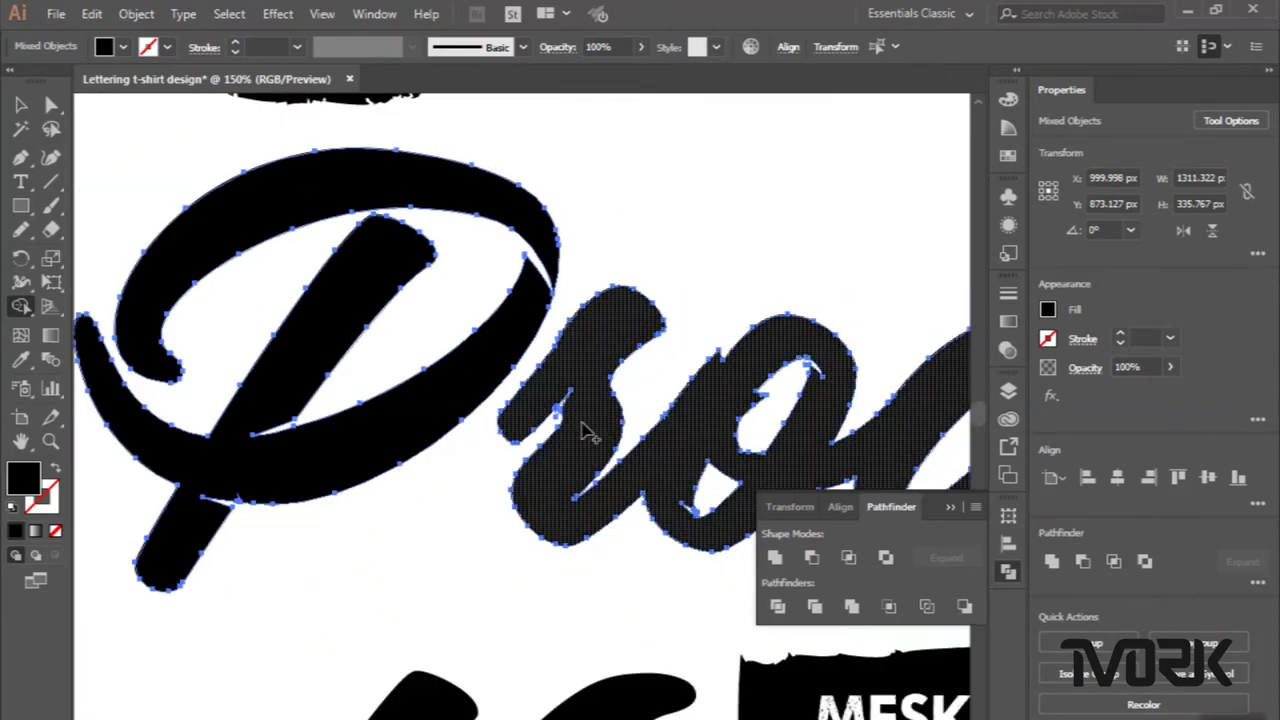
scroll(586, 429, up, 3)
scroll(466, 380, up, 2)
scroll(449, 342, up, 2)
drag(448, 340, 387, 437)
scroll(387, 439, down, 3)
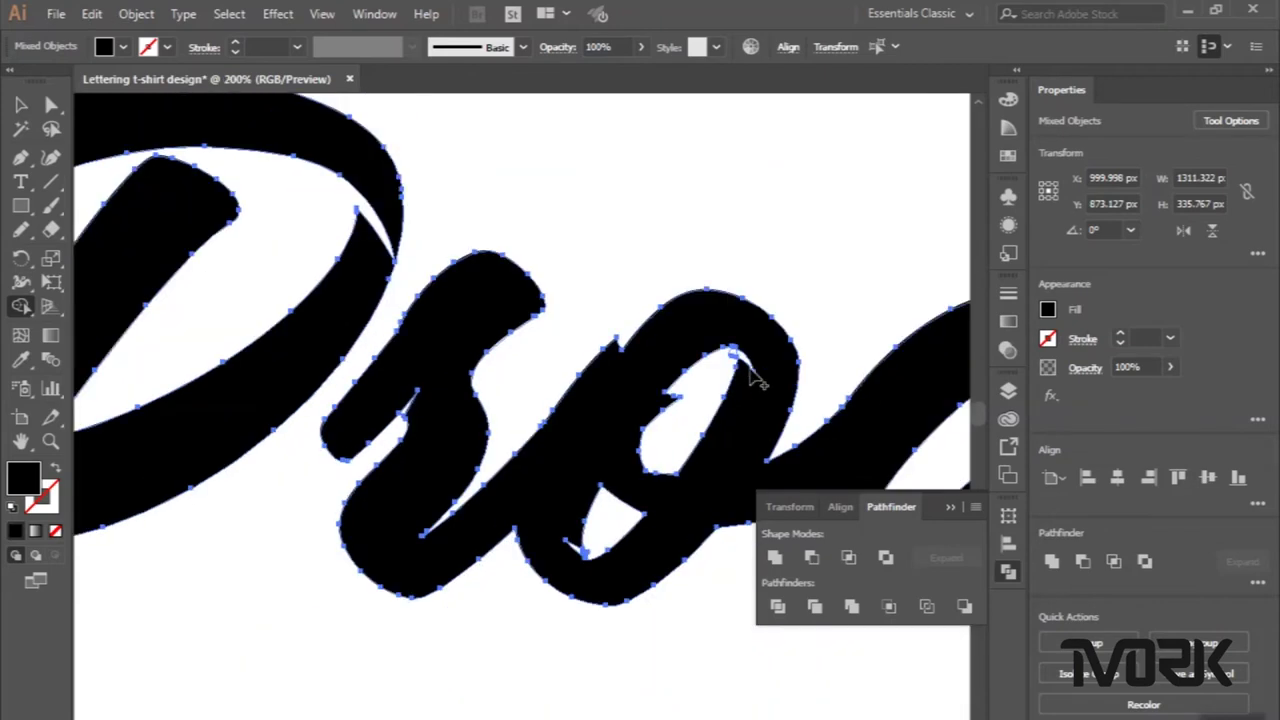
scroll(749, 366, up, 2)
scroll(749, 362, up, 1)
Clear the tiny slivers inside the o loop, merging them with its white counter.
alt+click(708, 313)
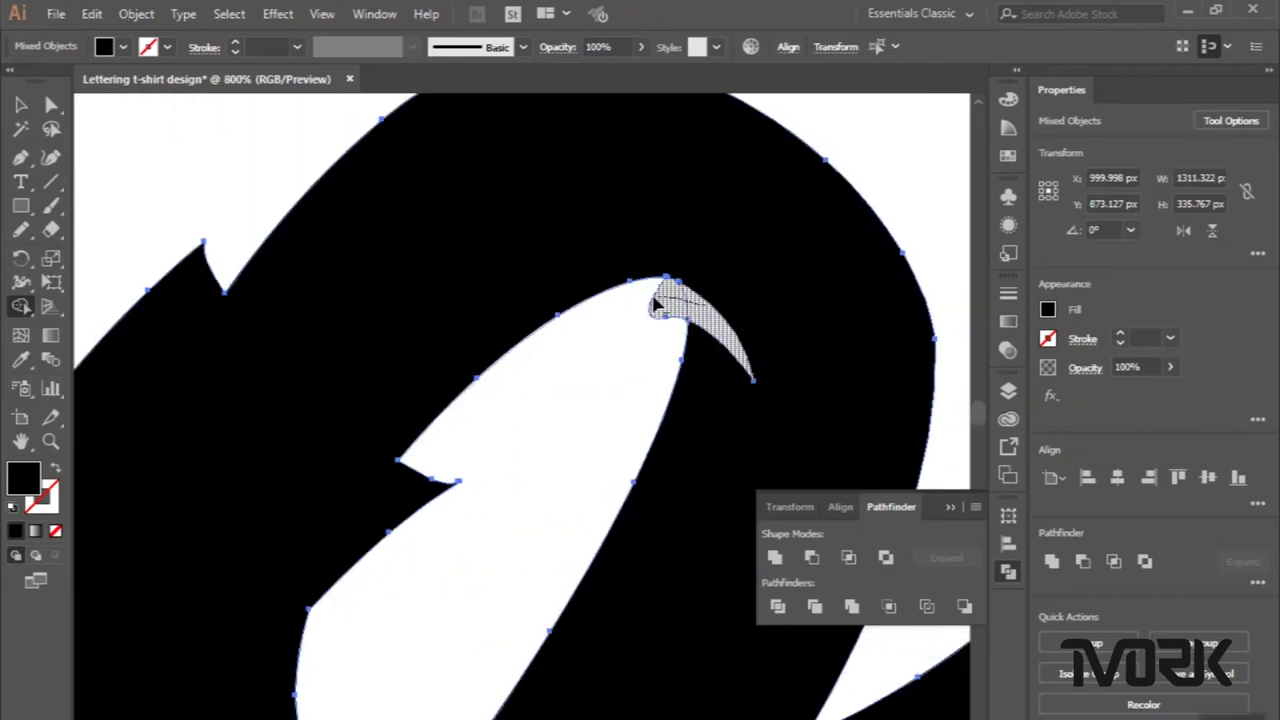
scroll(600, 360, down, 2)
click(600, 362)
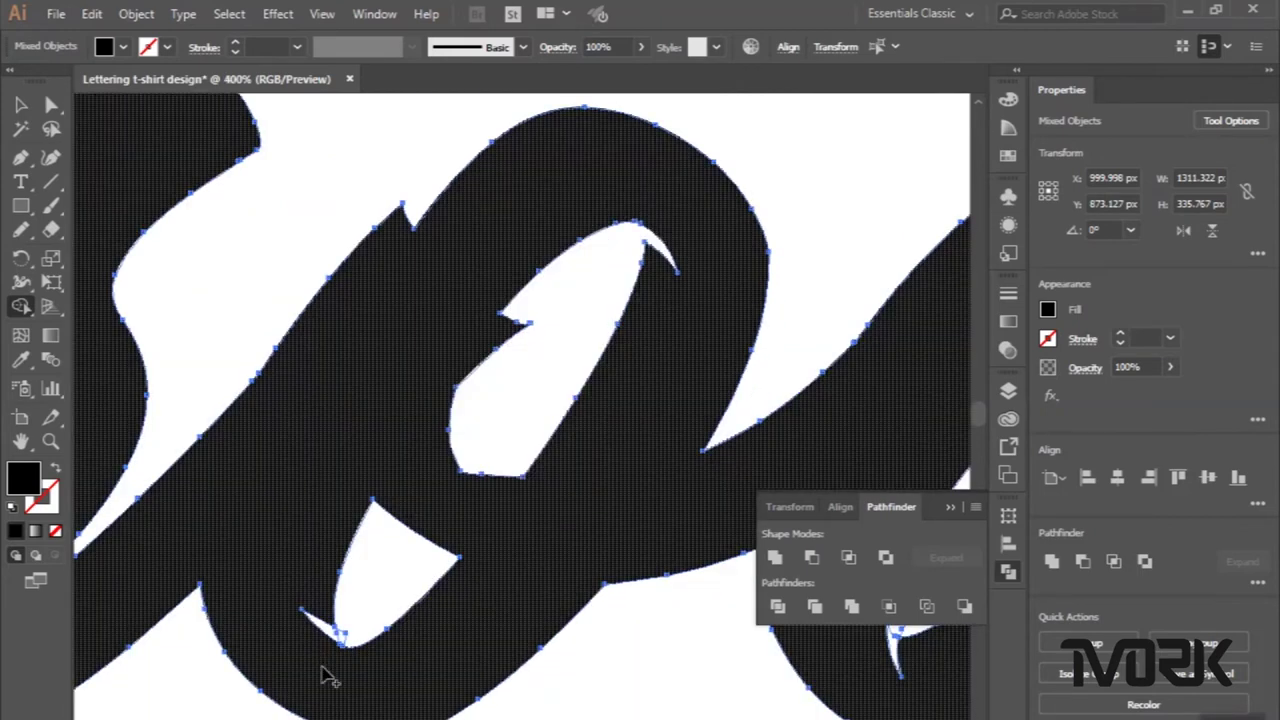
scroll(325, 675, up, 2)
scroll(325, 585, up, 1)
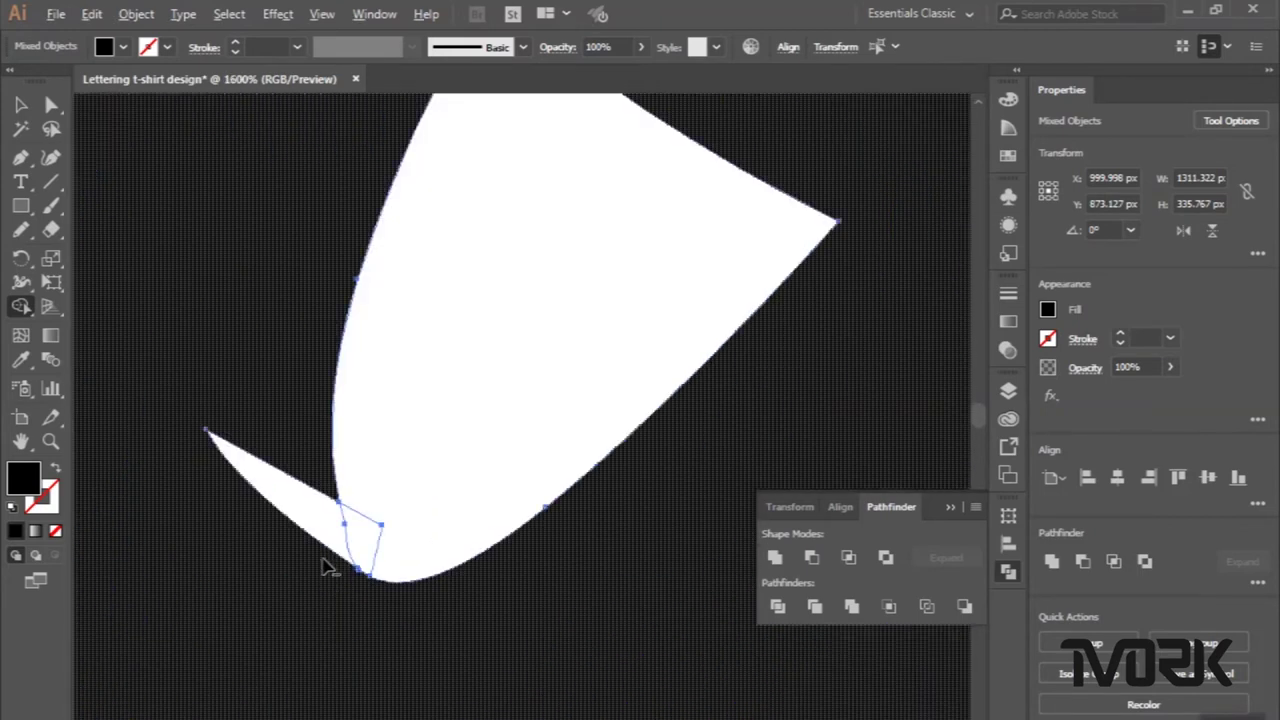
drag(330, 530, 406, 533)
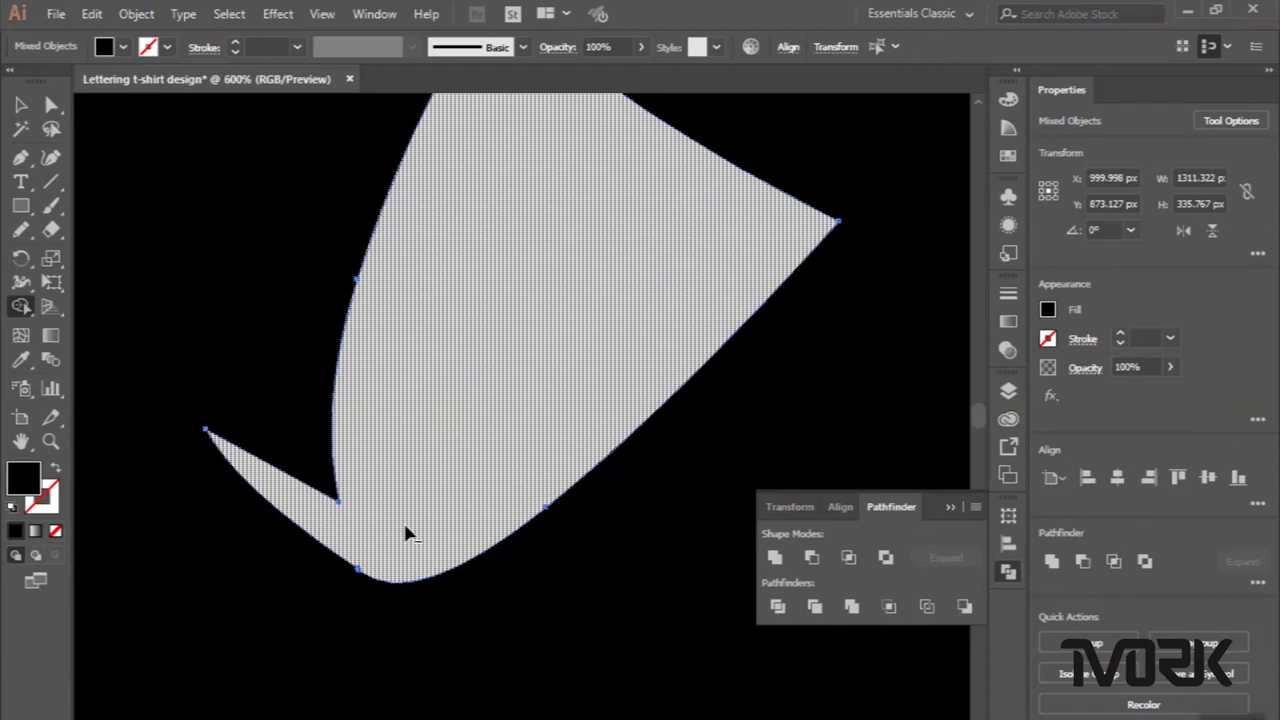
scroll(400, 525, down, 1)
scroll(420, 528, down, 1)
scroll(600, 505, down, 1)
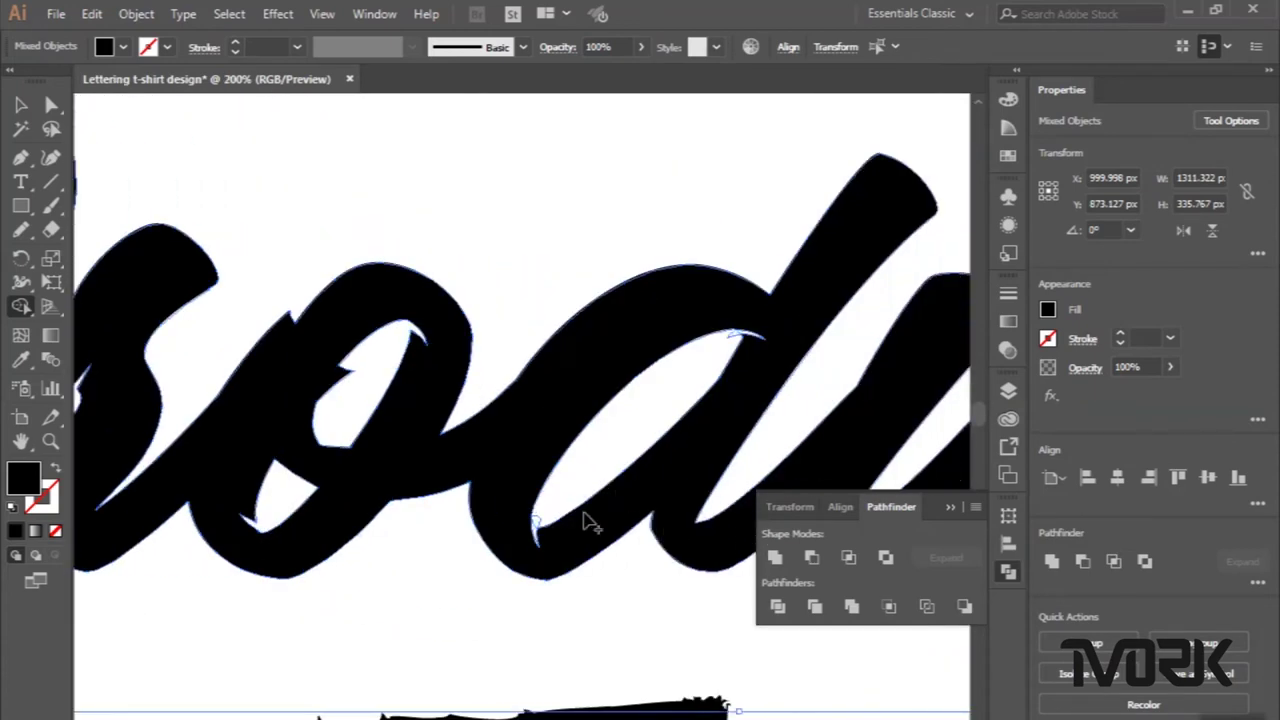
scroll(530, 480, up, 2)
Merge the sliver at the d joint into the letter, then inspect the rest of Produktif.
click(503, 466)
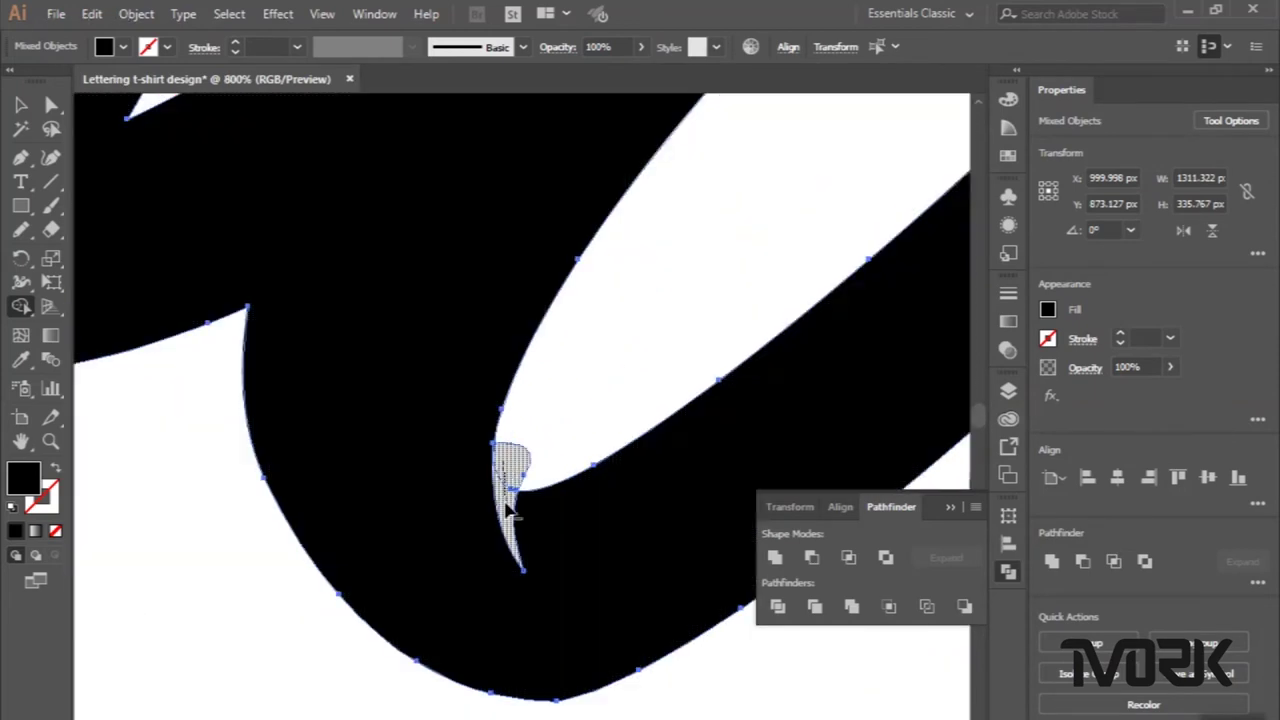
scroll(505, 470, down, 2)
scroll(855, 192, up, 3)
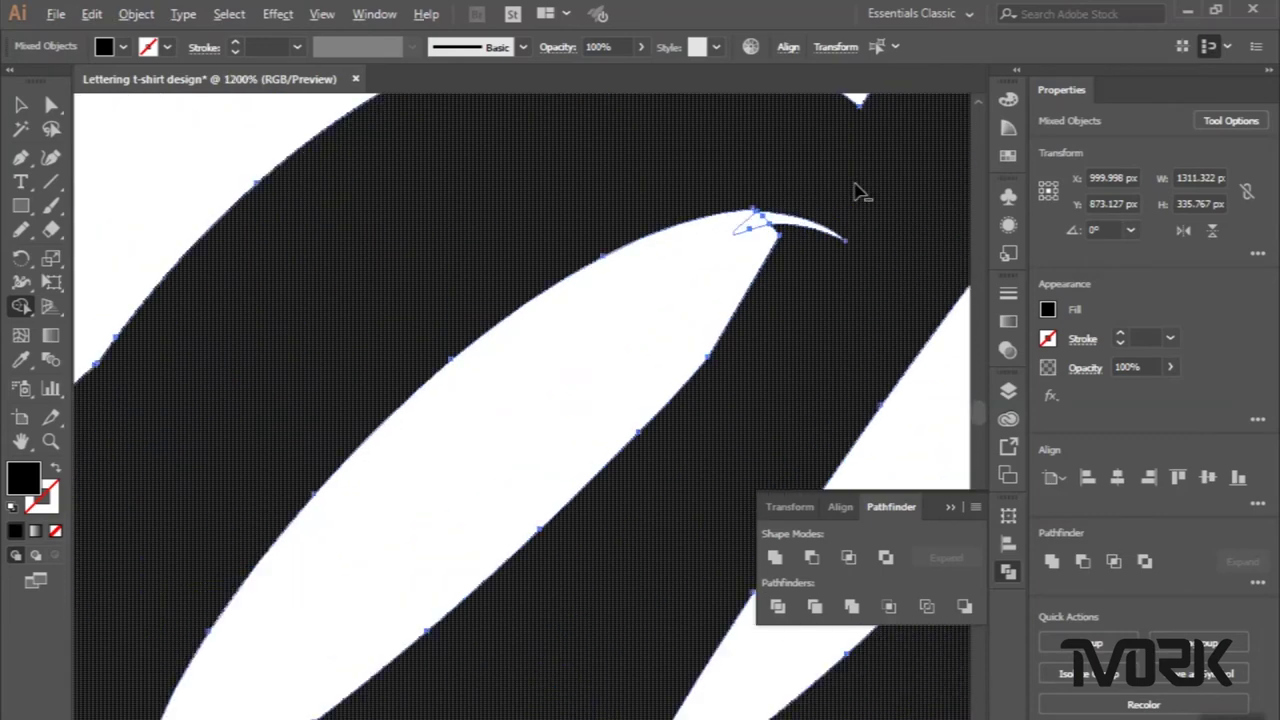
scroll(857, 191, up, 2)
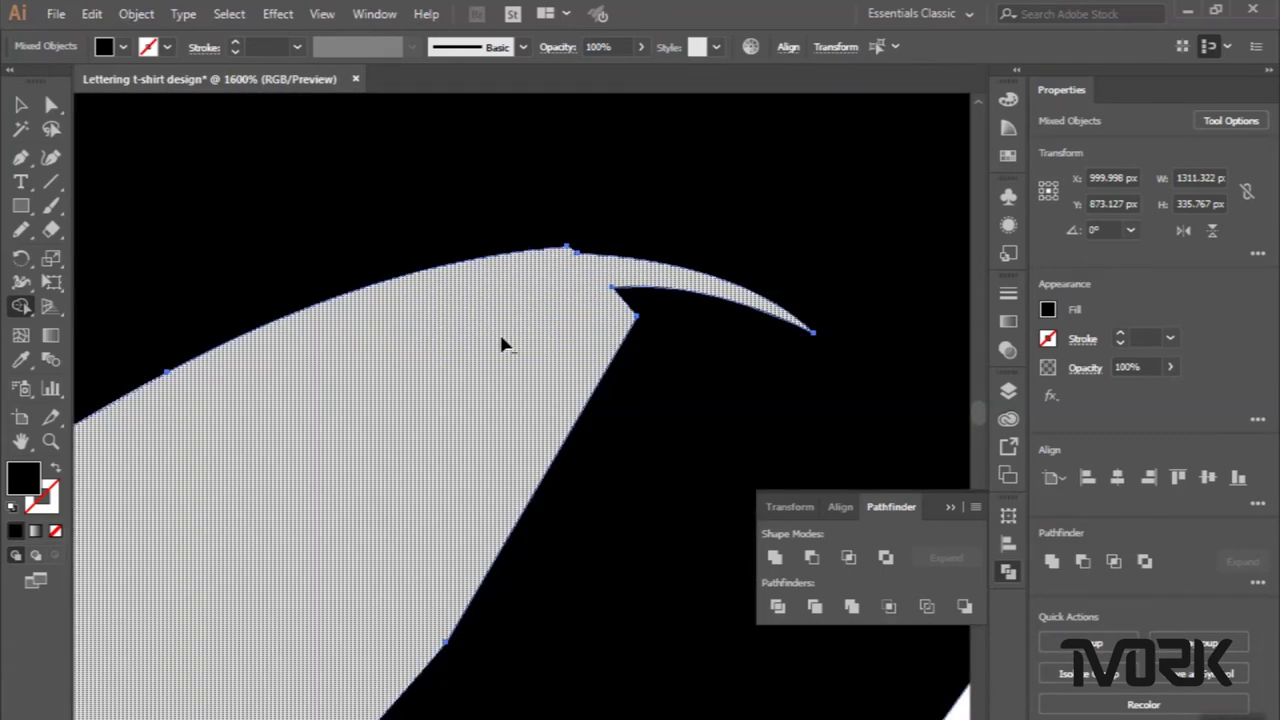
scroll(502, 344, down, 3)
scroll(503, 344, down, 3)
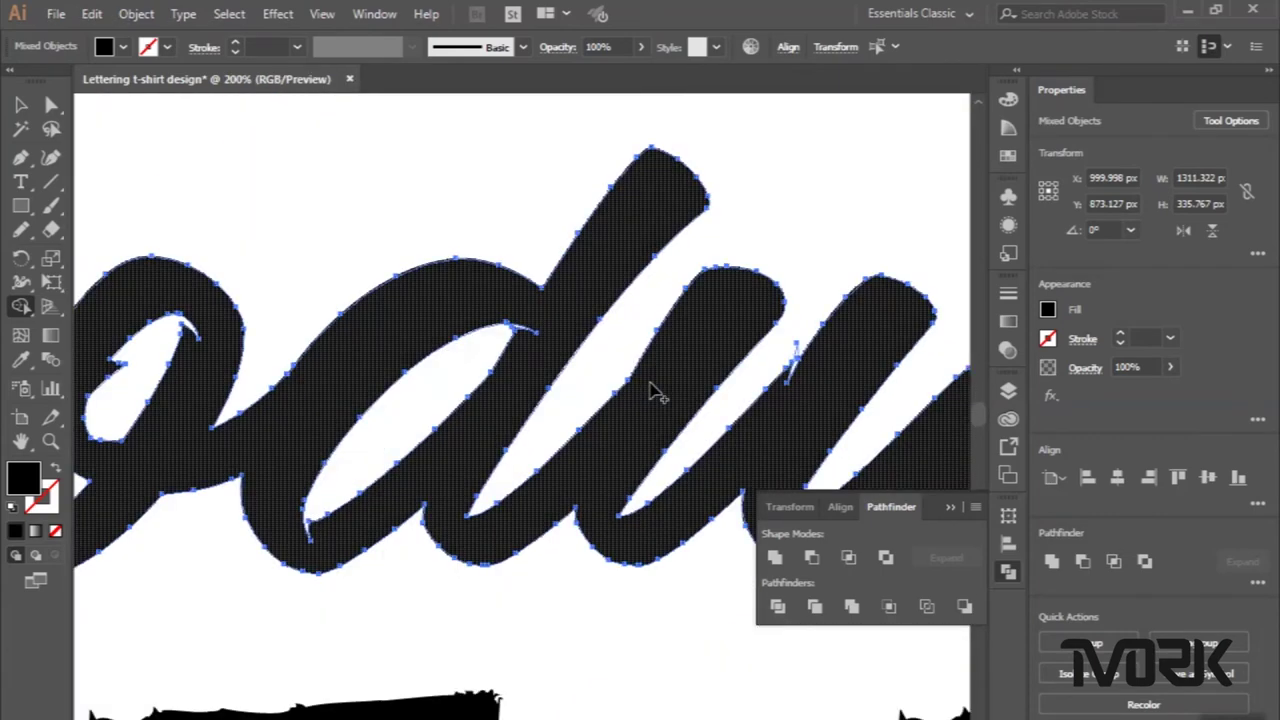
scroll(857, 329, right, 2)
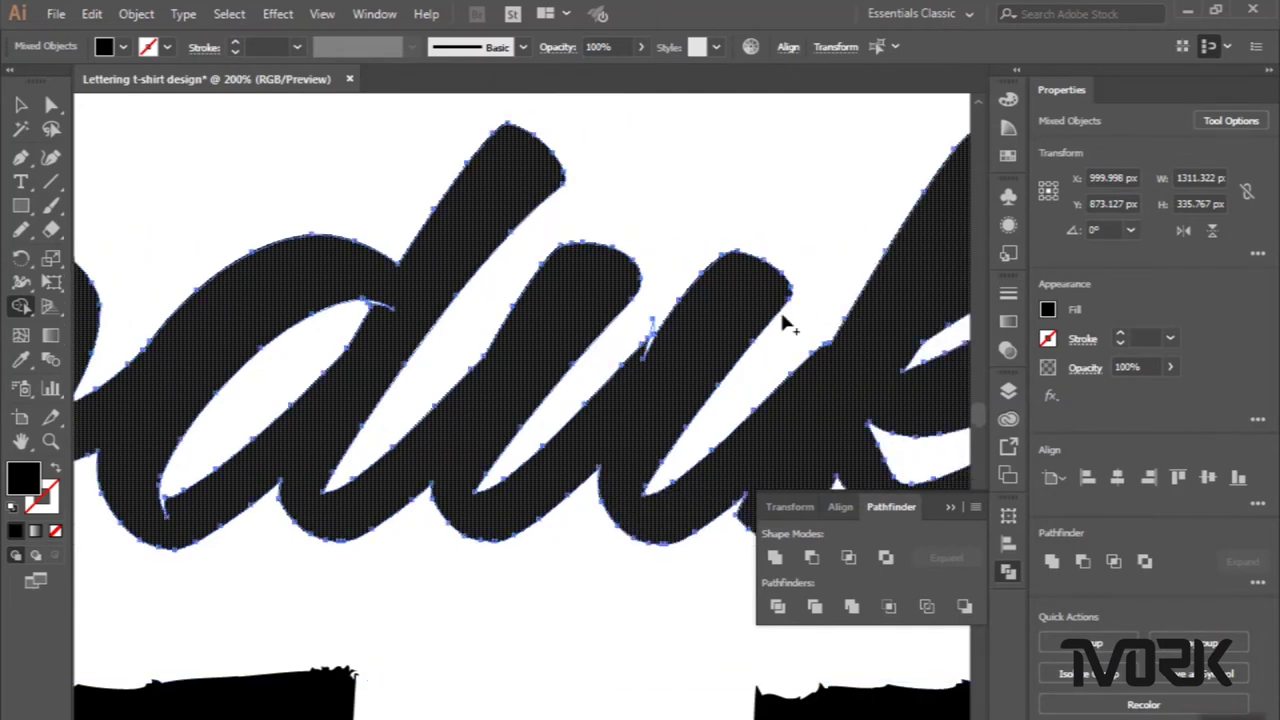
scroll(649, 331, up, 2)
scroll(677, 348, up, 3)
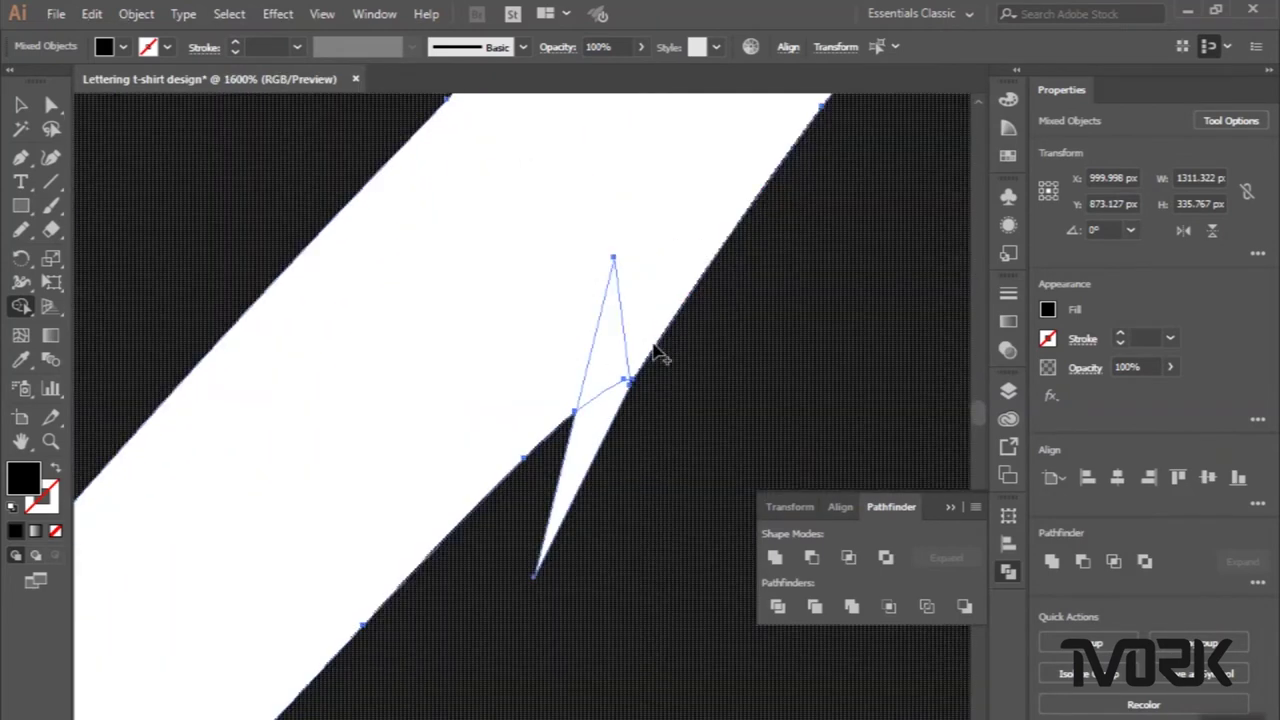
scroll(575, 467, down, 1)
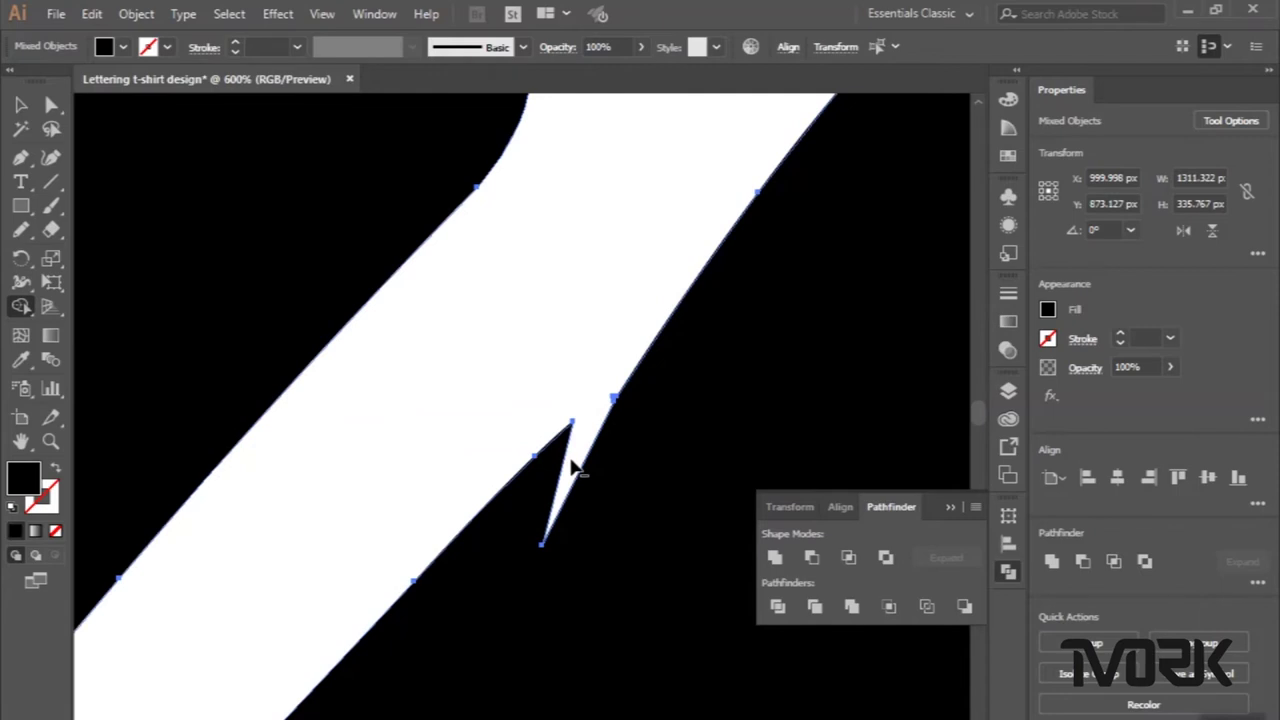
scroll(575, 467, down, 3)
scroll(572, 465, right, 1)
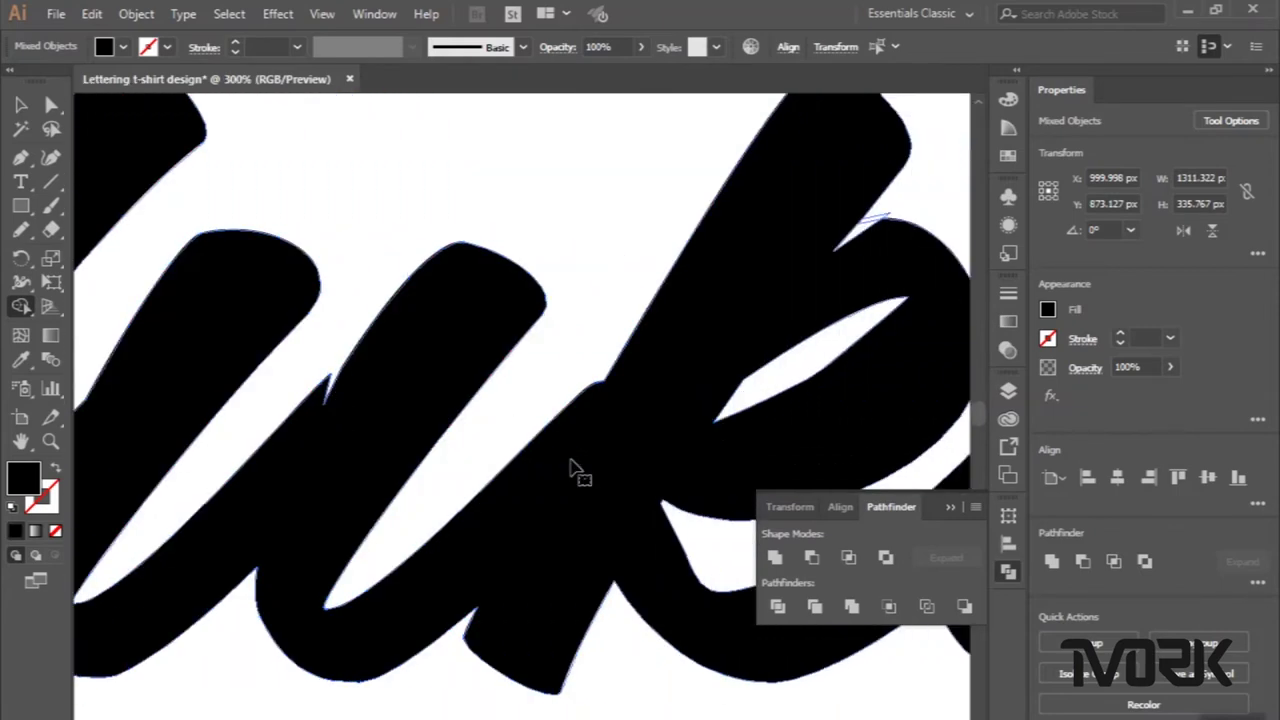
scroll(572, 468, right, 1)
scroll(572, 468, right, 1)
scroll(660, 230, up, 5)
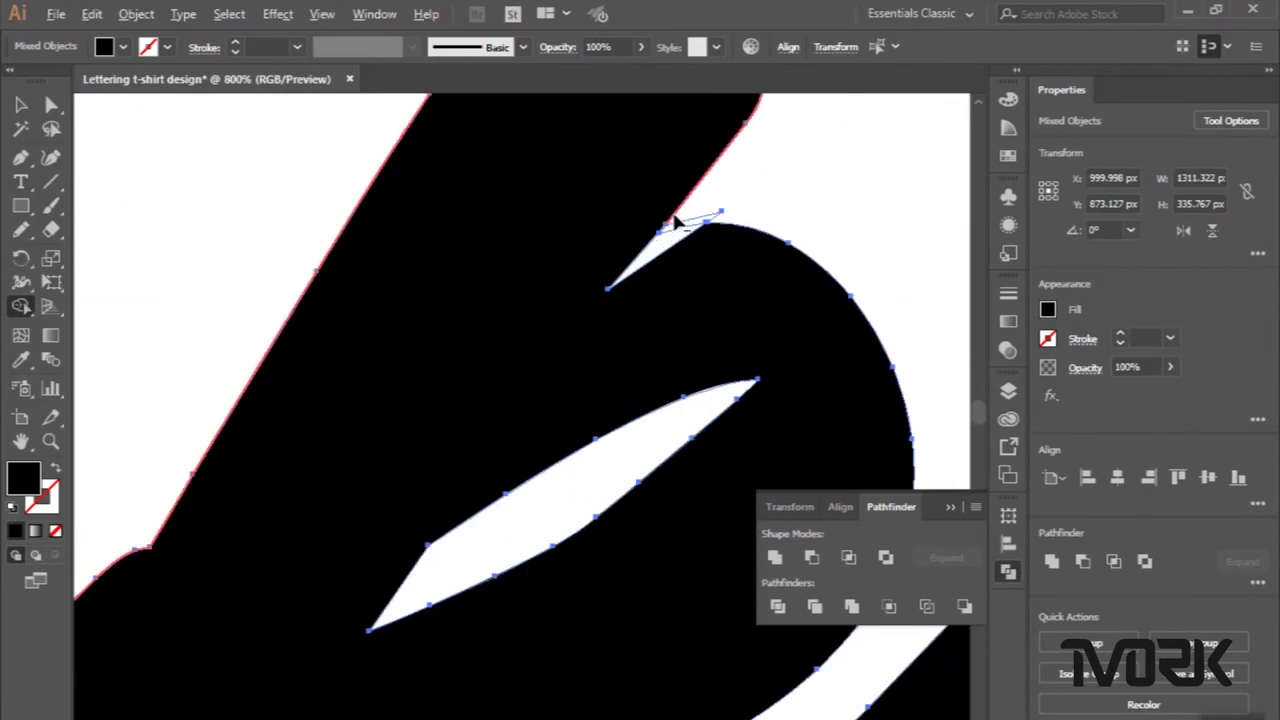
scroll(676, 250, down, 1)
scroll(660, 271, down, 2)
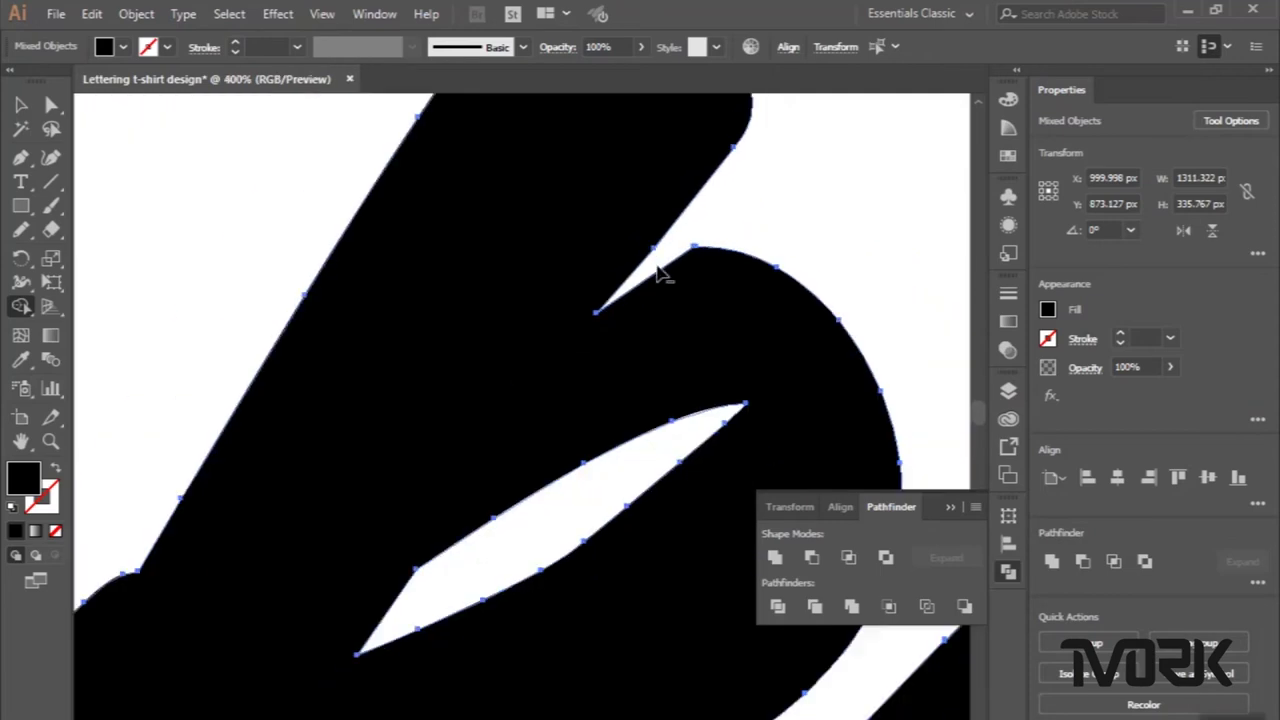
scroll(663, 271, down, 3)
scroll(660, 272, down, 1)
scroll(660, 275, right, 1)
scroll(663, 280, right, 1)
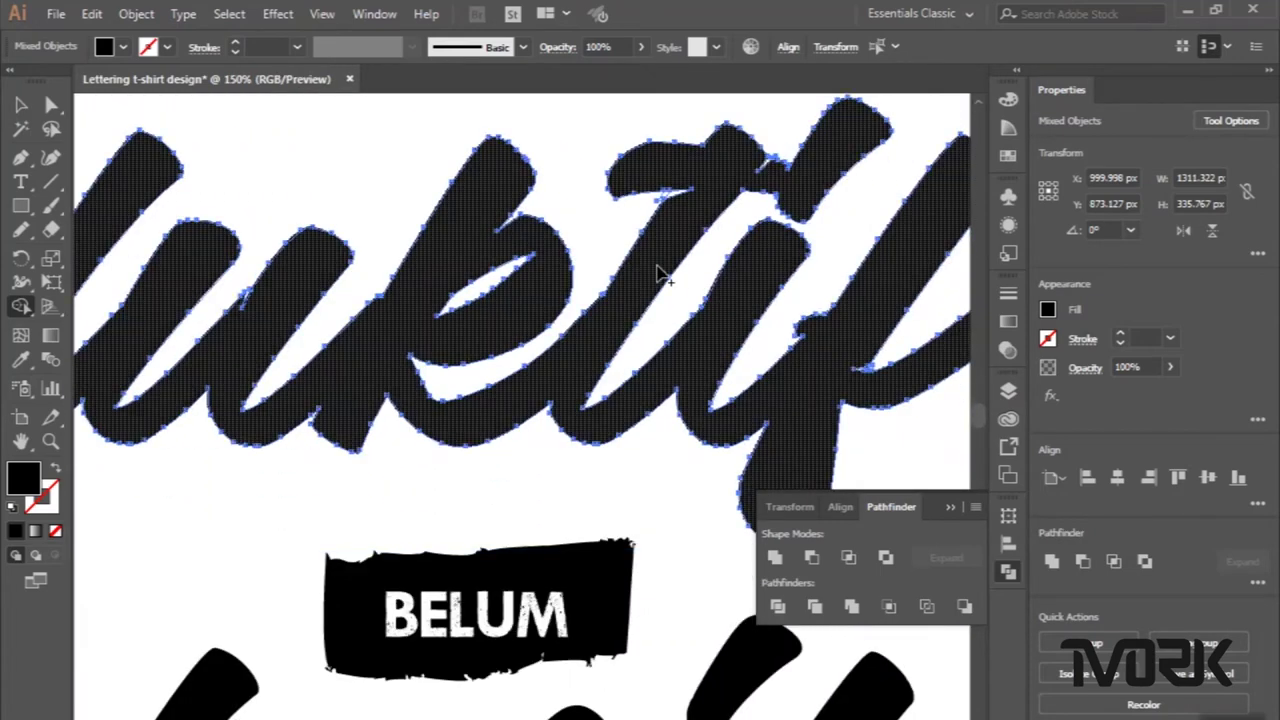
scroll(663, 268, up, 1)
scroll(690, 230, up, 2)
scroll(700, 222, up, 2)
scroll(694, 220, up, 2)
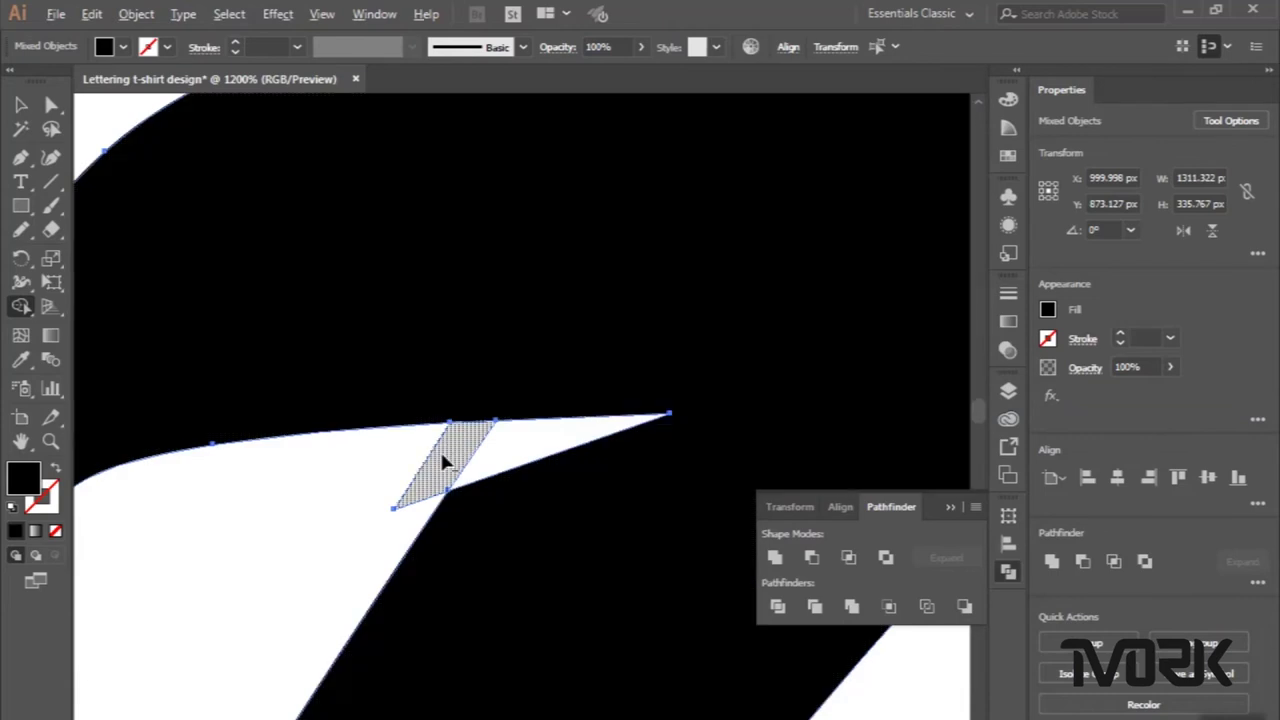
Merge the remaining slivers between the letters, then return to the Selection tool.
drag(445, 460, 537, 428)
scroll(401, 489, down, 1)
scroll(401, 489, down, 1)
scroll(604, 398, up, 2)
scroll(623, 403, up, 3)
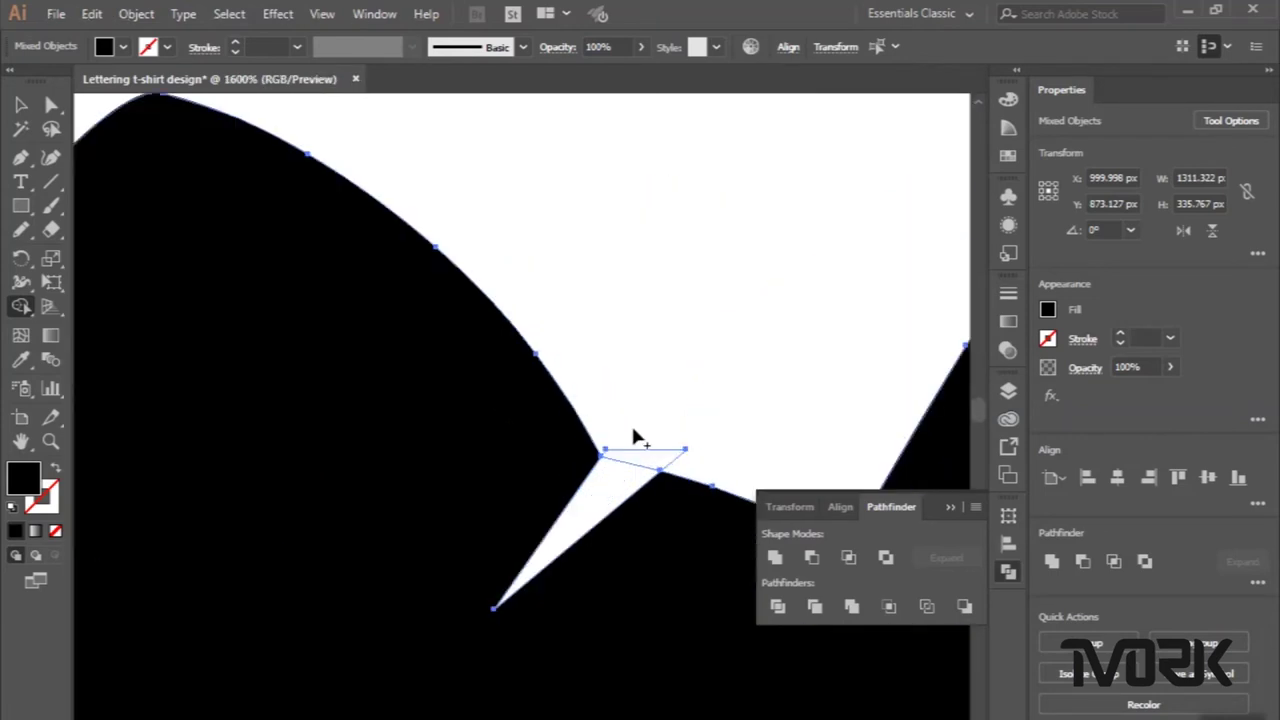
click(606, 490)
scroll(606, 490, down, 2)
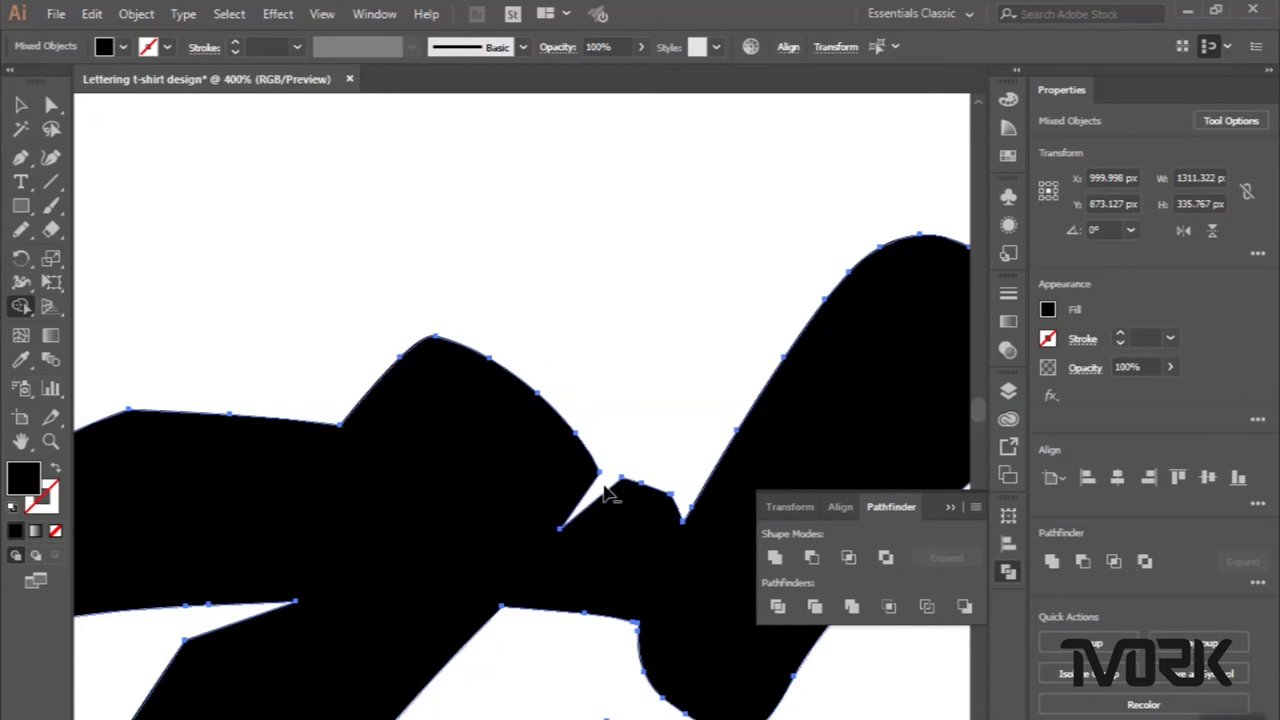
scroll(606, 490, down, 1)
scroll(606, 490, down, 2)
scroll(606, 490, down, 1)
scroll(606, 490, down, 1)
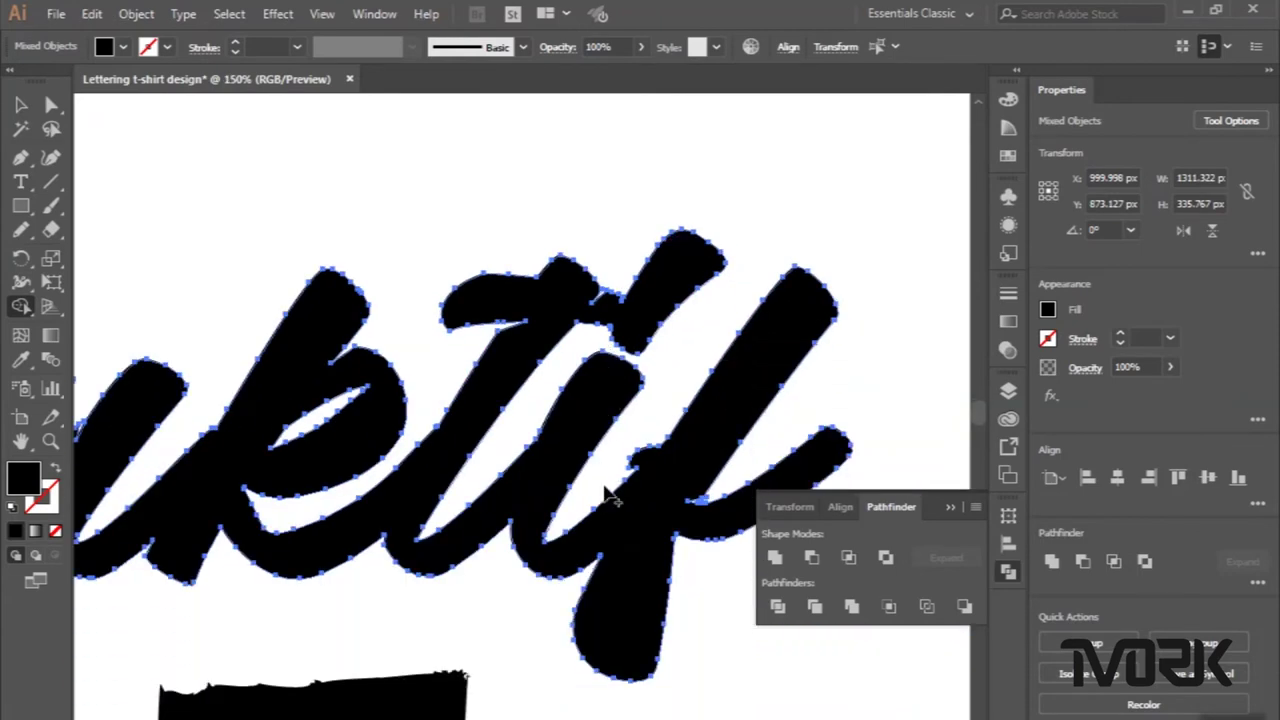
scroll(606, 490, down, 1)
scroll(603, 492, down, 1)
scroll(606, 490, up, 4)
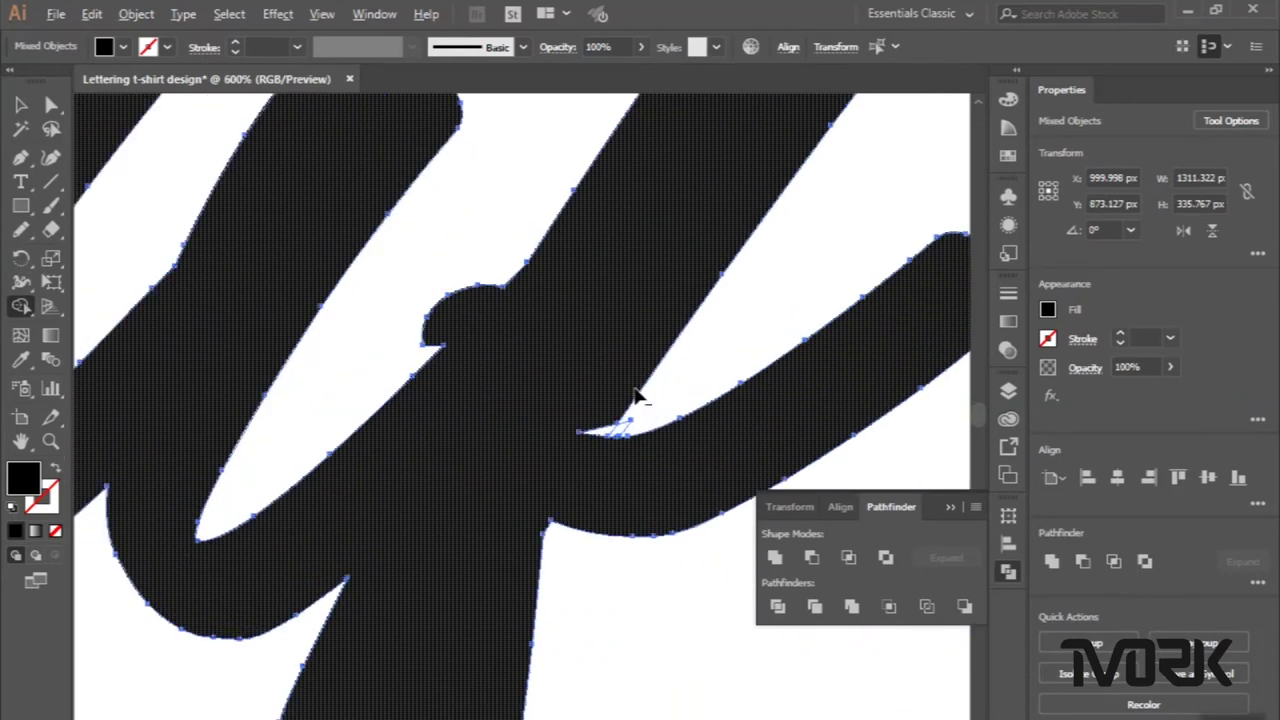
scroll(620, 410, up, 2)
scroll(560, 470, up, 1)
click(545, 478)
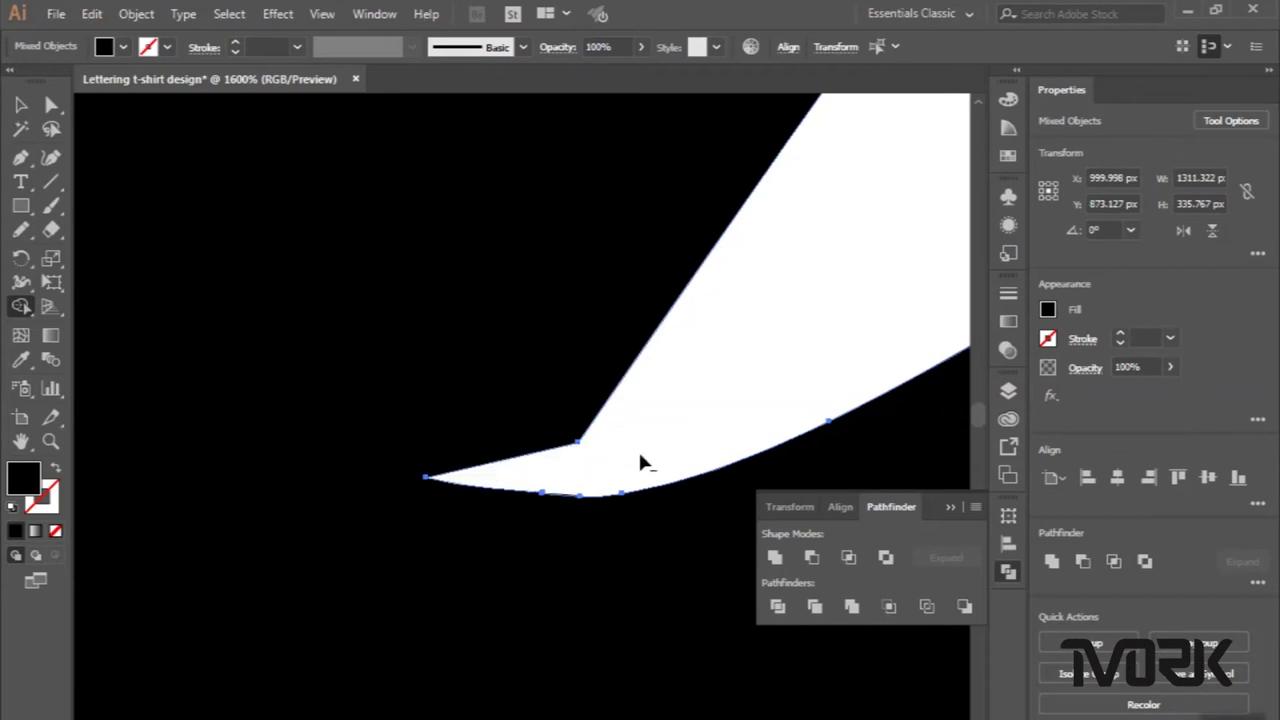
scroll(638, 449, down, 2)
scroll(638, 449, down, 3)
scroll(642, 460, down, 2)
scroll(648, 466, down, 2)
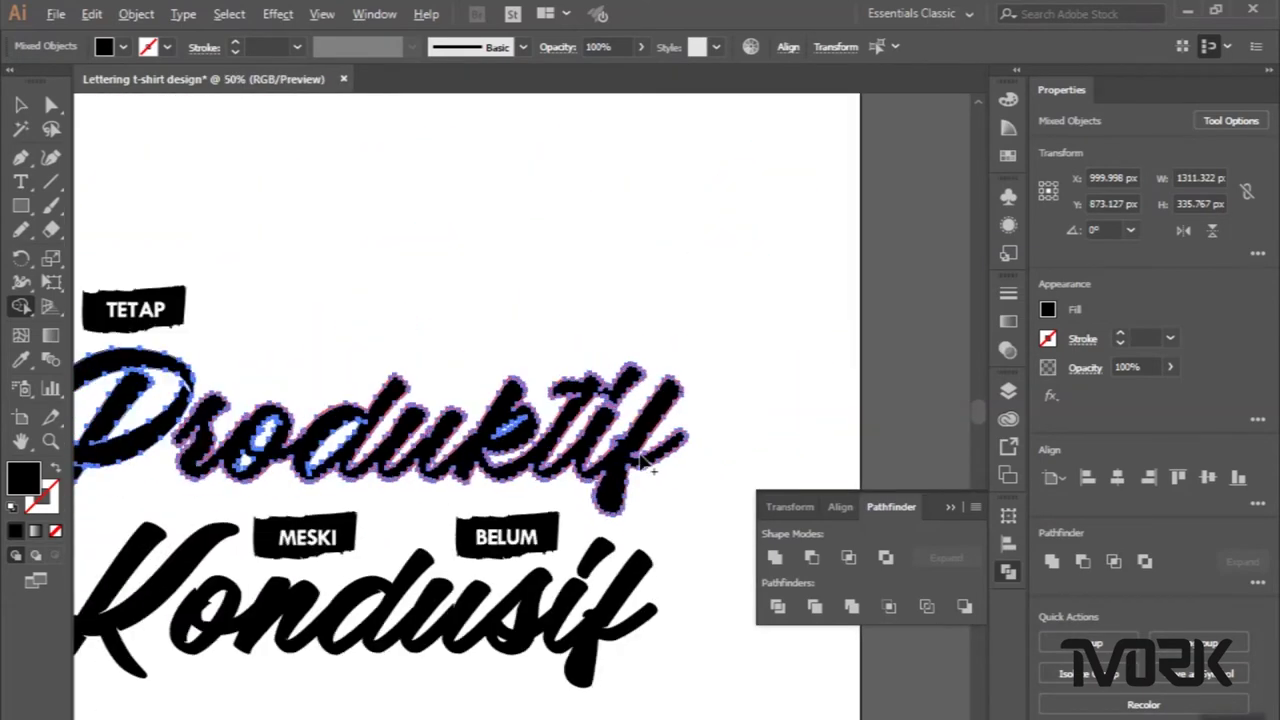
click(21, 104)
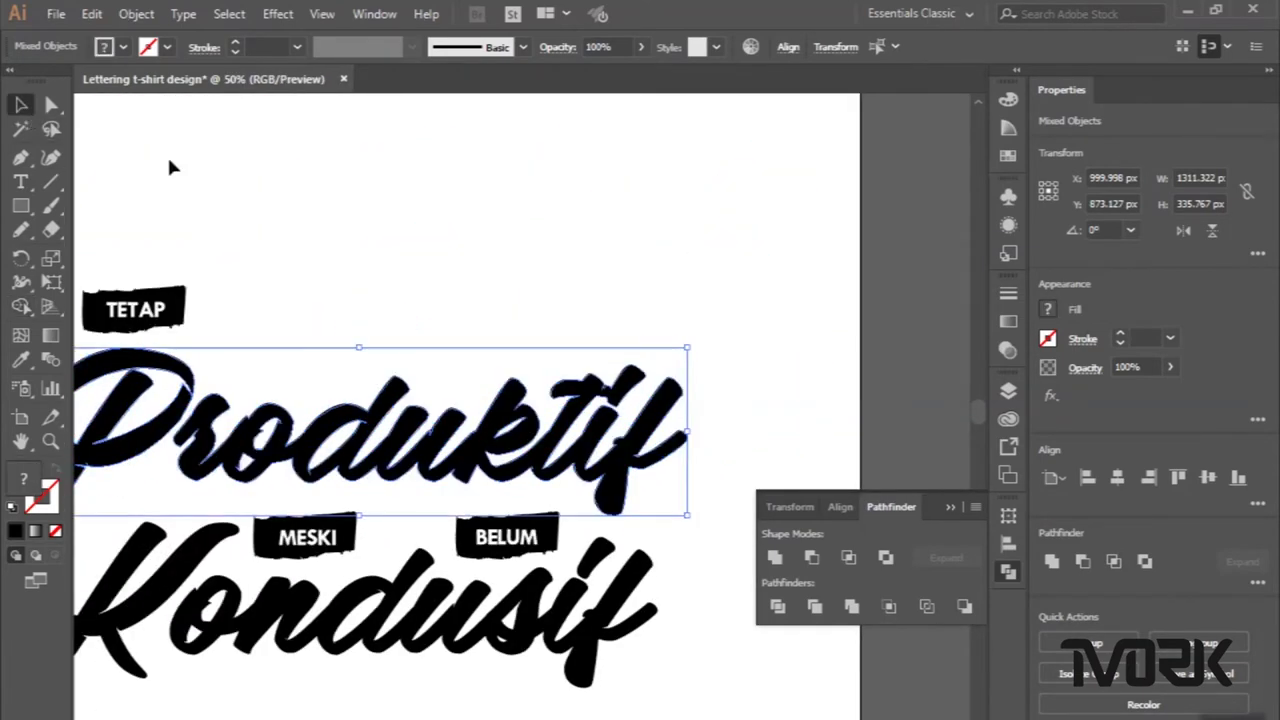
Deselect Produktif and pan over to the banners.
click(285, 210)
scroll(285, 210, left, 3)
scroll(285, 210, down, 3)
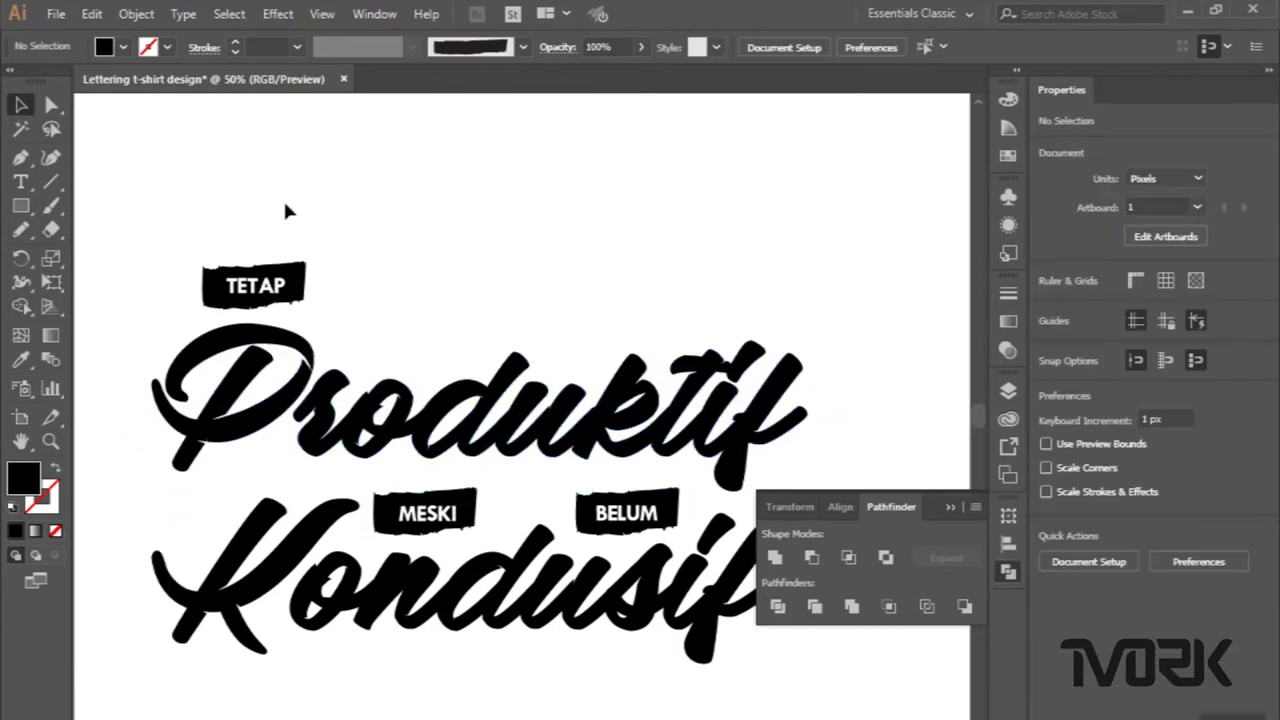
scroll(285, 210, down, 1)
scroll(285, 210, left, 2)
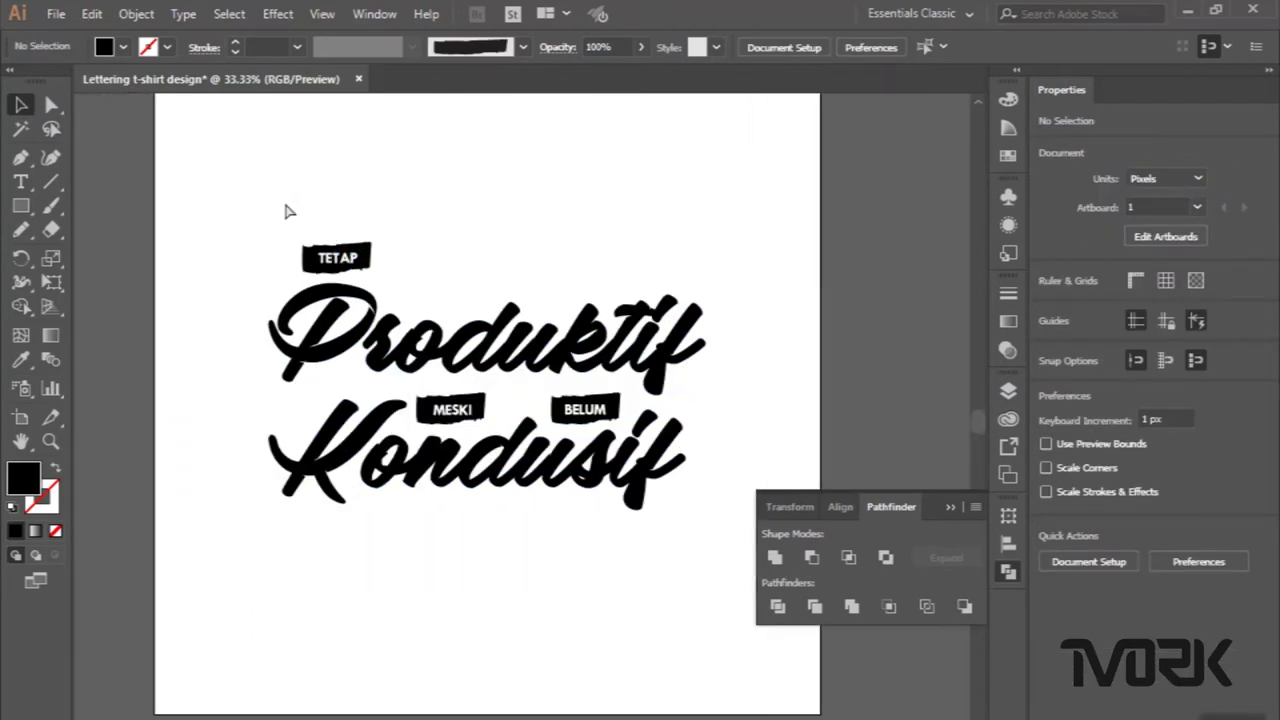
scroll(285, 210, up, 1)
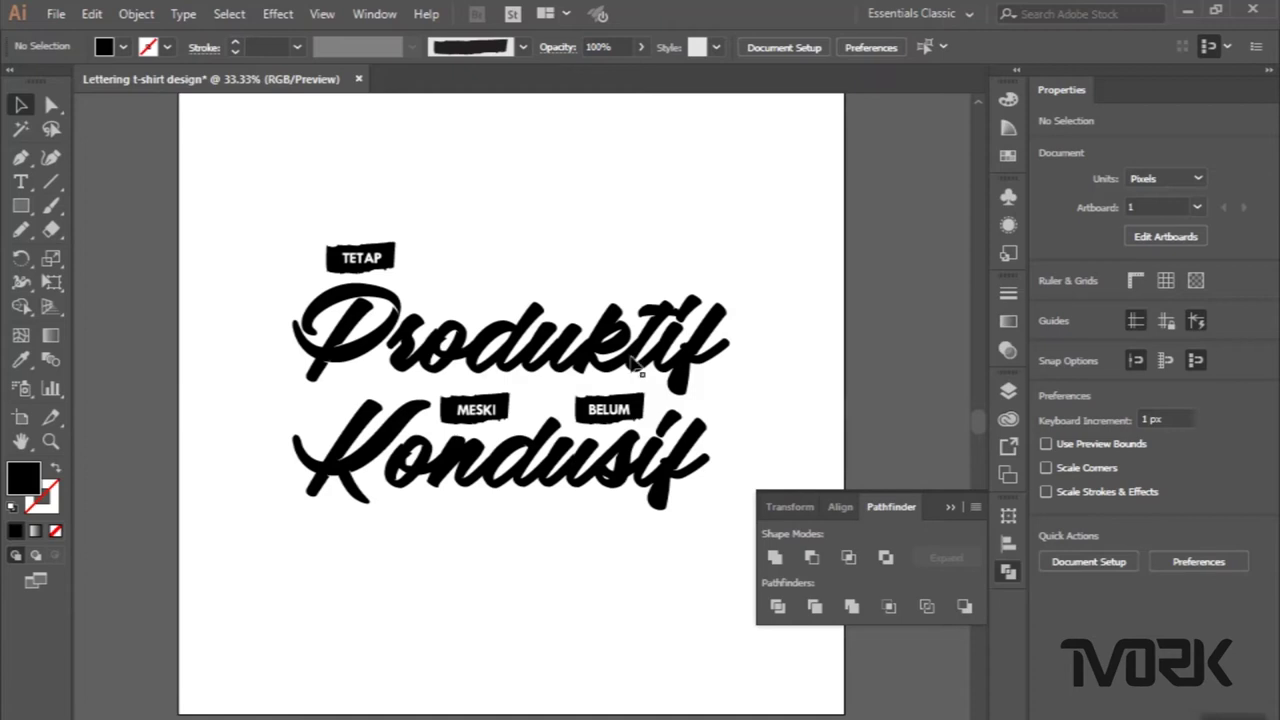
scroll(345, 246, up, 3)
scroll(385, 272, up, 2)
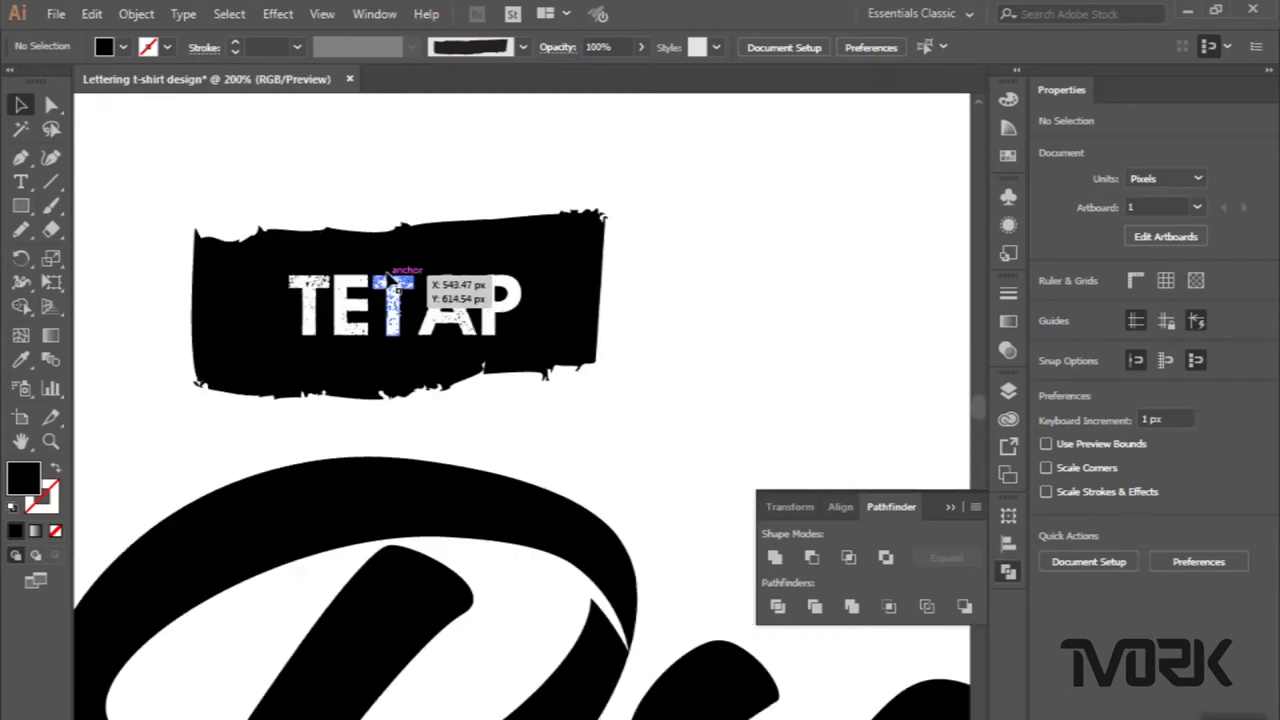
Close the Pathfinder panel and select the TETAP banner group.
click(947, 506)
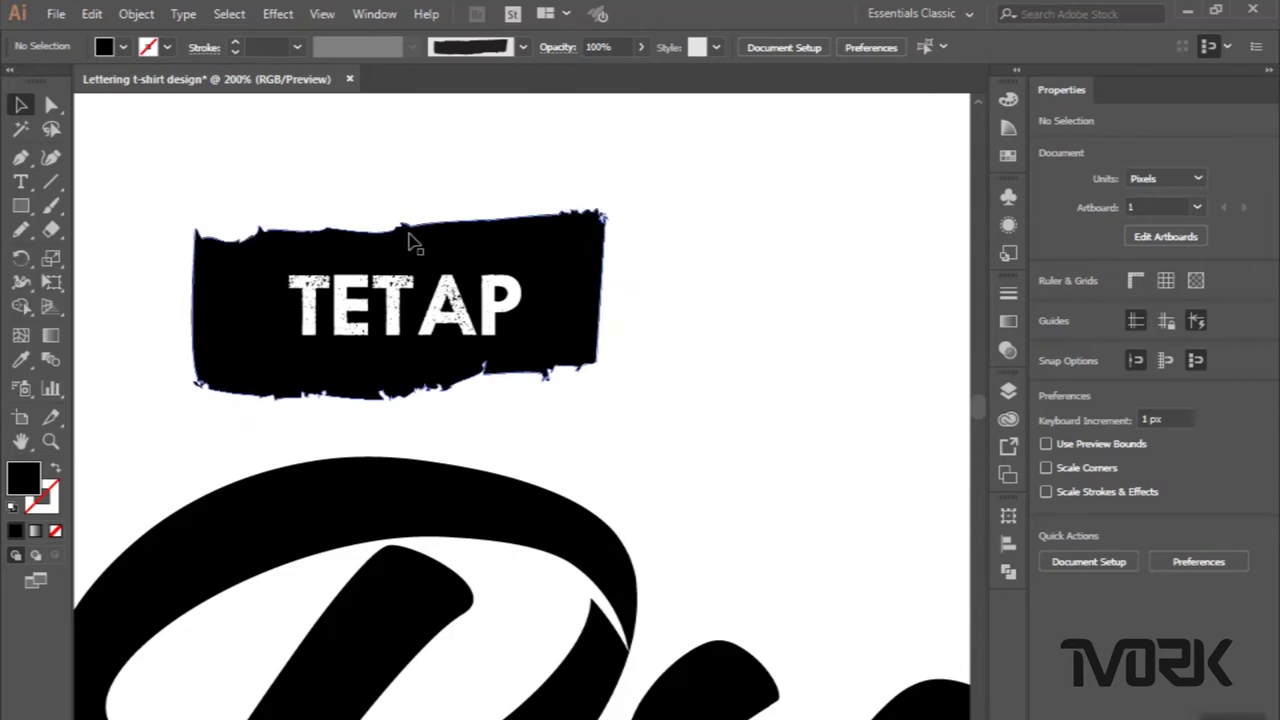
click(368, 294)
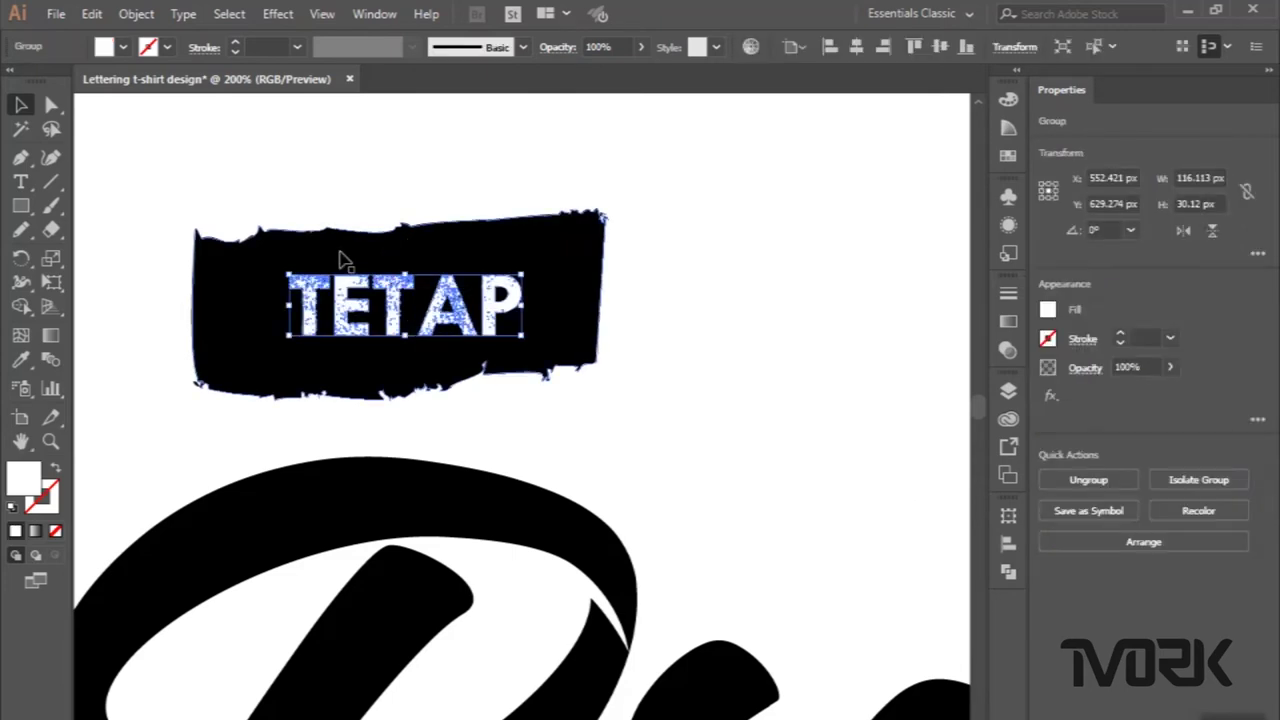
click(21, 308)
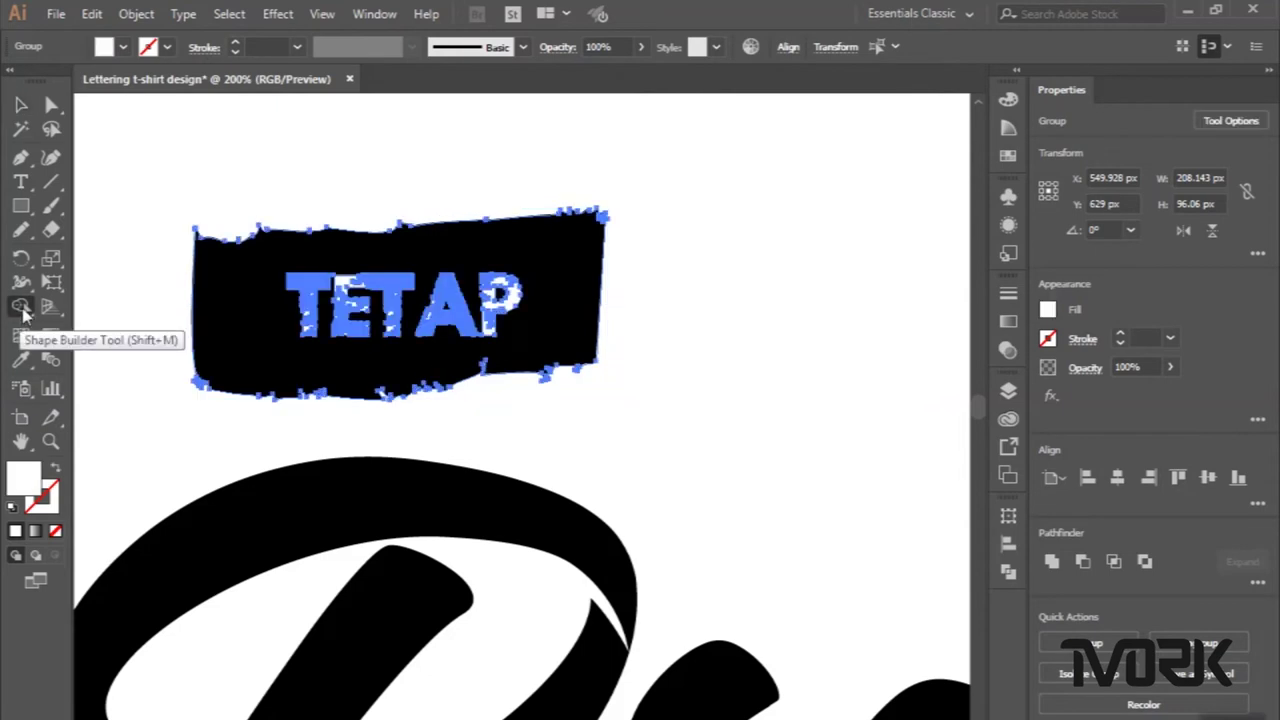
Zoom in and pan across the TETAP banner to its letters.
scroll(326, 284, up, 2)
scroll(300, 300, up, 3)
scroll(260, 315, up, 2)
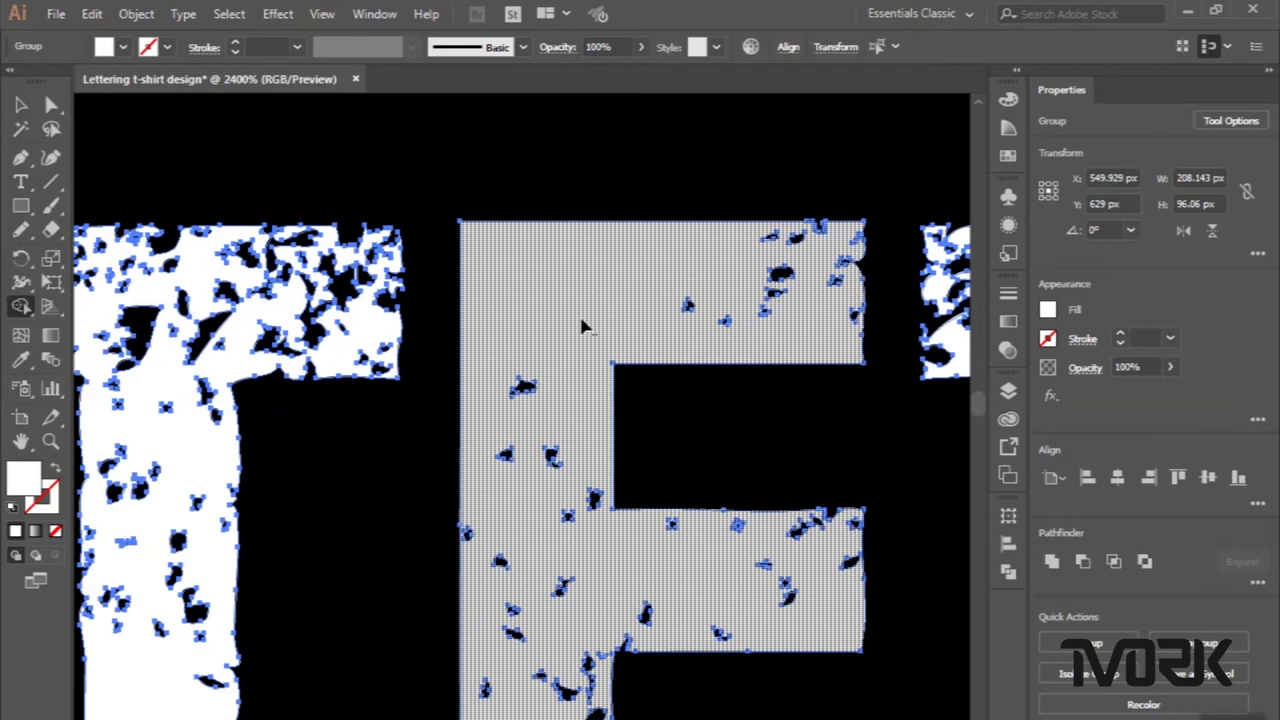
scroll(583, 327, right, 1)
scroll(583, 327, right, 2)
scroll(583, 327, right, 3)
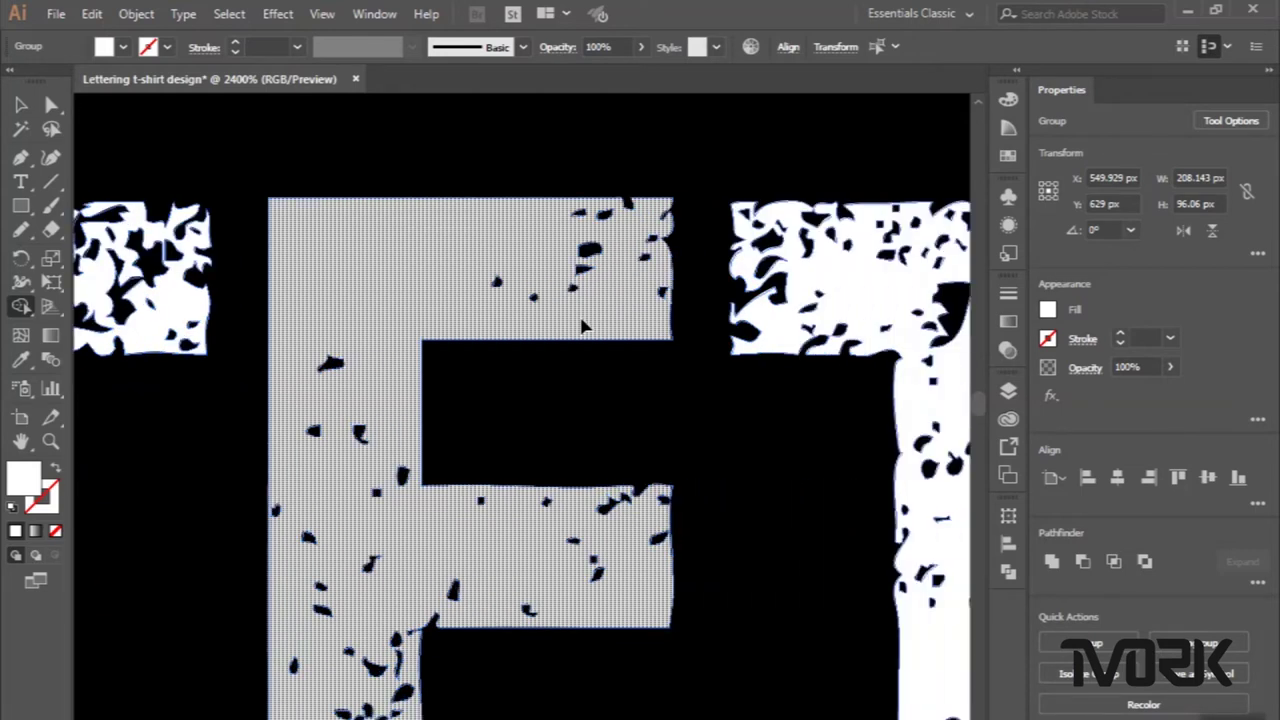
scroll(585, 330, right, 3)
scroll(585, 330, right, 3)
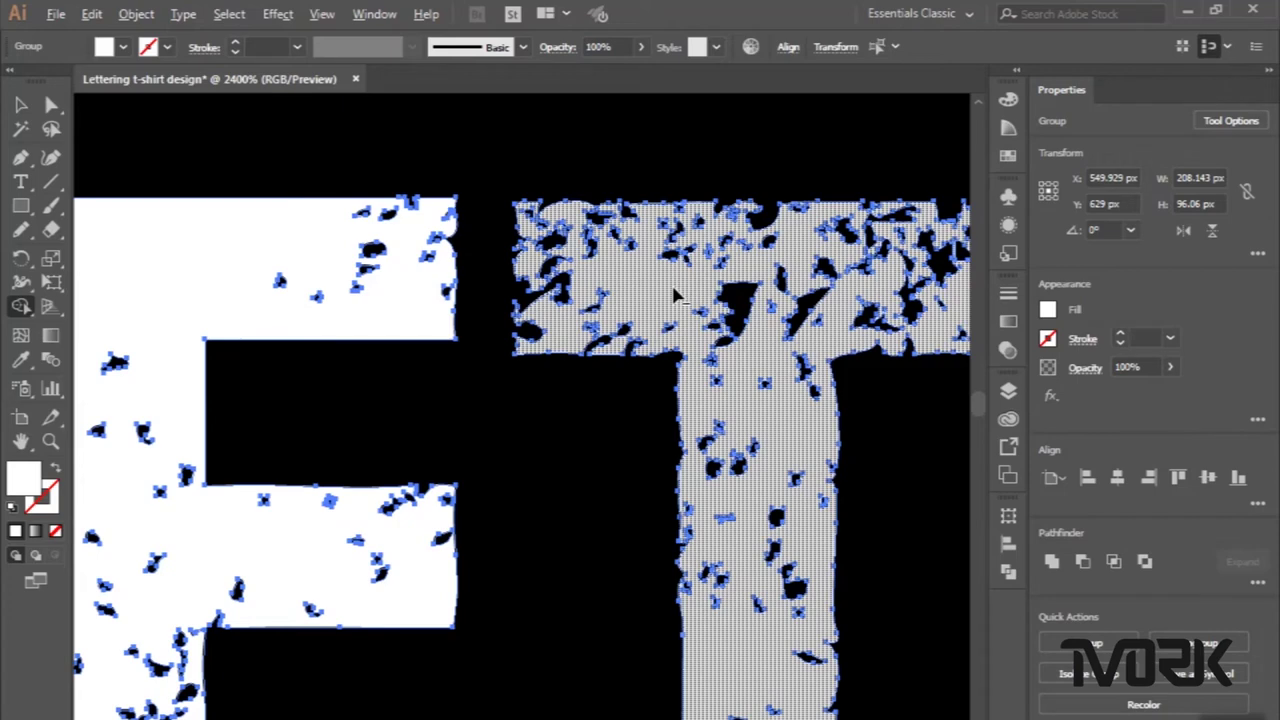
scroll(675, 293, right, 1)
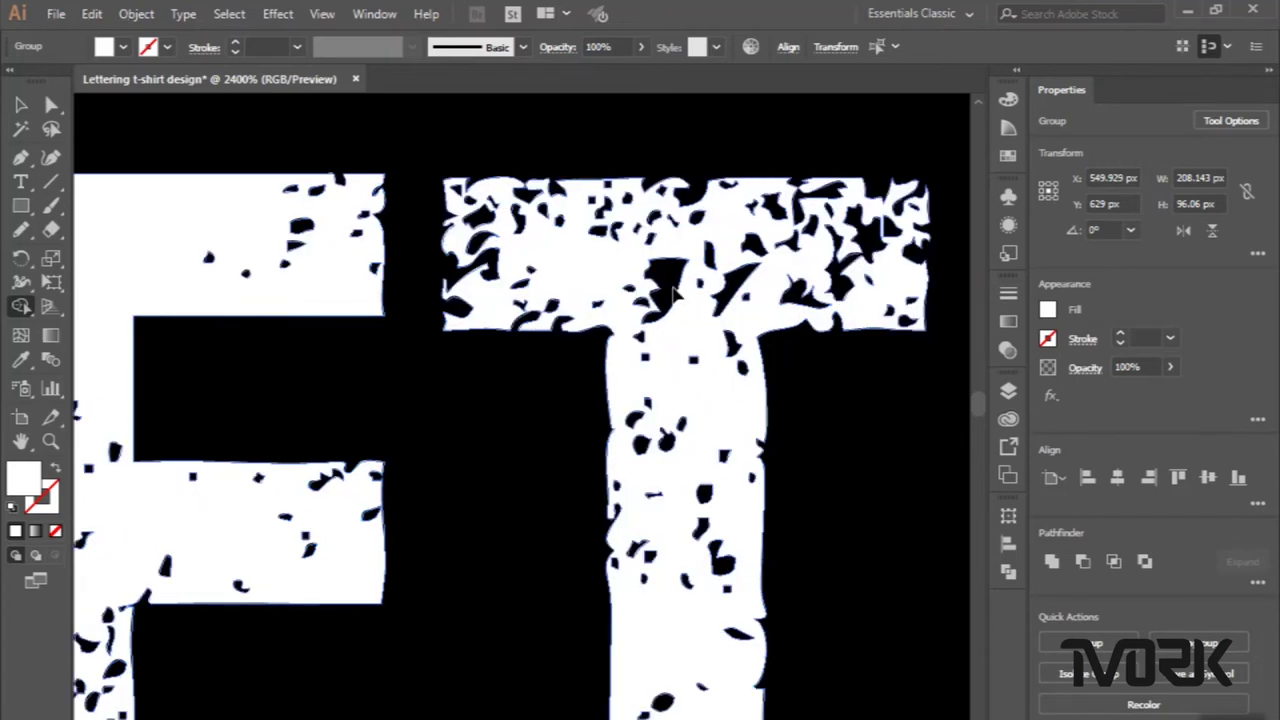
scroll(675, 293, right, 3)
scroll(675, 293, right, 3)
scroll(675, 293, right, 3)
scroll(675, 293, right, 2)
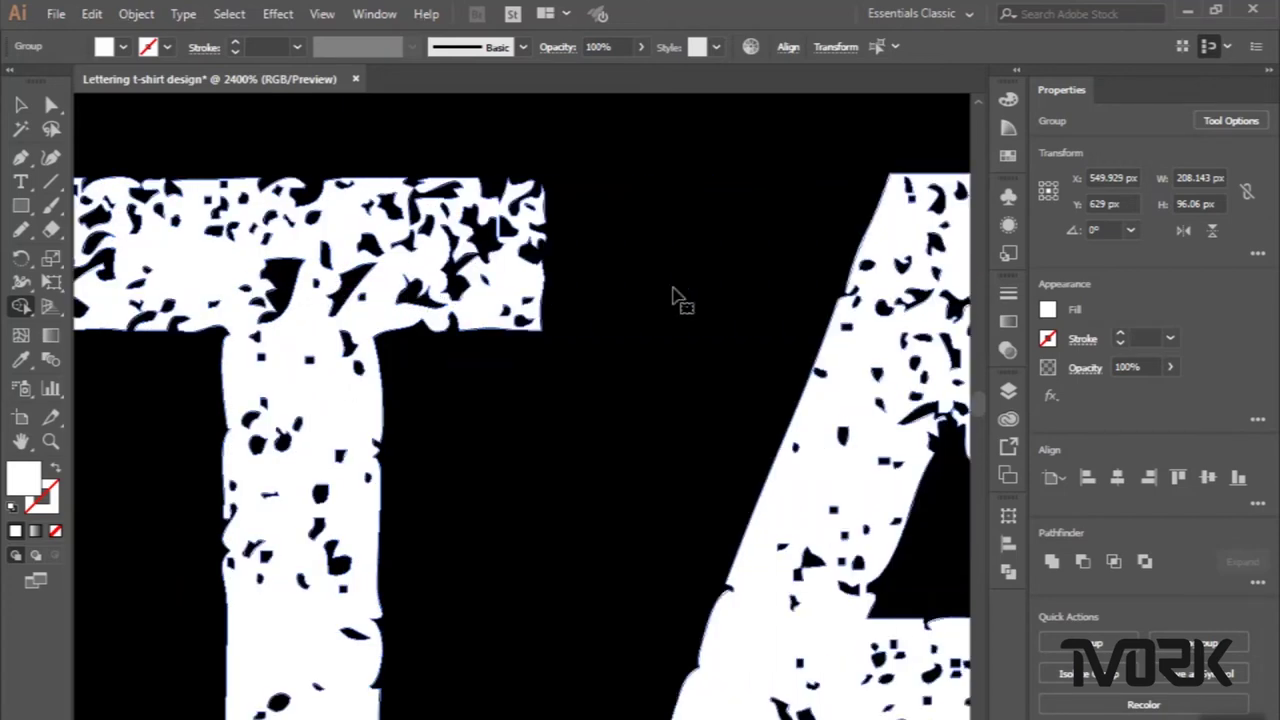
scroll(675, 293, right, 4)
scroll(675, 293, right, 2)
scroll(675, 297, right, 1)
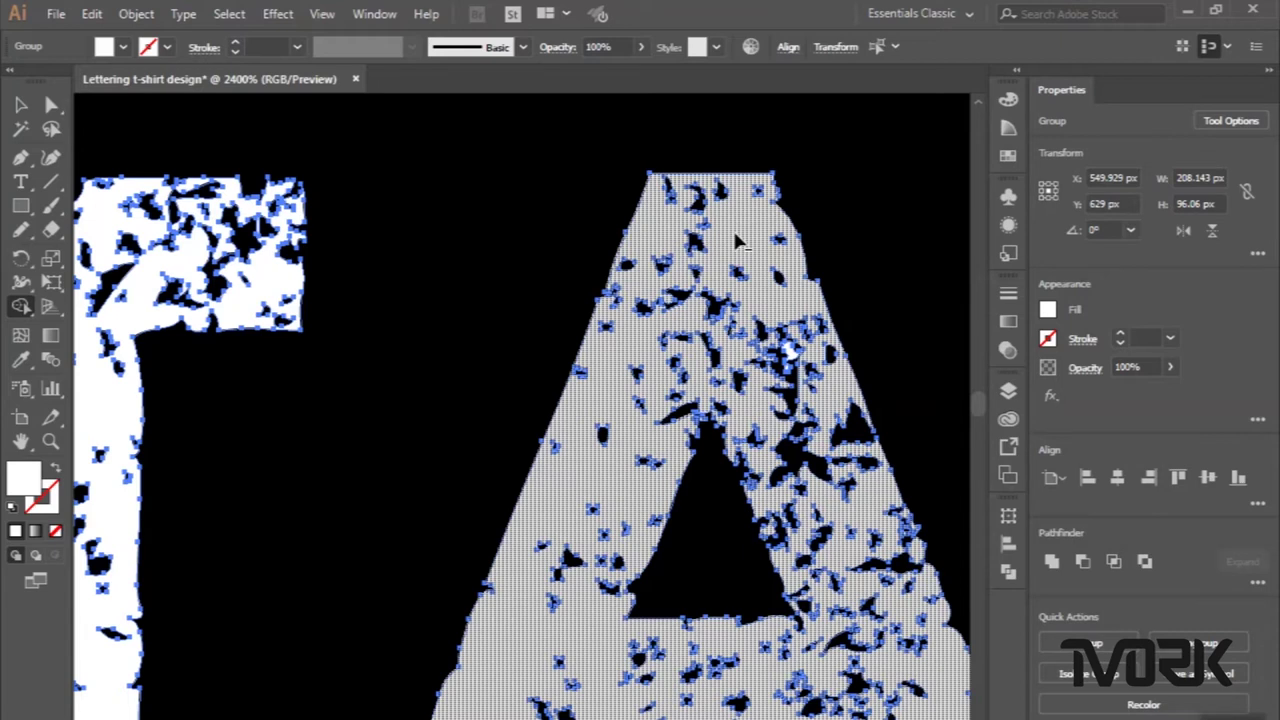
Erase the unwanted grunge regions from the TETAP P with the Shape Builder tool.
key(ctrl+shift+a)
scroll(737, 240, right, 2)
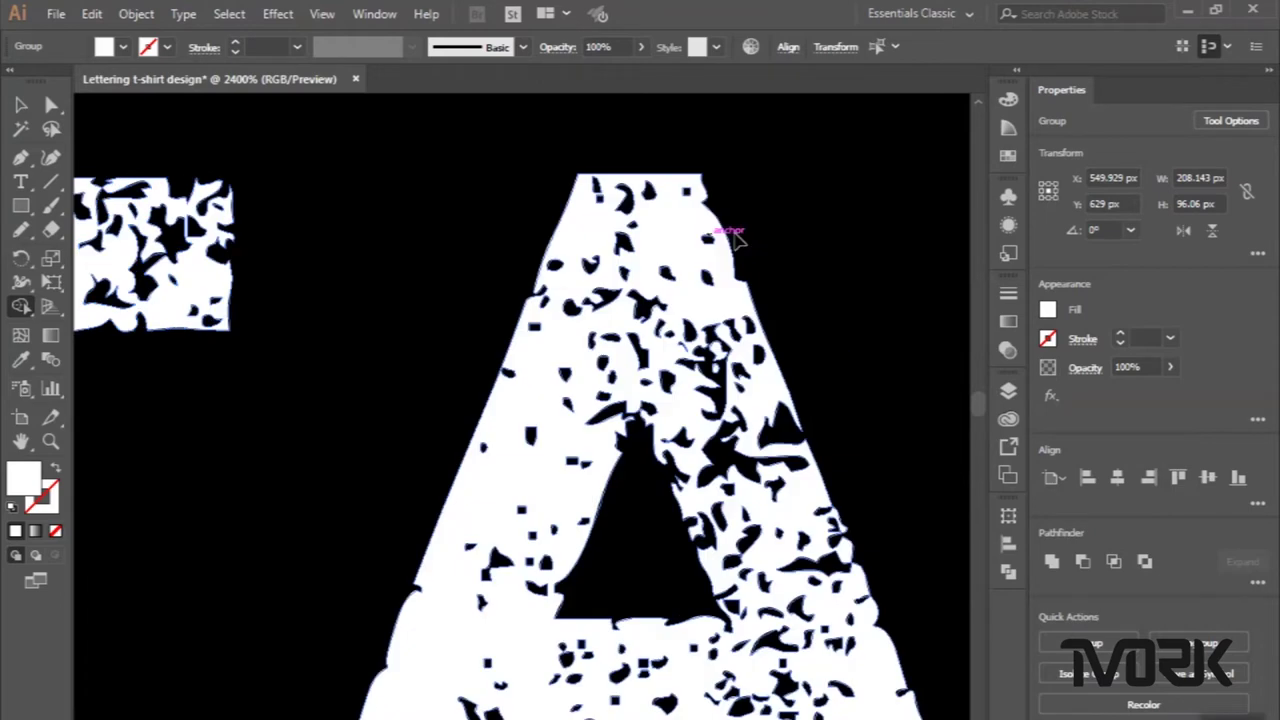
scroll(737, 240, right, 3)
scroll(737, 240, right, 2)
scroll(737, 243, right, 2)
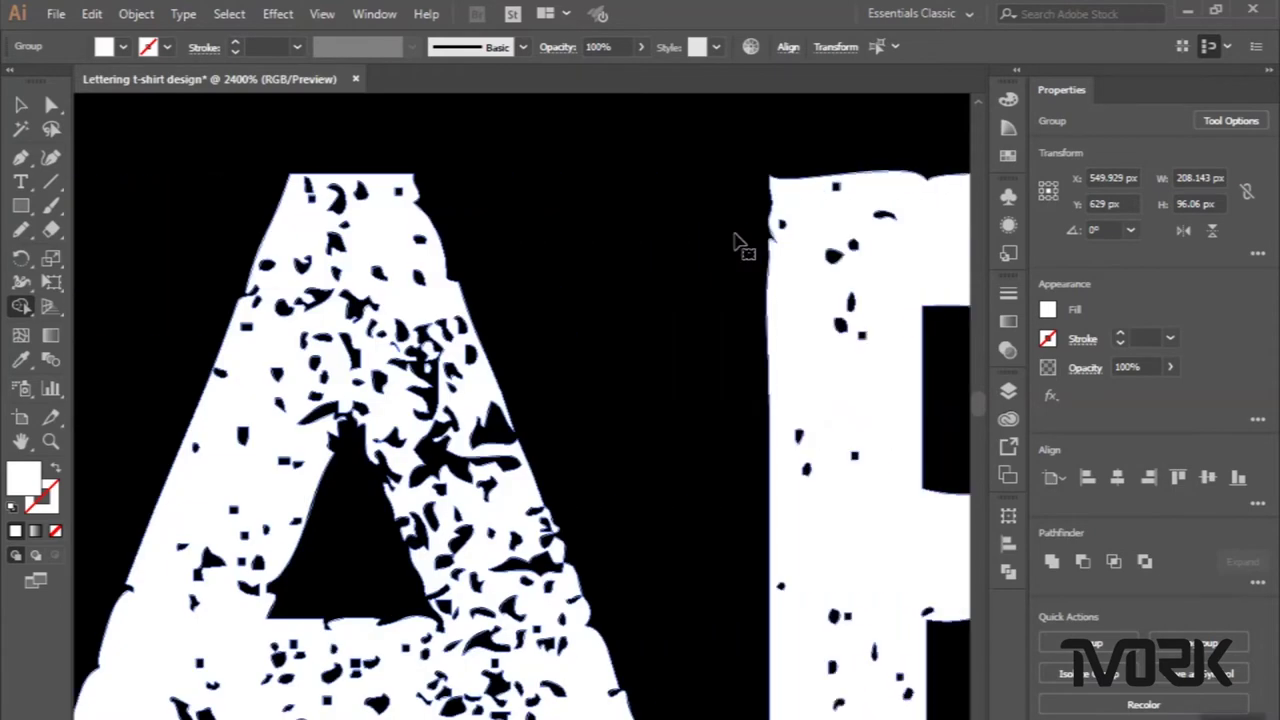
scroll(743, 246, right, 3)
scroll(743, 246, right, 1)
key(ctrl+a)
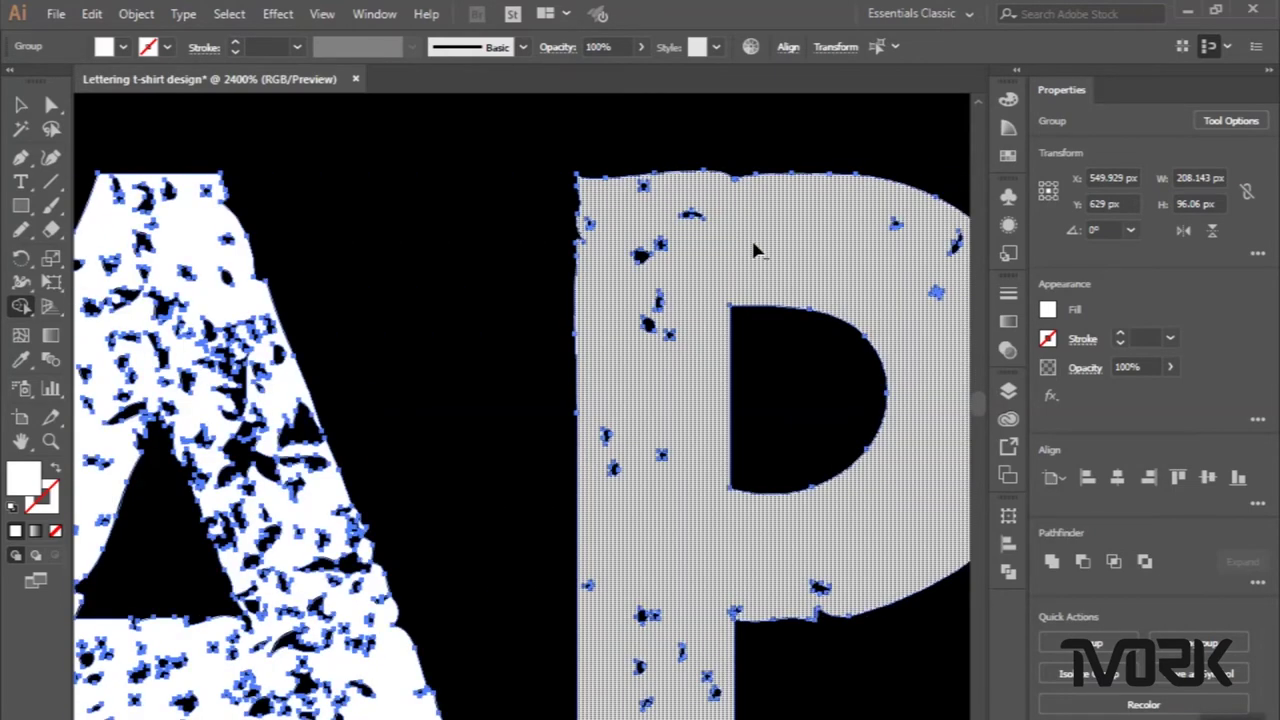
alt+click(755, 250)
scroll(640, 265, down, 2)
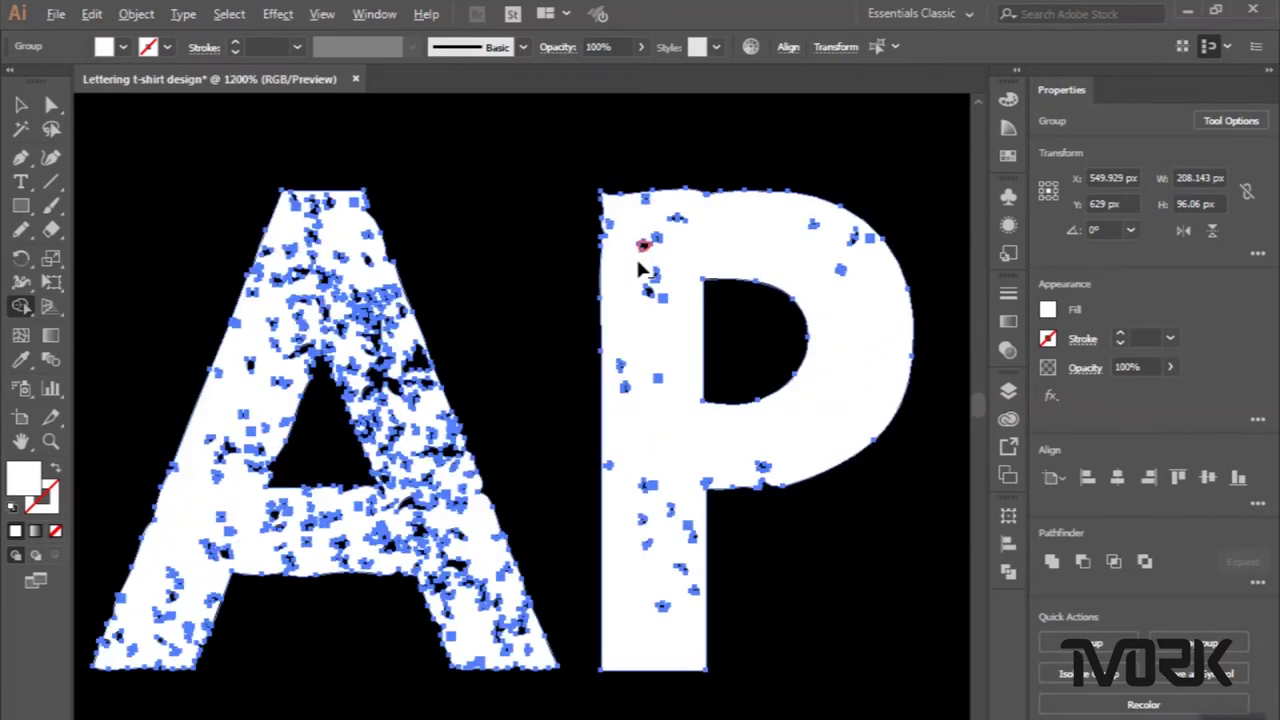
scroll(640, 265, down, 3)
Zoom out, pan to the MESKI banner, and marquee-select its group.
key(v)
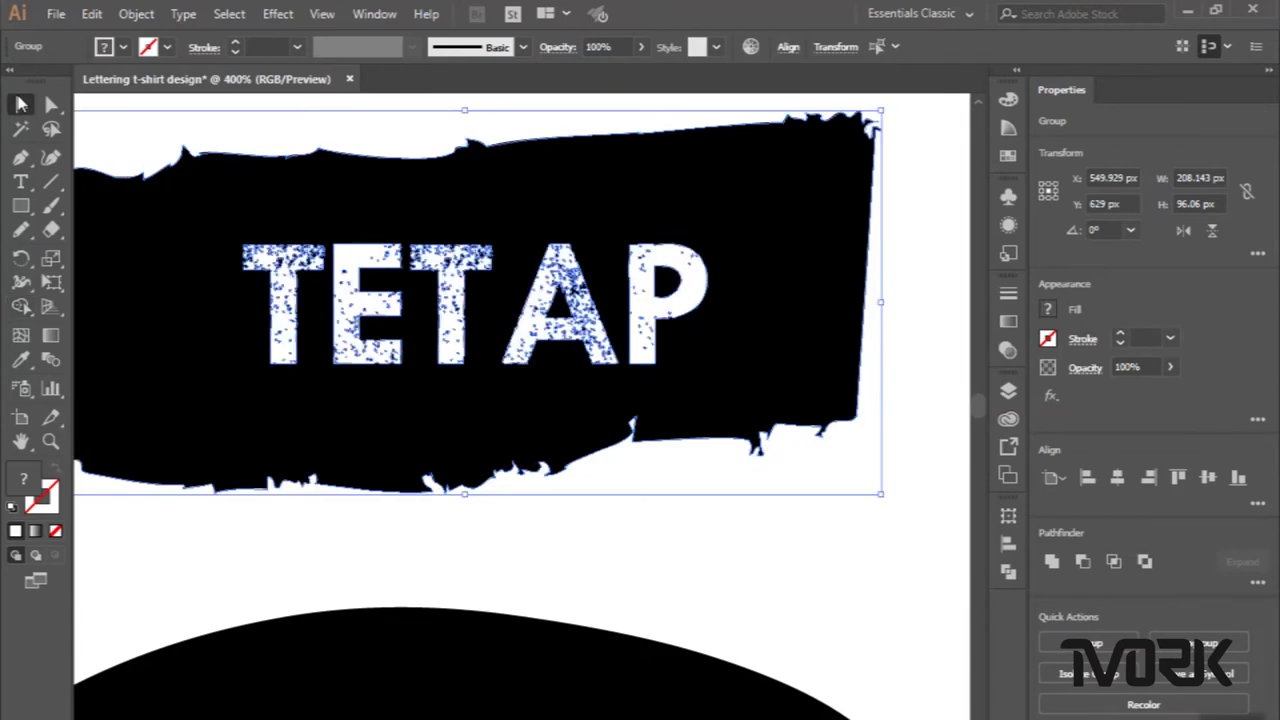
scroll(340, 310, down, 3)
scroll(388, 354, down, 1)
scroll(386, 360, down, 4)
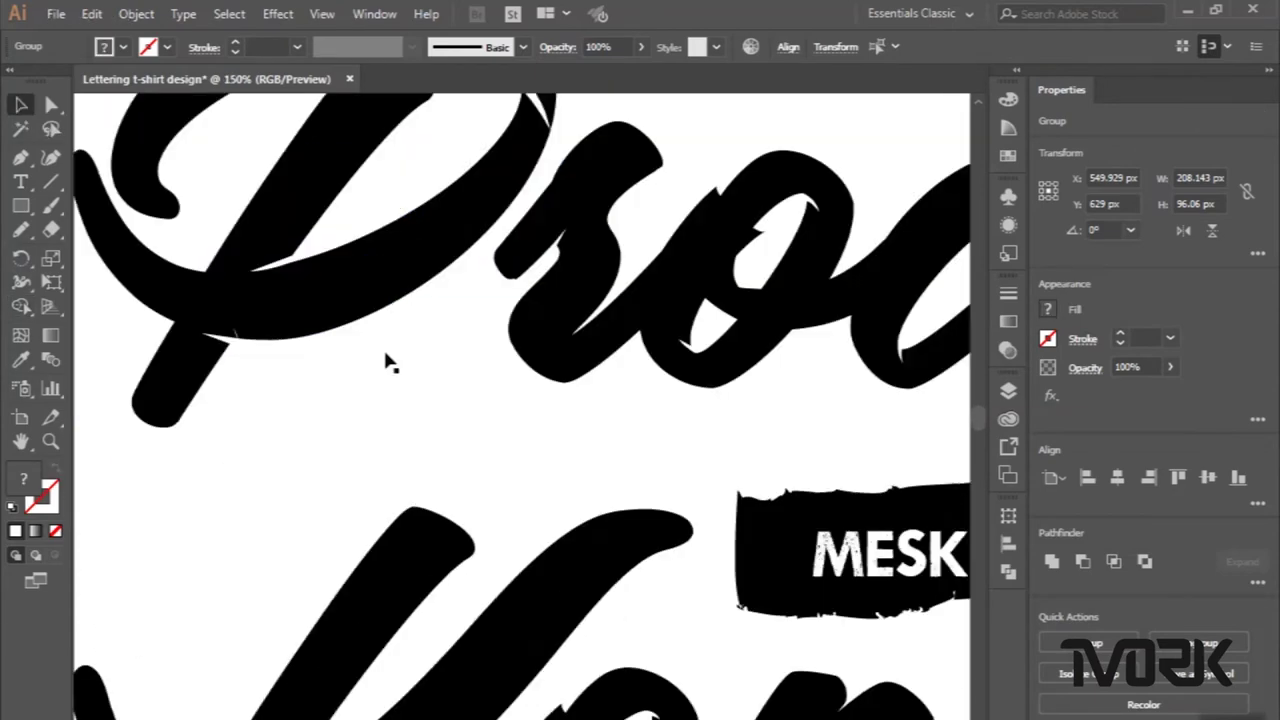
scroll(388, 360, right, 4)
scroll(343, 458, up, 1)
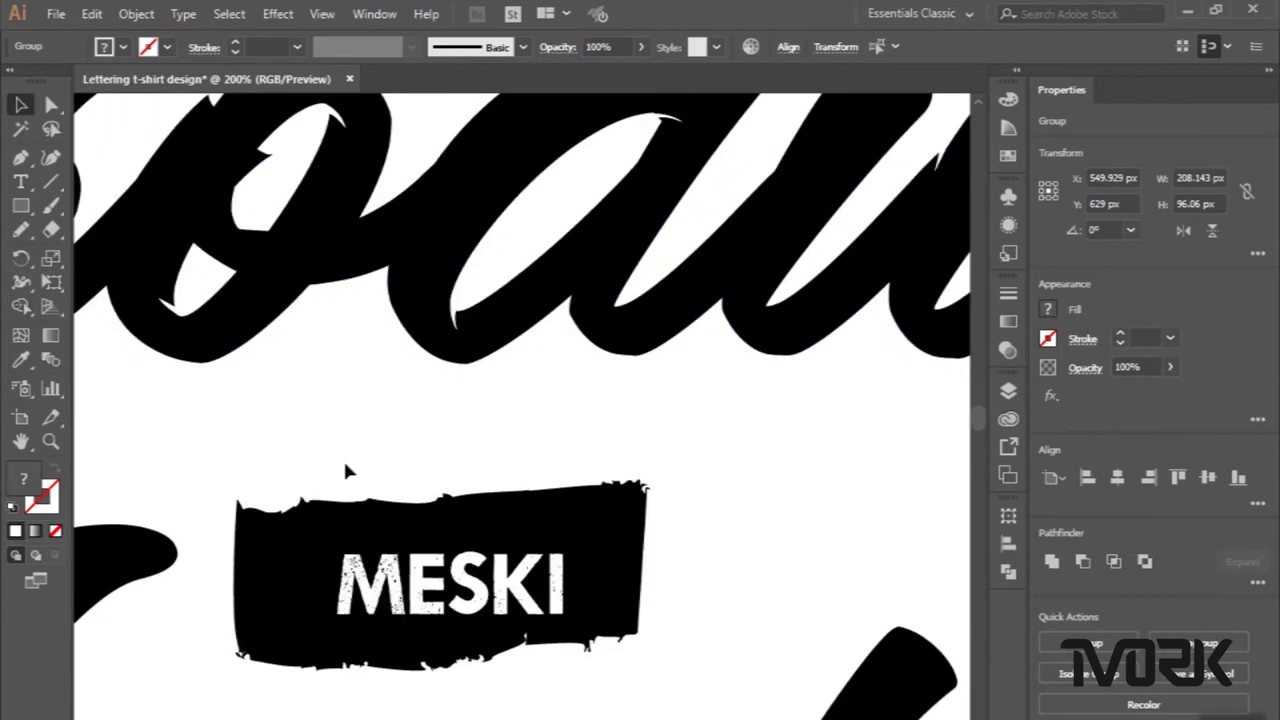
scroll(345, 440, down, 1)
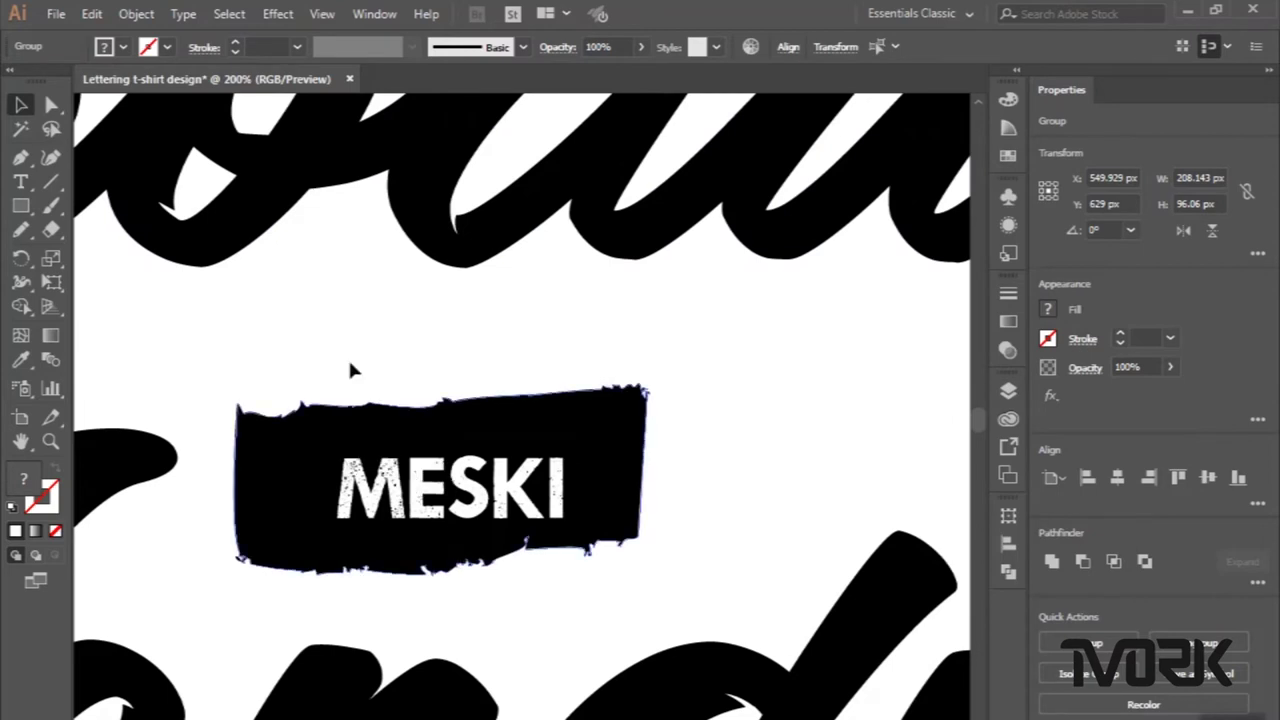
drag(348, 354, 463, 457)
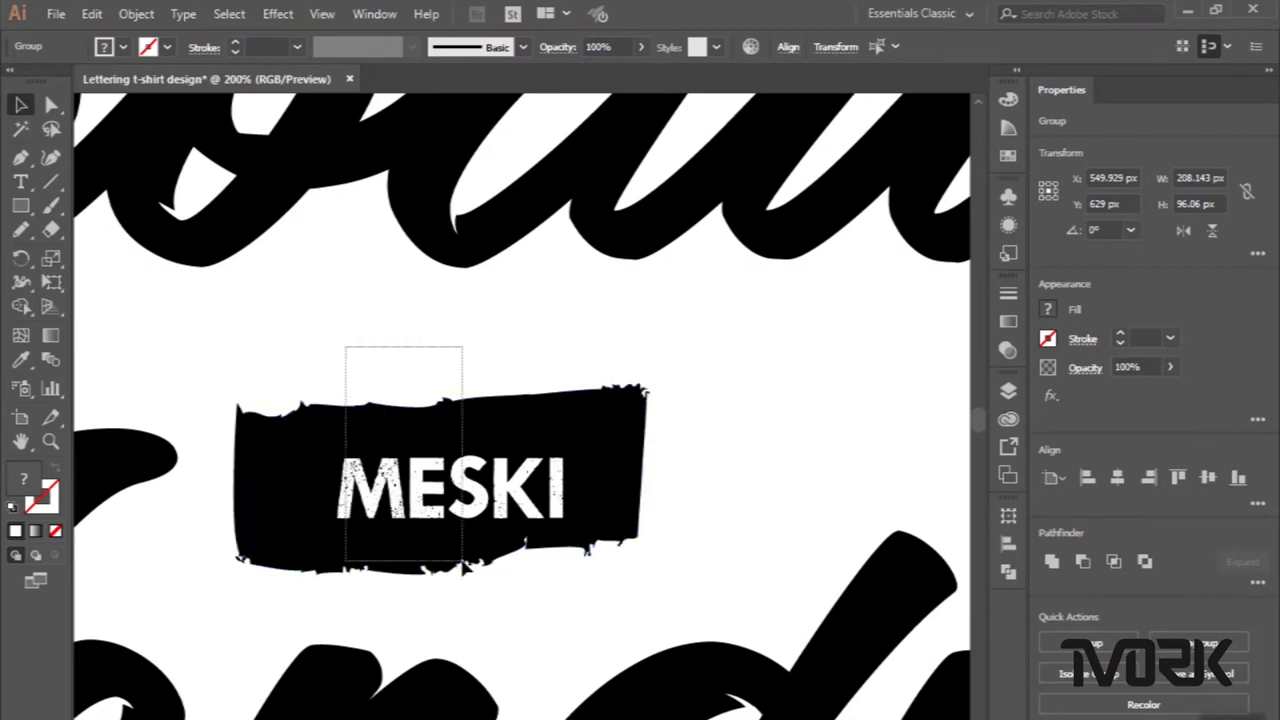
click(26, 310)
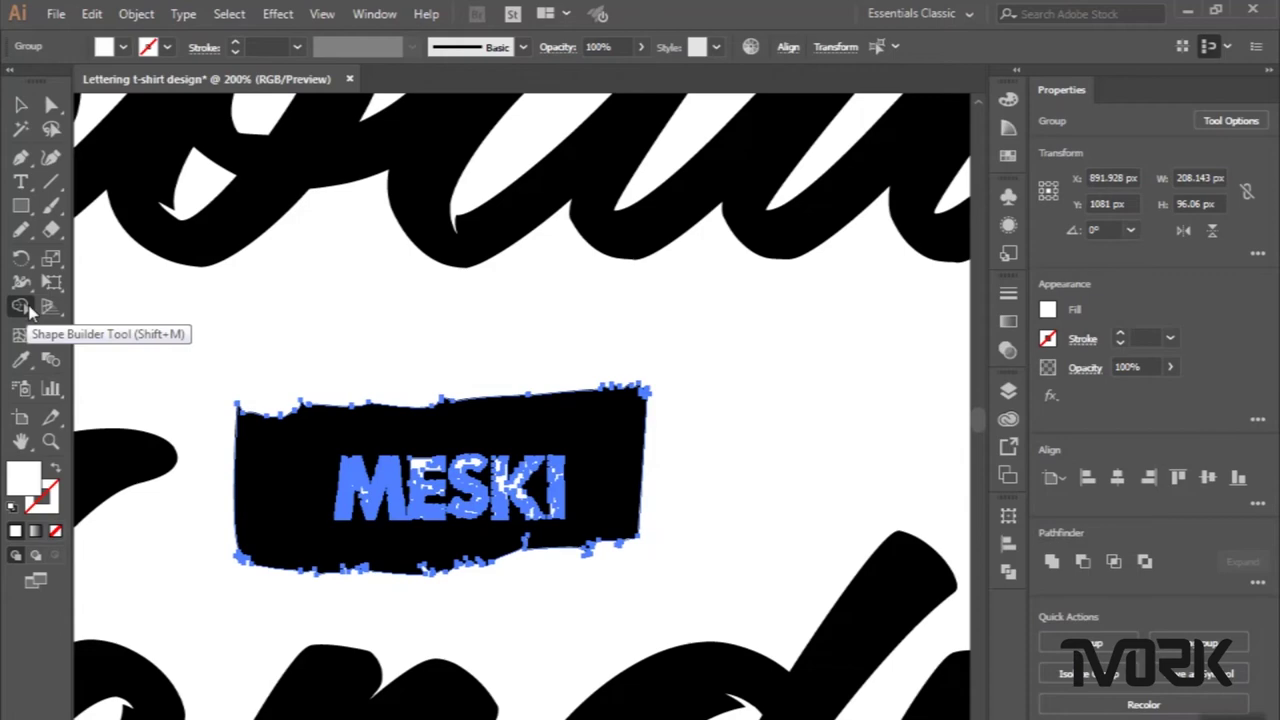
Knock the speckle pieces out of the MESKI letter I with the Shape Builder.
scroll(320, 503, up, 2)
scroll(357, 557, up, 1)
scroll(390, 466, up, 1)
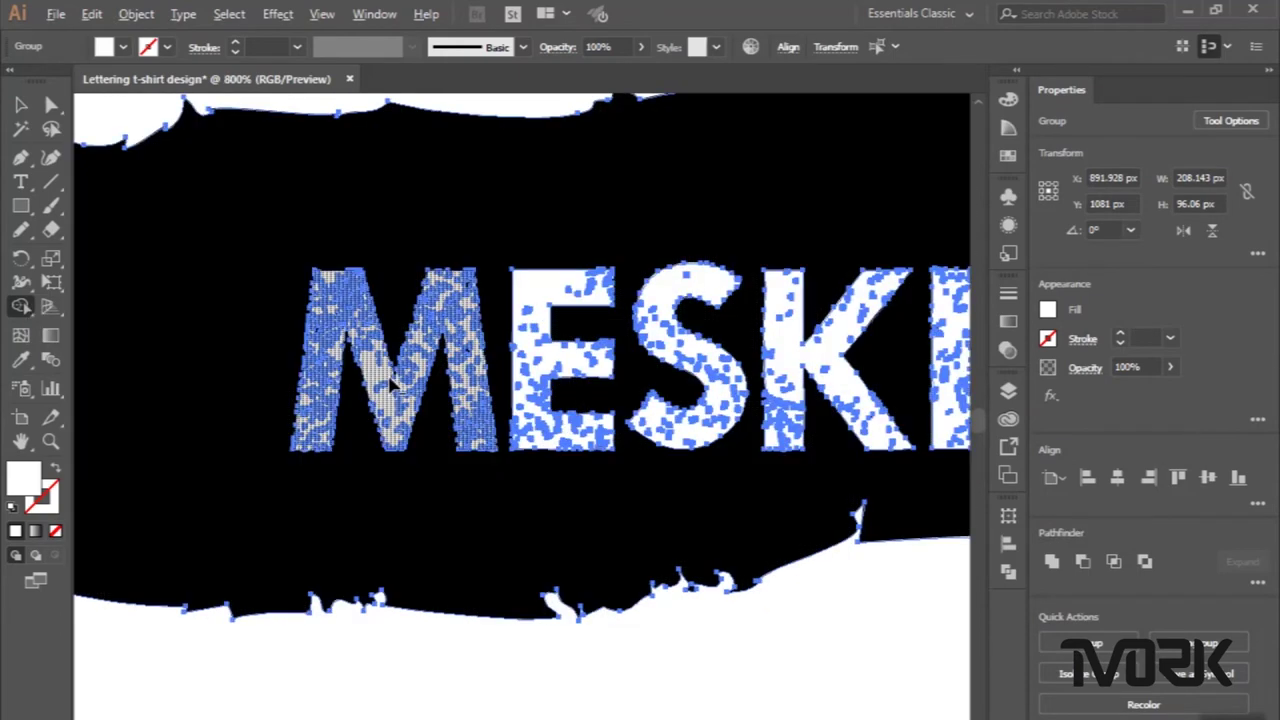
scroll(380, 440, up, 1)
scroll(365, 370, up, 2)
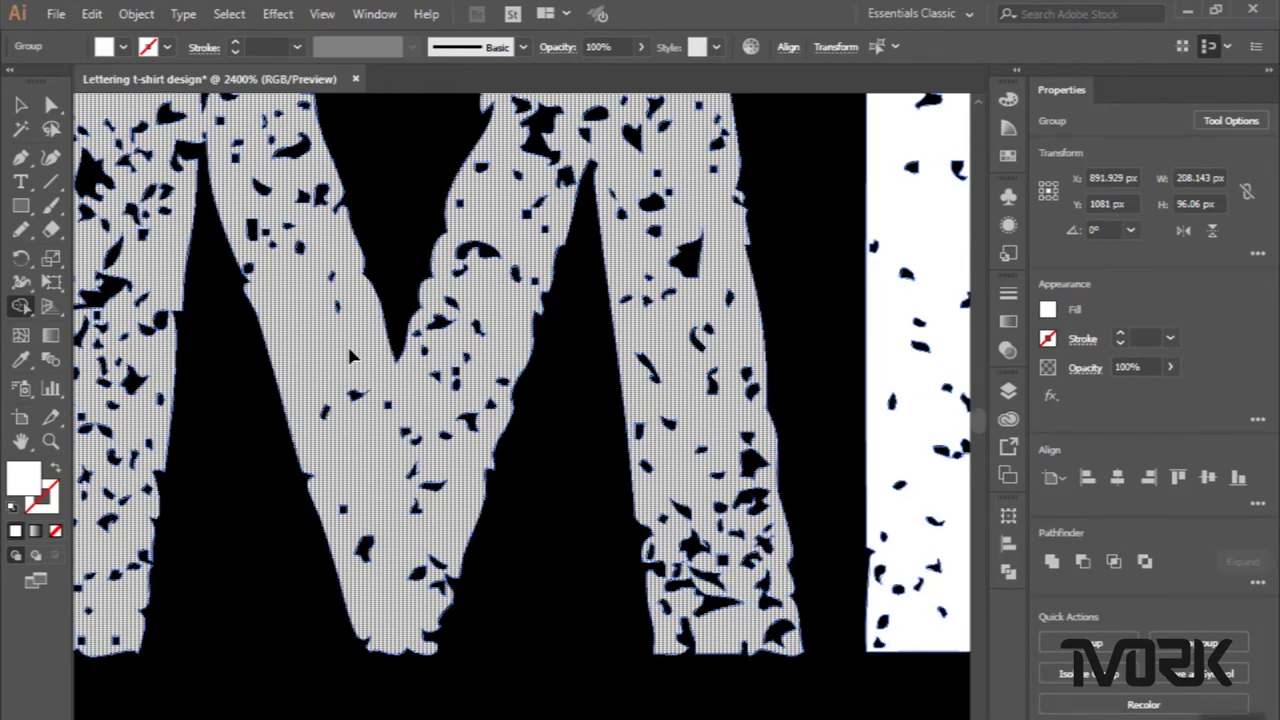
scroll(350, 356, right, 3)
scroll(250, 330, right, 1)
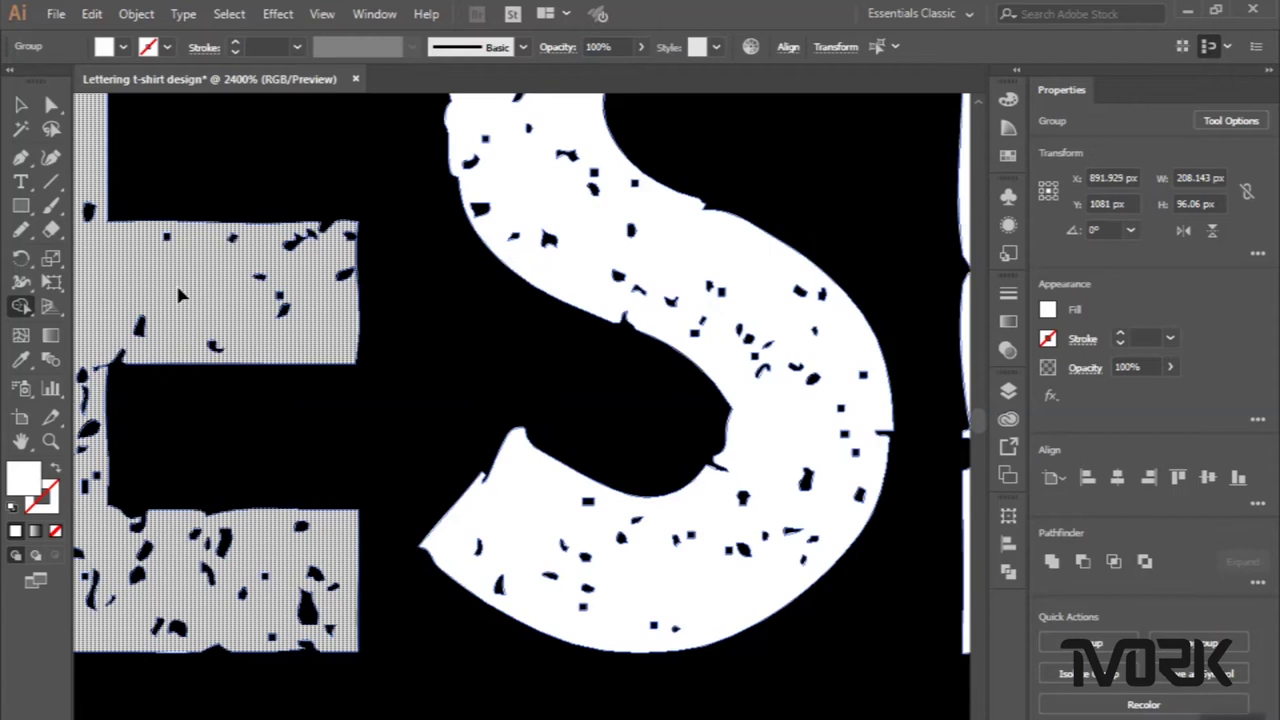
scroll(253, 243, right, 2)
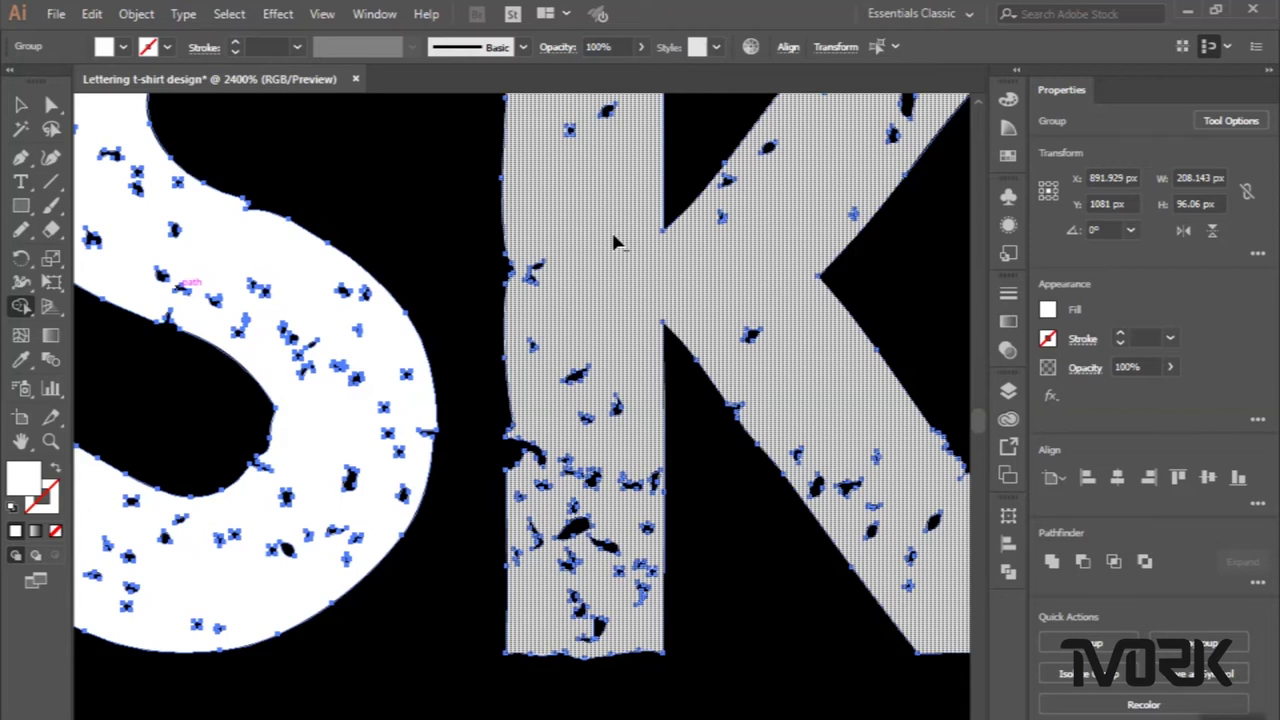
scroll(615, 243, right, 5)
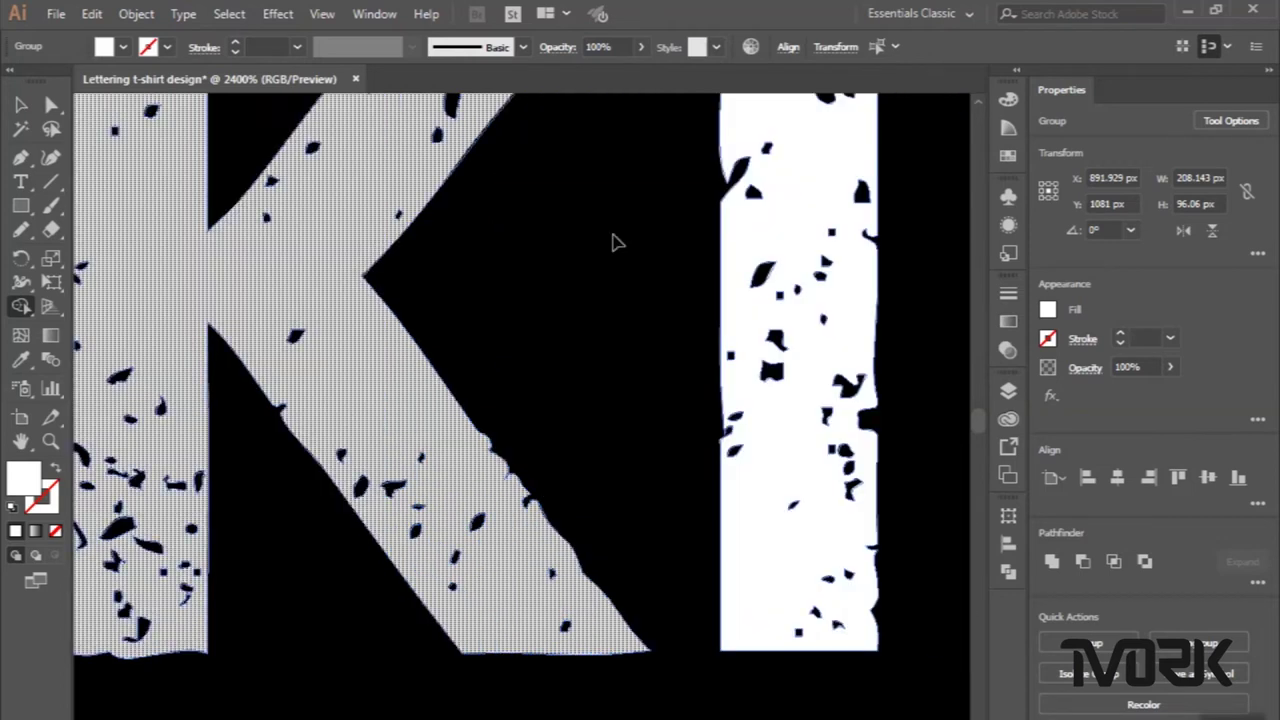
scroll(615, 243, right, 5)
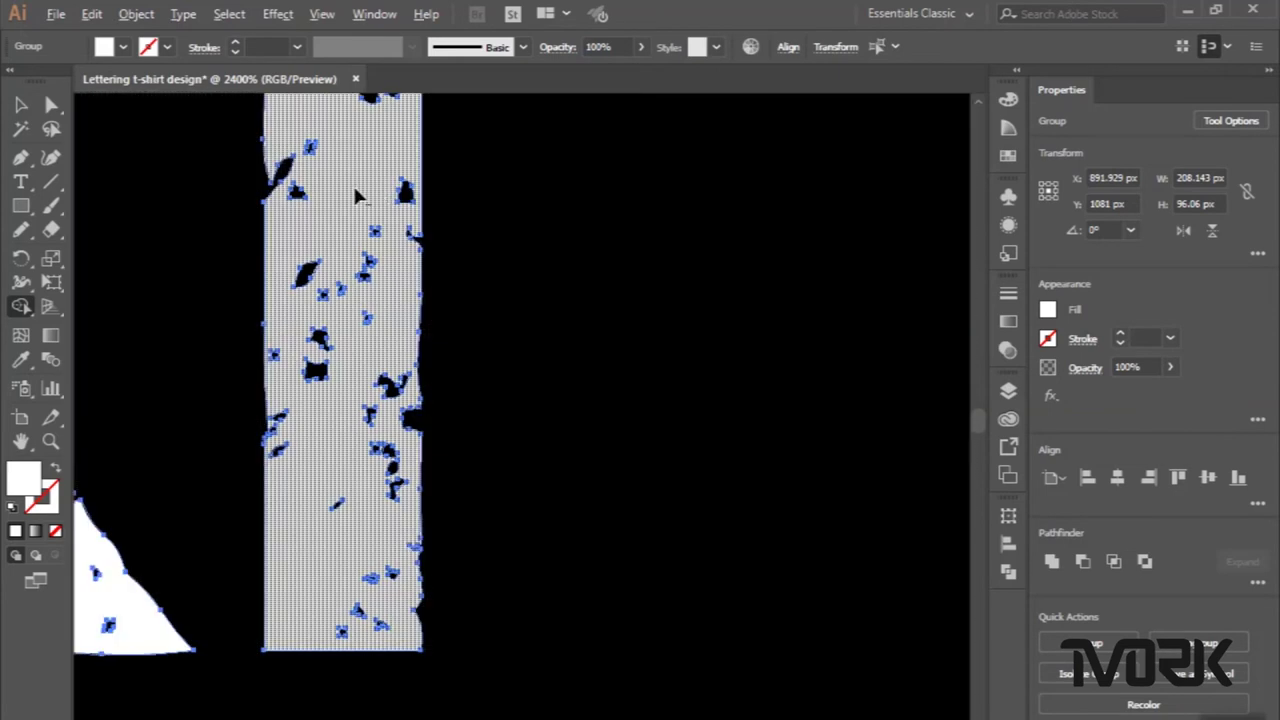
alt+click(355, 190)
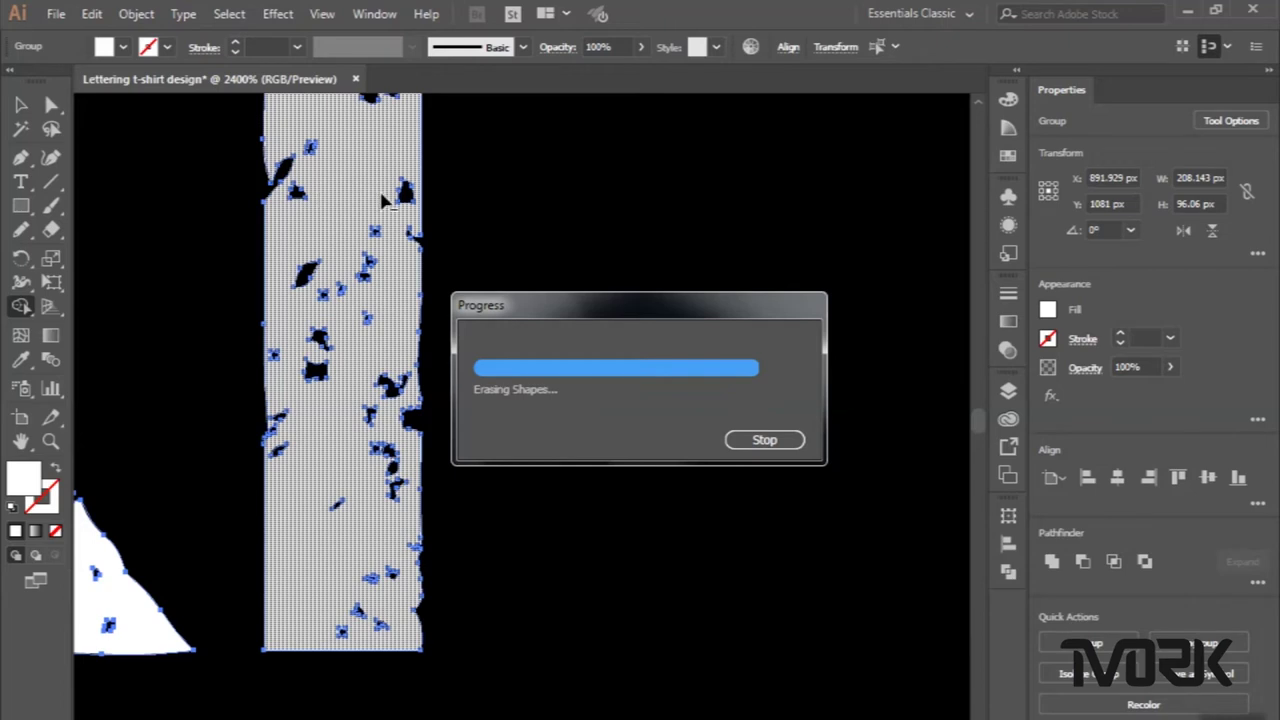
Return to the Selection tool and zoom out from the MESKI banner.
scroll(331, 254, down, 3)
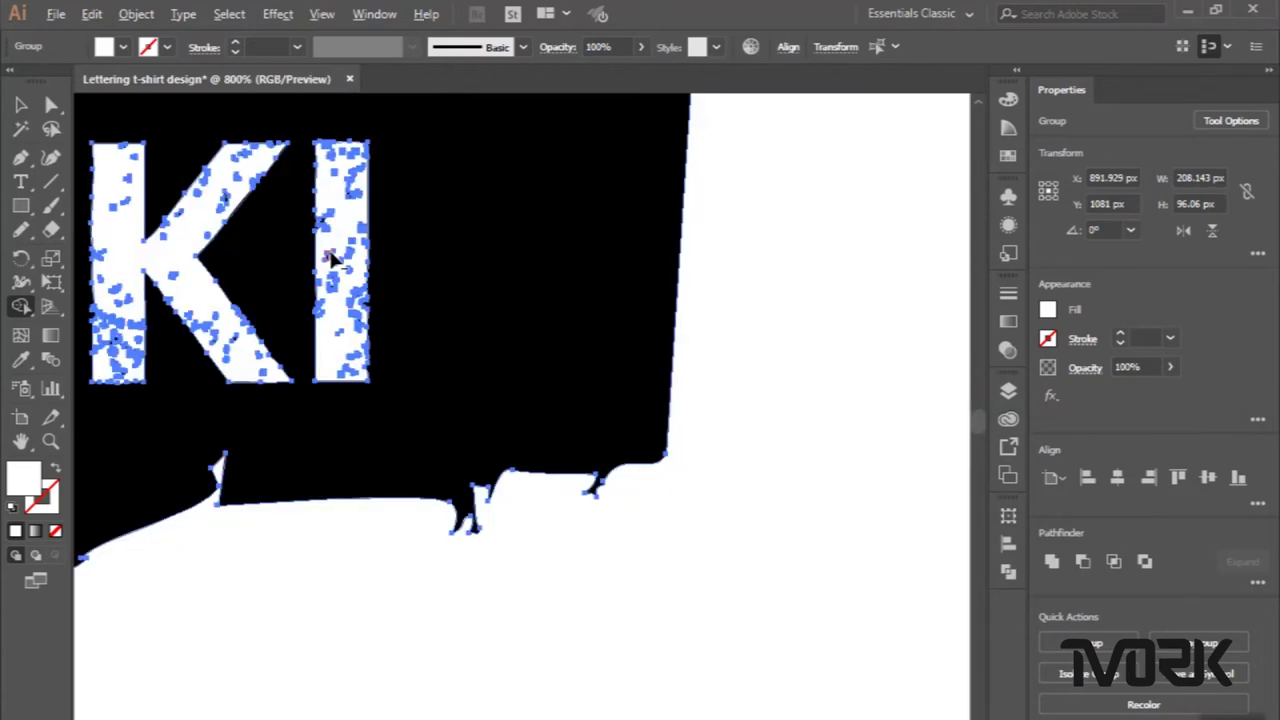
key(v)
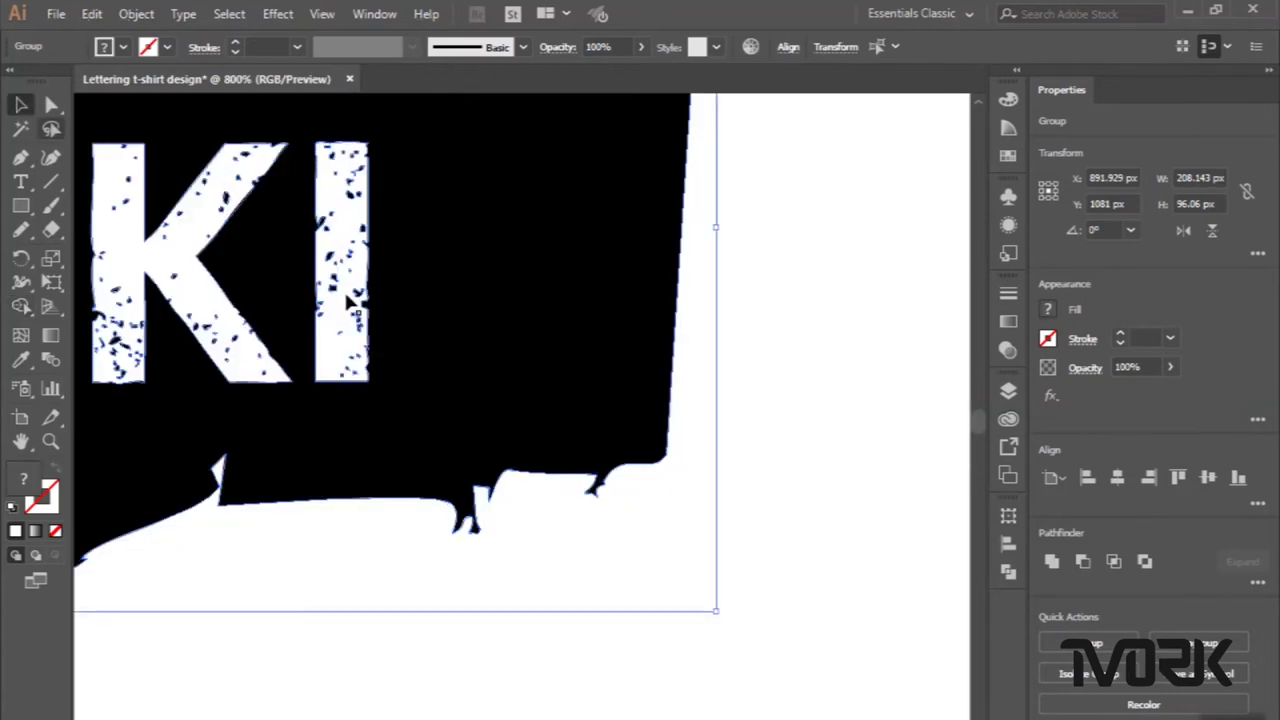
scroll(345, 290, down, 3)
scroll(348, 296, down, 2)
scroll(348, 296, down, 2)
scroll(349, 294, right, 2)
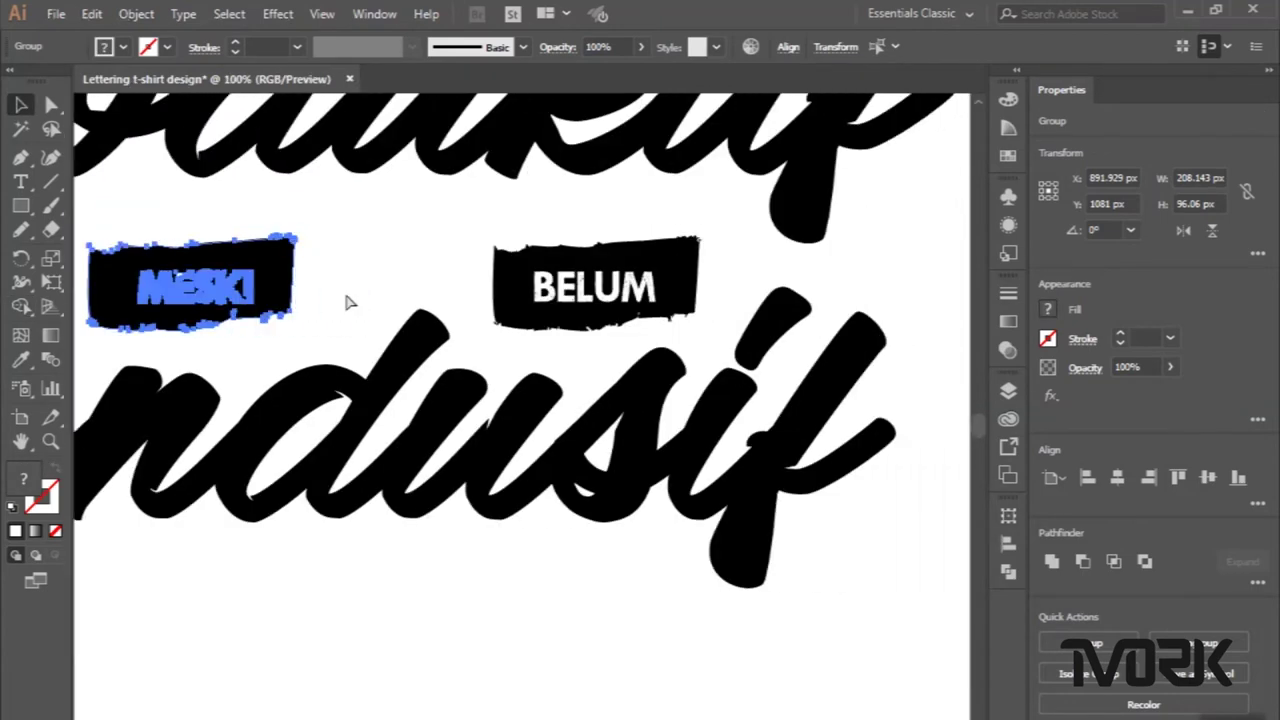
Select the BELUM group and erase the speckle shapes from its first letters with Shape Builder.
click(632, 318)
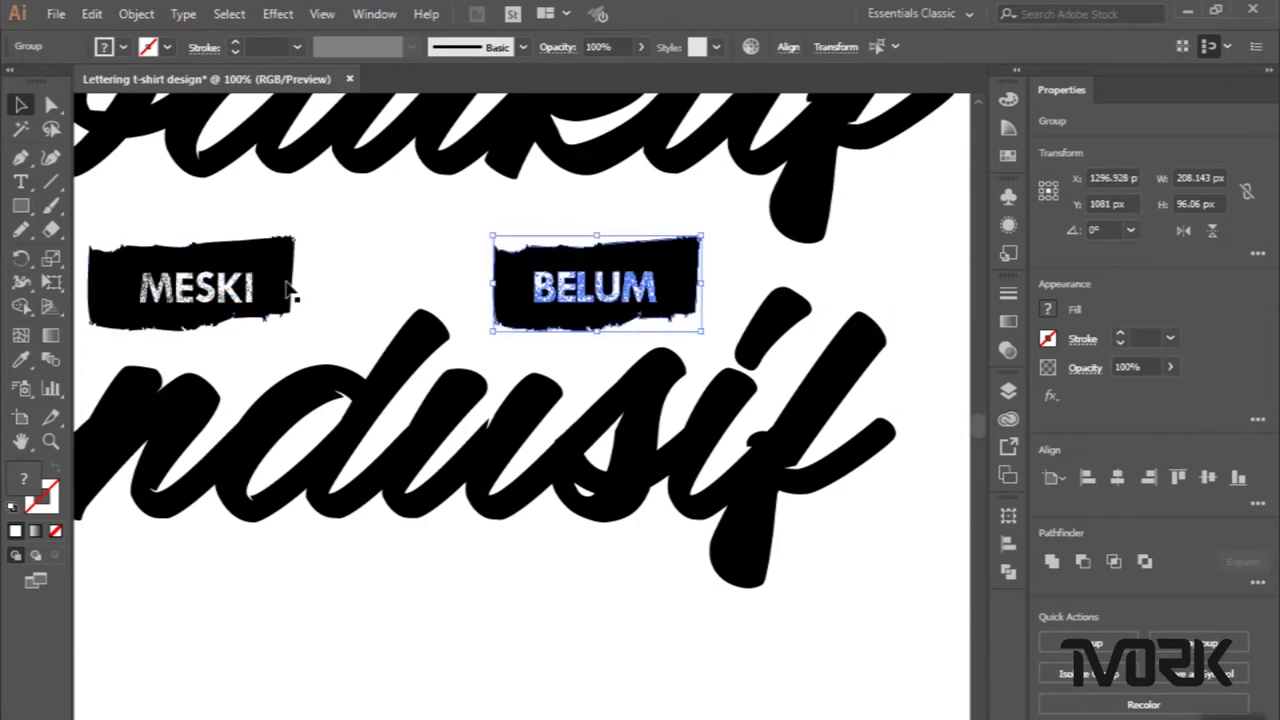
click(22, 308)
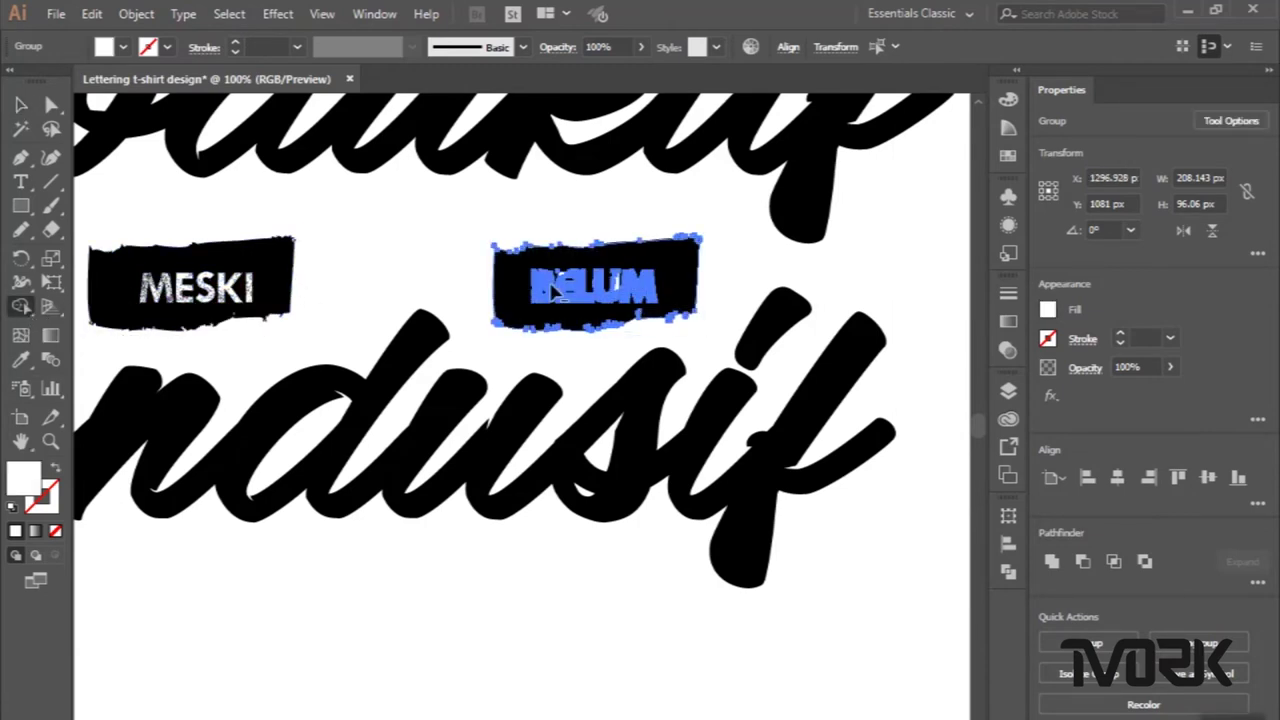
scroll(515, 298, up, 1)
scroll(540, 292, up, 1)
scroll(553, 288, up, 3)
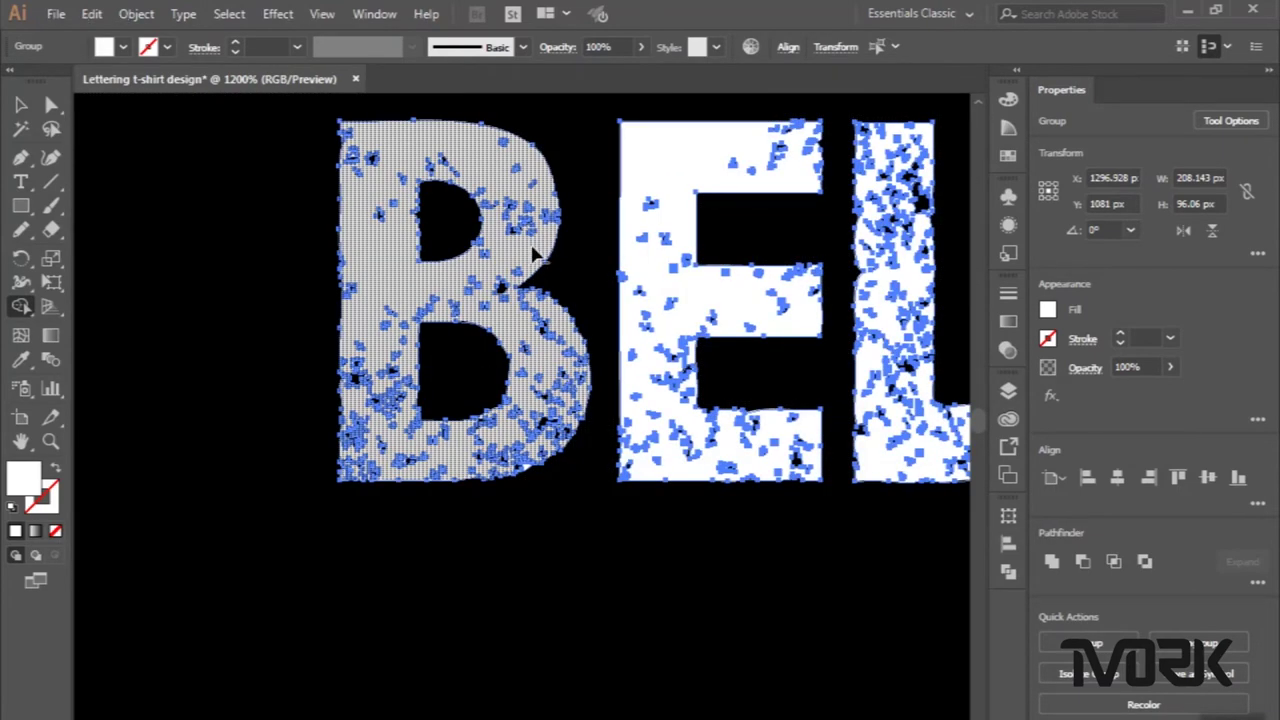
alt+click(668, 211)
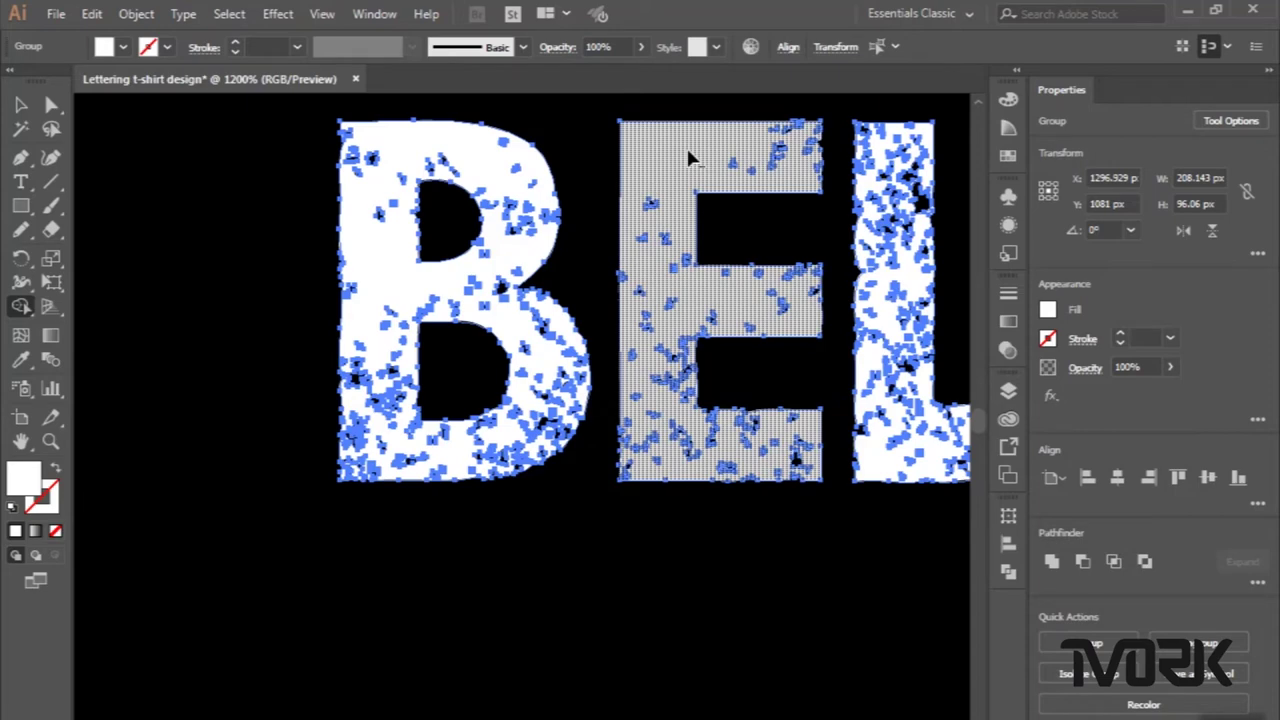
scroll(687, 155, down, 2)
scroll(687, 155, right, 3)
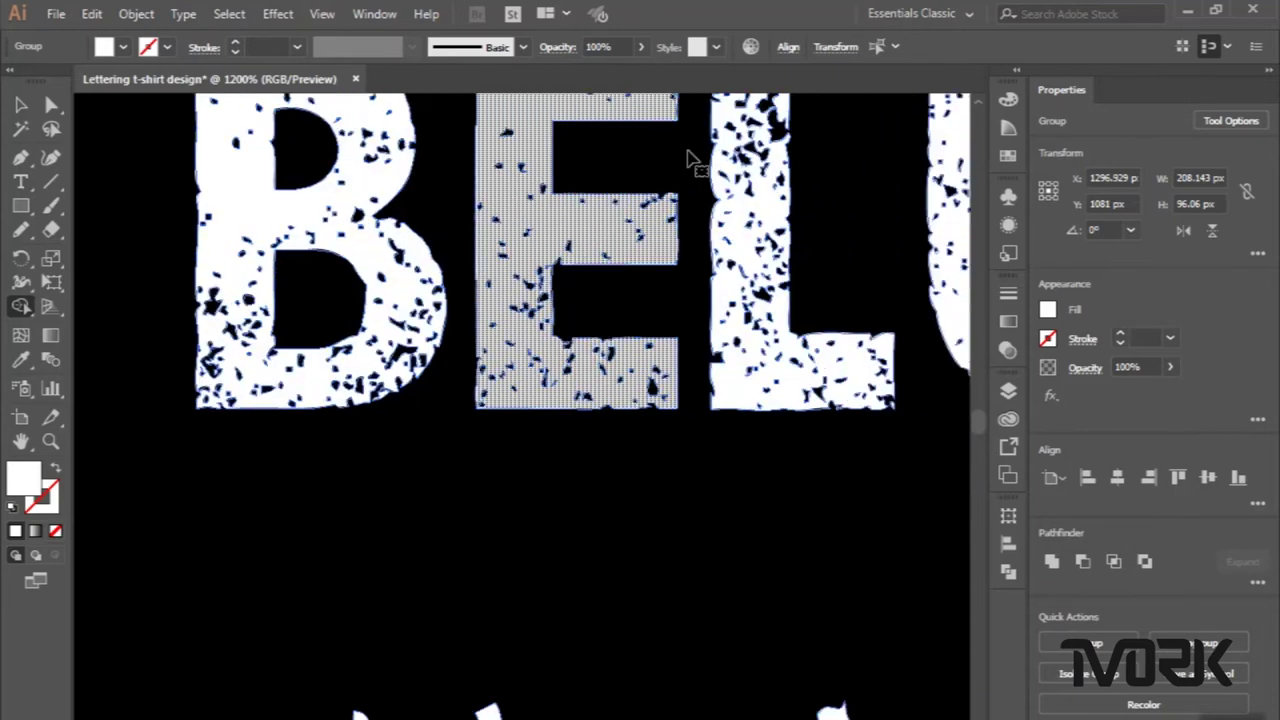
scroll(688, 160, right, 2)
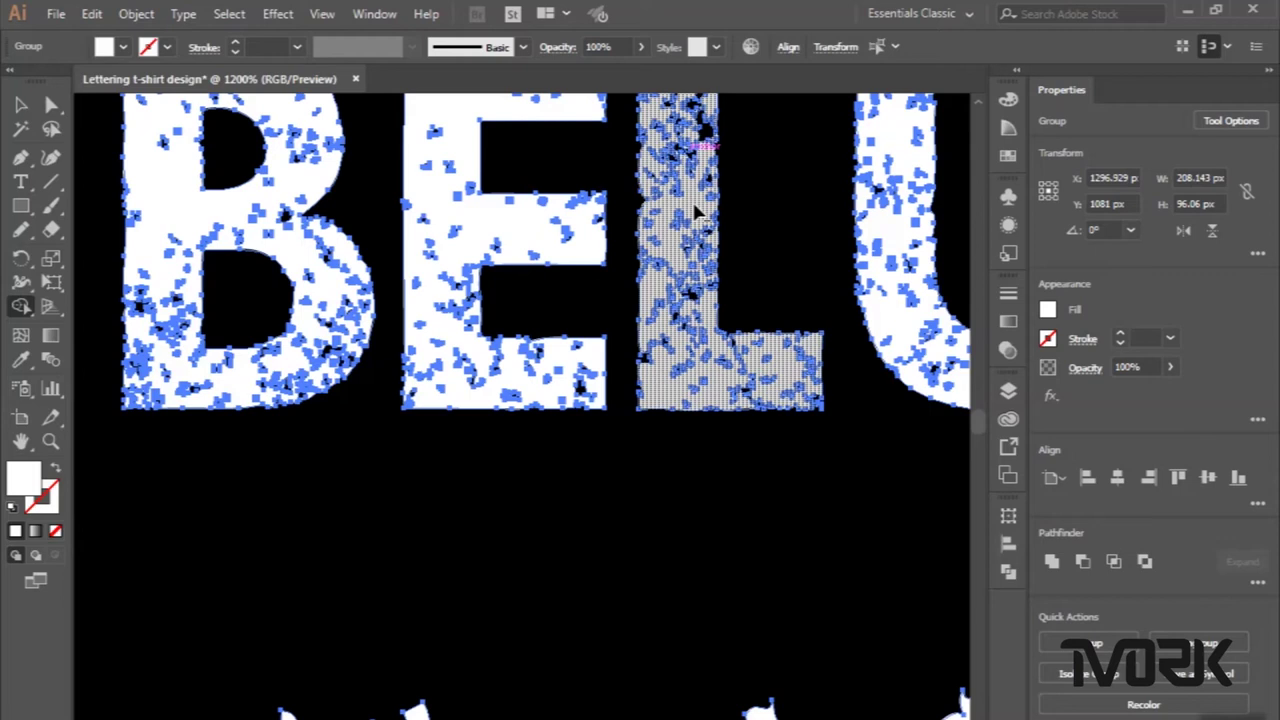
Reselect the BELUM letters and erase the speckles from U and M.
key(ctrl+shift+a)
scroll(700, 214, right, 5)
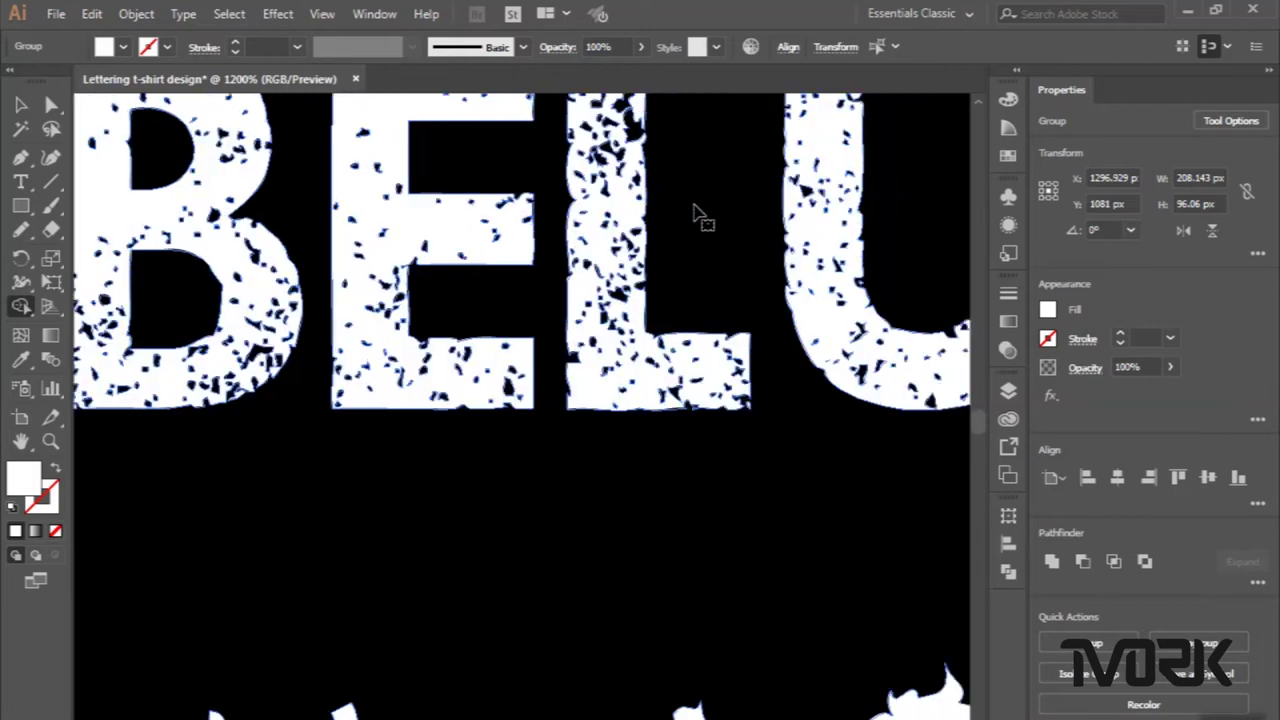
click(822, 224)
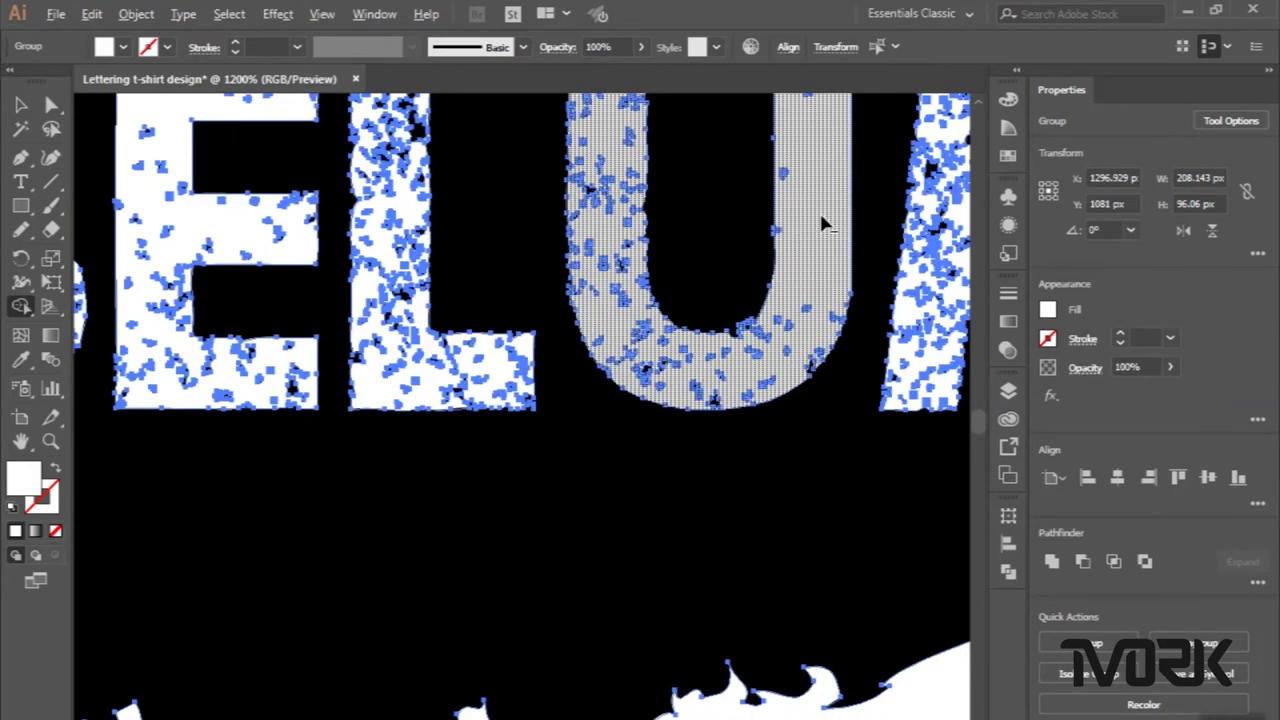
alt+click(820, 216)
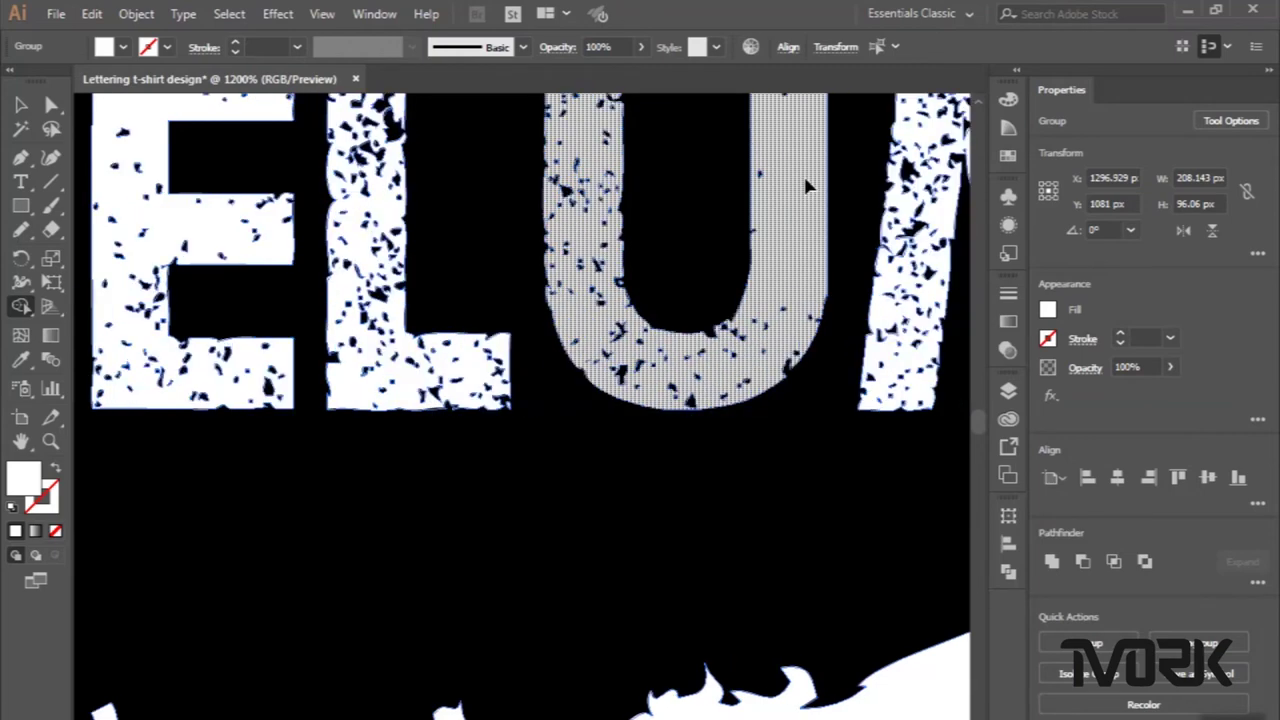
scroll(808, 186, right, 3)
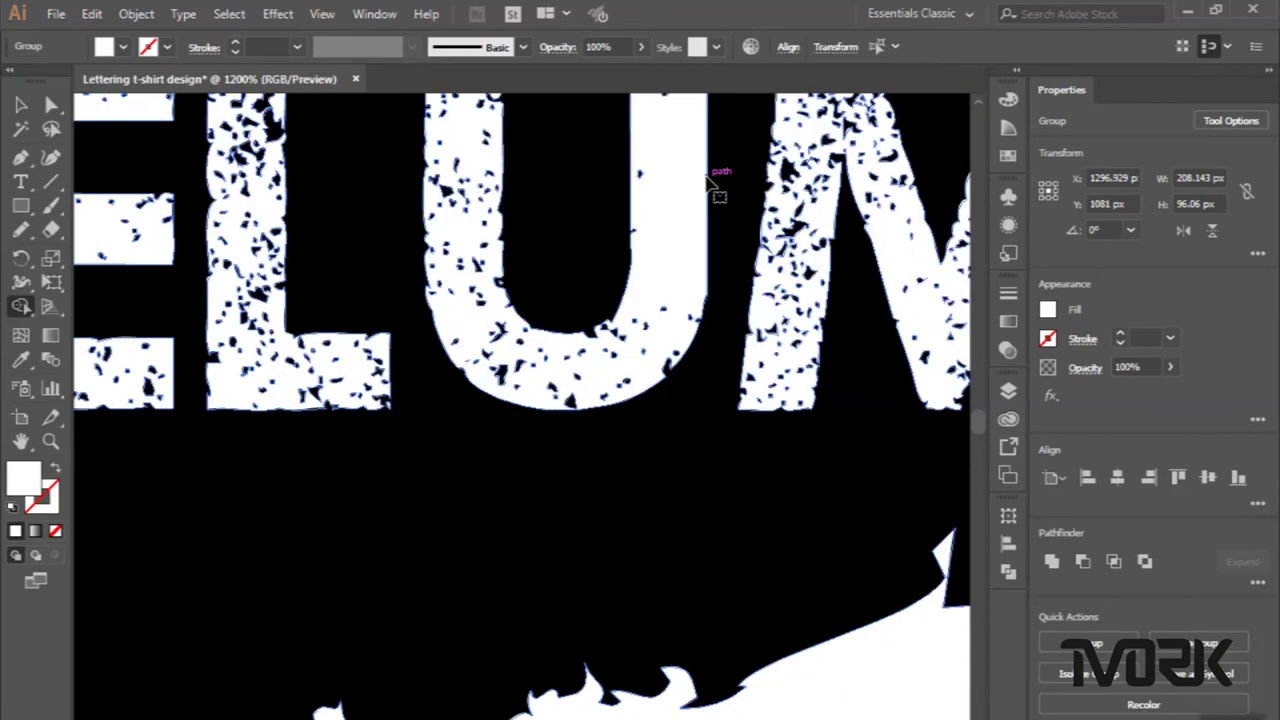
scroll(714, 186, right, 2)
scroll(716, 185, right, 1)
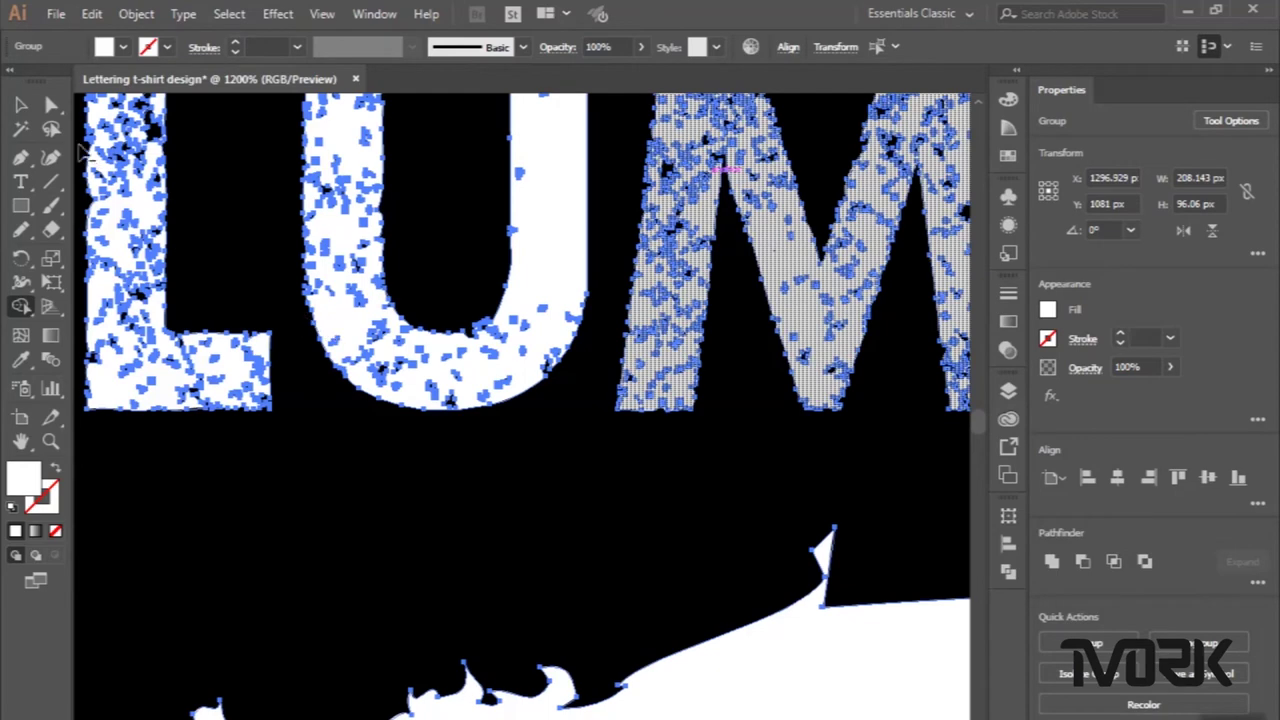
click(23, 106)
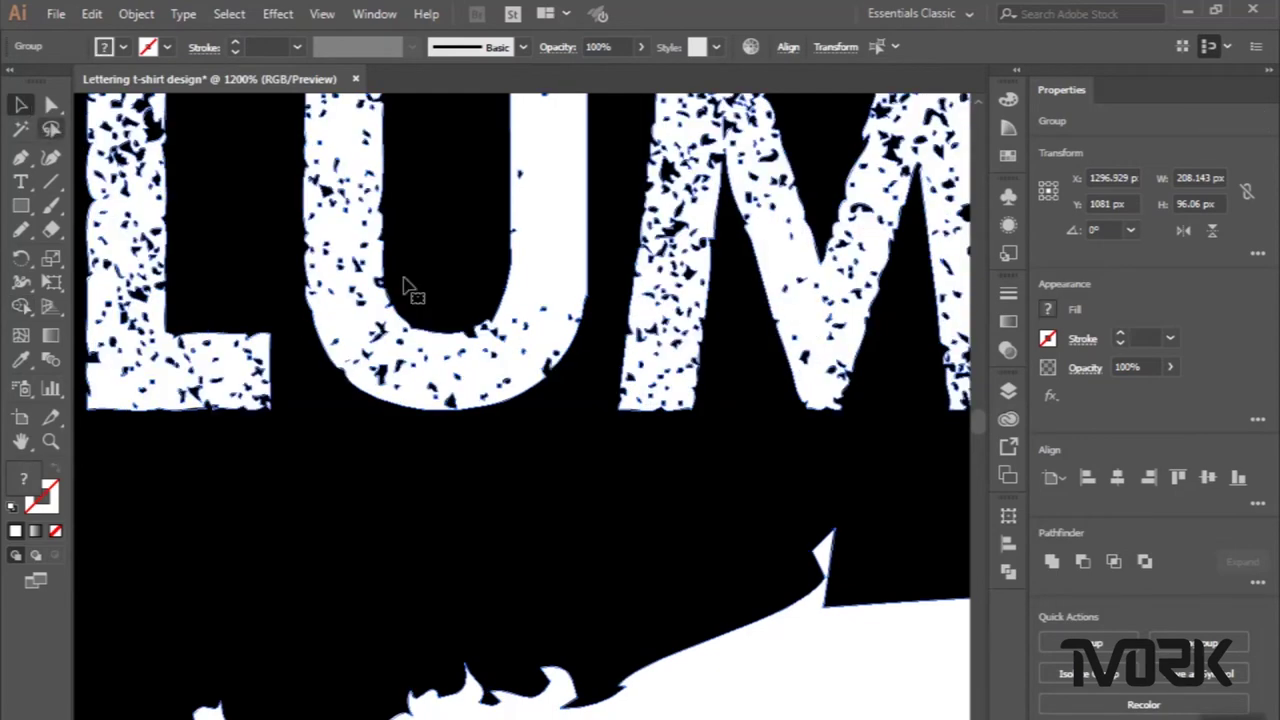
key(ctrl+minus)
key(ctrl+minus)
key(ctrl+minus)
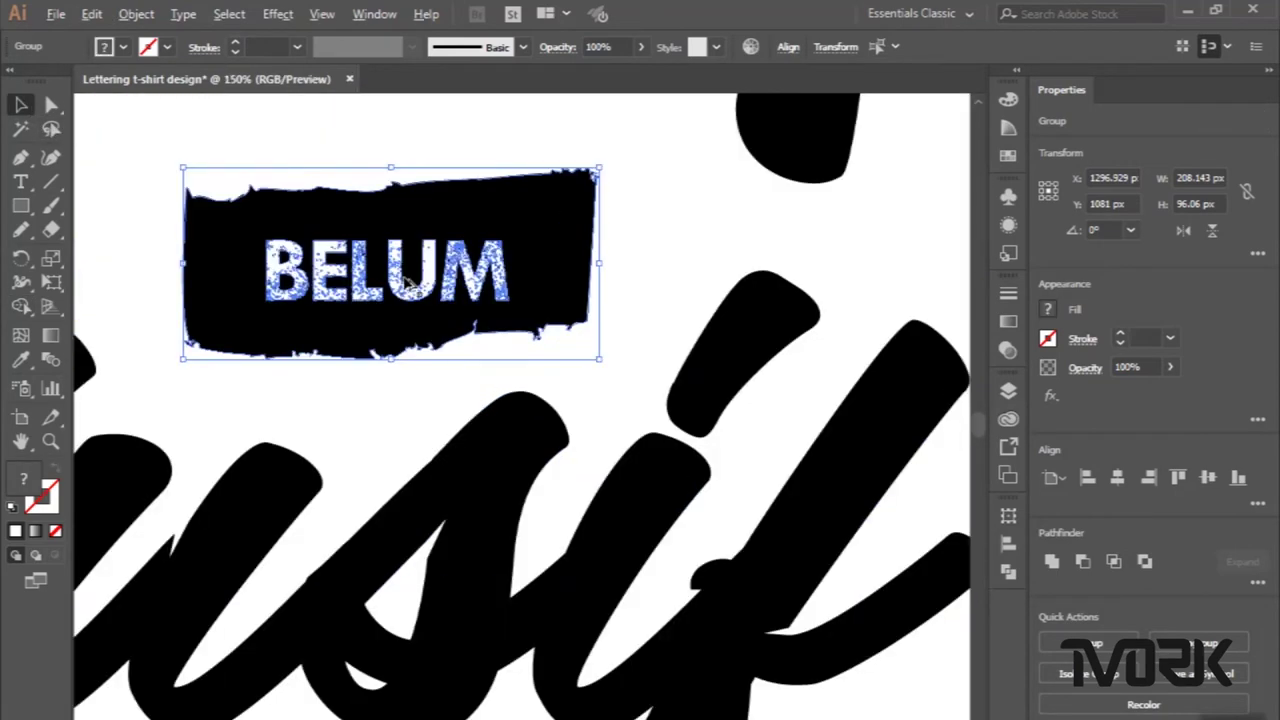
key(ctrl+minus)
key(ctrl+minus)
Zoom out to the full artboard, deselect the BELUM banner and pick the Pen tool.
key(ctrl+minus)
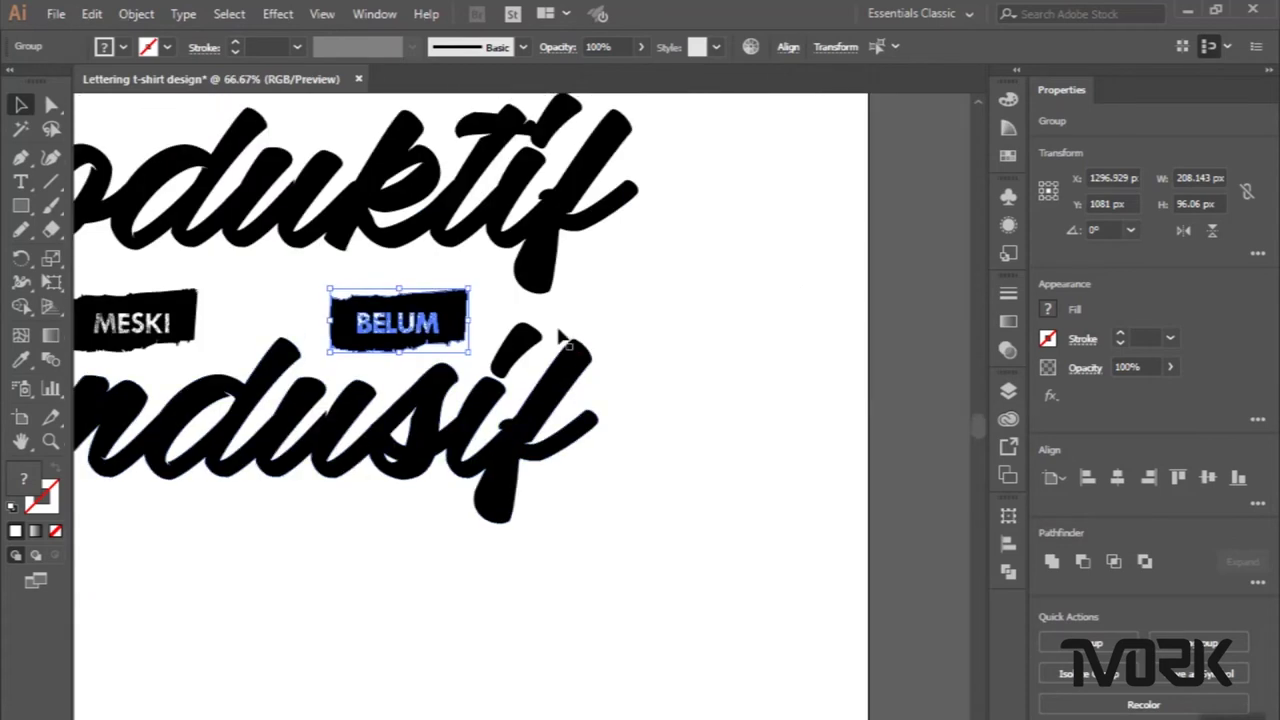
key(ctrl+minus)
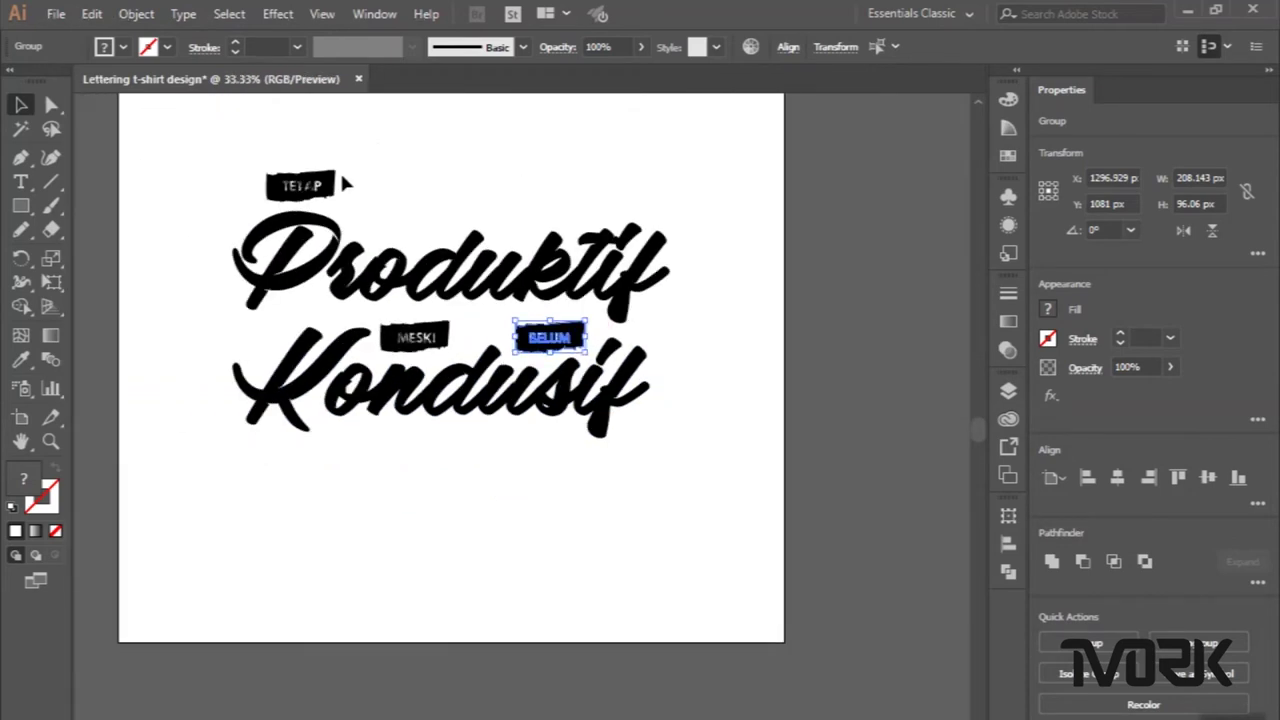
click(365, 147)
scroll(365, 147, up, 1)
scroll(365, 153, up, 1)
scroll(365, 153, left, 1)
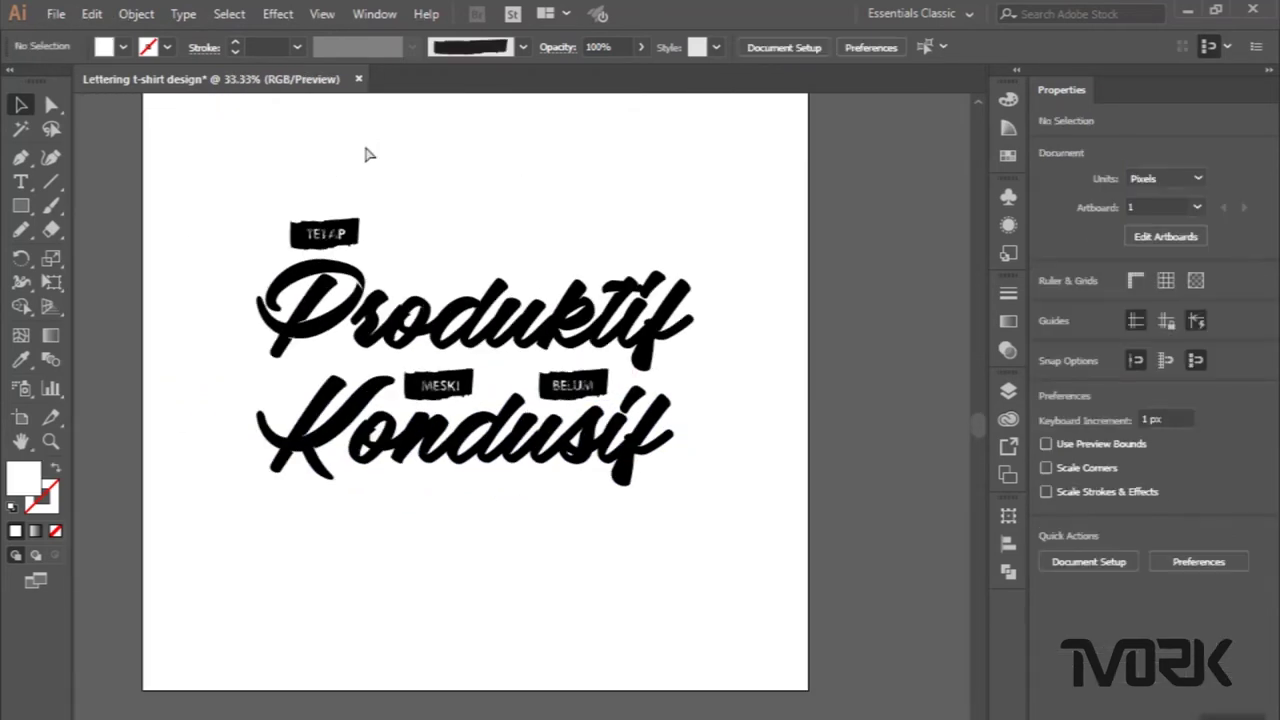
scroll(365, 153, left, 1)
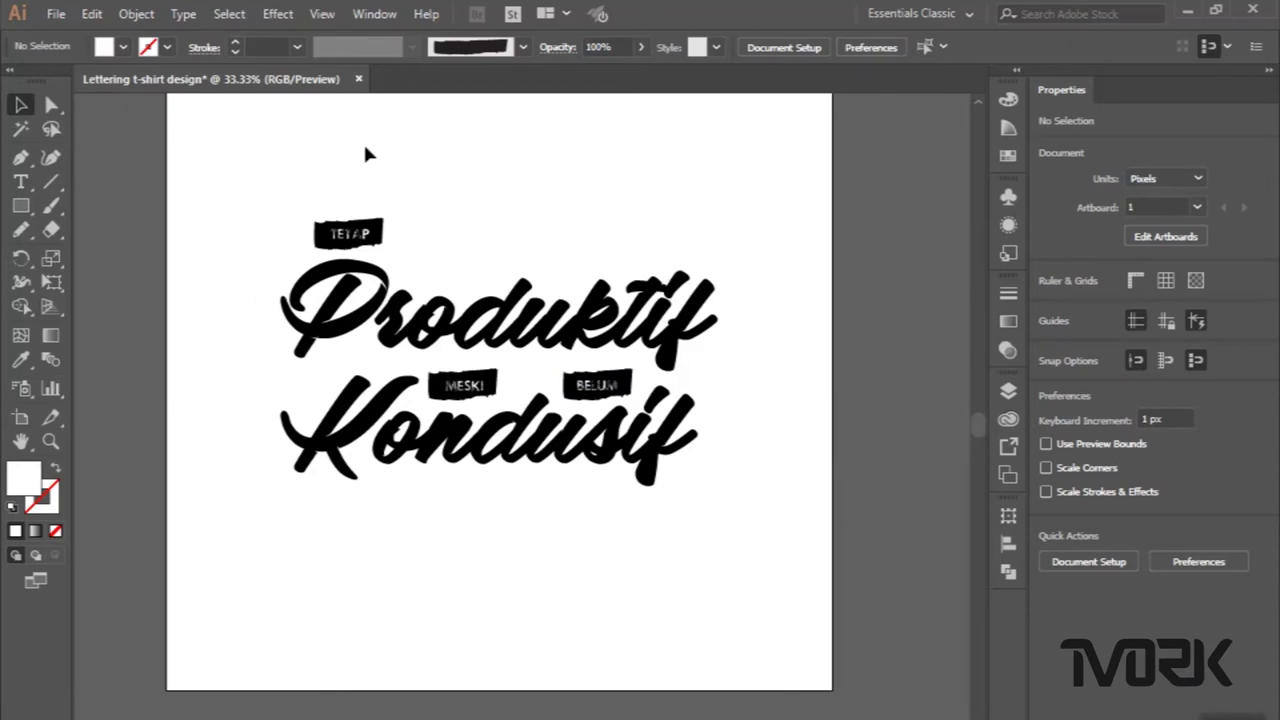
click(22, 160)
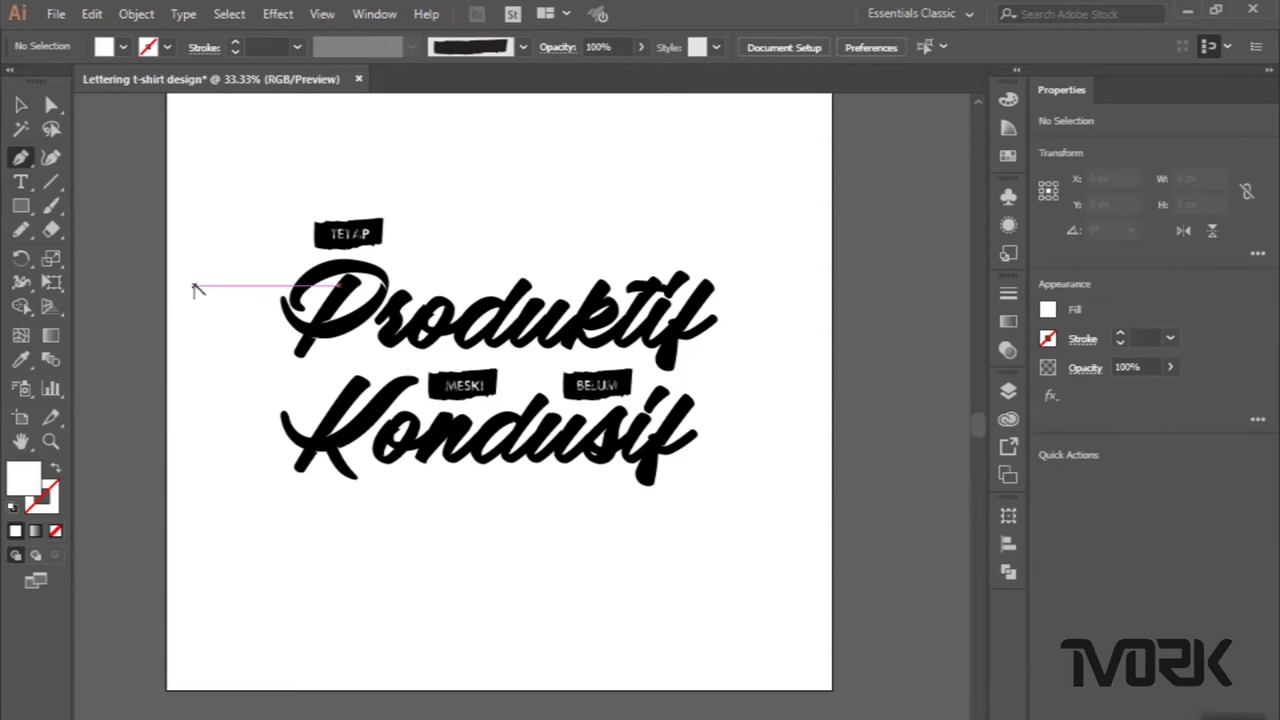
Draw a curve arcing over the P, sample the lettering's black and make it a stroke.
scroll(191, 286, up, 2)
scroll(392, 276, up, 2)
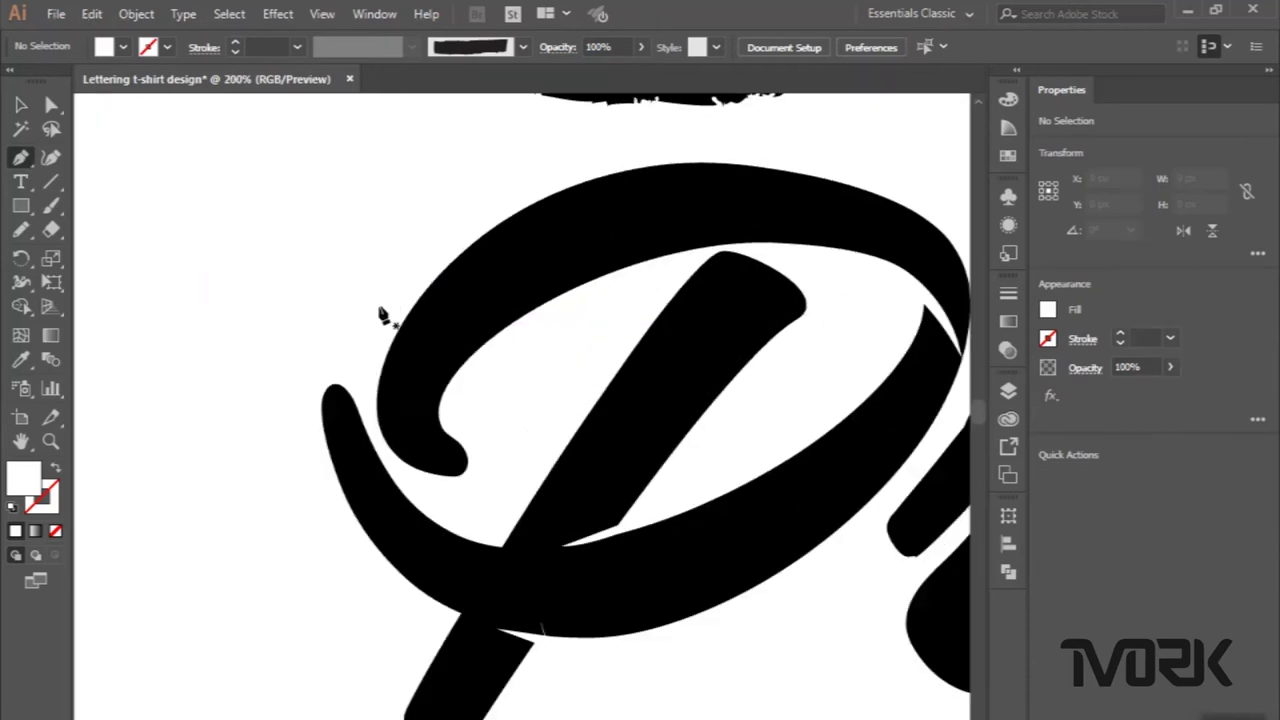
mouse_move(376, 341)
mouse_down()
mouse_move(557, 182)
mouse_move(688, 132)
mouse_up()
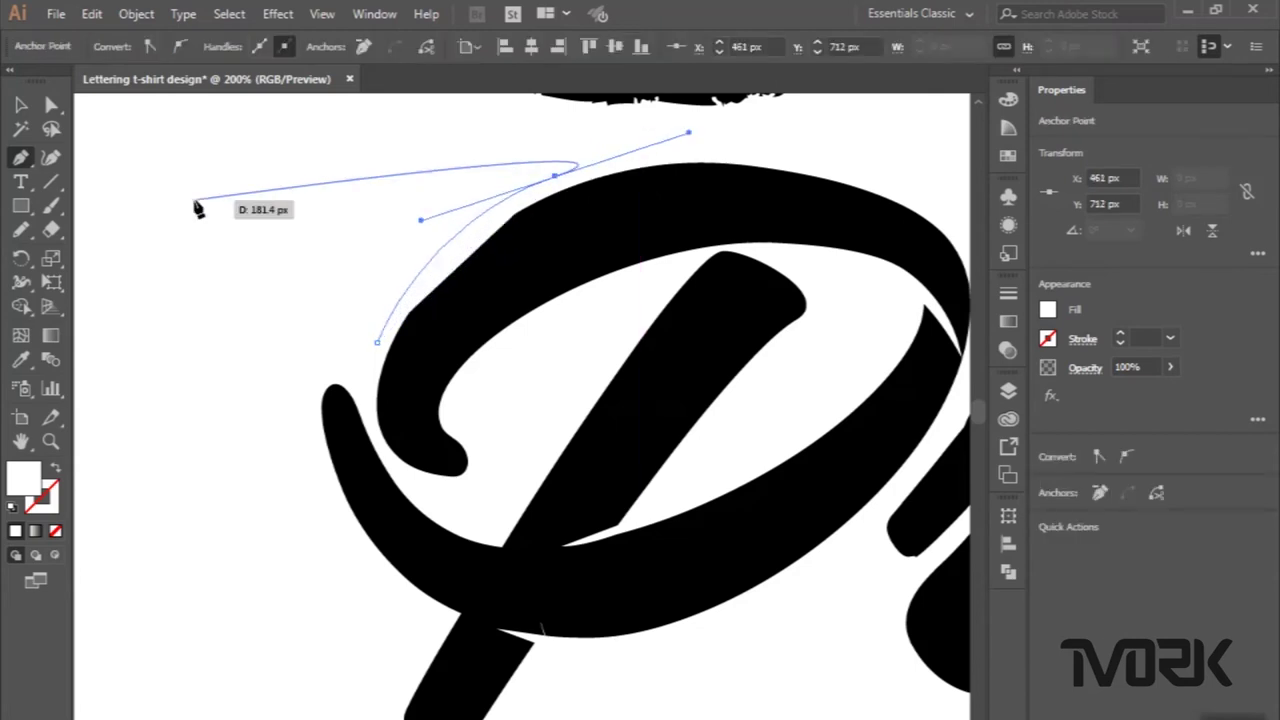
click(21, 105)
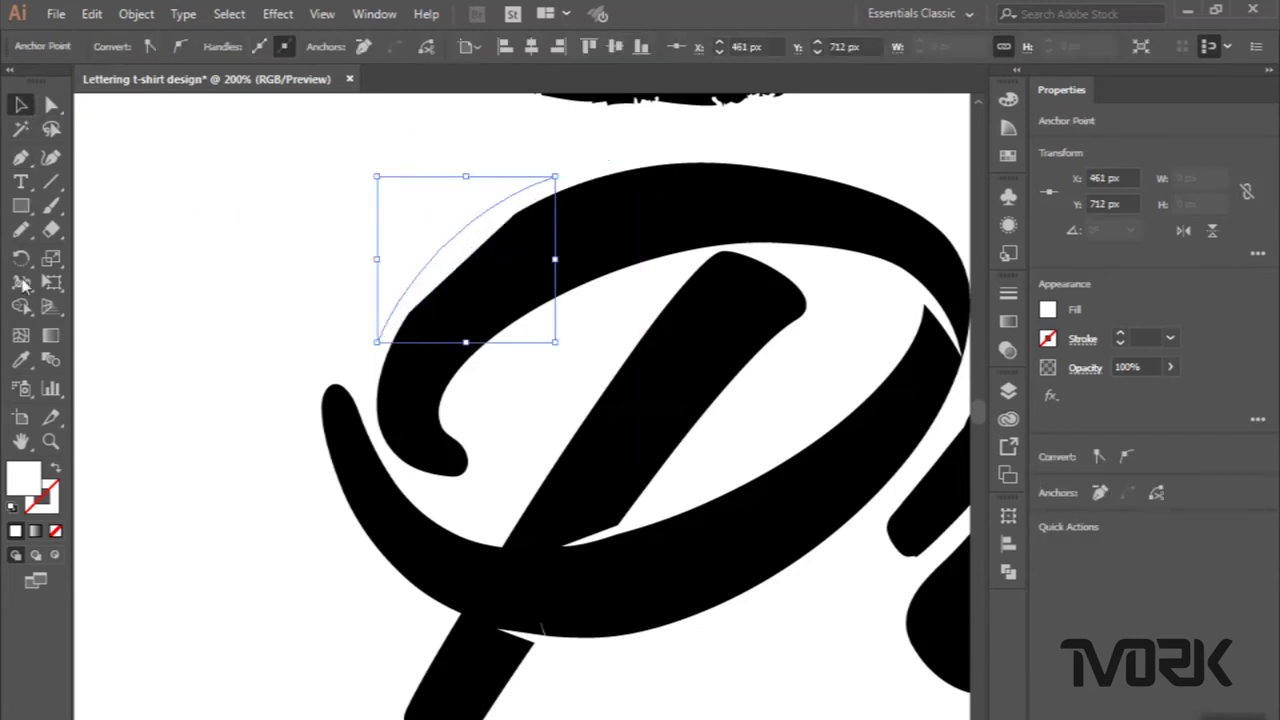
click(20, 360)
click(345, 418)
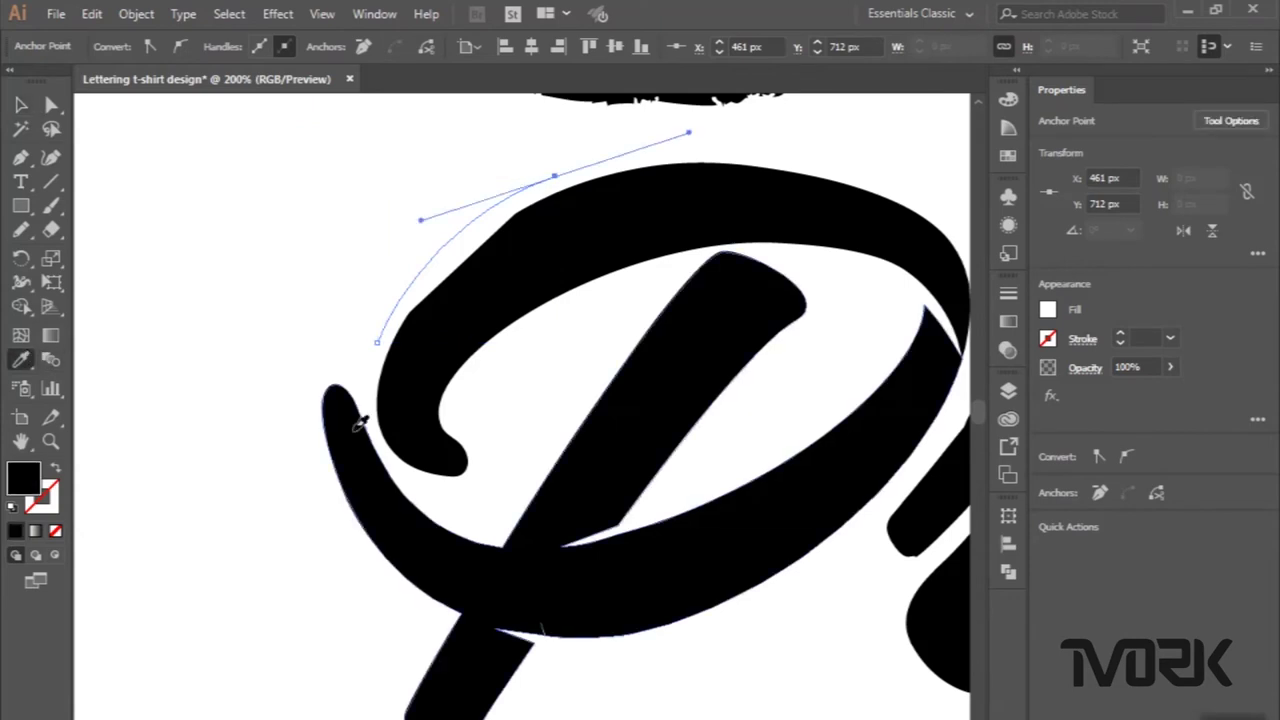
click(53, 469)
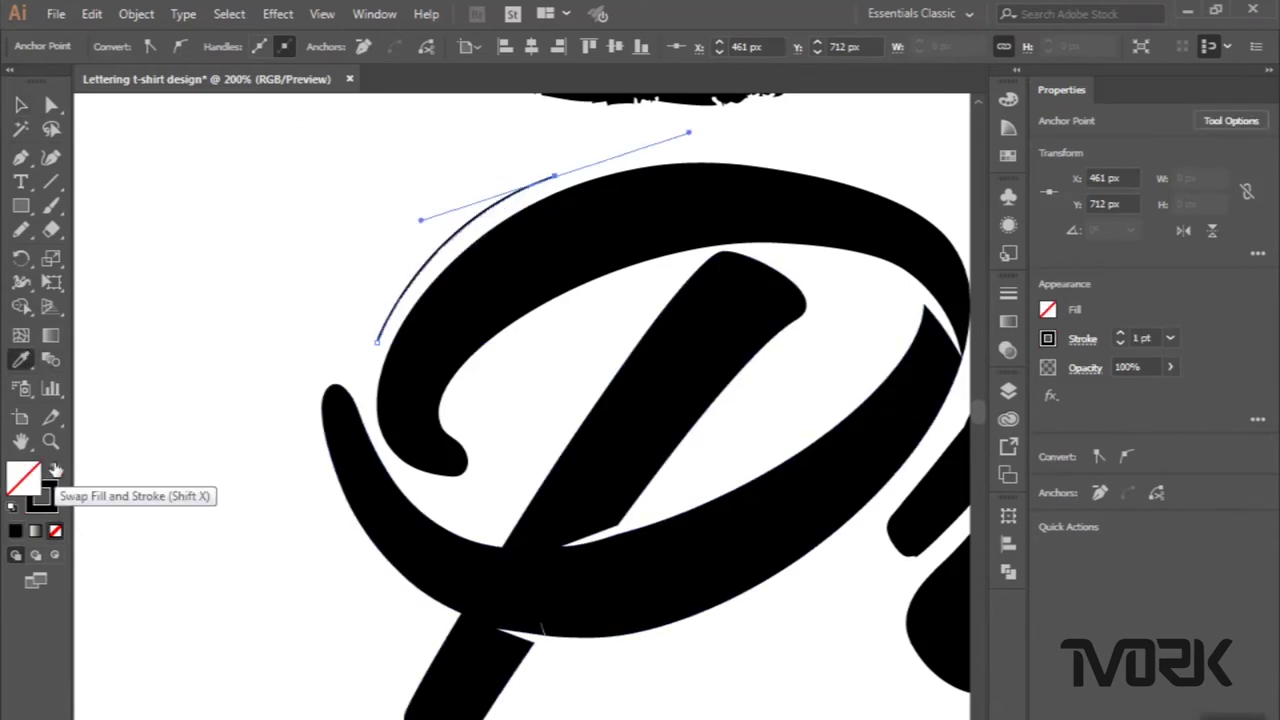
Check the finished 5 pt accent stroke, then deselect and view at 100%.
click(21, 105)
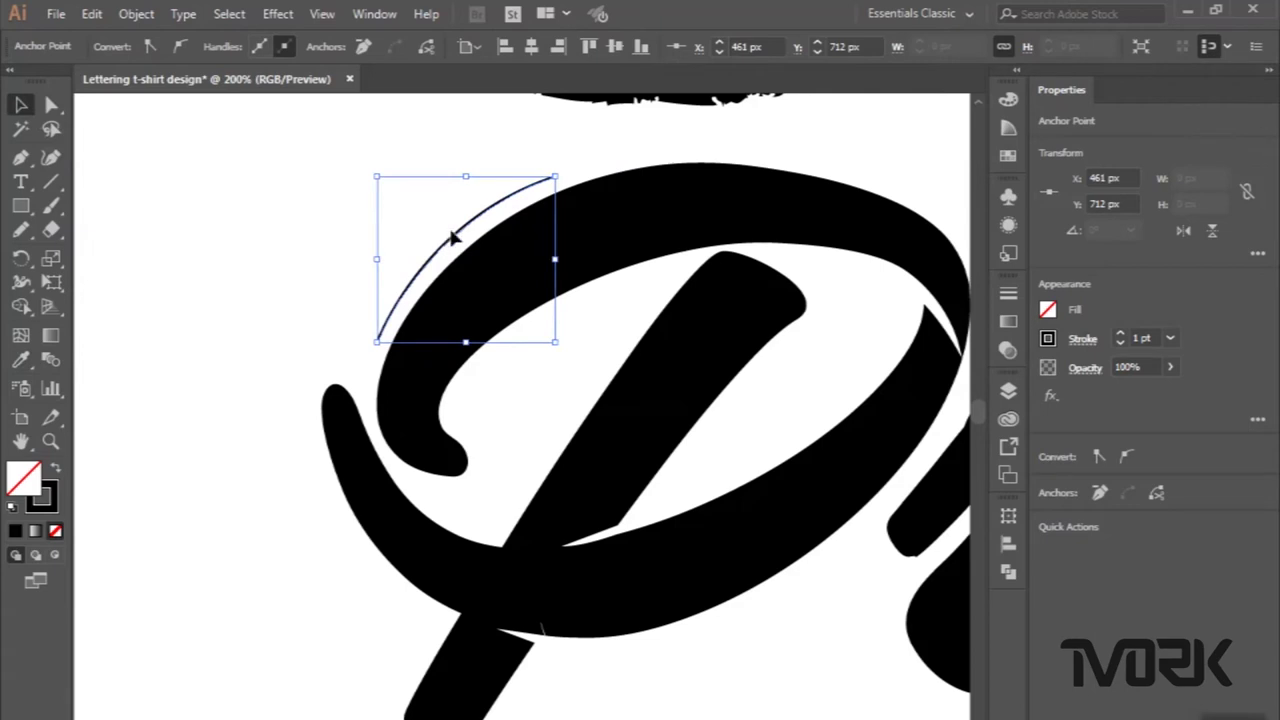
click(457, 234)
scroll(268, 42, up, 2)
scroll(268, 42, up, 3)
scroll(268, 44, down, 1)
click(265, 215)
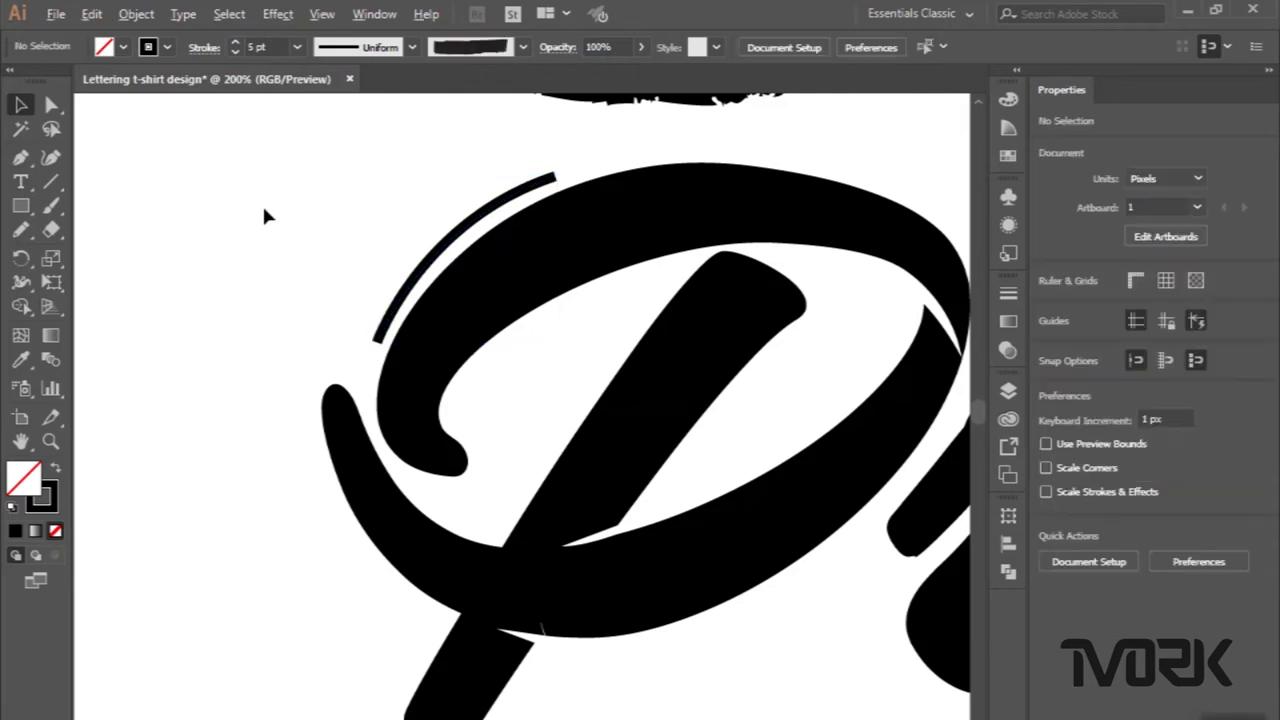
key(ctrl+1)
click(22, 158)
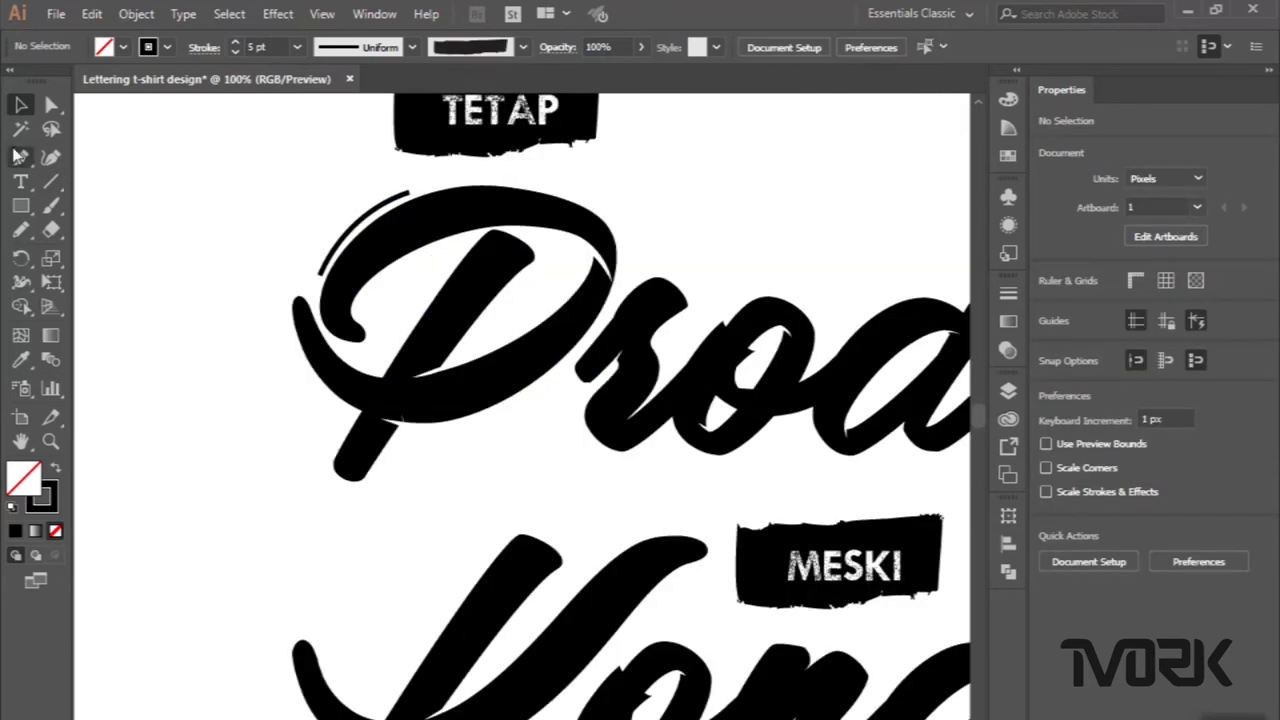
Draw a curved accent stroke along the lower-left edge of the P's loop.
scroll(310, 424, up, 1)
scroll(312, 425, up, 1)
scroll(312, 425, up, 1)
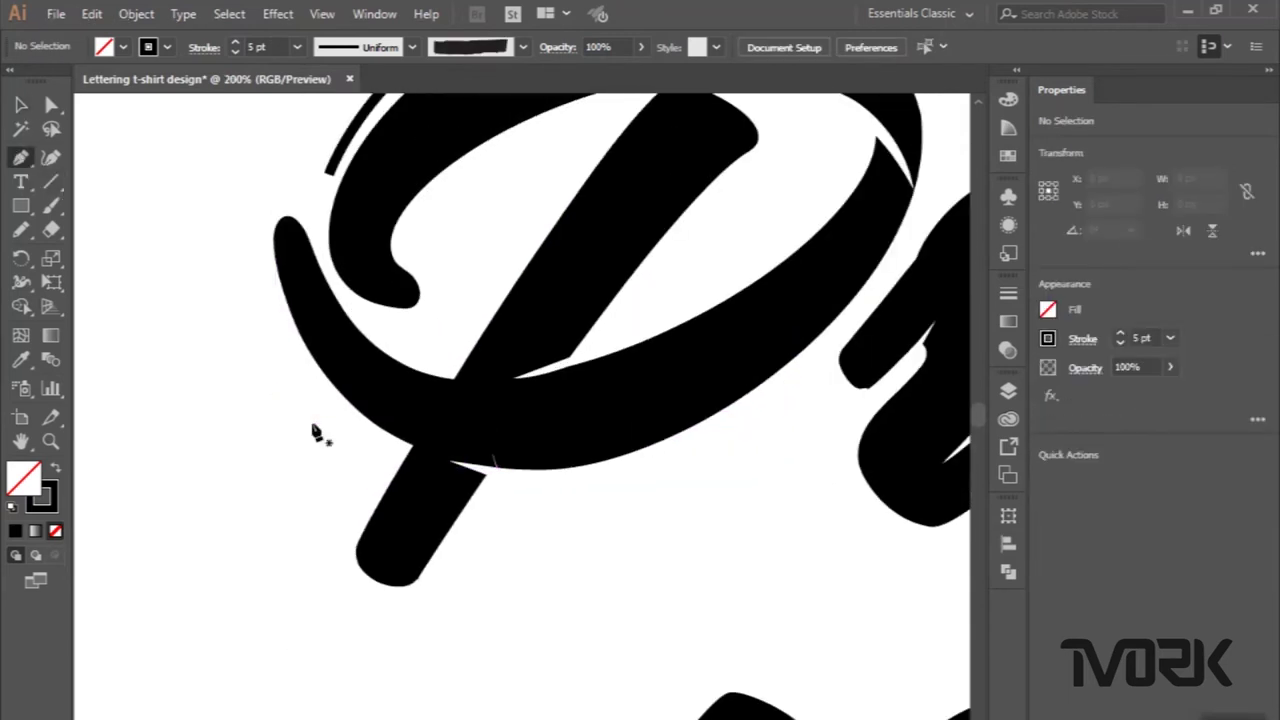
click(244, 193)
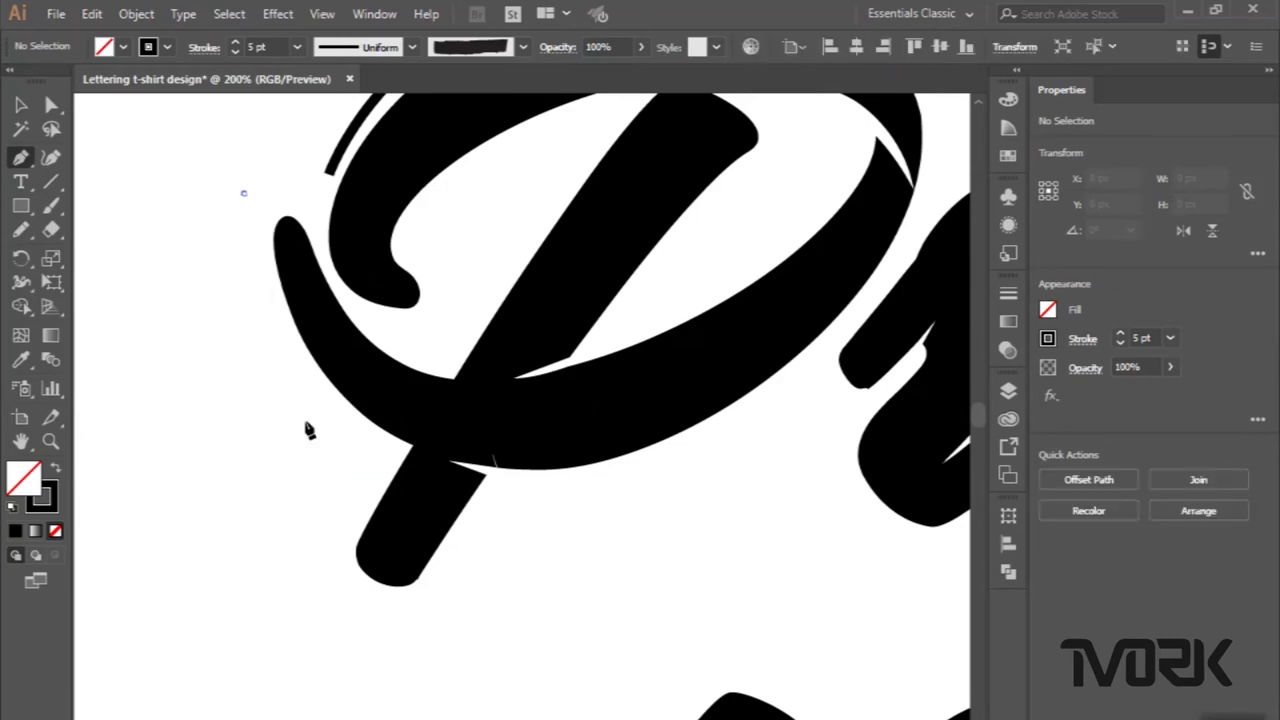
drag(398, 458, 571, 526)
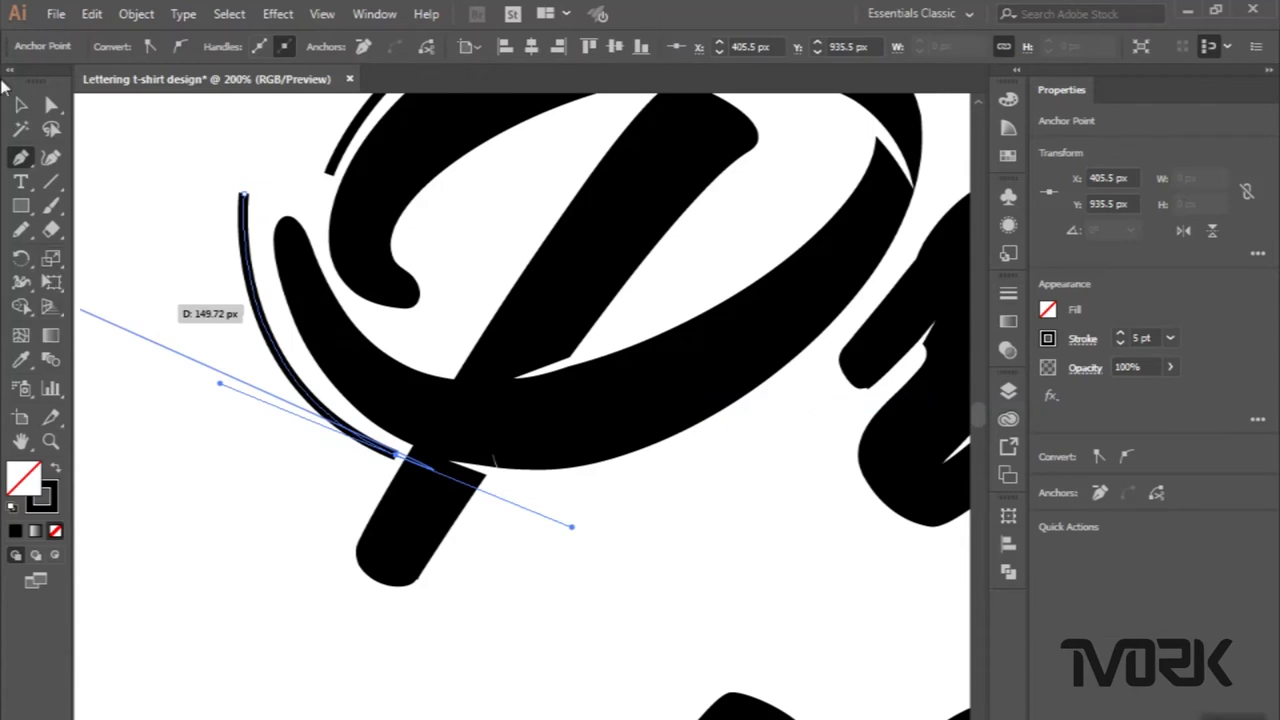
click(20, 104)
click(20, 157)
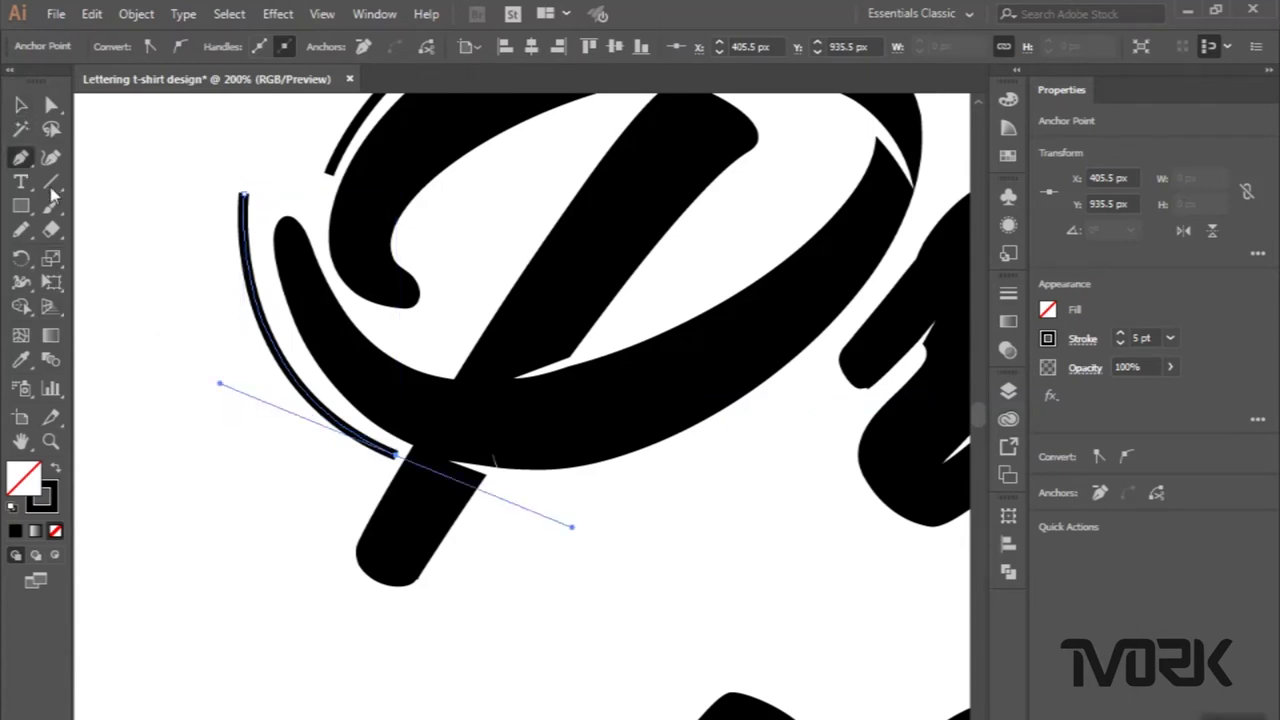
Draw an accent stroke under the P's loop curving up toward the r.
scroll(200, 343, down, 1)
scroll(197, 340, right, 2)
scroll(200, 345, right, 2)
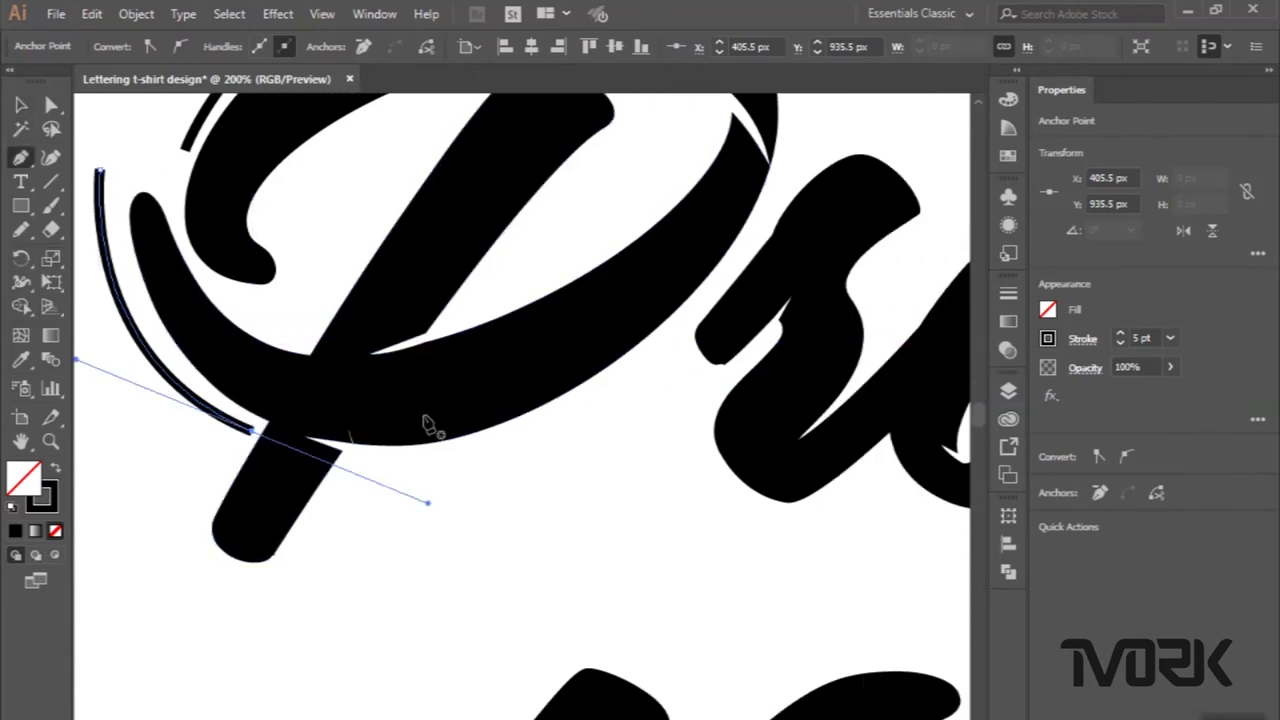
drag(470, 451, 500, 443)
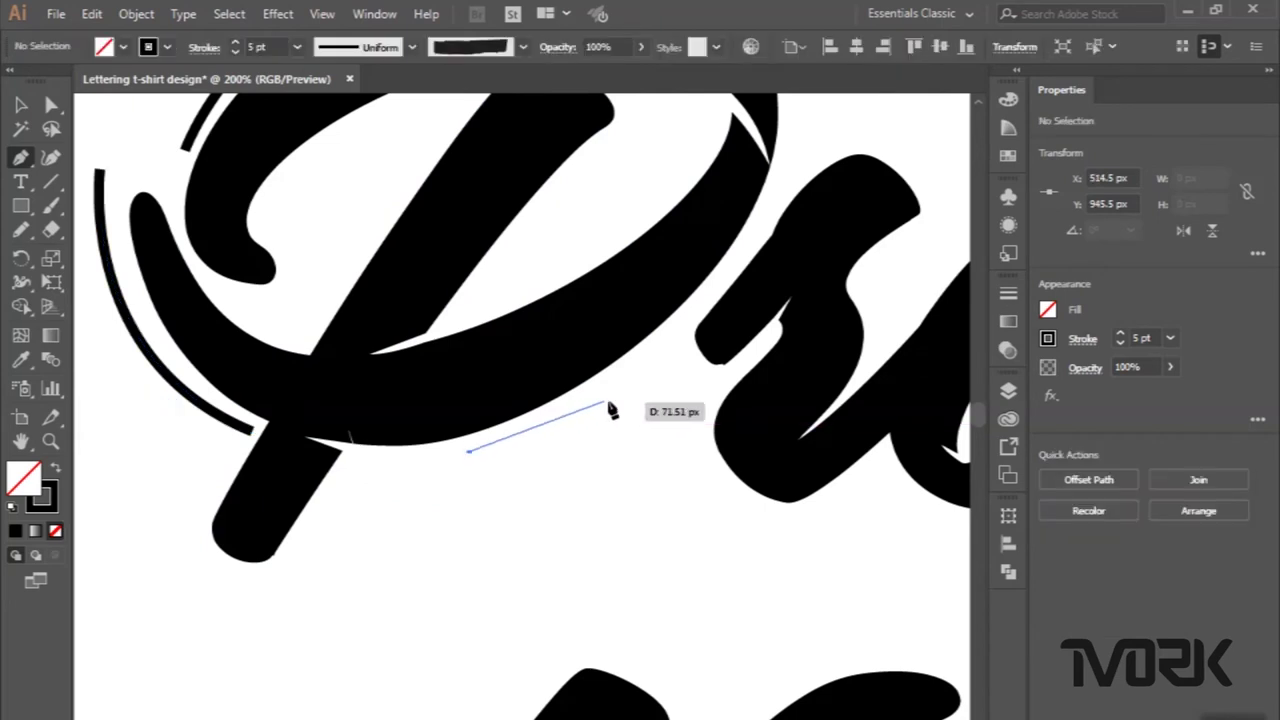
drag(613, 392, 688, 342)
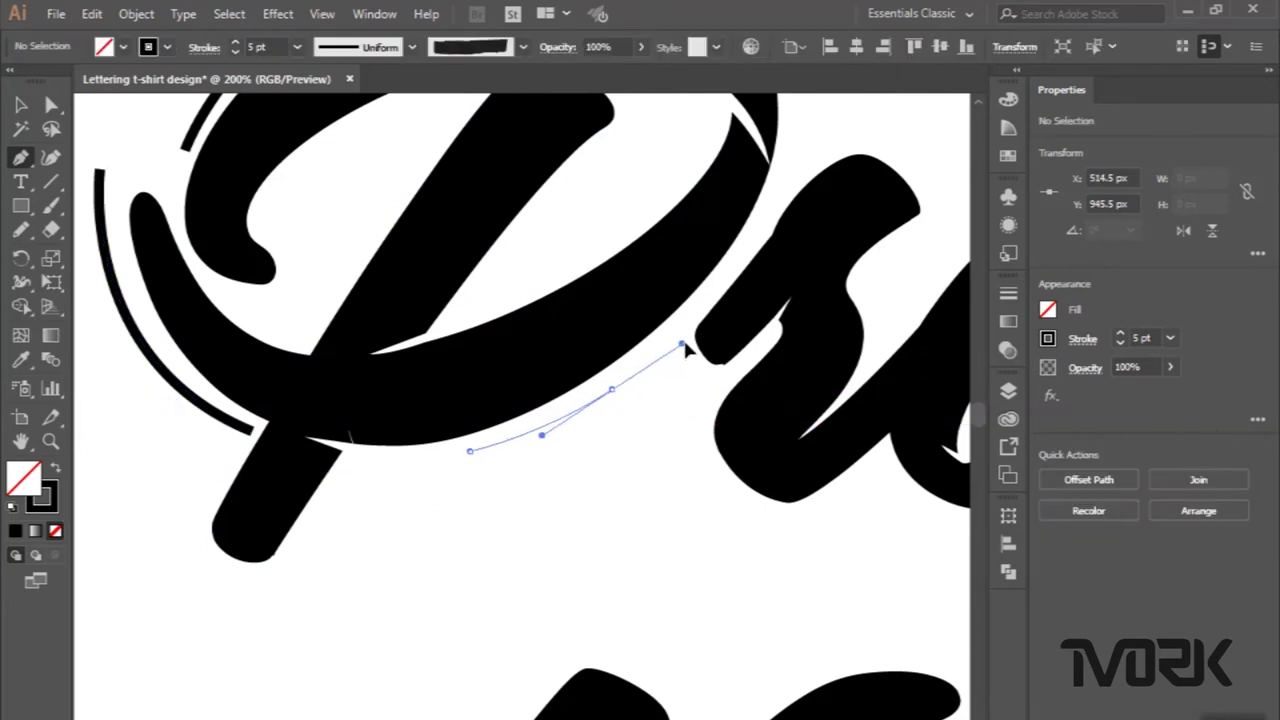
key(ctrl+minus)
key(ctrl+minus)
key(v)
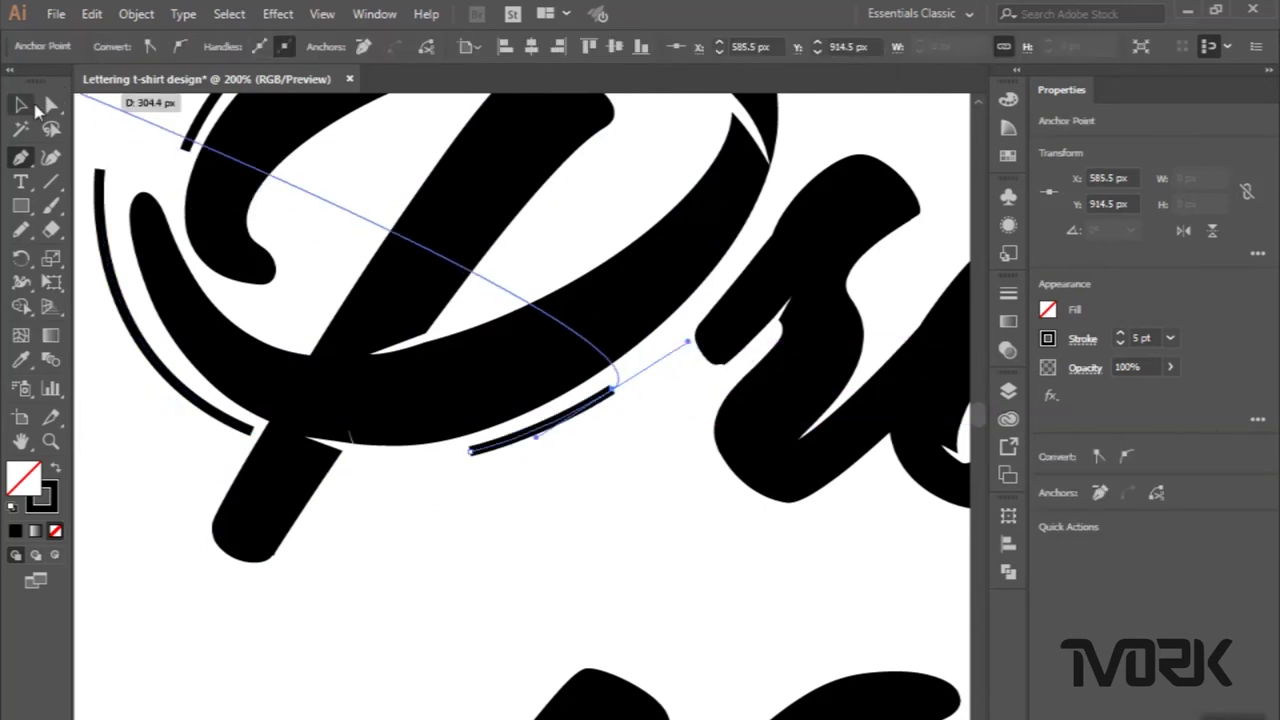
key(ctrl+minus)
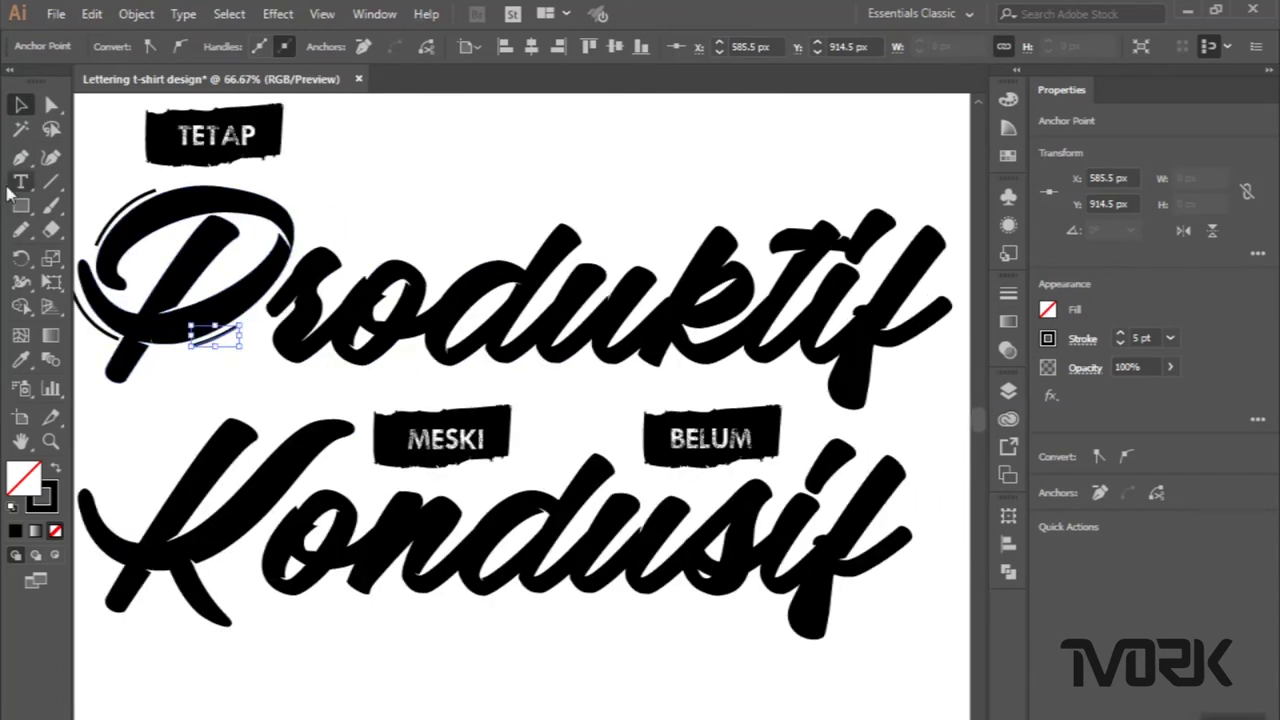
click(18, 166)
Draw a curved accent stroke over the top of the r.
scroll(408, 206, up, 2)
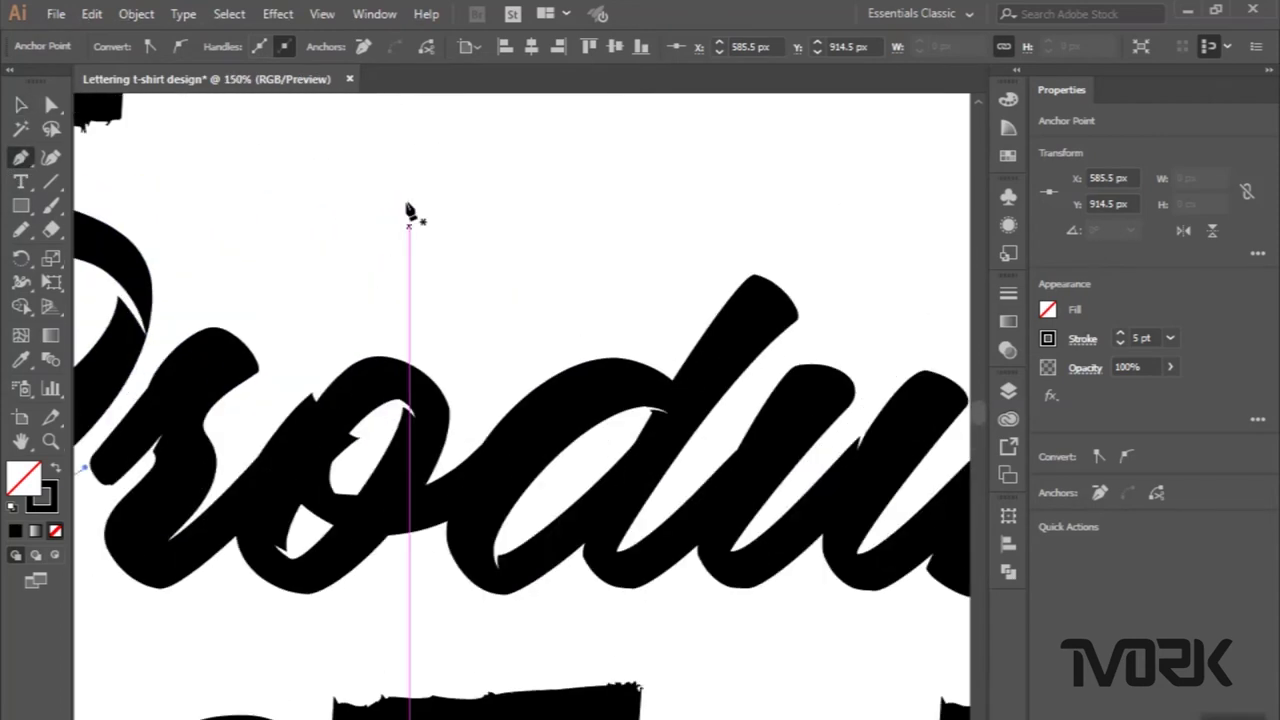
scroll(412, 207, up, 1)
scroll(183, 346, left, 2)
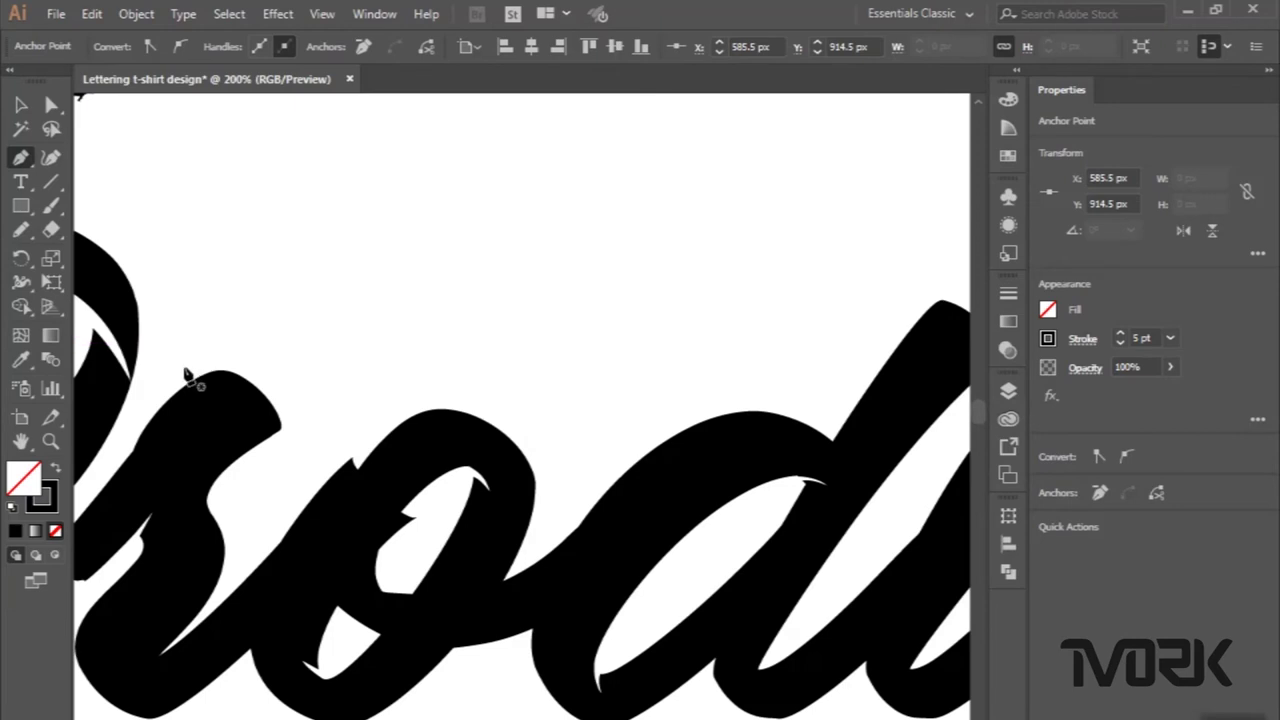
drag(182, 366, 255, 351)
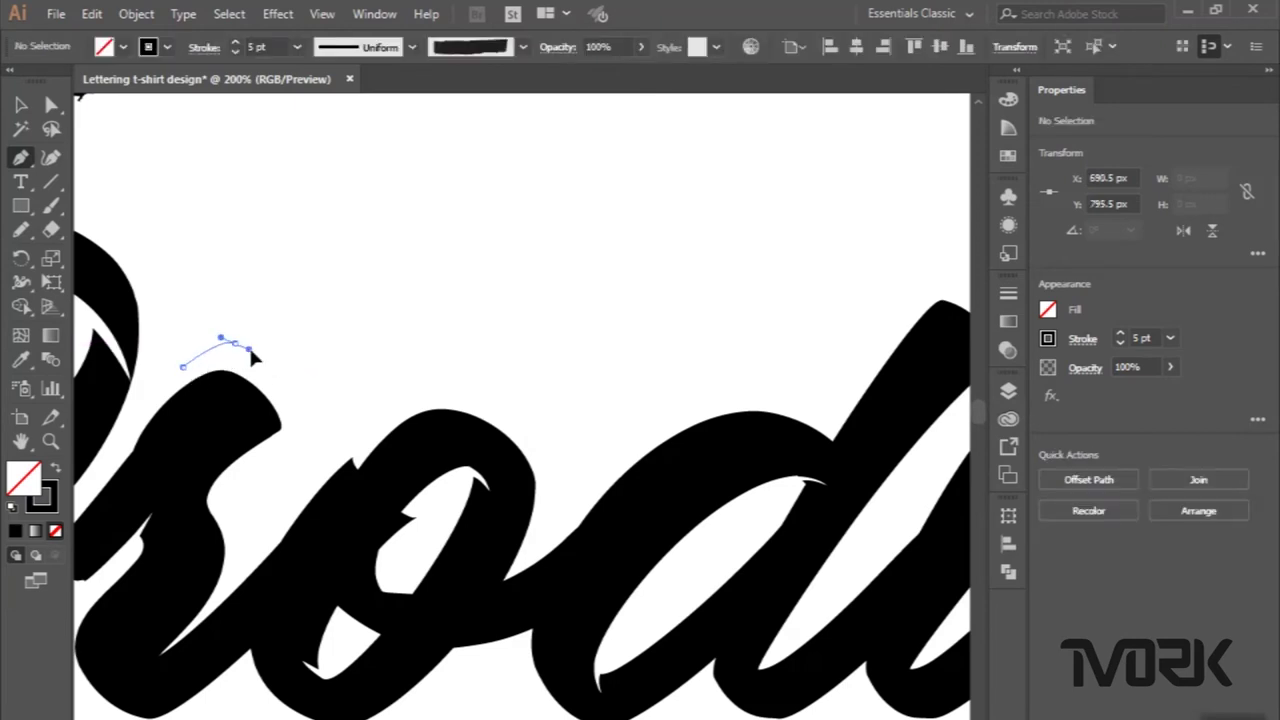
drag(300, 402, 302, 678)
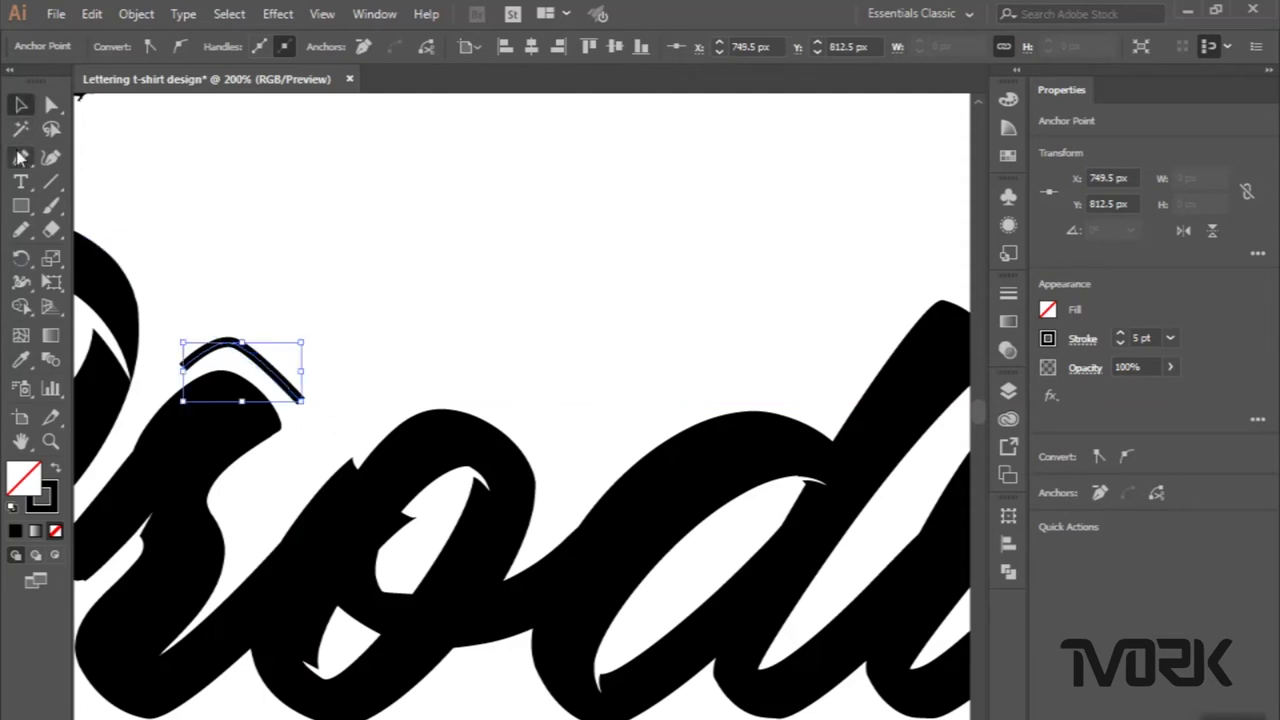
Draw and reshape a curved accent stroke along the bottom of the r.
scroll(226, 277, down, 1)
scroll(228, 277, down, 5)
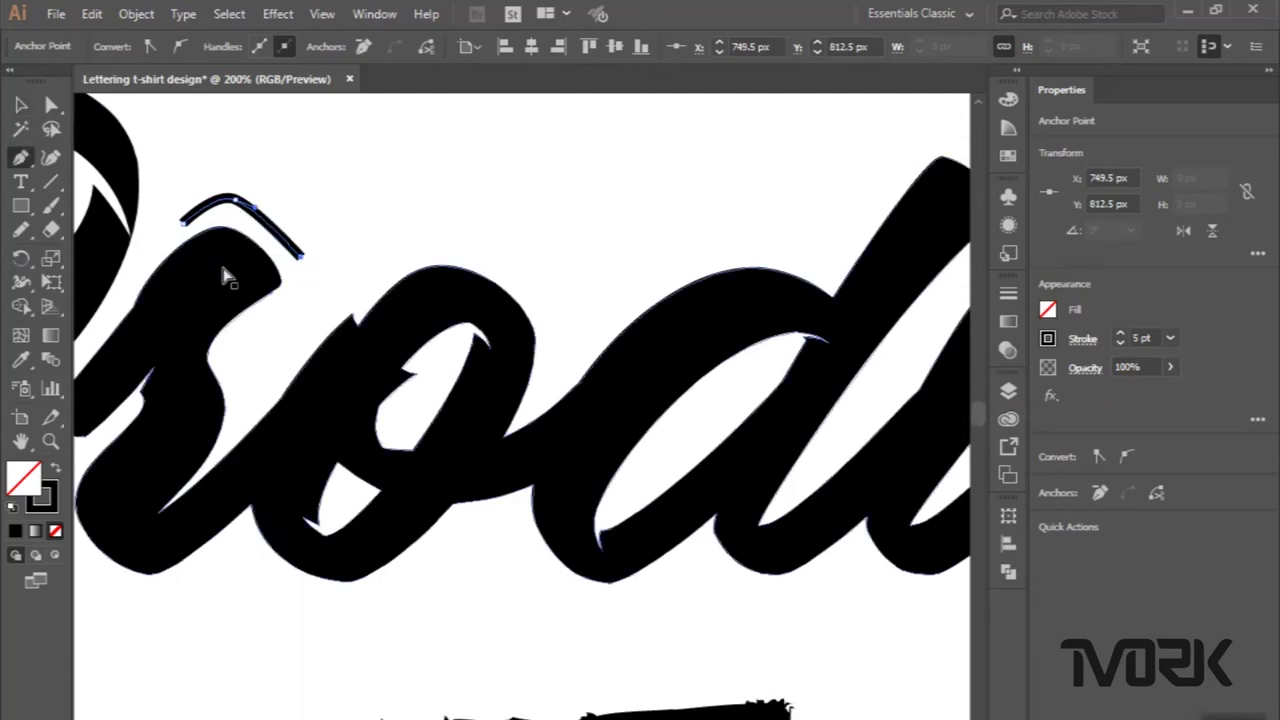
scroll(230, 277, left, 3)
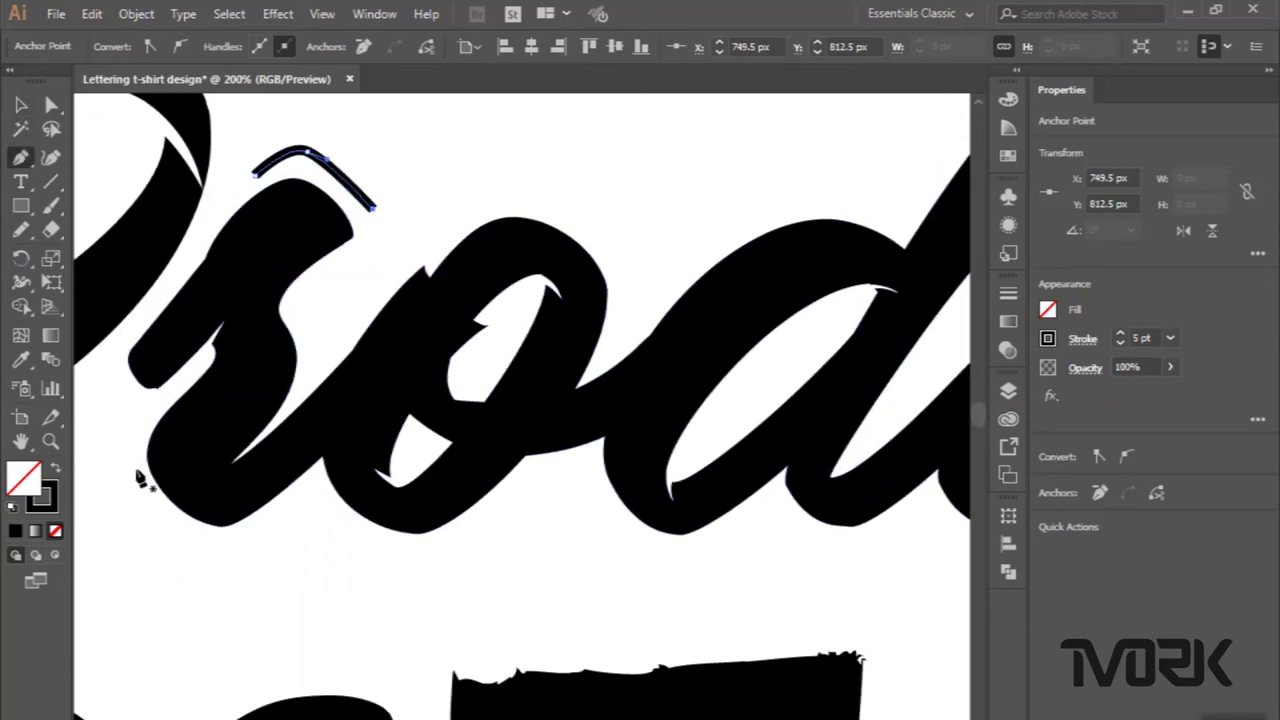
click(134, 468)
mouse_move(213, 538)
mouse_down()
mouse_move(229, 542)
mouse_move(207, 544)
mouse_up()
key(ctrl+z)
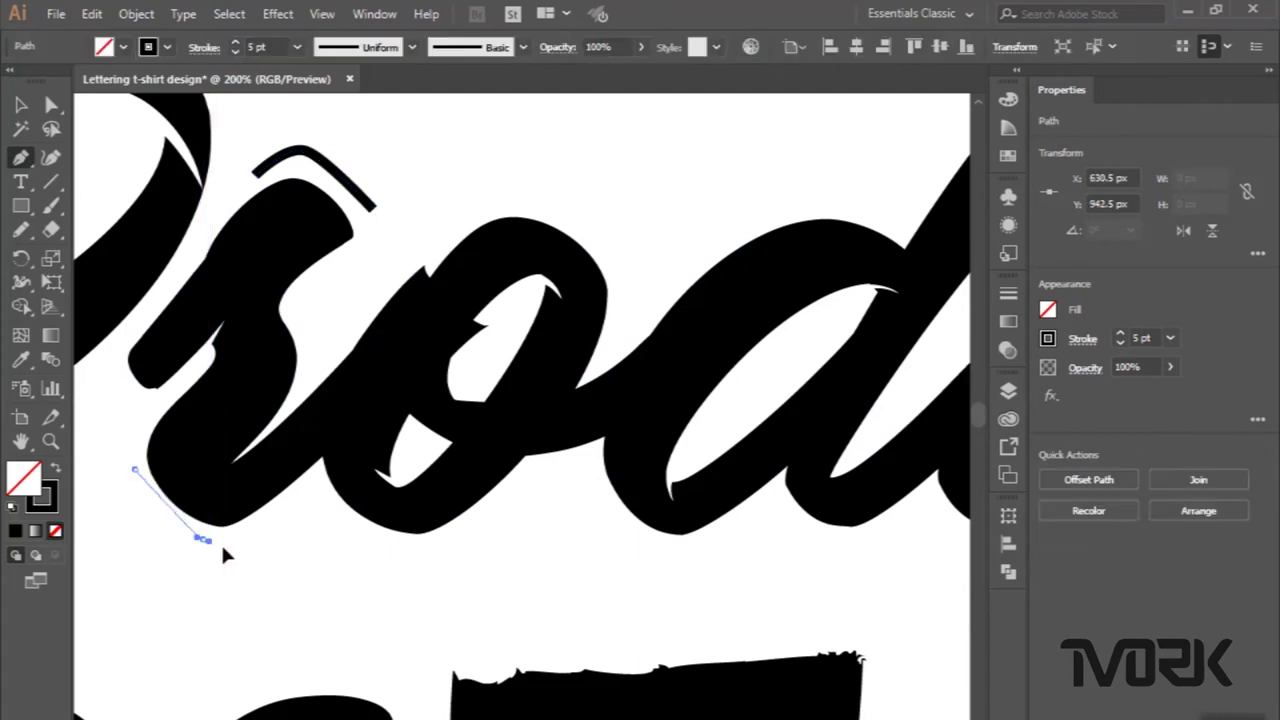
drag(205, 538, 8, 188)
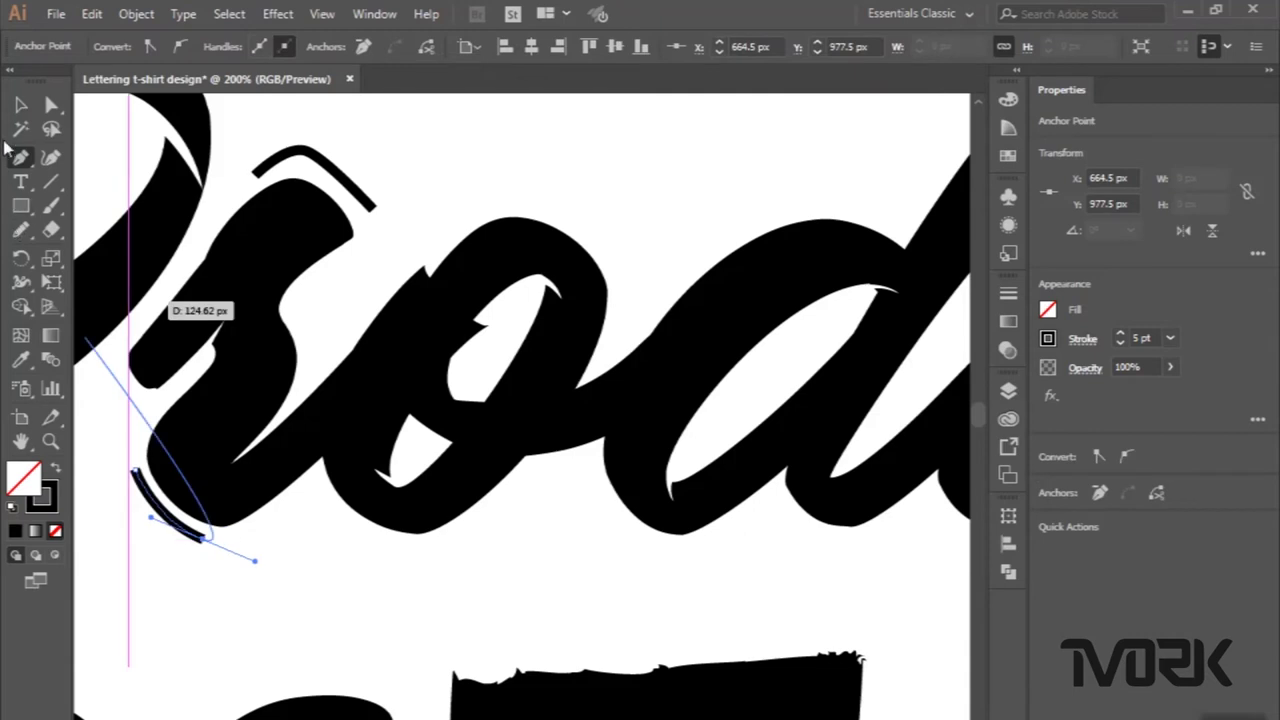
drag(22, 117, 20, 112)
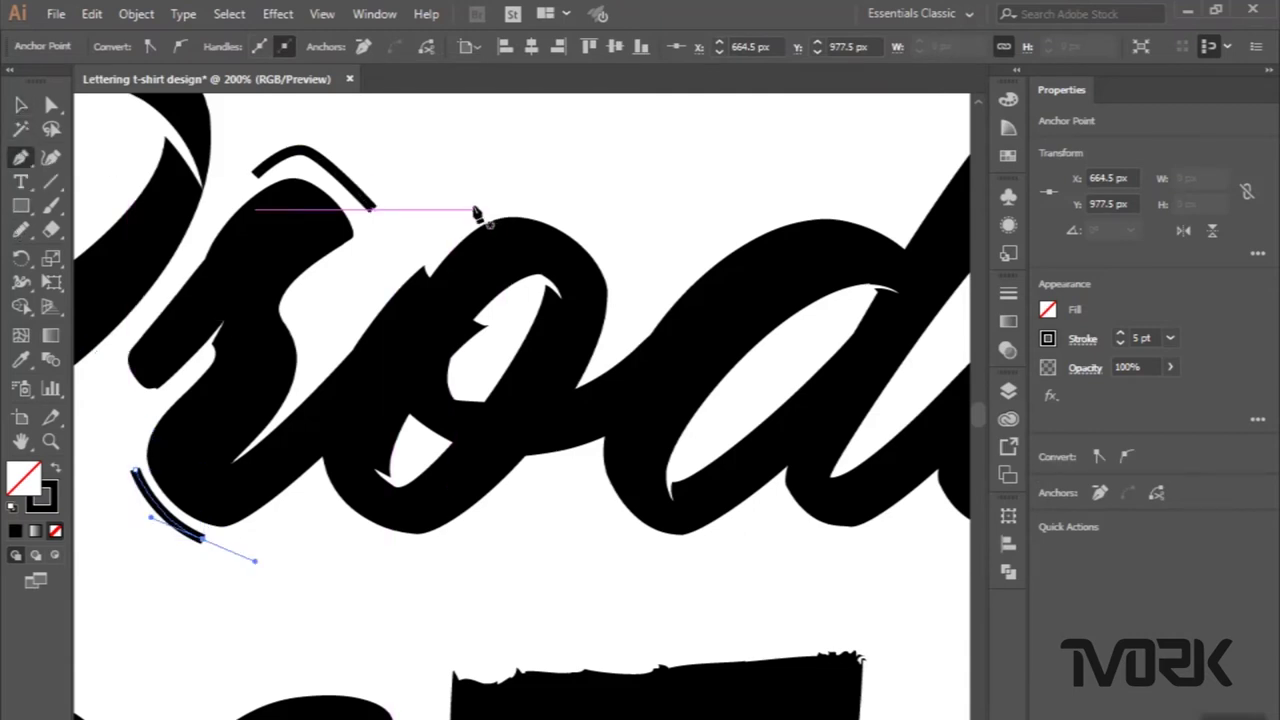
Add curved accent strokes above and beneath the o.
click(474, 212)
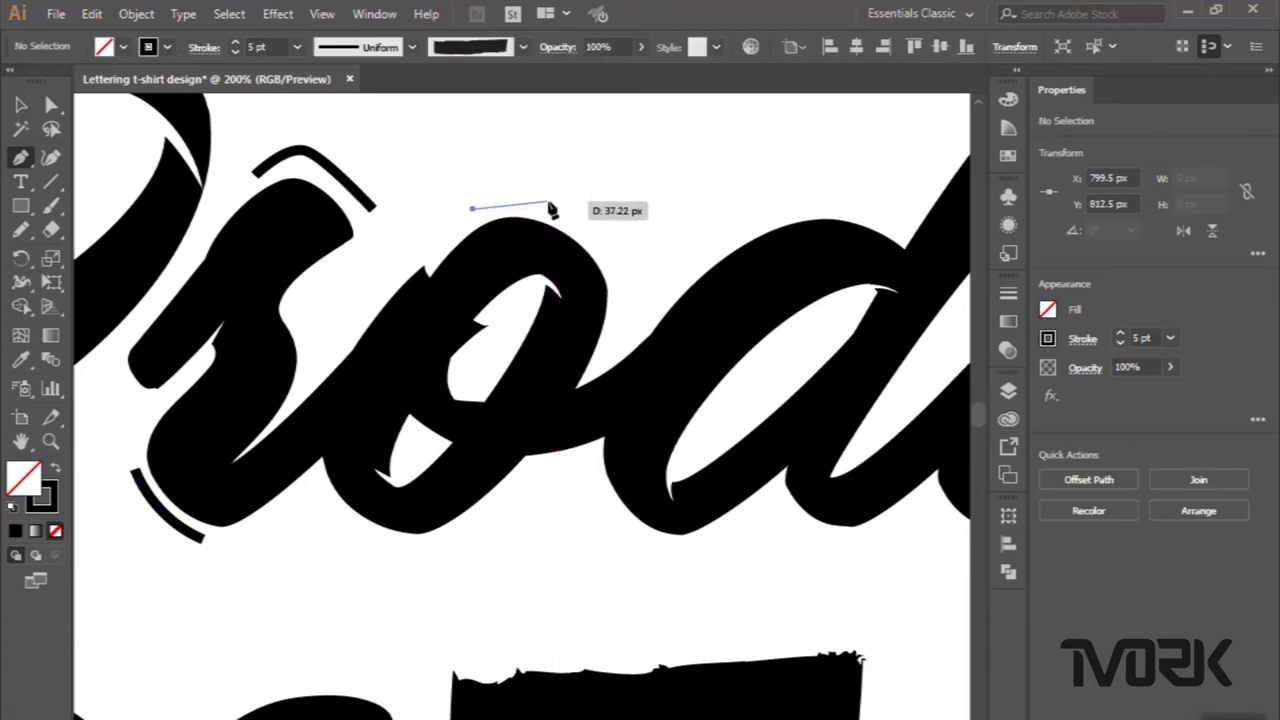
drag(608, 246, 617, 265)
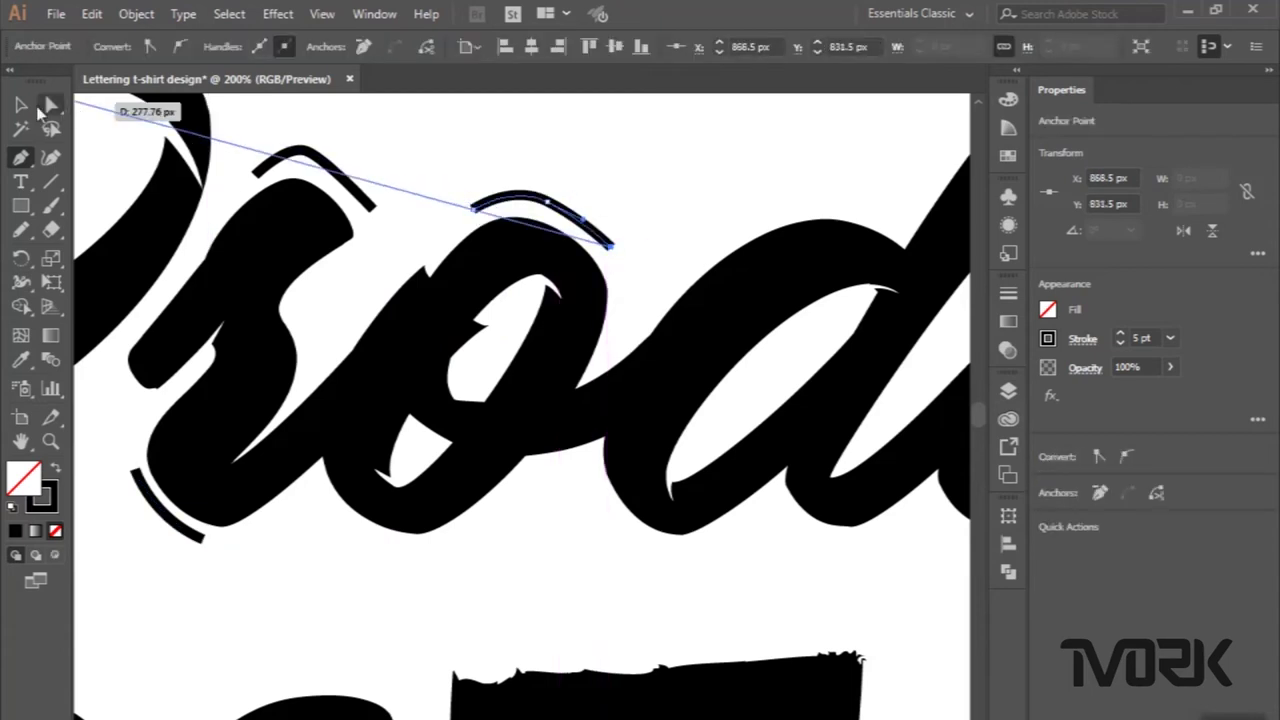
click(20, 104)
click(22, 158)
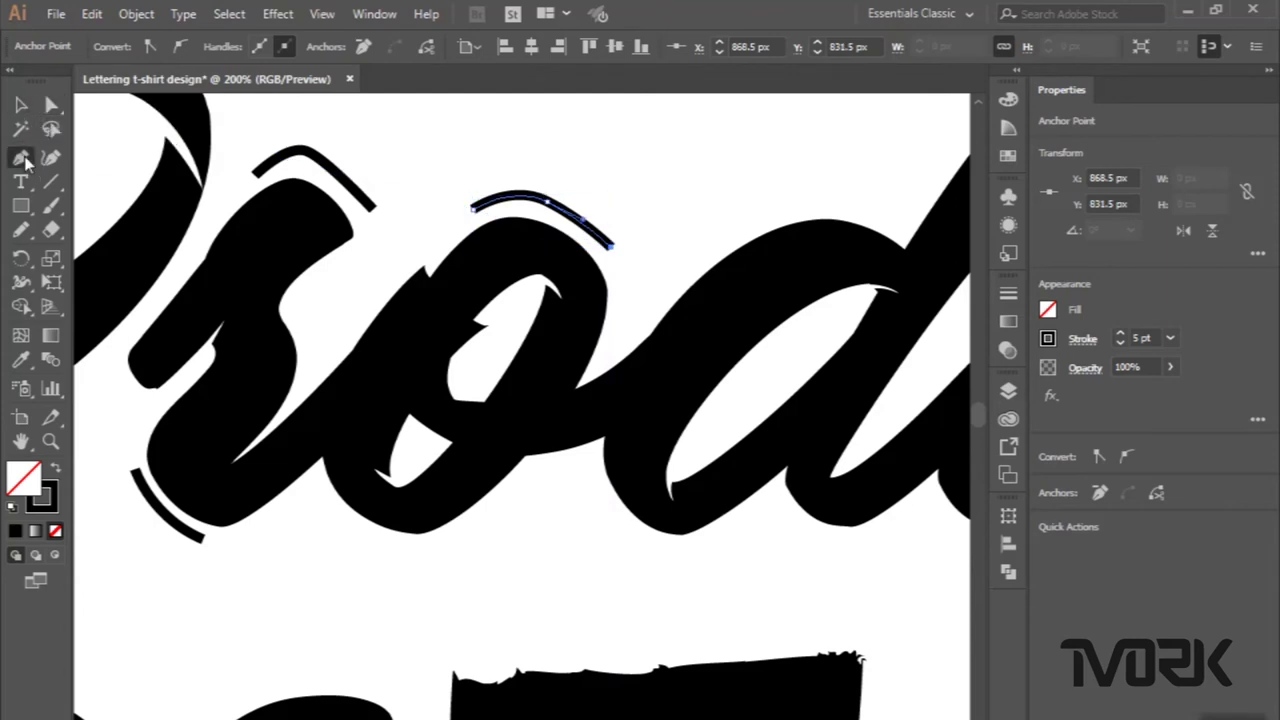
click(329, 514)
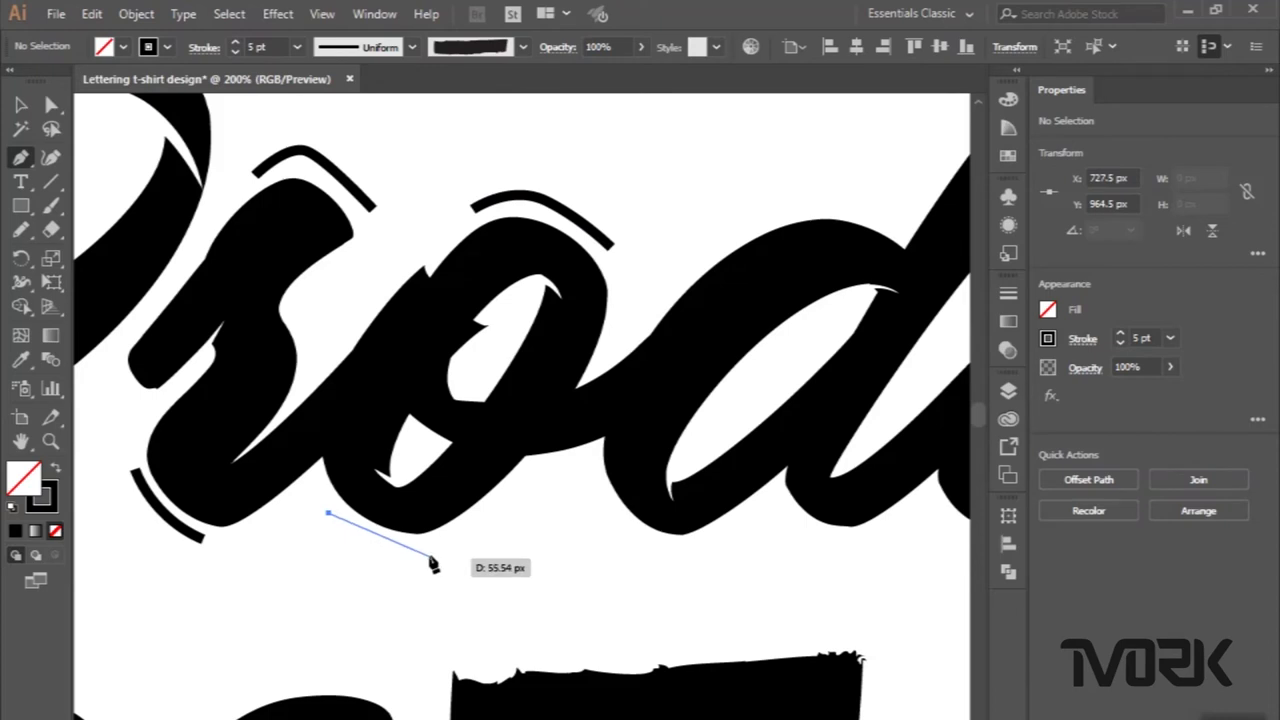
drag(423, 549, 470, 549)
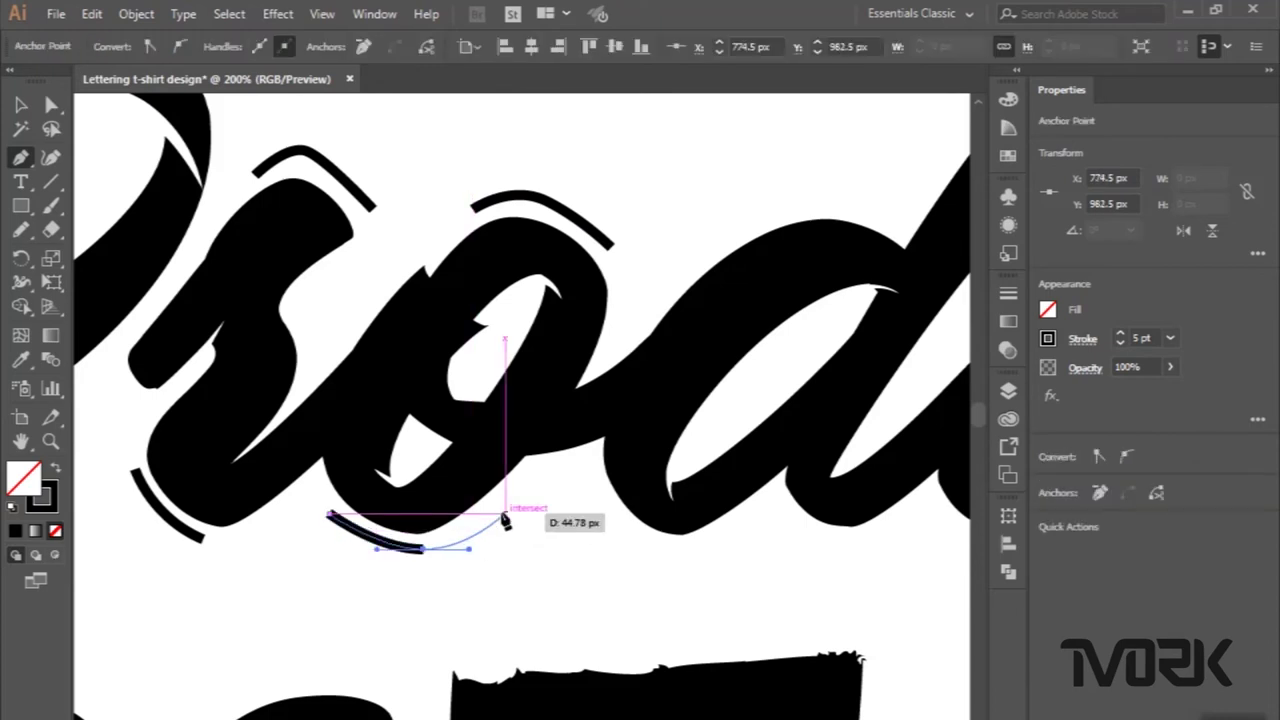
click(504, 516)
scroll(510, 522, down, 1)
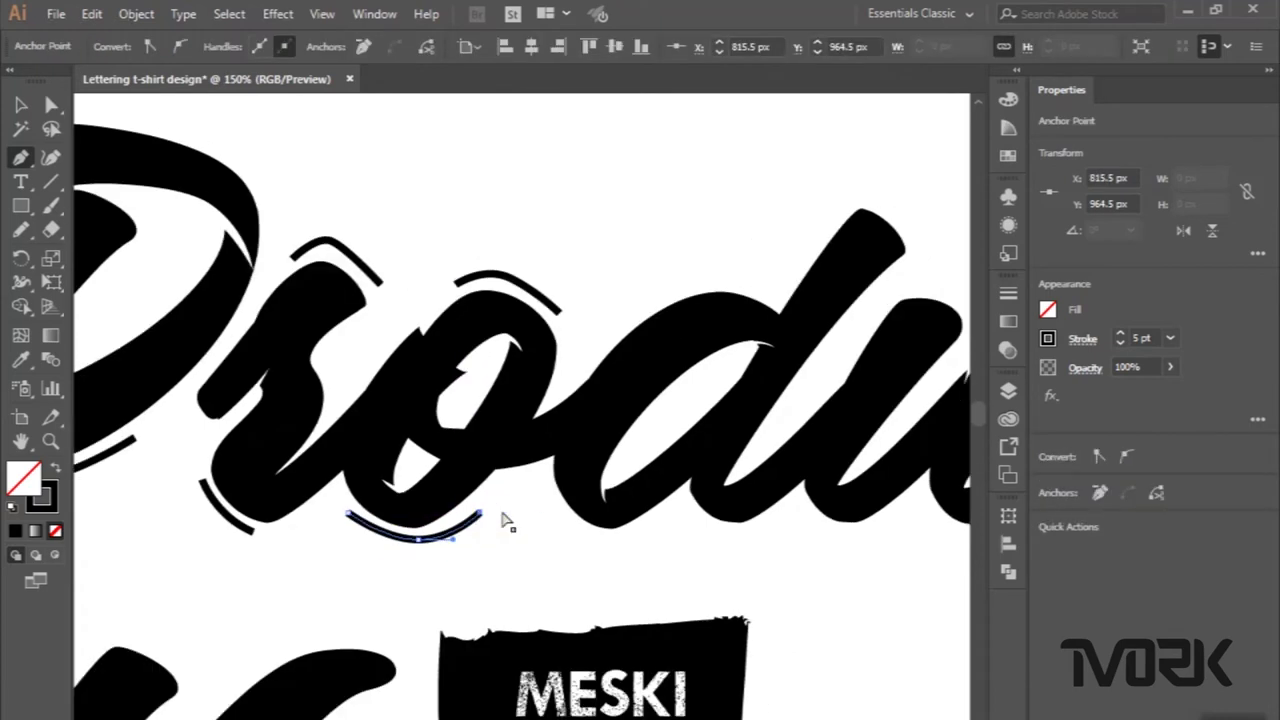
scroll(503, 520, right, 2)
scroll(503, 520, right, 2)
scroll(500, 518, right, 2)
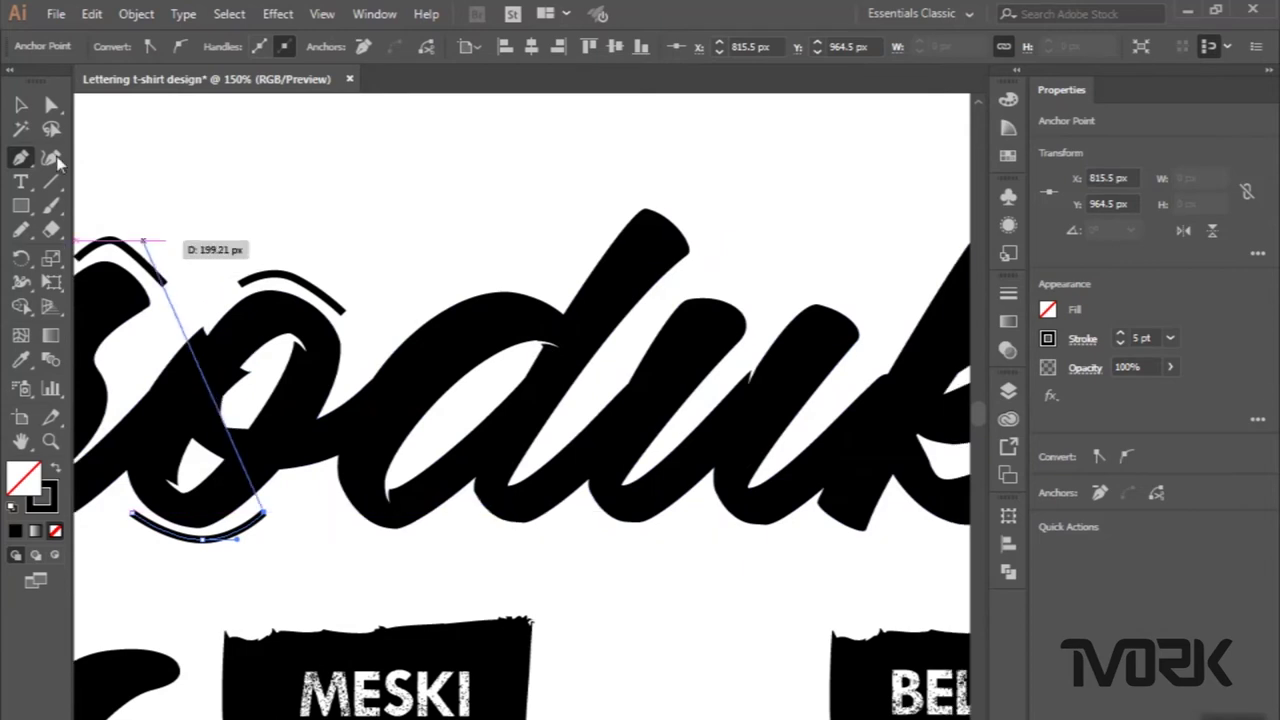
click(22, 104)
click(24, 158)
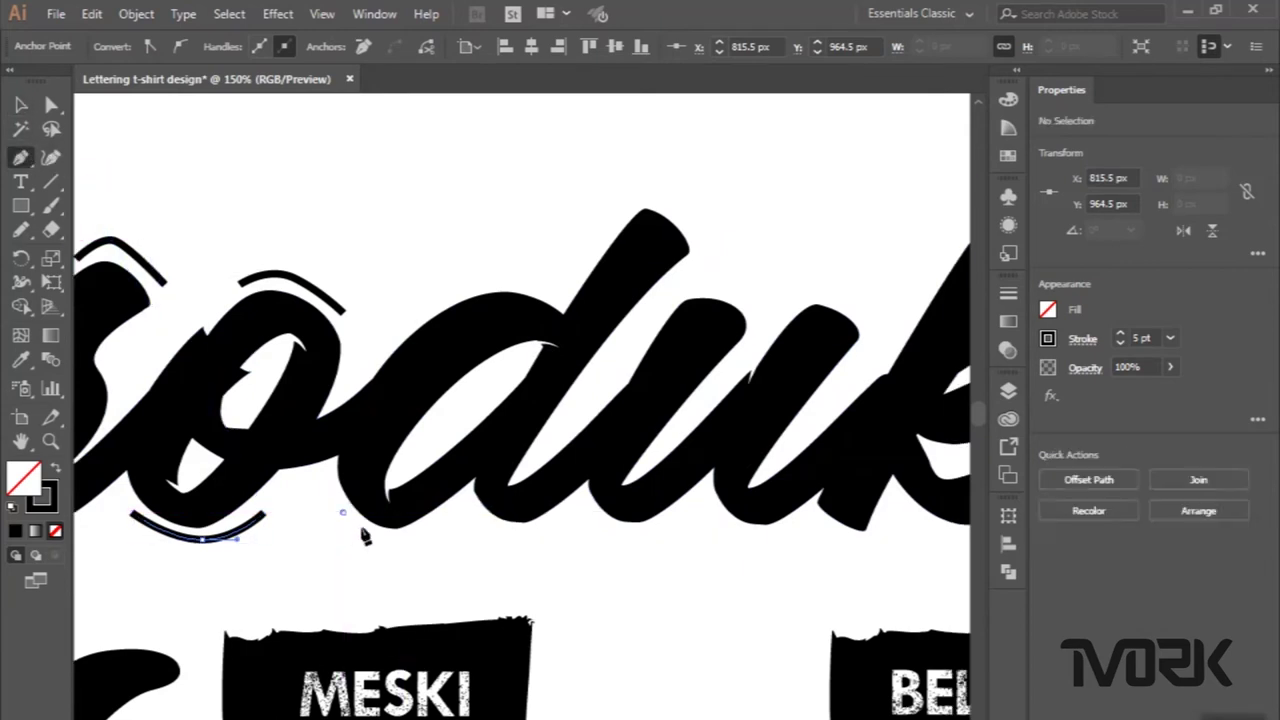
Add a short curved accent stroke beneath the d.
click(343, 512)
drag(397, 541, 444, 549)
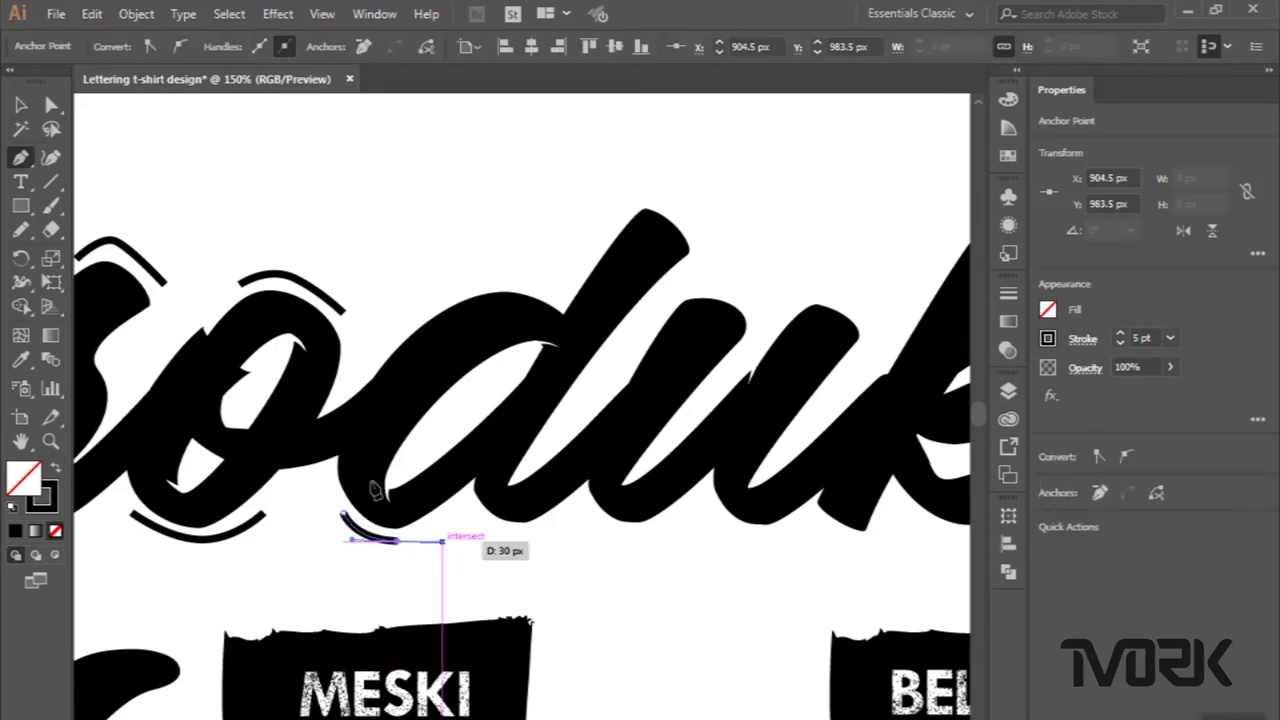
click(22, 104)
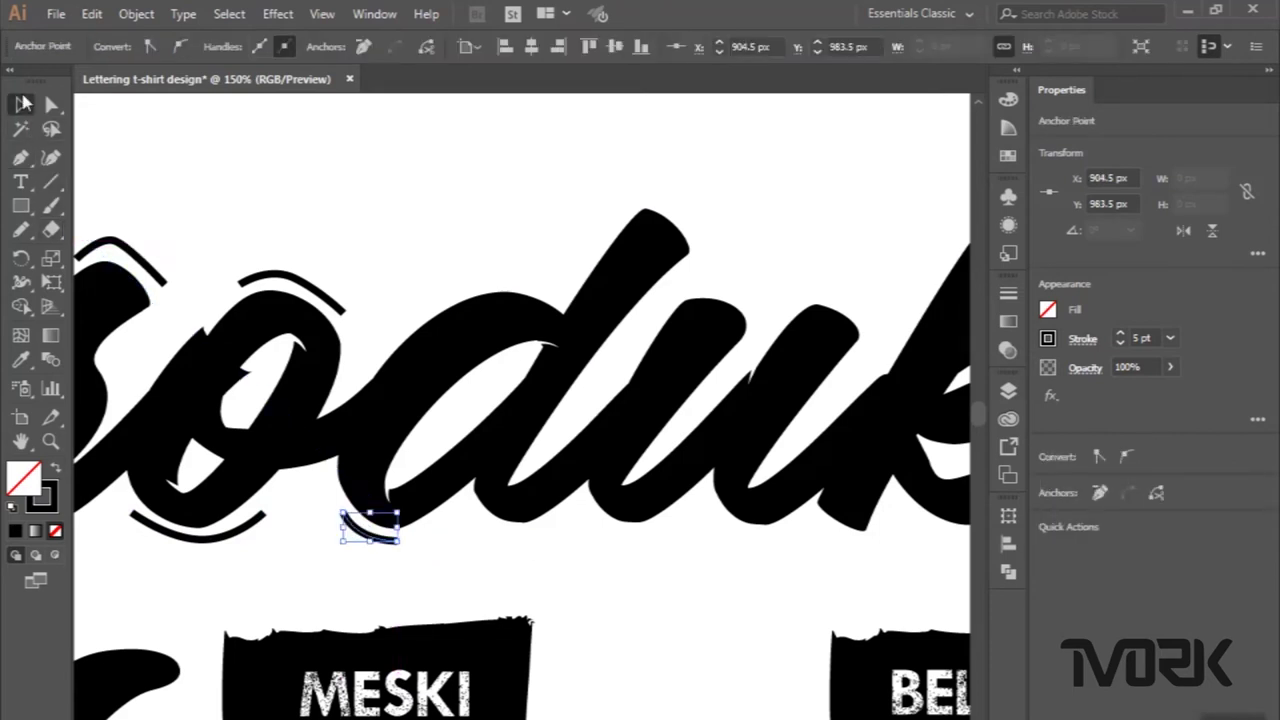
click(22, 158)
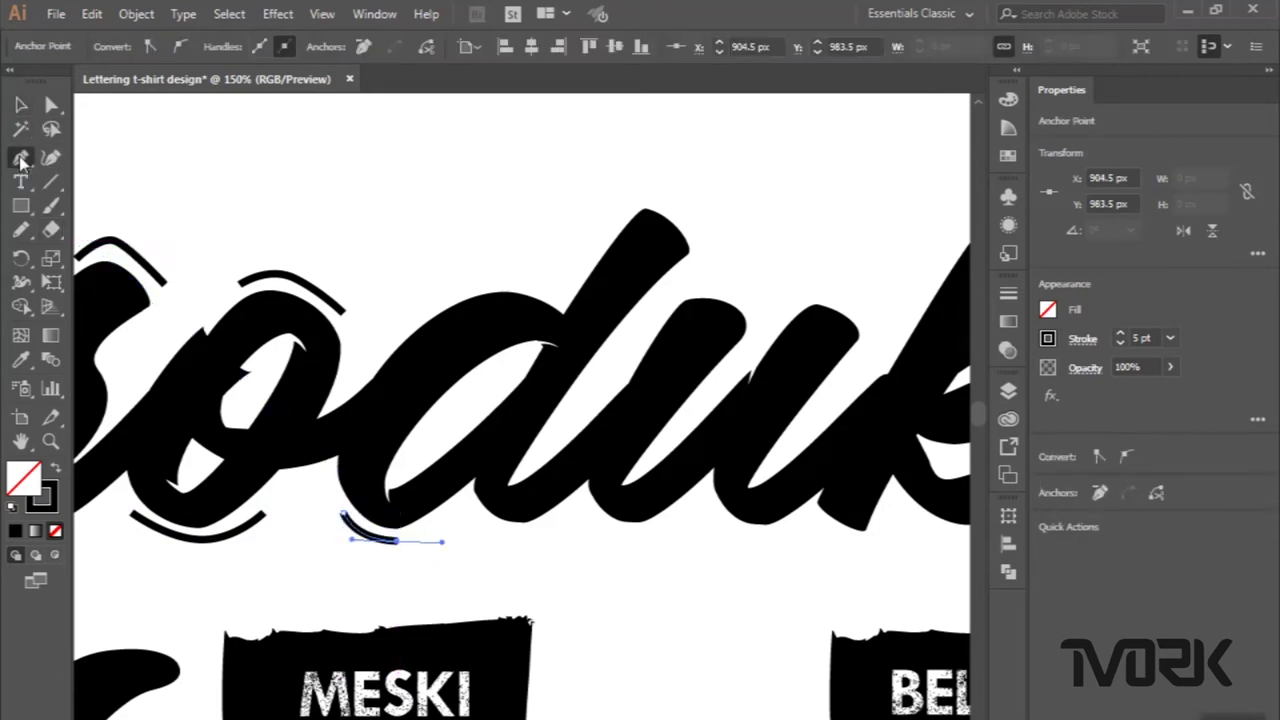
Draw a curved accent stroke above the letters, then start a new path at the d's top.
click(411, 305)
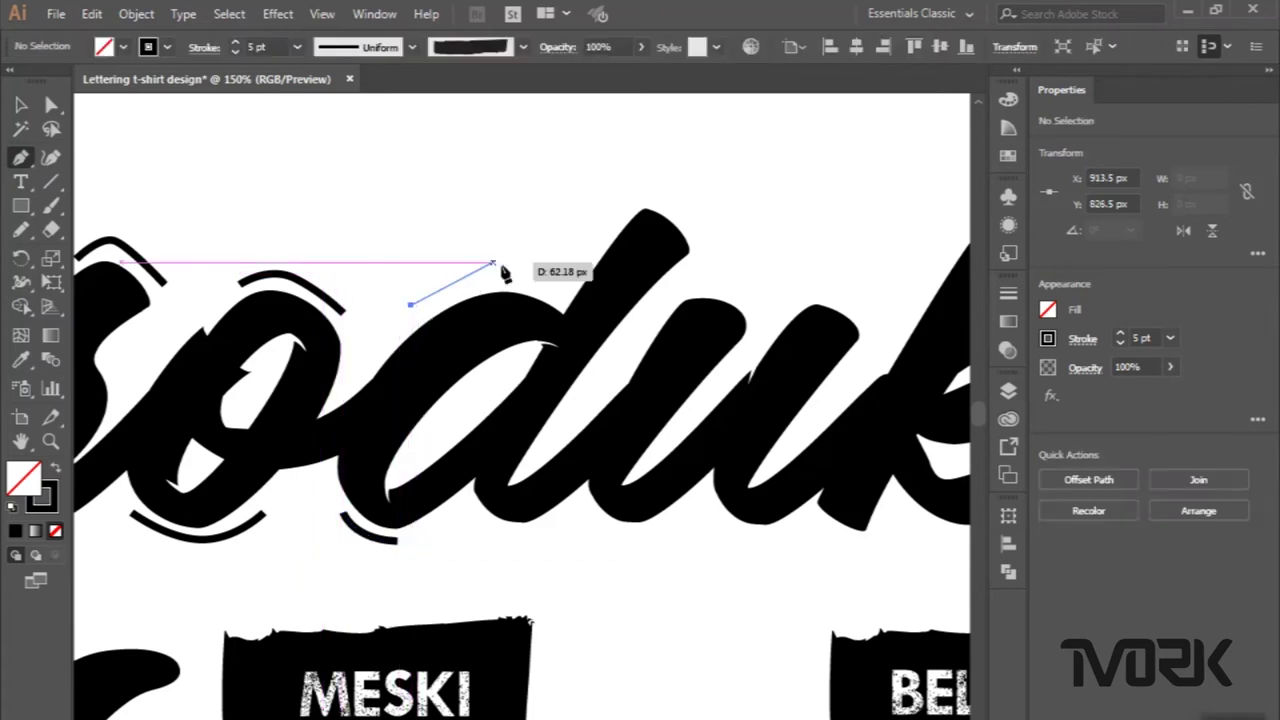
click(537, 281)
drag(540, 287, 620, 295)
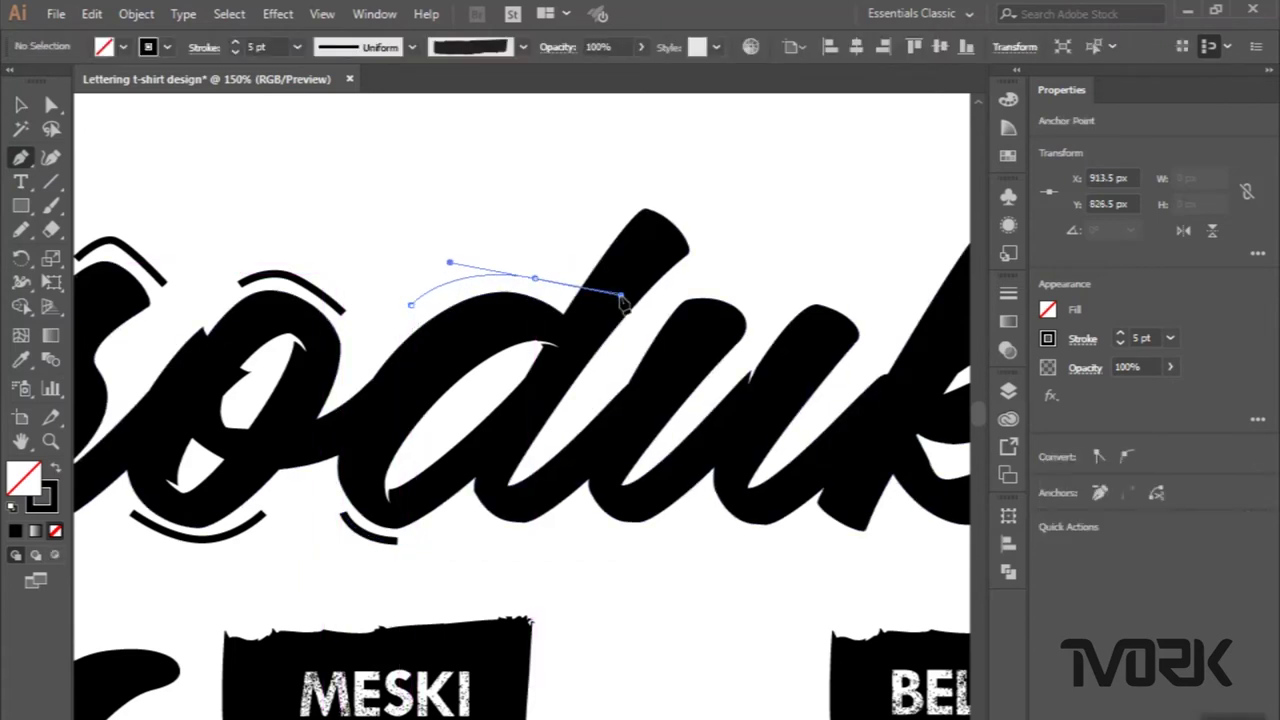
drag(537, 279, 60, 135)
click(24, 108)
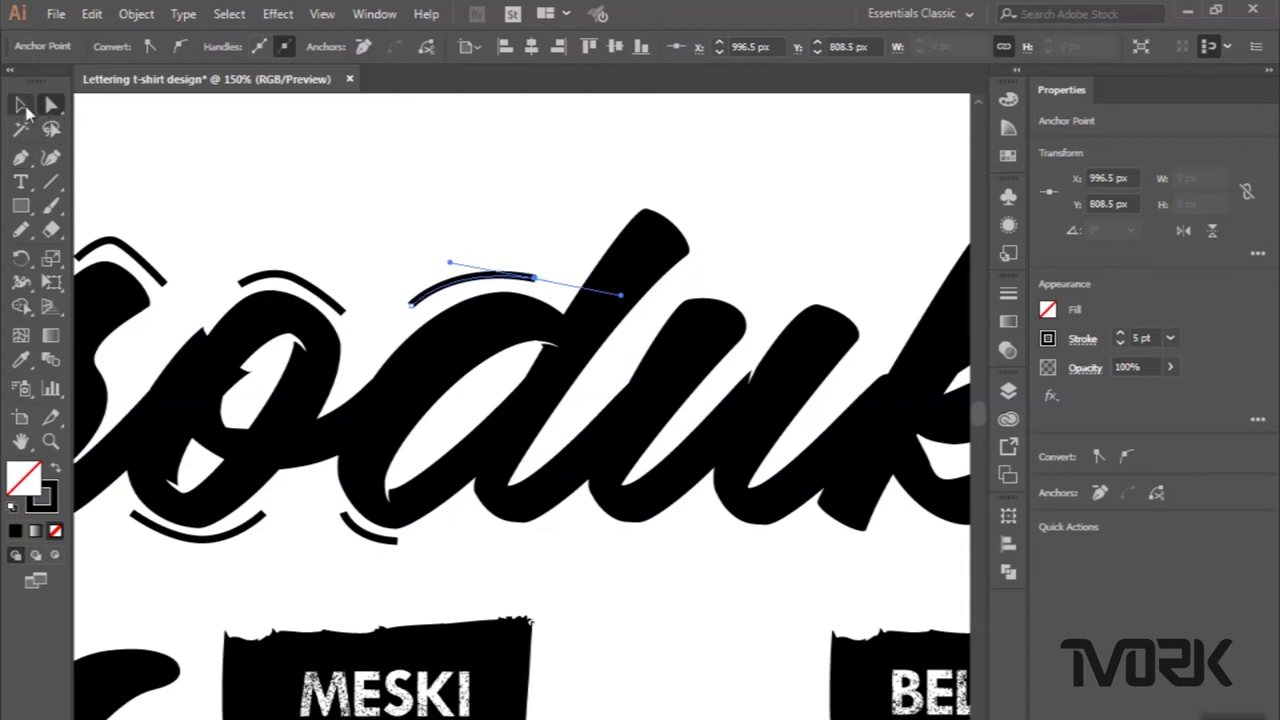
click(20, 157)
alt+scroll(234, 284, down, 2)
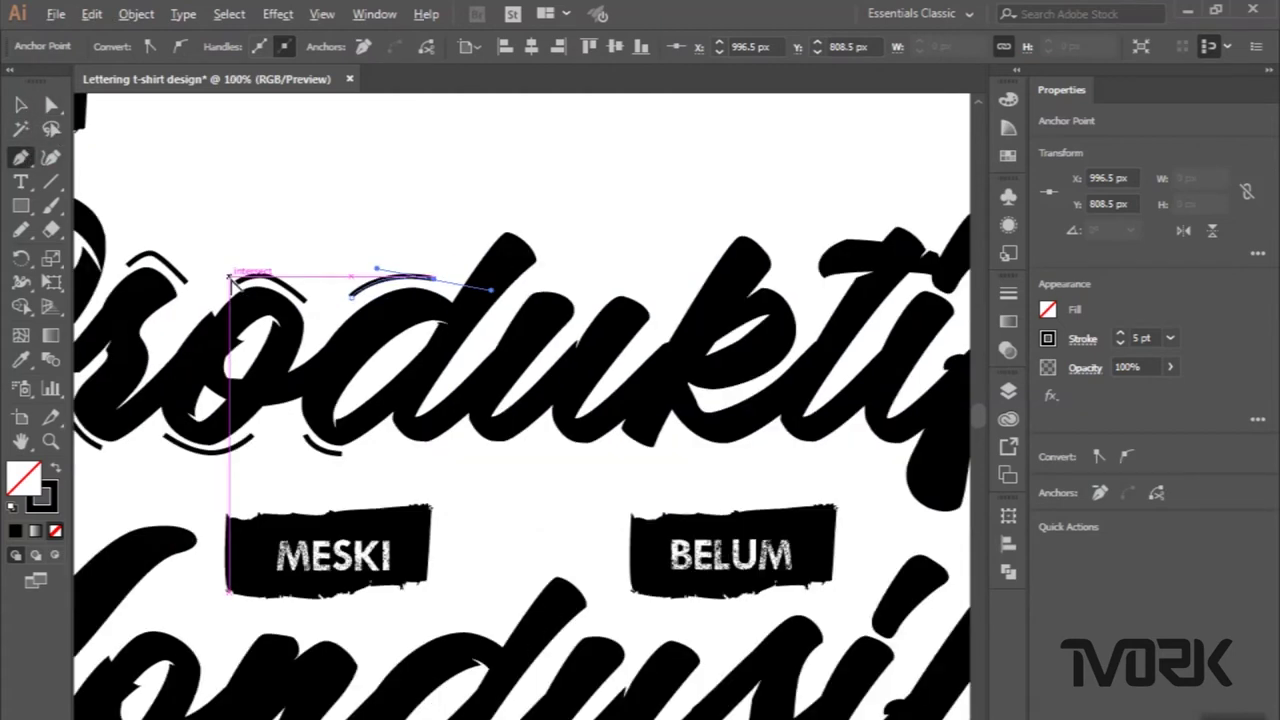
scroll(234, 284, right, 2)
alt+scroll(330, 278, up, 1)
scroll(330, 278, up, 1)
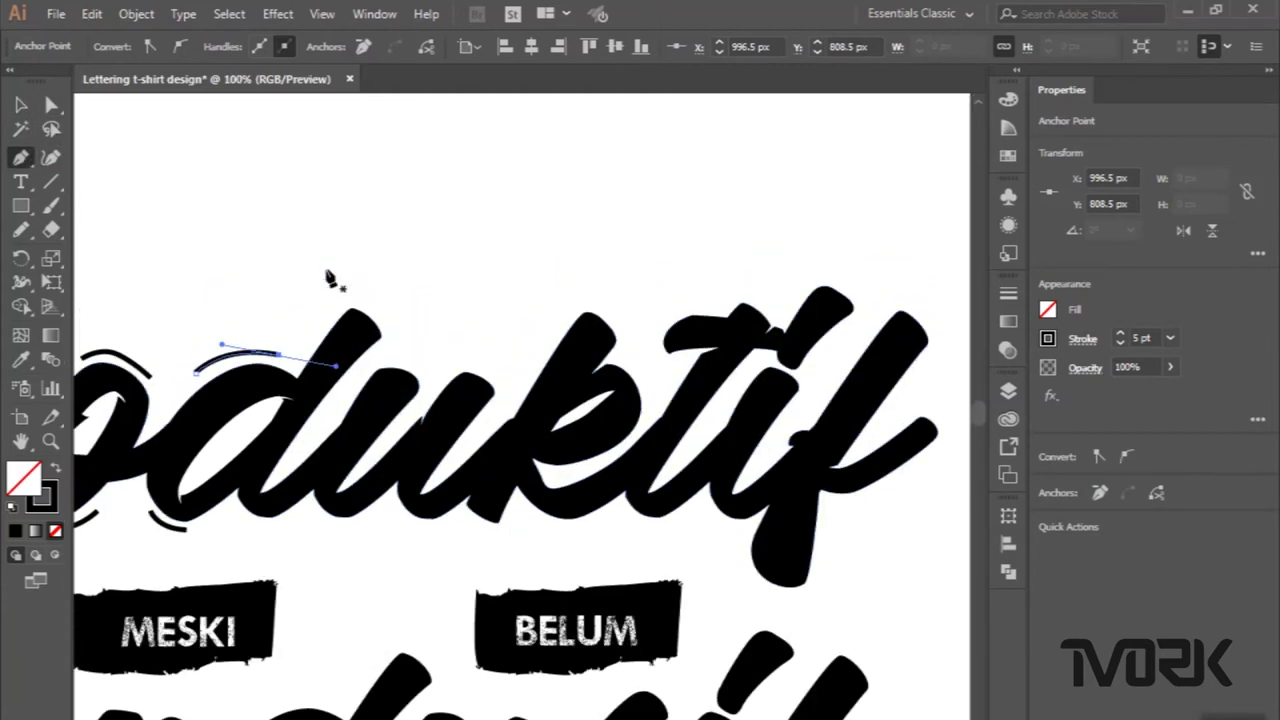
alt+scroll(330, 278, down, 1)
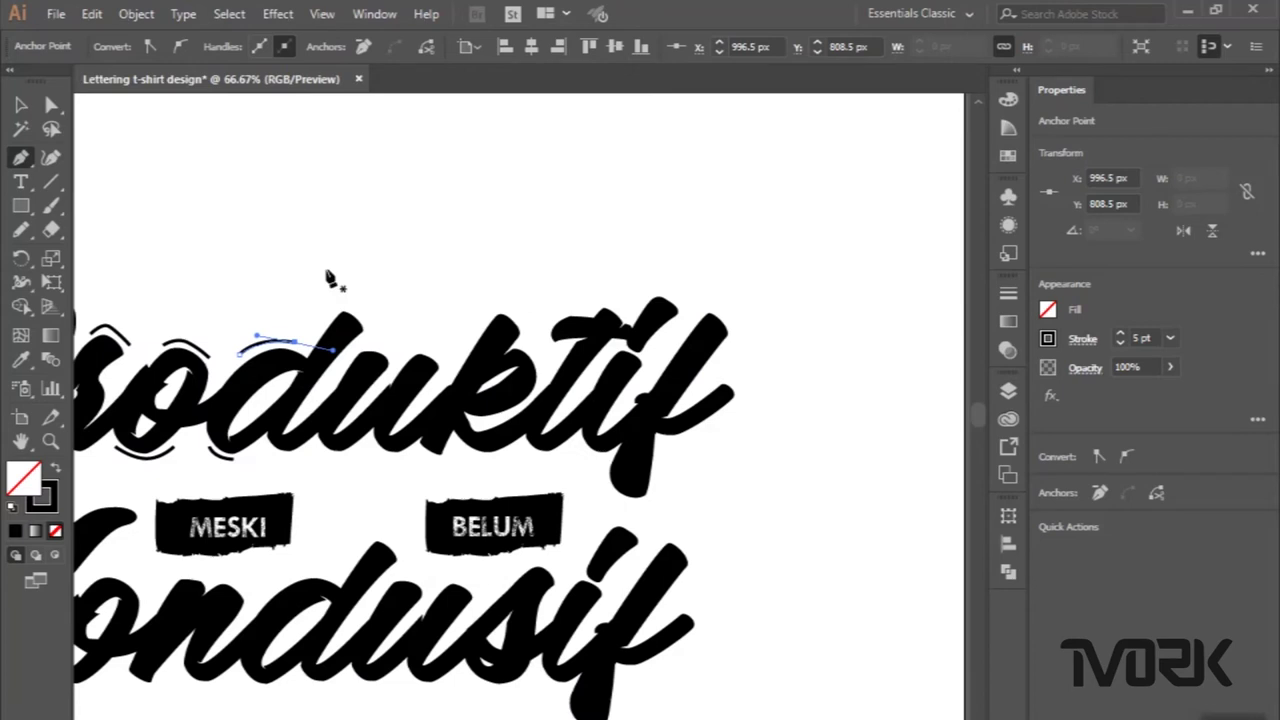
key(Escape)
click(346, 330)
scroll(414, 280, up, 2)
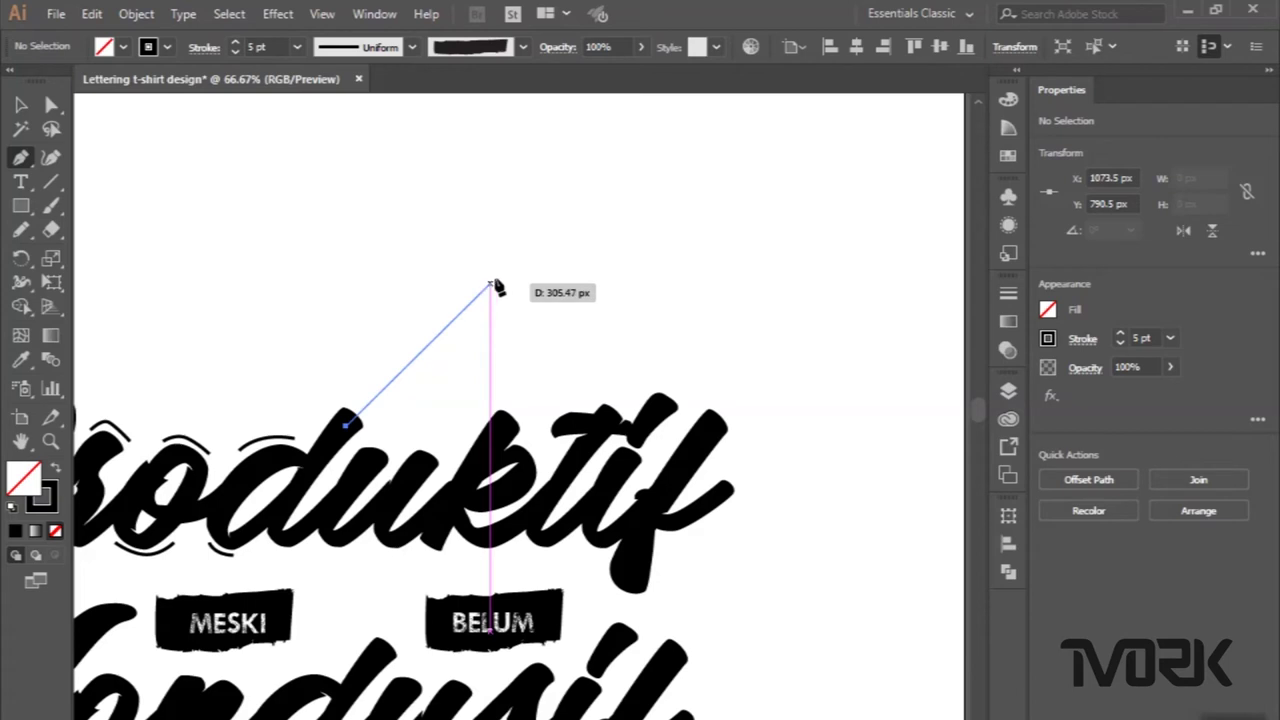
Draw the swash rising from the d, arcing right and curling back into a loop.
drag(503, 266, 570, 231)
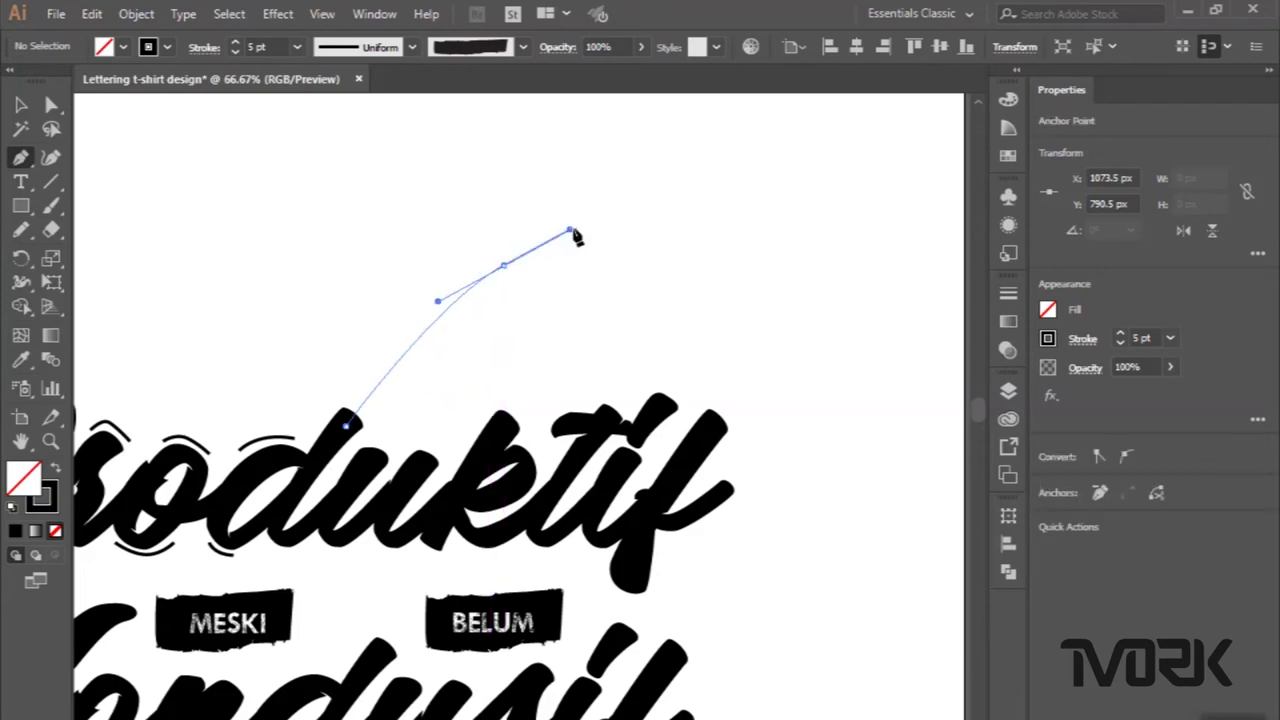
drag(673, 266, 700, 293)
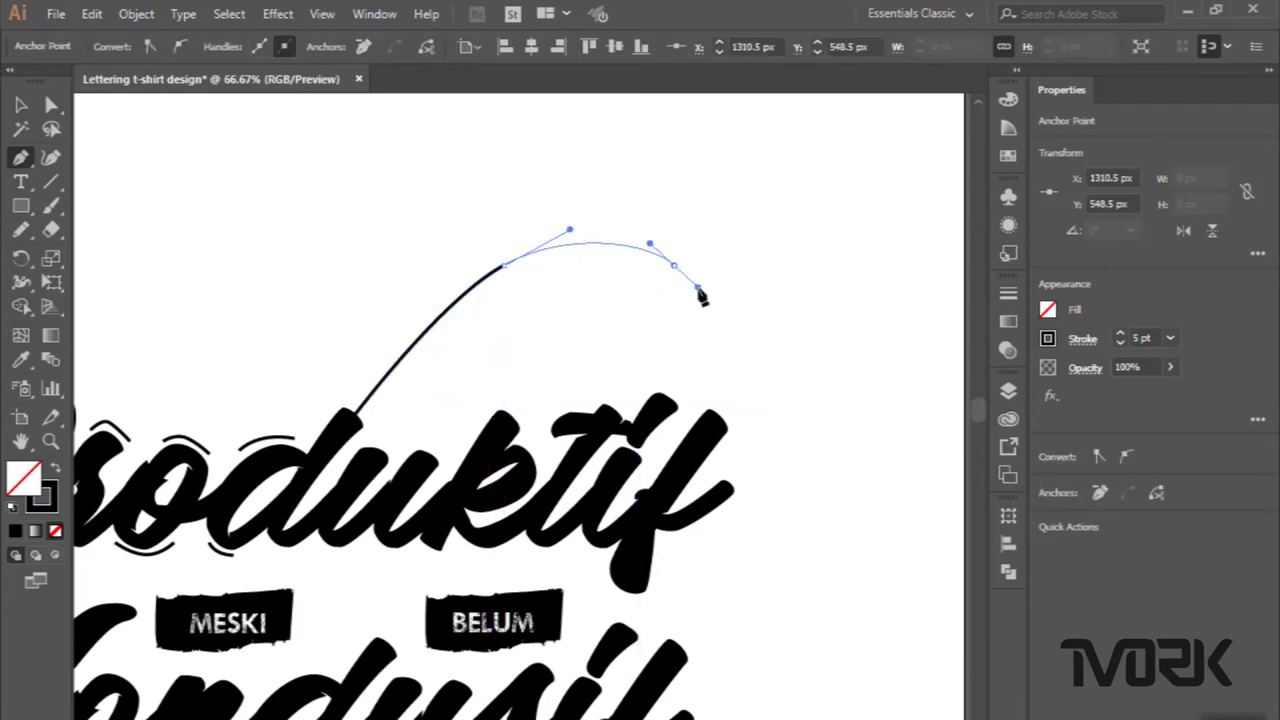
drag(345, 282, 136, 206)
drag(248, 369, 378, 334)
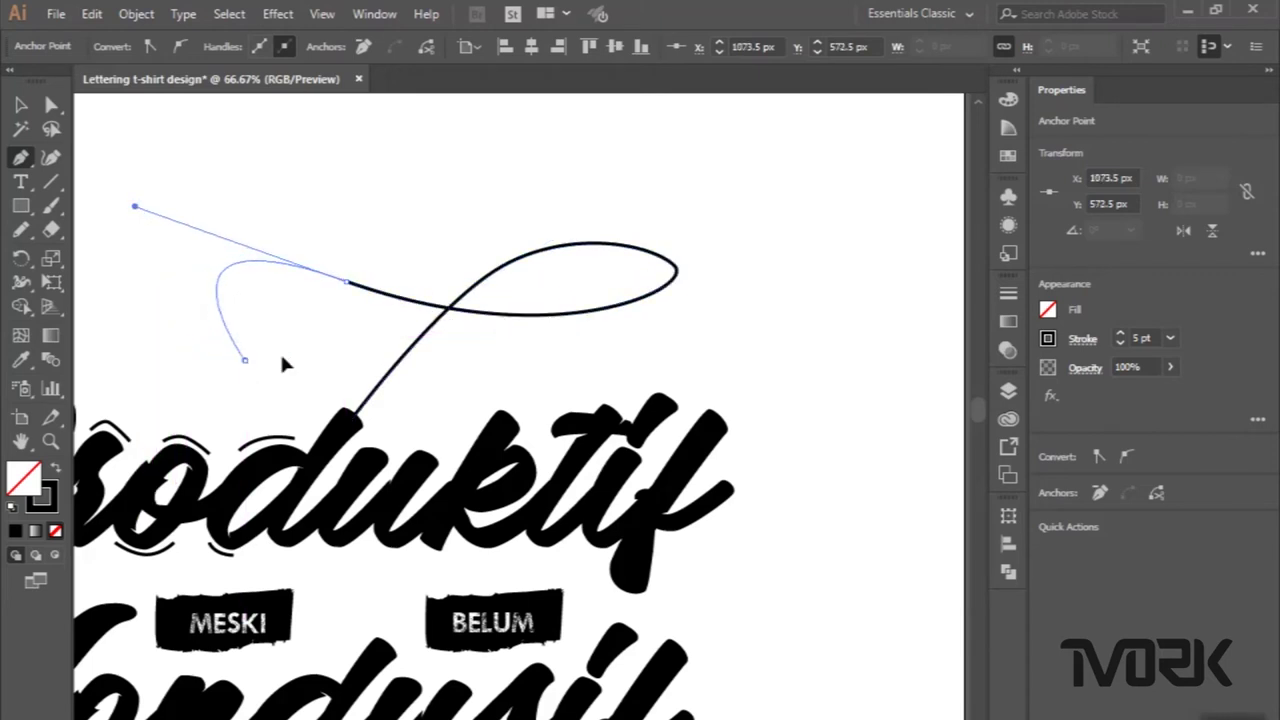
Smooth the swash loop's upper curve and right tip with Direct Selection.
click(50, 110)
click(501, 265)
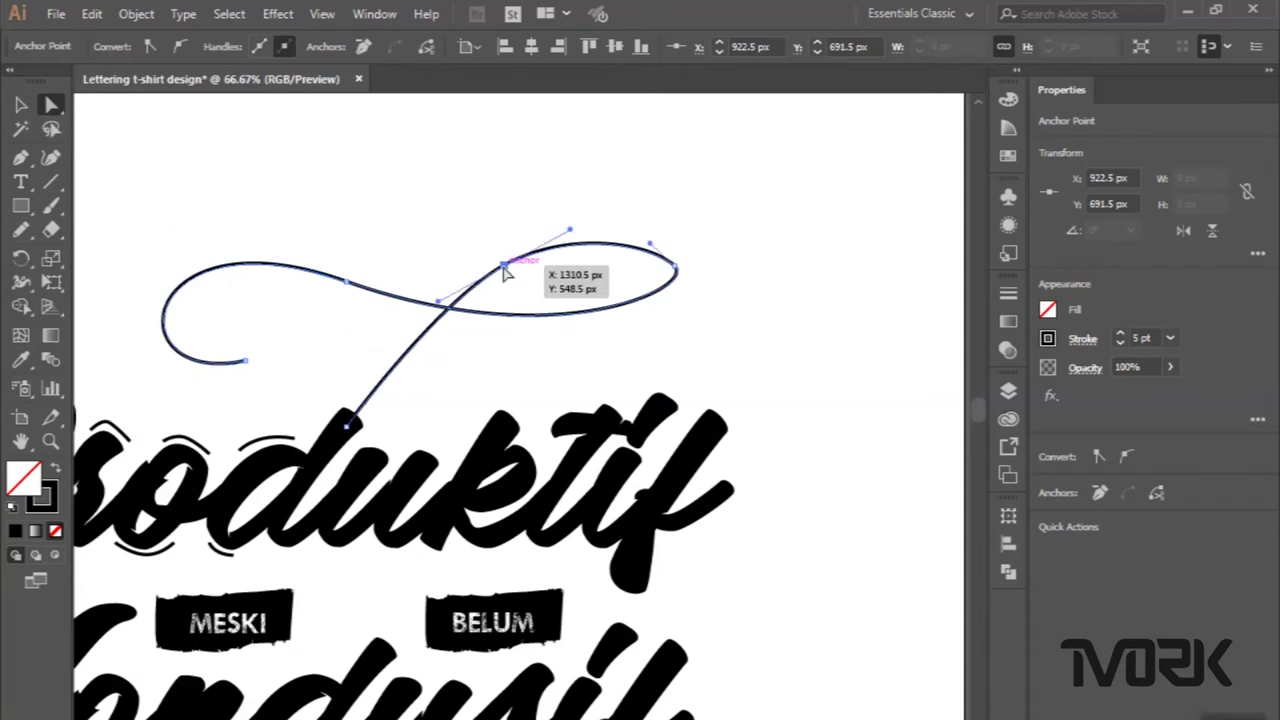
drag(570, 231, 593, 212)
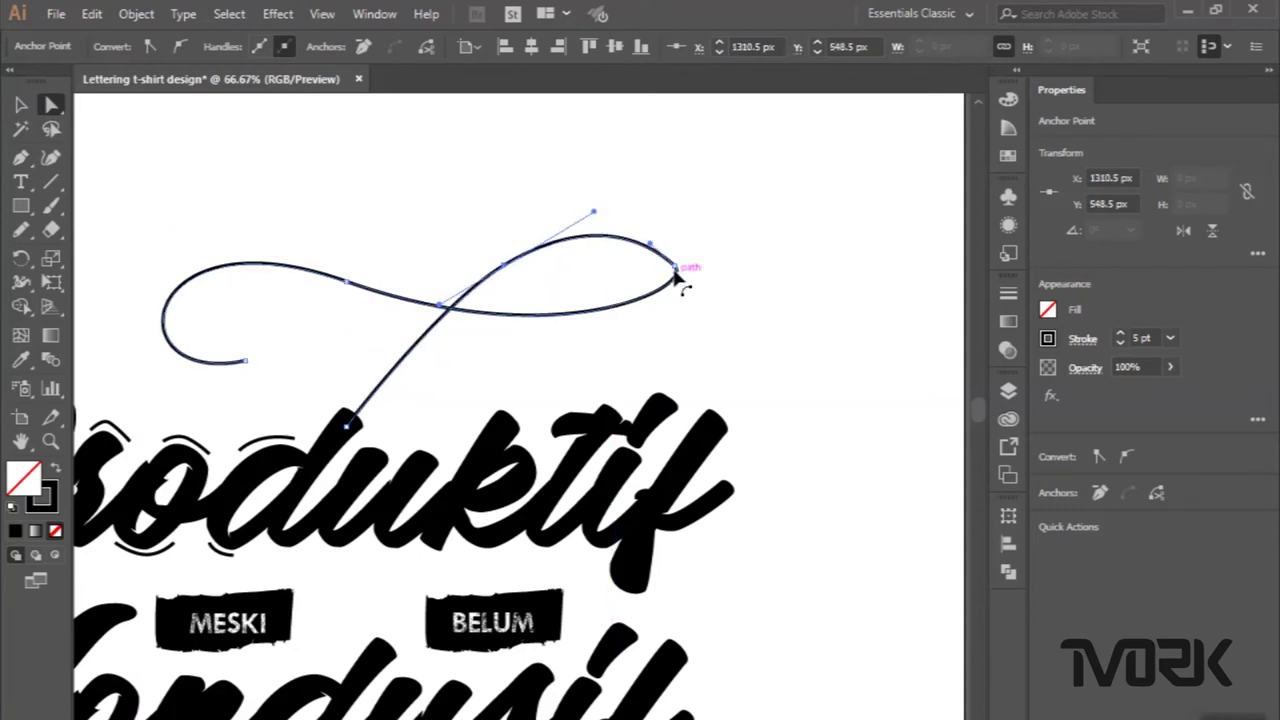
mouse_move(677, 280)
mouse_down()
mouse_move(713, 283)
mouse_move(714, 227)
mouse_up()
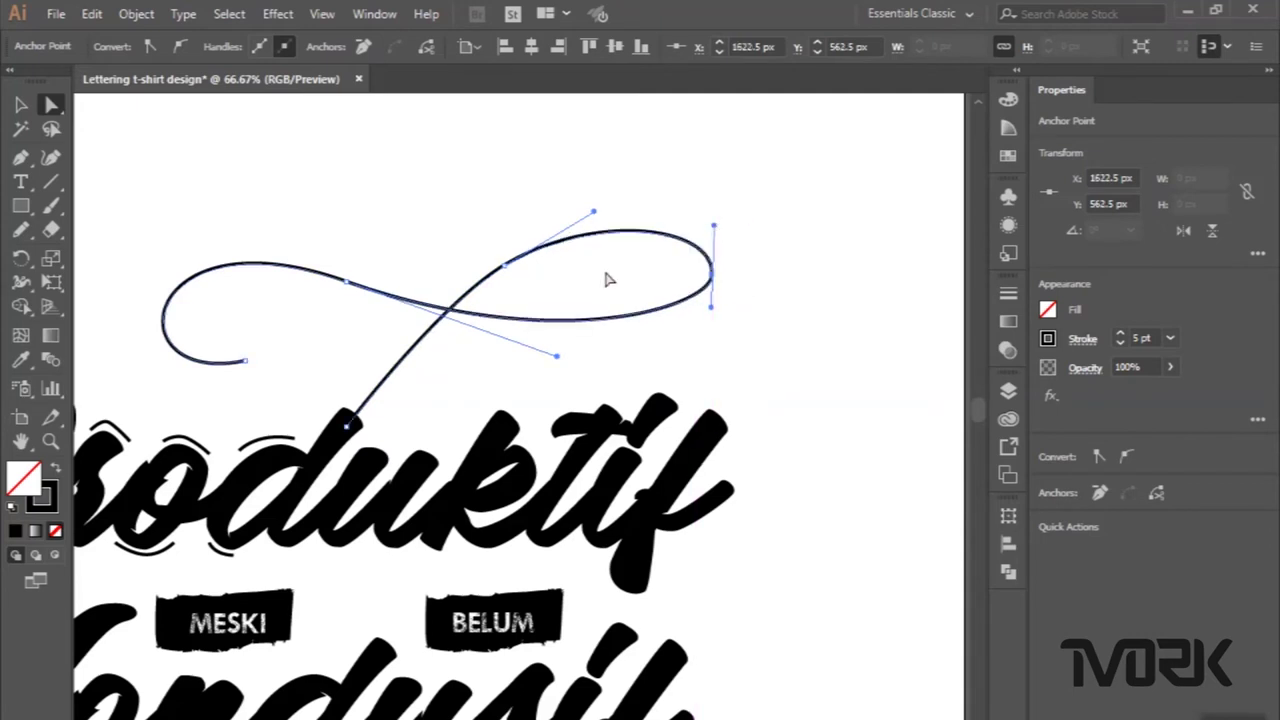
click(603, 266)
scroll(603, 266, down, 1)
scroll(605, 278, down, 1)
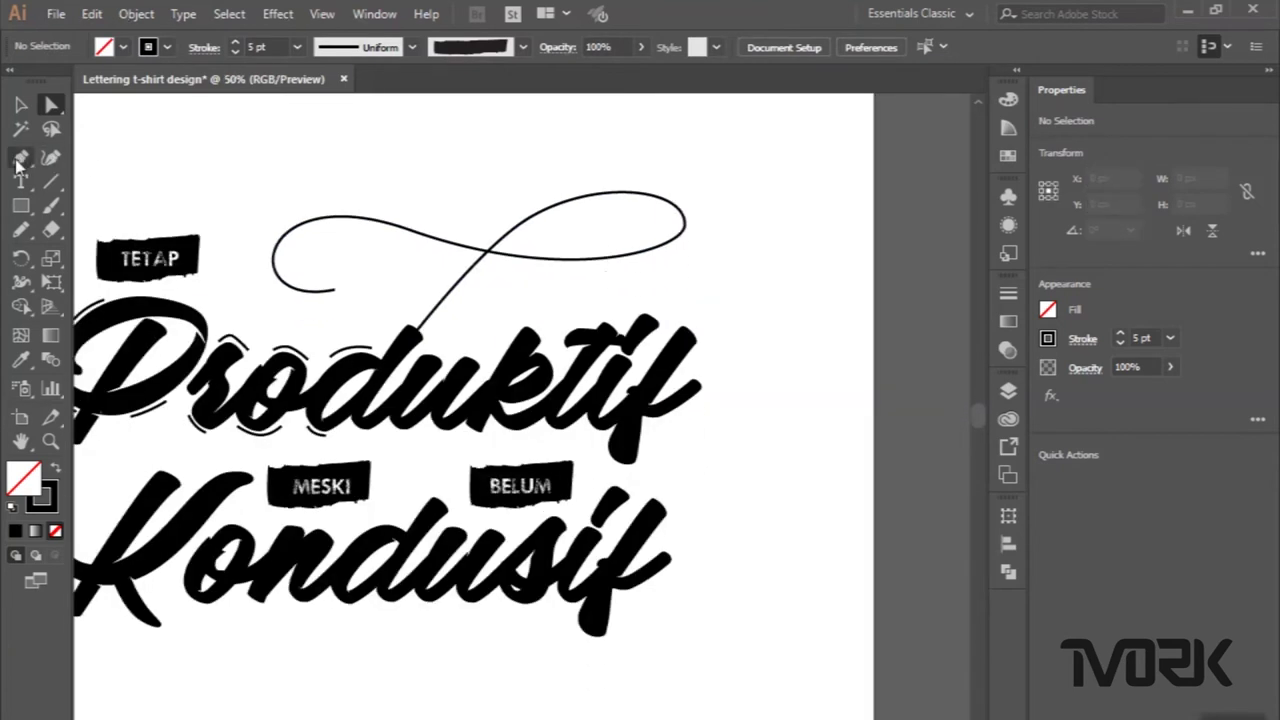
Draw a small curved 5 pt accent stroke arching above the i.
scroll(470, 425, up, 1)
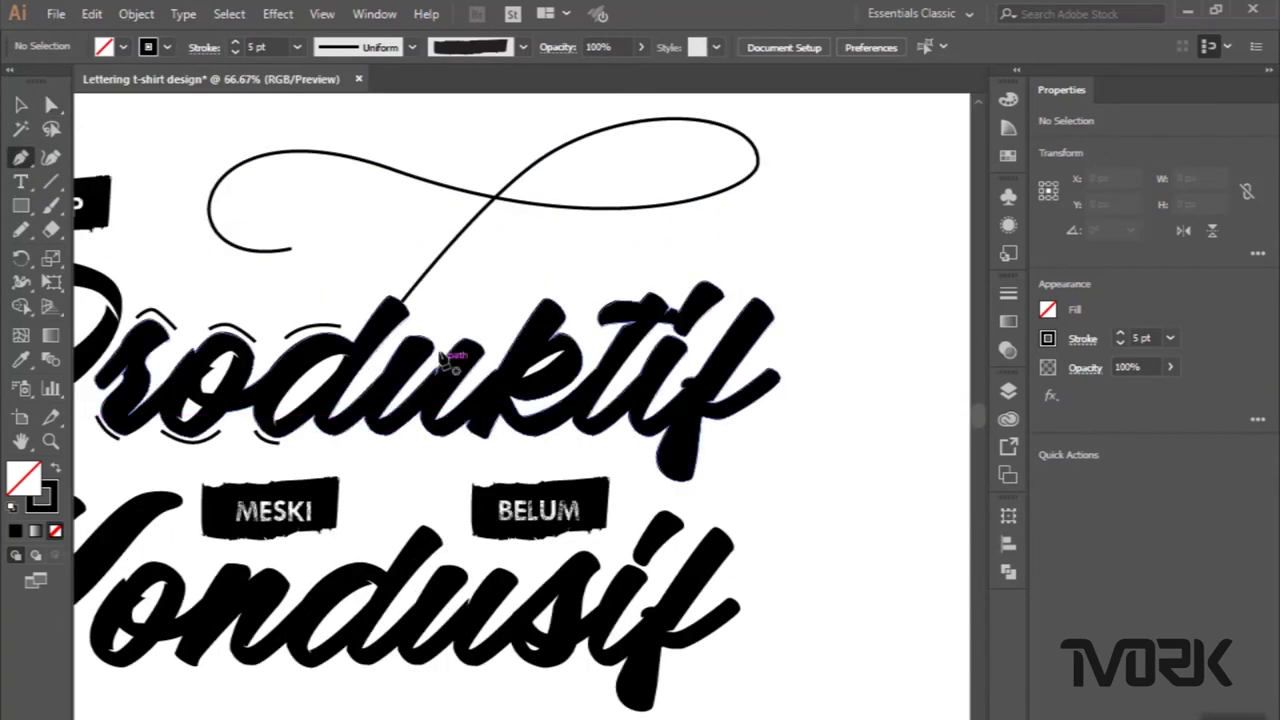
scroll(450, 365, up, 1)
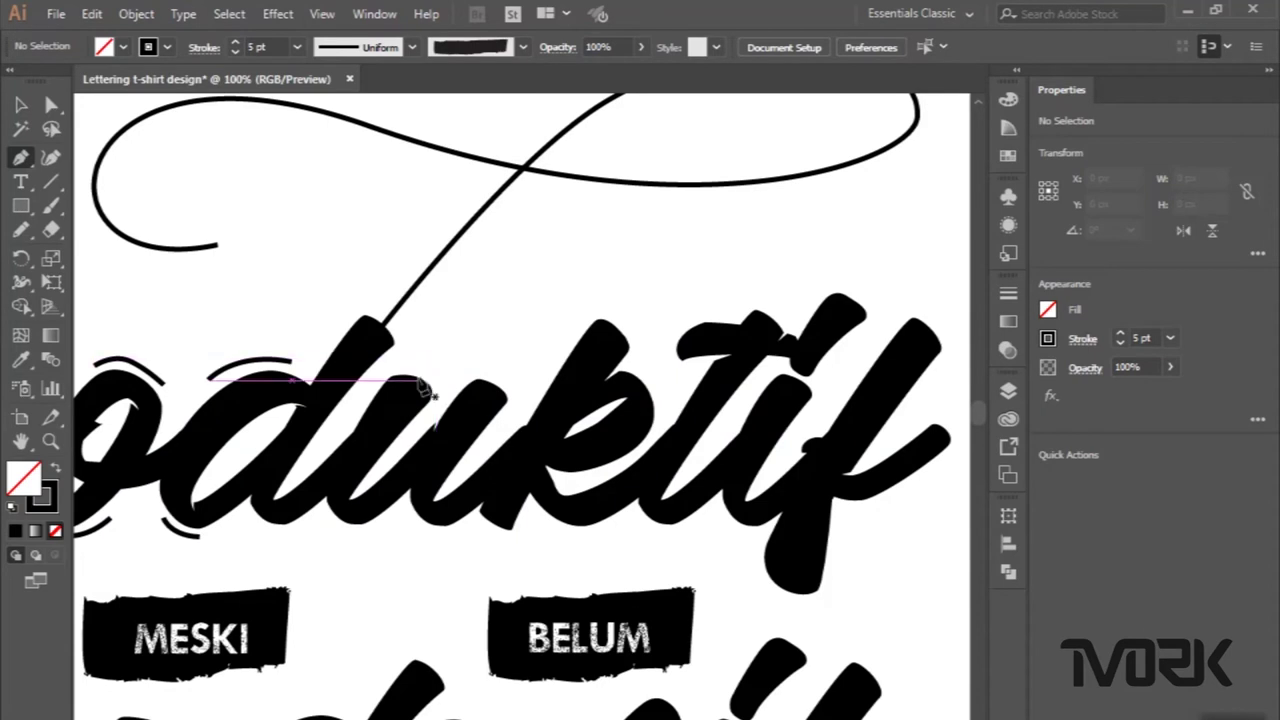
scroll(423, 363, up, 1)
scroll(425, 385, up, 1)
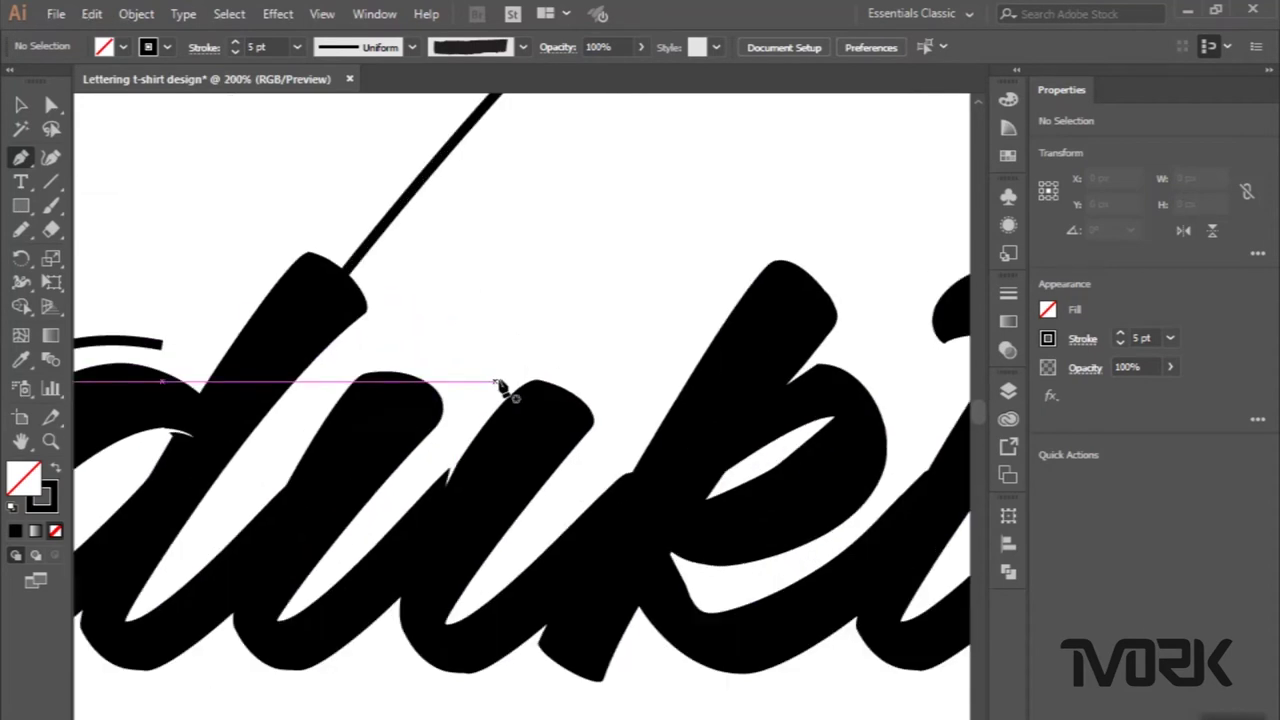
click(515, 366)
drag(533, 353, 556, 350)
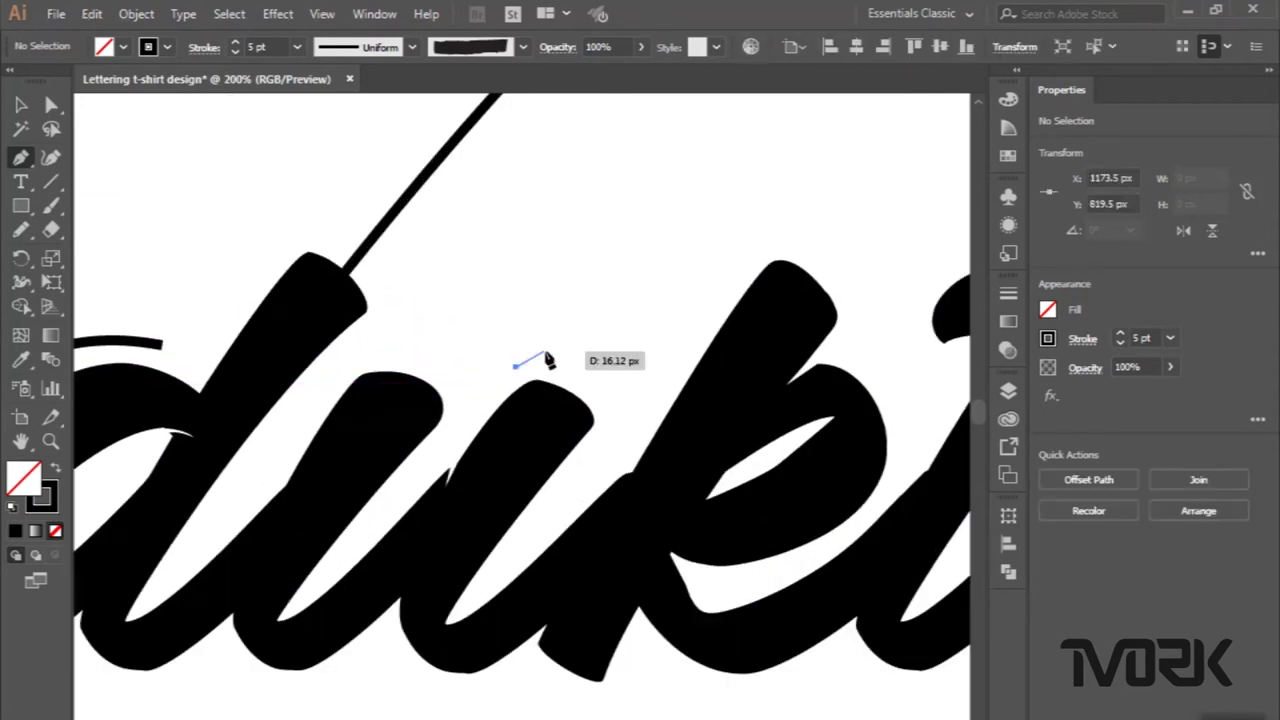
drag(603, 390, 608, 396)
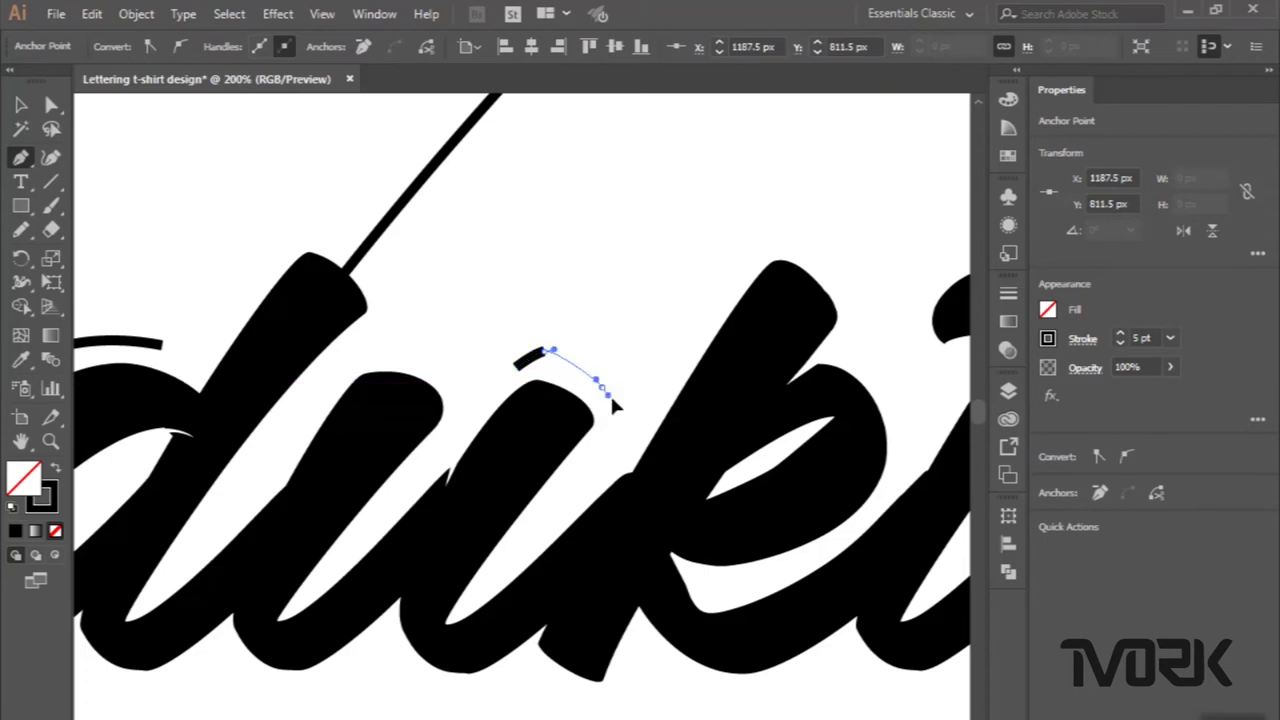
click(22, 106)
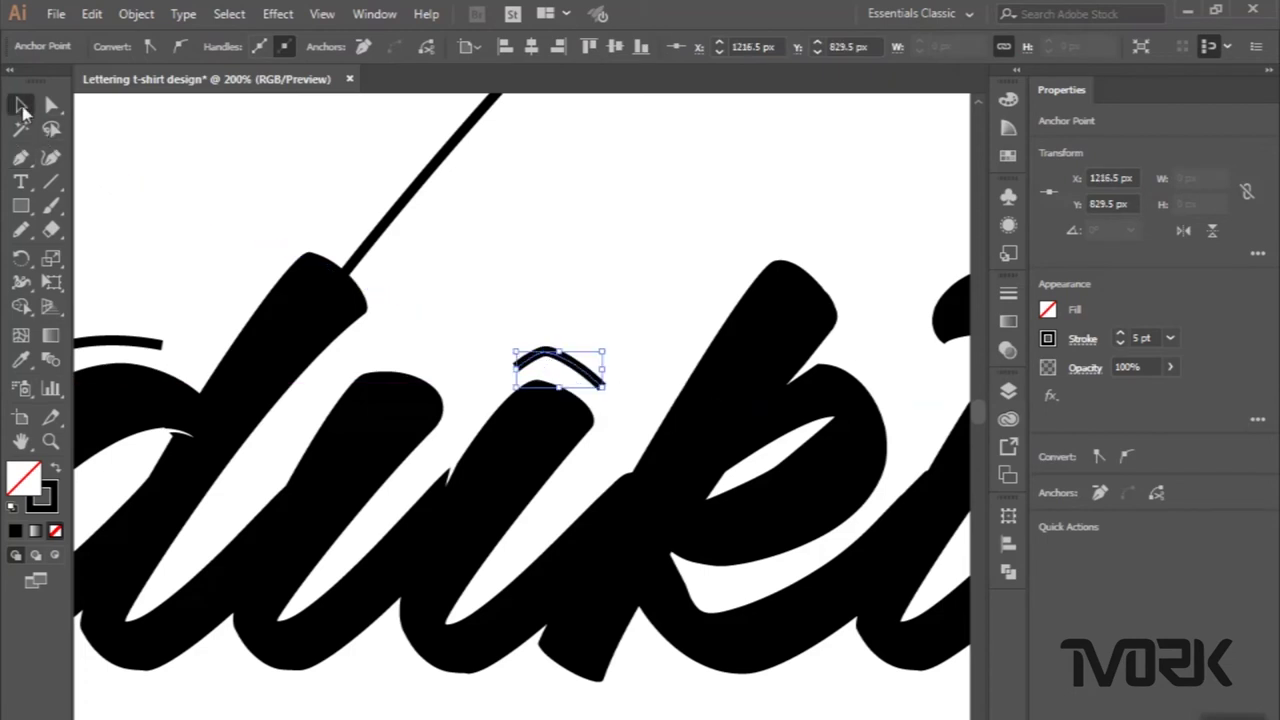
click(22, 158)
Start a curved accent arc sweeping beneath the letters of the word.
scroll(220, 432, down, 3)
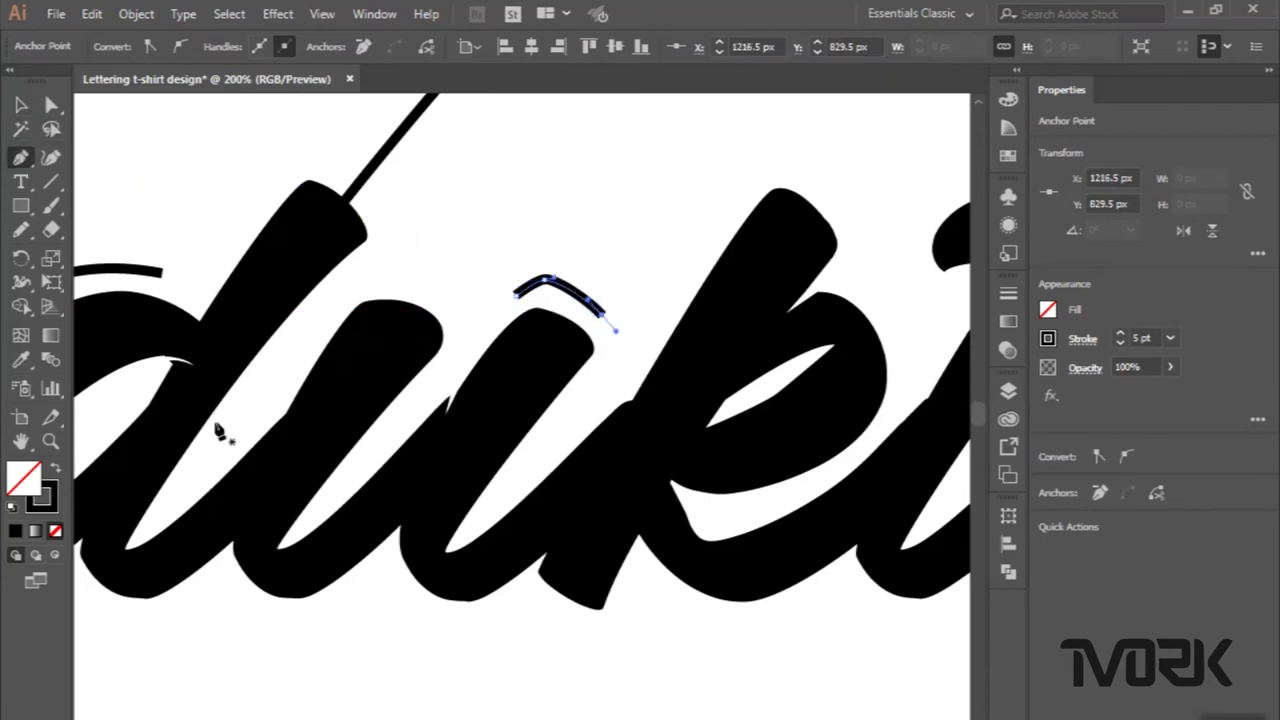
scroll(220, 432, down, 2)
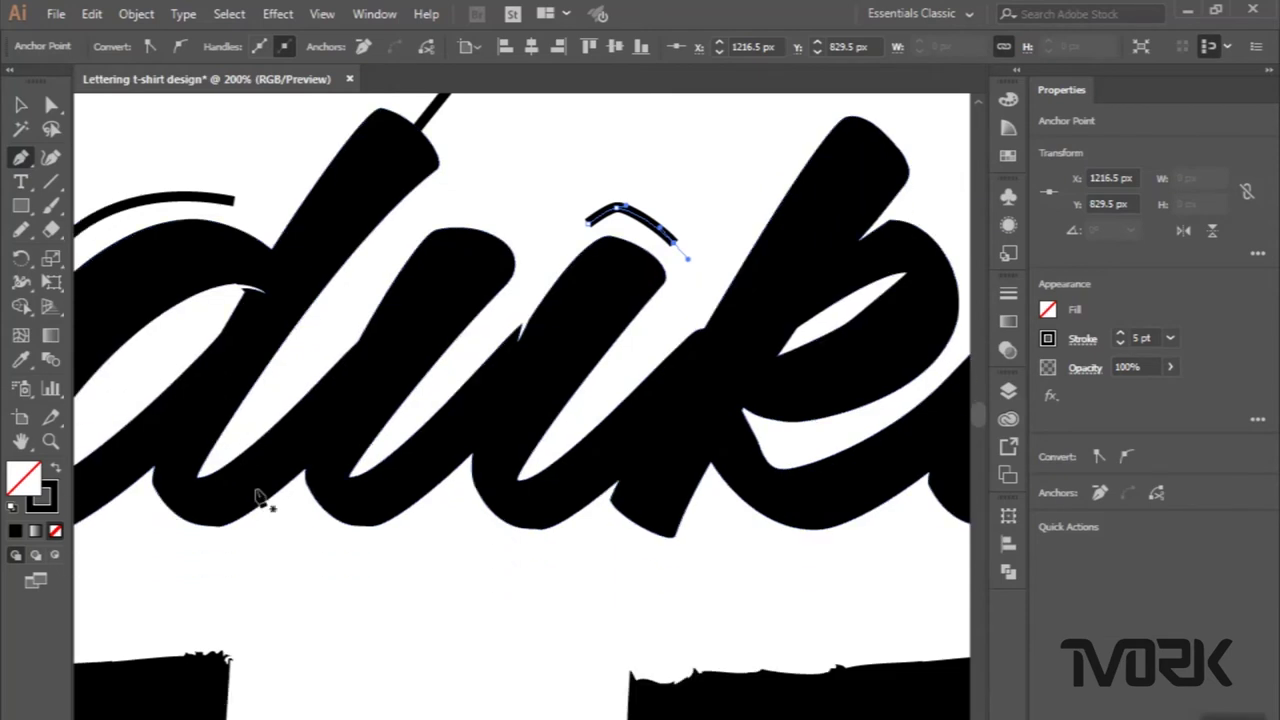
scroll(262, 500, down, 1)
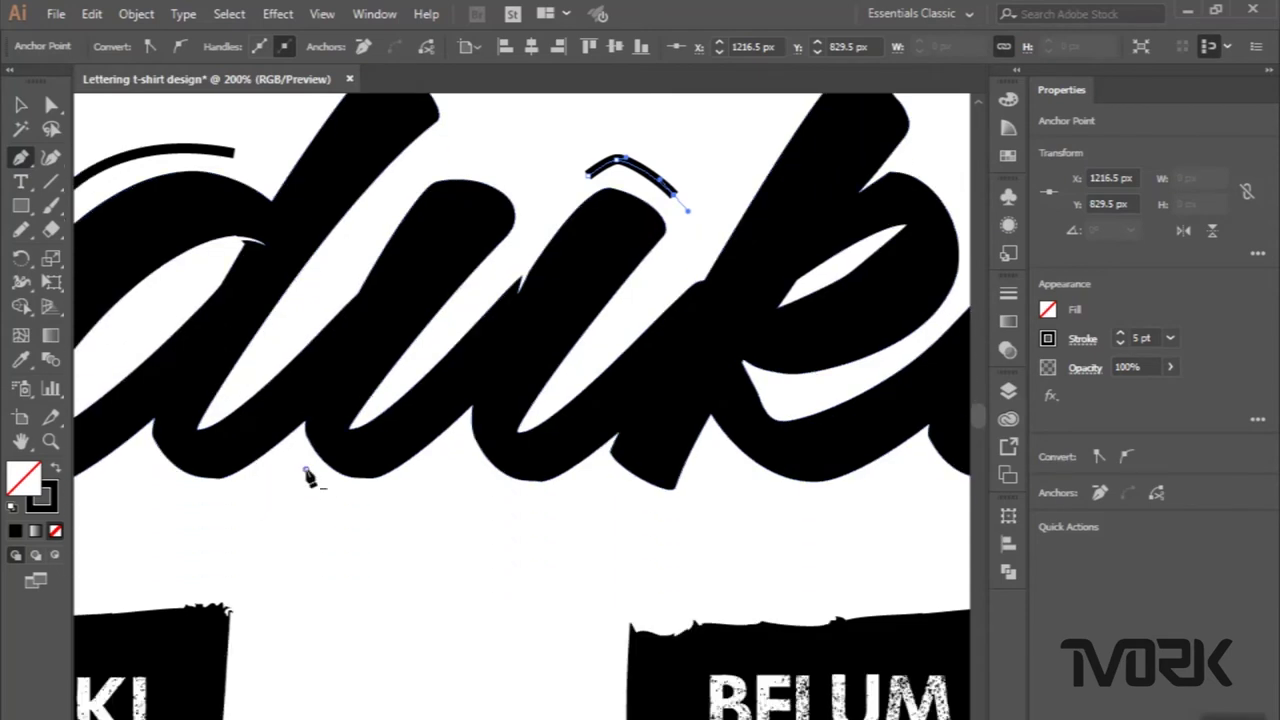
click(305, 469)
drag(432, 478, 530, 426)
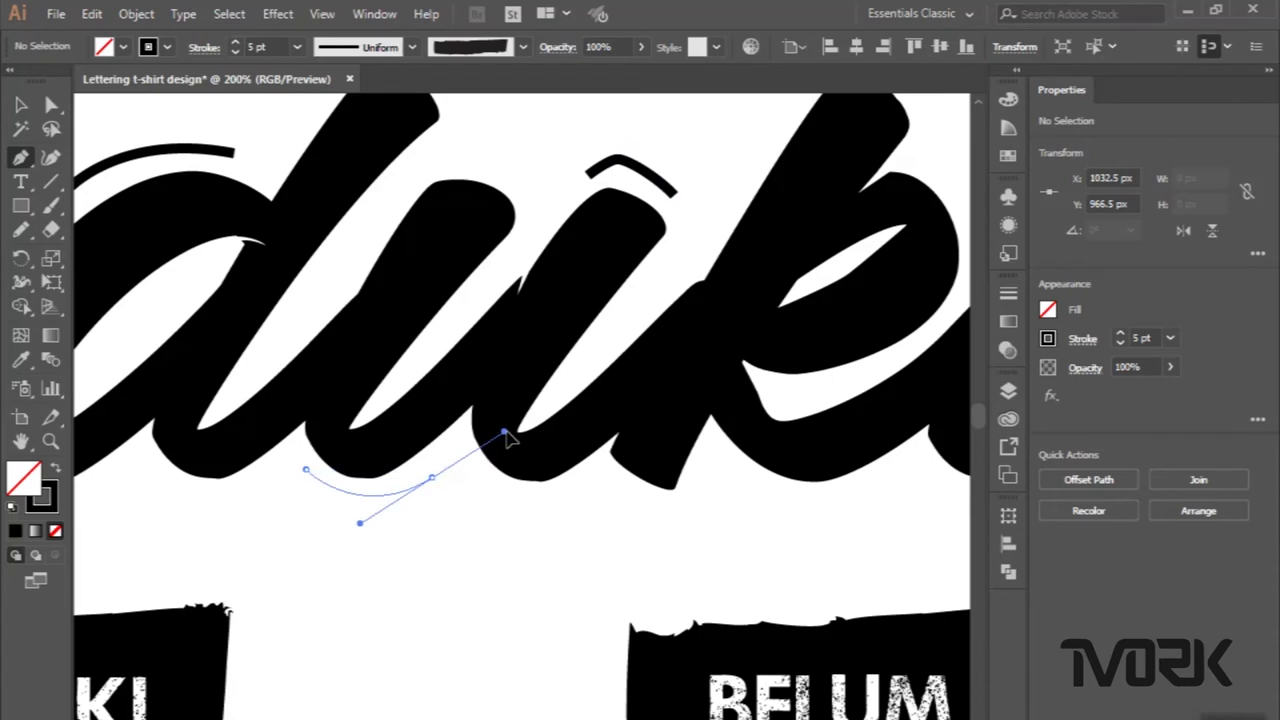
Draw a curved accent arc below the k, redrawing its badly placed curved end.
scroll(530, 426, down, 1)
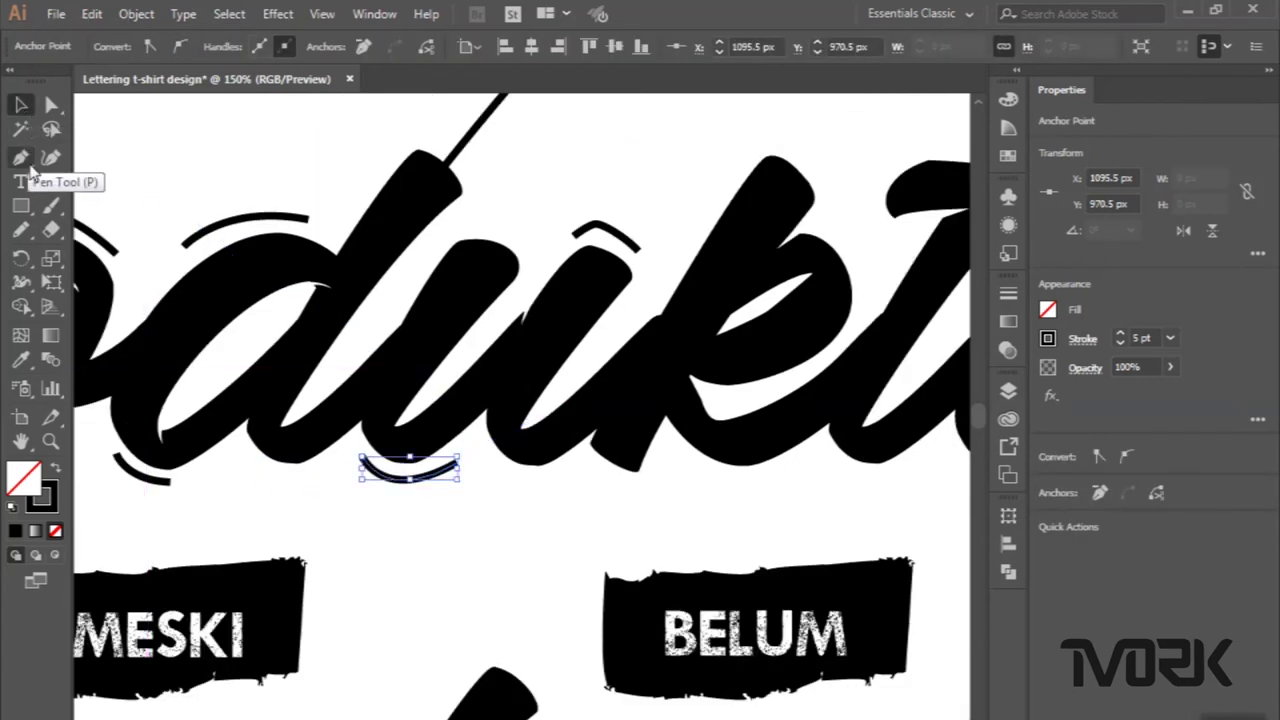
scroll(391, 380, right, 1)
scroll(398, 376, right, 2)
scroll(395, 383, right, 2)
scroll(500, 480, right, 1)
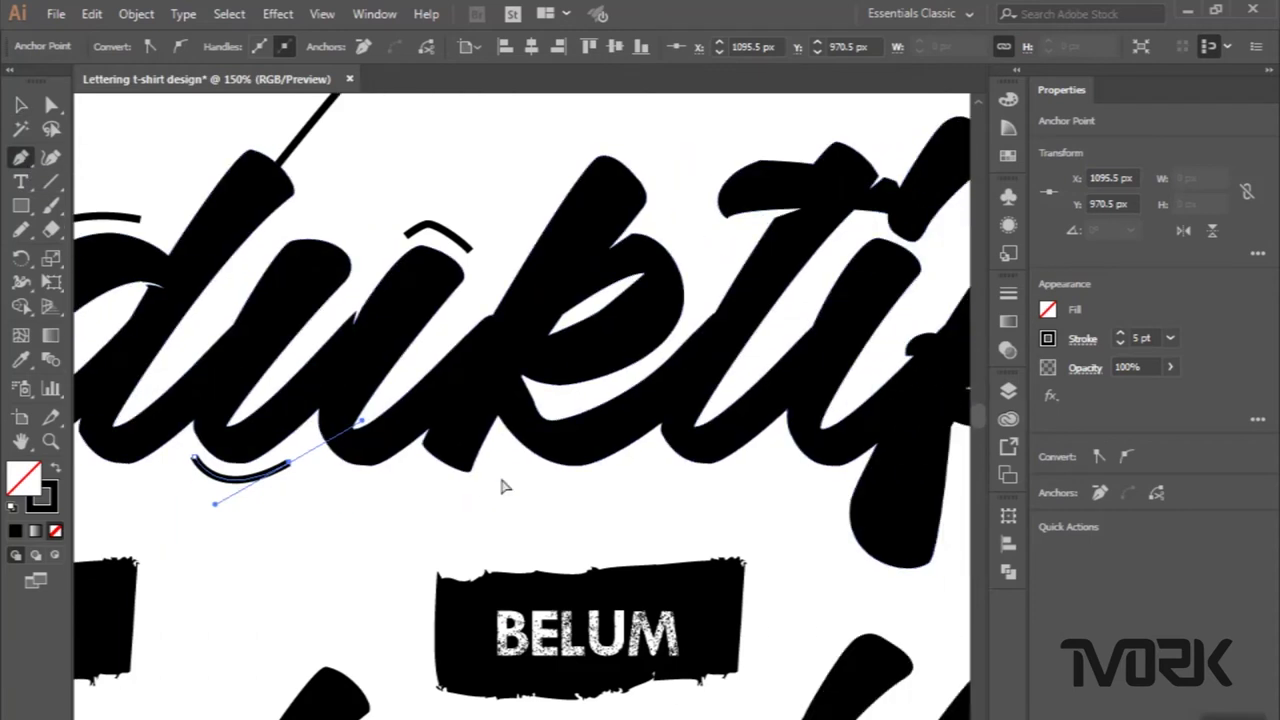
click(513, 468)
mouse_move(604, 489)
mouse_down()
mouse_move(659, 474)
mouse_move(646, 477)
mouse_up()
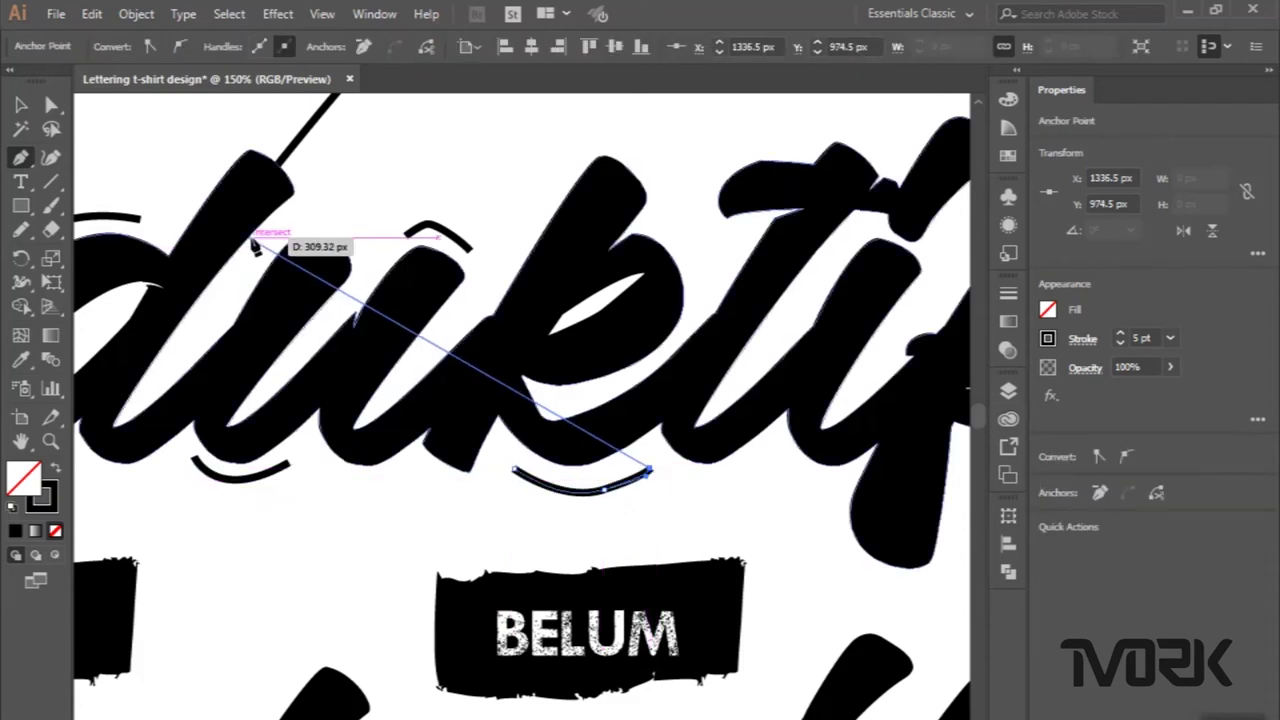
key(ctrl+z)
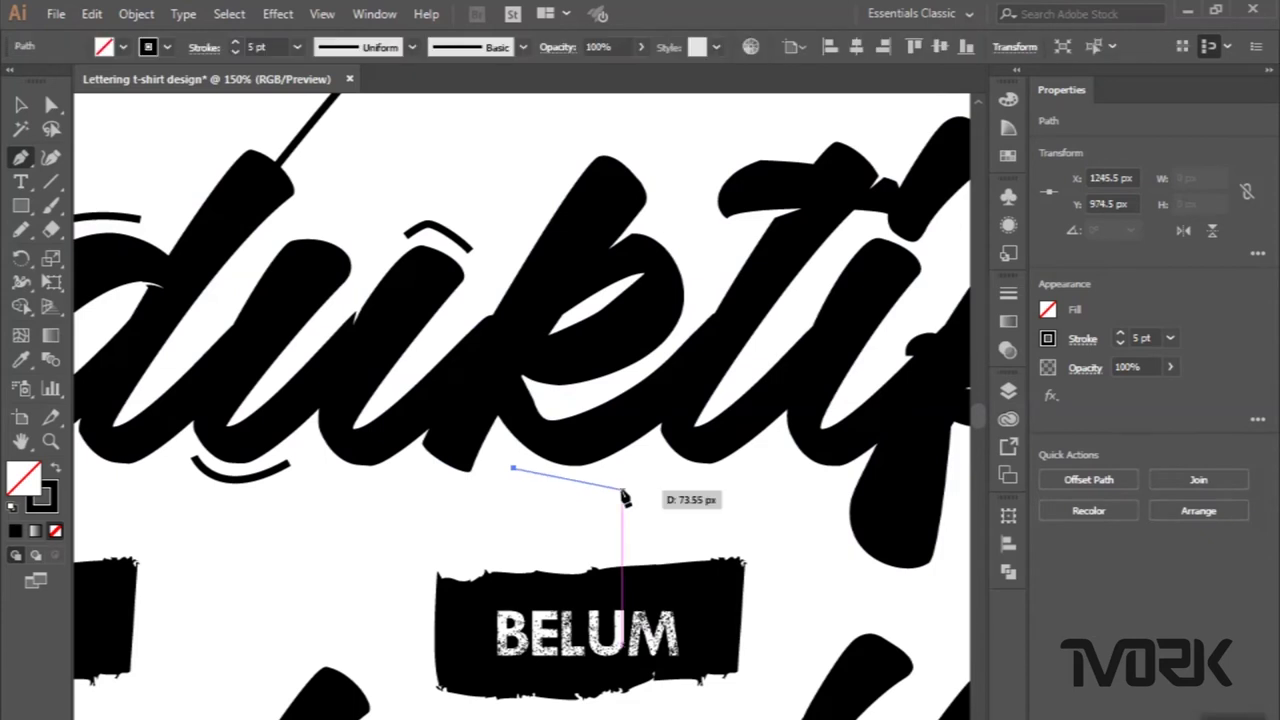
drag(634, 469, 705, 426)
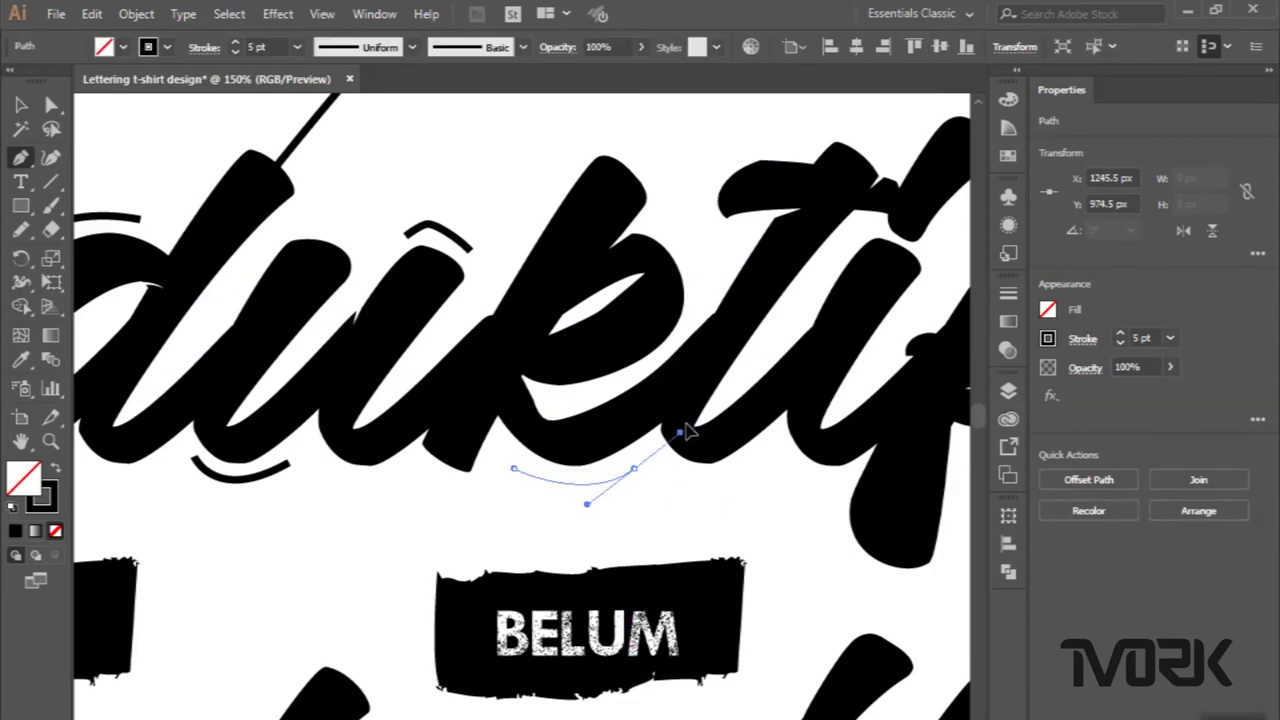
click(21, 104)
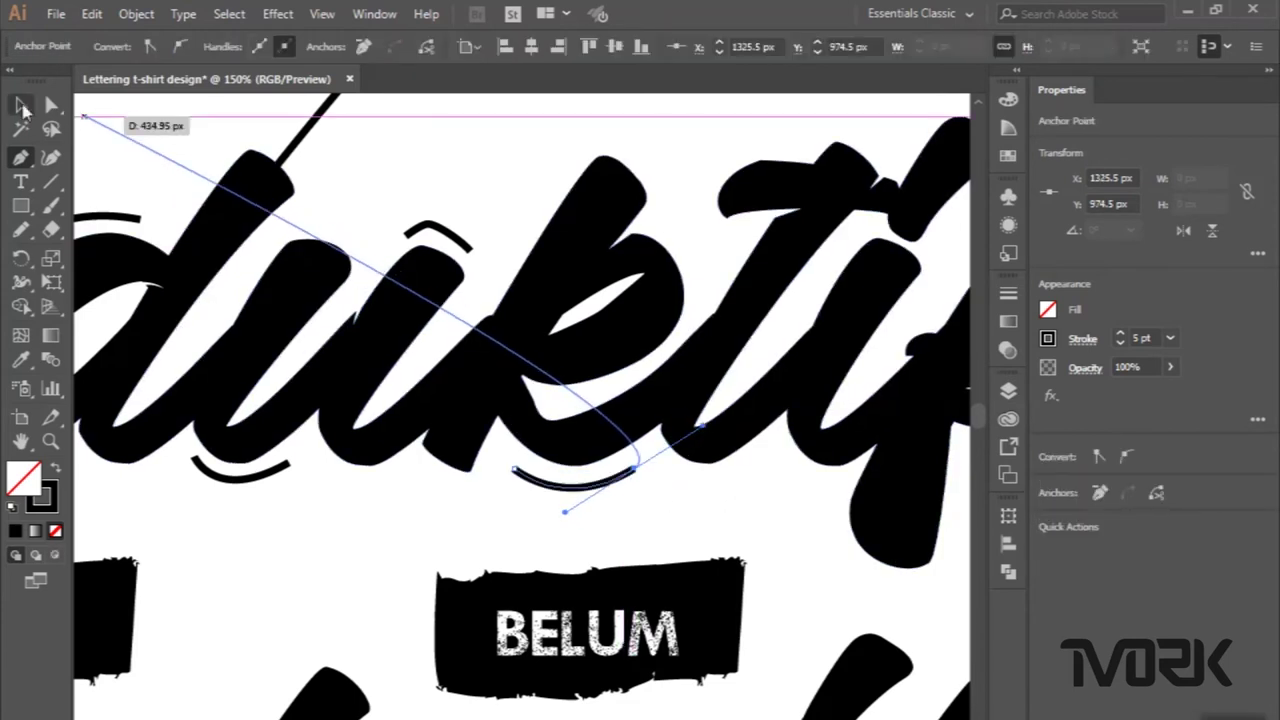
click(21, 158)
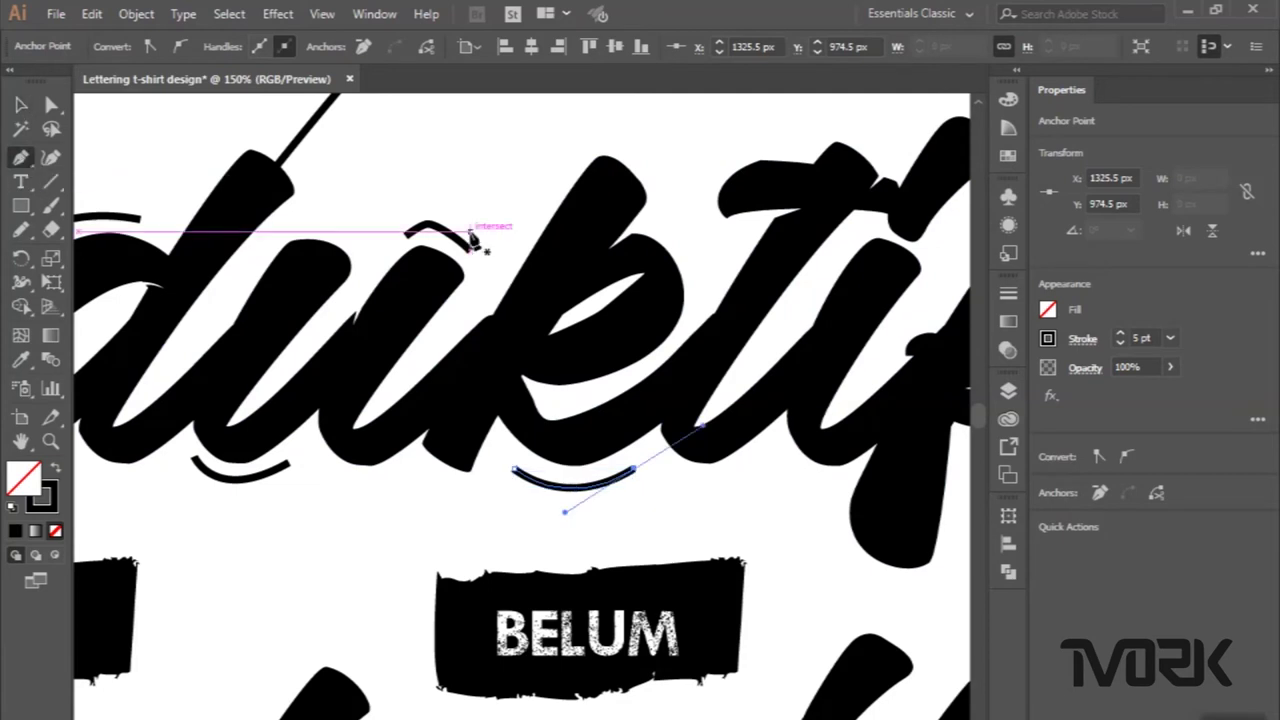
Add a curved accent stroke hugging the top of the k.
scroll(478, 242, up, 1)
scroll(476, 241, up, 2)
scroll(474, 240, down, 1)
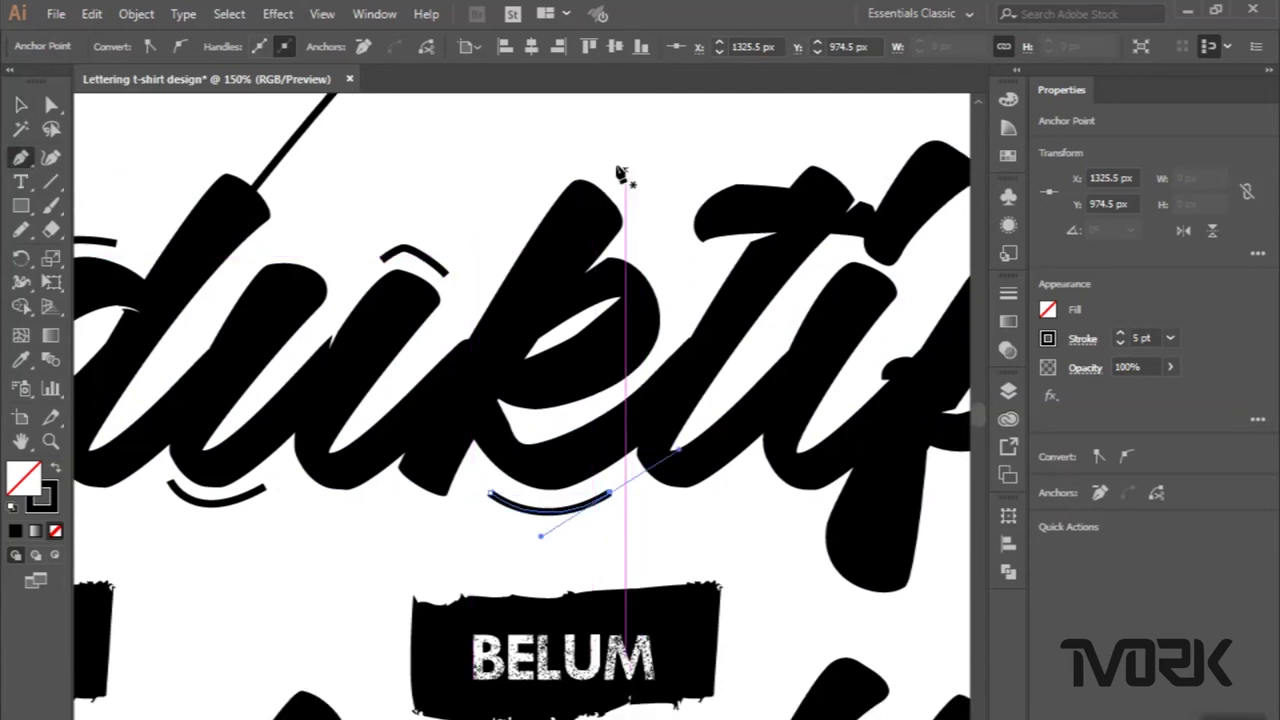
scroll(610, 172, up, 2)
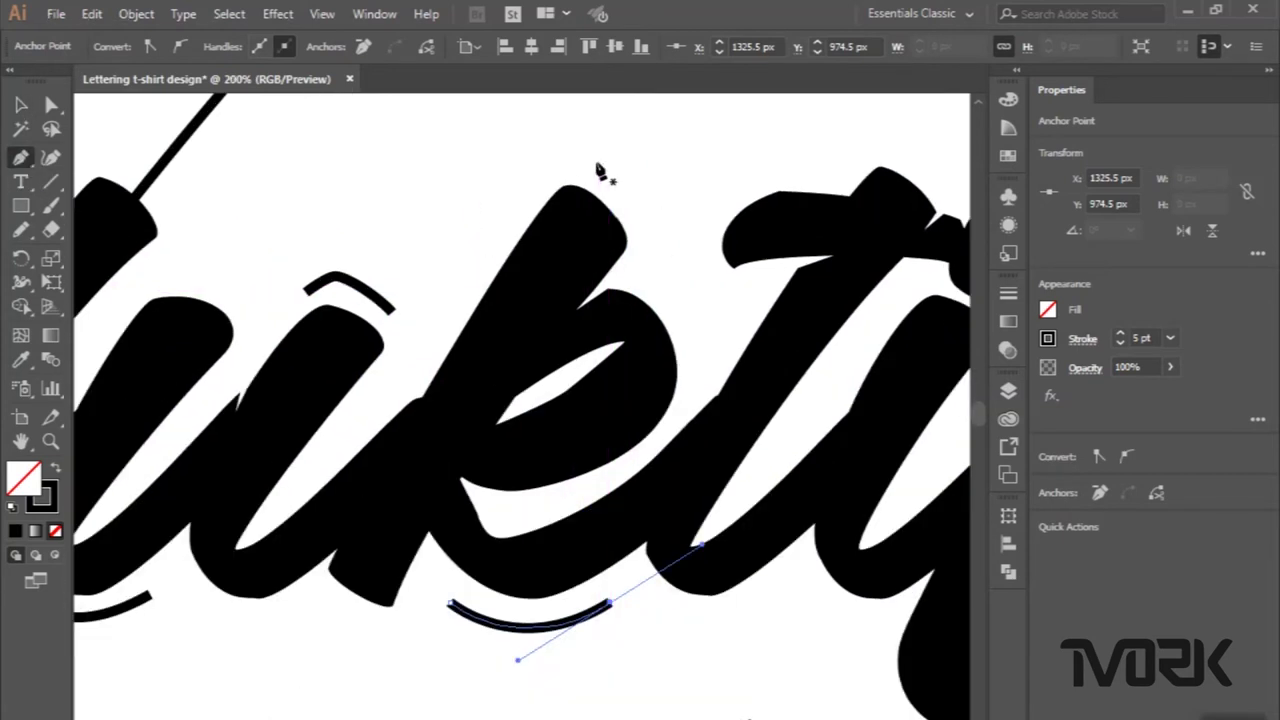
click(595, 160)
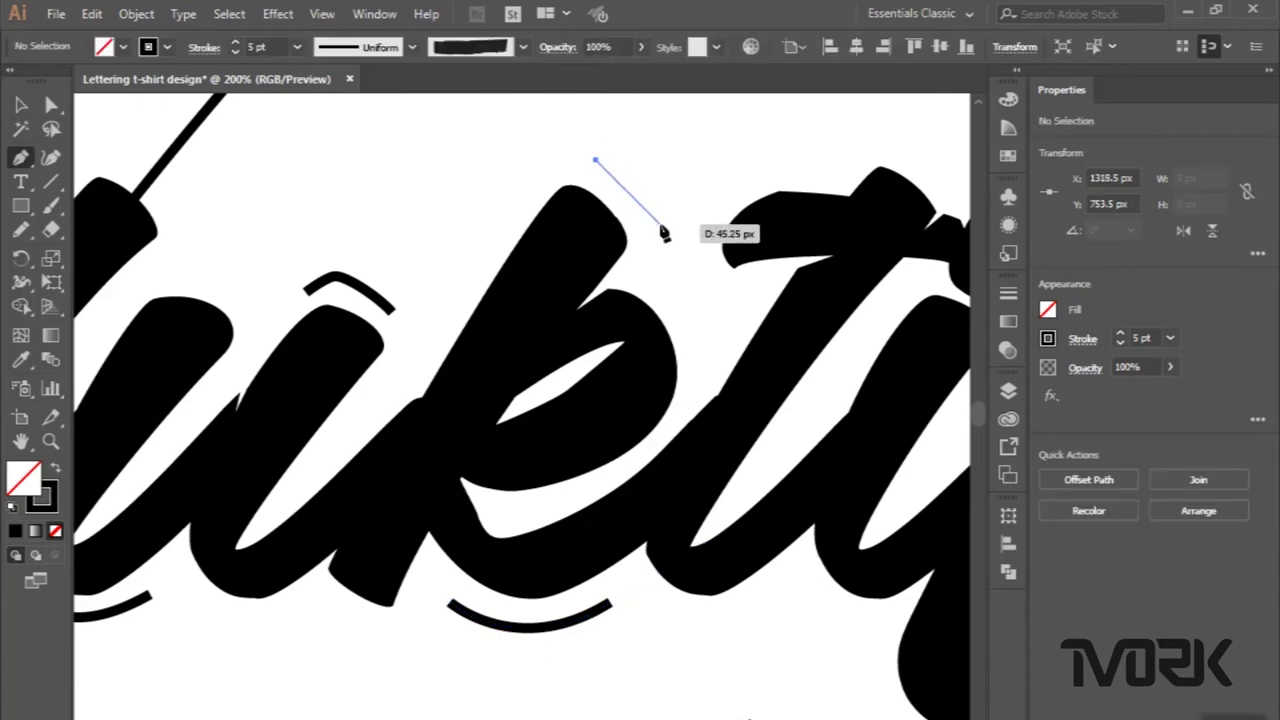
drag(667, 240, 669, 242)
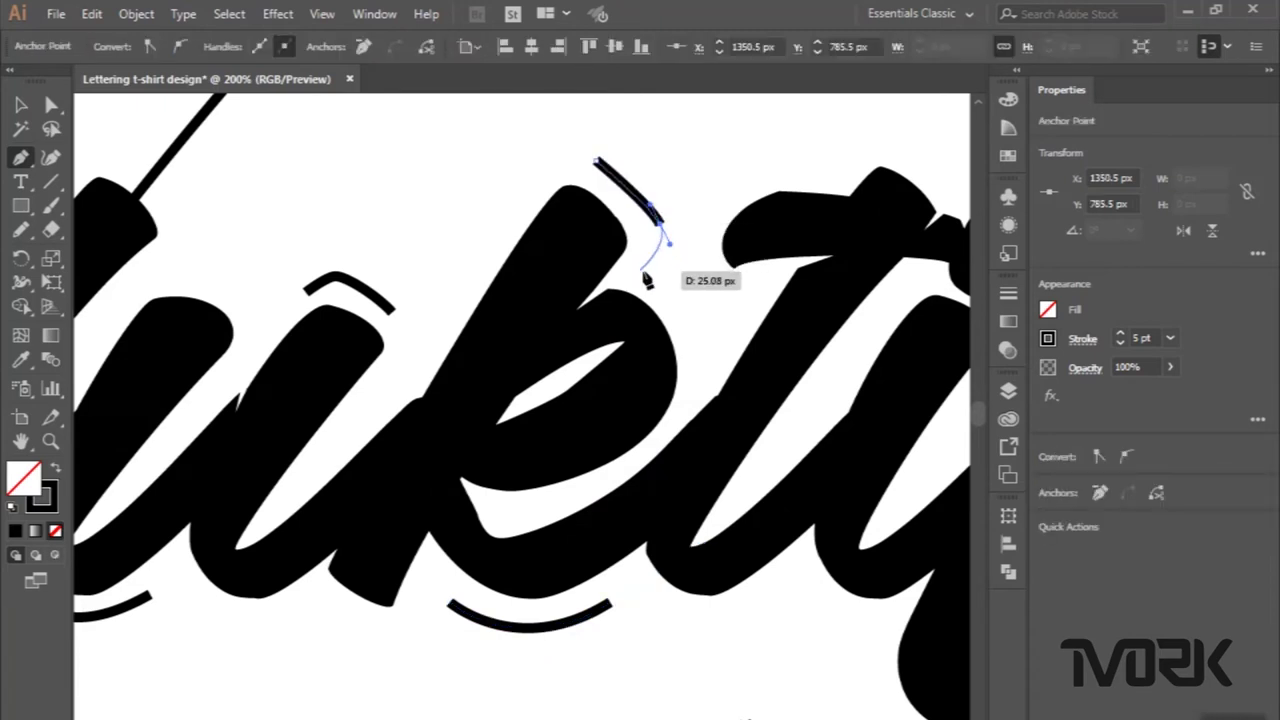
scroll(641, 266, down, 1)
scroll(651, 275, down, 1)
scroll(651, 271, right, 2)
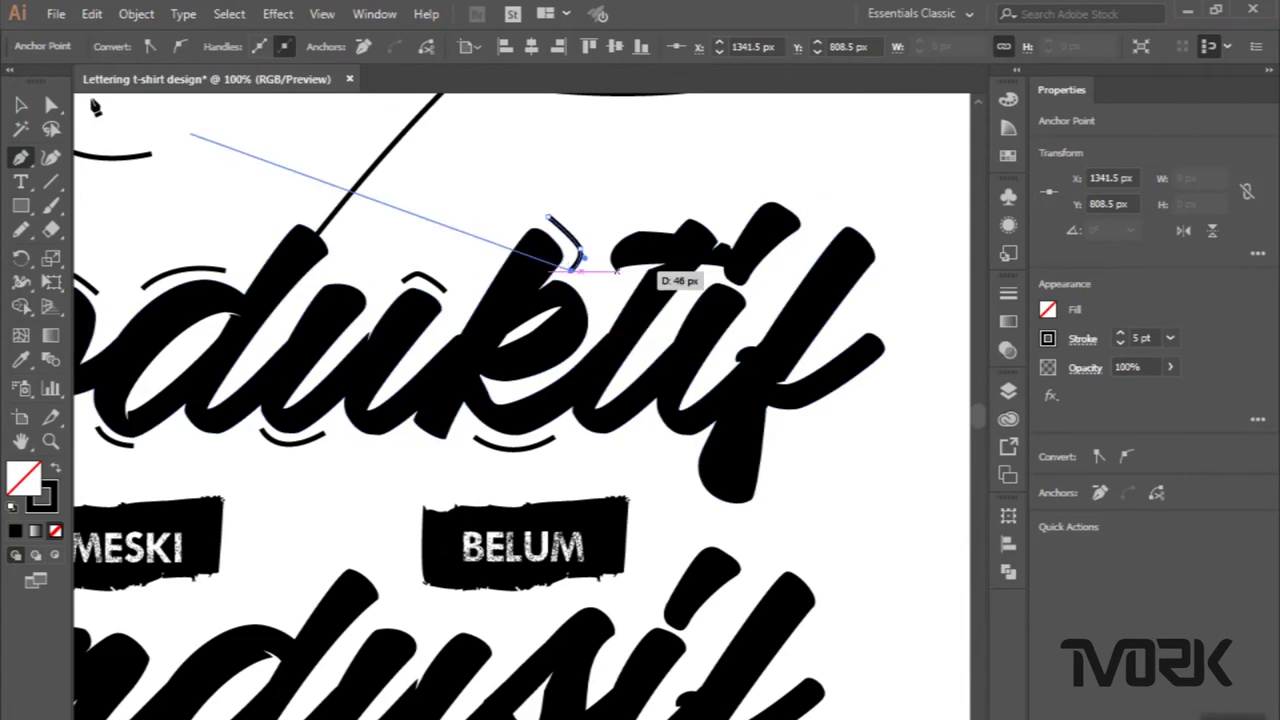
click(33, 104)
click(20, 160)
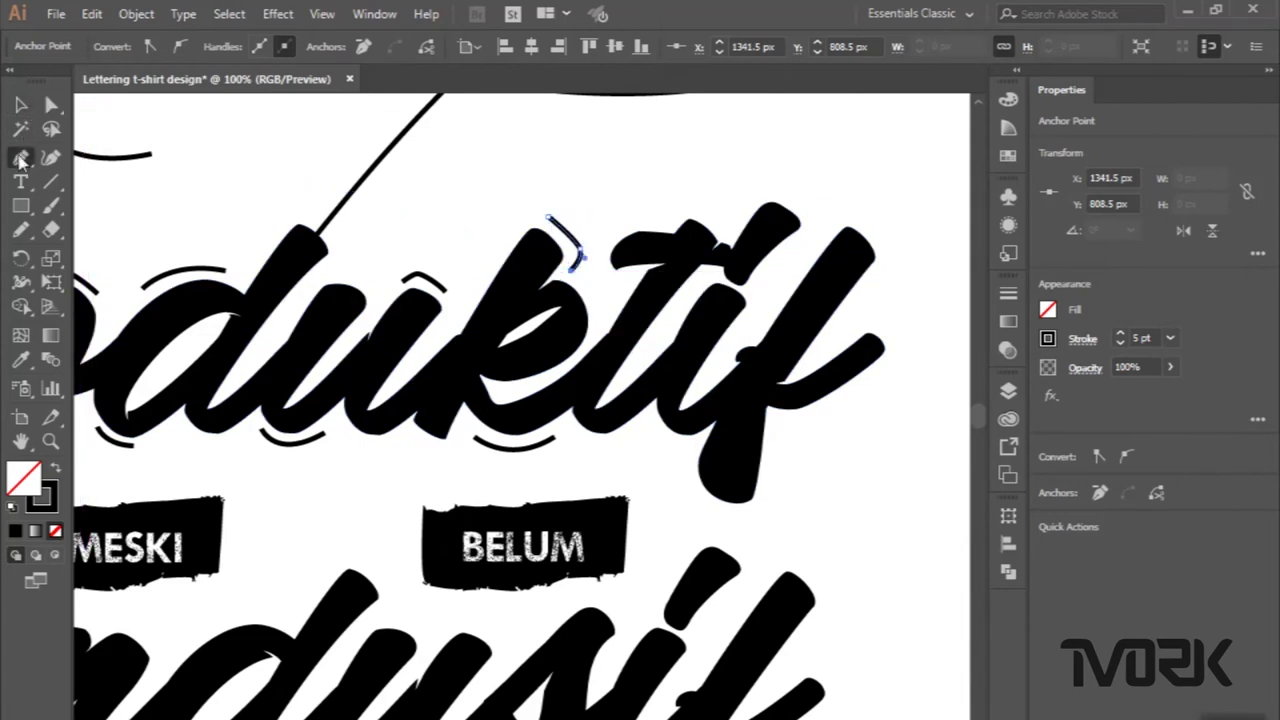
Draw a curved accent stroke bending over the top of the t.
scroll(433, 185, up, 1)
scroll(436, 184, right, 1)
scroll(435, 184, right, 1)
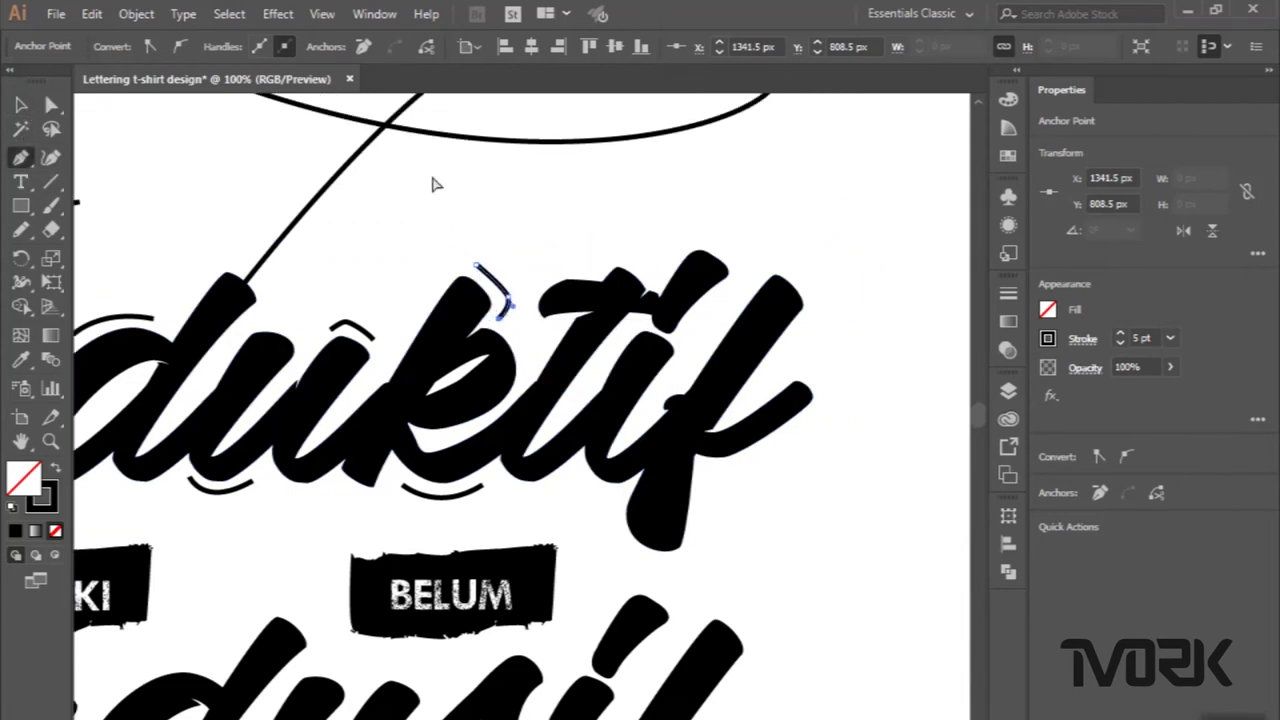
scroll(728, 247, up, 1)
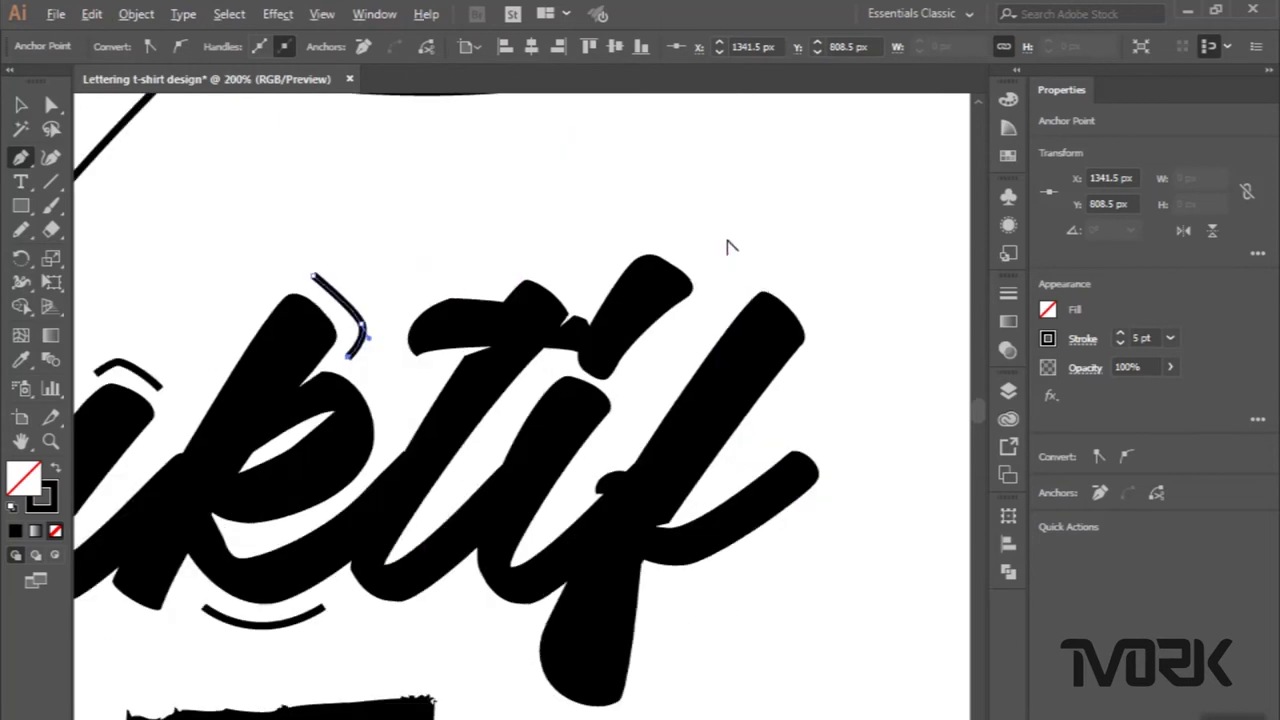
scroll(728, 247, up, 1)
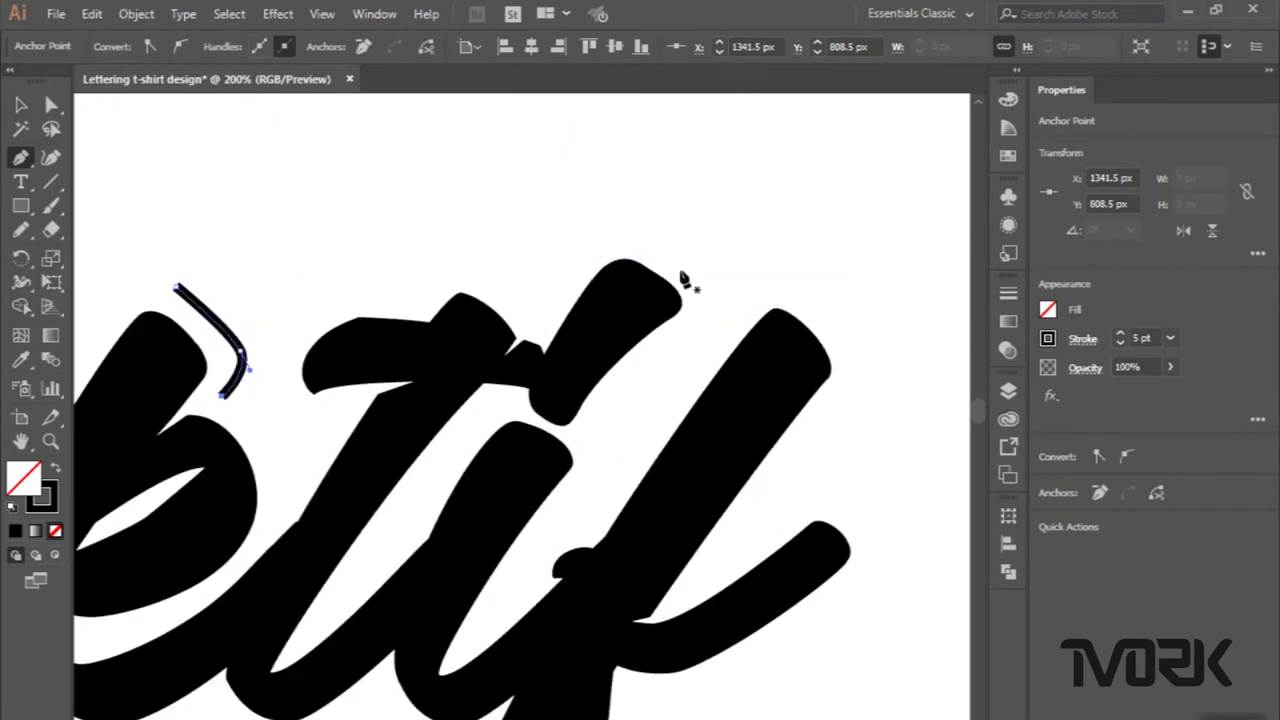
click(681, 269)
drag(618, 232, 587, 221)
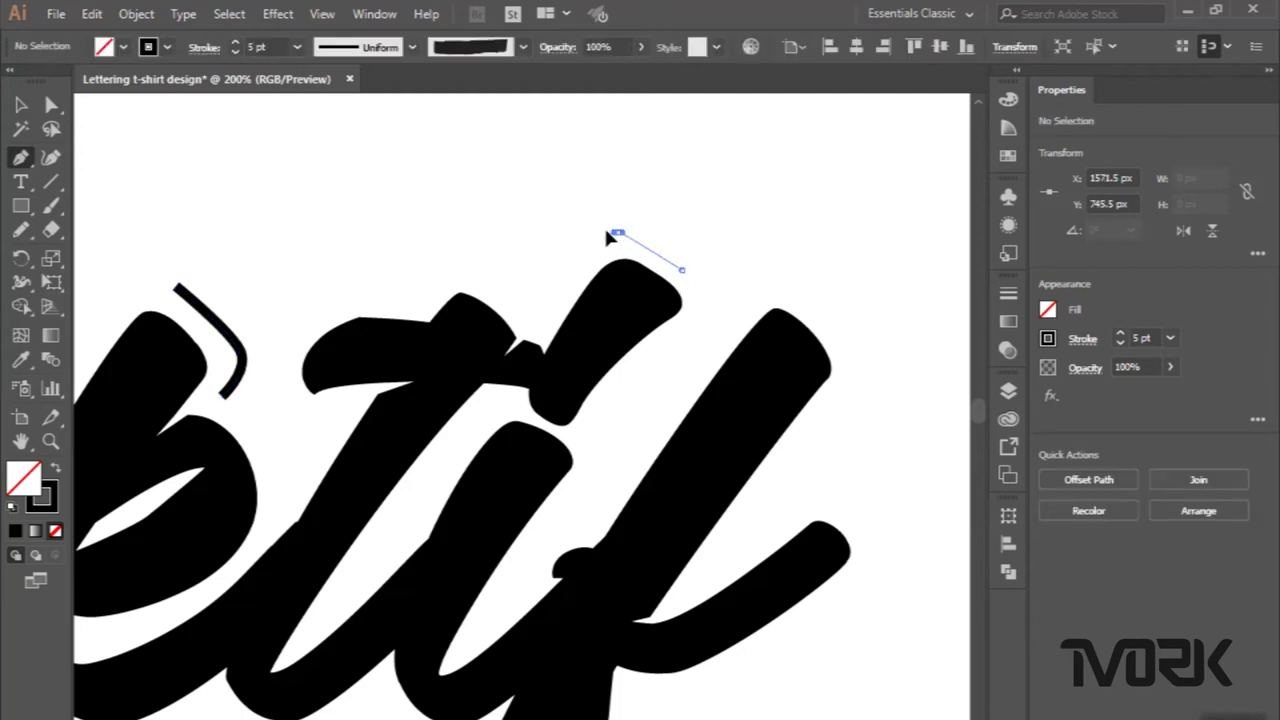
drag(579, 268, 573, 256)
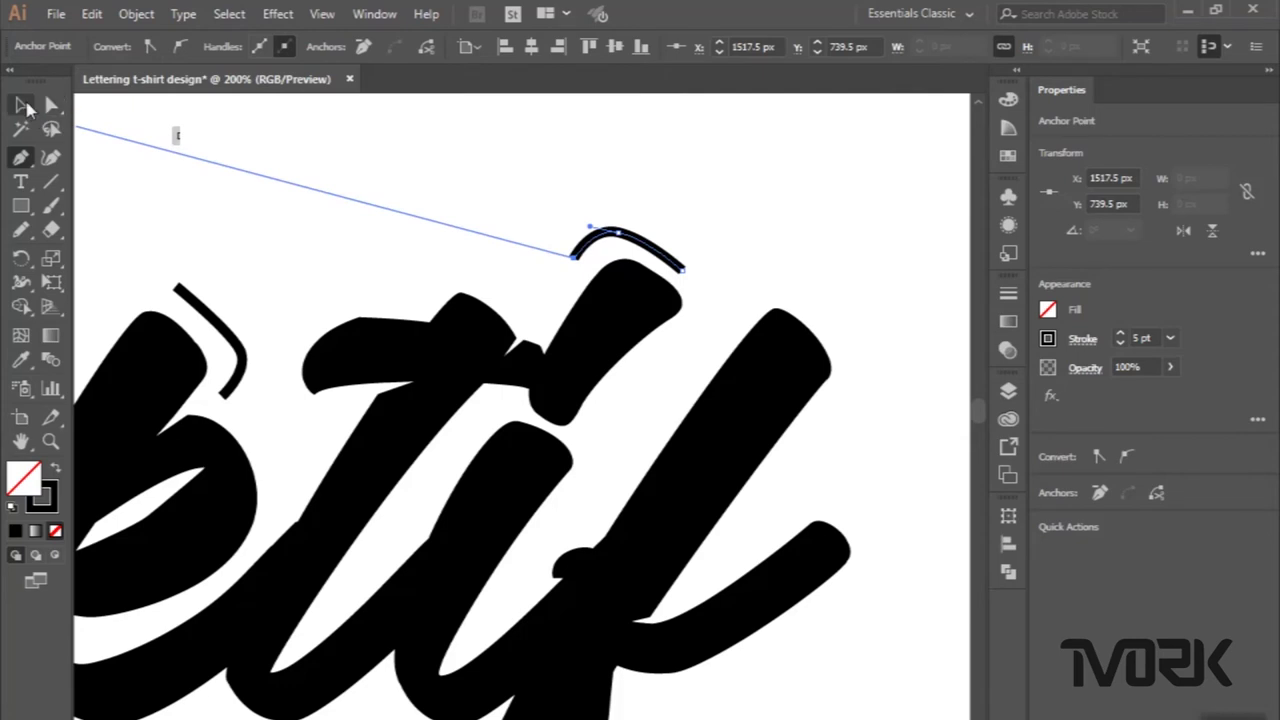
click(20, 157)
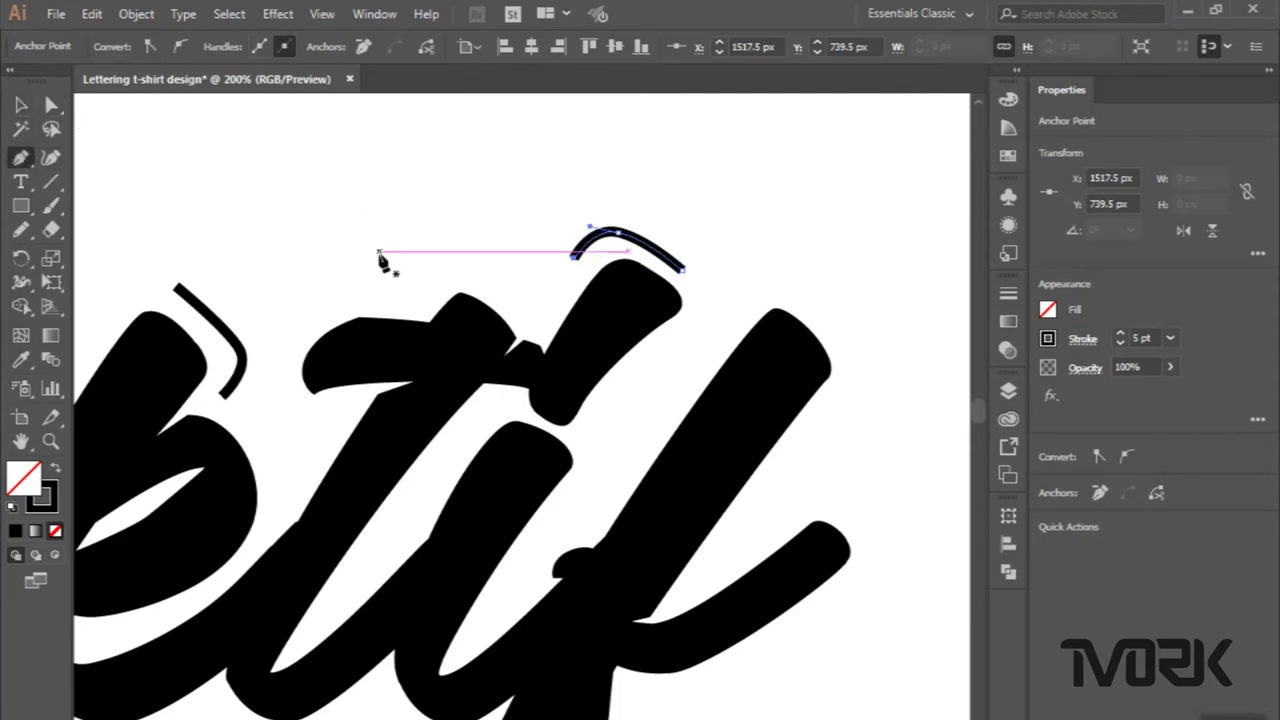
Add a curved accent stroke beneath the i.
scroll(381, 260, down, 2)
scroll(381, 260, down, 2)
scroll(381, 260, down, 1)
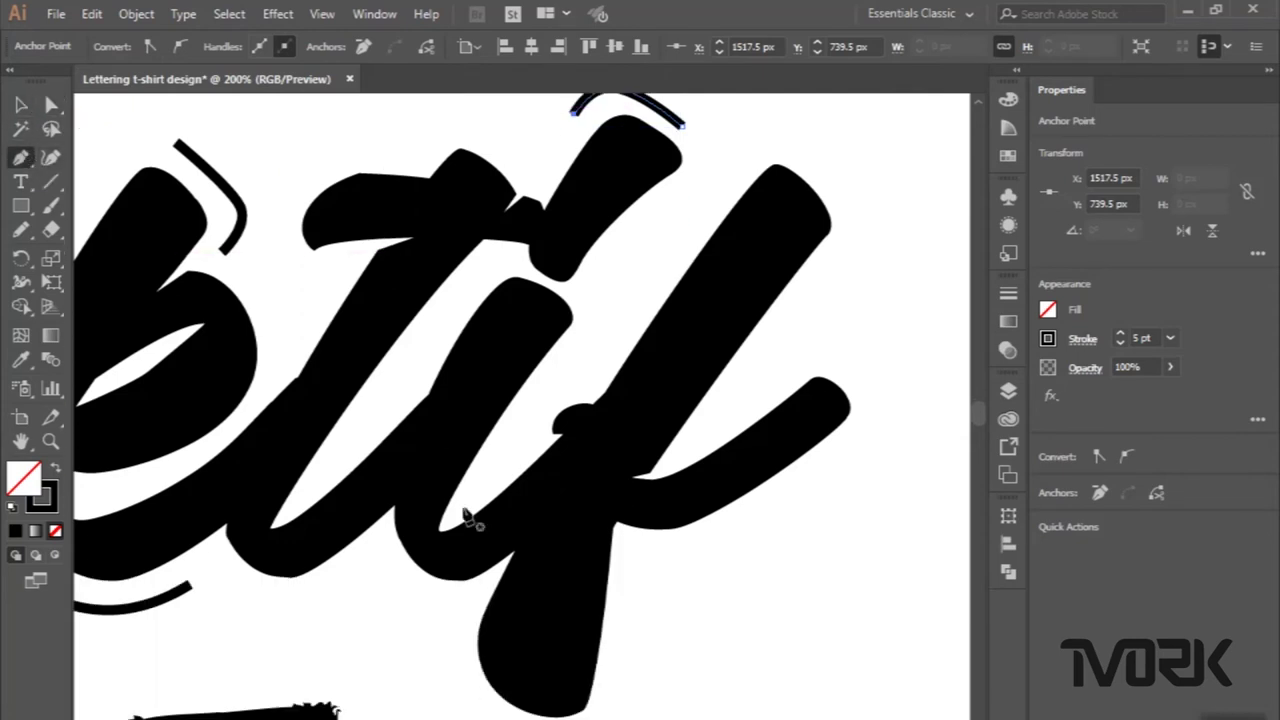
click(376, 567)
drag(432, 607, 512, 595)
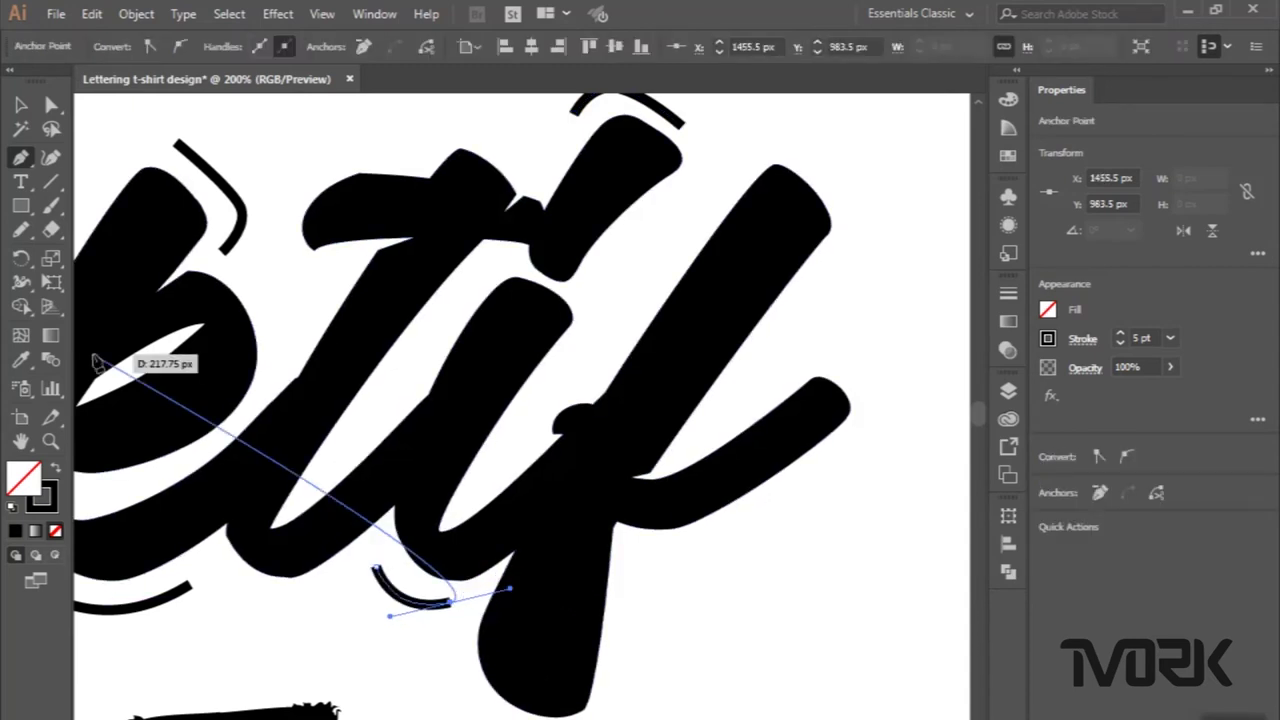
click(22, 107)
click(21, 159)
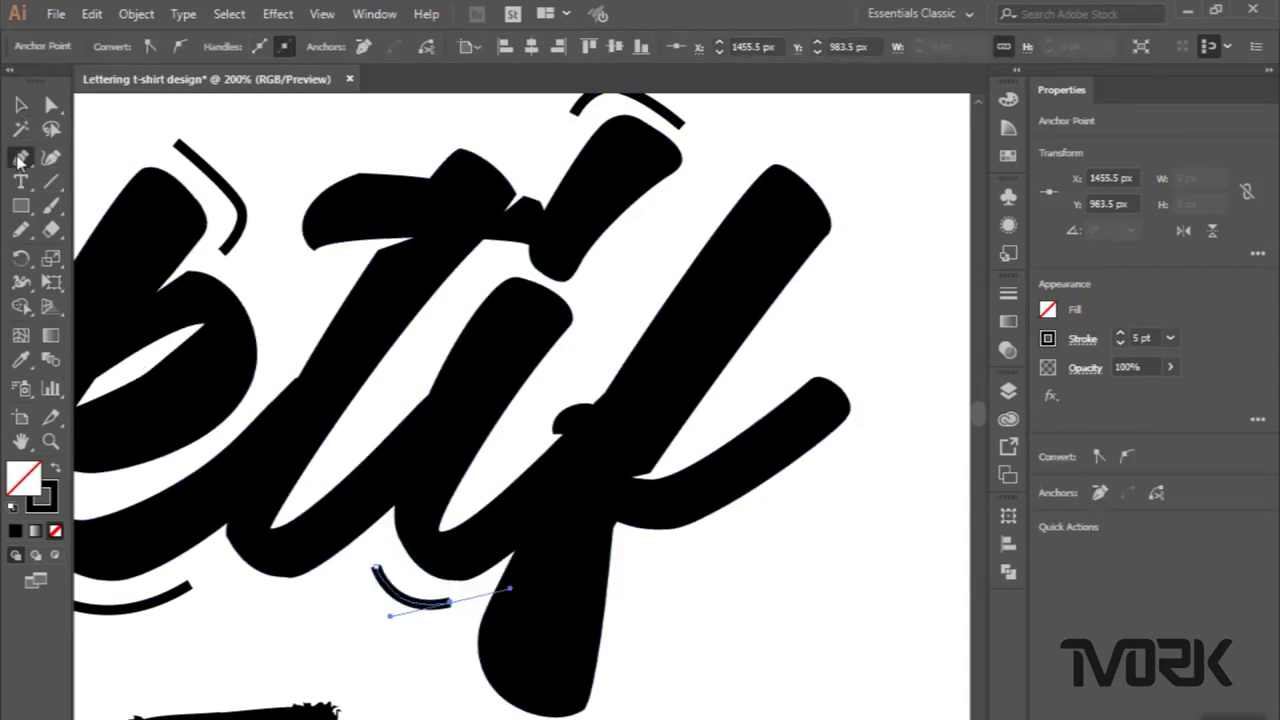
Draw a straight diagonal accent dash beside the top of the f.
scroll(262, 305, down, 3)
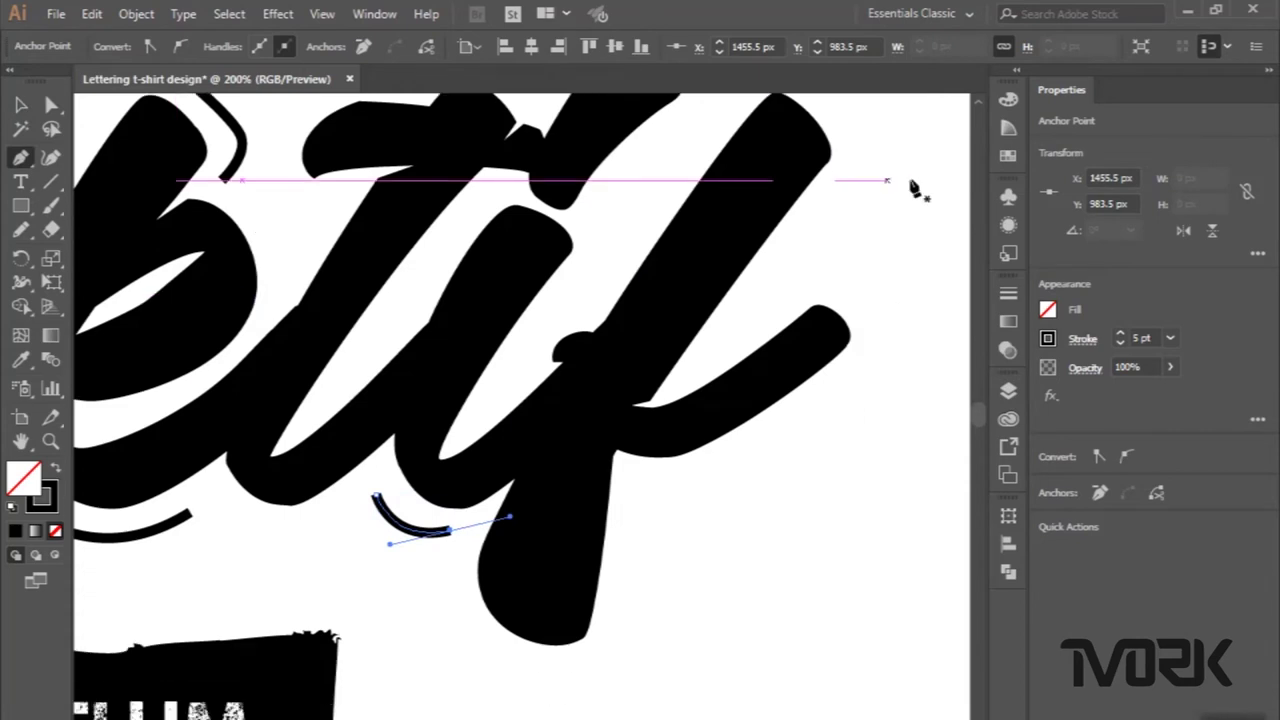
click(848, 156)
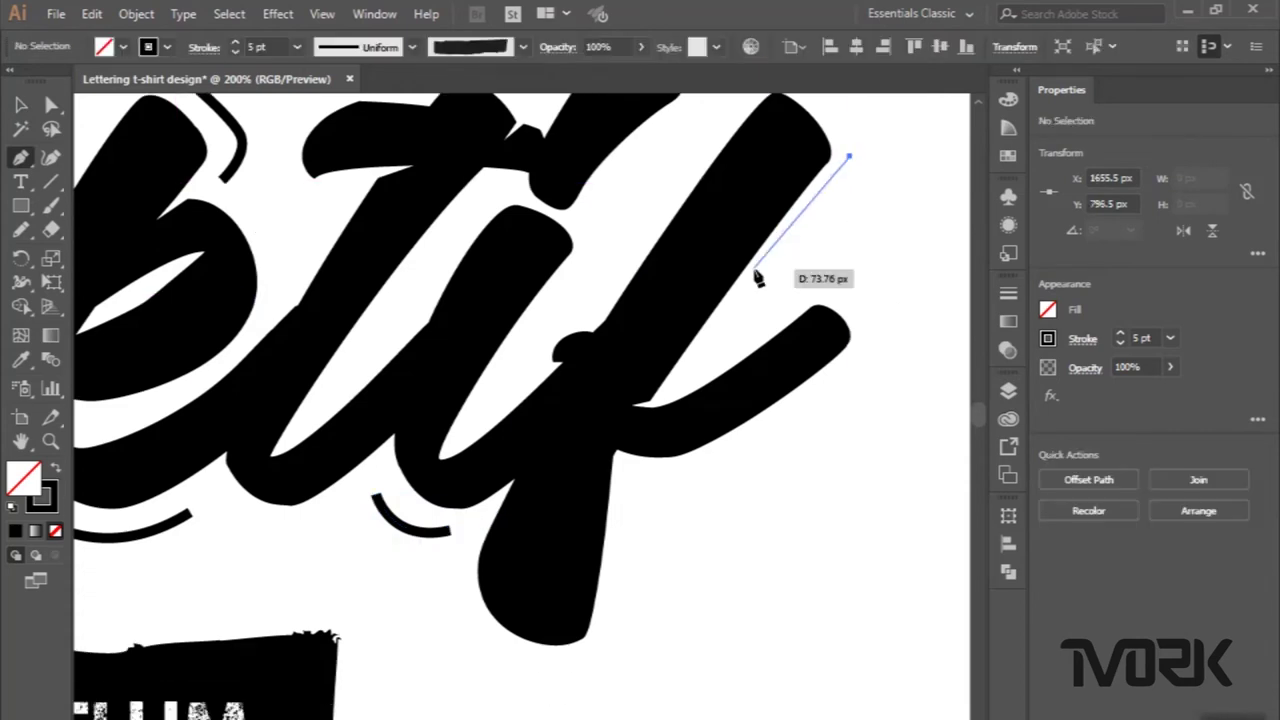
click(751, 294)
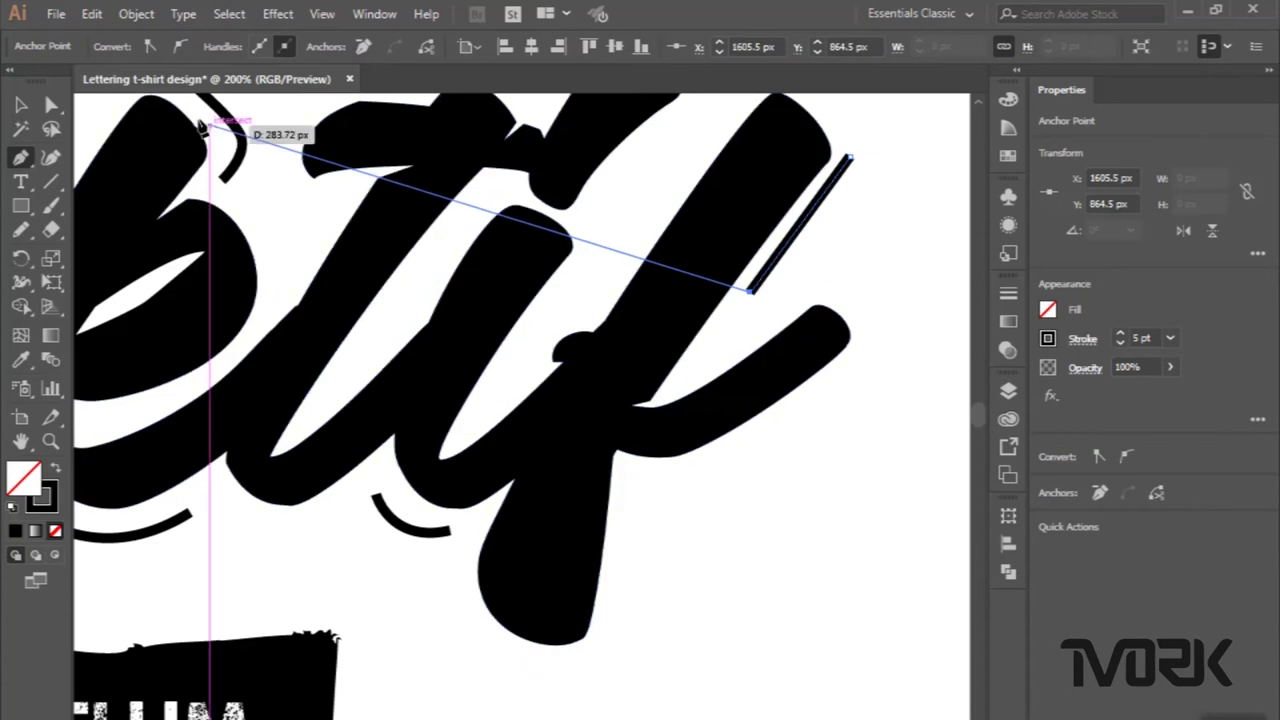
click(30, 110)
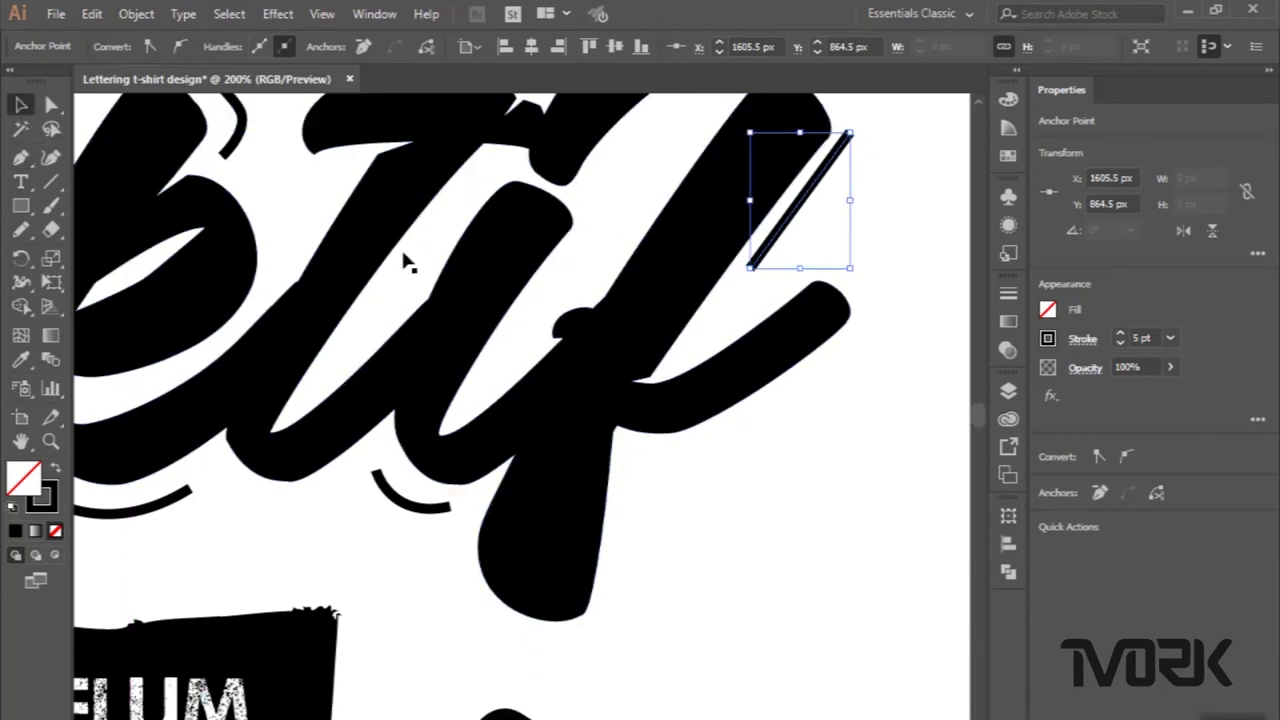
scroll(400, 257, down, 2)
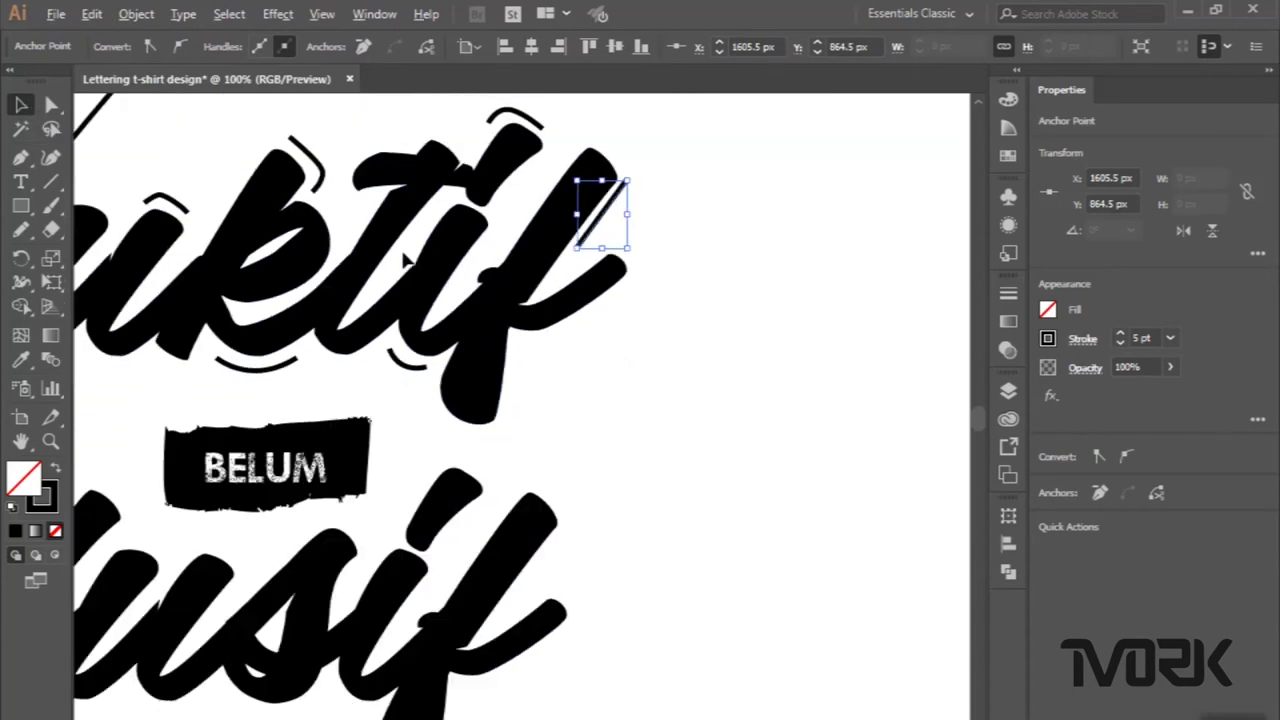
click(20, 157)
Add a curved accent stroke running along the f's descender.
scroll(515, 387, up, 1)
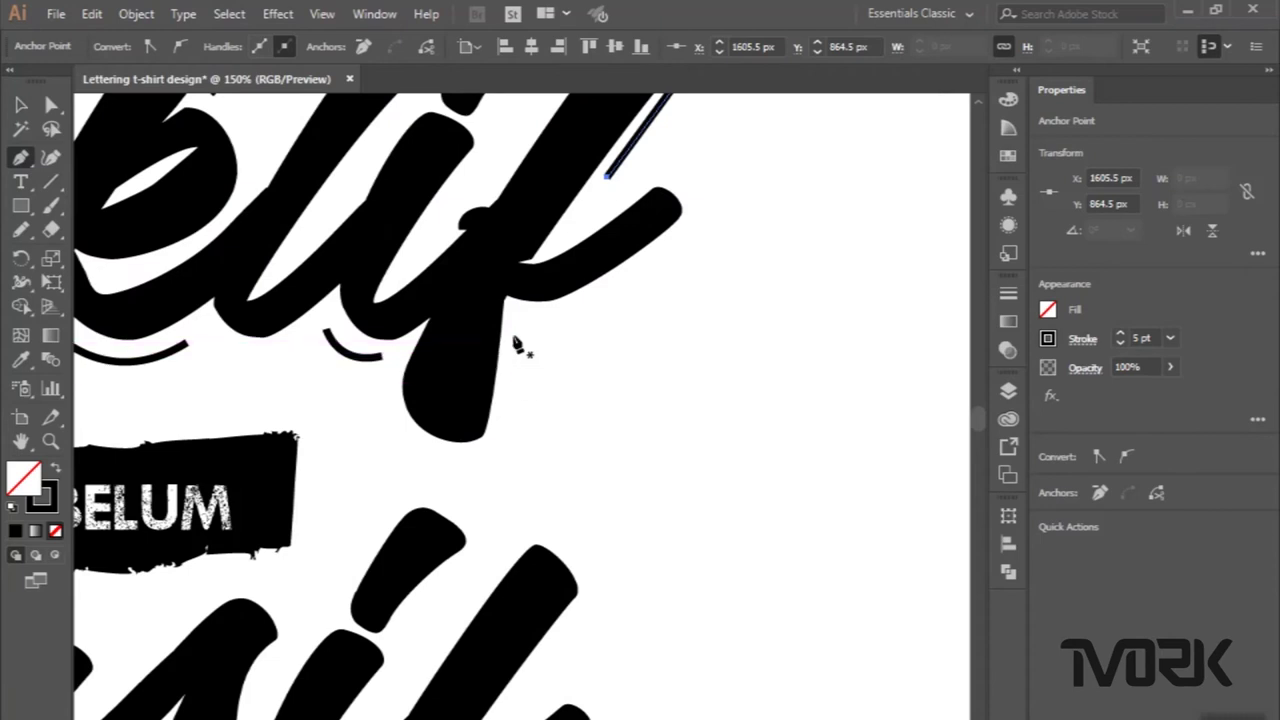
click(511, 335)
drag(491, 467, 465, 490)
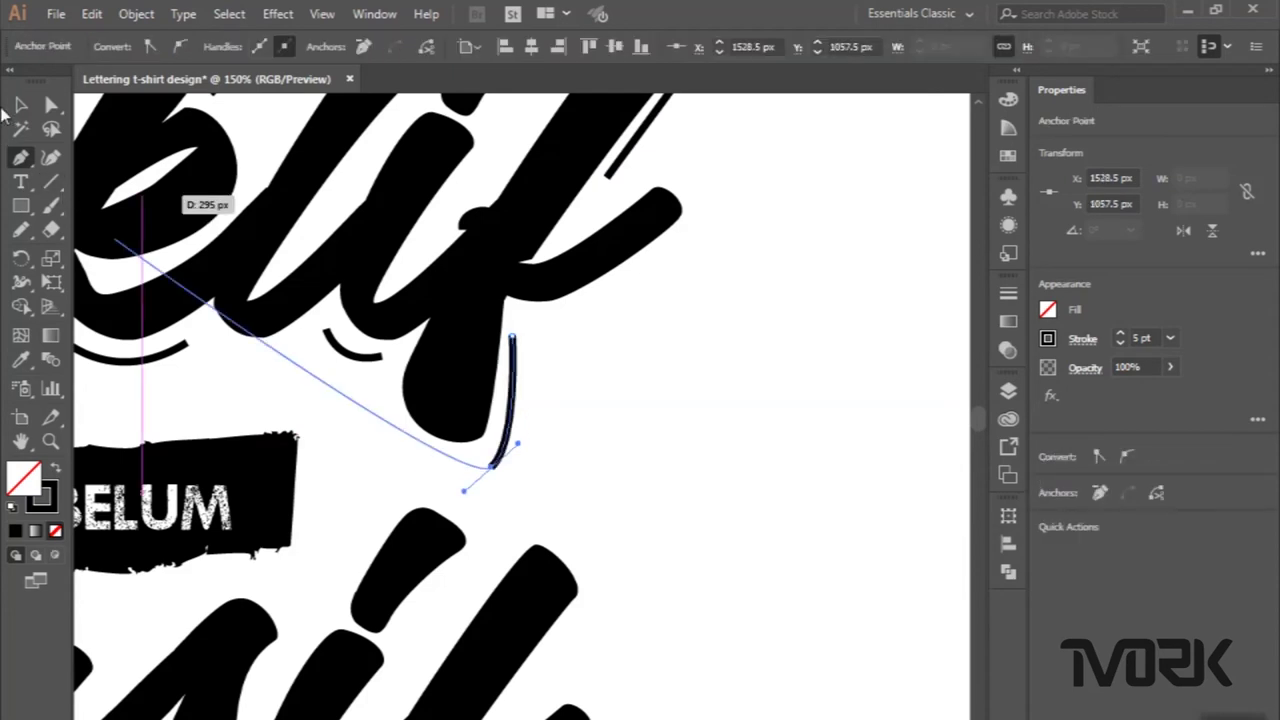
click(21, 106)
click(600, 440)
scroll(600, 440, down, 1)
scroll(600, 440, down, 3)
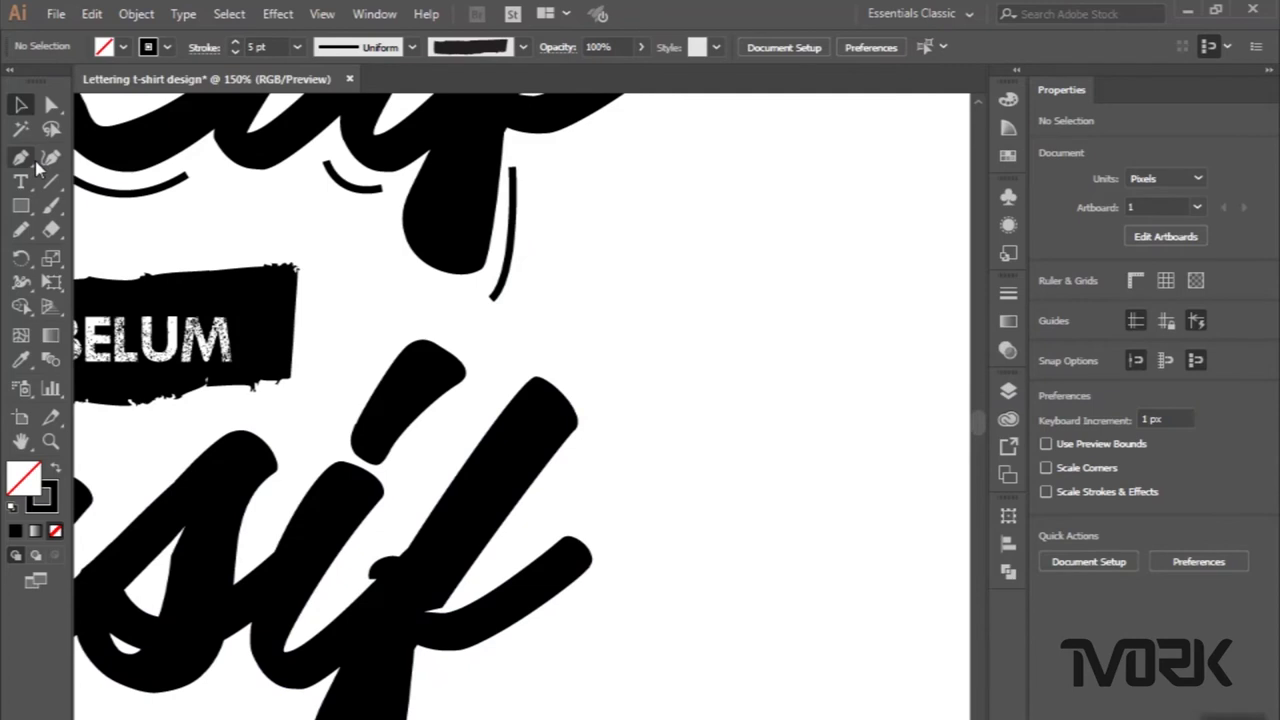
Draw a 5 pt swash from Kondusif's final f, curling upward and looping back down.
click(35, 162)
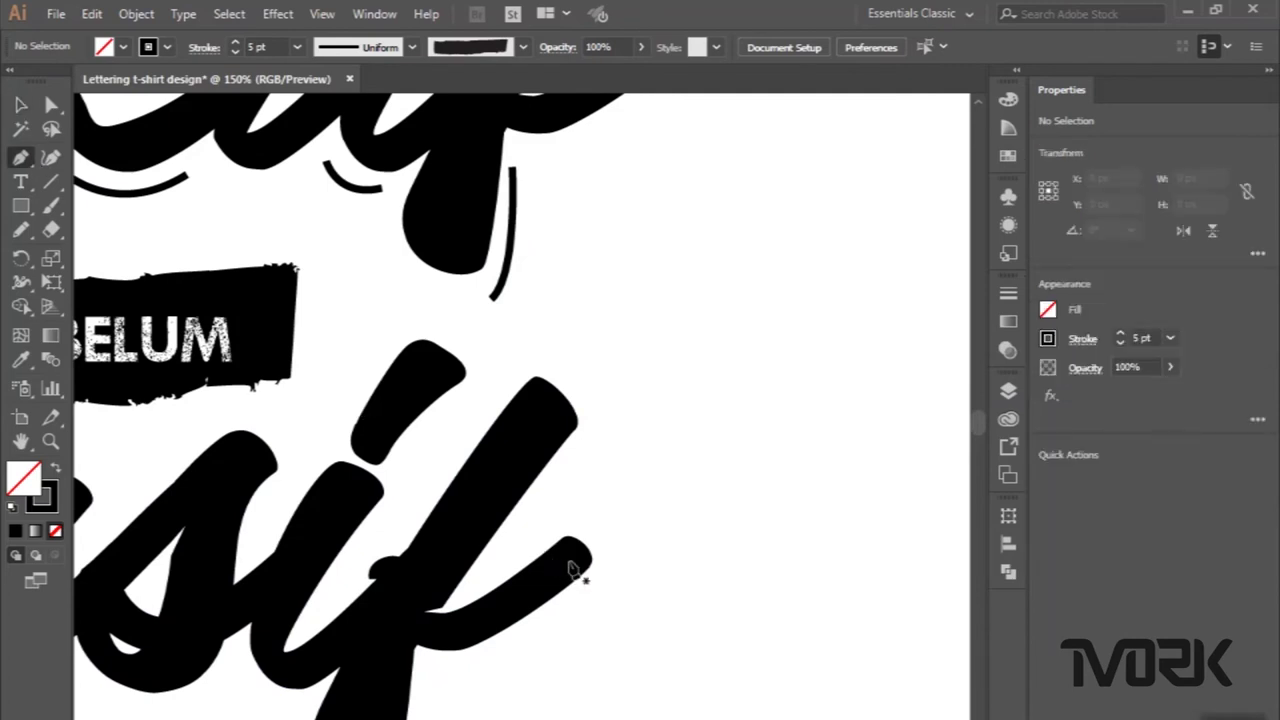
click(569, 562)
drag(709, 336, 745, 218)
drag(765, 172, 667, 137)
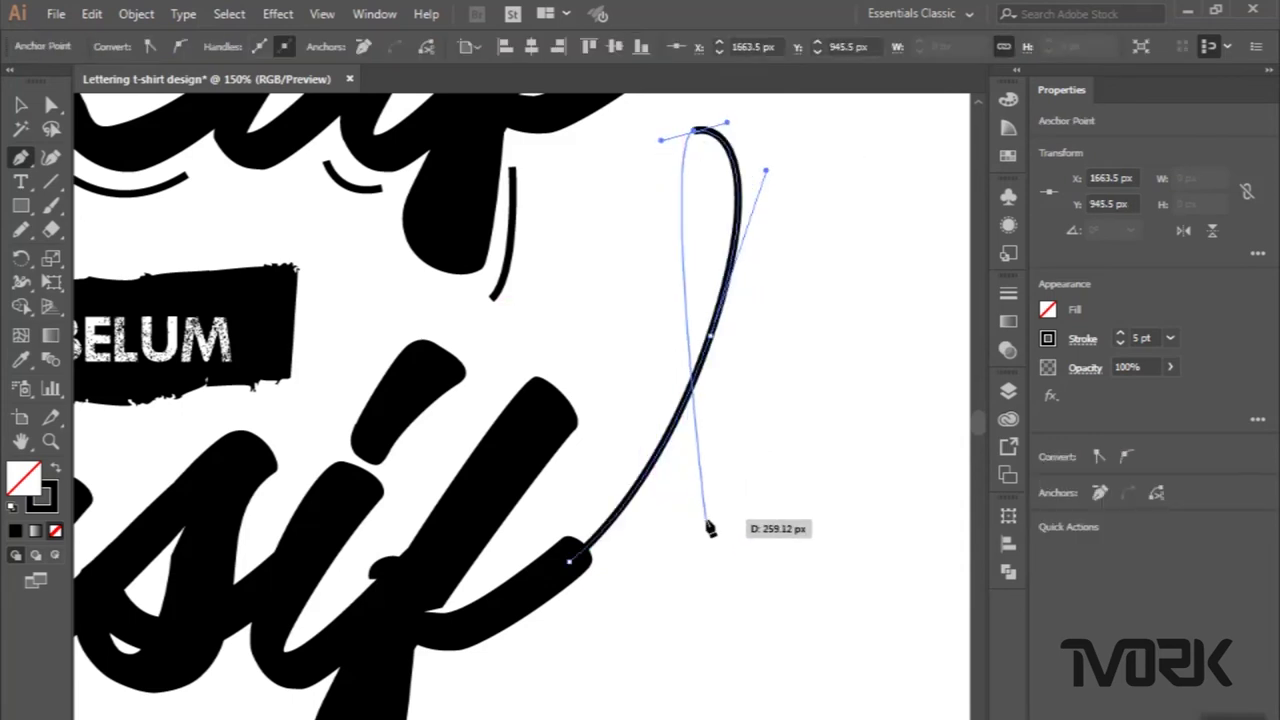
drag(751, 561, 903, 684)
scroll(570, 598, down, 2)
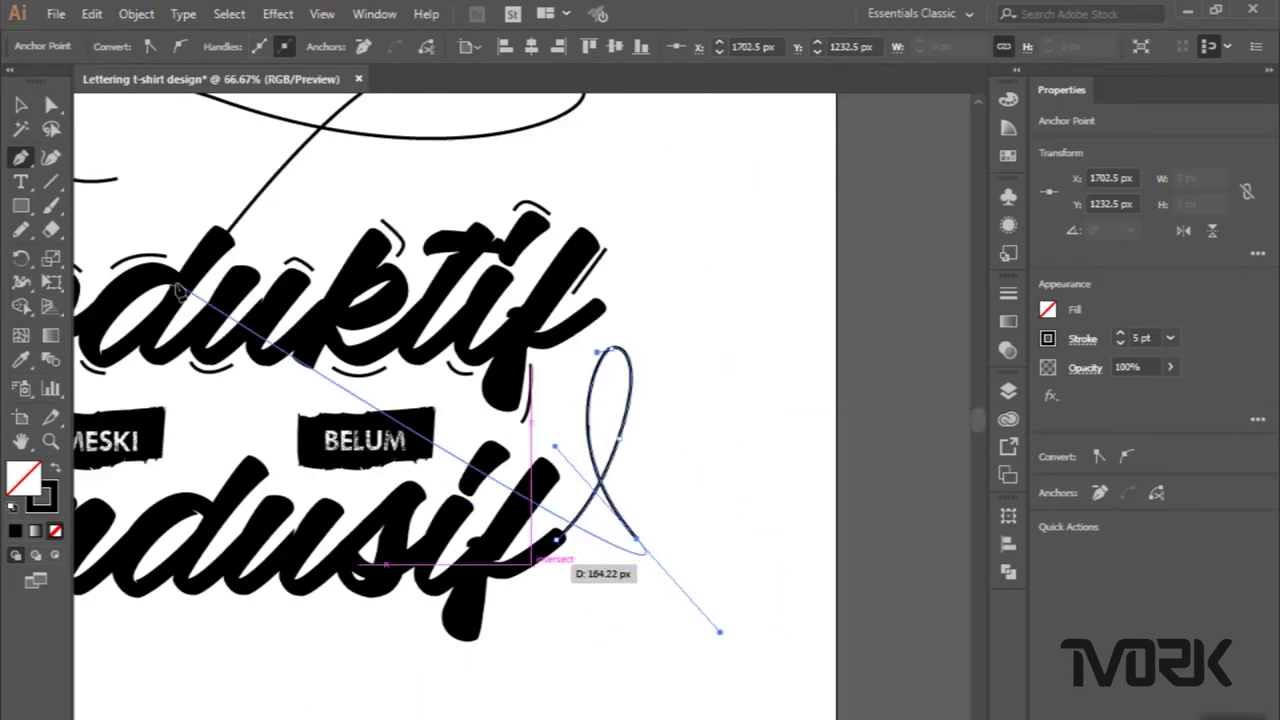
key(v)
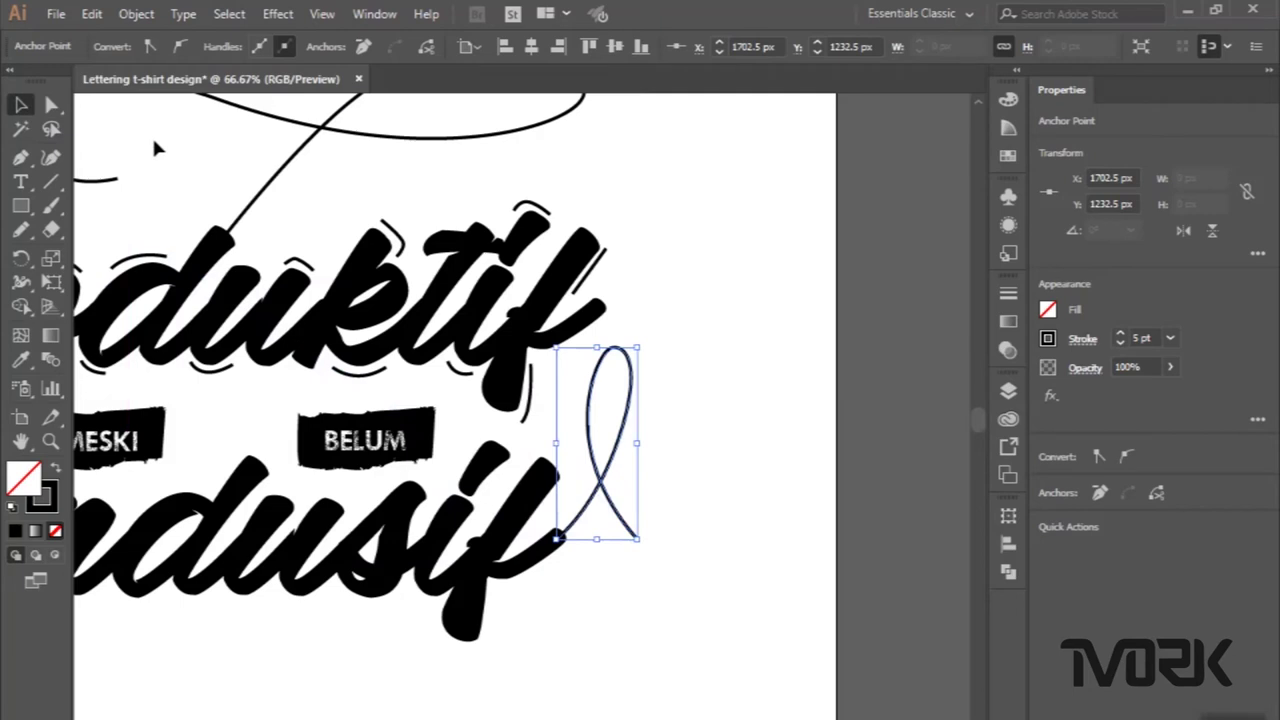
click(155, 148)
scroll(155, 148, left, 3)
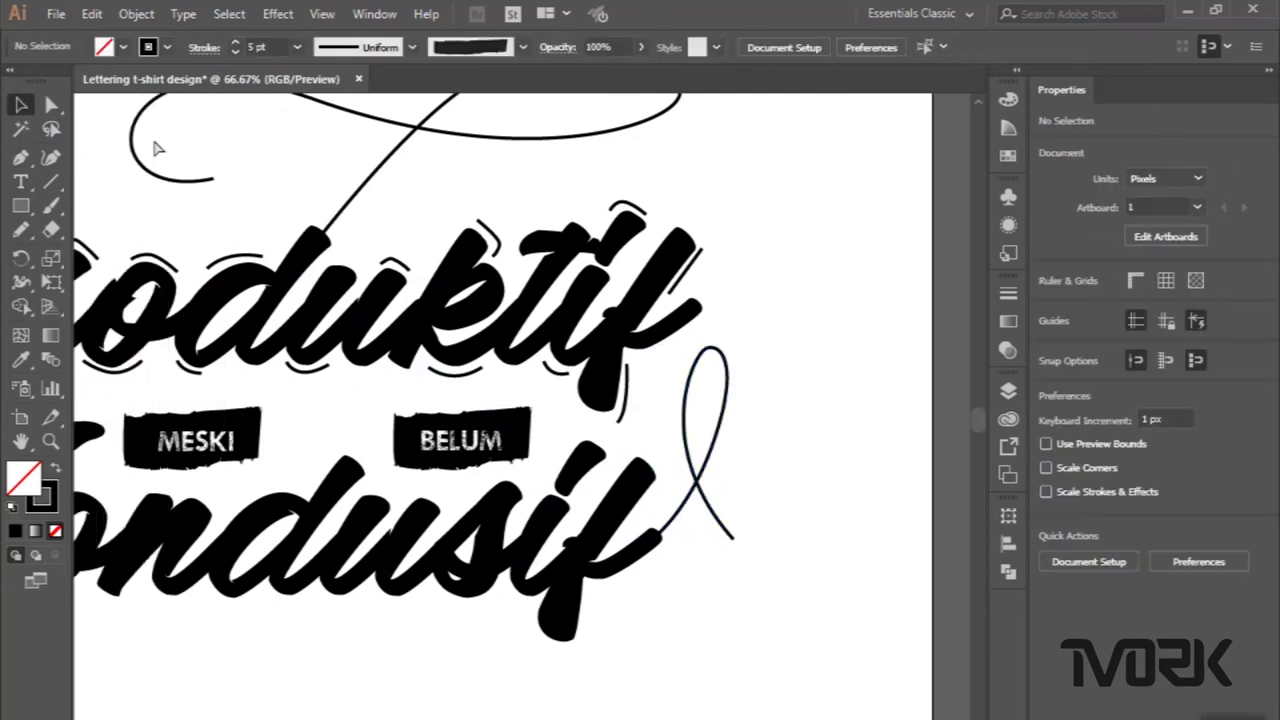
Draw a short straight accent line beside the f of Kondusif.
click(22, 160)
scroll(404, 485, up, 1)
scroll(597, 530, down, 1)
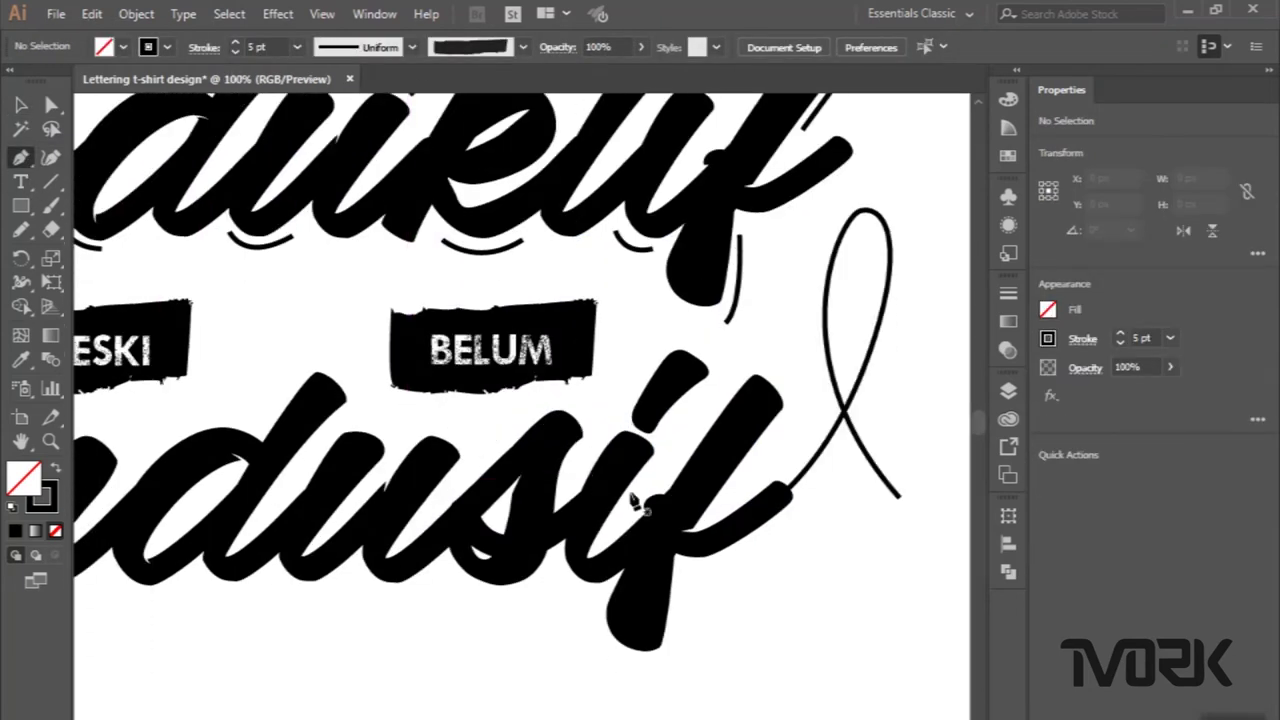
alt+scroll(757, 409, up, 1)
alt+scroll(757, 409, up, 1)
click(760, 308)
click(655, 437)
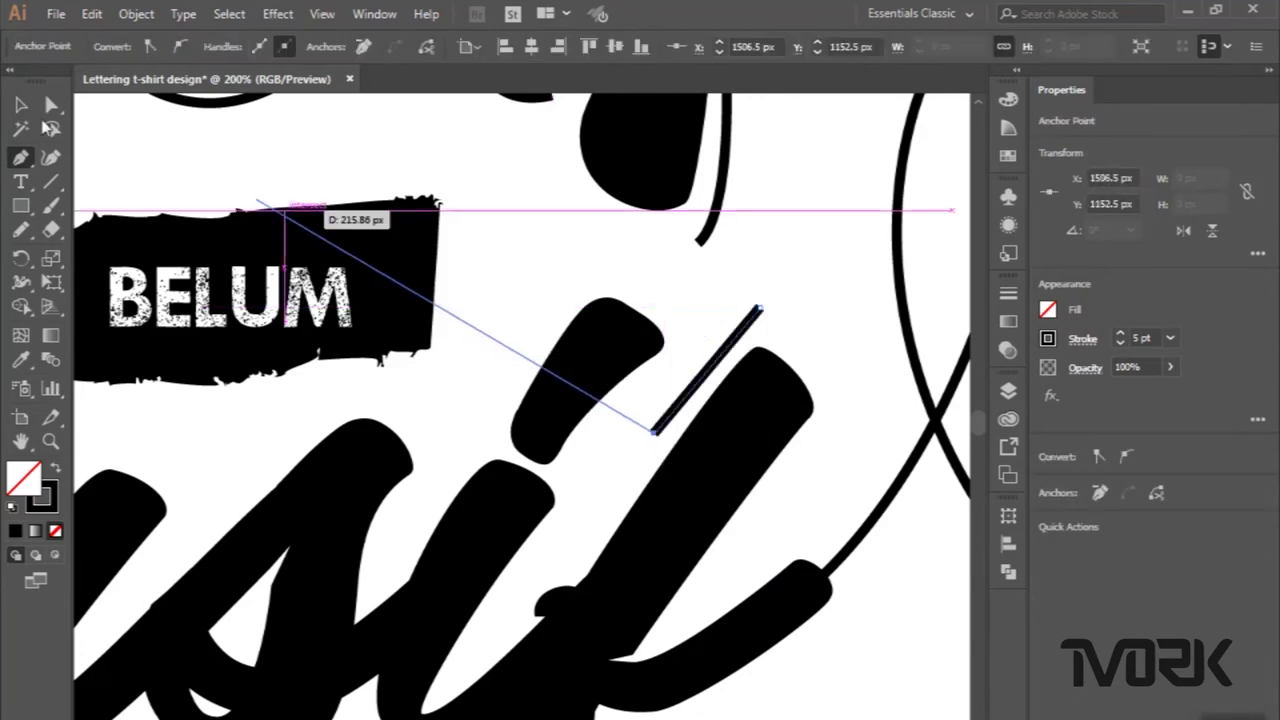
click(20, 108)
Draw a curved accent stroke tucked under the f, redoing misplaced anchors.
click(21, 158)
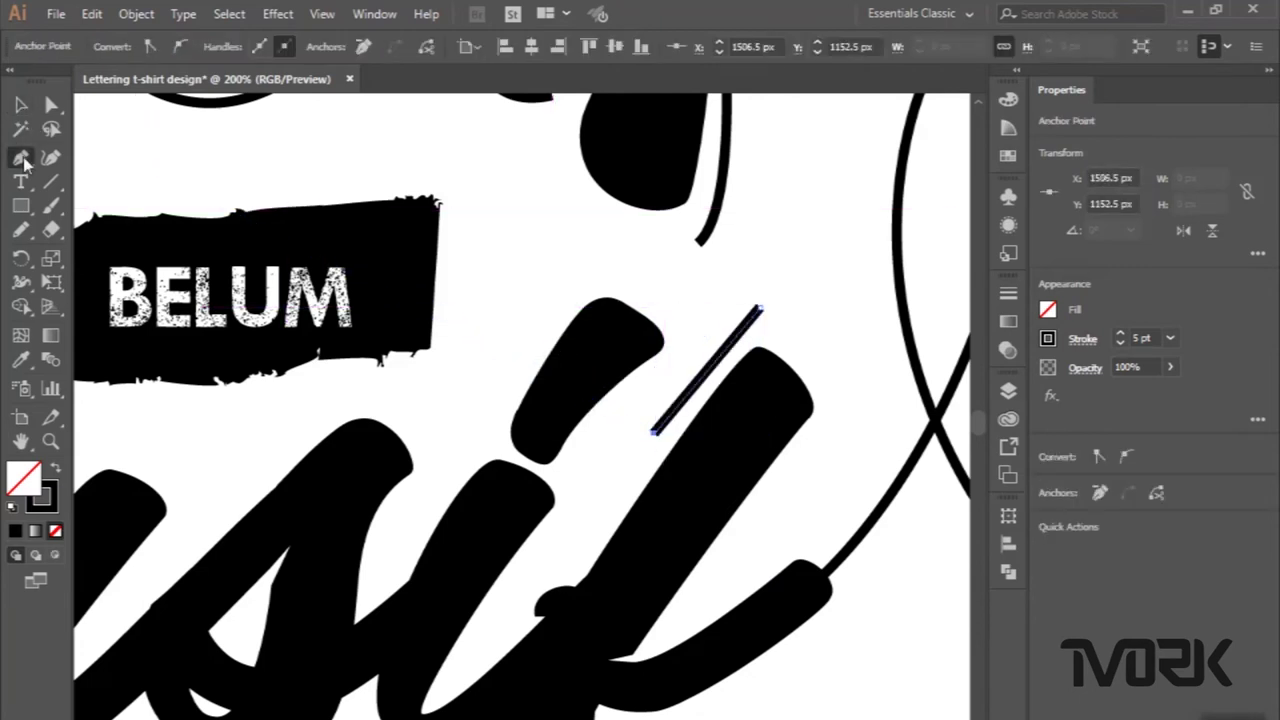
scroll(410, 300, down, 3)
scroll(410, 300, down, 2)
drag(547, 547, 636, 608)
key(ctrl+z)
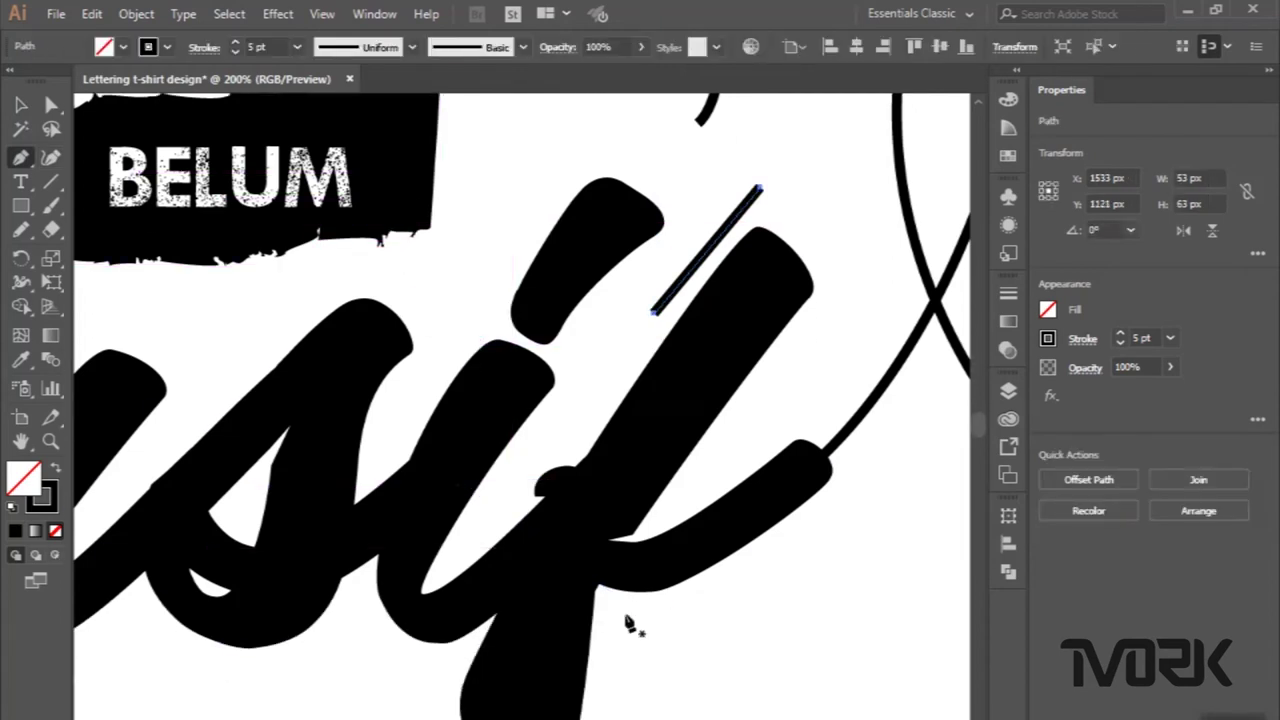
click(624, 613)
drag(739, 587, 786, 555)
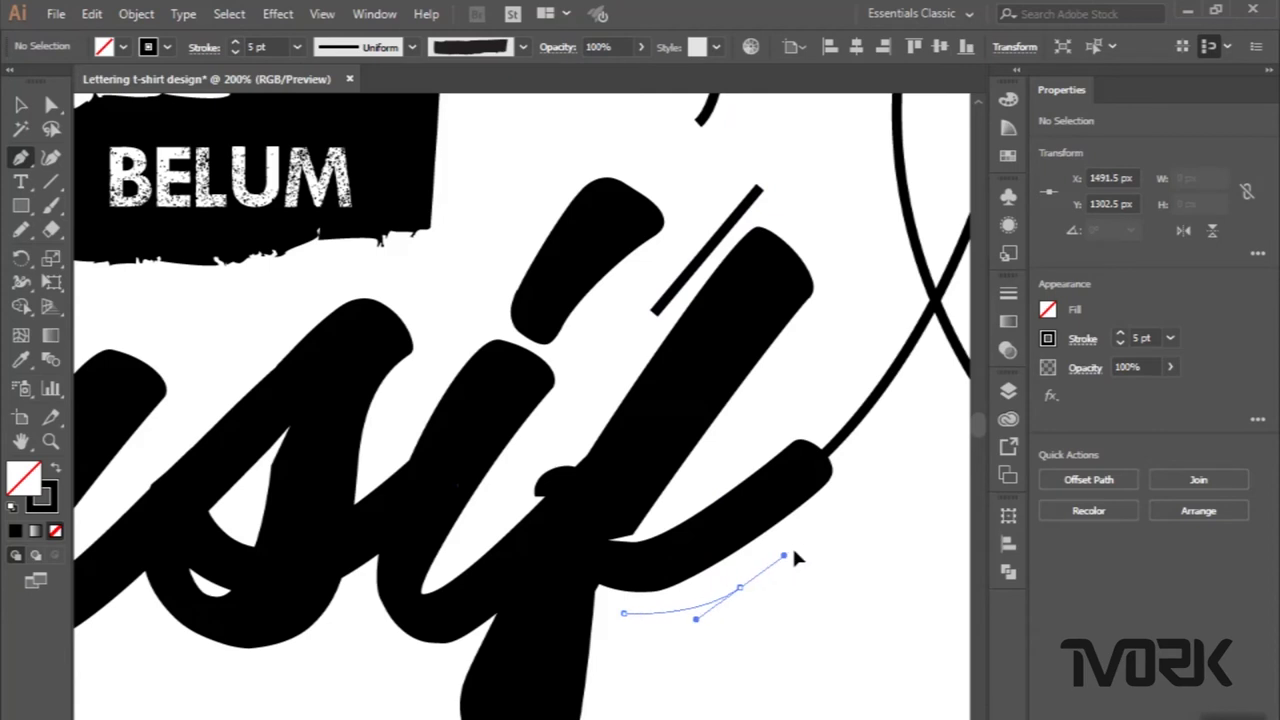
key(ctrl+z)
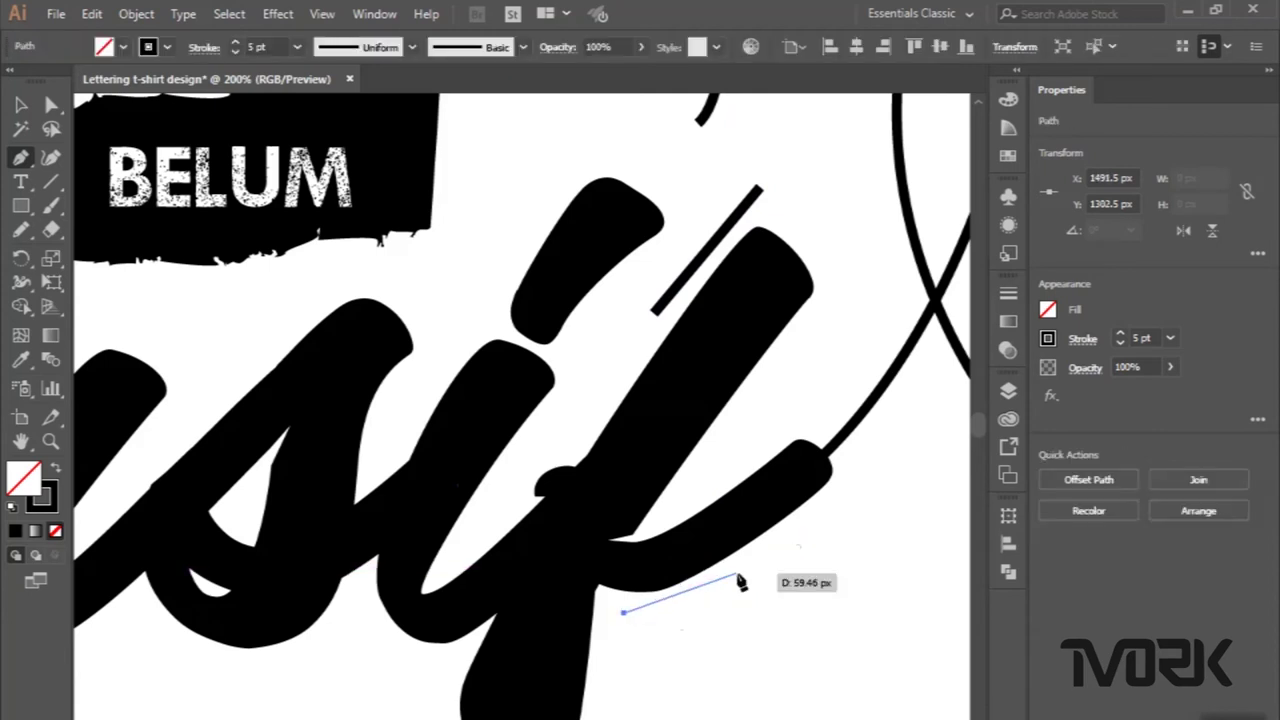
drag(737, 574, 808, 522)
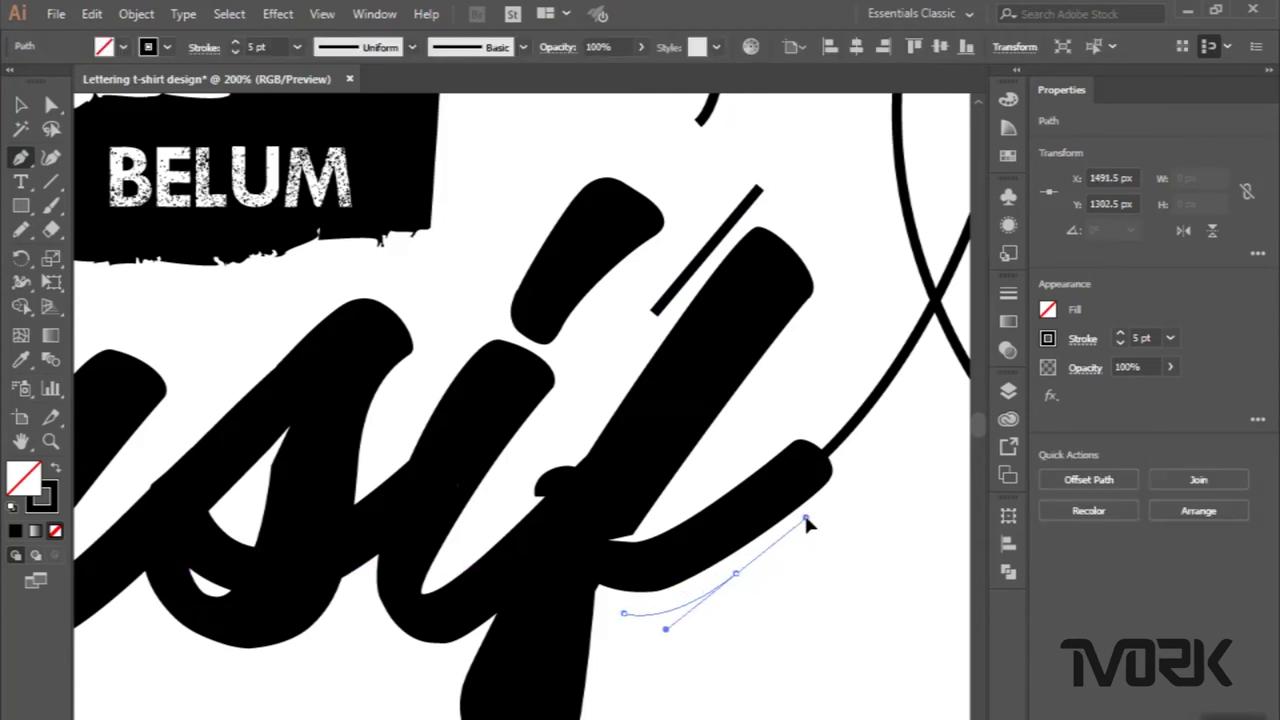
click(18, 105)
Draw a curved accent arc above the s.
click(20, 158)
scroll(385, 350, down, 2)
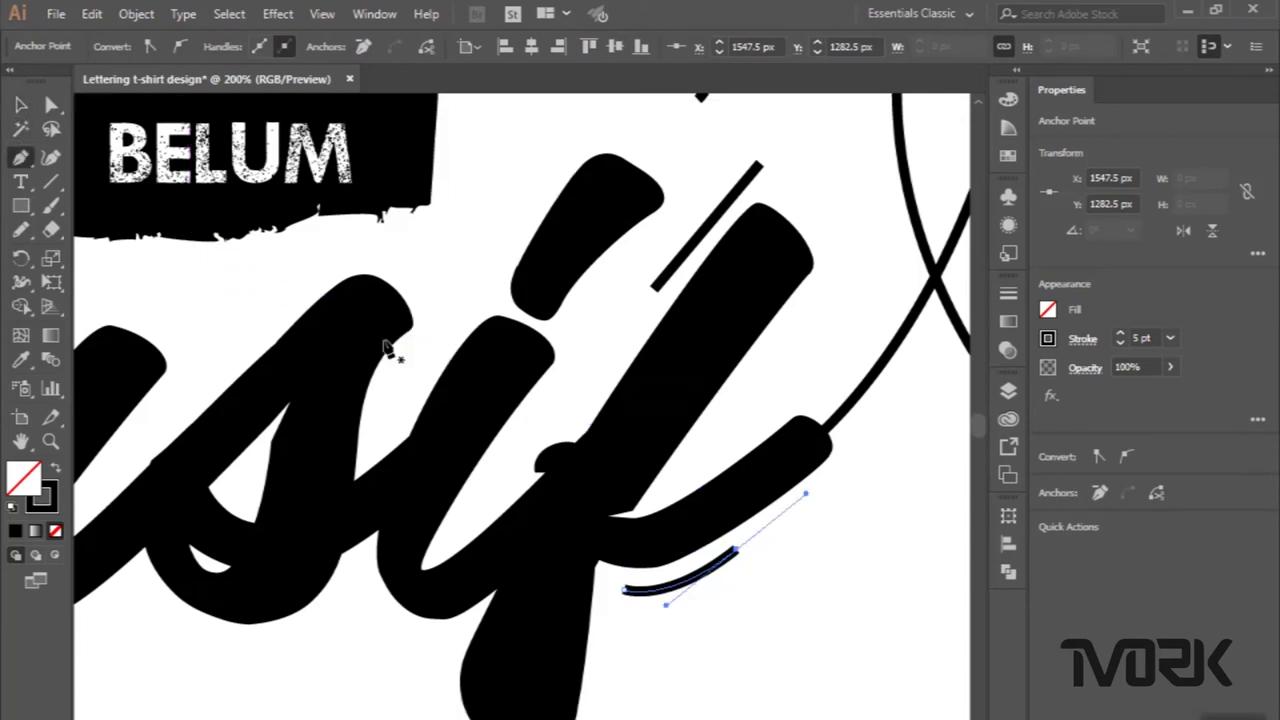
scroll(385, 350, left, 4)
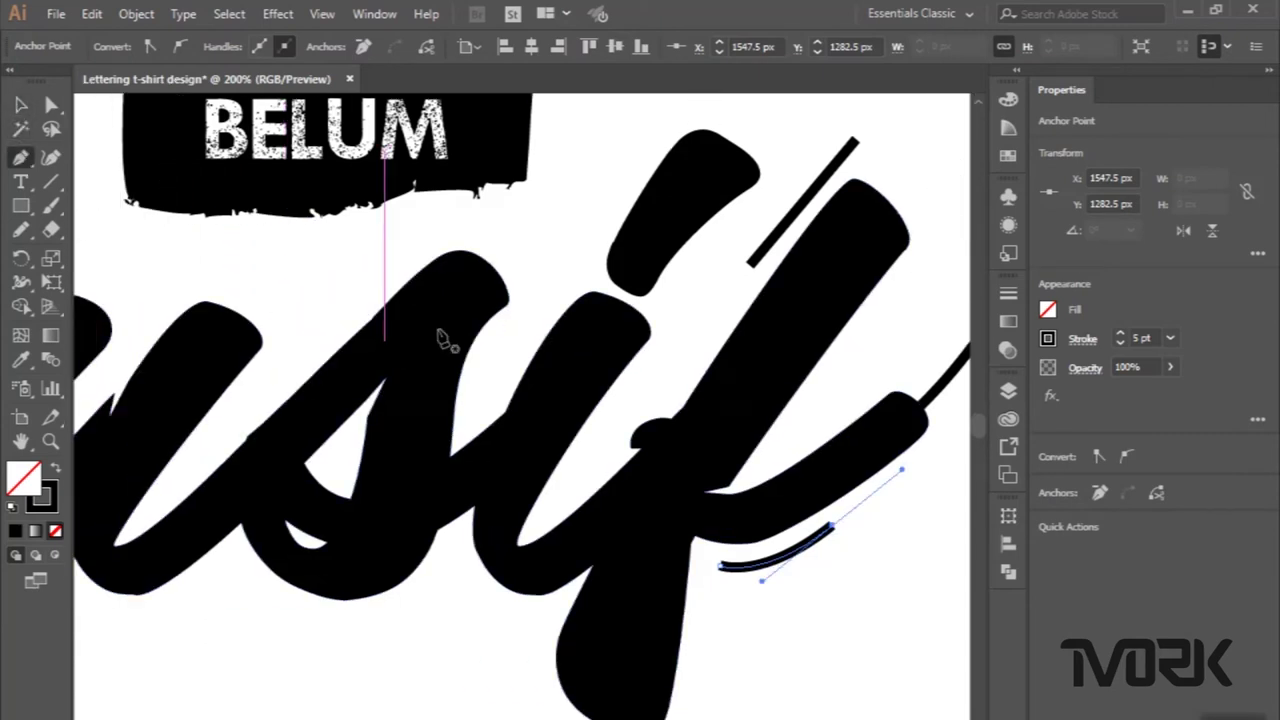
mouse_move(394, 265)
mouse_down()
mouse_move(470, 234)
mouse_move(545, 270)
mouse_up()
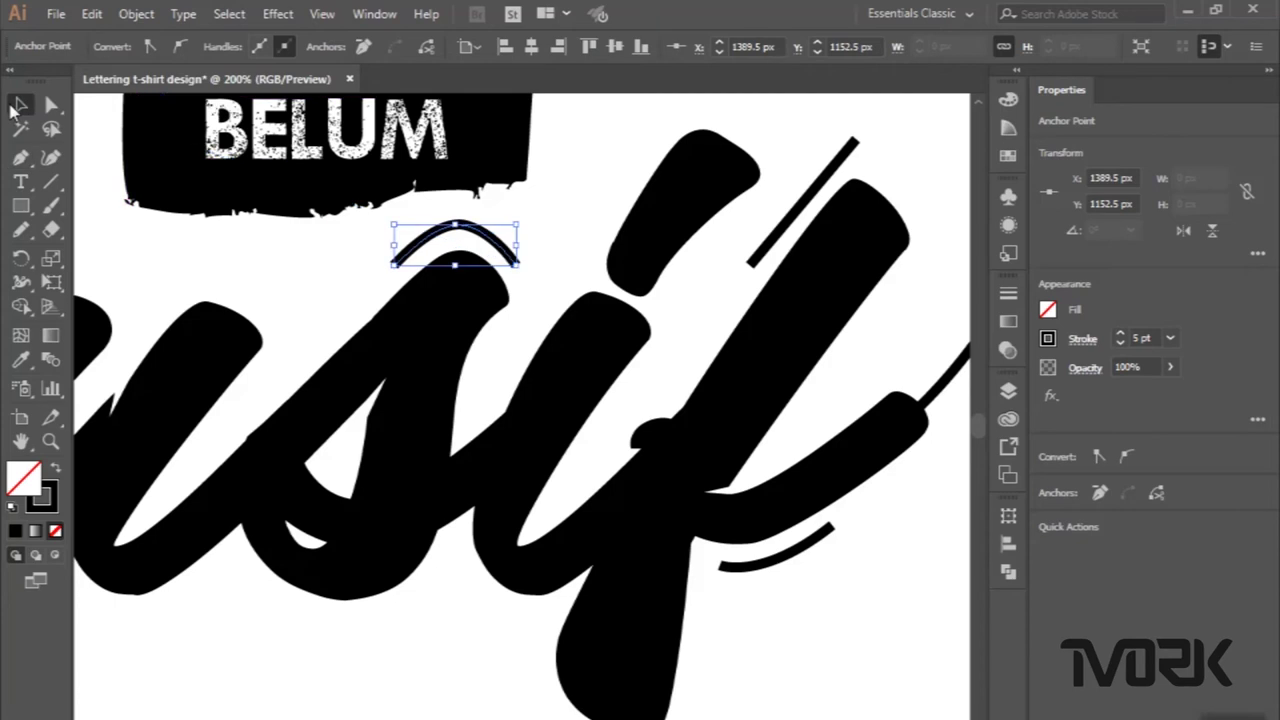
click(20, 157)
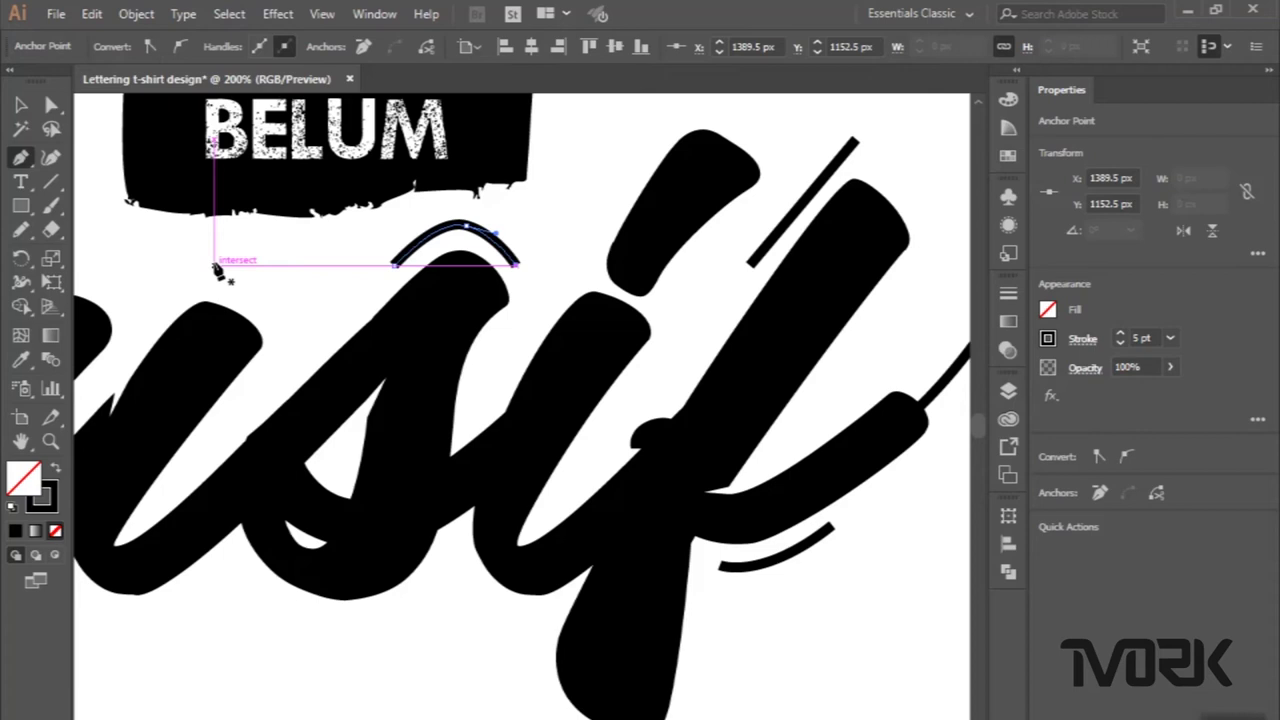
Draw a curved accent arc arching over the u.
scroll(236, 312, left, 2)
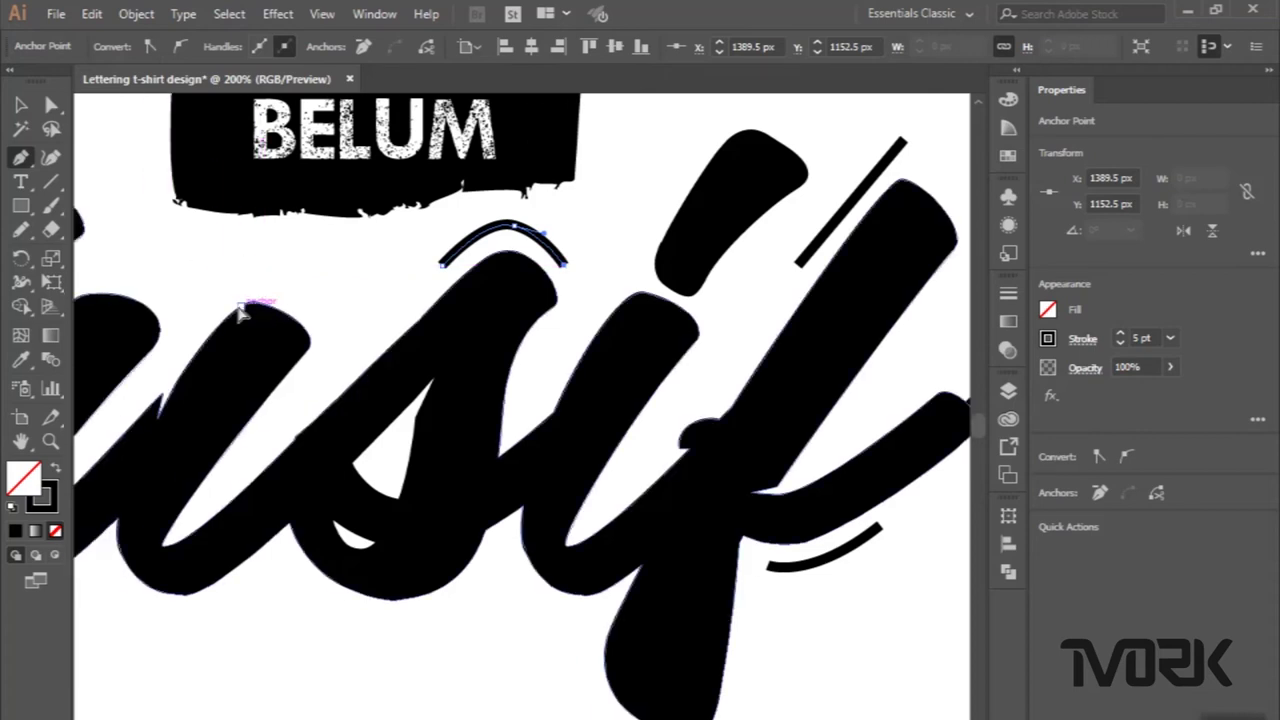
click(233, 304)
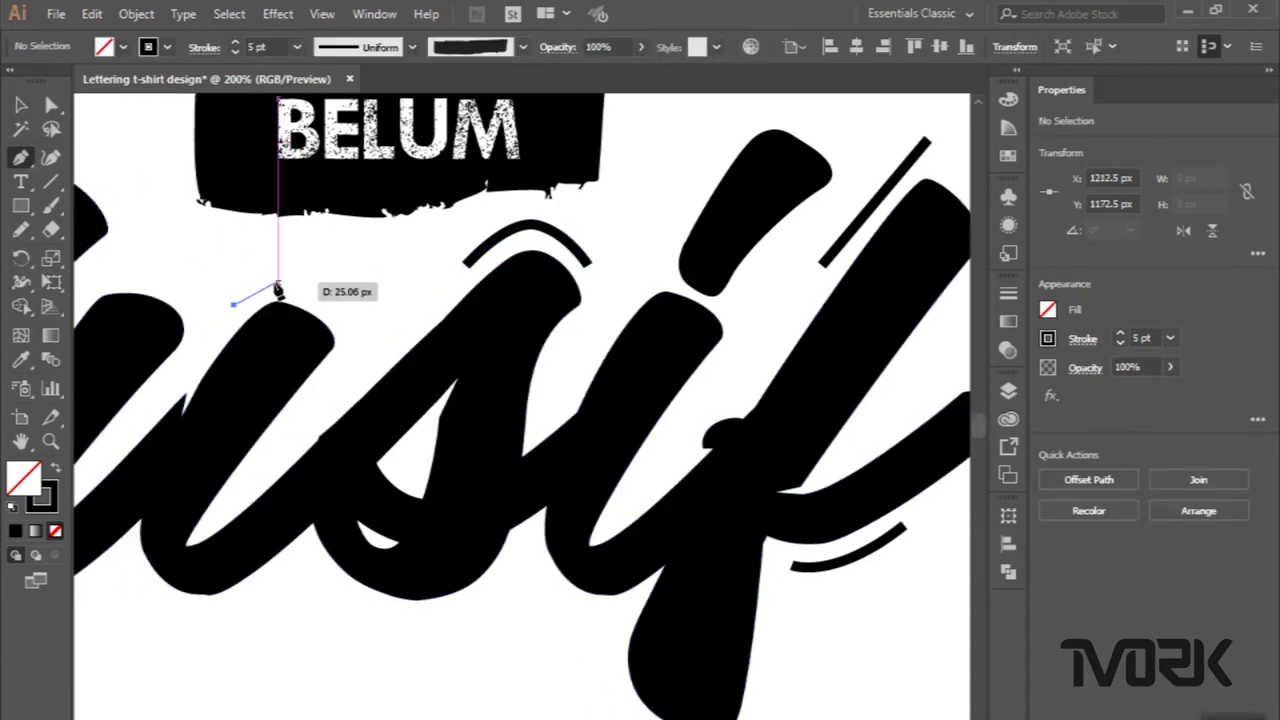
drag(279, 274, 335, 306)
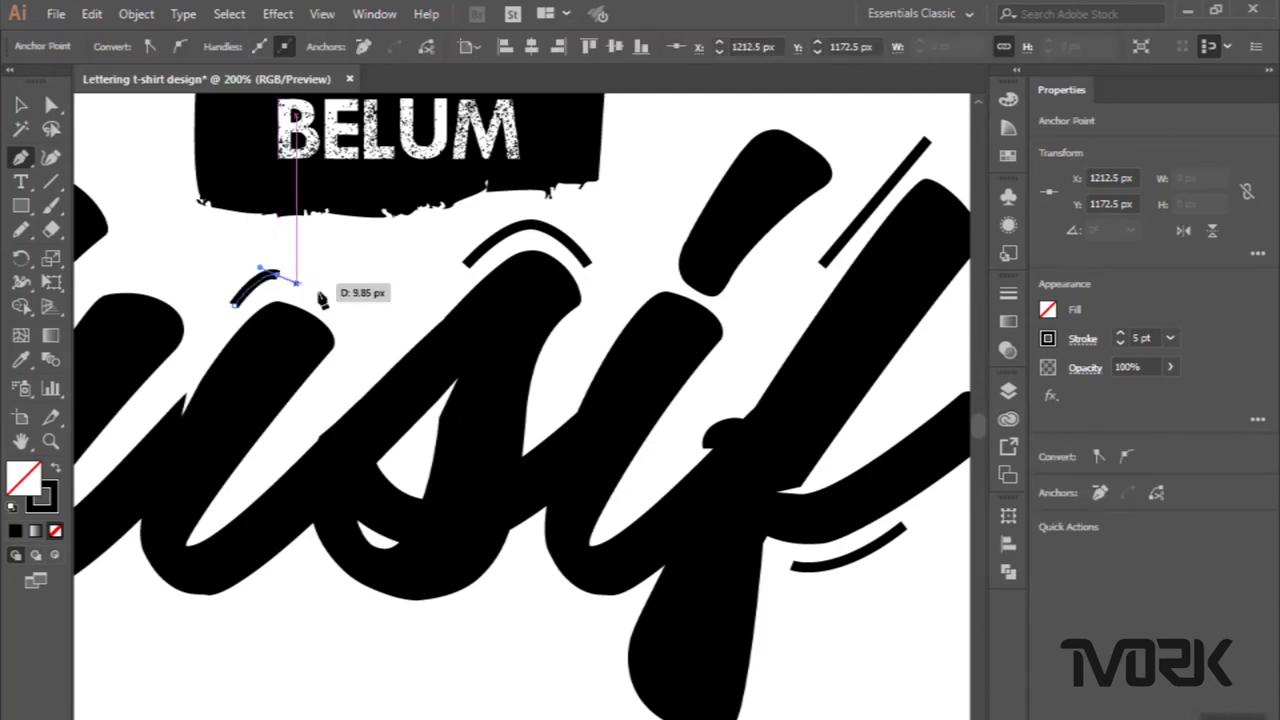
click(336, 306)
scroll(300, 300, up, 1)
scroll(250, 280, left, 3)
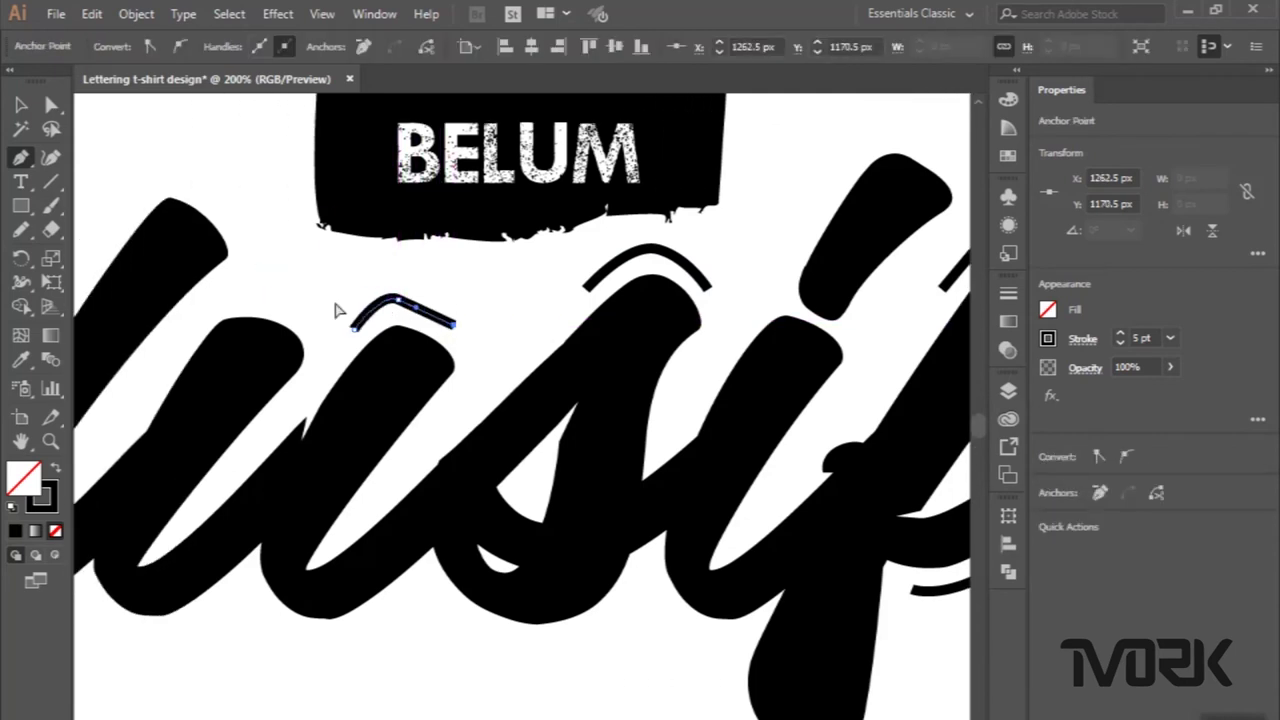
click(20, 105)
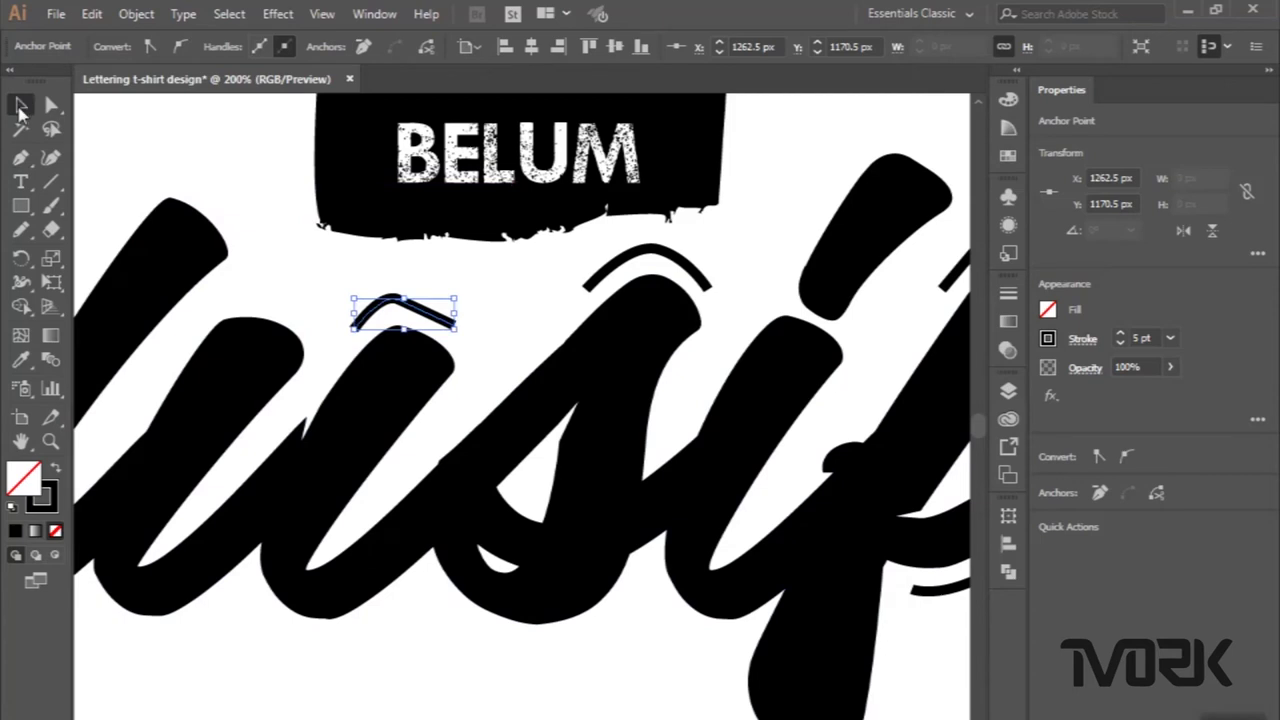
Draw a curved accent arc over the bowl of the d.
click(22, 158)
scroll(263, 306, down, 1)
scroll(263, 306, down, 2)
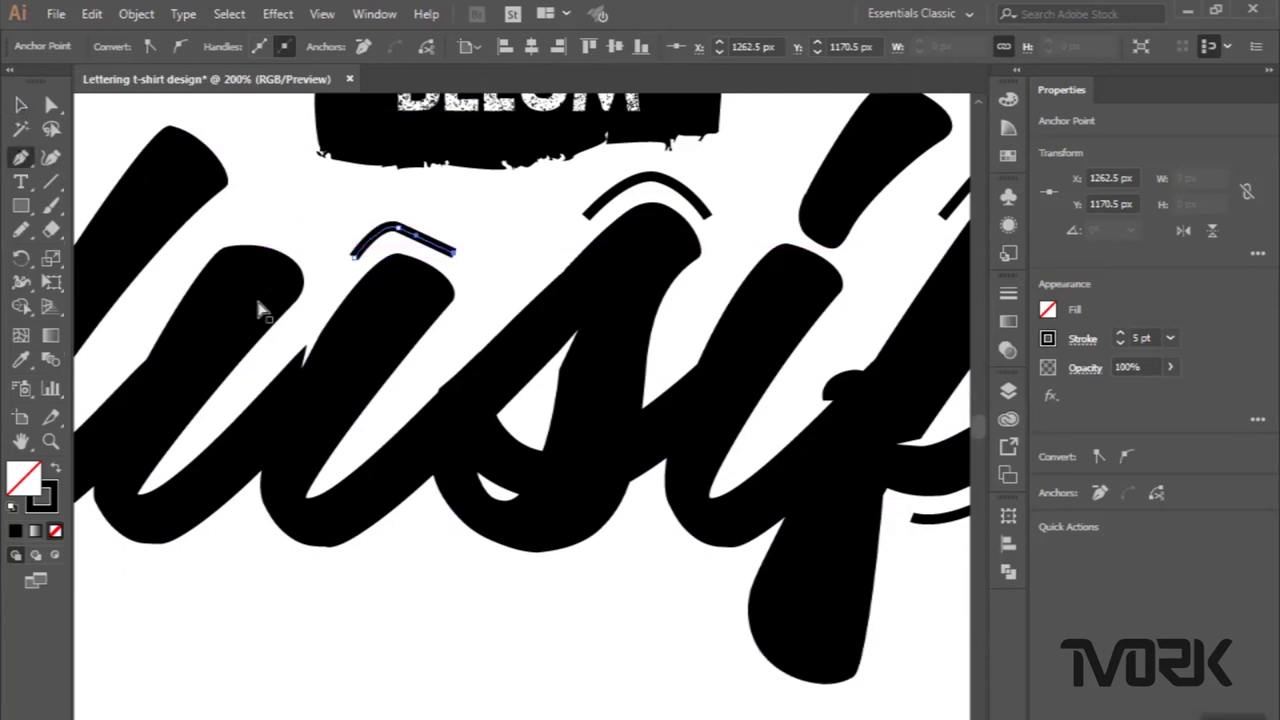
scroll(262, 312, left, 2)
scroll(263, 312, left, 3)
scroll(260, 310, up, 2)
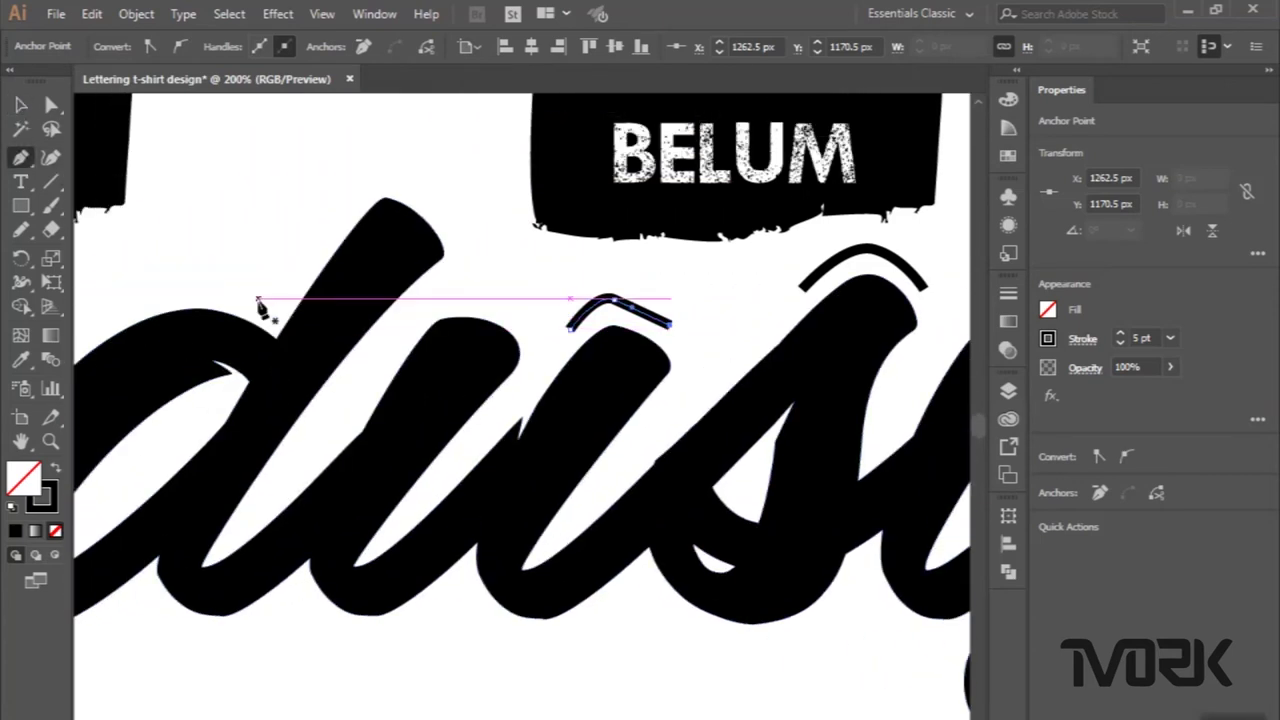
scroll(260, 310, down, 1)
scroll(257, 308, left, 2)
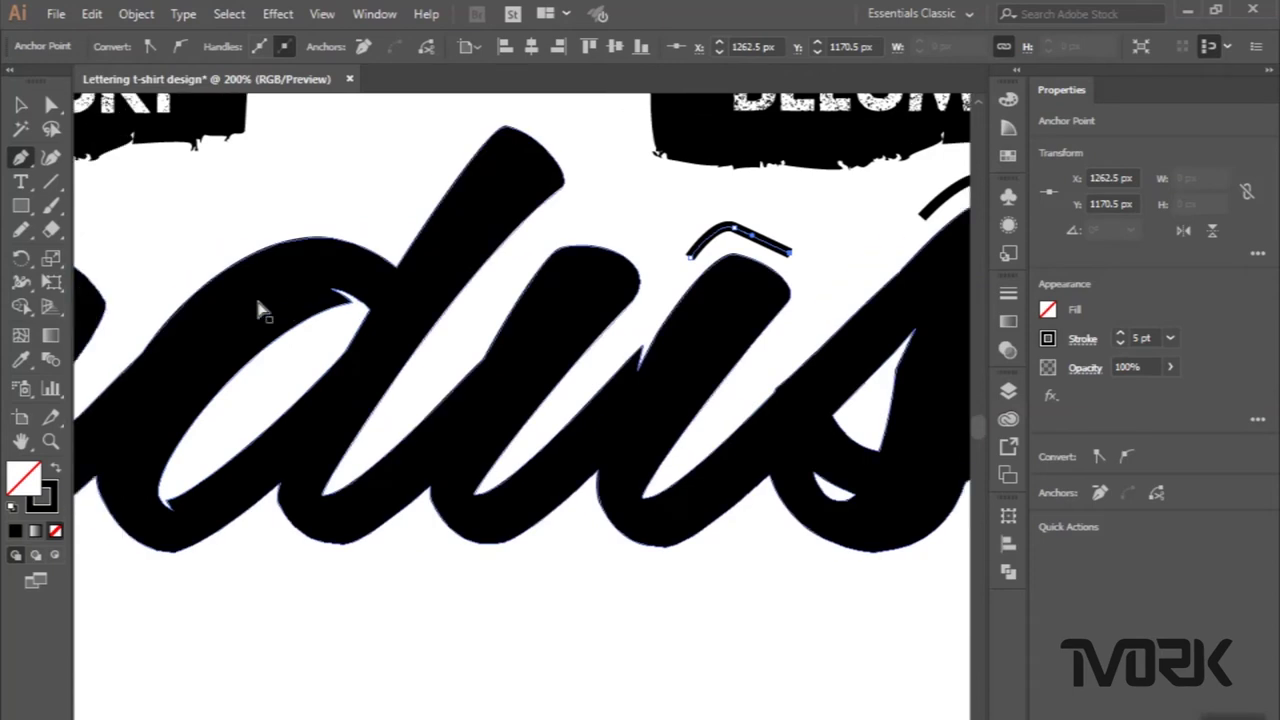
click(197, 266)
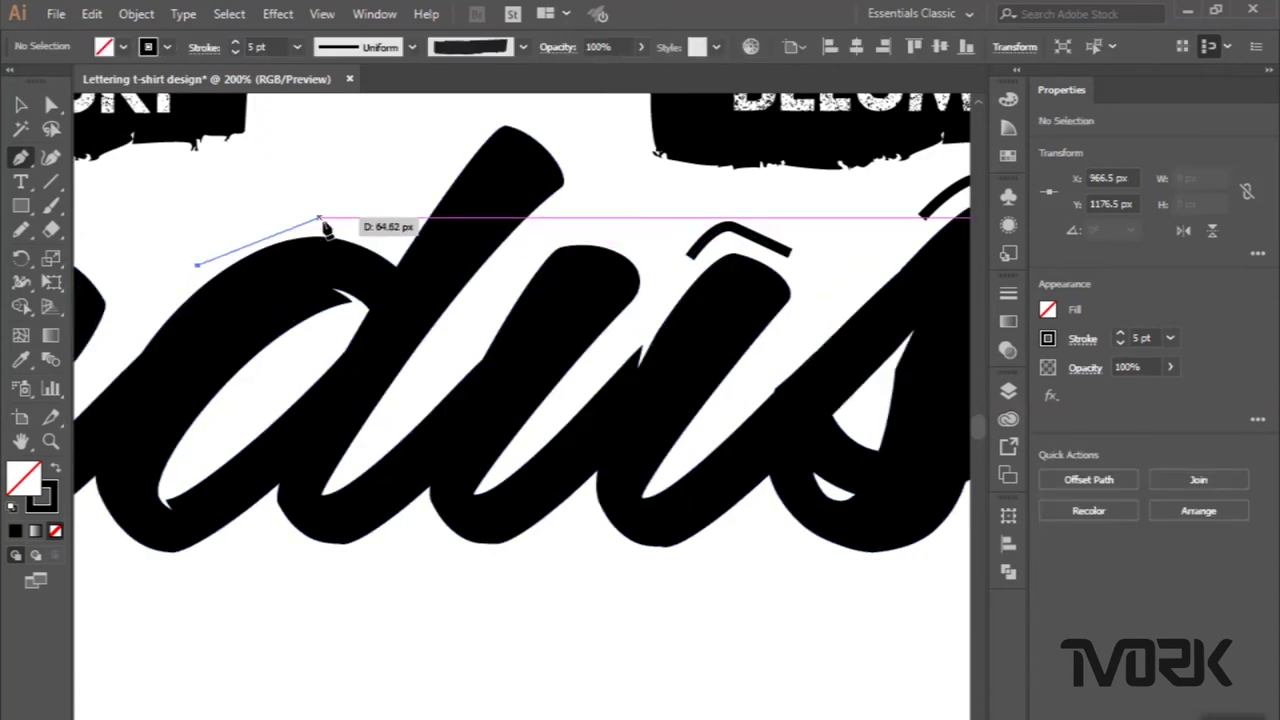
drag(345, 228, 440, 243)
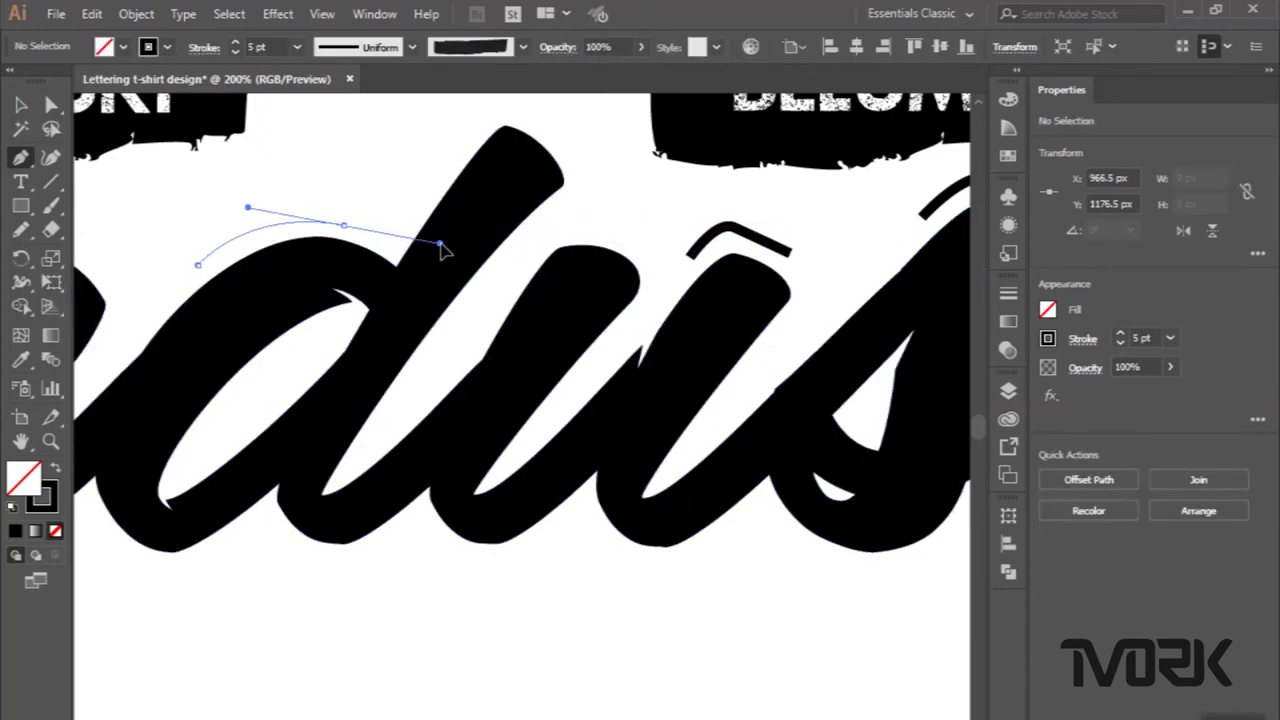
click(20, 105)
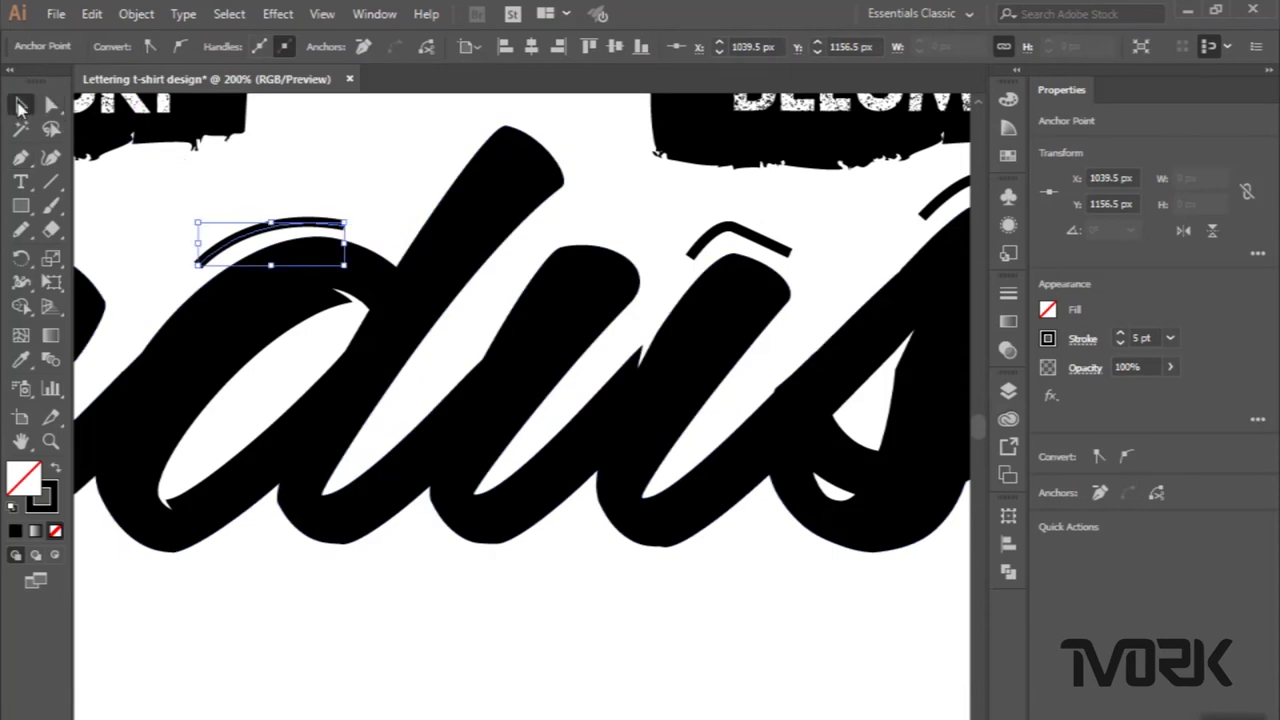
Draw accent curves around the n's shoulder and a small one beneath it.
click(22, 160)
scroll(335, 405, down, 1)
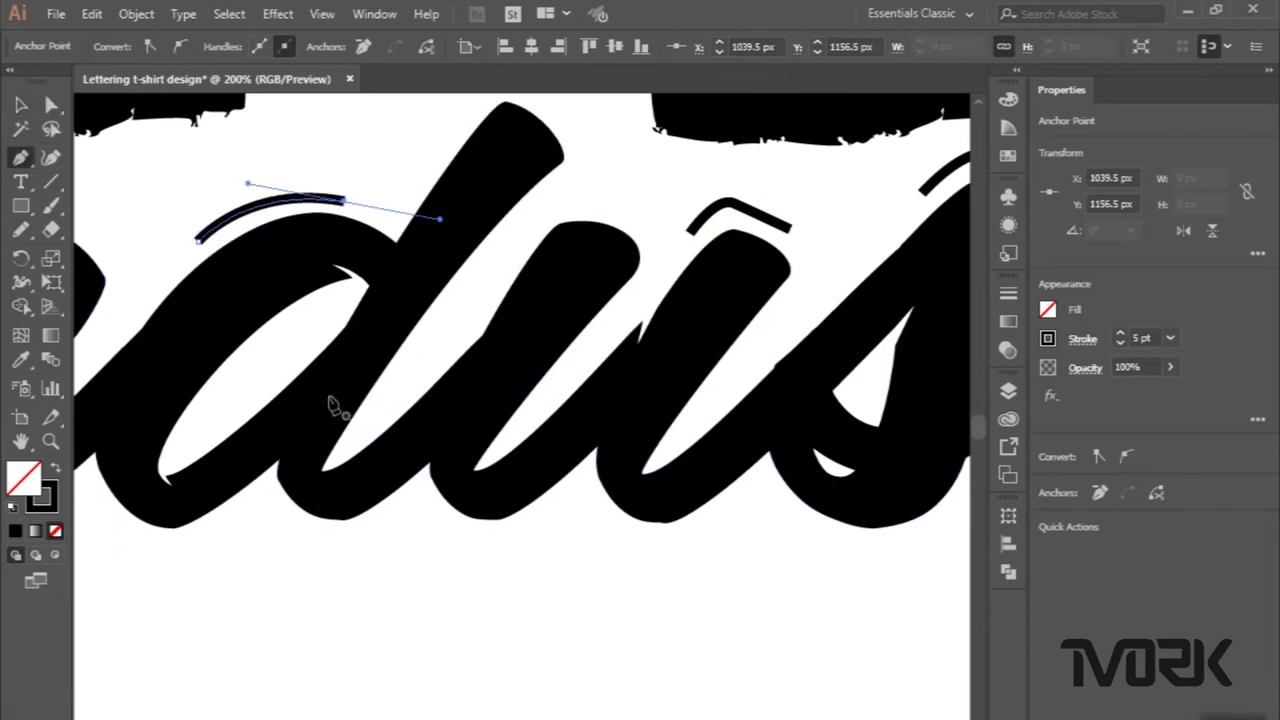
scroll(335, 405, left, 2)
scroll(335, 405, left, 2)
scroll(335, 405, left, 3)
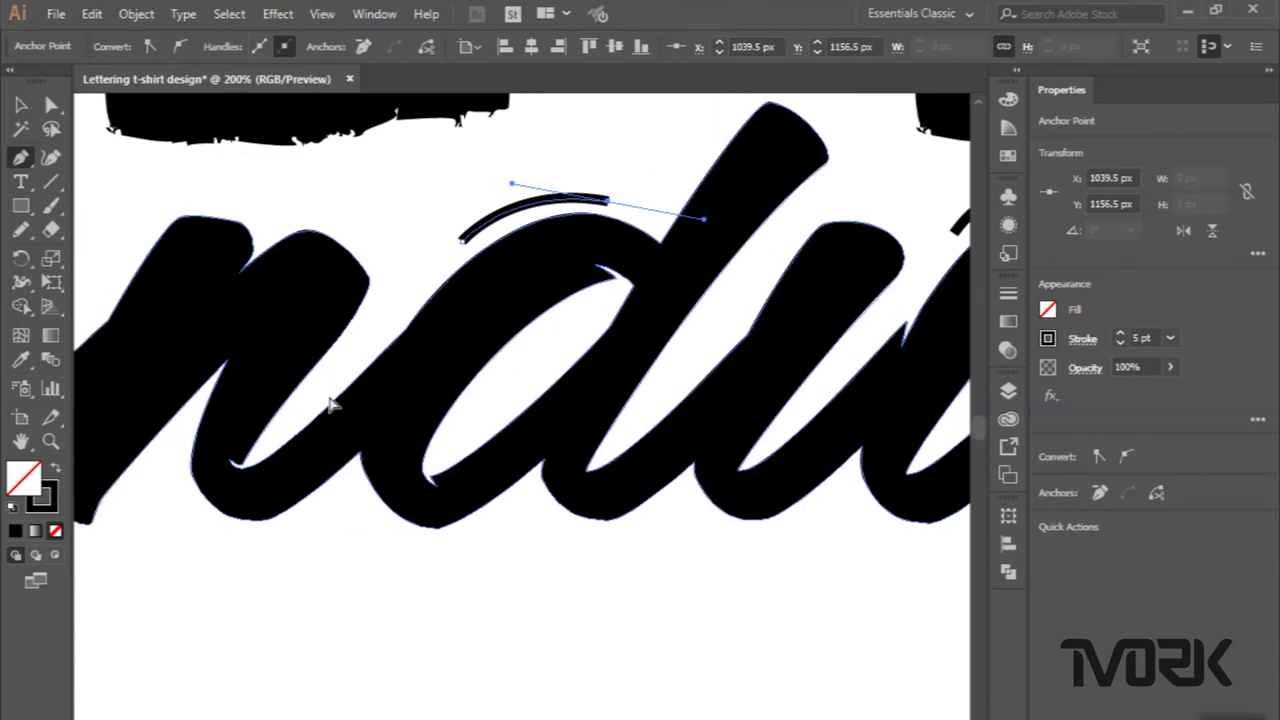
scroll(333, 405, left, 1)
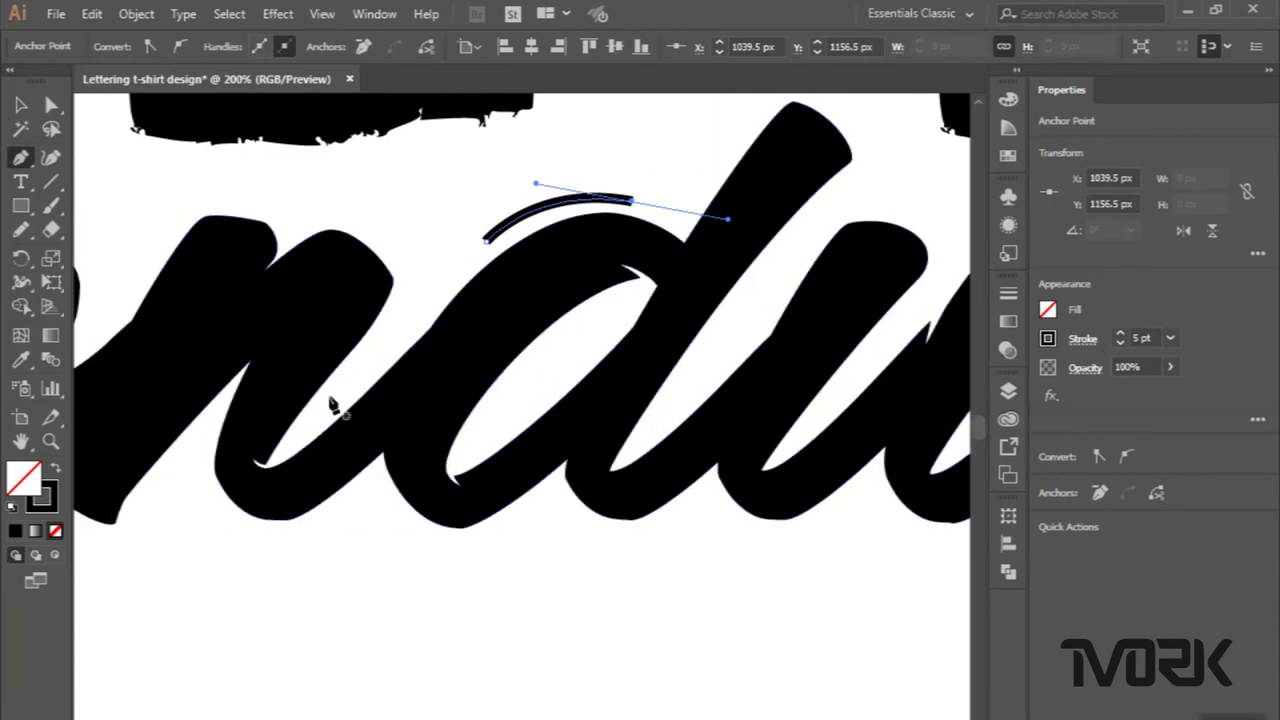
click(305, 215)
drag(398, 256, 450, 316)
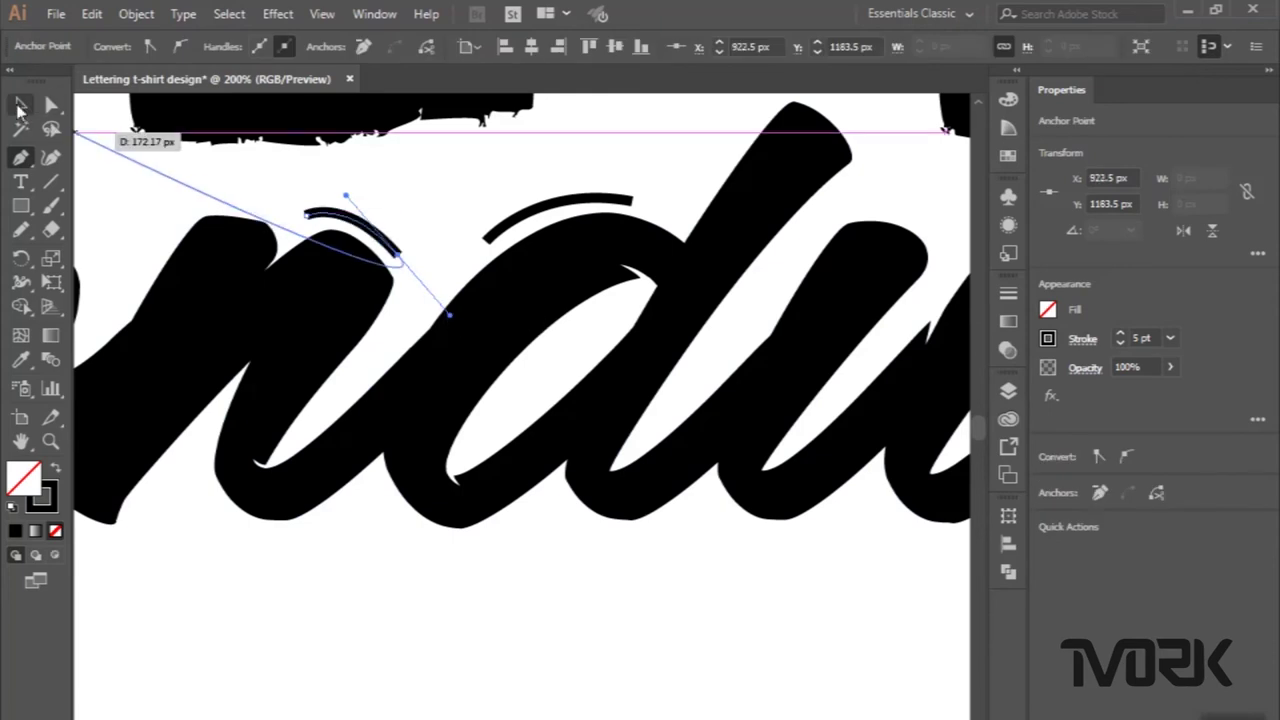
scroll(288, 255, left, 2)
mouse_move(281, 485)
mouse_down()
mouse_move(331, 536)
mouse_move(57, 157)
mouse_up()
click(22, 104)
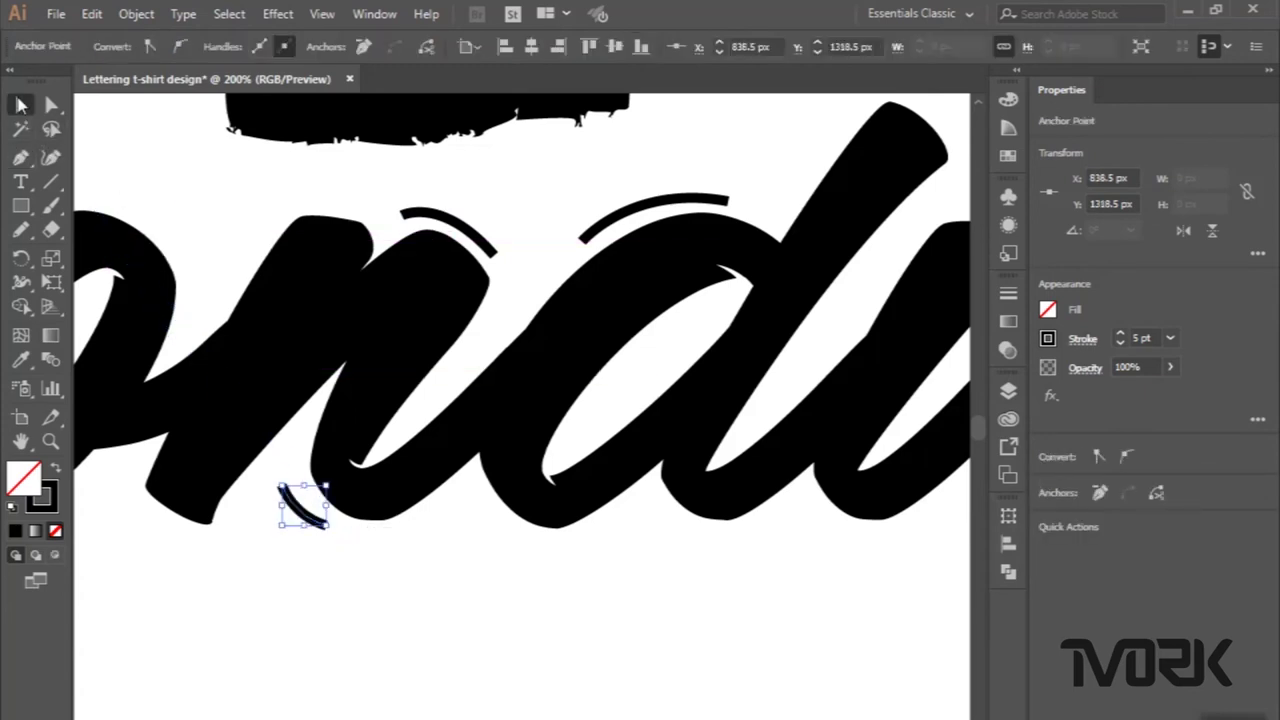
Draw a curved accent arc over the o, lengthening its handle to reshape it.
click(22, 157)
scroll(294, 237, left, 2)
scroll(296, 238, left, 2)
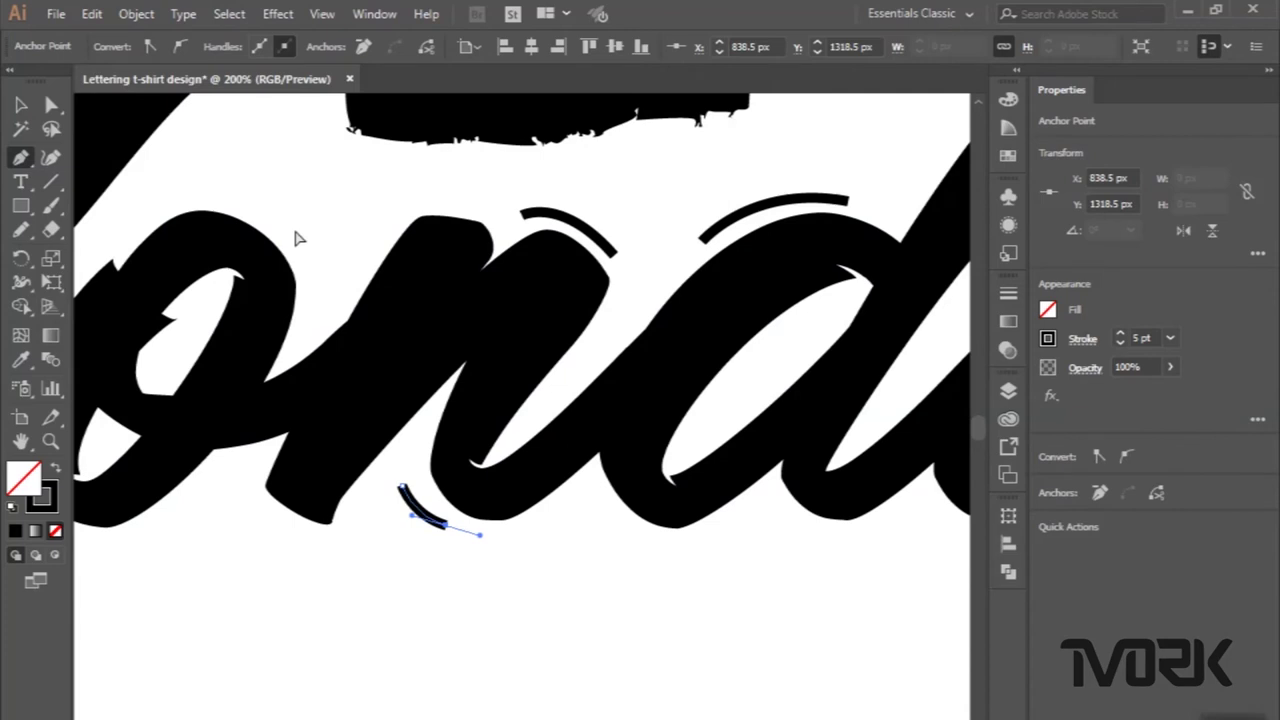
scroll(296, 238, left, 2)
scroll(296, 238, left, 1)
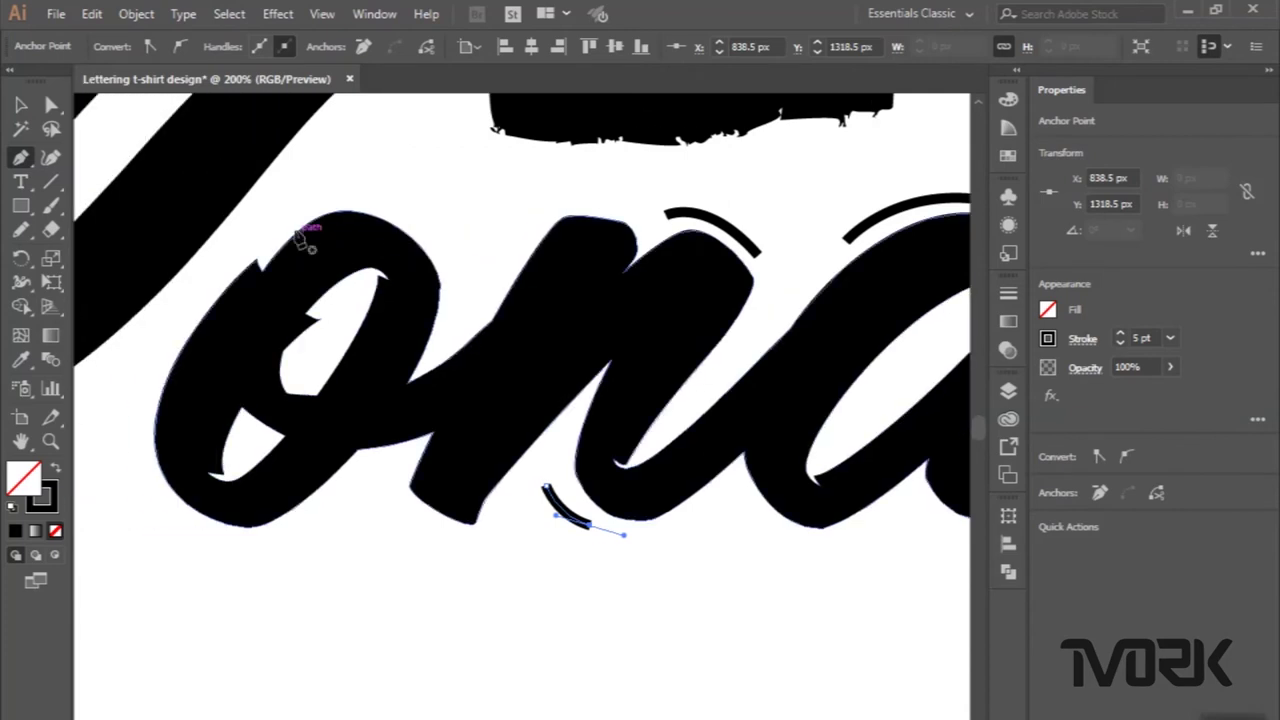
click(335, 189)
drag(448, 263, 456, 283)
drag(476, 330, 484, 341)
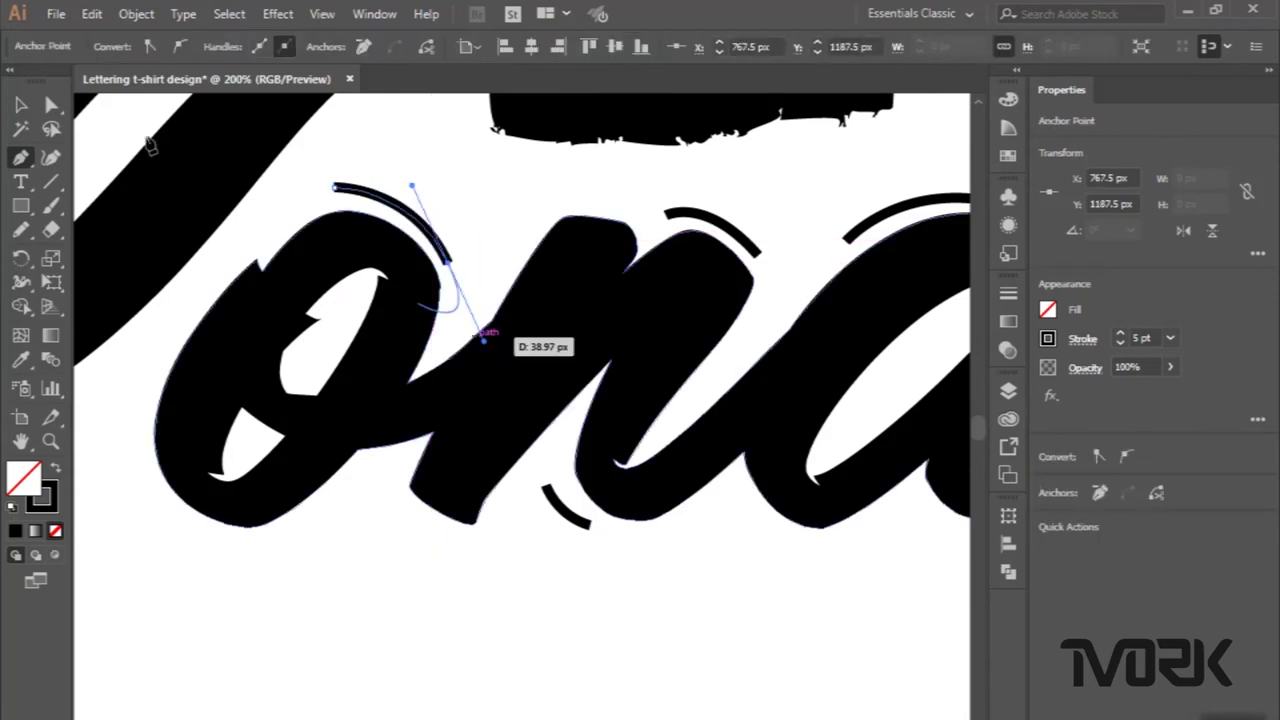
click(26, 116)
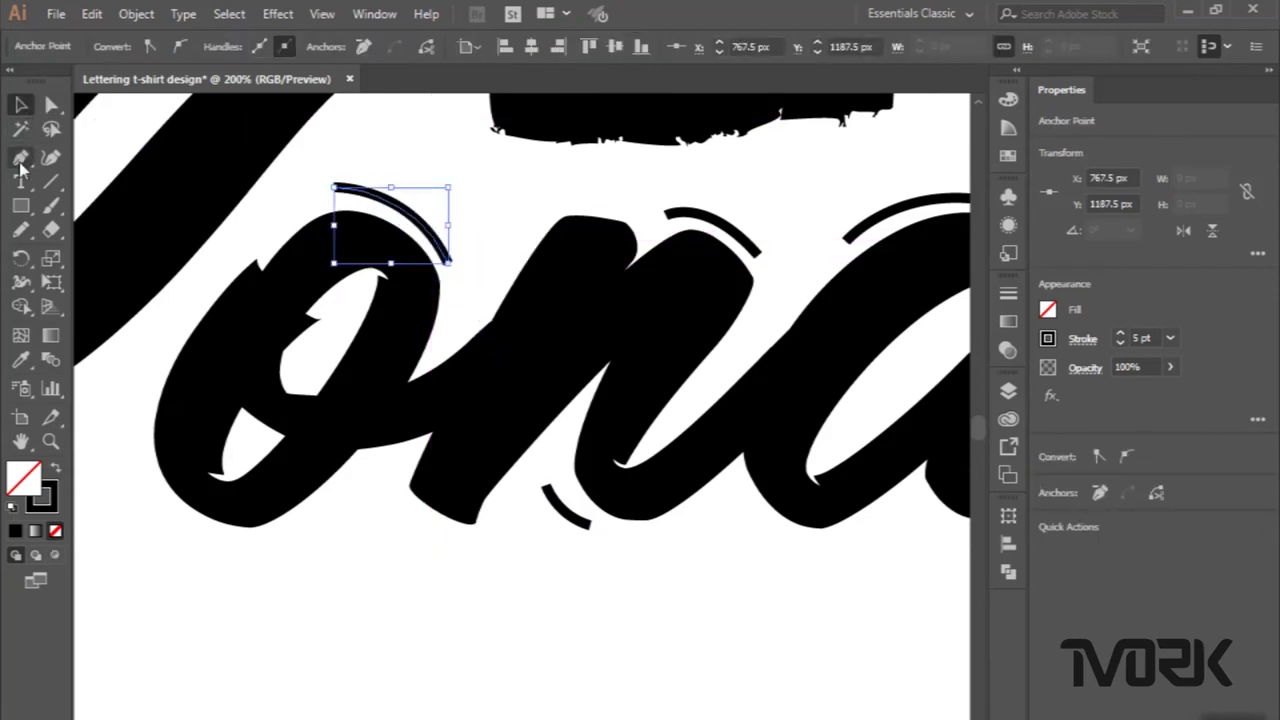
Begin a curved accent stroke beneath the o.
click(20, 160)
scroll(140, 323, down, 1)
scroll(140, 323, down, 2)
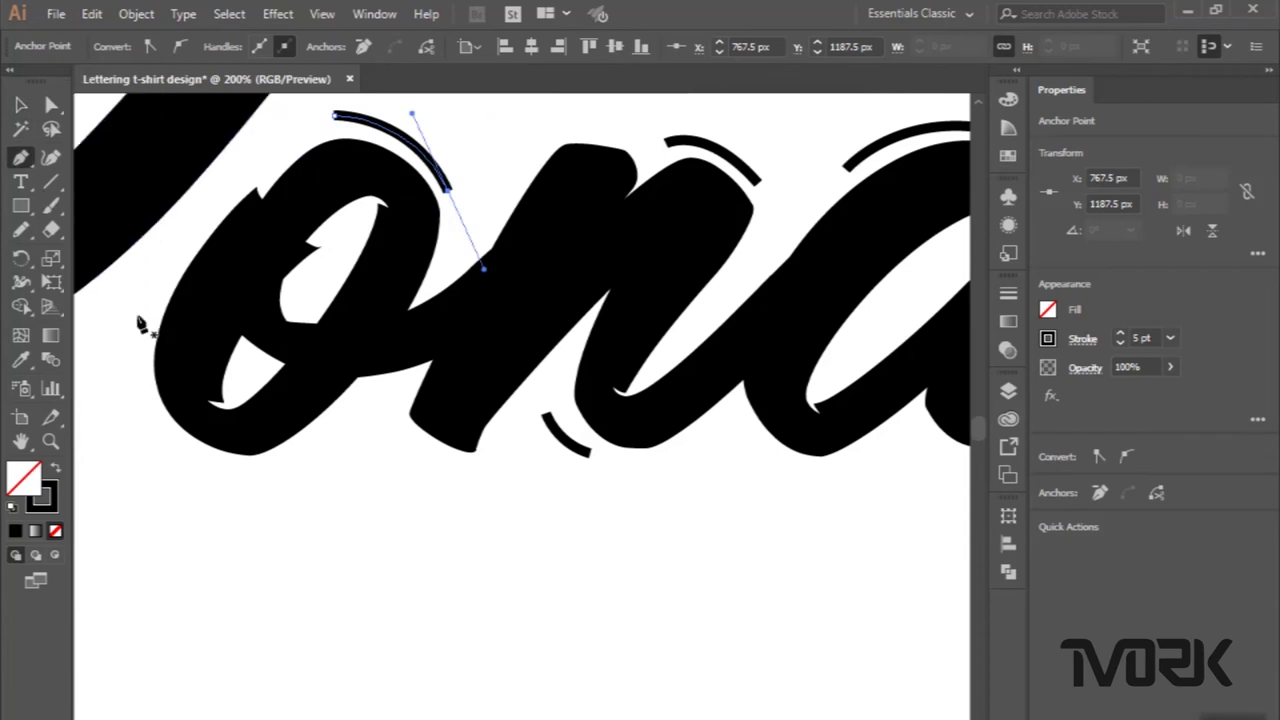
ctrl+click(137, 383)
drag(135, 382, 233, 481)
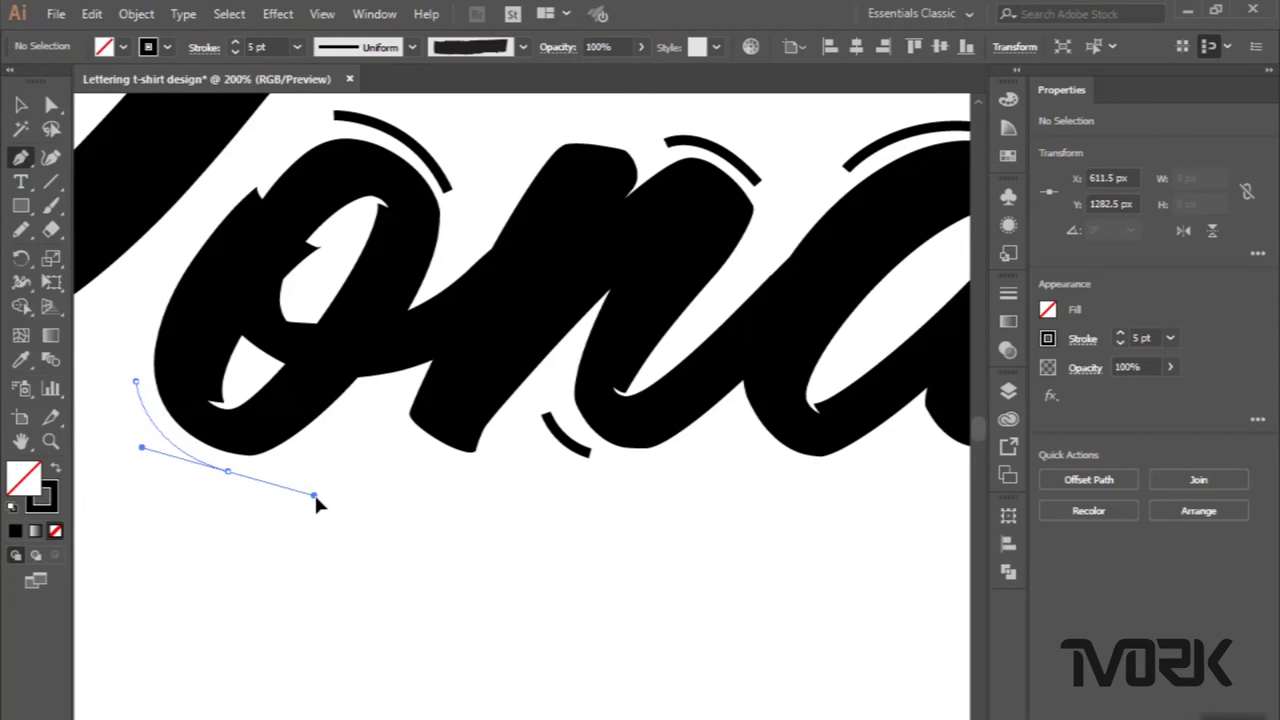
scroll(314, 492, down, 2)
scroll(314, 492, up, 3)
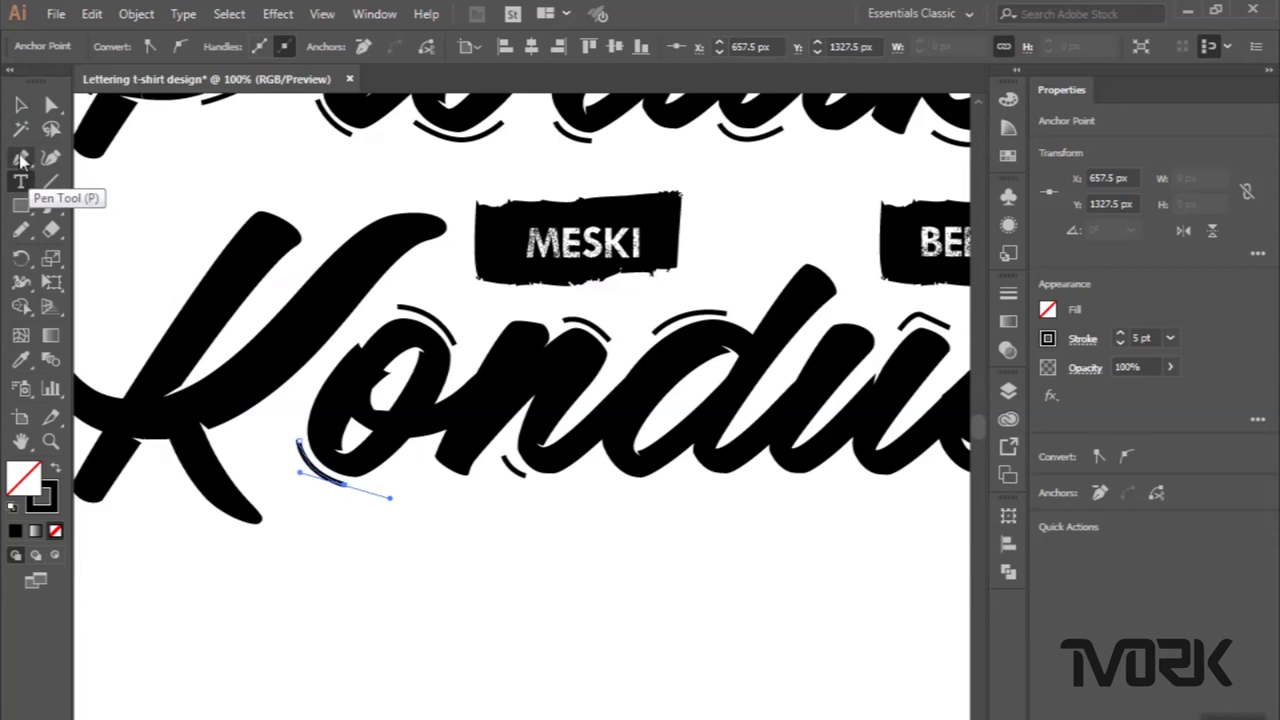
Draw a curved accent arc near the K of Kondusif.
scroll(358, 212, up, 1)
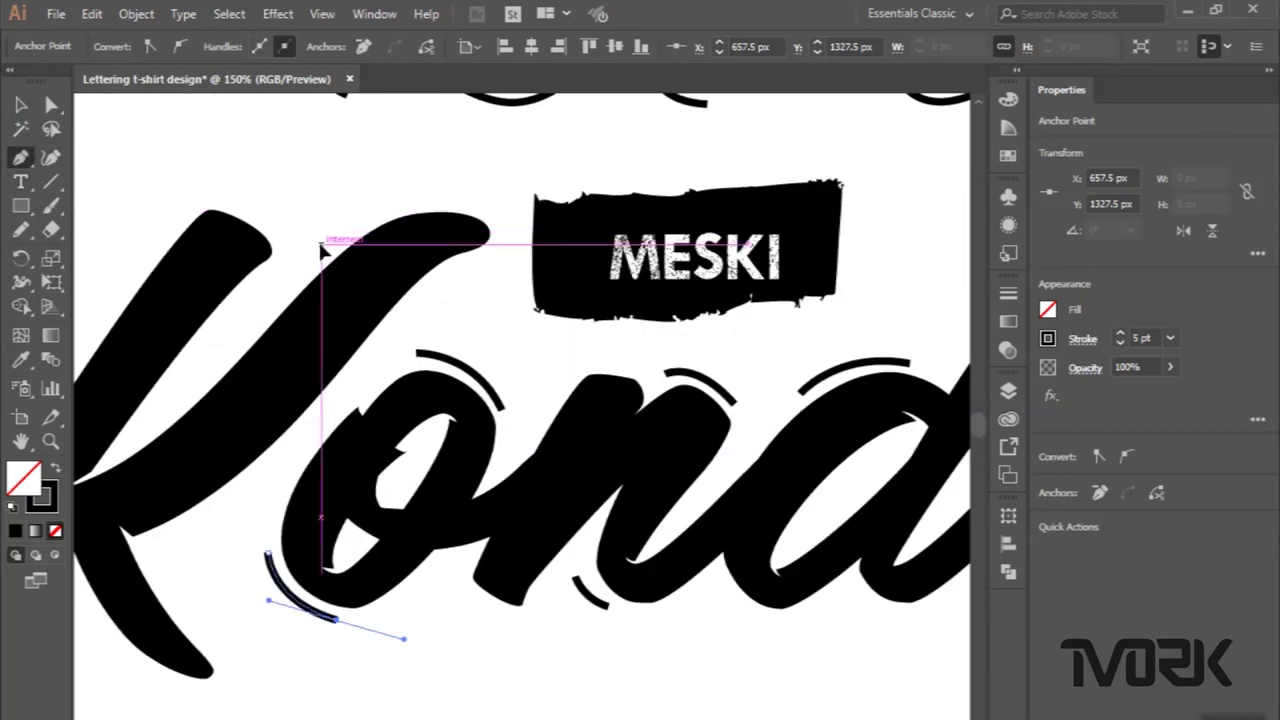
click(322, 243)
drag(436, 197, 518, 202)
scroll(518, 201, left, 5)
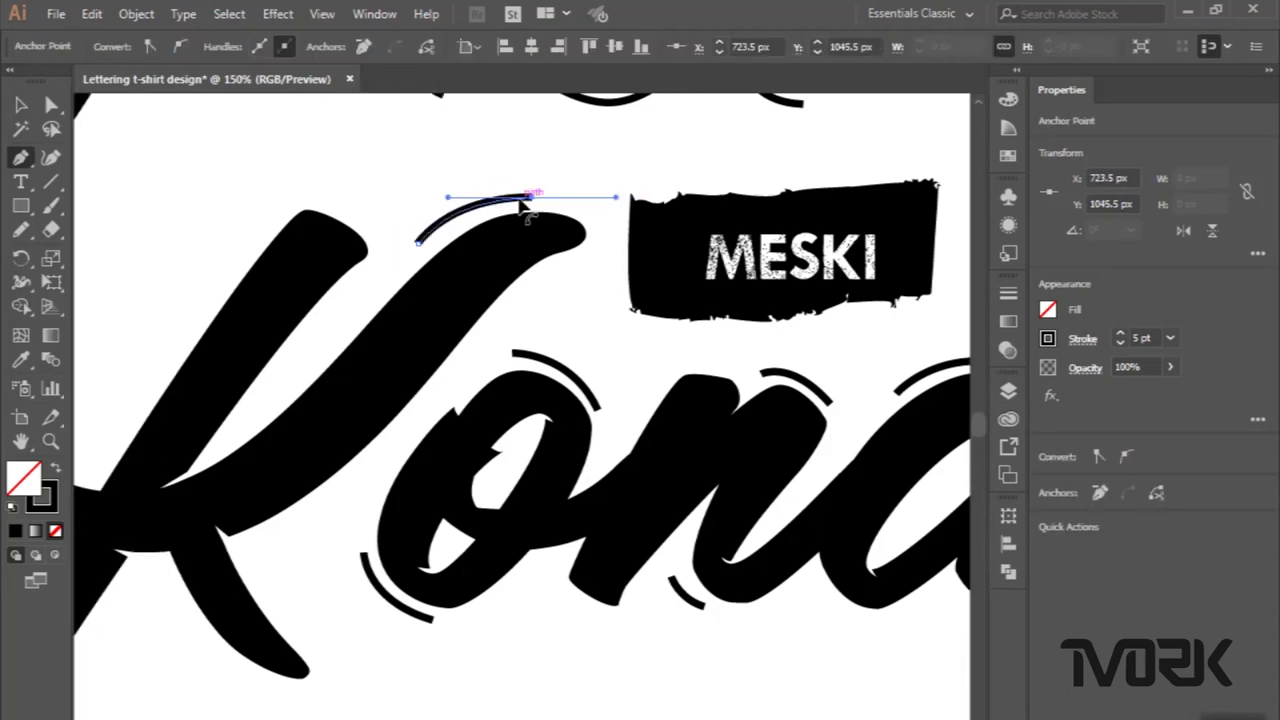
scroll(518, 201, left, 1)
click(20, 108)
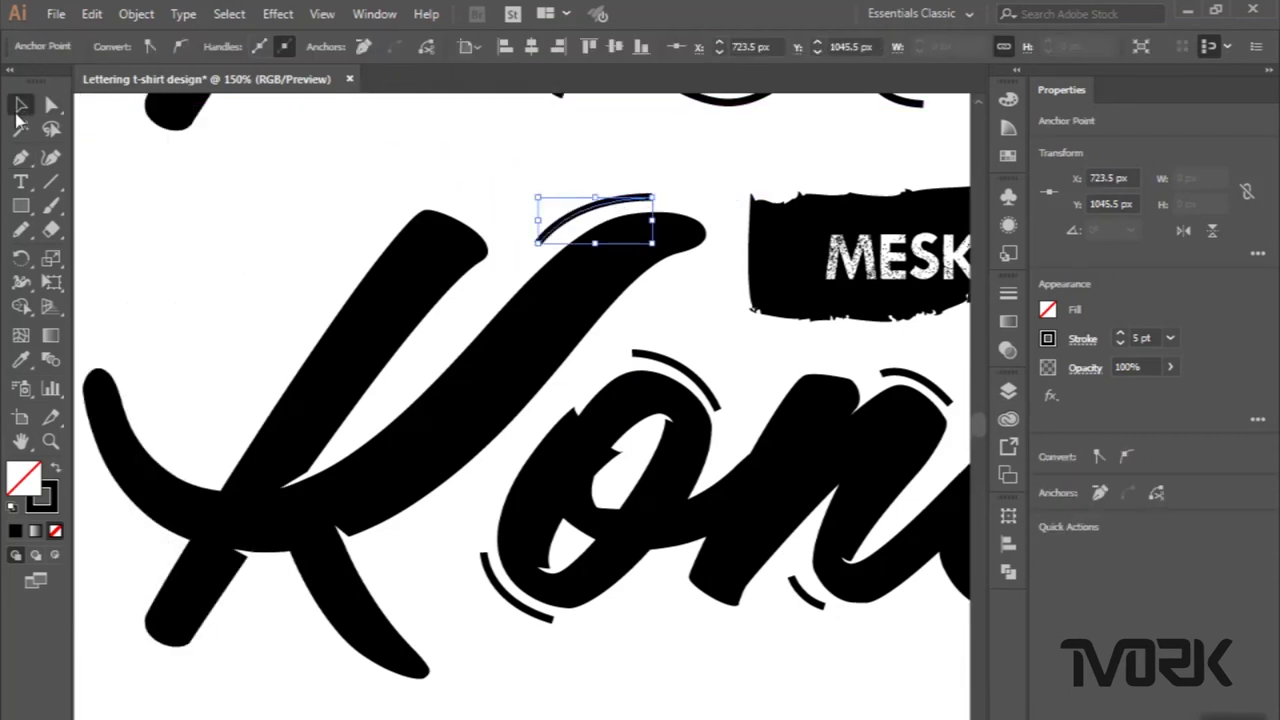
Draw a straight accent line beside the K's stem.
click(22, 160)
scroll(286, 277, left, 3)
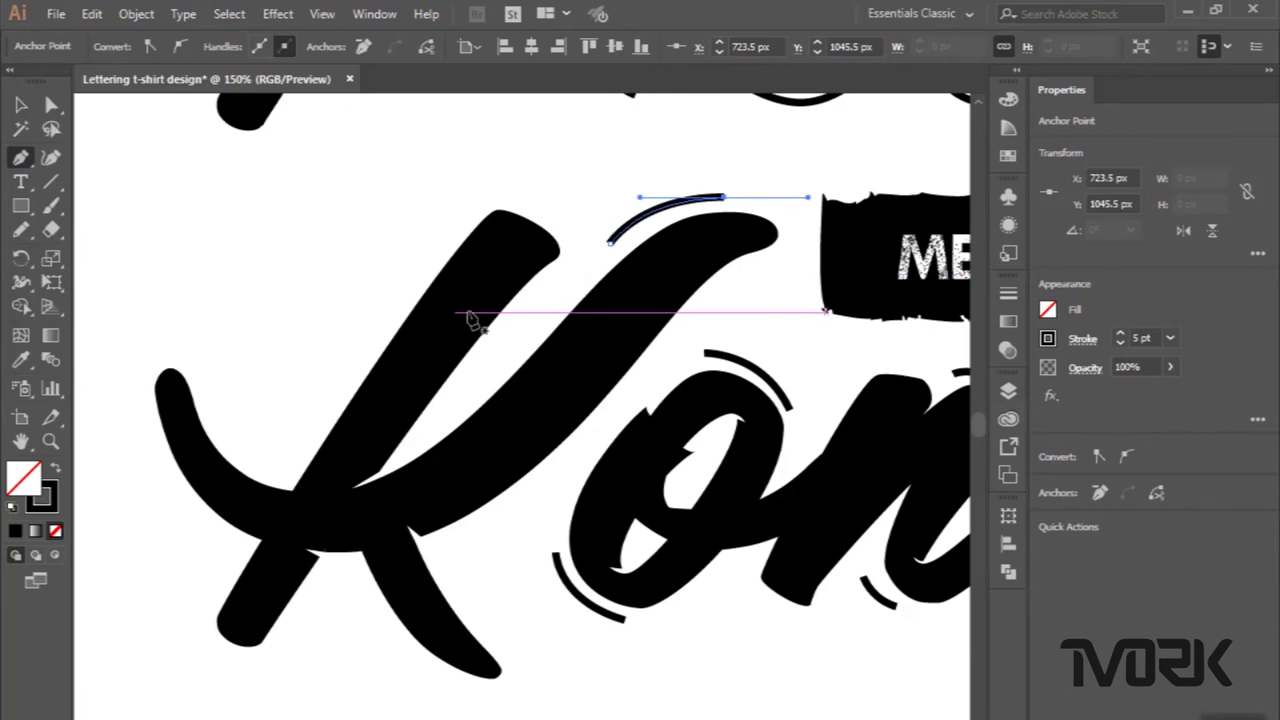
click(426, 256)
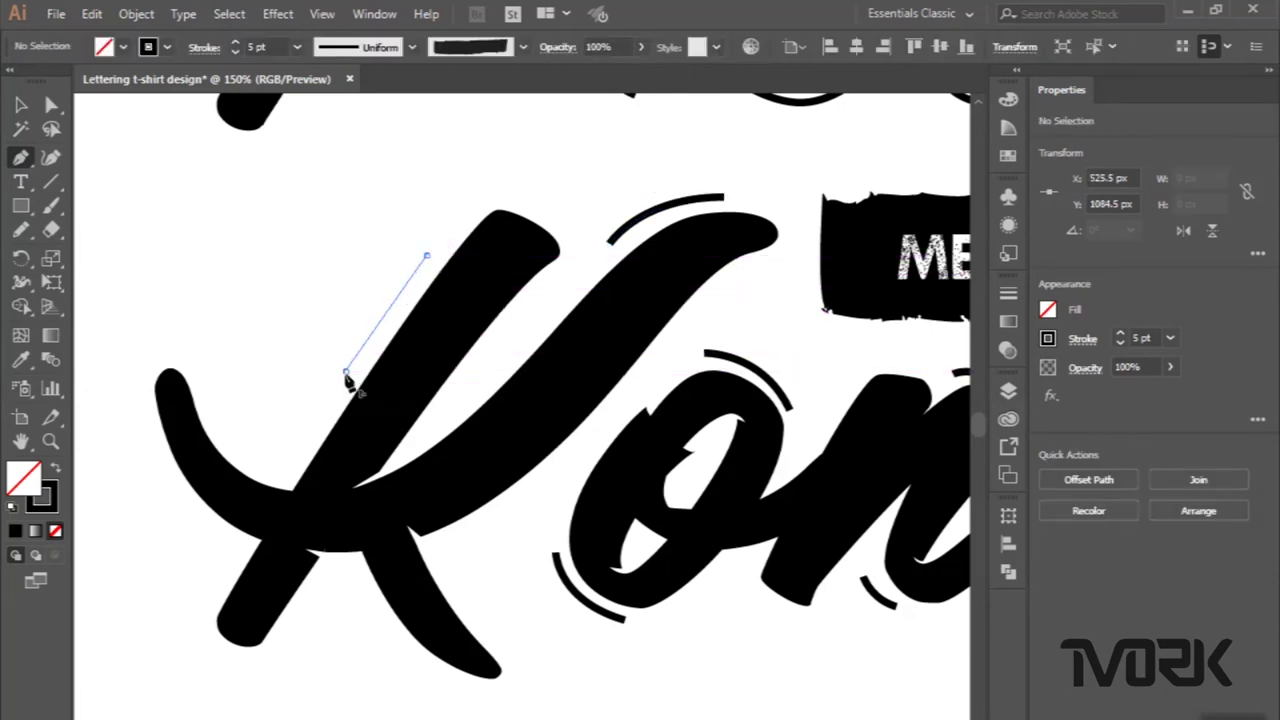
click(345, 370)
click(14, 107)
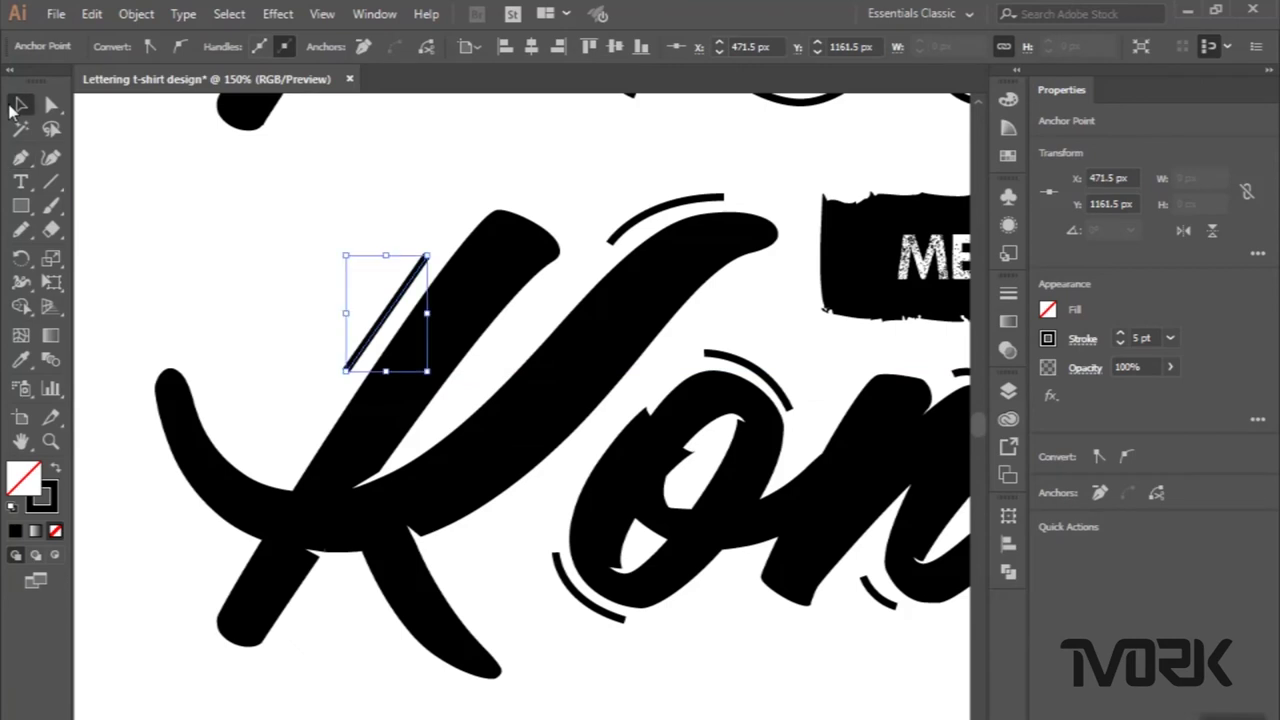
Draw a curved accent following the K's left curl.
click(24, 162)
scroll(158, 343, down, 3)
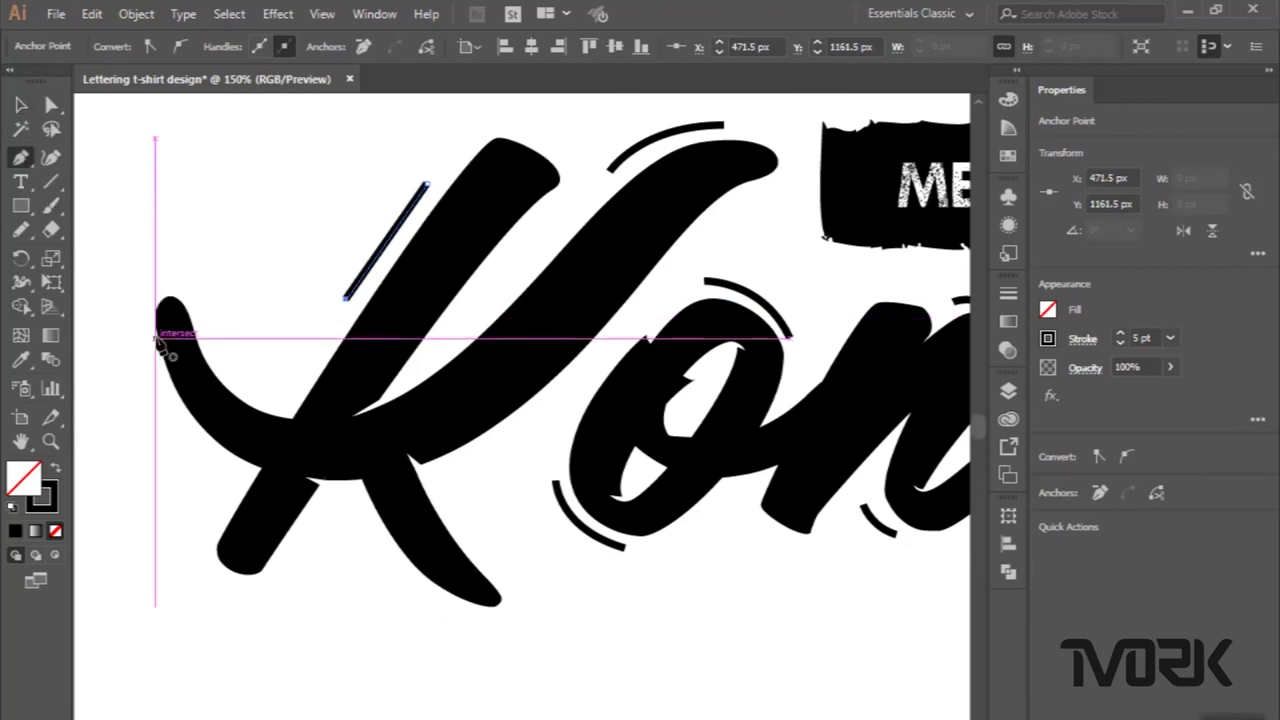
click(180, 281)
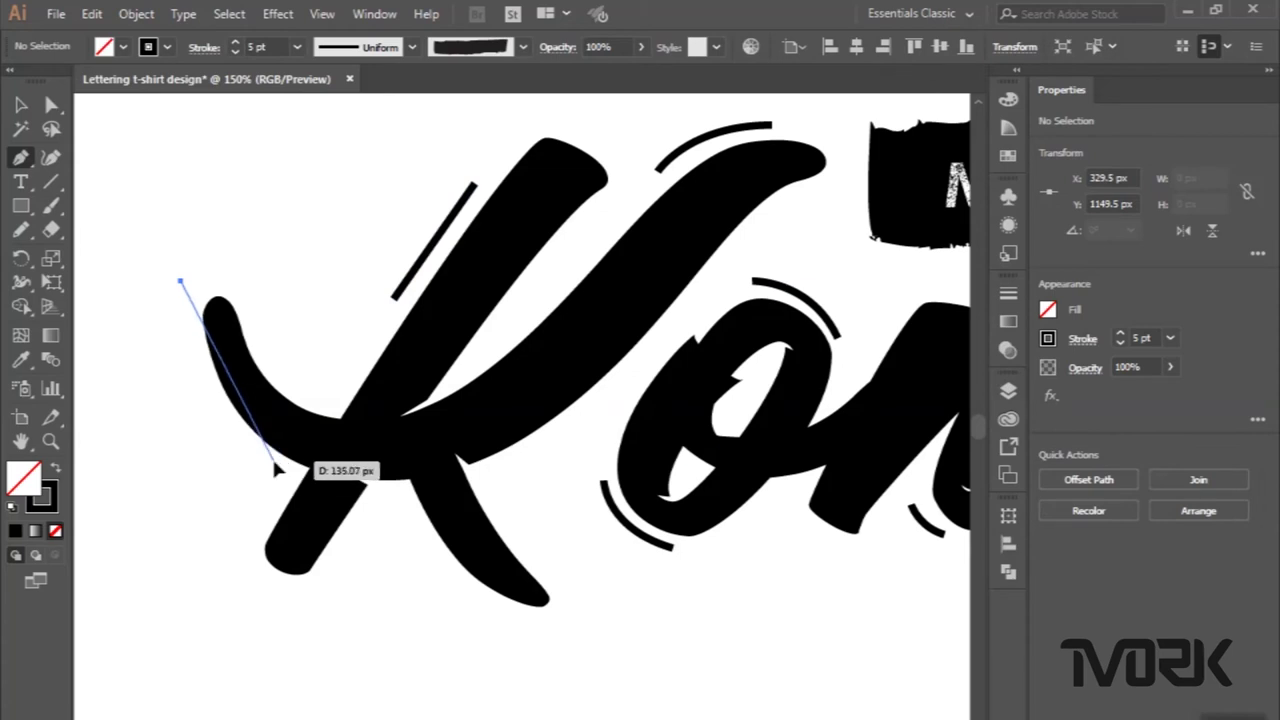
drag(274, 463, 378, 517)
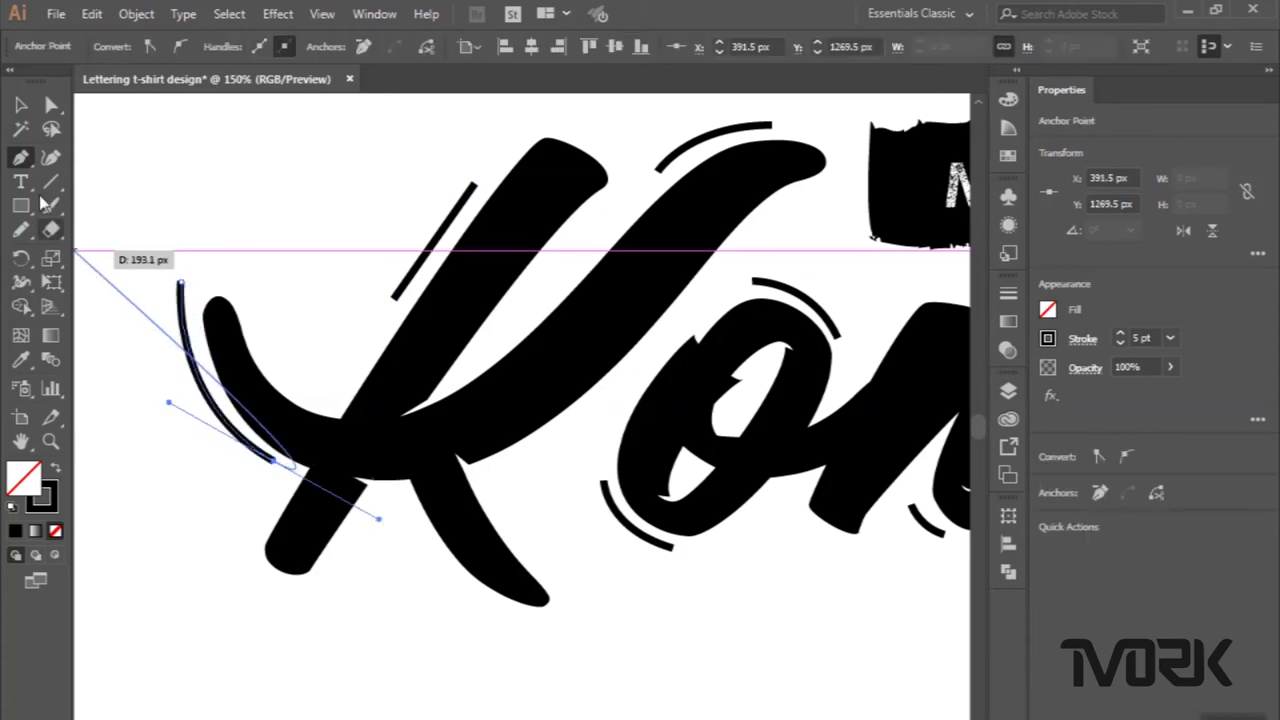
click(20, 104)
Draw a curved accent along the K's lower leg, then deselect and zoom out.
click(20, 158)
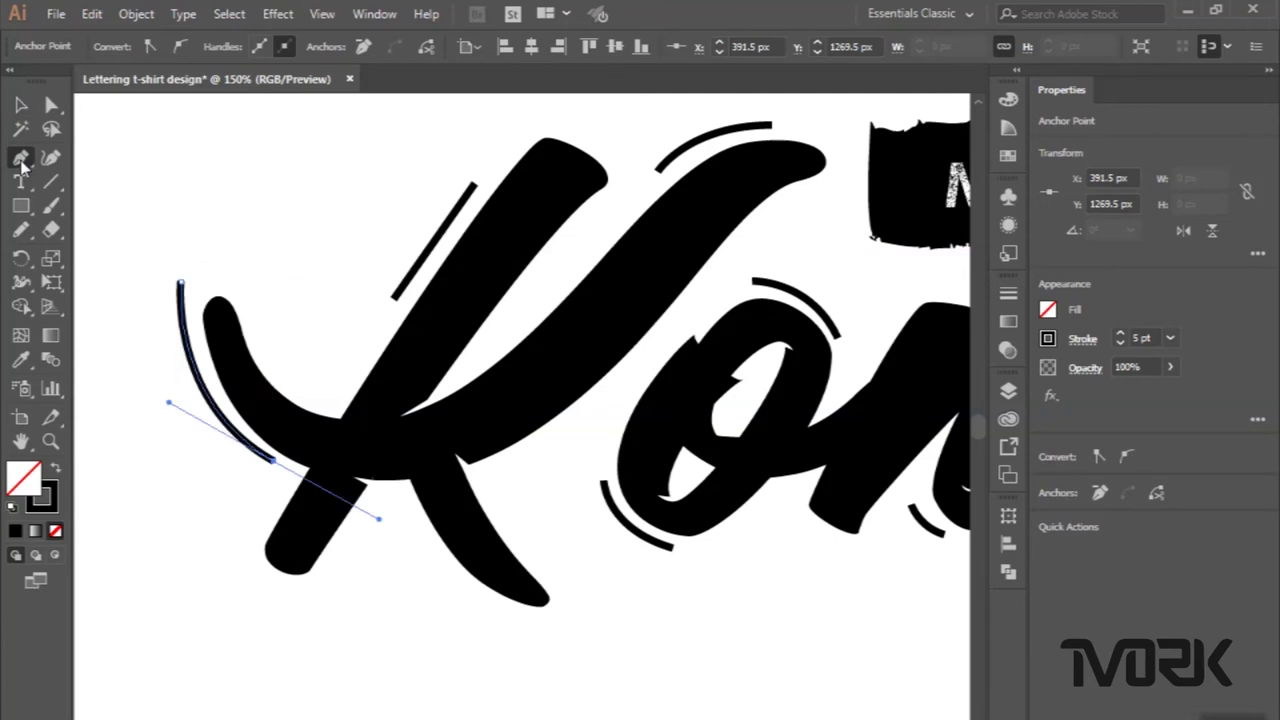
scroll(342, 288, down, 2)
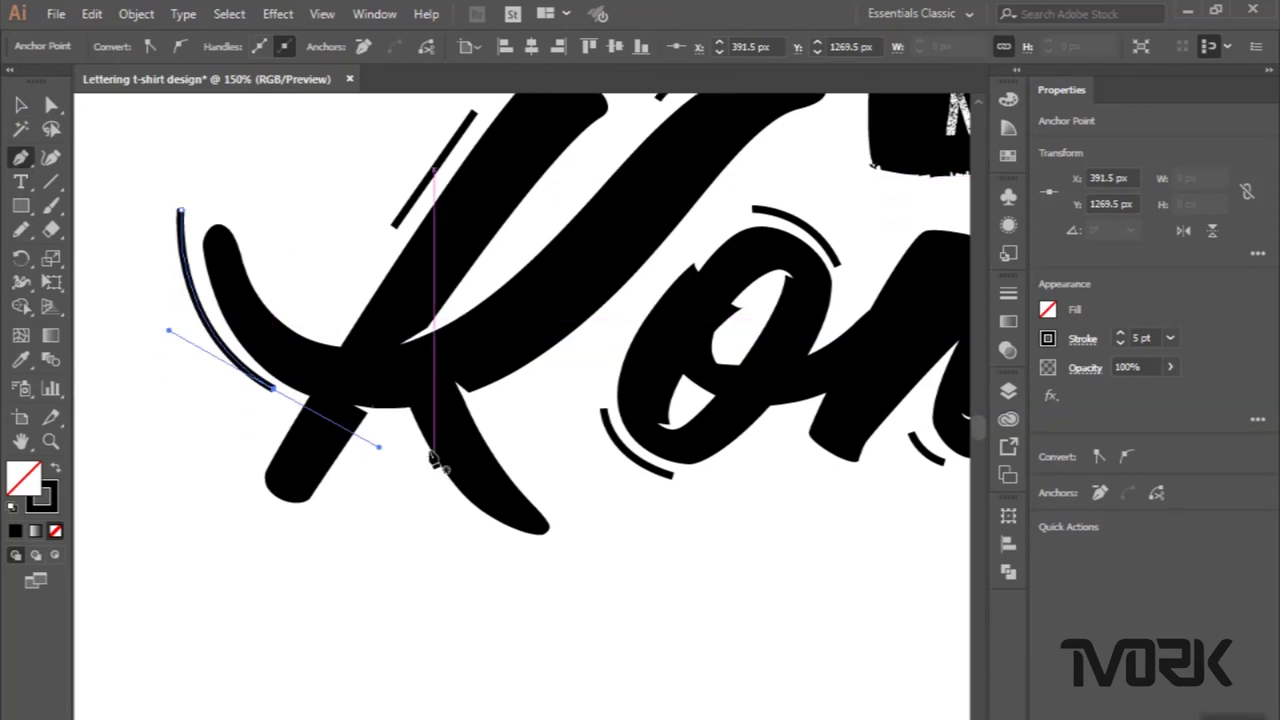
mouse_move(405, 447)
mouse_down()
mouse_move(497, 540)
mouse_move(551, 558)
mouse_up()
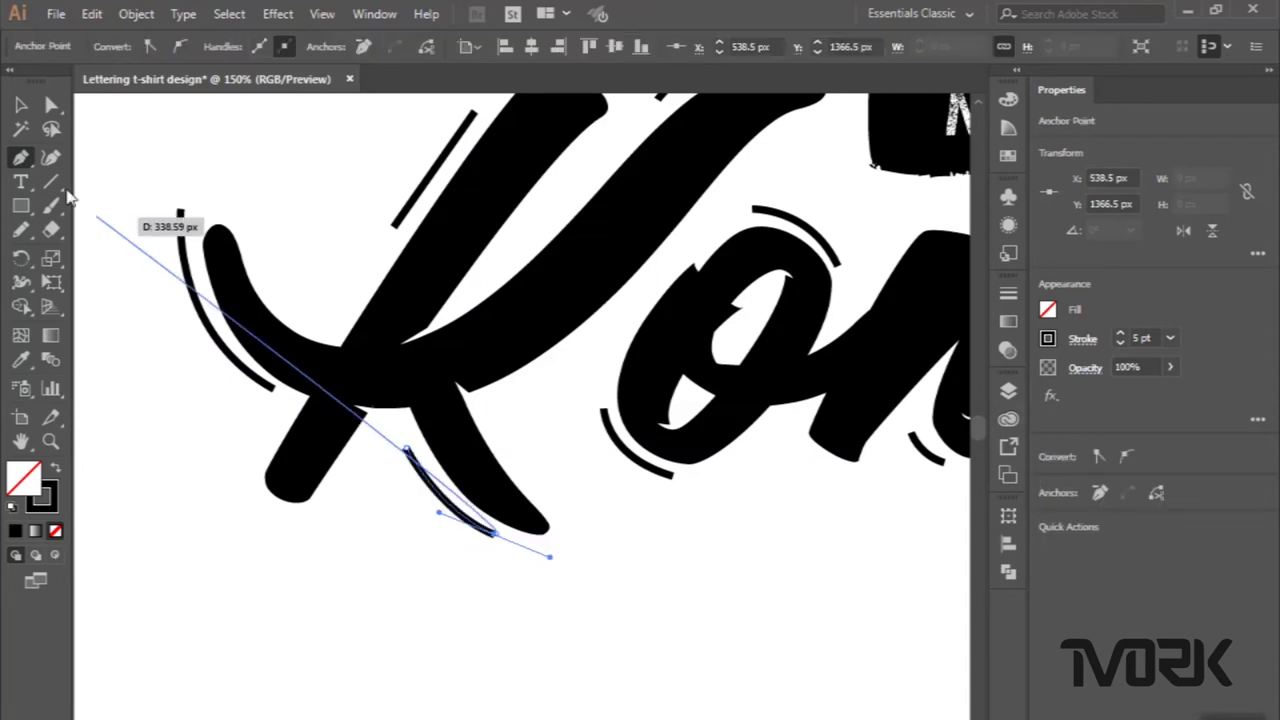
click(21, 106)
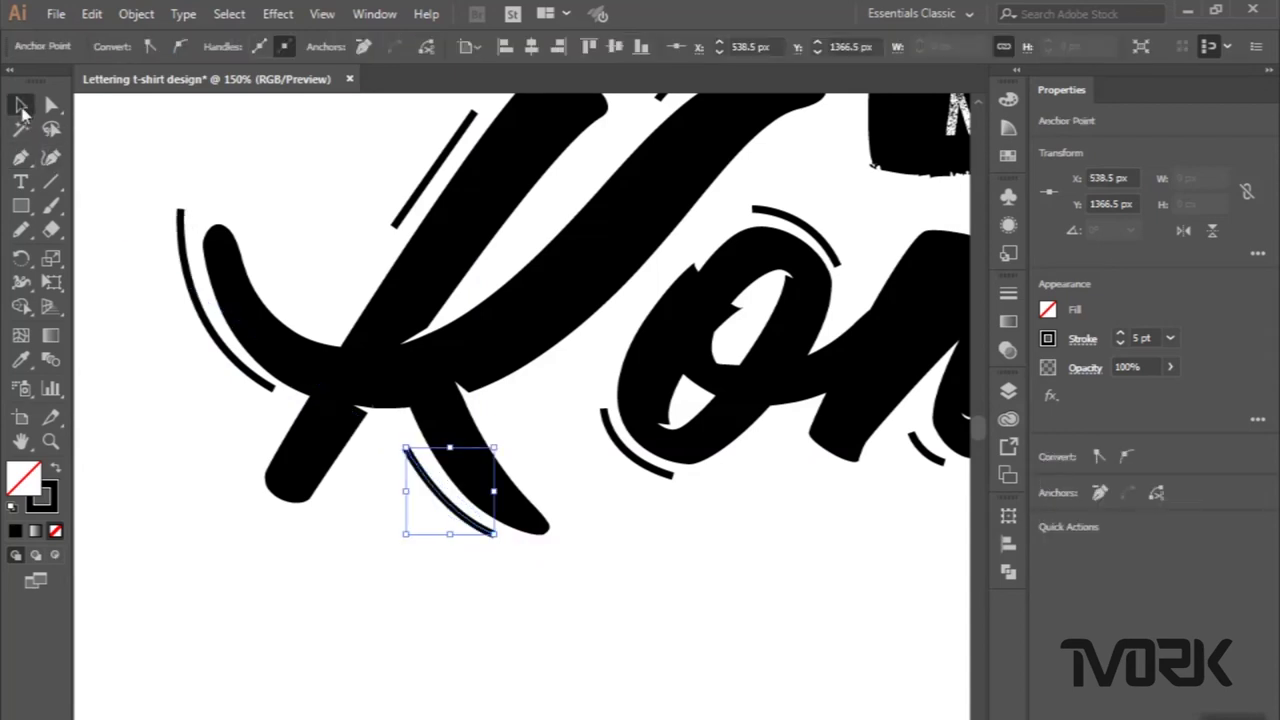
click(274, 220)
key(ctrl+minus)
key(ctrl+minus)
key(ctrl+minus)
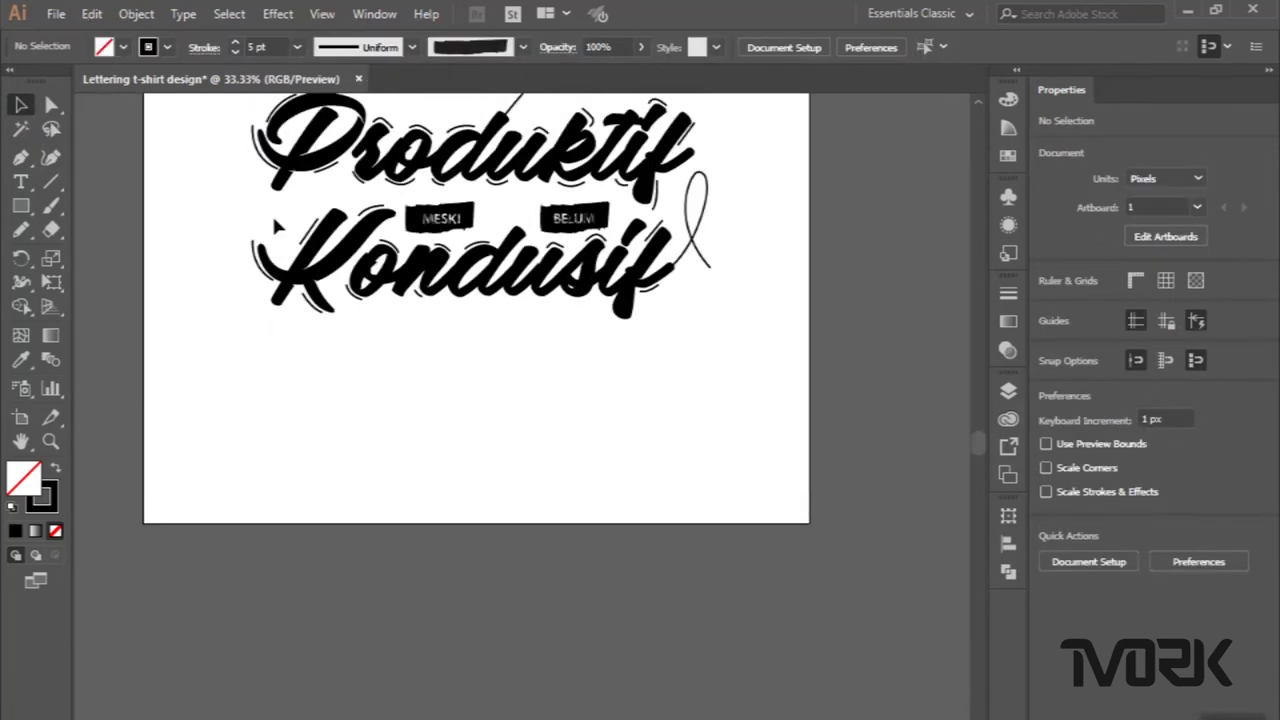
Draw a long curved pen path under Kondusif for the swoosh.
scroll(184, 214, up, 2)
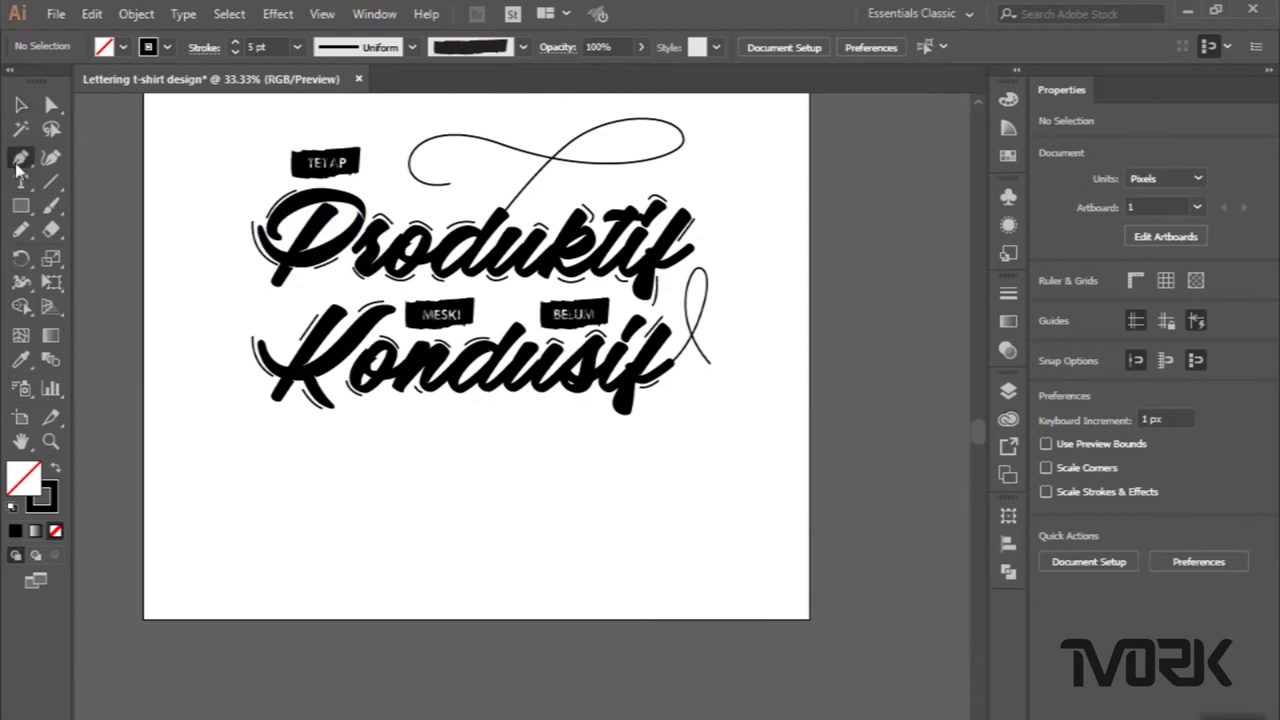
click(20, 157)
scroll(414, 516, up, 2)
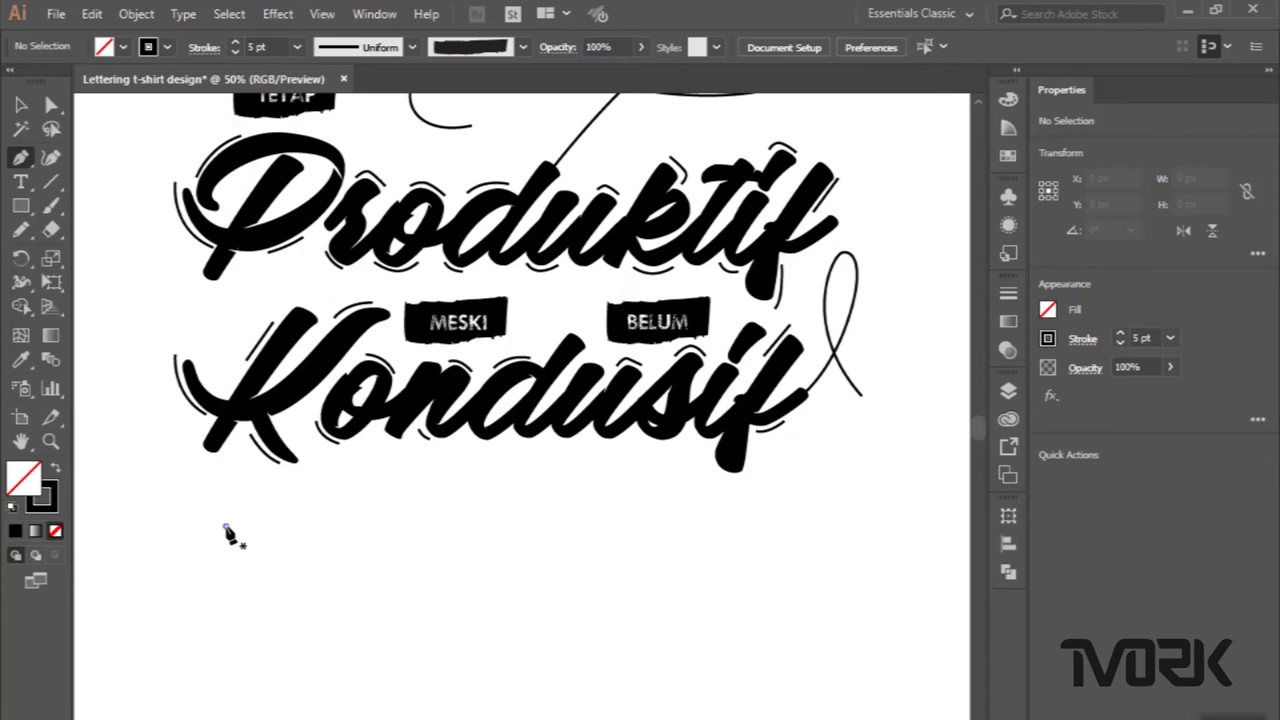
click(226, 528)
mouse_move(801, 463)
mouse_down()
mouse_move(1065, 482)
mouse_move(874, 508)
mouse_up()
scroll(874, 513, left, 3)
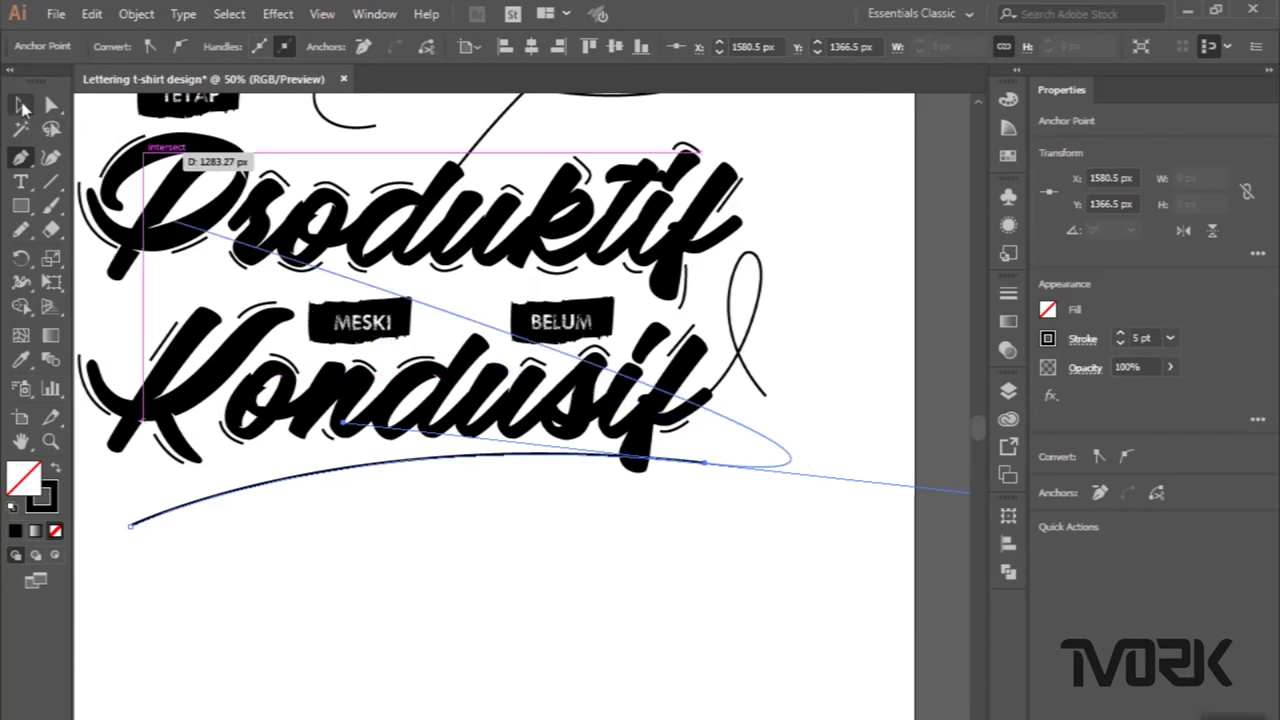
click(22, 106)
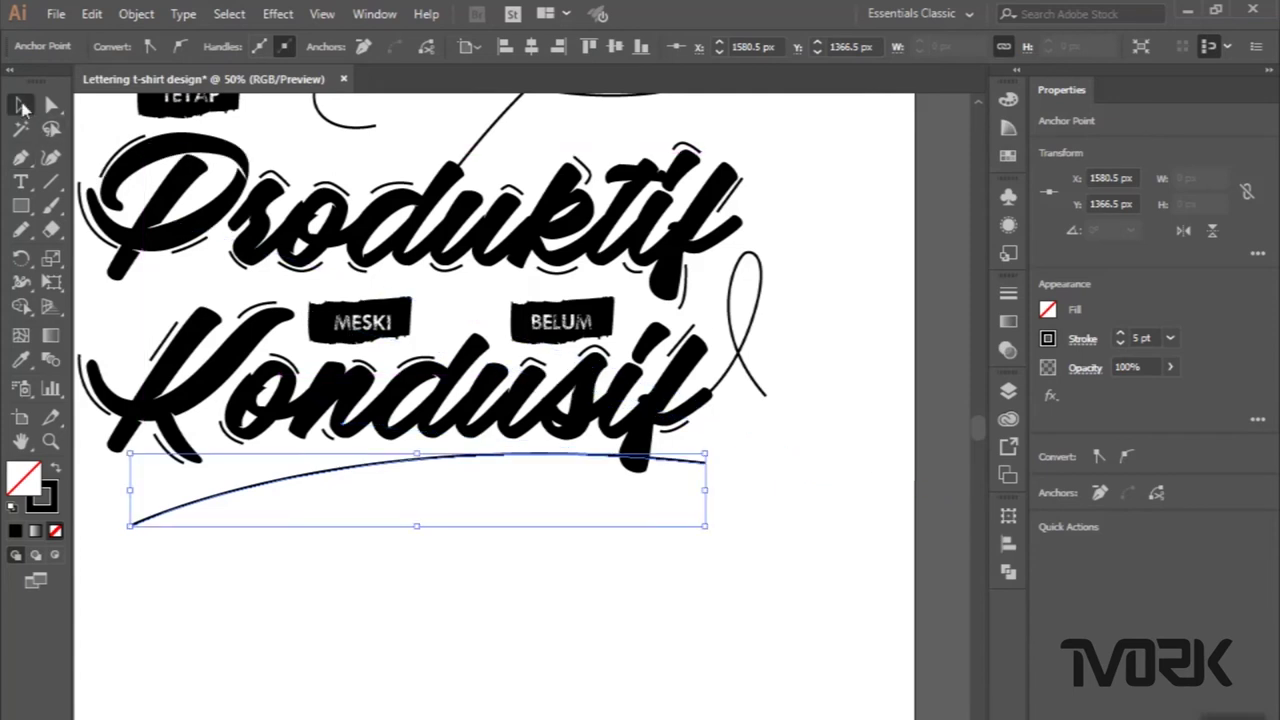
Give the swoosh a 25 pt stroke with the both-ends tapered width profile.
click(278, 482)
scroll(276, 47, up, 2)
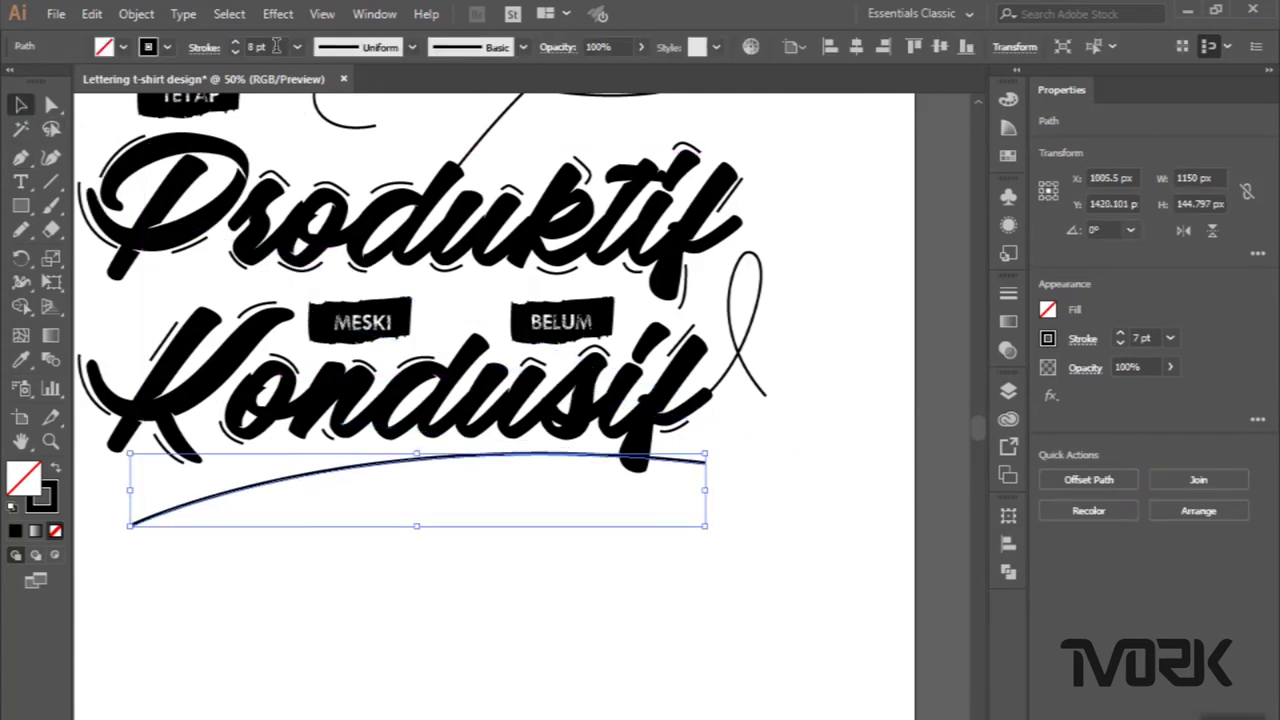
scroll(276, 47, up, 3)
scroll(276, 47, up, 3)
scroll(276, 47, up, 3)
scroll(276, 47, up, 2)
scroll(276, 47, up, 2)
click(358, 55)
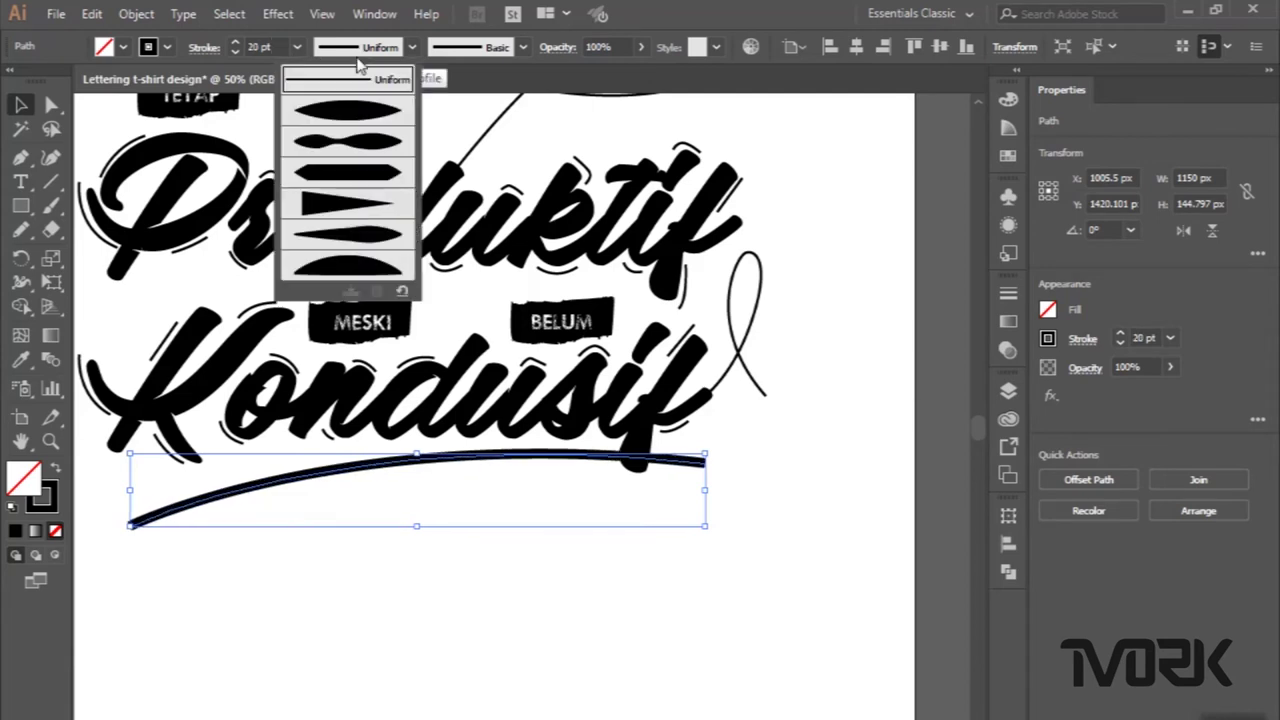
click(352, 109)
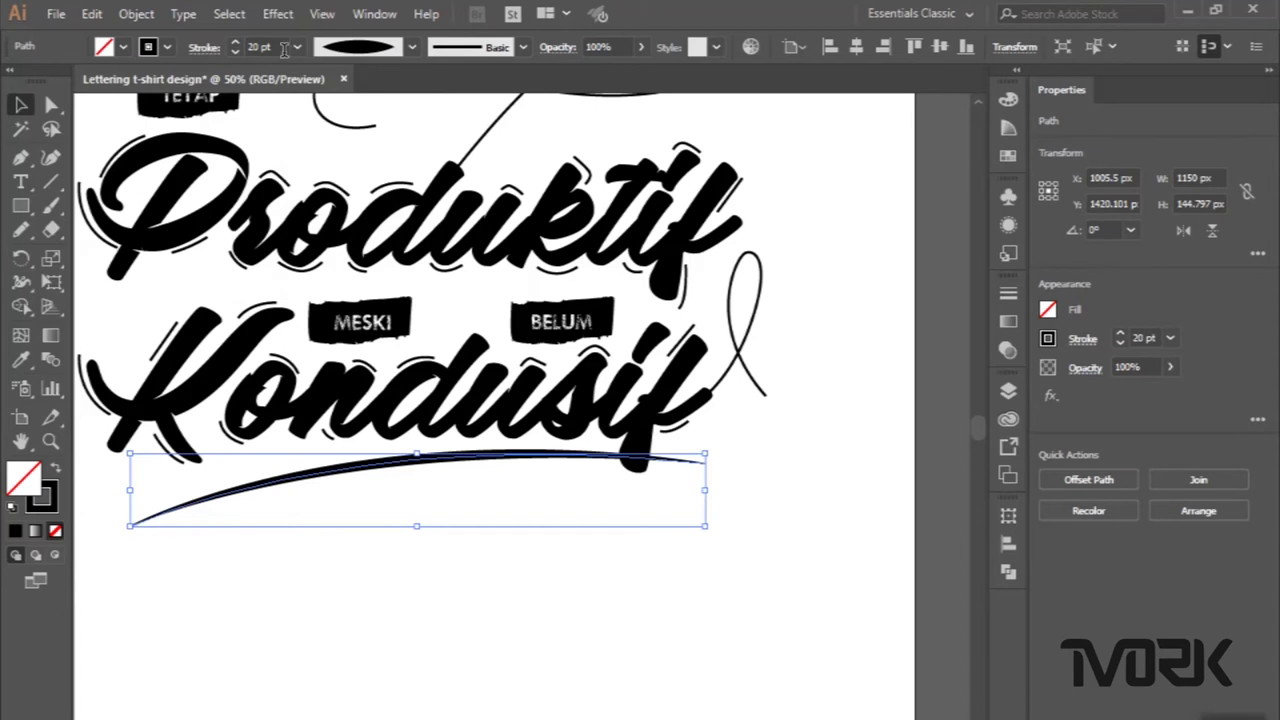
Deselect the swoosh and zoom out to view the whole artboard.
scroll(283, 47, up, 2)
scroll(283, 47, up, 2)
scroll(283, 47, up, 1)
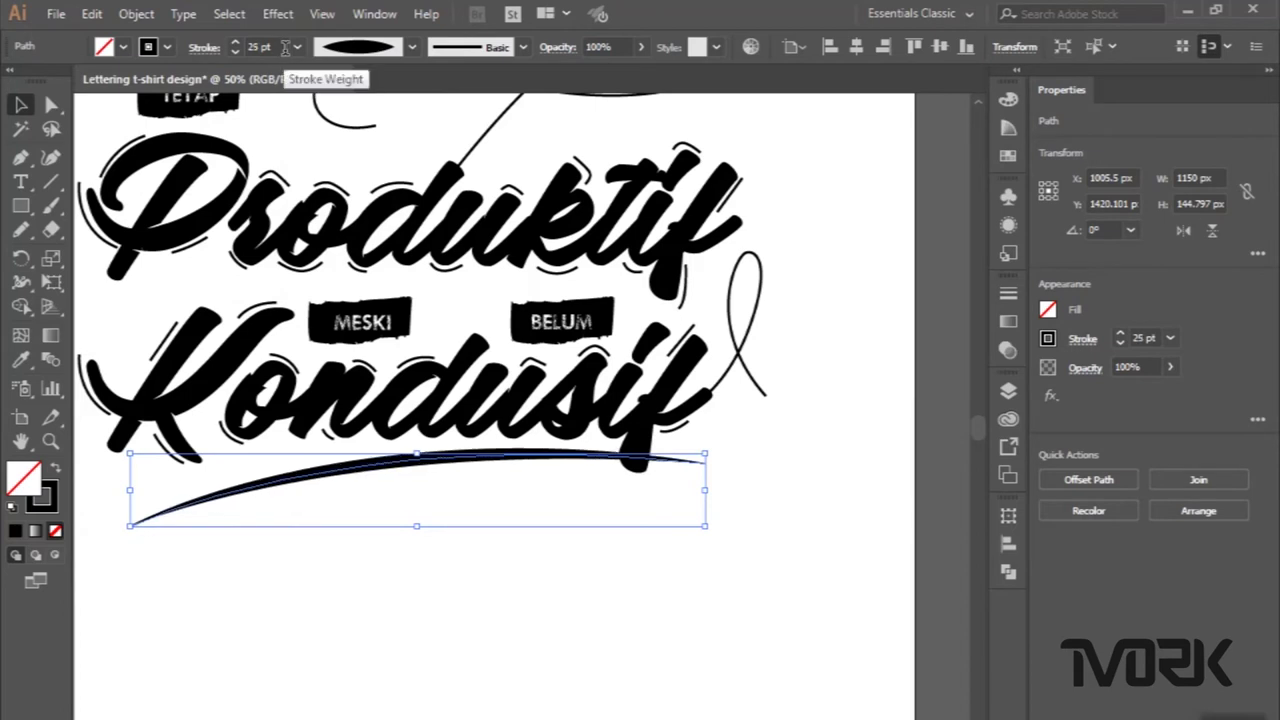
click(384, 104)
key(ctrl+minus)
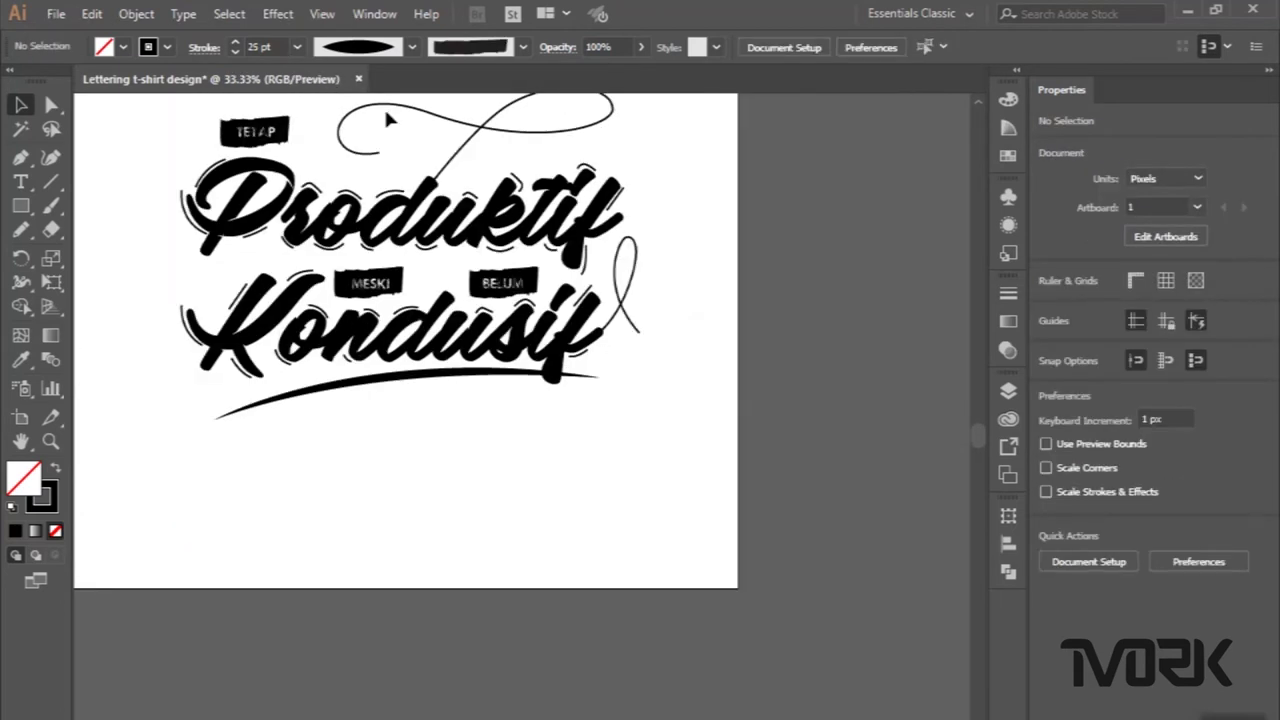
With the Width Tool, swell the swash to about 30 px where it meets Produktif's k.
scroll(429, 450, up, 2)
scroll(429, 450, left, 1)
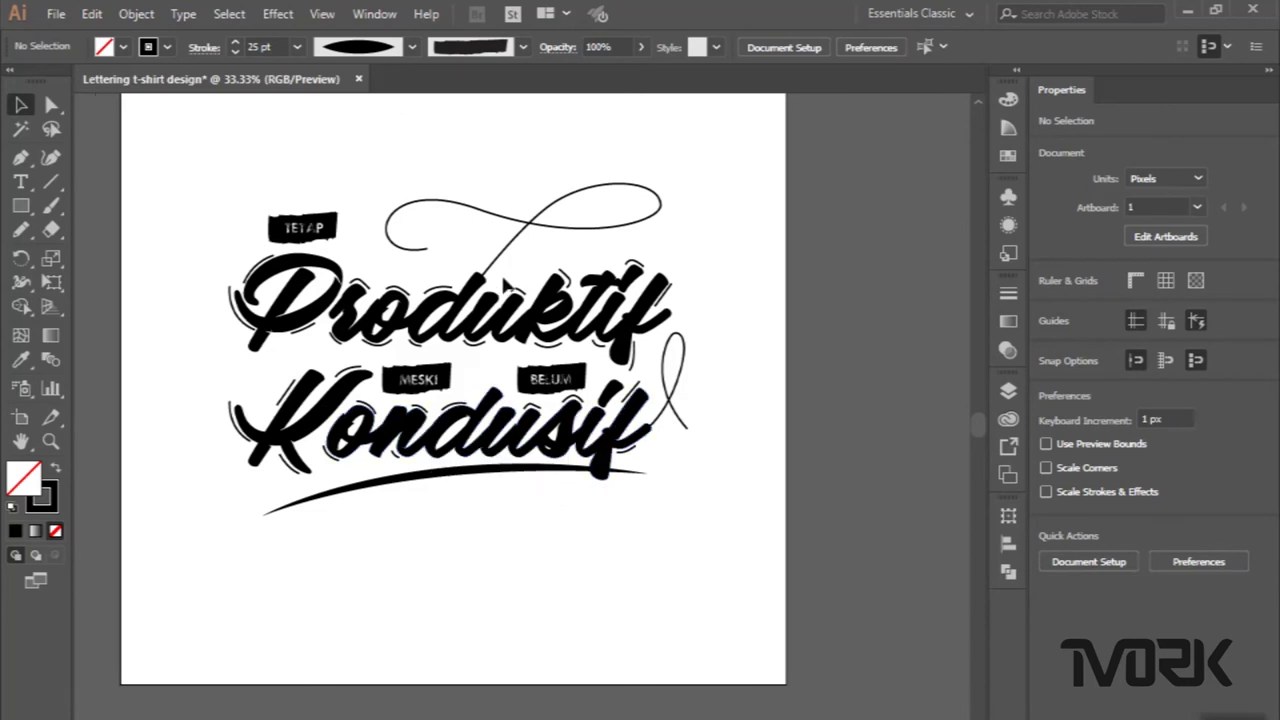
key(ctrl+plus)
key(ctrl+plus)
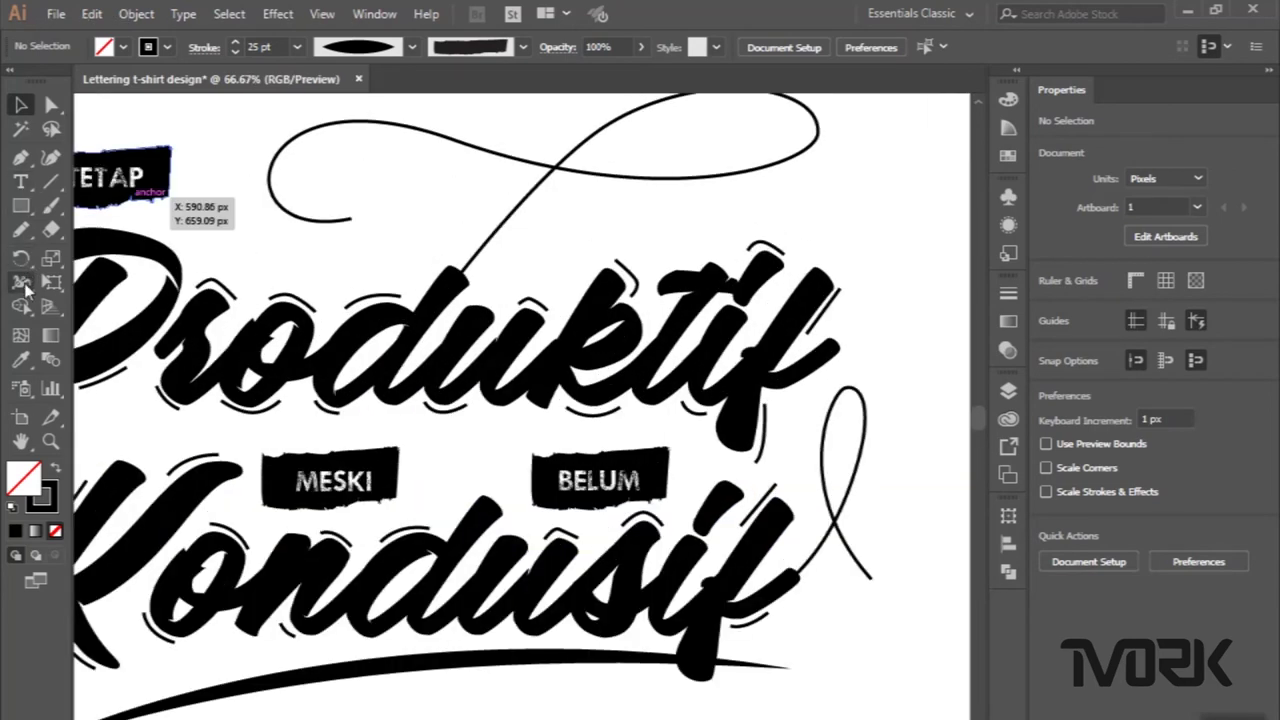
click(22, 285)
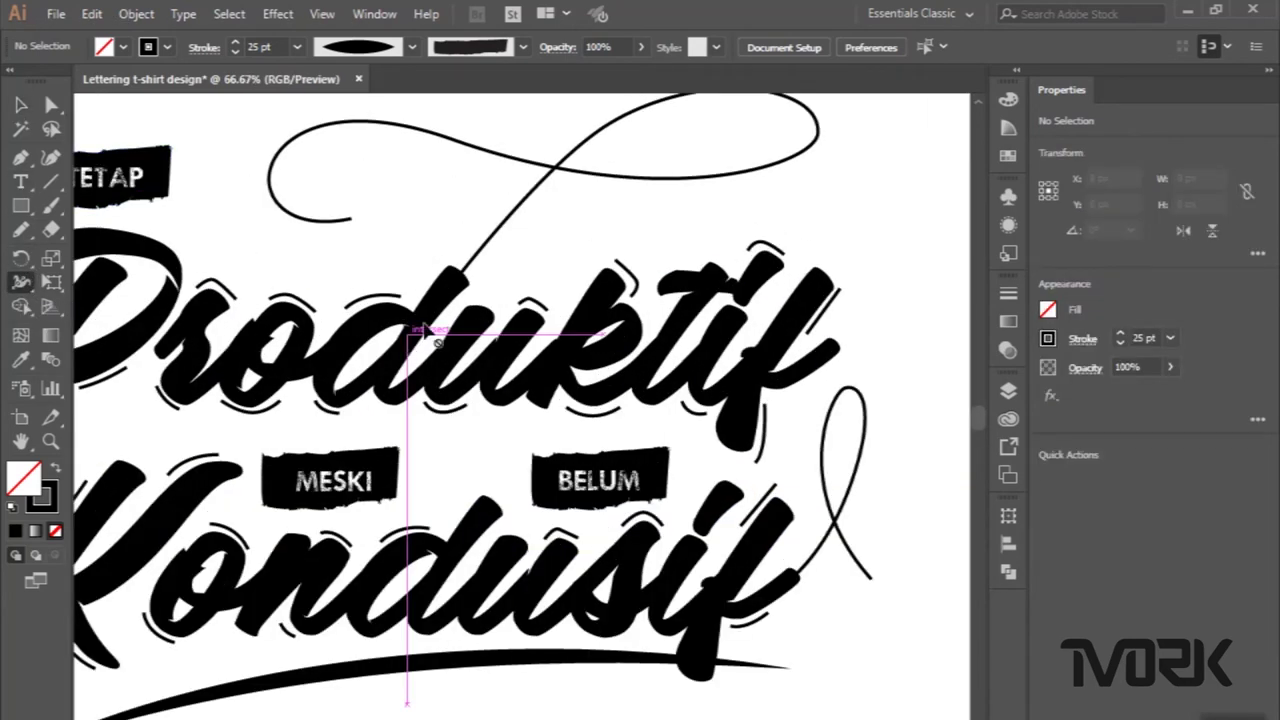
alt+scroll(463, 272, up, 3)
alt+scroll(463, 272, up, 1)
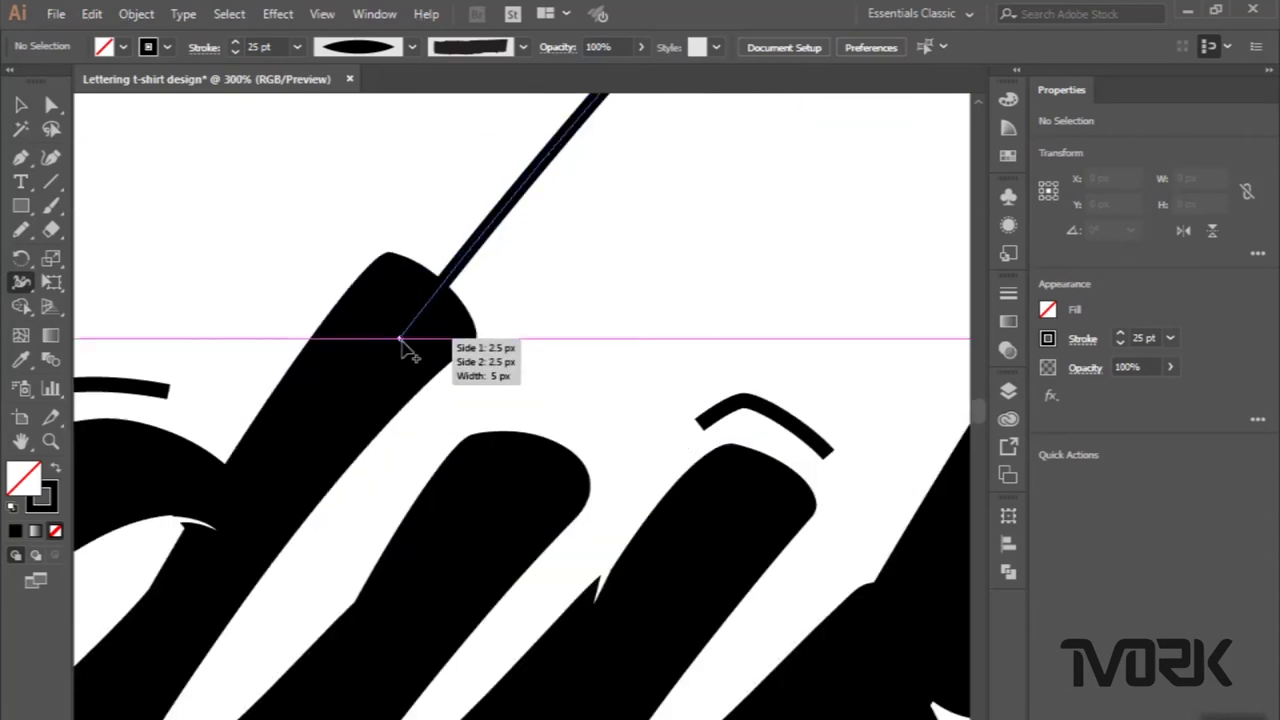
drag(400, 340, 443, 372)
alt+scroll(440, 368, down, 4)
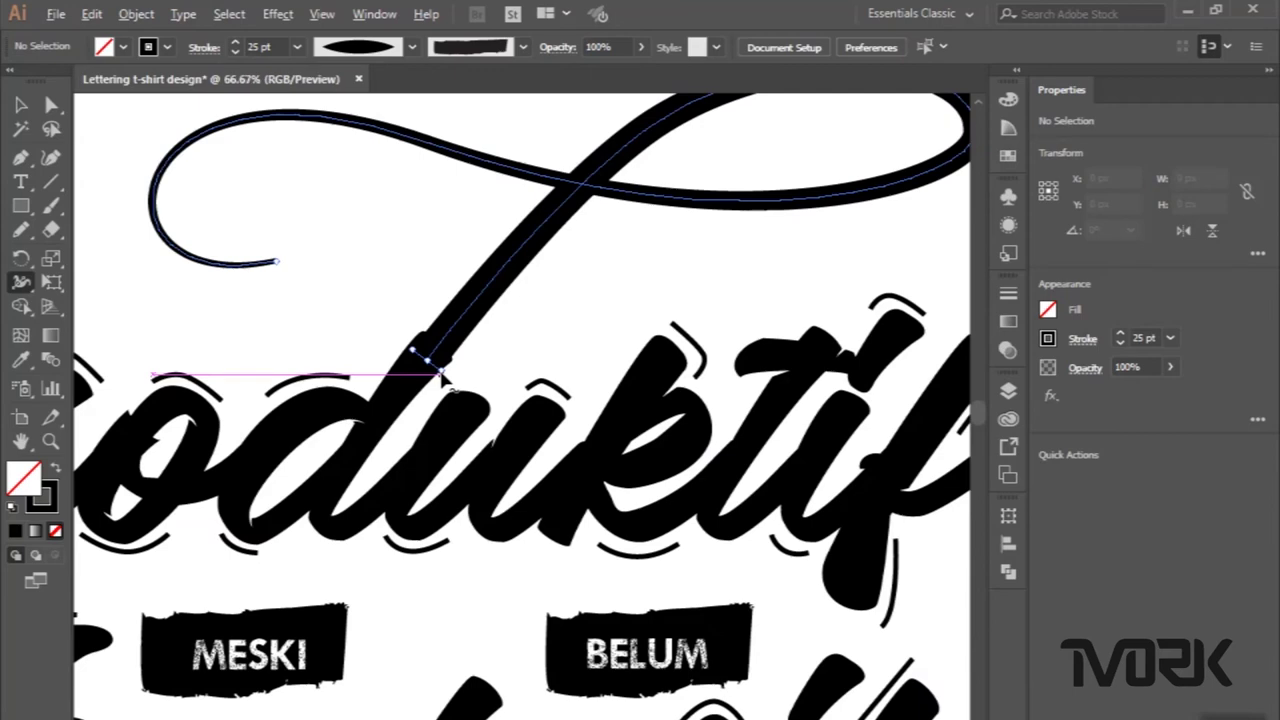
scroll(630, 240, up, 1)
alt+scroll(762, 220, up, 1)
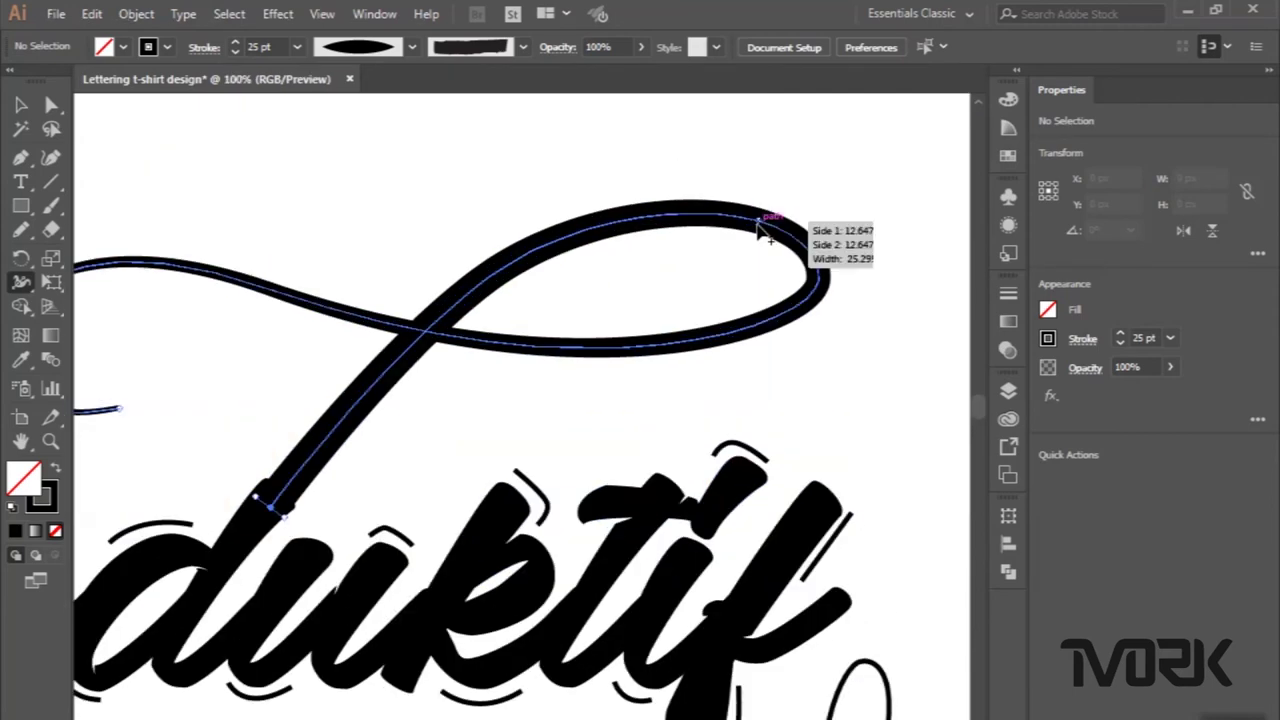
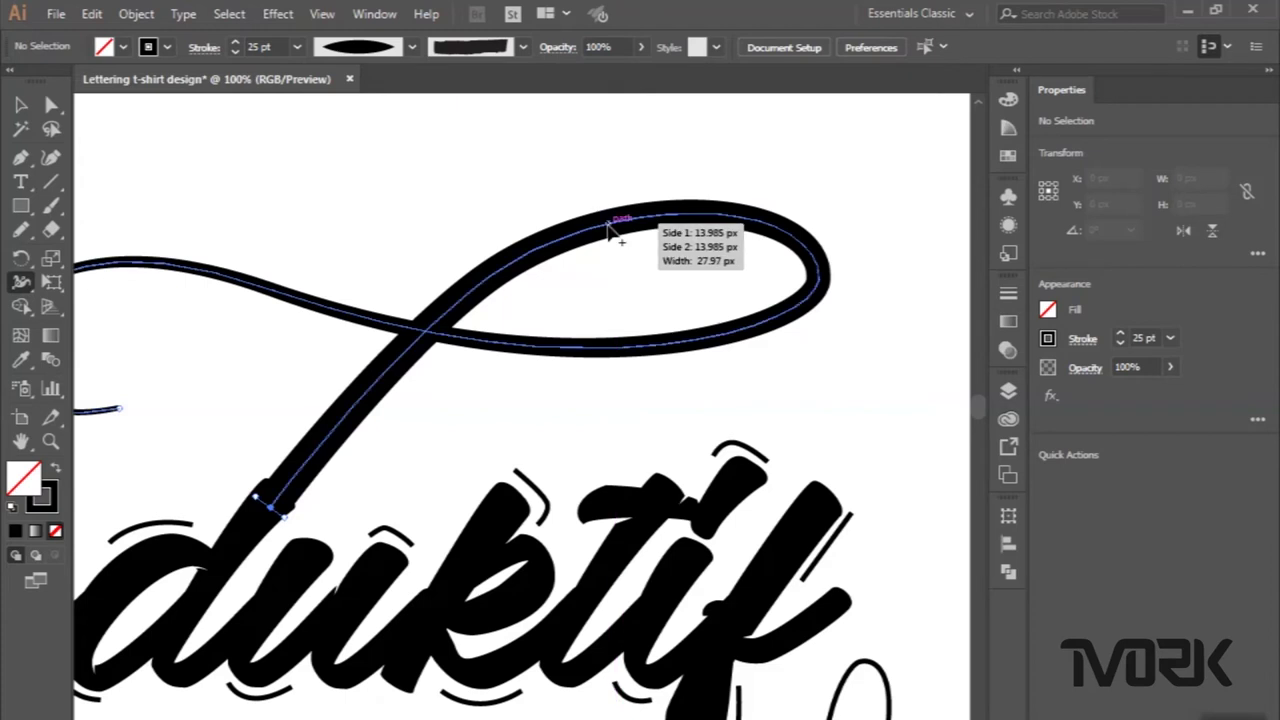
With the Width tool, narrow the loop top, widen its lower curve, and taper the left hook to a point.
drag(614, 245, 614, 232)
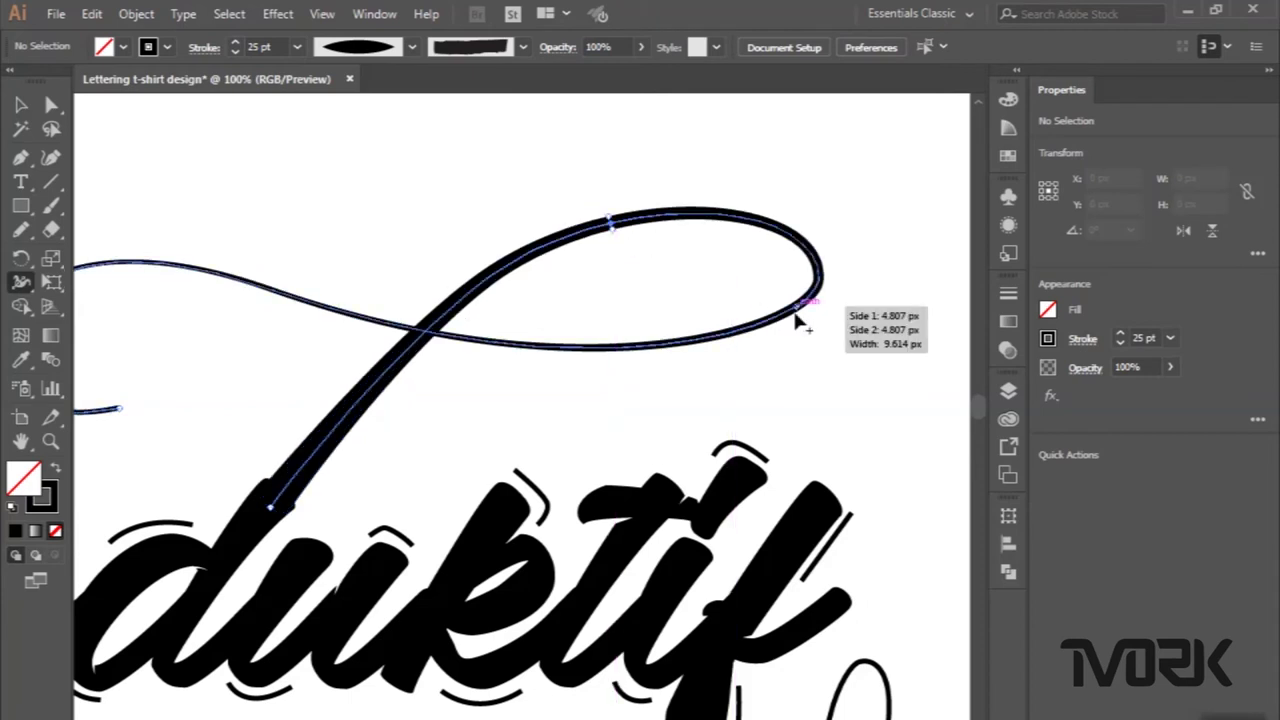
drag(797, 324, 797, 334)
scroll(460, 340, left, 3)
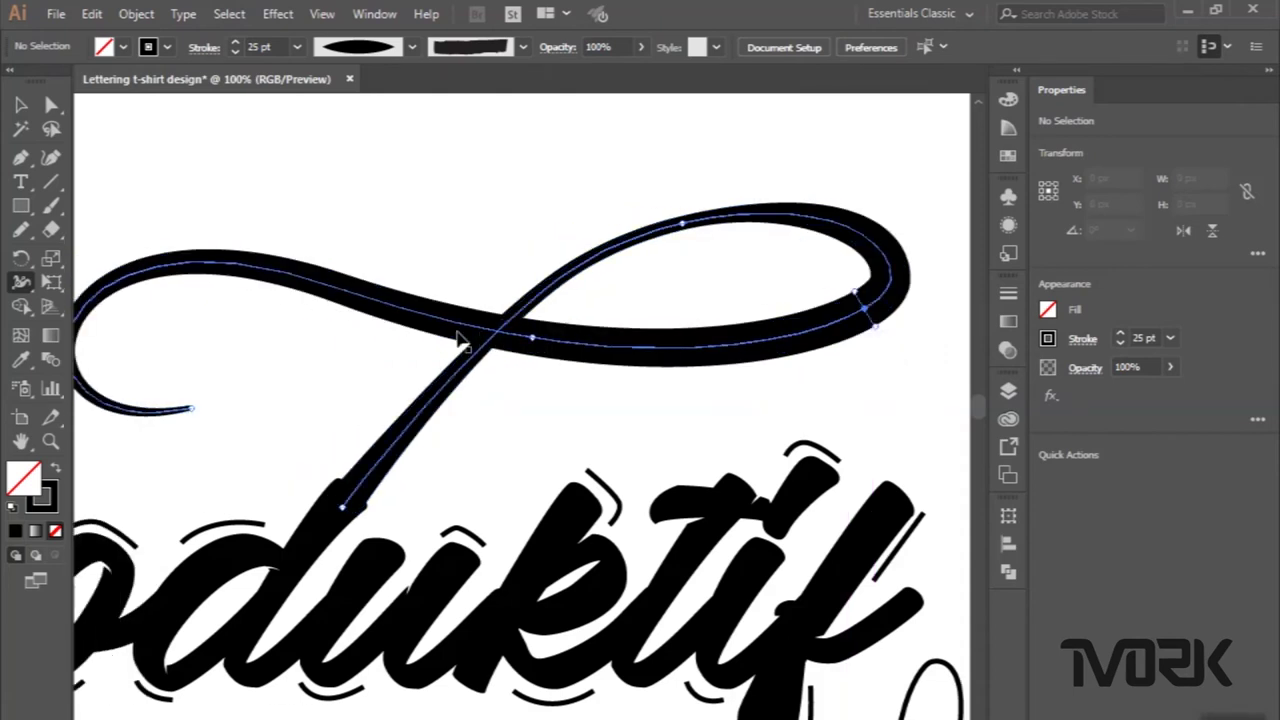
scroll(460, 340, left, 4)
scroll(455, 326, left, 4)
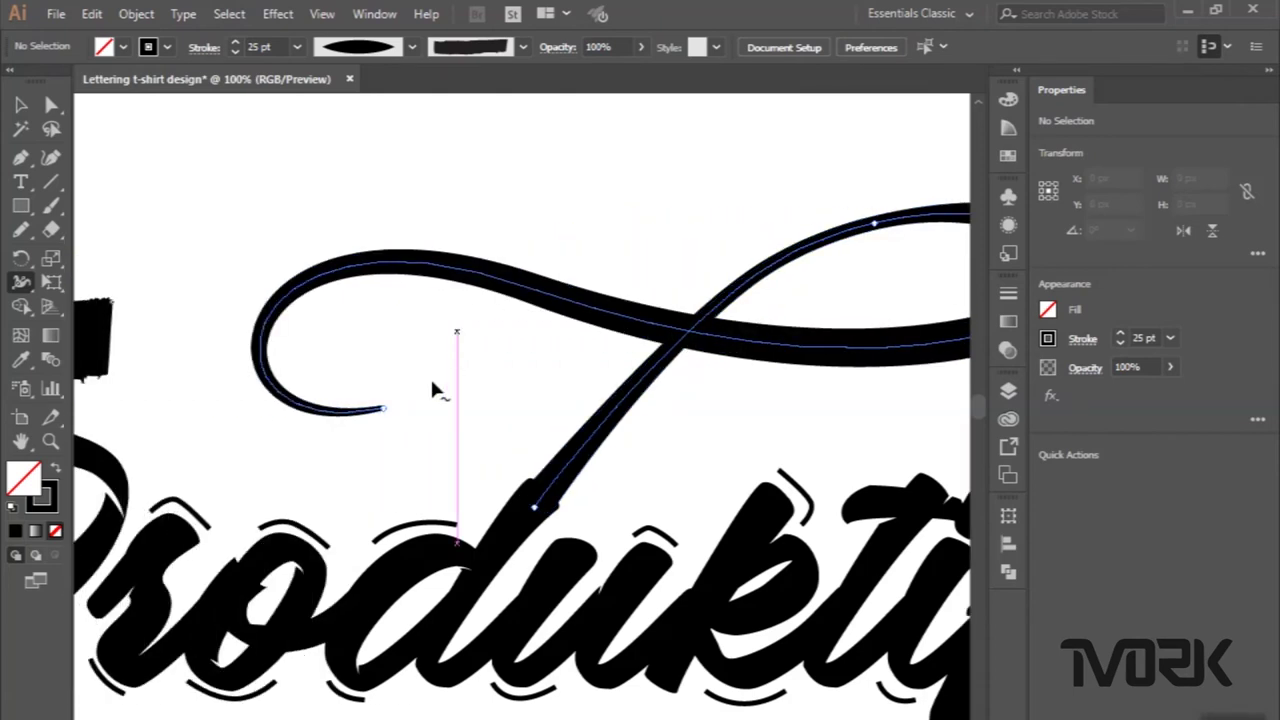
scroll(432, 388, up, 1)
scroll(391, 420, up, 3)
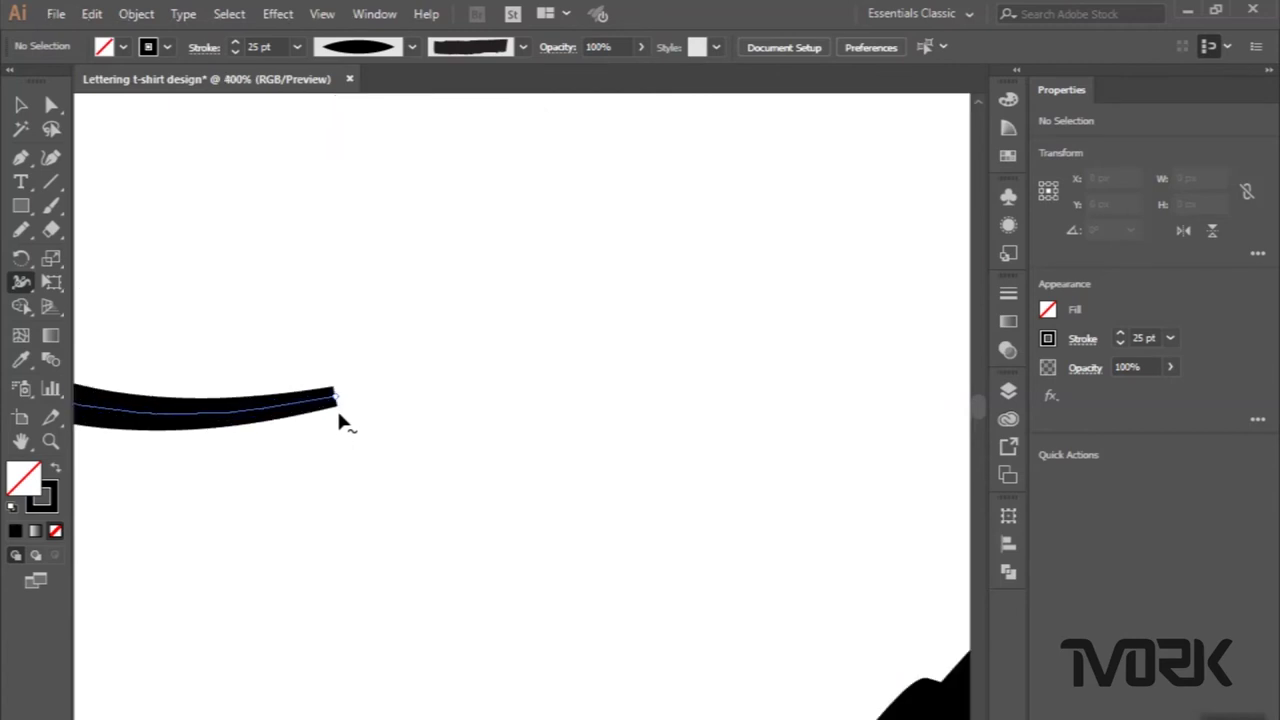
drag(337, 405, 337, 391)
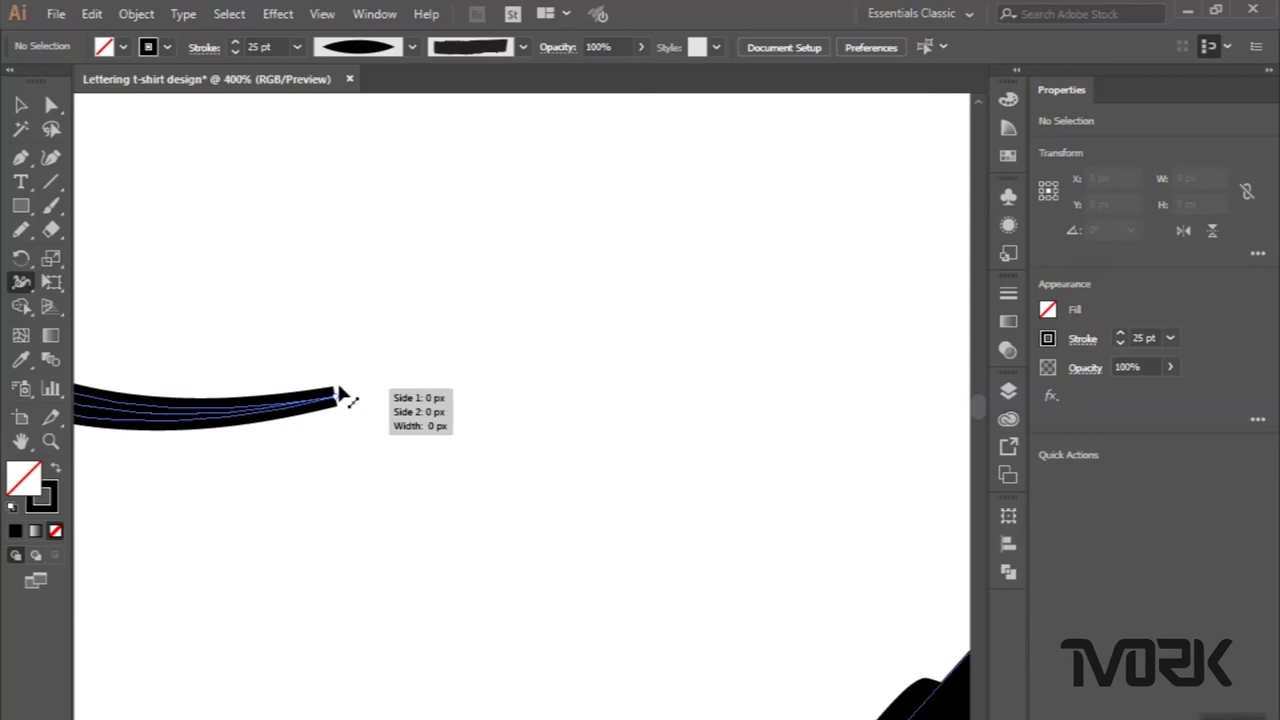
key(ctrl+1)
scroll(367, 425, down, 2)
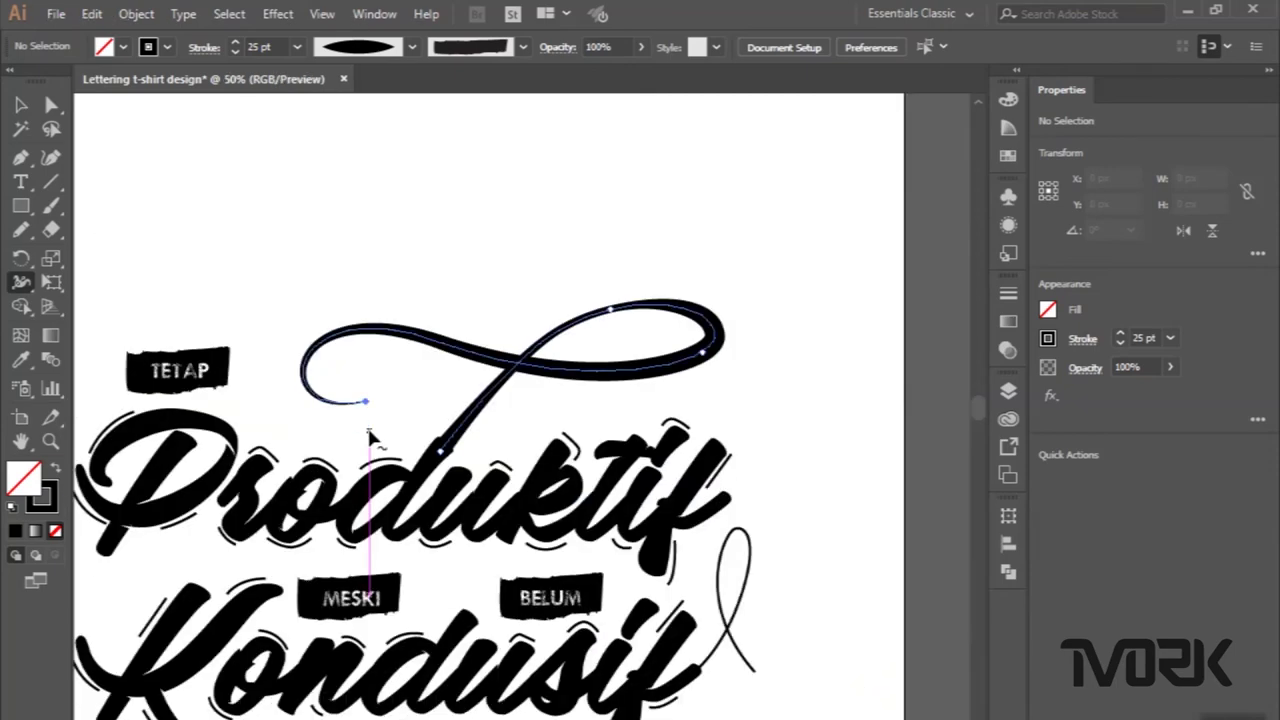
scroll(367, 425, down, 2)
scroll(280, 320, down, 1)
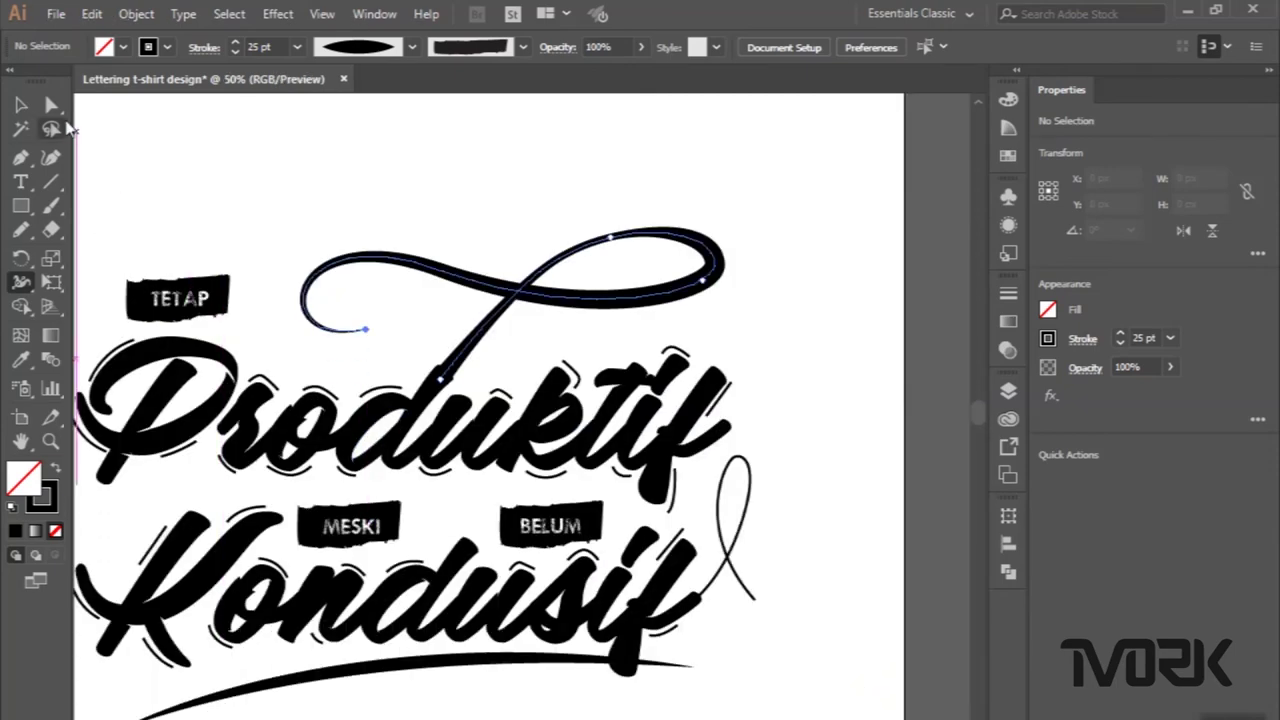
Pen-draw a curve following the inner edge of the swash's left curl.
click(19, 105)
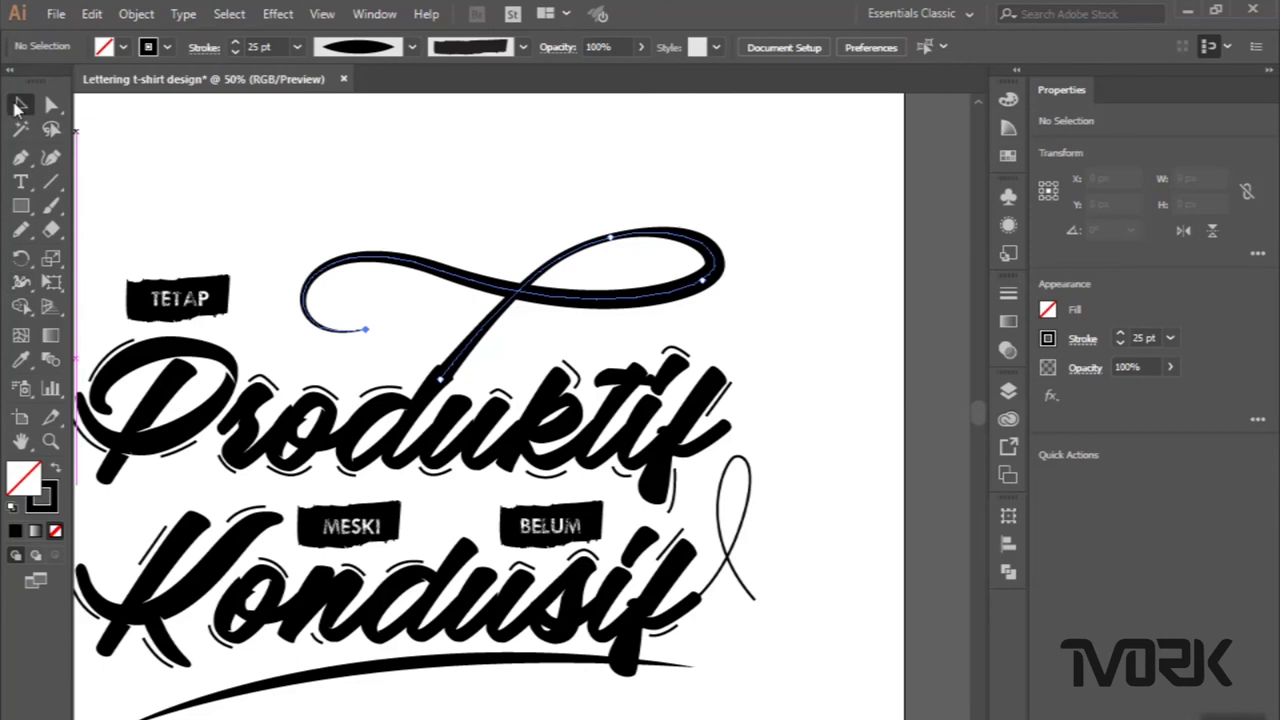
click(20, 157)
scroll(305, 285, up, 1)
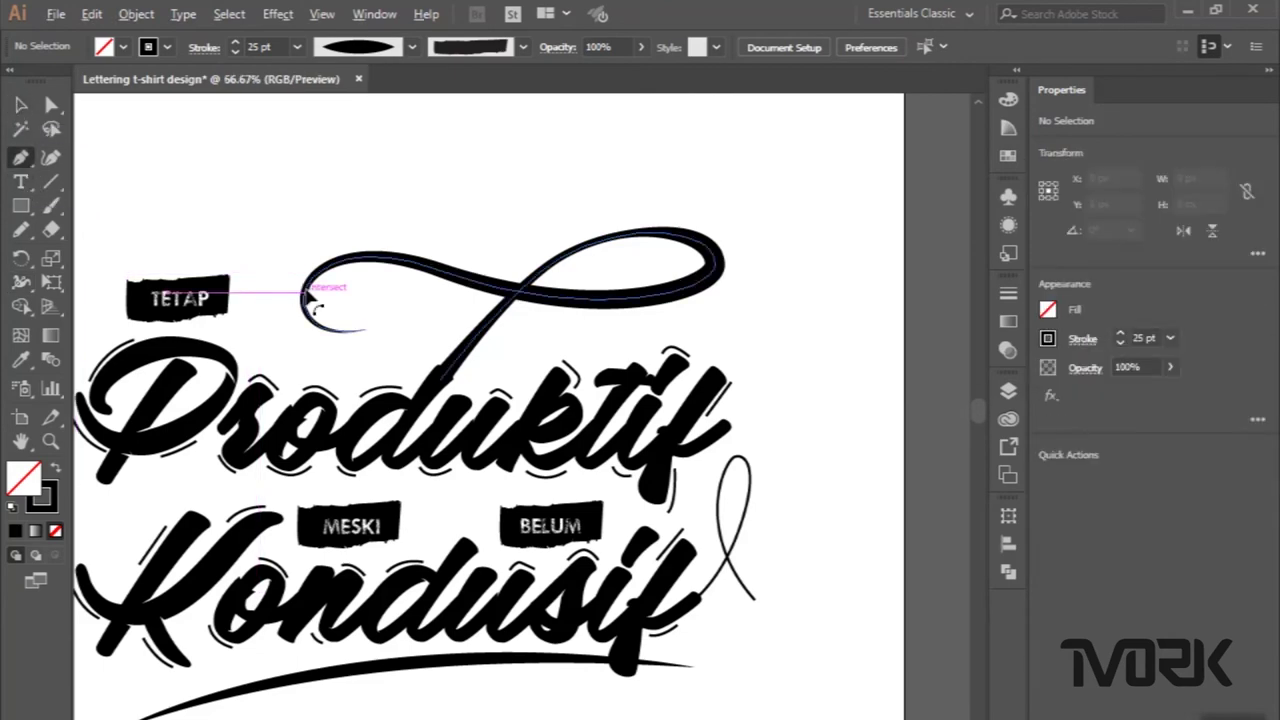
scroll(333, 302, up, 1)
scroll(335, 301, up, 1)
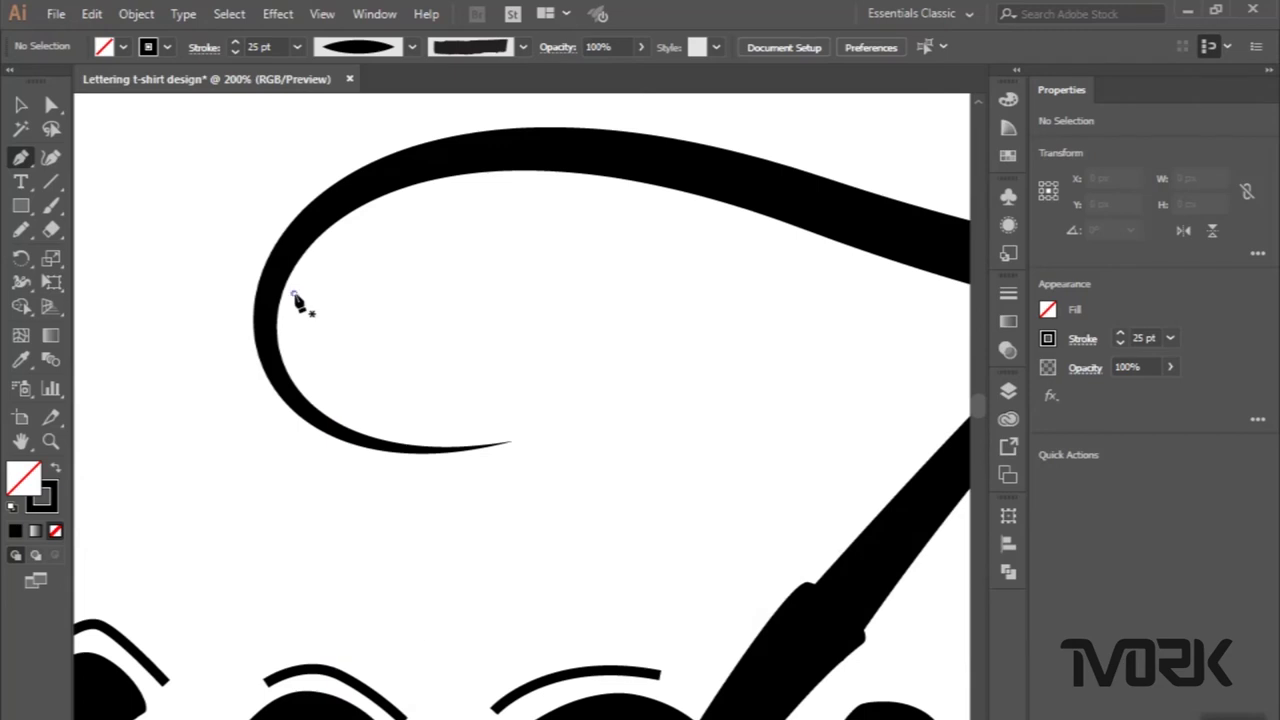
click(293, 293)
drag(504, 430, 728, 418)
drag(293, 293, 86, 190)
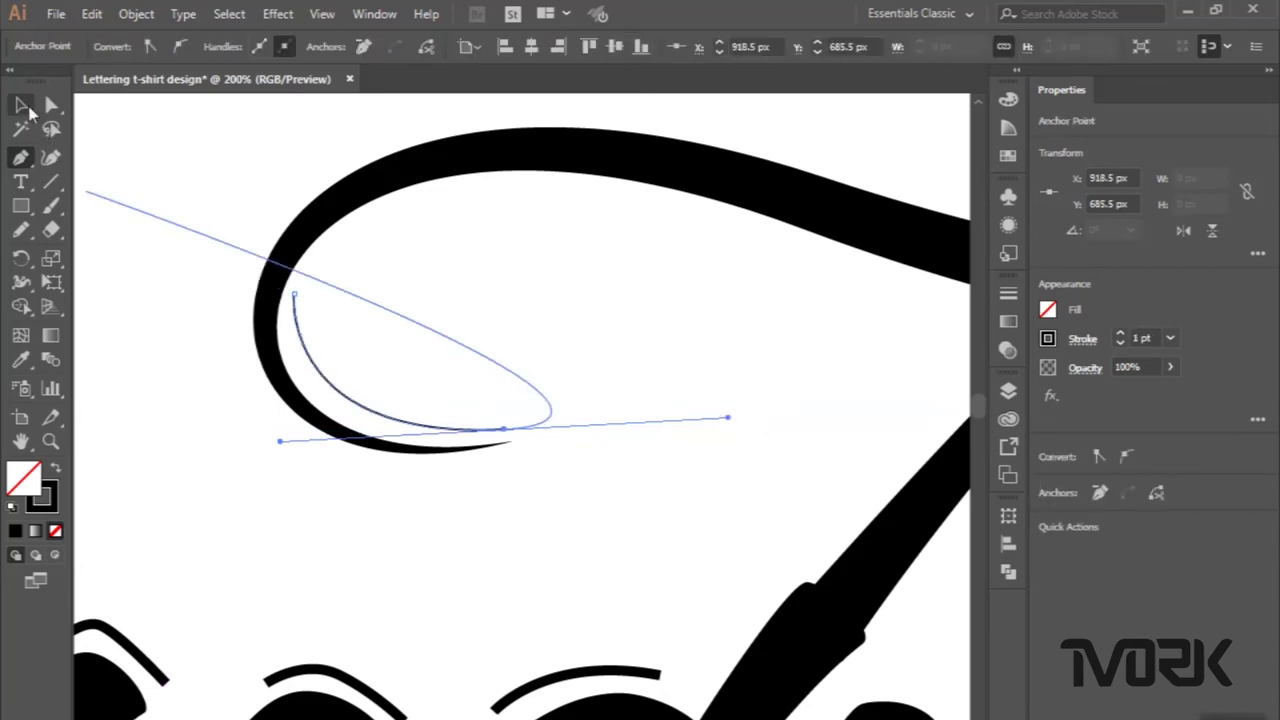
Give the accent curve a 10 pt stroke with Width Profile 1, tapering both ends.
click(27, 110)
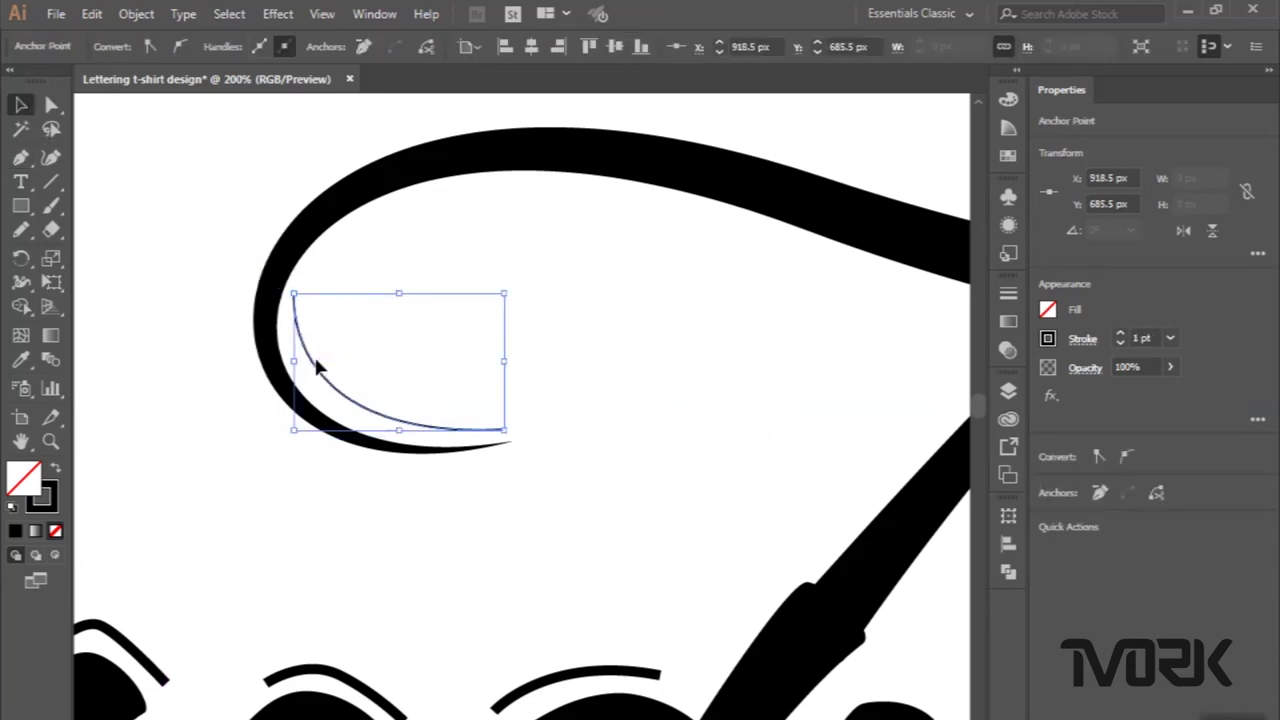
key(ctrl+shift+a)
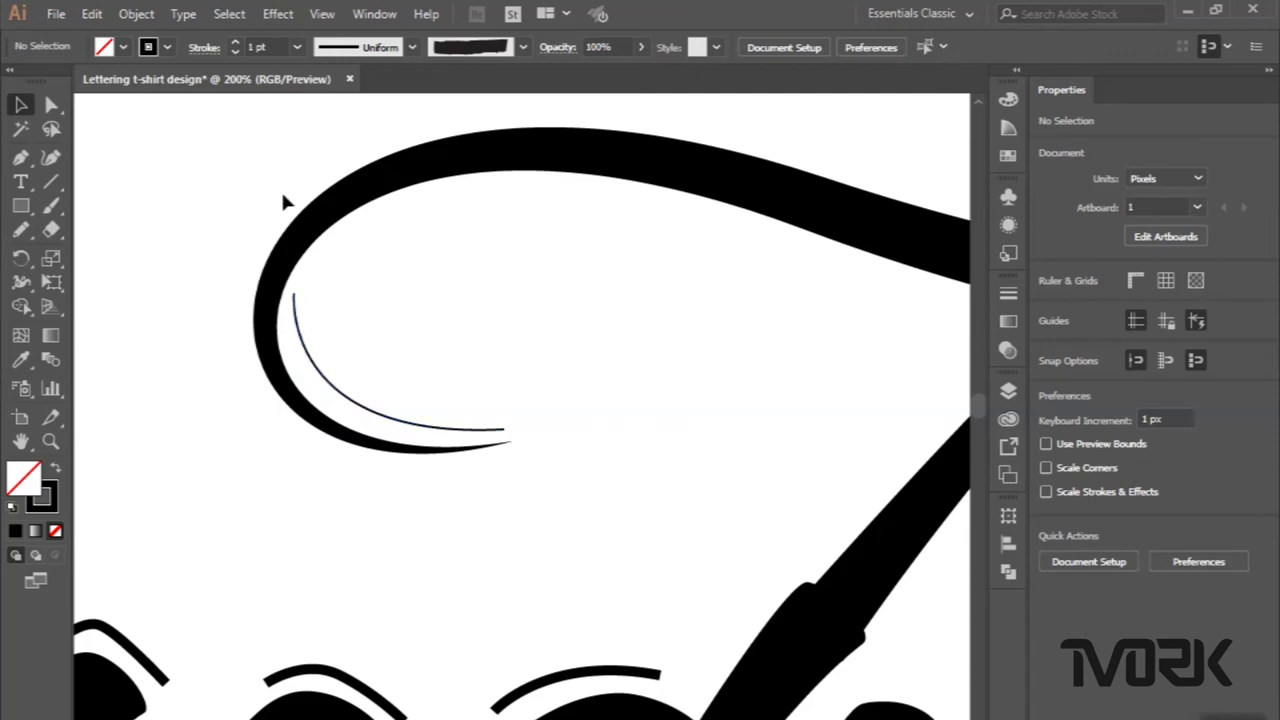
click(297, 335)
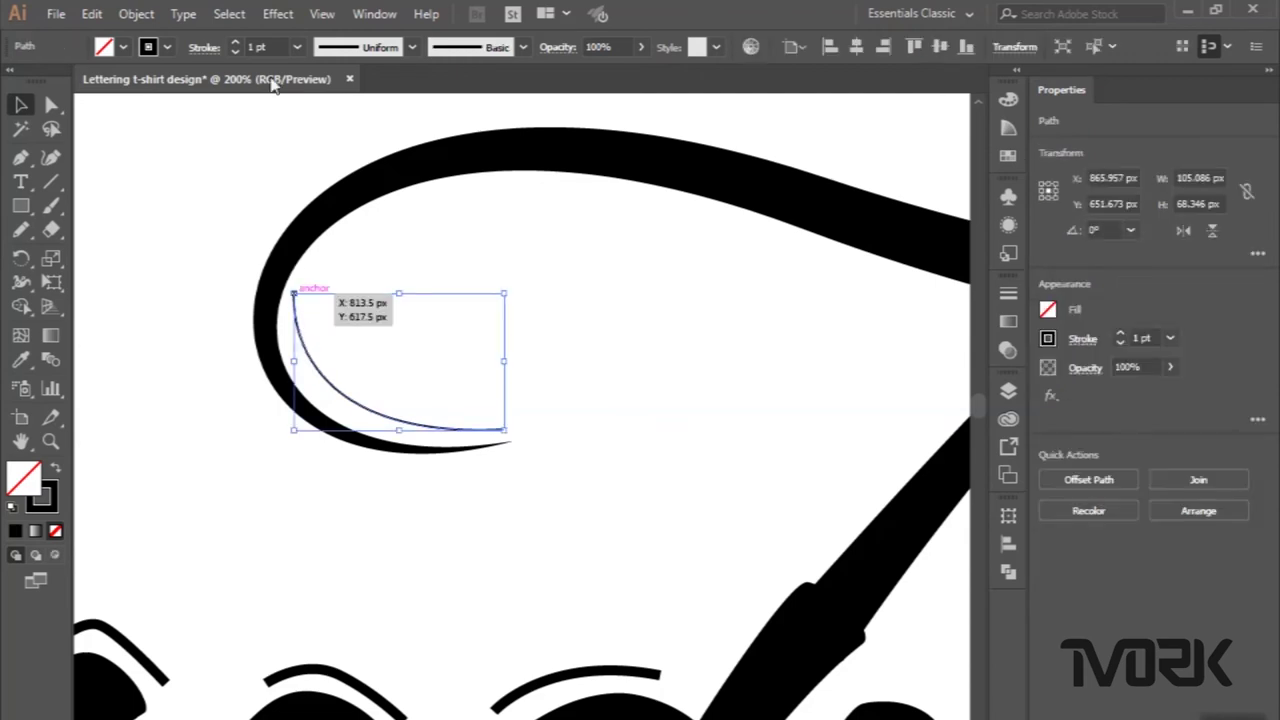
scroll(268, 44, up, 2)
scroll(268, 44, up, 2)
scroll(268, 44, up, 3)
scroll(268, 44, up, 2)
click(360, 47)
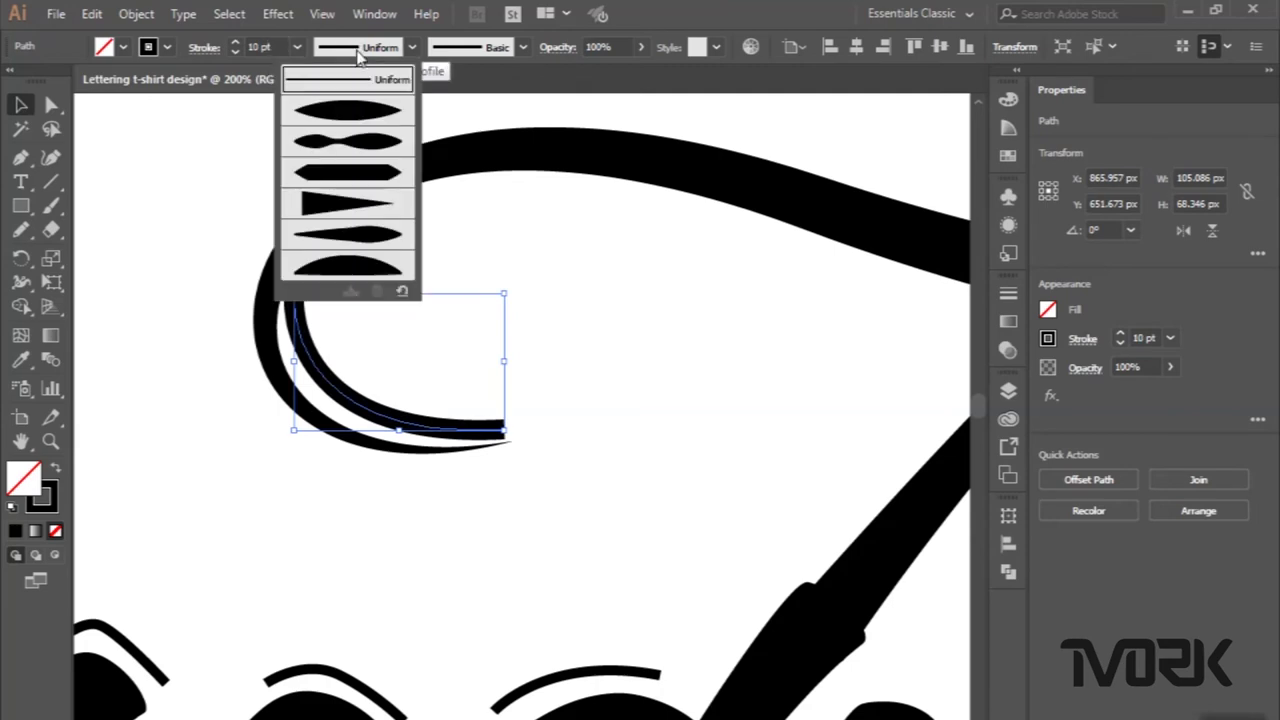
click(349, 114)
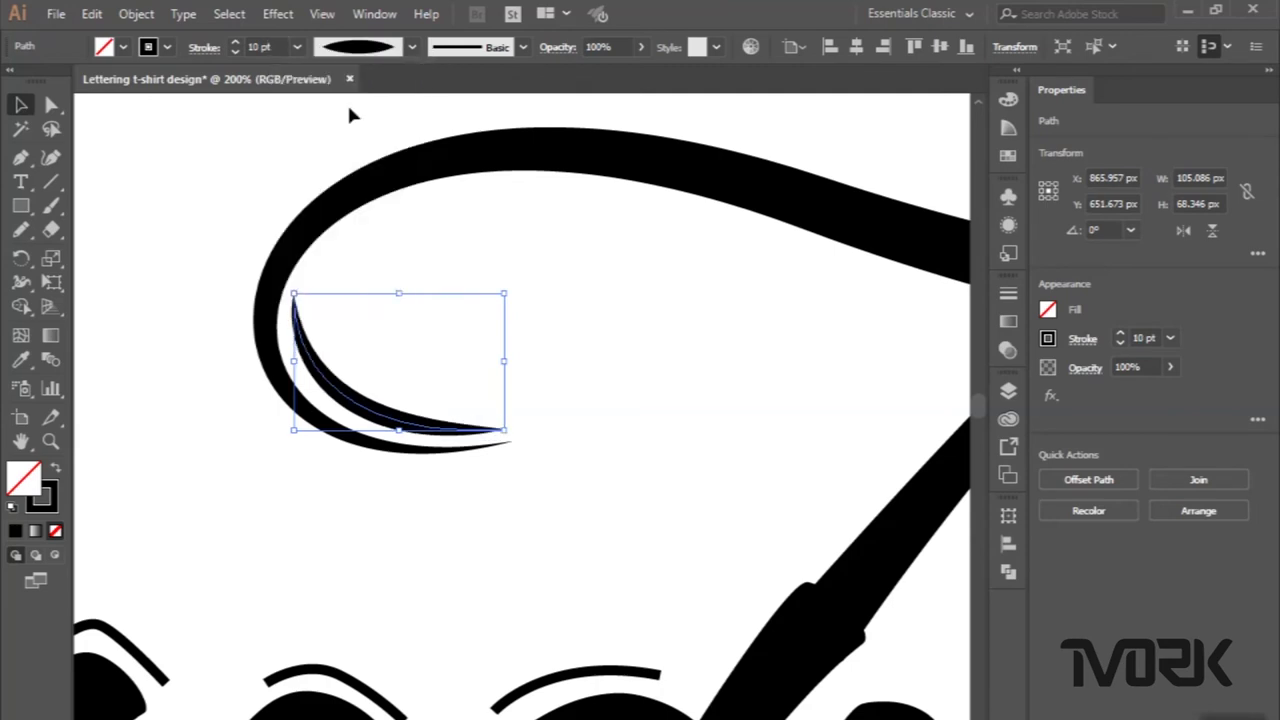
click(129, 240)
scroll(129, 240, down, 1)
scroll(129, 240, down, 3)
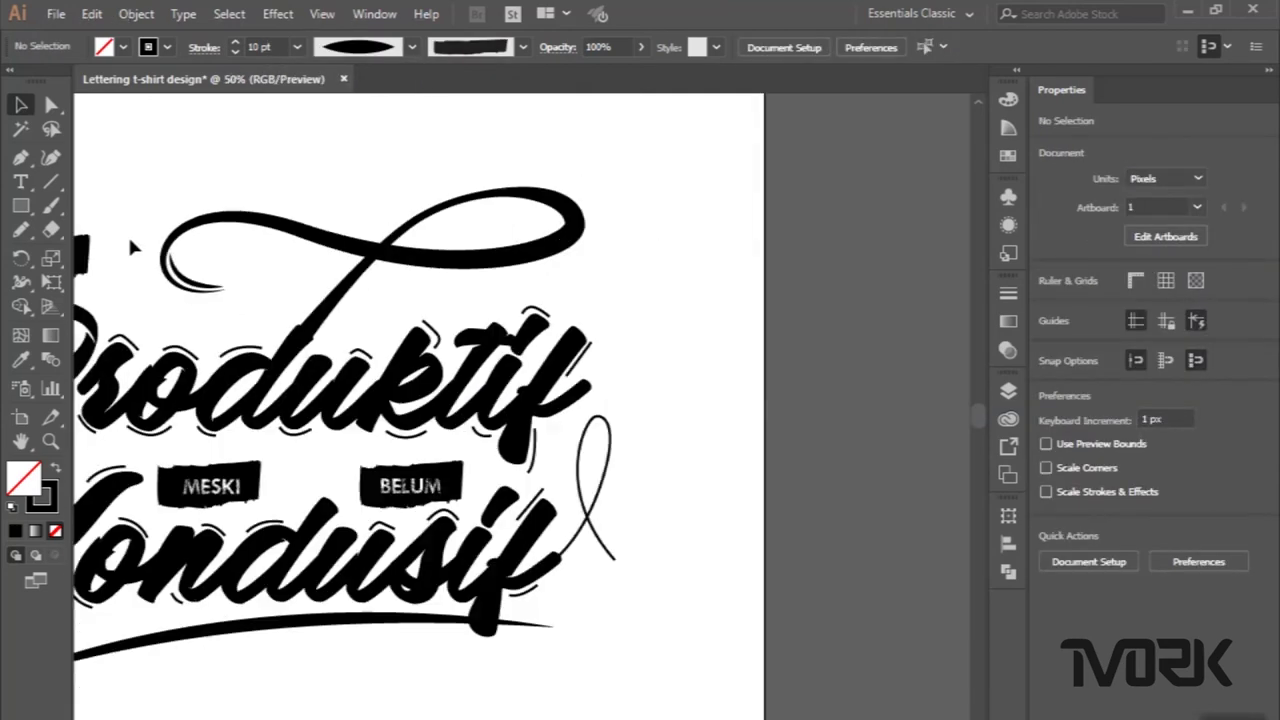
click(20, 157)
Pen-draw a curve along the inside of the swash's upper loop.
scroll(400, 149, up, 1)
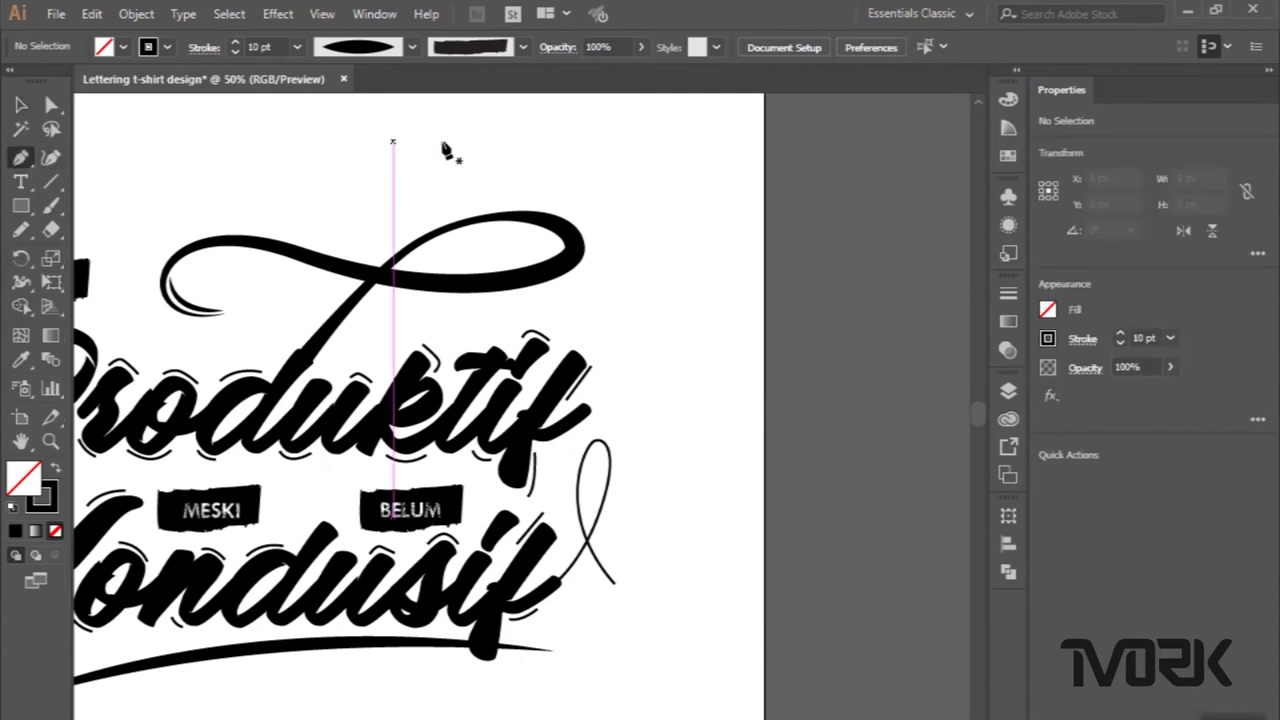
scroll(523, 143, up, 1)
scroll(323, 334, up, 2)
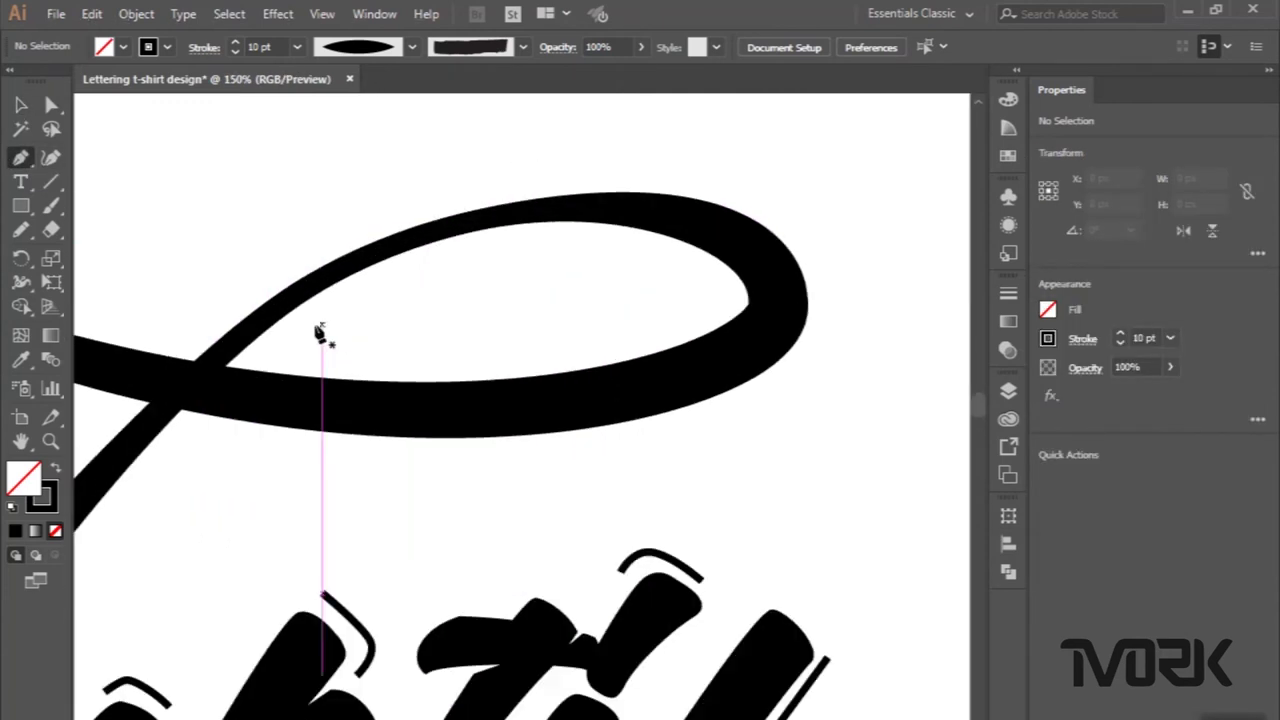
click(270, 347)
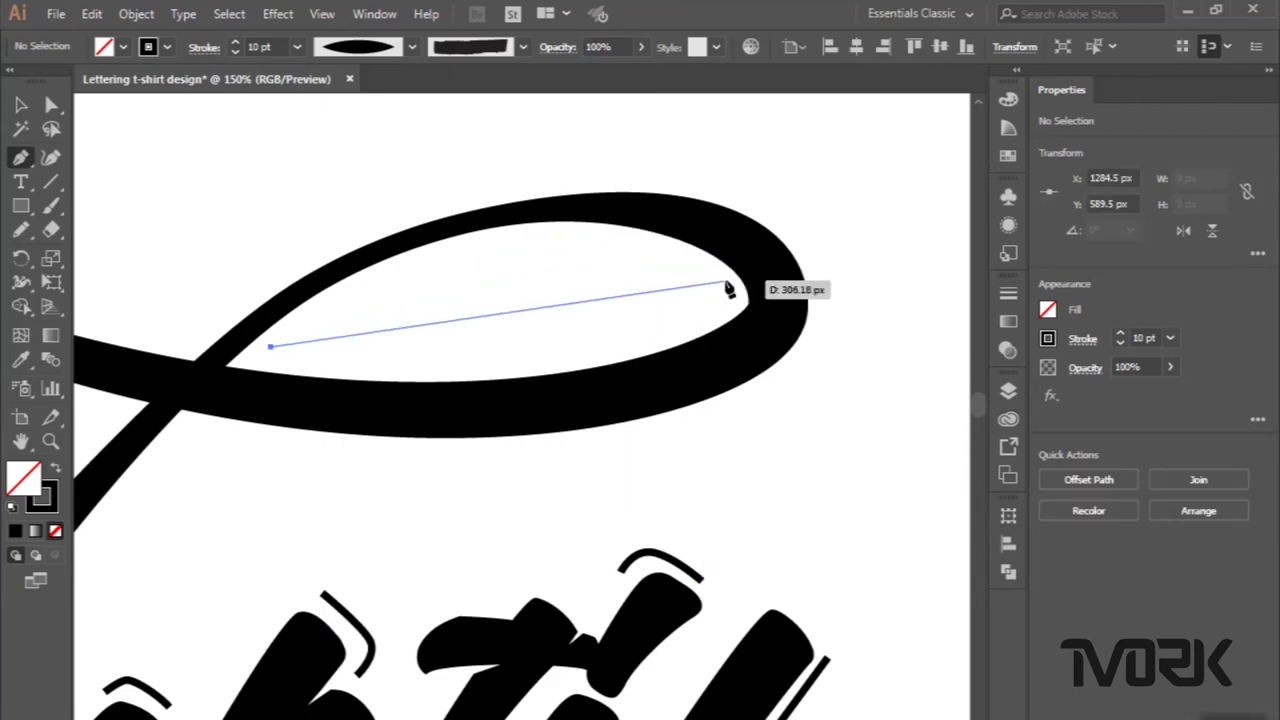
mouse_move(726, 281)
mouse_down()
mouse_move(1030, 420)
mouse_move(861, 397)
mouse_up()
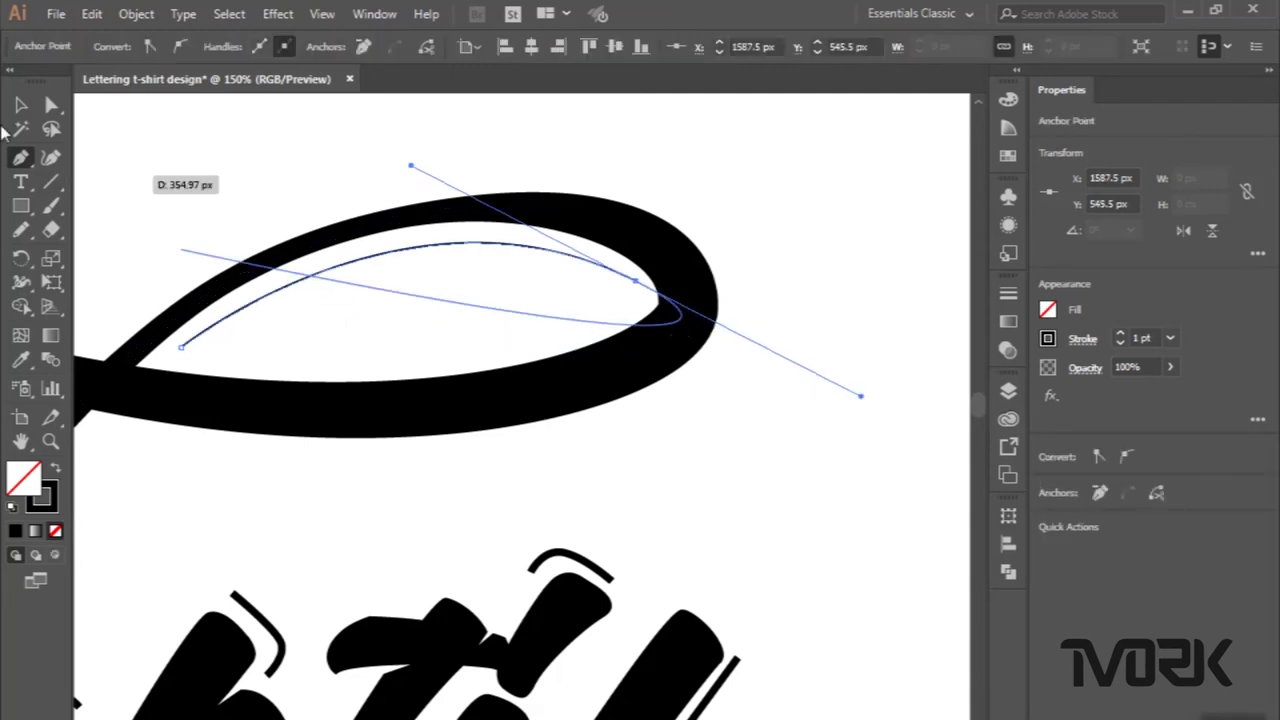
Set the new curve's stroke to 10 pt with the tapered width profile.
click(22, 106)
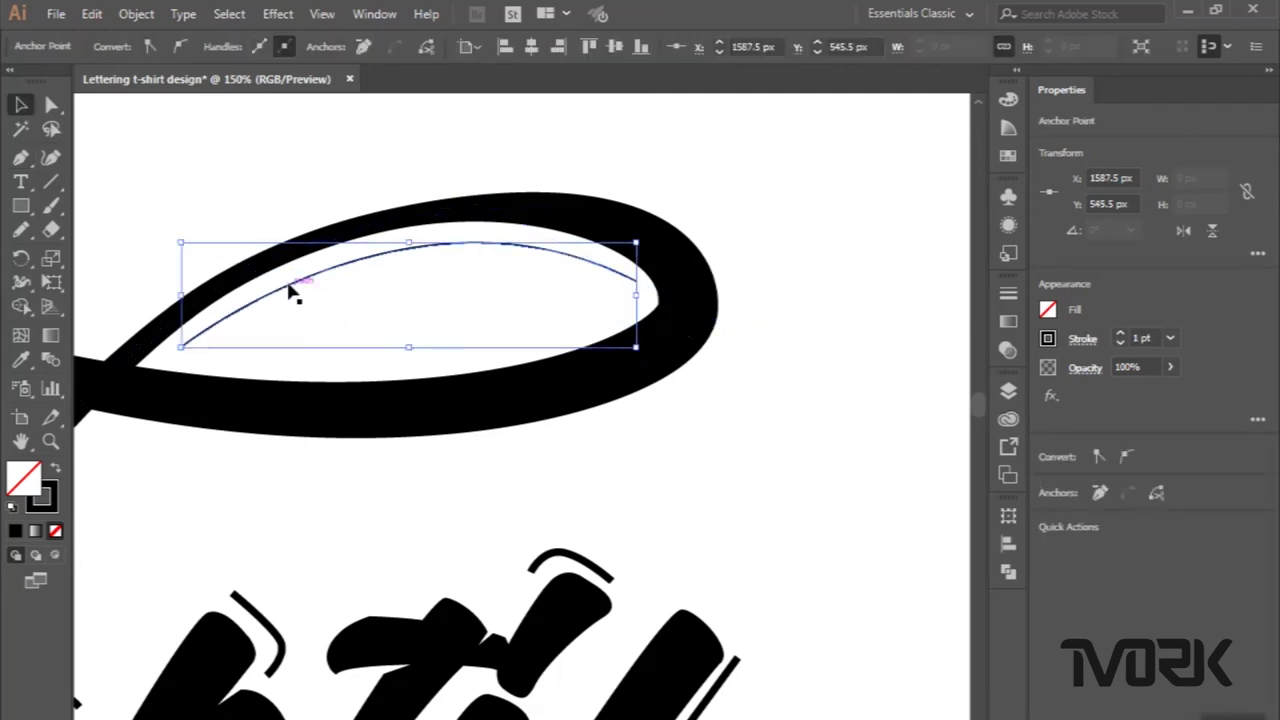
click(288, 286)
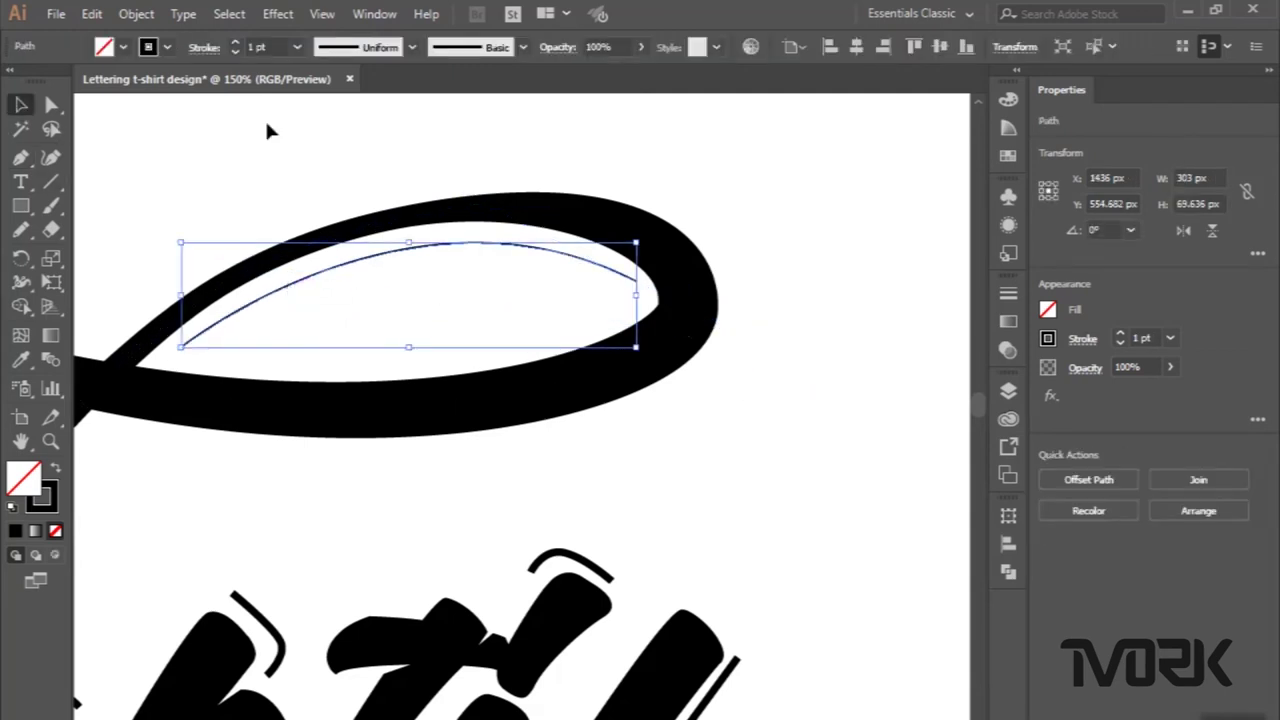
click(295, 48)
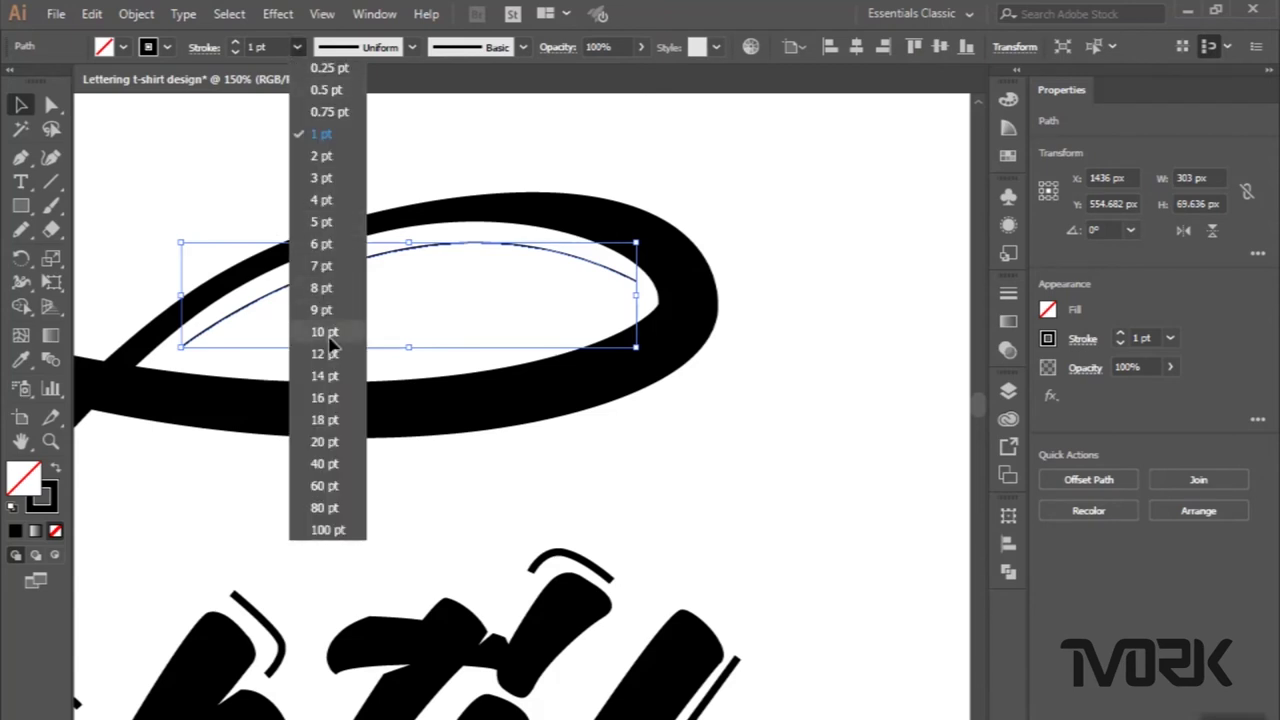
click(331, 334)
click(338, 52)
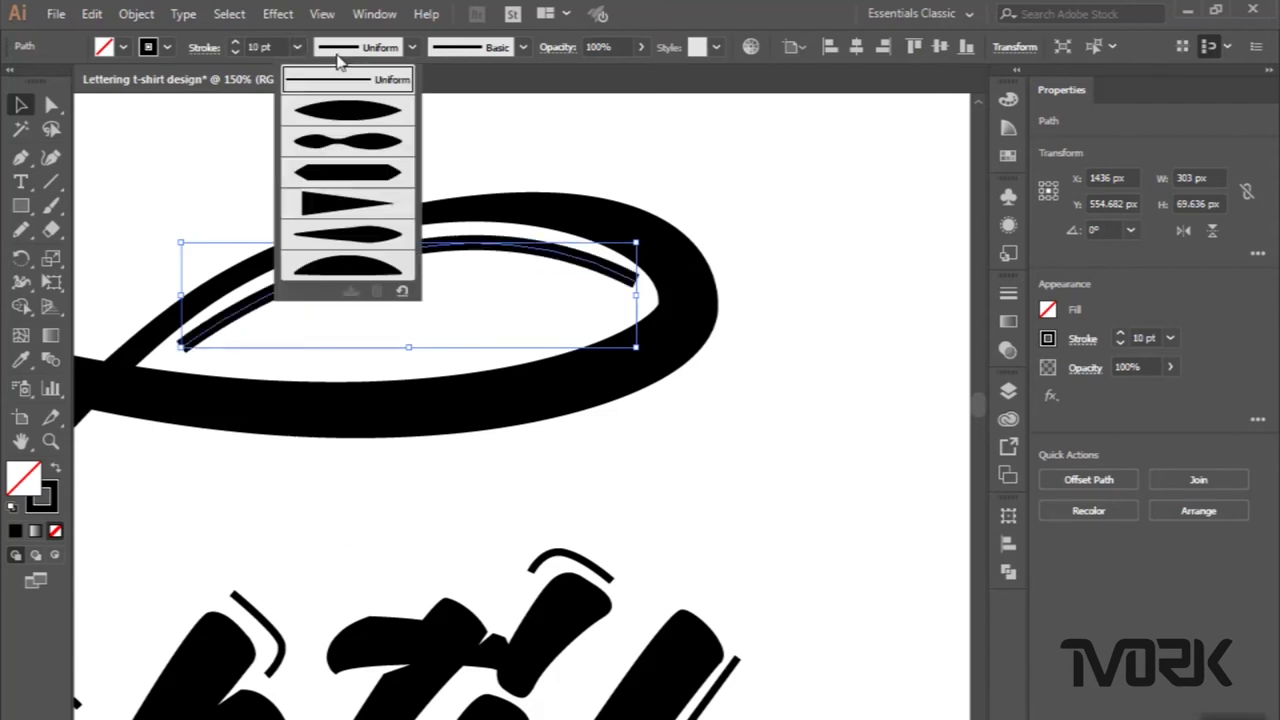
click(330, 115)
click(327, 112)
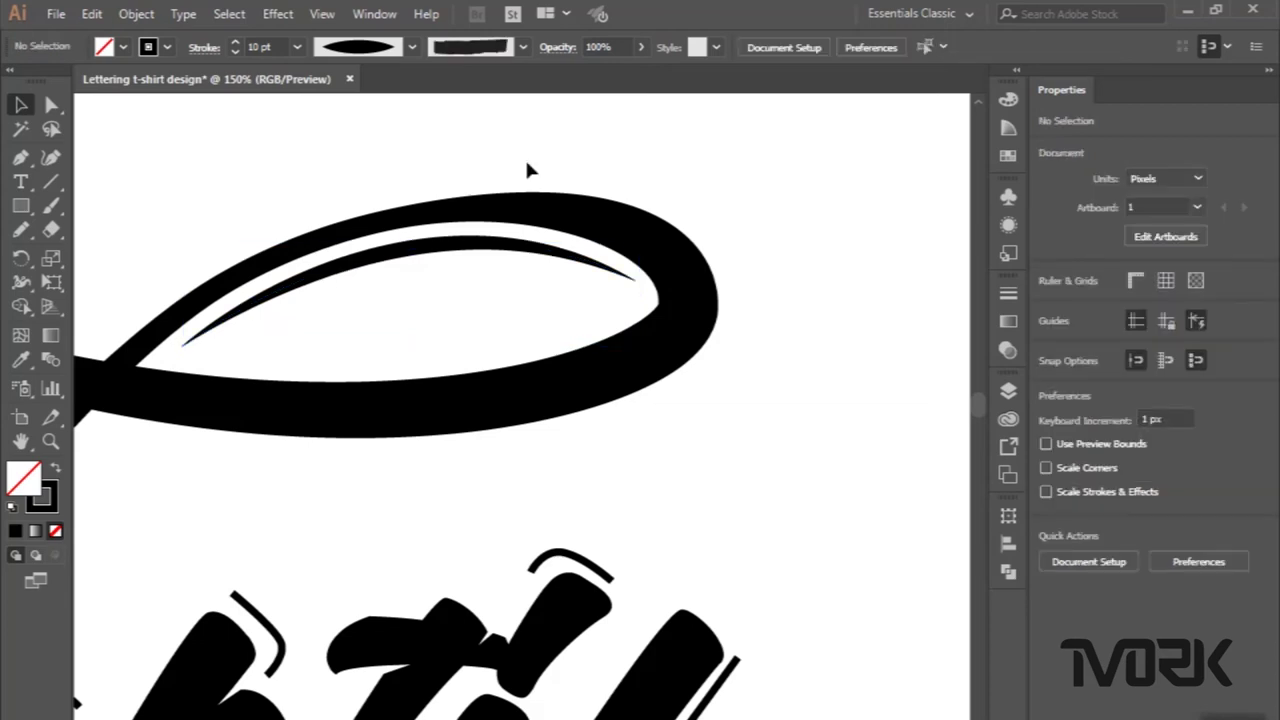
scroll(525, 160, down, 2)
scroll(527, 170, down, 1)
scroll(474, 292, down, 1)
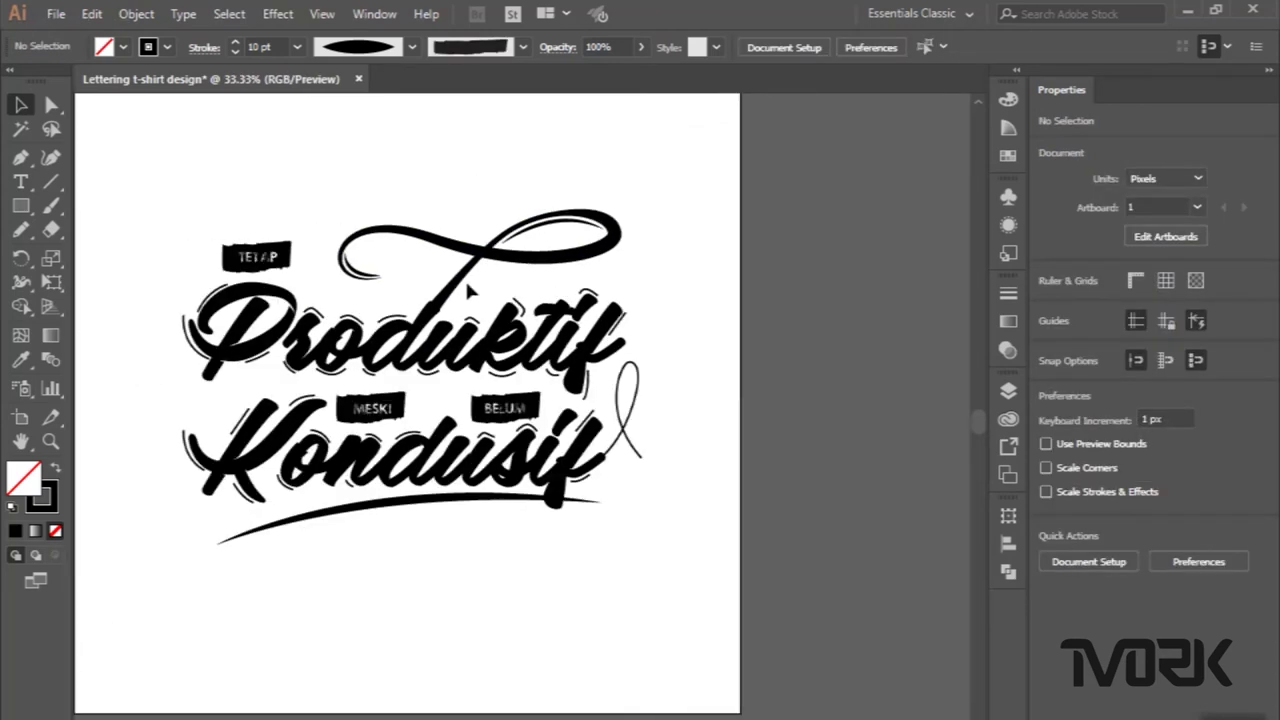
With the Width tool, widen the Kondusif swash where it joins the letter.
click(20, 157)
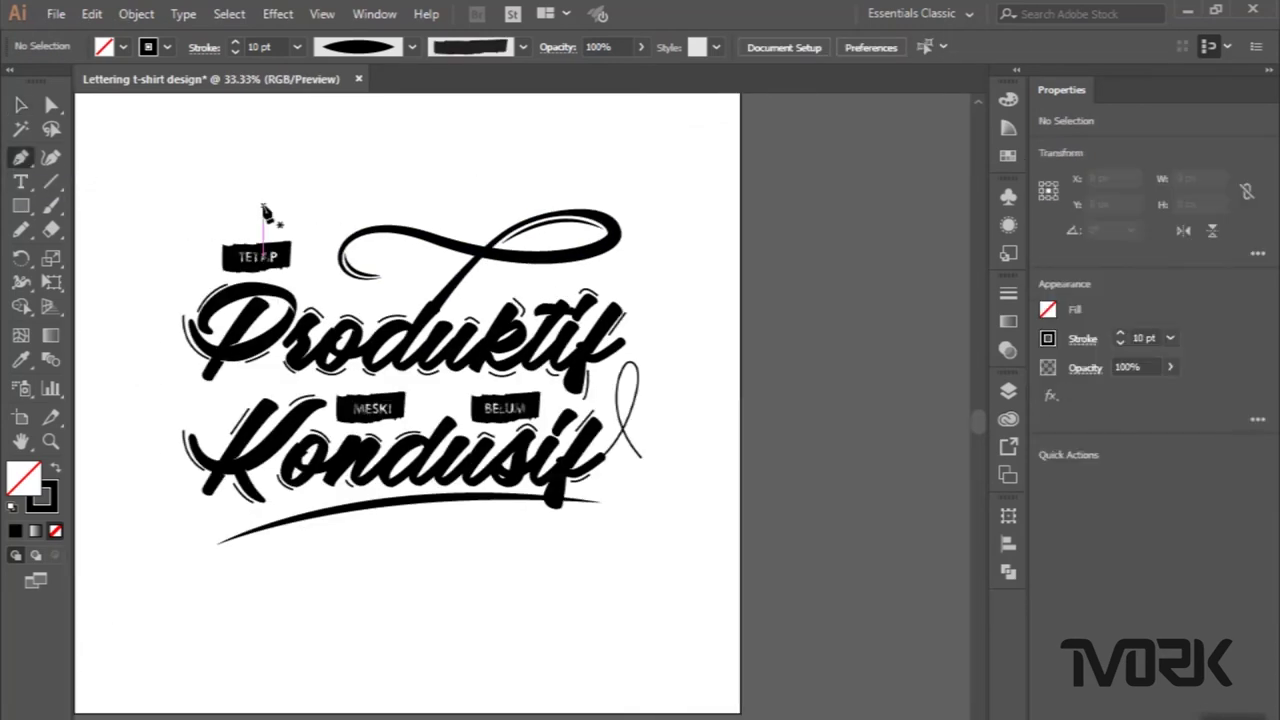
scroll(264, 210, down, 1)
scroll(264, 210, down, 1)
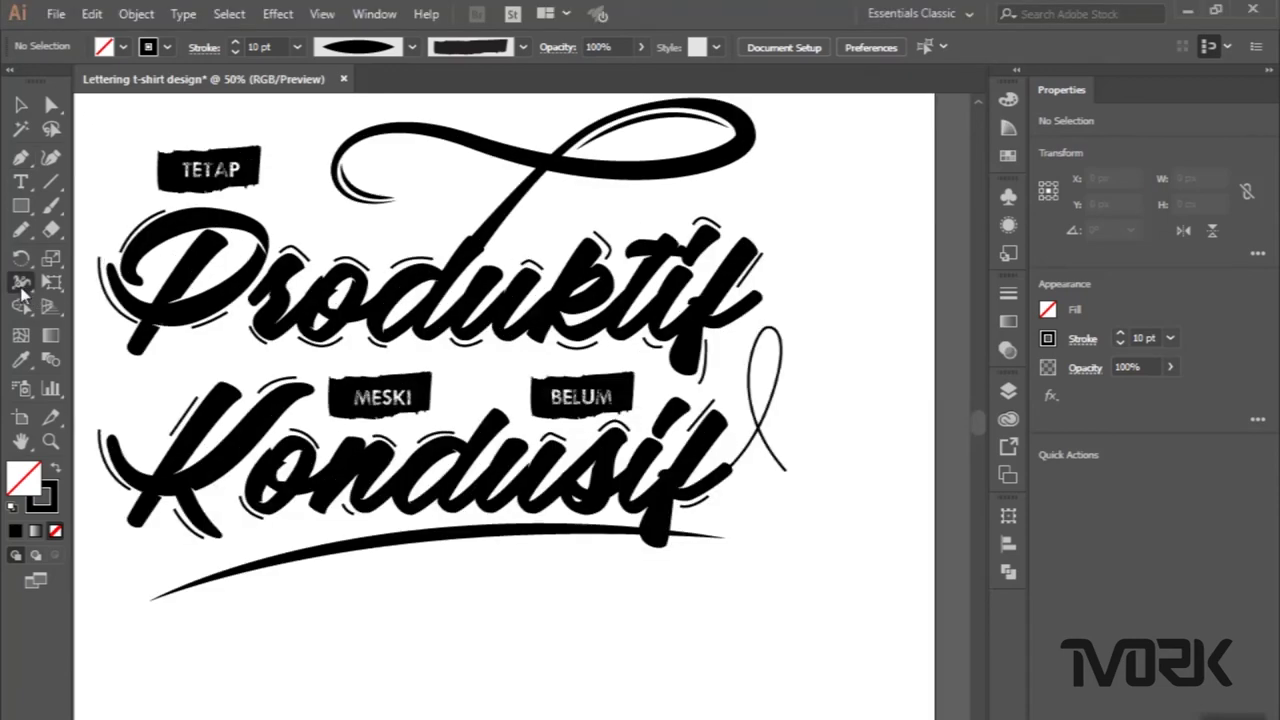
click(20, 283)
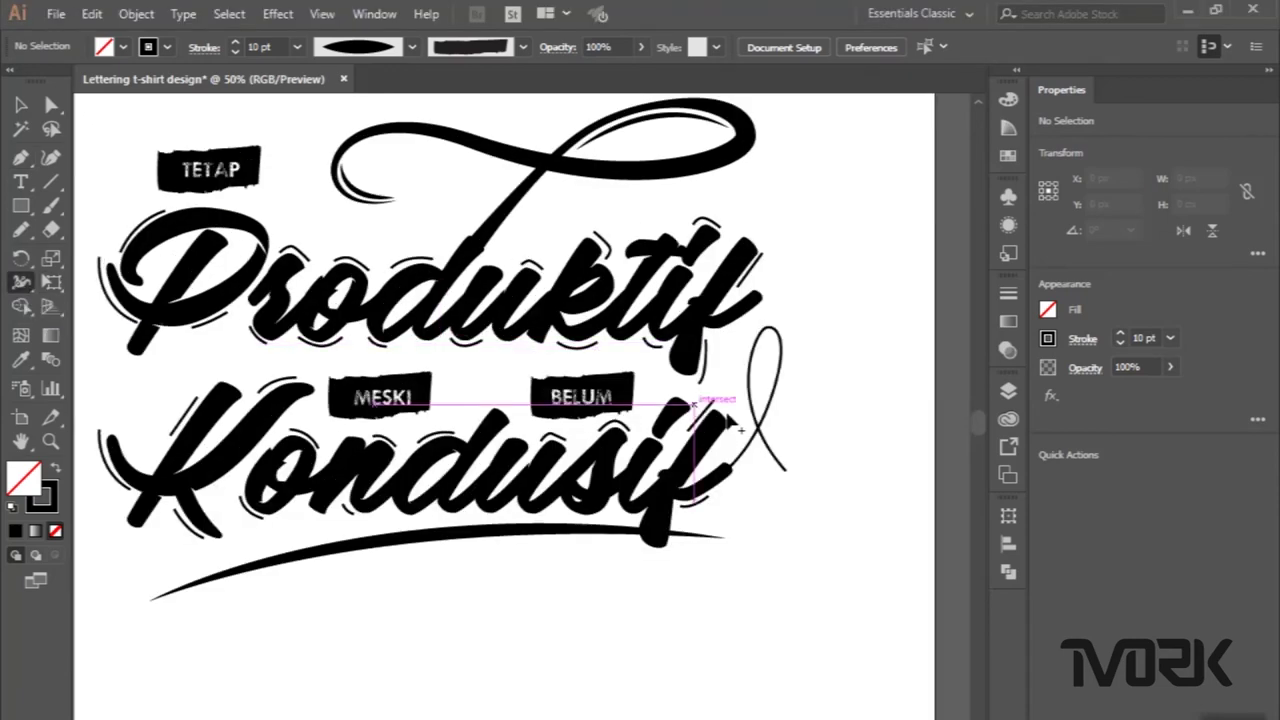
scroll(783, 452, up, 1)
scroll(729, 500, up, 1)
scroll(711, 514, up, 1)
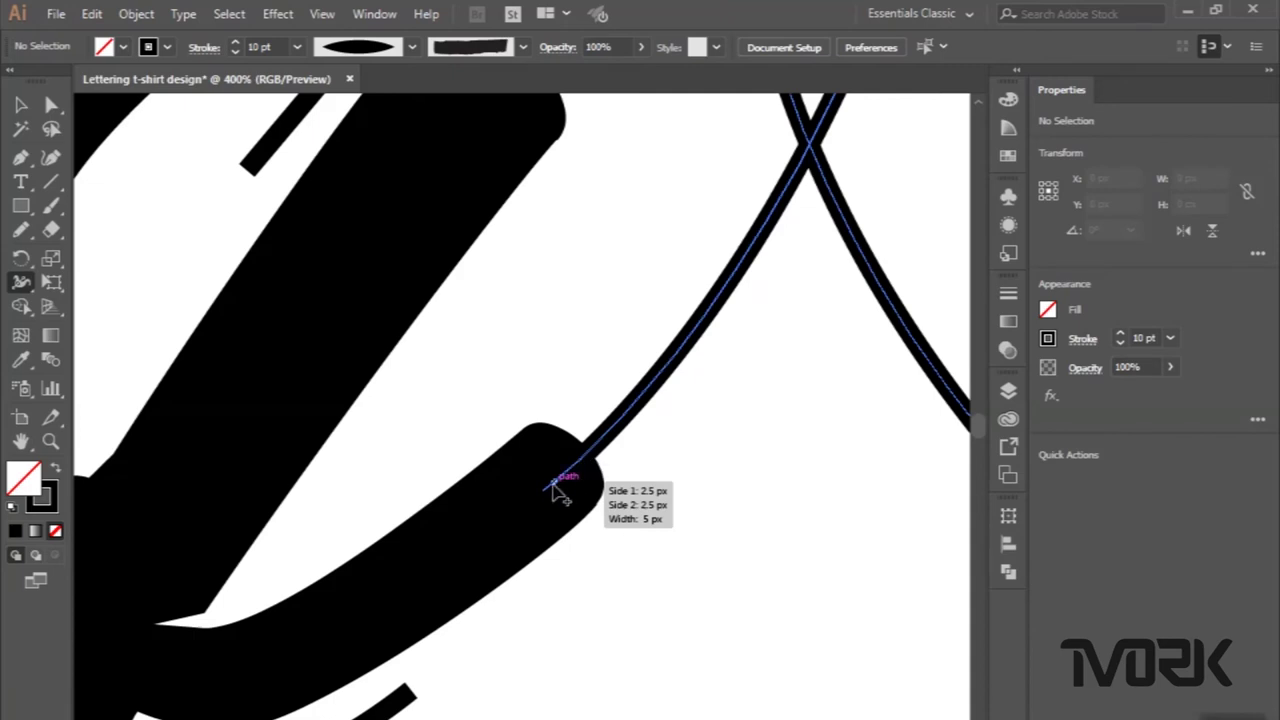
drag(543, 490, 567, 538)
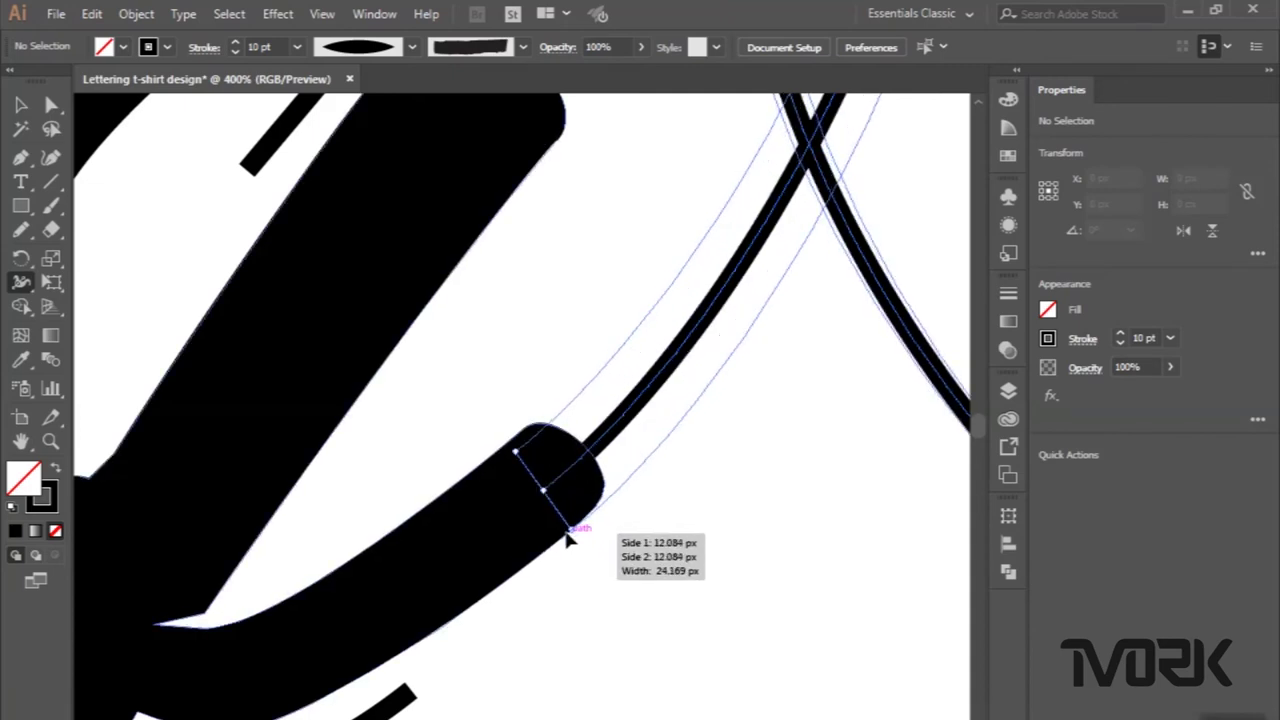
Thicken the stroke at the top of the loop.
scroll(567, 538, down, 3)
scroll(567, 538, down, 2)
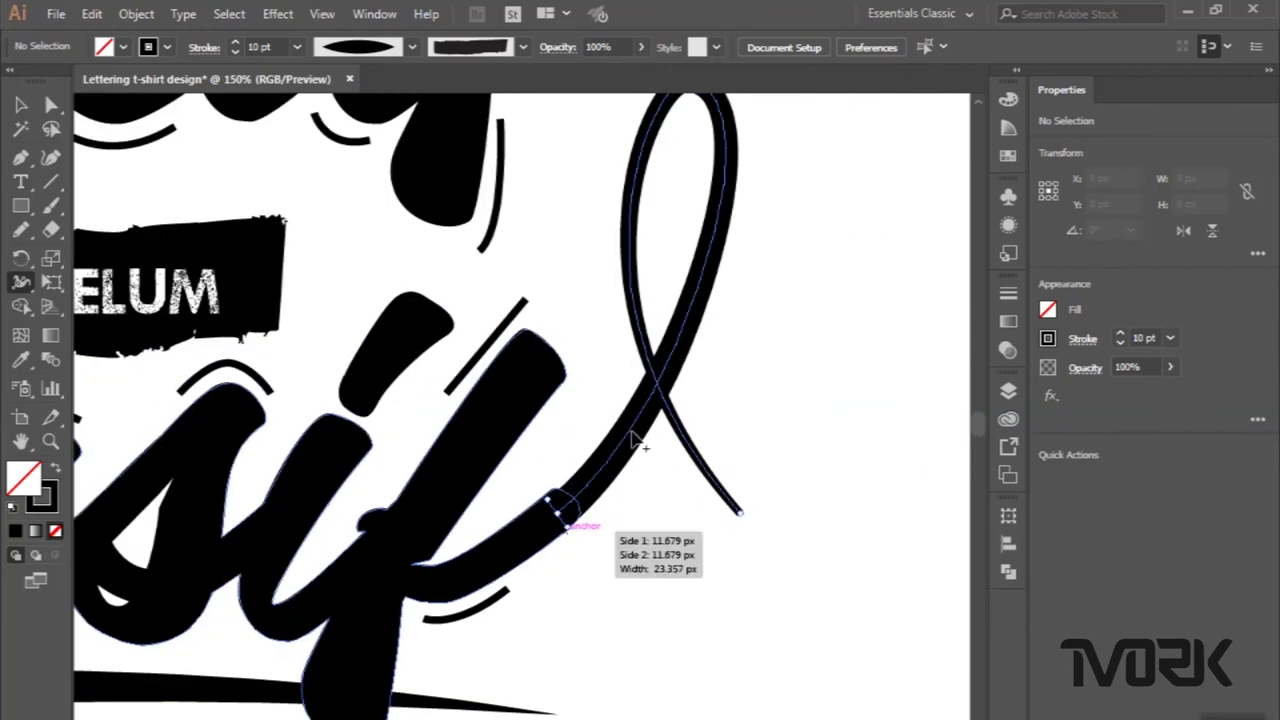
scroll(700, 500, up, 2)
scroll(716, 510, right, 2)
scroll(716, 510, right, 1)
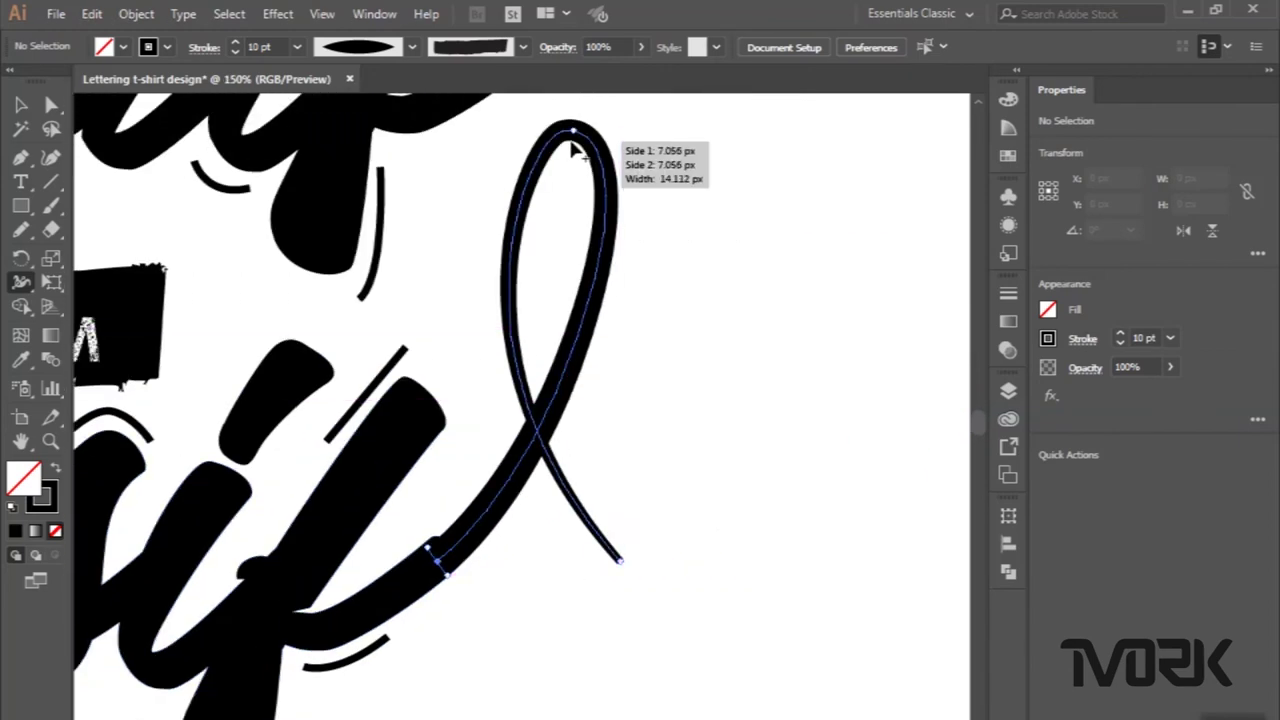
drag(573, 146, 573, 154)
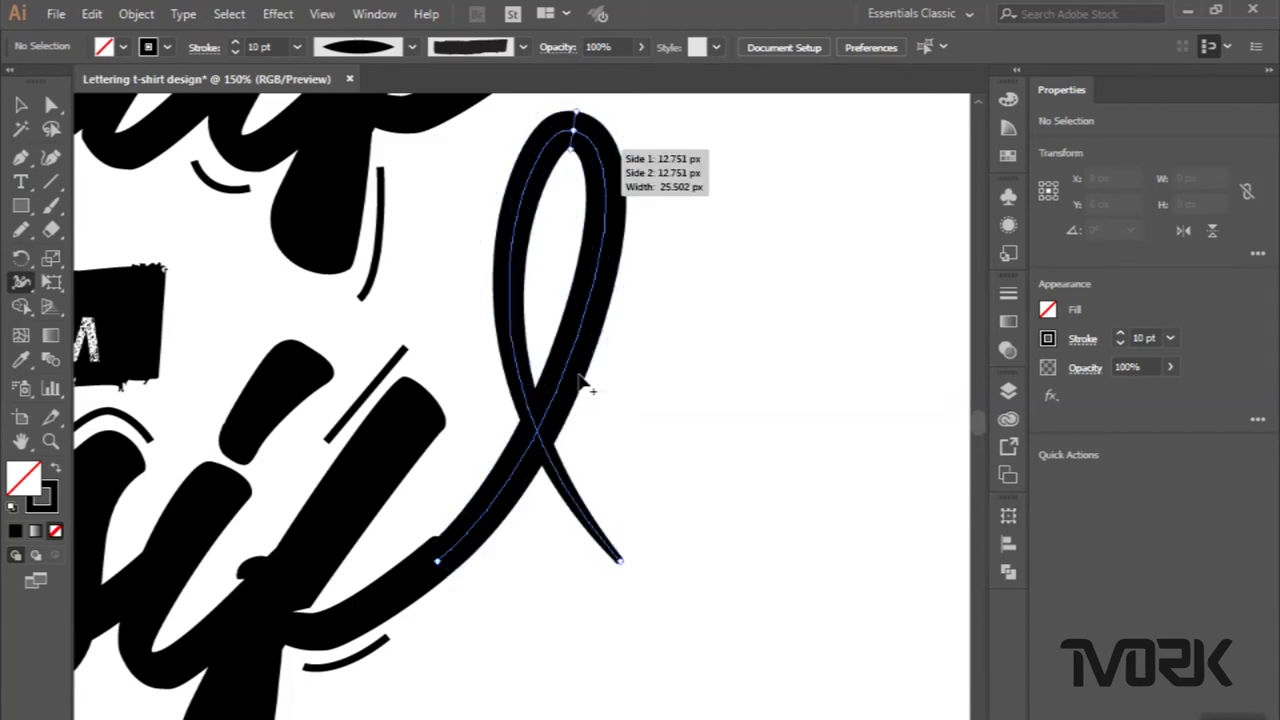
scroll(620, 562, up, 4)
scroll(626, 583, up, 1)
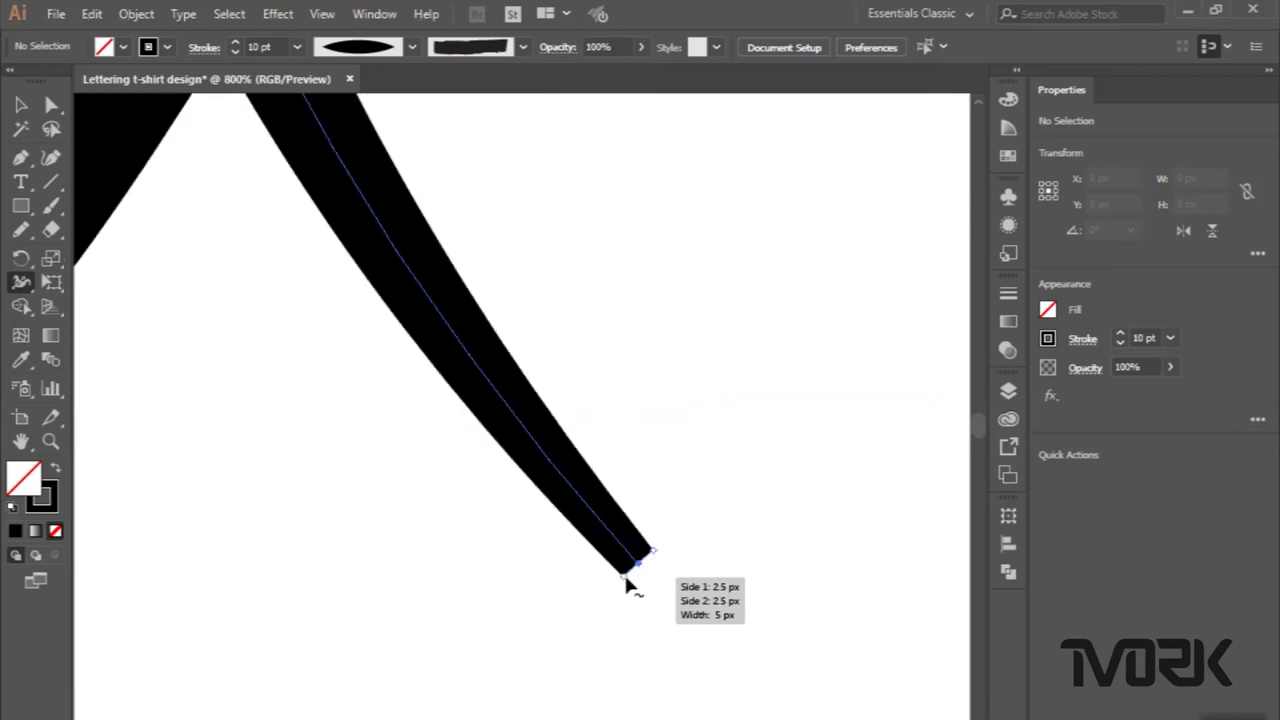
Taper the swash's end to a 0 px point.
drag(626, 583, 645, 570)
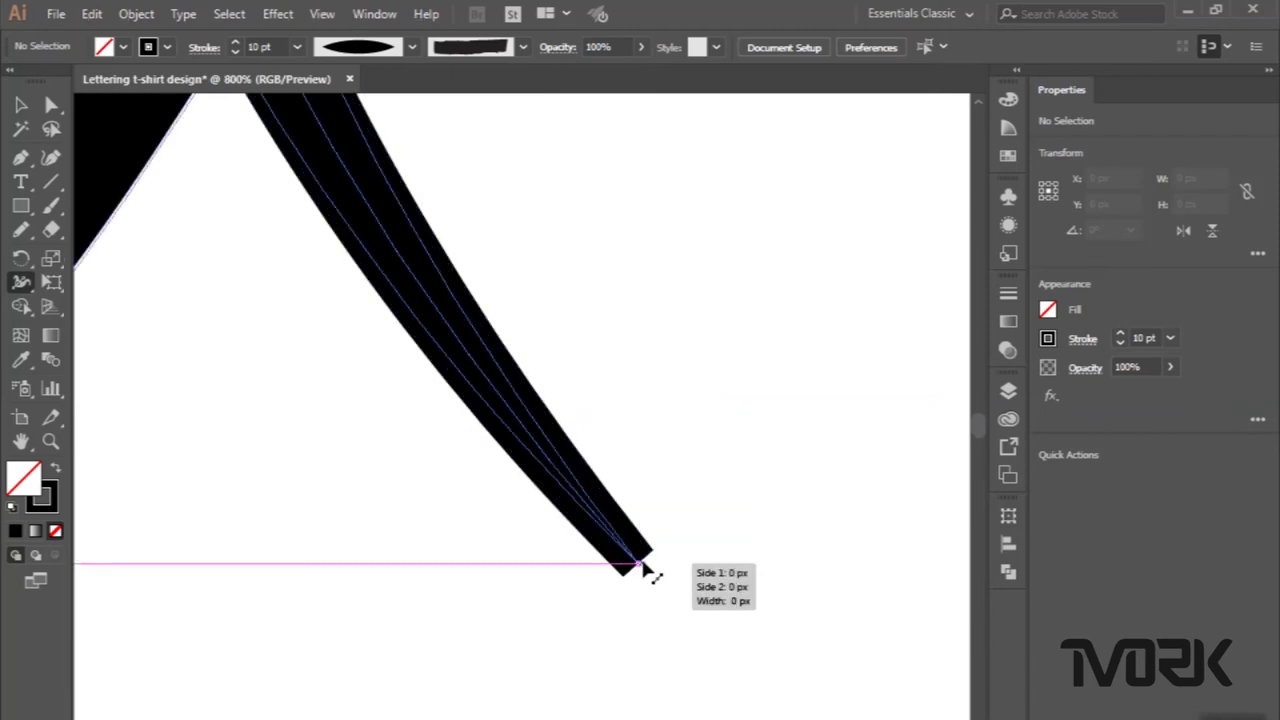
scroll(641, 560, down, 2)
scroll(641, 558, down, 3)
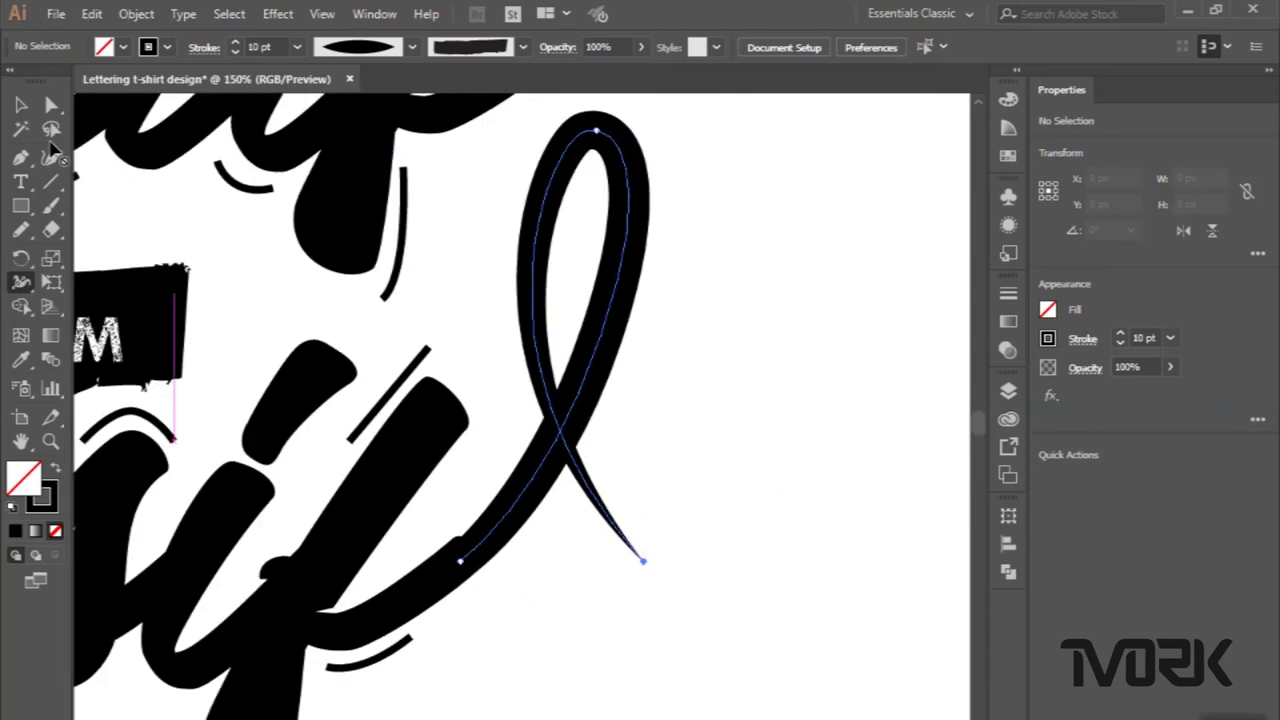
click(30, 118)
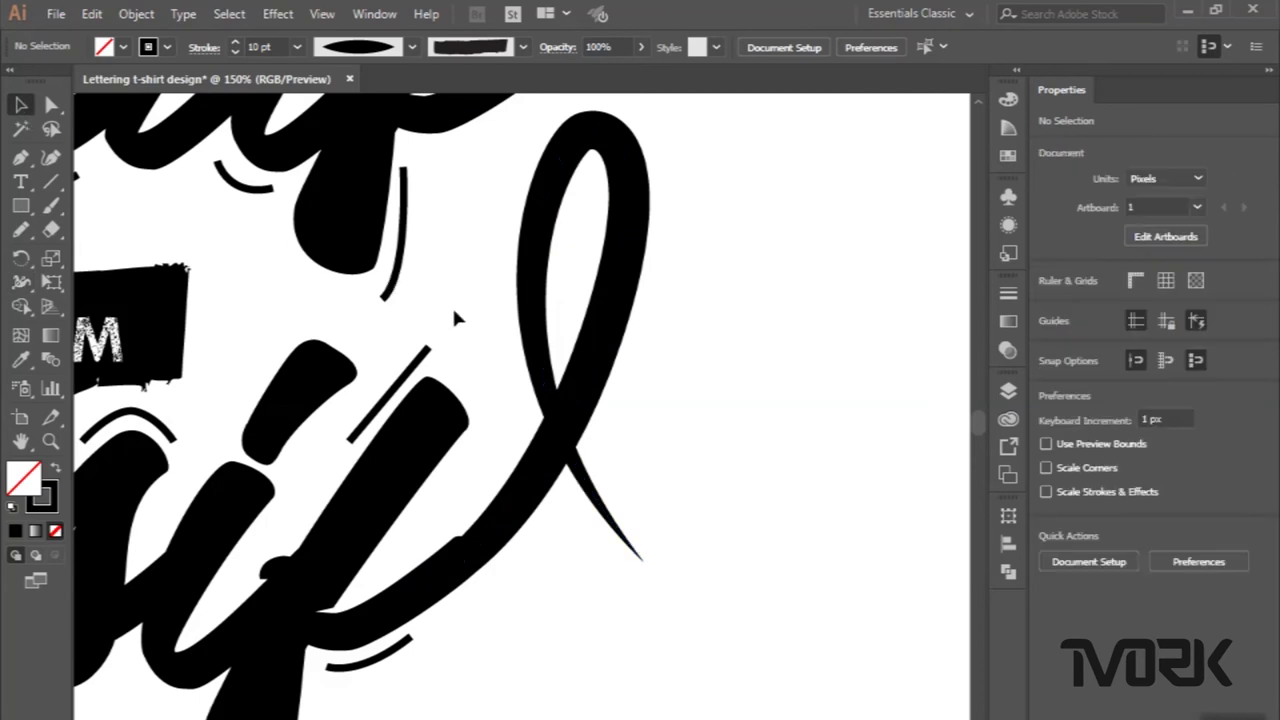
scroll(452, 318, down, 2)
scroll(452, 318, down, 1)
scroll(452, 318, left, 2)
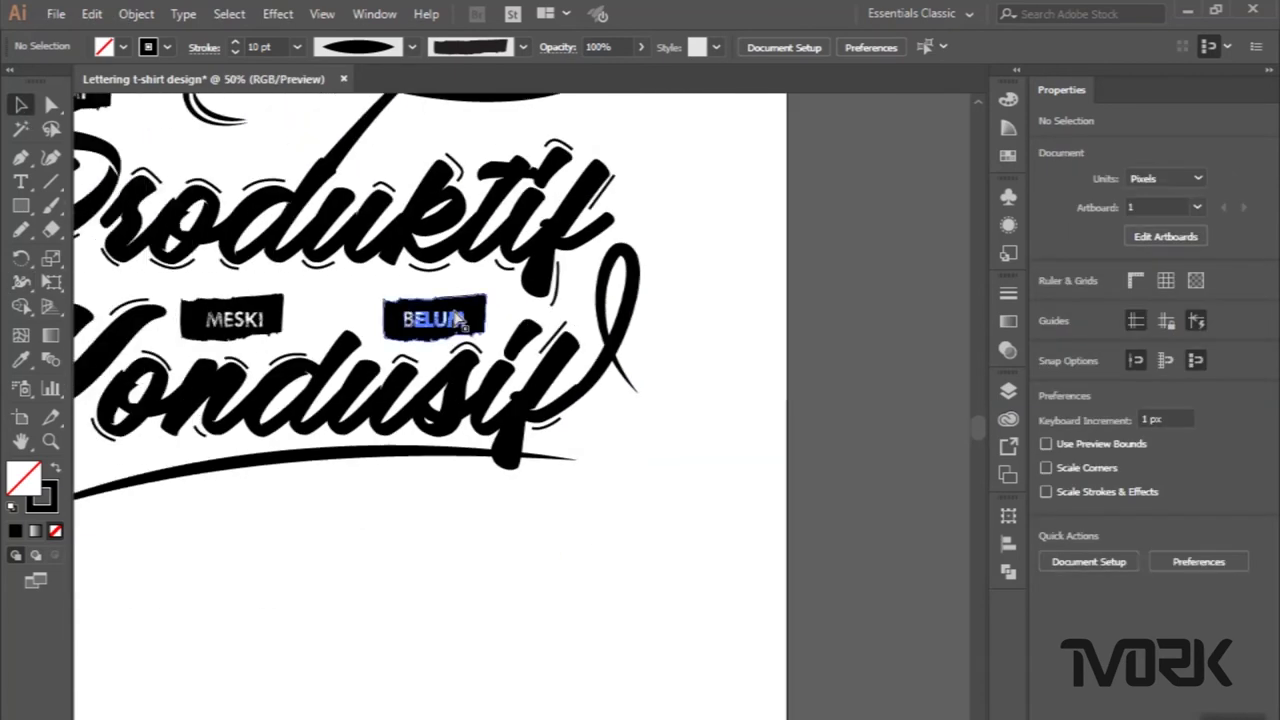
Pen-draw an accent curve from above the loop top down its right side.
scroll(452, 318, left, 1)
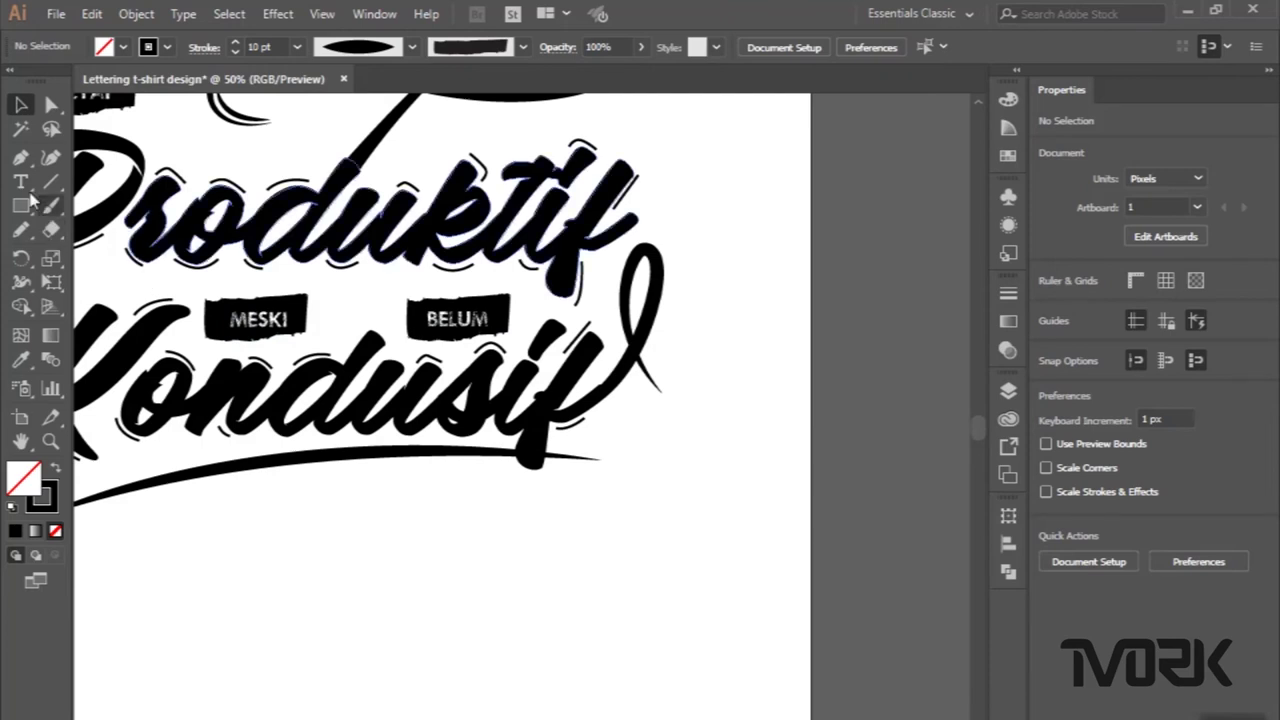
click(20, 157)
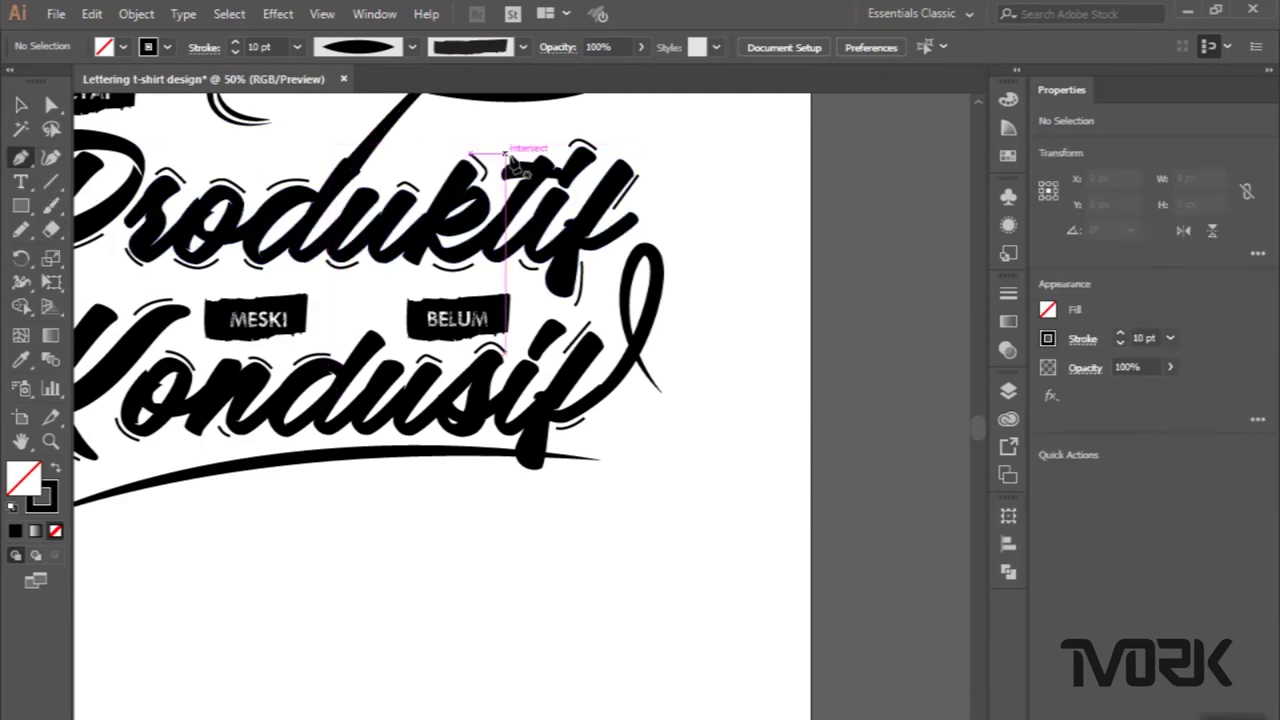
scroll(757, 266, up, 1)
scroll(757, 266, up, 1)
scroll(566, 240, up, 1)
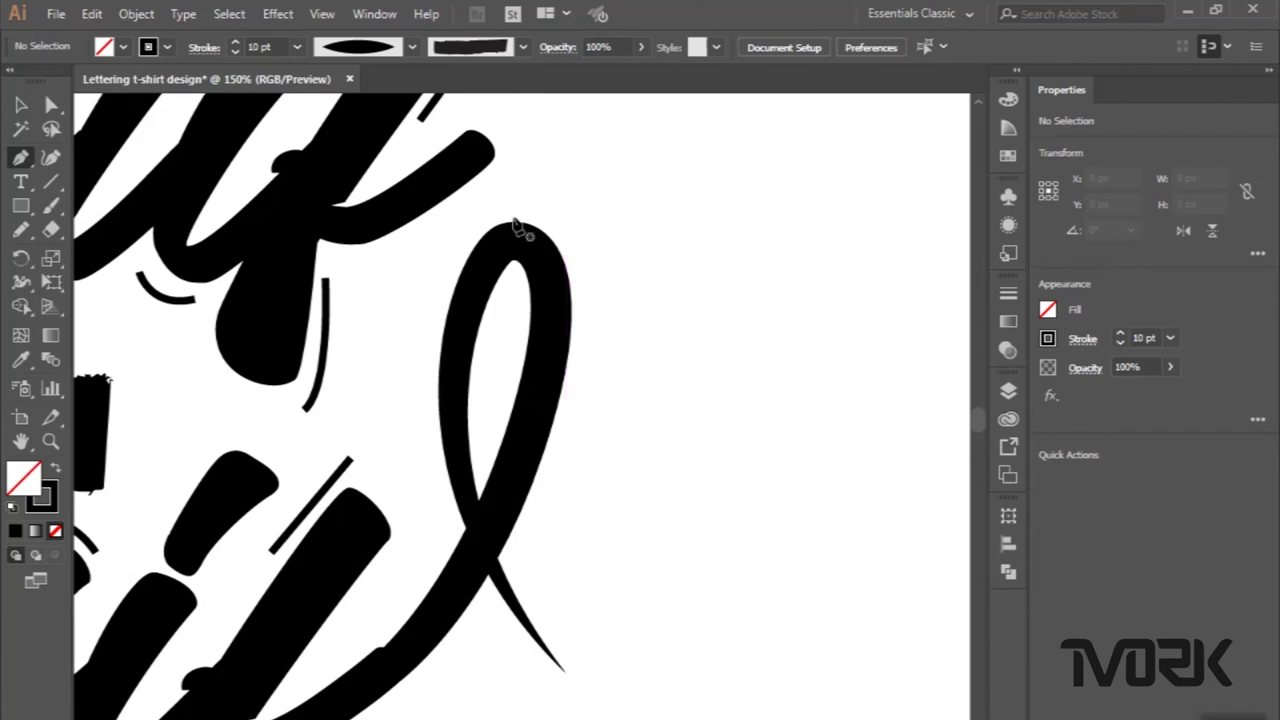
drag(483, 222, 558, 224)
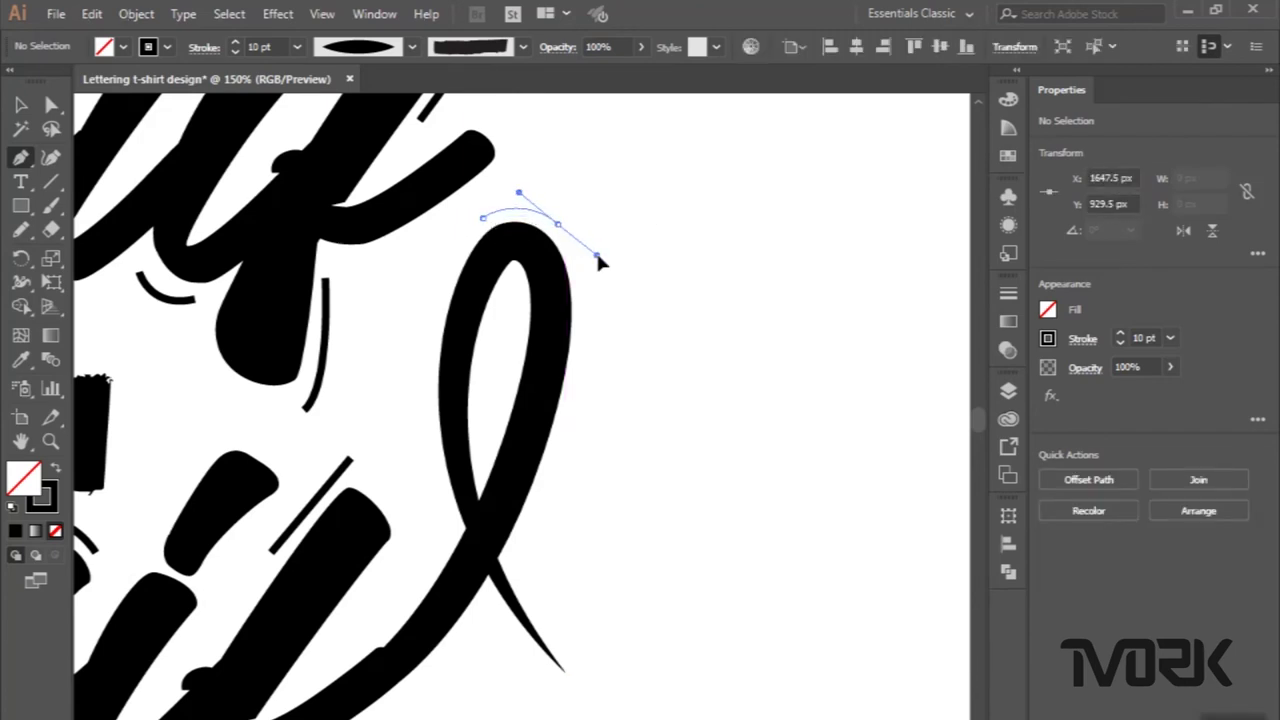
drag(587, 243, 597, 255)
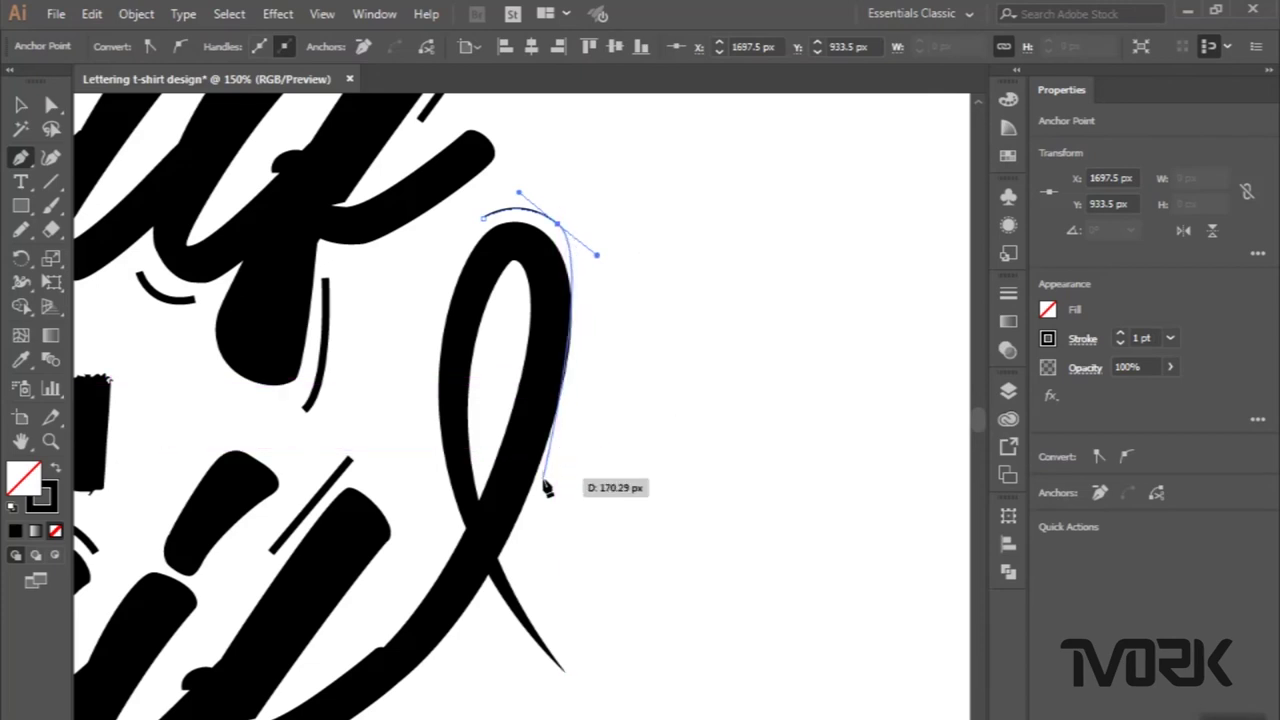
drag(586, 378, 580, 422)
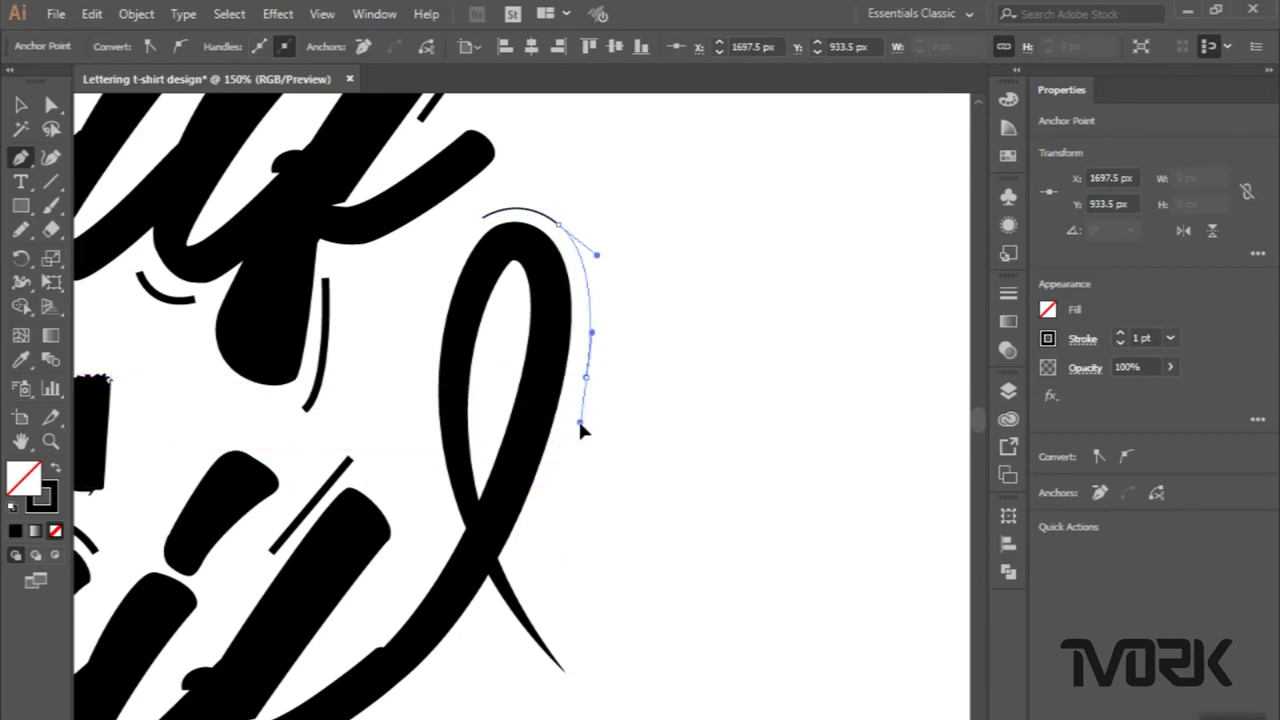
click(525, 539)
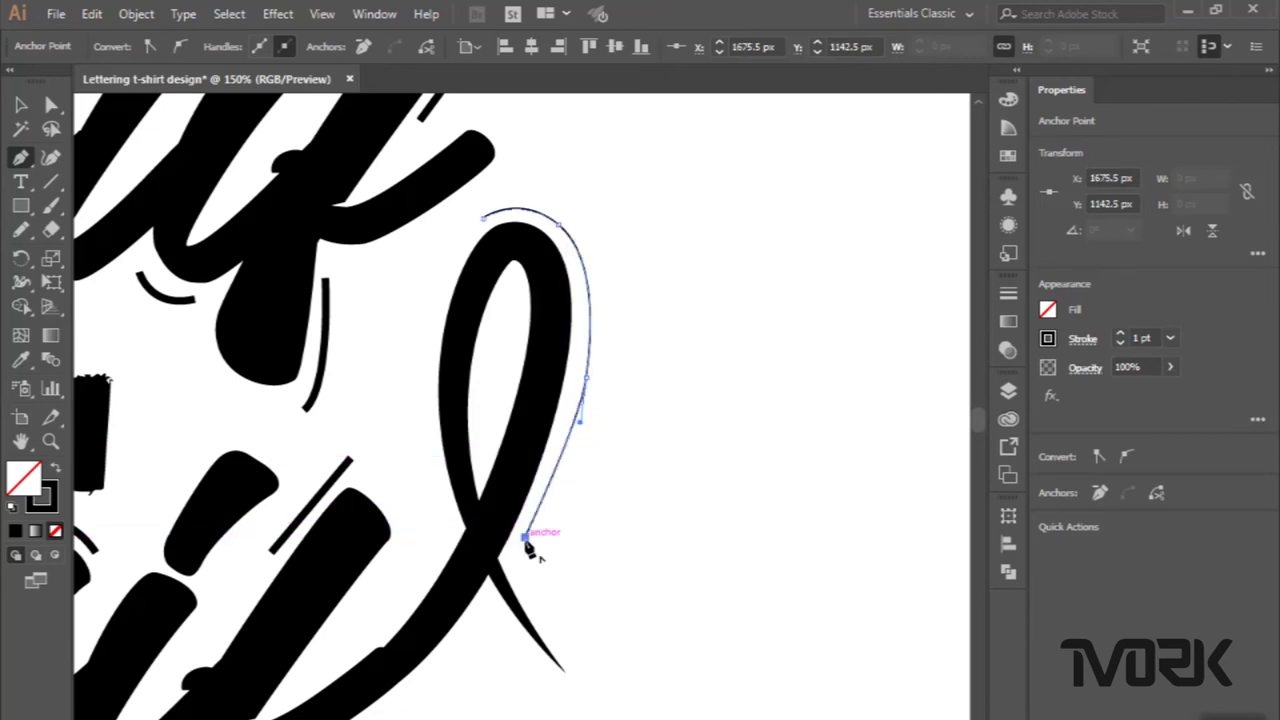
key(ctrl+z)
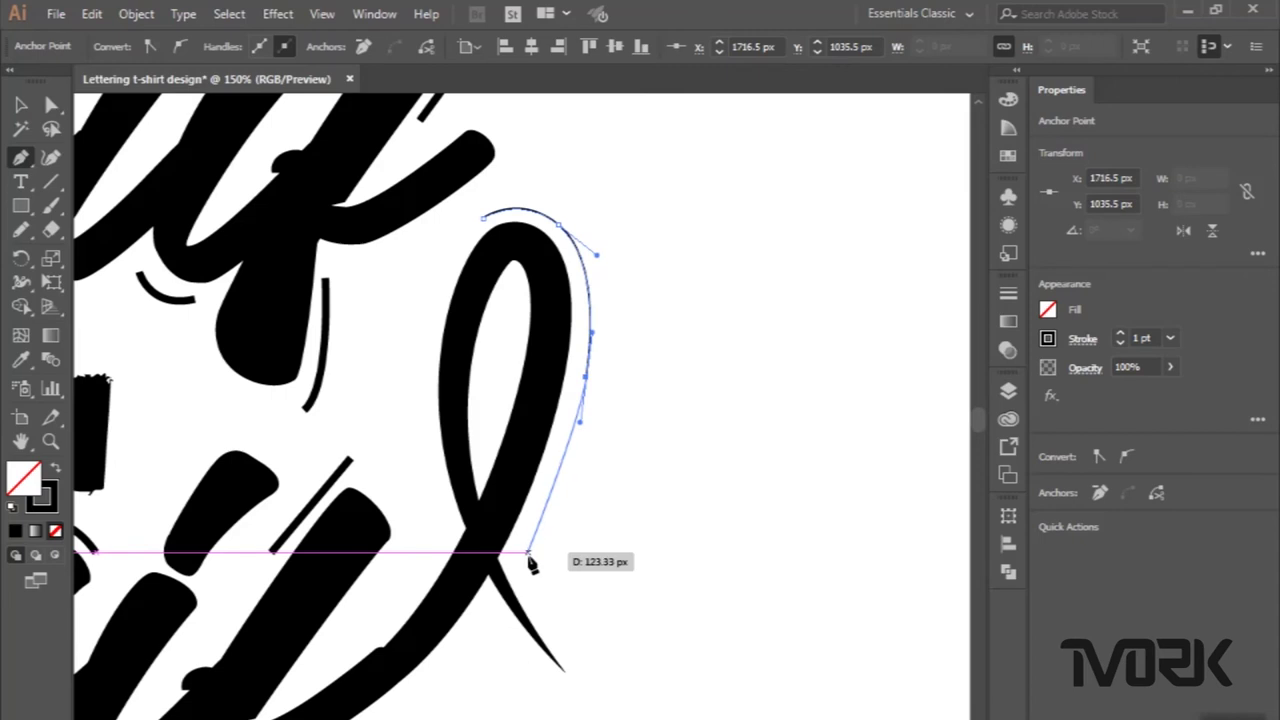
key(v)
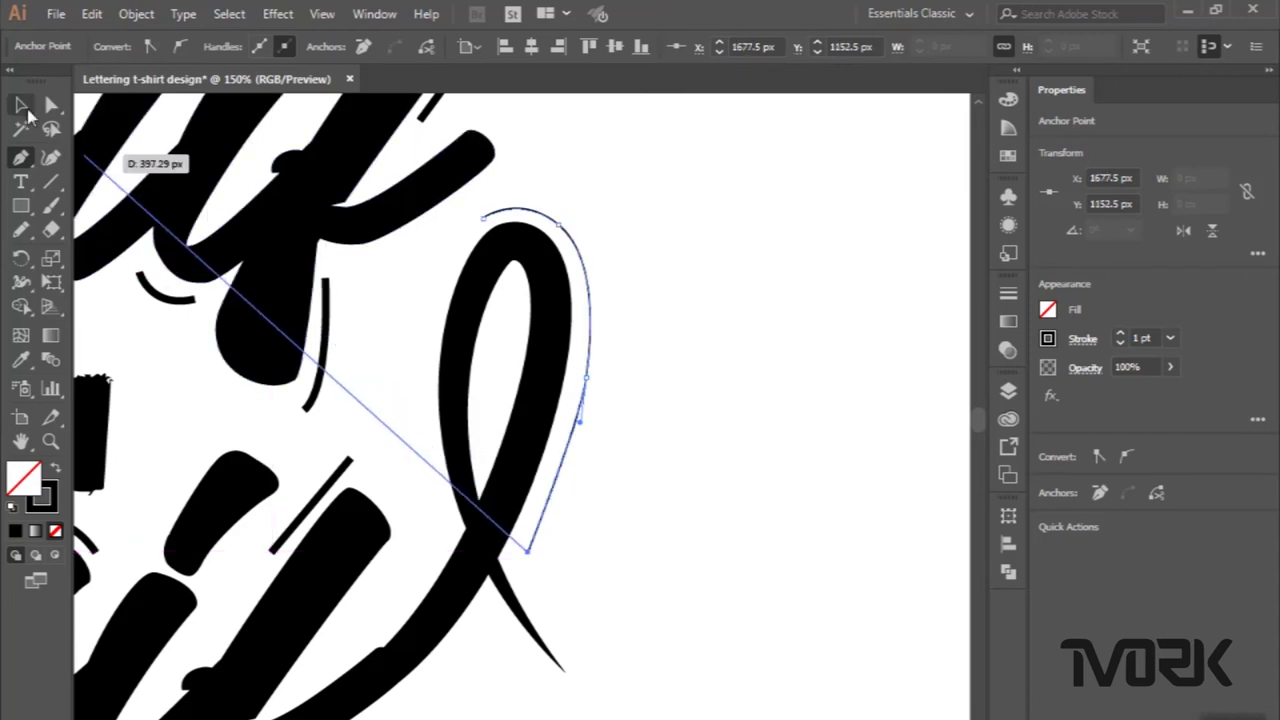
Give the accent curve a 10 pt stroke with Width Profile 1.
click(557, 227)
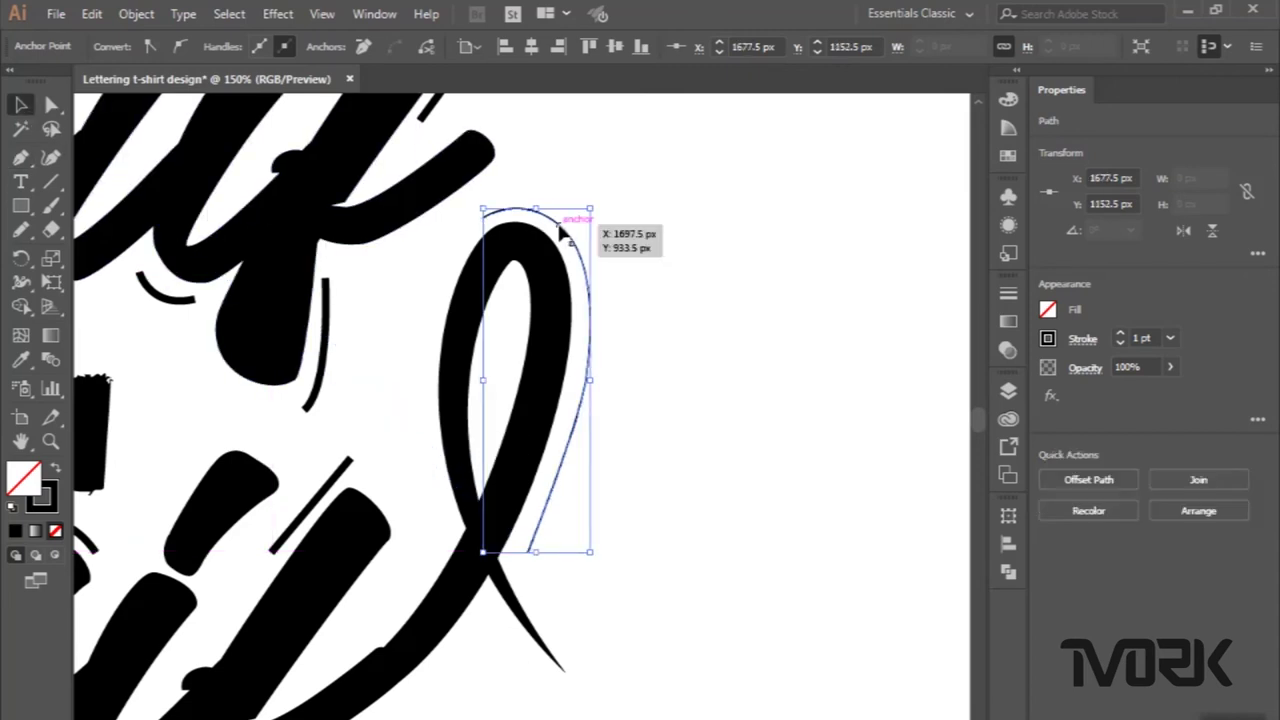
click(295, 48)
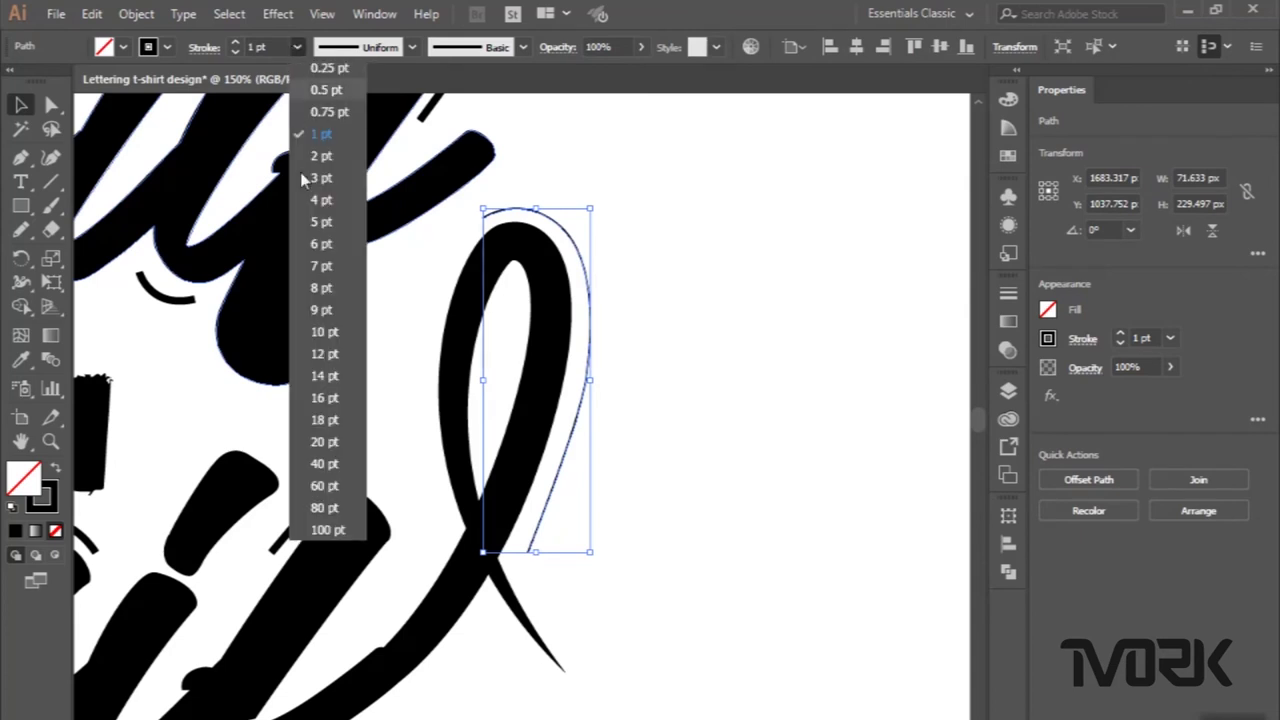
click(320, 332)
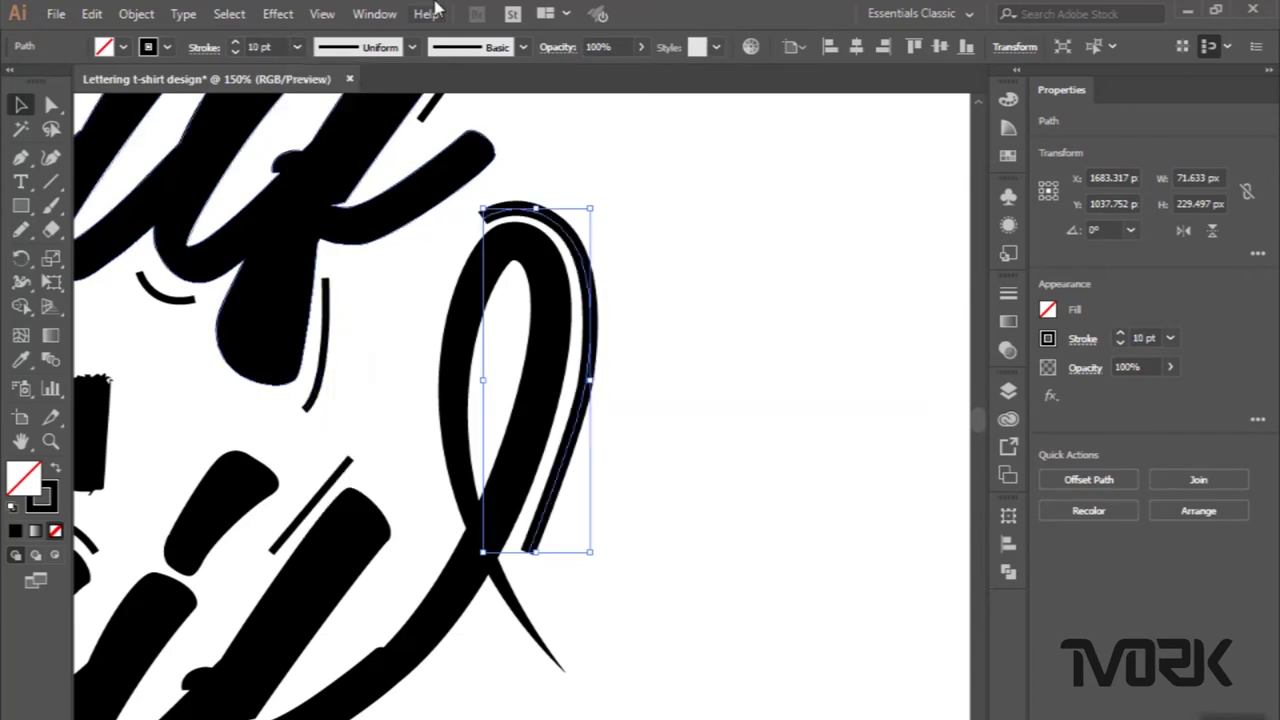
click(376, 50)
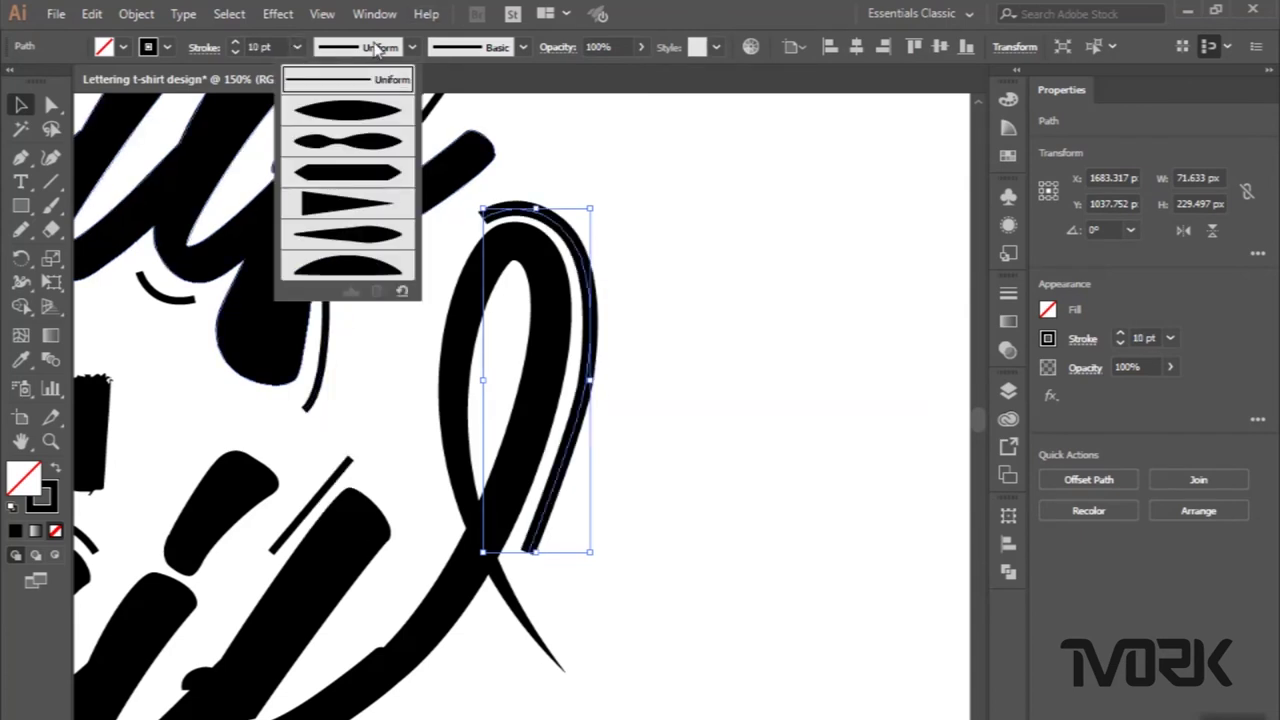
click(350, 117)
click(659, 197)
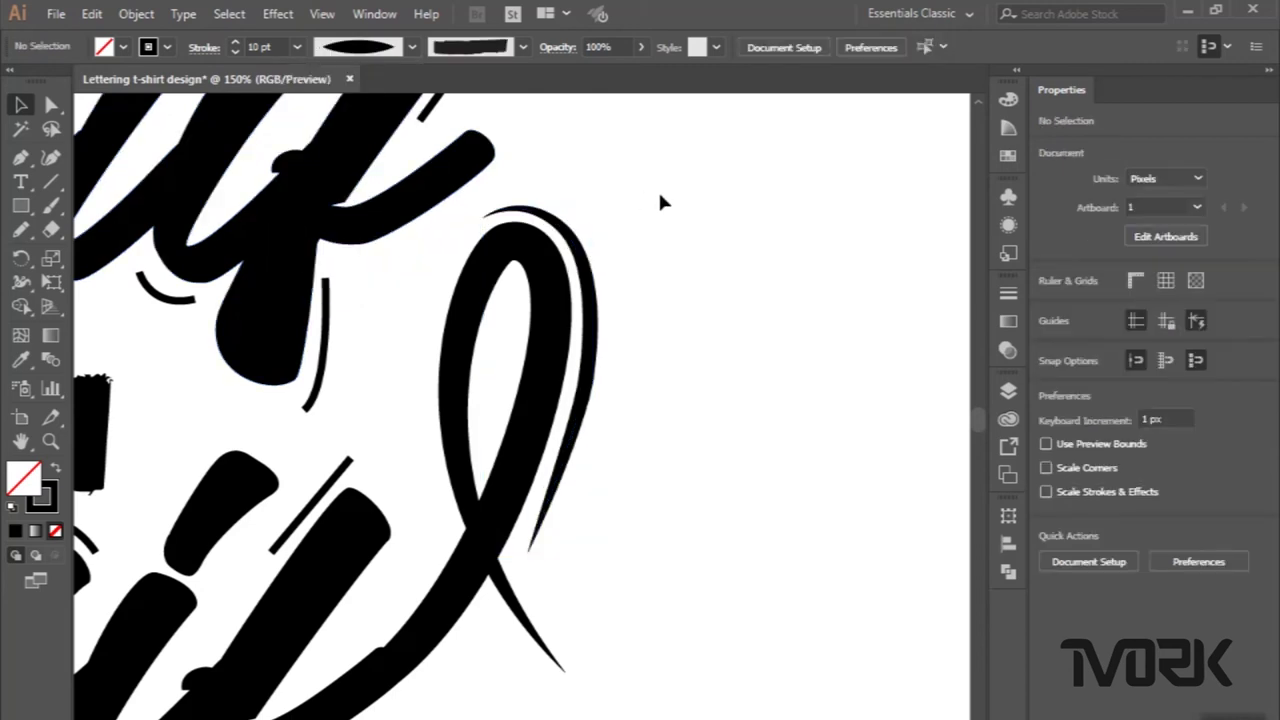
key(ctrl+minus)
key(ctrl+minus)
key(ctrl+minus)
key(ctrl+minus)
Zoom in to inspect the T's swash, then return to the Selection tool.
scroll(559, 460, up, 3)
scroll(559, 470, up, 3)
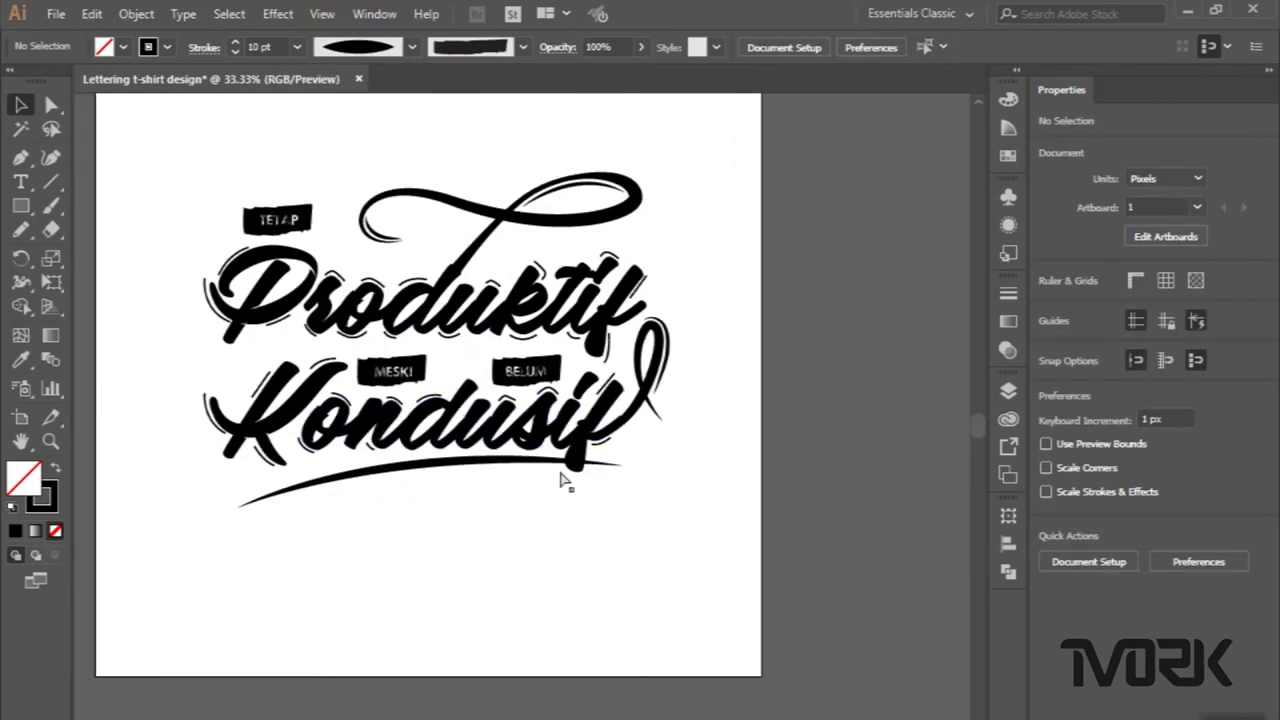
scroll(563, 481, left, 3)
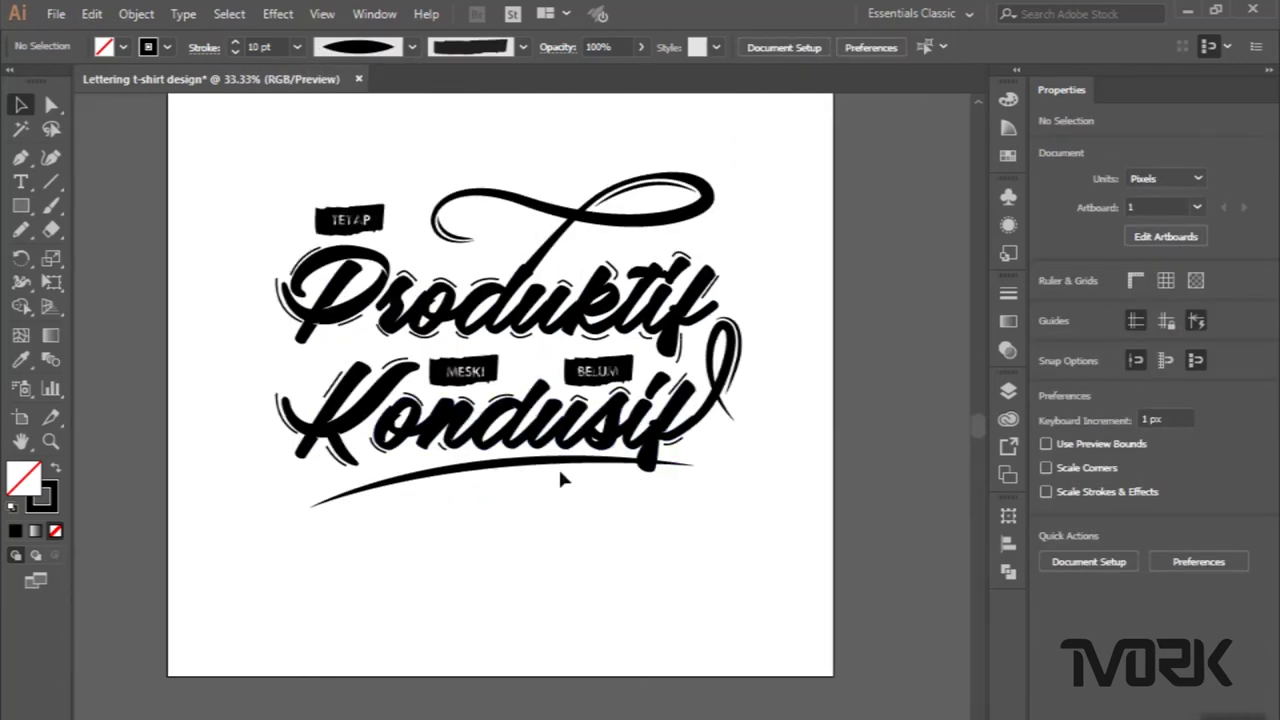
click(20, 157)
key(ctrl+plus)
key(ctrl+plus)
key(ctrl+plus)
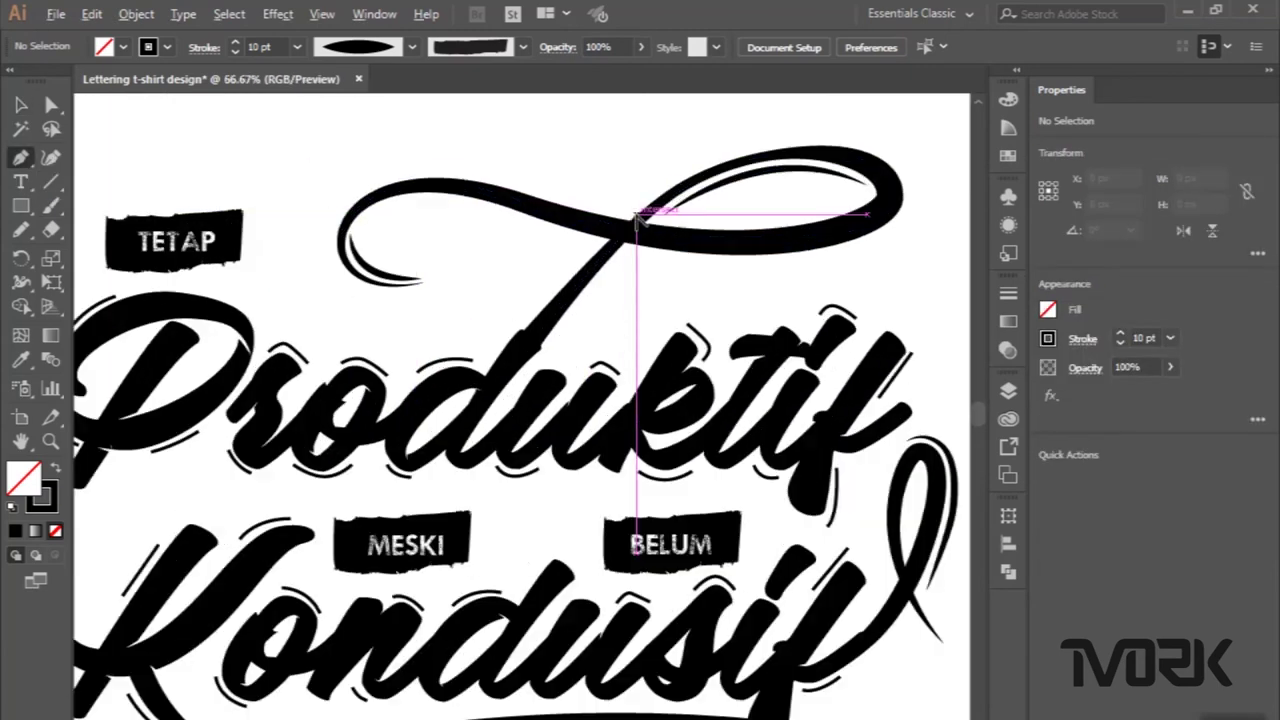
key(ctrl+plus)
key(ctrl+plus)
key(ctrl+plus)
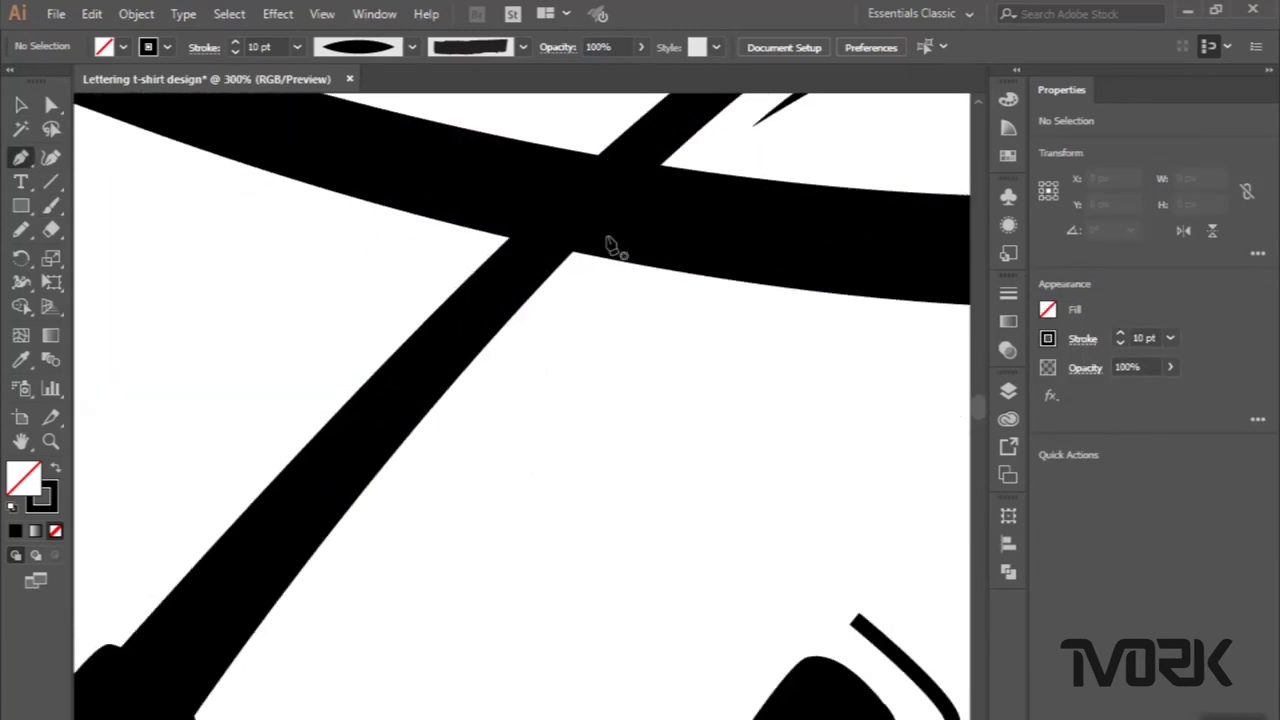
scroll(603, 247, up, 1)
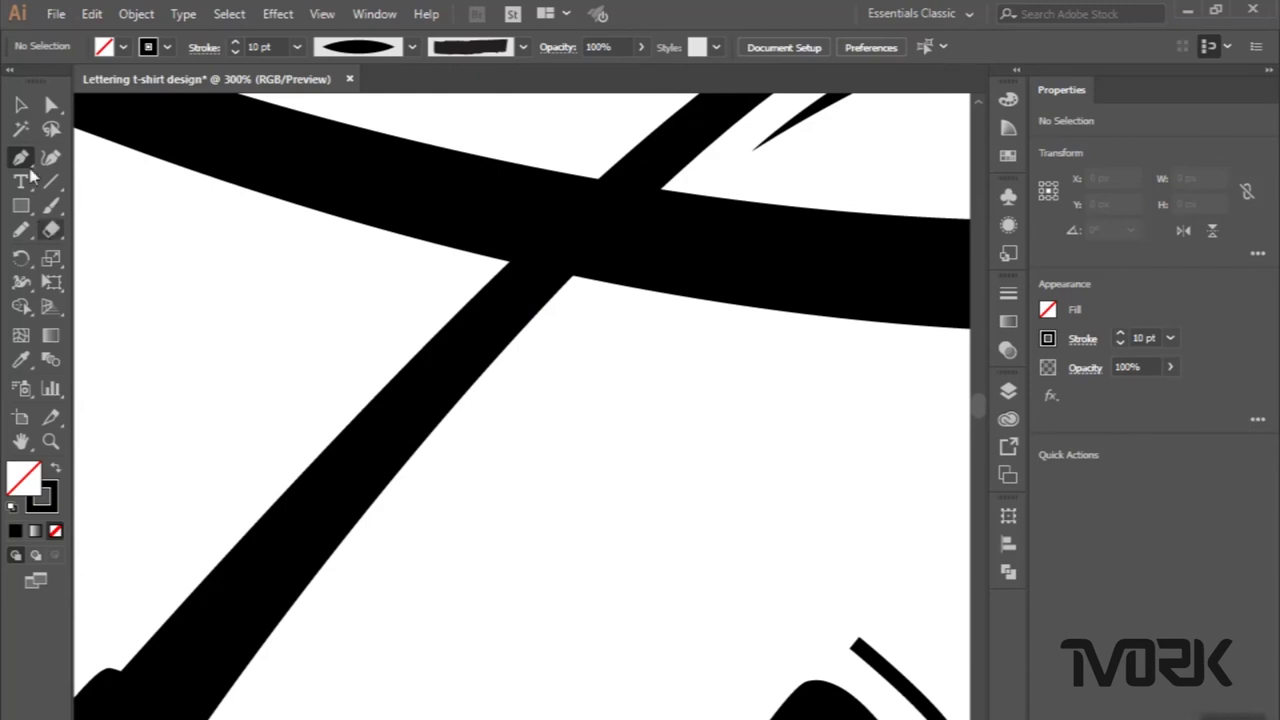
click(25, 123)
click(21, 104)
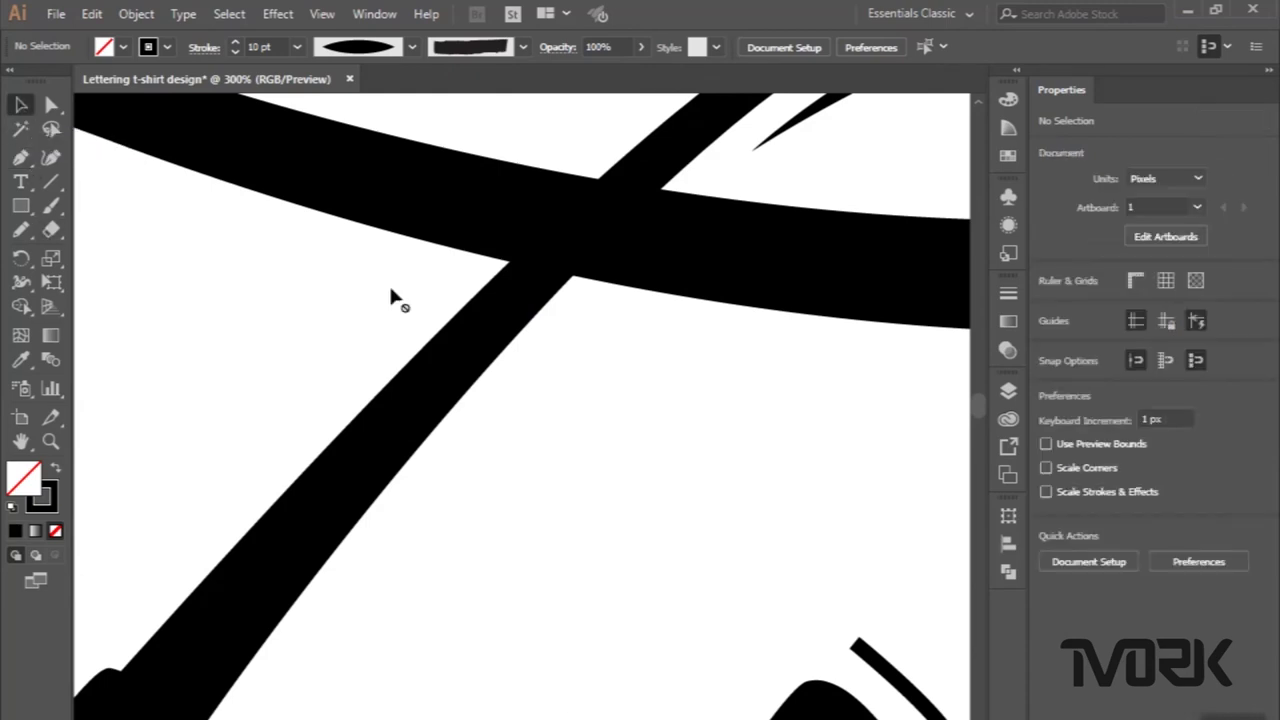
key(ctrl+minus)
key(ctrl+minus)
key(ctrl+minus)
key(ctrl+minus)
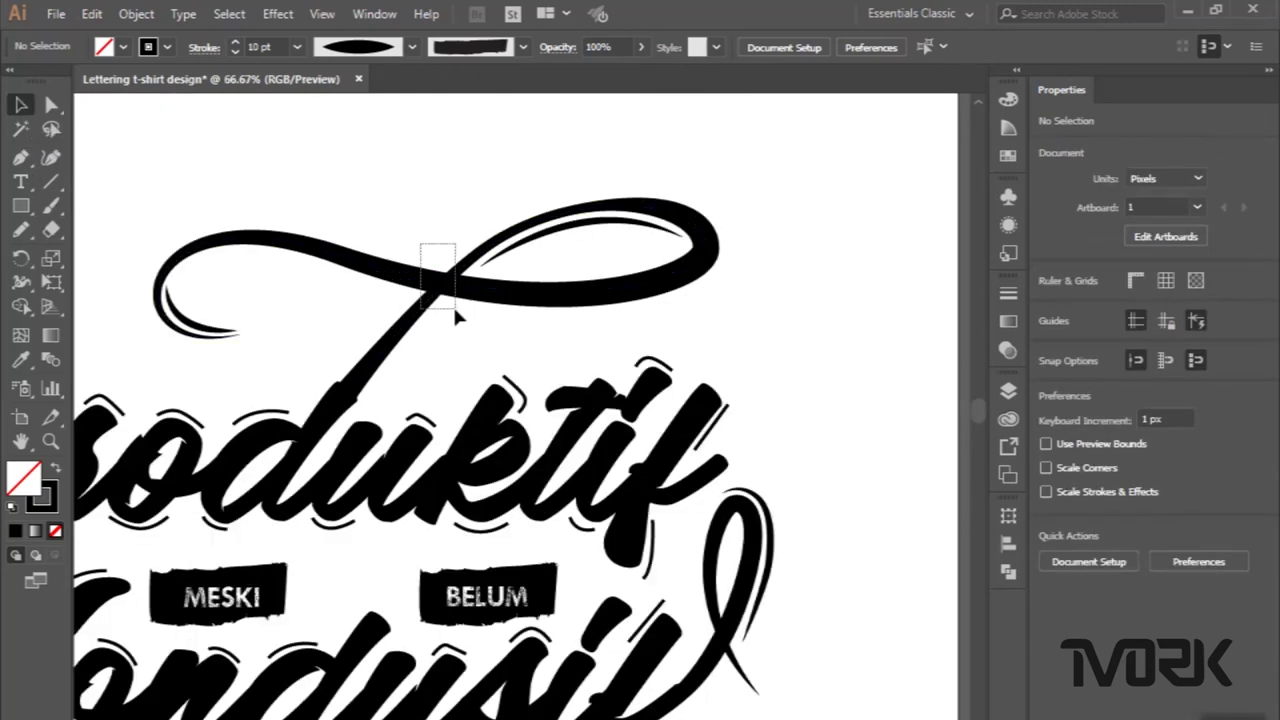
Select the T swash and loop swash, then marquee-select all the lettering.
click(454, 310)
scroll(454, 310, down, 1)
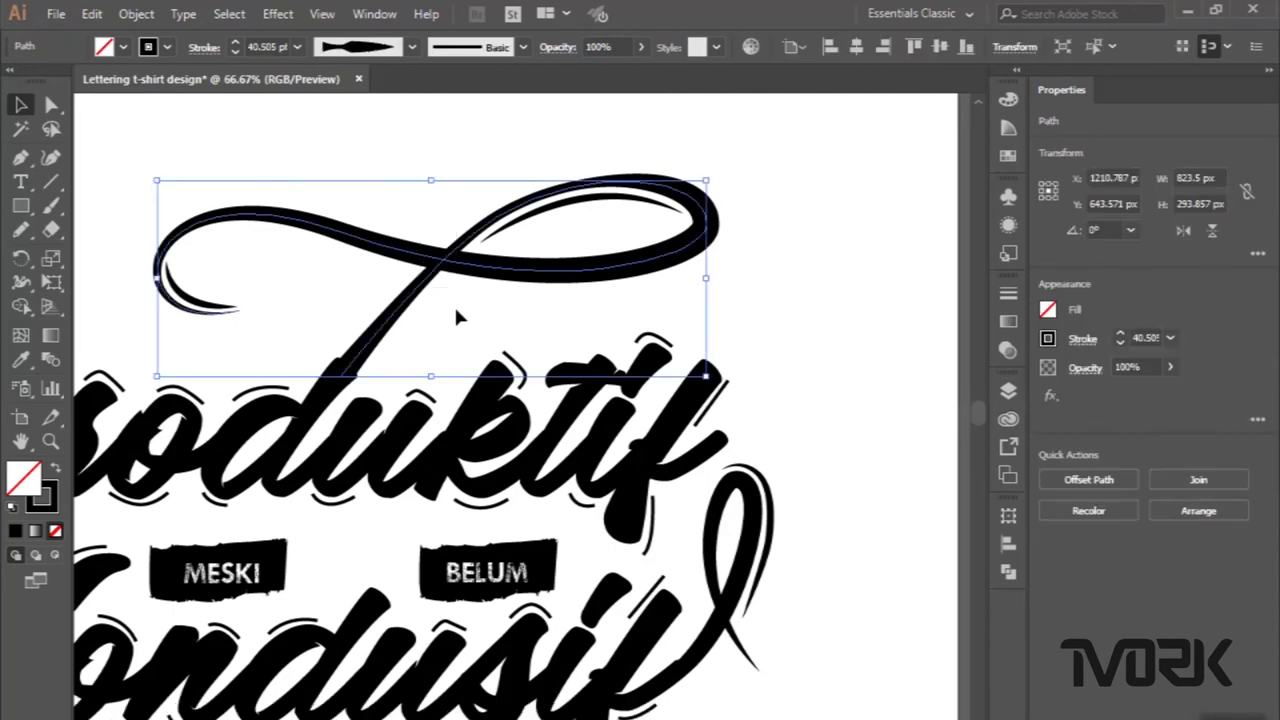
shift+click(768, 508)
key(ctrl+minus)
key(ctrl+minus)
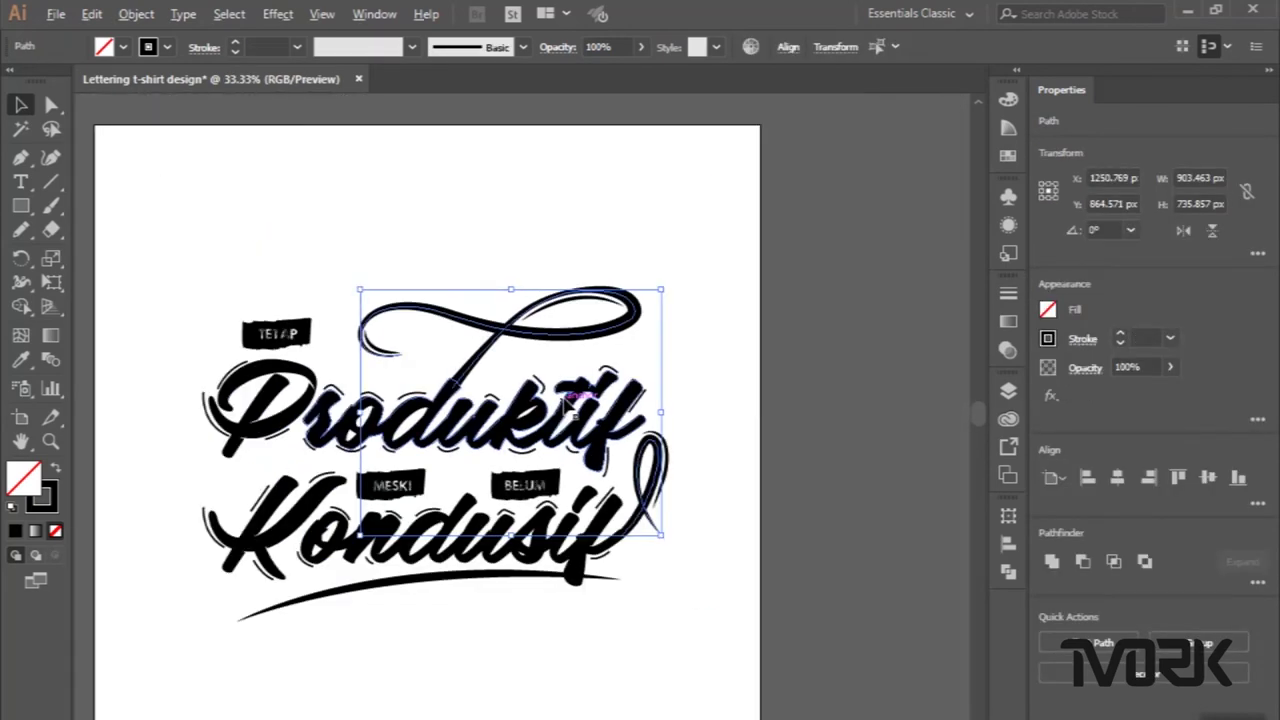
drag(163, 257, 764, 625)
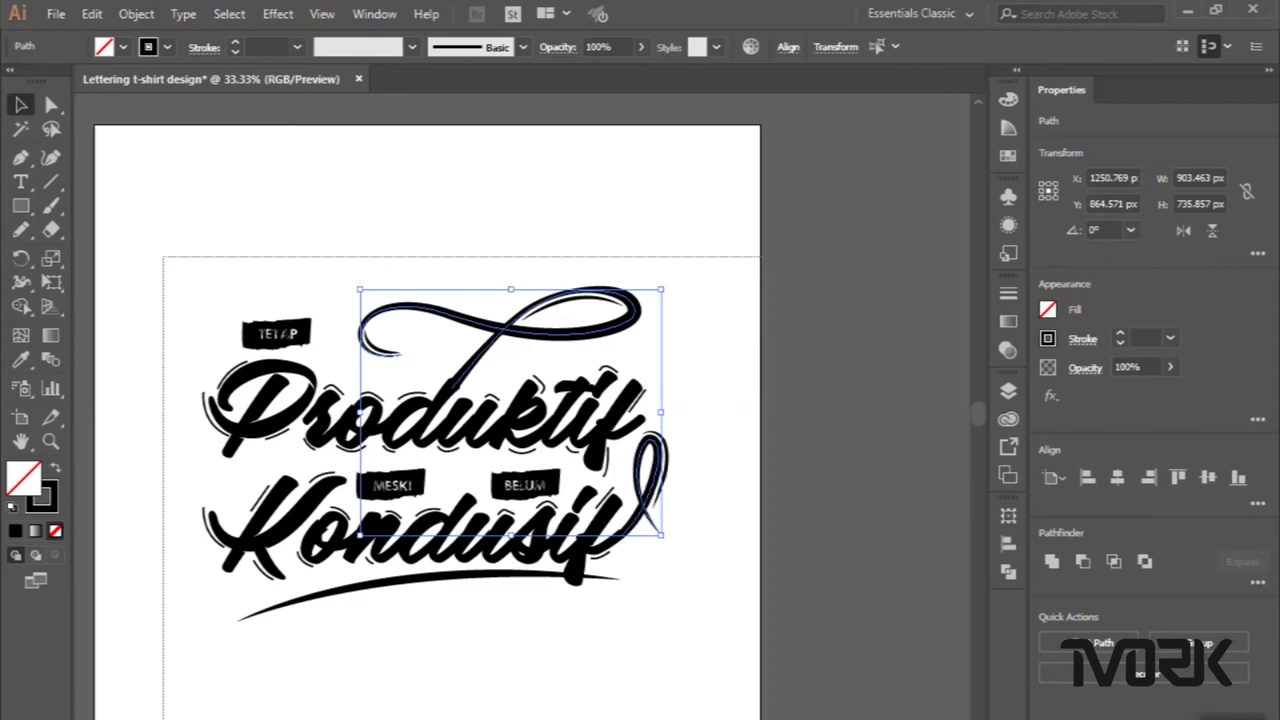
click(126, 16)
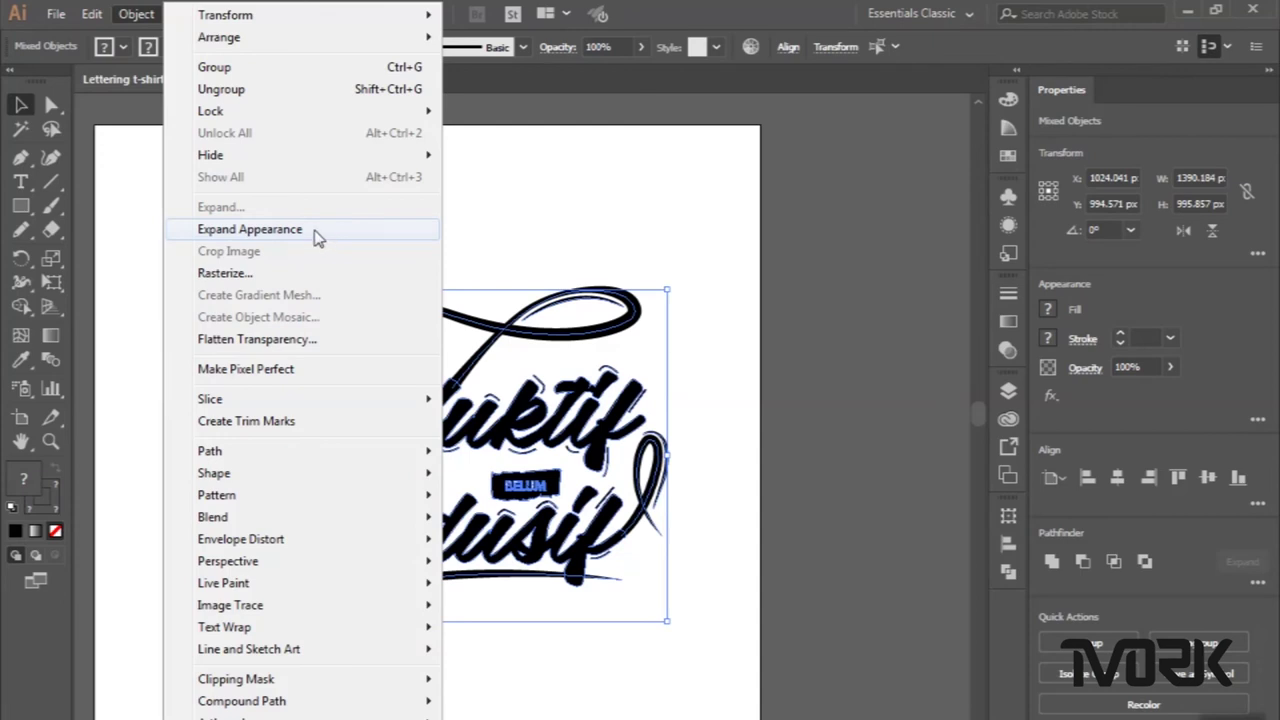
Expand the lettering's appearance, then expand its fill and stroke into outline shapes.
click(316, 236)
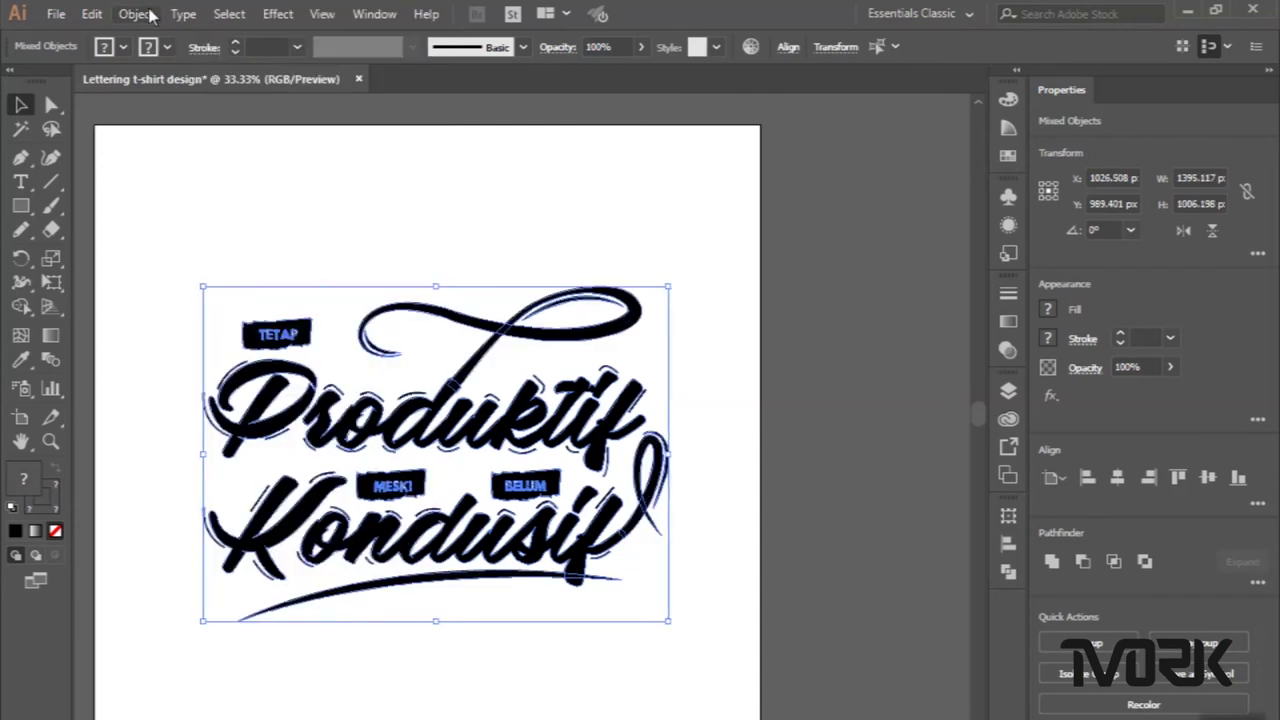
click(136, 14)
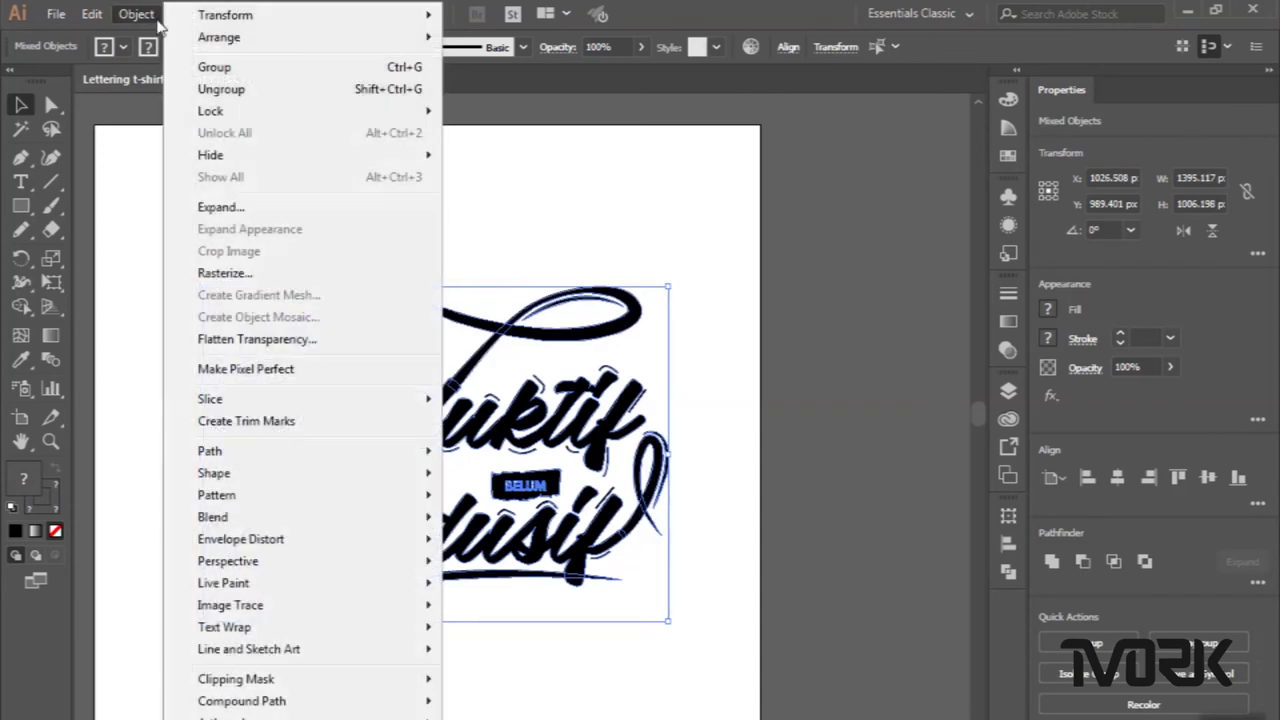
click(263, 213)
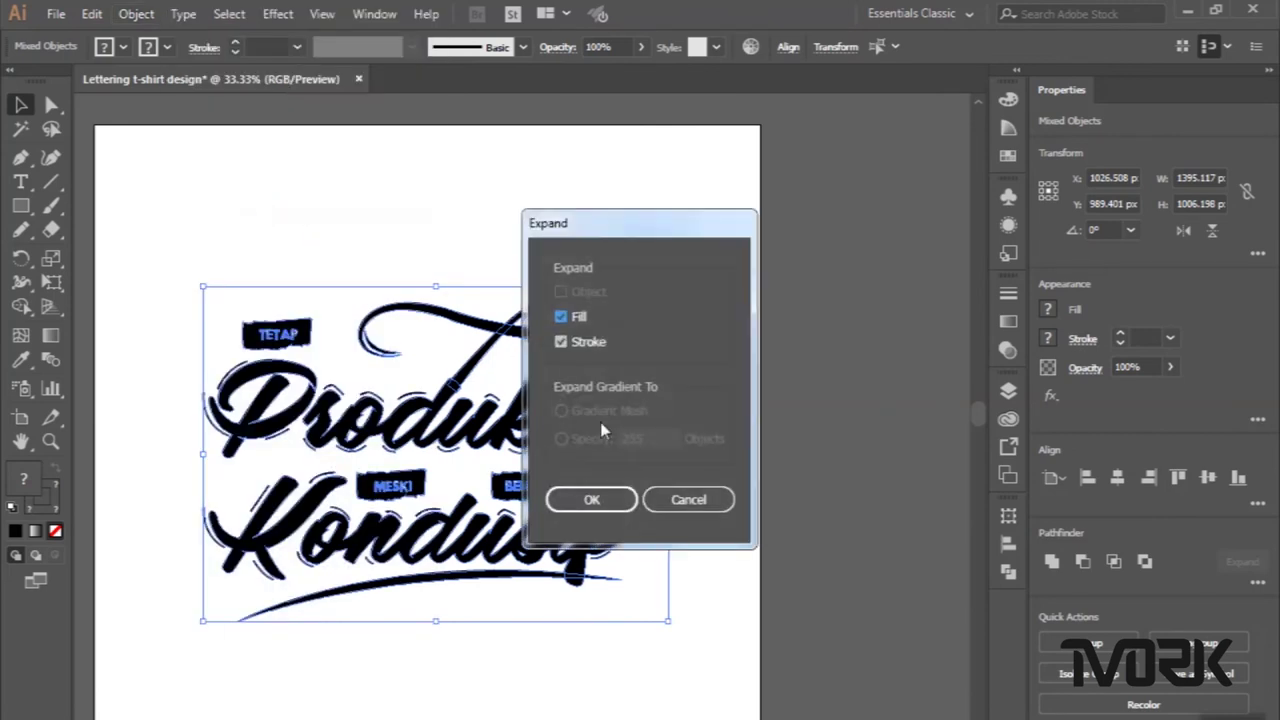
click(592, 500)
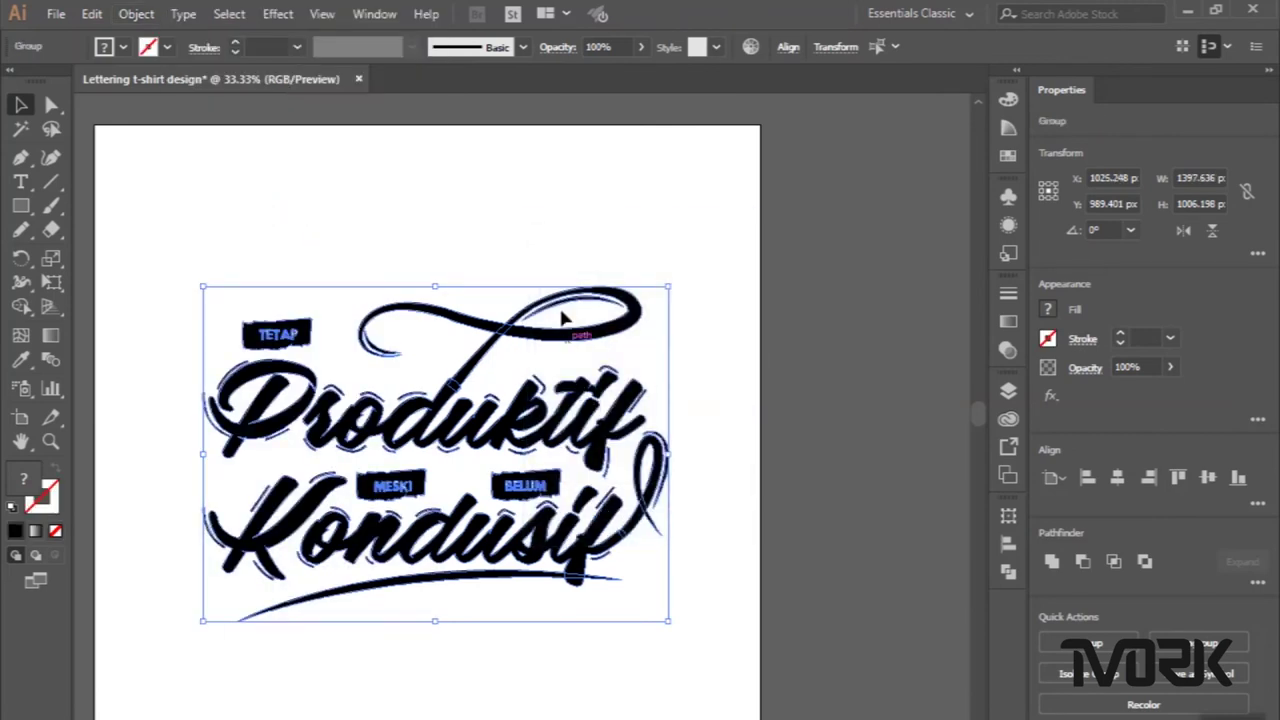
click(530, 243)
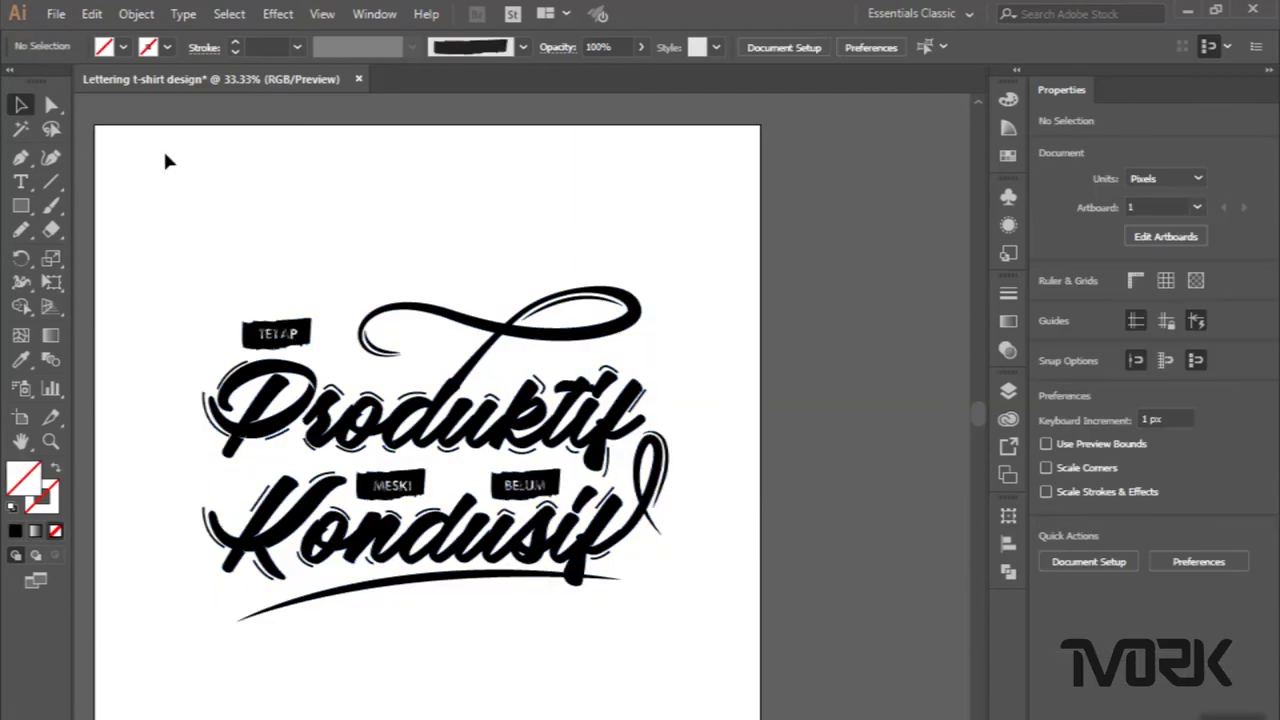
click(20, 158)
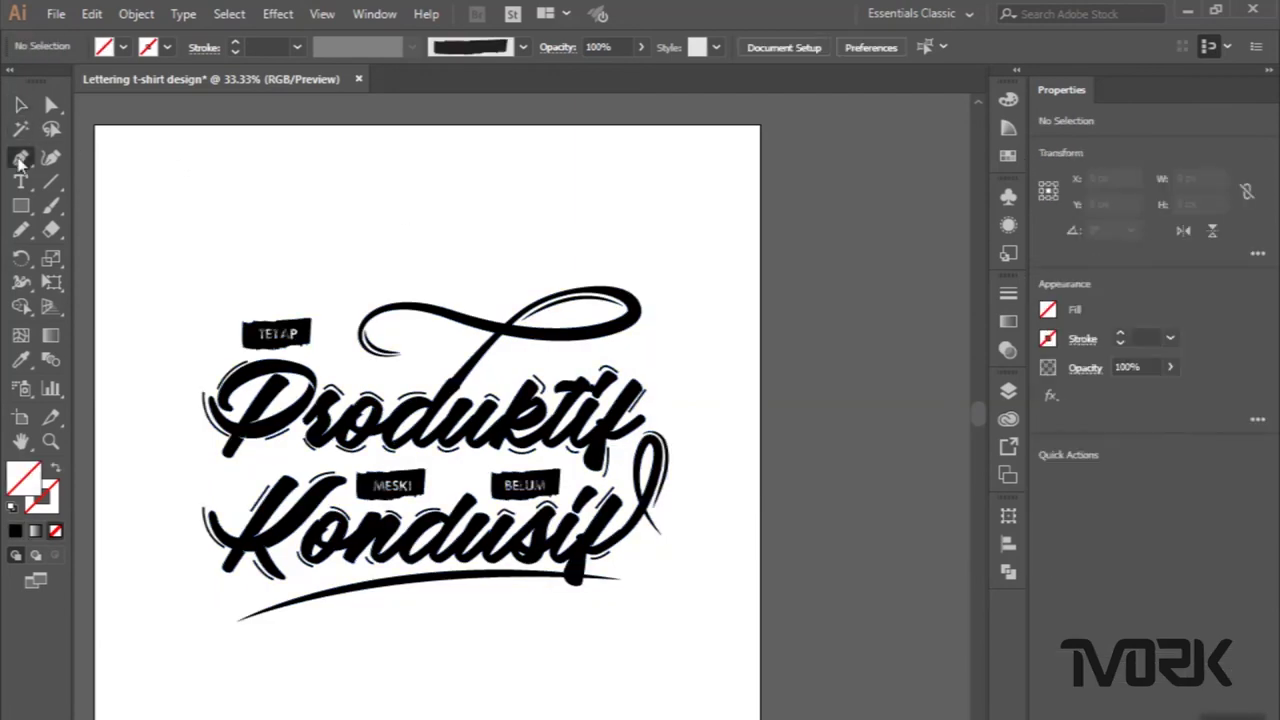
Pen-draw a small triangle at the crossing of the diagonal stroke and loop swash.
scroll(528, 345, up, 3)
scroll(488, 338, up, 2)
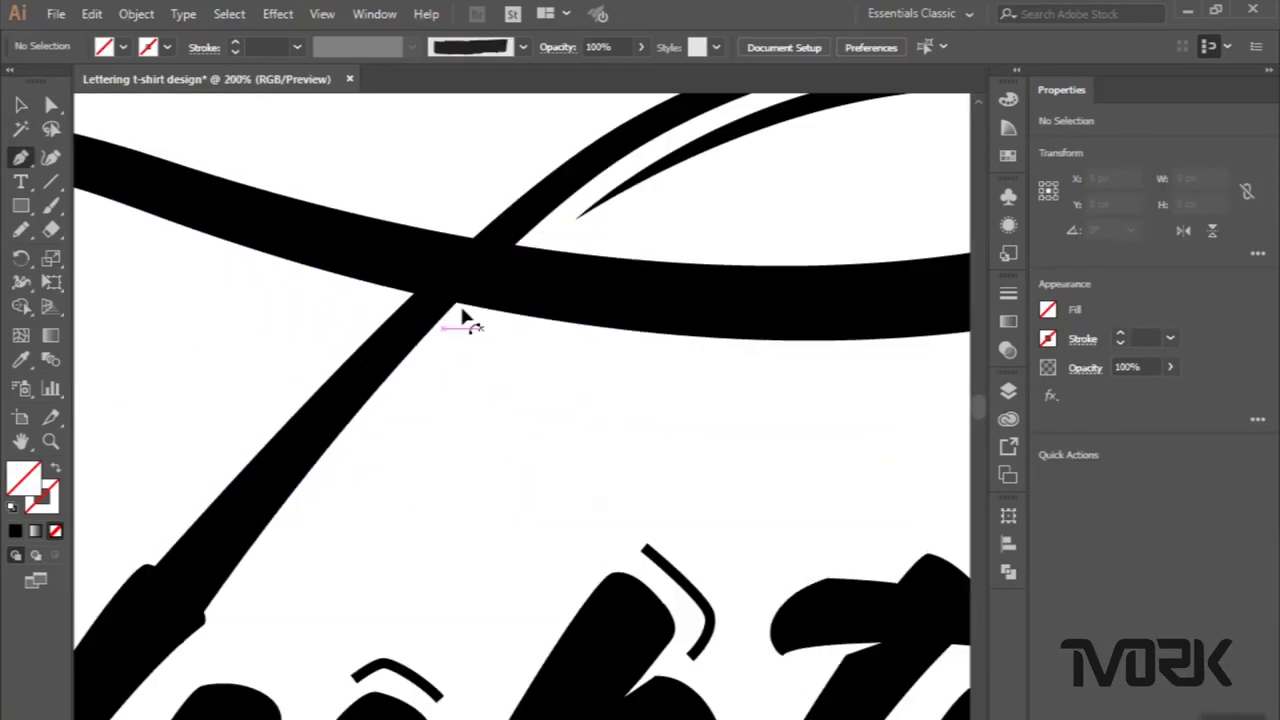
scroll(463, 320, up, 1)
scroll(463, 309, up, 2)
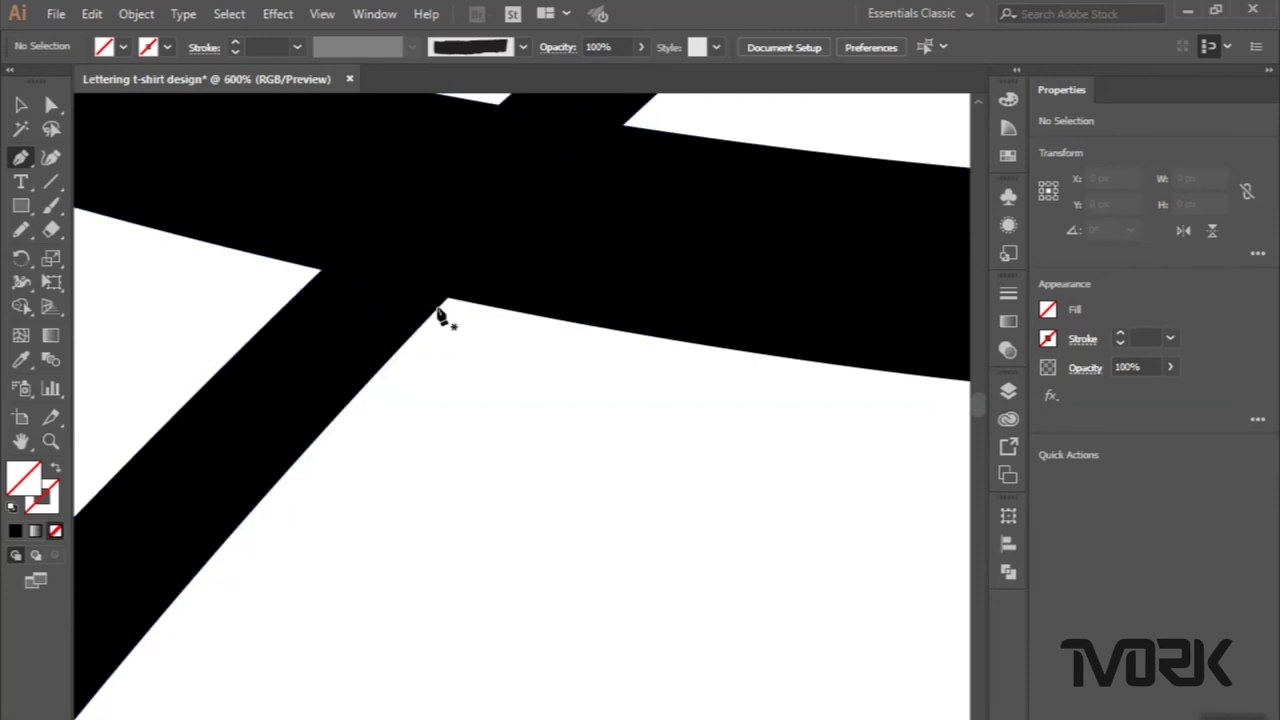
click(440, 300)
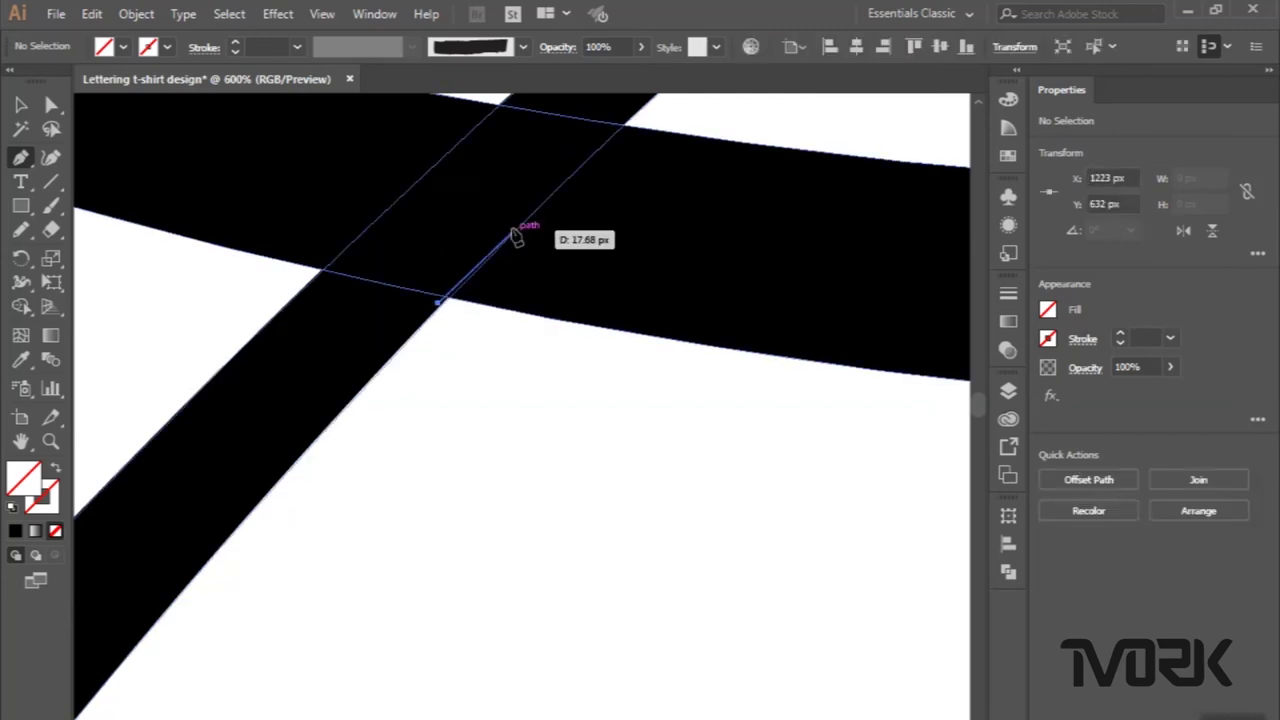
click(442, 300)
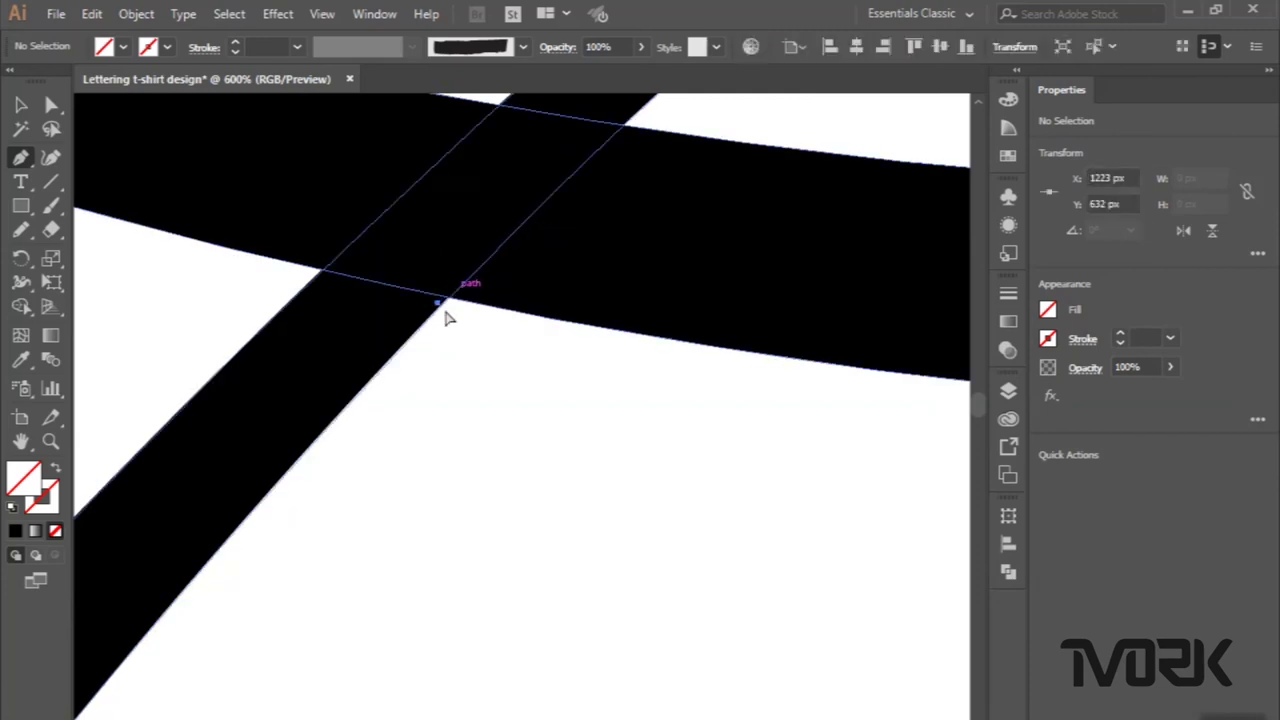
scroll(445, 318, up, 1)
scroll(447, 320, up, 1)
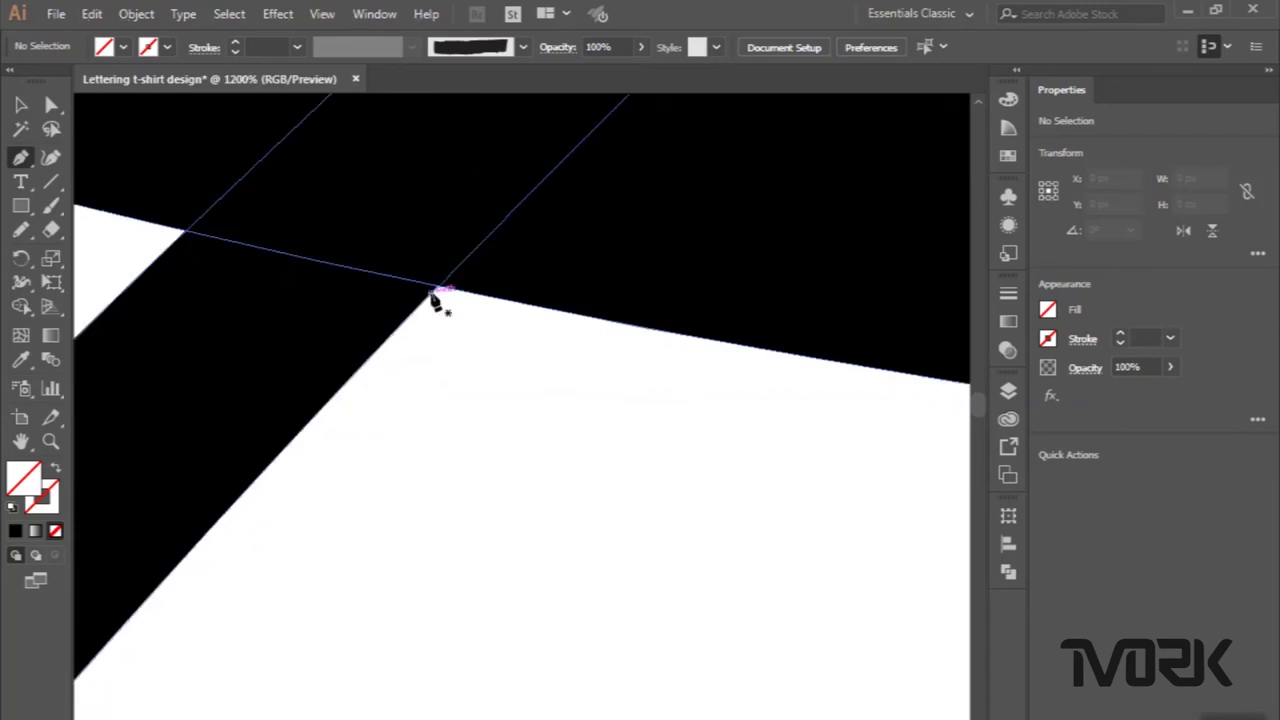
click(435, 300)
scroll(433, 298, up, 2)
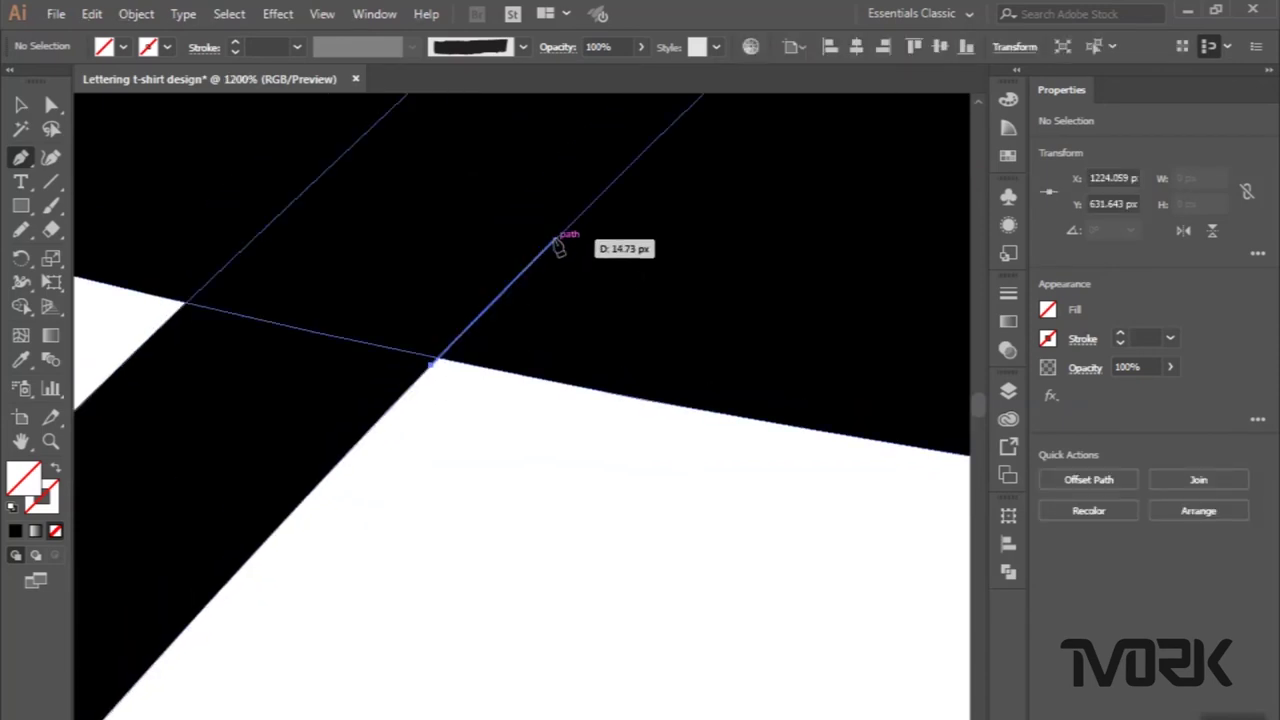
click(556, 241)
click(477, 403)
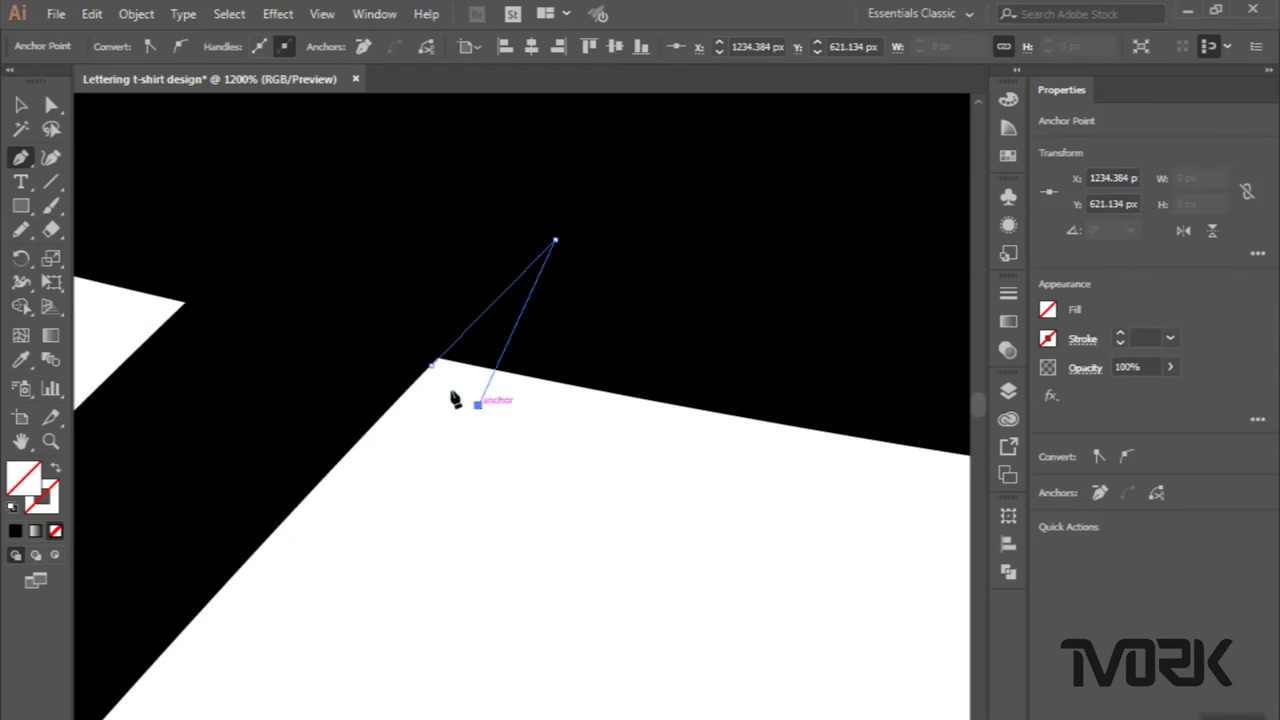
click(432, 368)
Fill the triangle with white sampled by the Eyedropper, then deselect it.
click(18, 362)
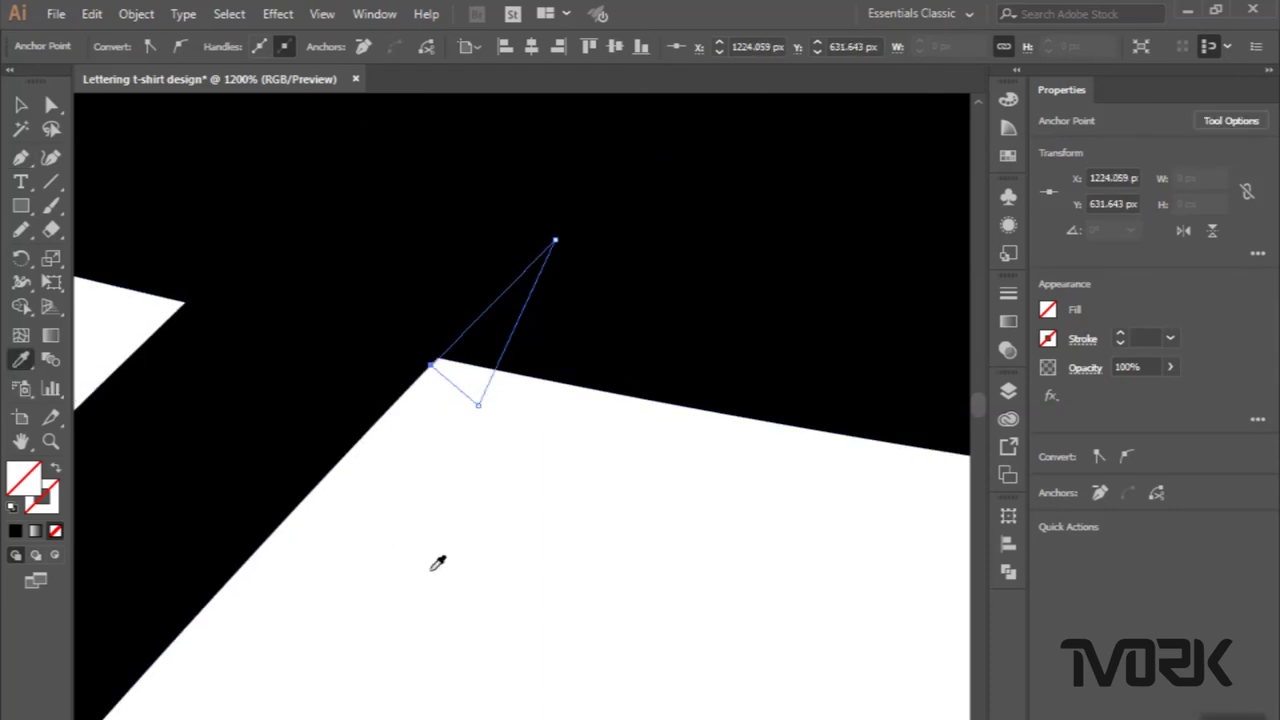
click(441, 565)
scroll(441, 565, down, 4)
scroll(441, 565, down, 1)
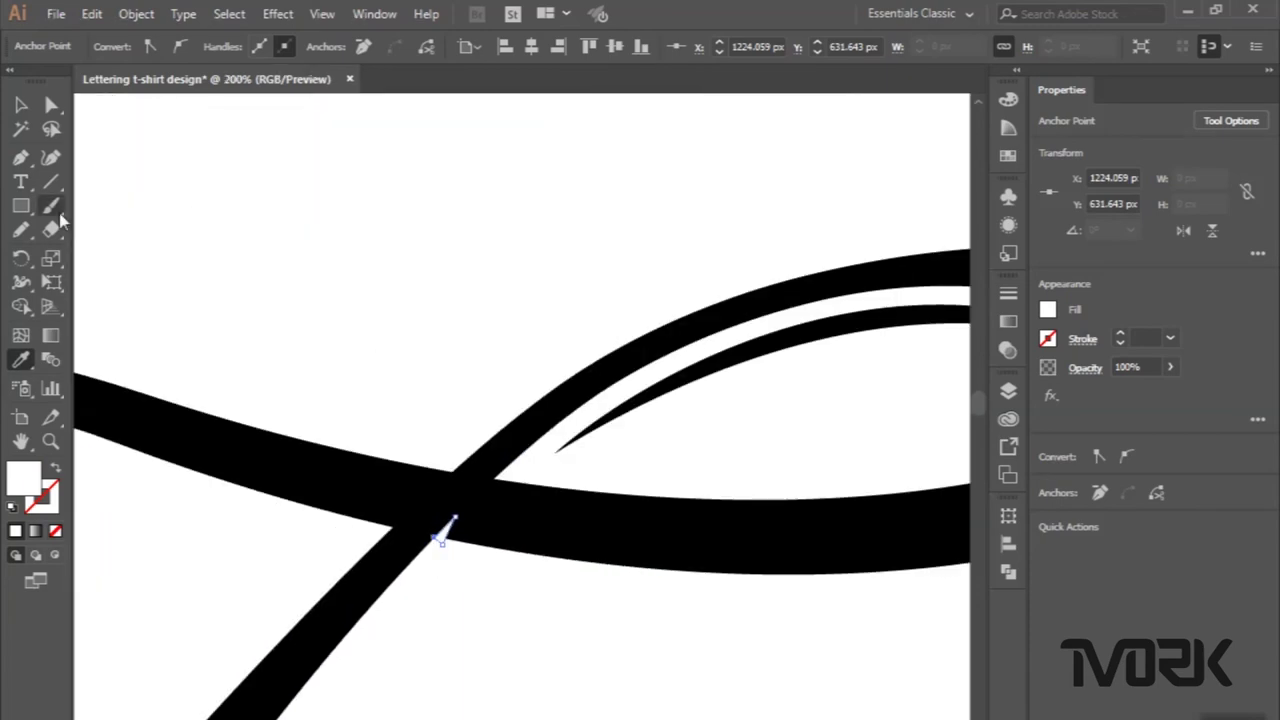
click(22, 104)
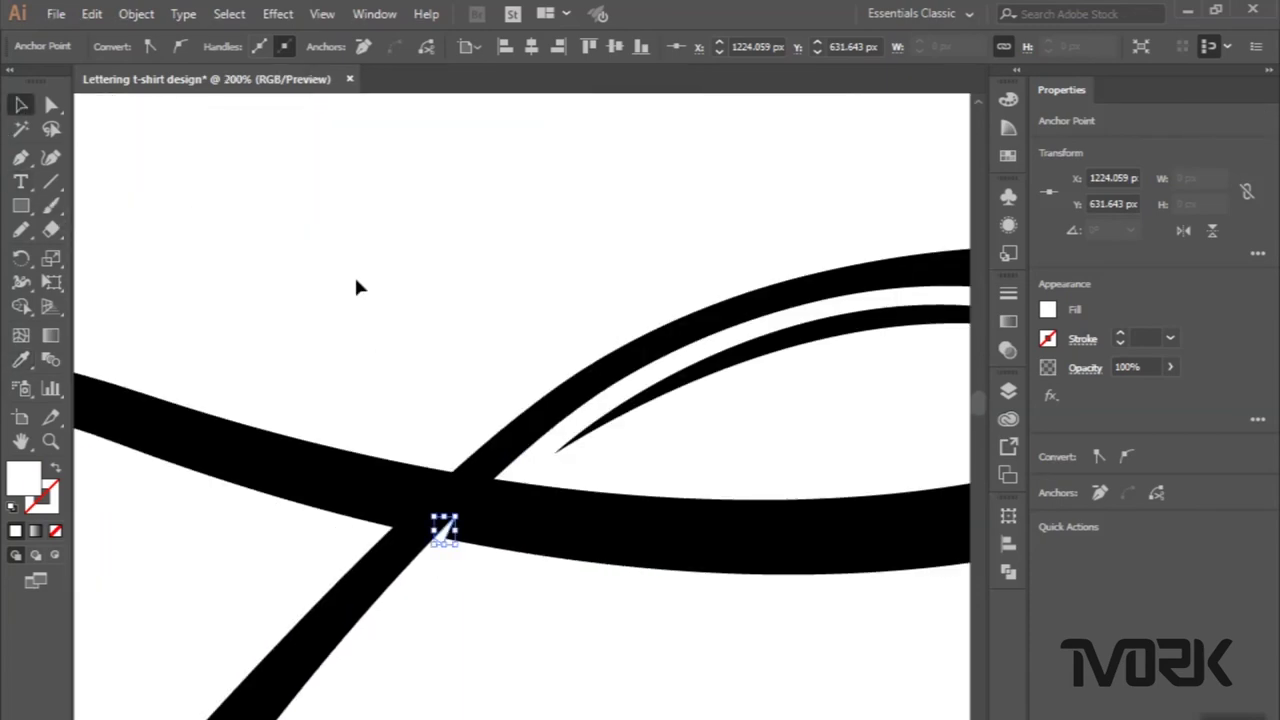
click(356, 286)
scroll(356, 286, down, 1)
scroll(356, 286, down, 1)
scroll(356, 286, down, 1)
scroll(424, 458, down, 2)
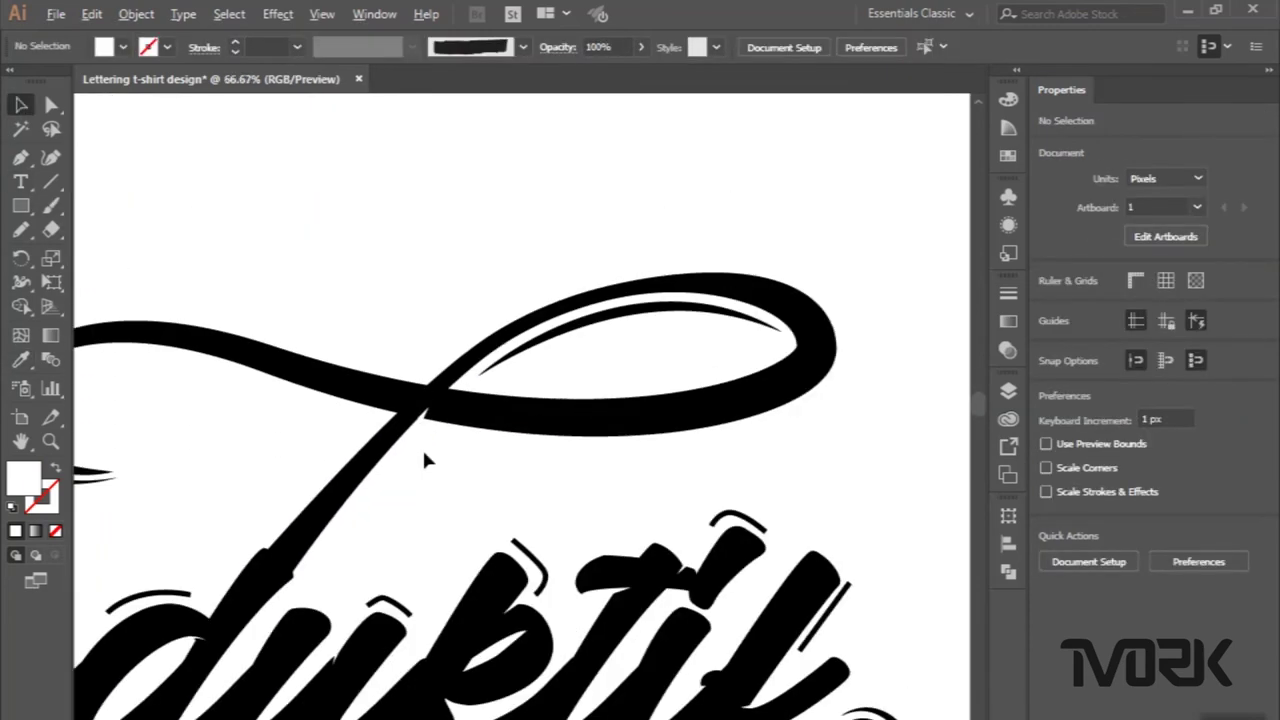
Nudge the joint's top anchor right and delete the extra anchor on the stroke's left edge.
scroll(423, 457, up, 2)
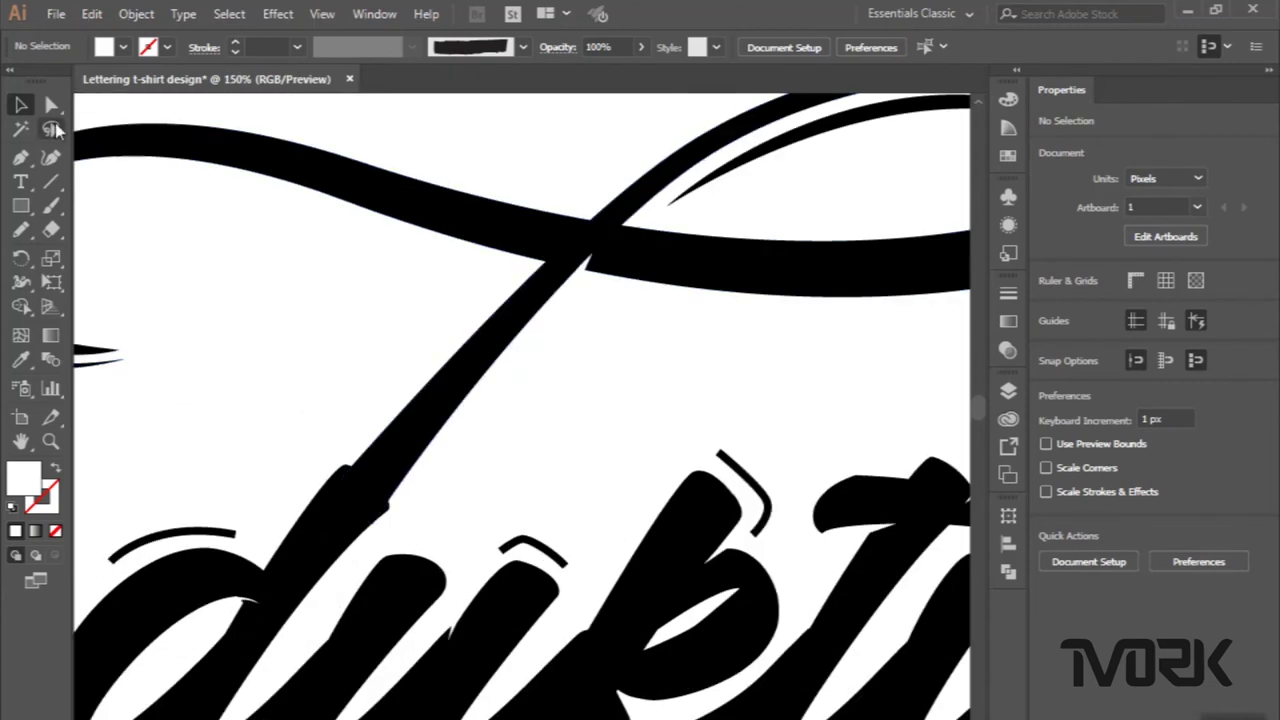
click(55, 129)
scroll(294, 485, up, 1)
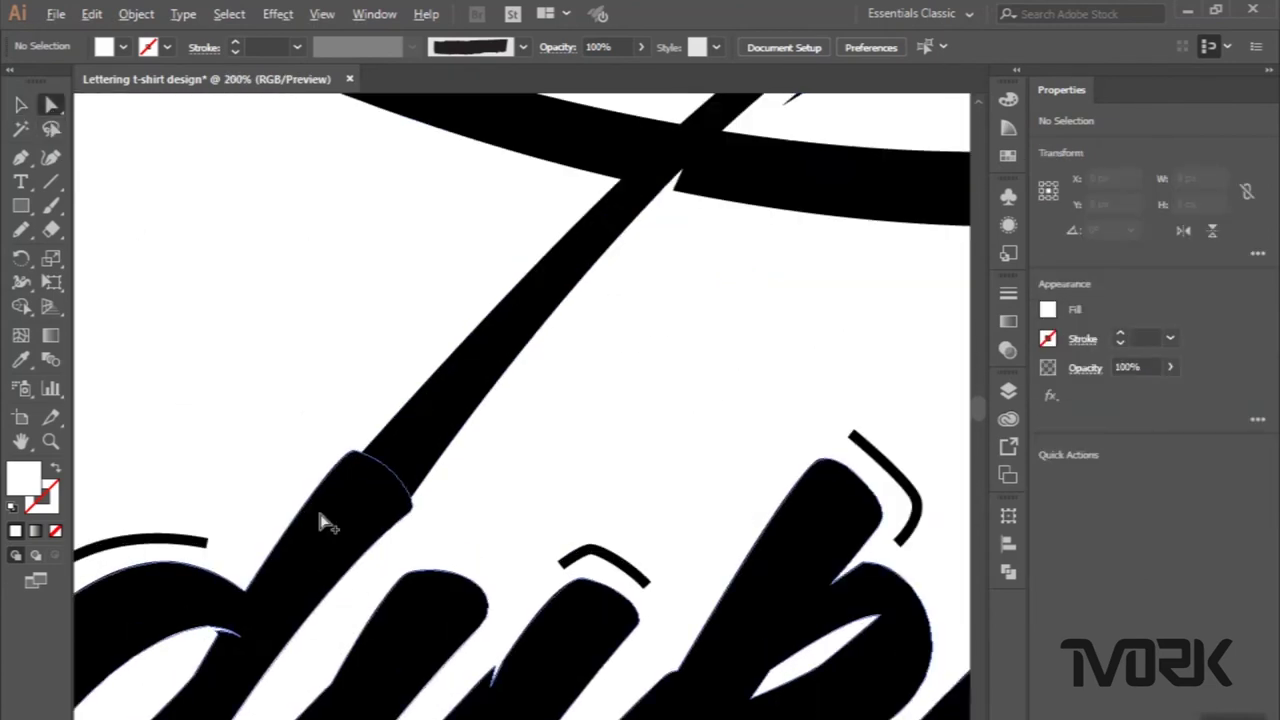
scroll(323, 523, up, 2)
click(383, 392)
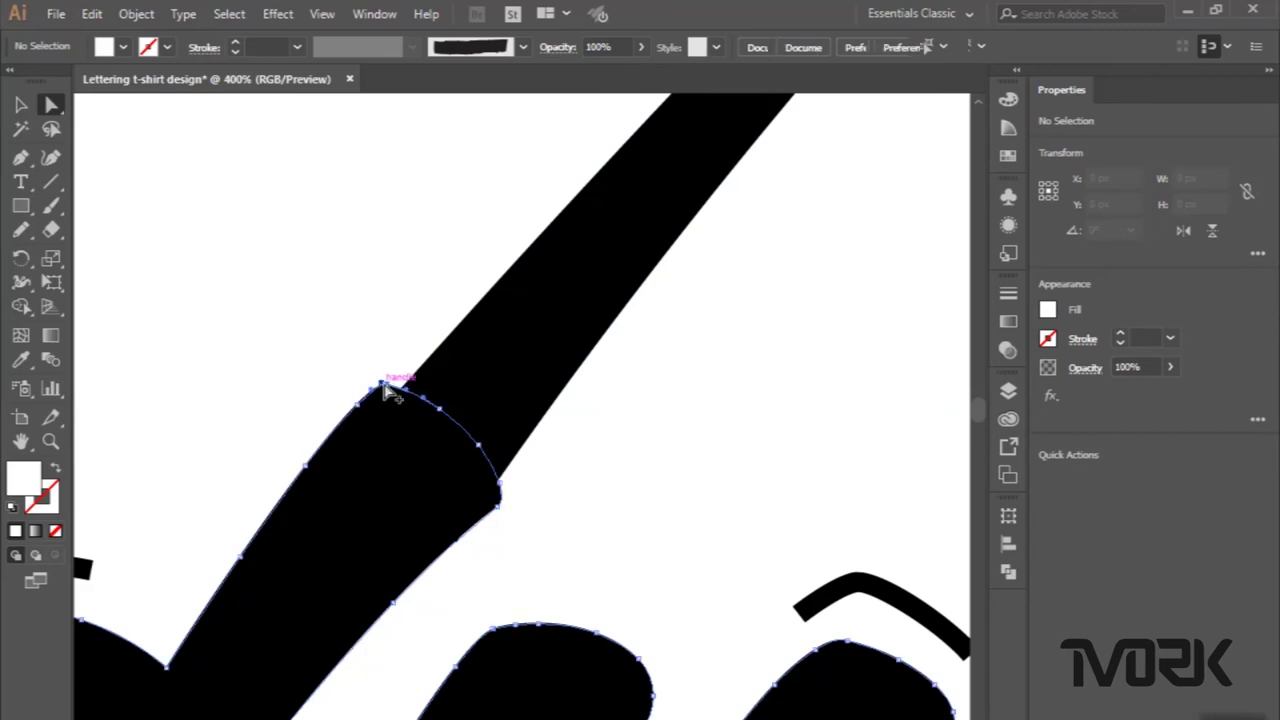
scroll(386, 388, up, 2)
click(325, 430)
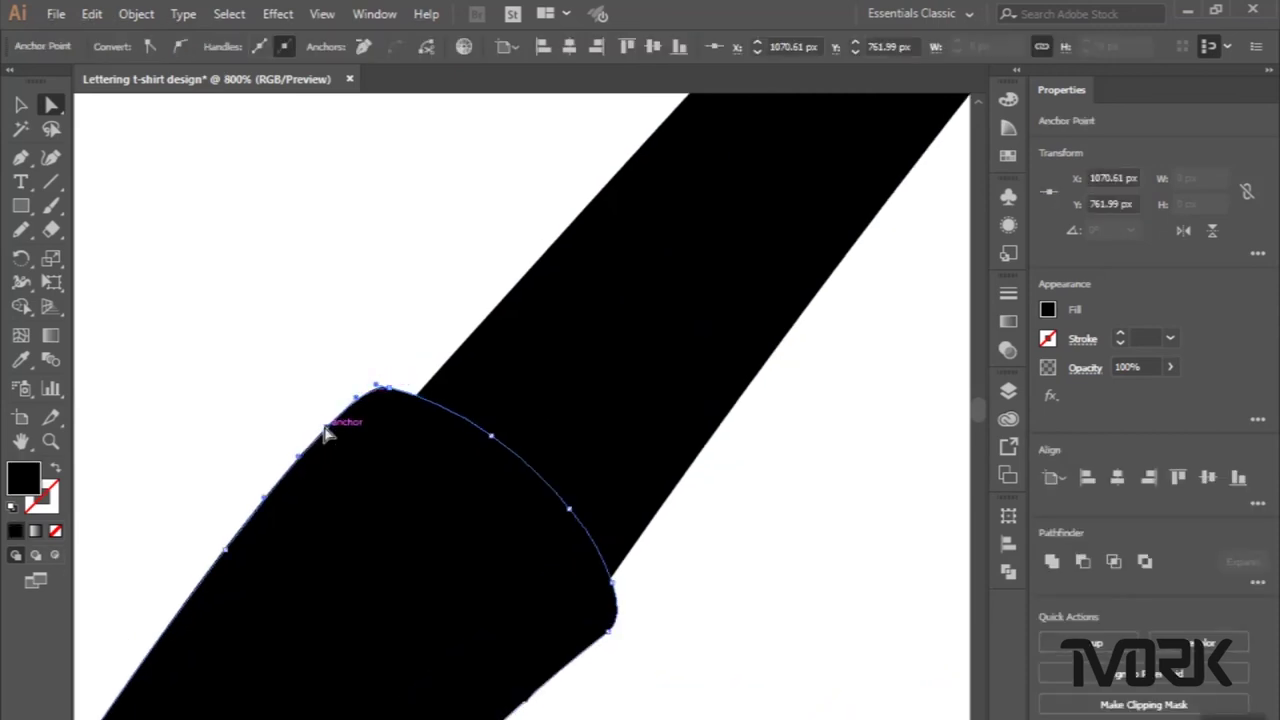
drag(393, 393, 425, 392)
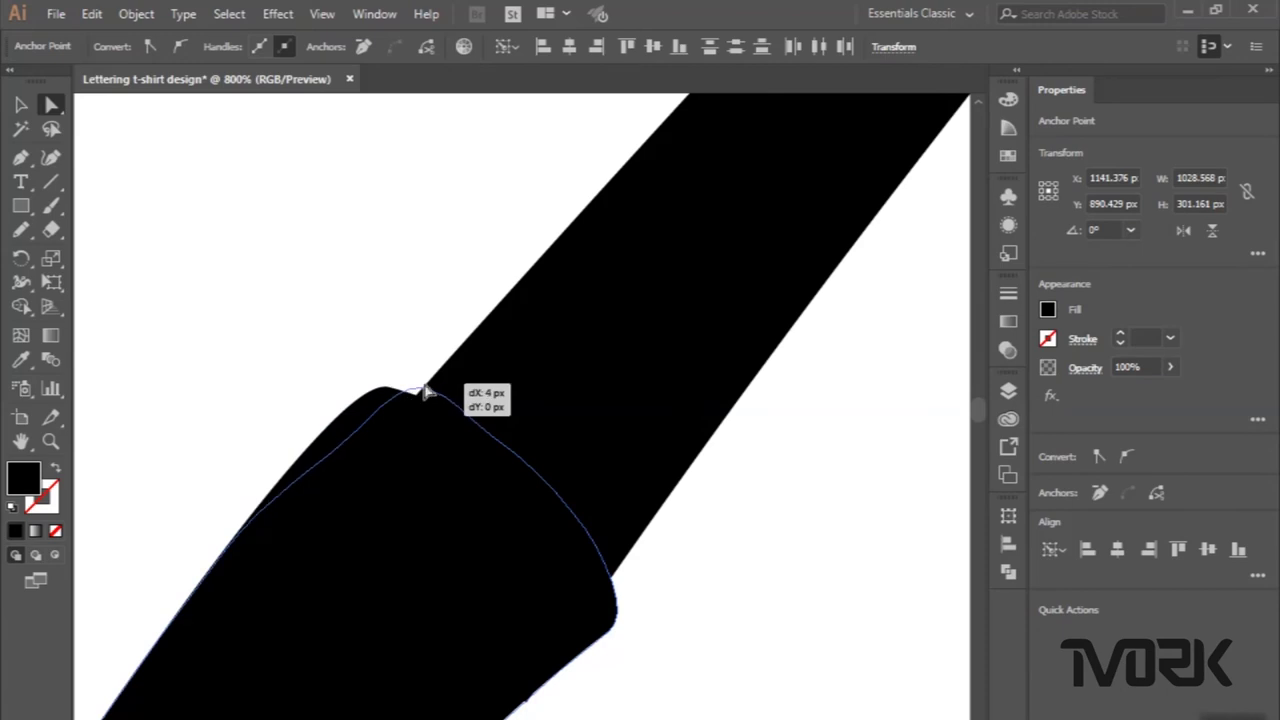
drag(425, 390, 422, 388)
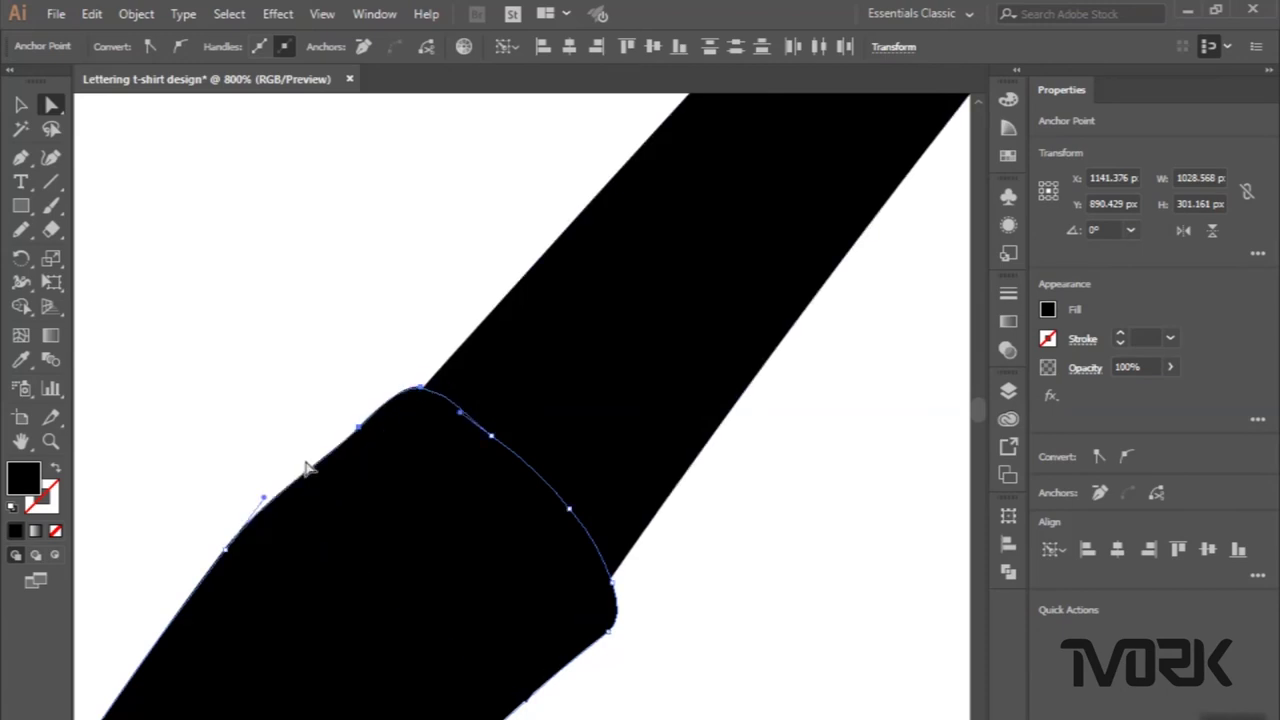
click(226, 553)
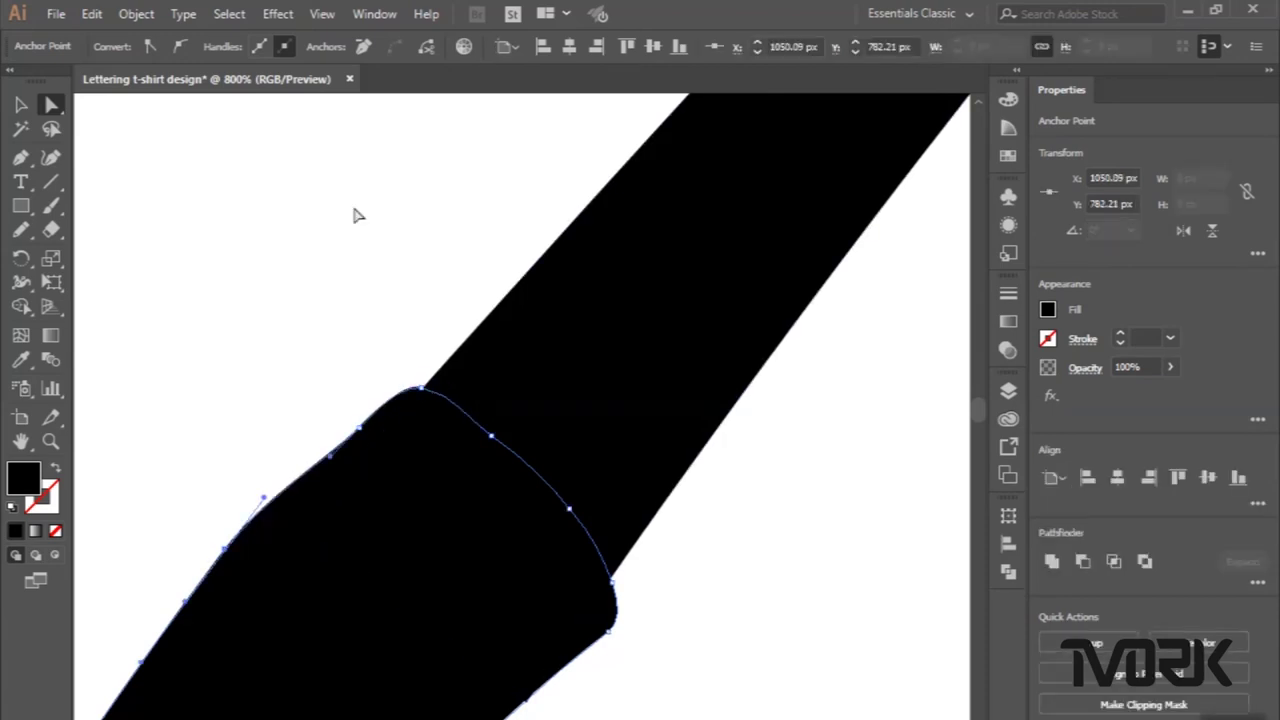
click(363, 47)
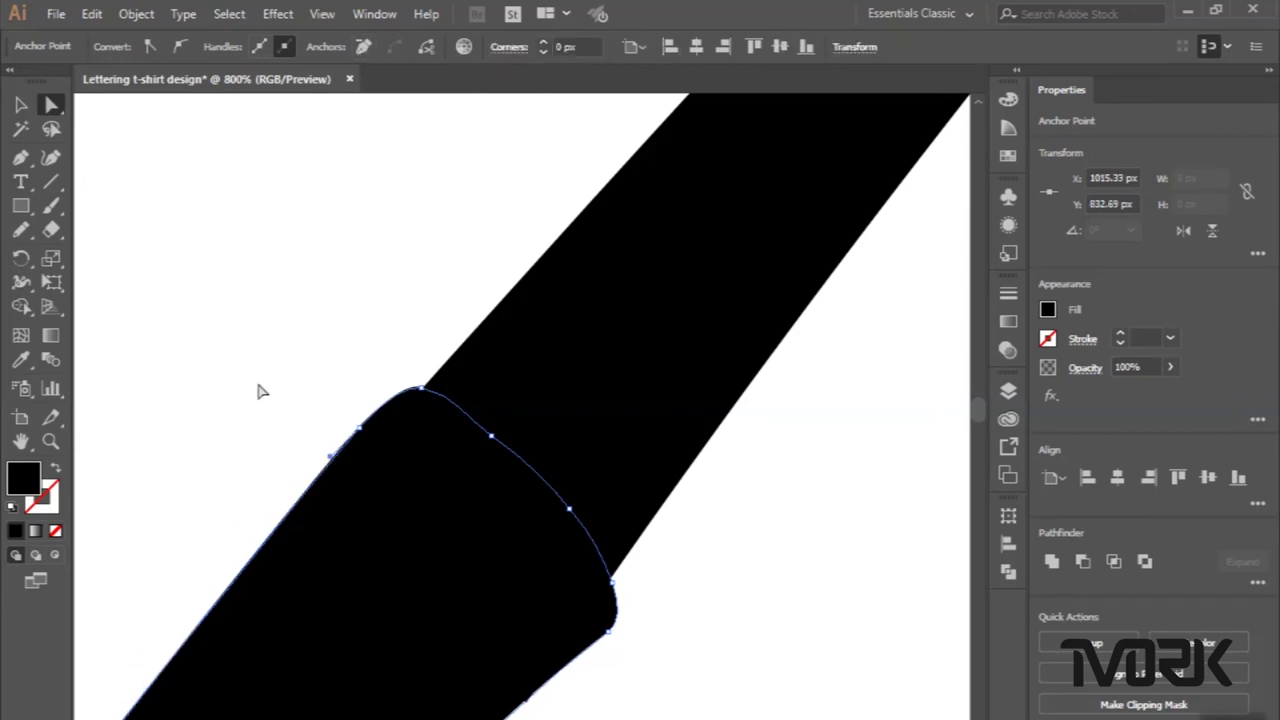
click(262, 392)
Delete the stray lower corner anchor and drag the lower anchors to straighten the joint's edge.
scroll(262, 392, down, 7)
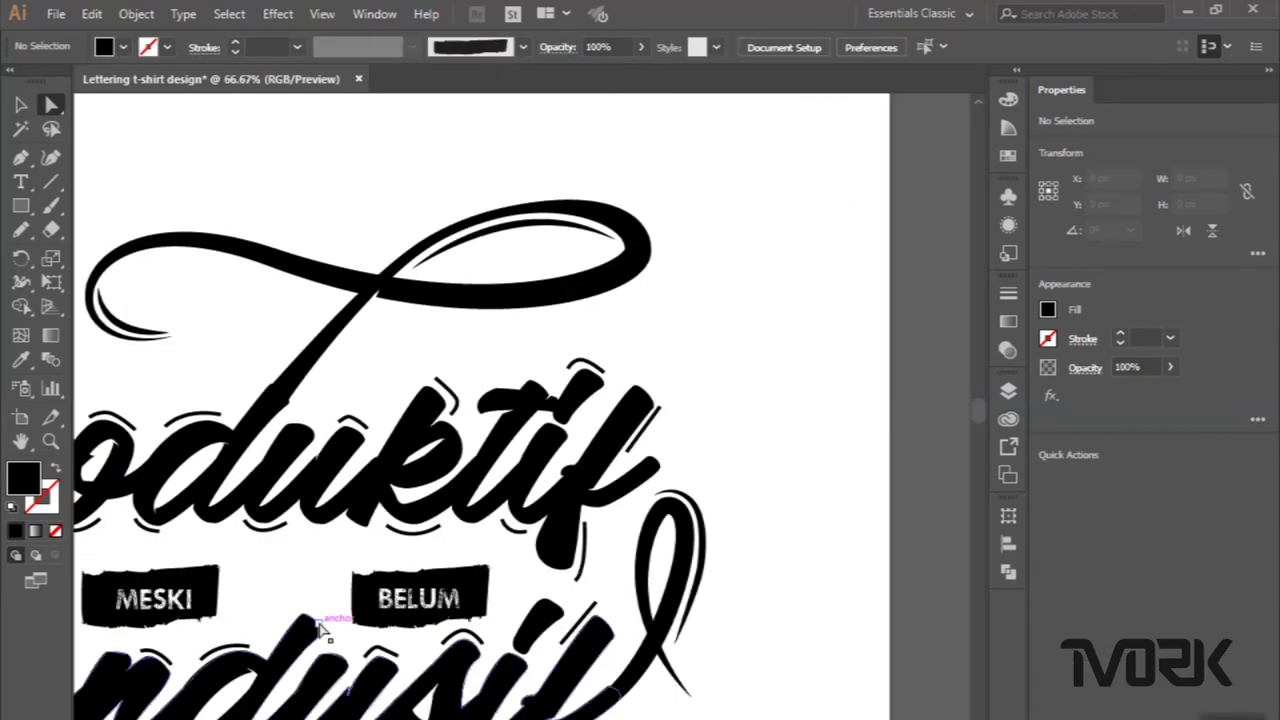
scroll(285, 372, up, 5)
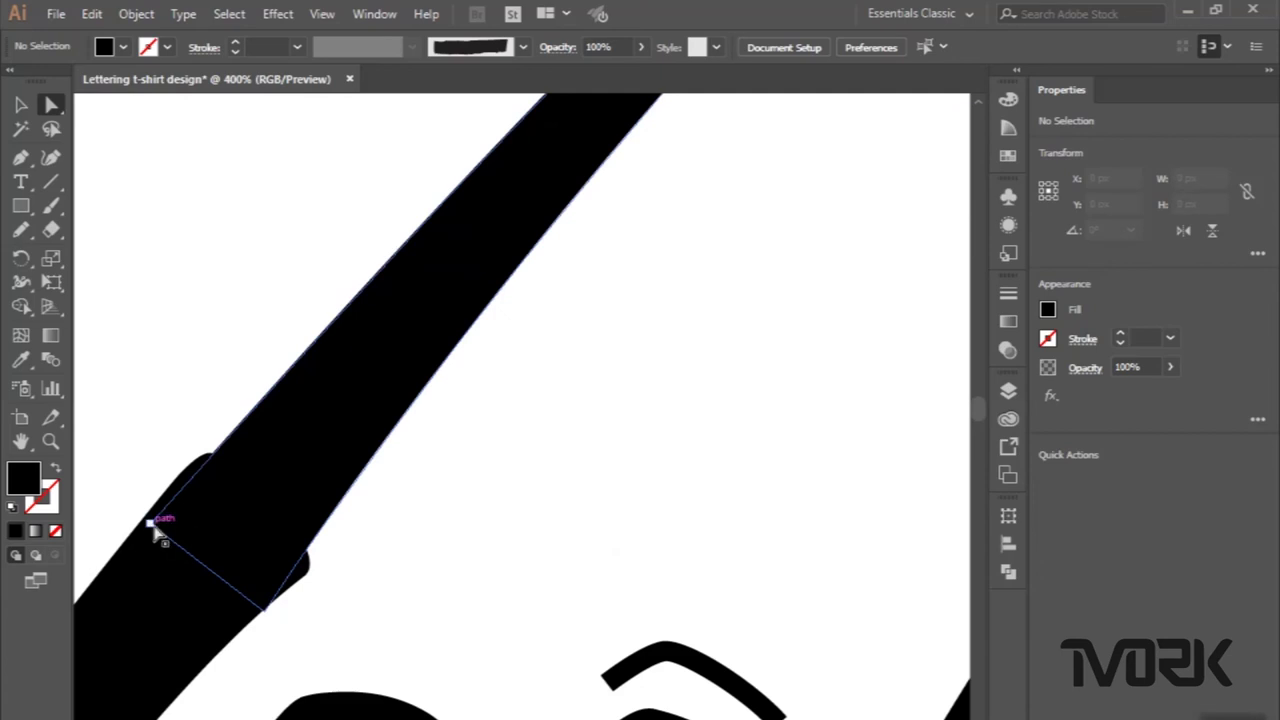
drag(153, 531, 192, 474)
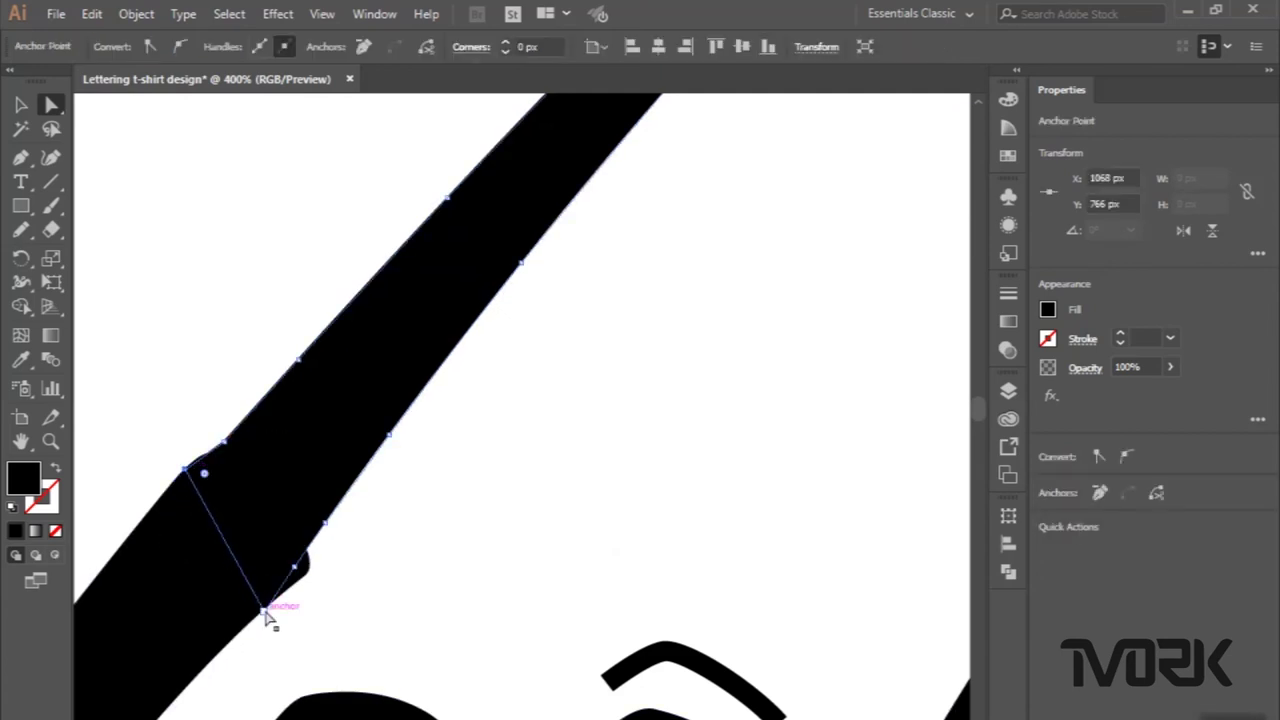
click(264, 609)
click(362, 48)
drag(294, 566, 308, 573)
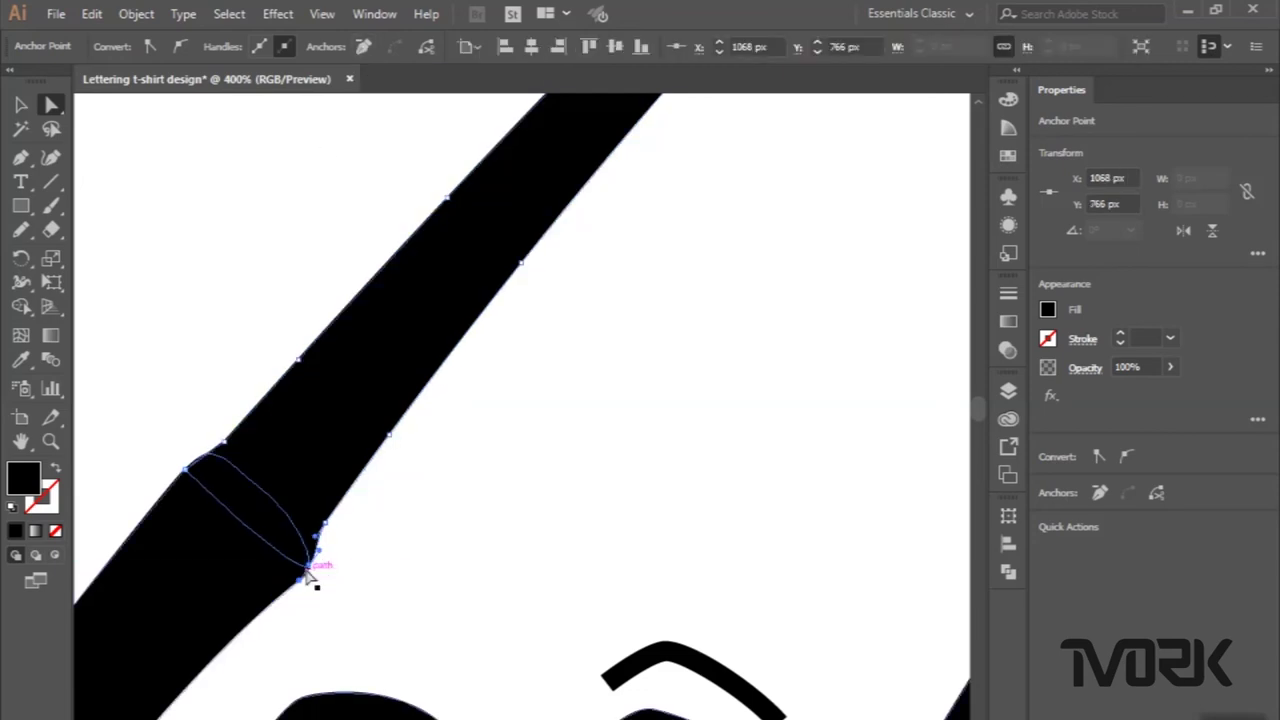
drag(331, 527, 356, 494)
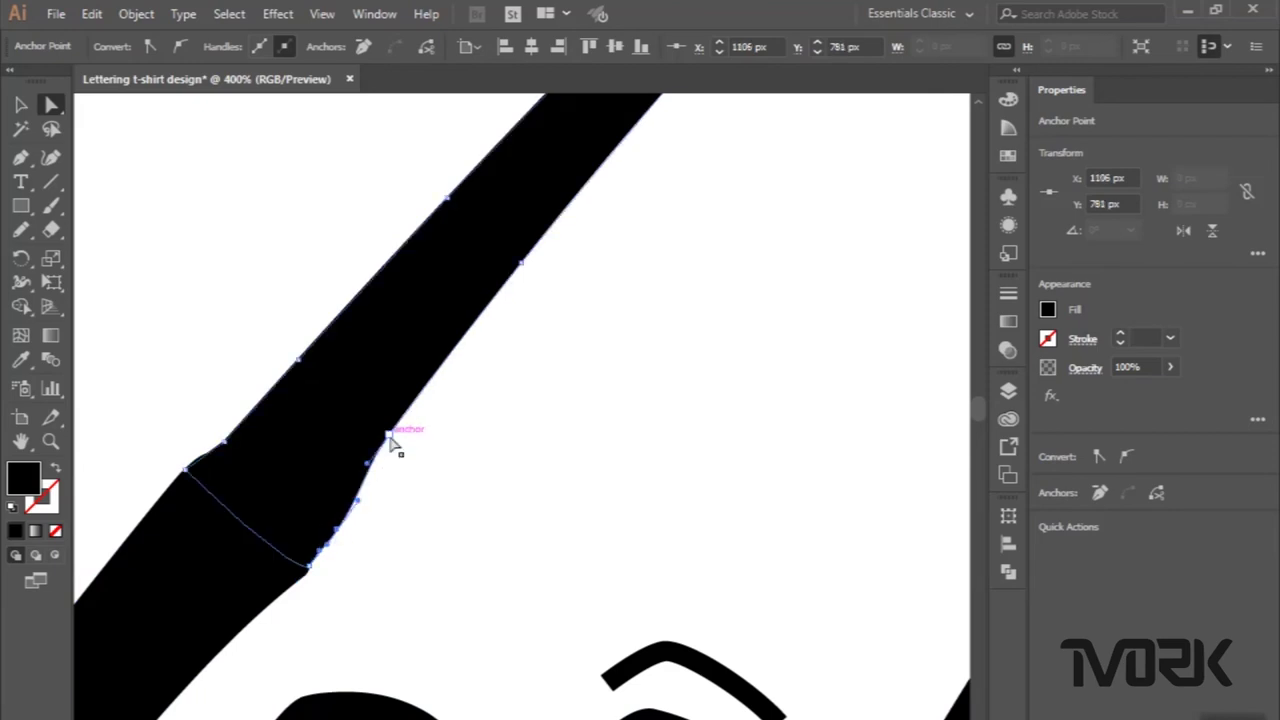
drag(389, 436, 397, 436)
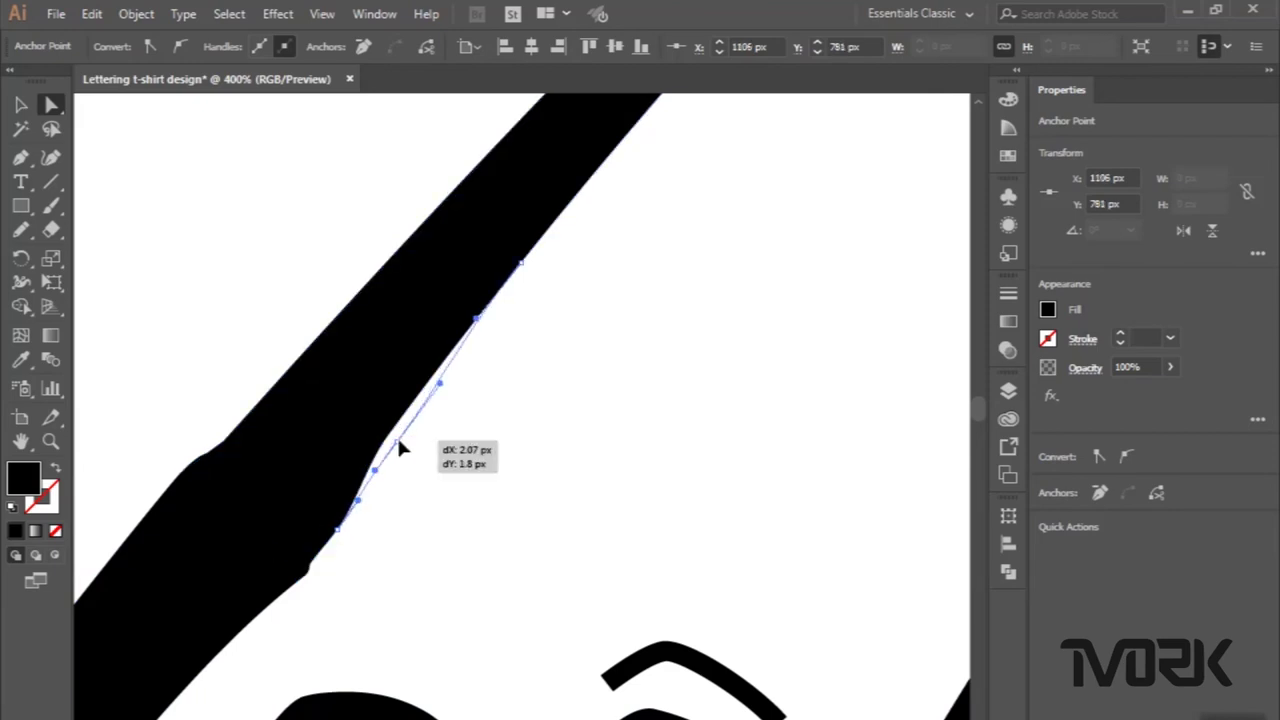
click(409, 520)
scroll(409, 520, down, 3)
scroll(409, 520, down, 4)
scroll(410, 521, down, 1)
scroll(410, 522, down, 3)
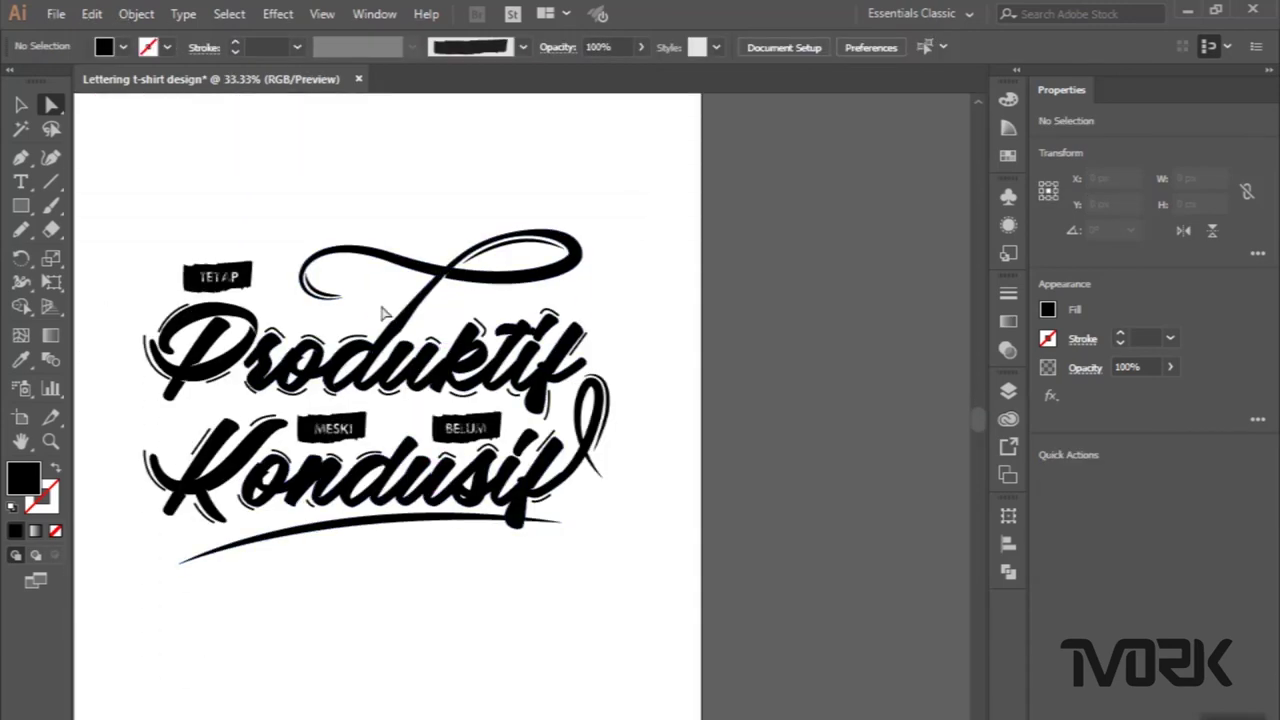
Drag the swash tip anchor down-right into the neighbouring stroke and smooth the curve.
scroll(500, 363, down, 1)
scroll(567, 391, up, 2)
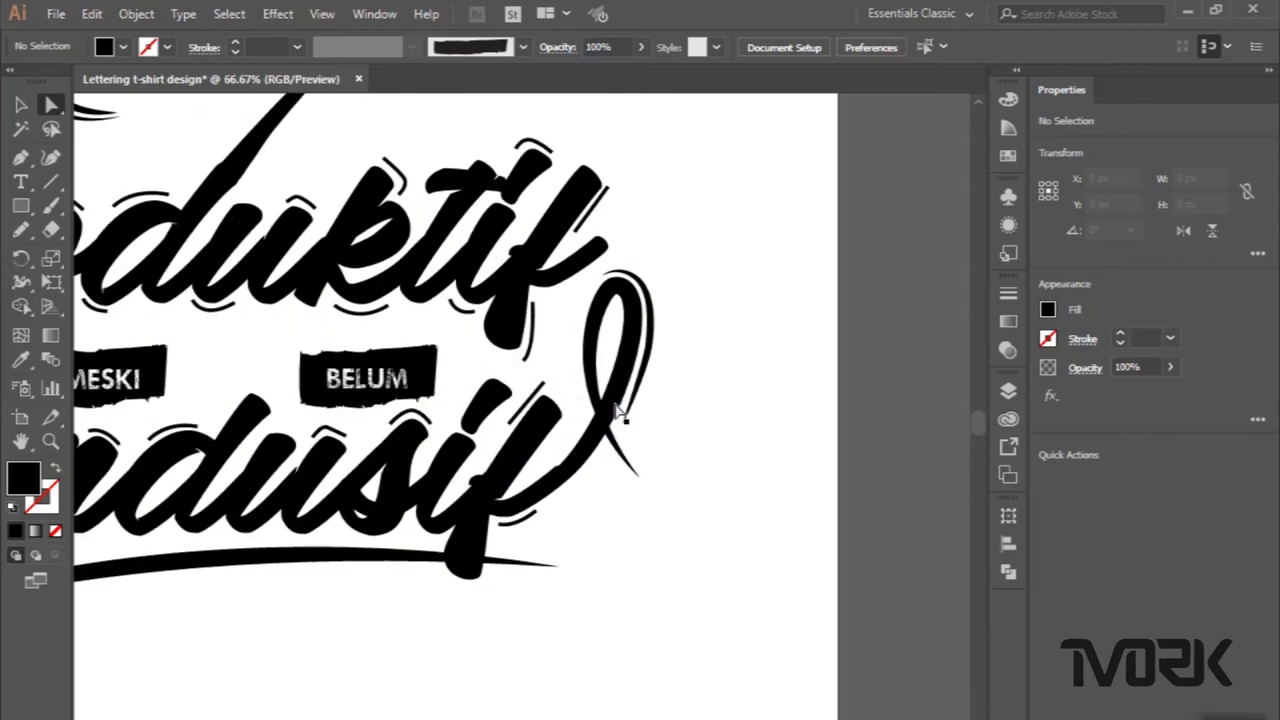
scroll(566, 491, up, 1)
scroll(566, 491, up, 3)
scroll(520, 418, up, 2)
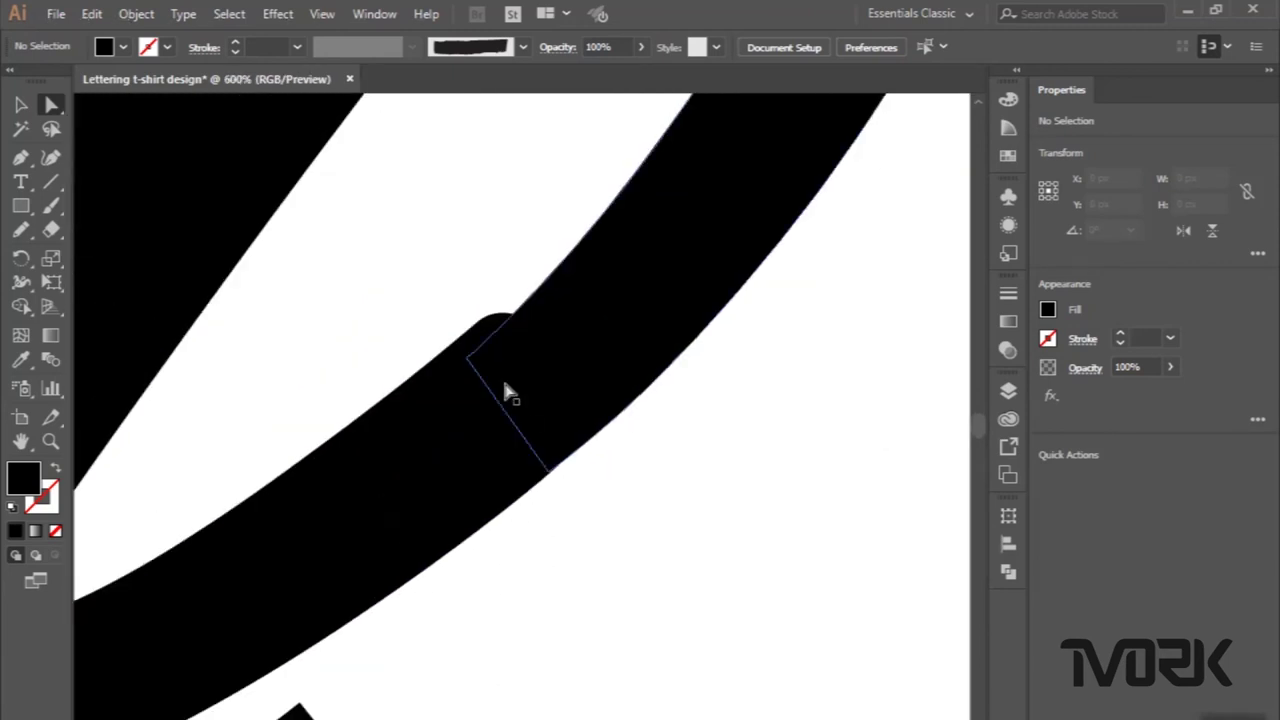
click(480, 330)
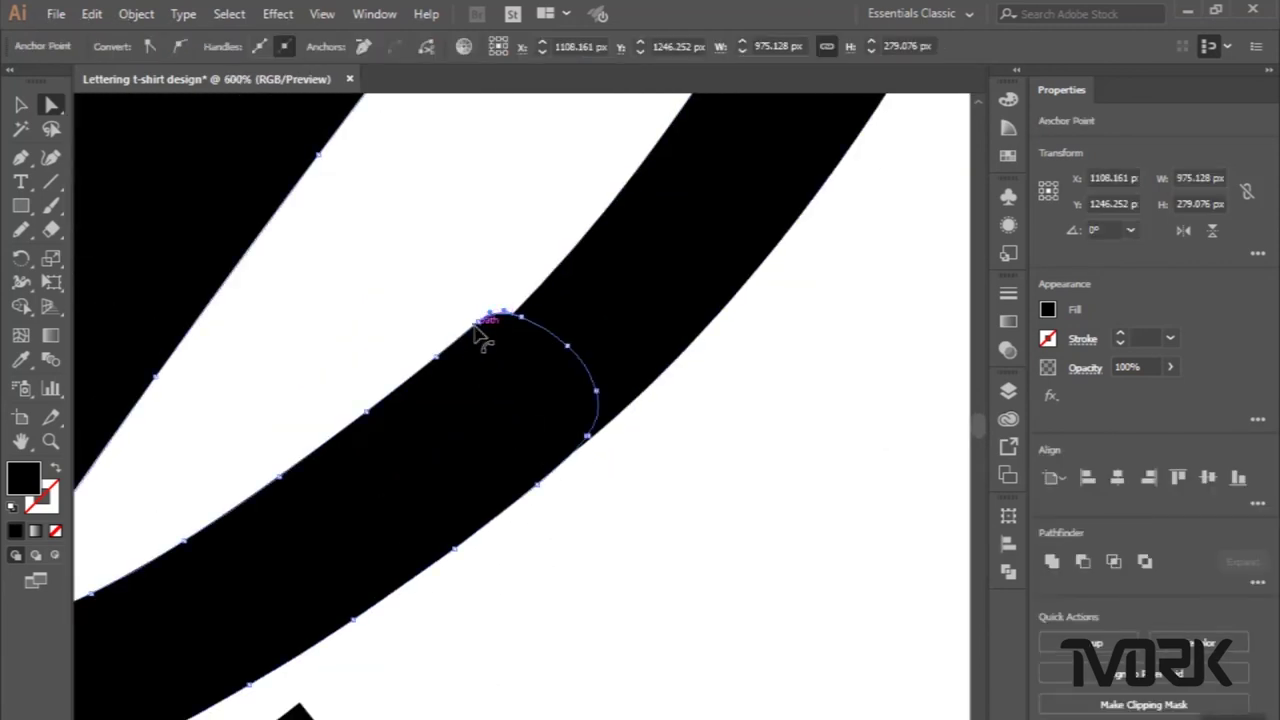
mouse_move(478, 330)
mouse_down()
mouse_move(489, 346)
mouse_move(449, 377)
mouse_up()
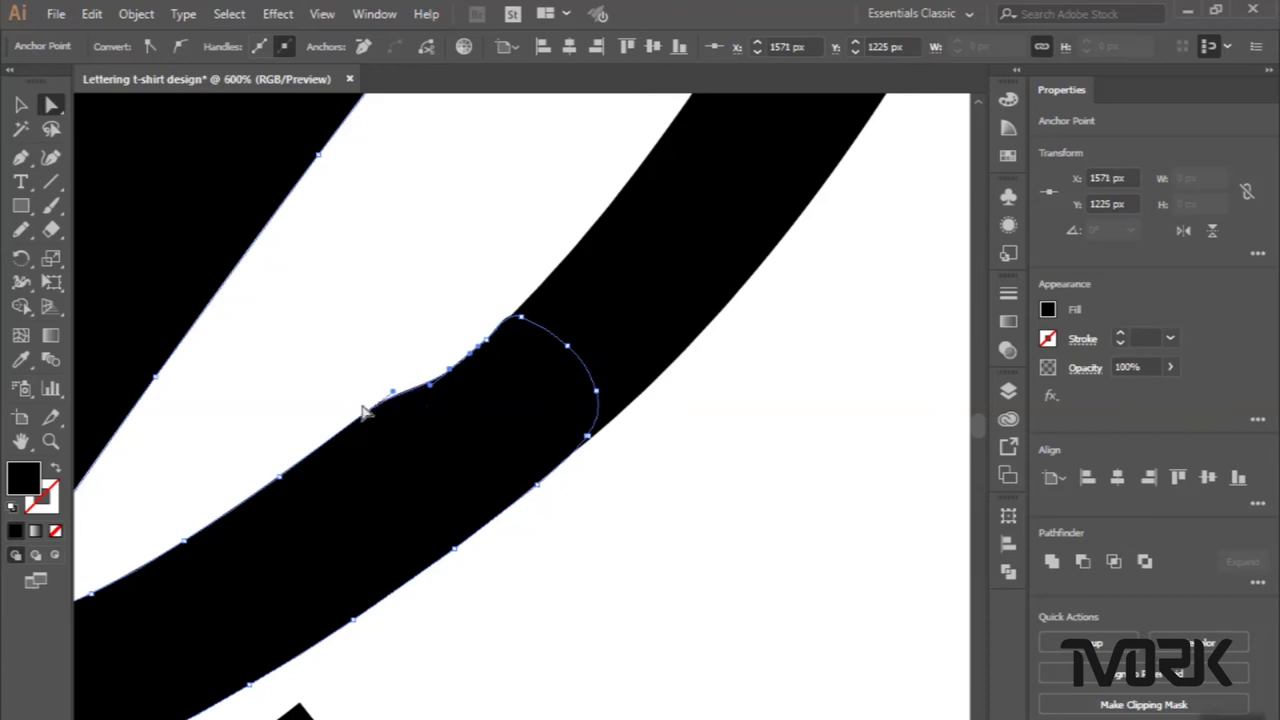
drag(365, 418, 371, 424)
click(377, 349)
Zoom out and select the top swash group with the Selection tool.
key(ctrl+minus)
key(ctrl+minus)
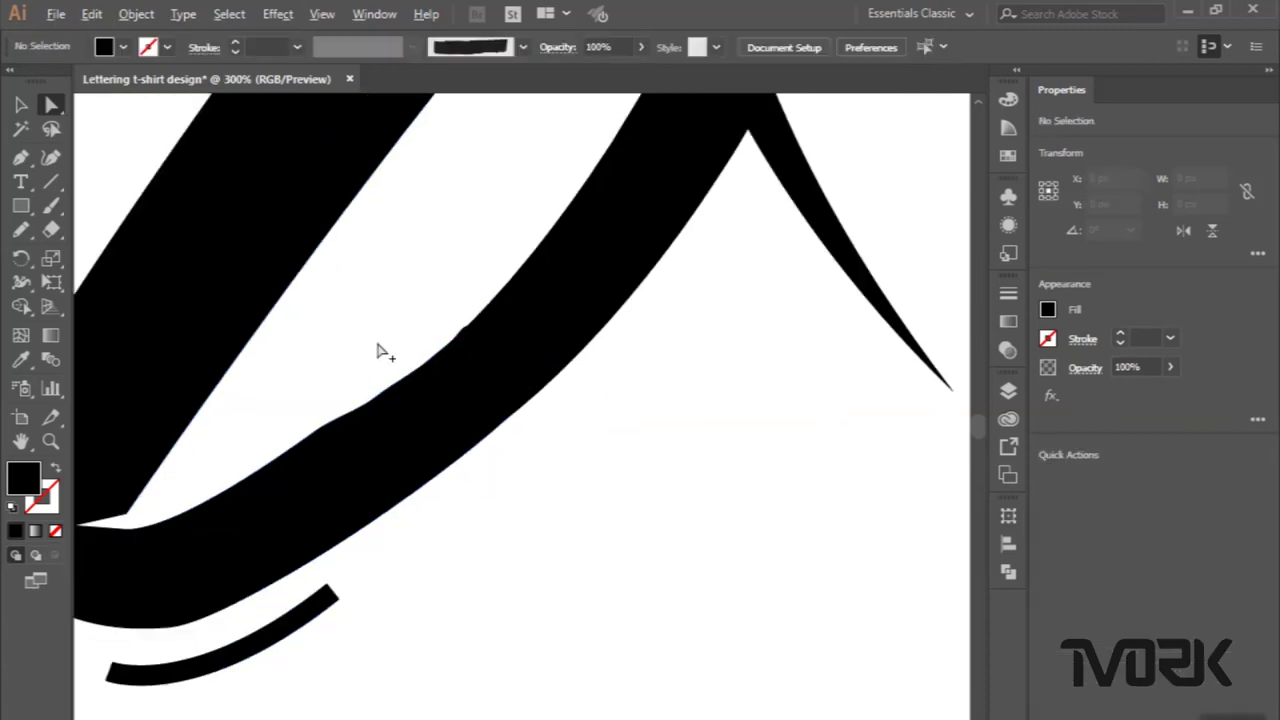
key(ctrl+minus)
key(ctrl+minus)
key(ctrl+minus)
key(ctrl+minus)
scroll(468, 478, left, 2)
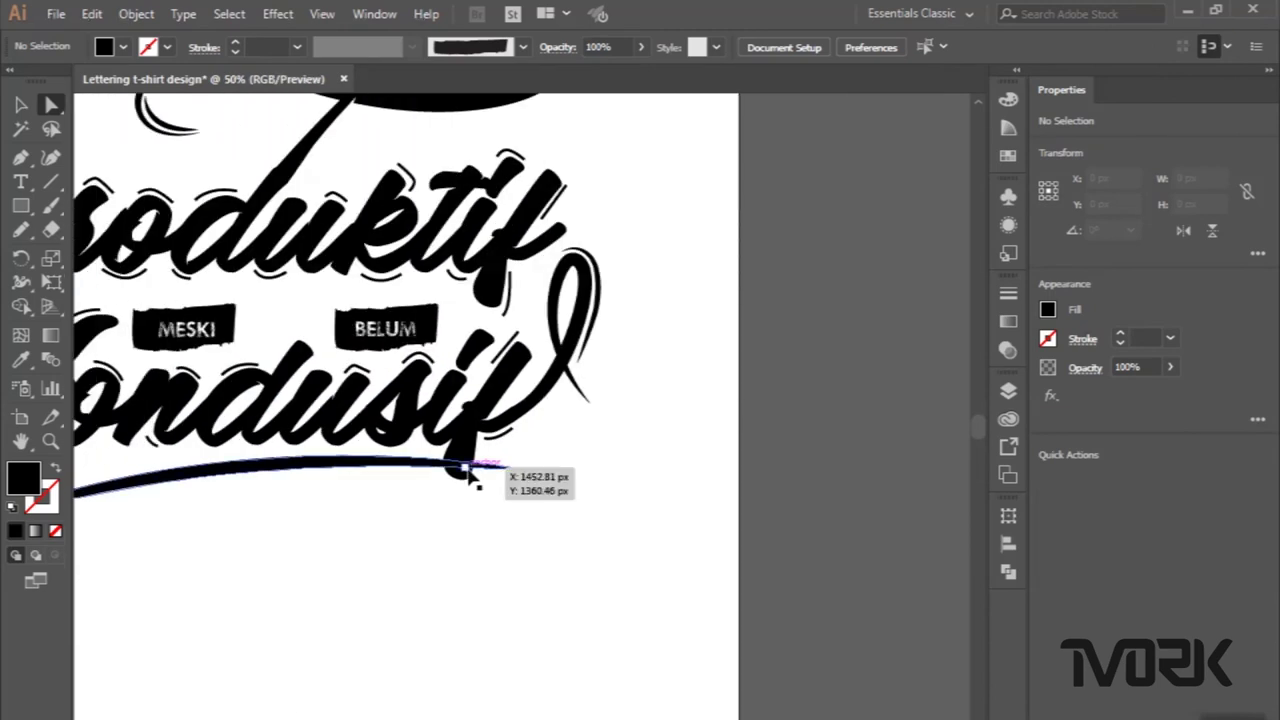
scroll(468, 470, left, 2)
key(ctrl+minus)
scroll(475, 480, left, 2)
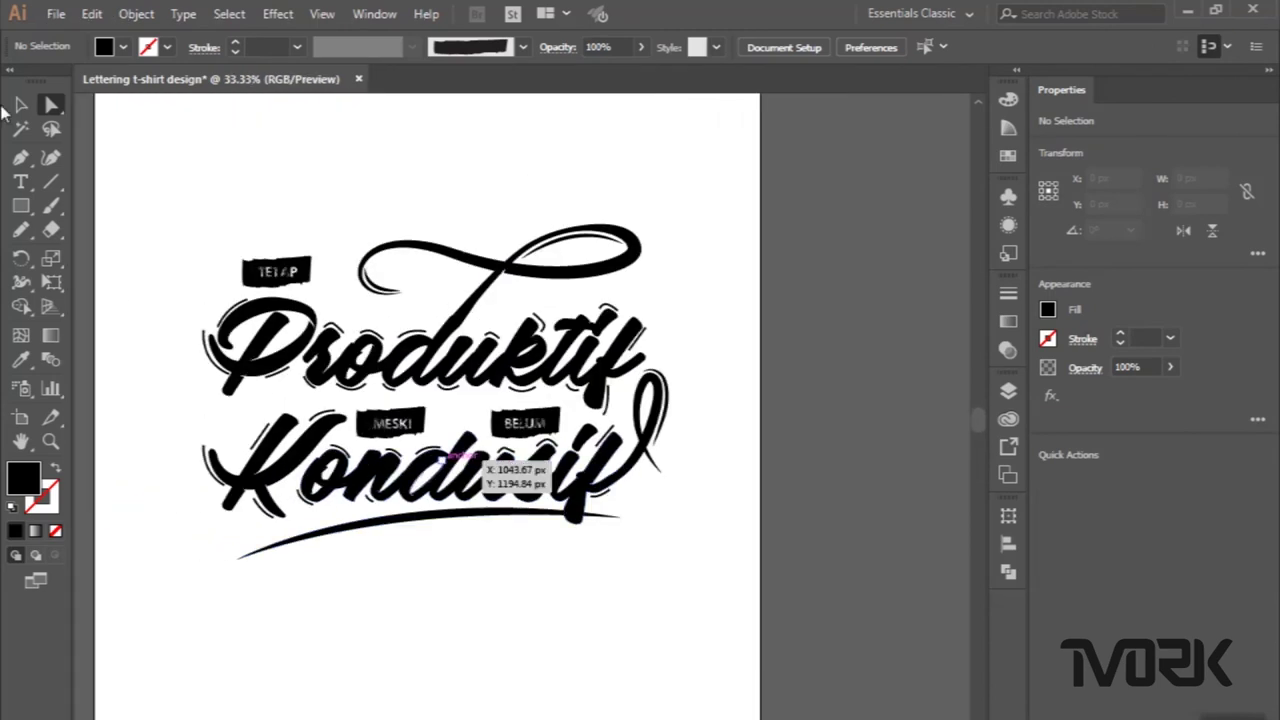
click(20, 106)
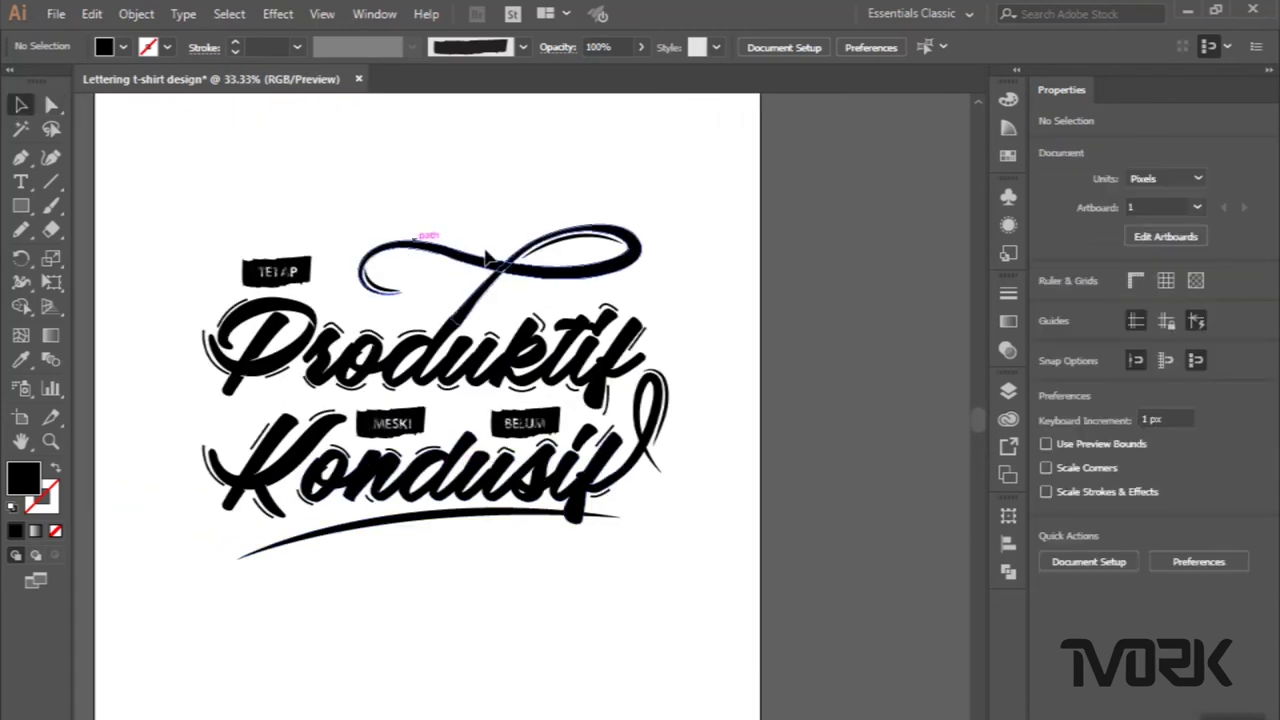
scroll(505, 262, up, 2)
click(461, 320)
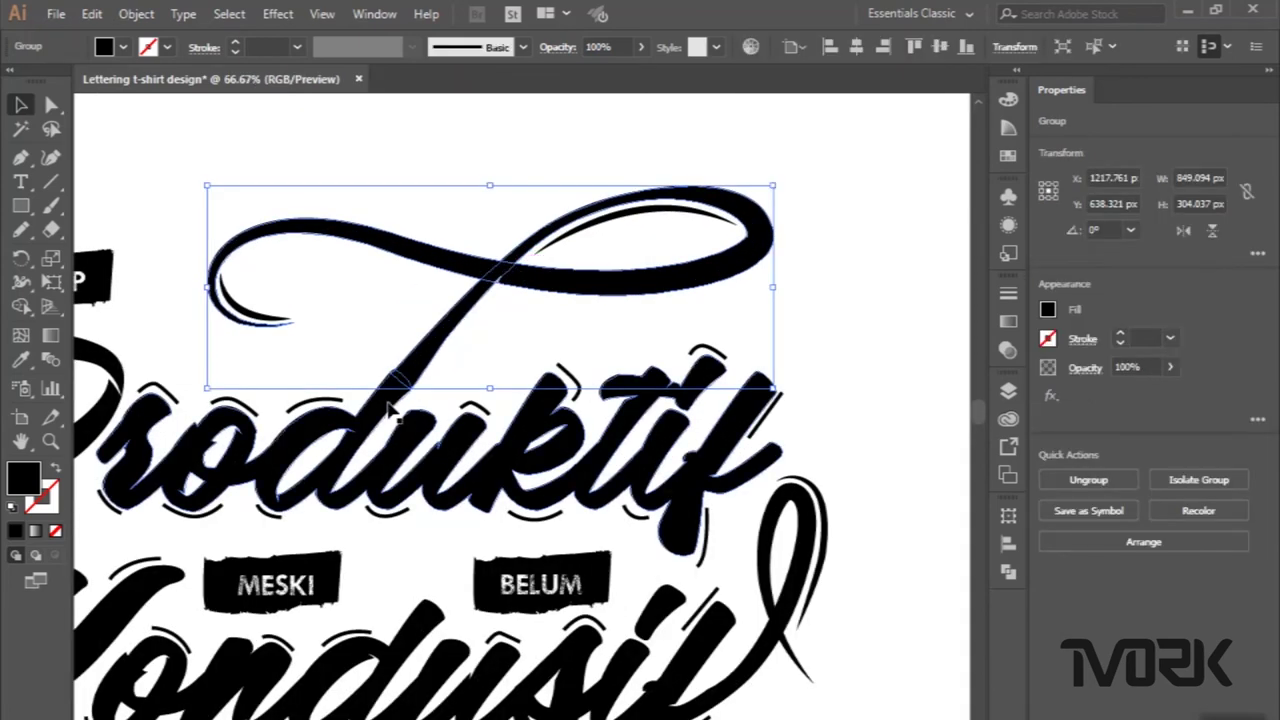
Unite the top swash and the Produktif lettering into one shape with Pathfinder.
shift+click(380, 412)
scroll(380, 412, down, 1)
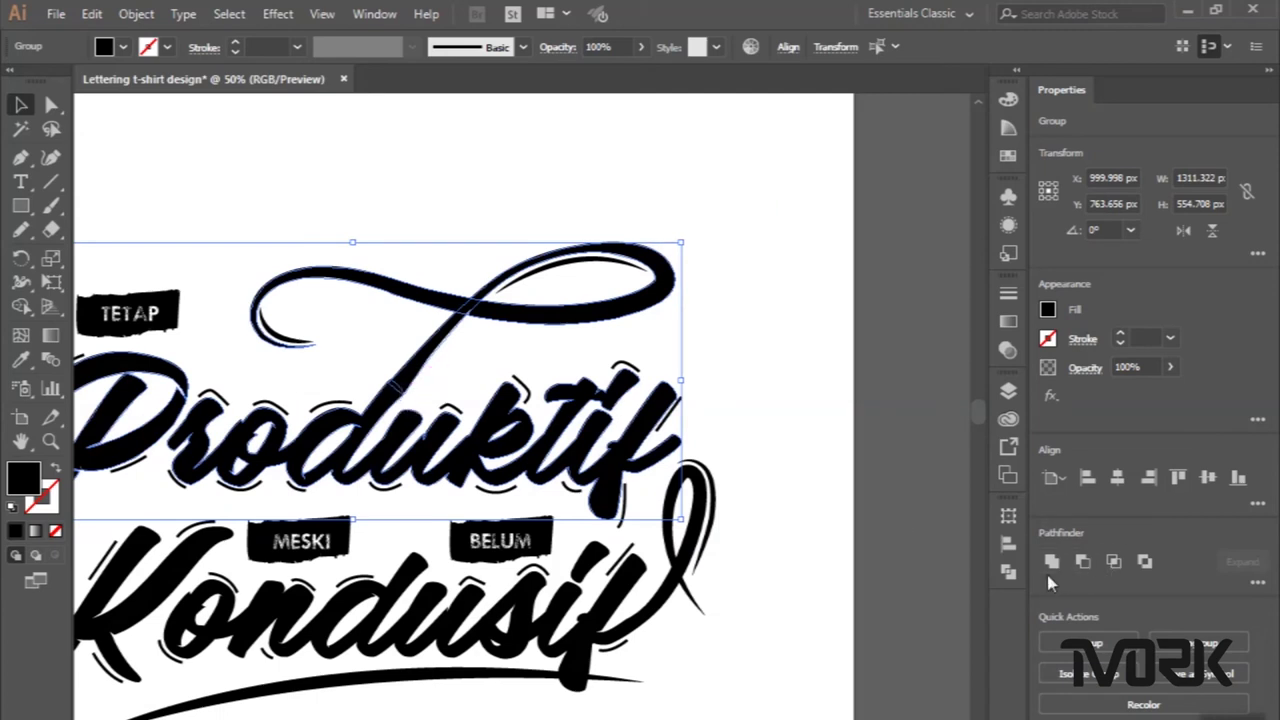
click(1020, 578)
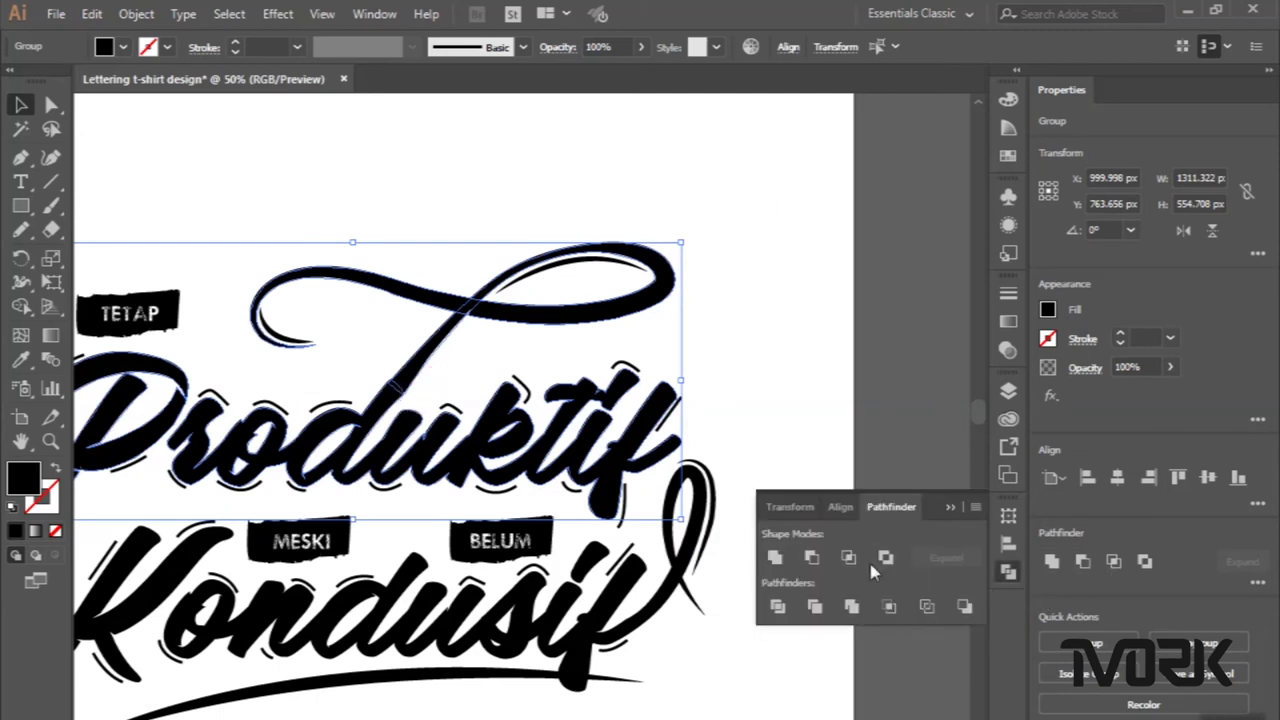
click(775, 557)
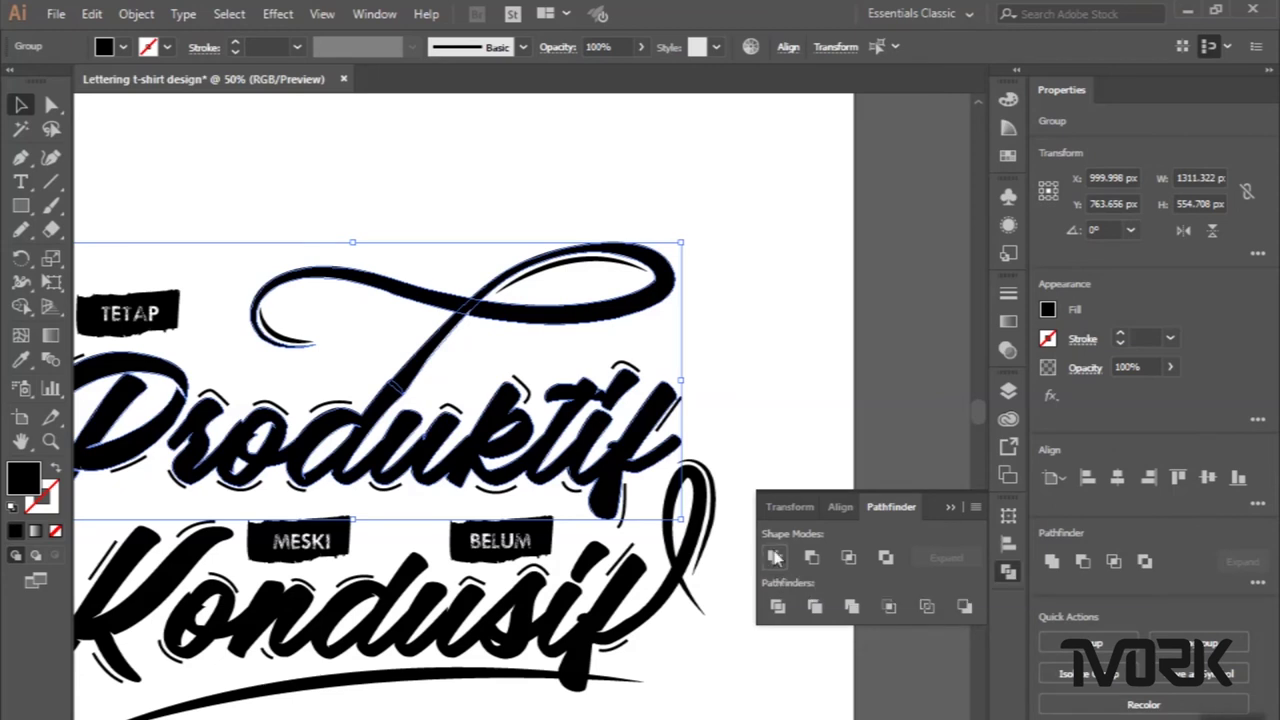
click(770, 405)
scroll(563, 360, down, 3)
scroll(566, 359, down, 3)
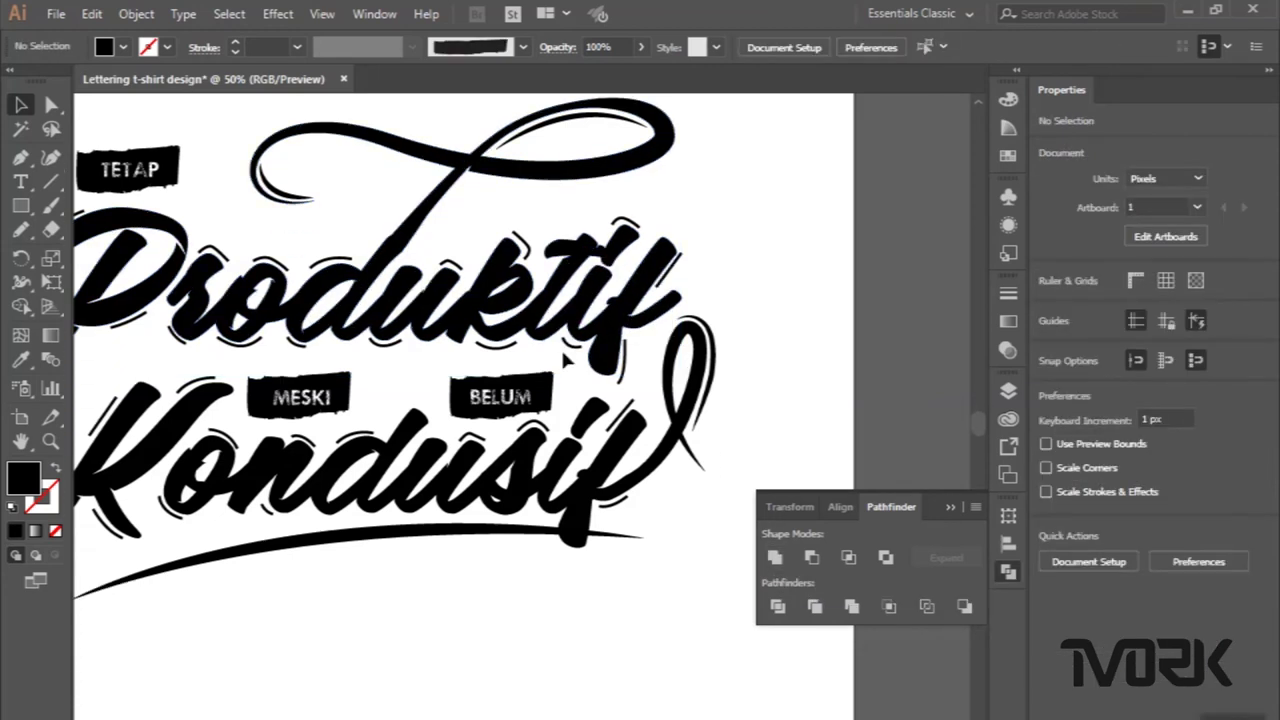
scroll(565, 358, down, 1)
Unite Kondusif with its right-side swash and close the Pathfinder panel.
click(600, 440)
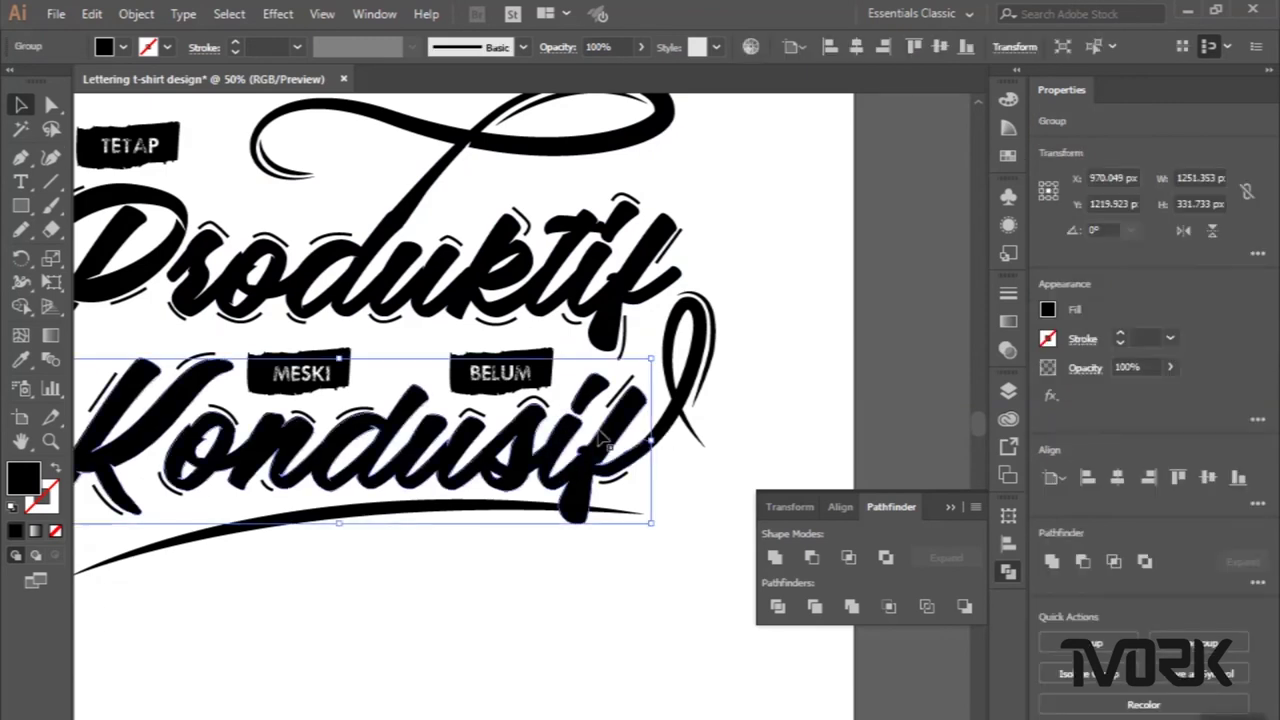
shift+click(683, 397)
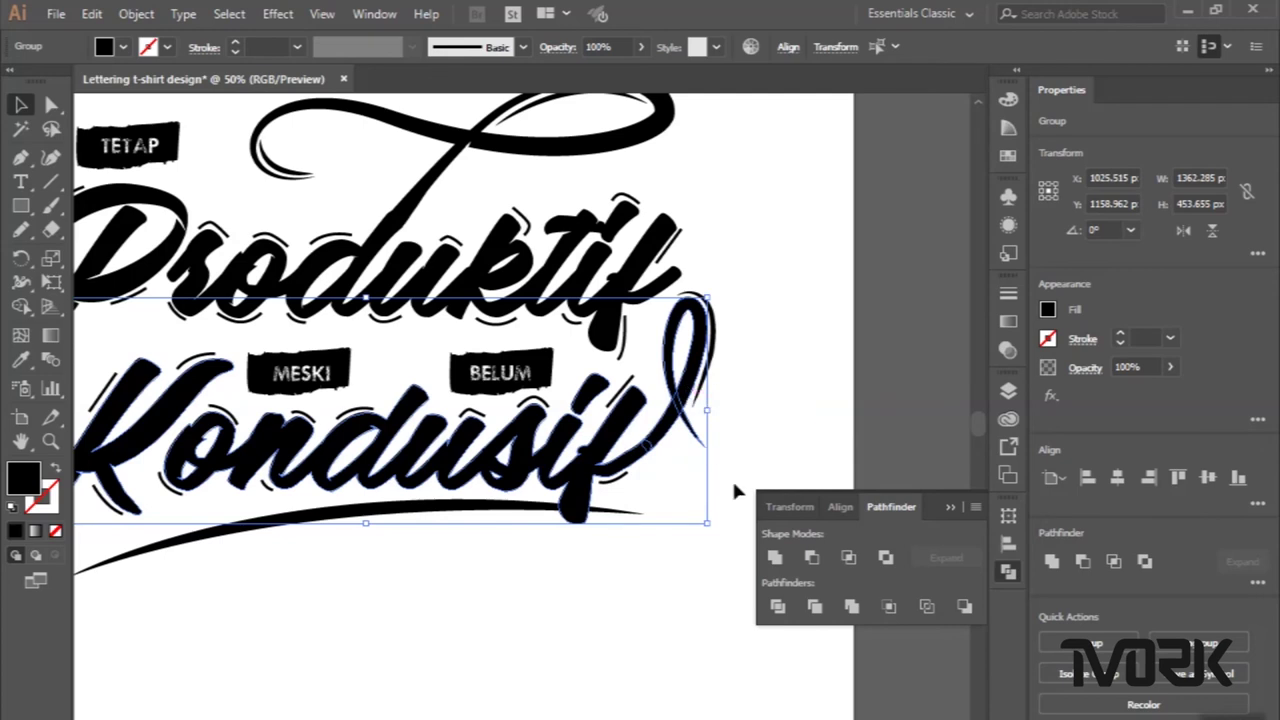
click(773, 566)
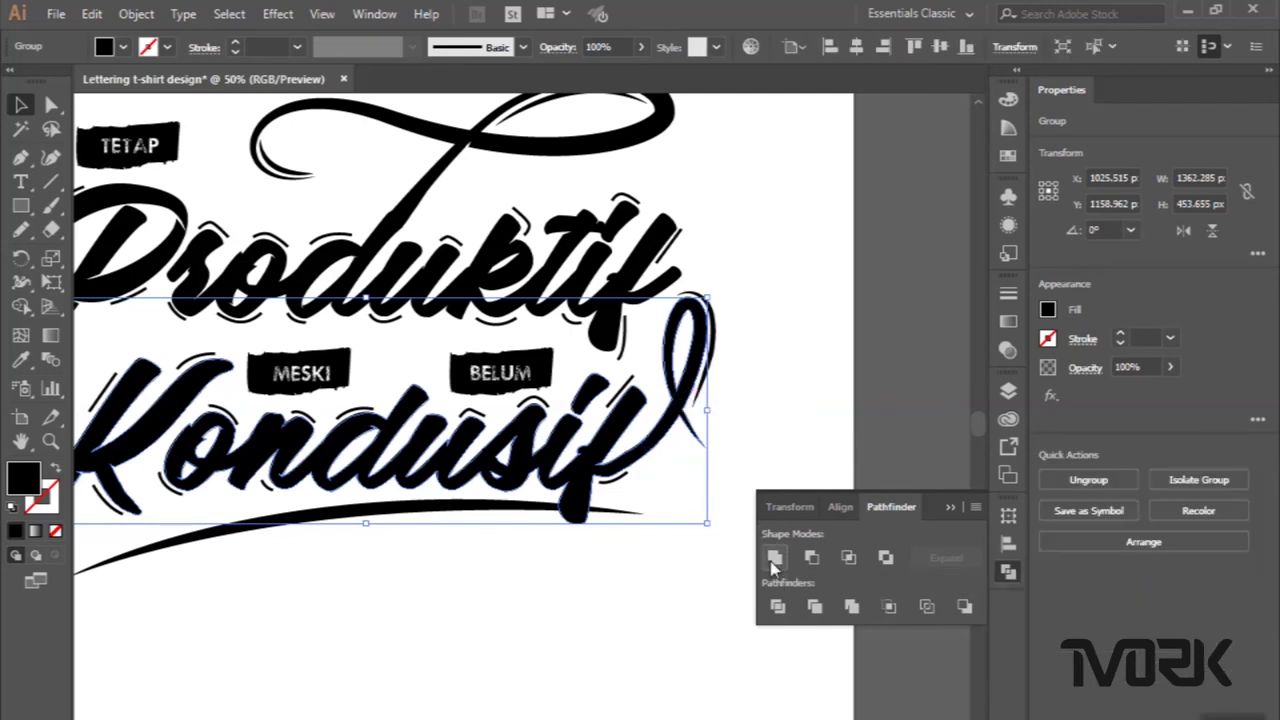
click(660, 580)
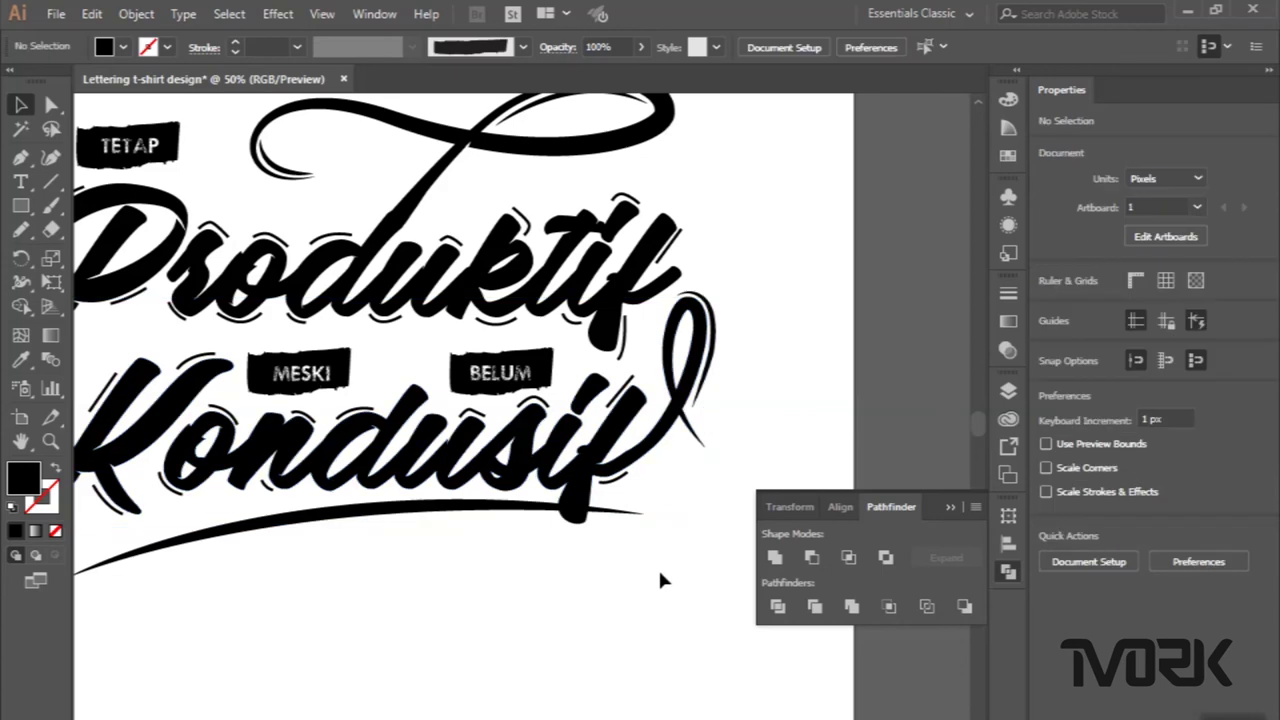
click(952, 509)
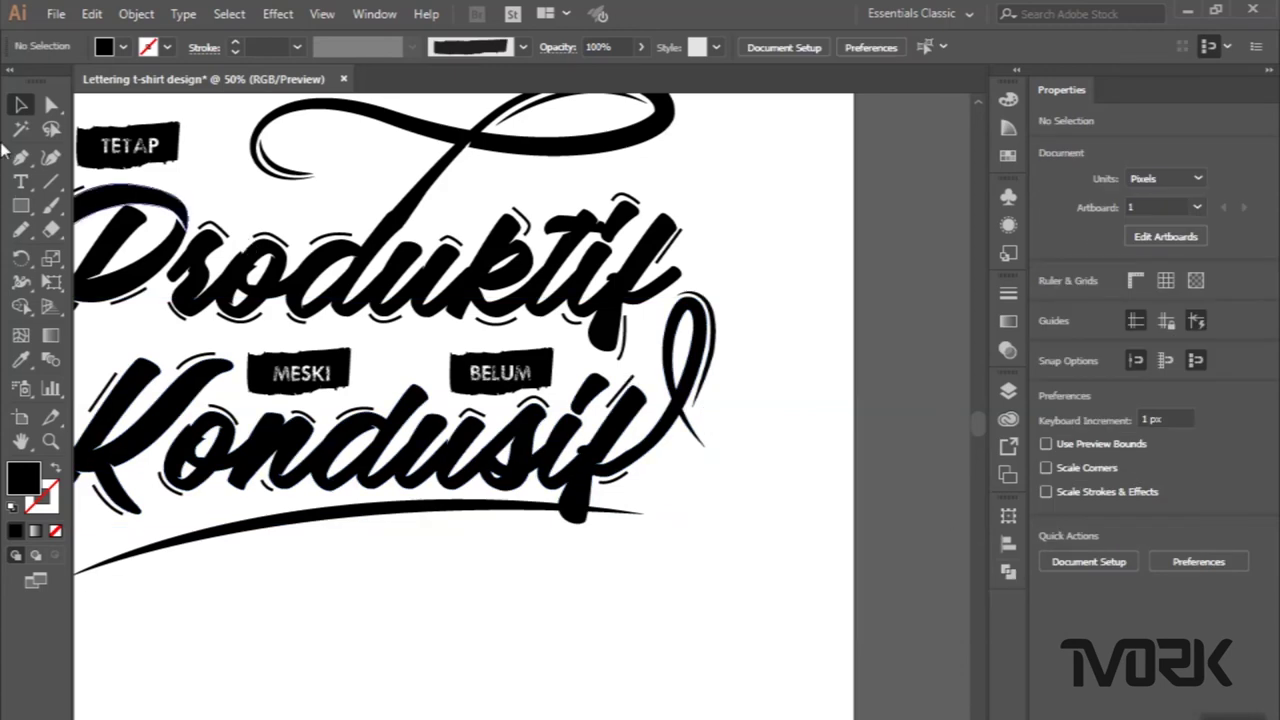
scroll(460, 125, up, 1)
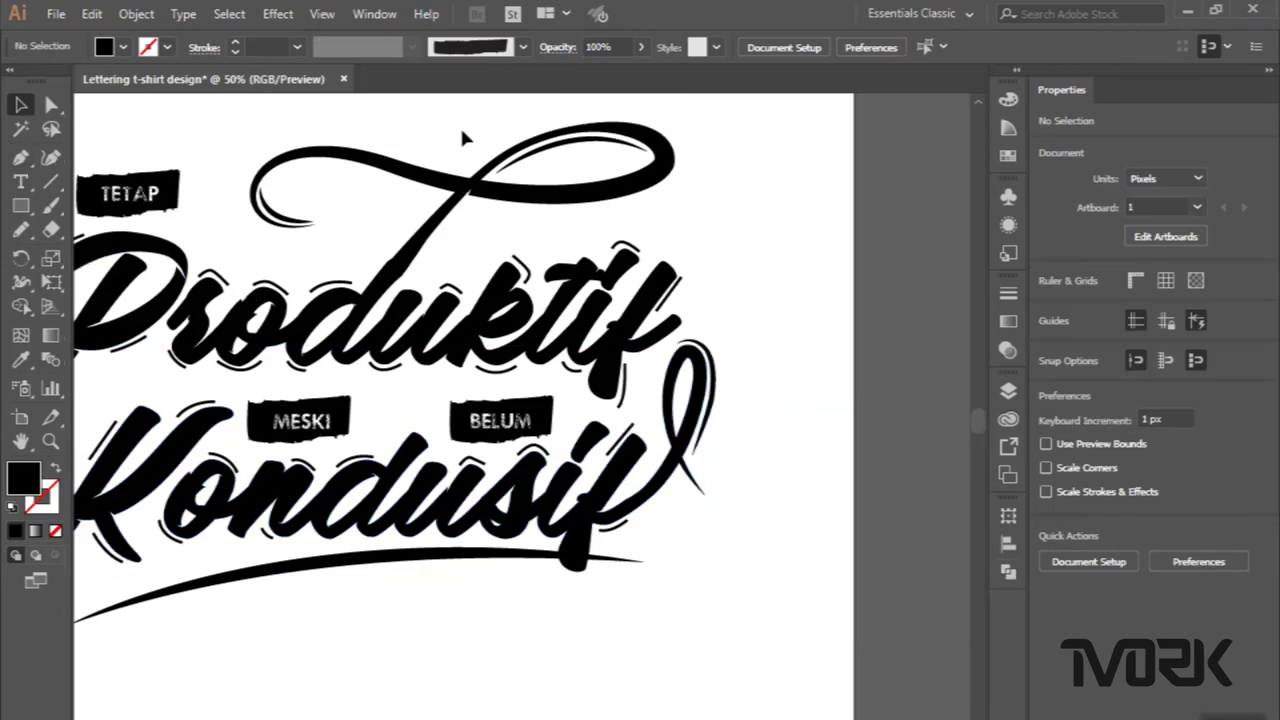
Merge the sliver triangle at the swash crossing into the strokes with Shape Builder.
alt+scroll(460, 125, up, 3)
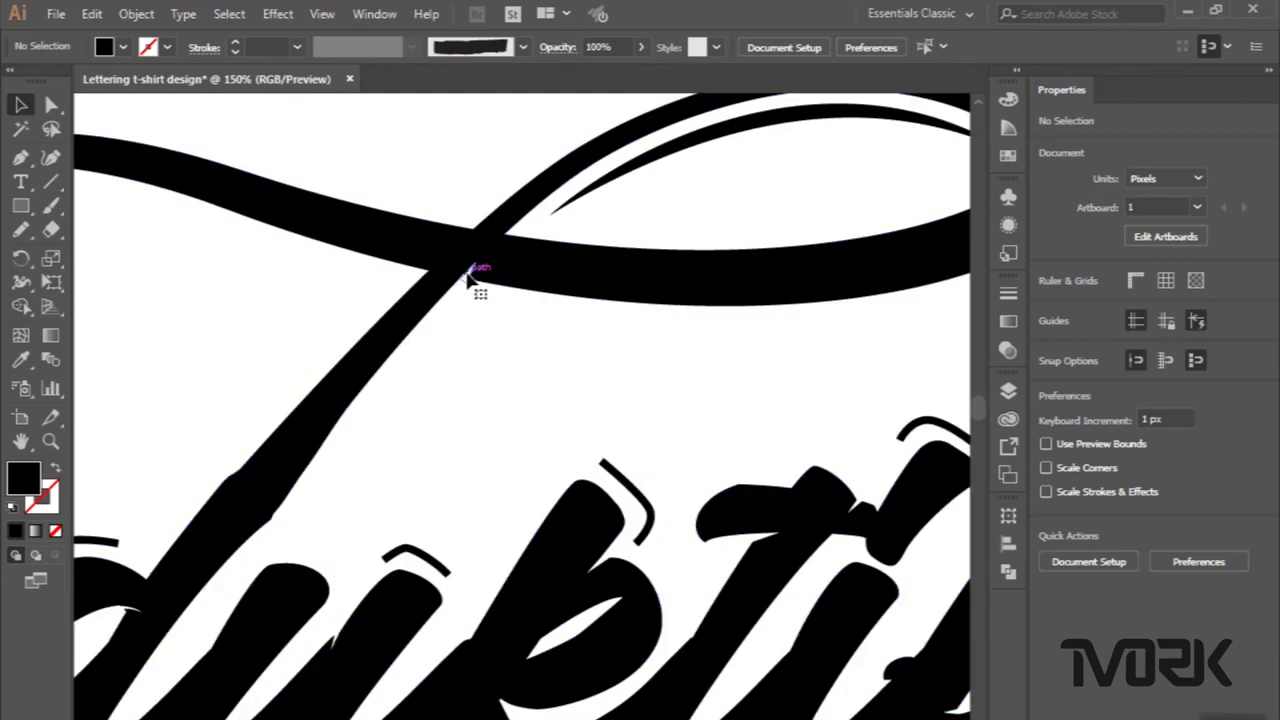
click(467, 275)
shift+click(398, 322)
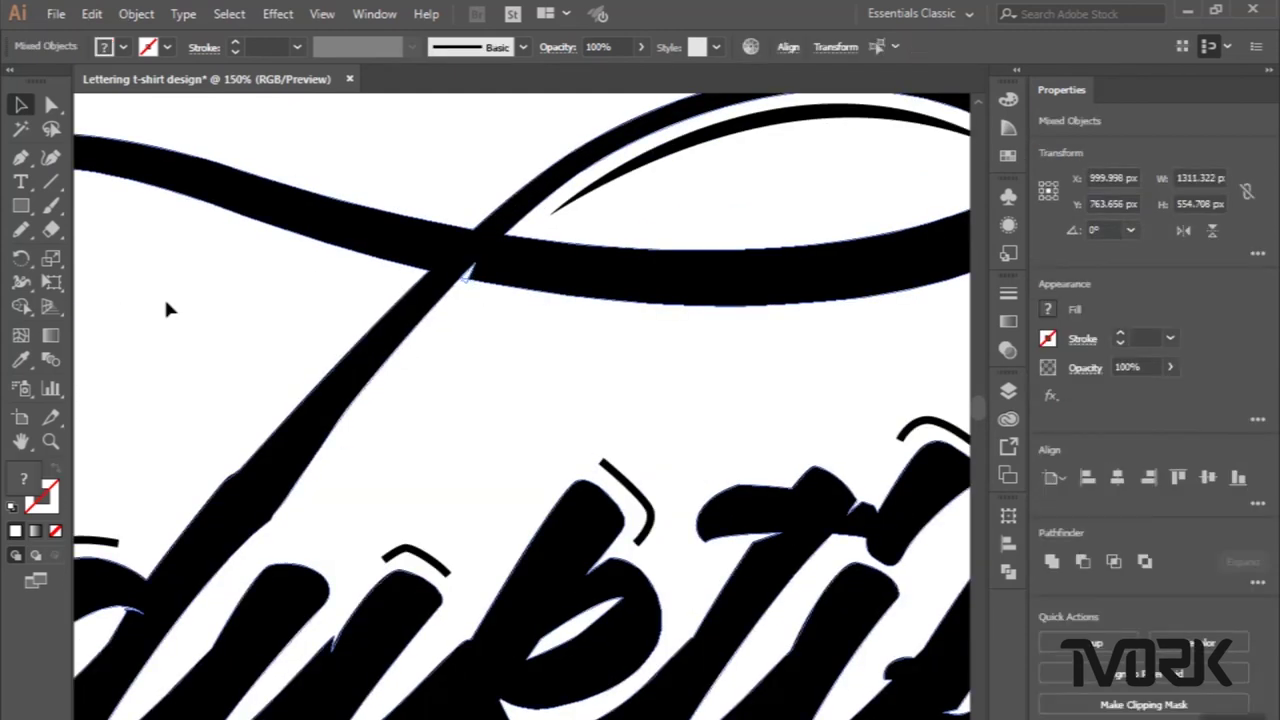
click(27, 314)
scroll(566, 266, up, 2)
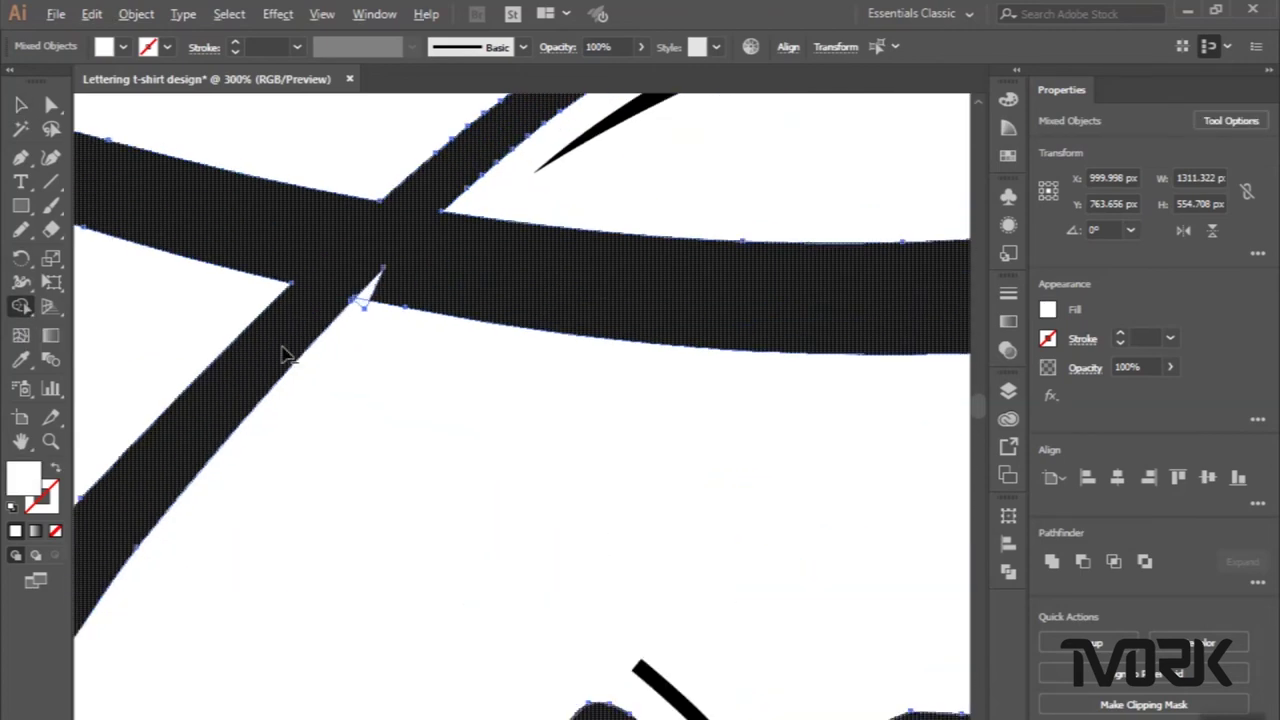
scroll(284, 352, up, 2)
drag(443, 257, 430, 290)
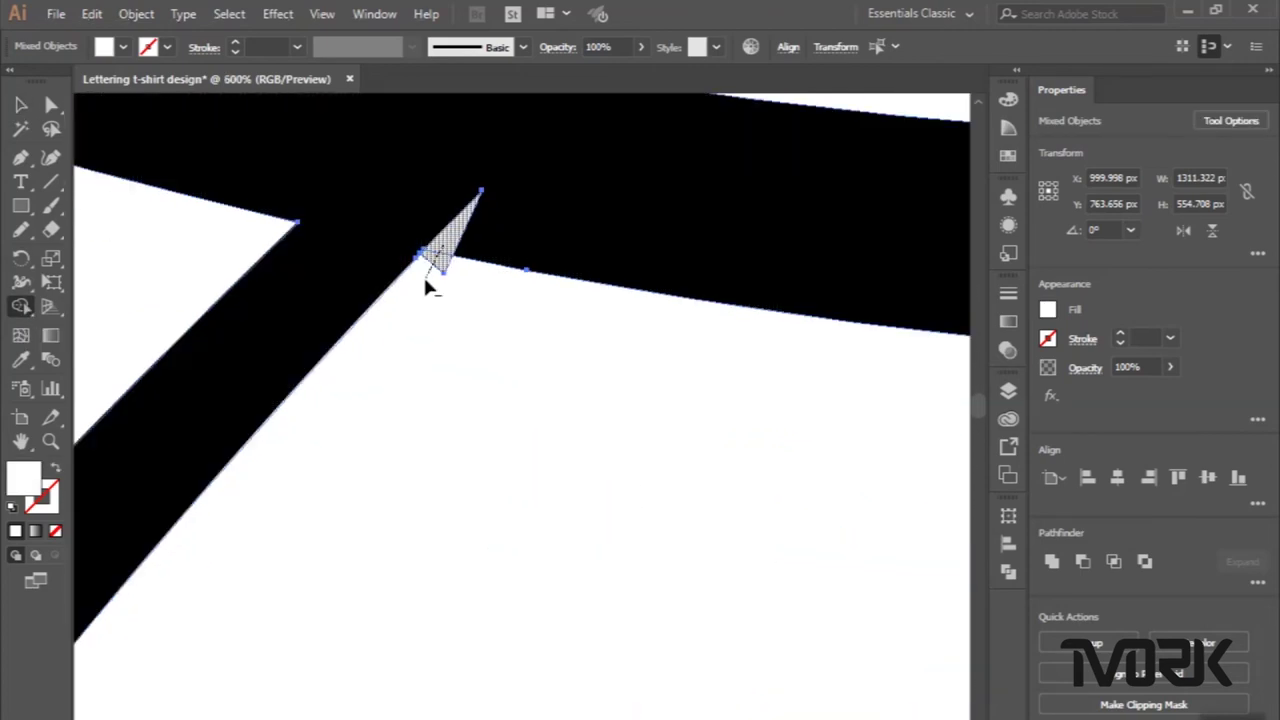
scroll(434, 343, down, 3)
scroll(434, 345, down, 2)
Select the underline swash beneath Kondusif with the Selection tool.
click(20, 104)
scroll(337, 266, down, 5)
scroll(340, 275, down, 3)
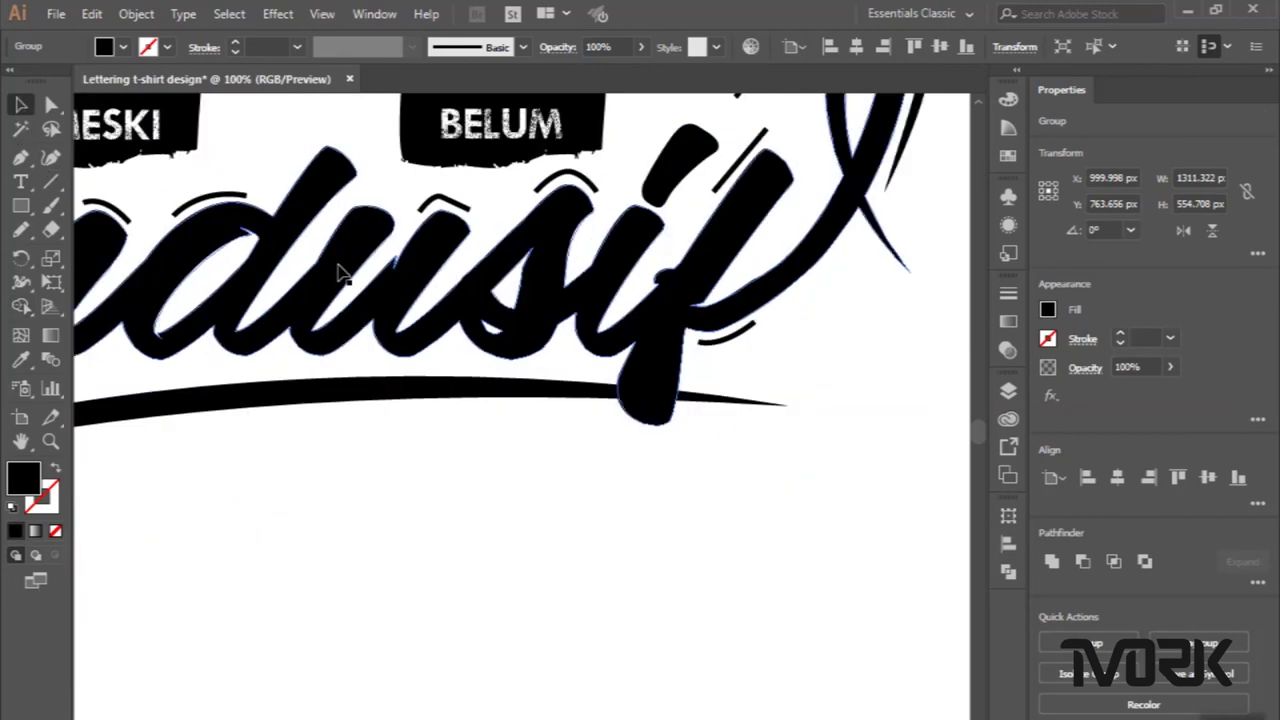
click(580, 392)
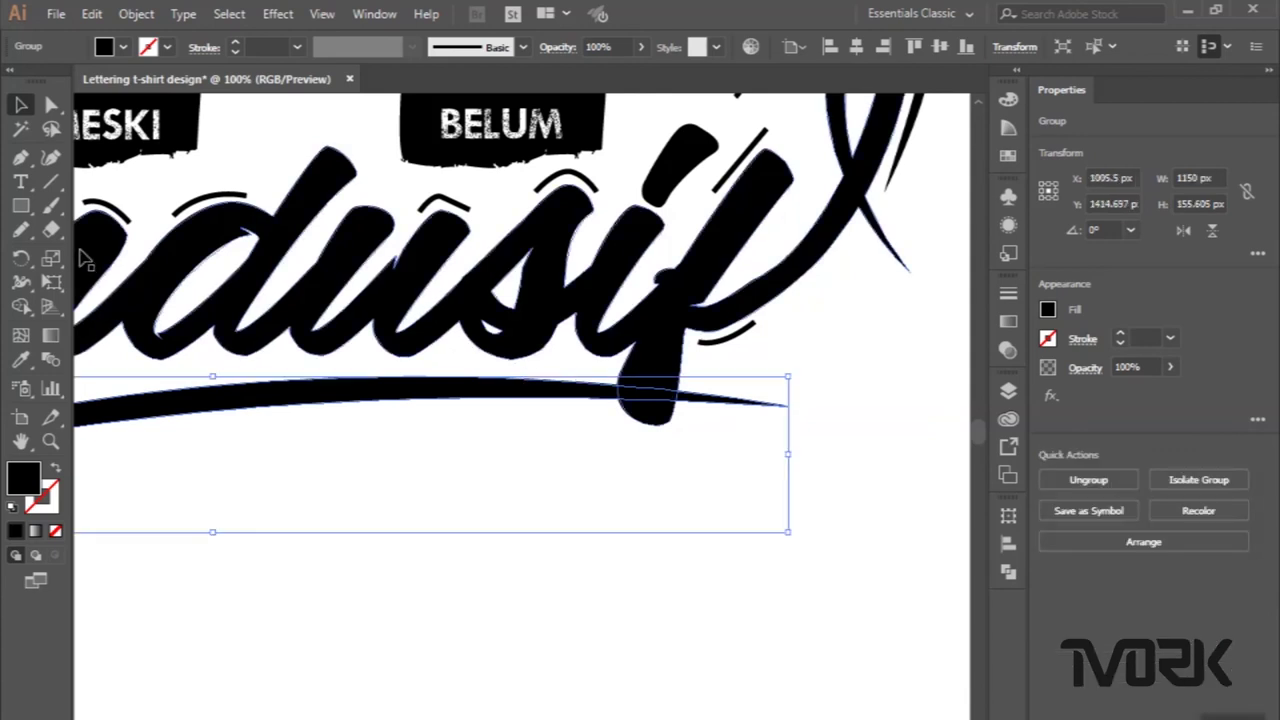
Draw a small white-filled triangle over the descender's corner with the Pen tool.
click(20, 157)
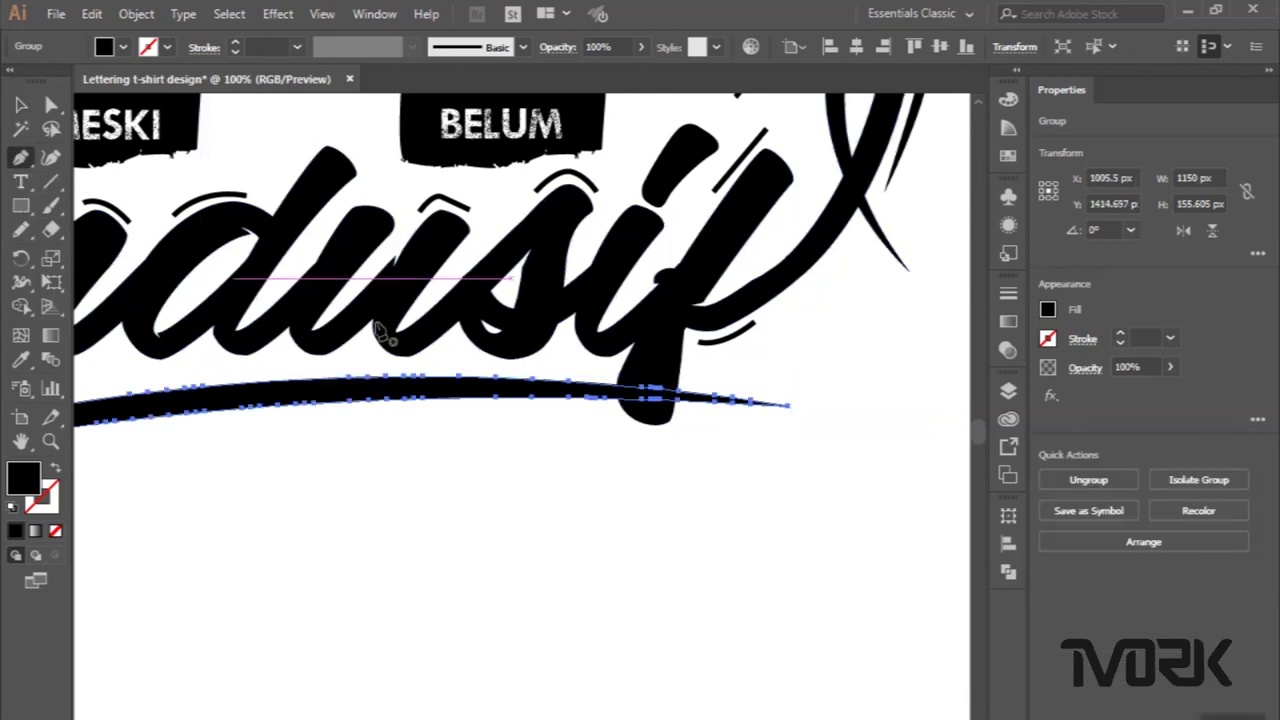
key(ctrl+plus)
key(ctrl+plus)
scroll(719, 563, up, 1)
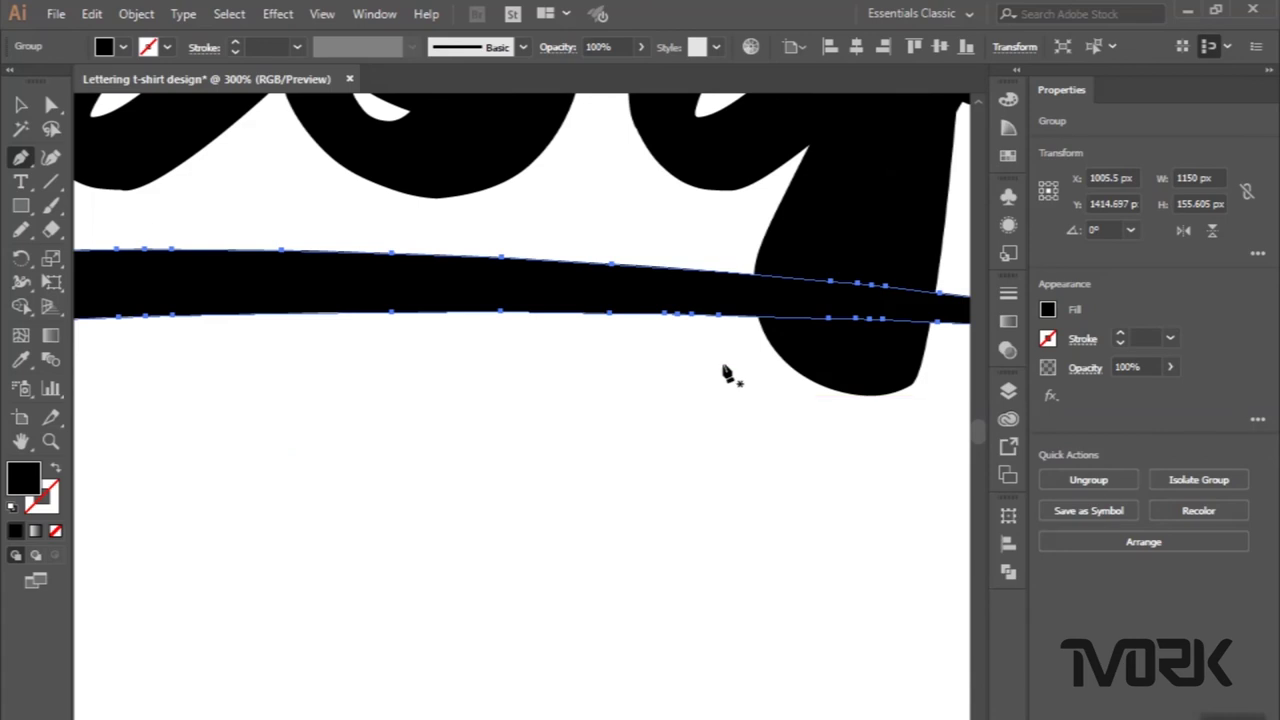
mouse_move(721, 362)
mouse_down()
mouse_move(756, 320)
mouse_move(822, 330)
mouse_move(733, 366)
mouse_up()
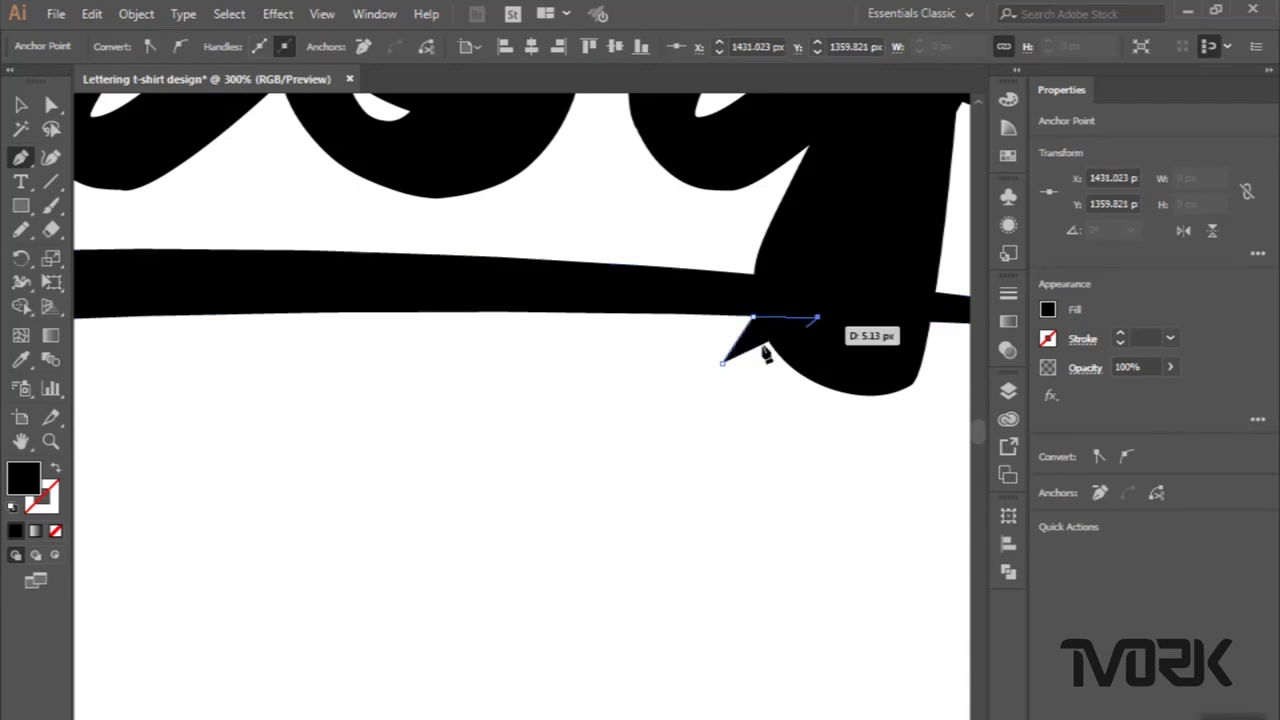
drag(733, 366, 726, 365)
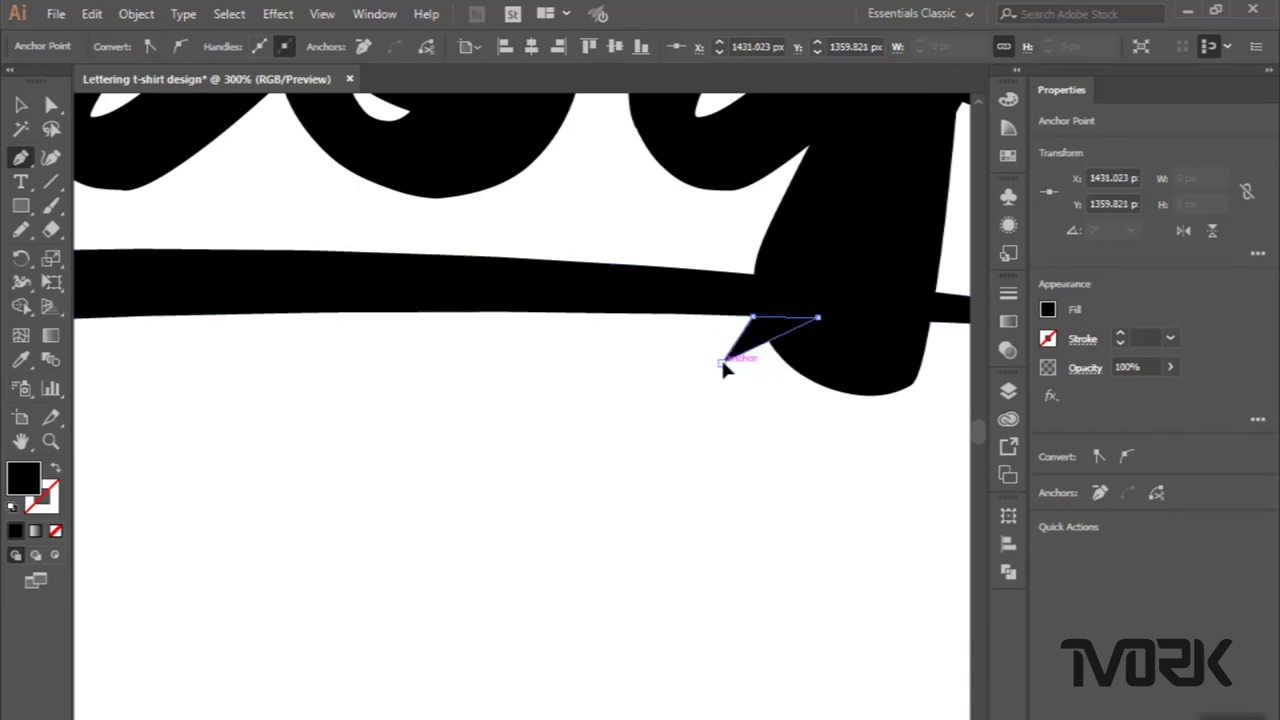
click(20, 359)
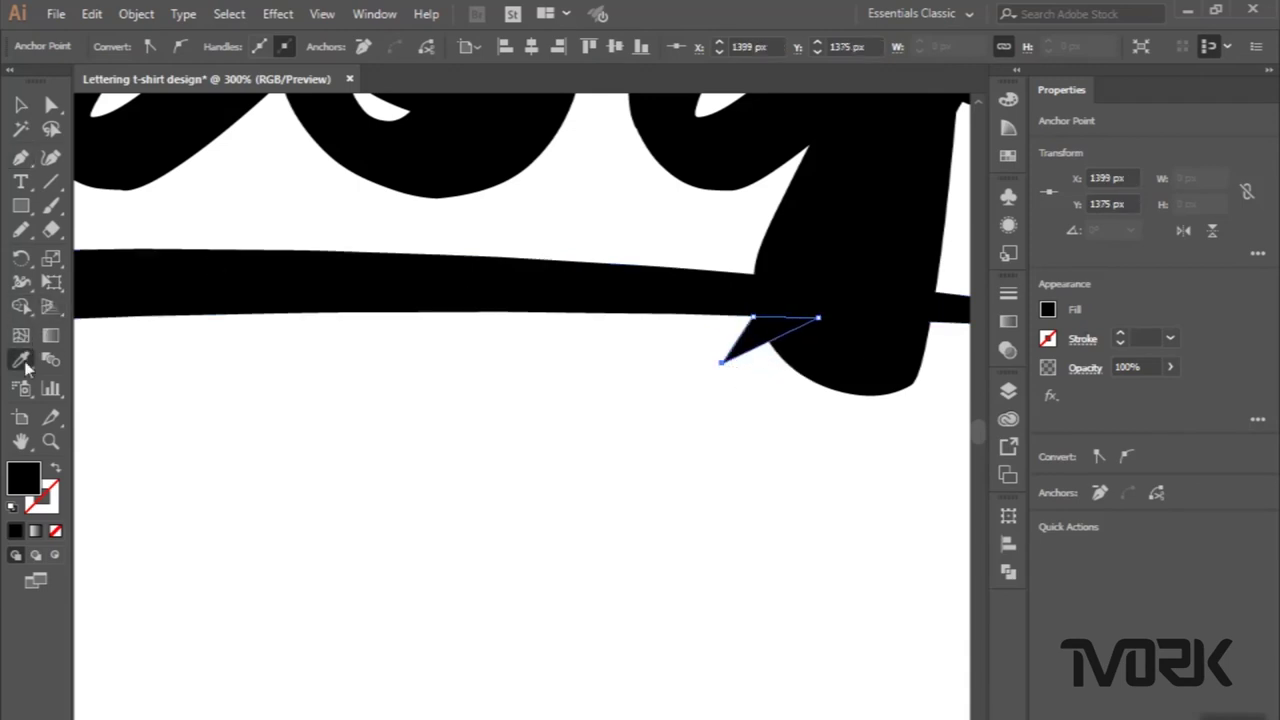
click(286, 329)
key(ctrl+minus)
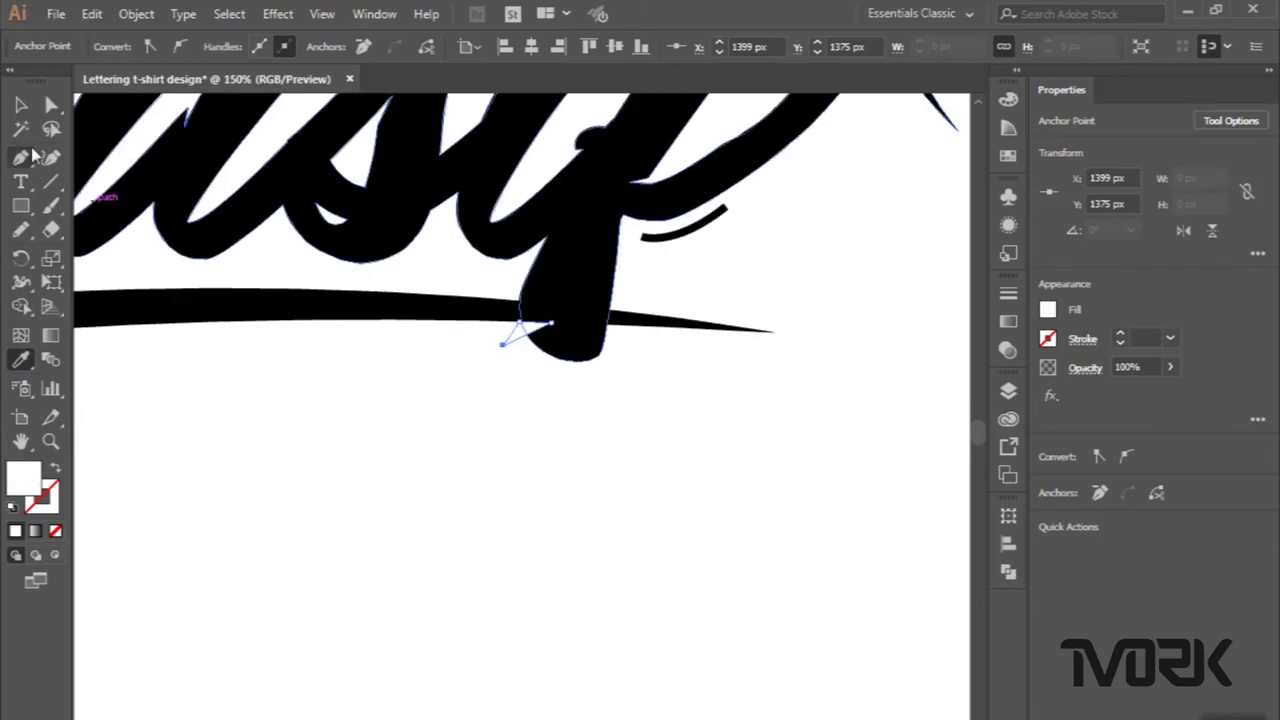
Select the triangle with the lettering and delete its pieces with Shape Builder to cut the notch.
click(20, 104)
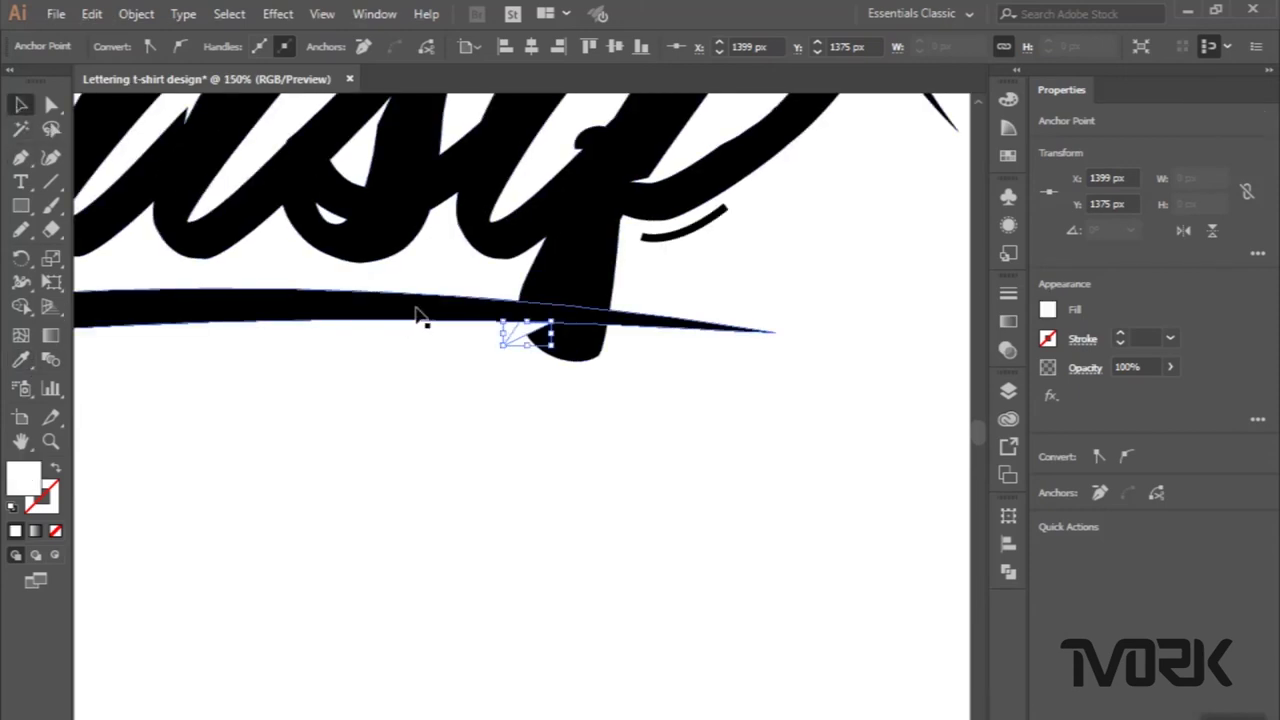
shift+click(587, 356)
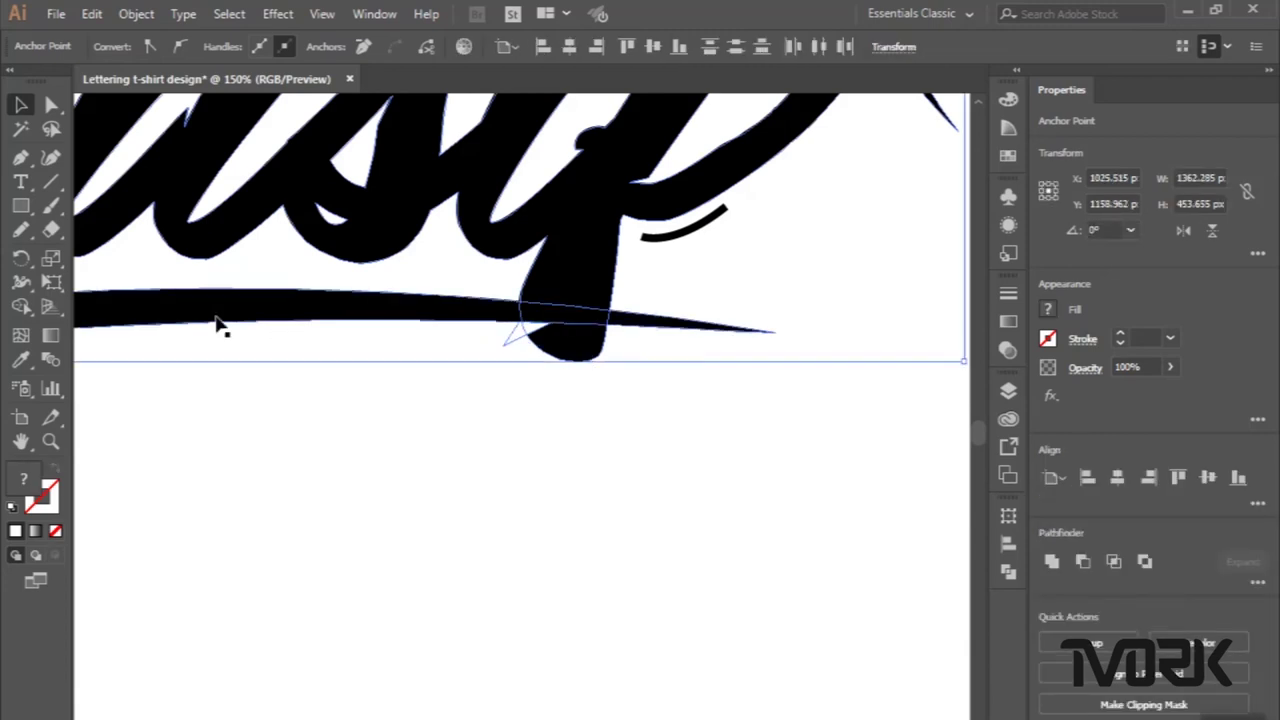
click(22, 310)
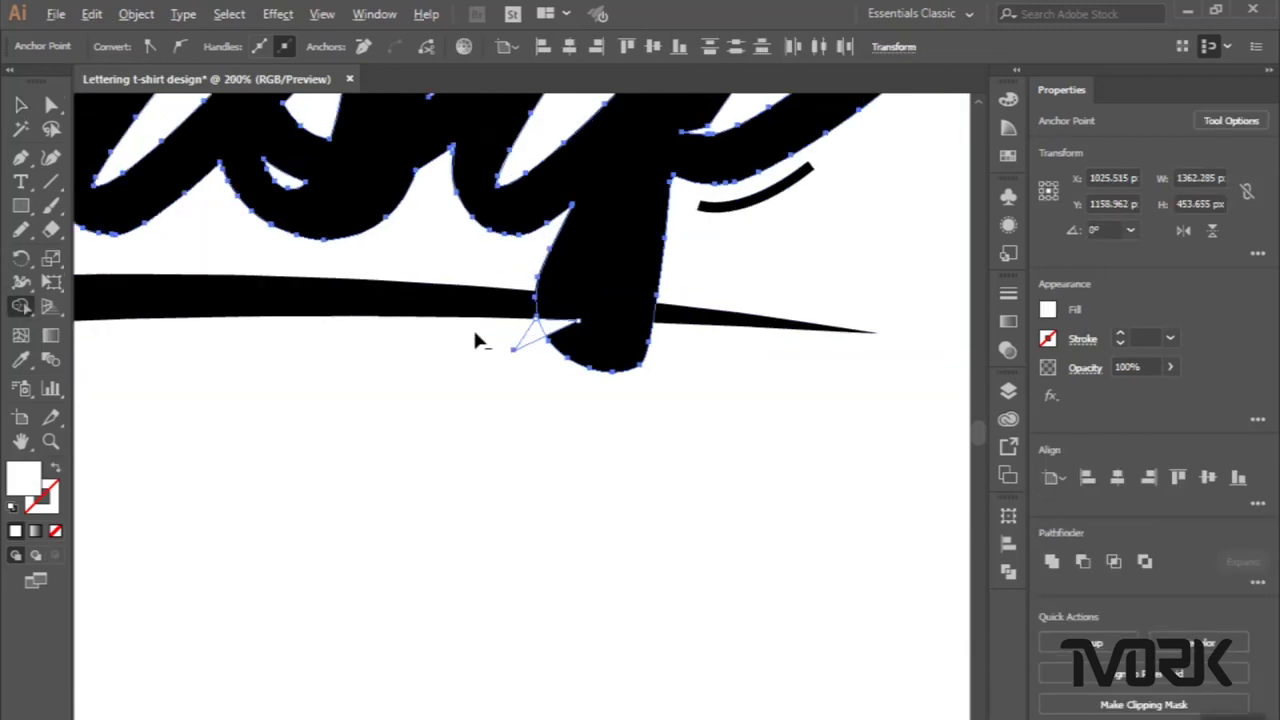
scroll(520, 333, up, 5)
drag(562, 324, 478, 360)
scroll(480, 367, down, 3)
scroll(478, 360, down, 2)
key(v)
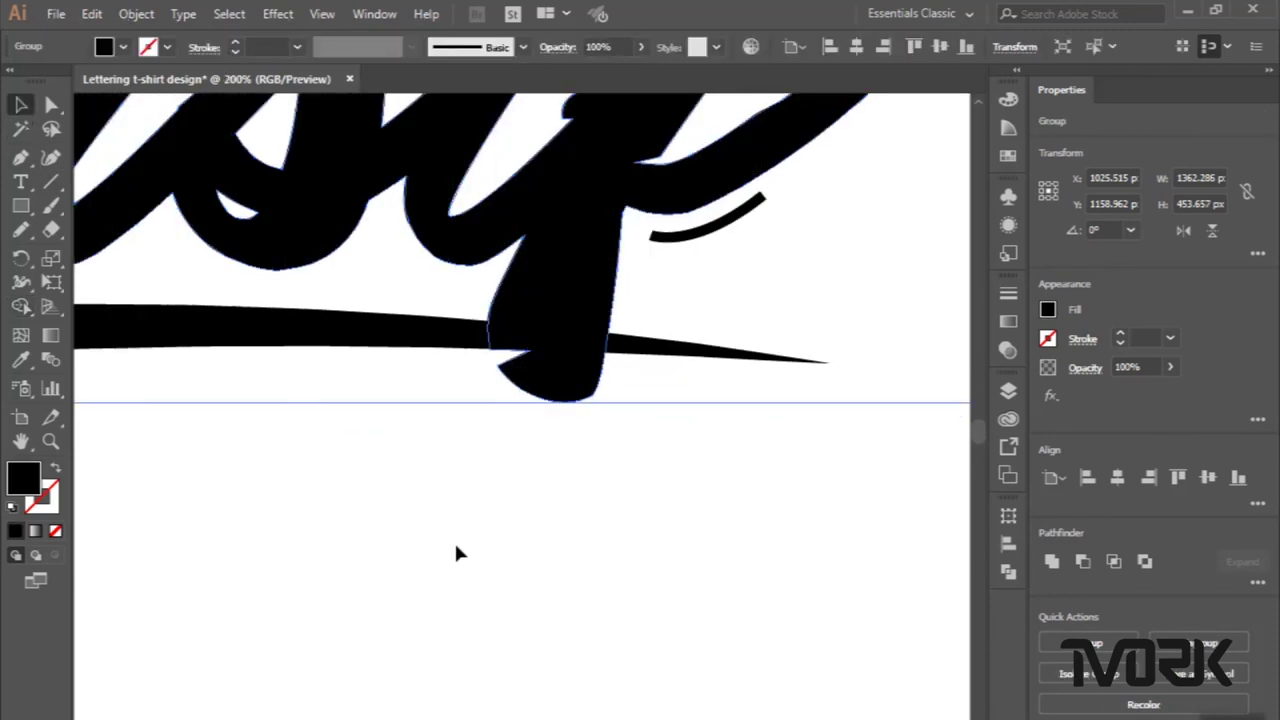
click(455, 553)
Pan down the artboard and bring up the basic shape tools flyout.
scroll(455, 553, down, 1)
scroll(455, 553, down, 2)
scroll(455, 553, down, 1)
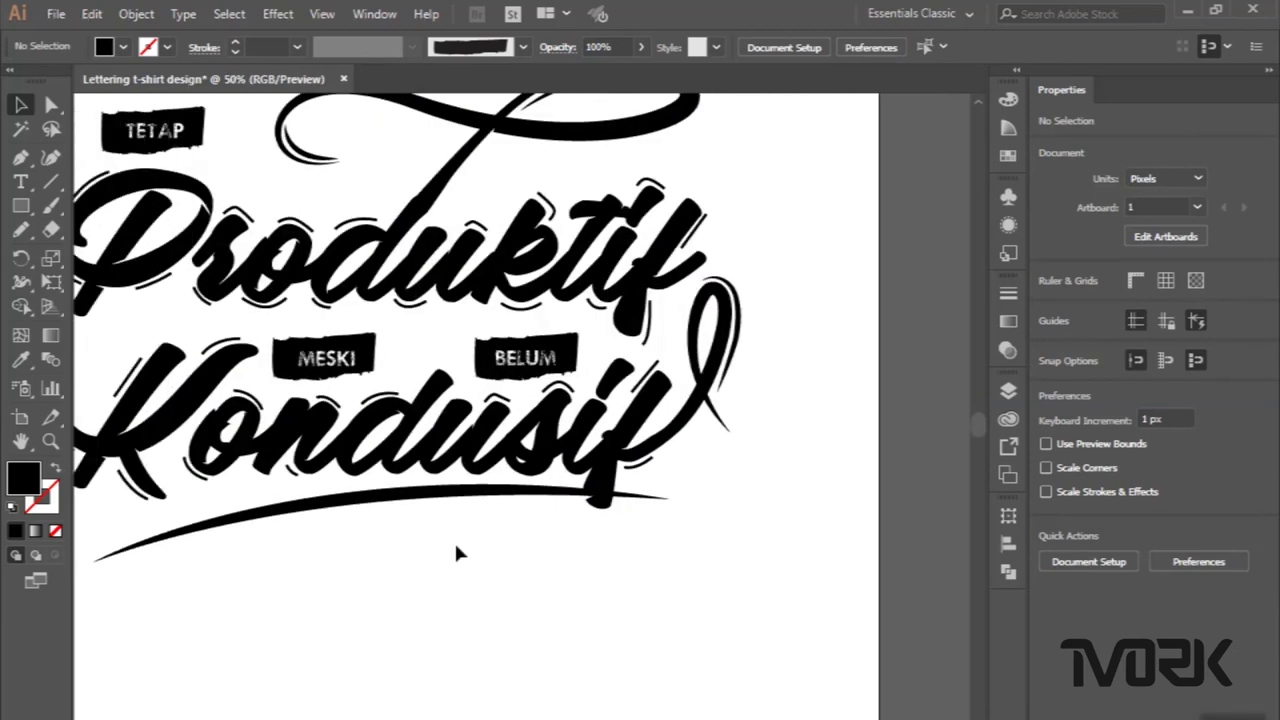
scroll(455, 553, down, 1)
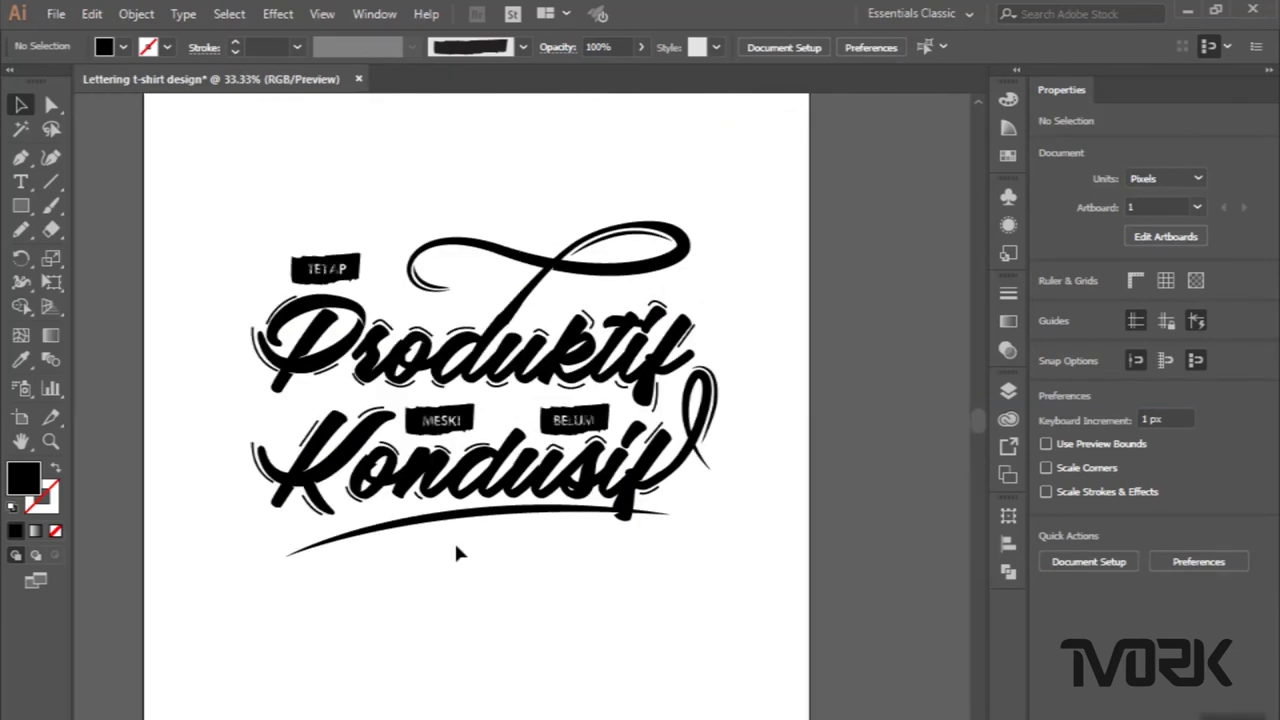
drag(22, 210, 88, 254)
Draw a 14 px black circle and place it below the P of Produktif.
click(88, 254)
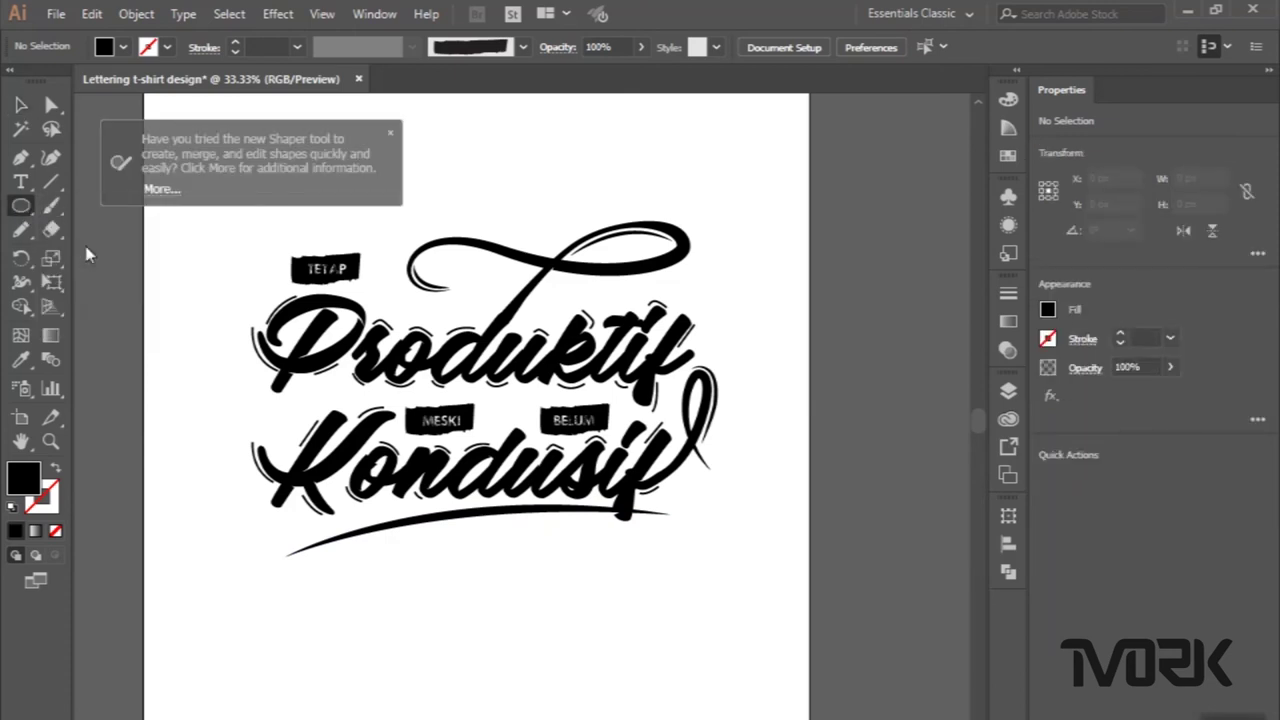
alt+scroll(253, 354, up, 1)
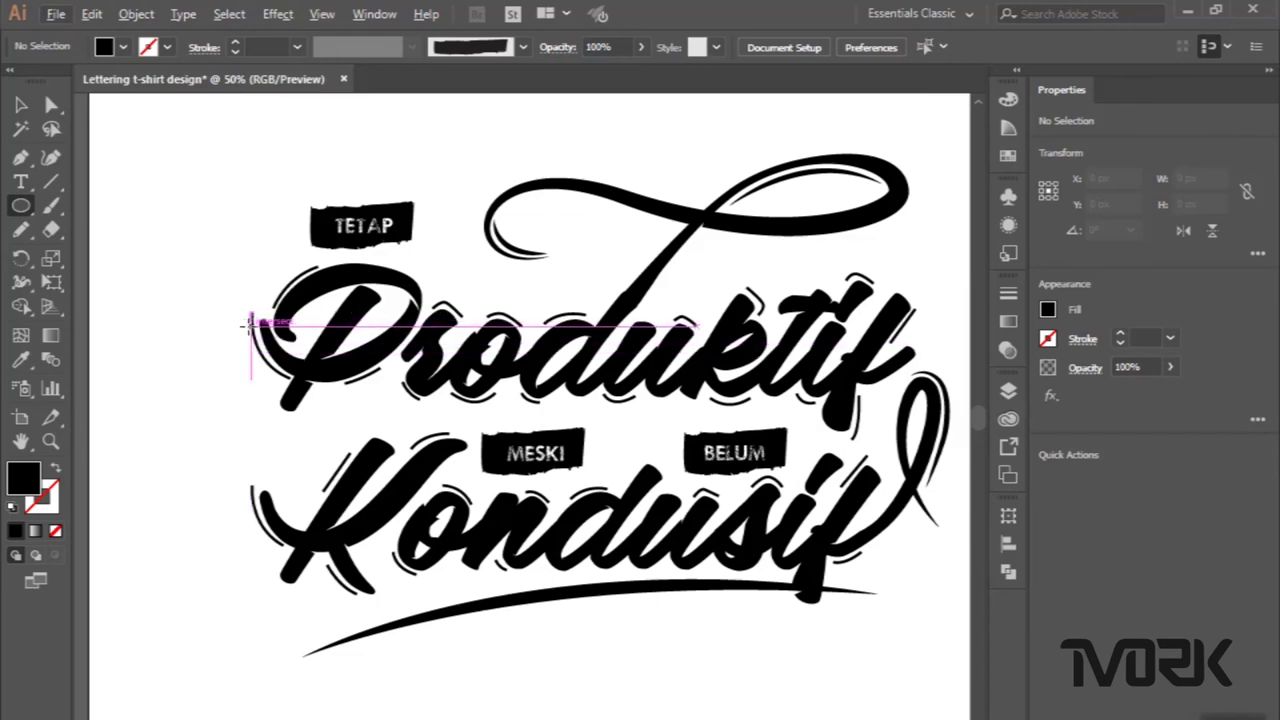
alt+scroll(219, 374, up, 2)
drag(219, 374, 224, 378)
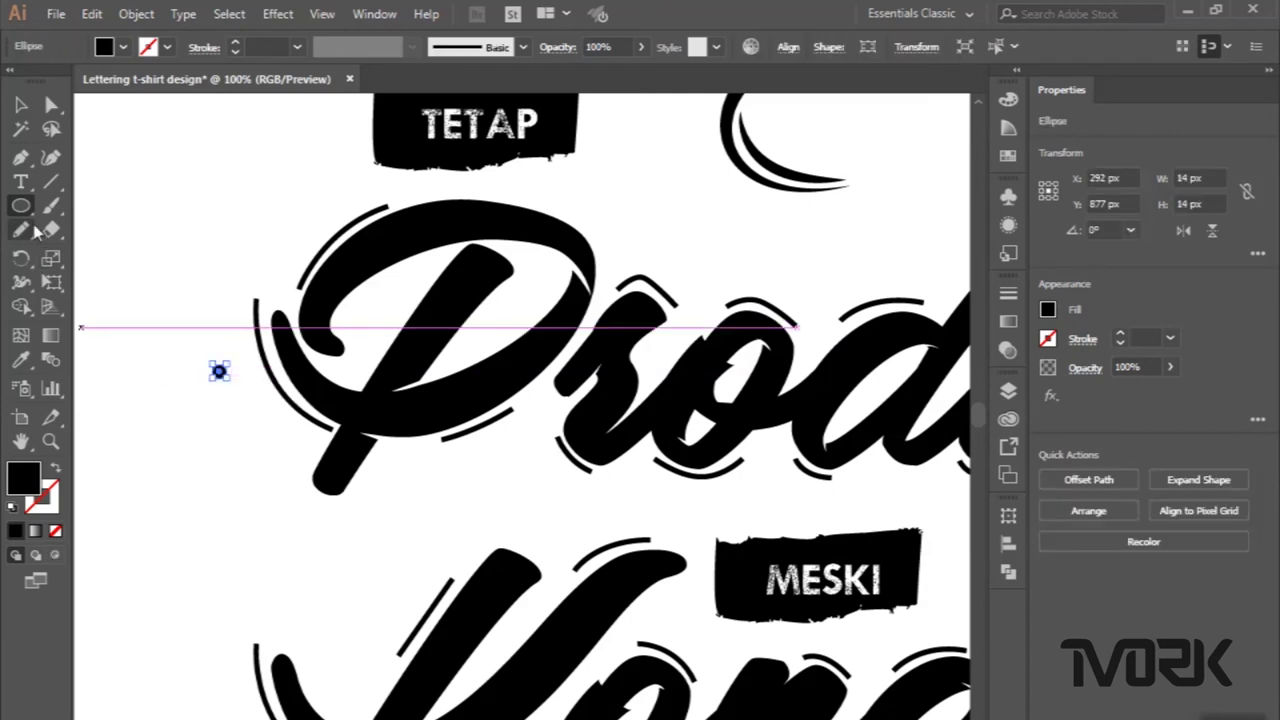
click(20, 105)
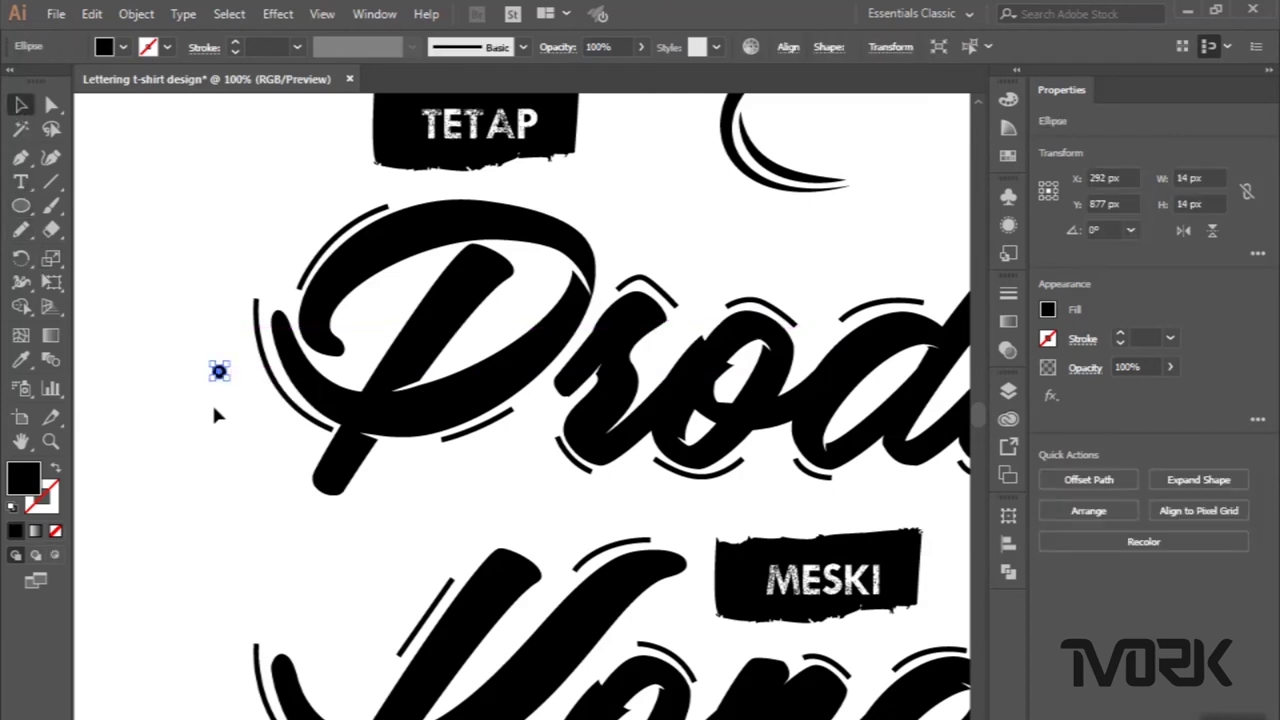
drag(219, 372, 298, 525)
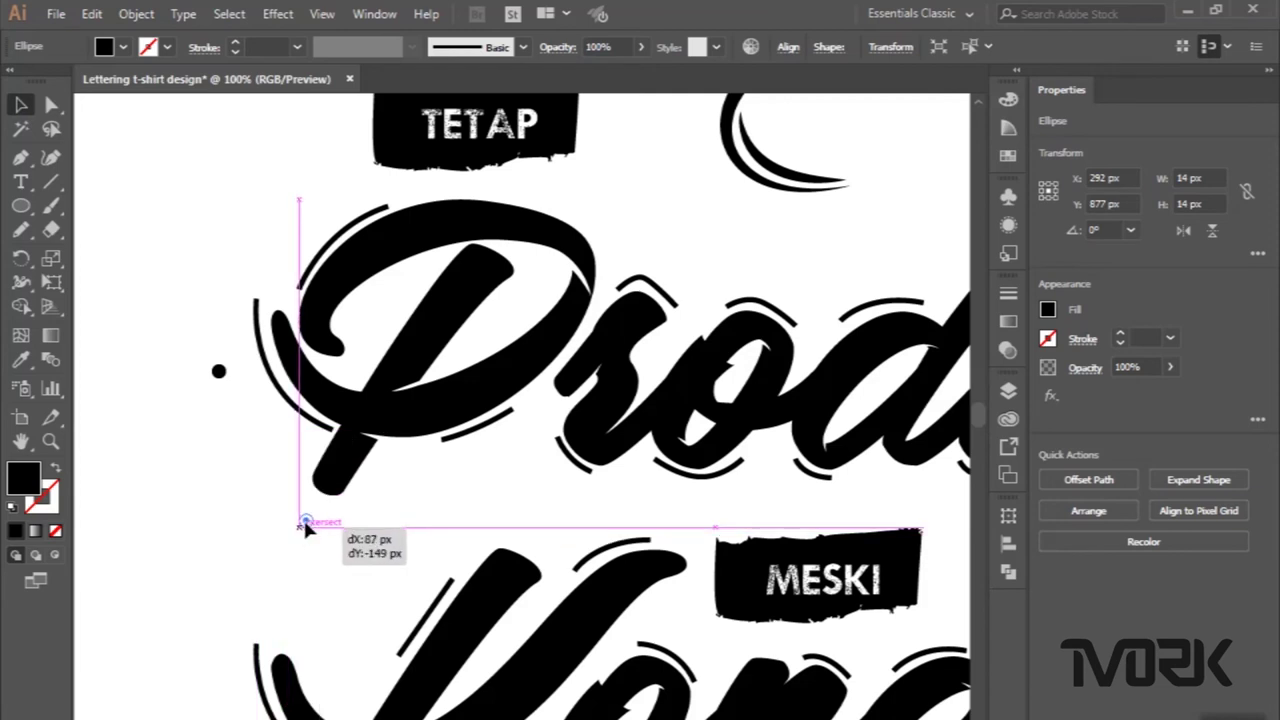
drag(300, 526, 306, 526)
scroll(305, 525, up, 2)
scroll(306, 528, down, 1)
Alt-drag dot copies above TETAP, inside and atop the top loop, and above Produktif.
drag(305, 587, 410, 258)
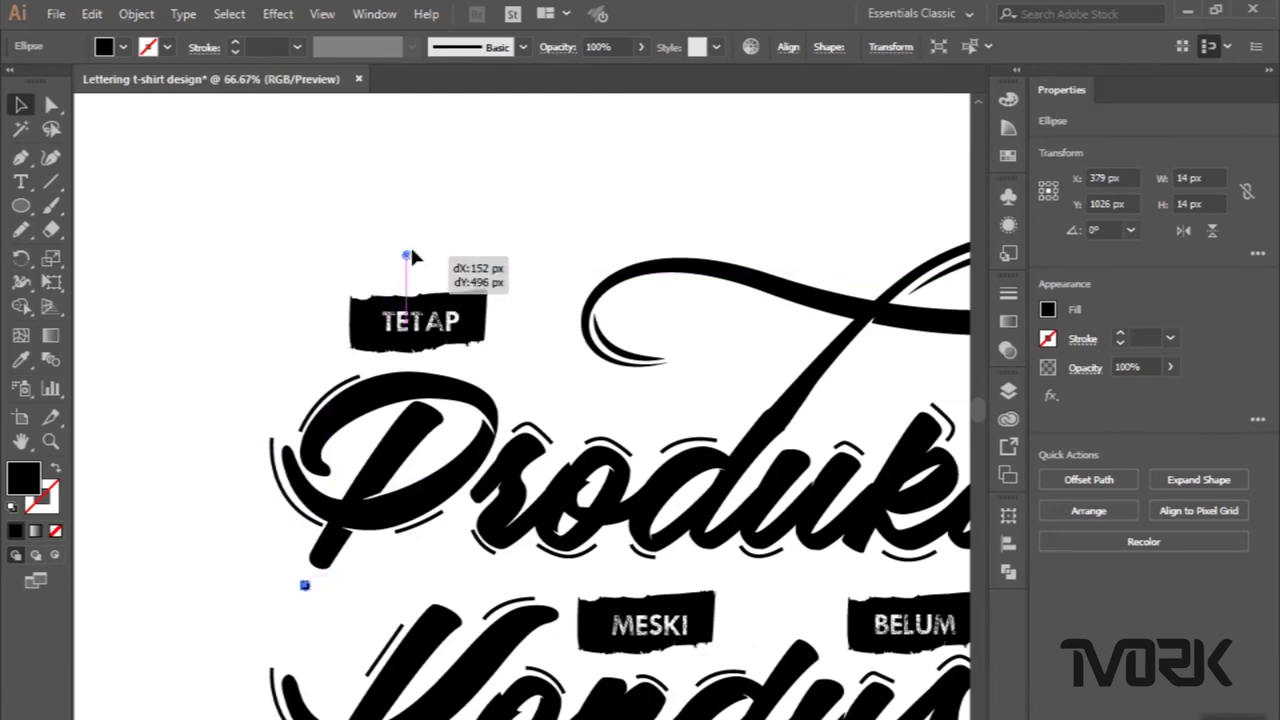
mouse_move(410, 254)
mouse_down()
mouse_move(529, 378)
mouse_move(737, 418)
mouse_move(630, 325)
mouse_up()
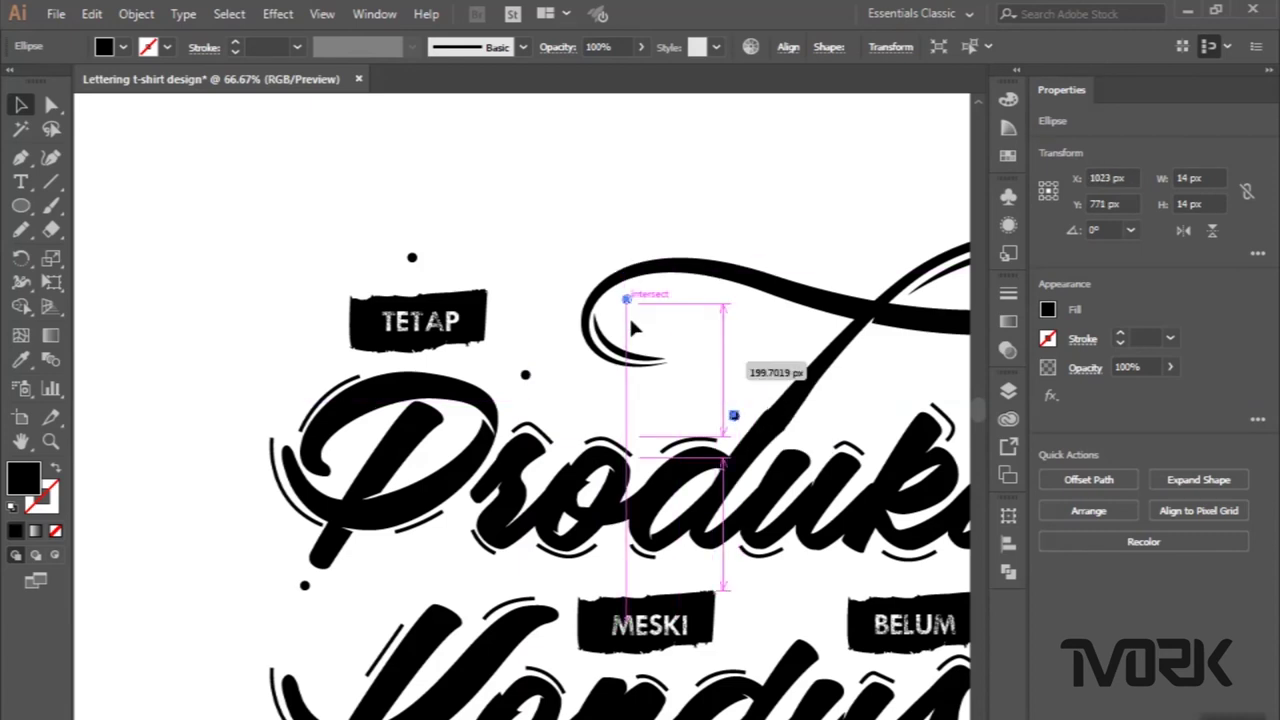
drag(630, 325, 630, 322)
scroll(640, 330, right, 5)
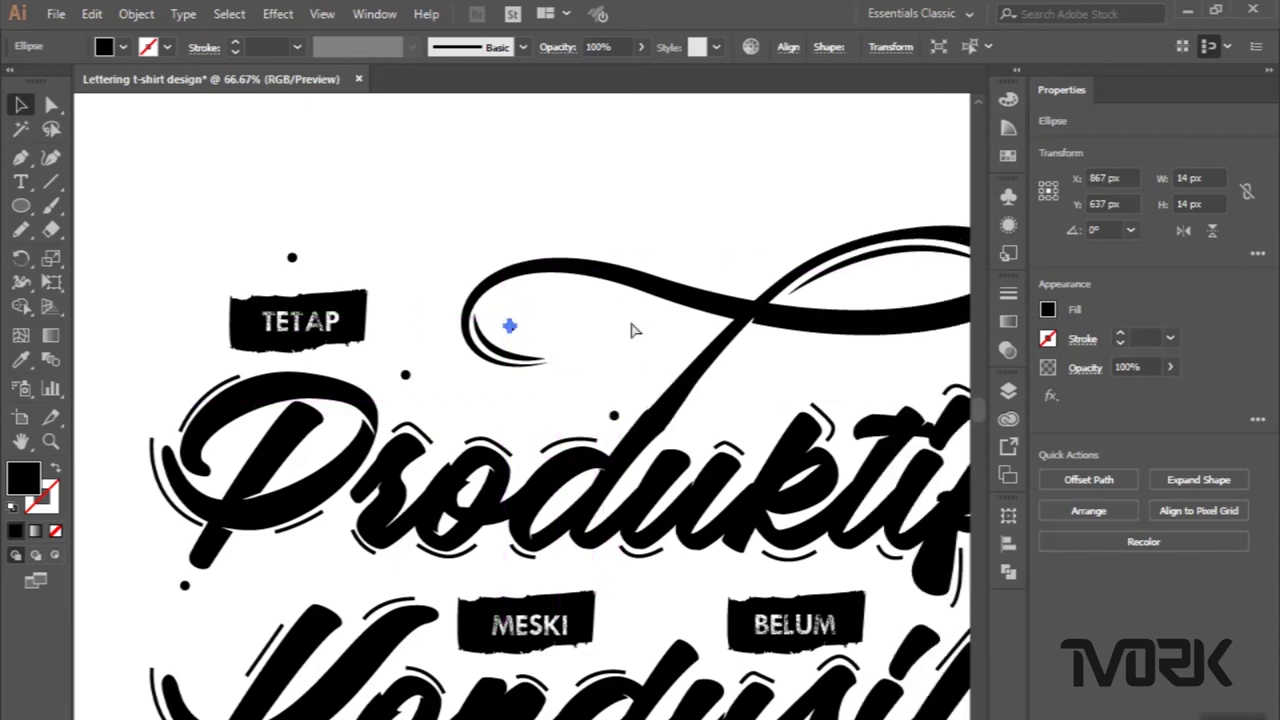
scroll(633, 333, right, 2)
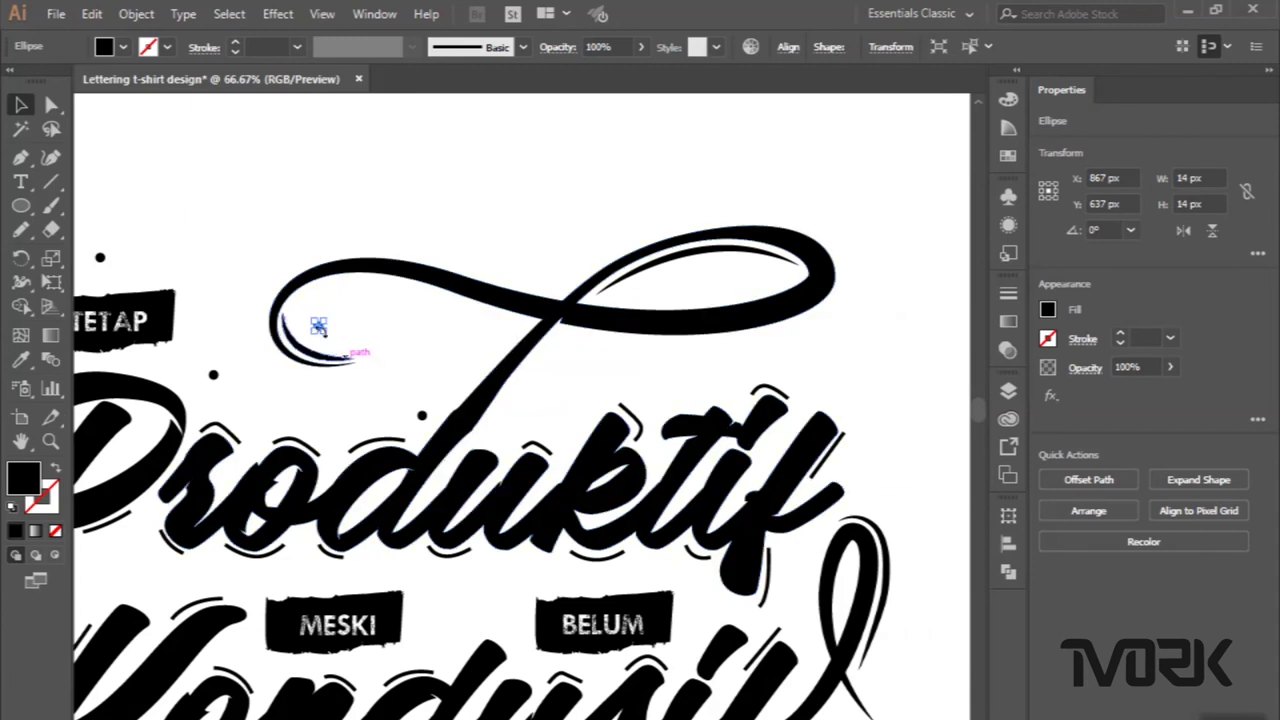
drag(322, 337, 698, 281)
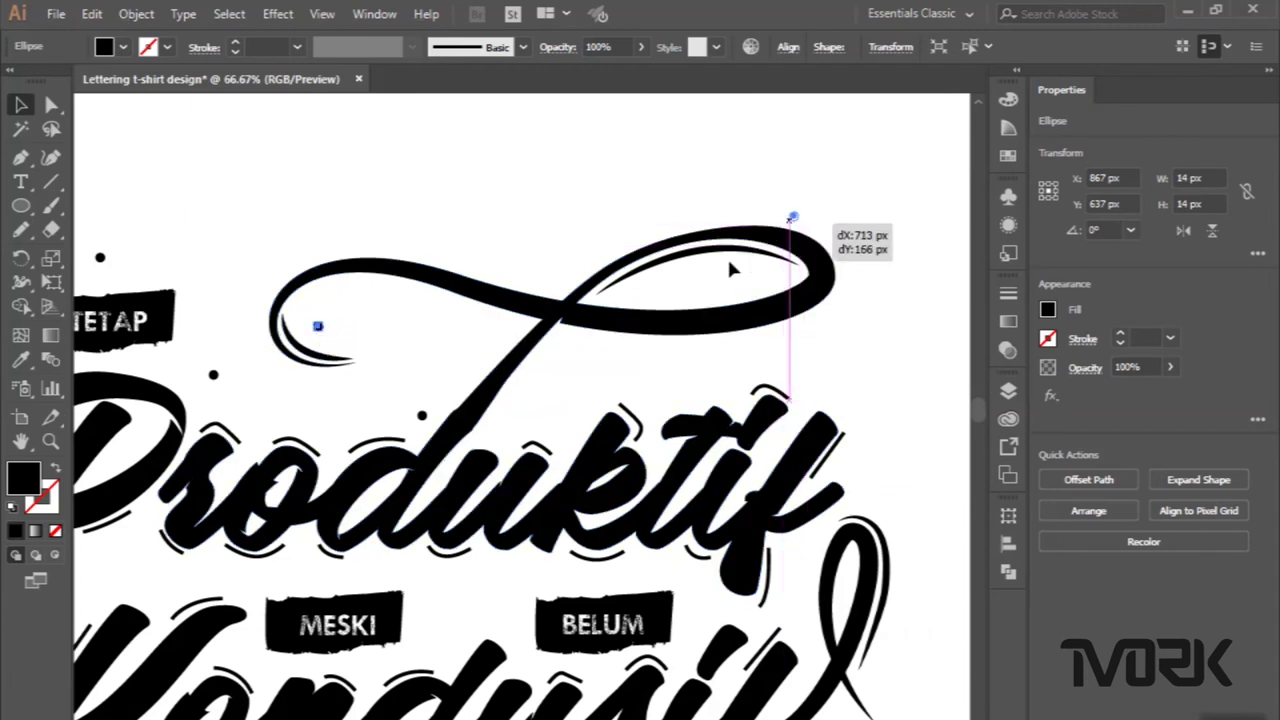
drag(698, 281, 699, 282)
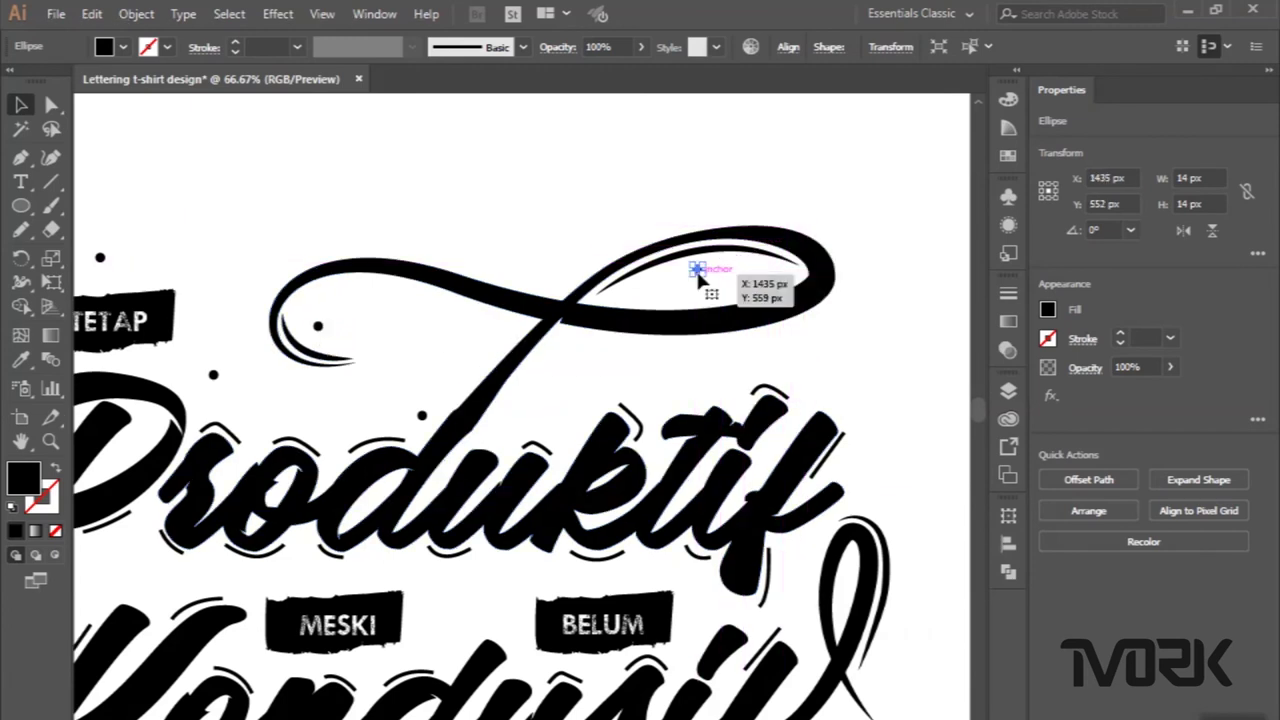
mouse_move(698, 537)
mouse_down()
mouse_move(532, 397)
mouse_move(714, 366)
mouse_move(692, 373)
mouse_move(856, 380)
mouse_move(866, 473)
mouse_up()
scroll(862, 478, right, 5)
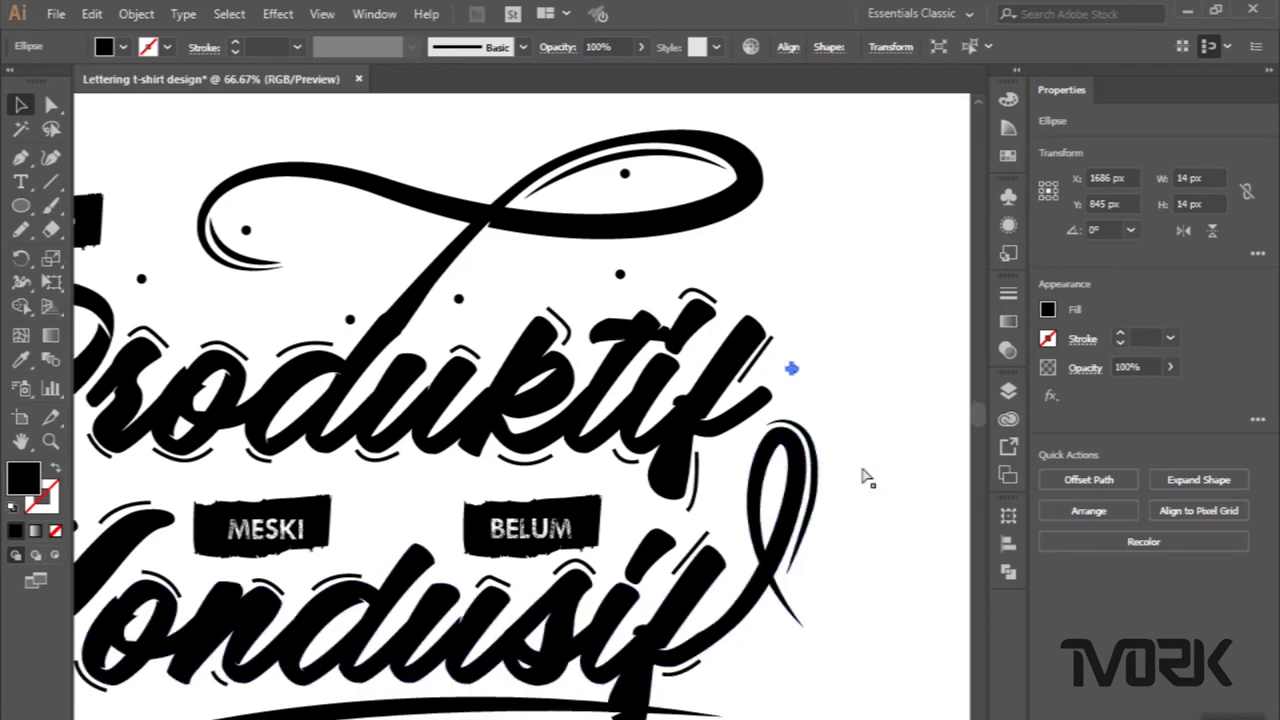
Copy dots beside the right-hand loop and between Produktif and MESKI.
scroll(862, 478, down, 3)
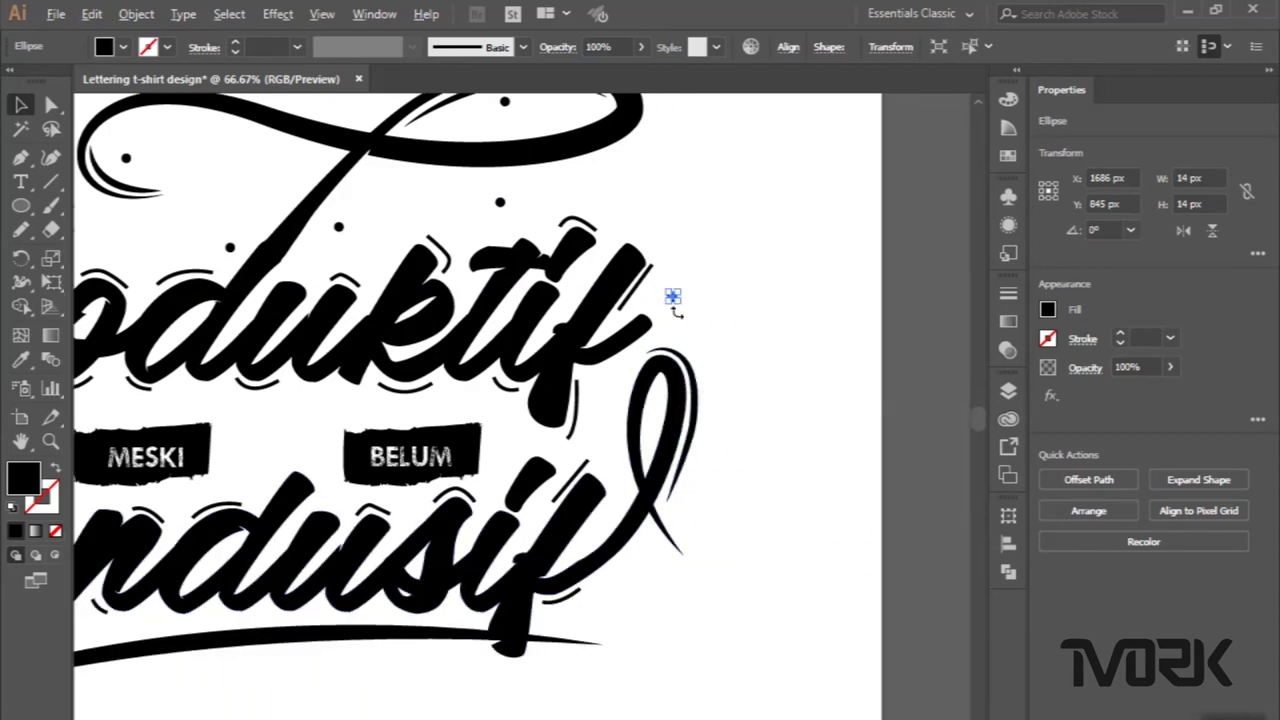
mouse_move(672, 297)
mouse_down()
mouse_move(724, 462)
mouse_move(716, 412)
mouse_up()
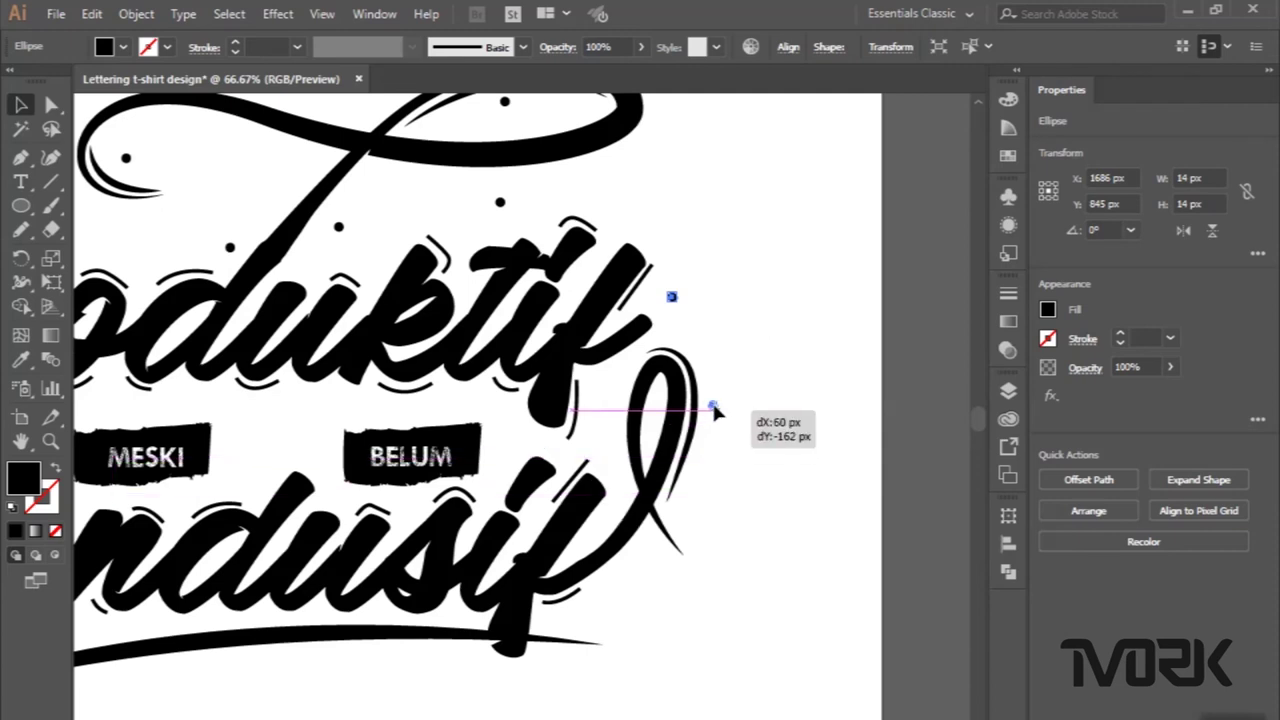
drag(716, 408, 701, 497)
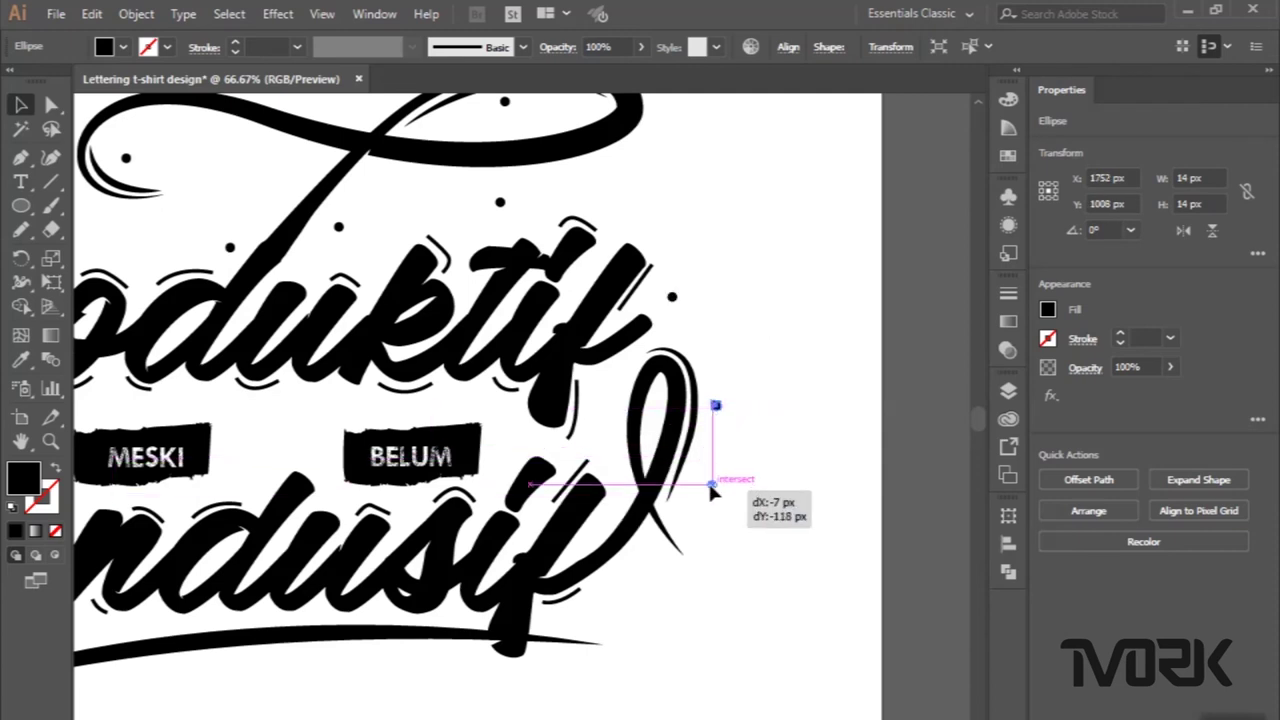
drag(699, 488, 641, 578)
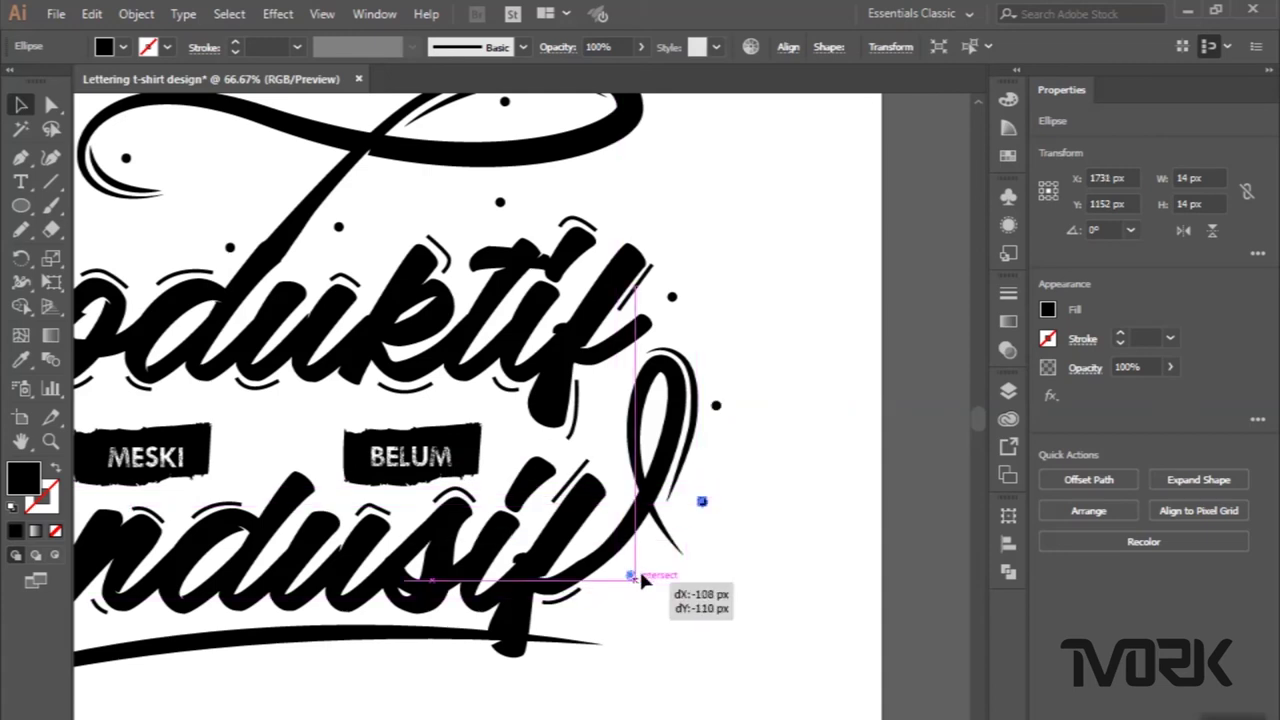
key(Escape)
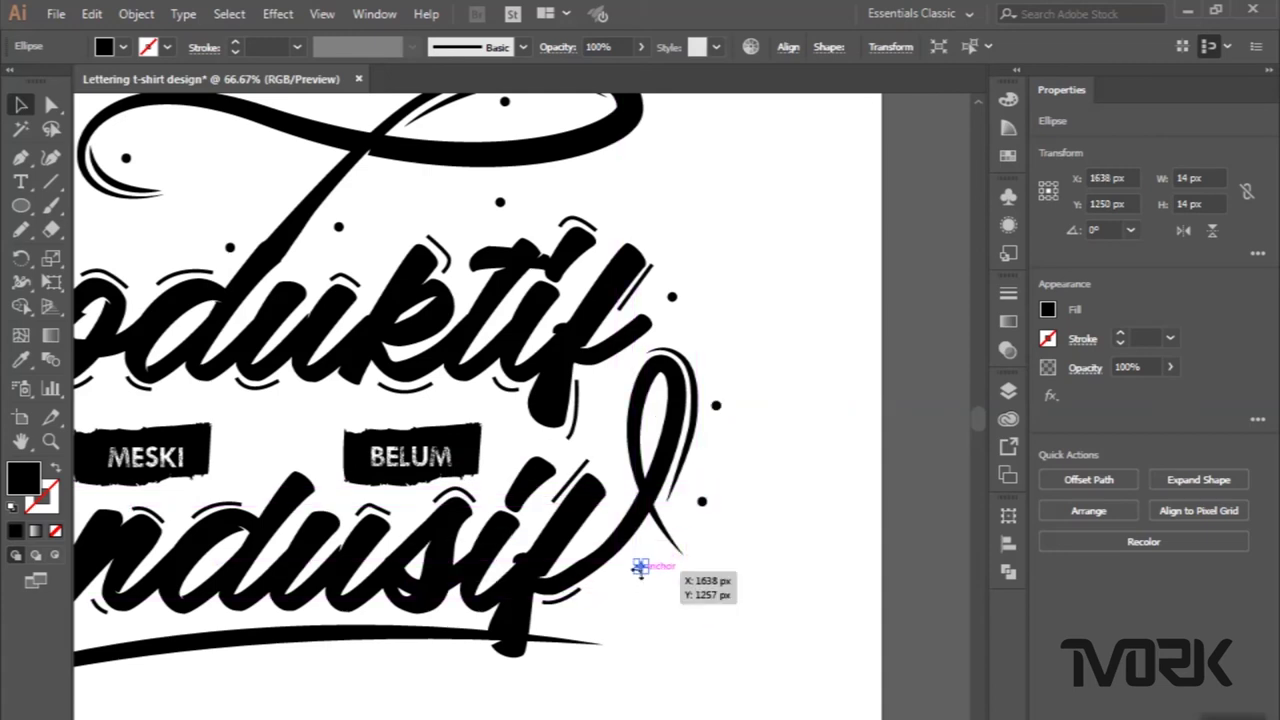
drag(640, 578, 606, 398)
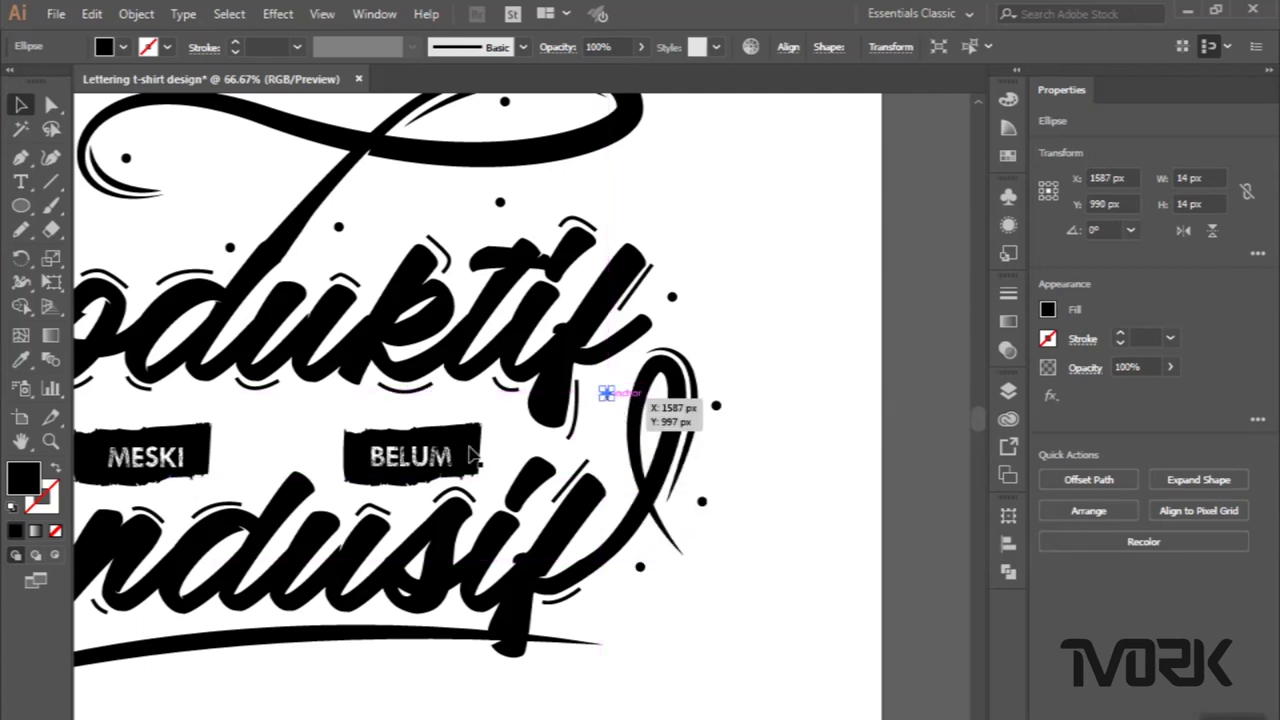
drag(606, 396, 449, 406)
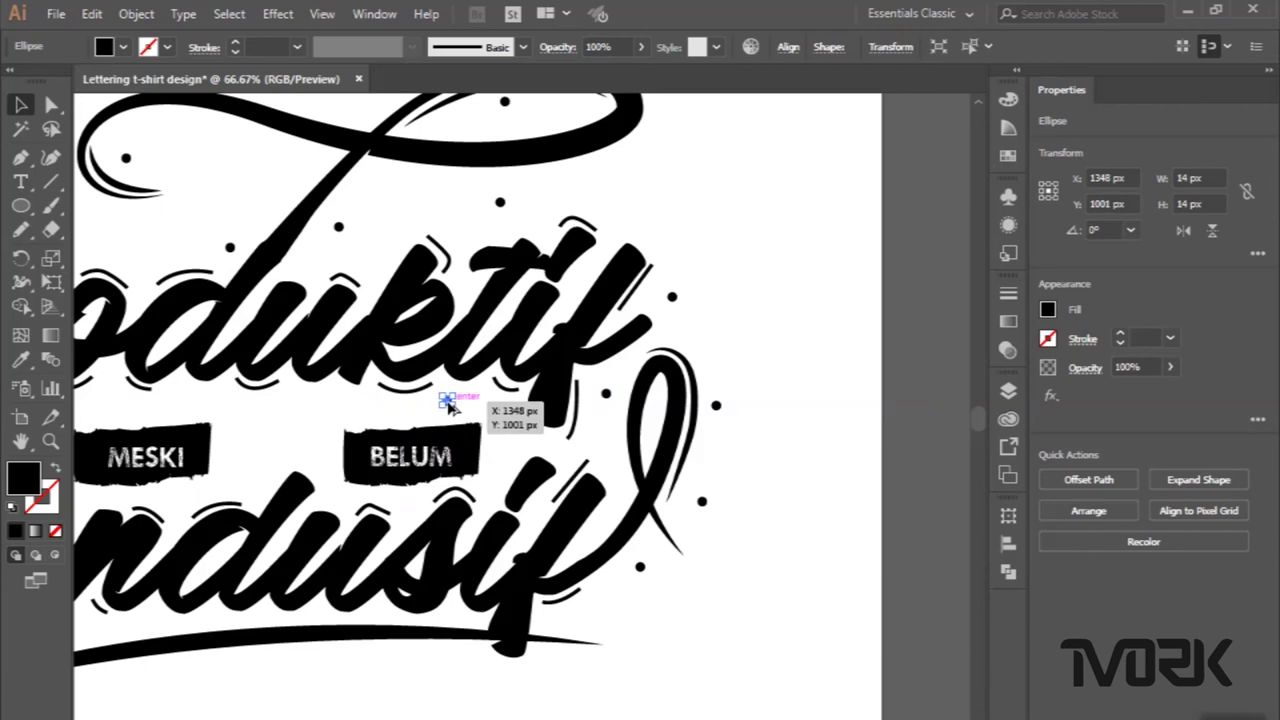
drag(448, 404, 446, 400)
Move the dot from left of the lettering over to near the MESKI label.
scroll(446, 400, left, 1)
scroll(446, 400, left, 2)
scroll(446, 400, left, 3)
scroll(449, 409, left, 2)
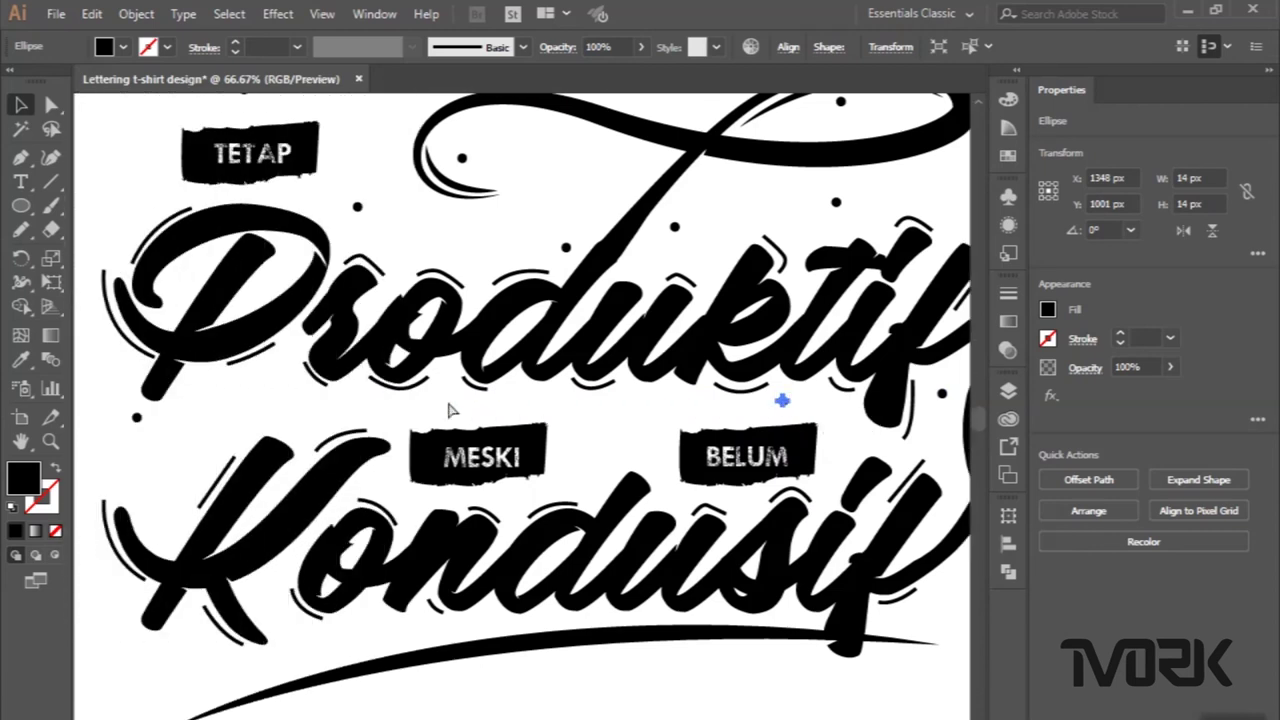
scroll(420, 411, left, 2)
scroll(288, 423, left, 1)
click(186, 436)
click(185, 420)
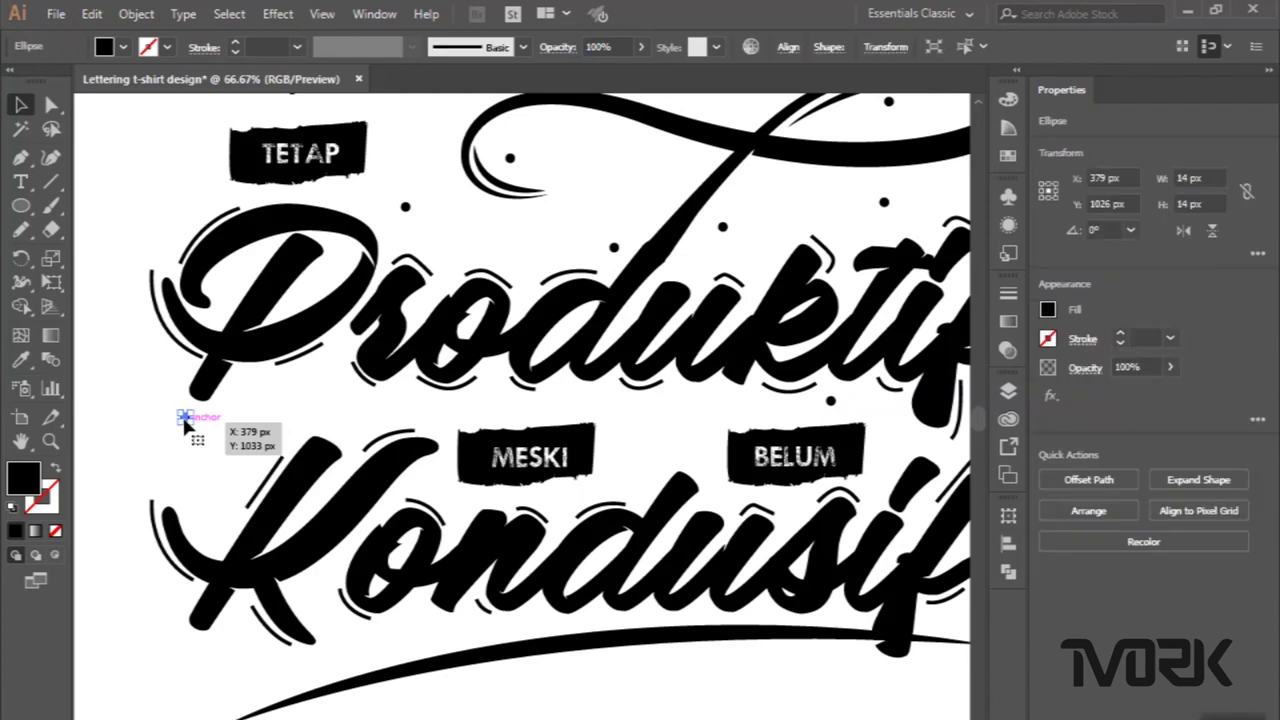
mouse_move(184, 422)
mouse_down()
mouse_move(212, 540)
mouse_move(219, 523)
mouse_up()
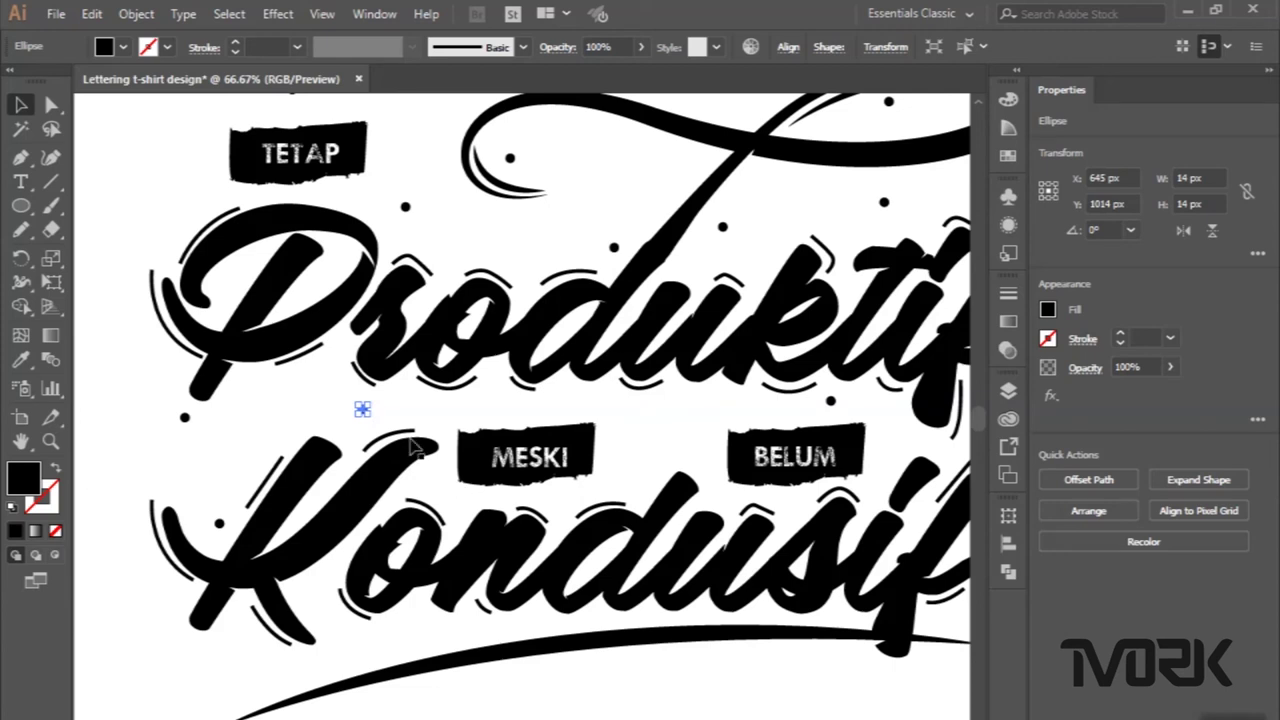
drag(366, 416, 458, 500)
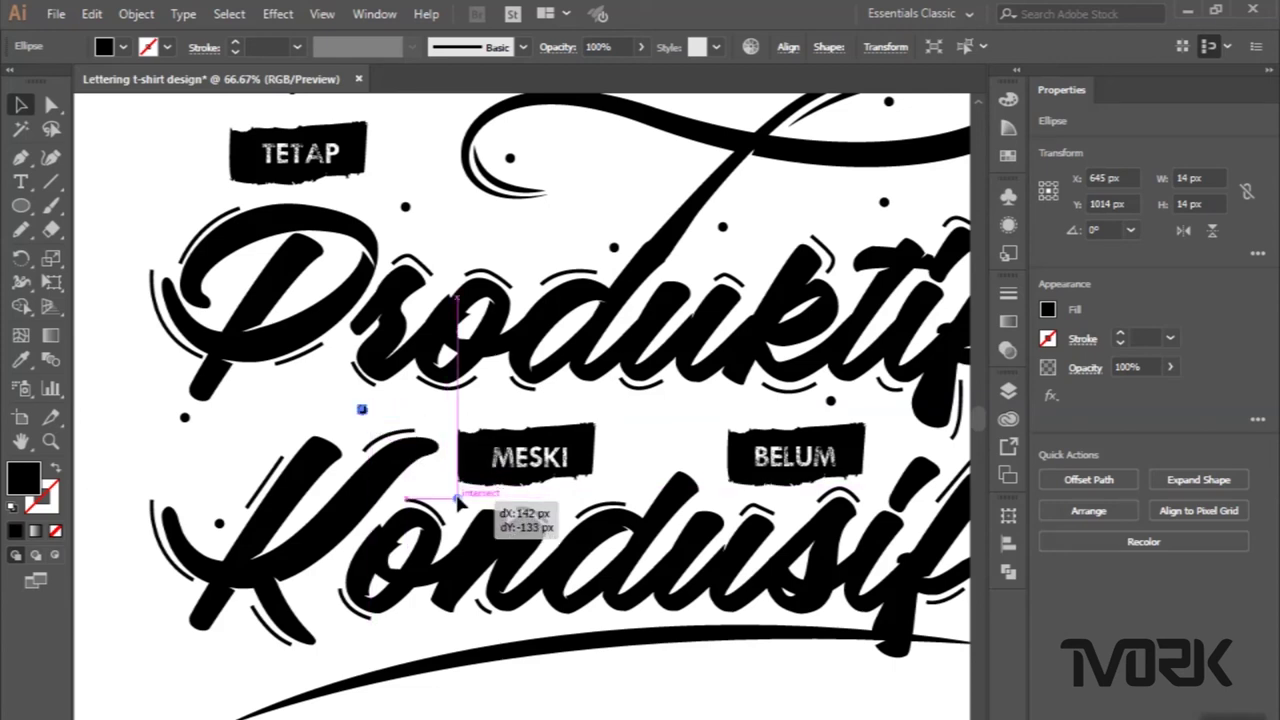
mouse_move(458, 500)
mouse_down()
mouse_move(651, 450)
mouse_move(637, 469)
mouse_up()
Stretch the top anchors of the d in Kondusif up and right toward BELUM.
click(703, 456)
scroll(703, 456, right, 3)
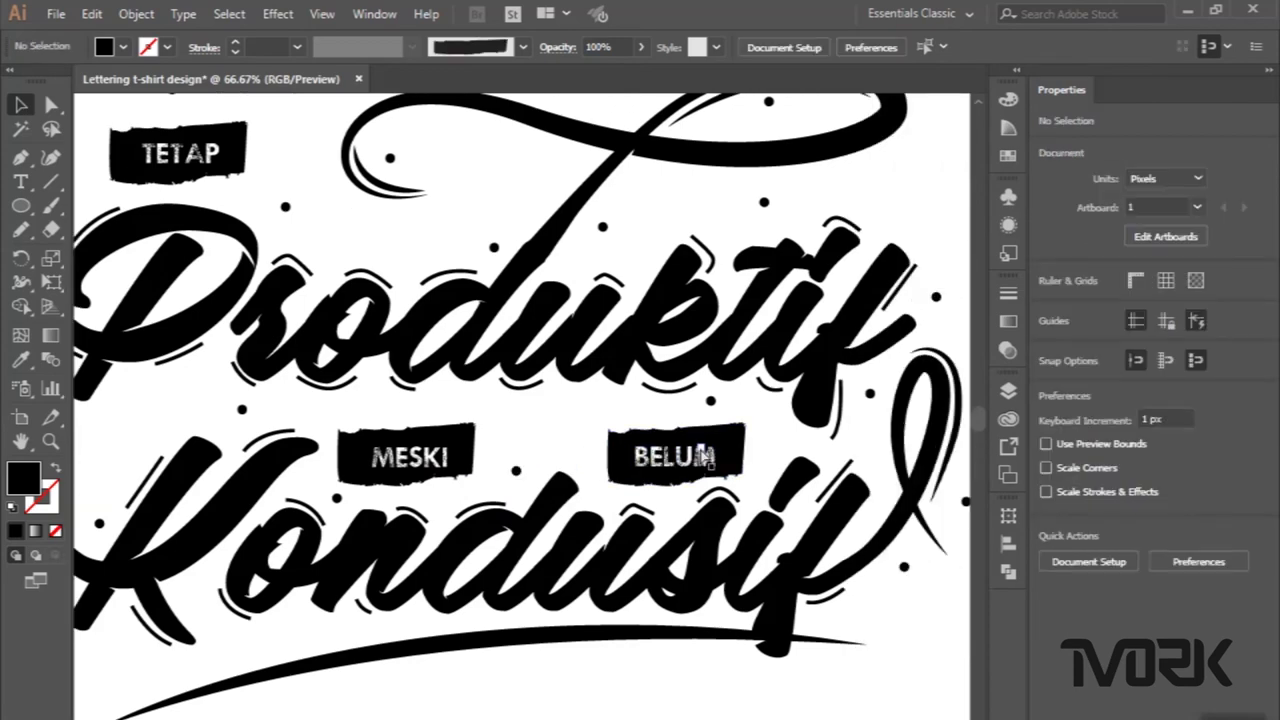
scroll(706, 451, right, 1)
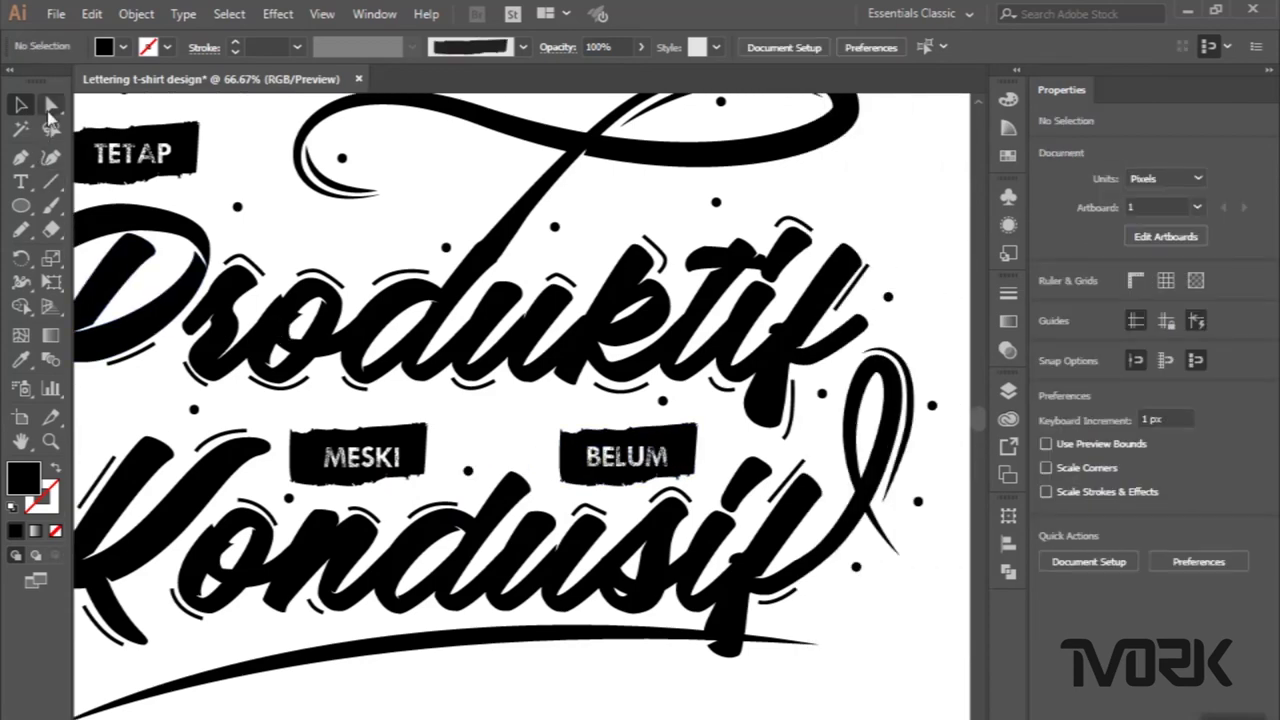
click(51, 104)
scroll(500, 550, up, 2)
scroll(548, 477, up, 1)
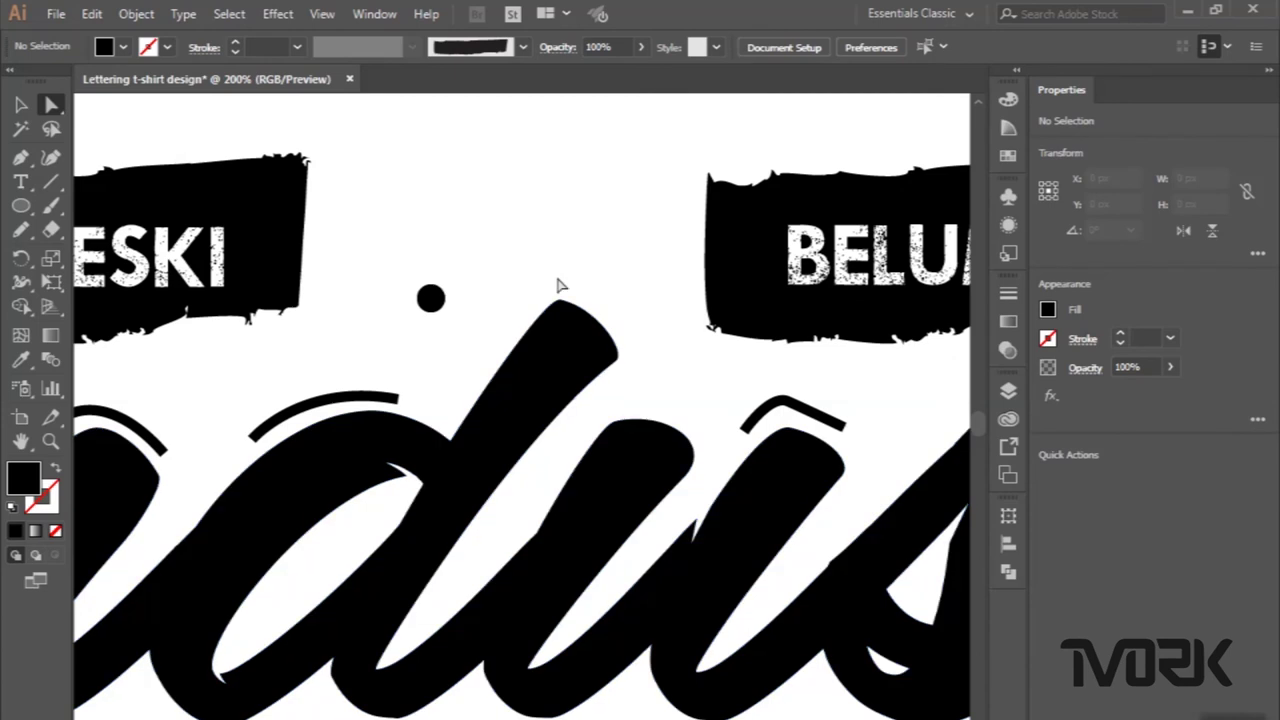
drag(552, 278, 651, 372)
drag(601, 316, 720, 152)
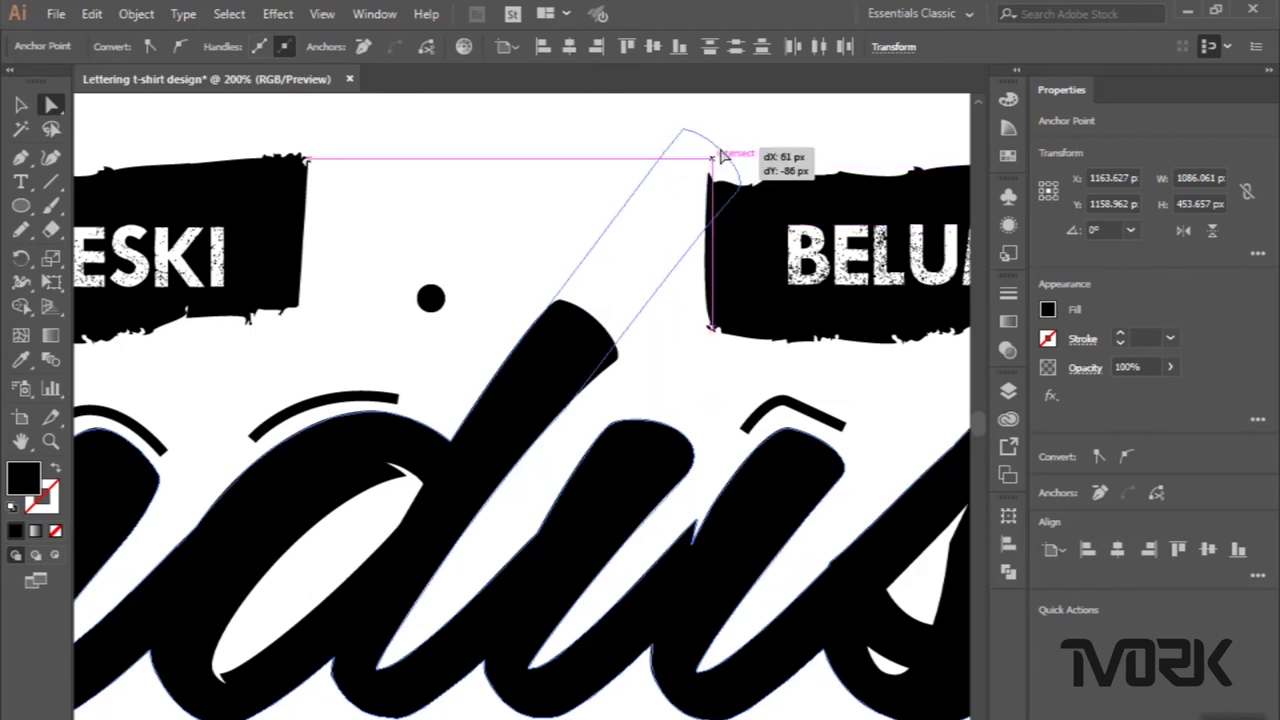
drag(720, 148, 720, 148)
scroll(557, 443, down, 3)
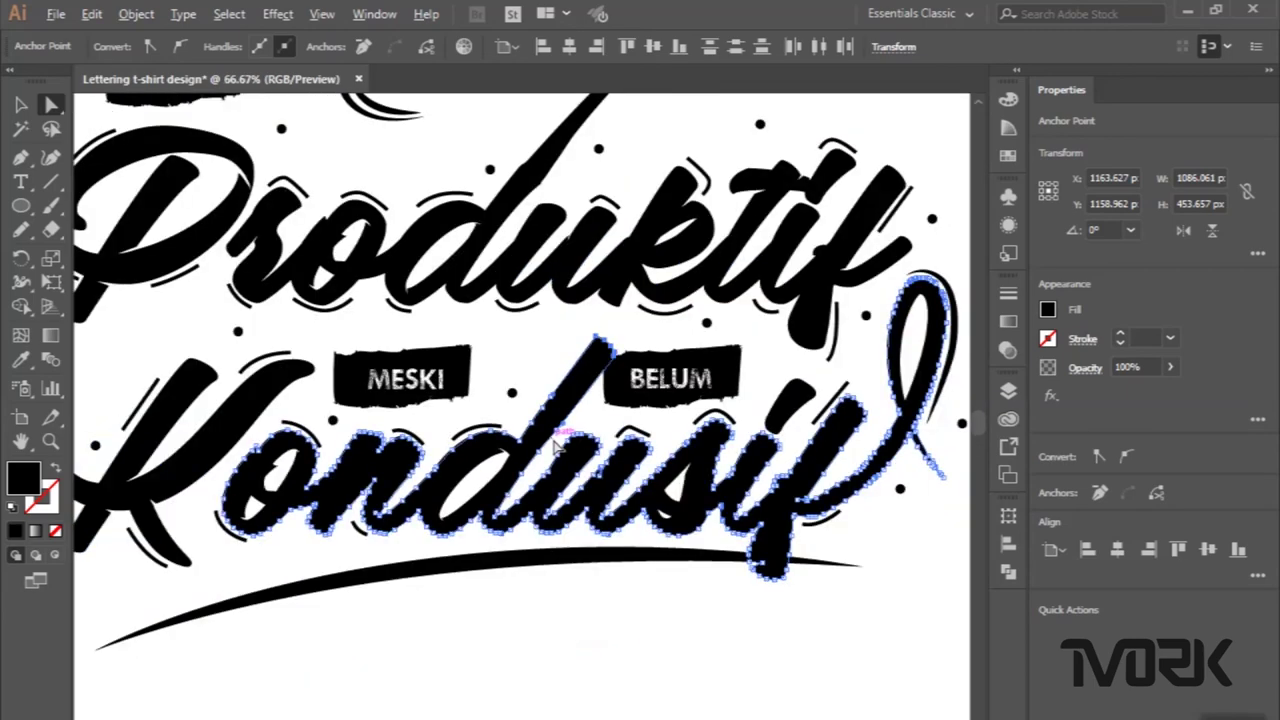
Zoom out and pan to review the whole lettering with the lengthened d.
click(20, 104)
click(282, 129)
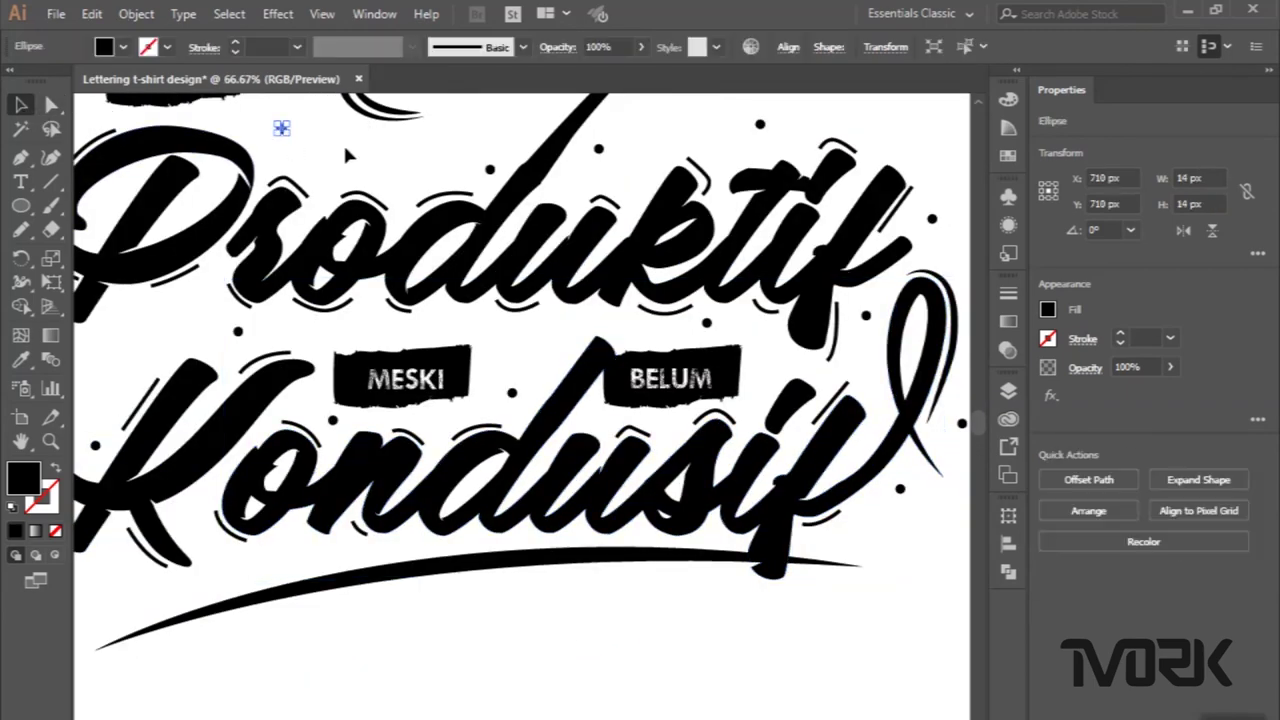
click(355, 157)
key(ctrl+minus)
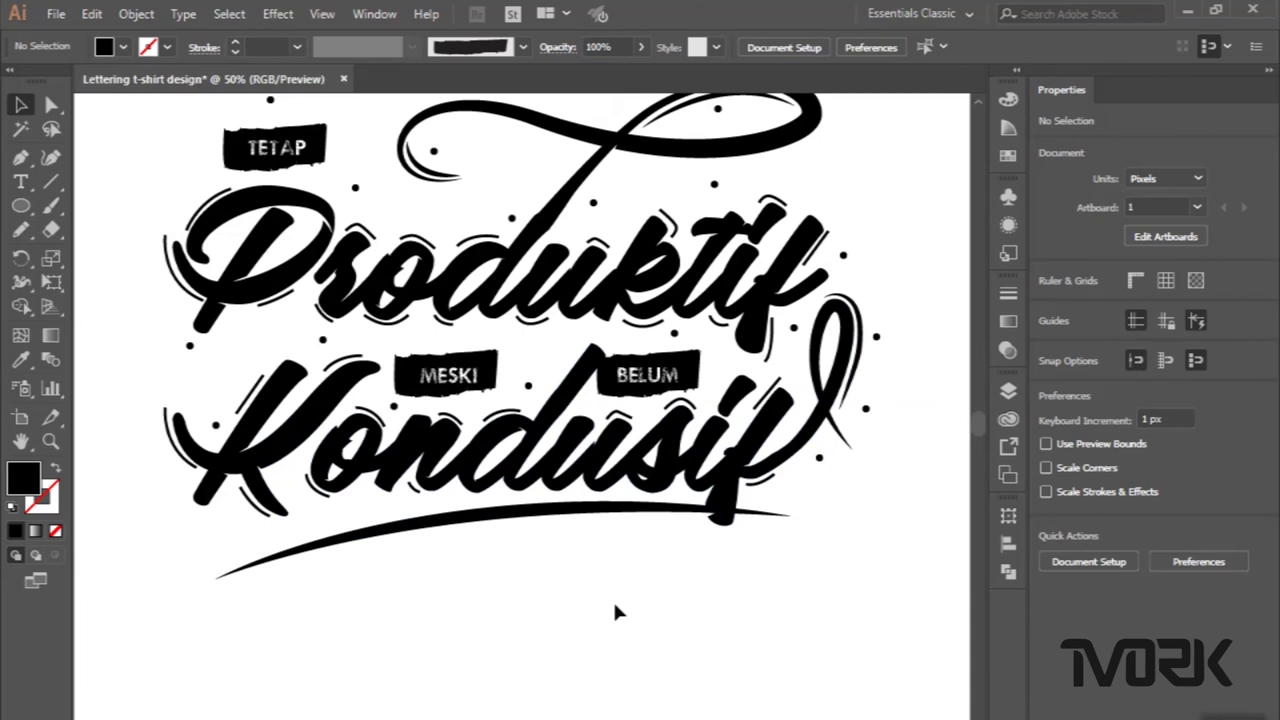
scroll(612, 599, up, 1)
scroll(612, 599, right, 1)
scroll(613, 599, down, 2)
scroll(613, 599, up, 1)
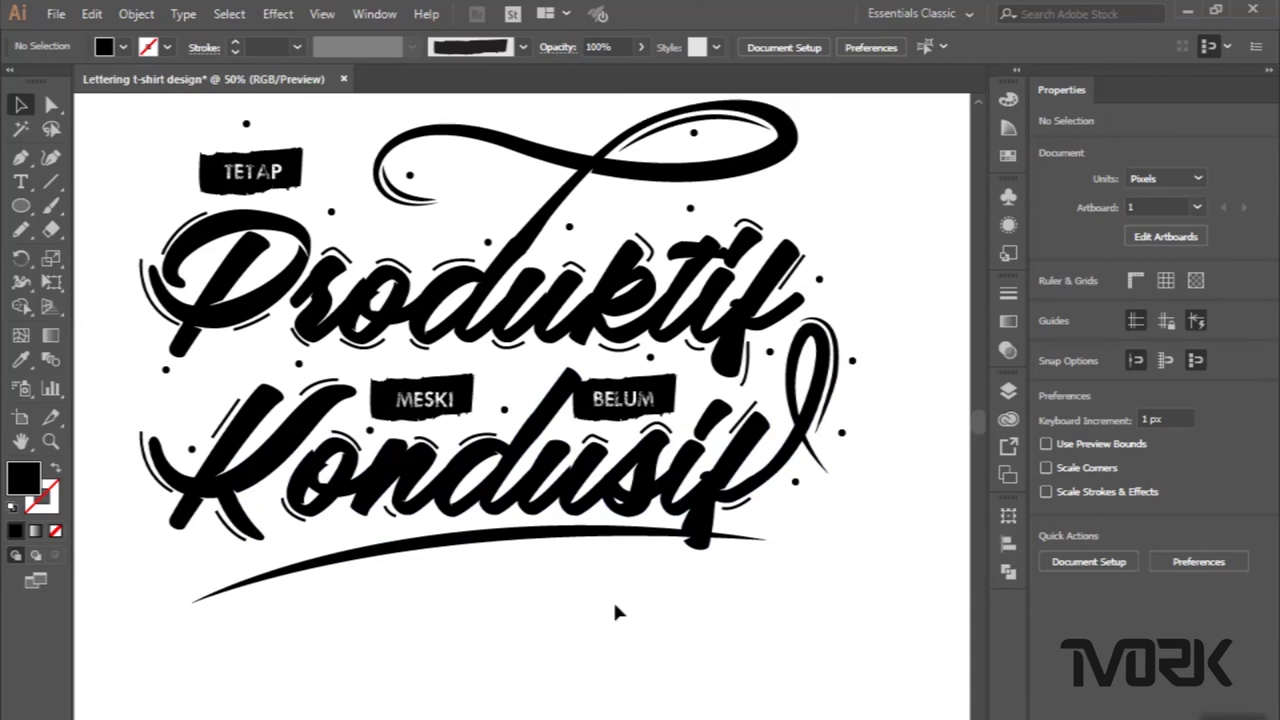
scroll(628, 544, down, 1)
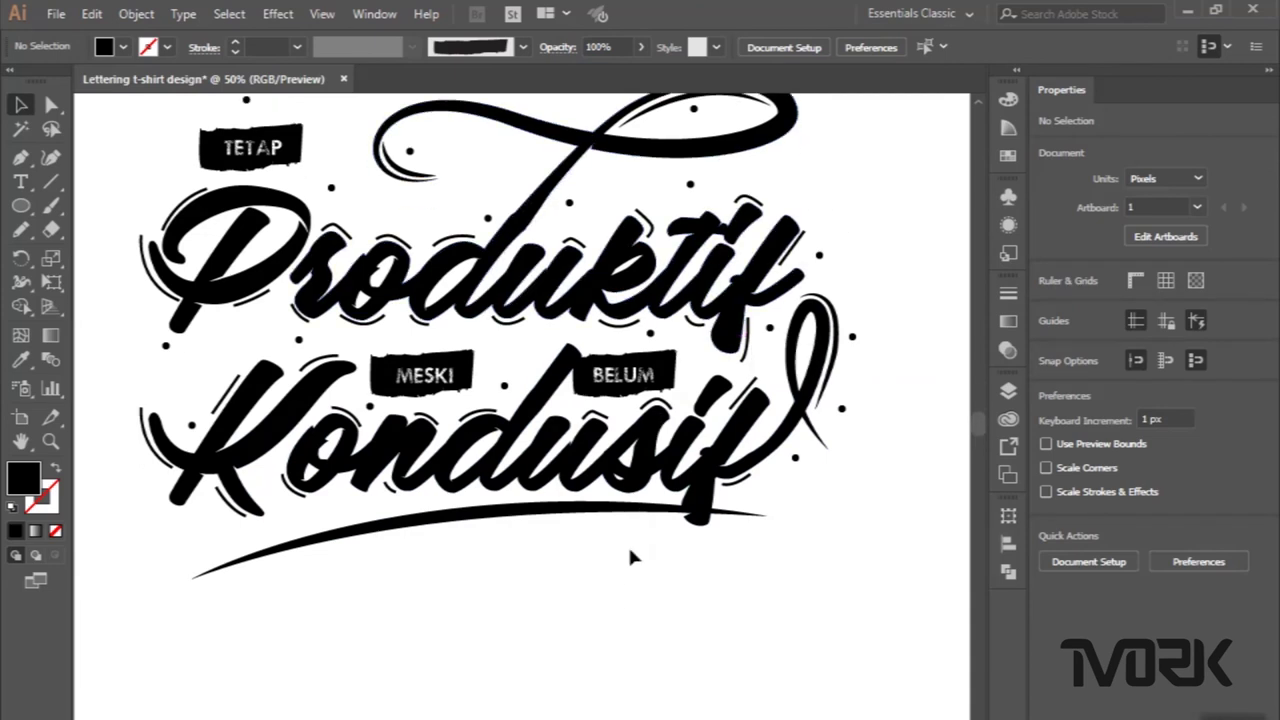
scroll(628, 544, down, 1)
scroll(630, 557, up, 2)
scroll(630, 557, down, 1)
scroll(630, 557, down, 1)
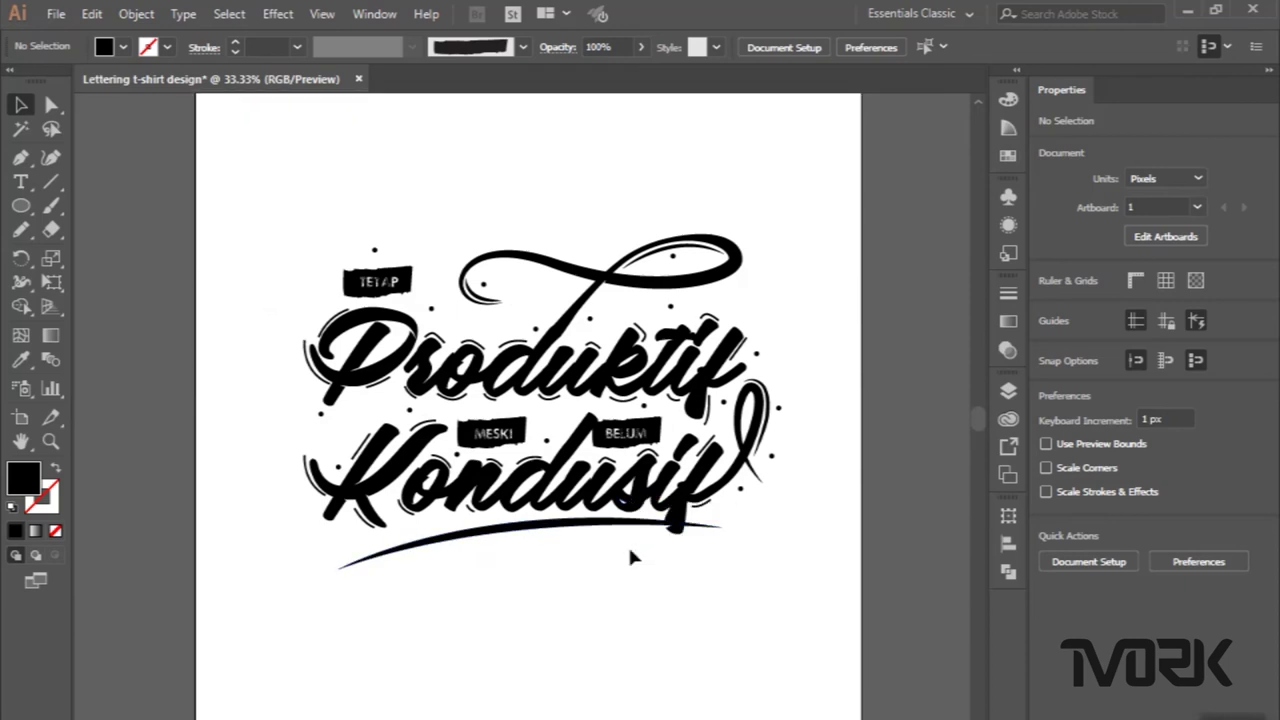
scroll(630, 557, down, 1)
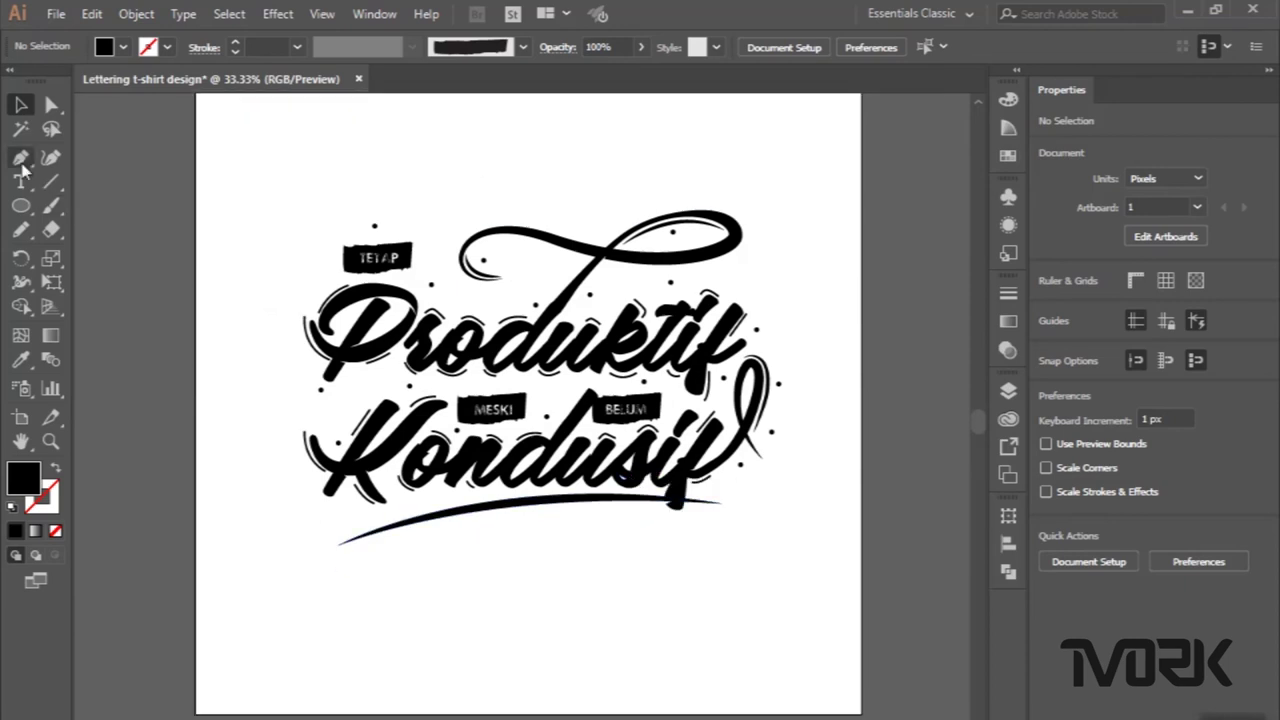
click(20, 157)
scroll(540, 145, up, 1)
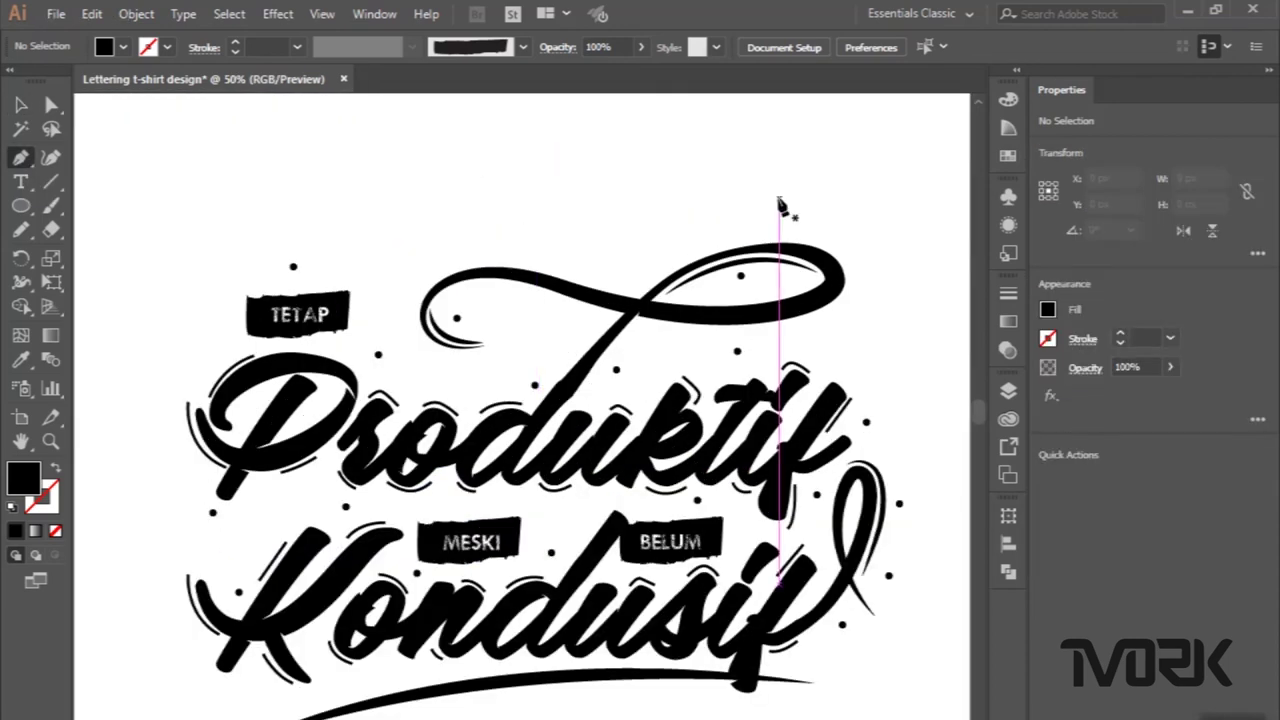
Draw a Pen curve following the top of the outer swash loop.
scroll(440, 242, up, 2)
scroll(263, 417, up, 2)
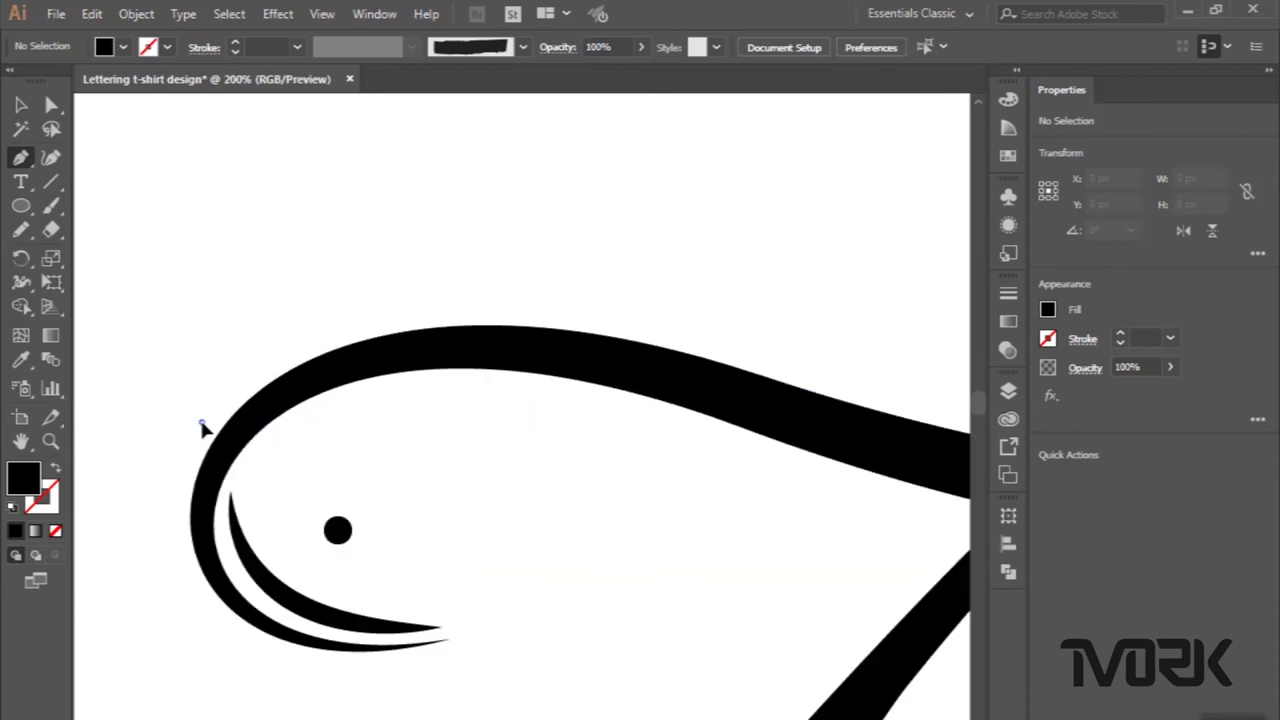
drag(202, 422, 585, 330)
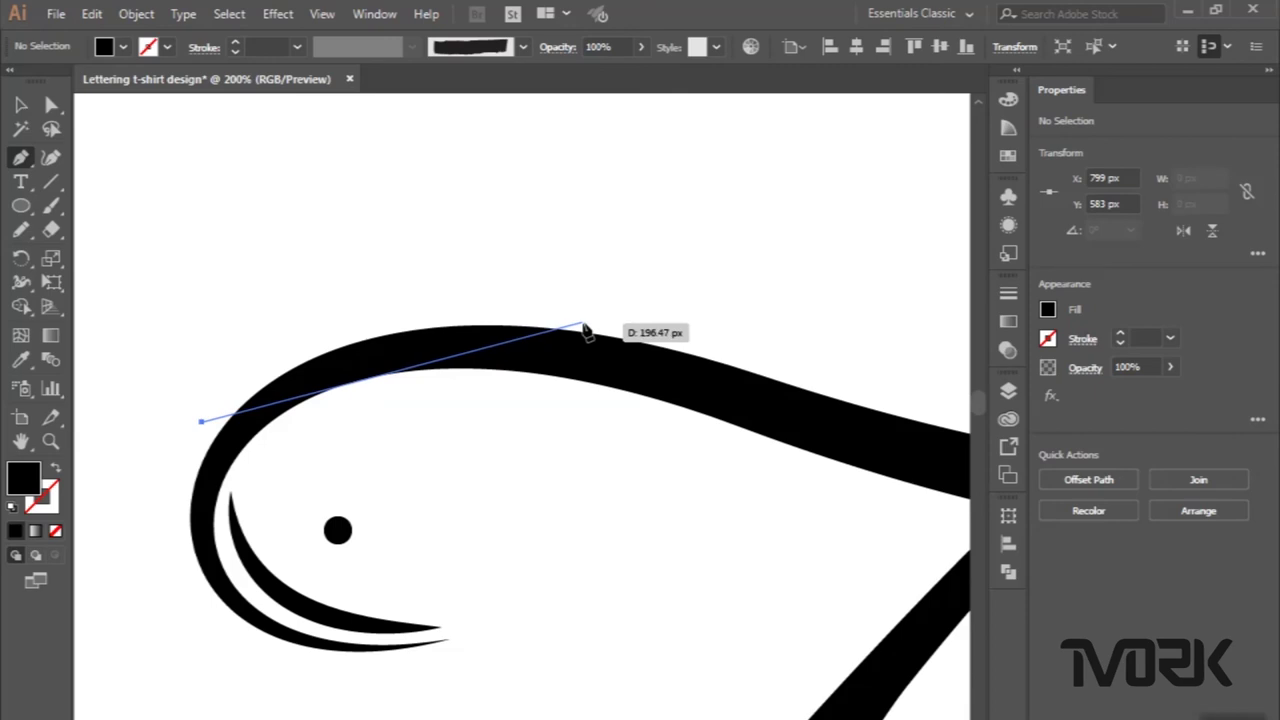
mouse_move(583, 325)
mouse_down()
mouse_move(857, 371)
mouse_move(845, 381)
mouse_up()
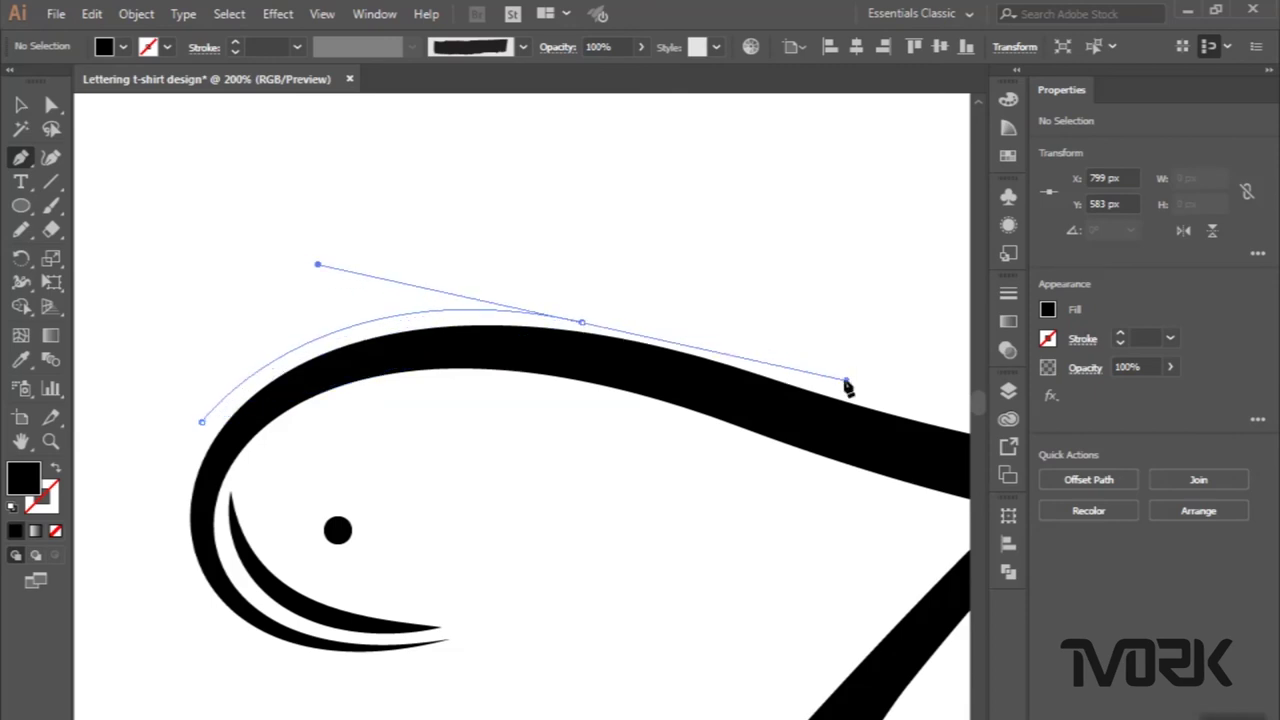
click(22, 108)
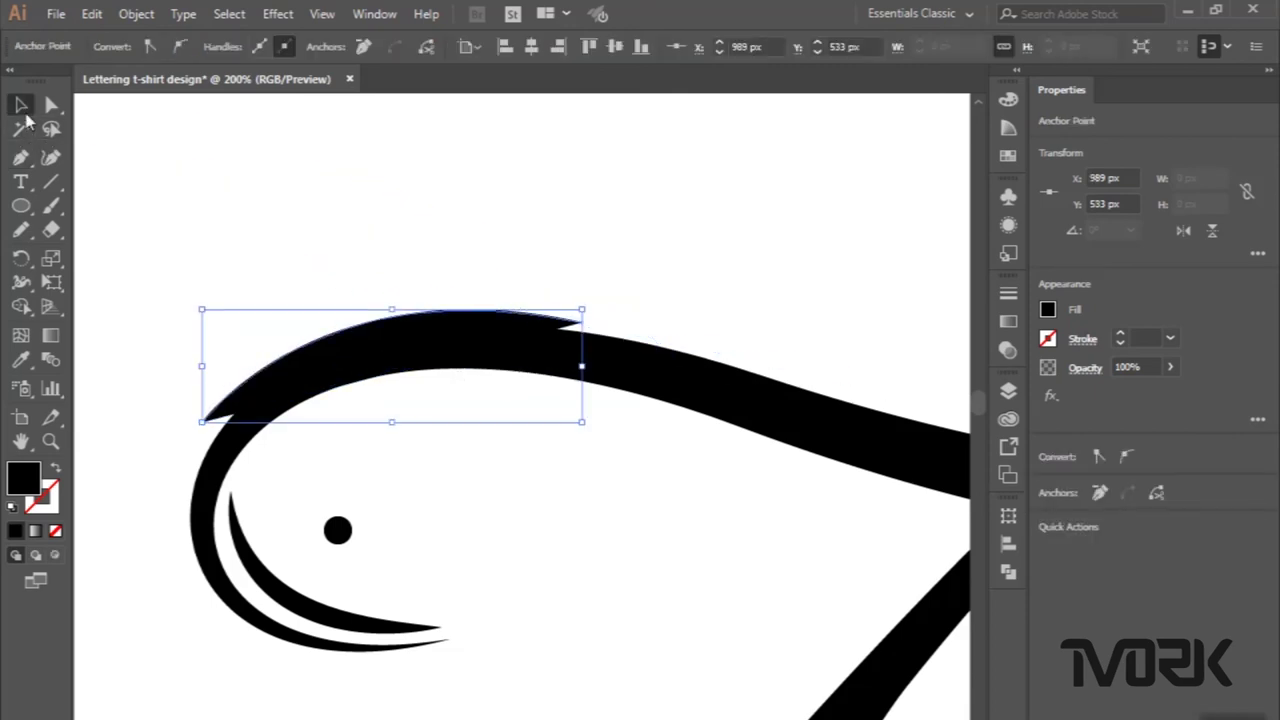
Give the new curve a black 5 pt stroke with no fill.
click(57, 470)
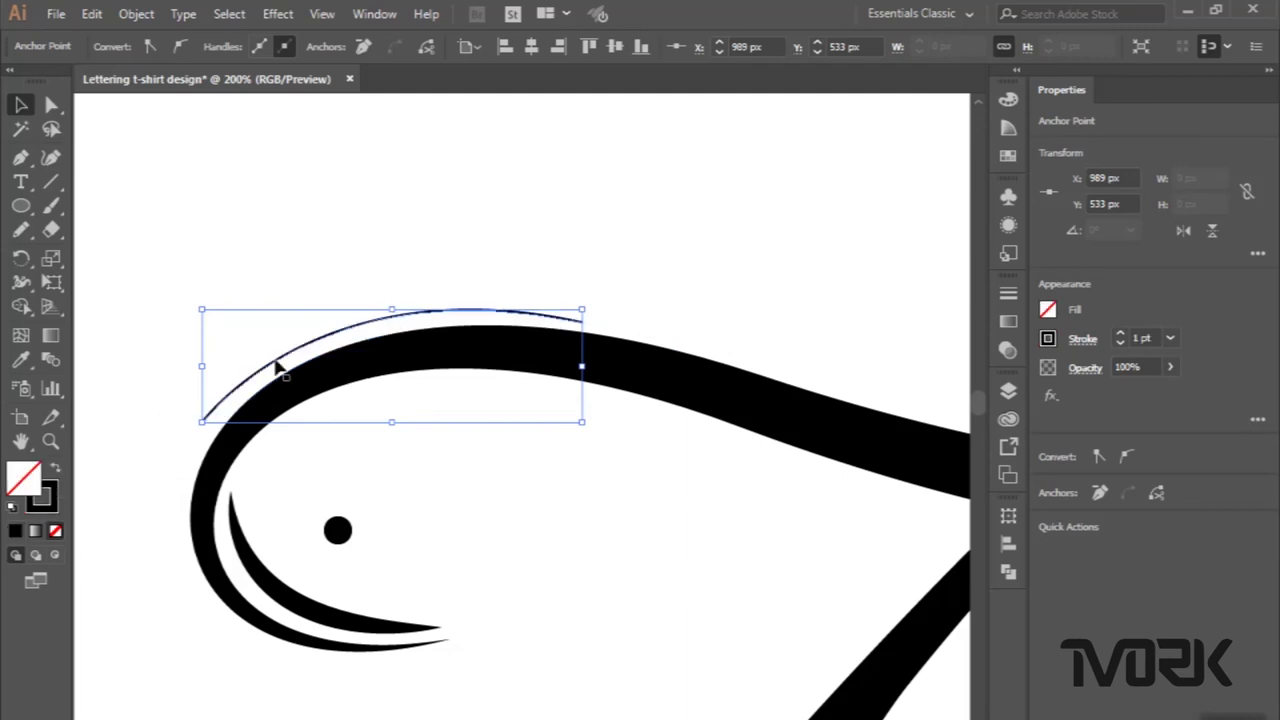
click(284, 362)
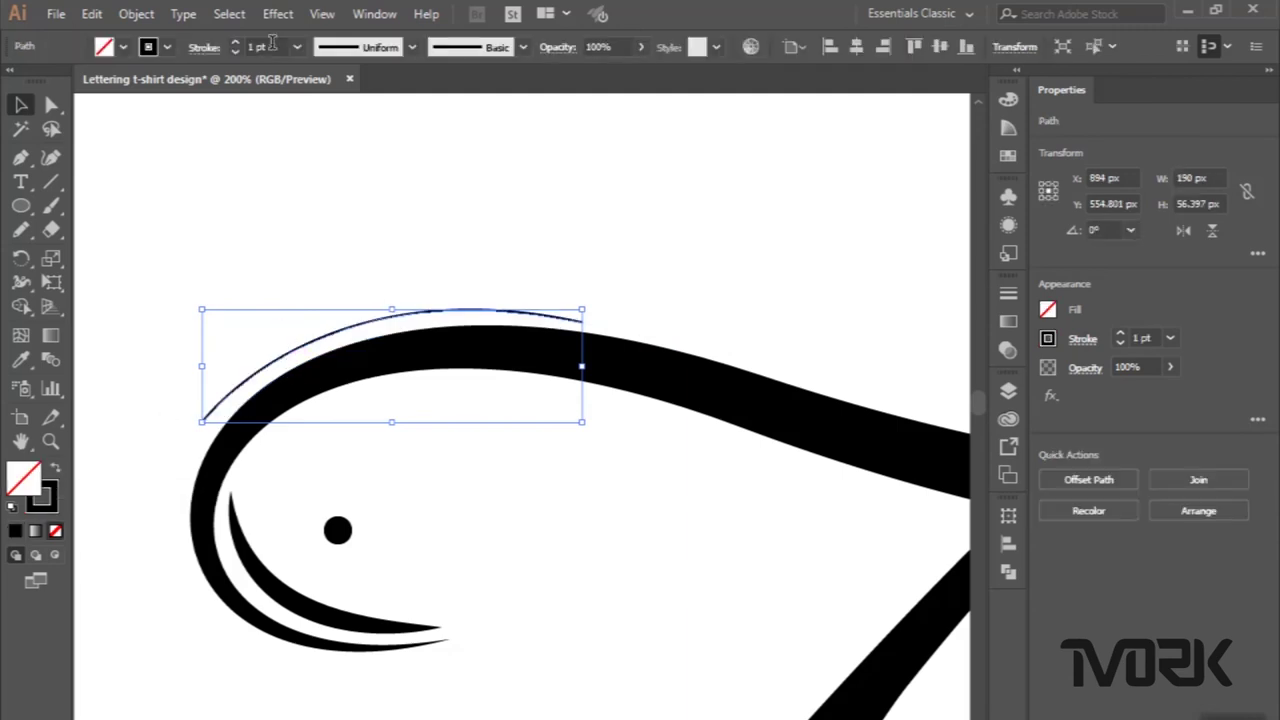
scroll(272, 47, up, 3)
scroll(272, 47, up, 1)
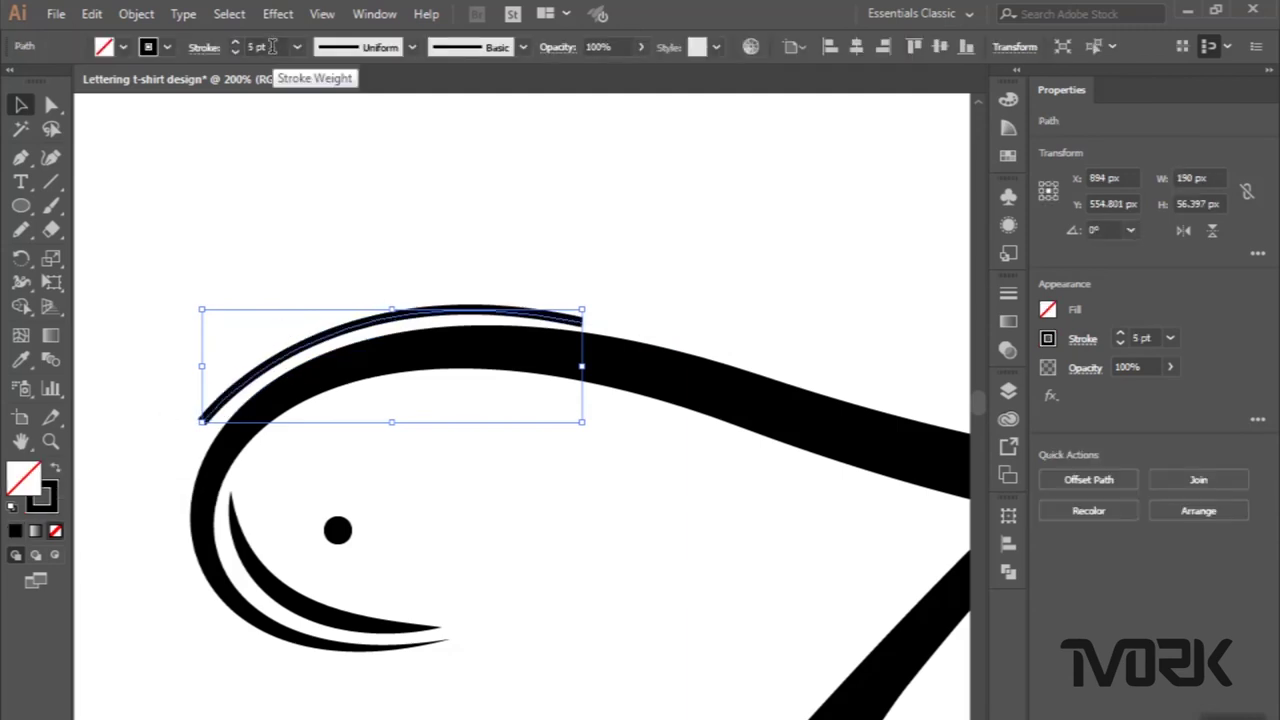
click(278, 190)
Nudge the thin swash accent line slightly upward.
scroll(278, 190, down, 2)
scroll(278, 190, down, 2)
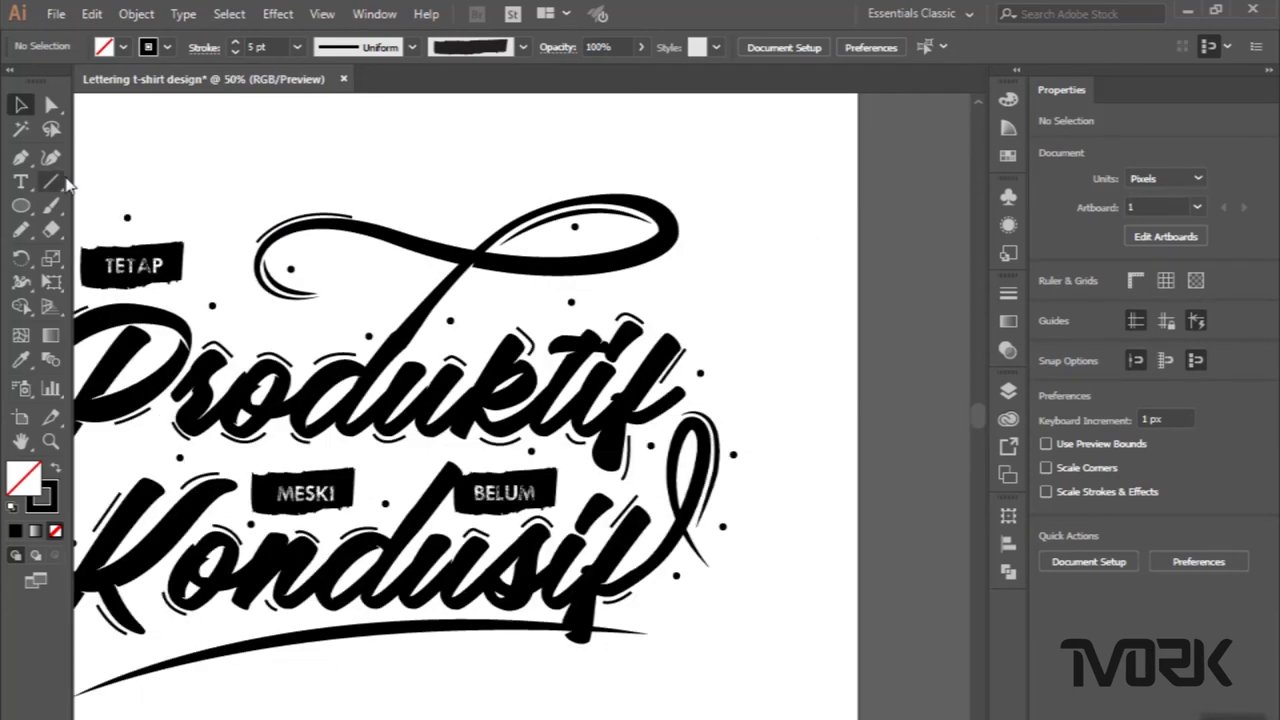
scroll(292, 220, up, 2)
scroll(294, 220, up, 2)
drag(361, 209, 361, 205)
click(257, 183)
scroll(257, 183, down, 2)
Draw a curved accent line from the loop's right end under the upper loop.
click(20, 157)
scroll(647, 241, up, 1)
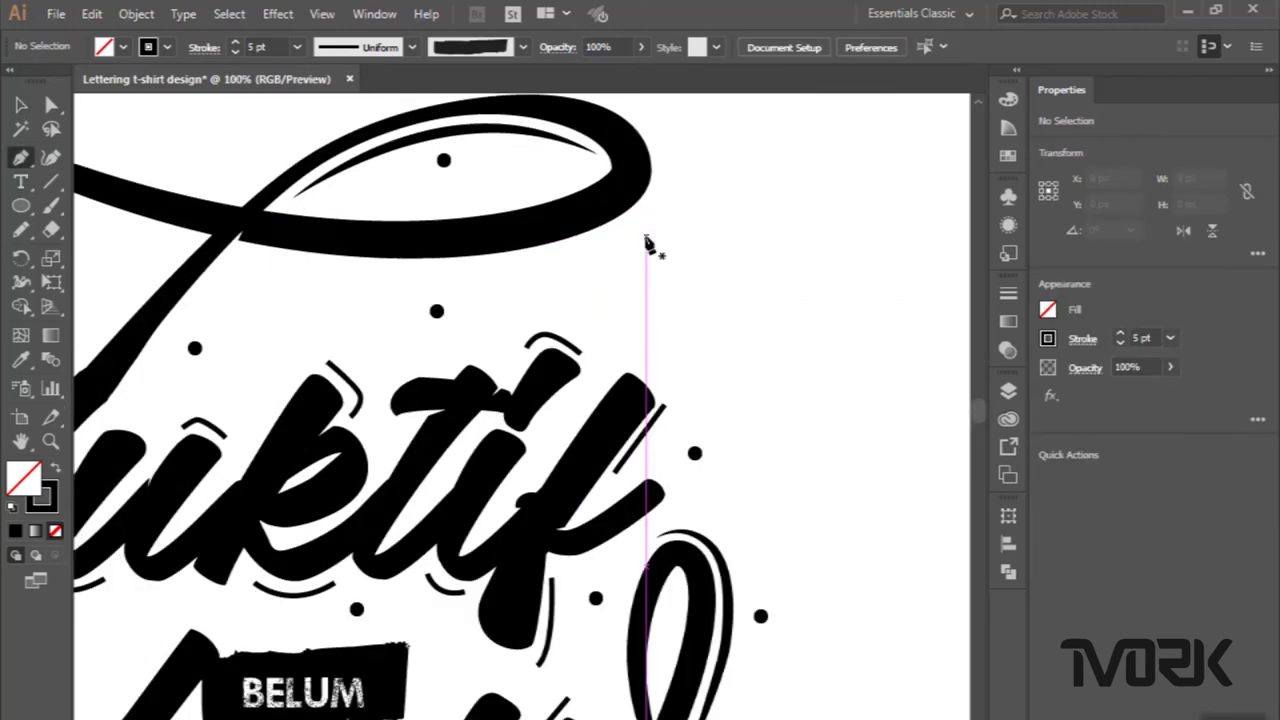
scroll(651, 249, up, 2)
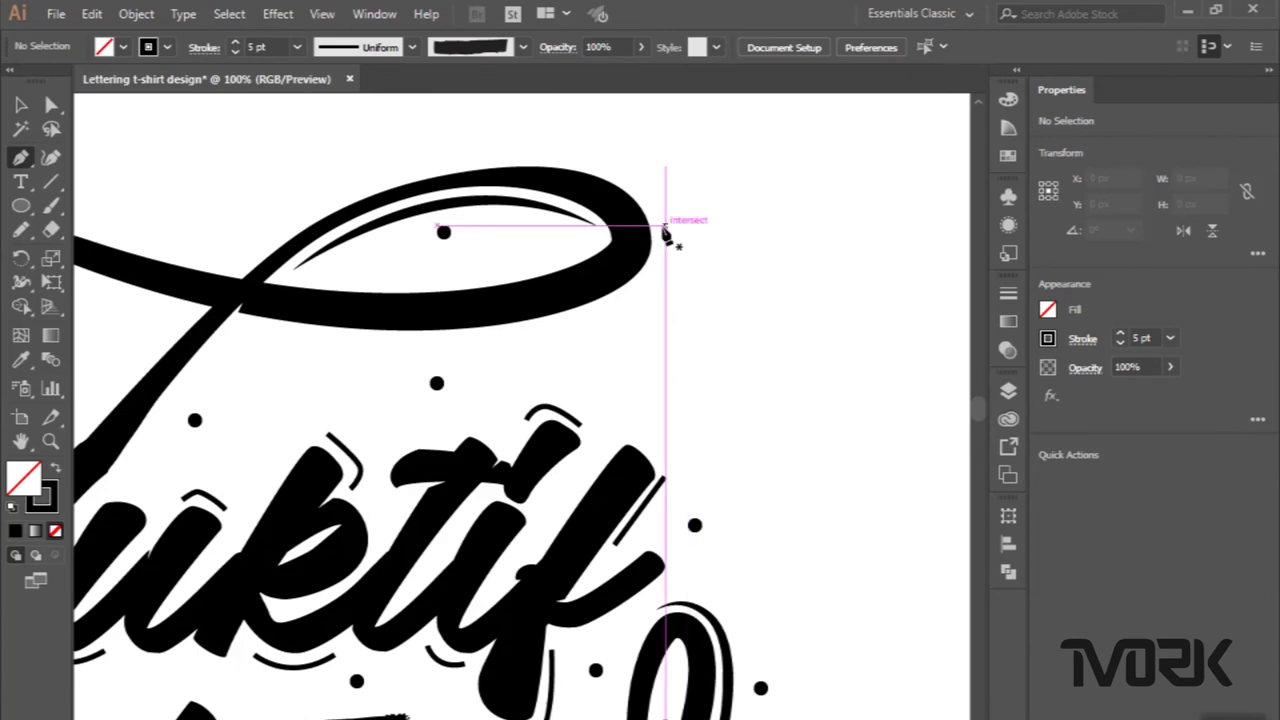
click(663, 226)
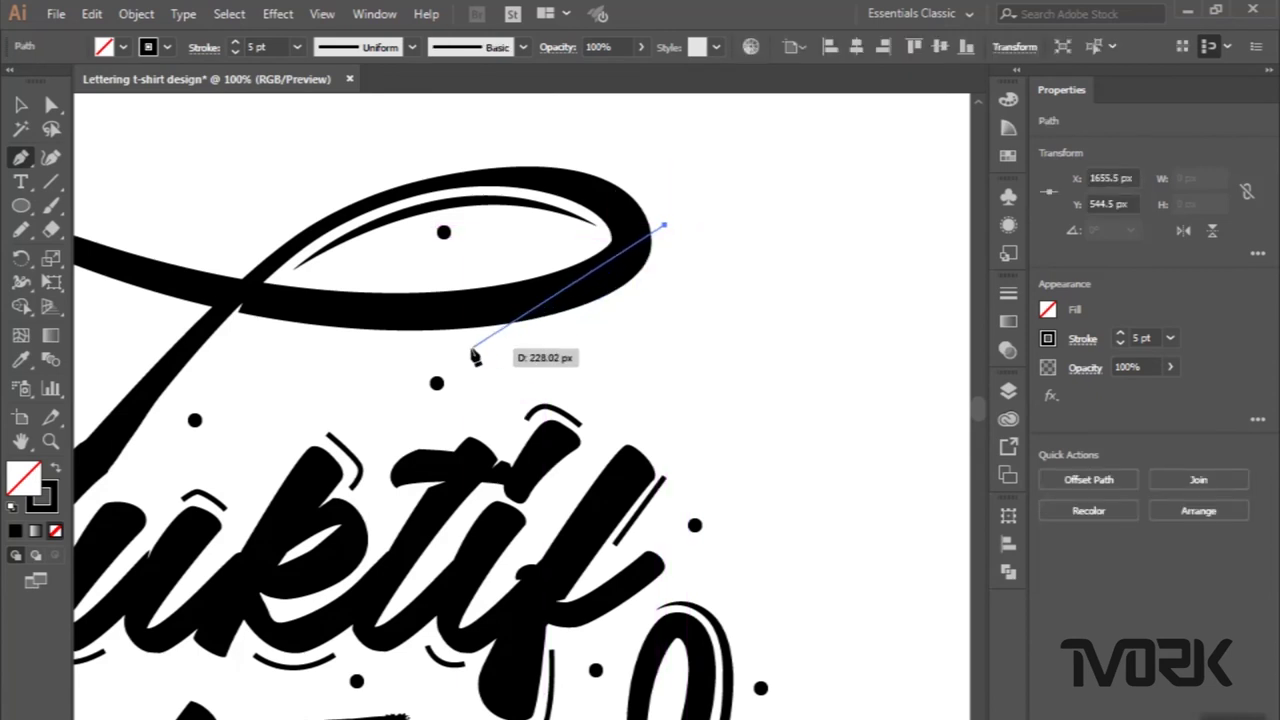
drag(471, 341, 239, 353)
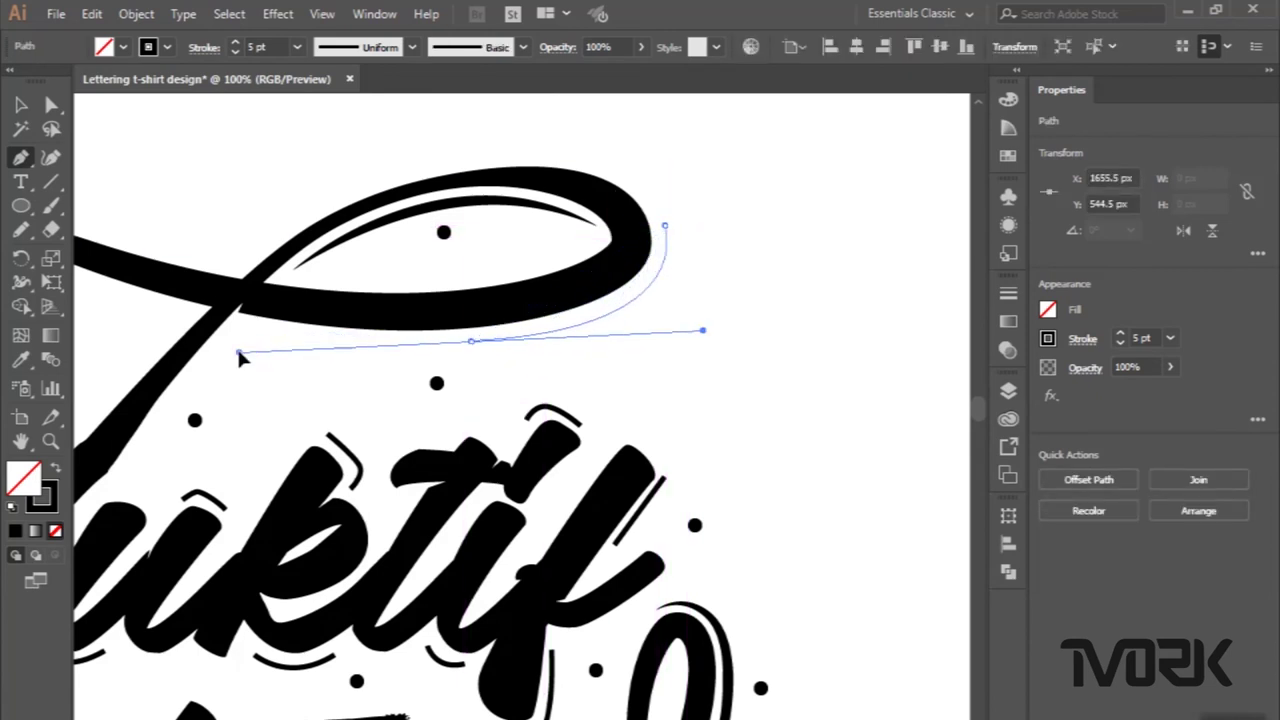
click(20, 104)
click(173, 143)
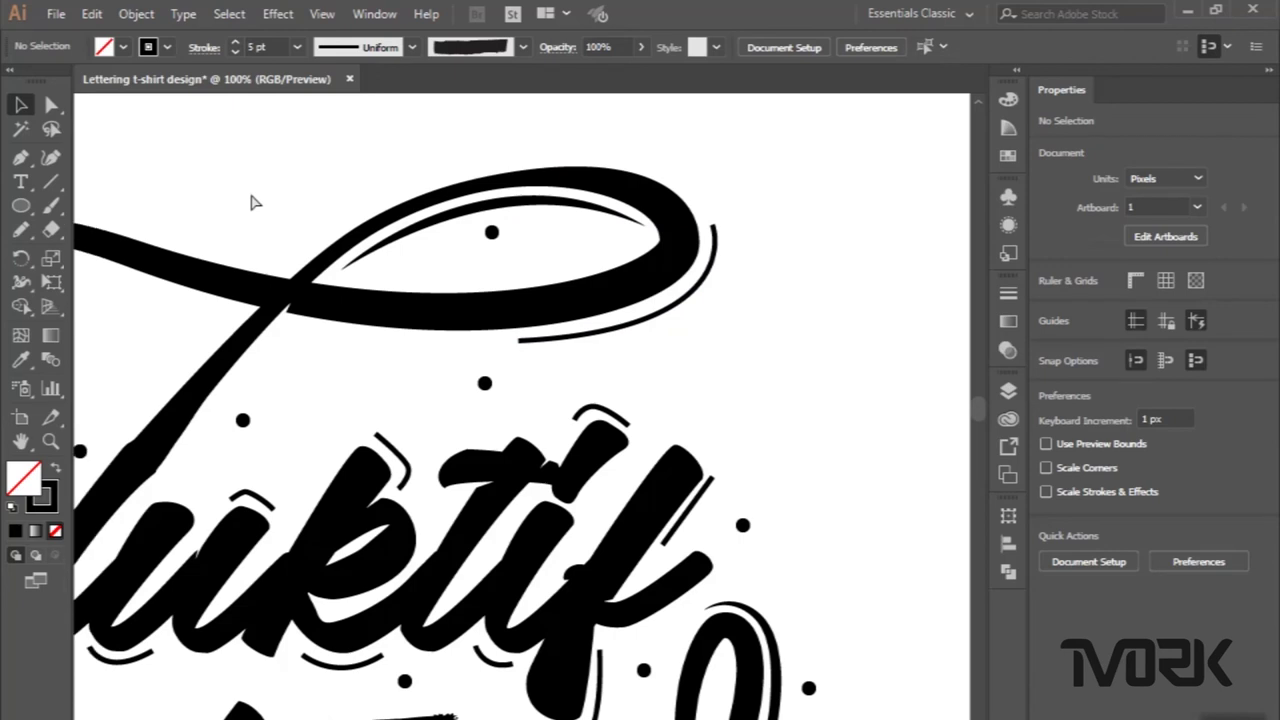
Draw a short straight accent stroke beside the d's stem.
scroll(251, 200, left, 5)
click(20, 157)
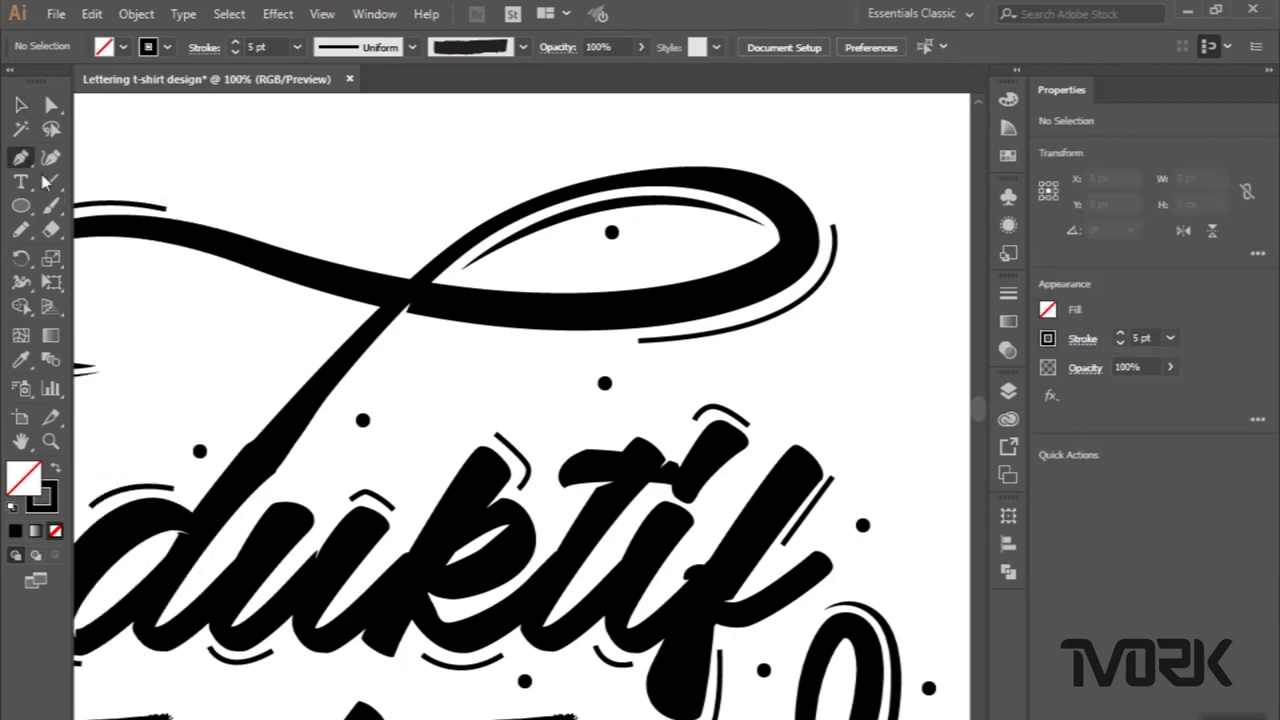
click(335, 334)
click(241, 433)
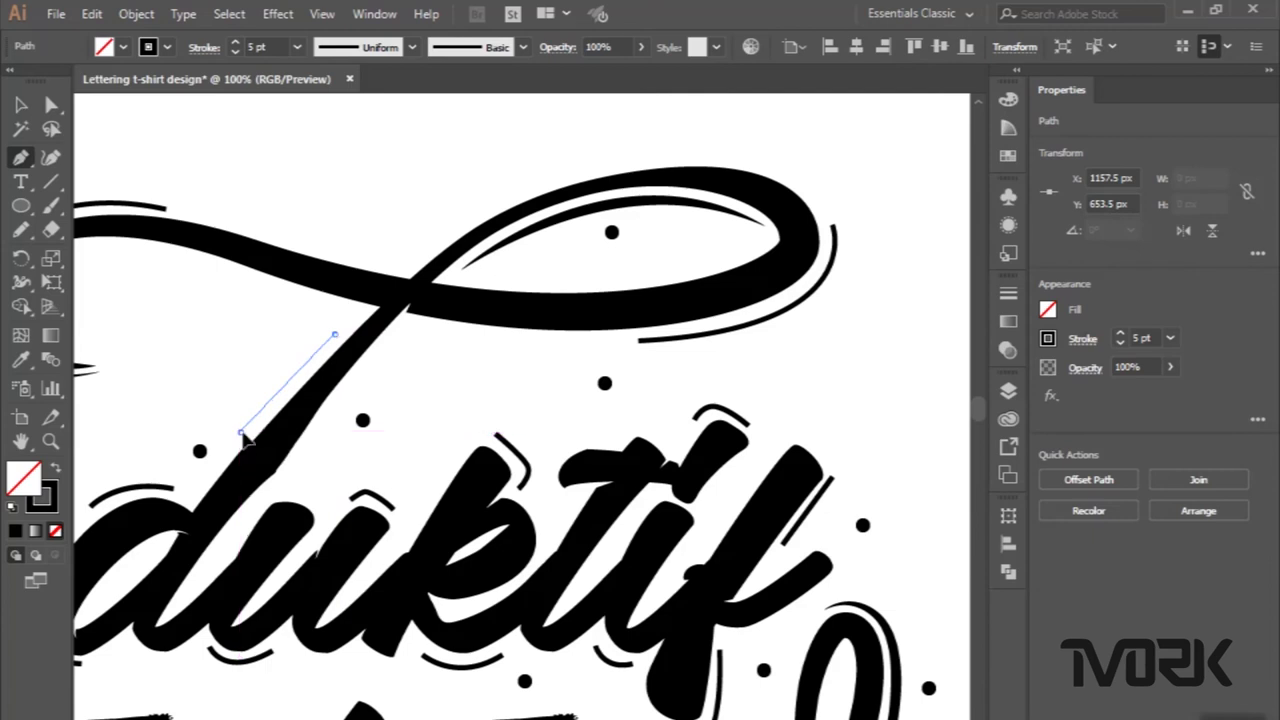
click(21, 104)
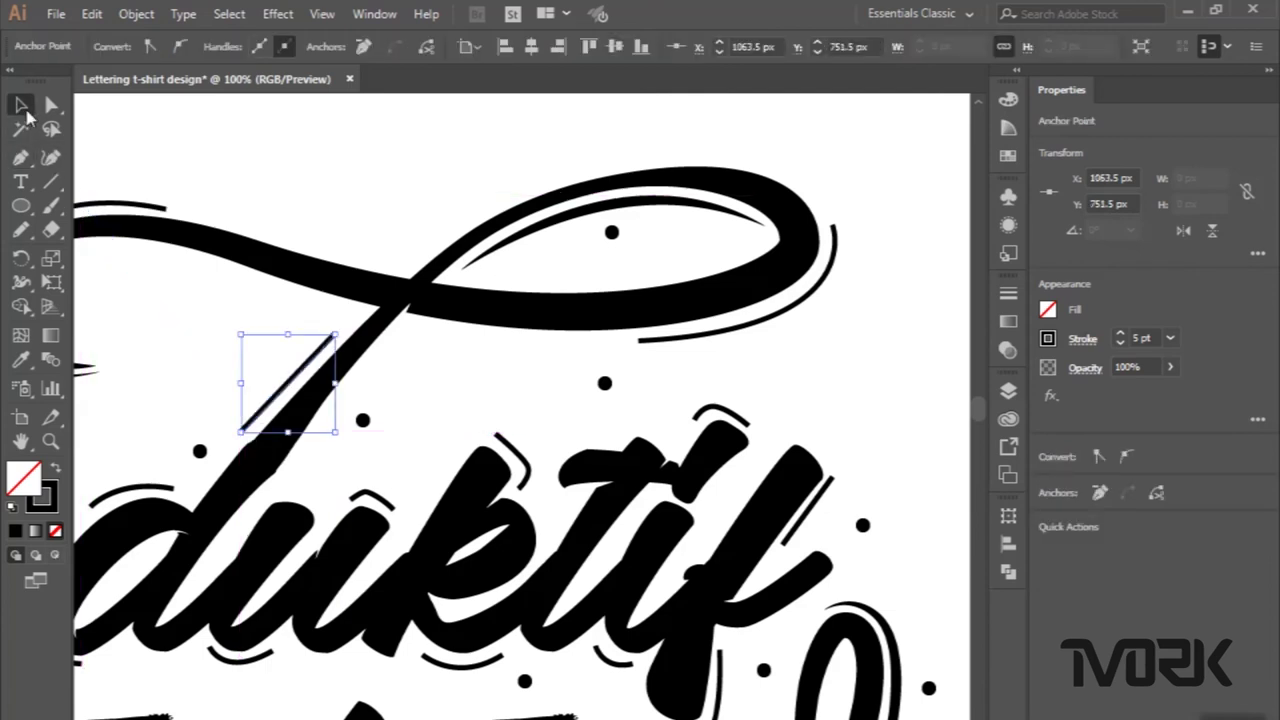
Draw a straight diagonal slash beside BELUM, between the MESKI and BELUM labels.
alt+scroll(331, 211, down, 1)
scroll(331, 211, down, 1)
scroll(331, 211, down, 1)
alt+scroll(331, 215, down, 1)
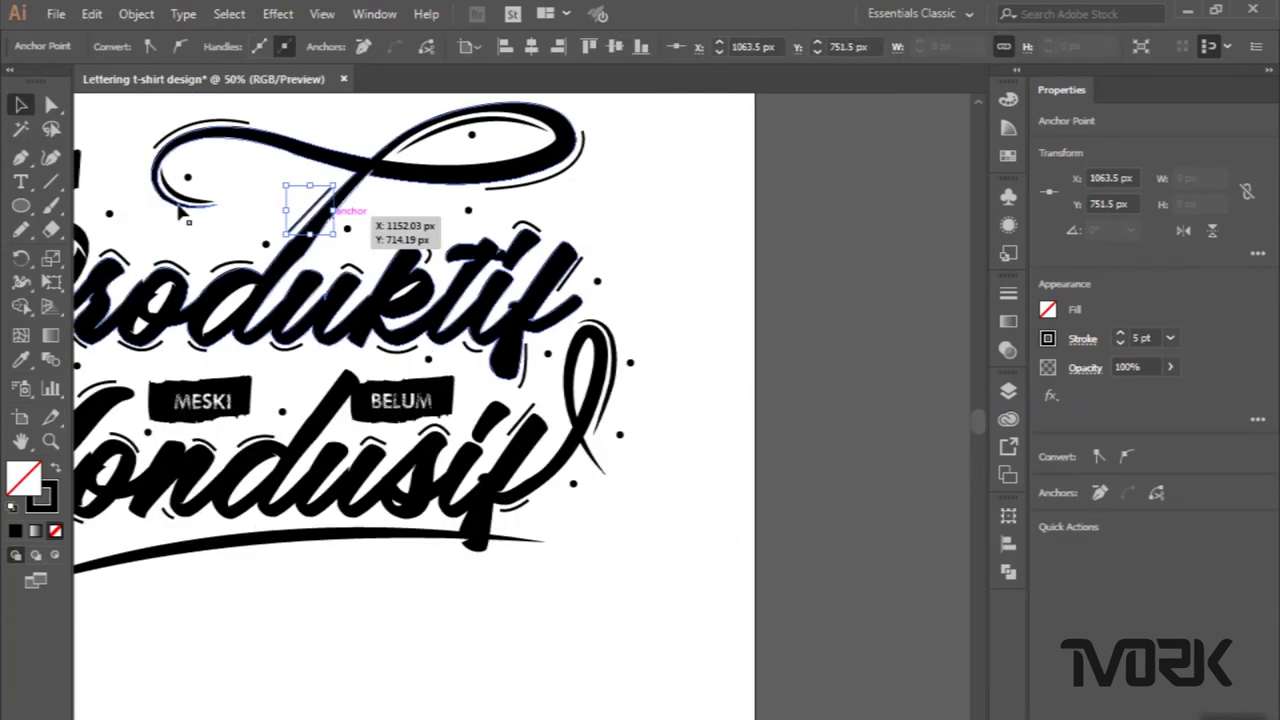
click(21, 157)
alt+scroll(246, 371, up, 1)
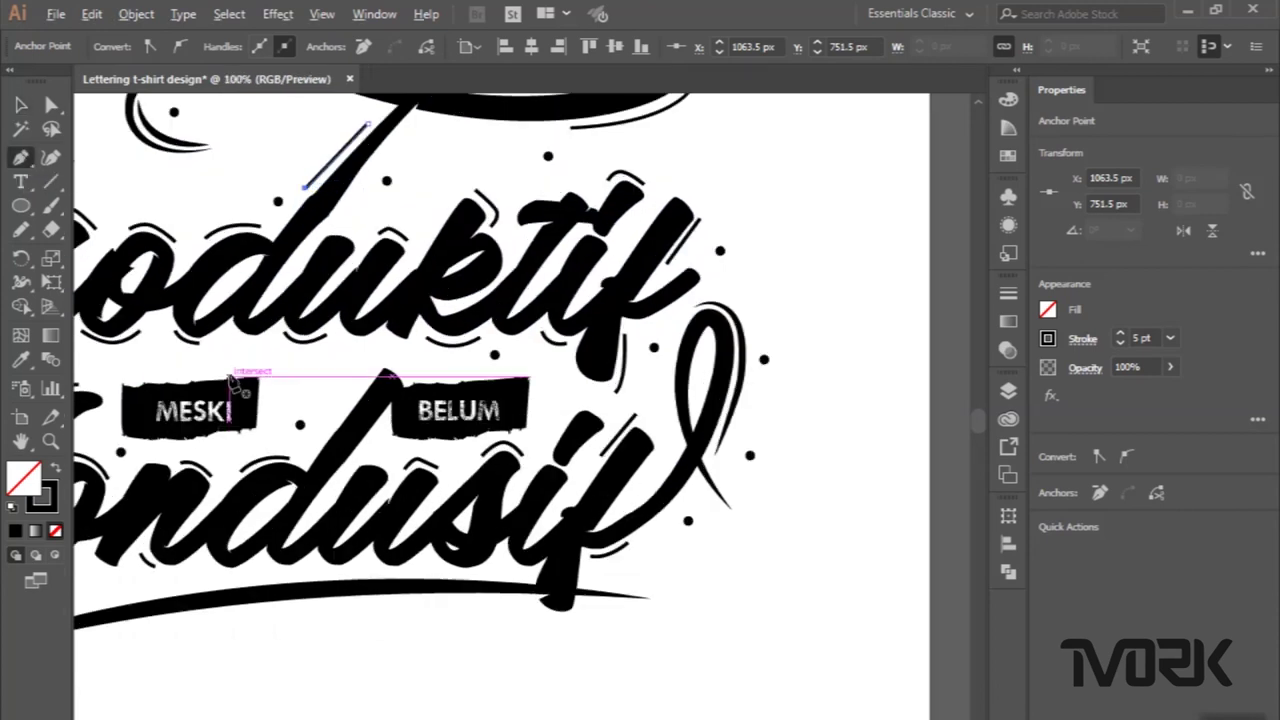
alt+scroll(300, 380, up, 1)
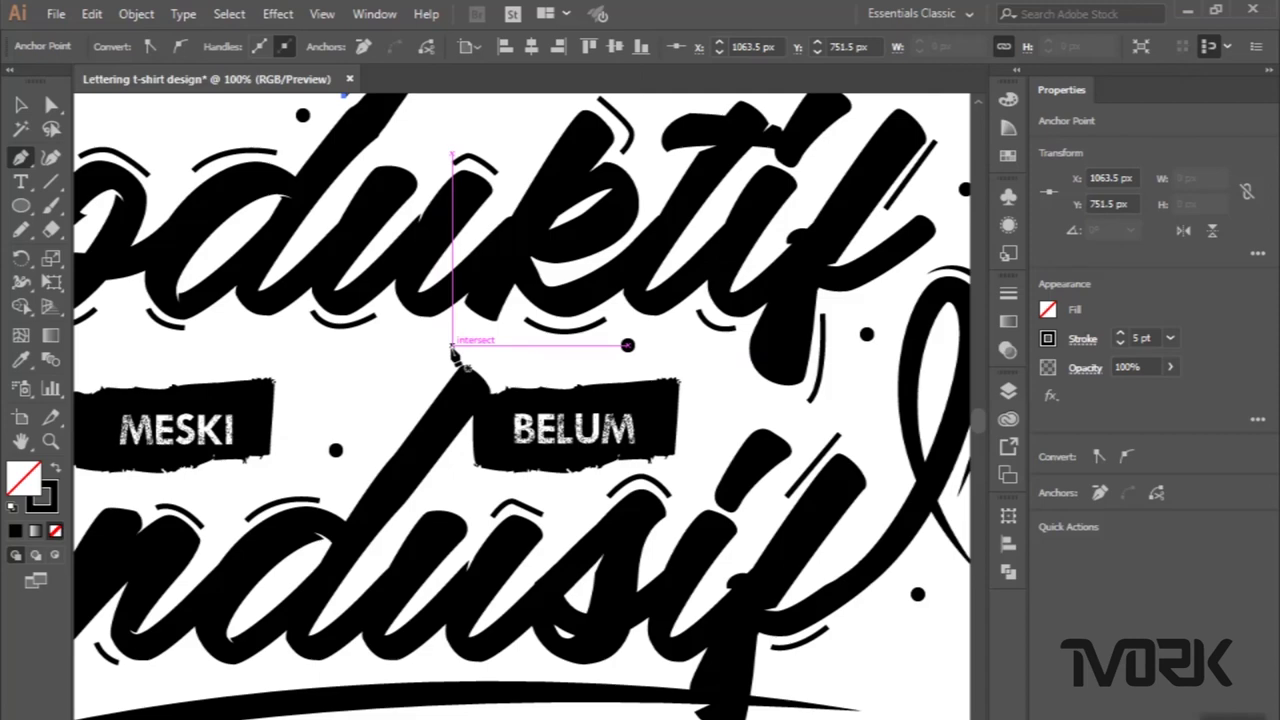
click(451, 359)
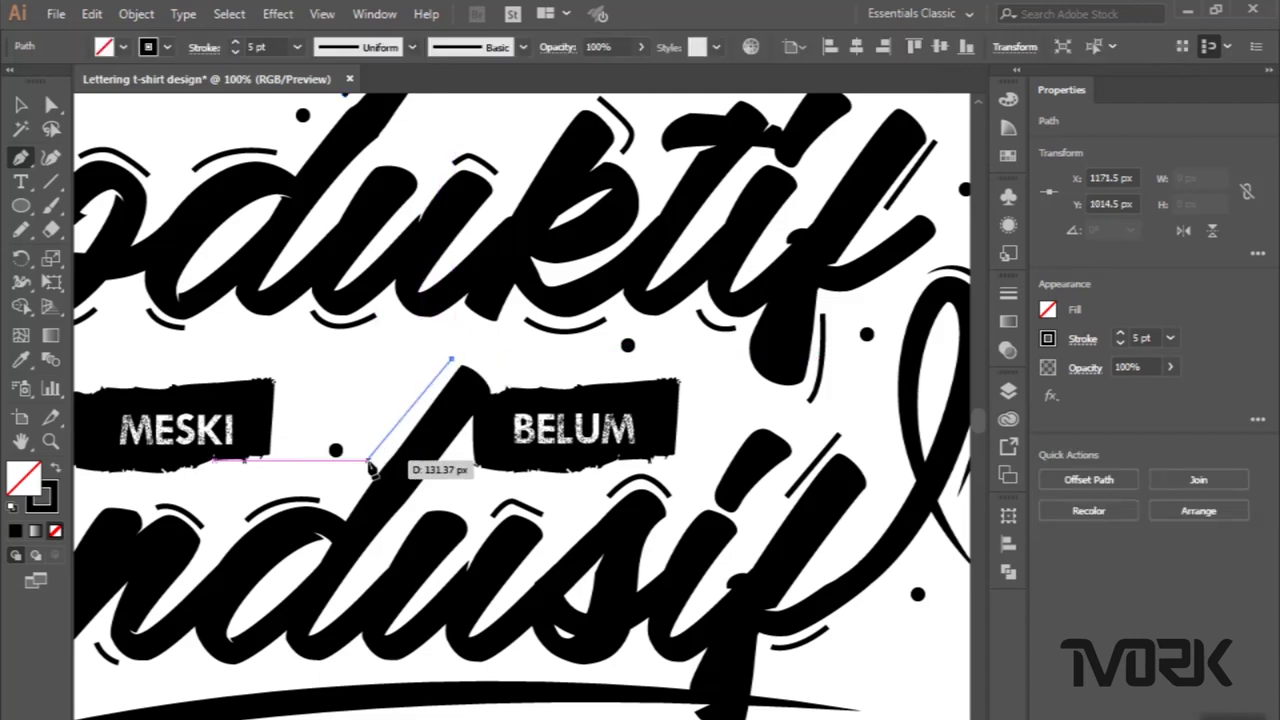
click(372, 466)
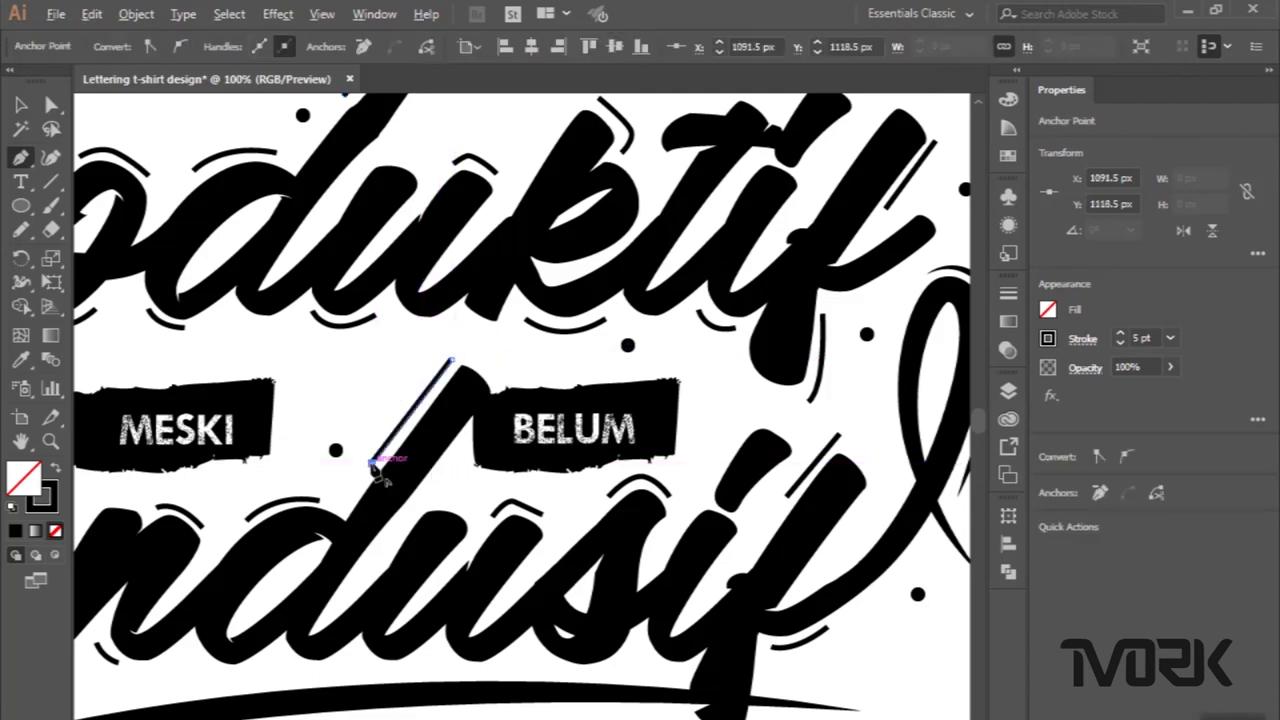
scroll(372, 466, down, 1)
click(21, 105)
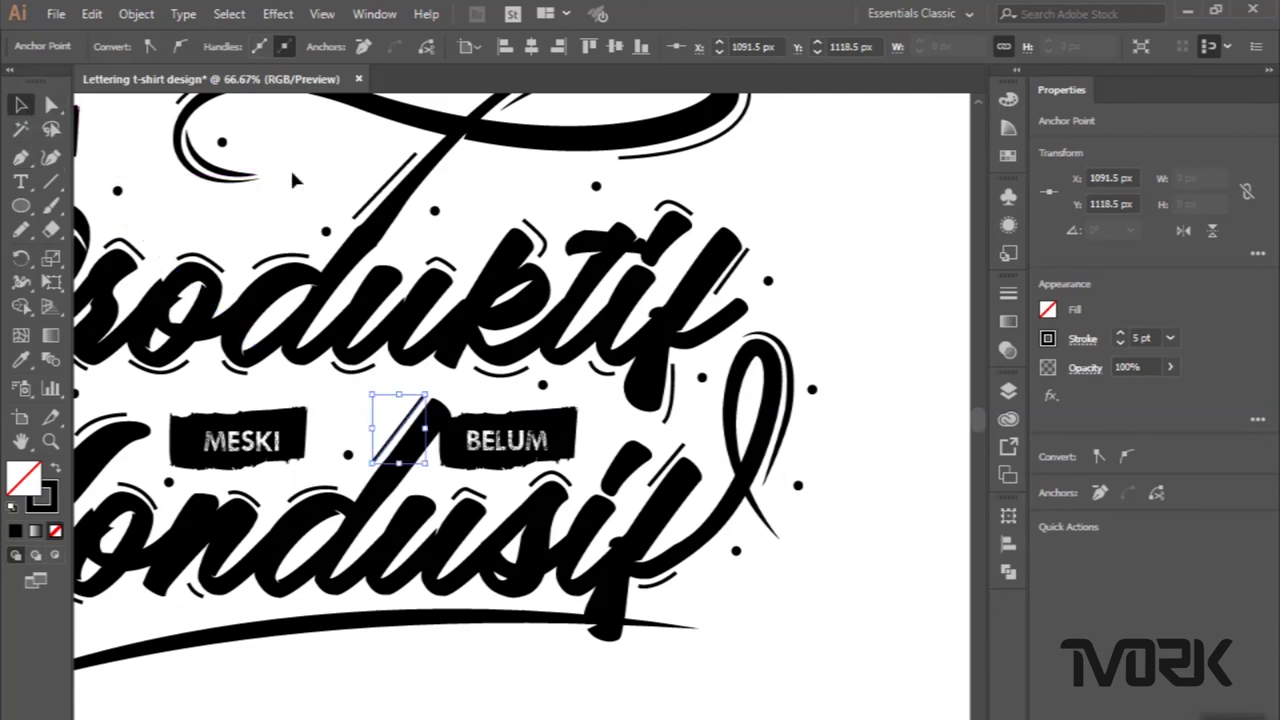
click(294, 179)
scroll(500, 357, down, 2)
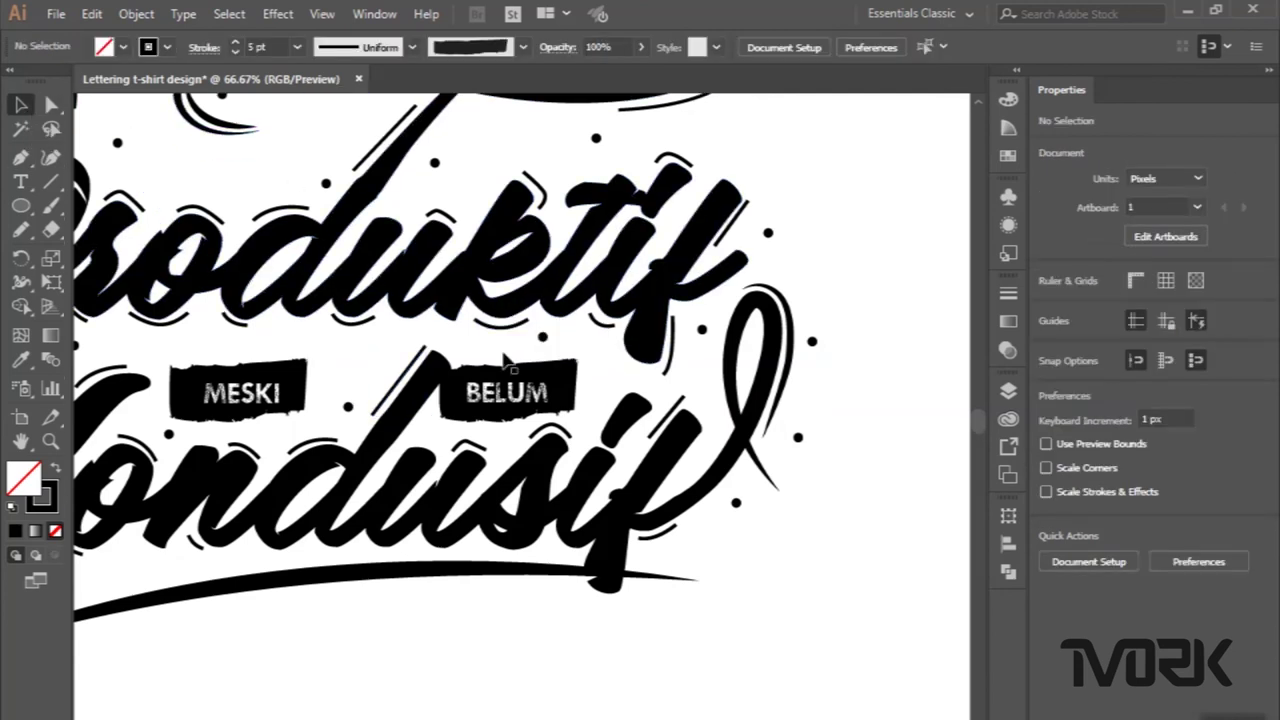
scroll(505, 360, down, 2)
key(ctrl+0)
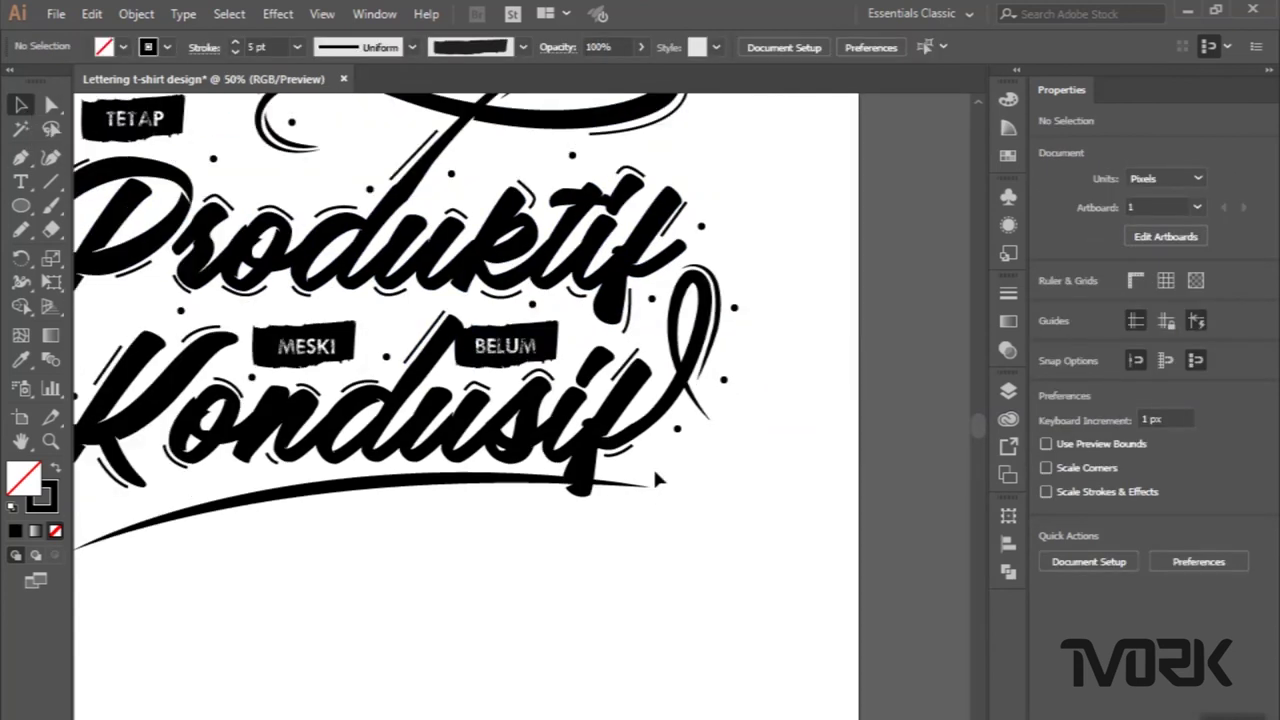
Nudge the BELUM label slightly up and left.
scroll(510, 330, up, 2)
mouse_move(468, 348)
mouse_down()
mouse_move(518, 425)
mouse_move(594, 401)
mouse_move(572, 400)
mouse_up()
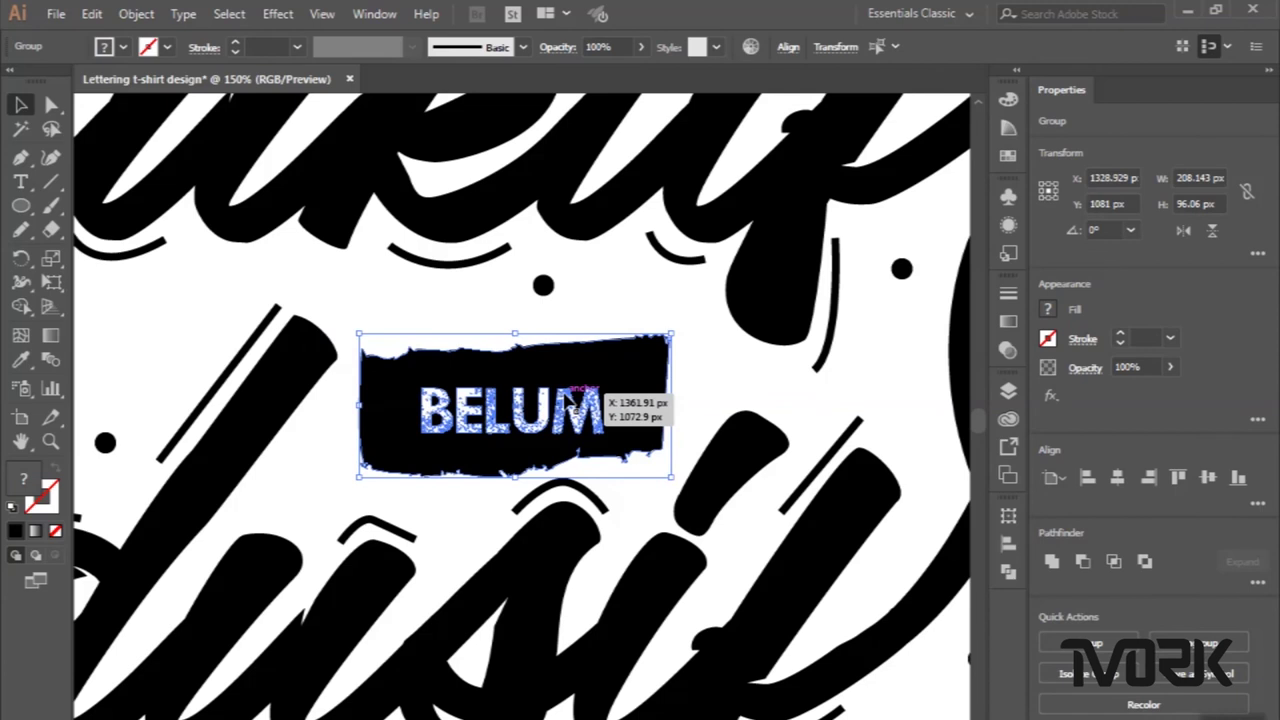
mouse_move(556, 383)
mouse_down()
mouse_move(548, 372)
mouse_move(572, 392)
mouse_up()
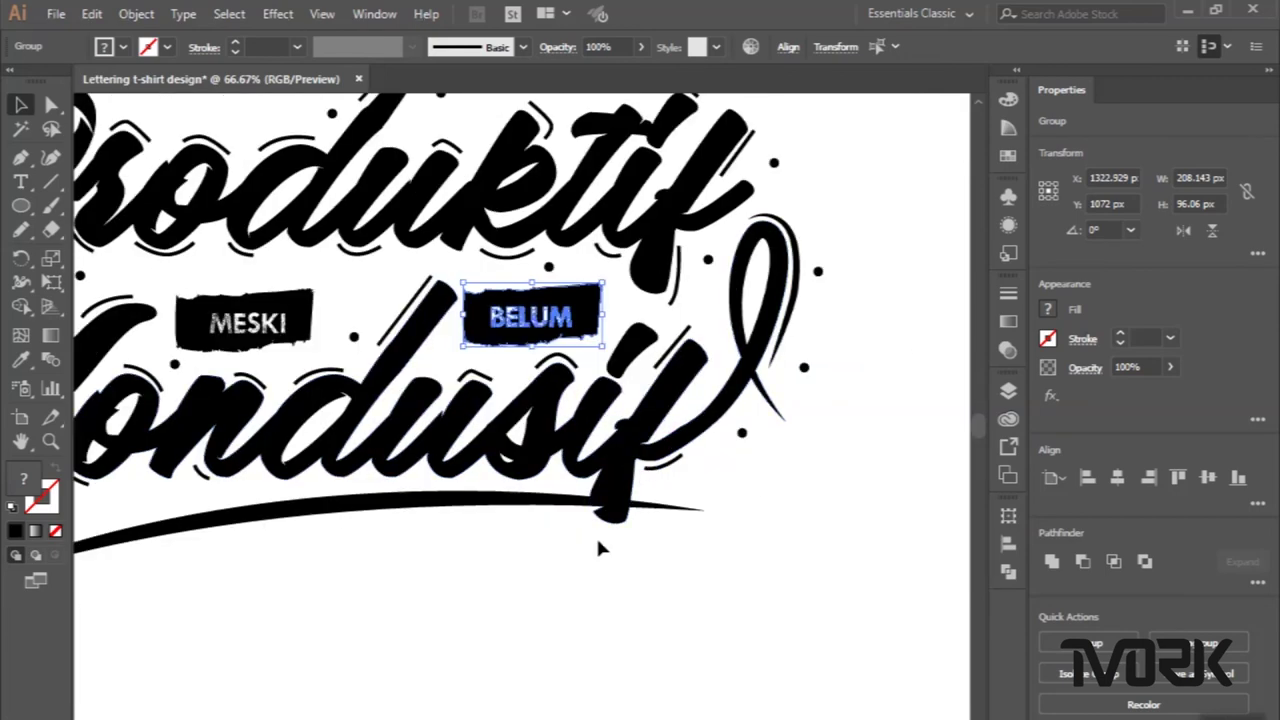
click(600, 548)
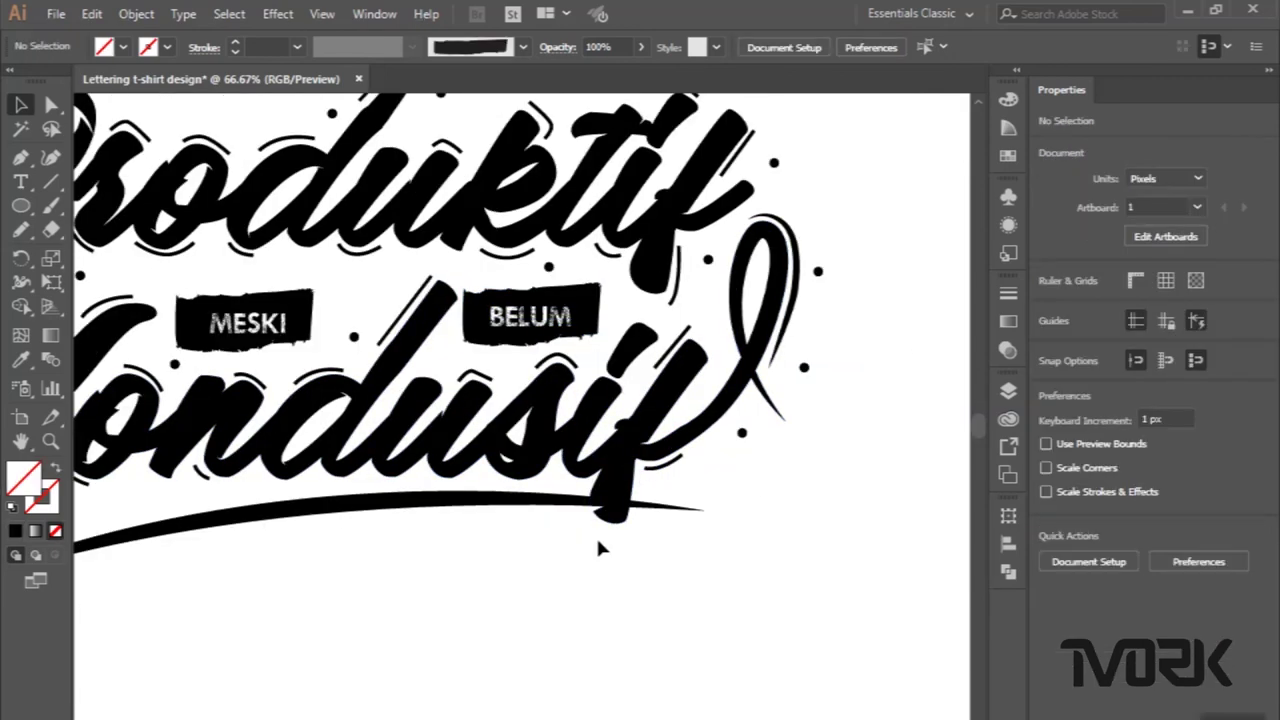
scroll(600, 548, down, 2)
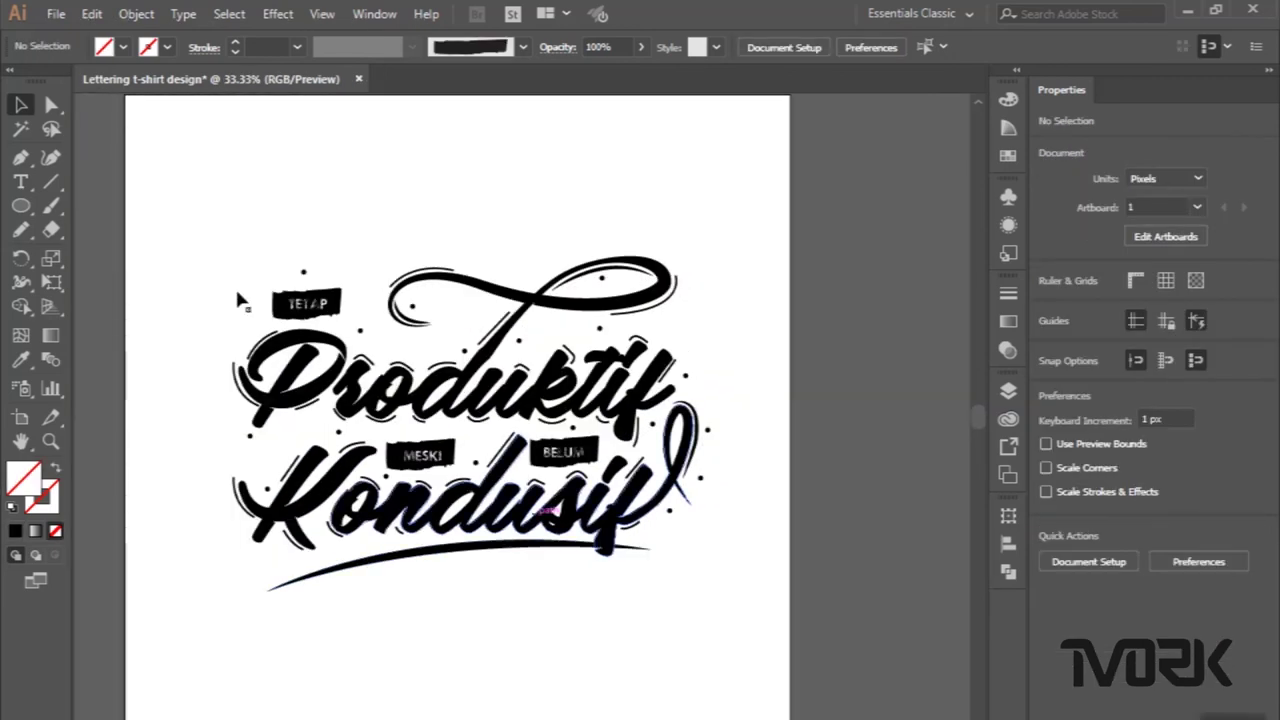
Group all the lettering and expand its fills and strokes.
drag(191, 240, 754, 678)
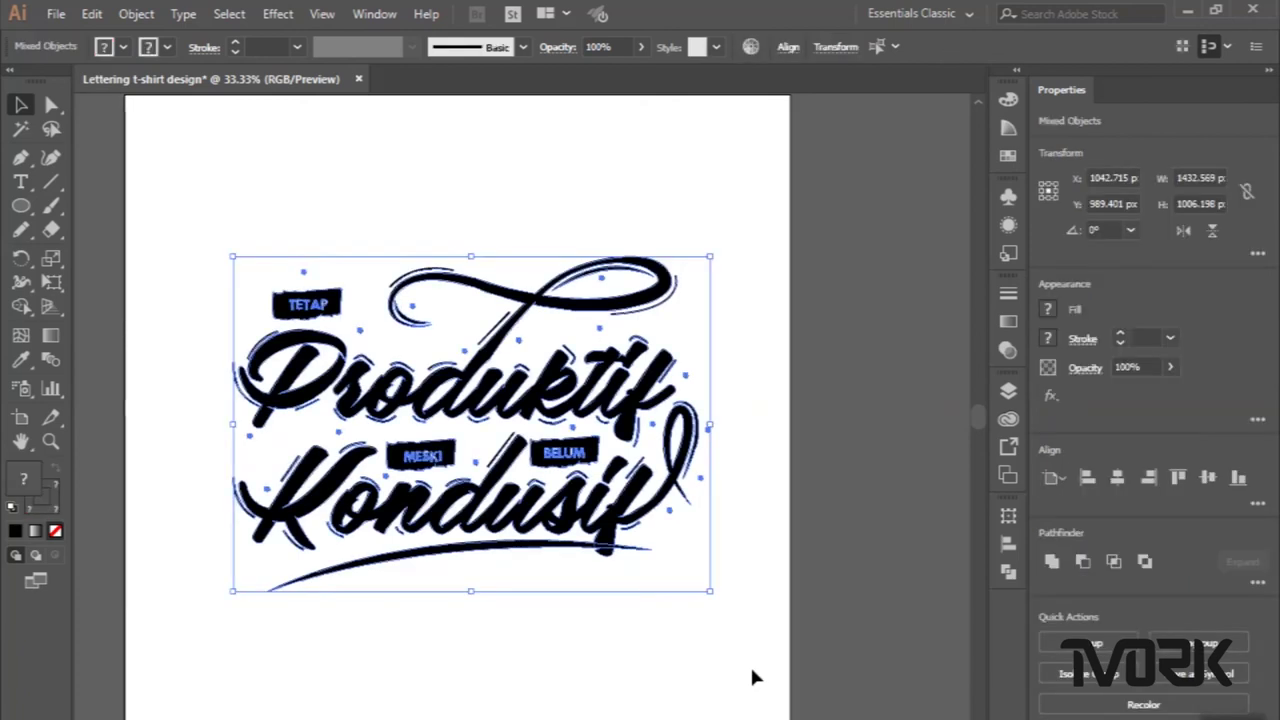
right_click(608, 592)
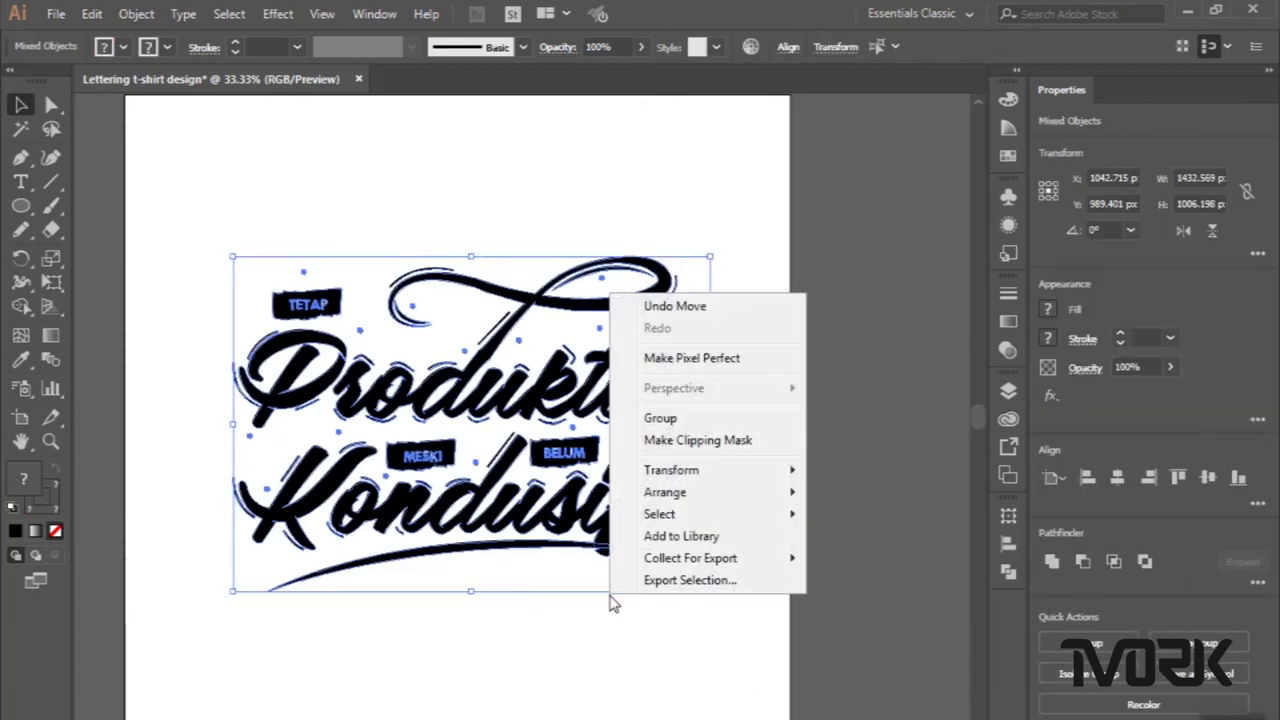
click(652, 420)
click(152, 14)
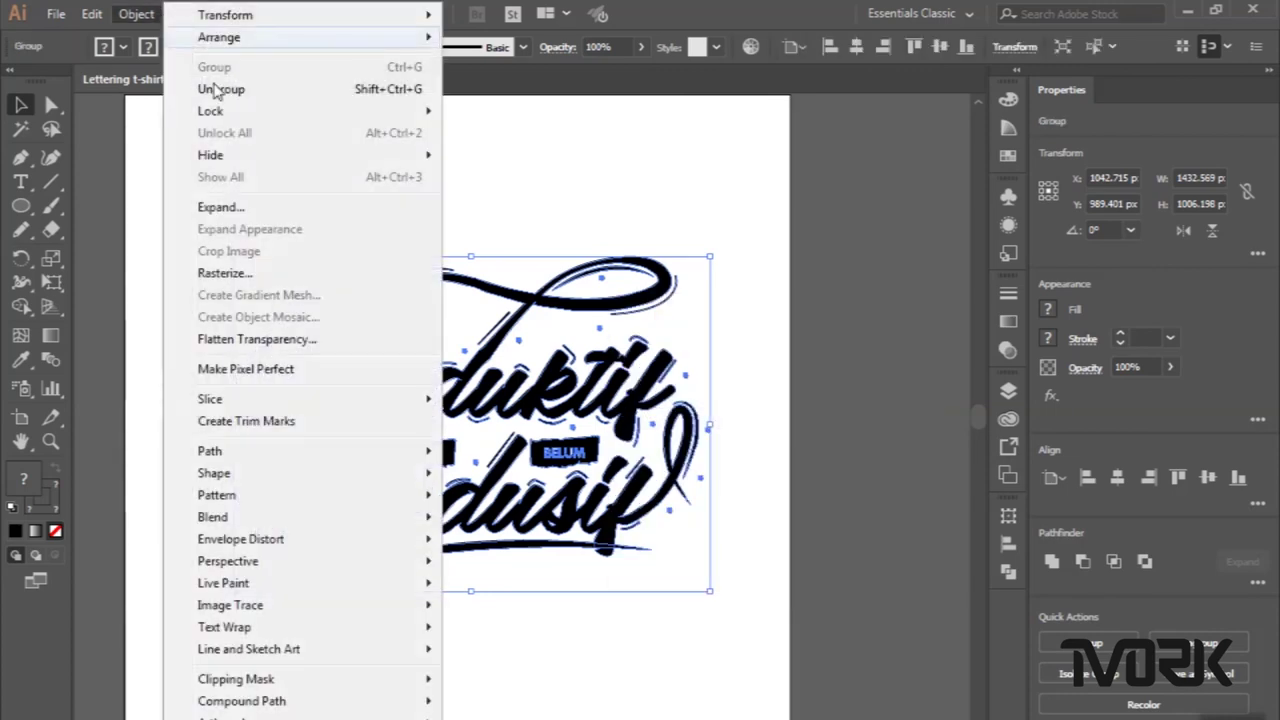
click(238, 208)
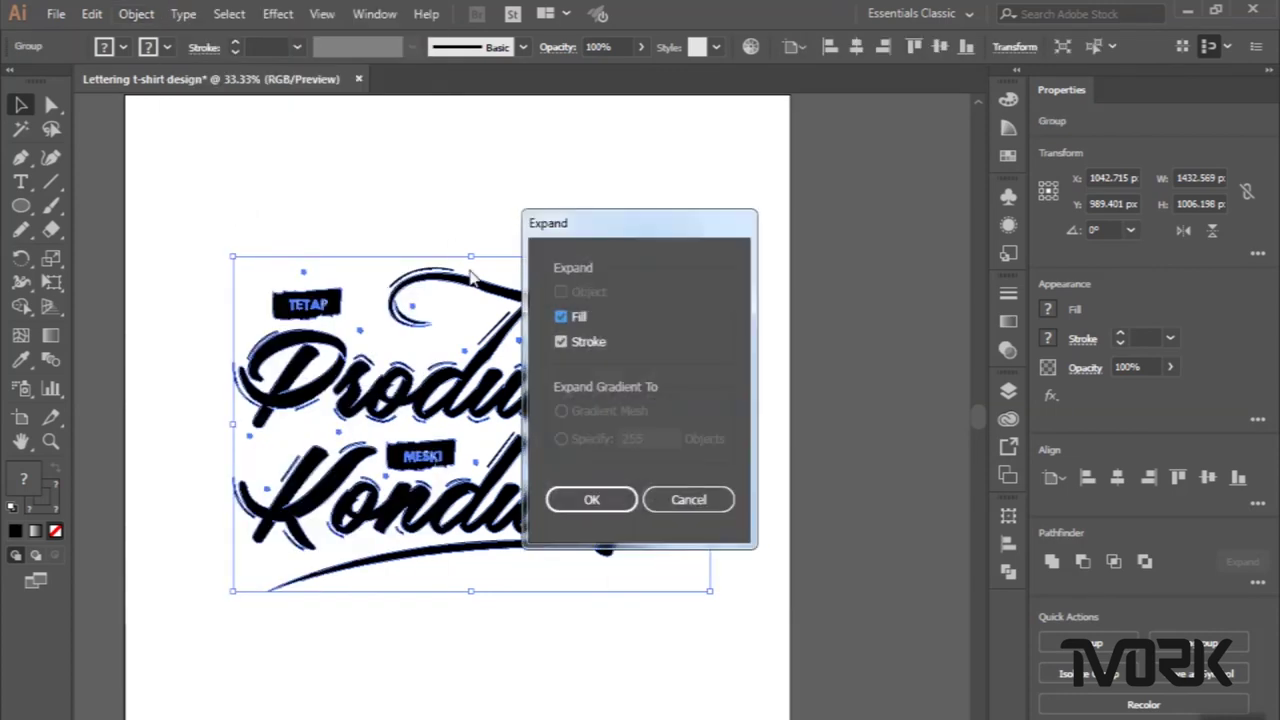
click(575, 502)
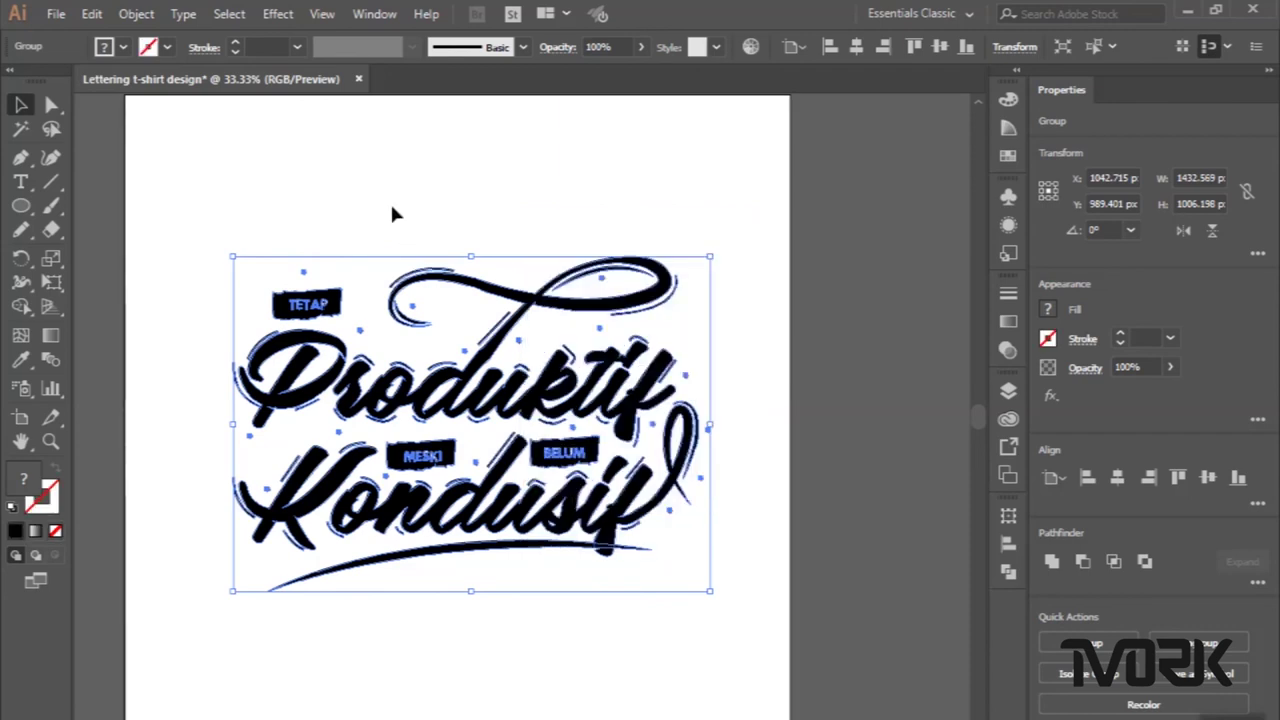
Centre the lettering group horizontally and vertically on the artboard.
click(392, 213)
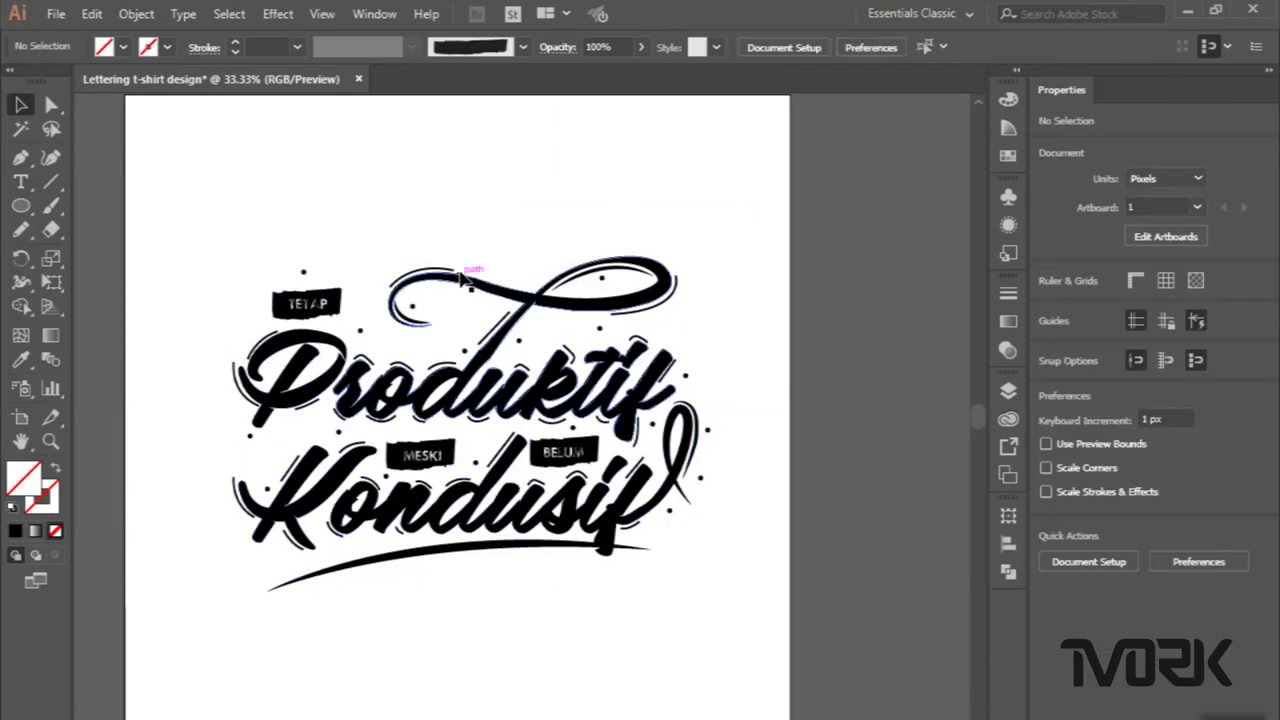
click(462, 278)
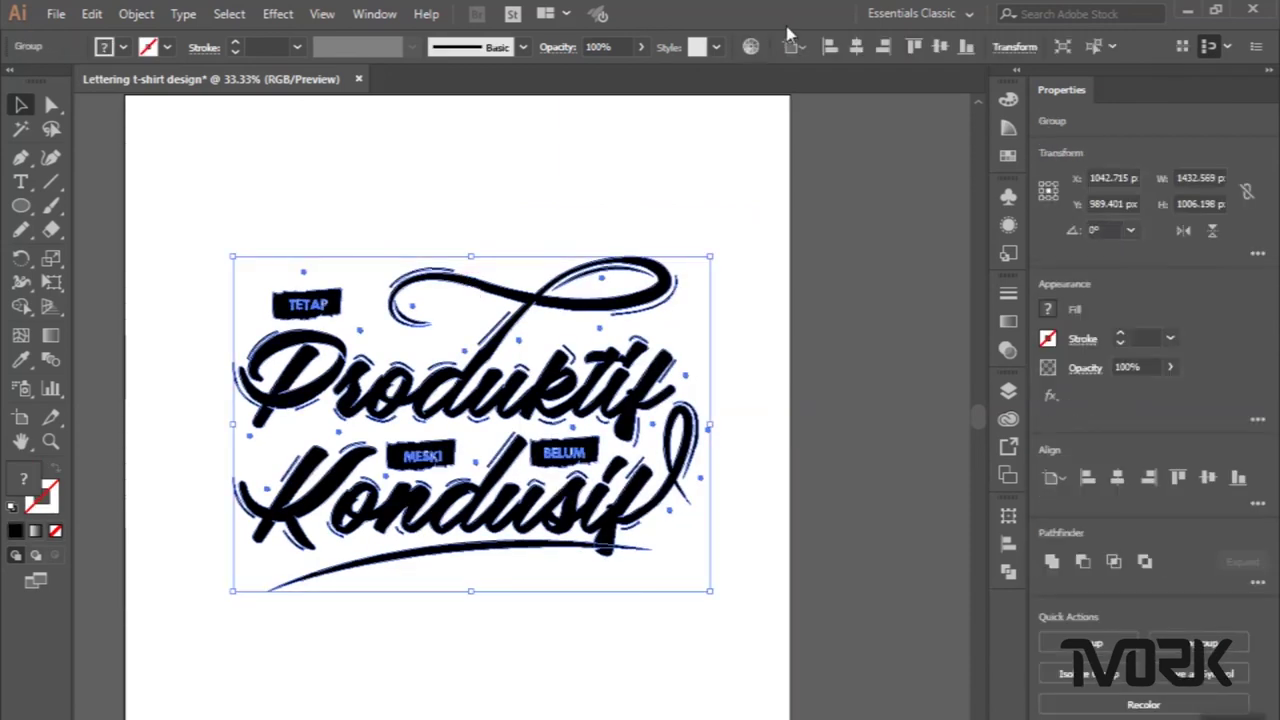
click(860, 52)
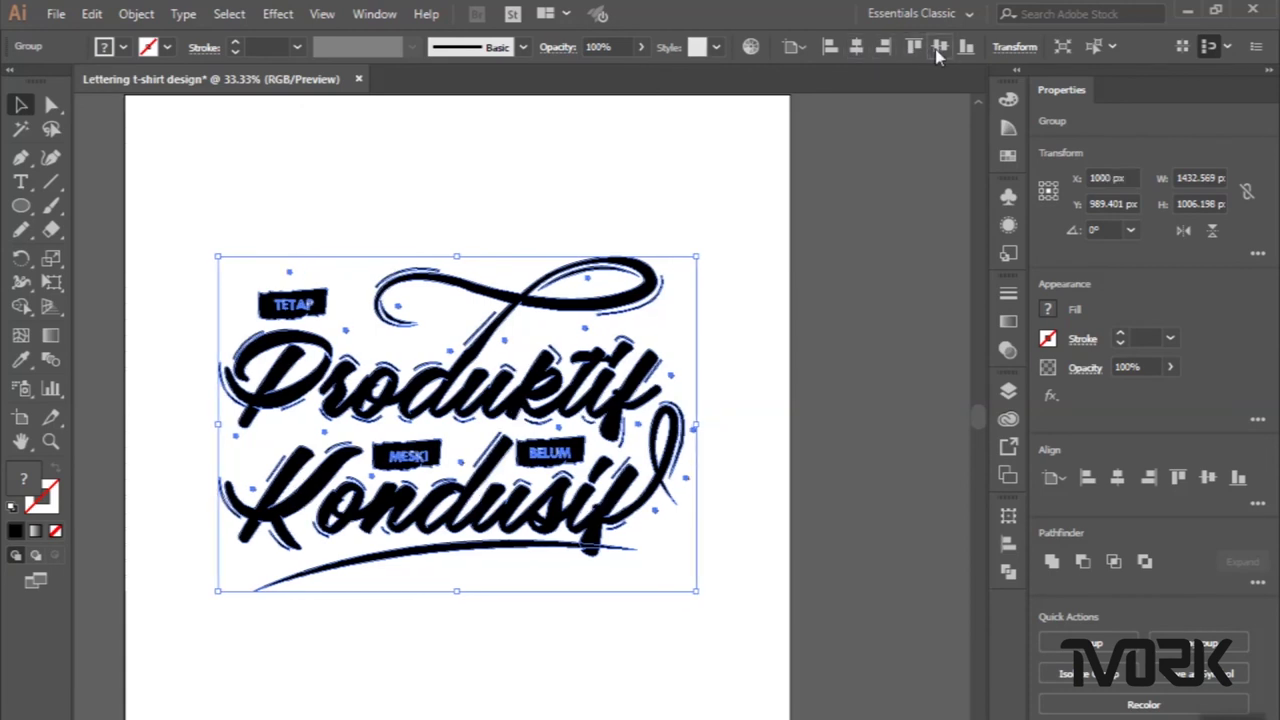
click(935, 49)
click(586, 192)
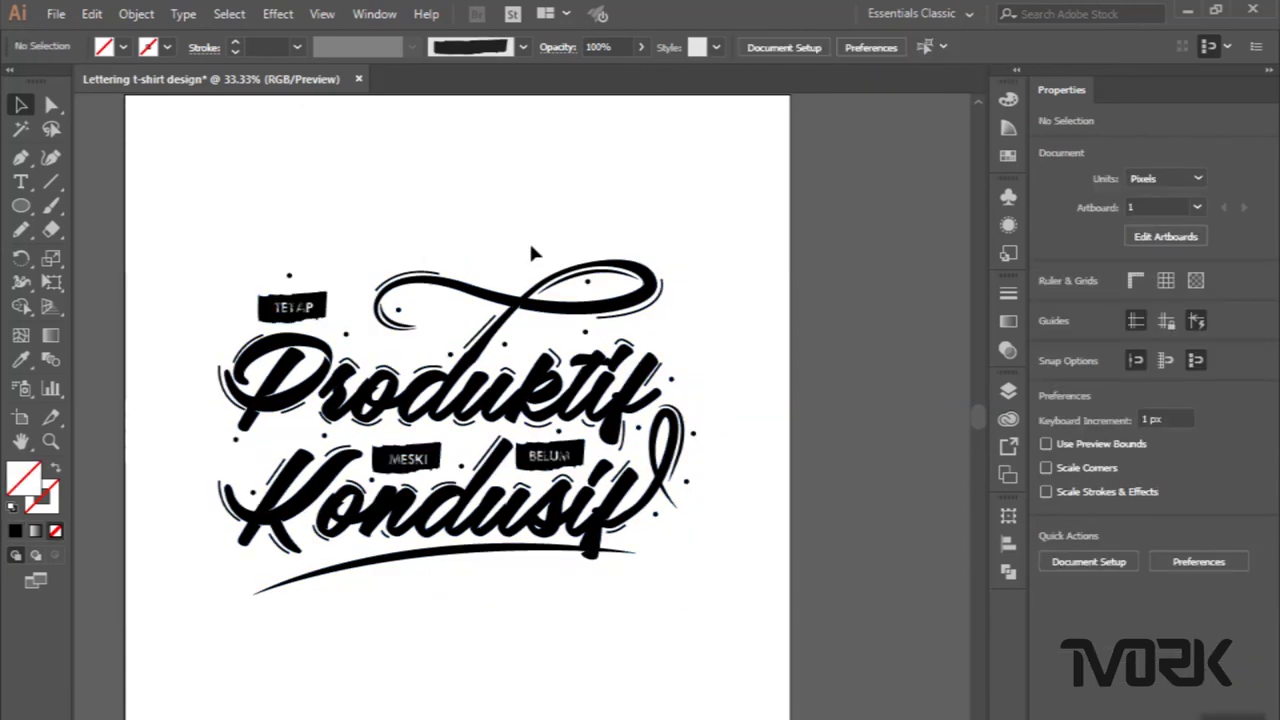
scroll(528, 254, down, 1)
scroll(500, 490, up, 1)
scroll(500, 490, left, 2)
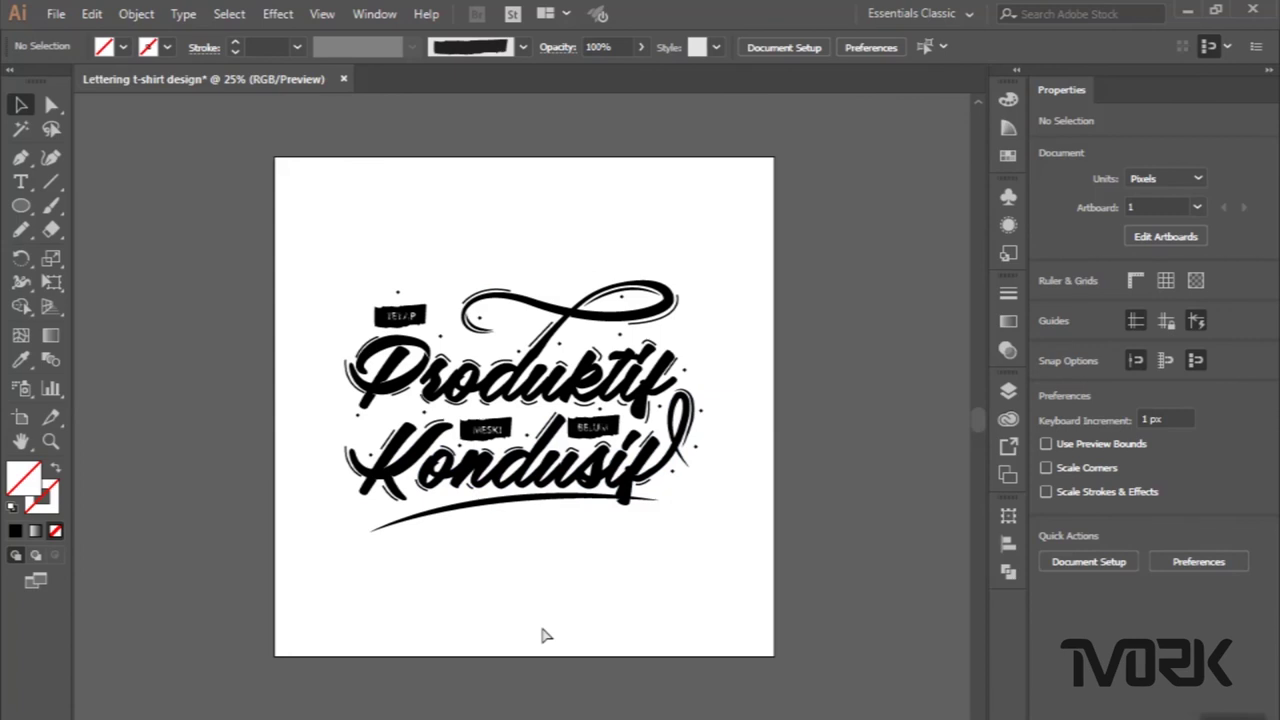
Save for Web as transparent 2000×2000 PNG-24 'Lettering-t-shirt-design' into Pictures > T-shirt mockup.
key(ctrl+alt+shift+s)
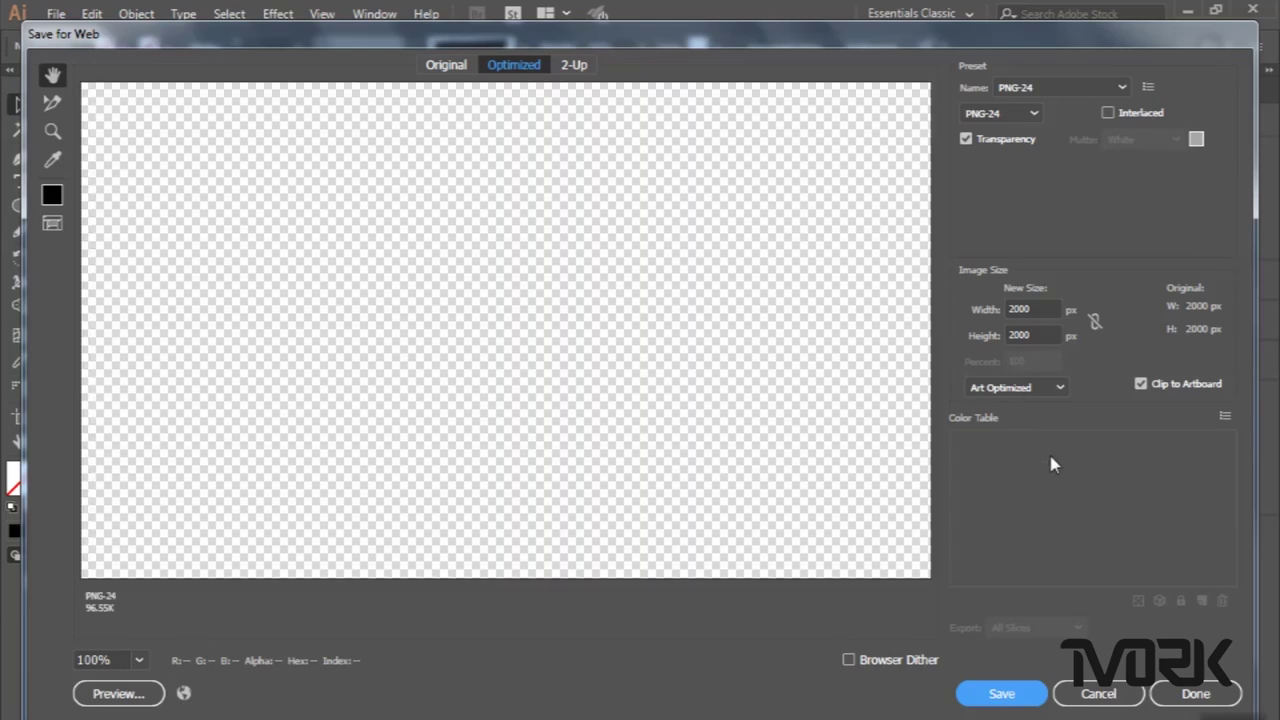
click(139, 660)
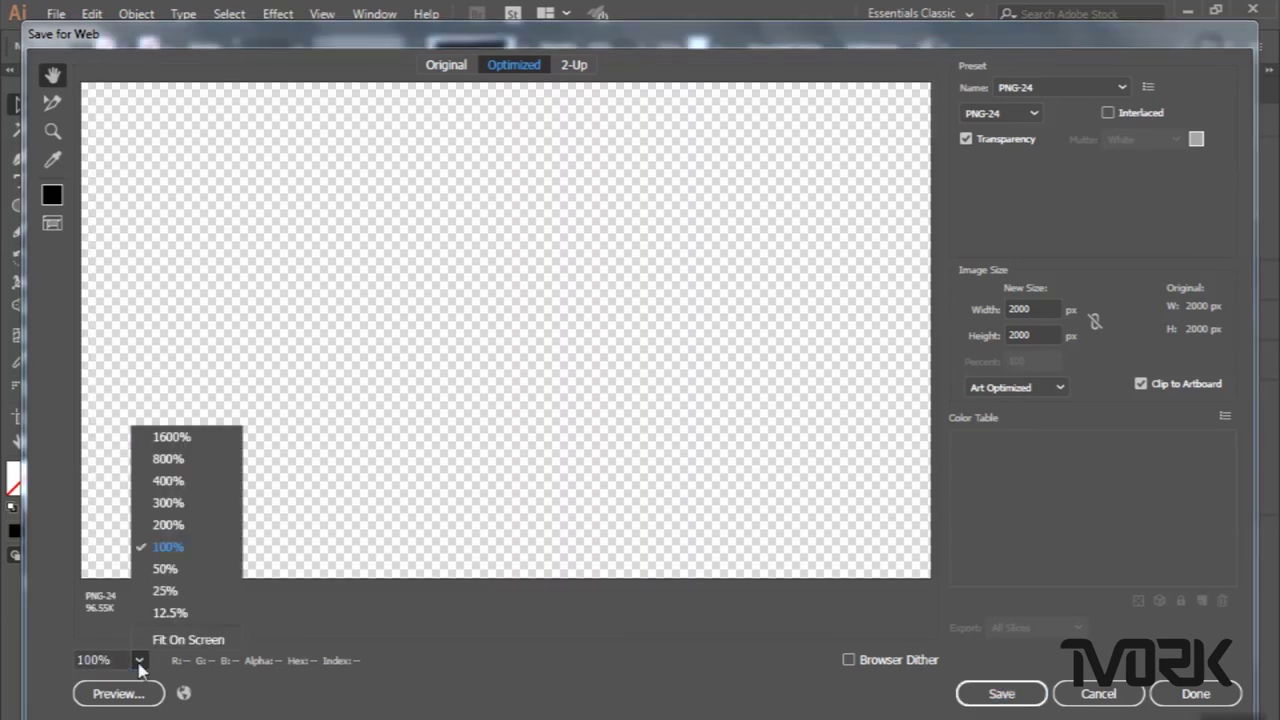
click(165, 591)
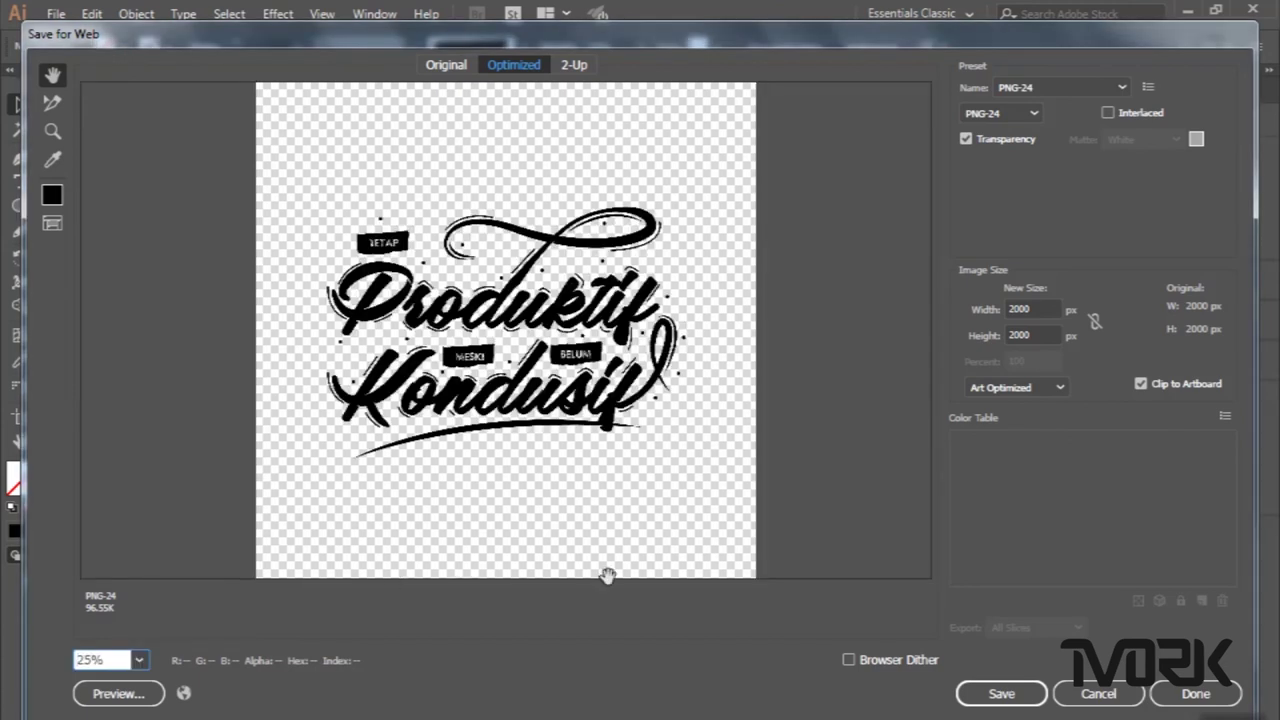
click(1005, 690)
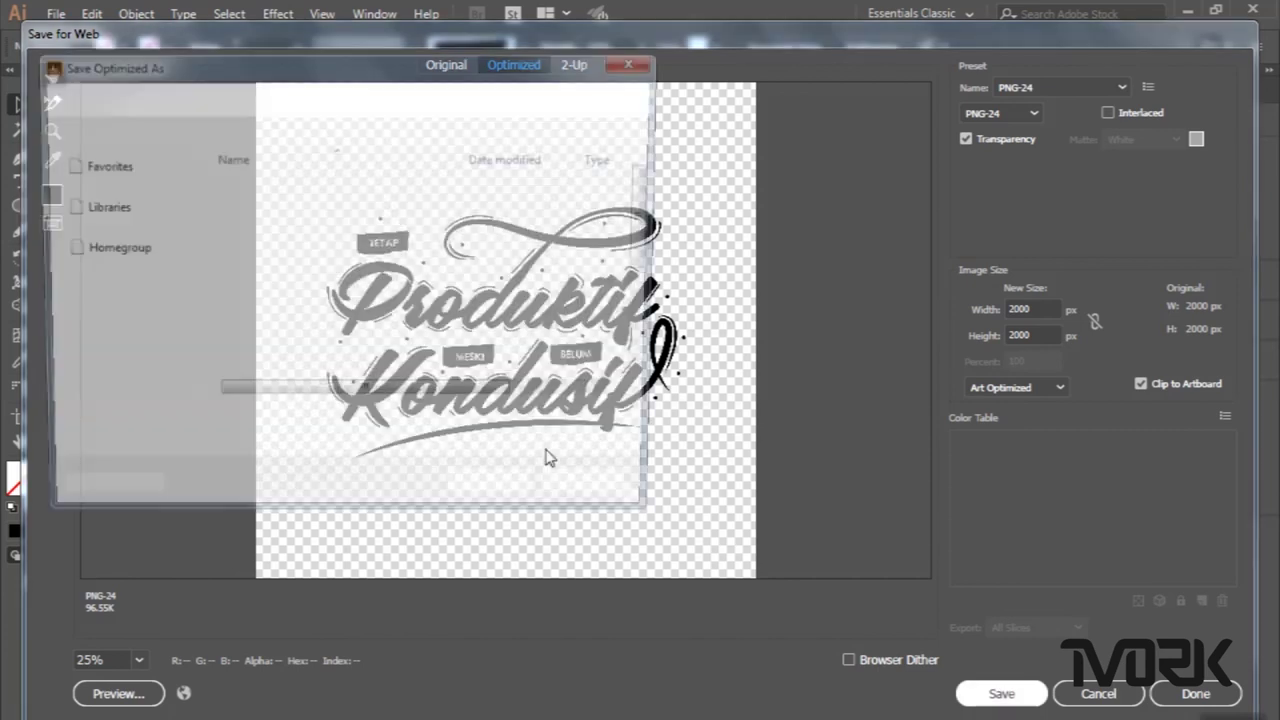
scroll(110, 280, down, 5)
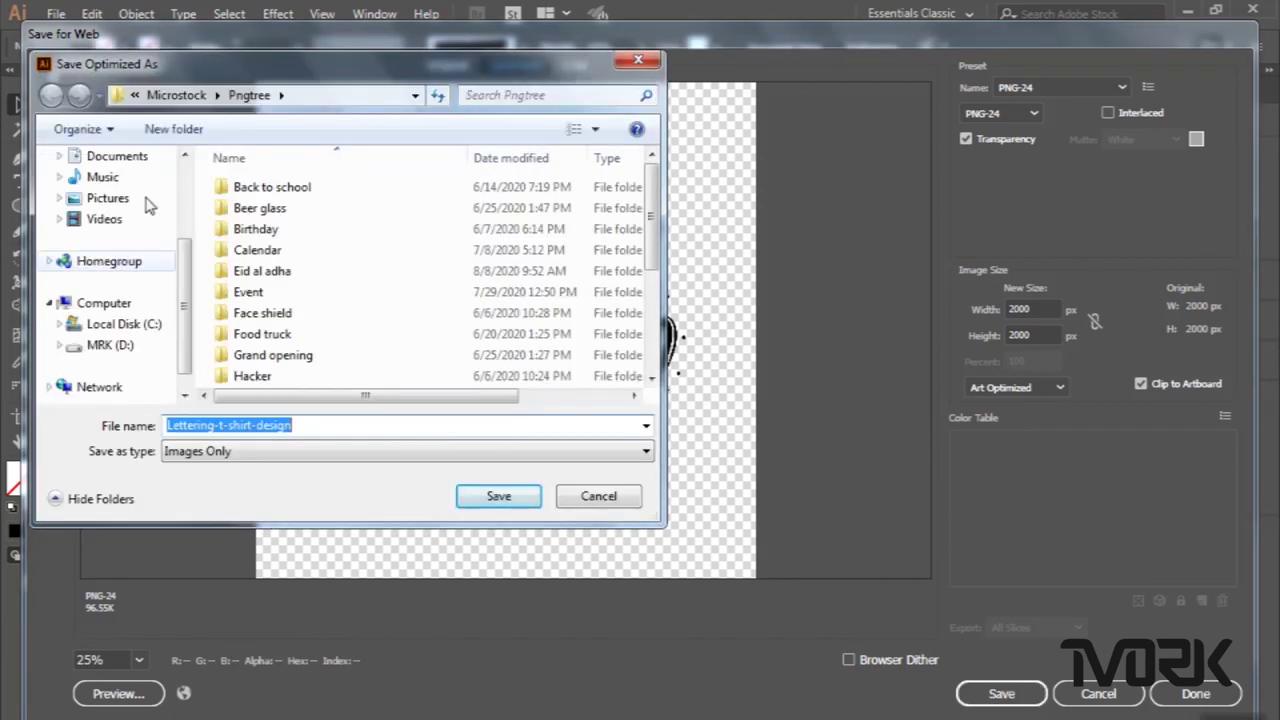
scroll(110, 290, up, 5)
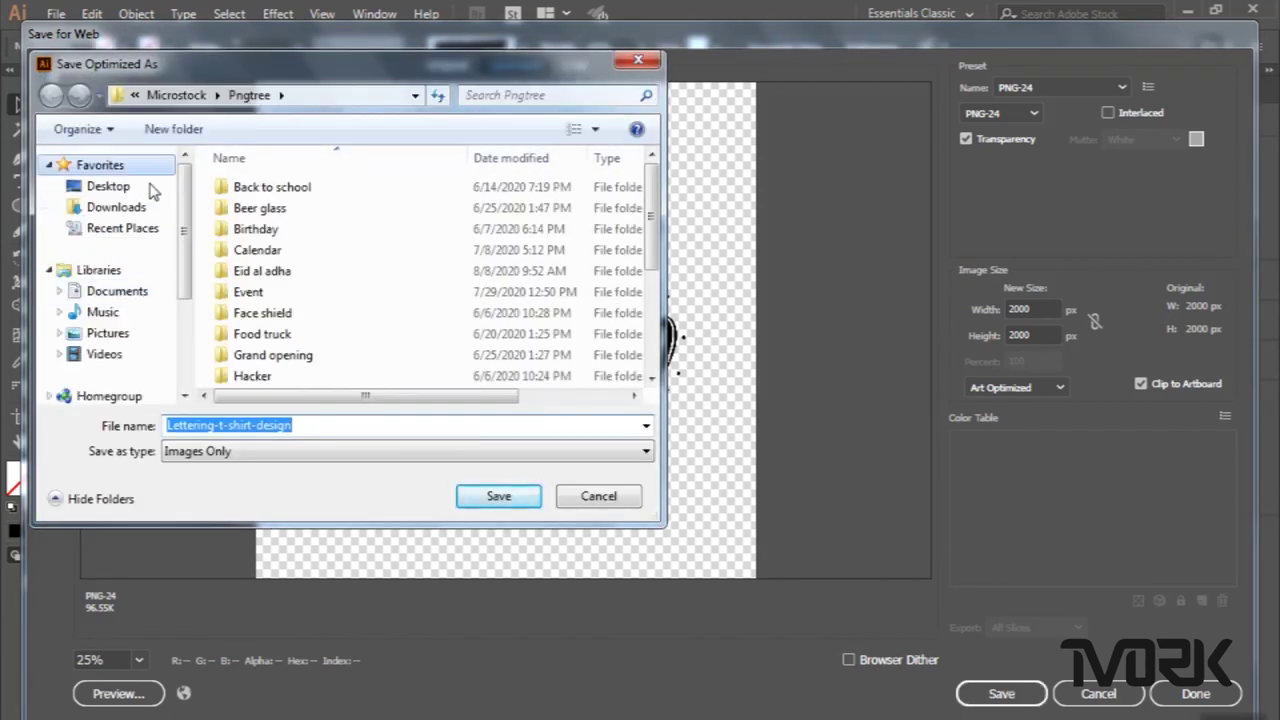
click(107, 333)
click(262, 347)
scroll(262, 347, down, 5)
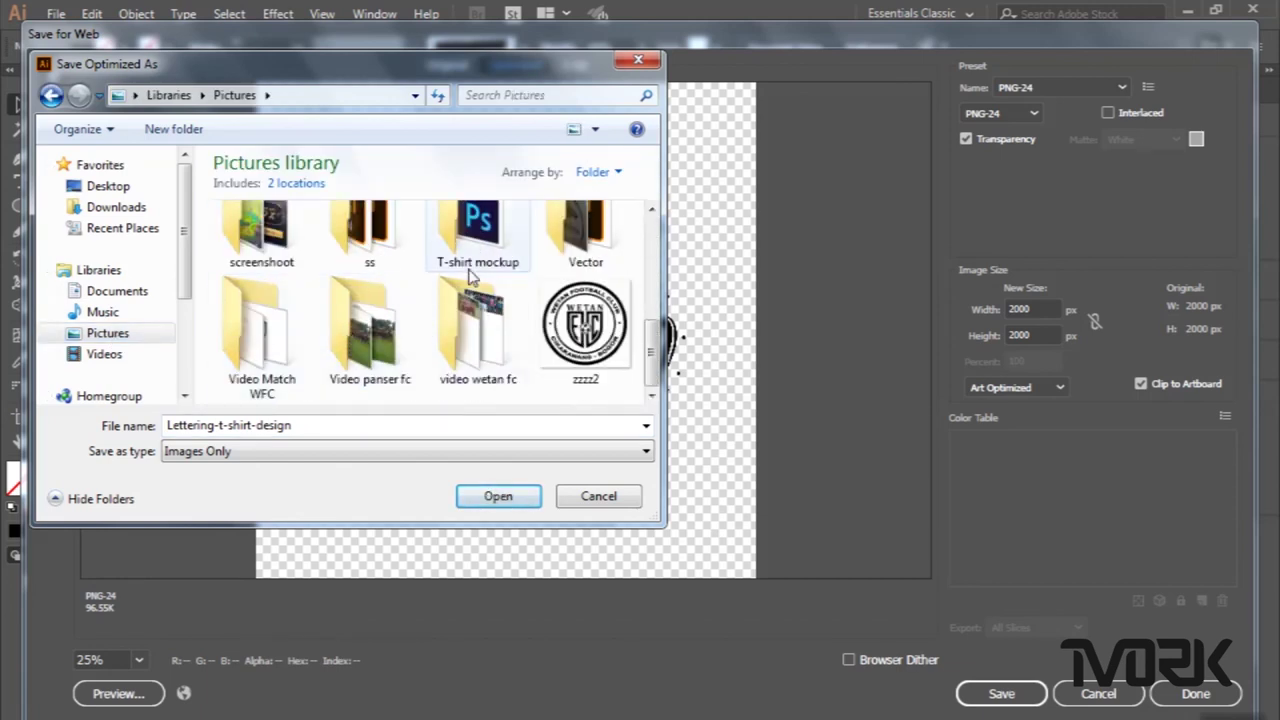
double_click(470, 222)
click(492, 497)
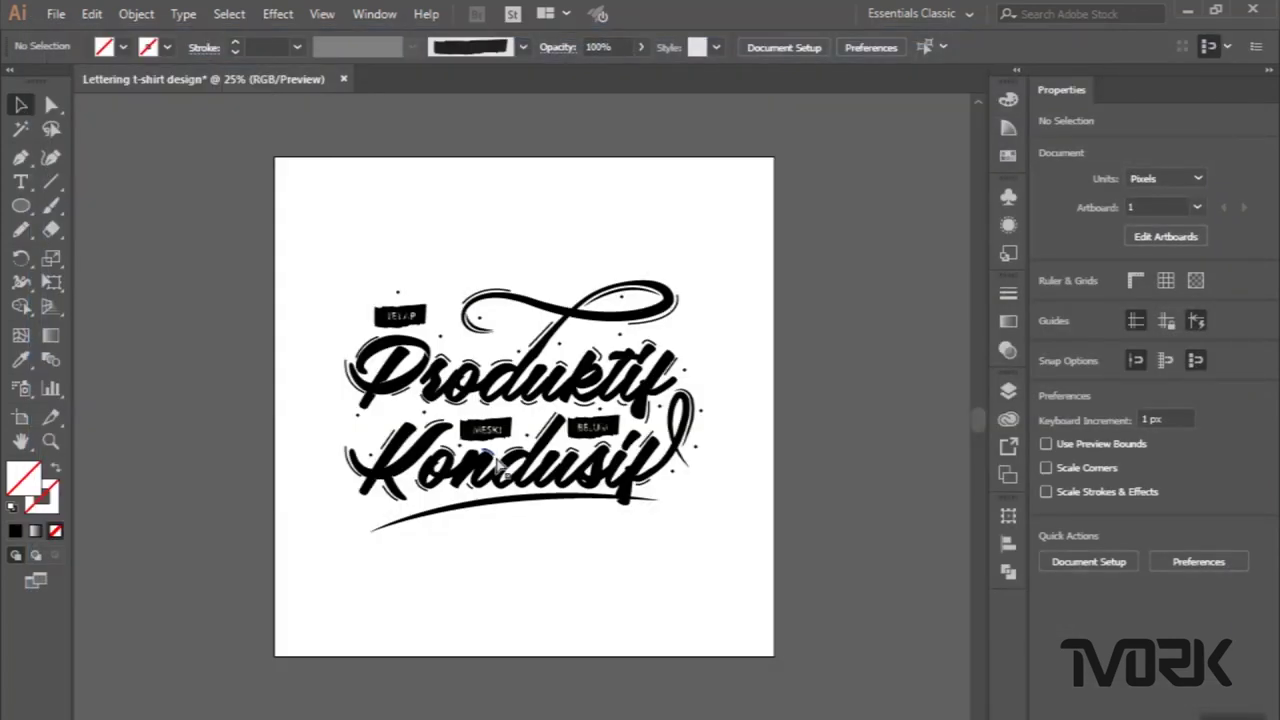
Save the artwork as Lettering t-shirt design.ai in Pictures > T-shirt mockup with default Illustrator Options.
key(ctrl+s)
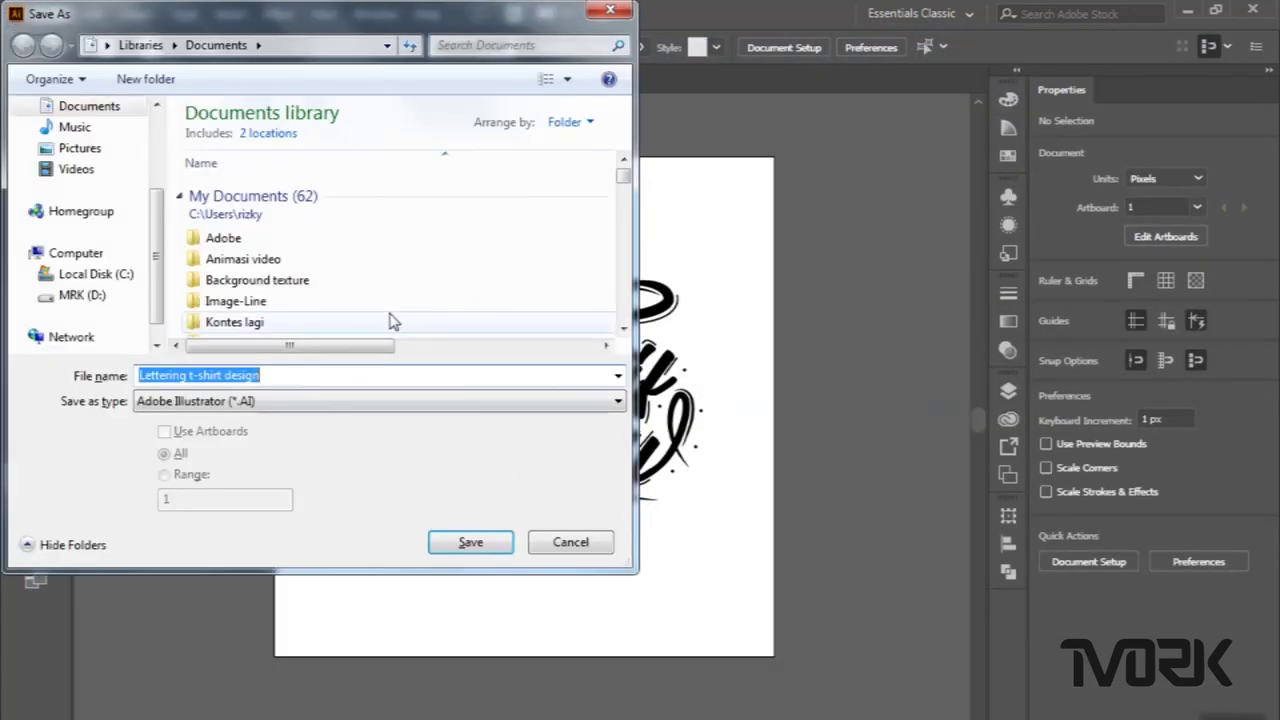
scroll(100, 260, up, 2)
click(92, 286)
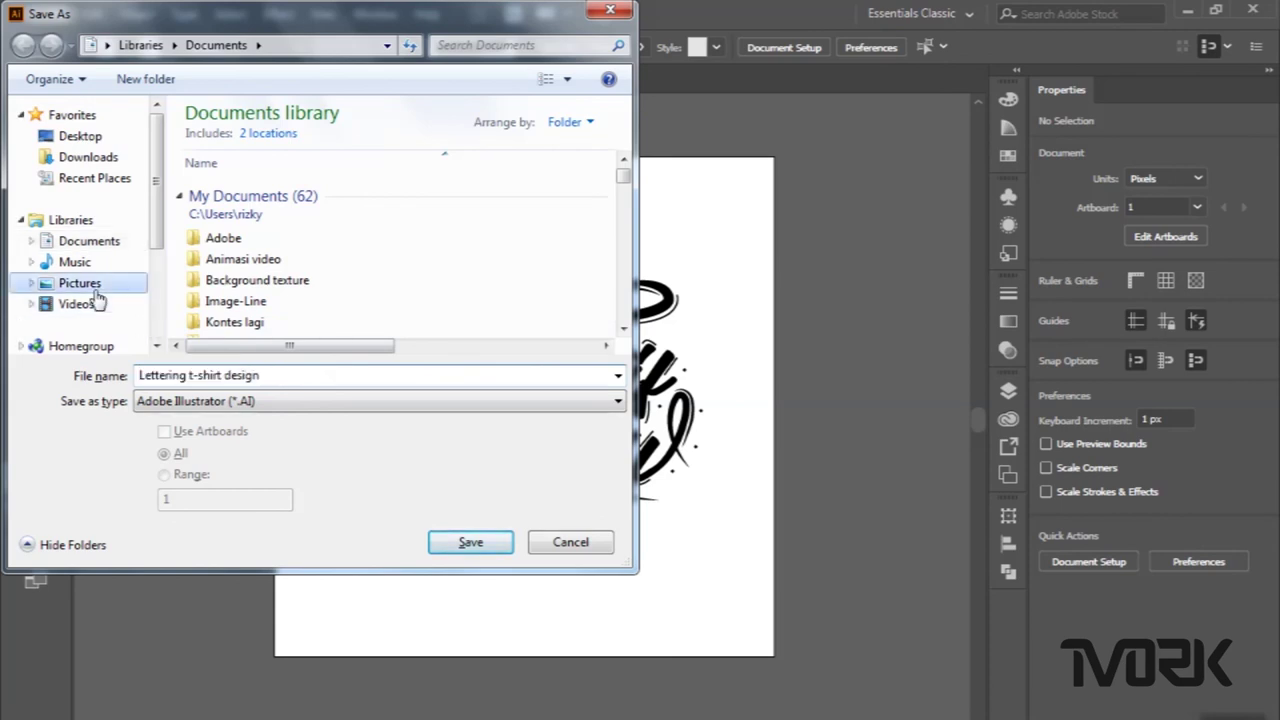
scroll(310, 320, down, 3)
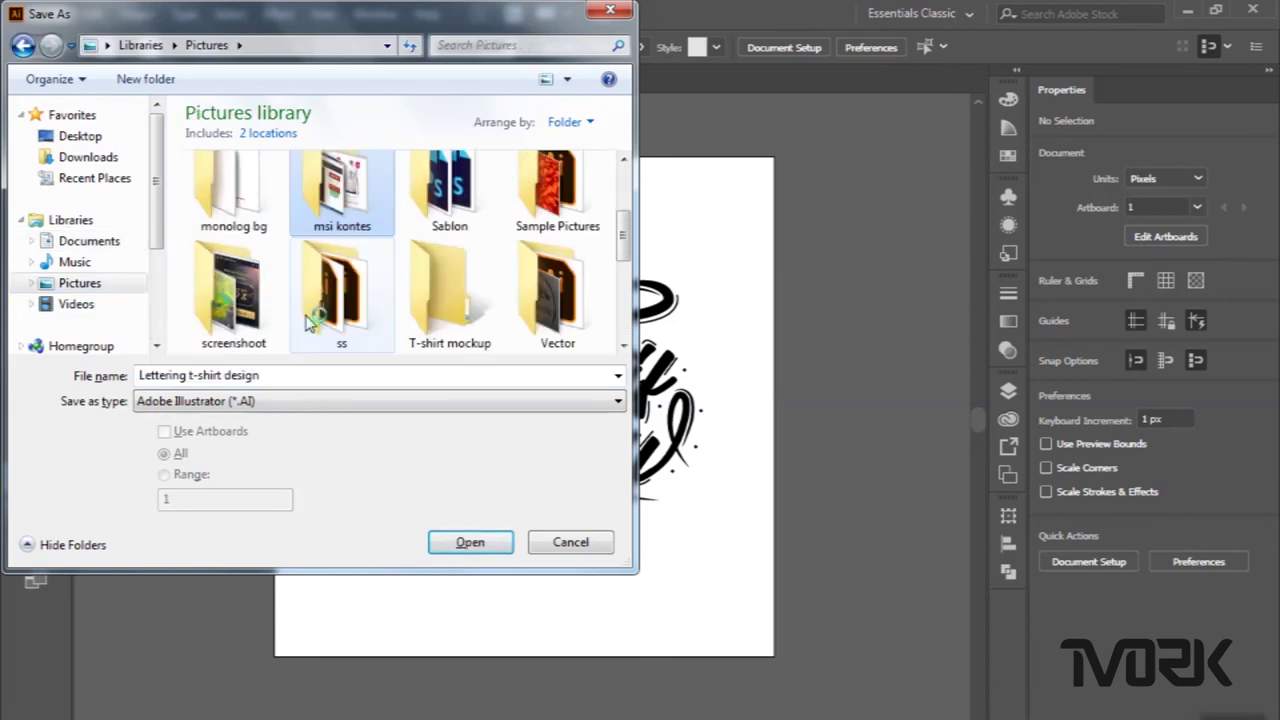
scroll(310, 320, down, 2)
scroll(320, 318, up, 1)
scroll(330, 316, up, 2)
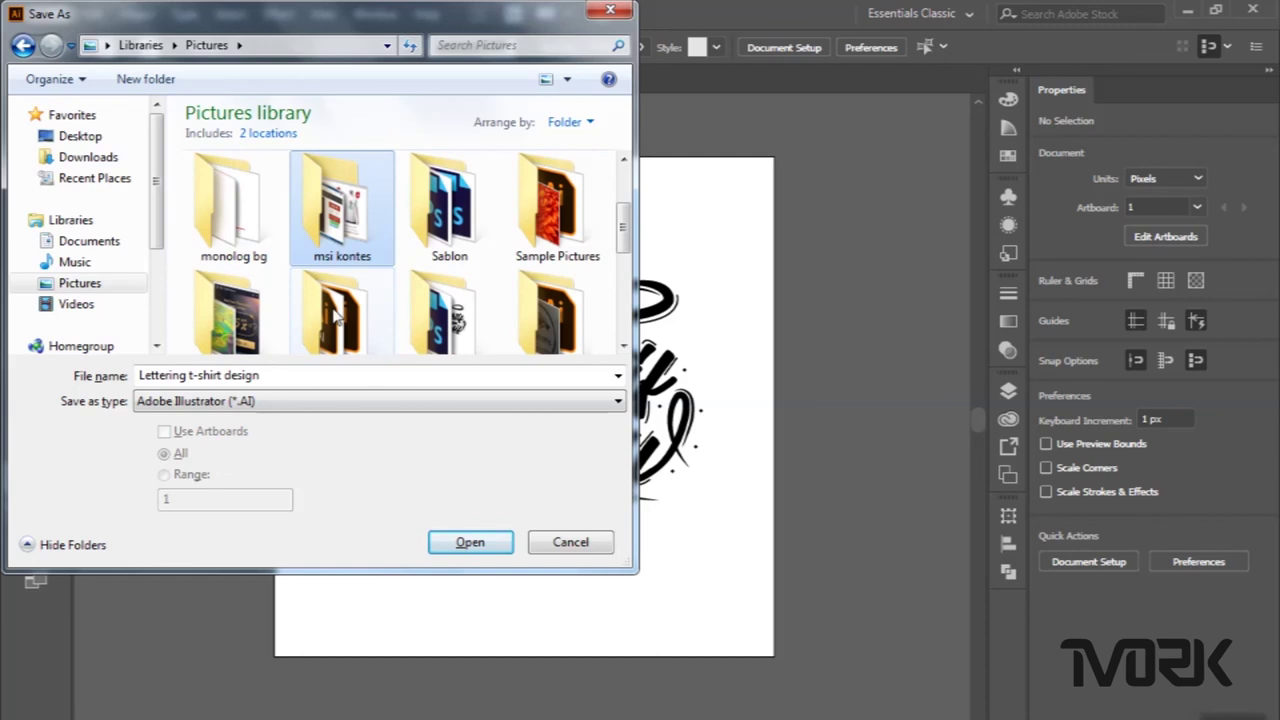
scroll(340, 318, down, 1)
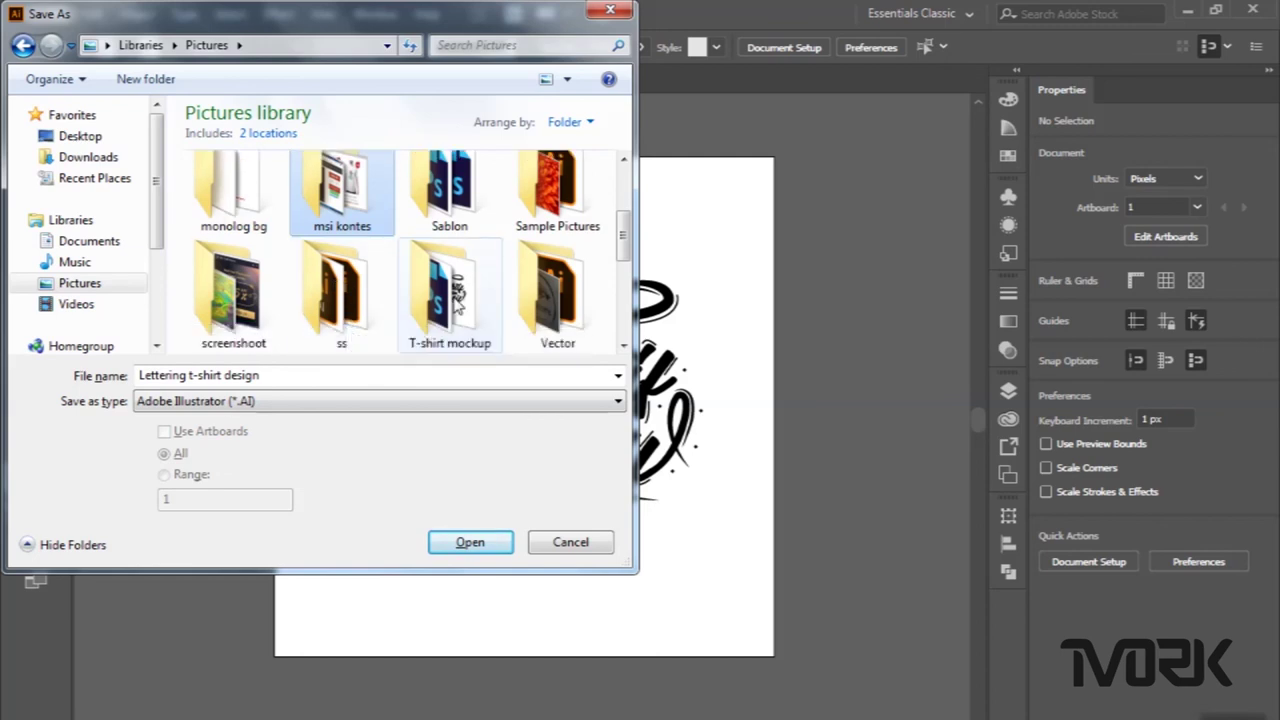
double_click(452, 302)
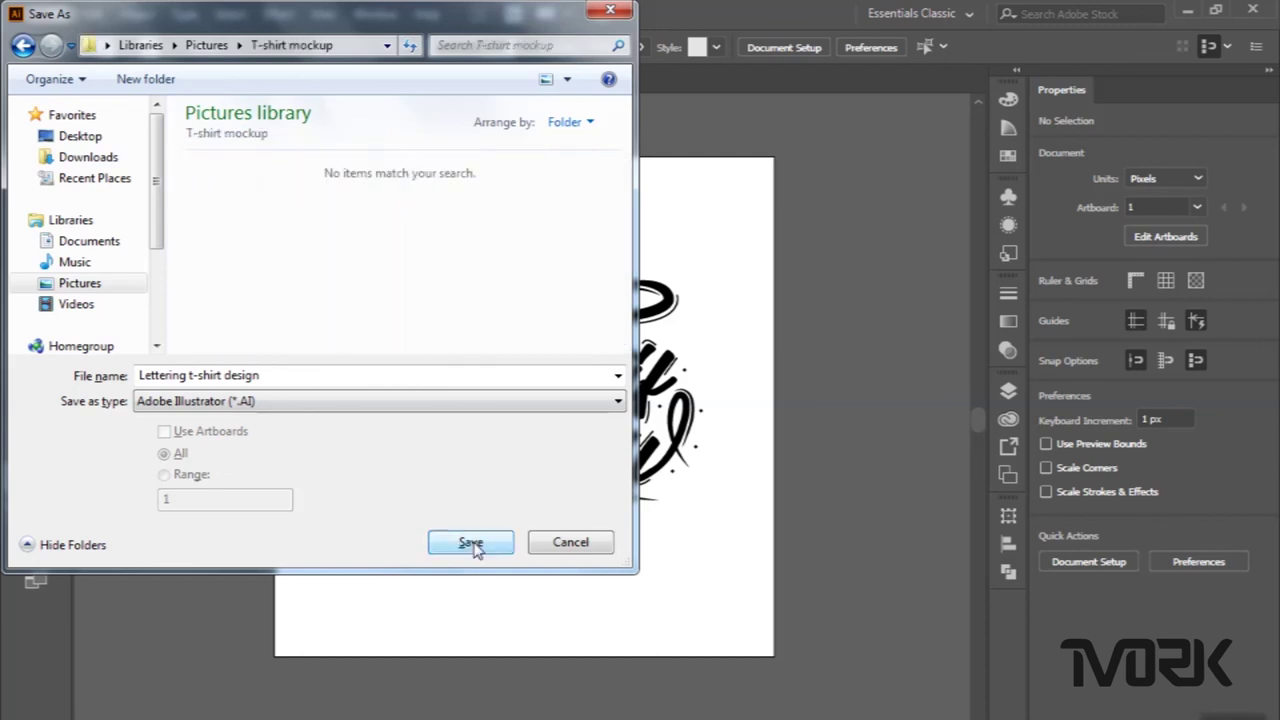
click(471, 543)
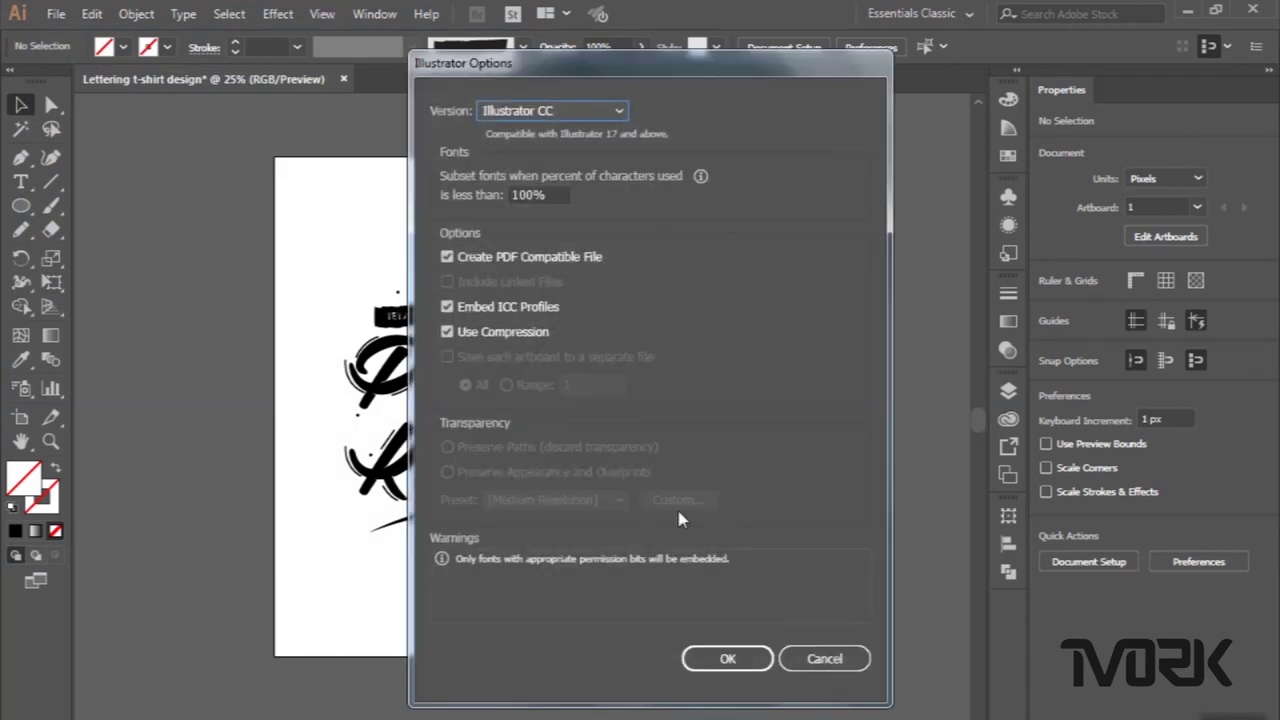
click(724, 663)
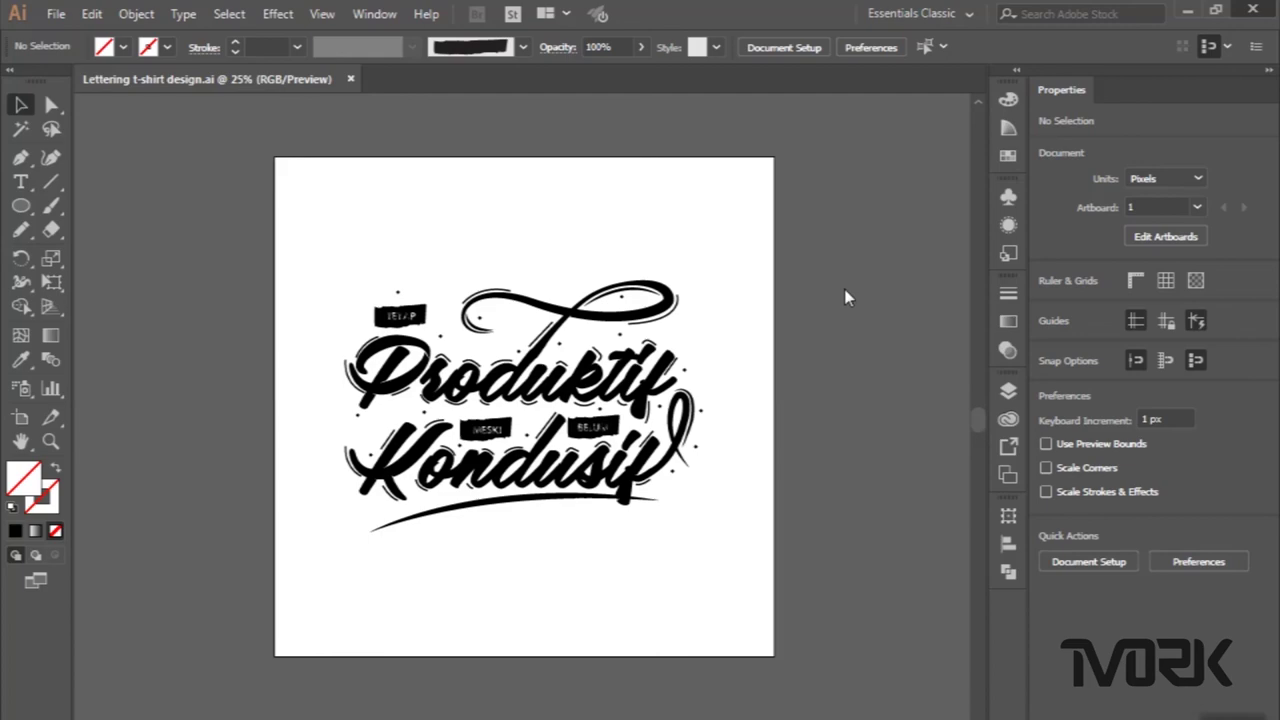
key(super+d)
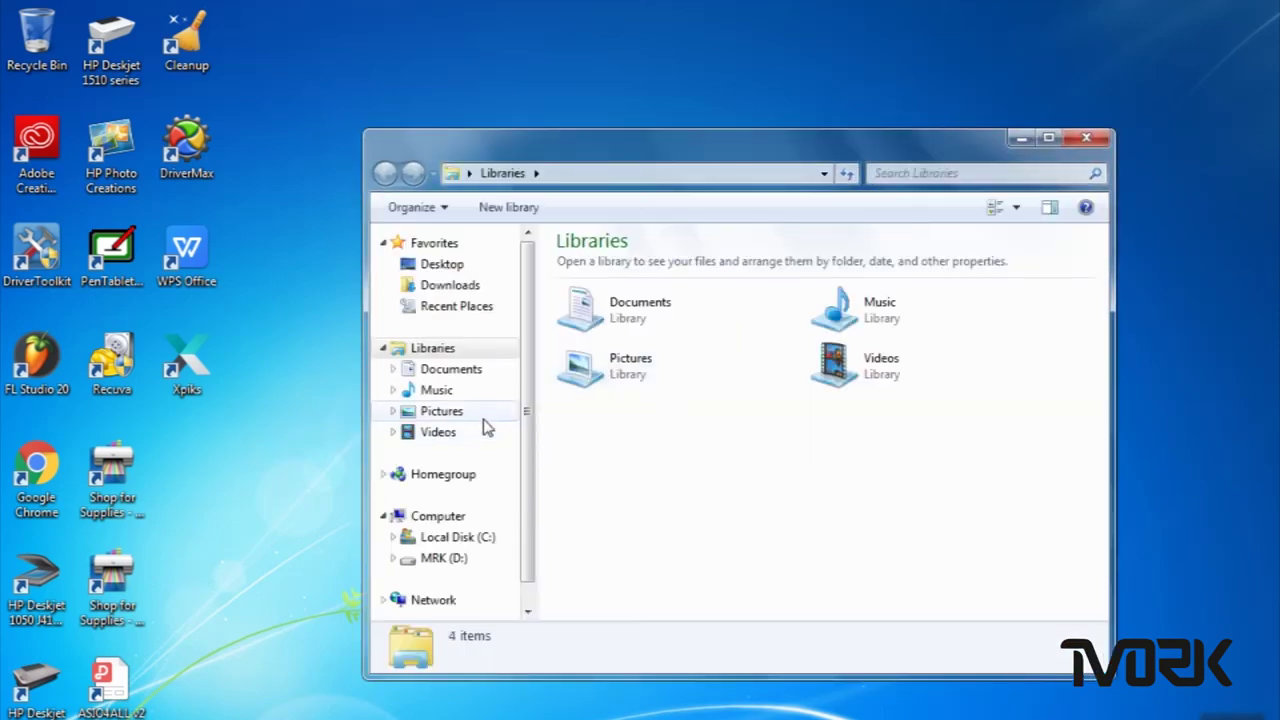
Browse to Pictures > T-shirt mockup and open Free-T-shirt-Mockup-Front.psd.
click(432, 412)
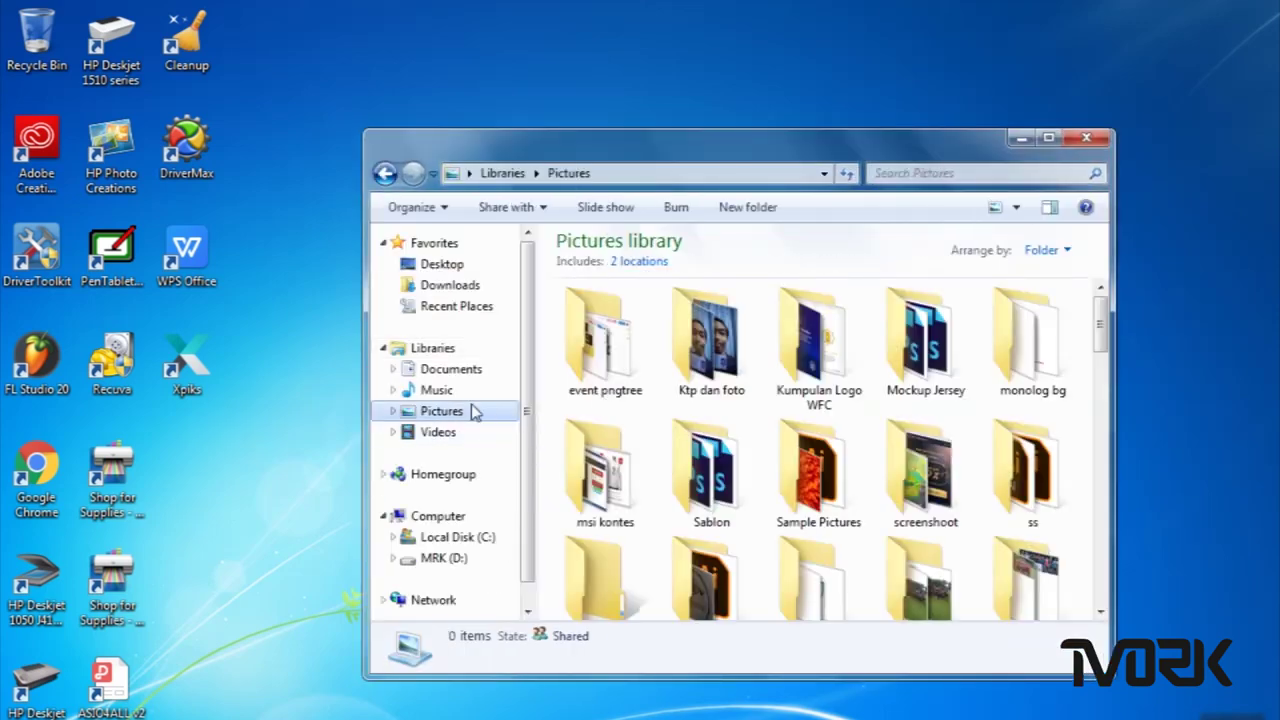
click(606, 575)
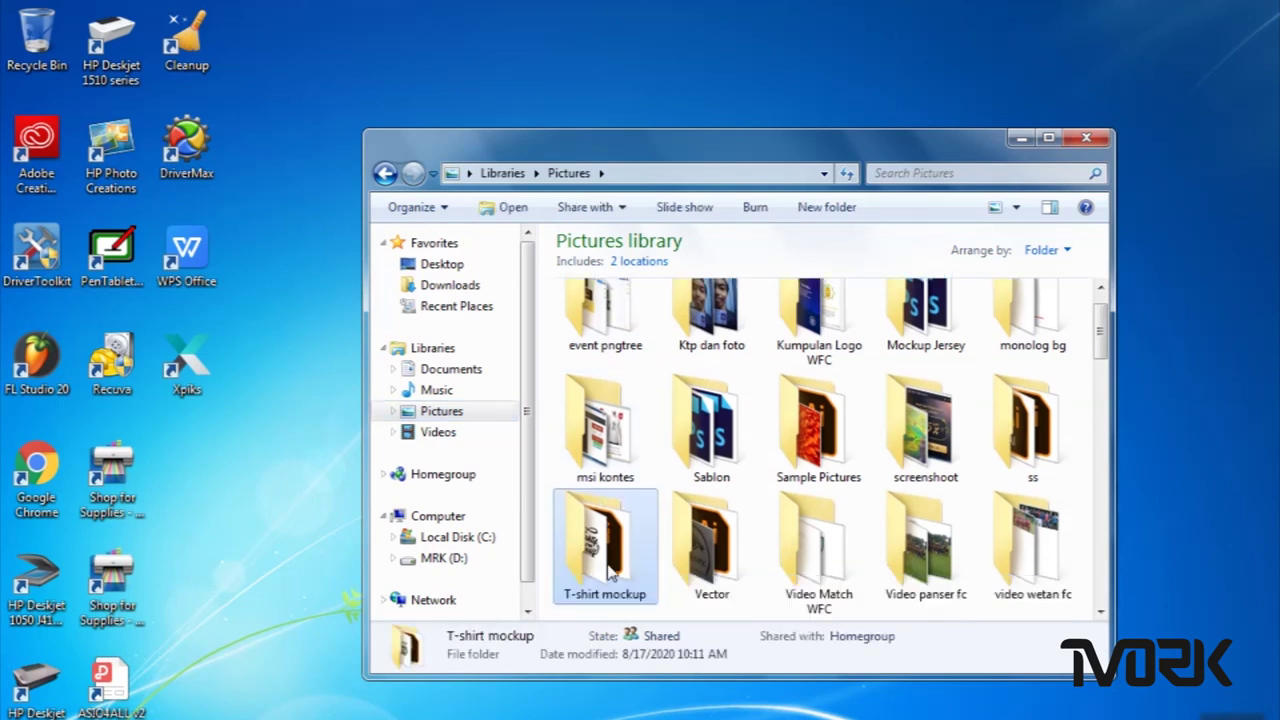
double_click(611, 466)
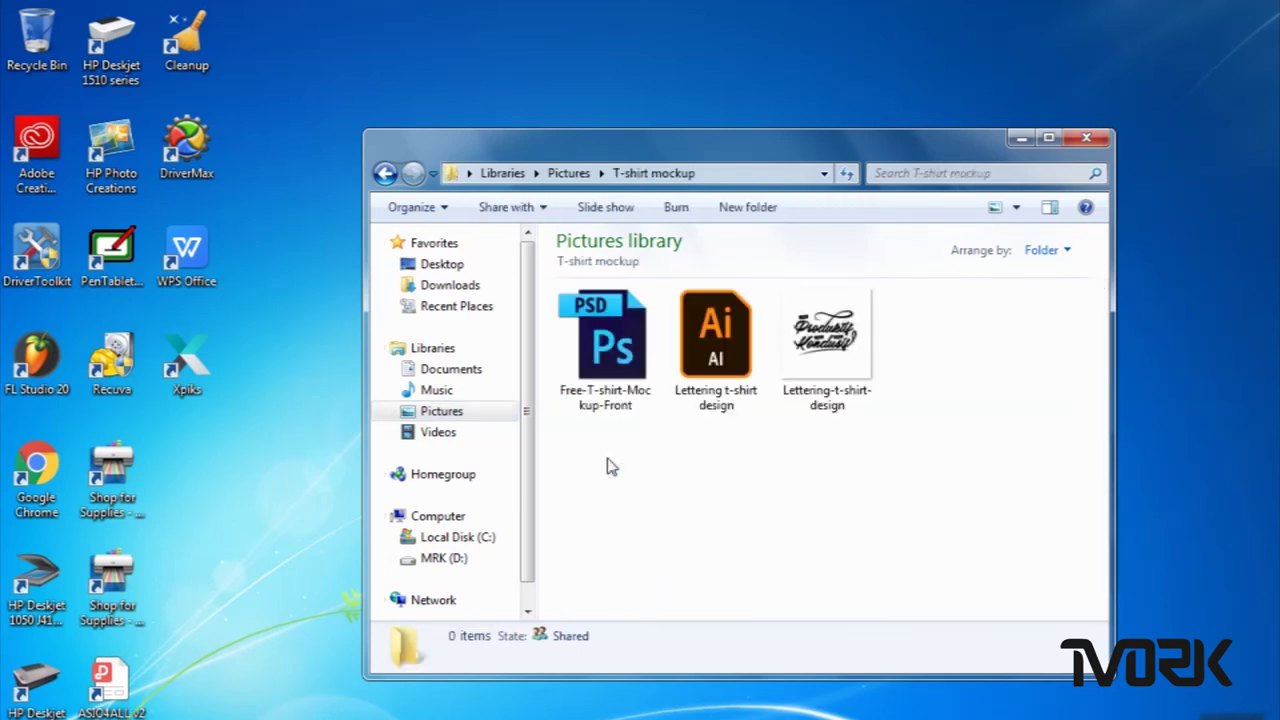
click(630, 378)
double_click(630, 378)
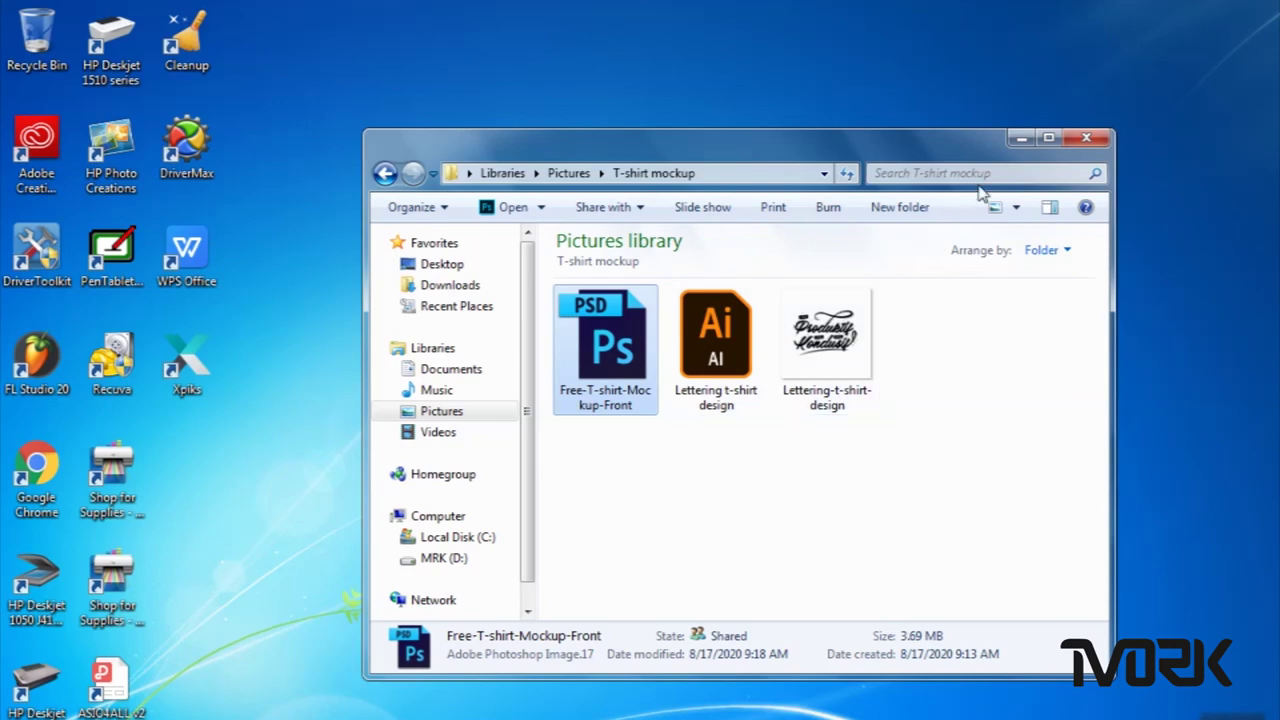
Let Free-T-shirt-Mockup-Front.psd load in Photoshop and select the 'Your design goes here copy 5' layer.
click(1020, 139)
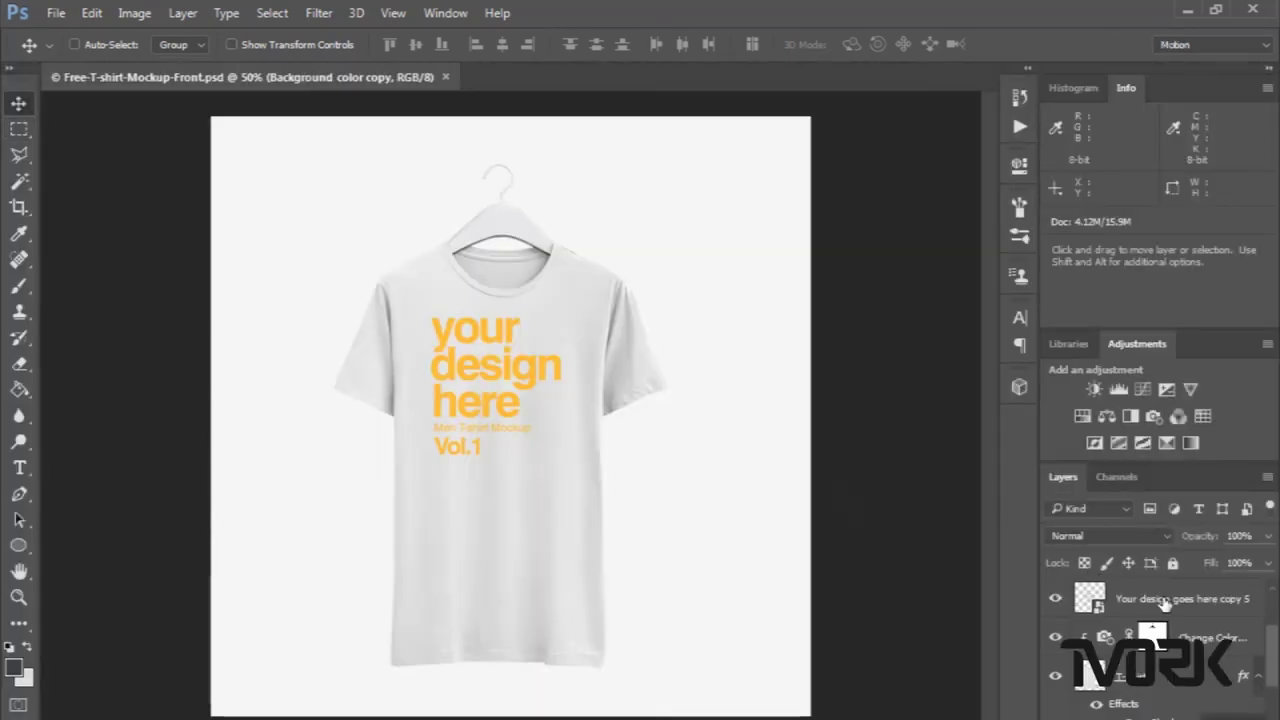
click(1076, 633)
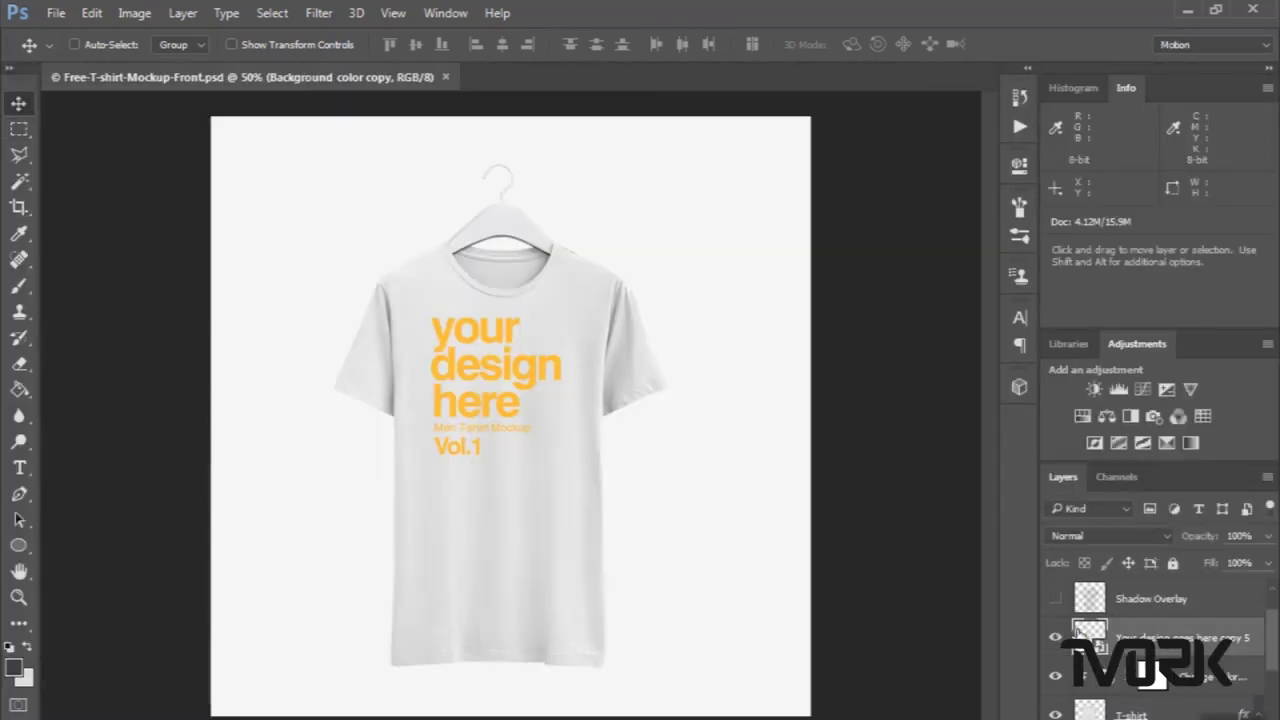
In the smart object, hide the placeholder art and place the Lettering-t-shirt-design PNG.
double_click(1088, 633)
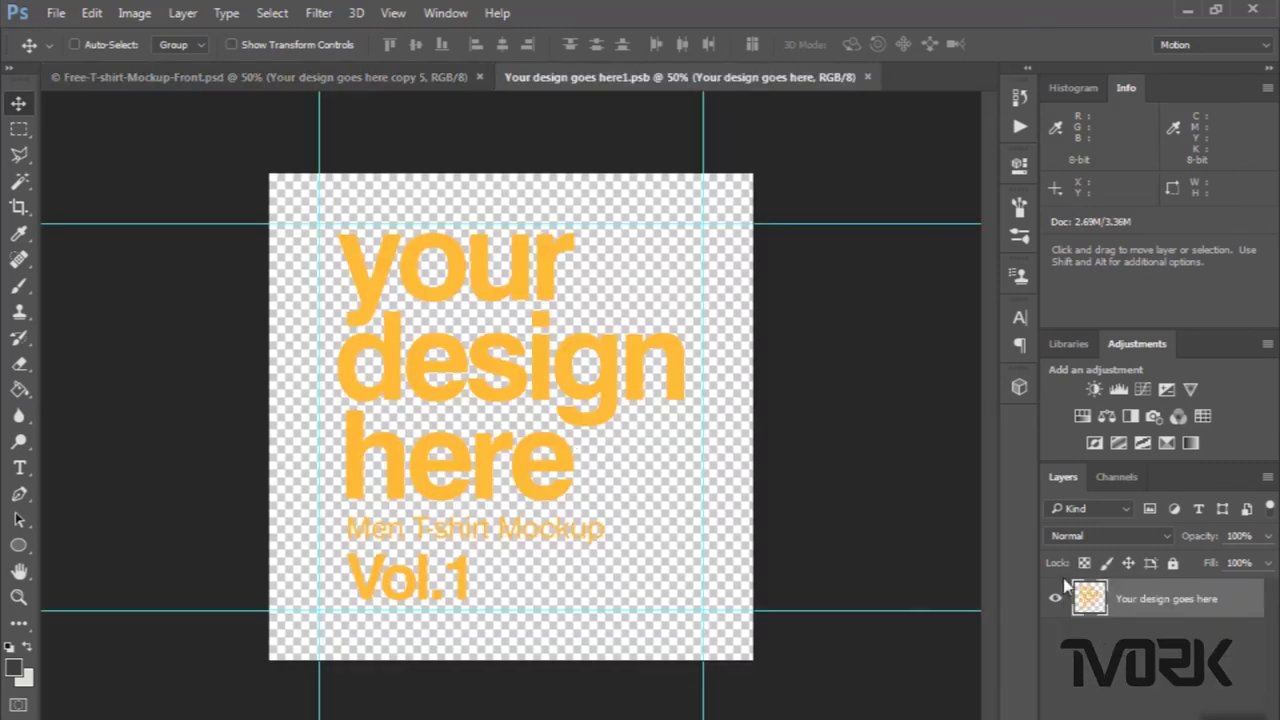
click(1056, 600)
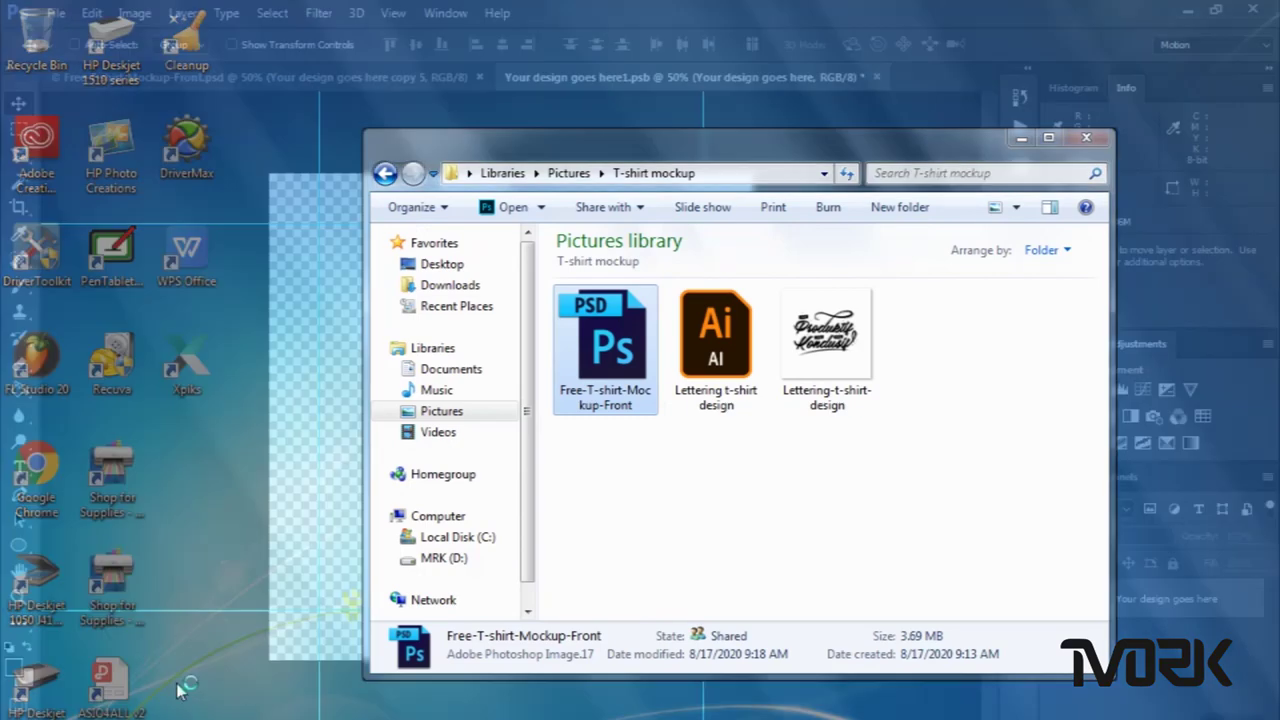
click(177, 686)
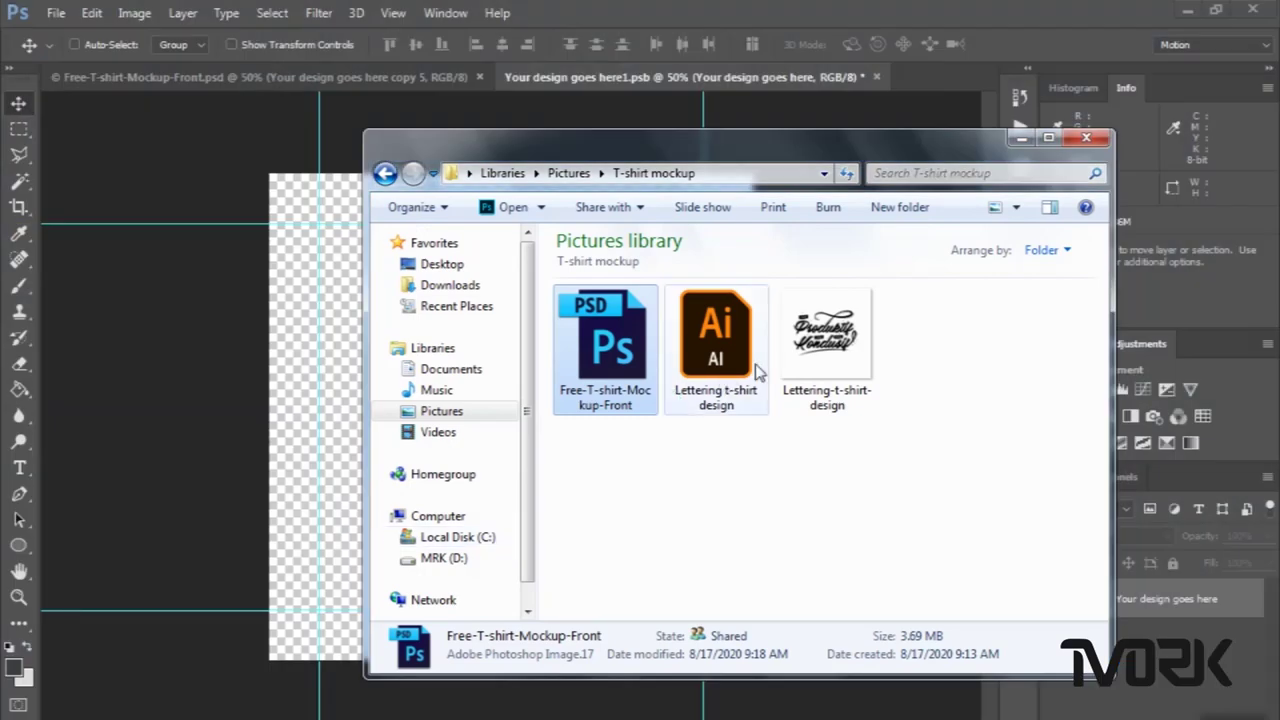
click(802, 370)
drag(815, 372, 310, 370)
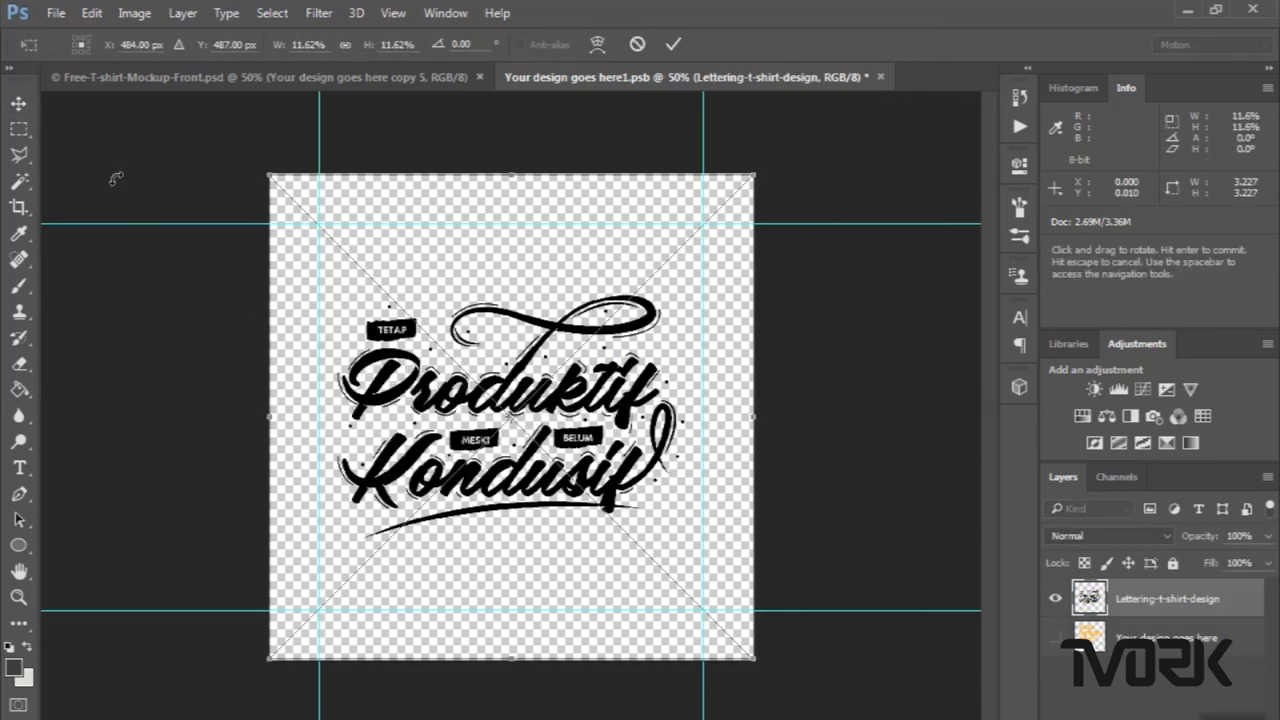
click(18, 103)
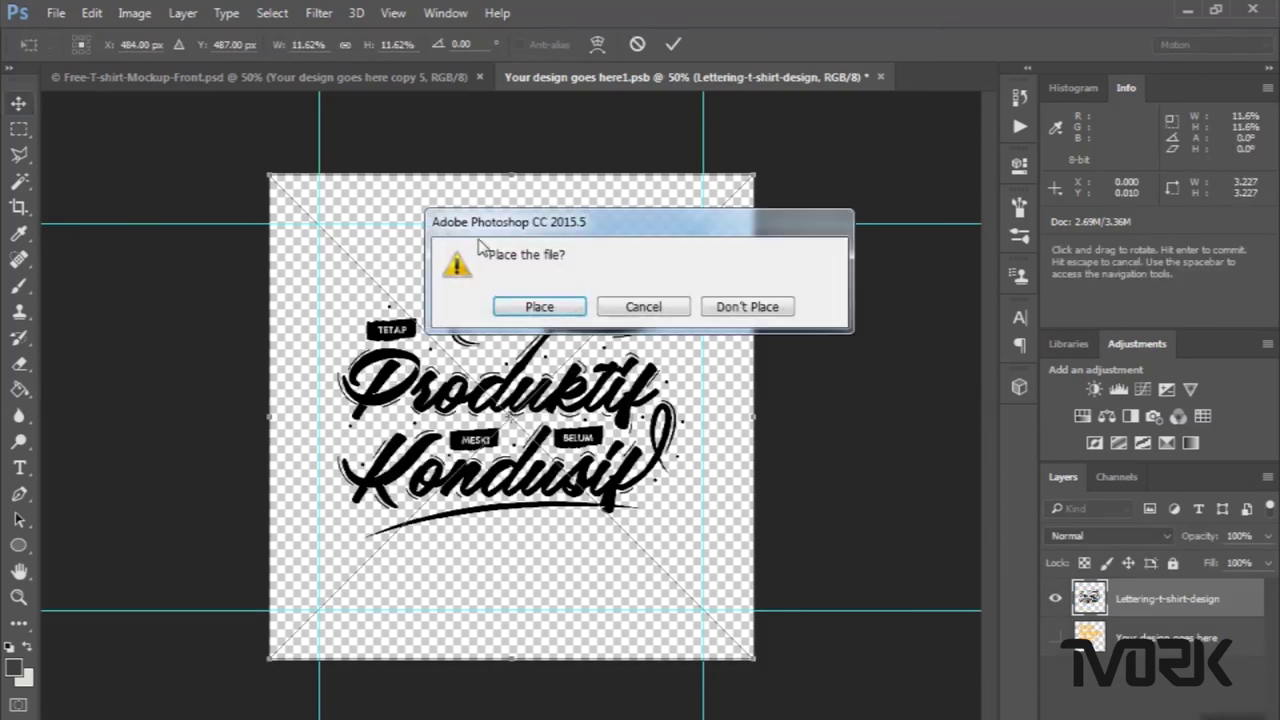
click(540, 306)
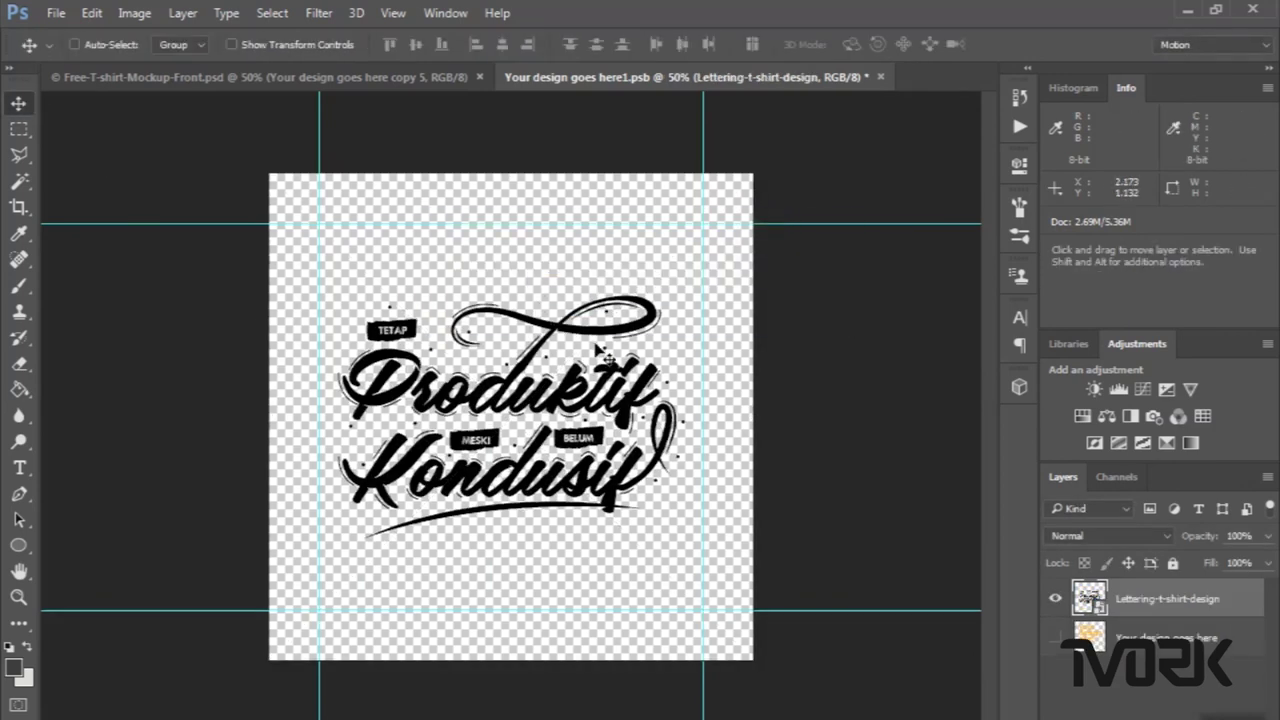
Position the lettering slightly up and right, save the smart object, and view the mockup.
drag(598, 352, 611, 316)
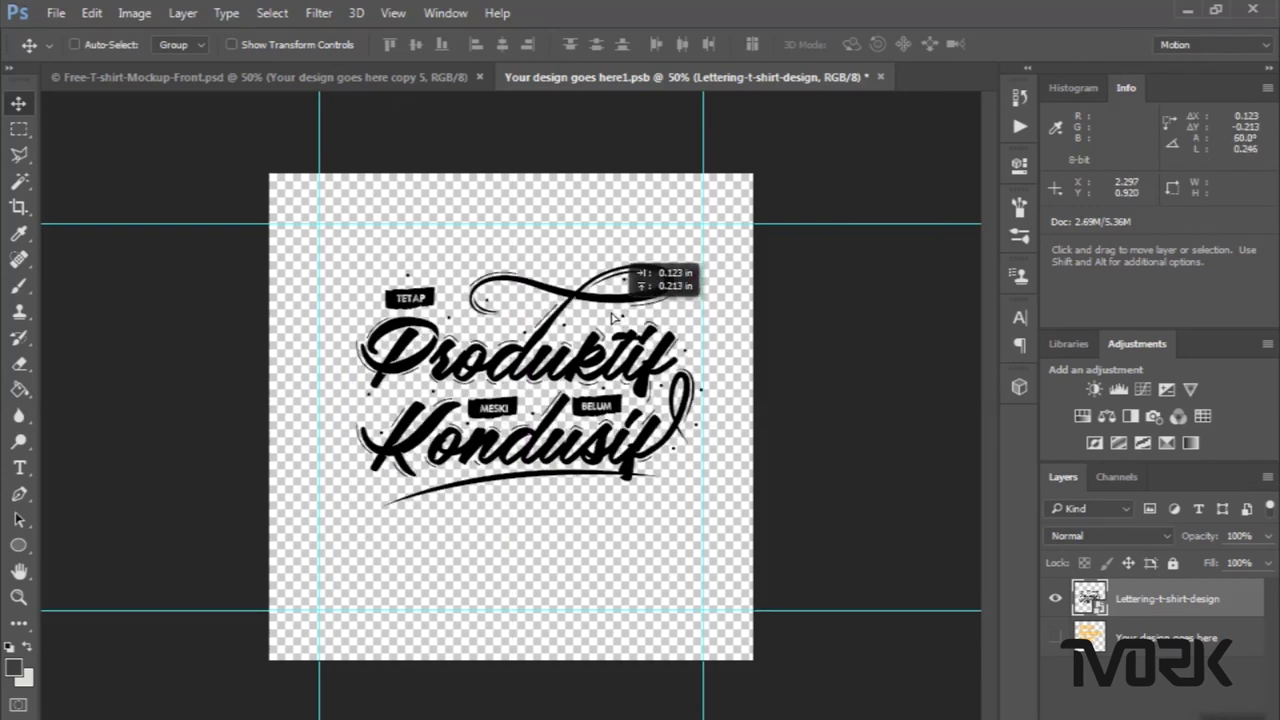
drag(611, 317, 603, 316)
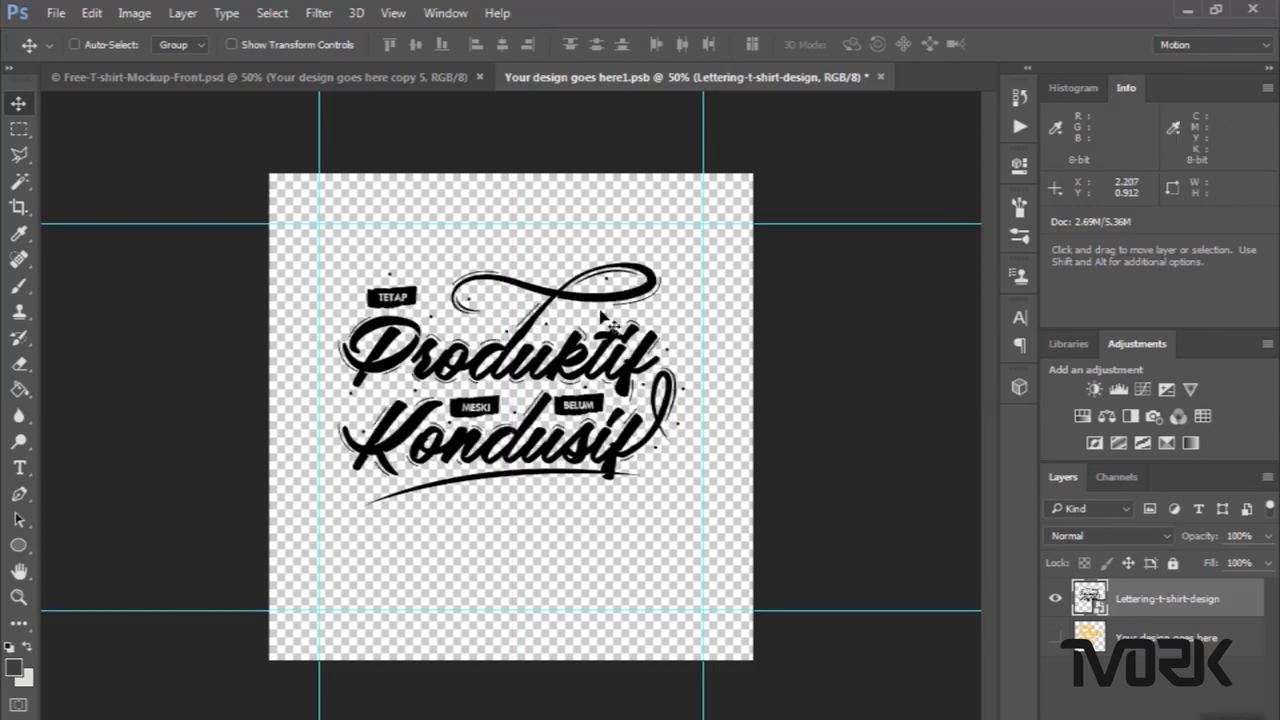
click(56, 13)
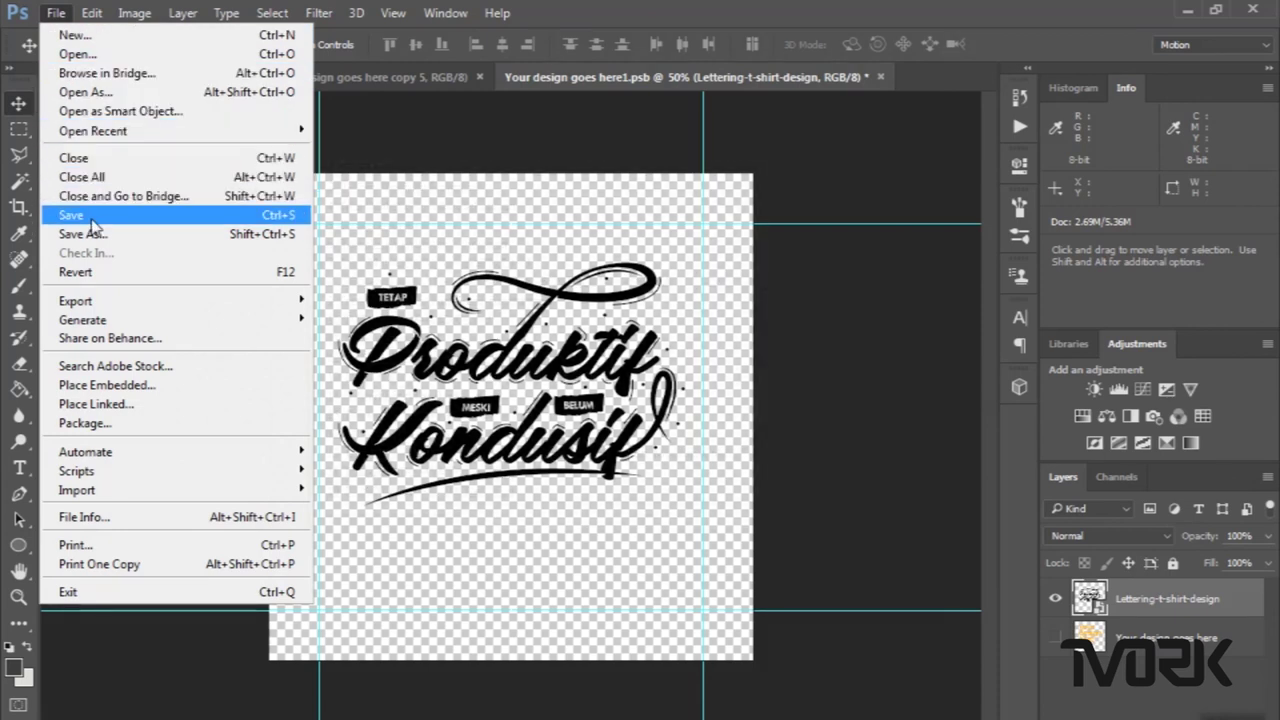
click(92, 220)
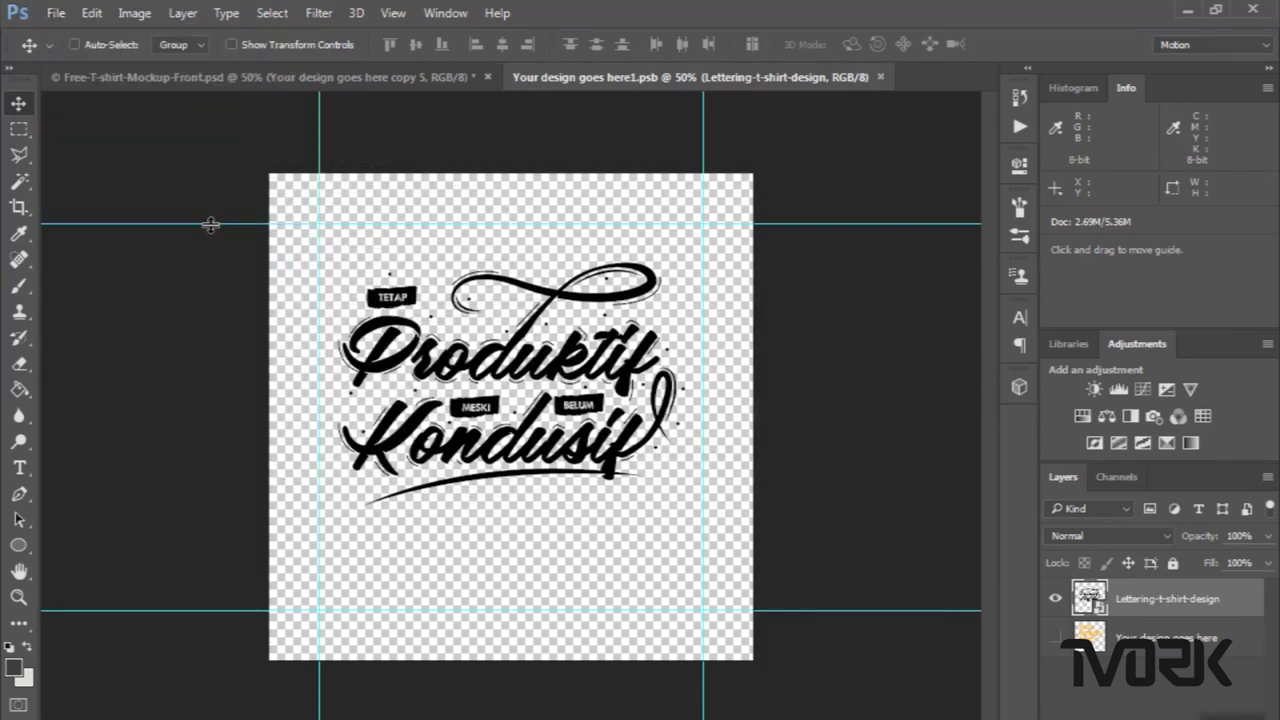
click(230, 79)
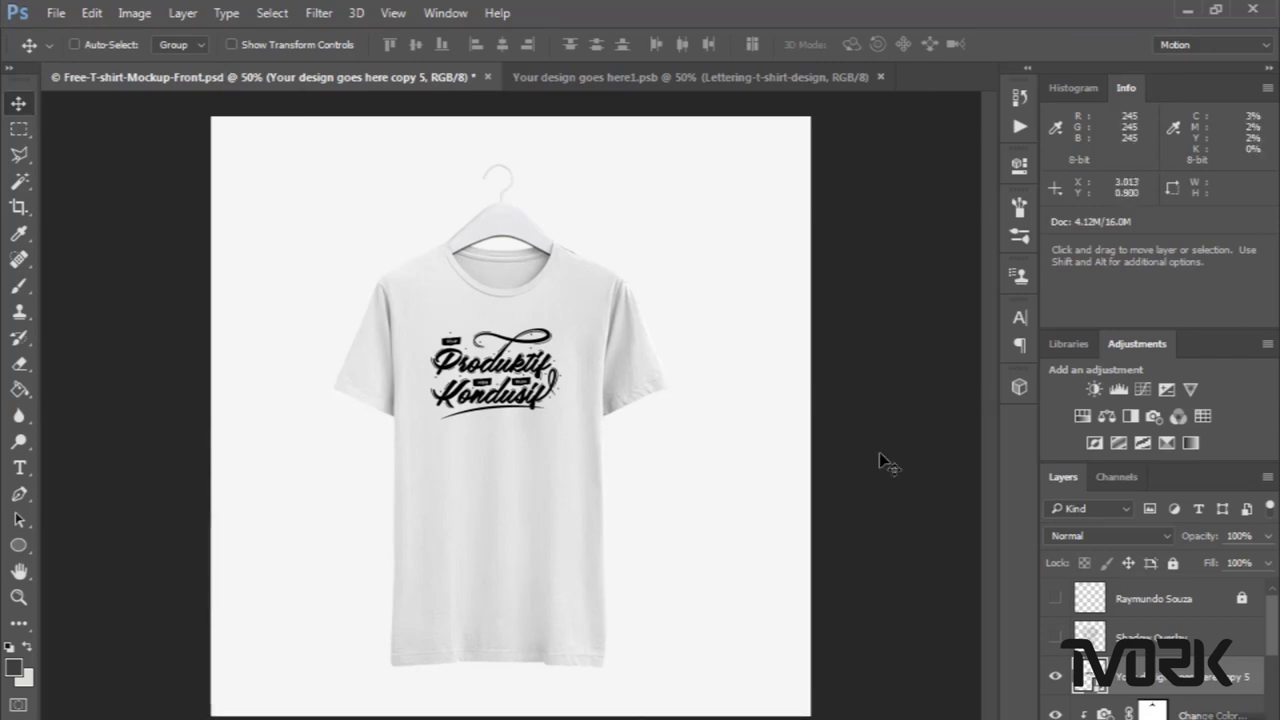
scroll(1087, 660, down, 1)
scroll(1150, 640, down, 1)
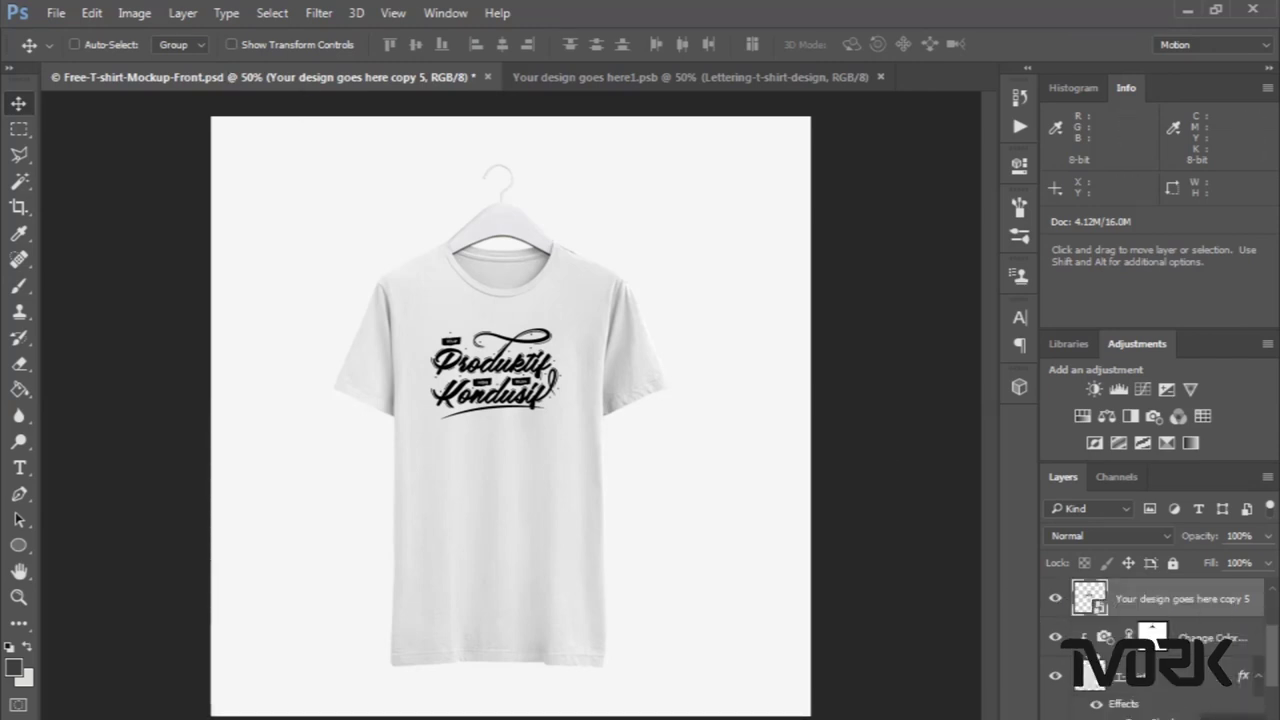
double_click(1105, 638)
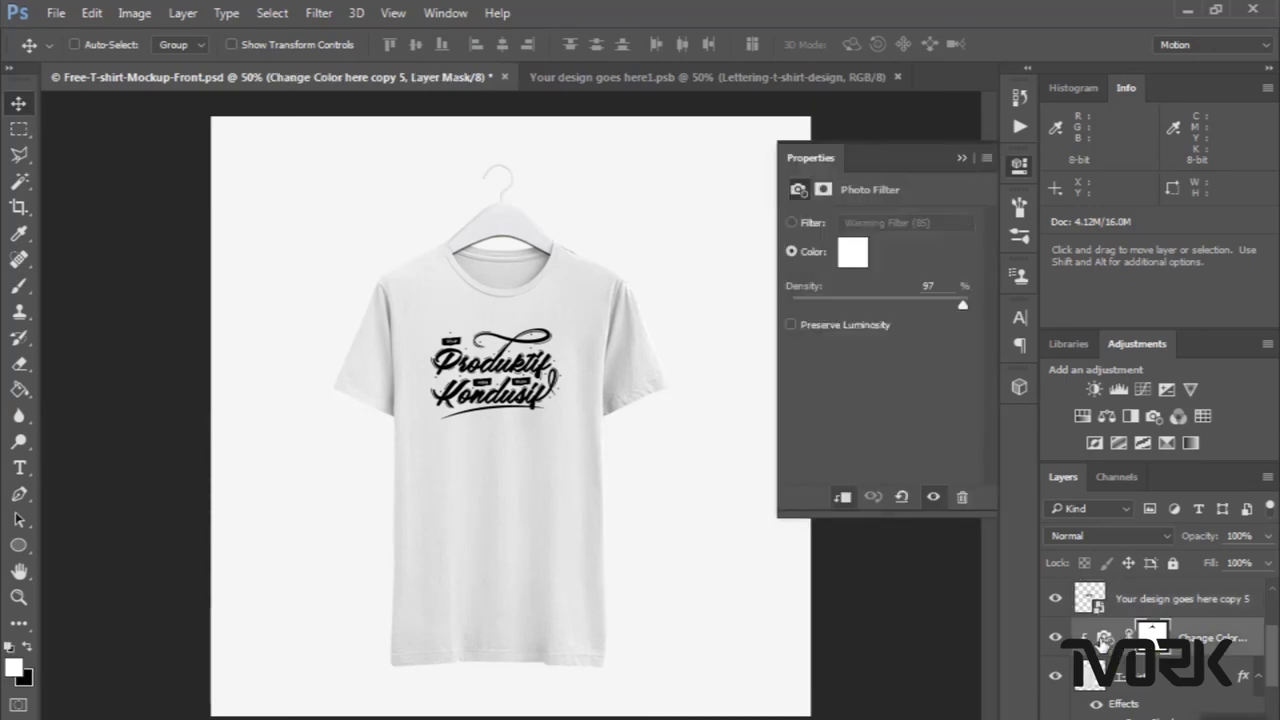
click(865, 264)
text(f)
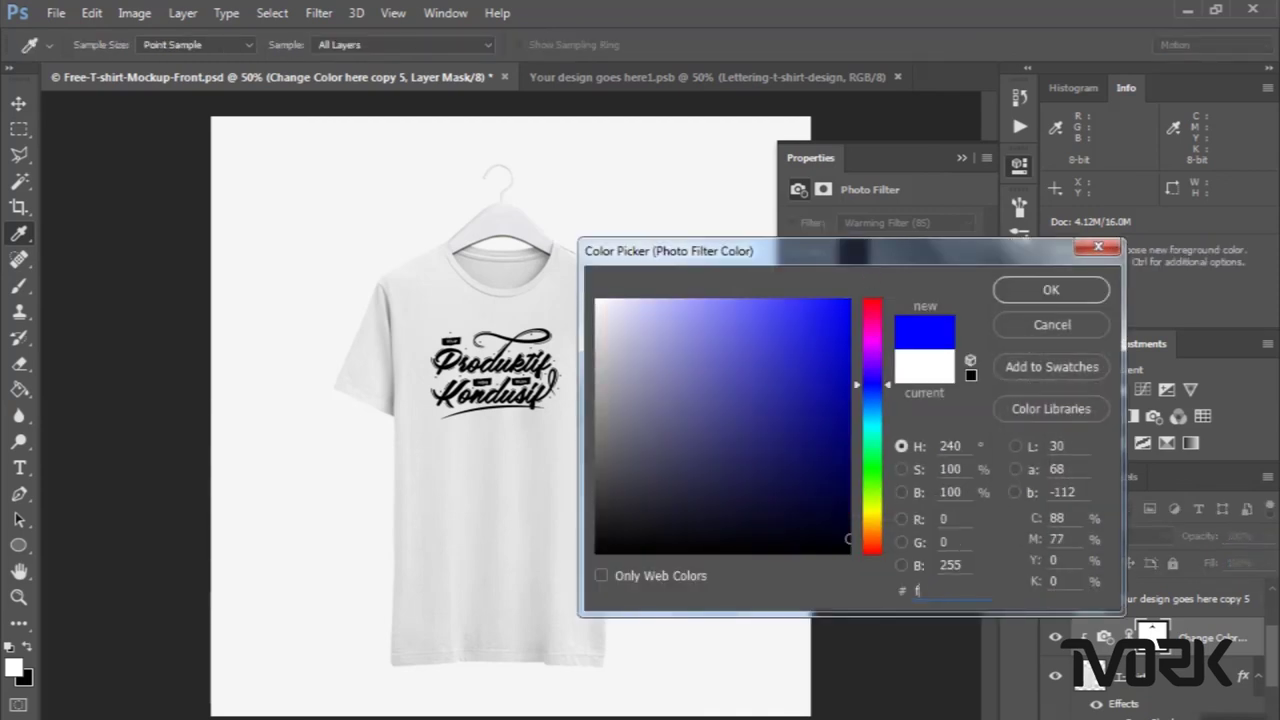
text(fda)
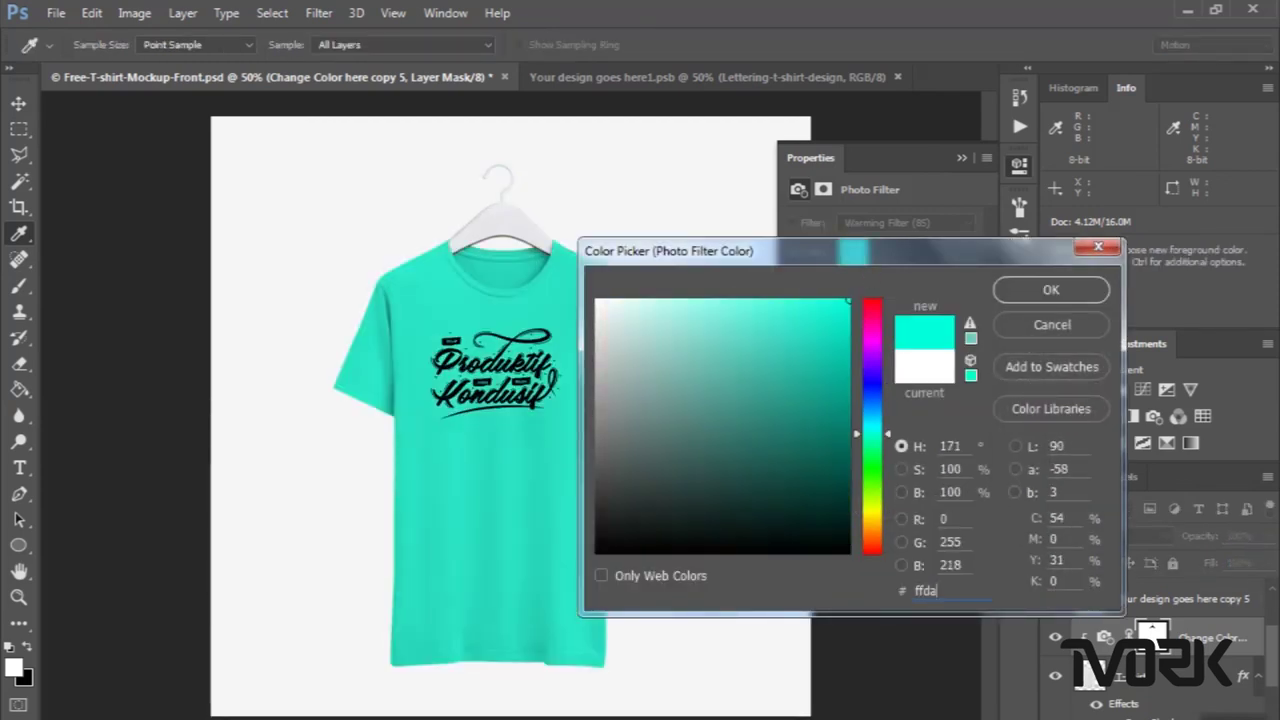
text(33)
key(Return)
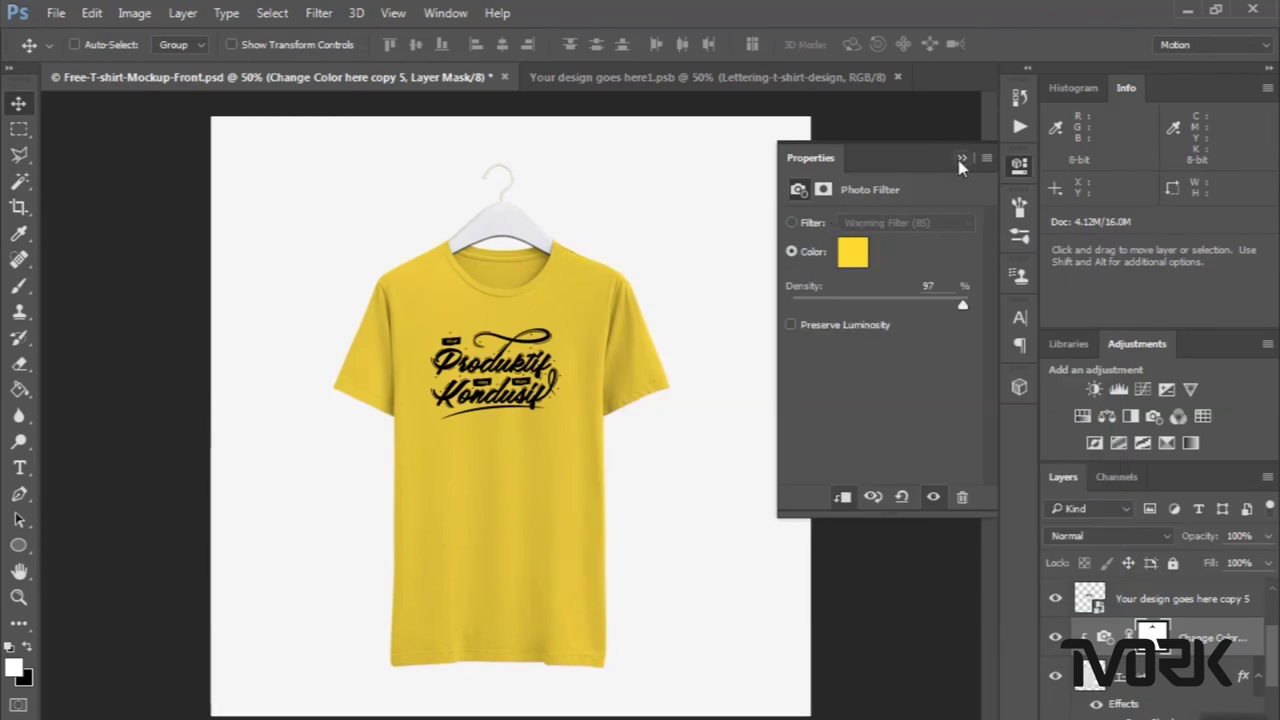
click(961, 158)
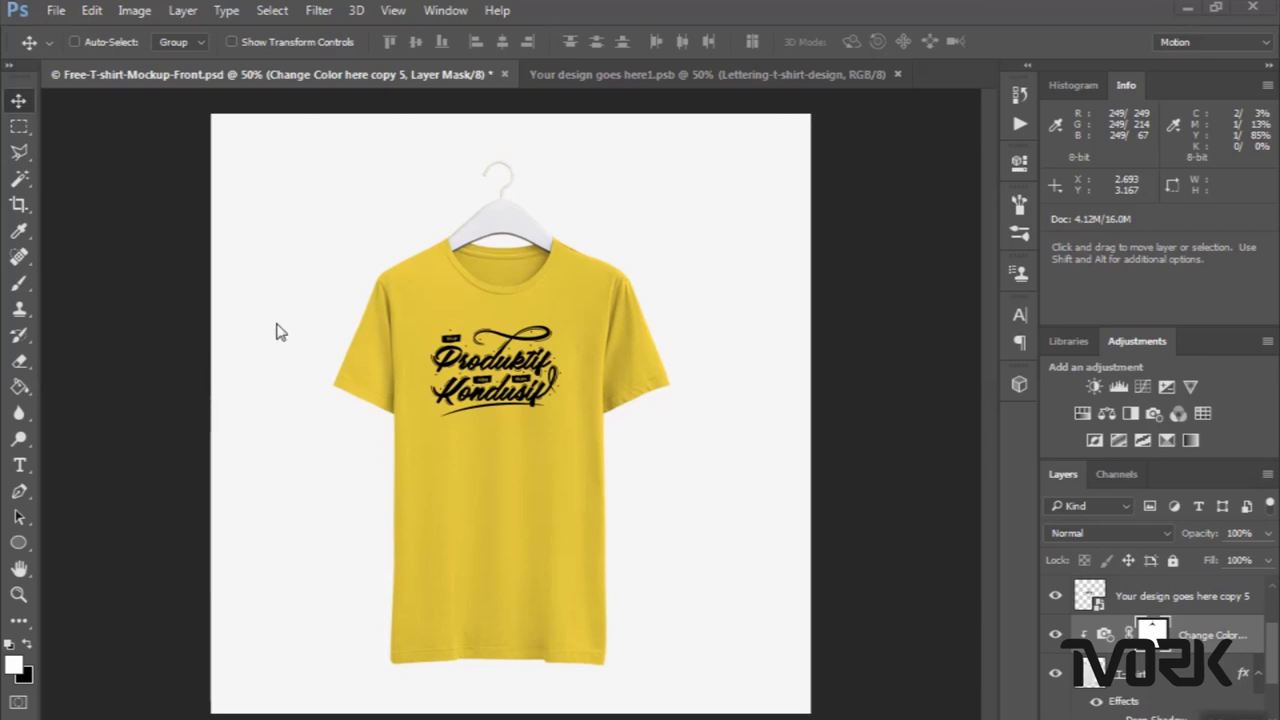
click(1176, 590)
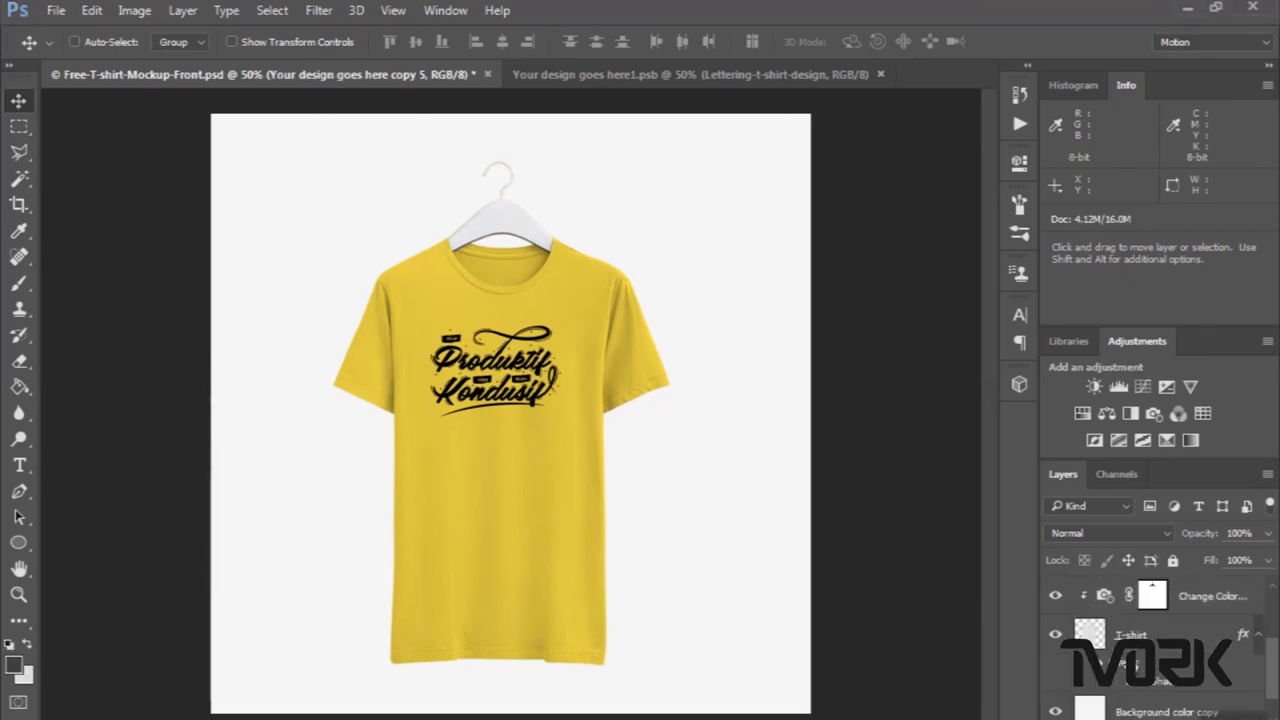
scroll(1160, 620, down, 2)
scroll(1150, 650, up, 1)
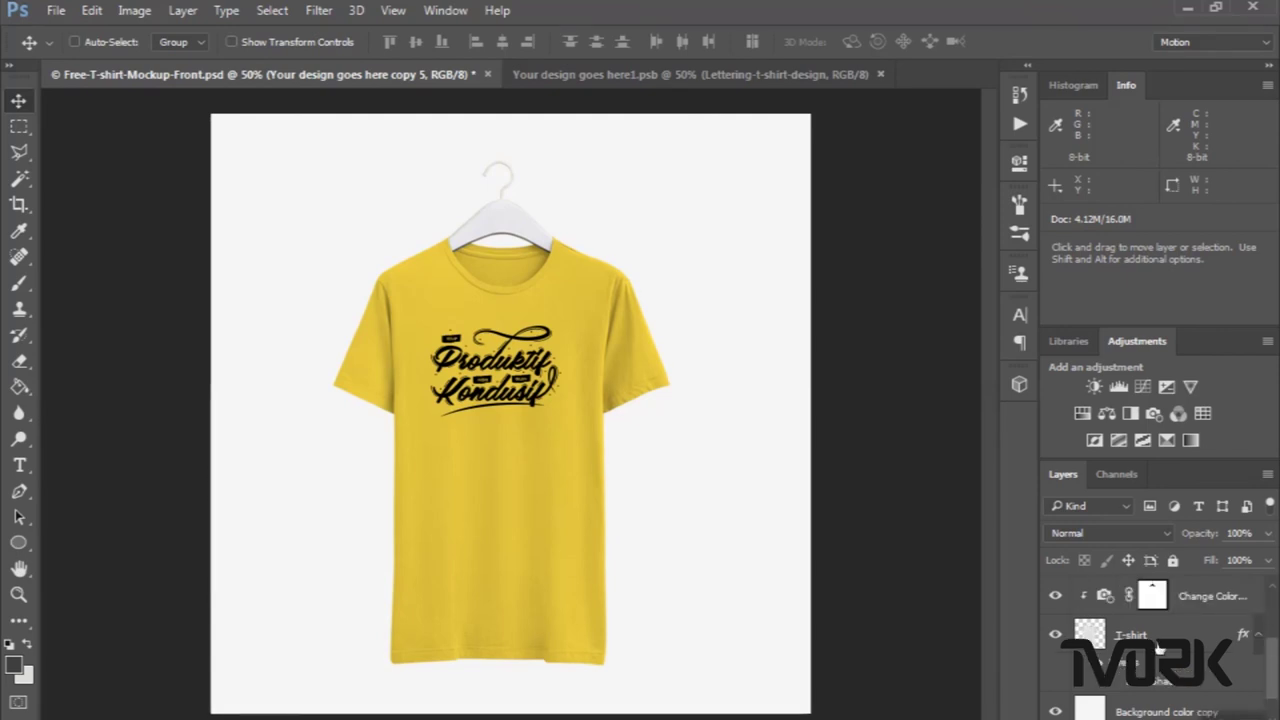
Move the shirt layers and their print to the left.
shift+click(1200, 596)
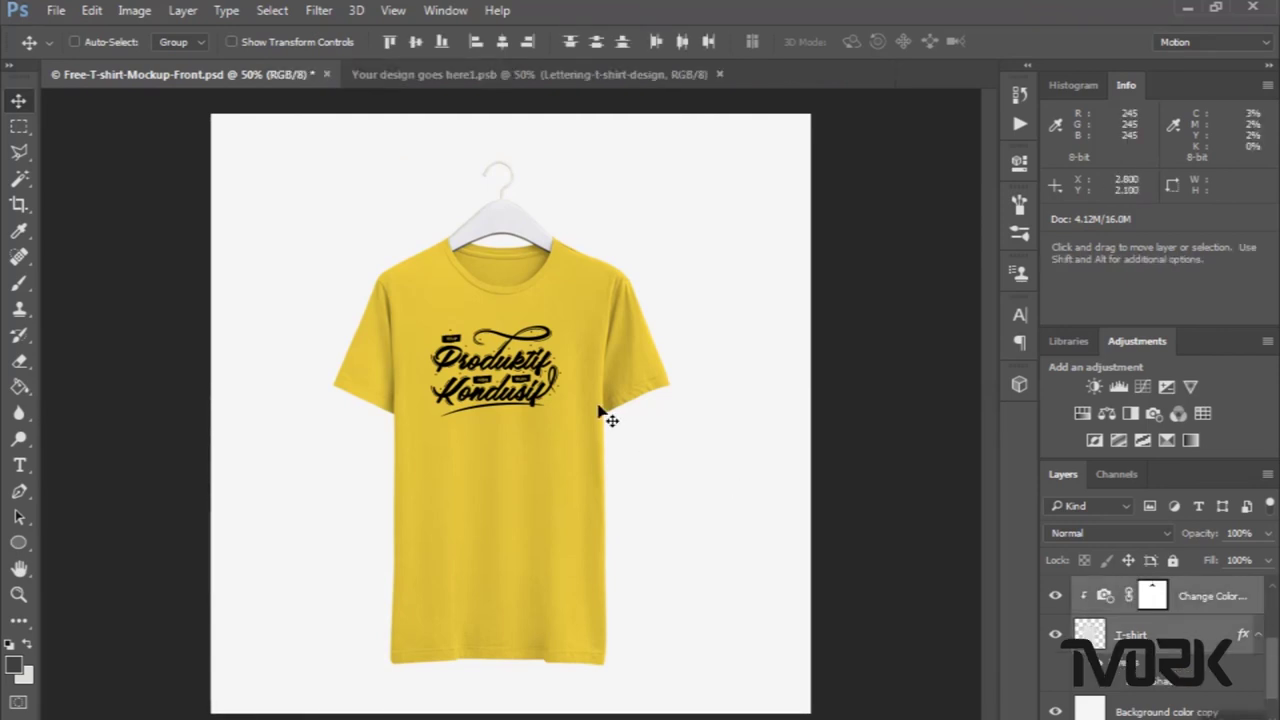
drag(563, 376, 470, 373)
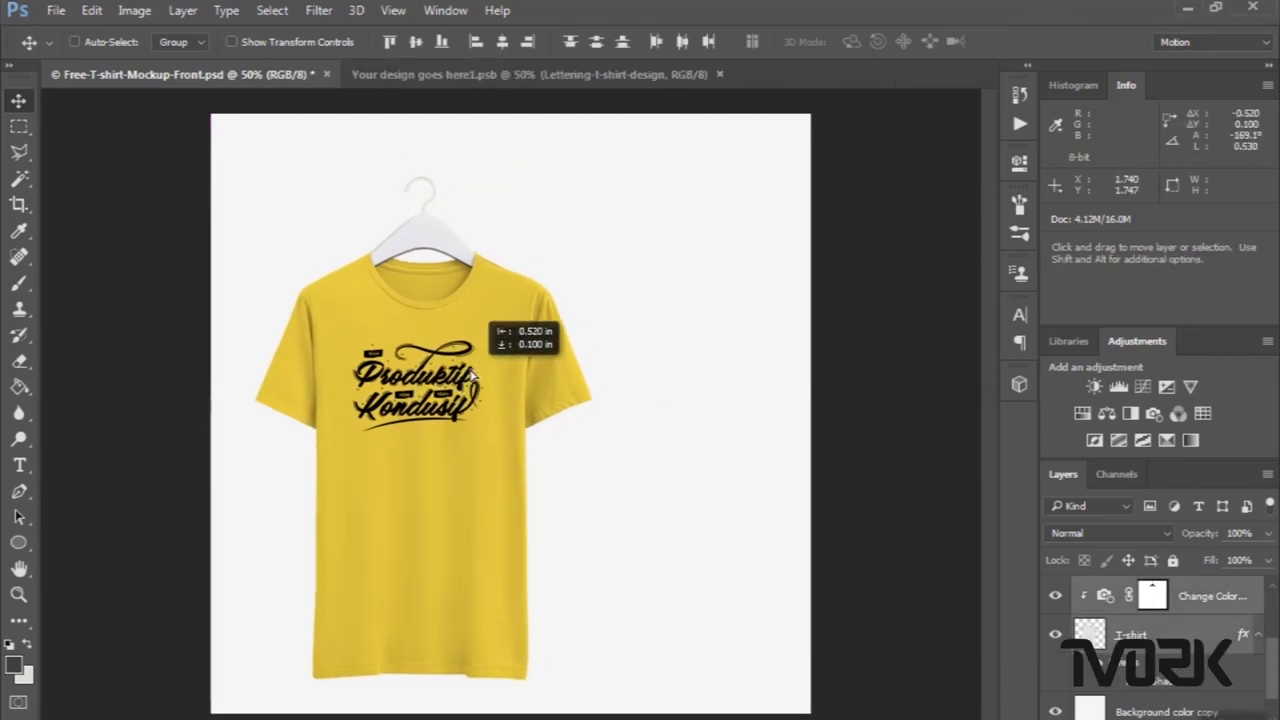
drag(470, 373, 457, 375)
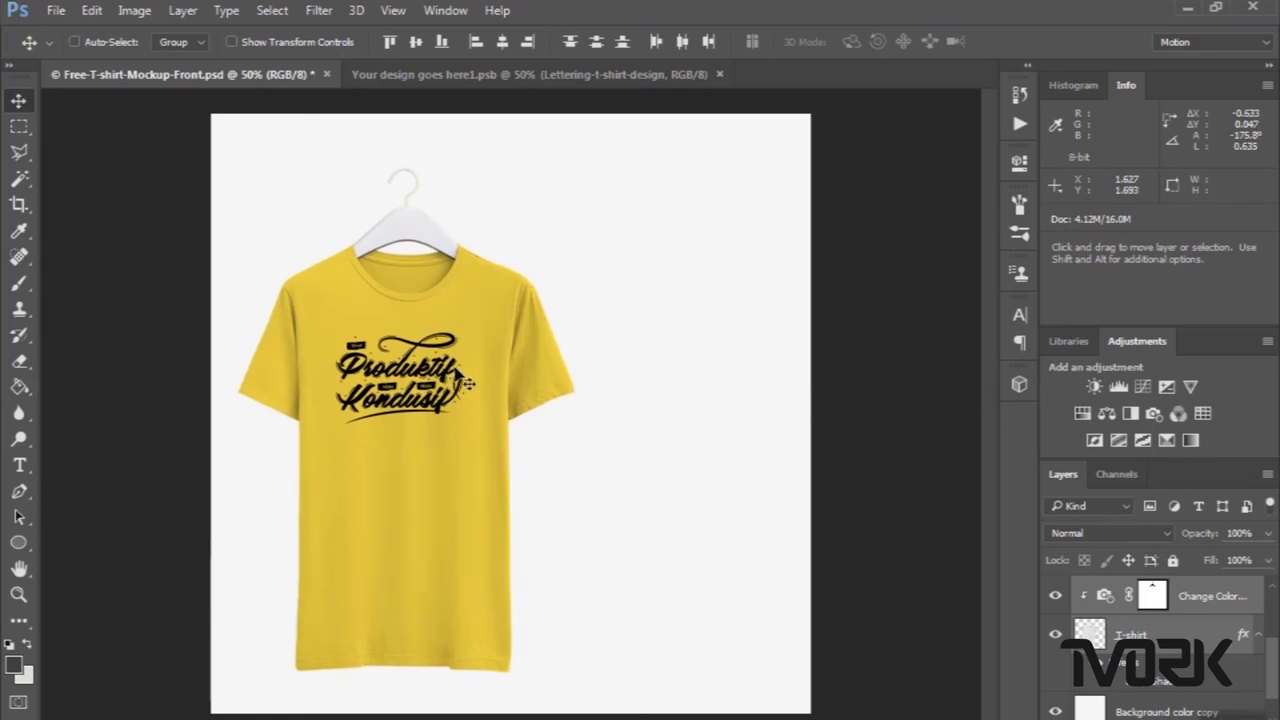
Place the lettering PNG as a large copy in the empty lower right of the canvas.
click(150, 650)
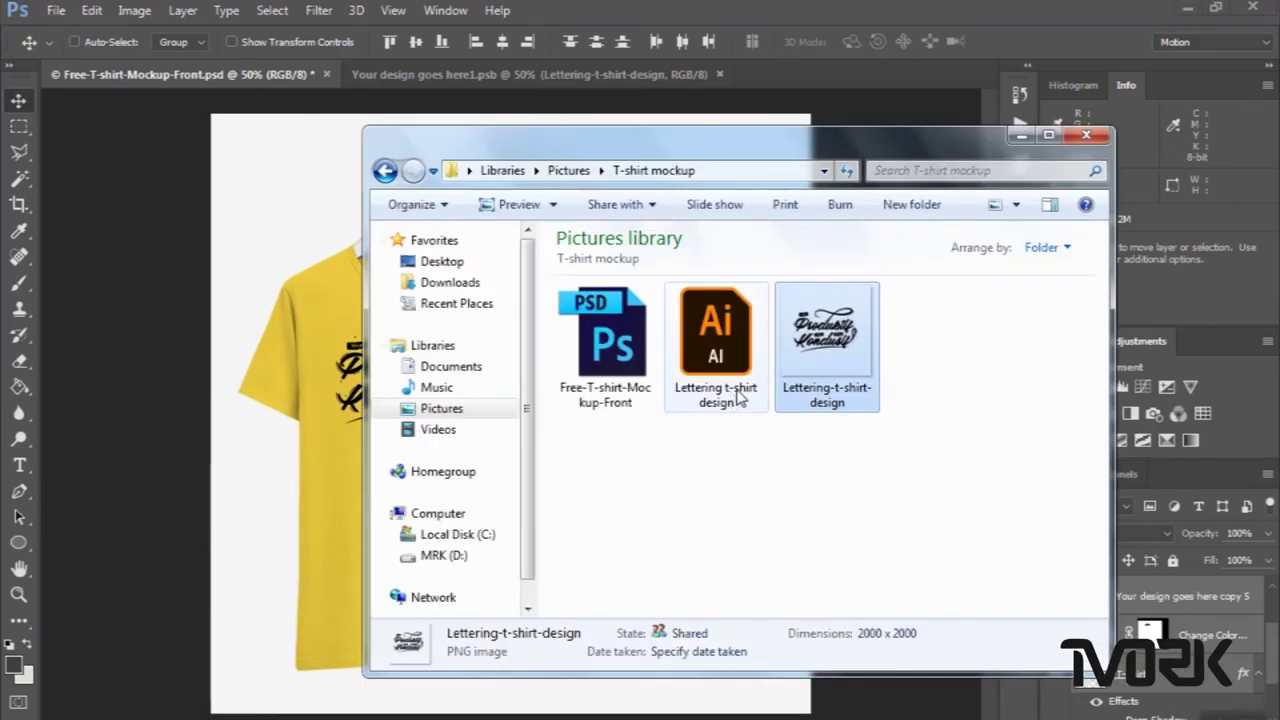
drag(808, 367, 312, 276)
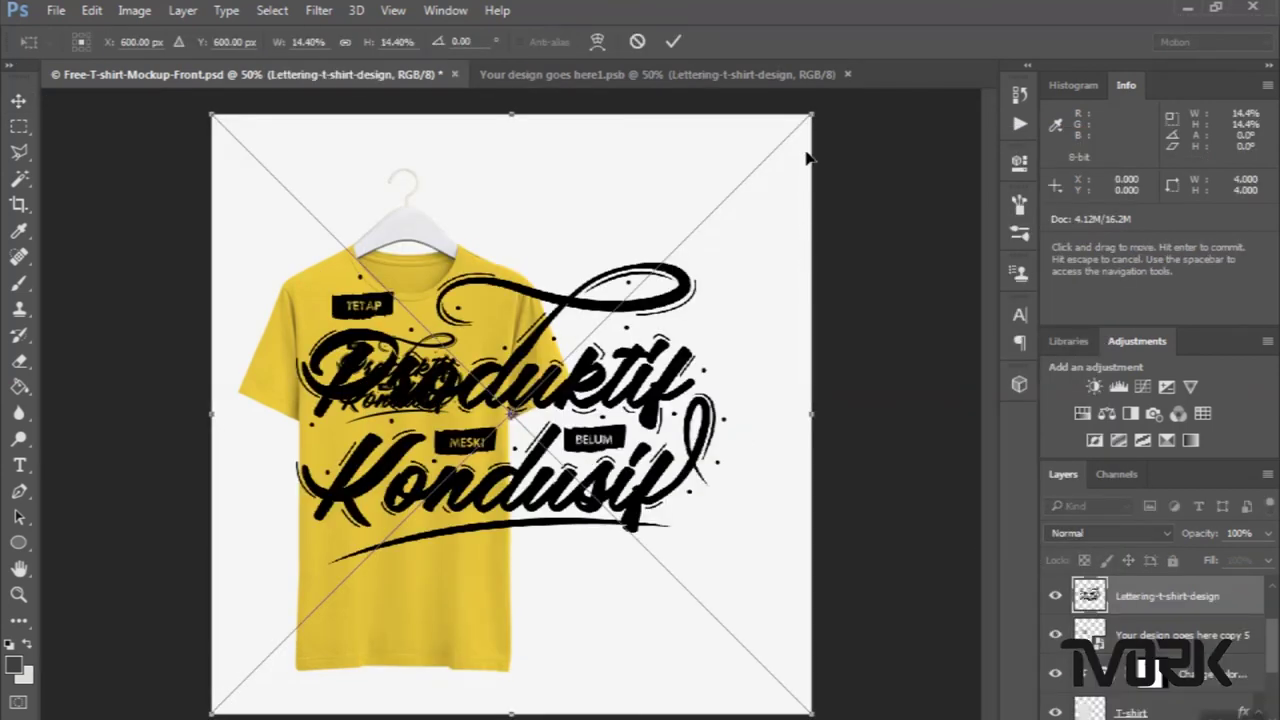
drag(808, 118, 708, 216)
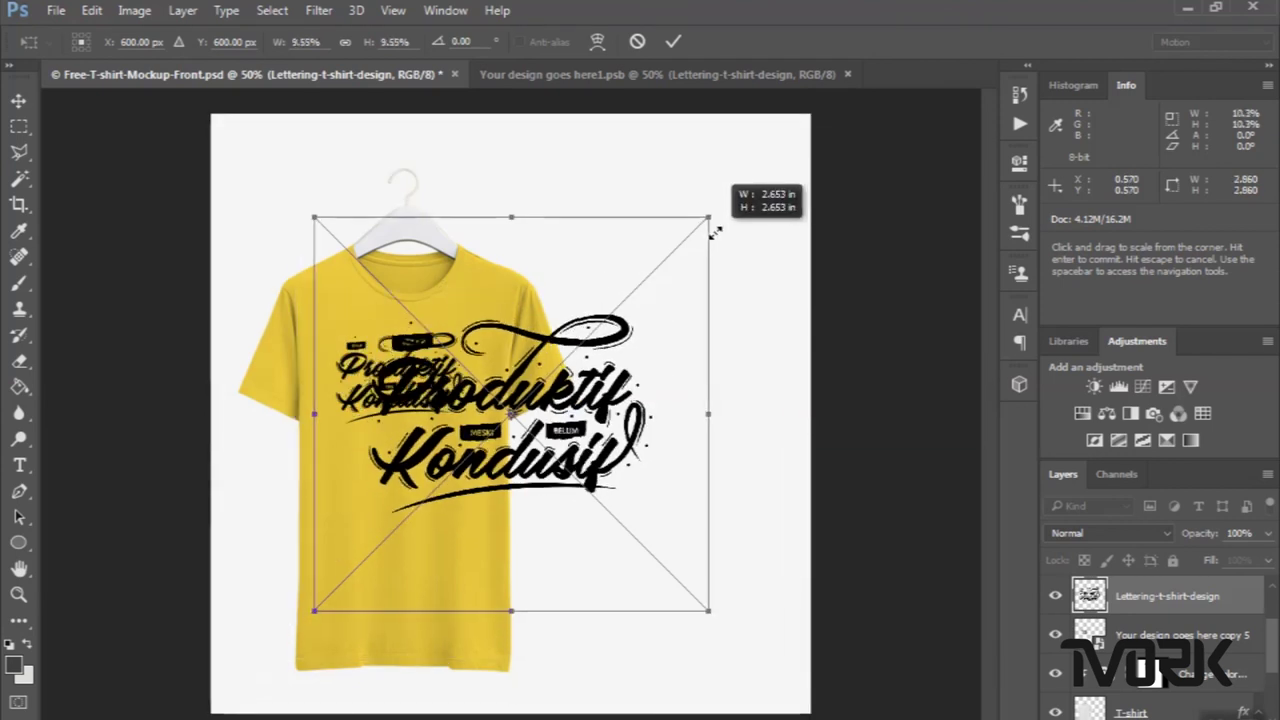
click(18, 100)
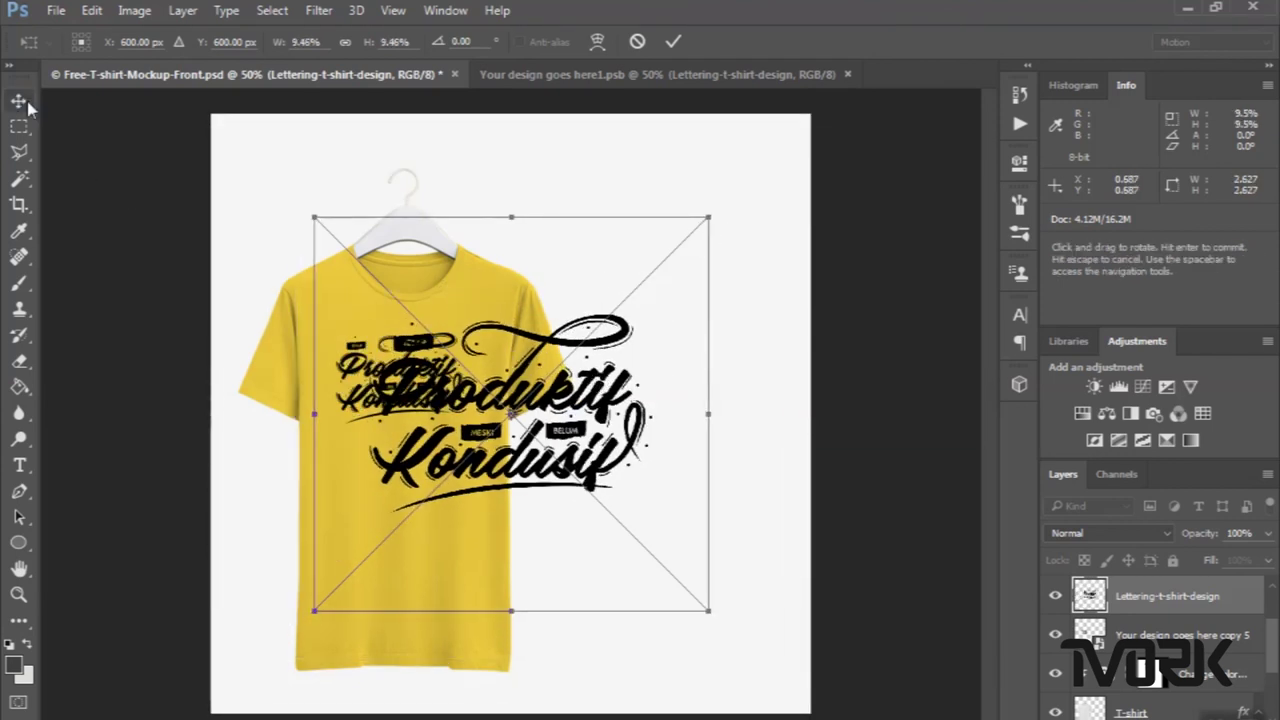
click(522, 304)
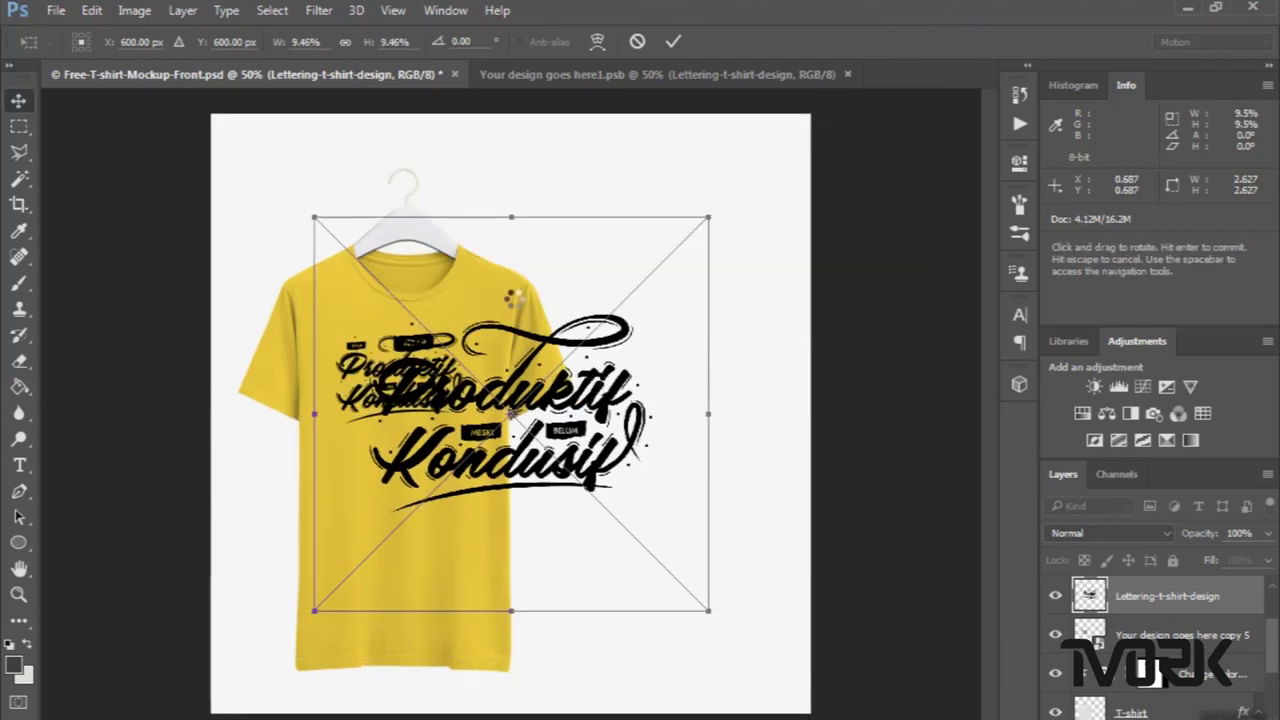
drag(570, 412, 720, 489)
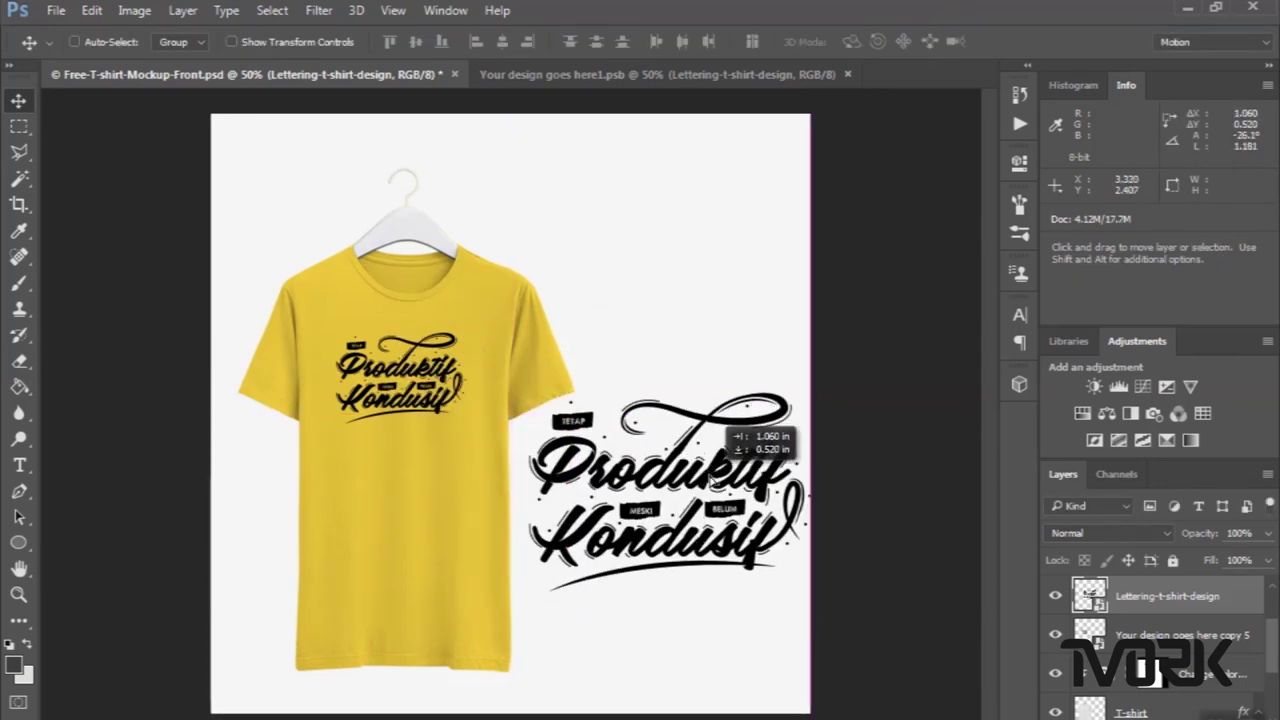
drag(712, 428, 702, 438)
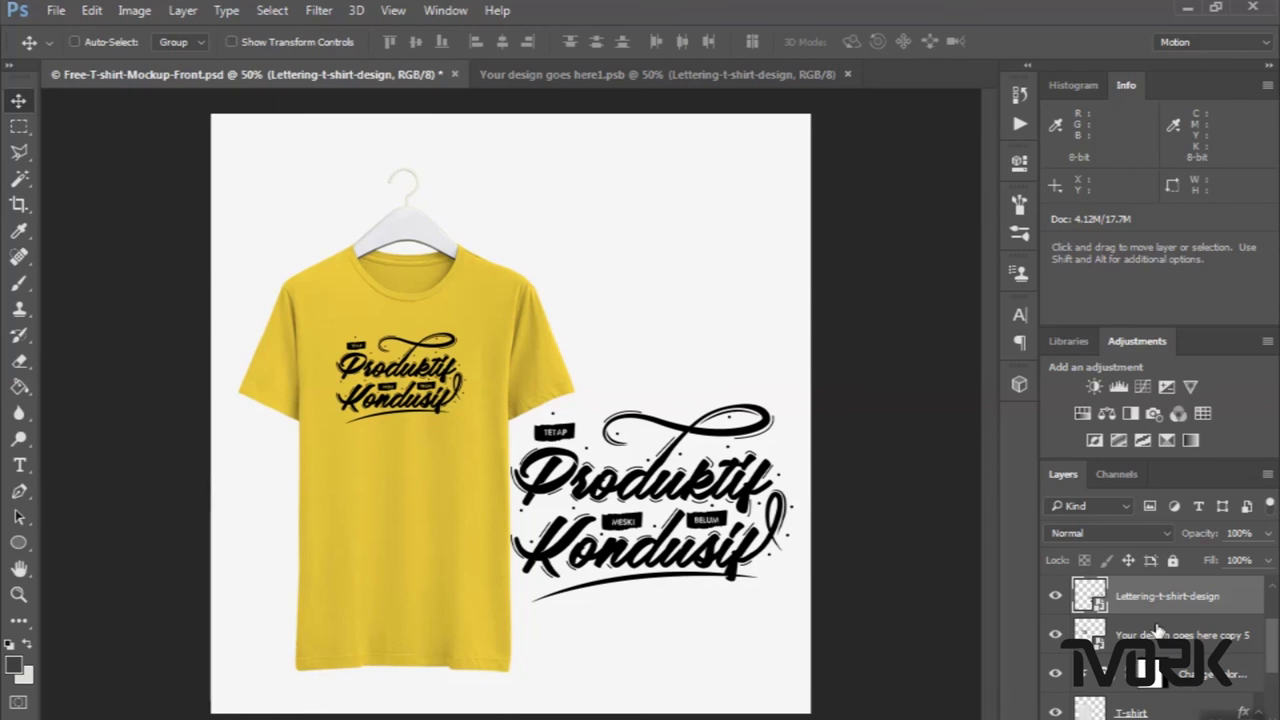
Shift the shirt up and left, then nudge the enlarged lettering slightly down.
click(1157, 628)
scroll(1157, 630, down, 2)
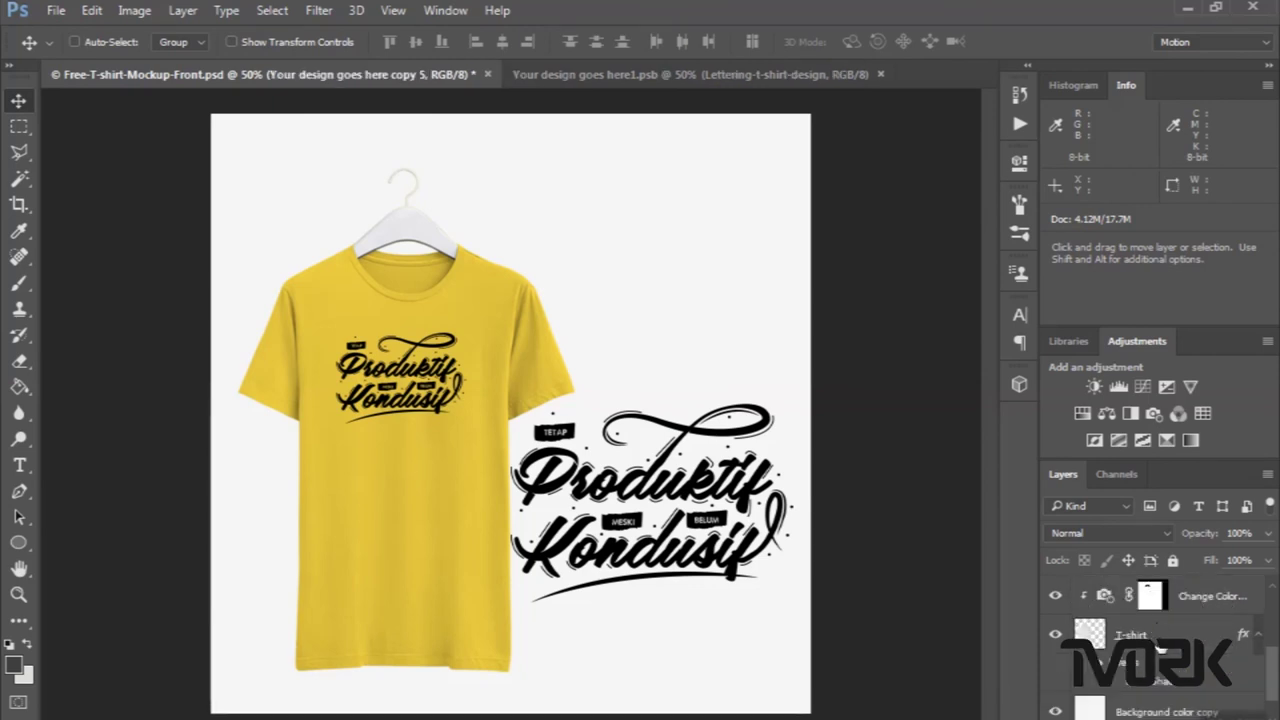
shift+click(1210, 596)
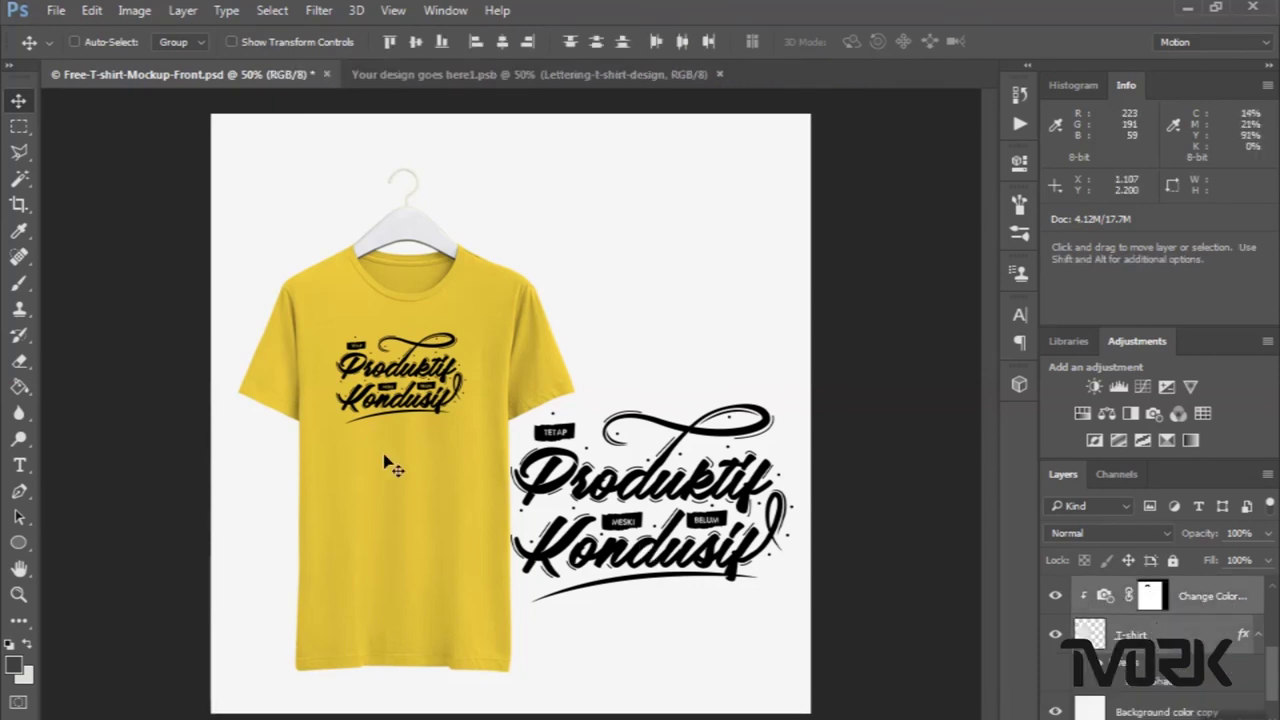
mouse_move(390, 465)
mouse_down()
mouse_move(363, 454)
mouse_move(374, 449)
mouse_up()
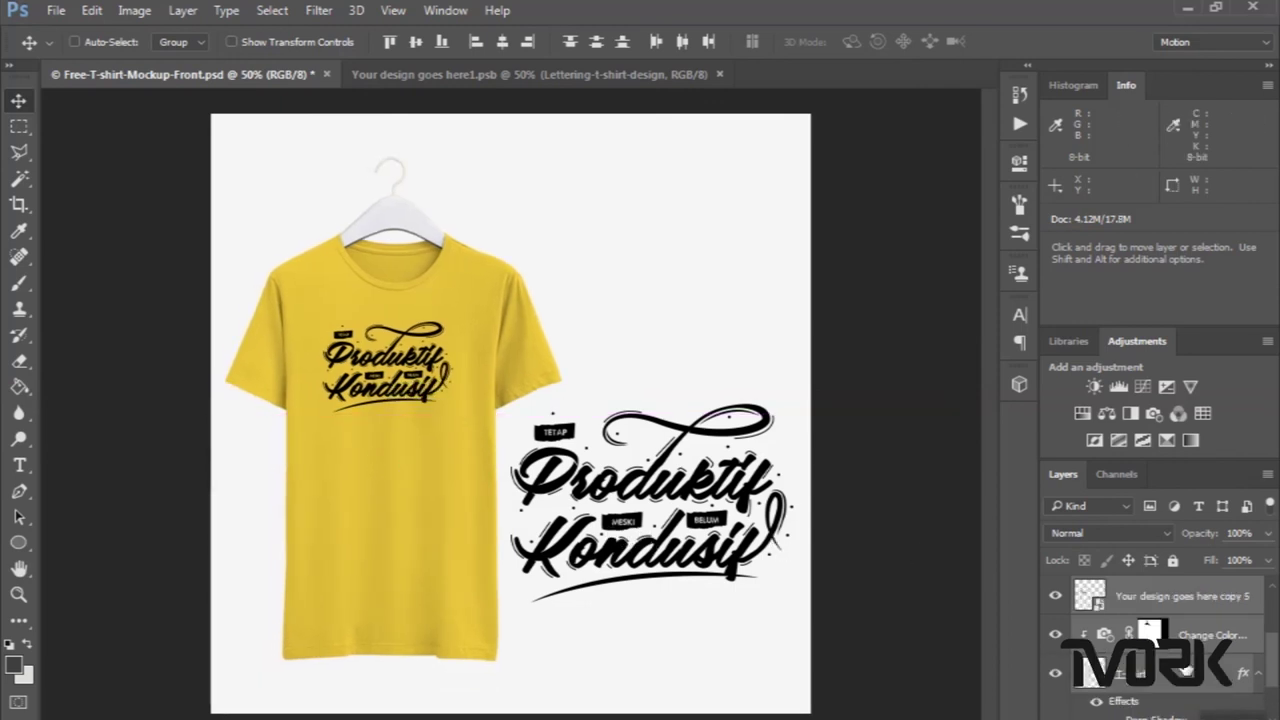
scroll(1150, 640, up, 2)
click(1165, 648)
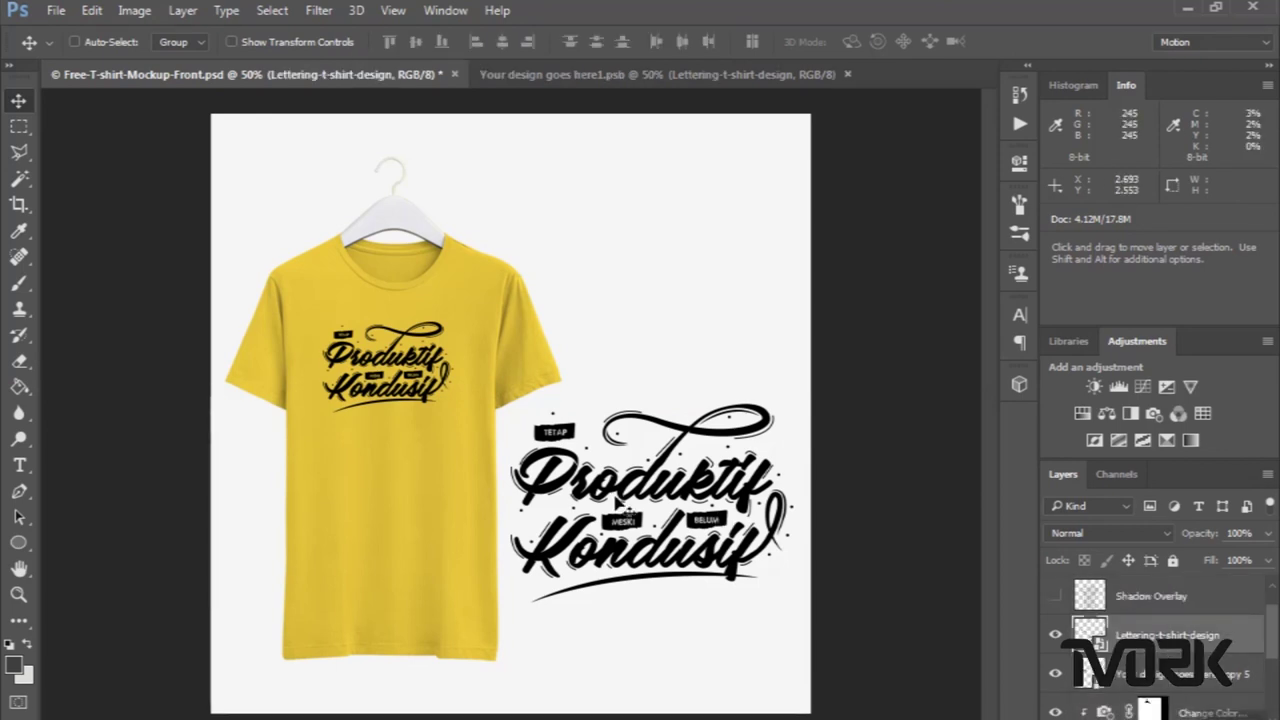
drag(656, 511, 652, 516)
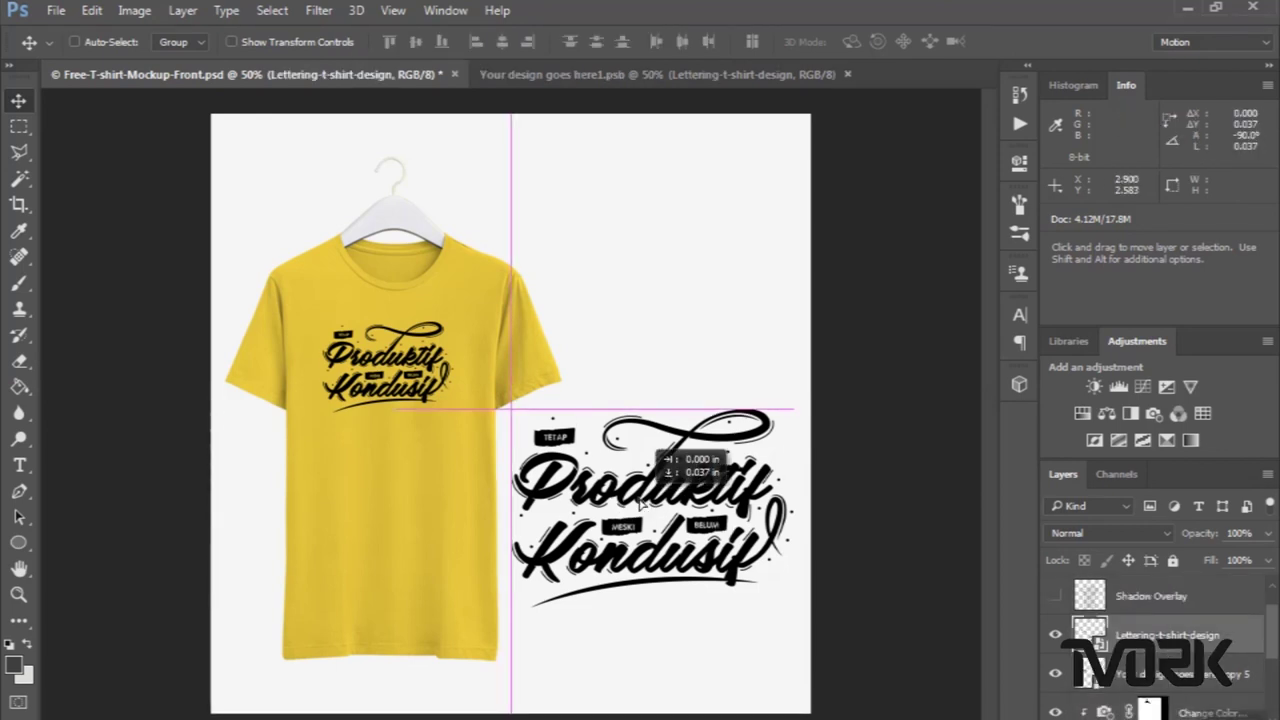
drag(641, 499, 641, 500)
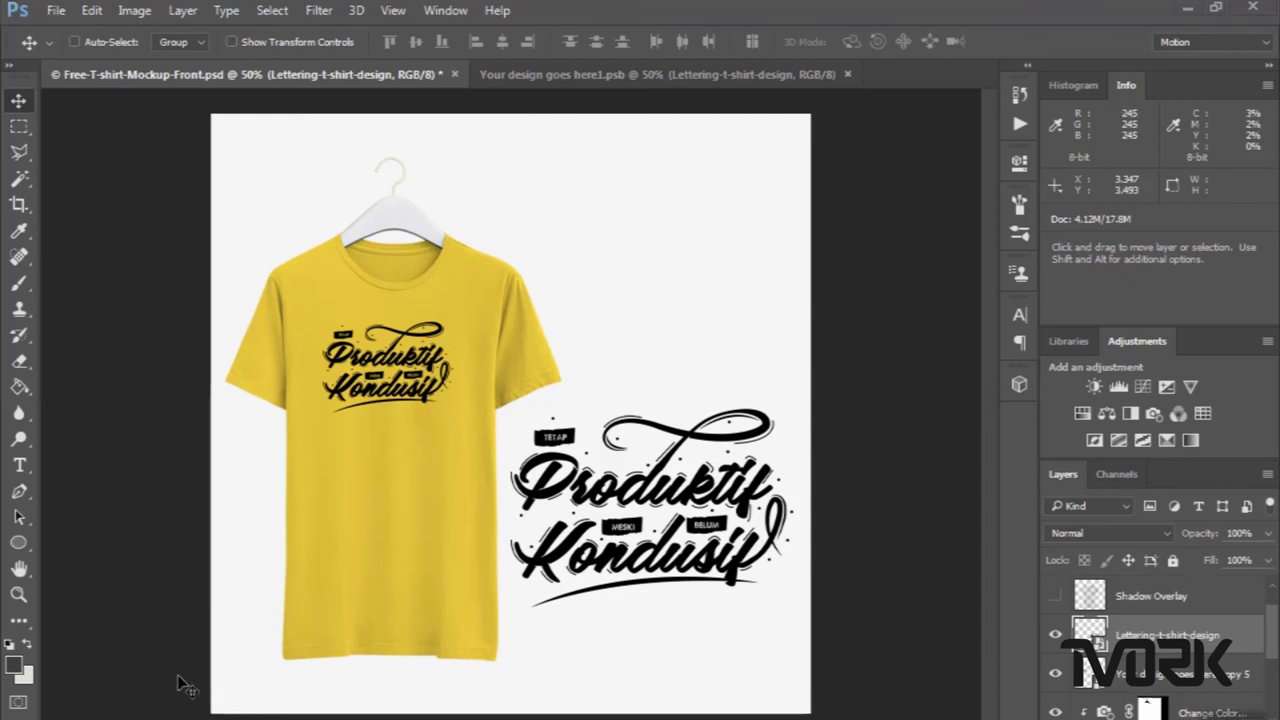
click(150, 650)
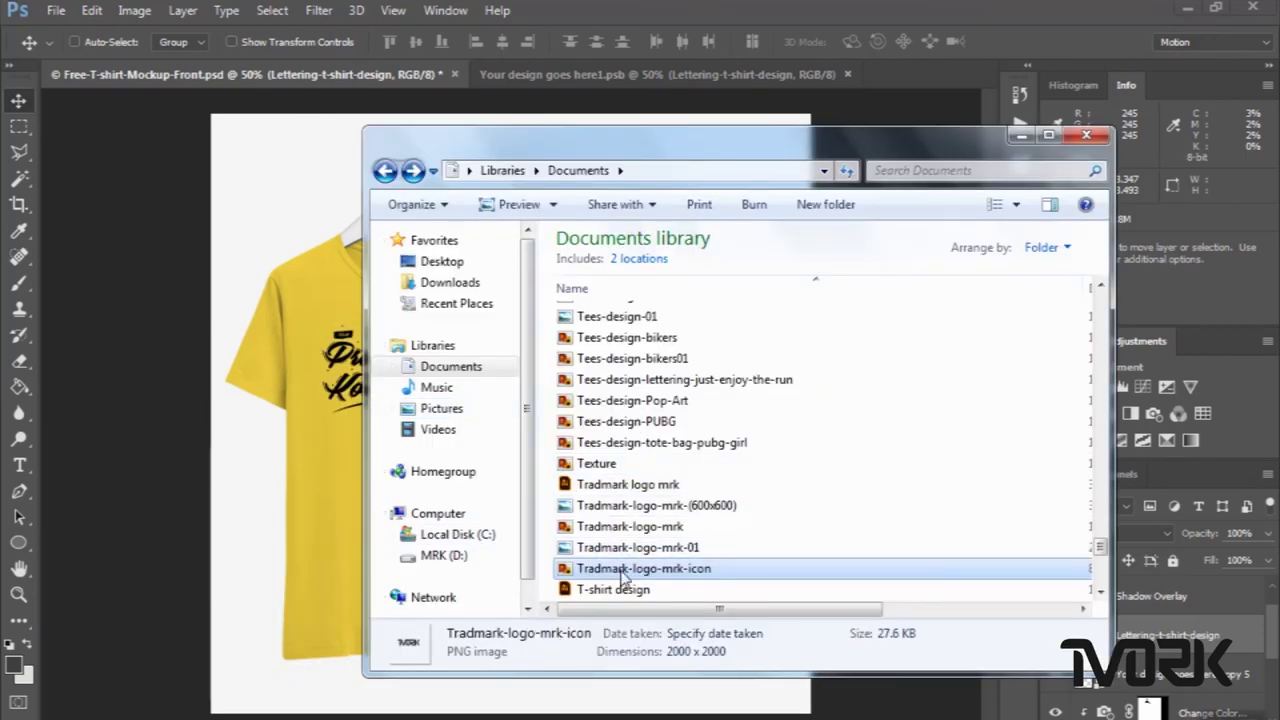
Place the Tradmark-logo-mrk-icon TVORK logo, scaled small, in the mockup's top-right corner.
click(308, 210)
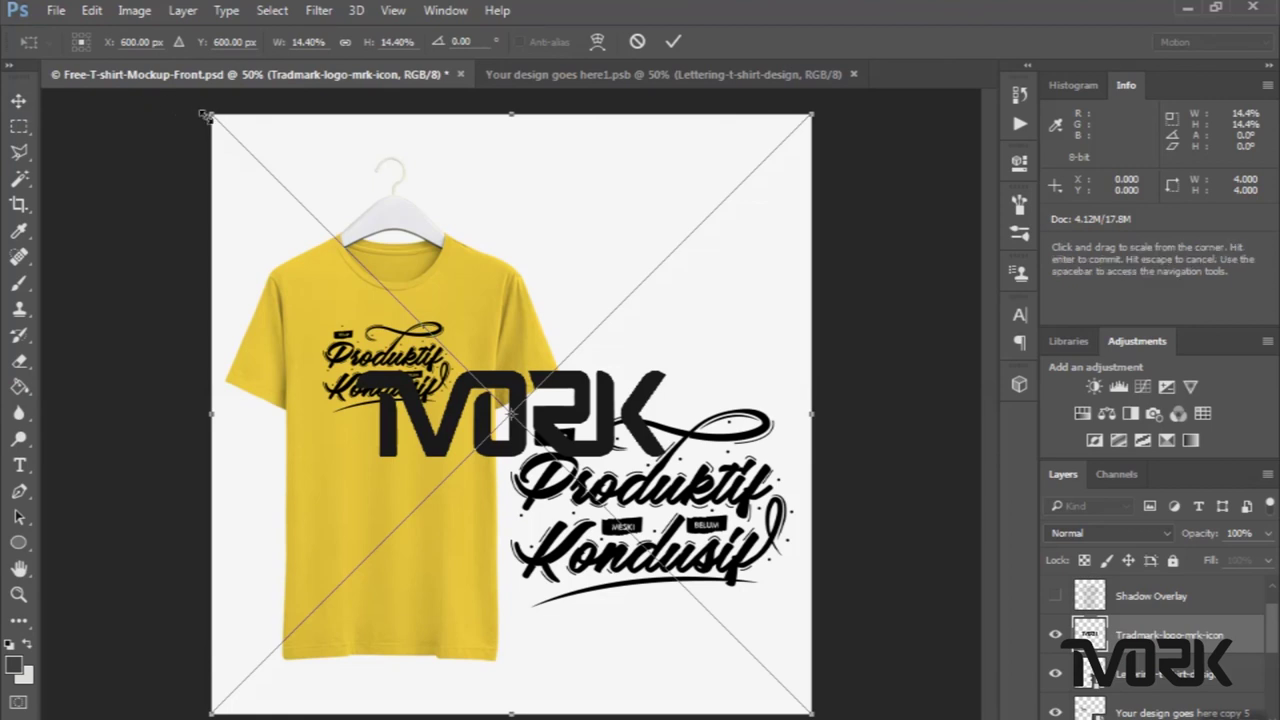
drag(275, 152, 420, 305)
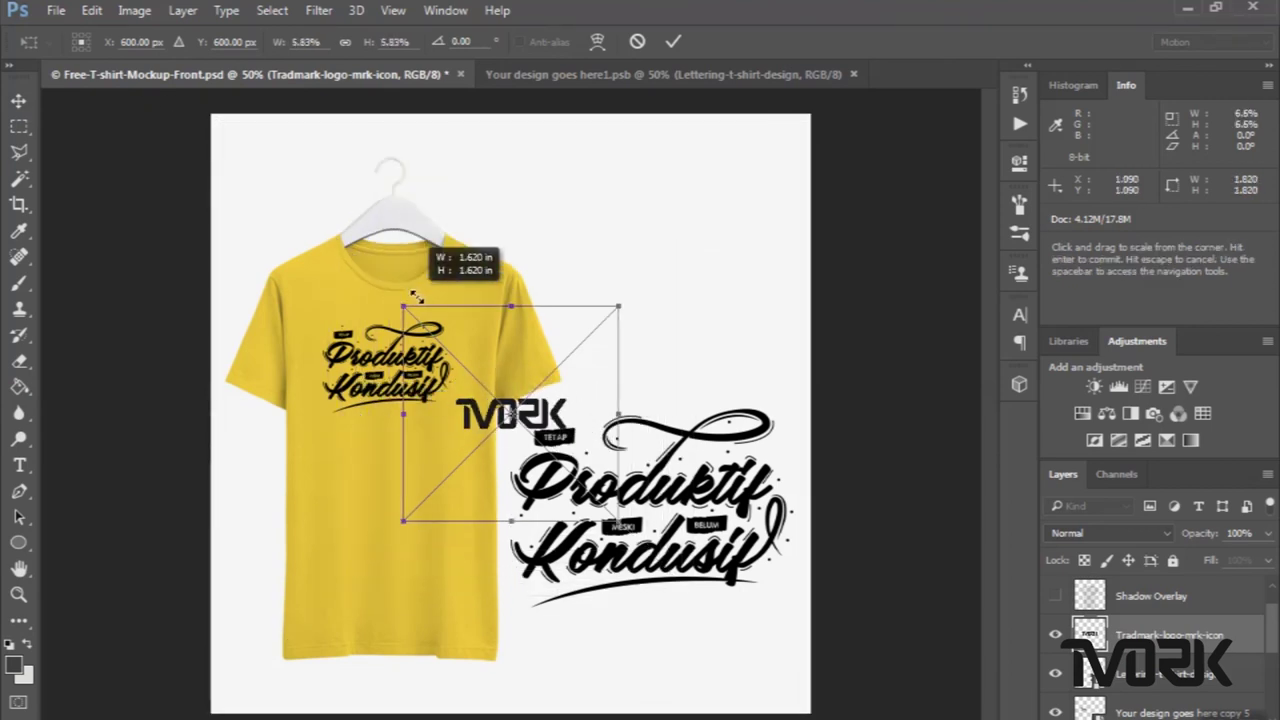
drag(513, 431, 688, 208)
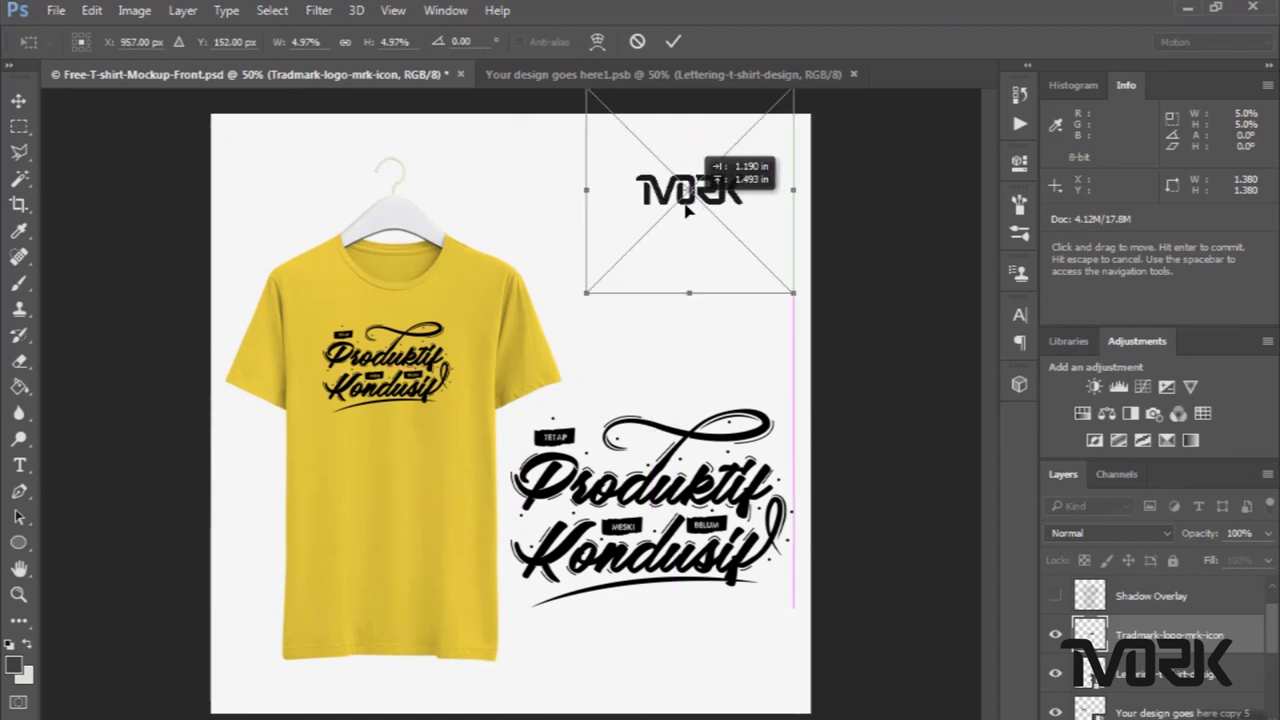
drag(688, 208, 672, 205)
drag(566, 292, 603, 258)
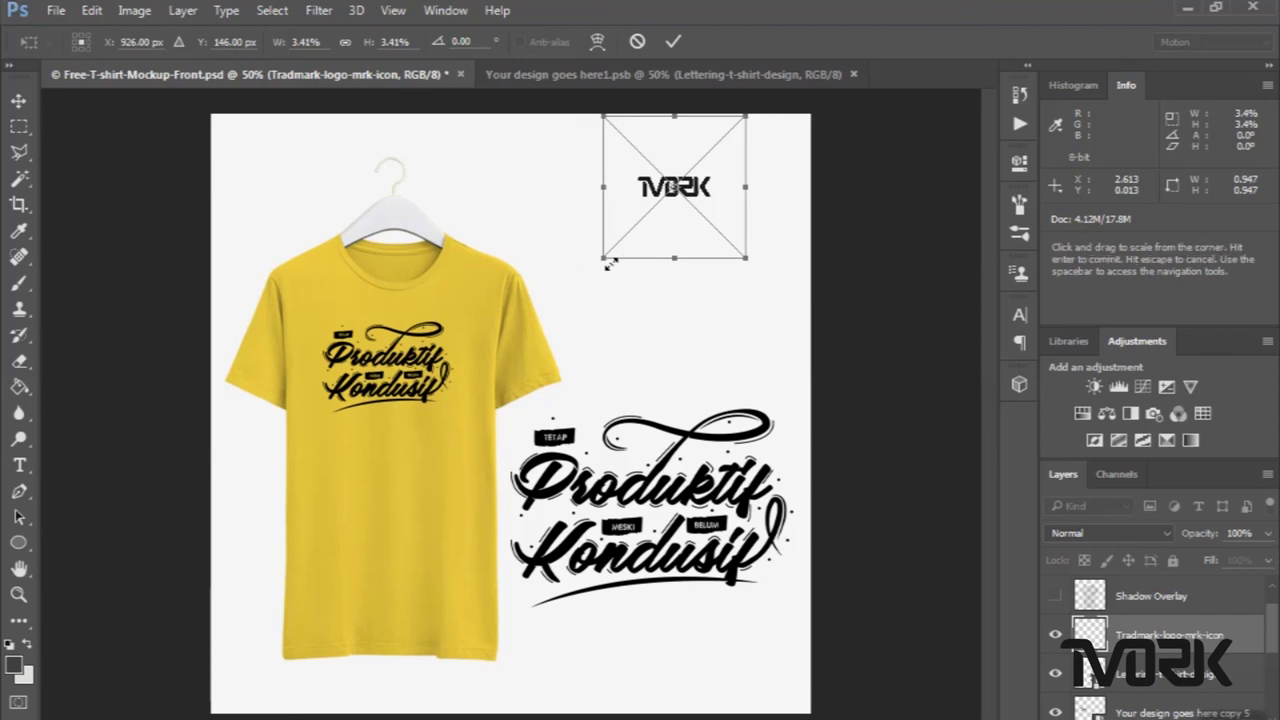
drag(604, 258, 597, 263)
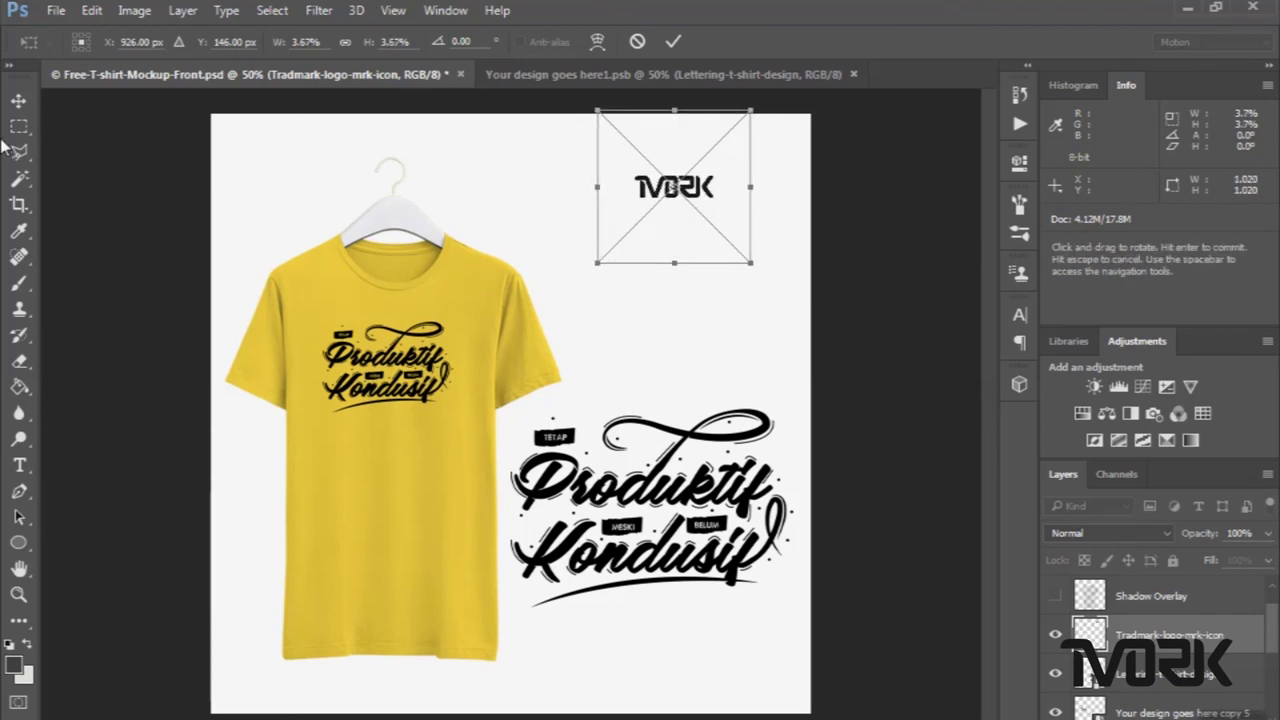
click(18, 100)
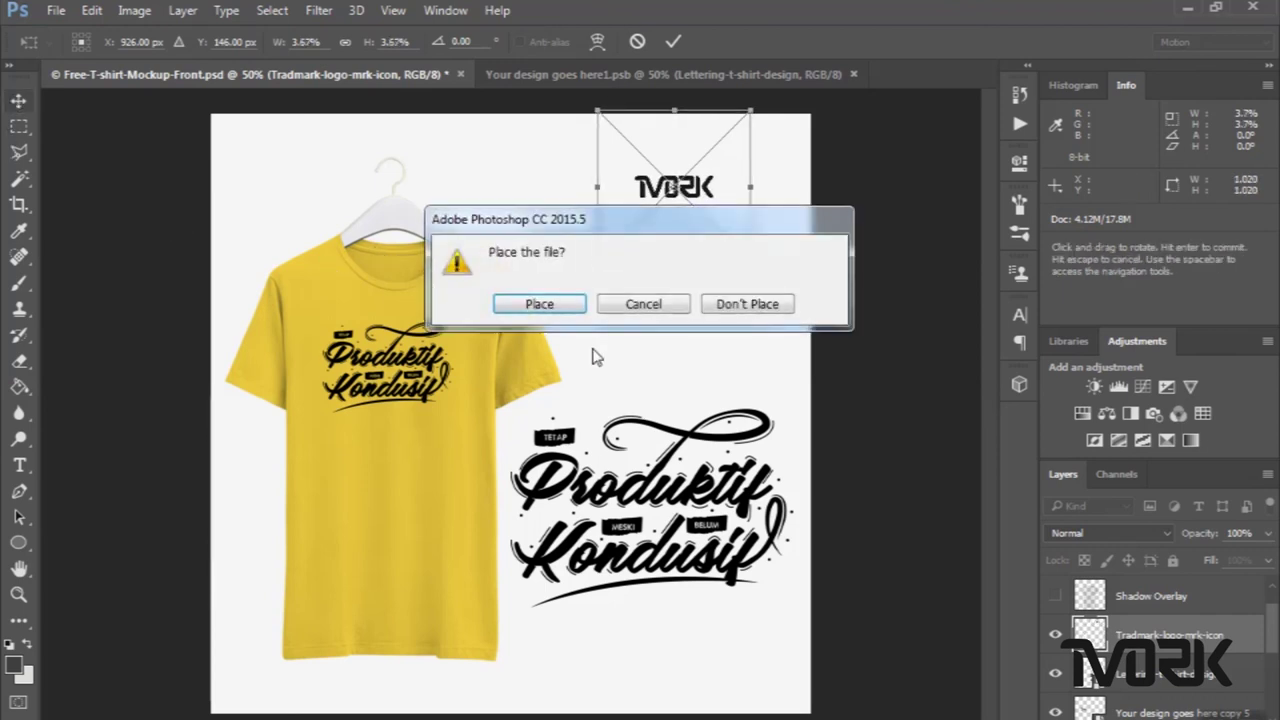
click(548, 306)
drag(684, 191, 742, 162)
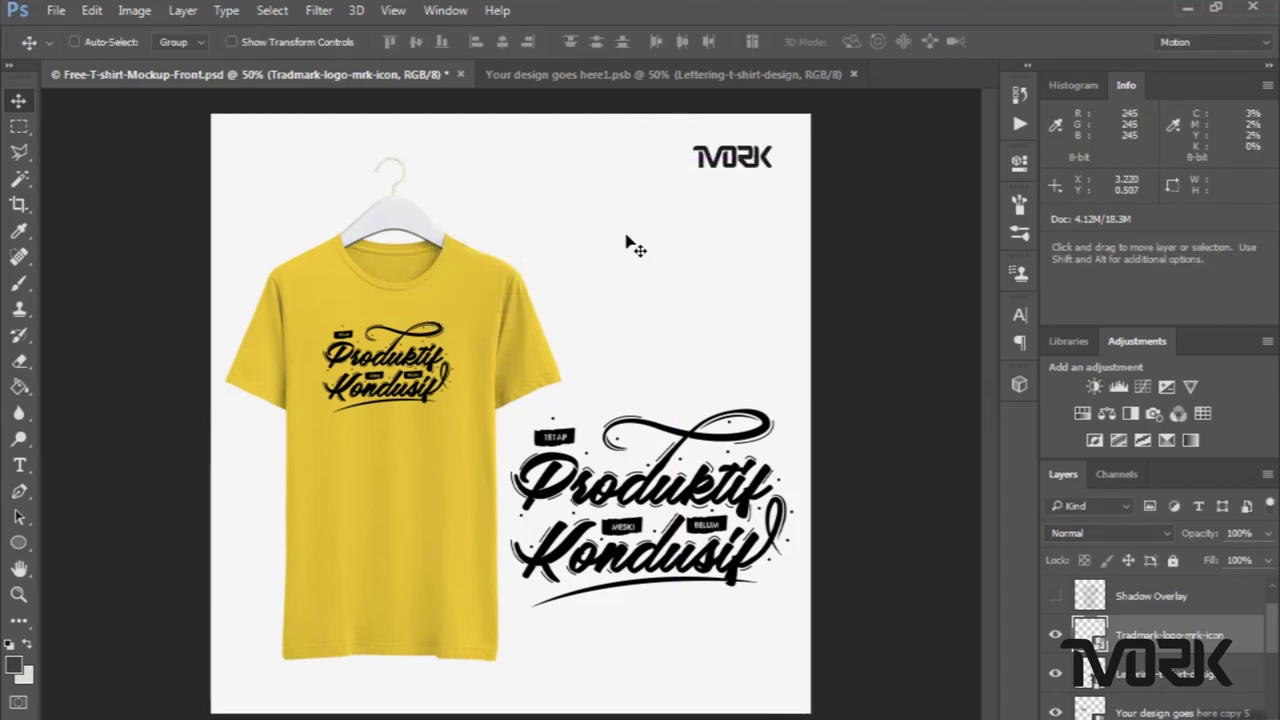